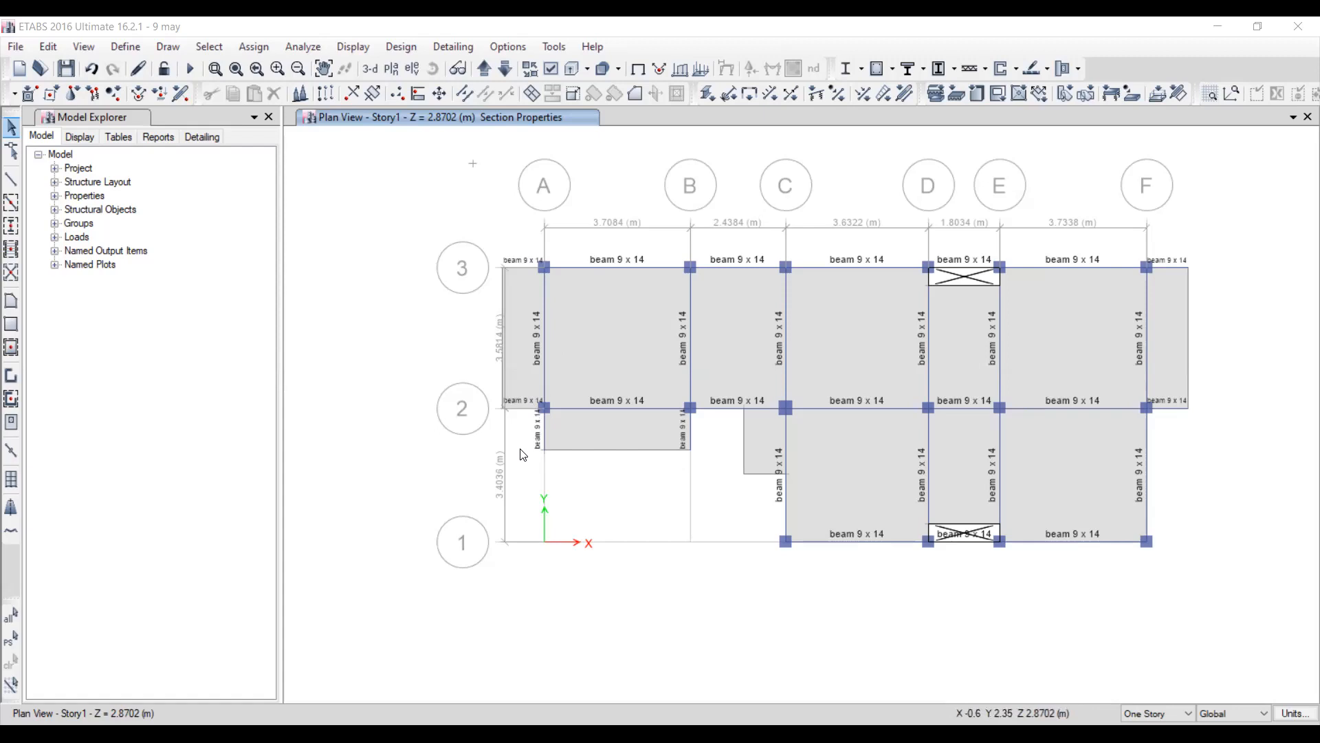
click(603, 346)
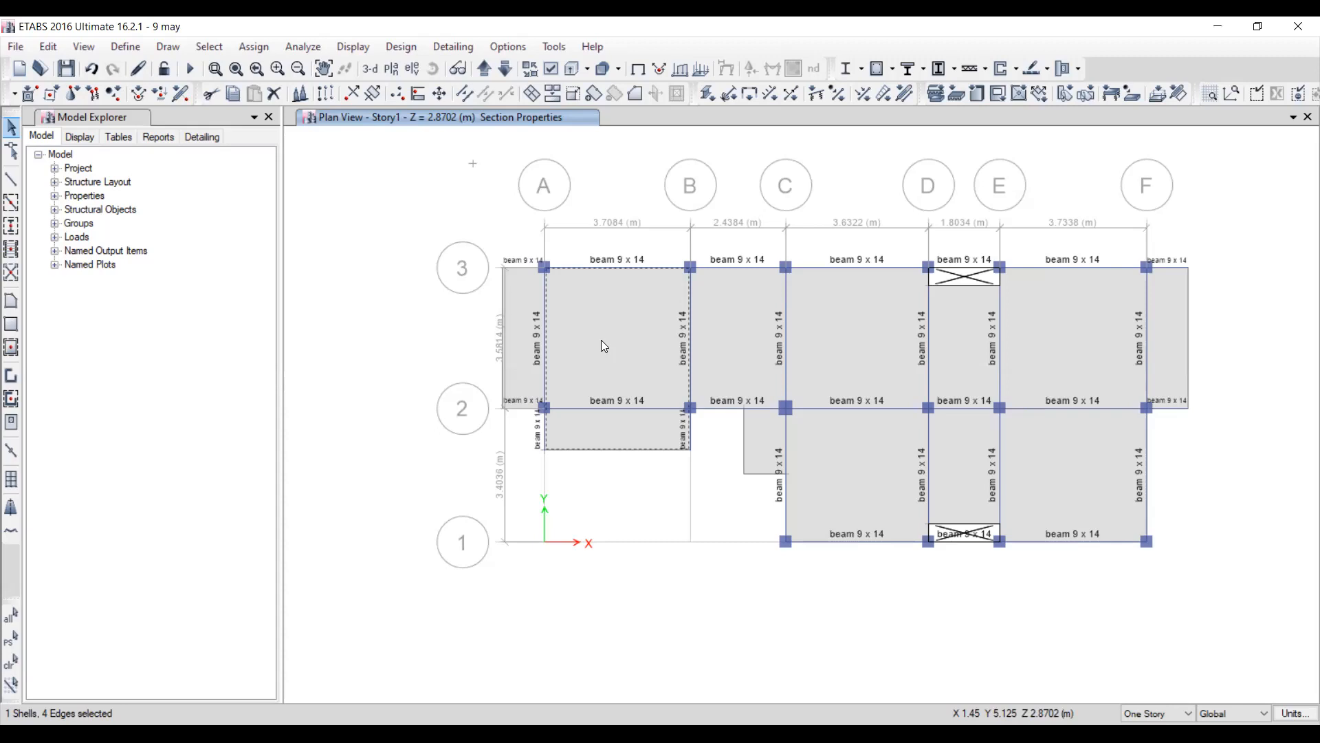
click(604, 346)
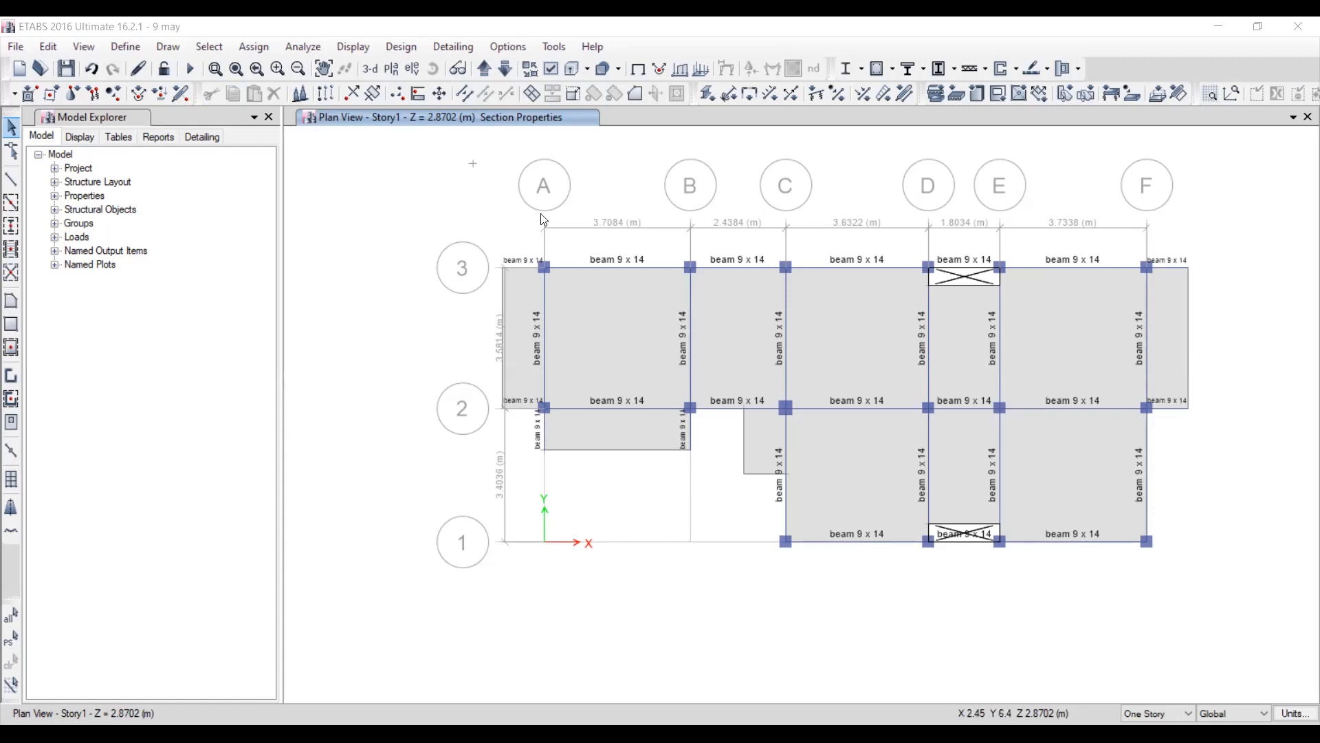
Switch to the 3-D view and select all shells that use the Slab section property.
click(369, 69)
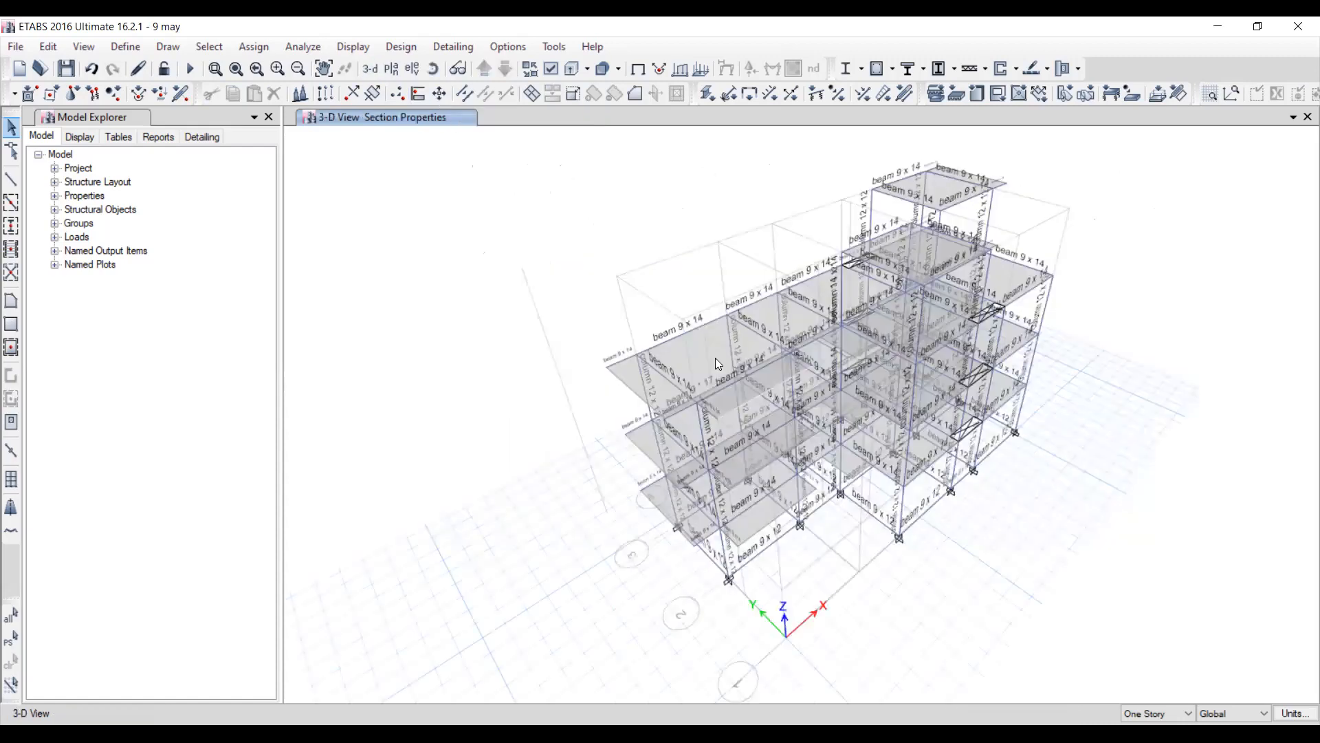
click(209, 46)
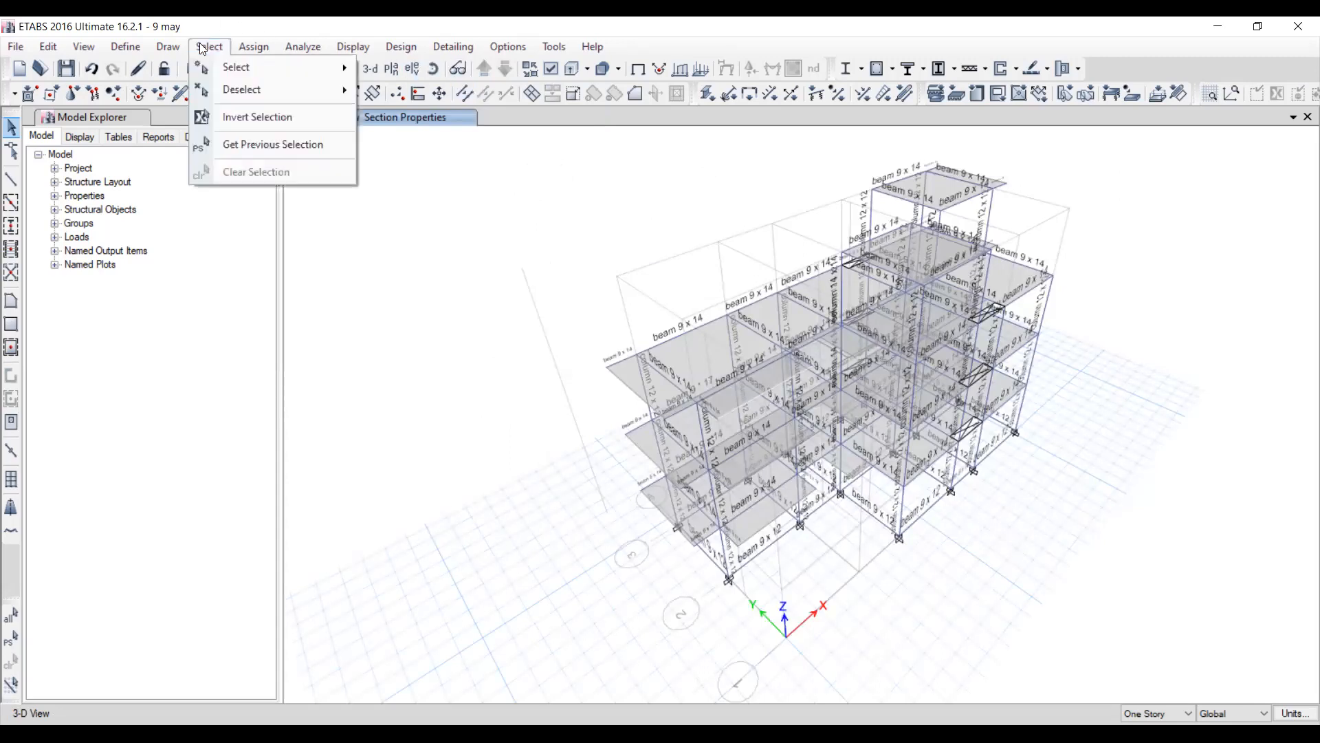
mouse_move(225, 68)
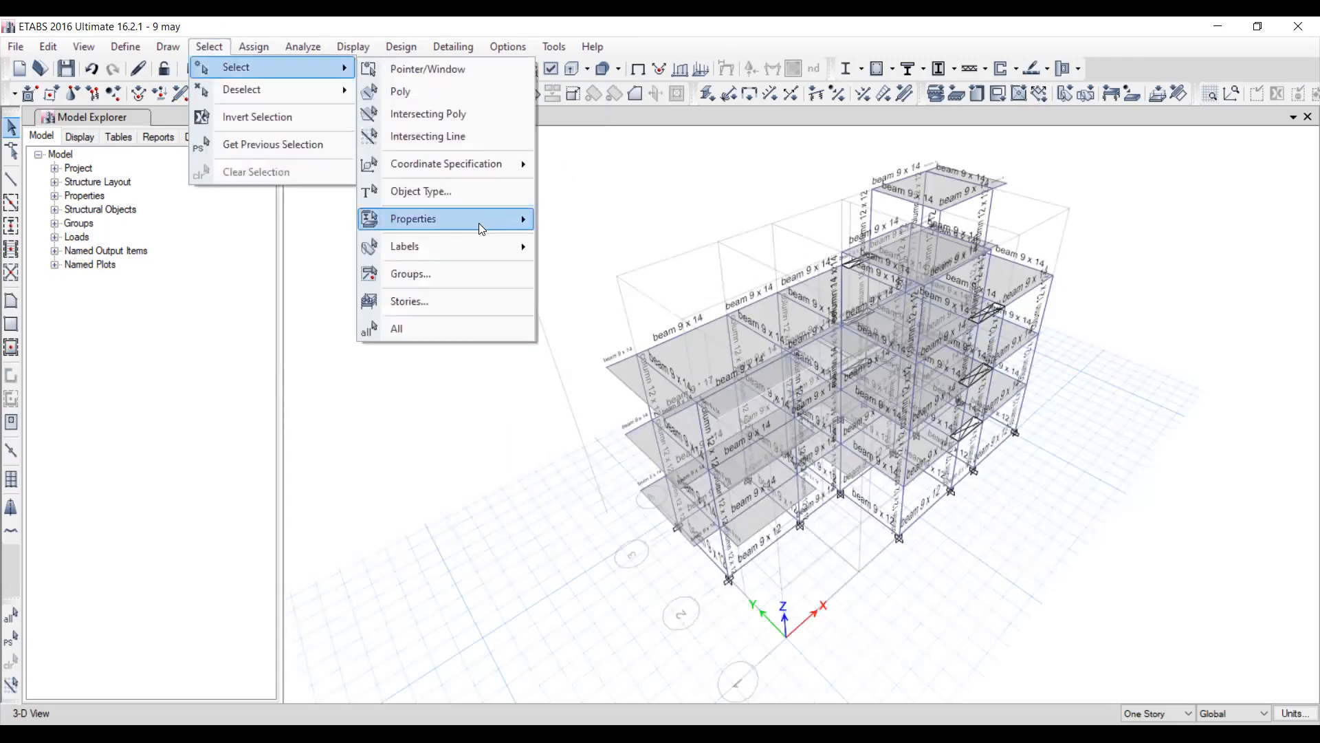
mouse_move(481, 219)
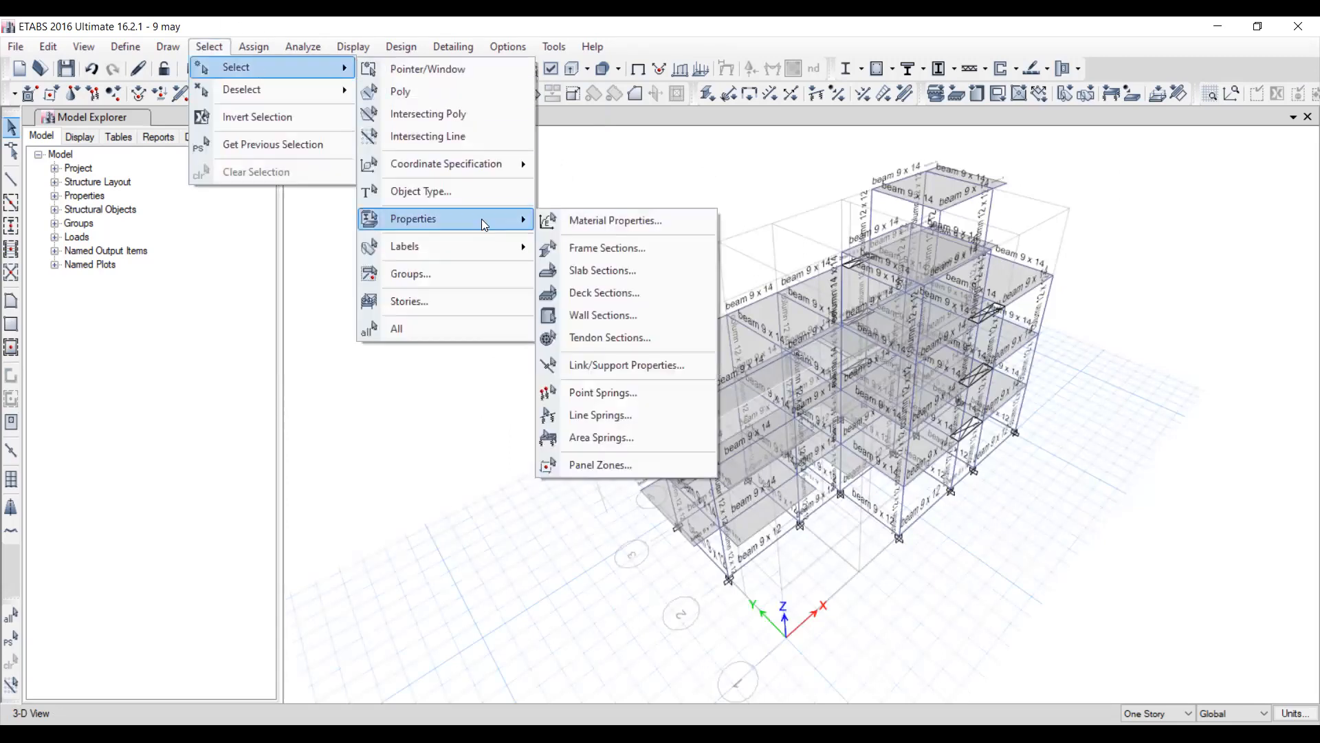
click(622, 262)
click(569, 271)
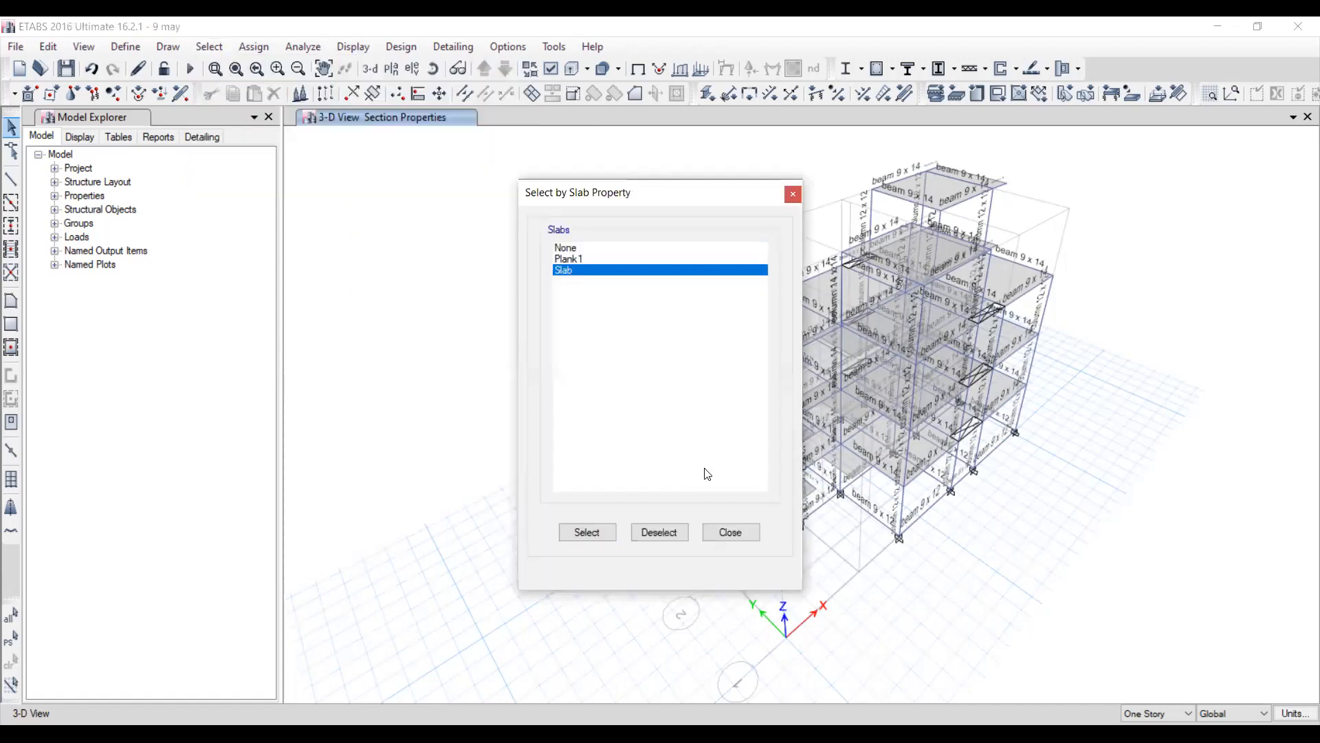
click(606, 532)
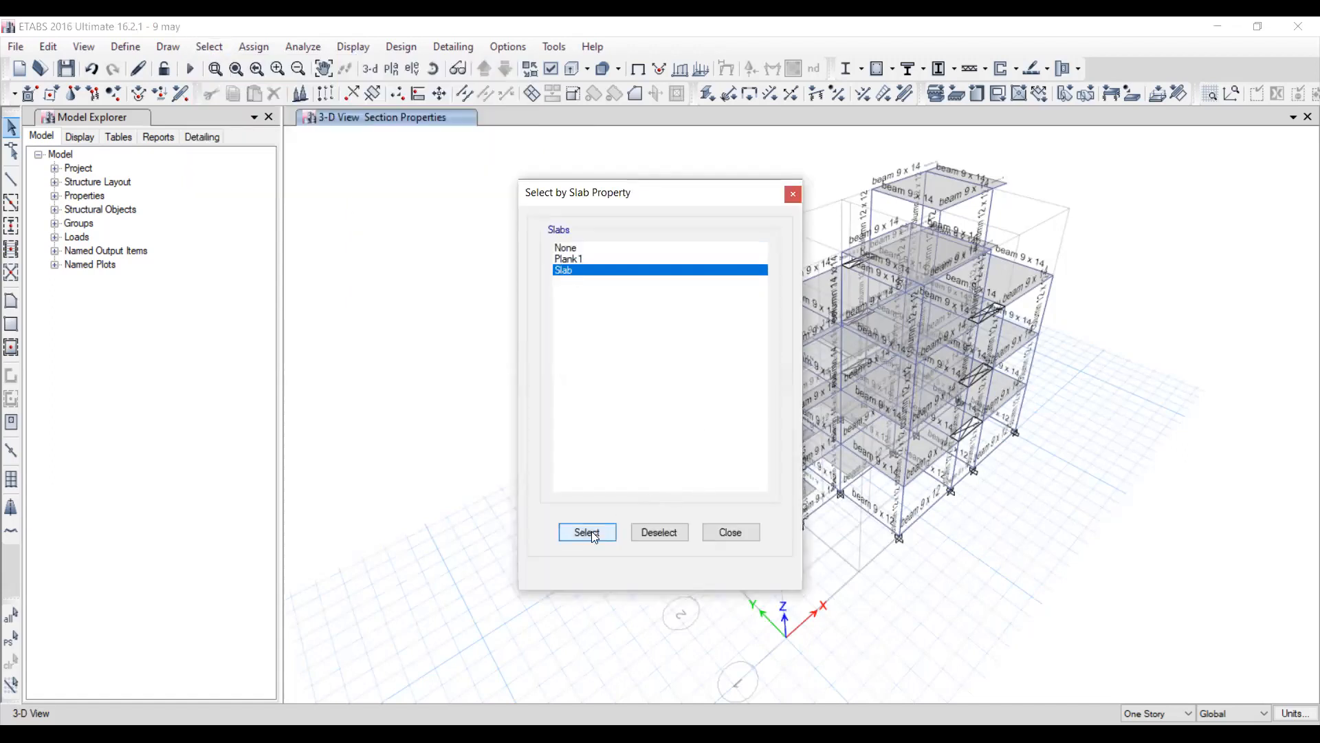
click(730, 533)
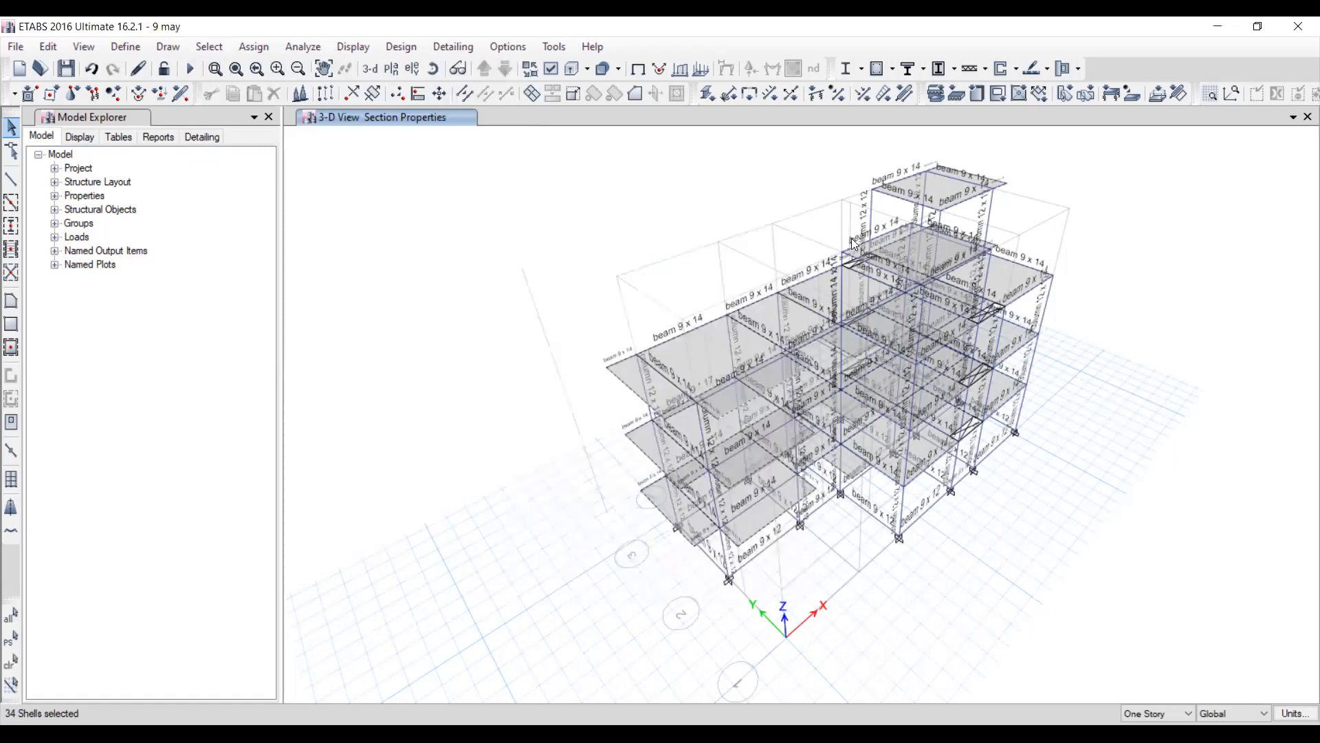
Apply a uniform shell load of 0 kN/m² under the Floor Finish pattern to the selected slabs, replacing existing loads.
click(254, 47)
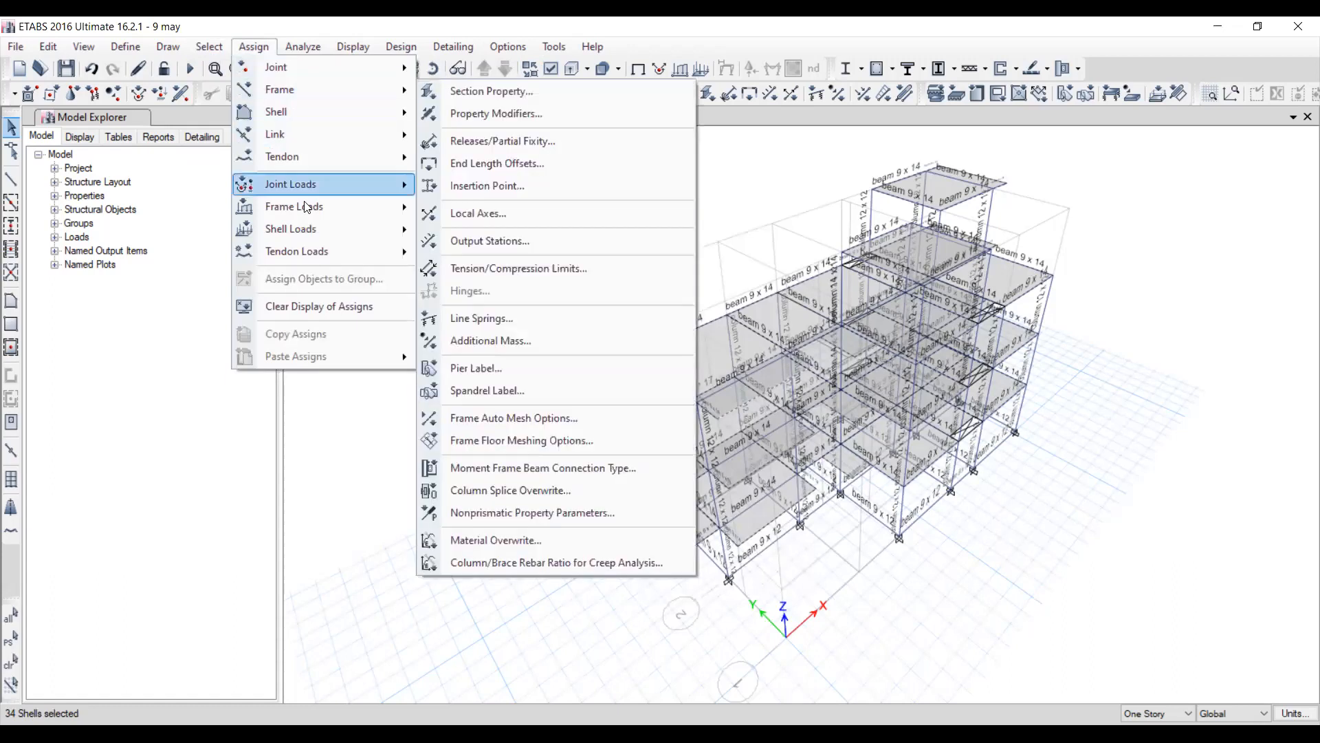
mouse_move(311, 235)
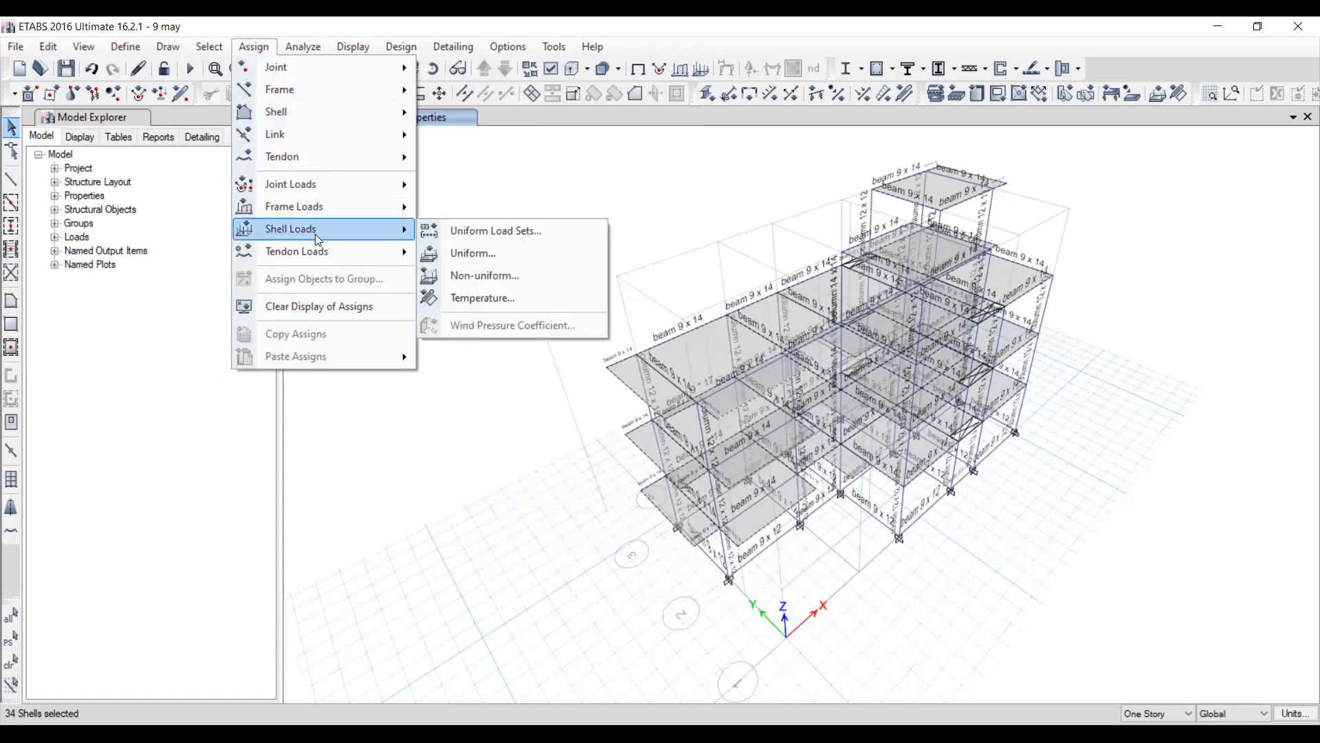
click(491, 252)
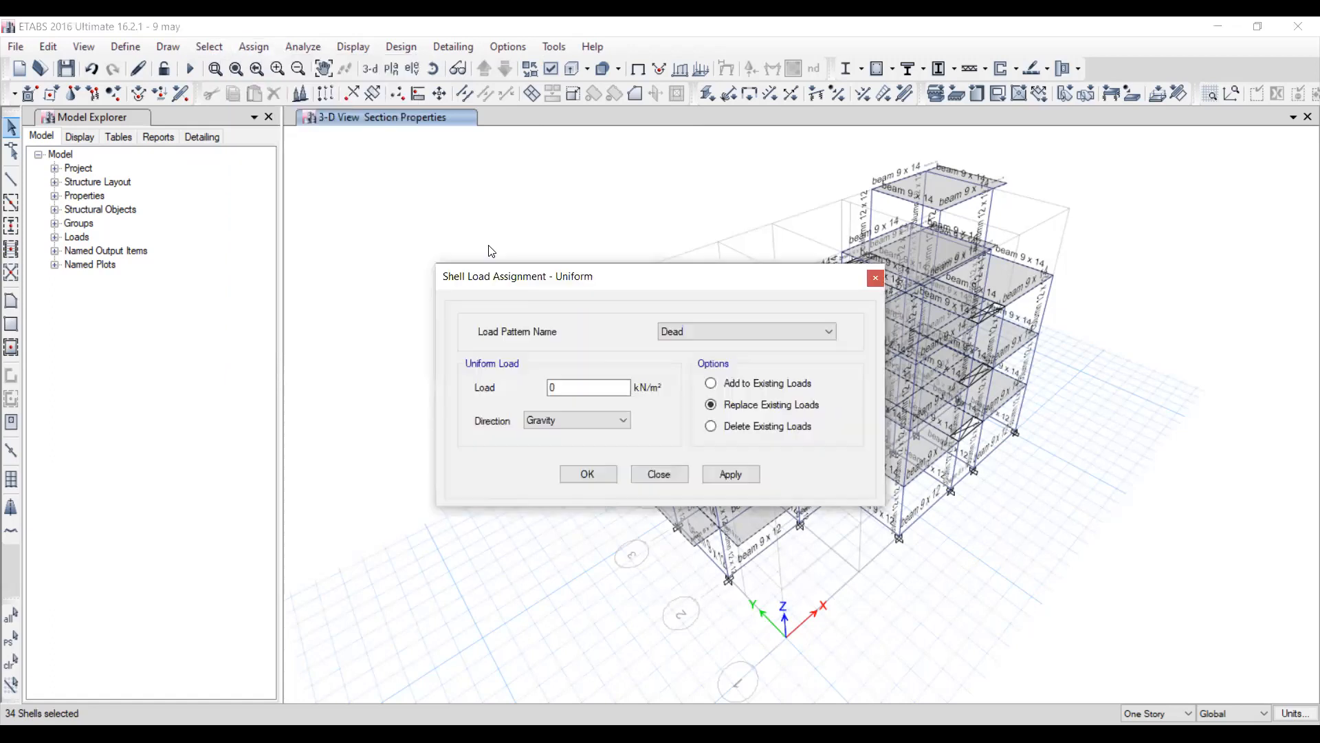
click(787, 331)
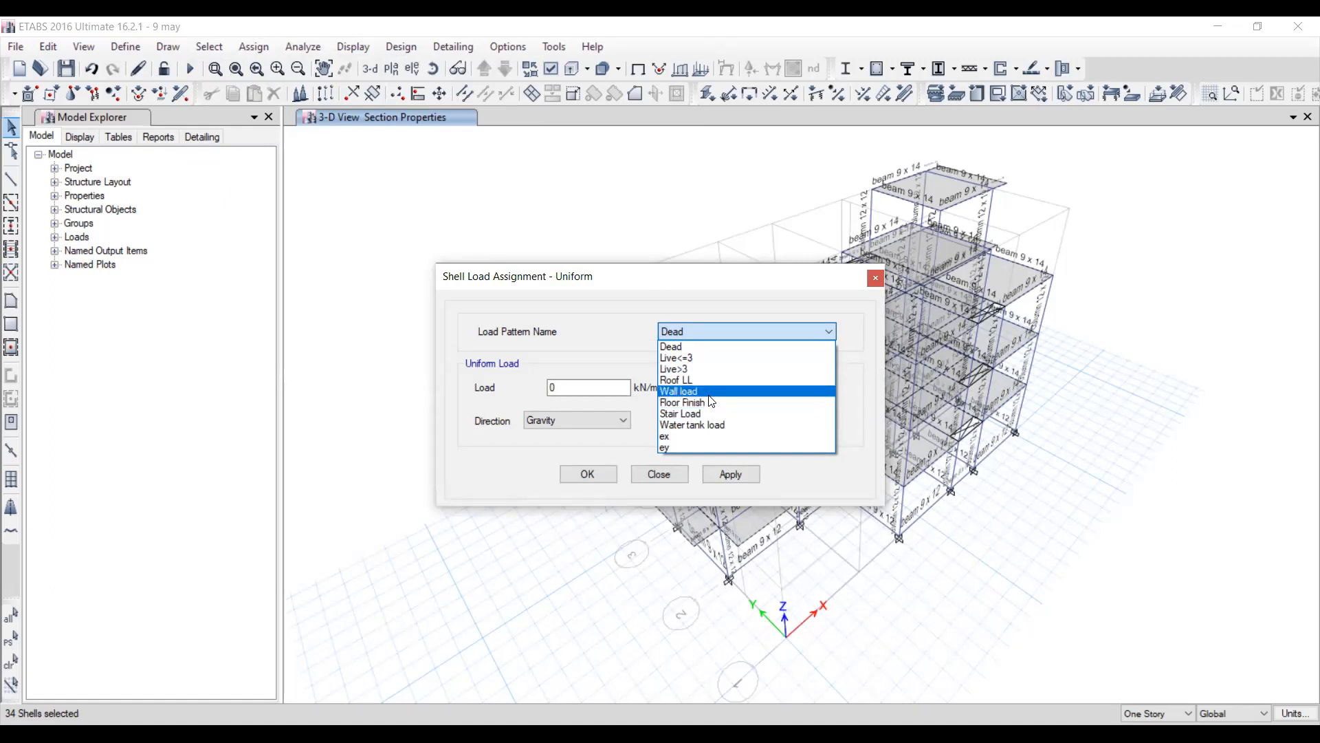
click(712, 412)
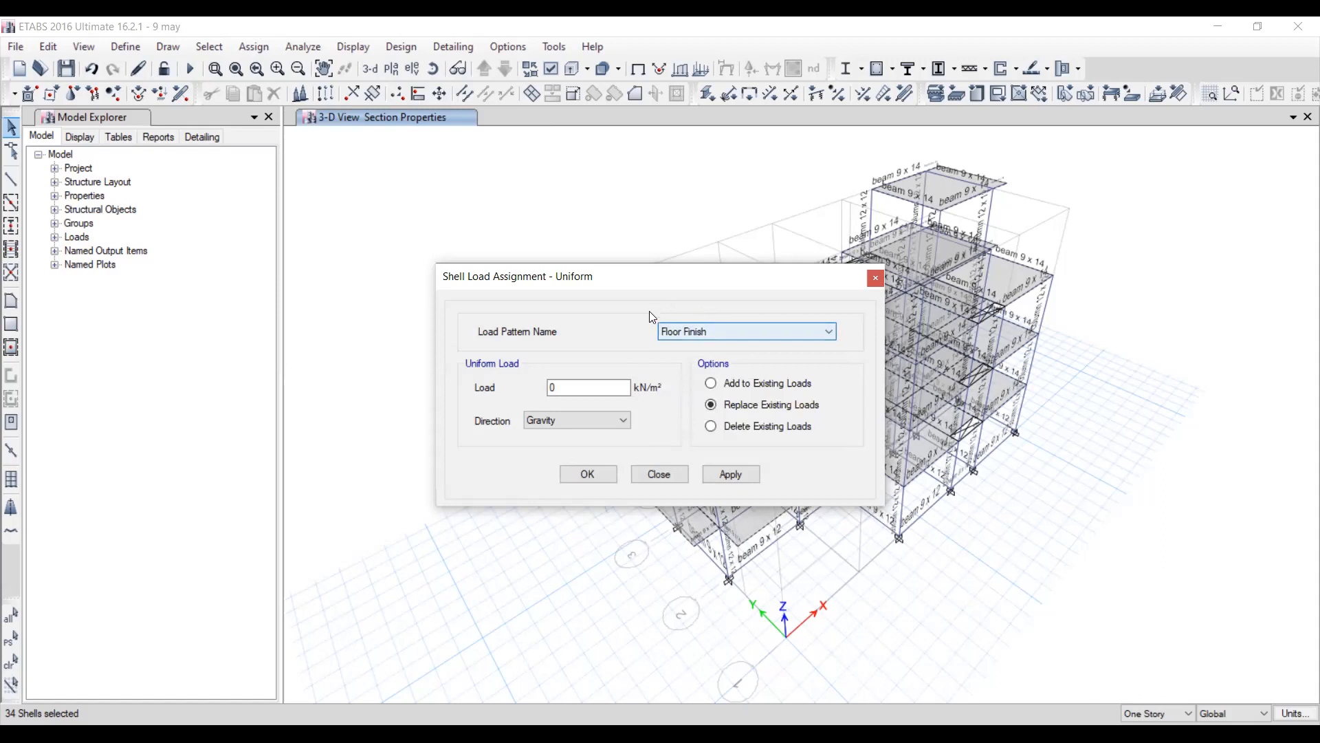
click(735, 478)
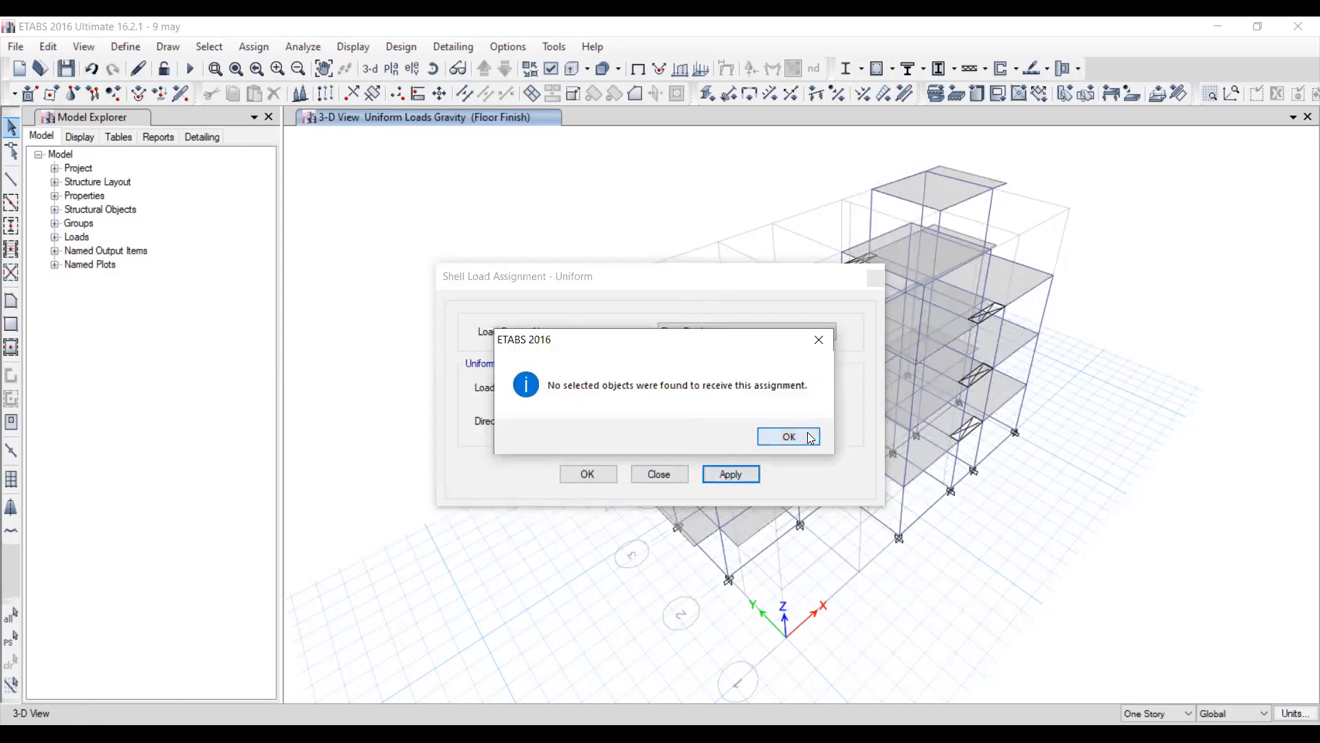
key(Return)
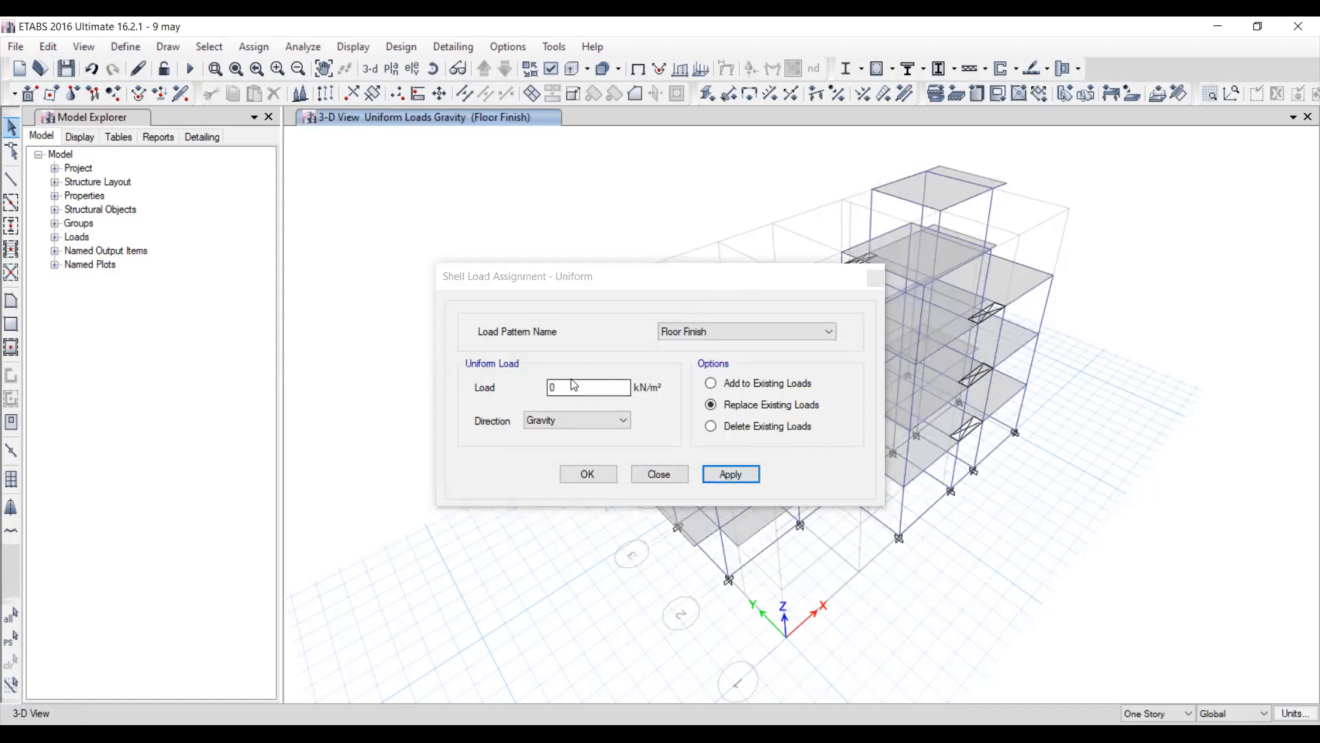
Set the Floor Finish uniform load to 1 kN/m² in the gravity direction and try to apply it, then close the assignment.
click(574, 385)
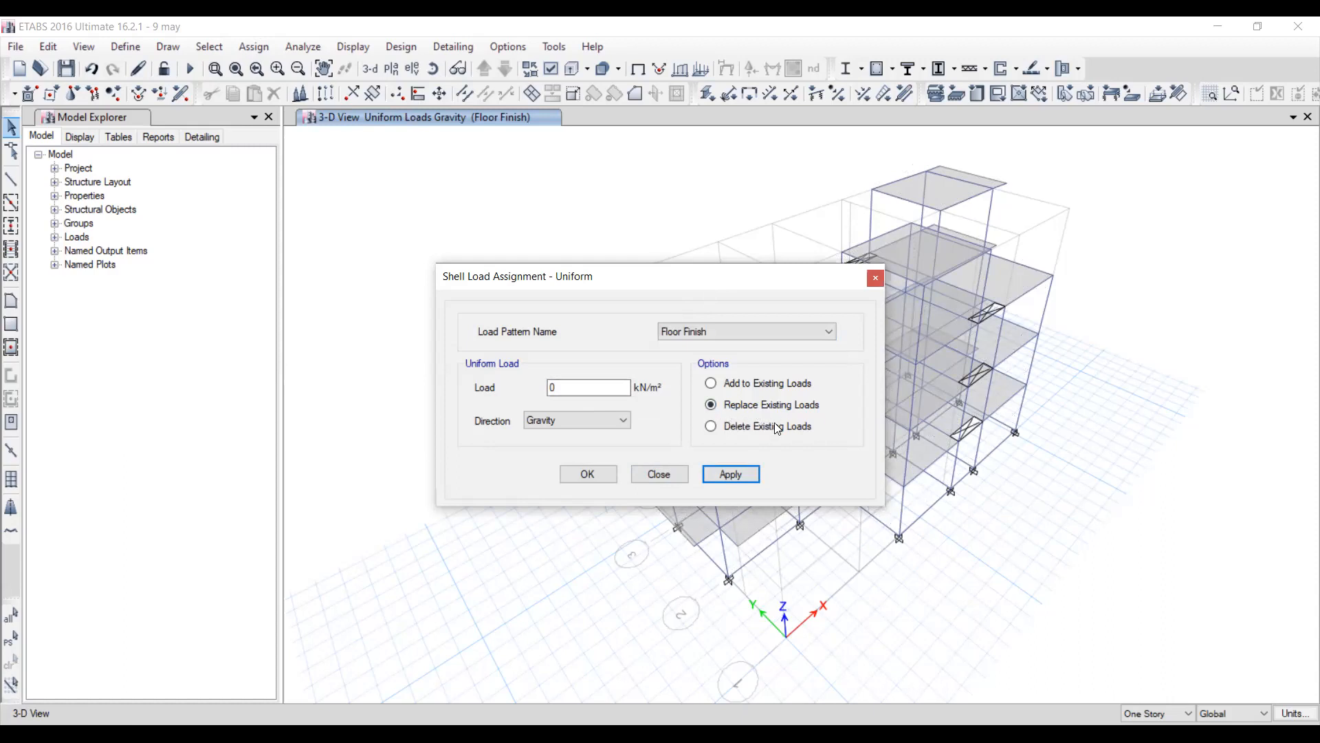
click(567, 392)
key(BackSpace)
text(1)
click(746, 474)
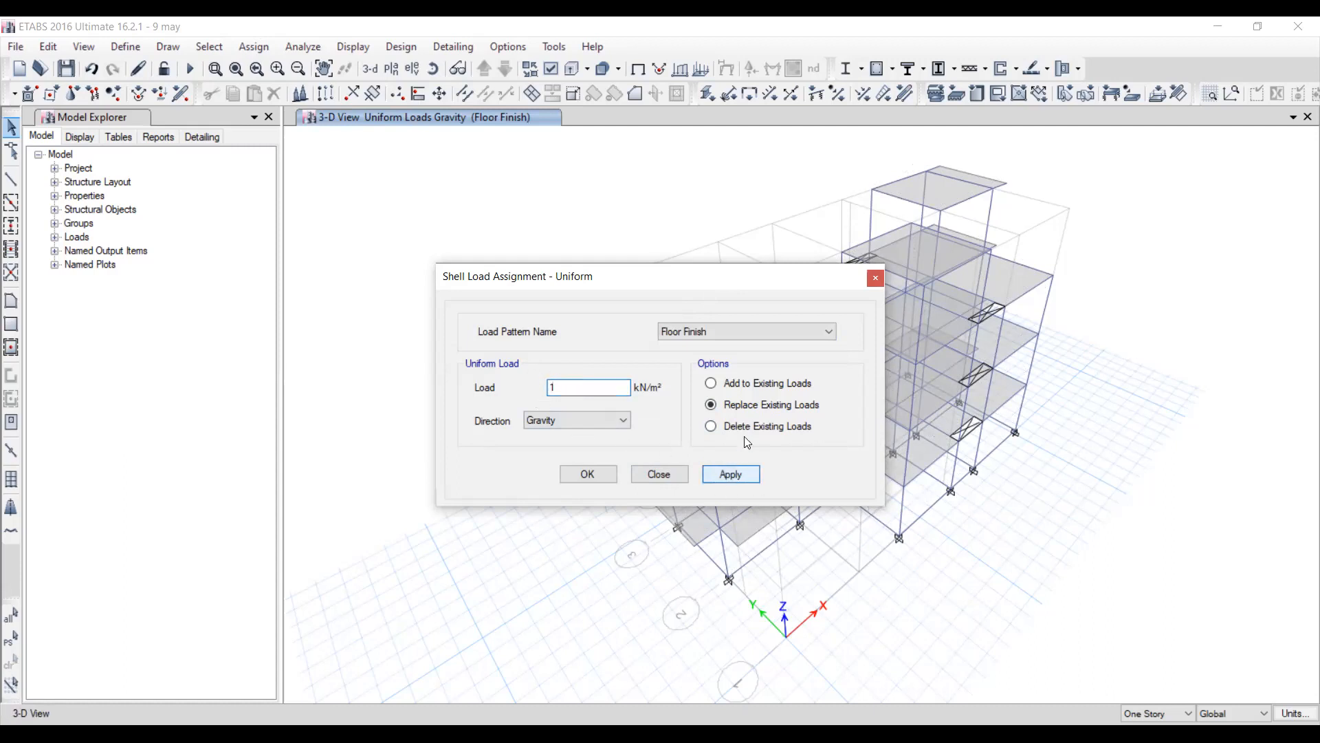
click(818, 341)
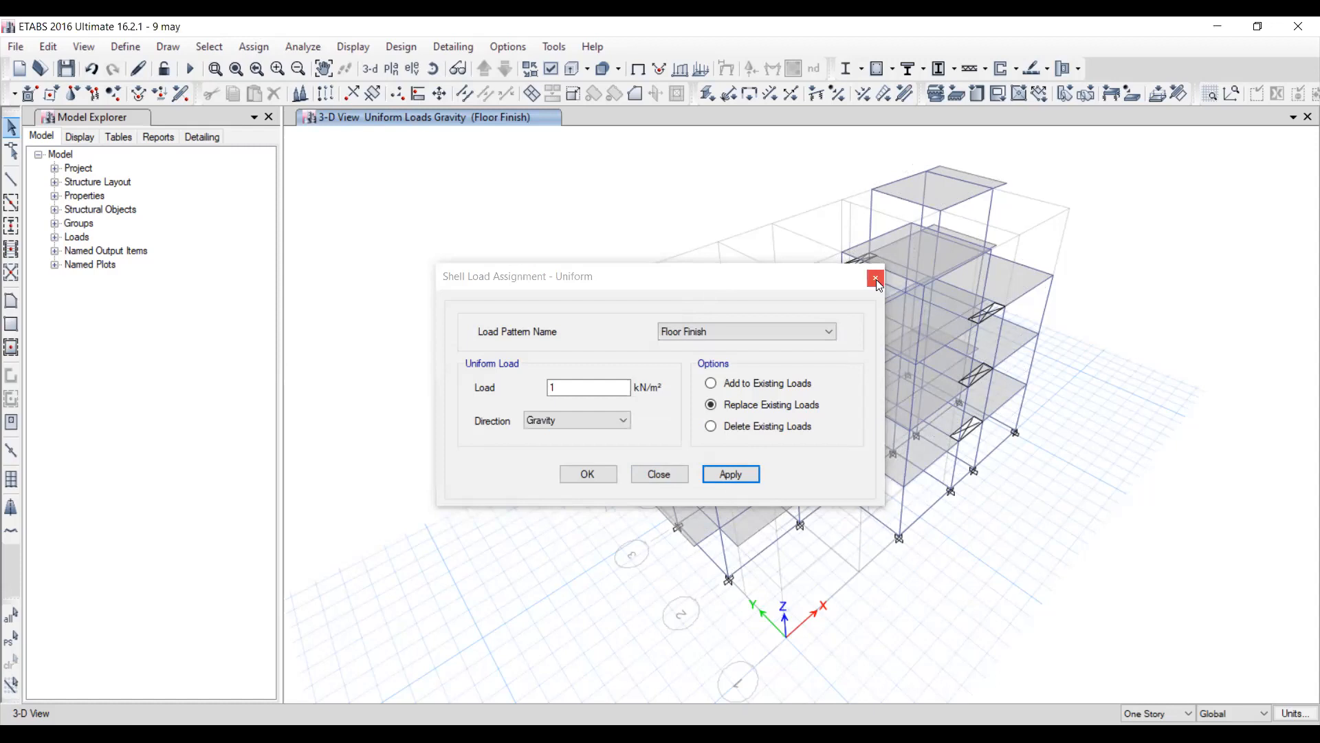
click(876, 279)
Reselect every shell in the building that has the Slab section property.
click(209, 46)
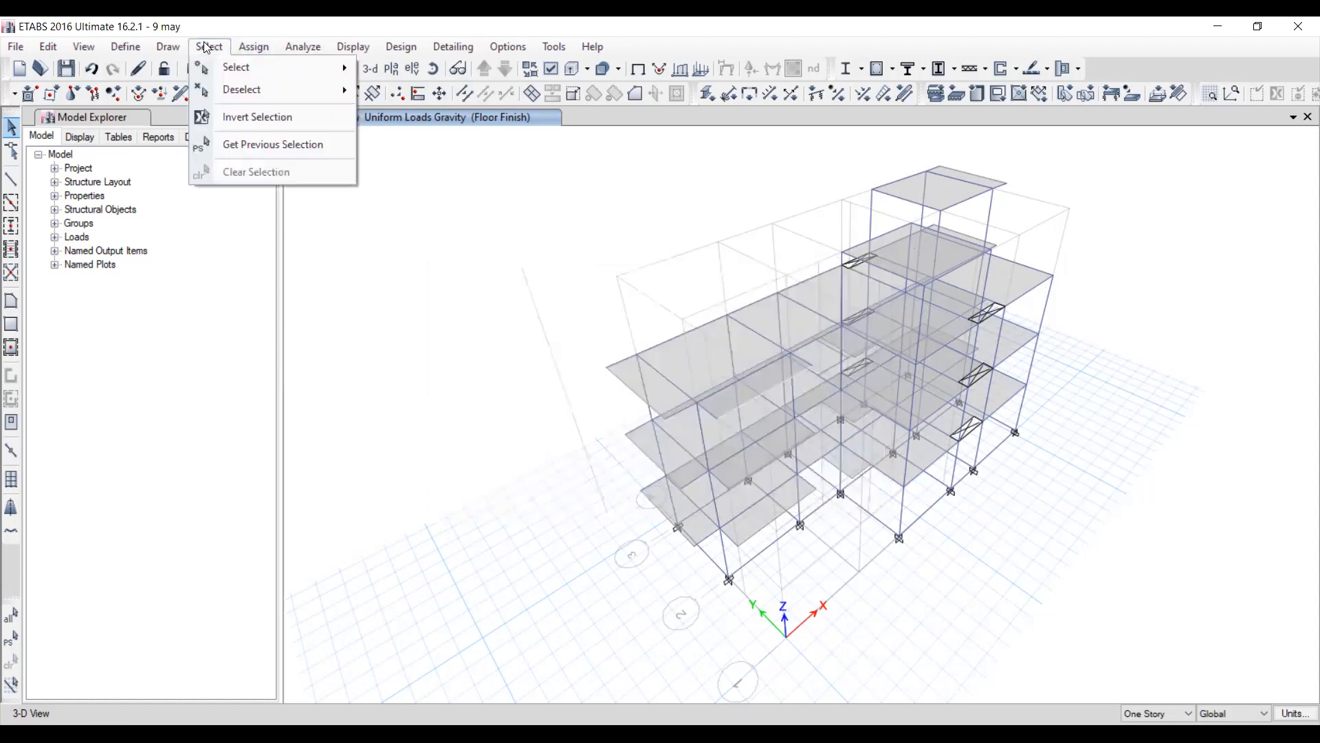
mouse_move(219, 70)
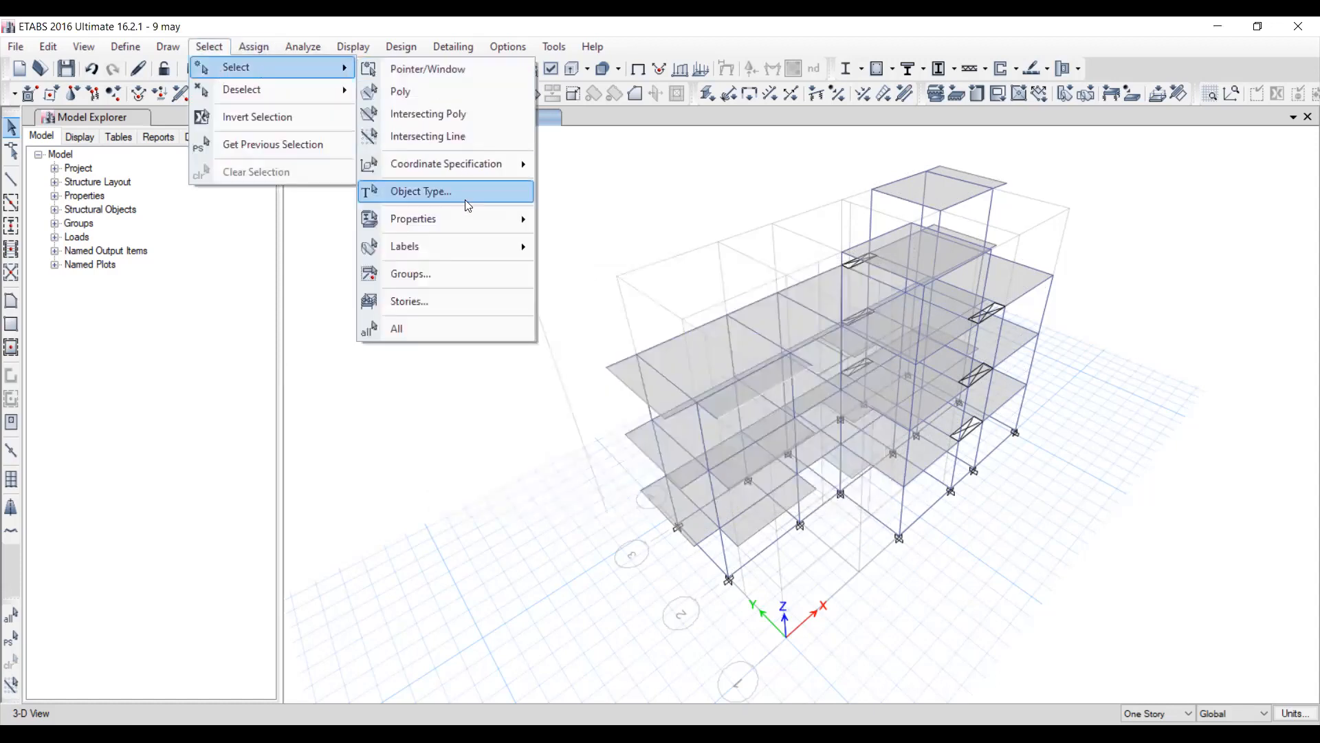
mouse_move(454, 216)
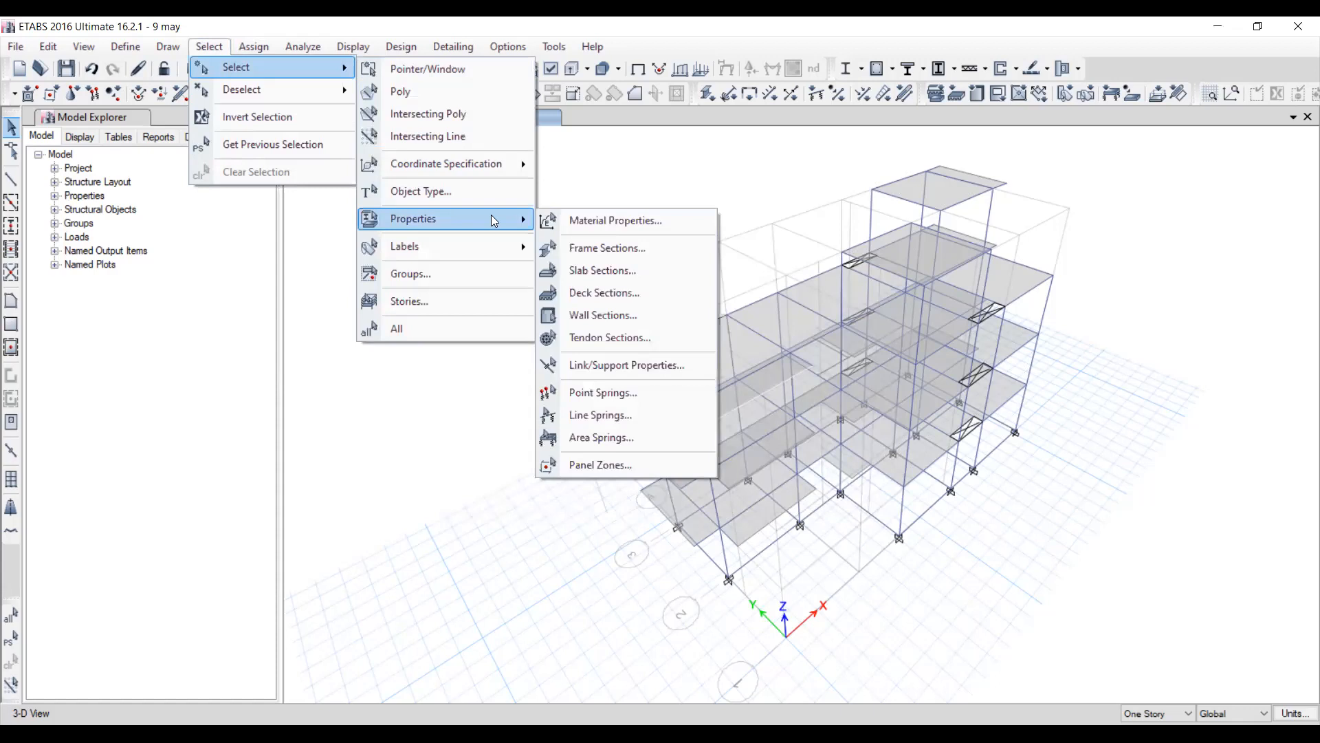
click(613, 274)
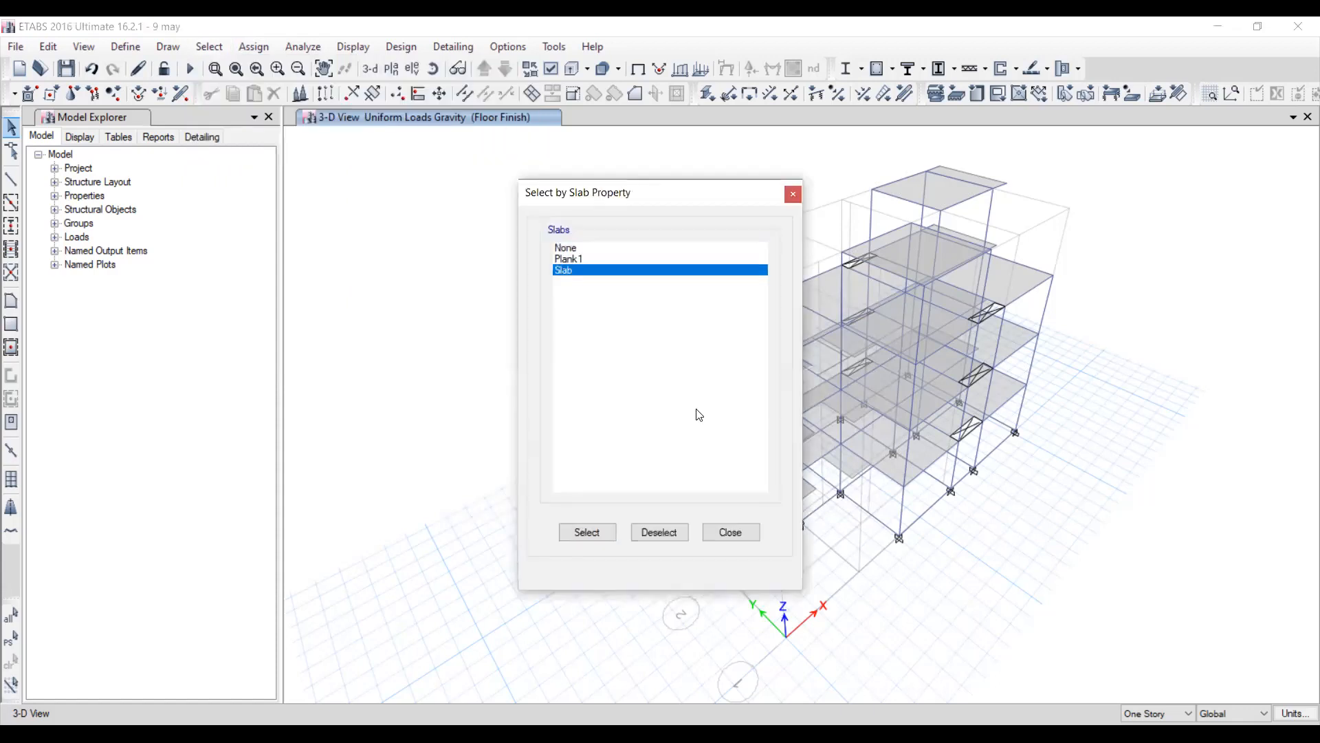
click(597, 534)
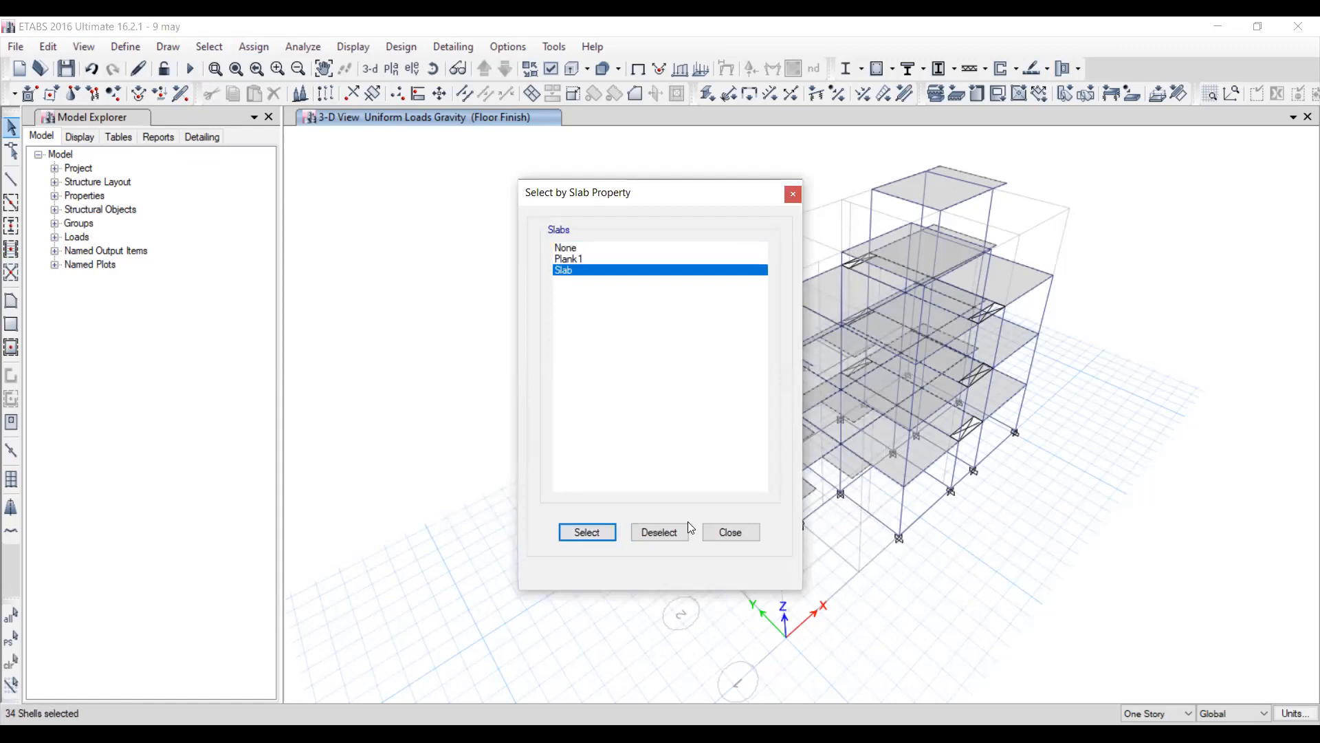
click(731, 534)
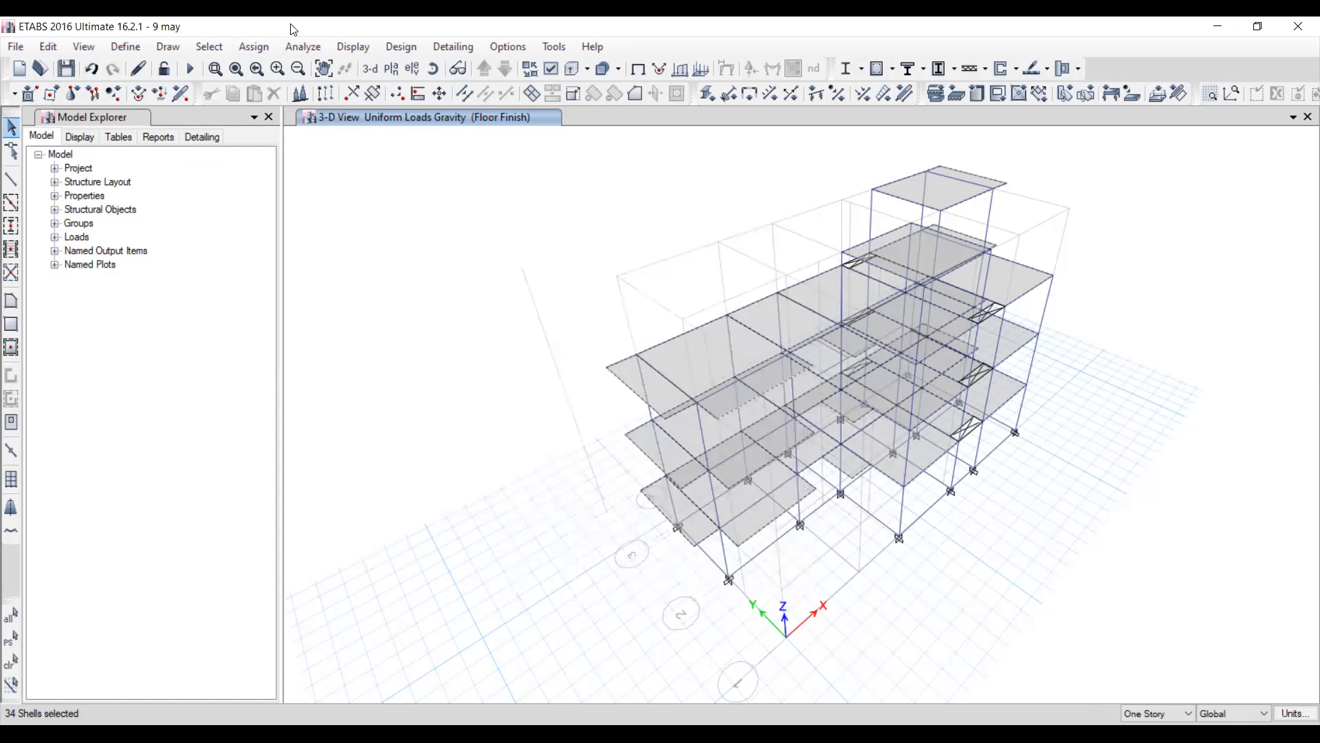
Assign a 1 kN/m² uniform gravity load under the Floor Finish pattern to the reselected slabs, replacing existing loads.
click(254, 46)
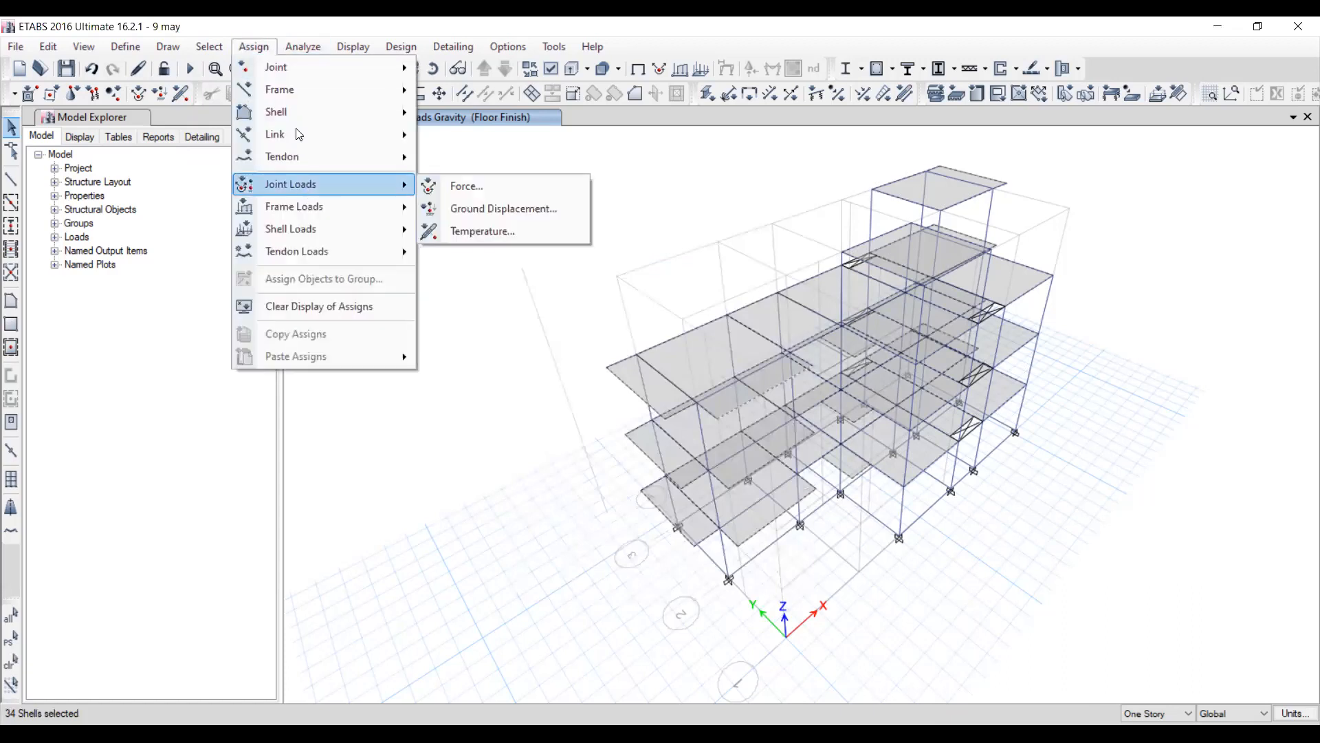
mouse_move(310, 229)
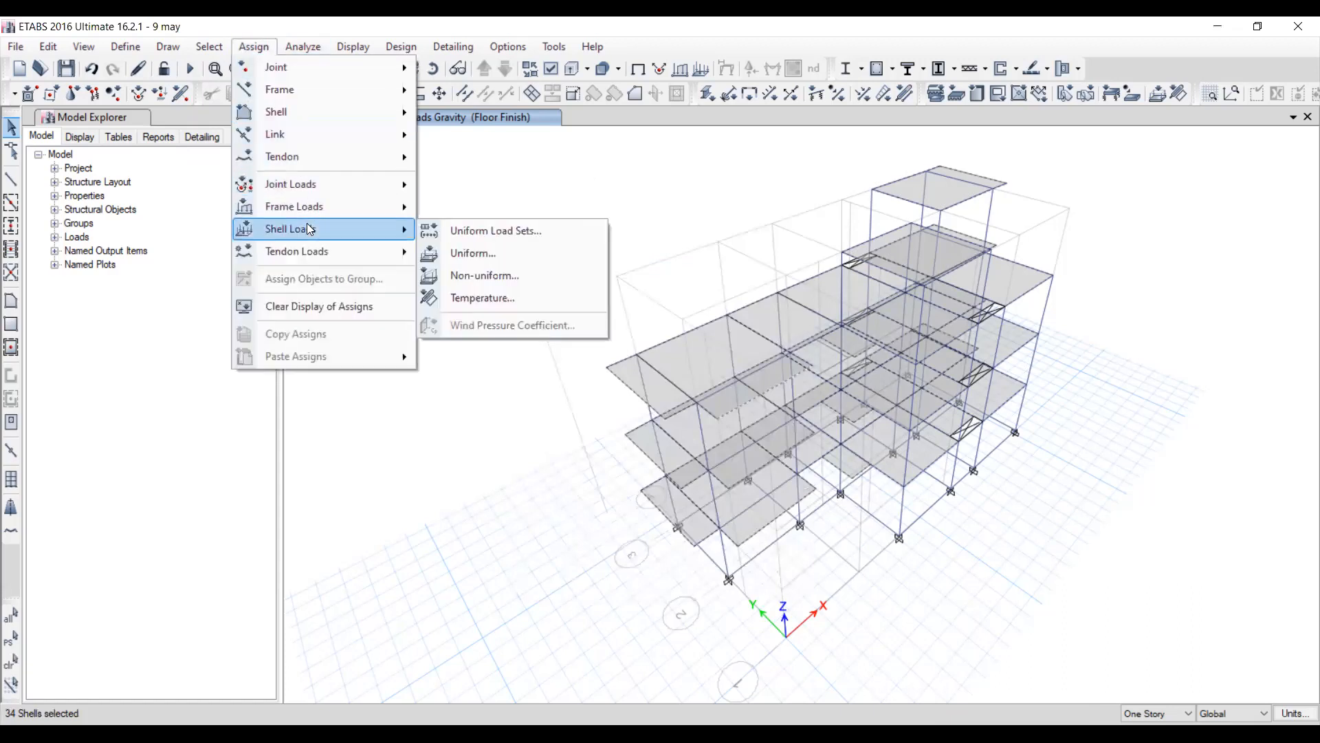
click(445, 253)
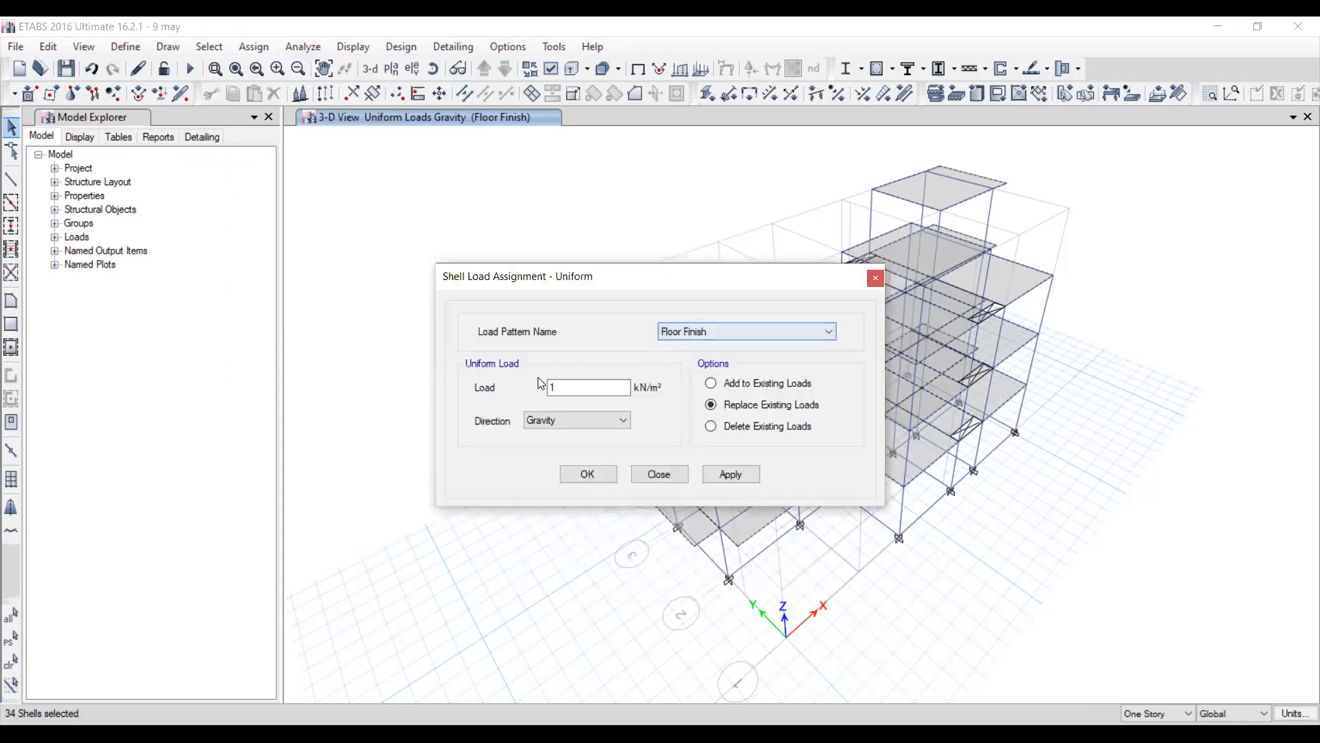
click(722, 474)
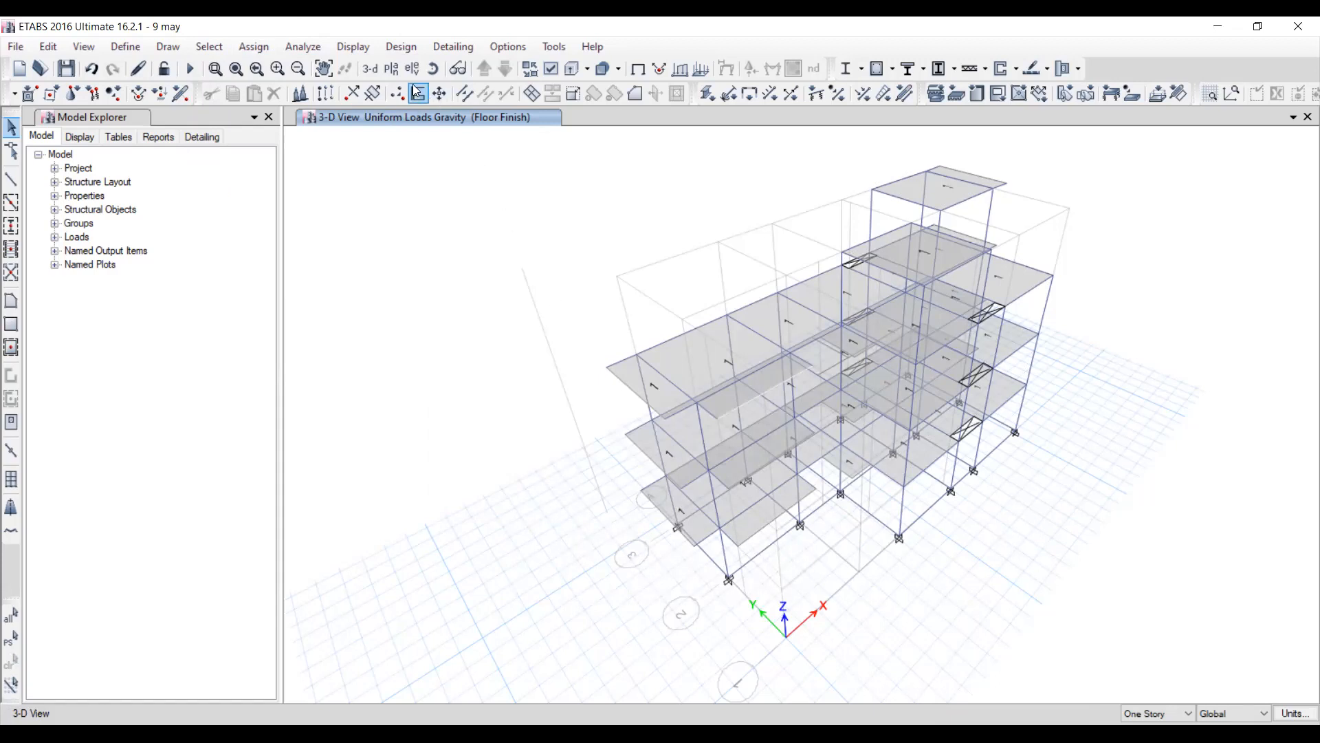
click(392, 71)
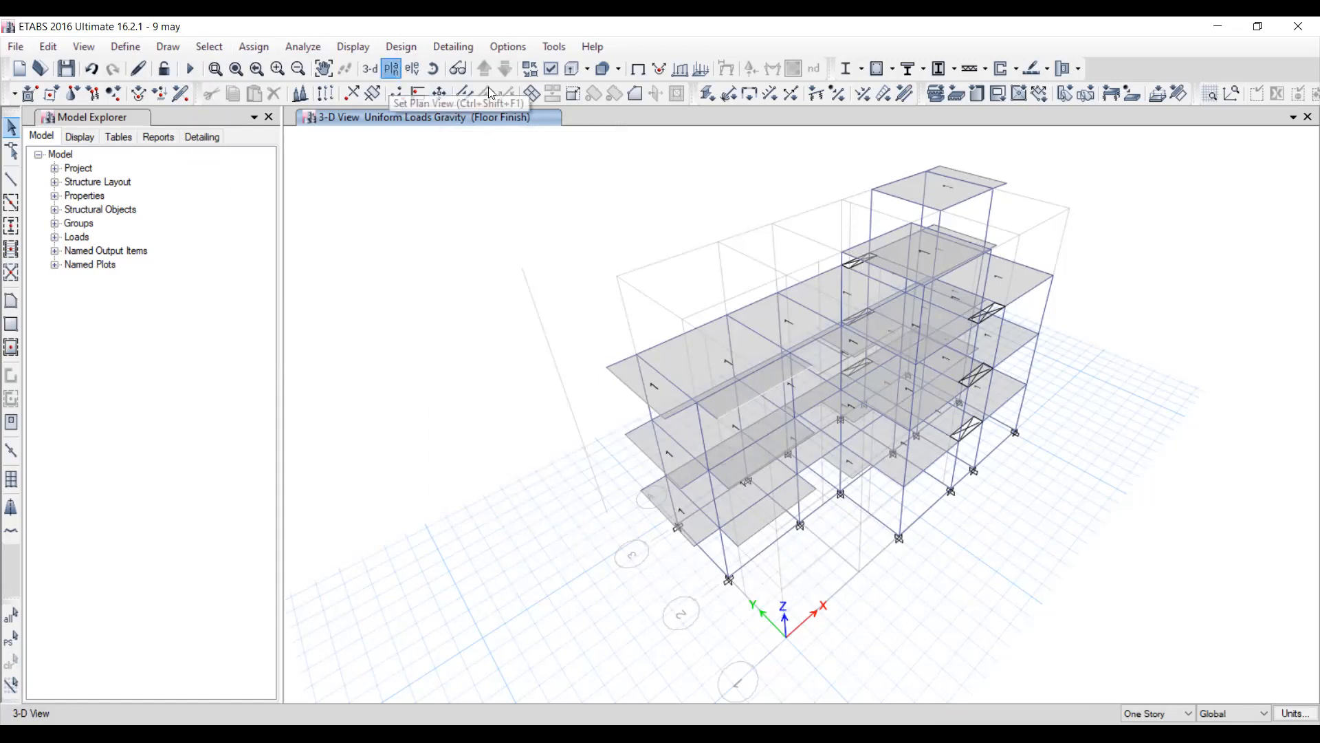
click(804, 168)
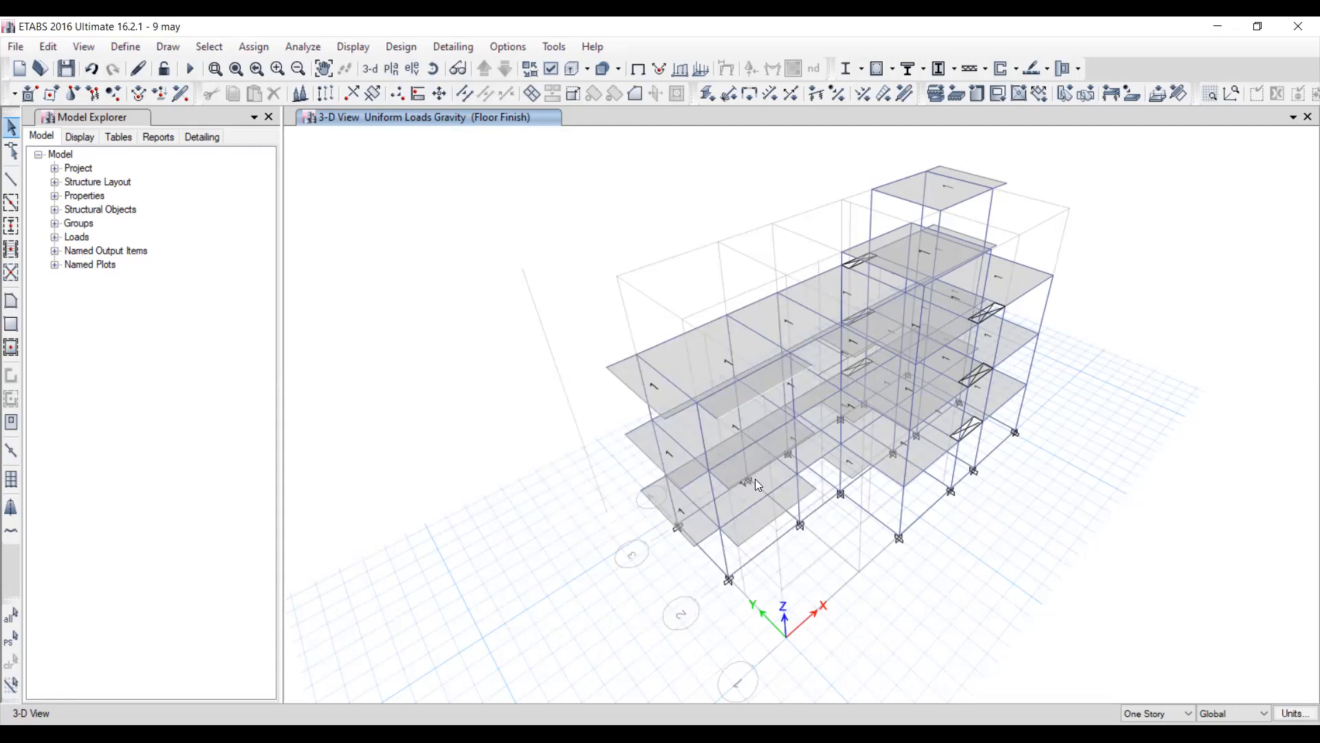
Display the uniform gravity shell loads of the Live<=3 load pattern on the model.
click(354, 46)
mouse_move(403, 103)
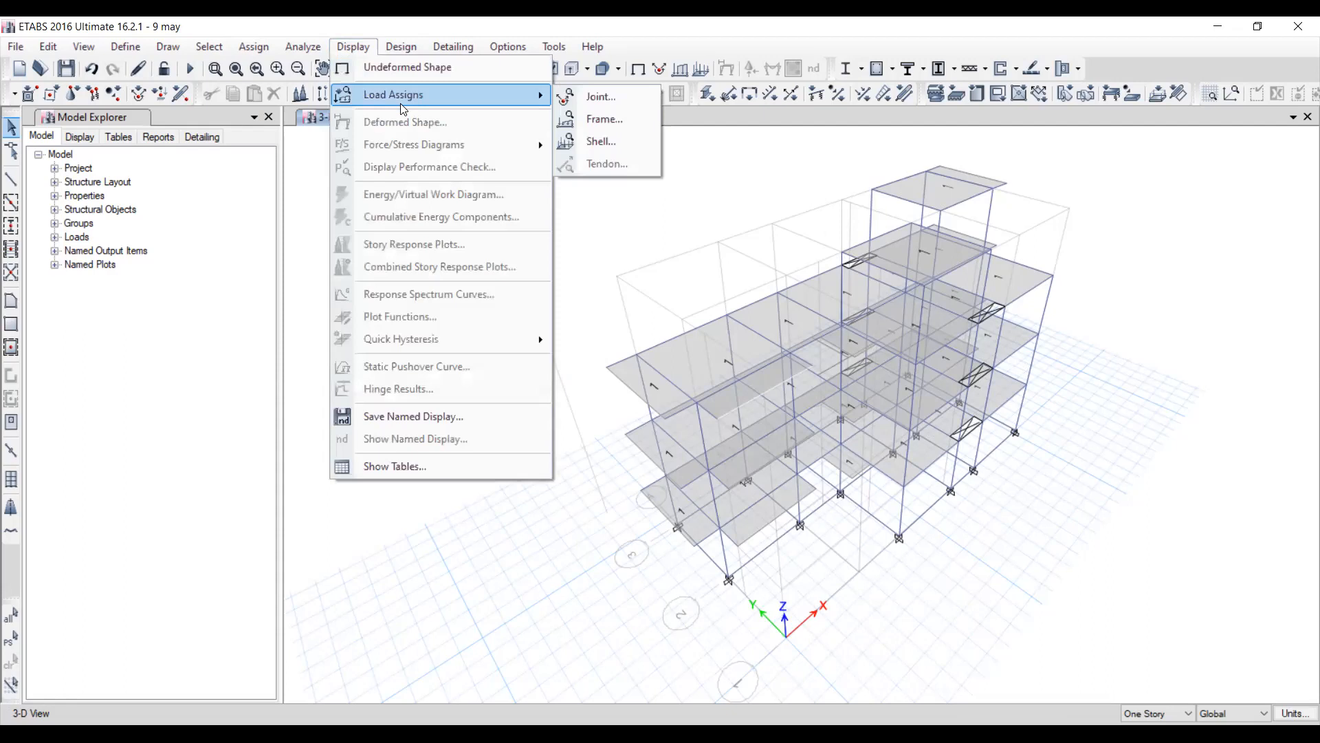
click(617, 141)
click(654, 301)
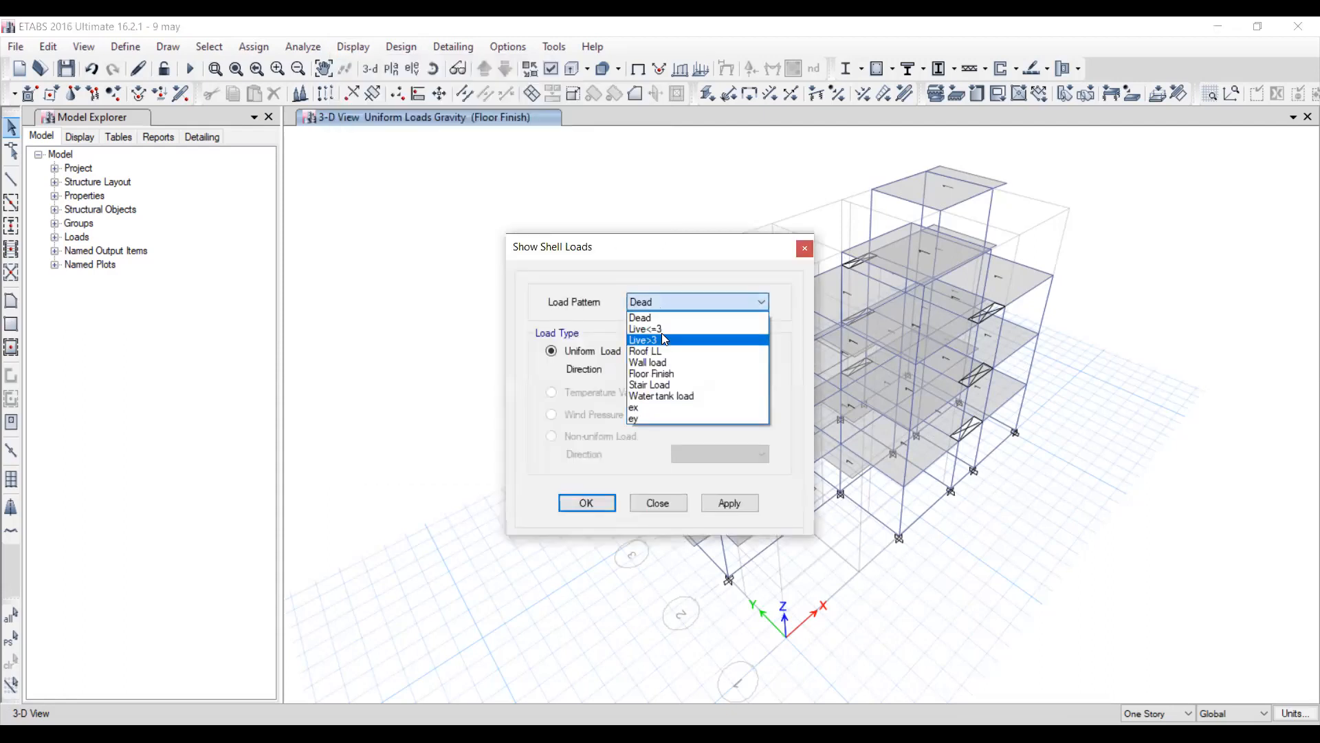
click(663, 330)
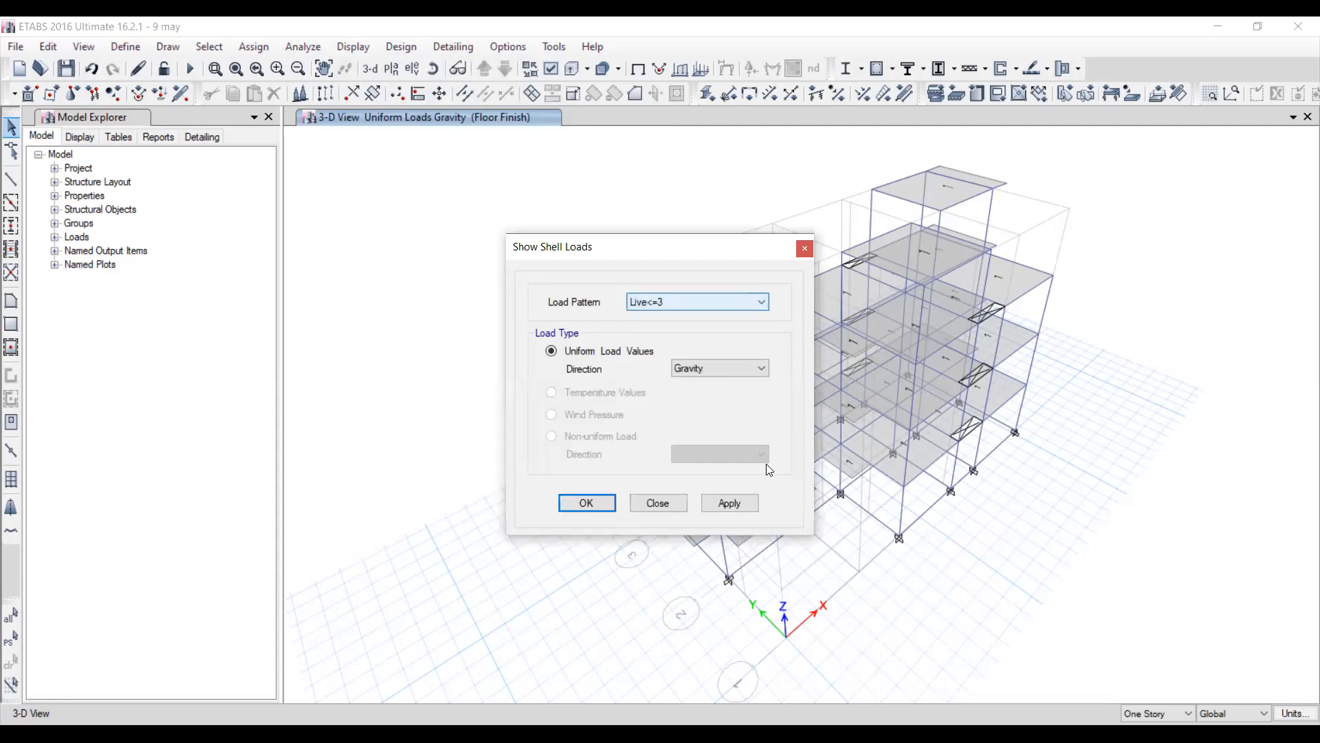
click(733, 501)
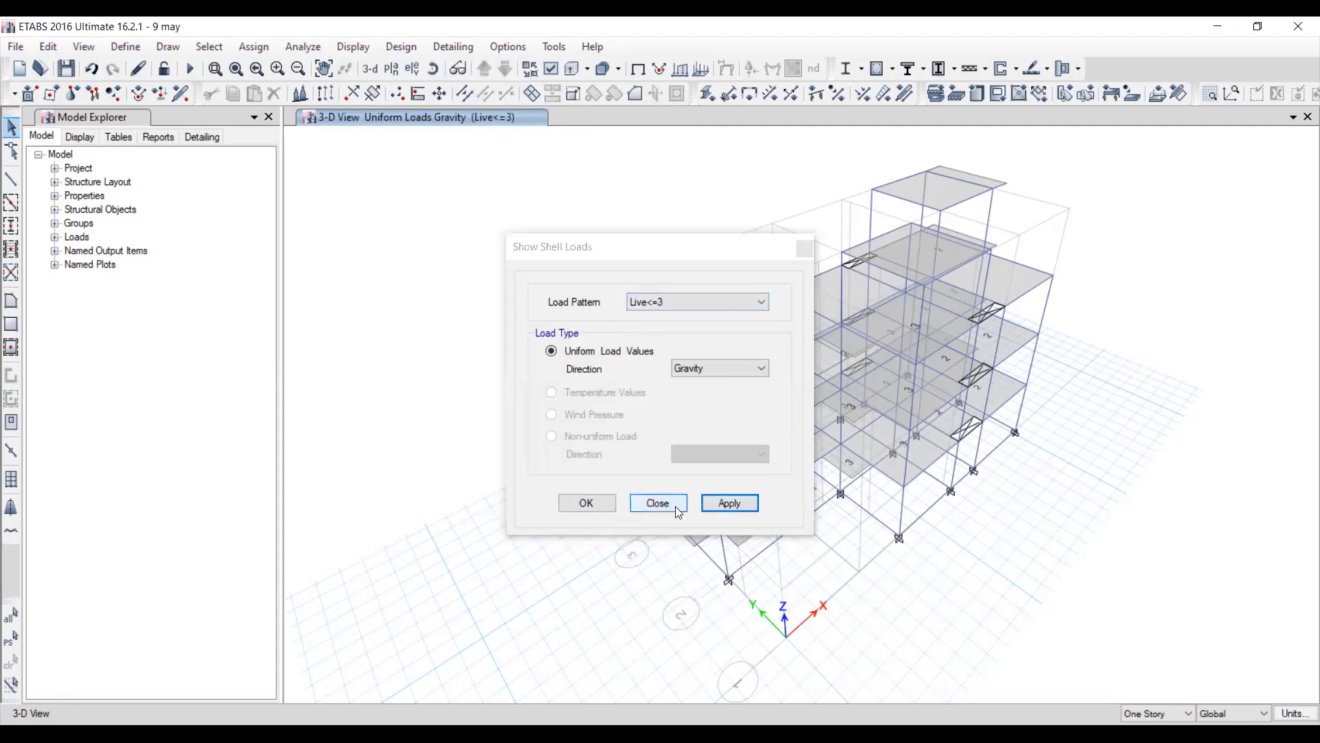
Close the shell load display settings and open the Base plan view with the Live<=3 loads shown.
key(Escape)
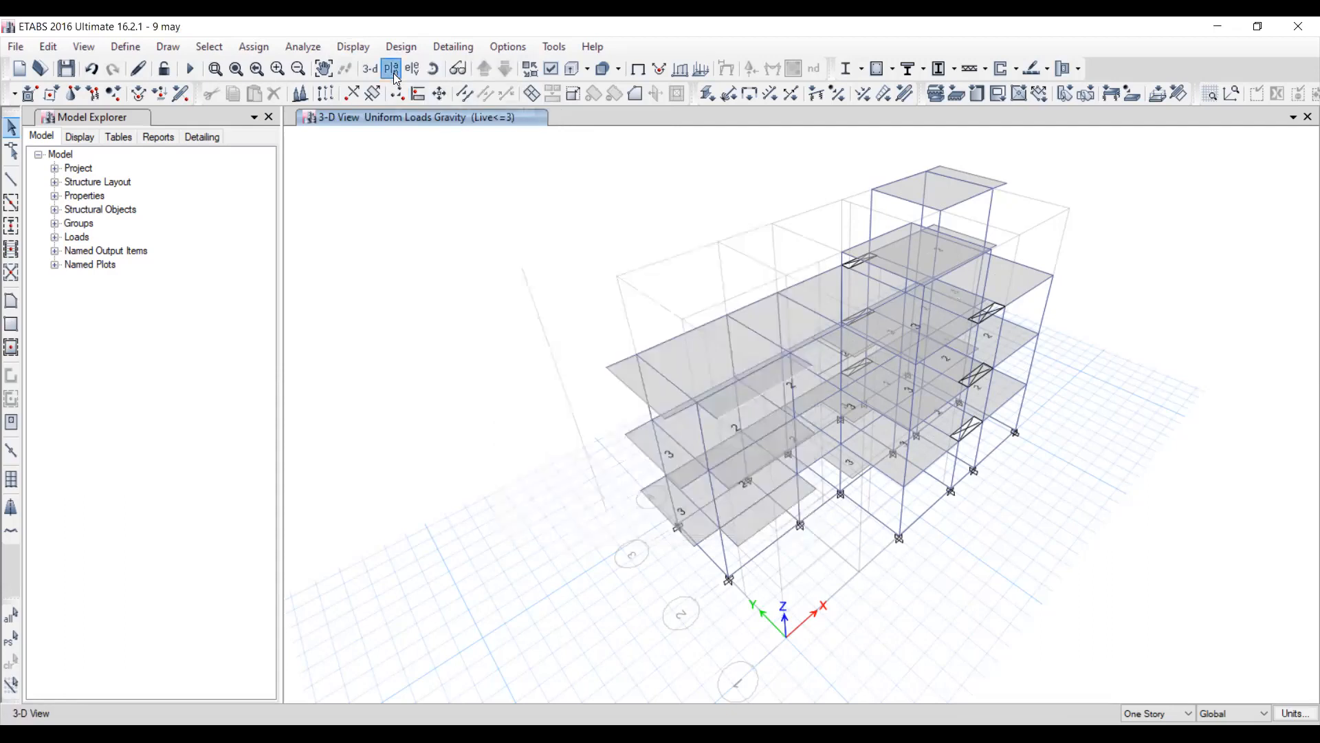
click(393, 69)
click(574, 370)
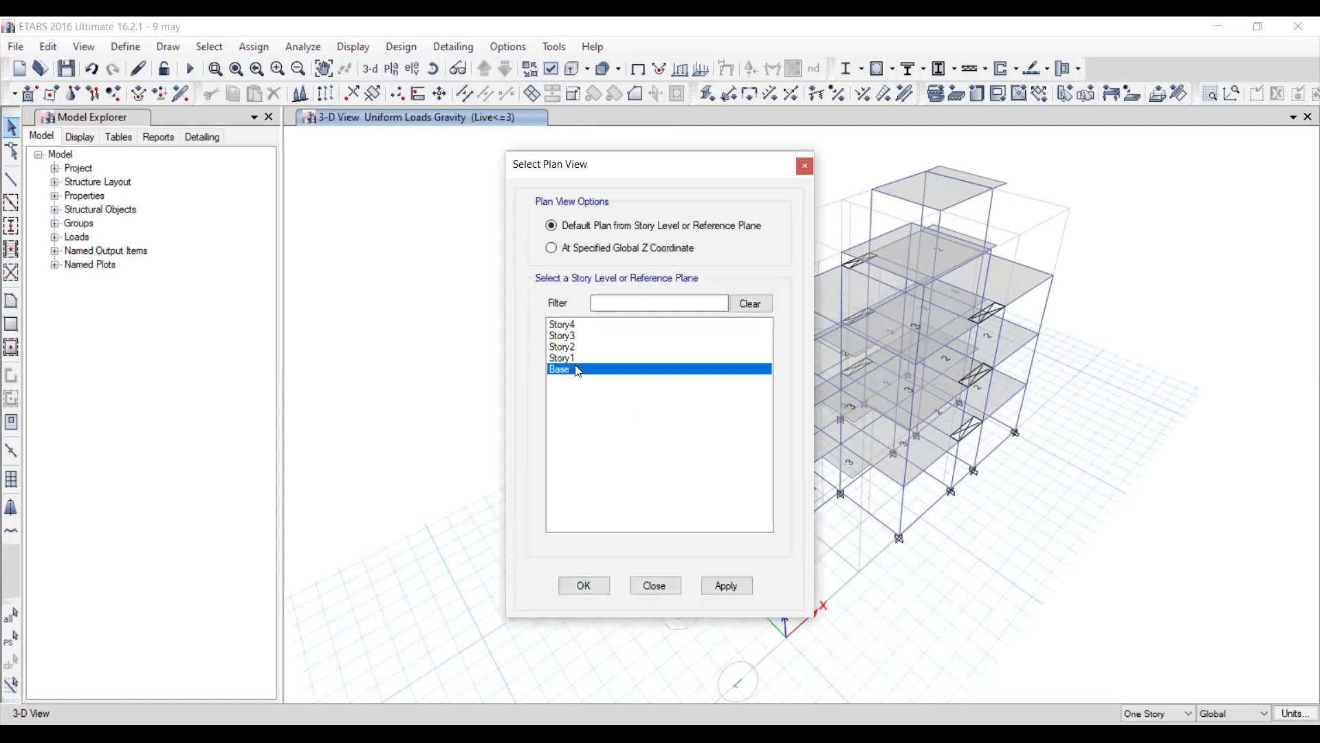
click(726, 586)
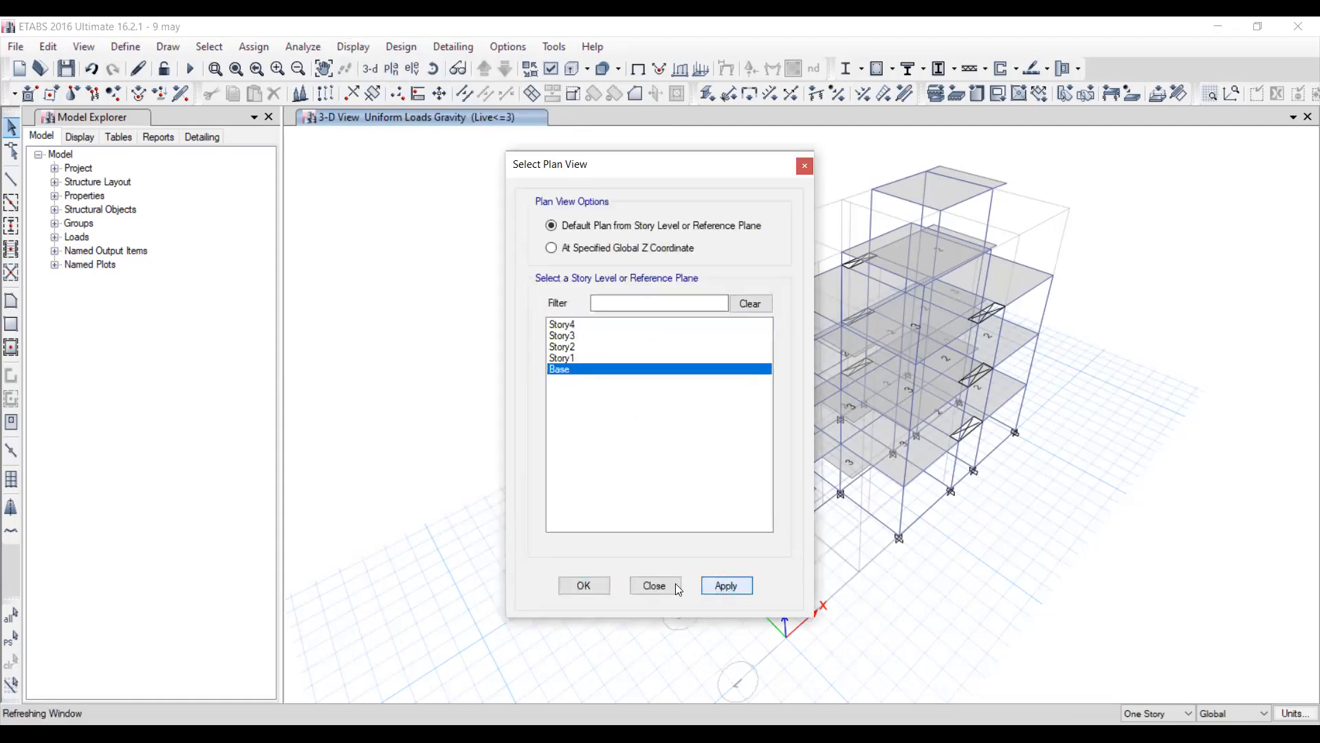
click(678, 586)
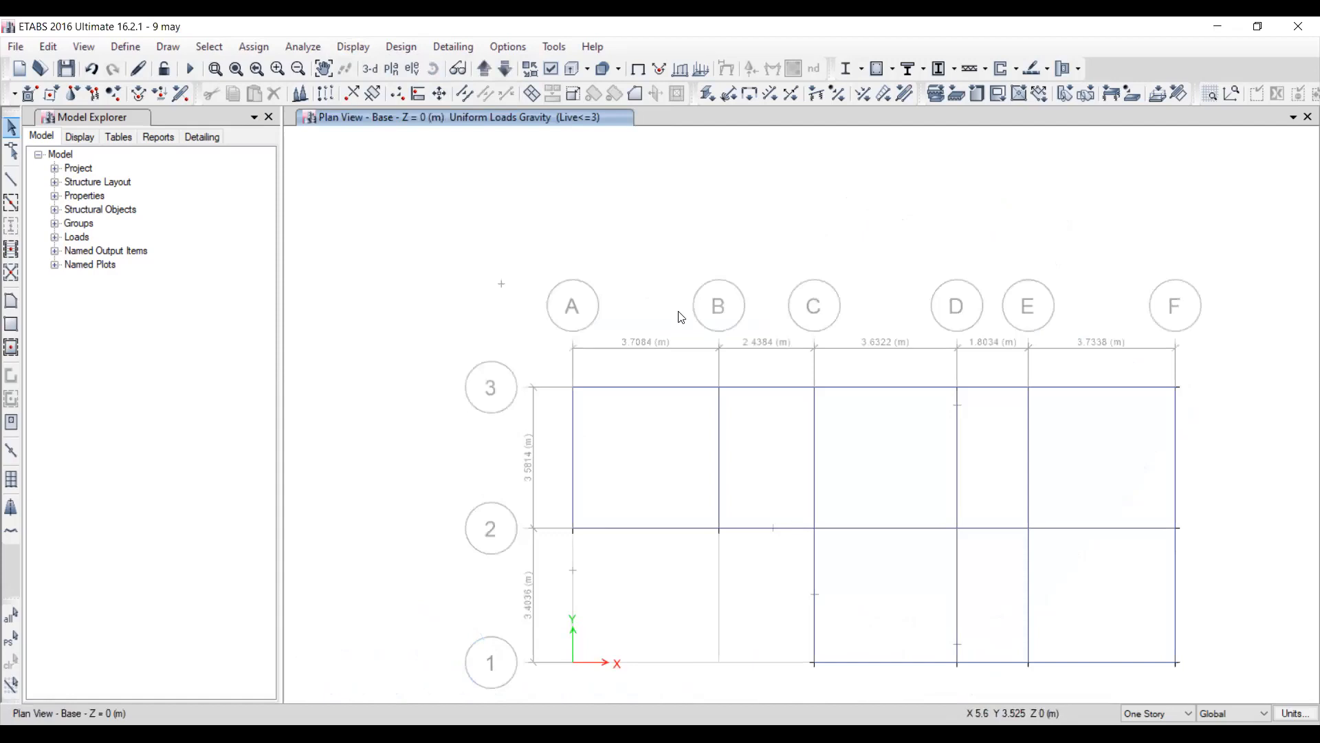
Examine the Live<=3 slab loads on the Story1, Story2 and Story3 plans, ending in the 3-D view.
click(485, 68)
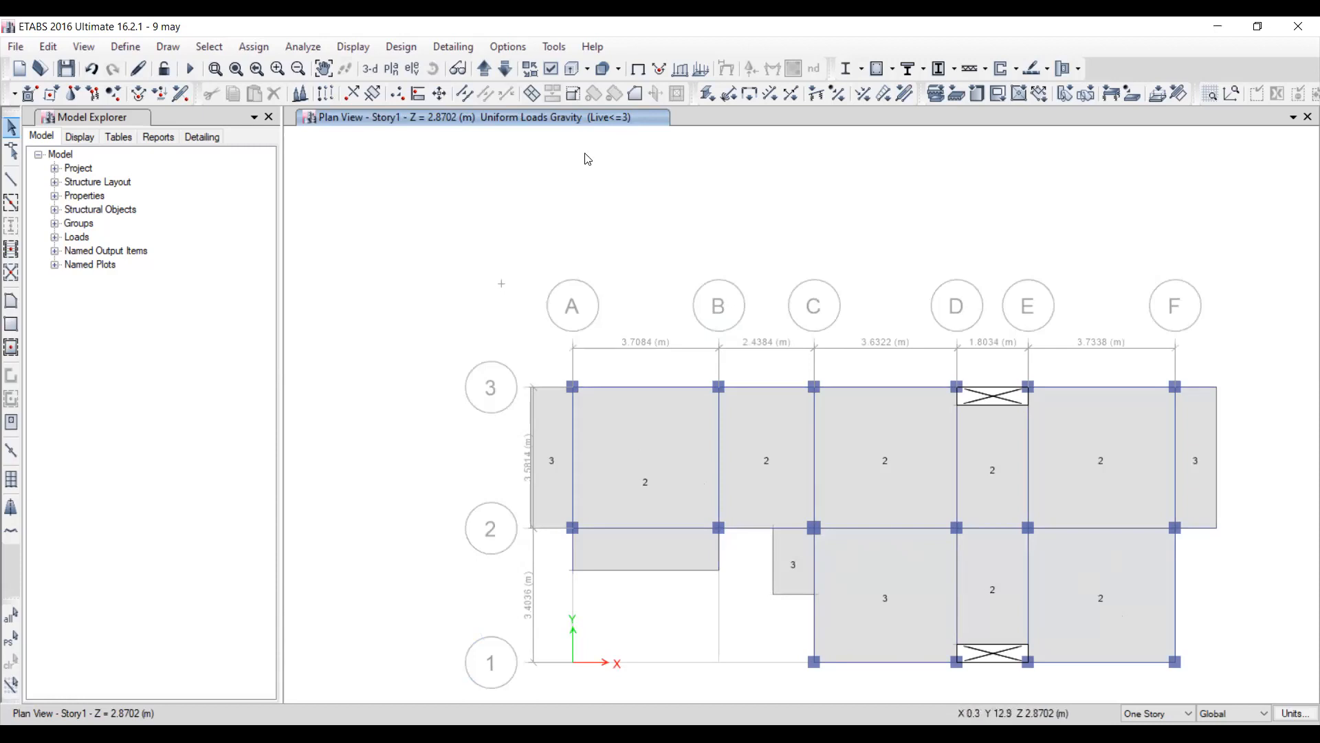
click(482, 72)
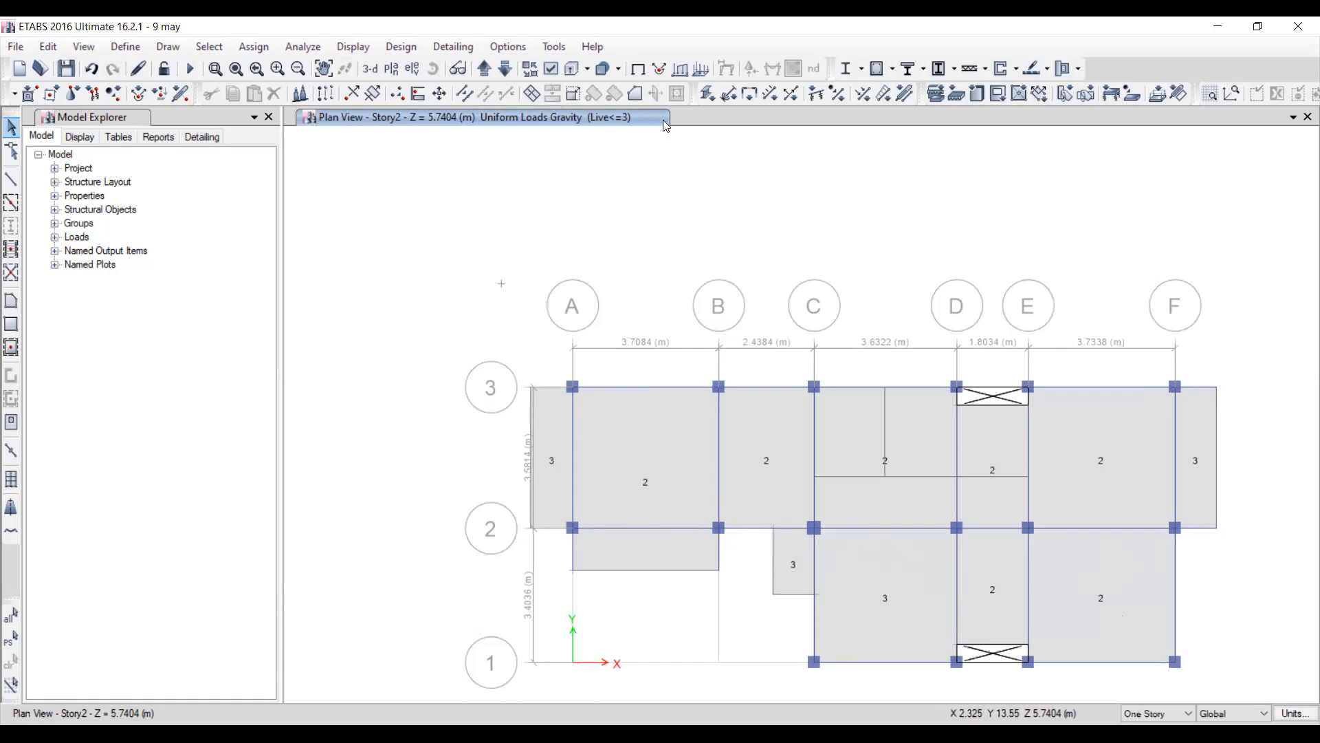
click(483, 69)
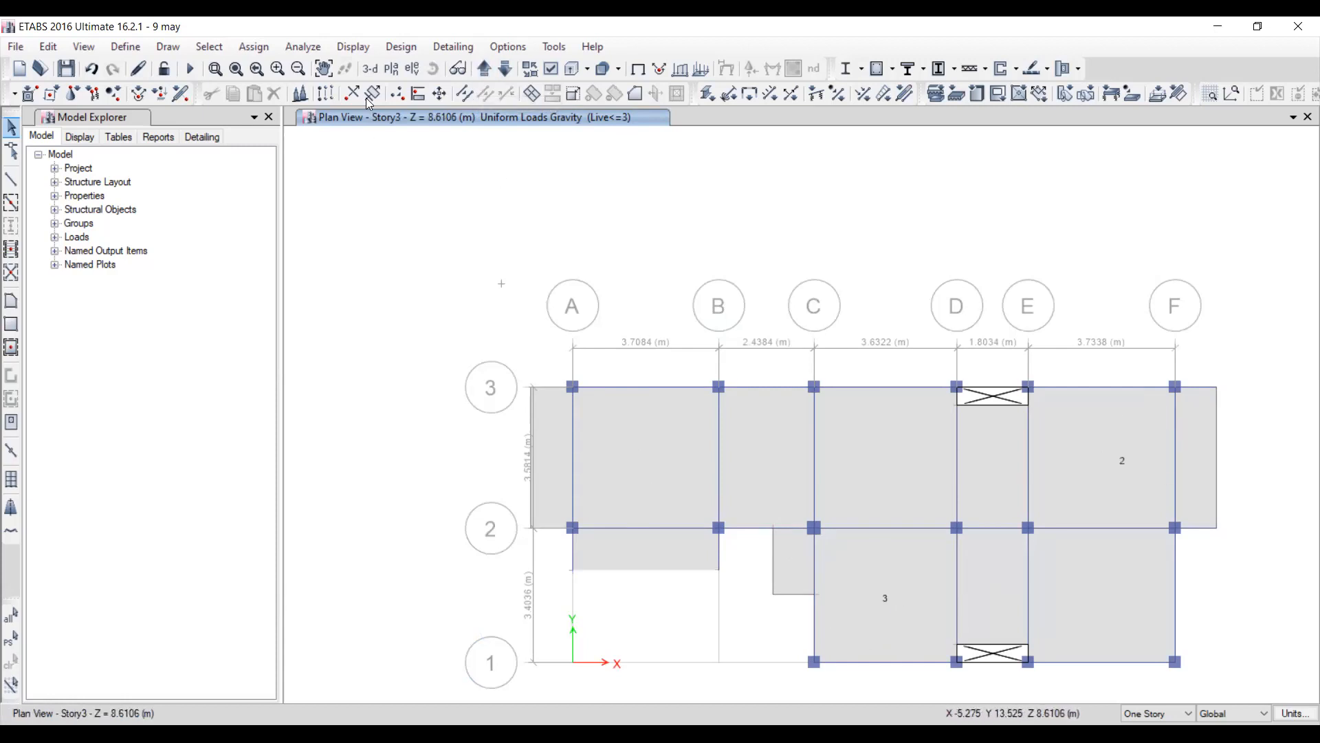
click(370, 67)
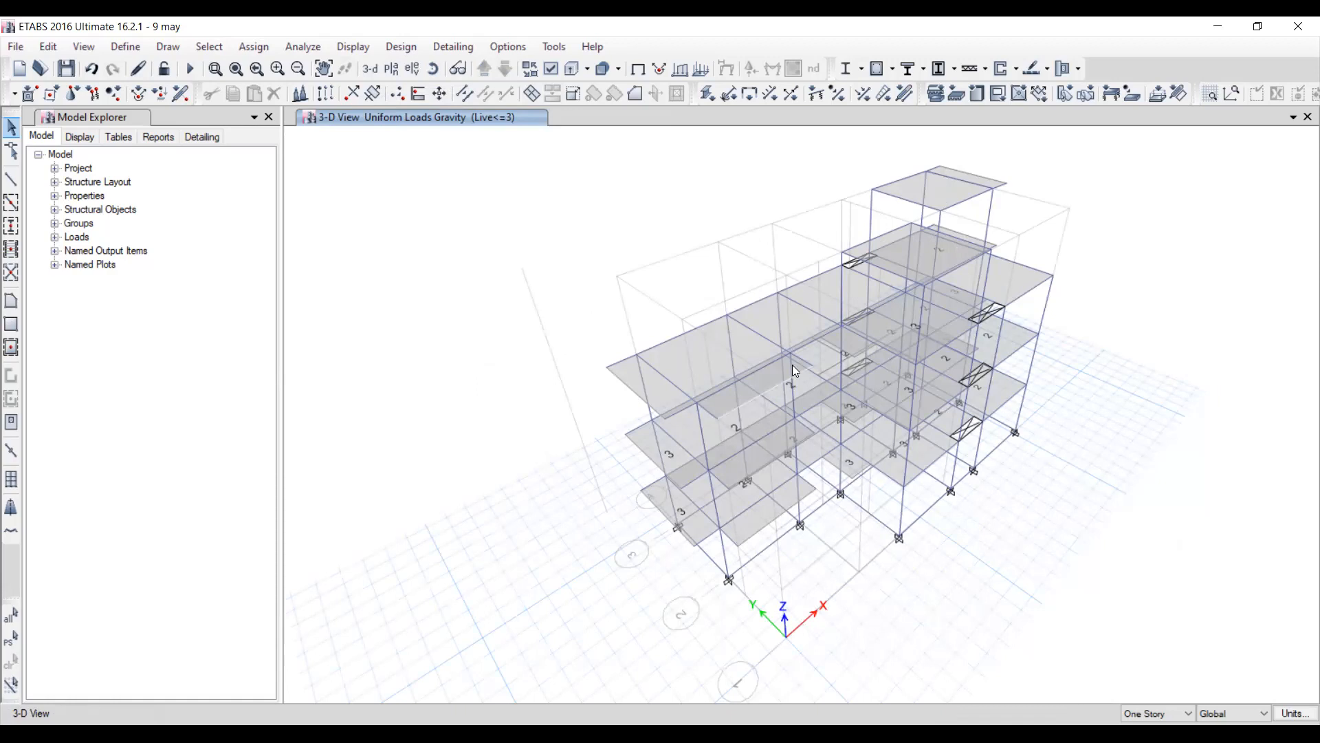
click(353, 46)
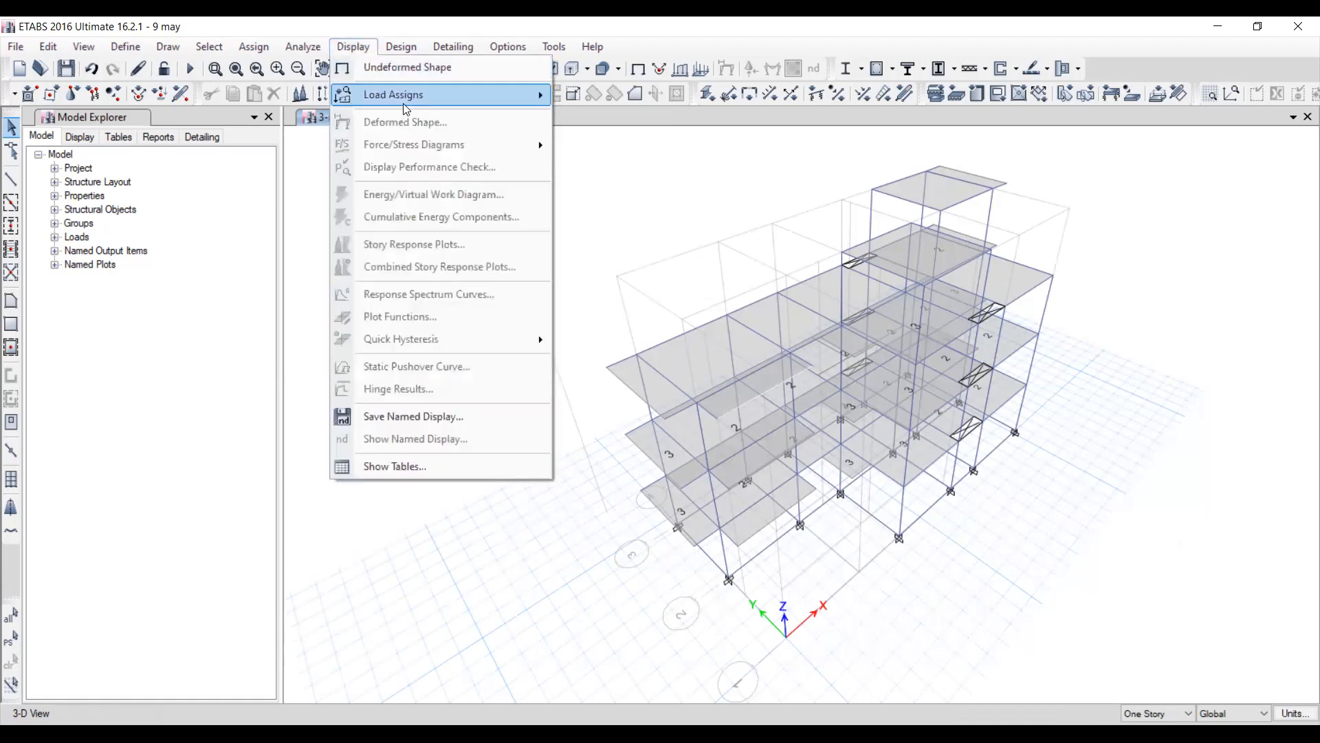
mouse_move(404, 103)
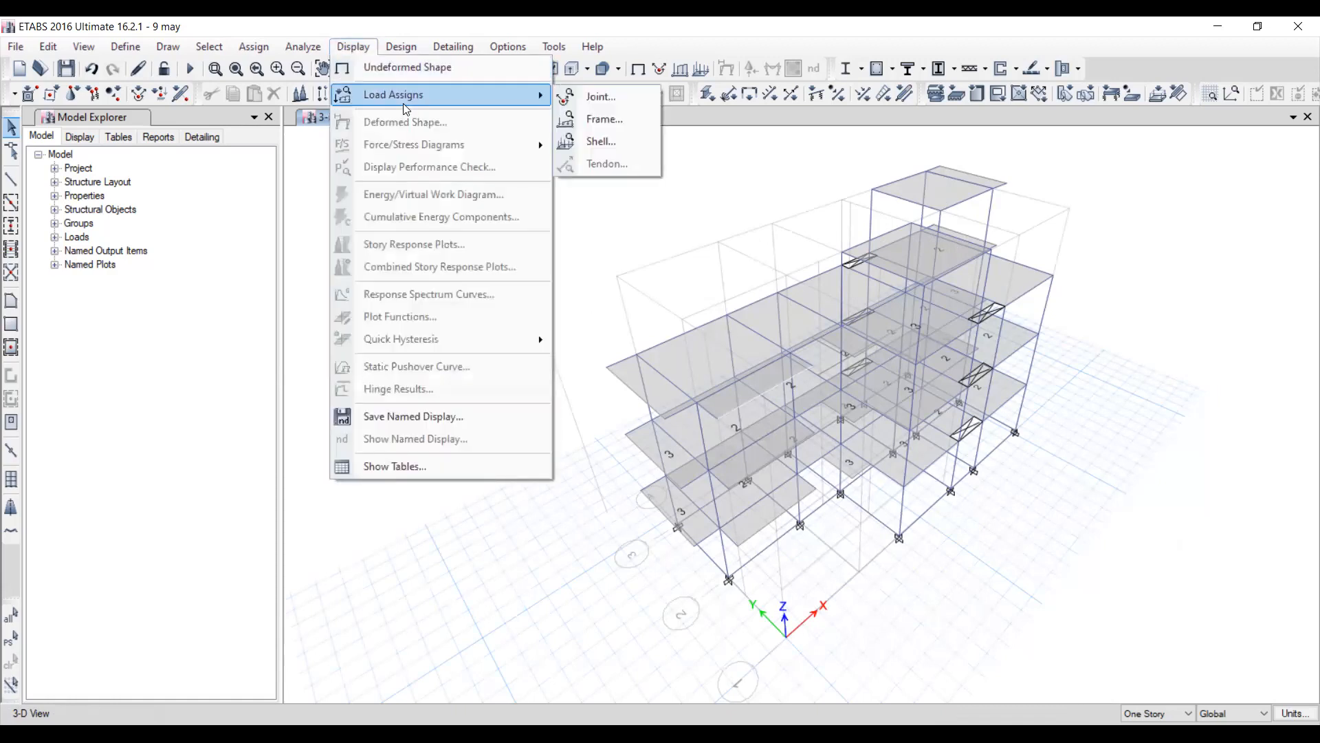
click(605, 119)
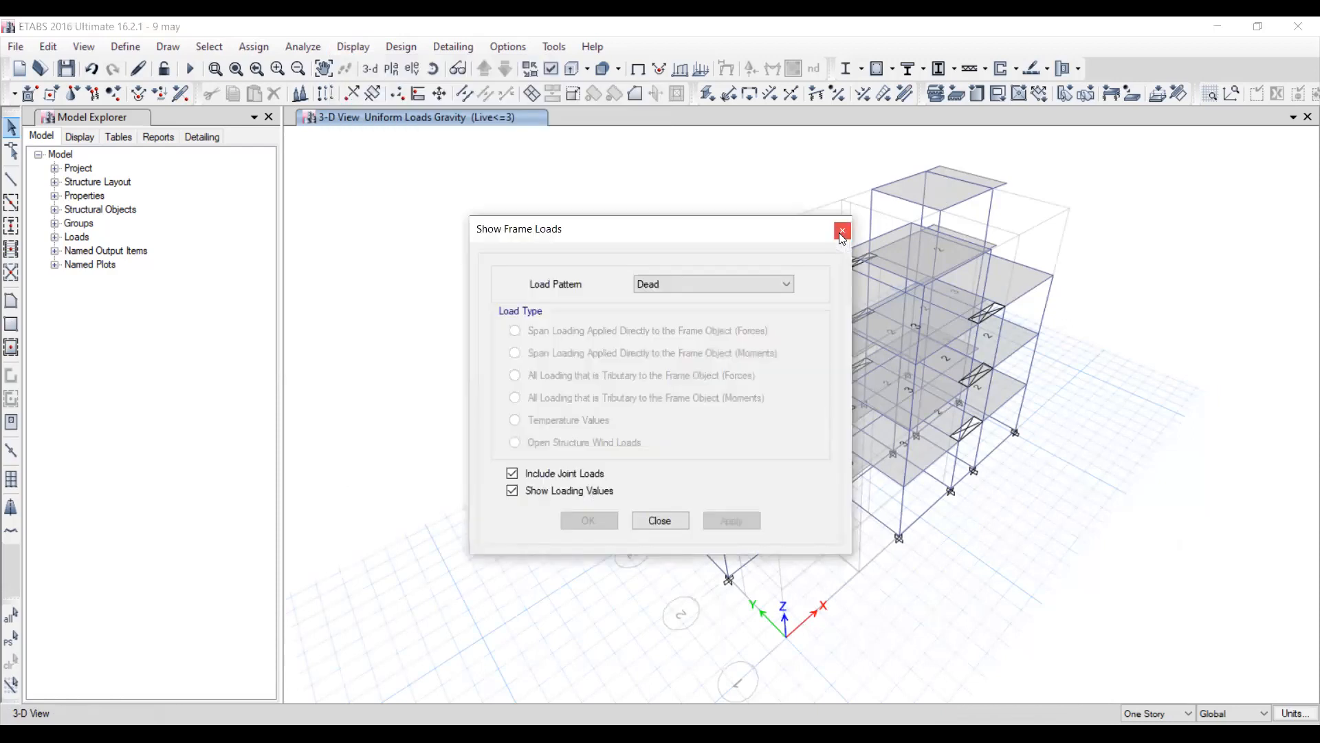
click(842, 231)
Display the uniform gravity shell loads of the Roof LL load pattern on the 3-D model.
click(353, 47)
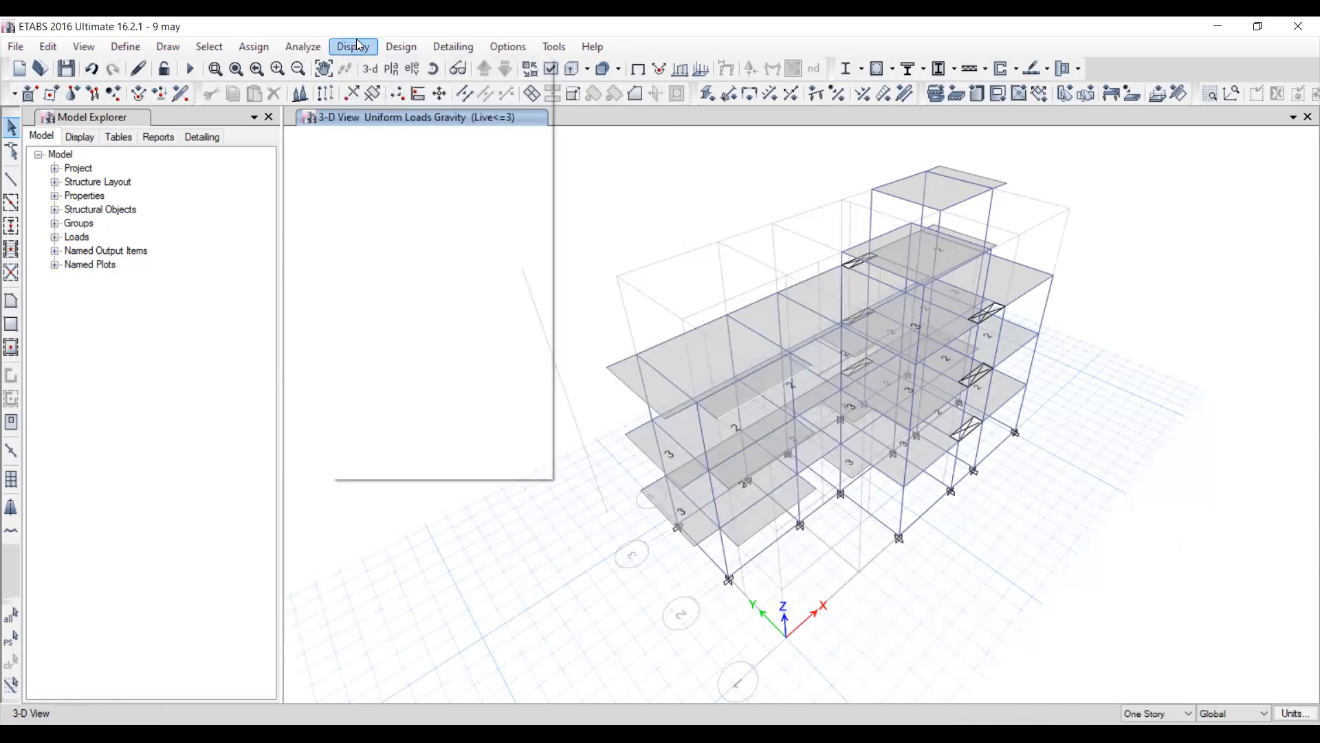
mouse_move(412, 98)
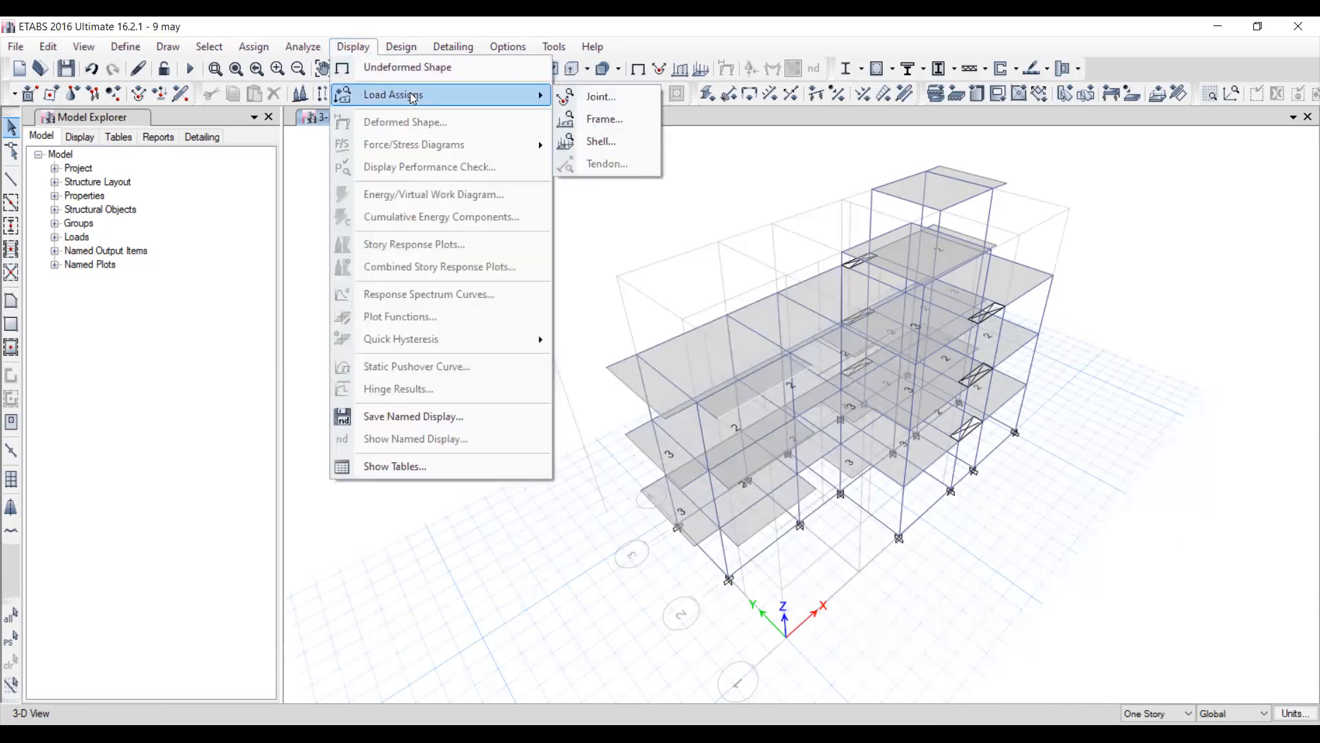
click(608, 143)
click(682, 305)
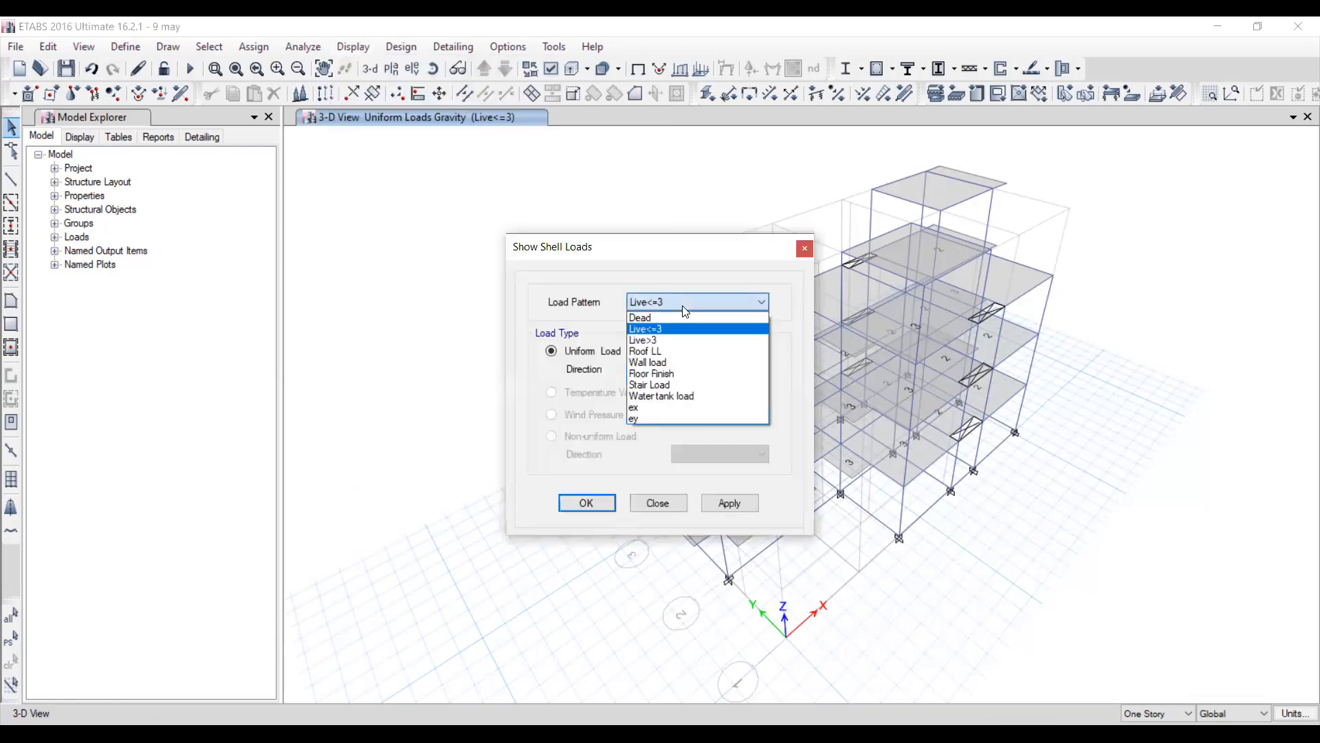
click(661, 351)
click(737, 509)
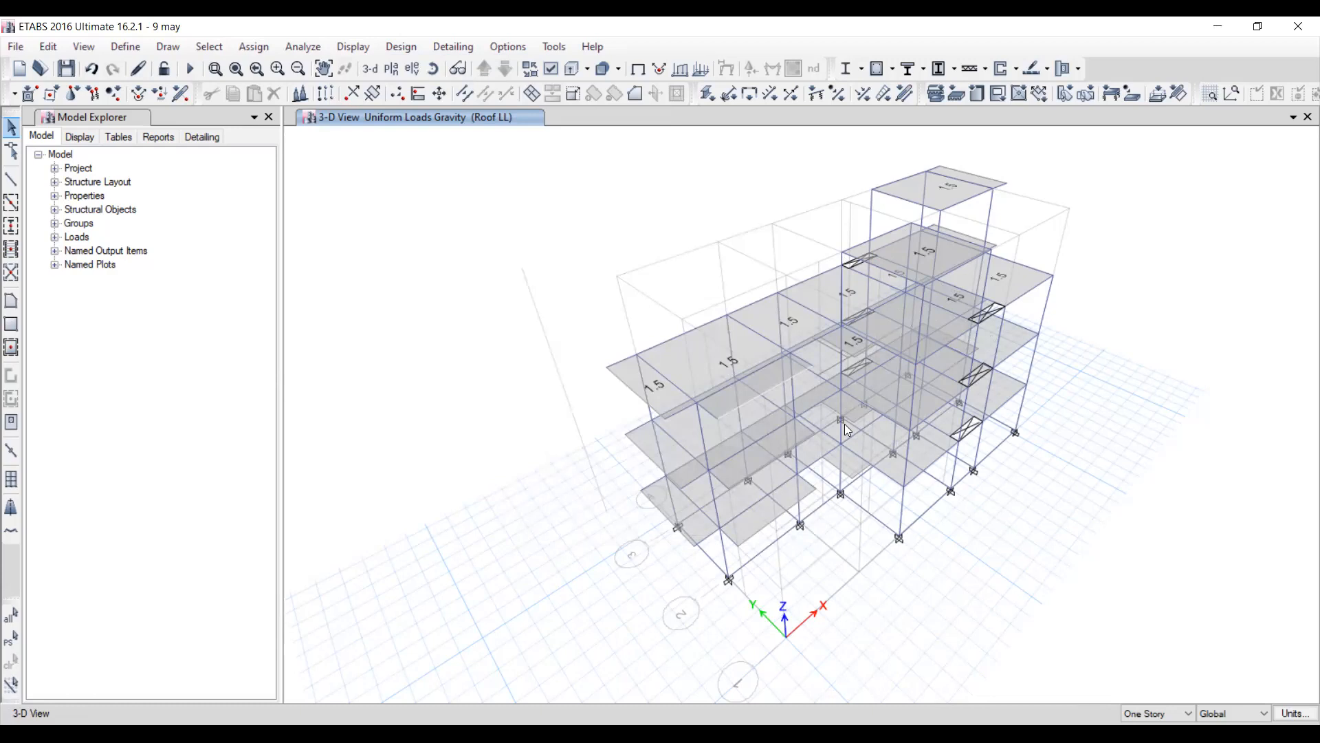
Switch from the 3-D view to the Base plan while the Roof LL loads are displayed.
click(391, 69)
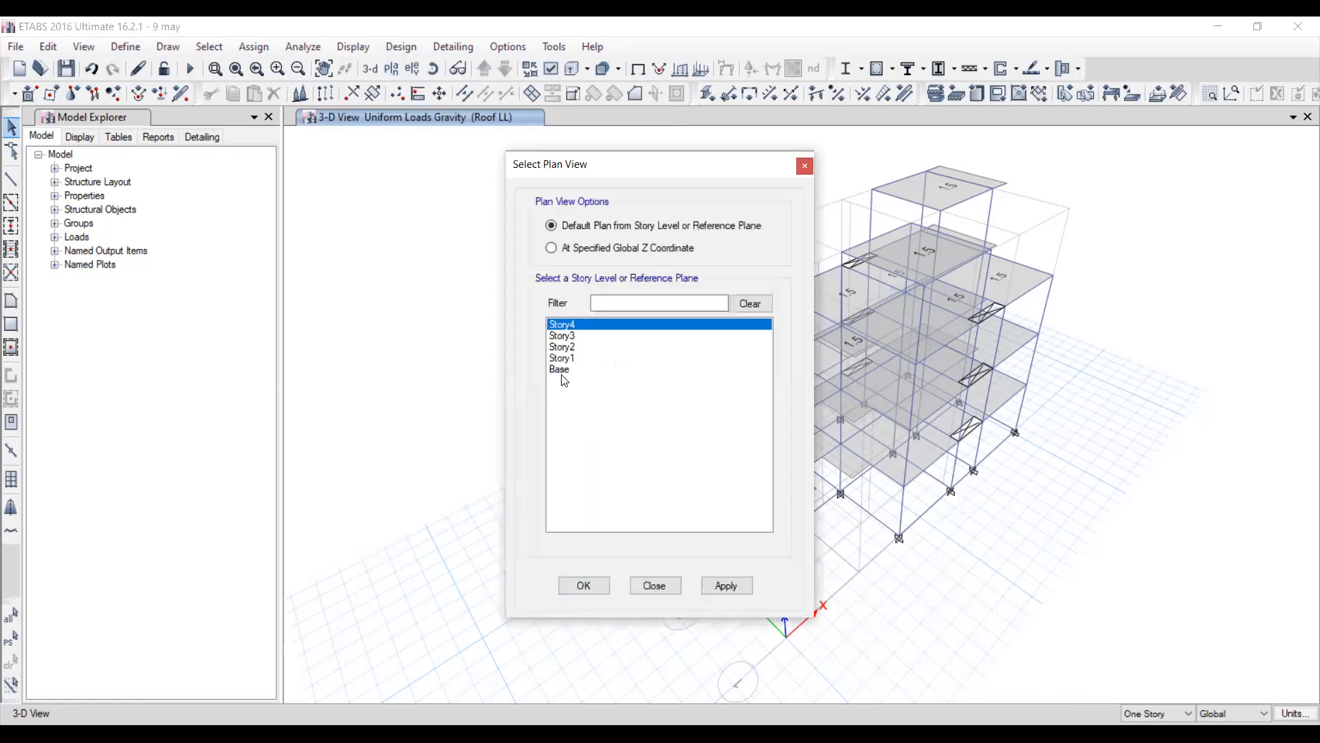
click(565, 370)
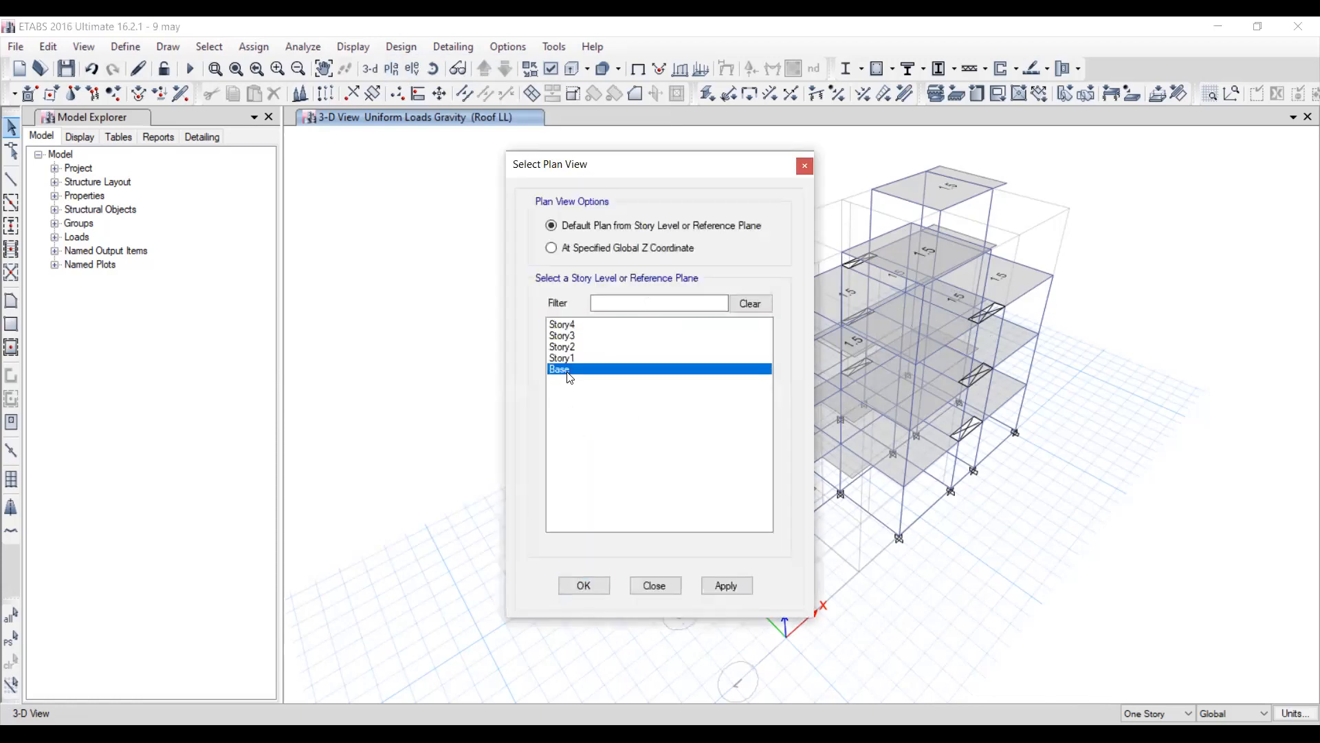
click(730, 586)
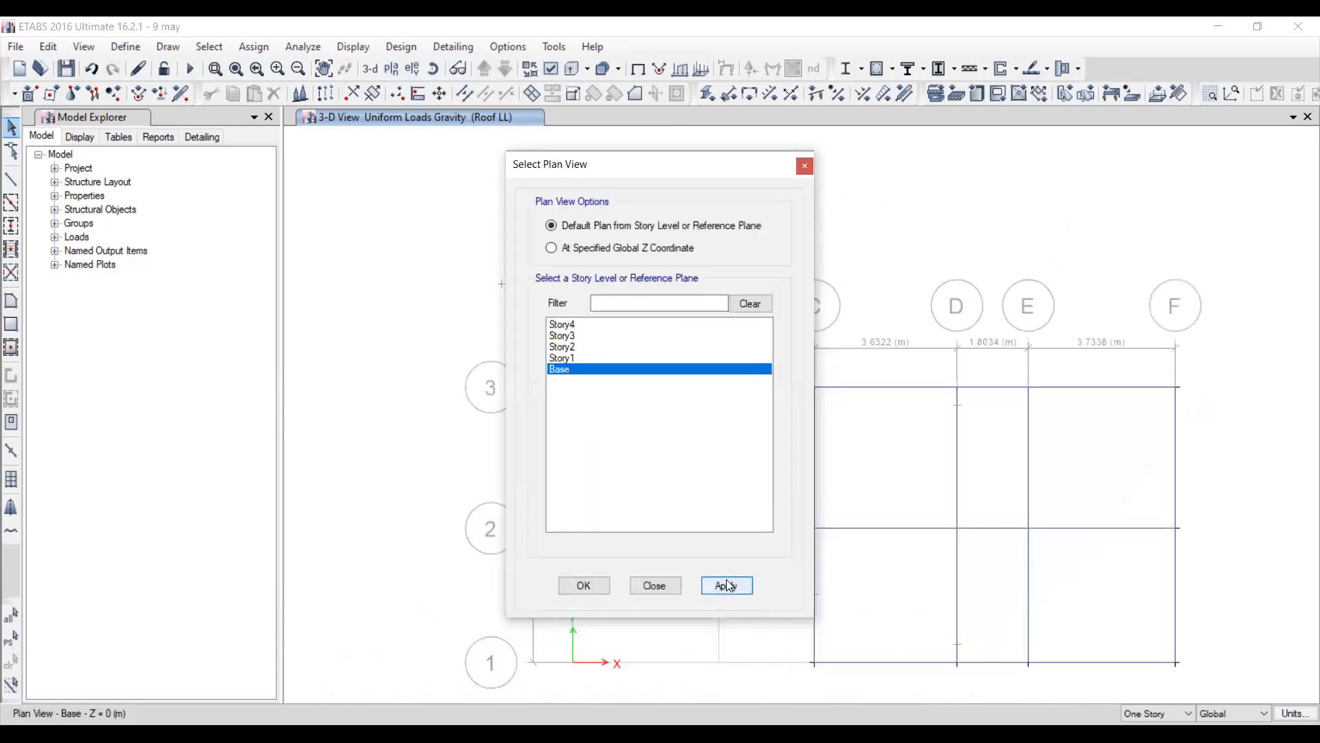
click(662, 586)
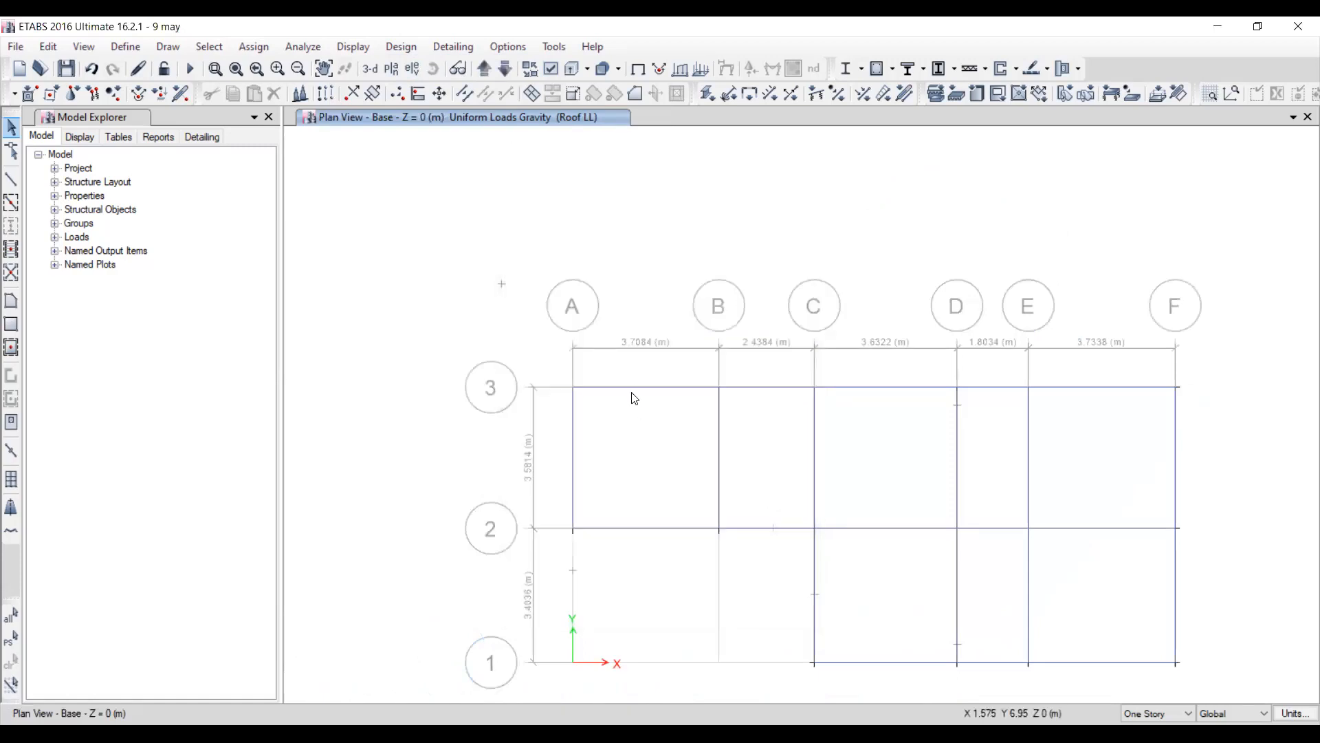
Draw a near-vertical frame line with section property None inside the bay between grids A–B and 2–3 on the Base plan.
click(11, 181)
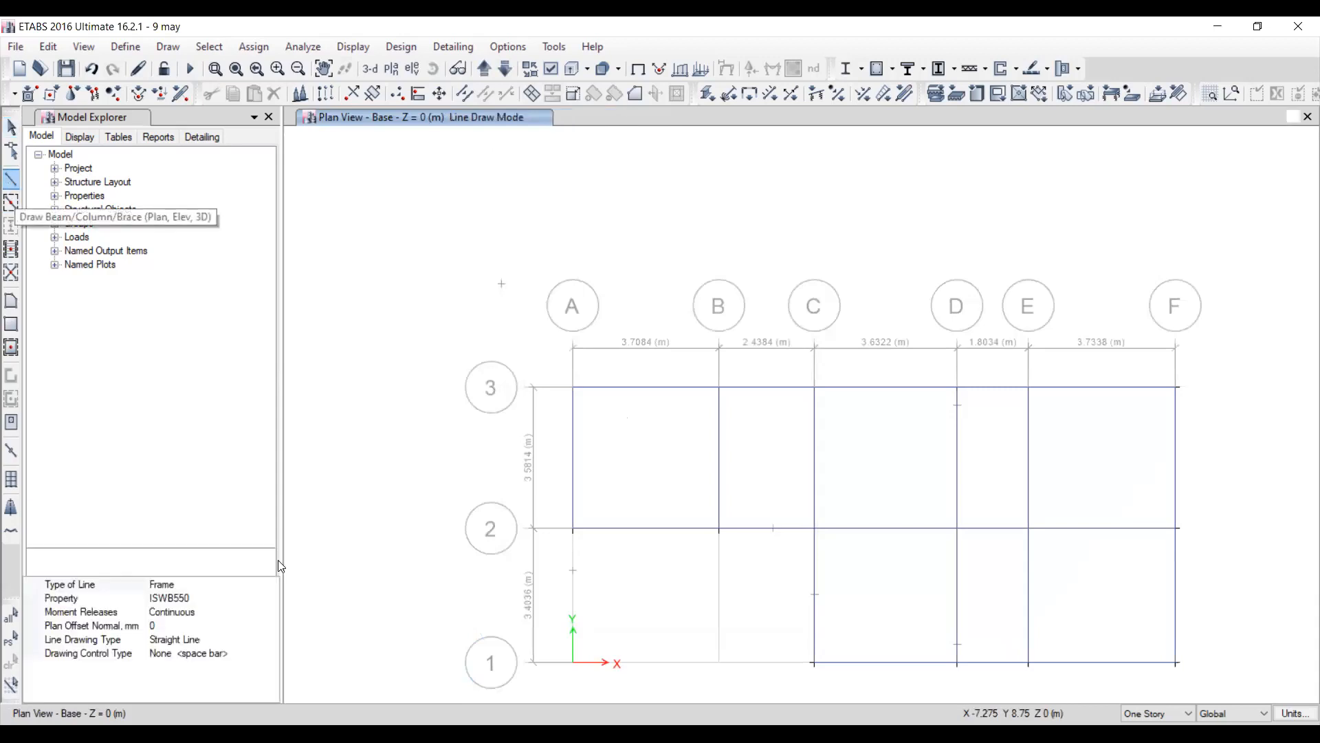
click(235, 598)
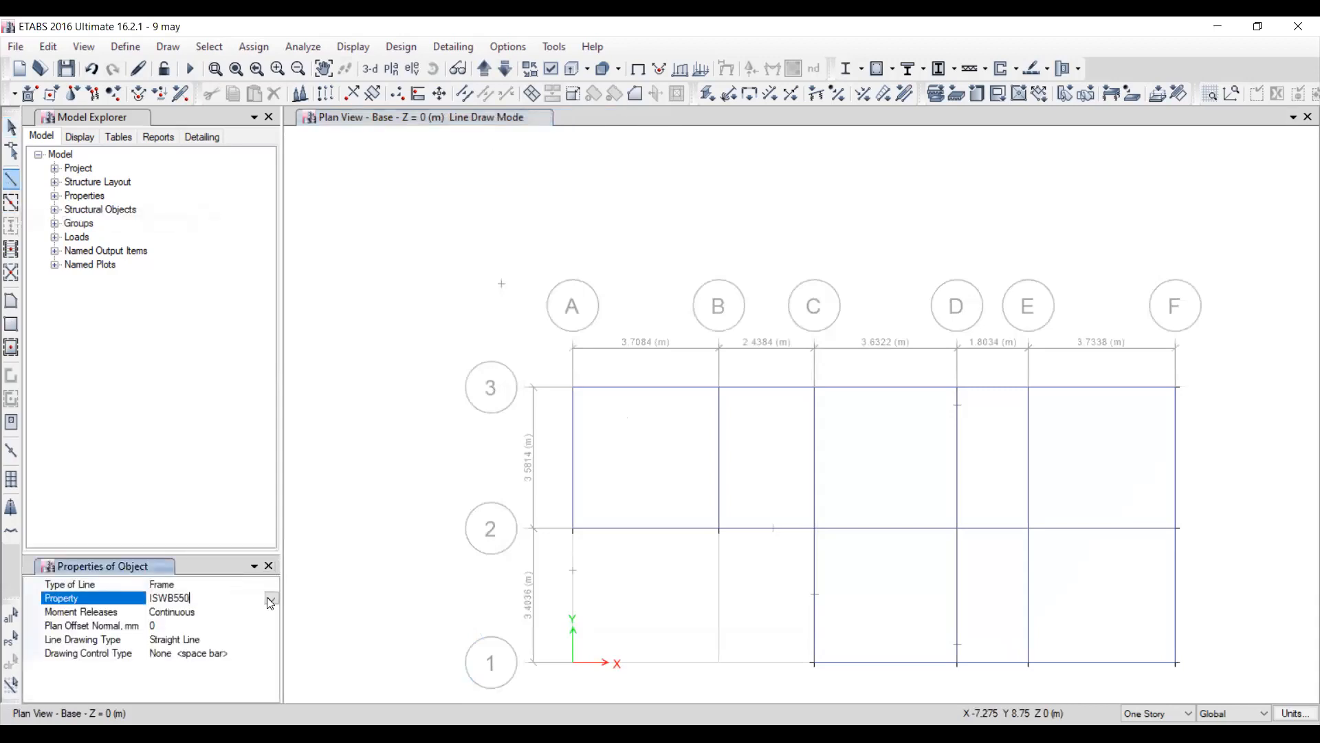
click(272, 599)
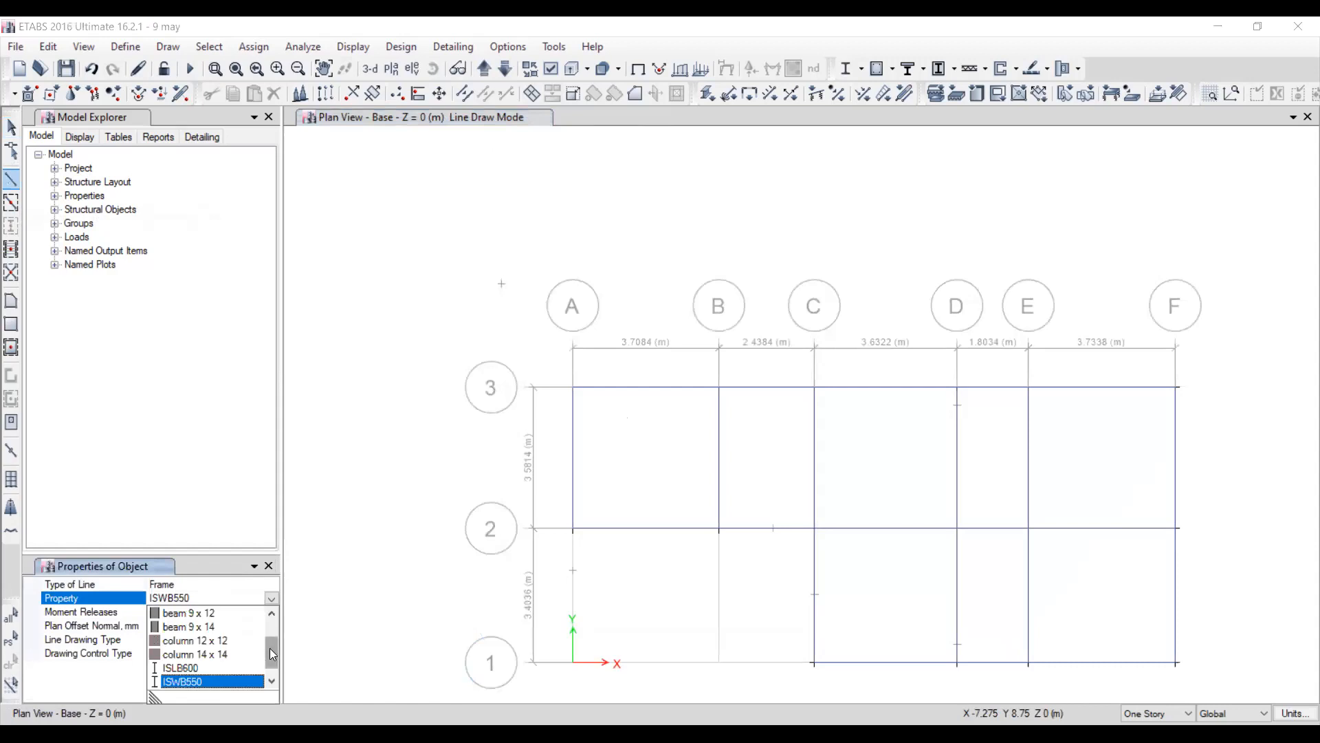
scroll(270, 652, down, 1)
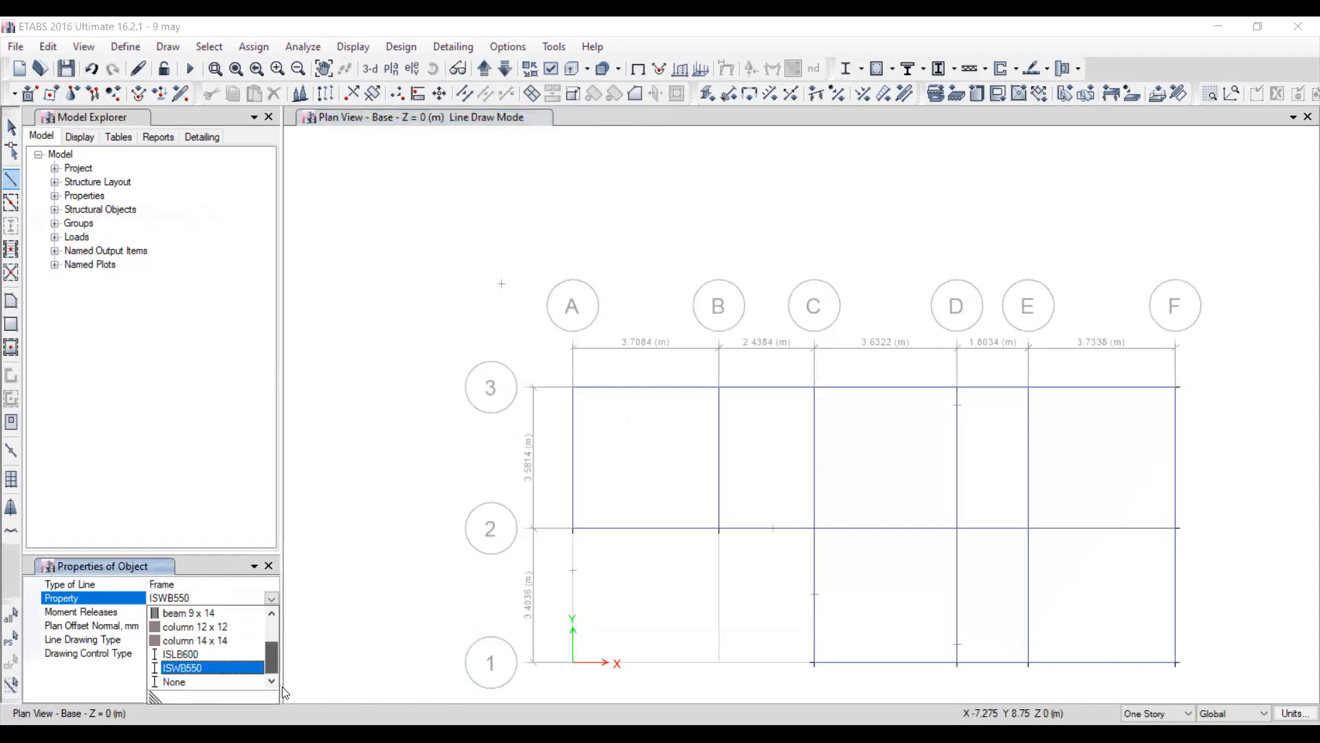
click(247, 681)
click(645, 413)
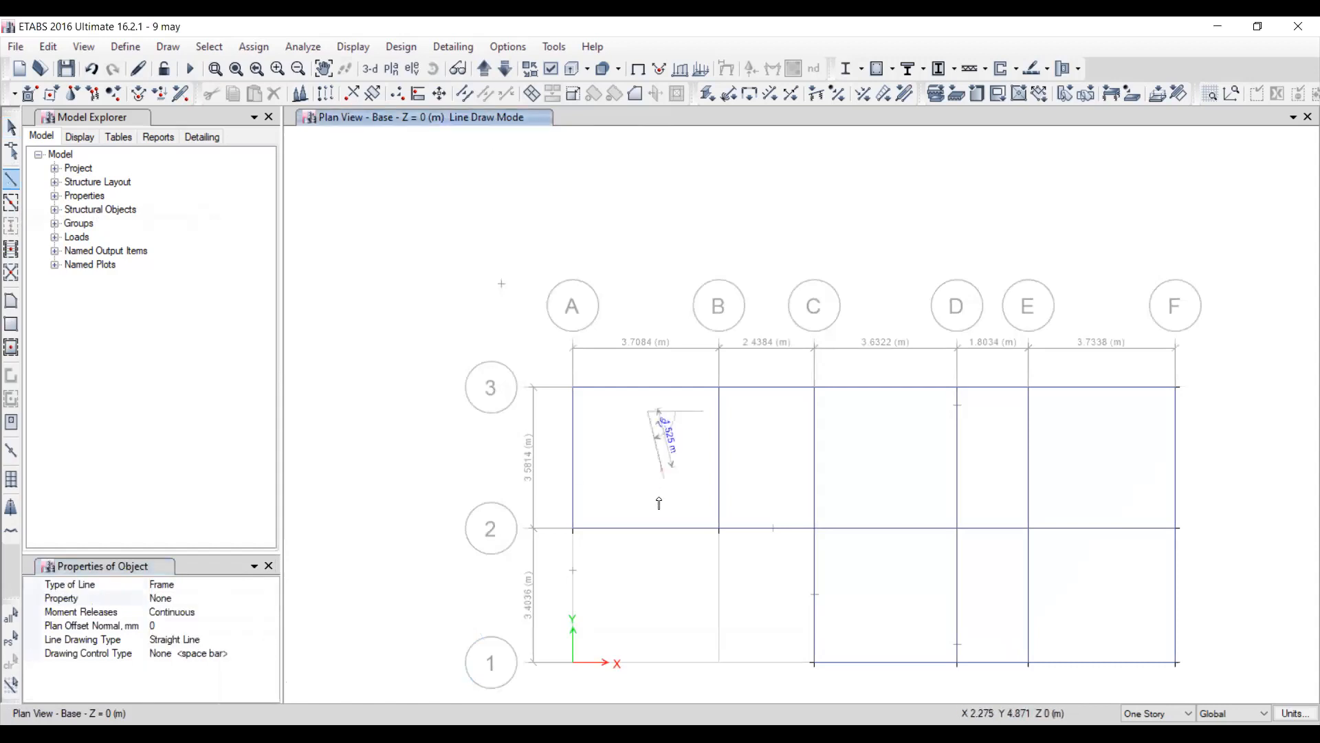
click(652, 517)
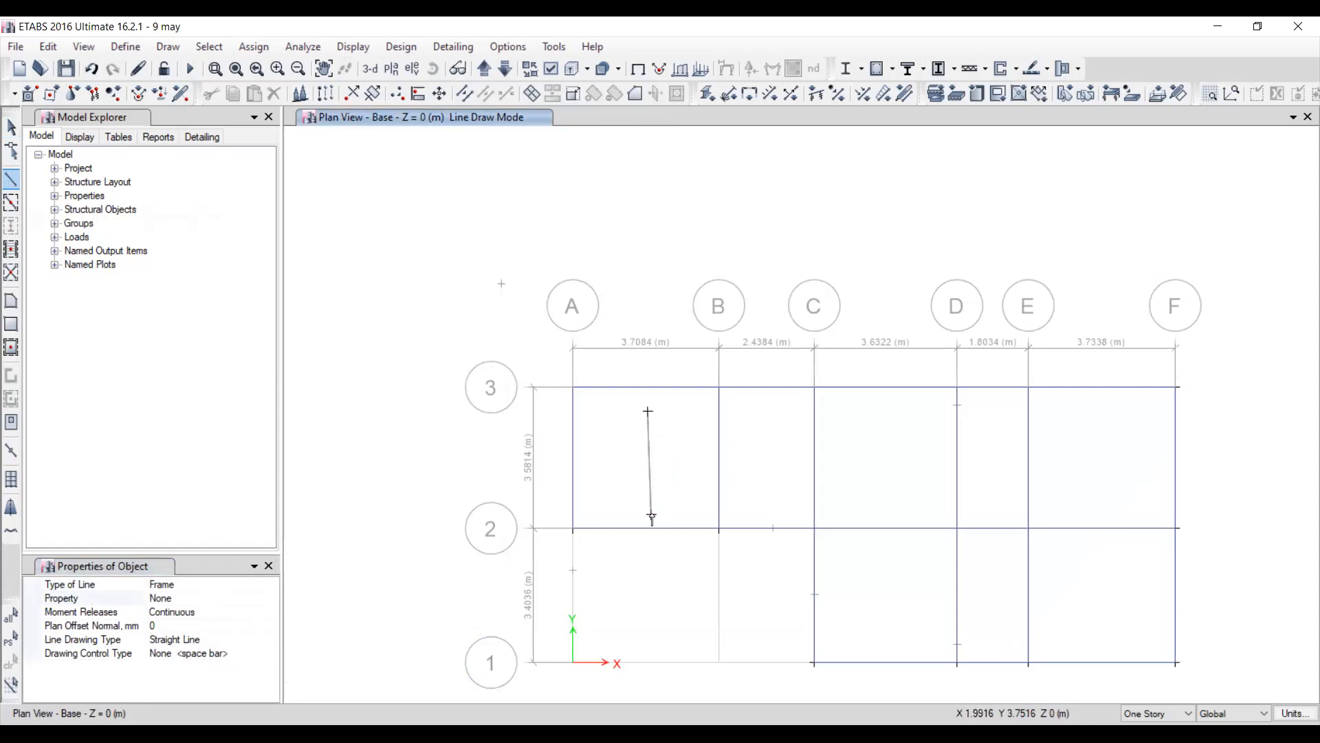
key(Escape)
Assign a 5000 kN/m uniform distributed gravity load under the Dead pattern to the line in bay A–B, replacing existing loads.
click(650, 454)
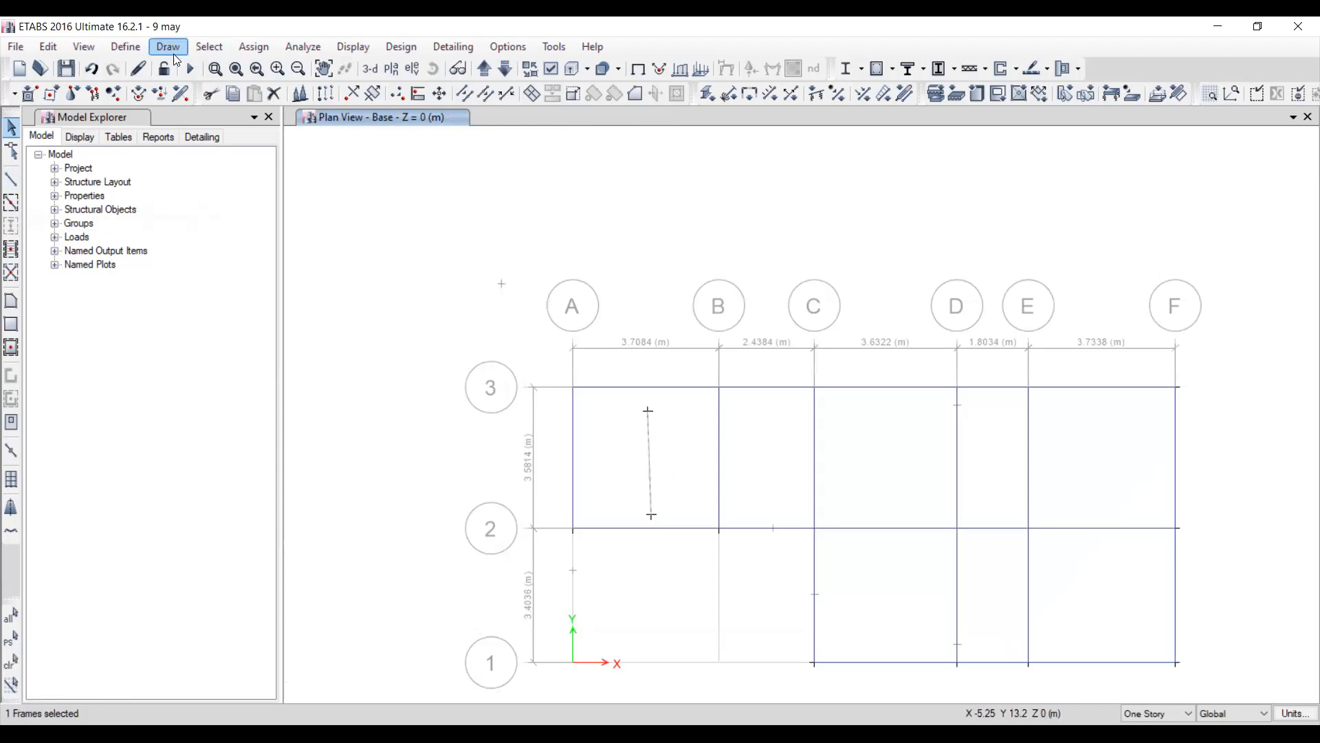
click(244, 48)
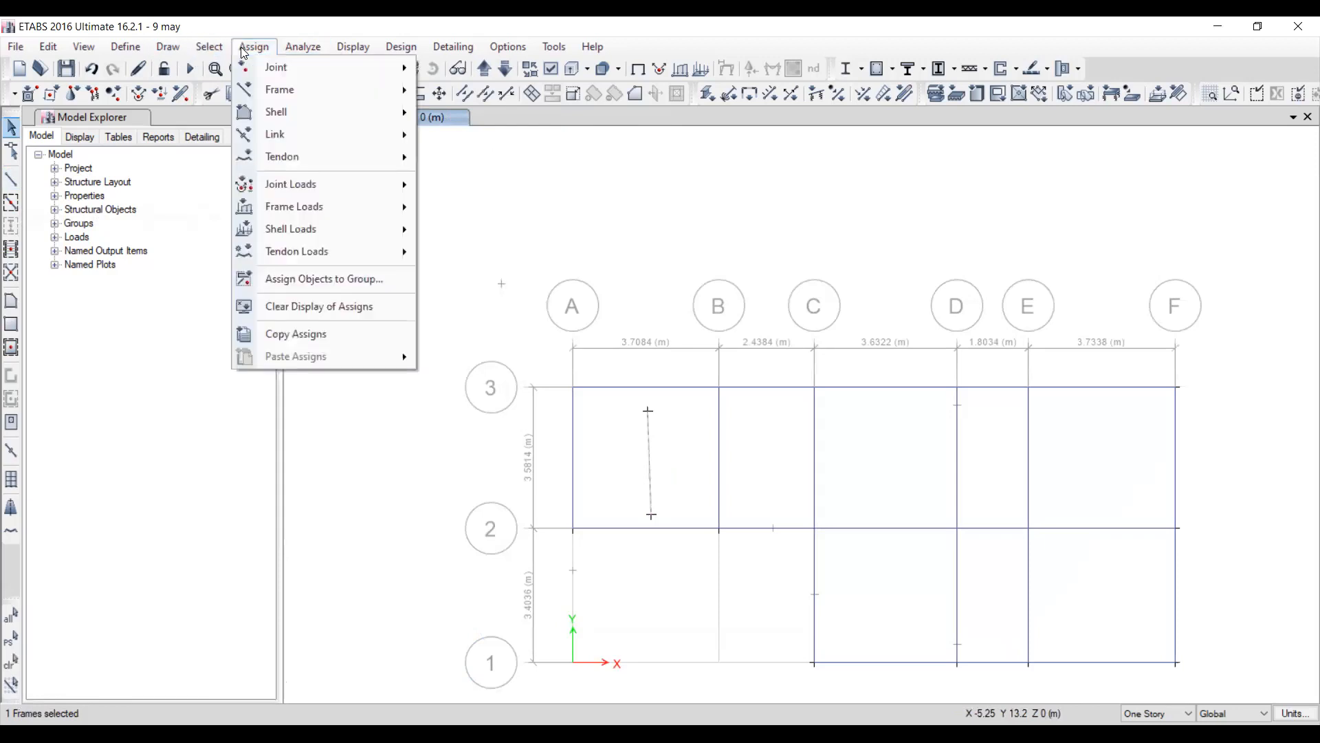
mouse_move(293, 93)
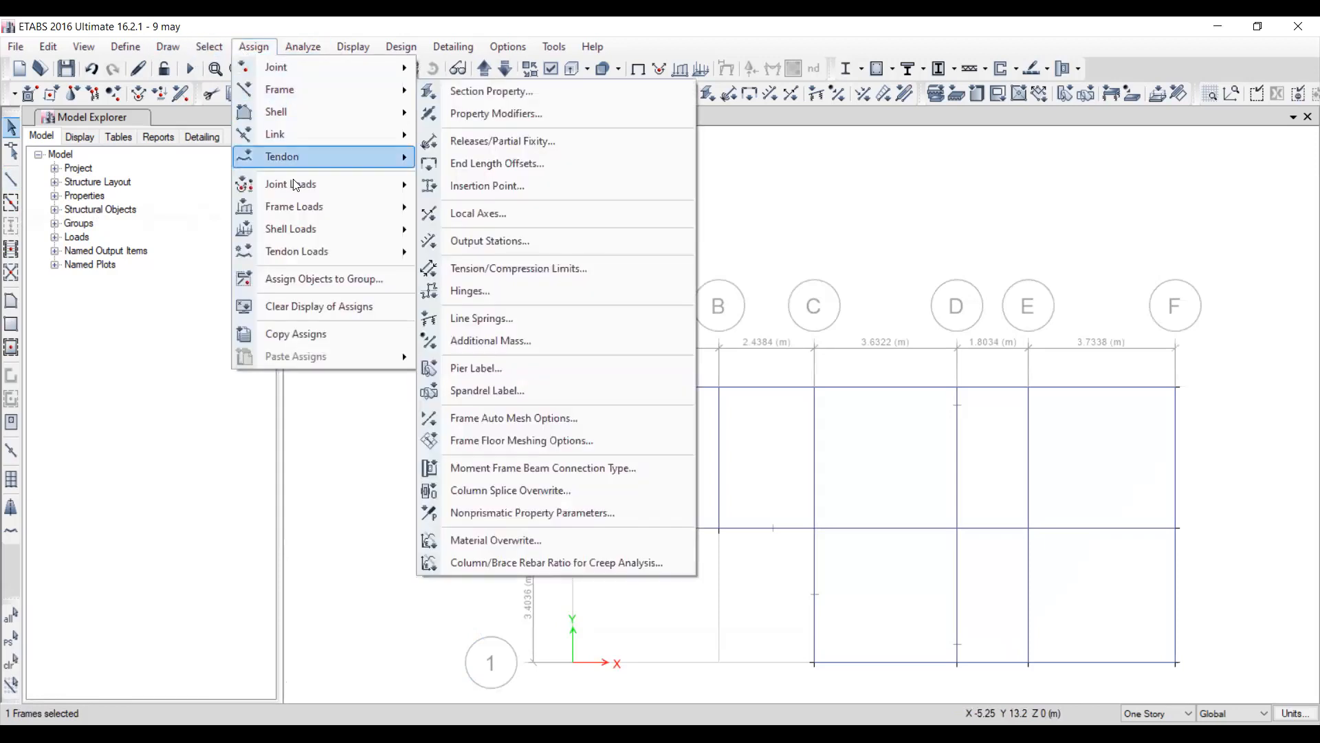
mouse_move(300, 208)
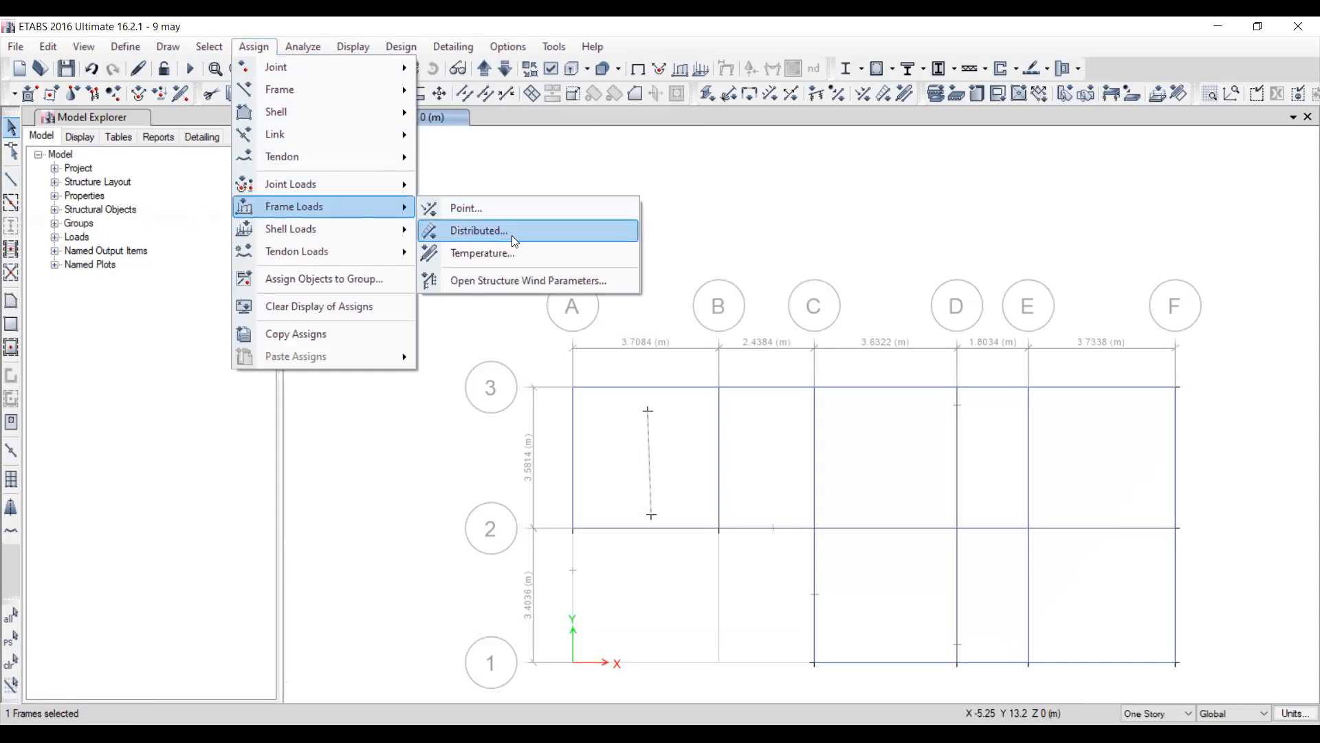
key(Return)
click(528, 519)
key(BackSpace)
text(5000)
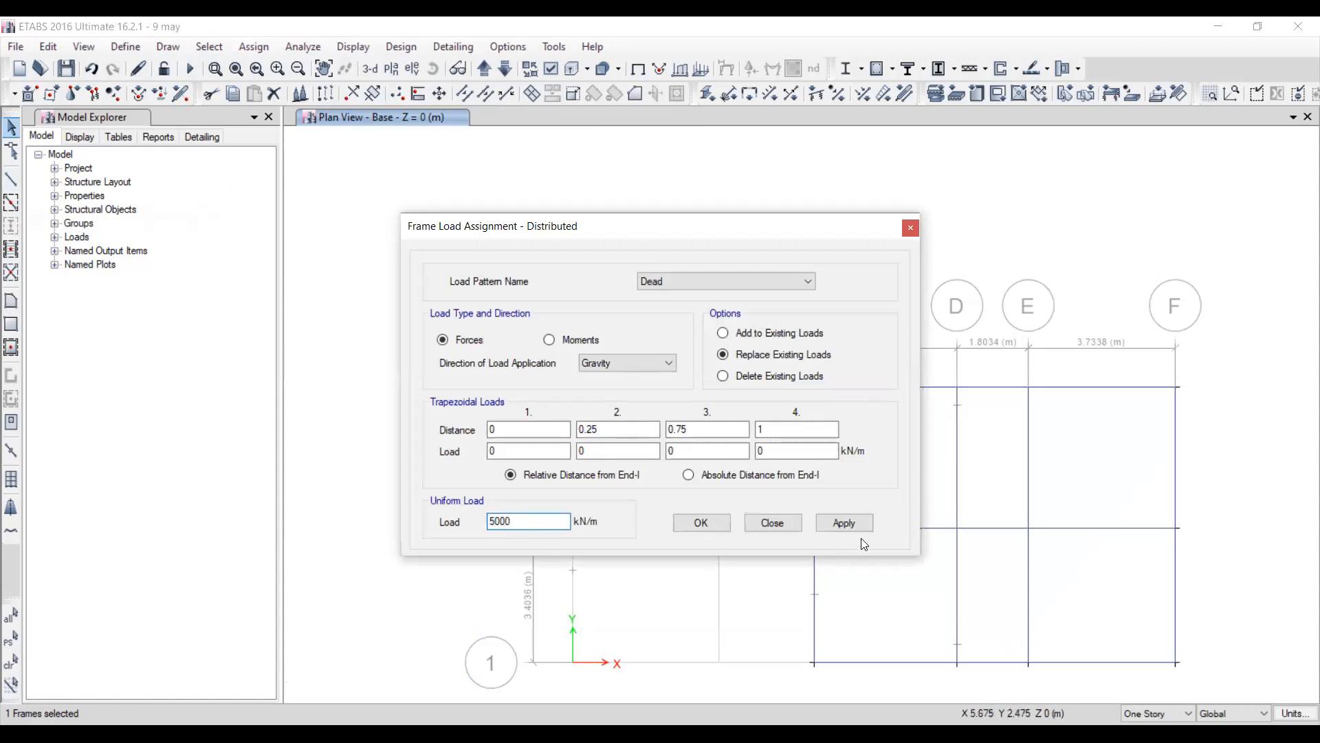
click(850, 523)
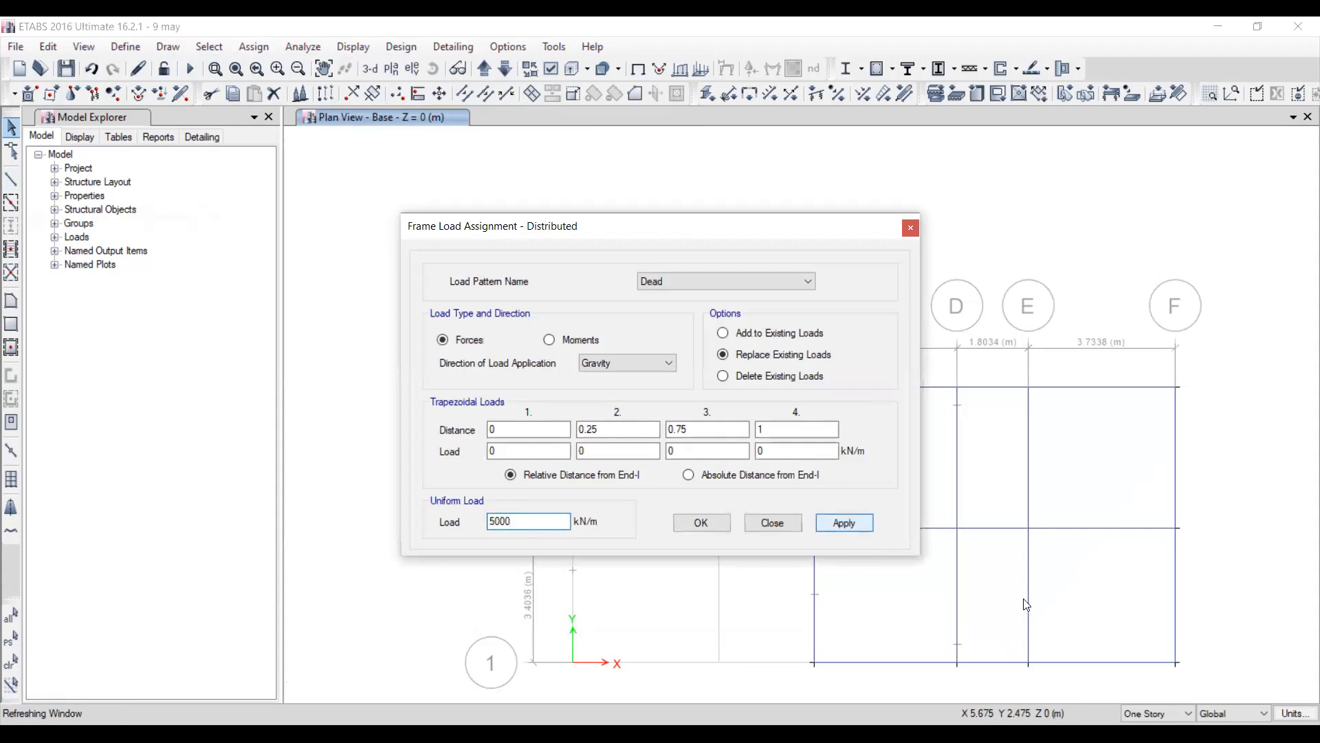
click(772, 528)
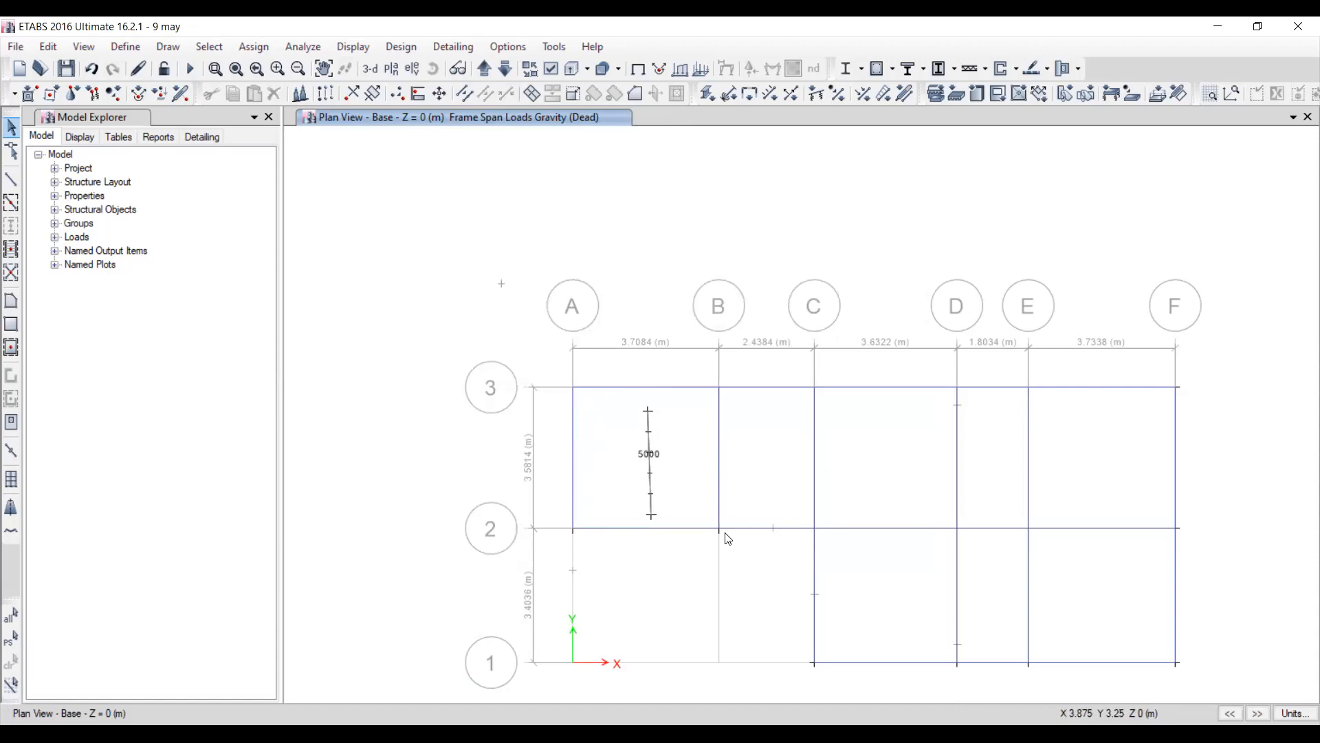
Delete the loaded frame line in the bay between grids A–B and 2–3.
click(650, 438)
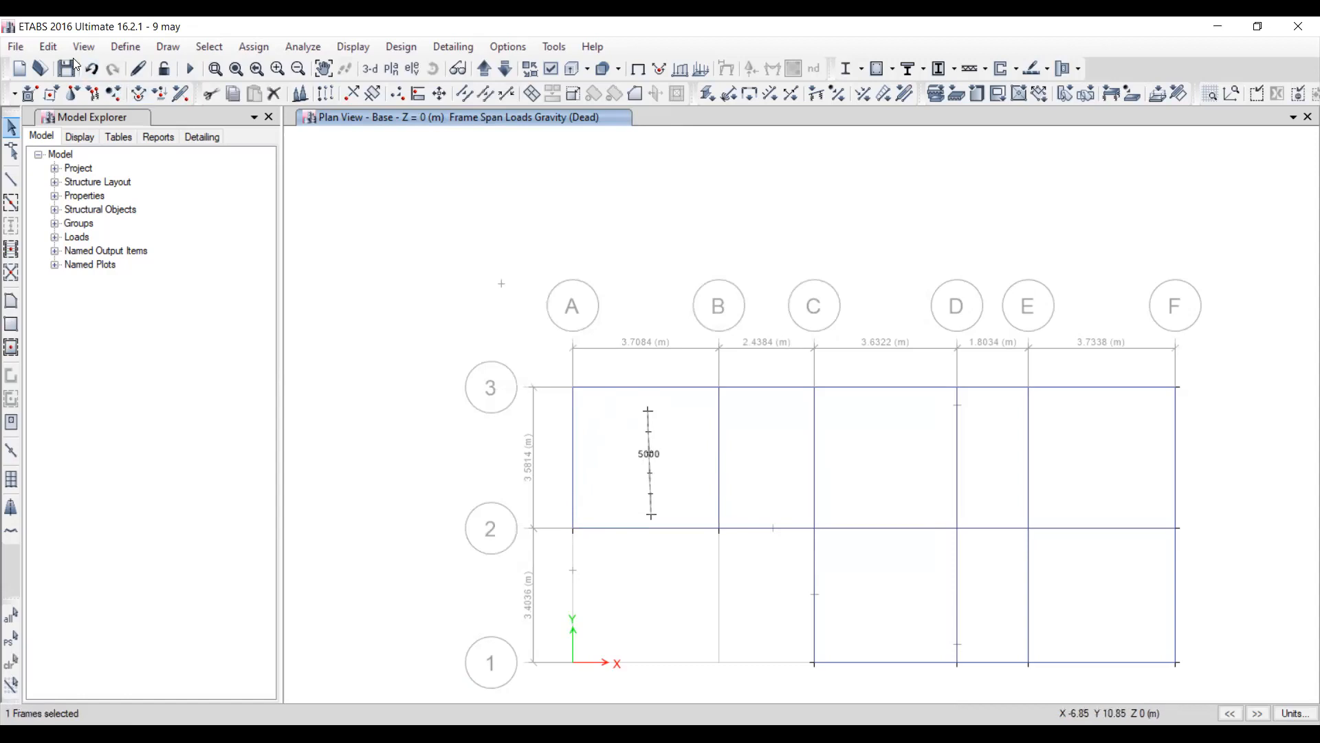
click(50, 47)
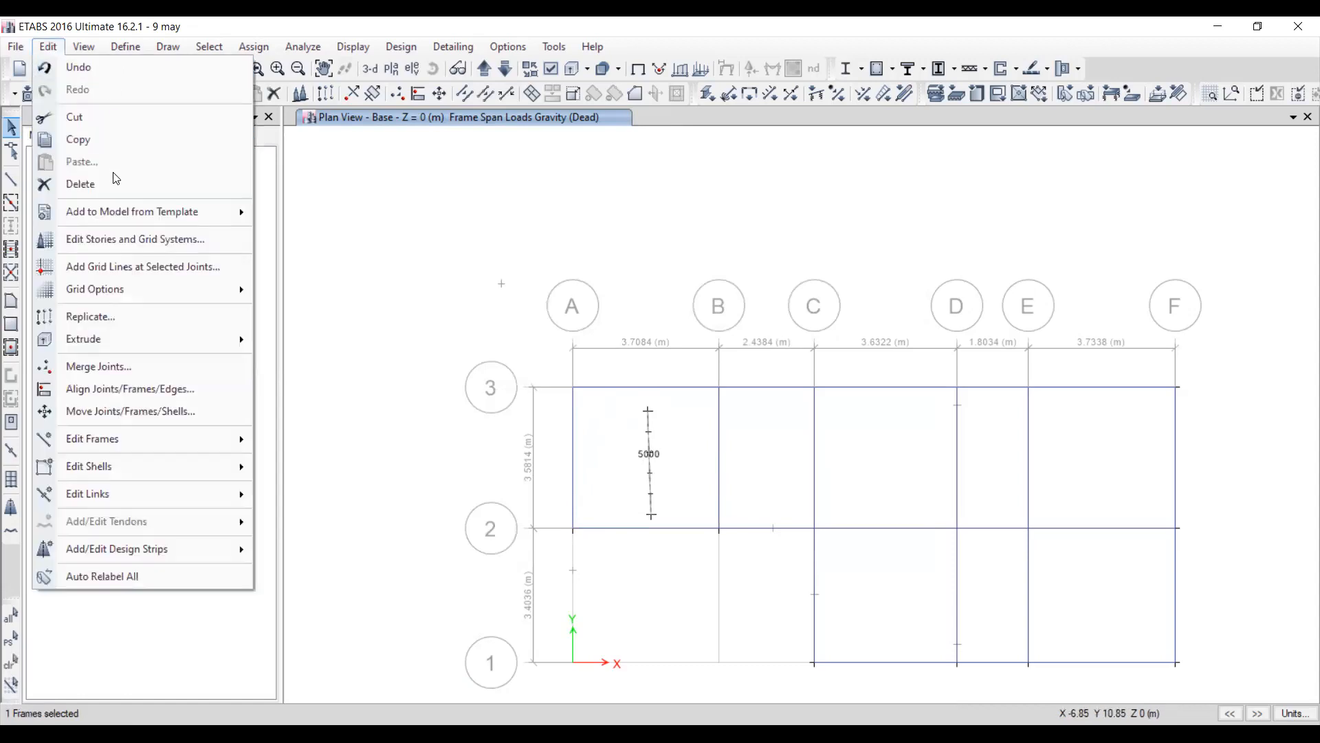
click(80, 184)
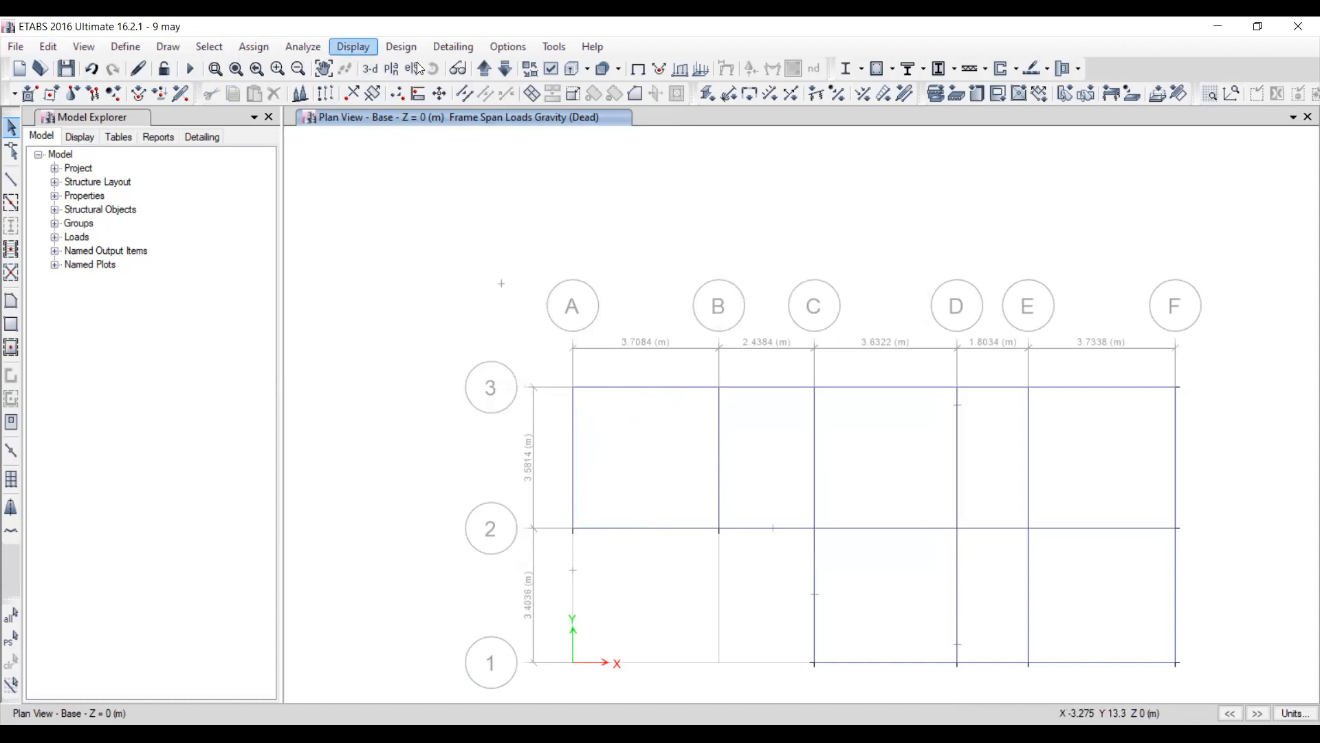
Display the frame span loads of the Wall load pattern with their values on the Base plan.
click(365, 47)
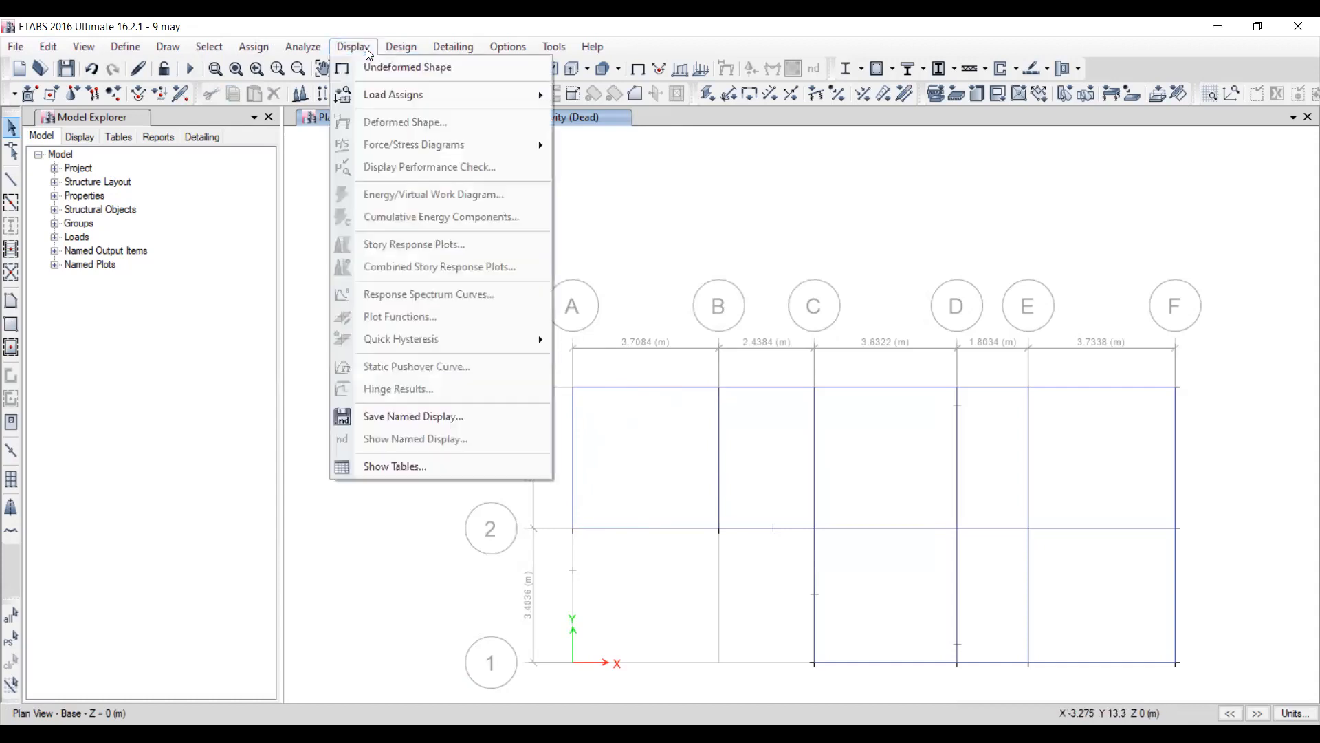
mouse_move(454, 91)
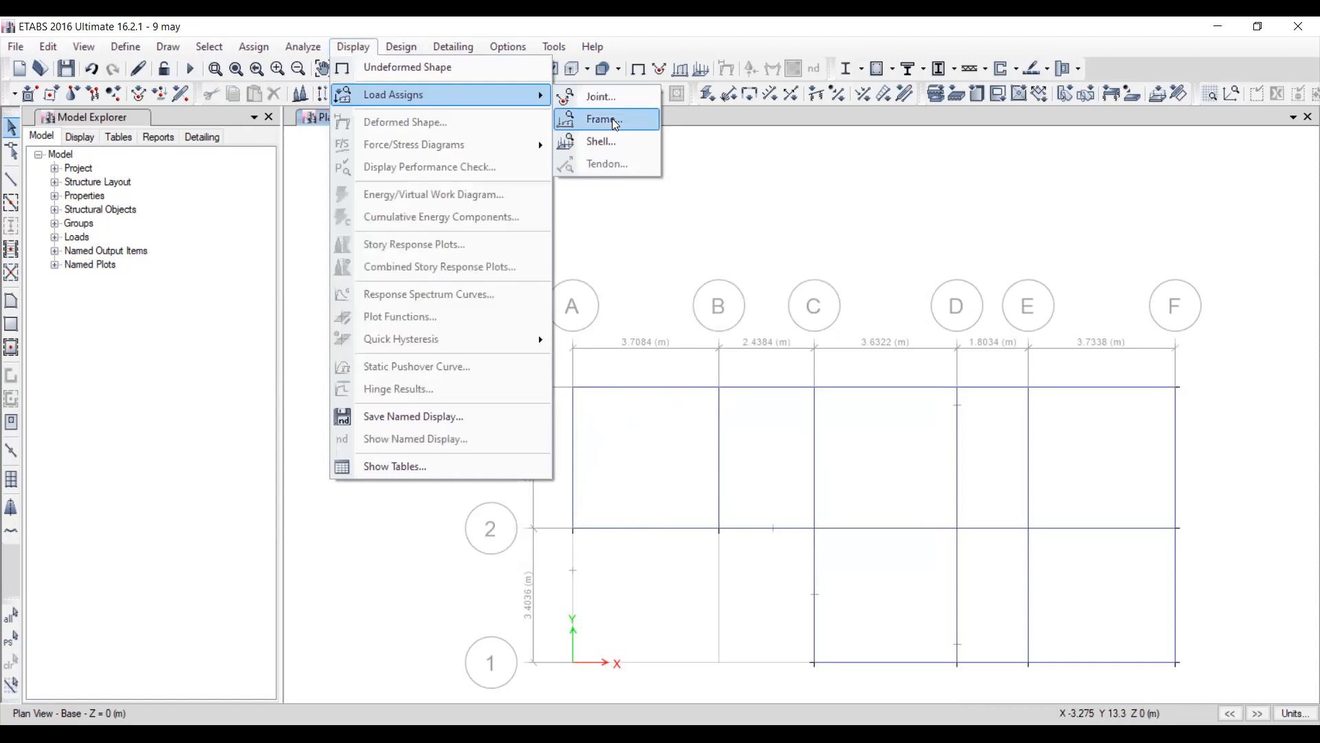
click(687, 286)
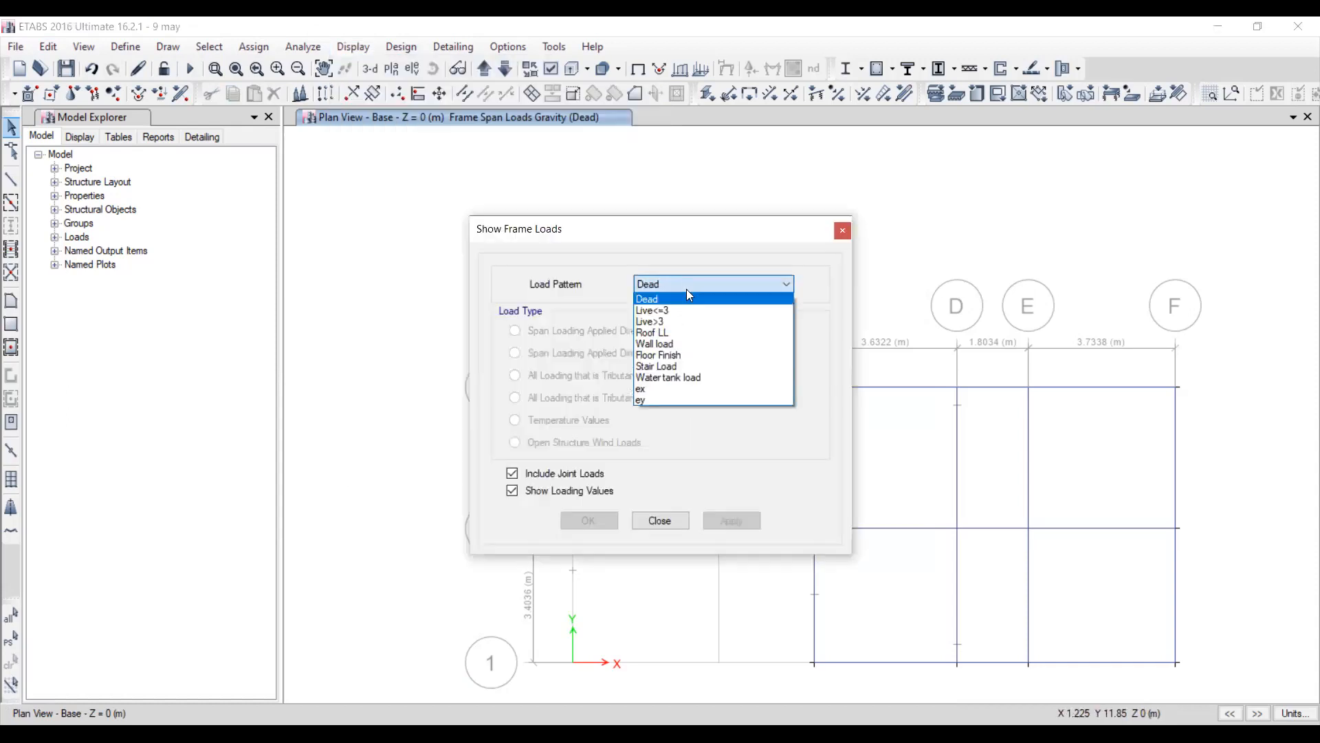
click(665, 344)
click(736, 523)
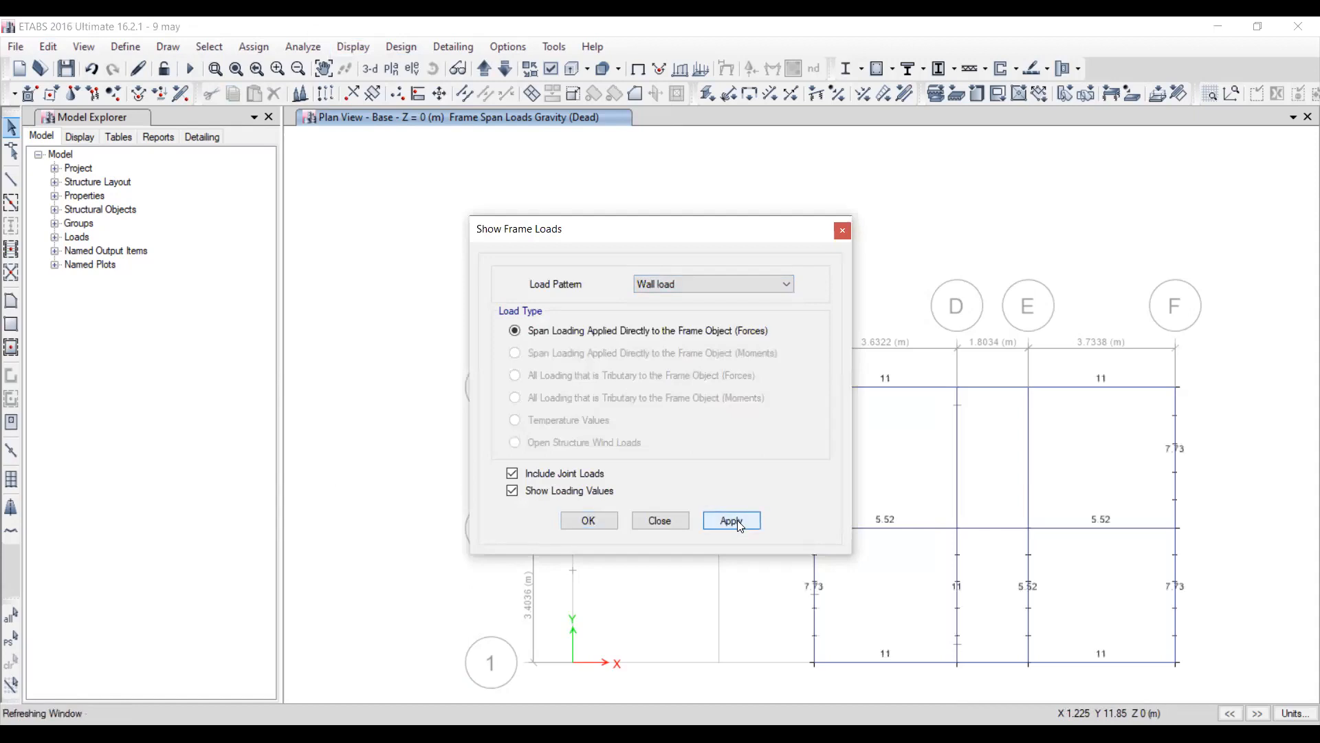
click(667, 520)
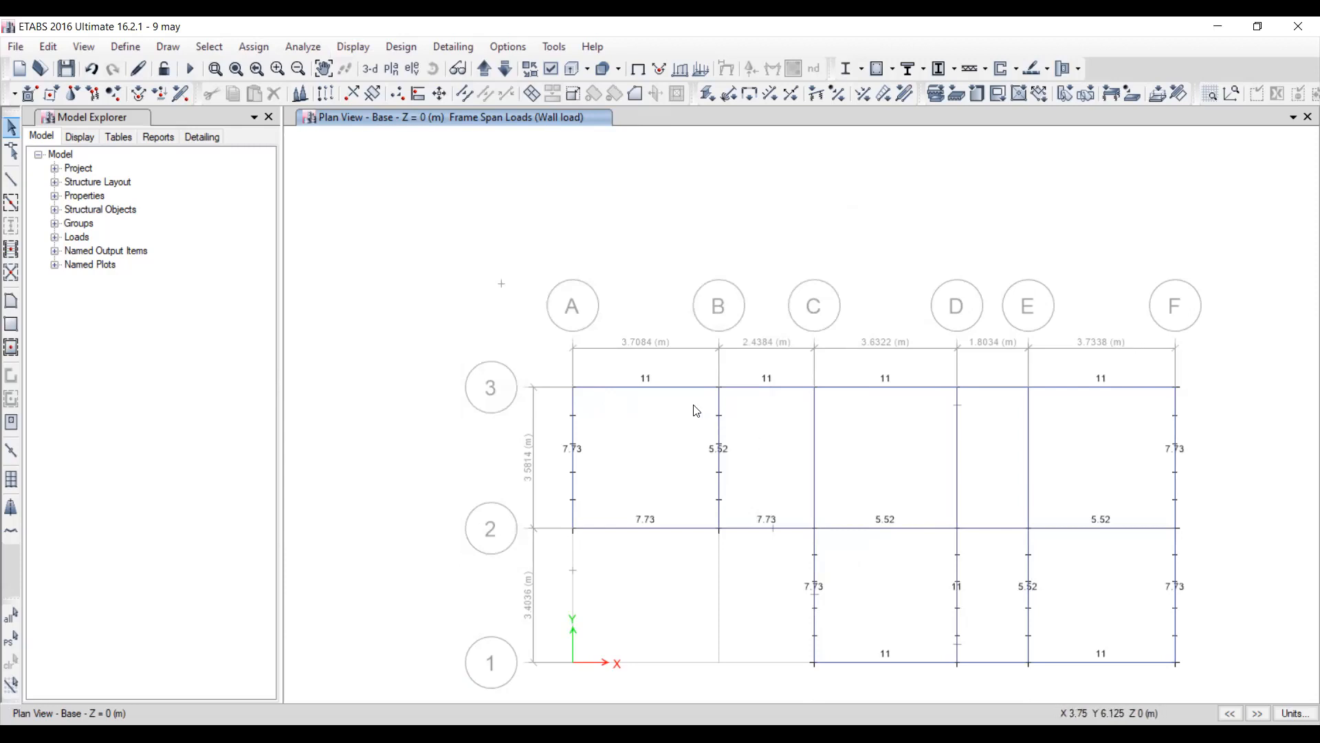
Select the wall-loaded frames along grid 3 on the Base plan to point them out, and clear the selection.
click(596, 388)
click(765, 389)
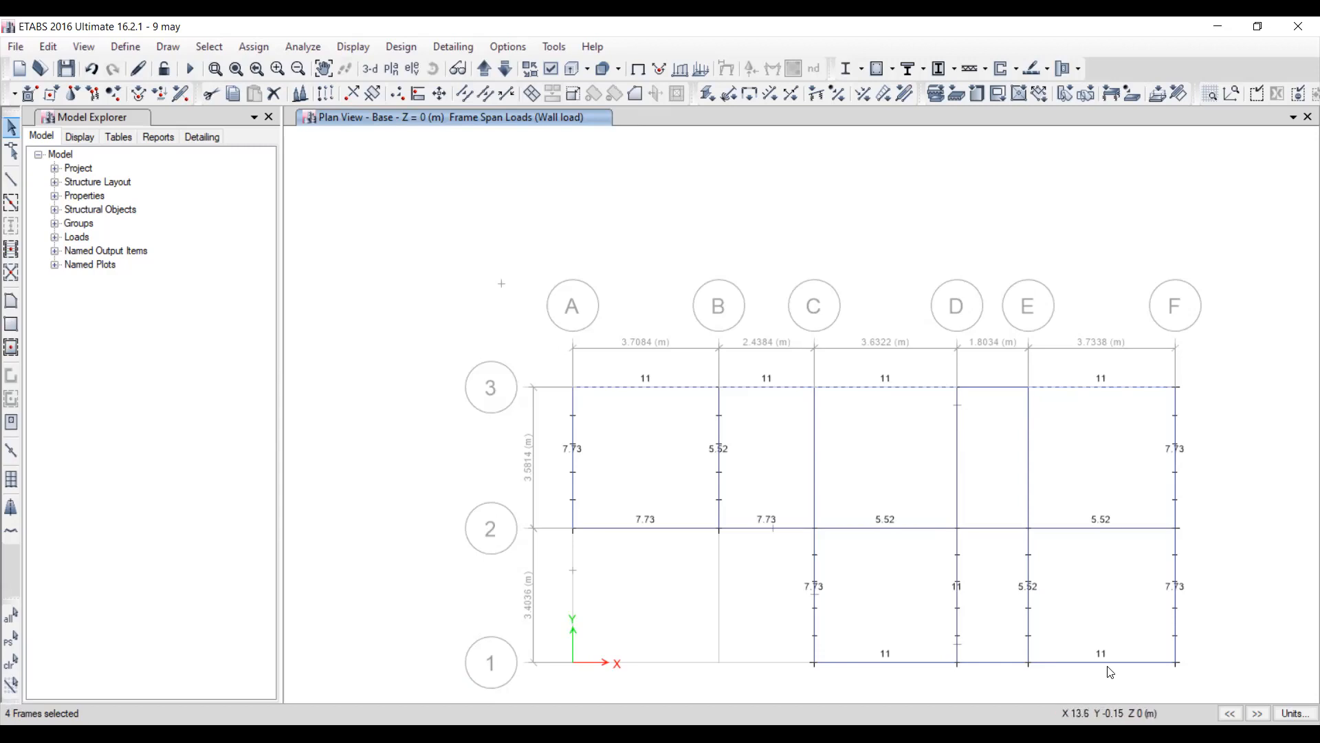
key(Escape)
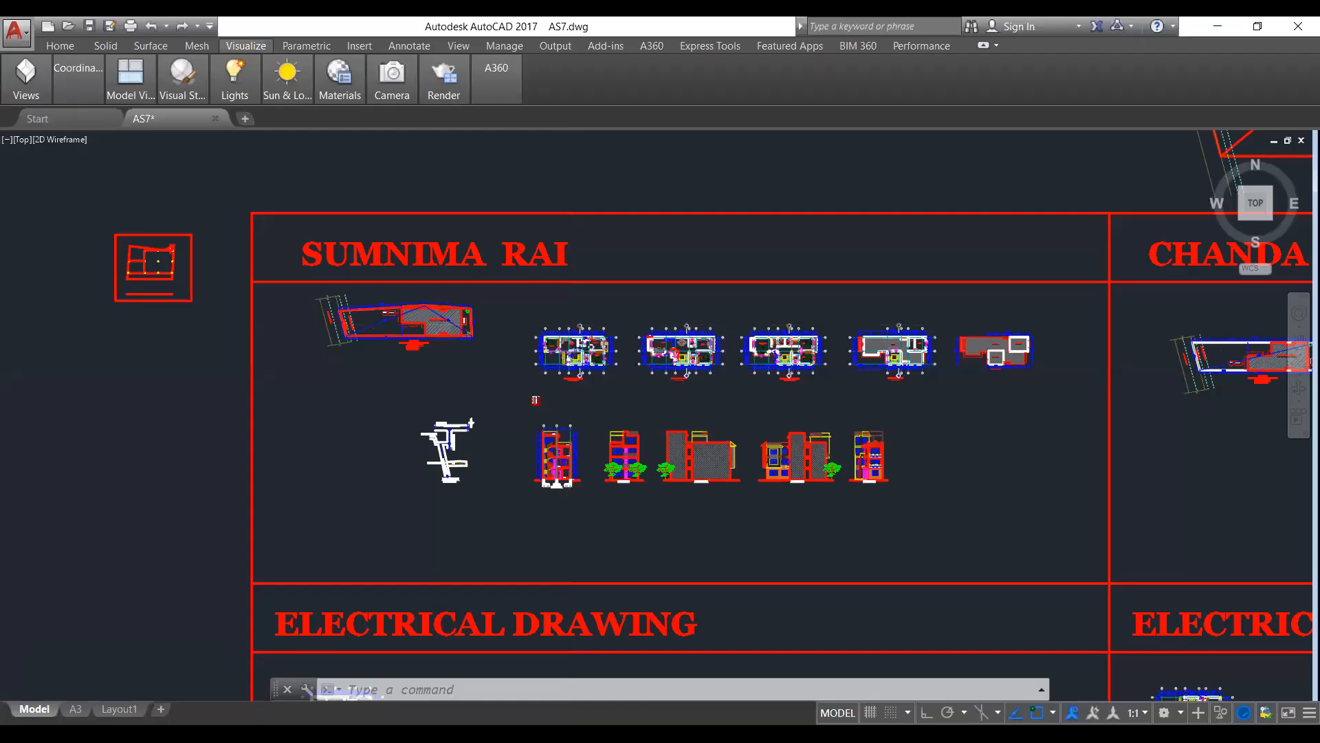
Switch to AutoCAD and examine the wall layout of the ground floor plan in AS7.dwg.
scroll(561, 370, up, 3)
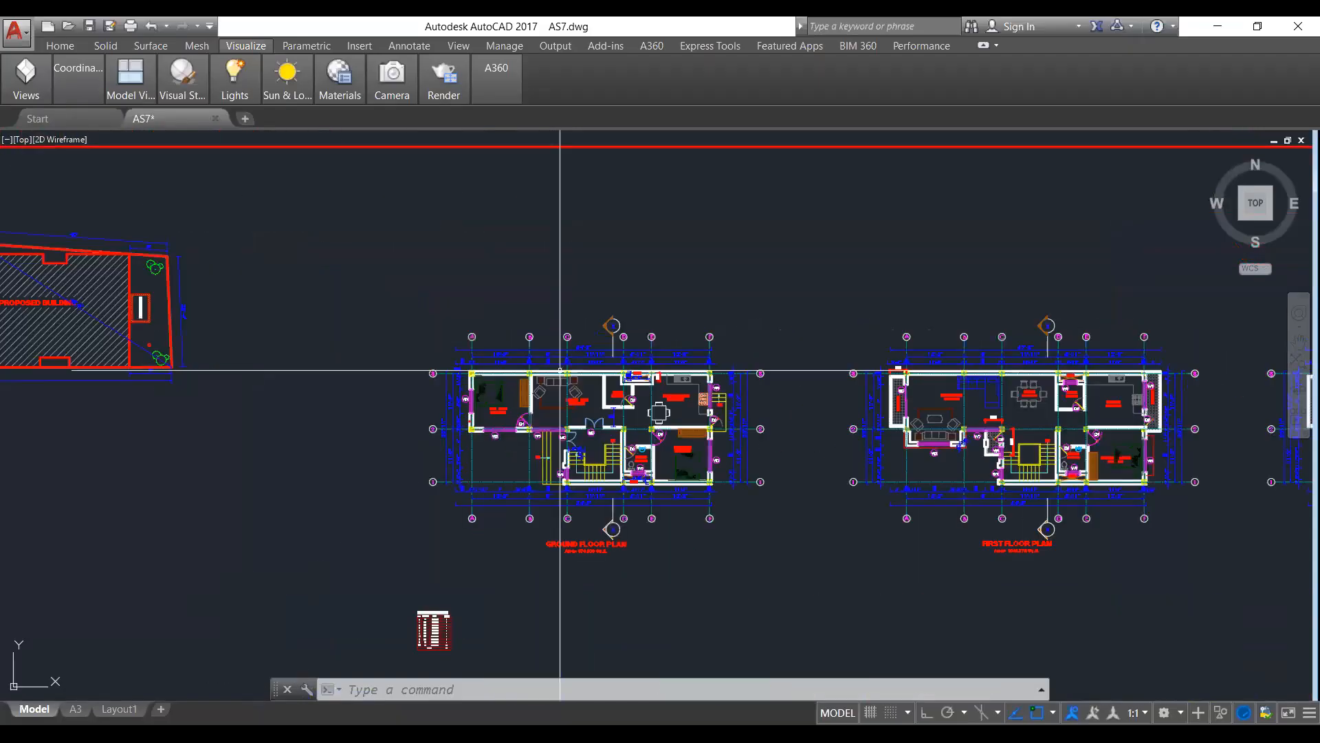
scroll(546, 426, up, 4)
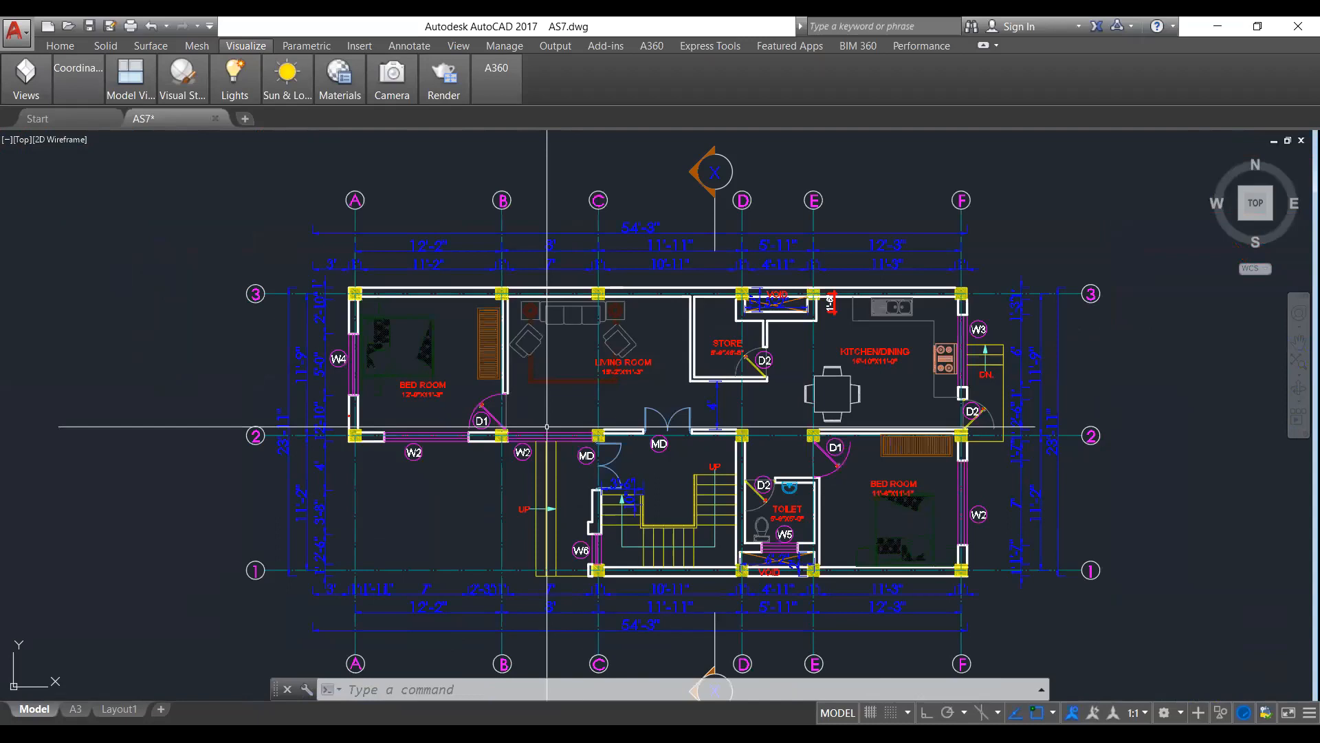
scroll(547, 426, down, 5)
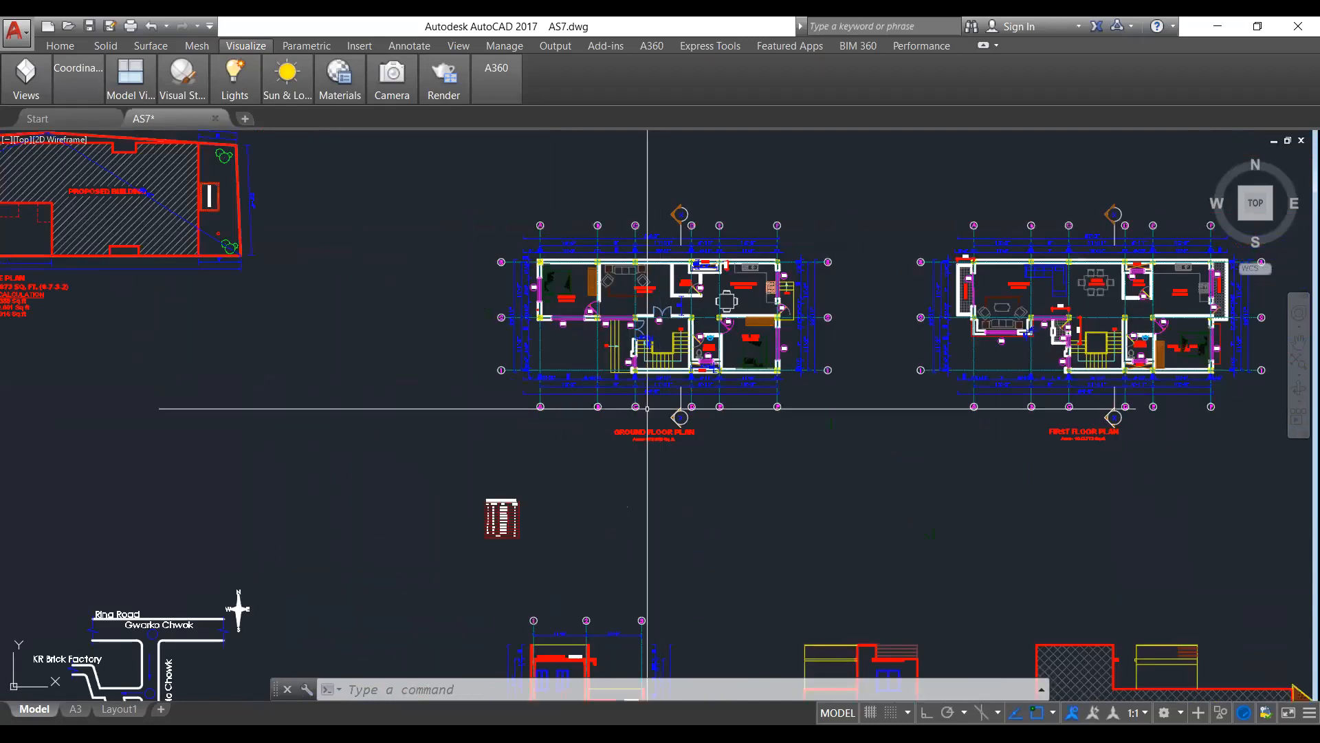
scroll(647, 416, up, 4)
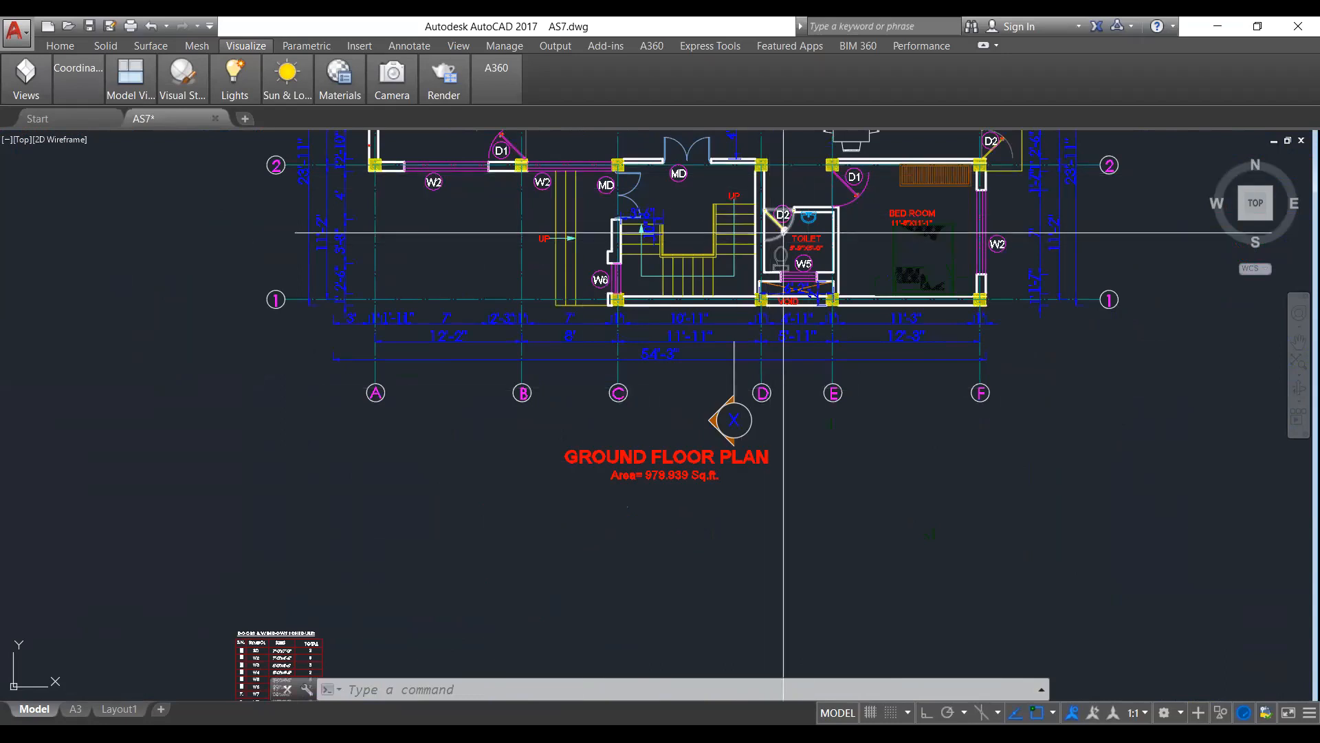
scroll(675, 502, down, 3)
scroll(655, 330, up, 1)
scroll(654, 331, up, 3)
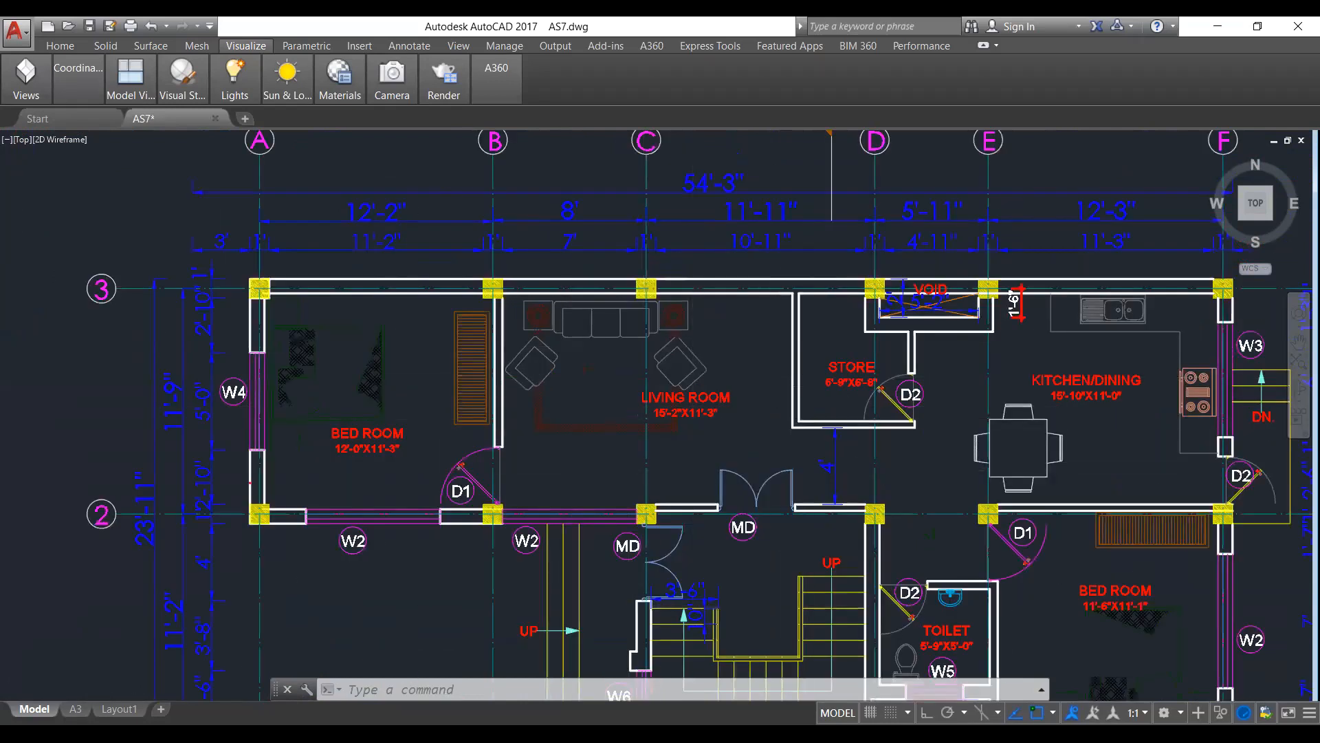
Highlight the store's partition wall and the outer wall along grid 3 on the ground floor plan, and clear the selection.
scroll(822, 336, up, 2)
mouse_move(823, 336)
mouse_down()
mouse_move(704, 294)
mouse_move(872, 323)
mouse_move(870, 249)
mouse_move(797, 252)
mouse_move(813, 244)
mouse_up()
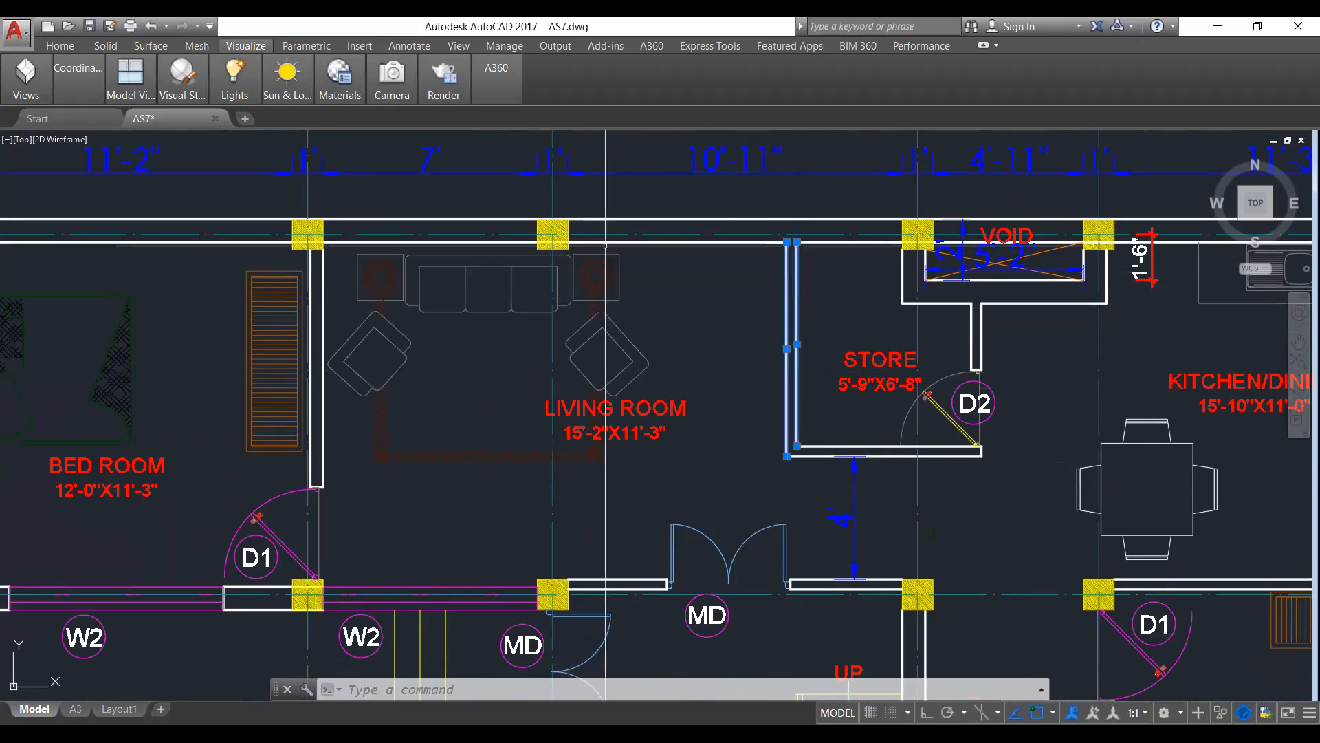
drag(708, 275, 671, 219)
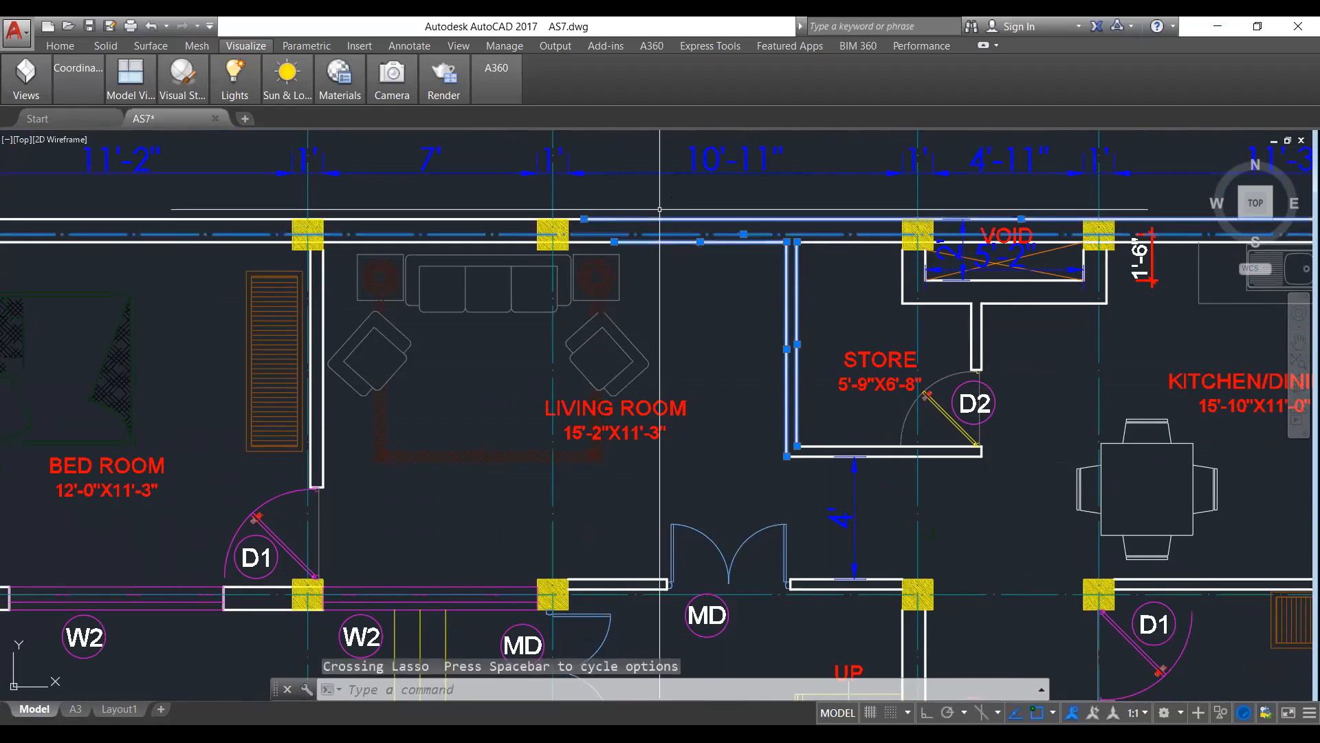
right_click(761, 240)
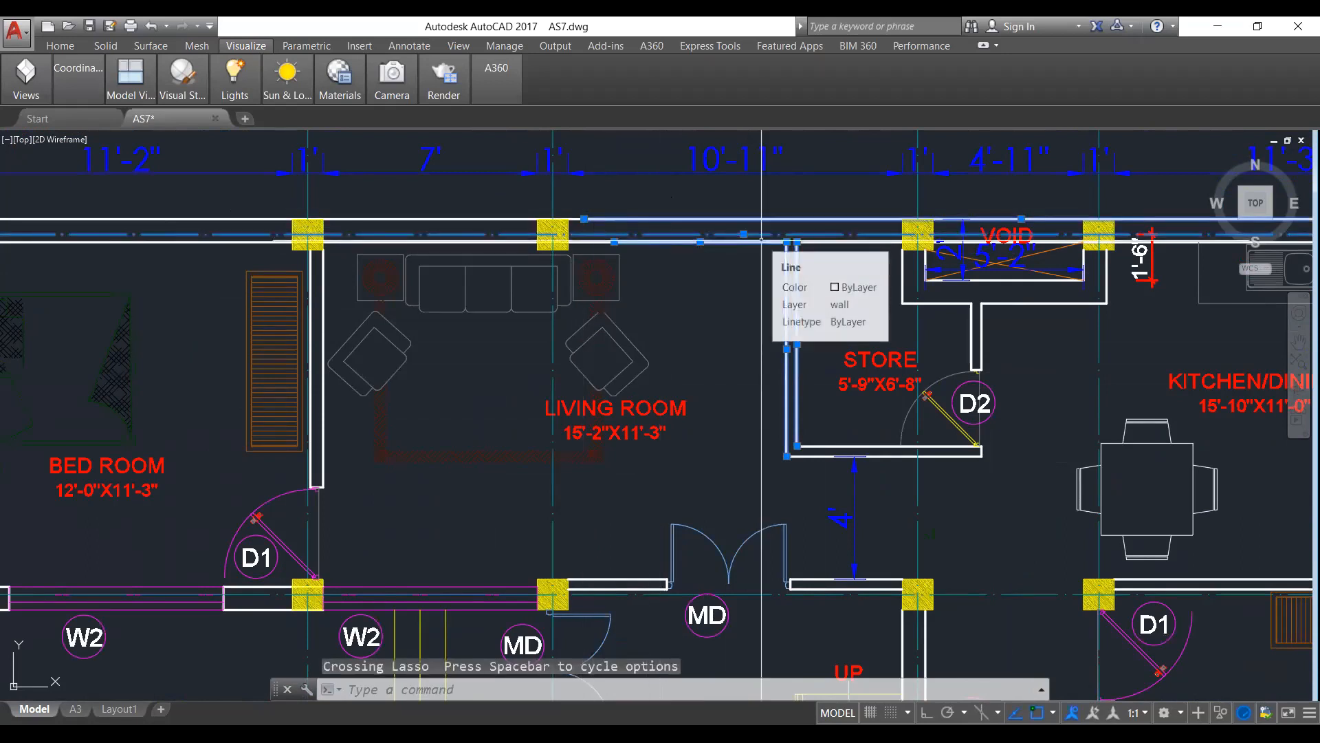
key(Escape)
key(Escape)
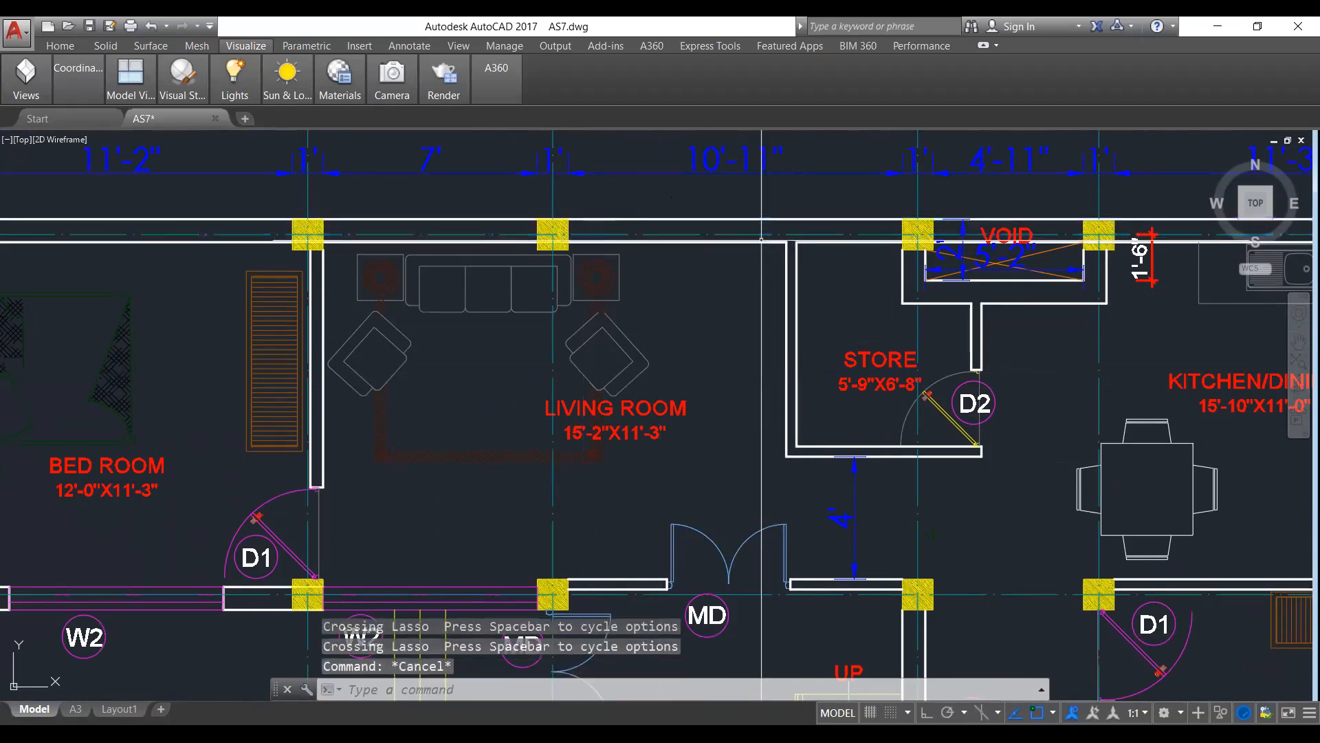
Examine the wall layout of the first floor plan beside the ground floor plan.
scroll(729, 311, down, 4)
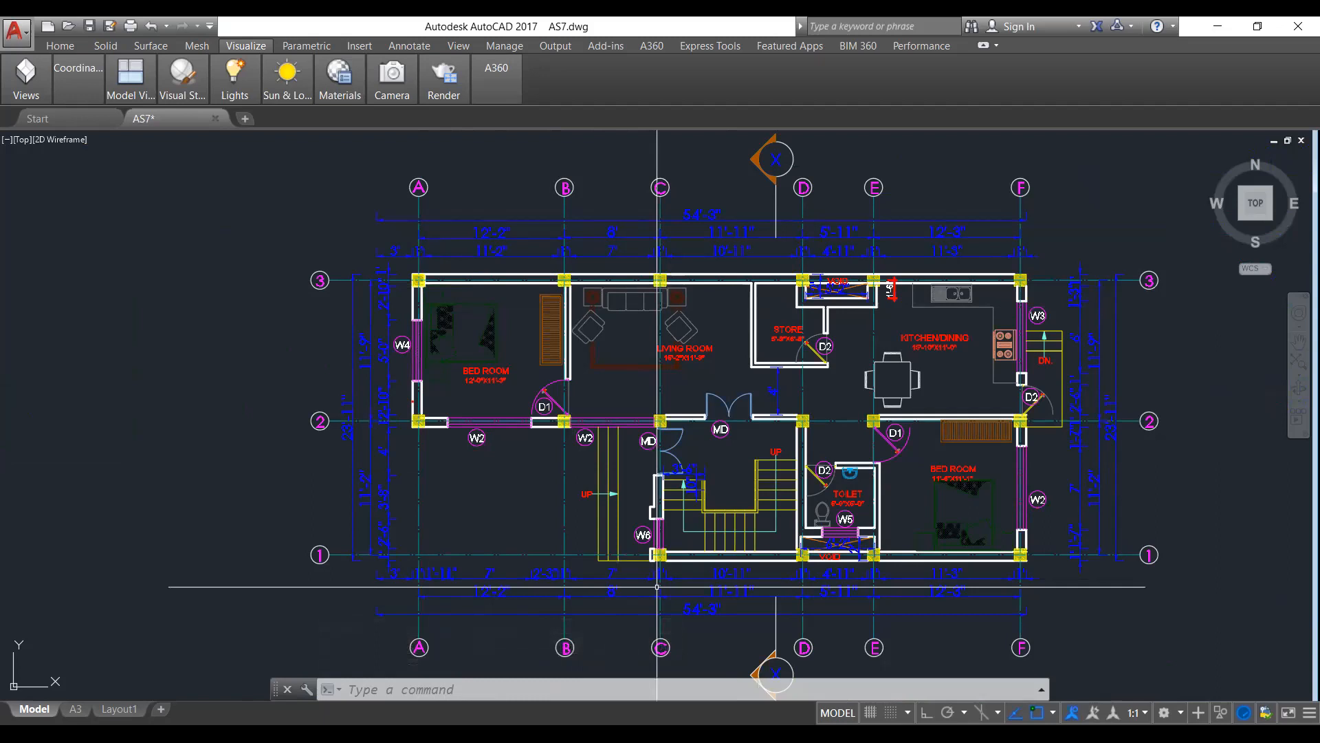
scroll(380, 414, down, 5)
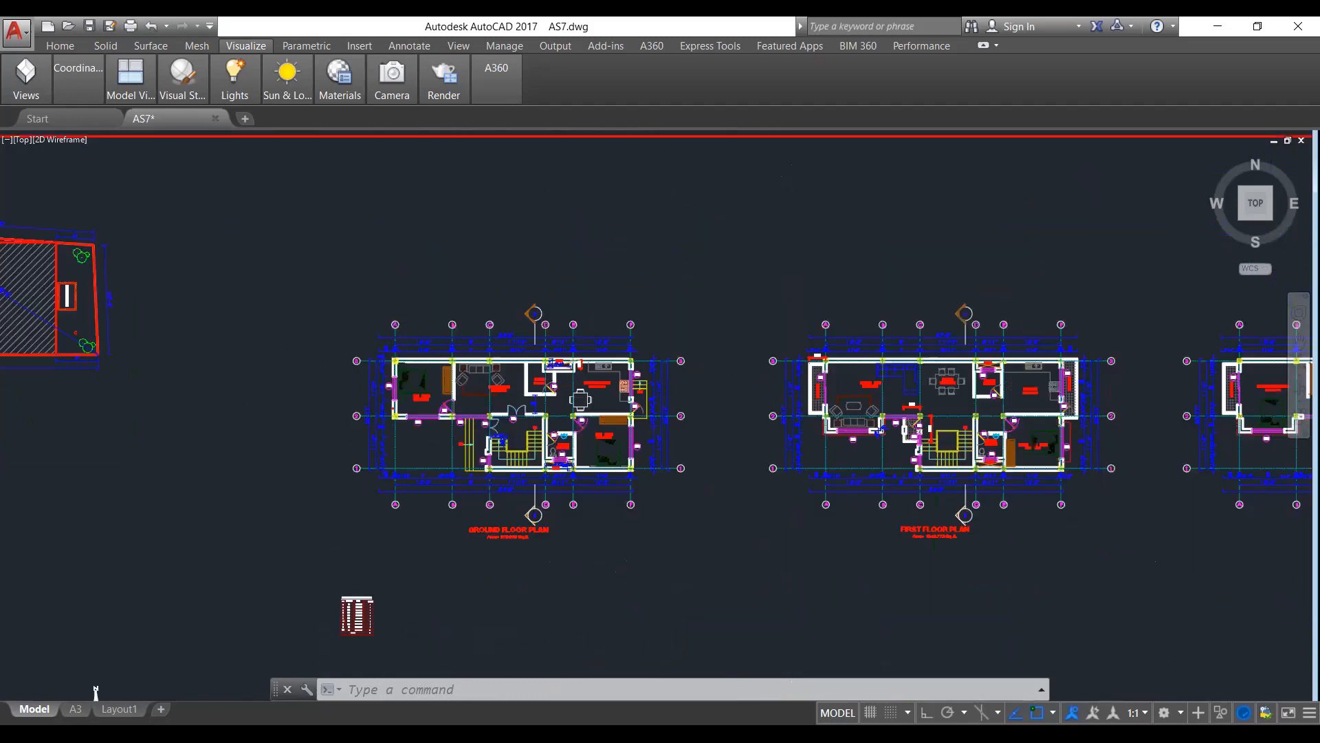
scroll(374, 413, down, 3)
scroll(718, 448, up, 5)
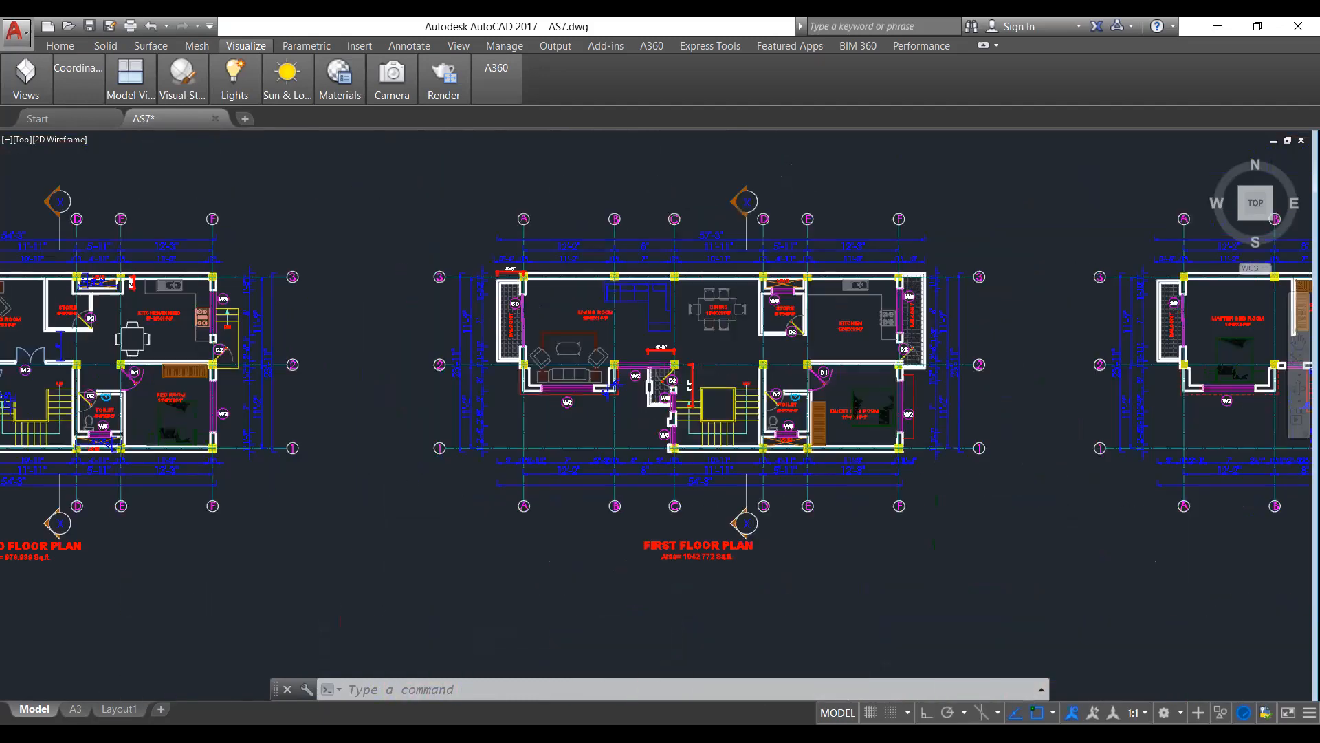
scroll(746, 448, up, 2)
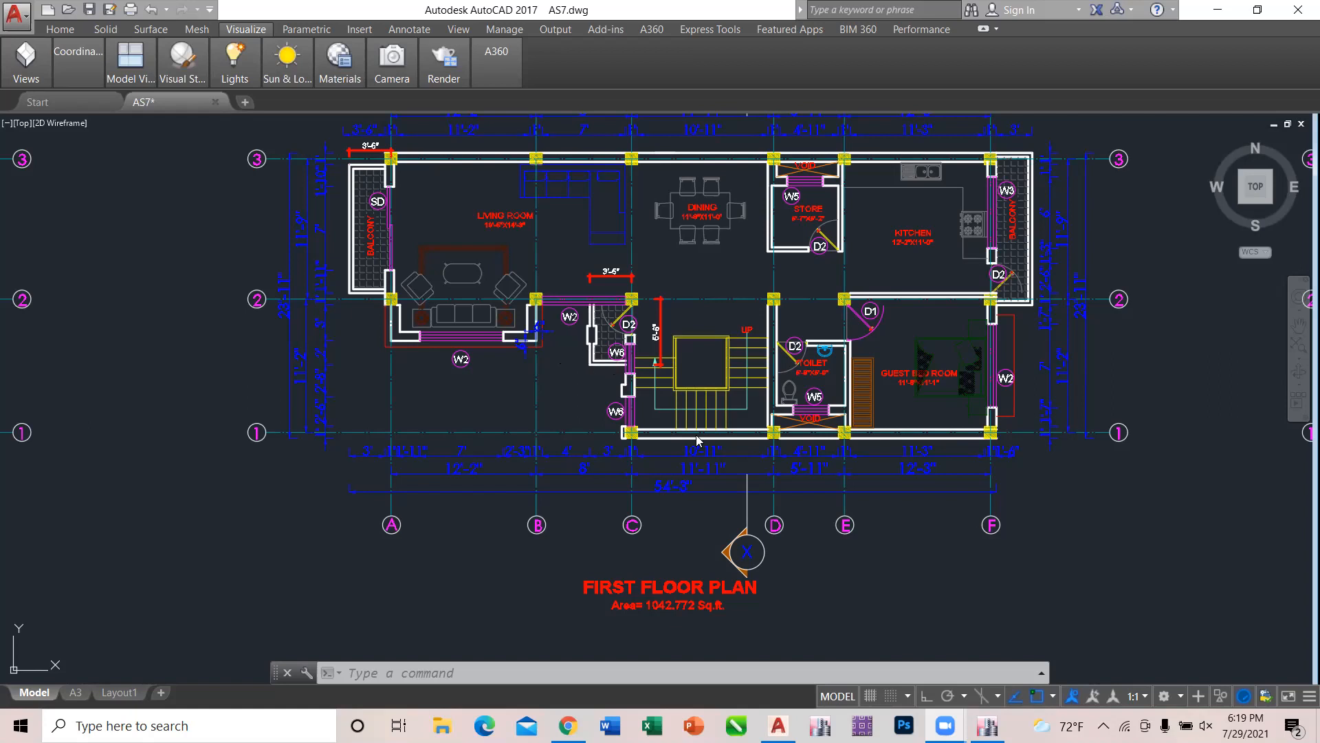
Switch back to ETABS, move up to the Story1 plan and hide the grid system.
mouse_move(987, 726)
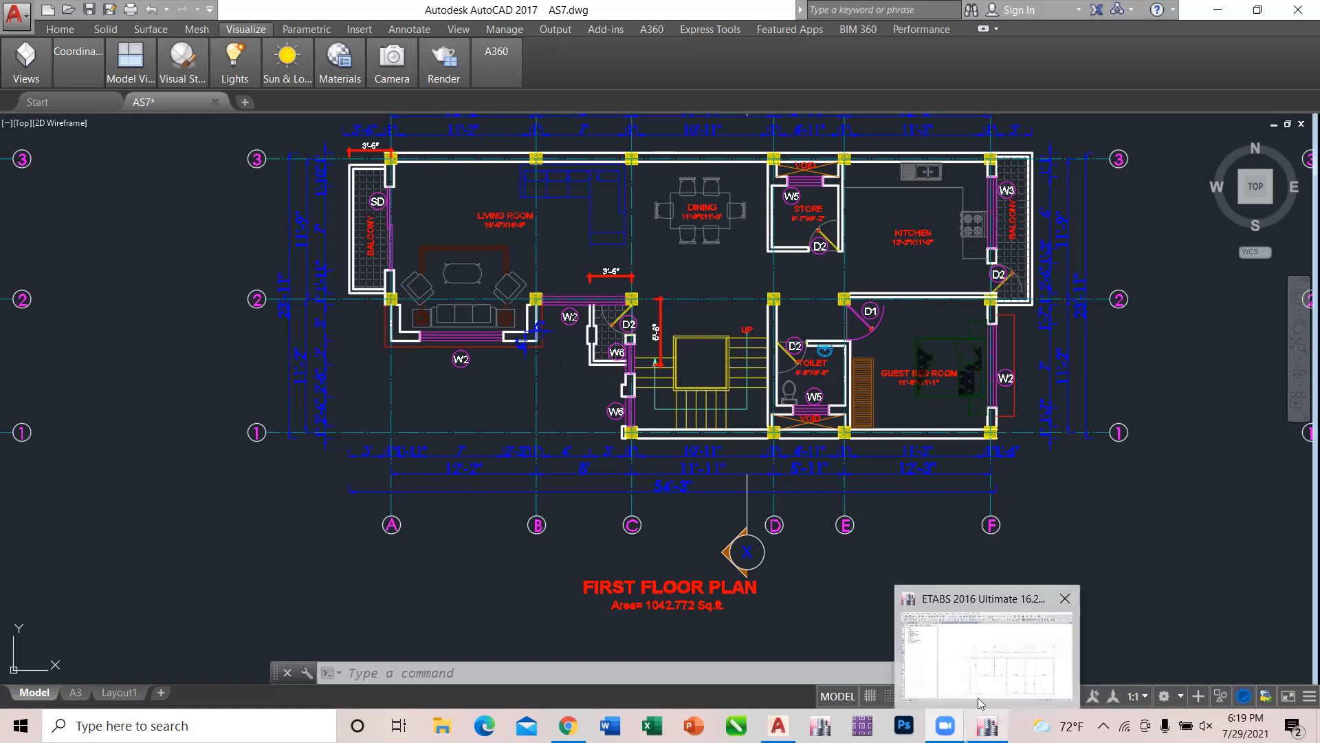
click(981, 700)
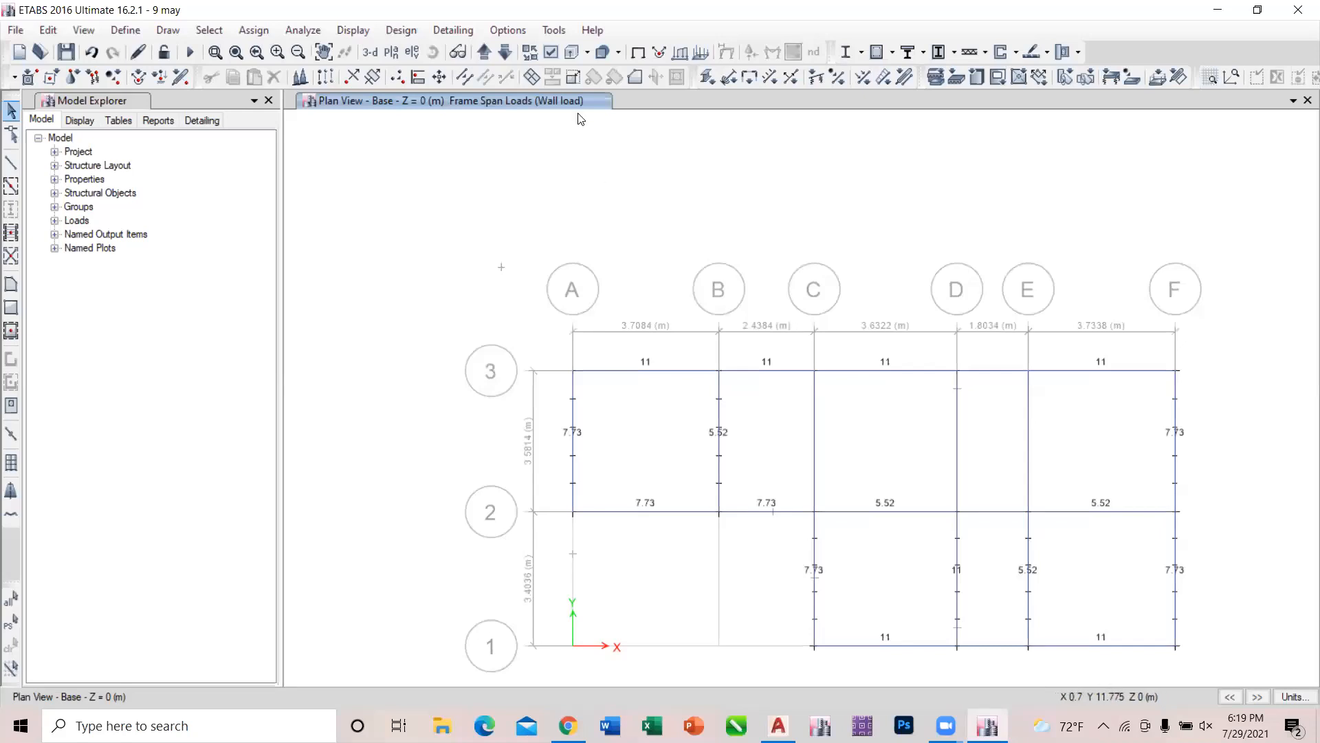
click(487, 50)
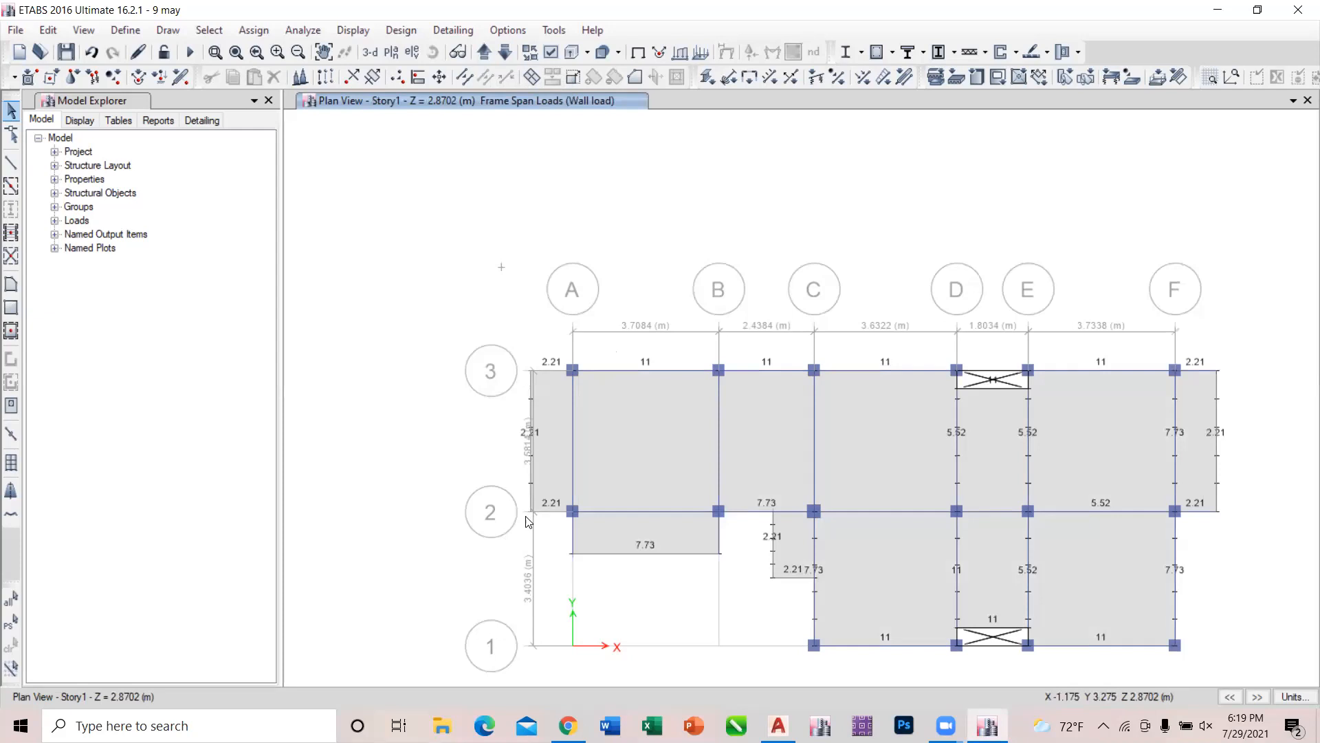
right_click(869, 212)
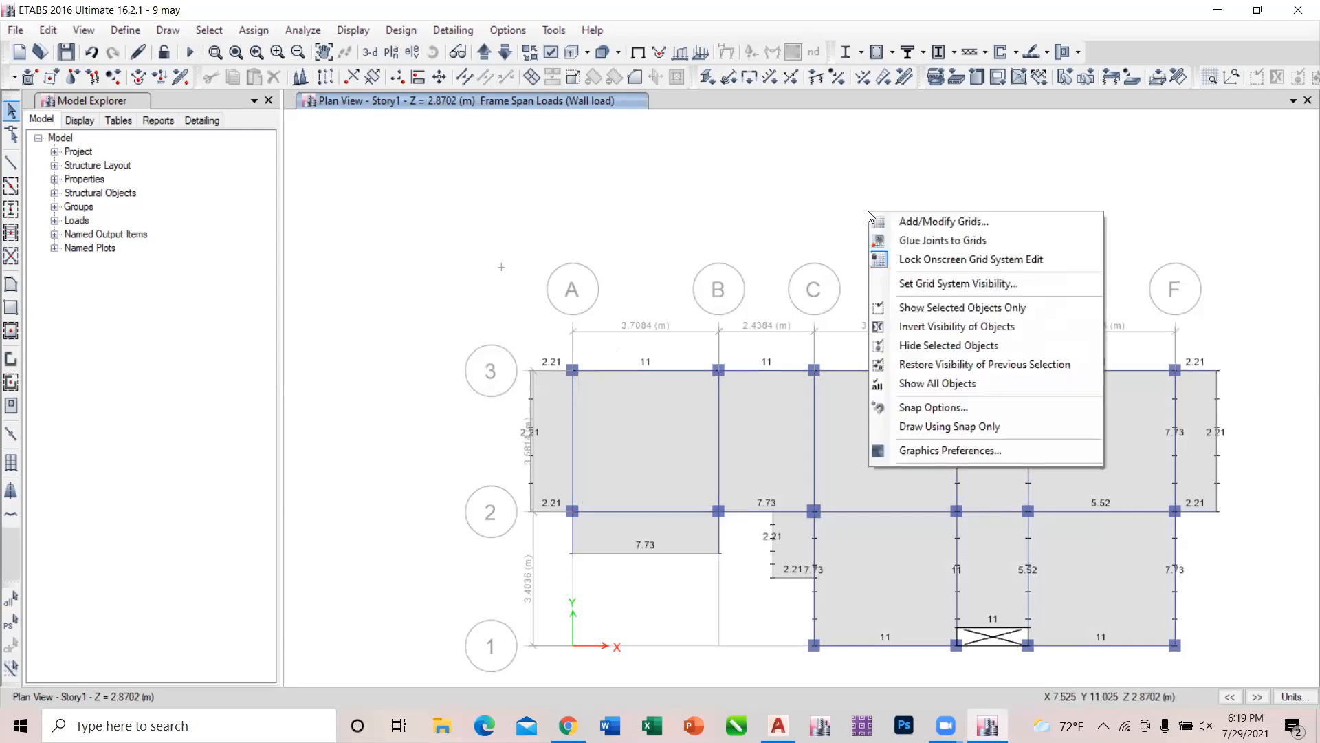
click(925, 283)
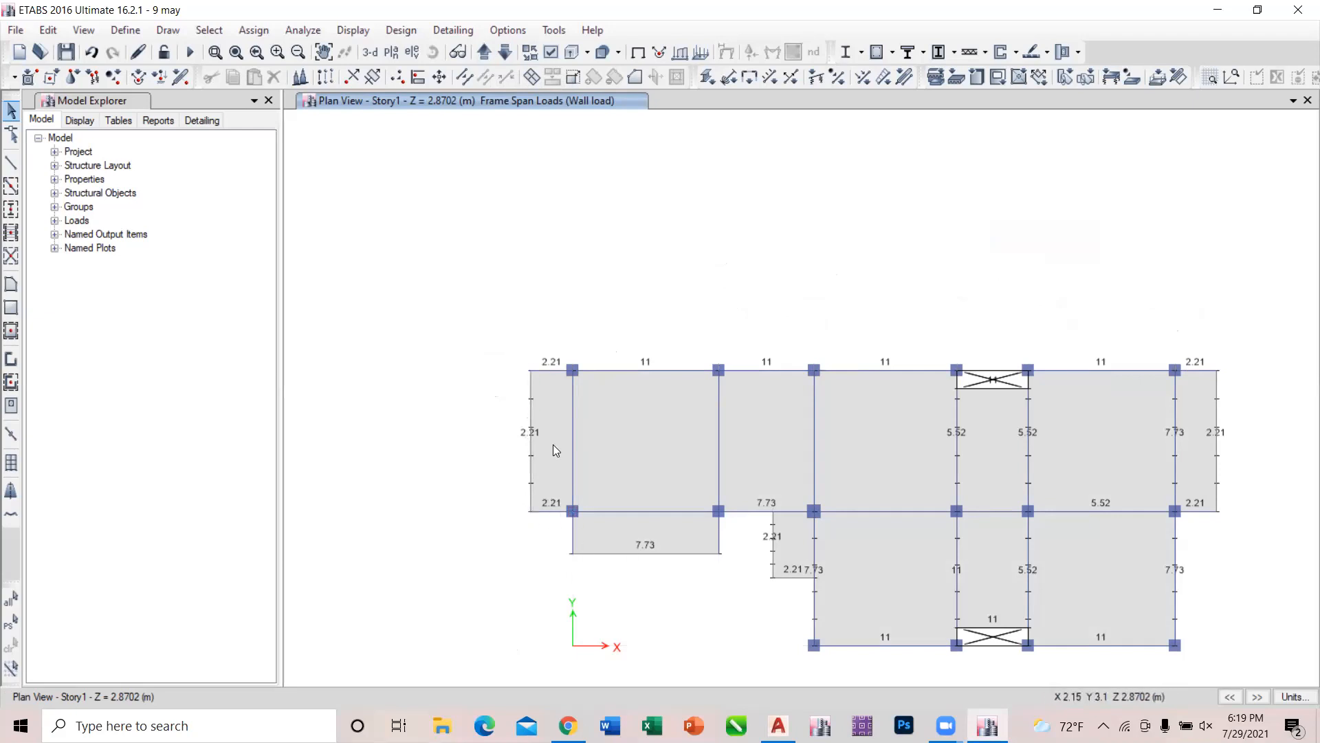
Select the projecting slab's edge beam between grids A and B on Story1 and compare it with the first floor plan in AutoCAD.
click(593, 554)
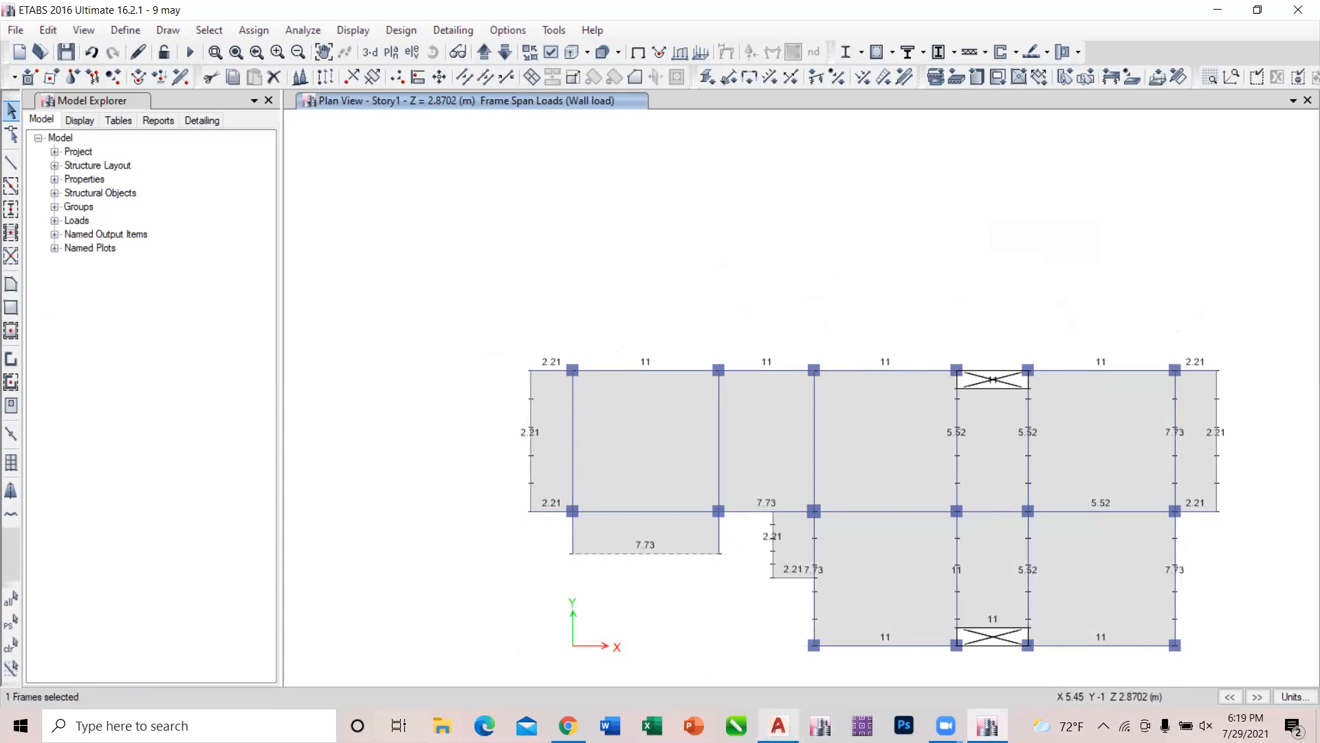
mouse_move(778, 726)
click(790, 684)
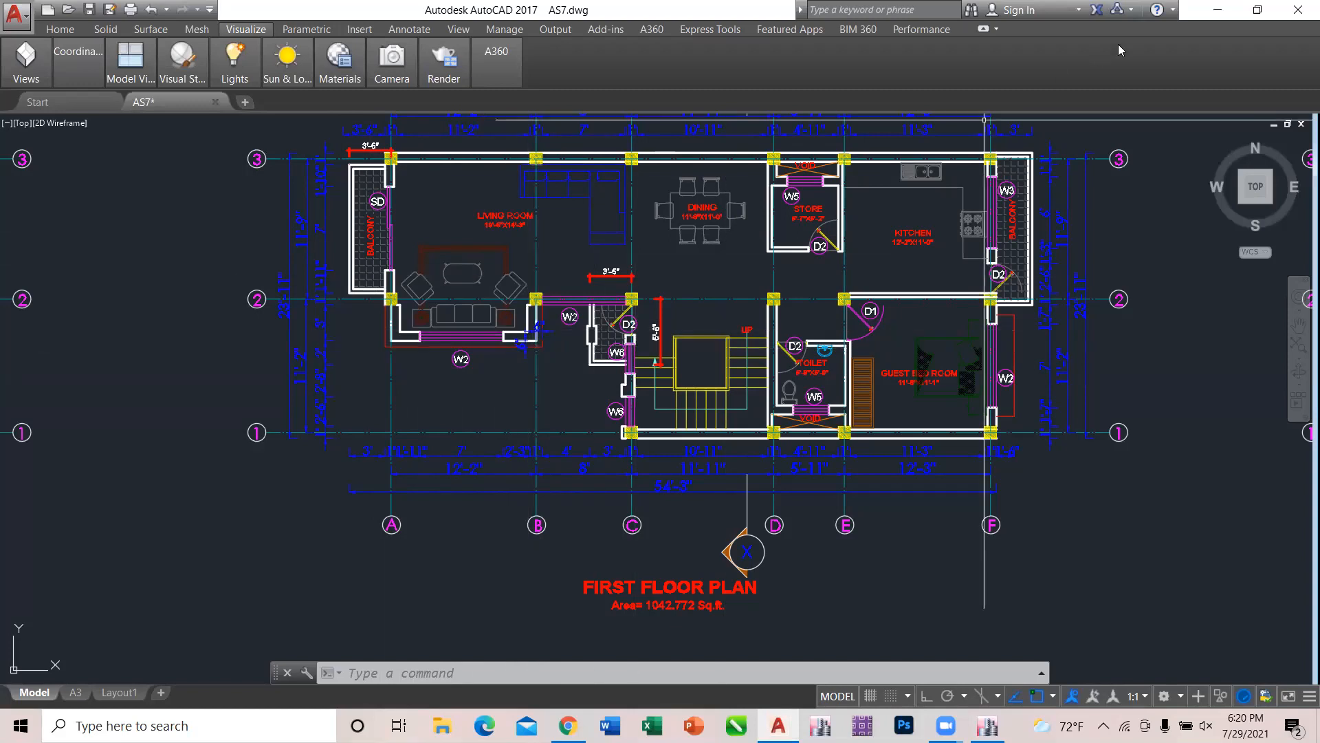
click(988, 725)
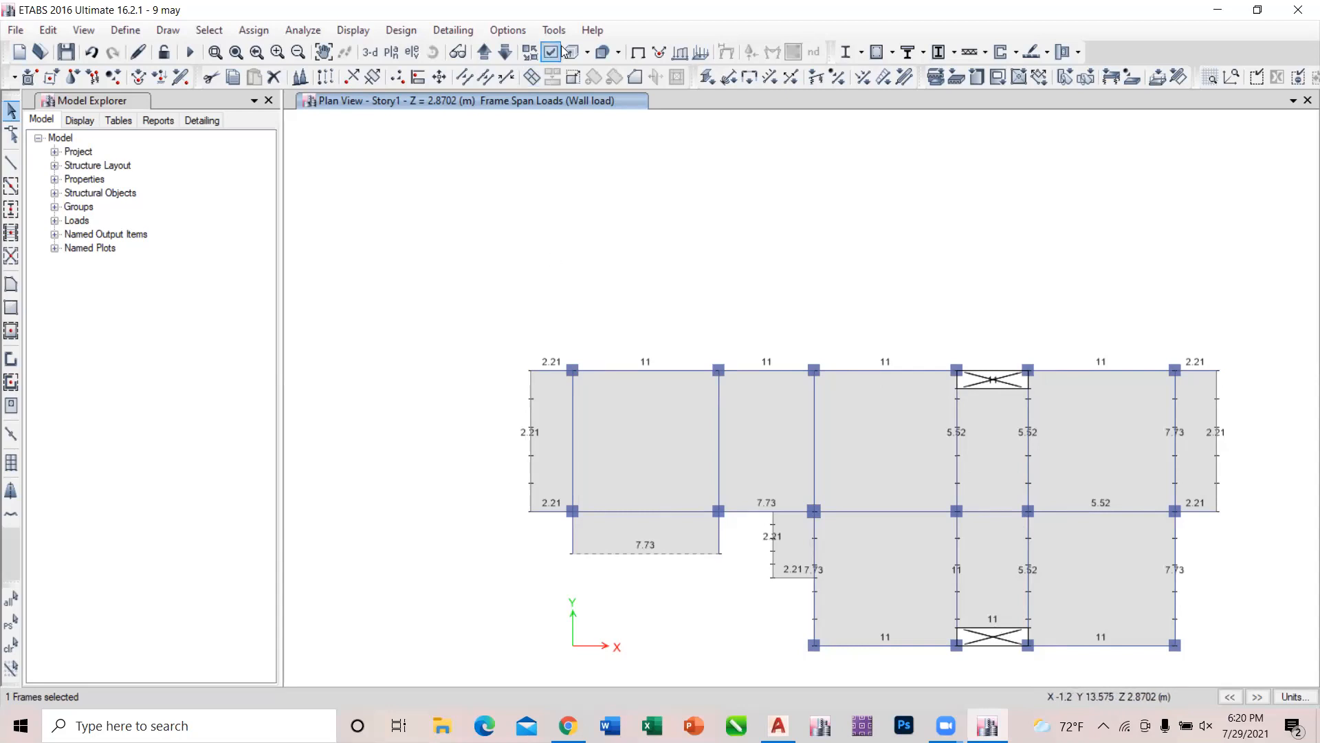
On the Story2 plan, add the grid B beam between grids 2 and 3 to the selection and replicate it once with dx 0 and dy -1.524 m.
click(485, 53)
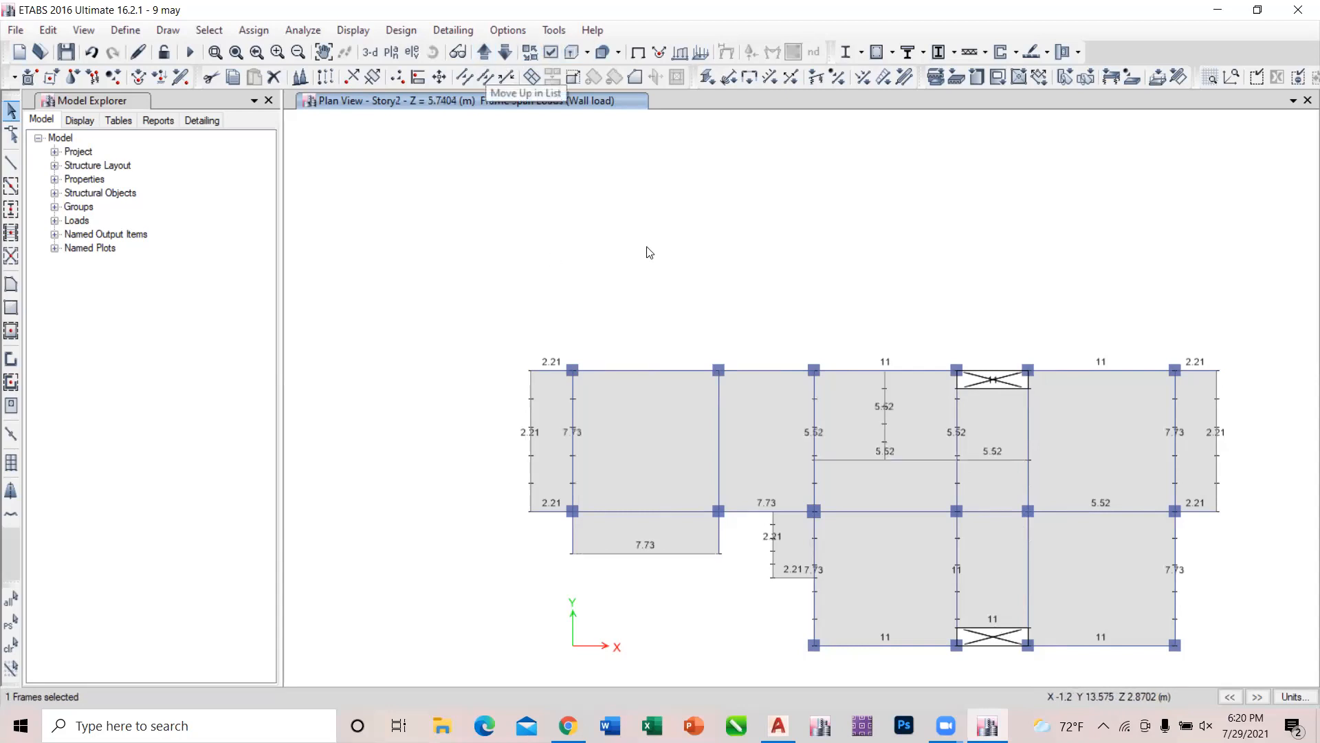
scroll(722, 244, down, 3)
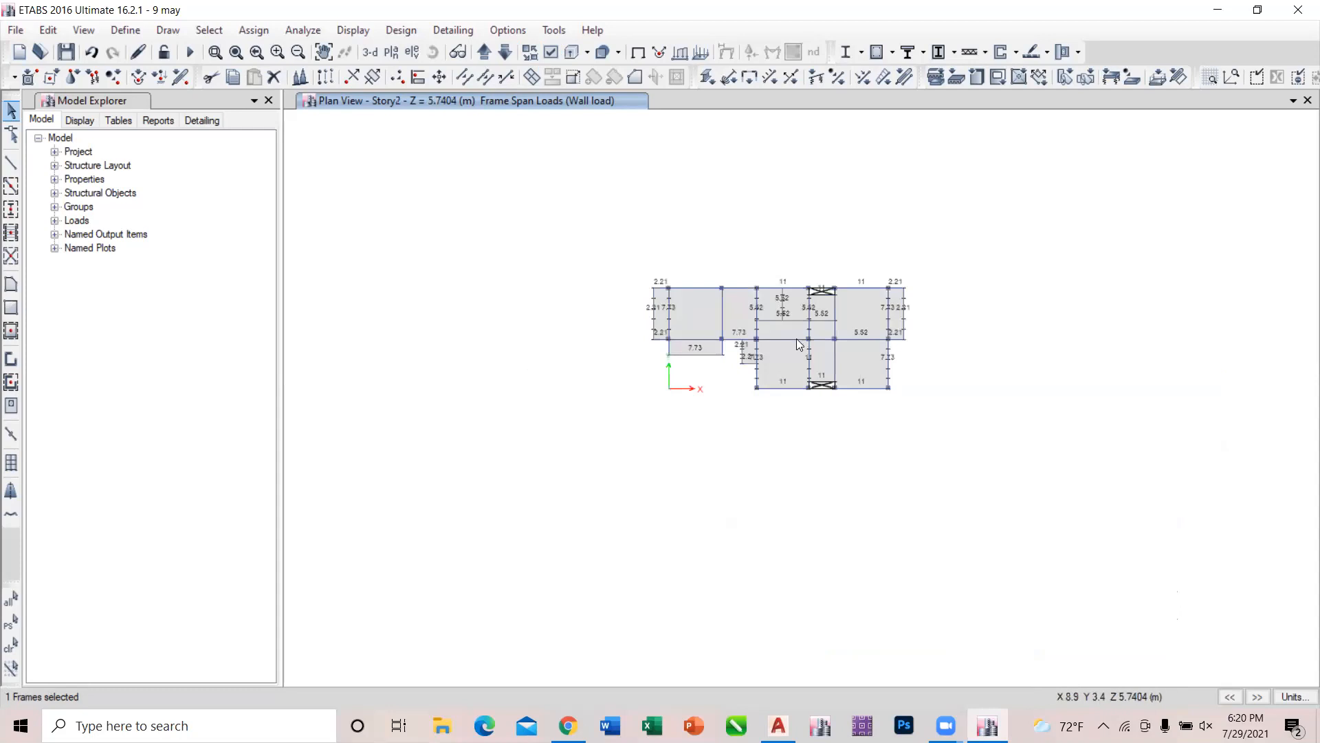
scroll(797, 338, up, 3)
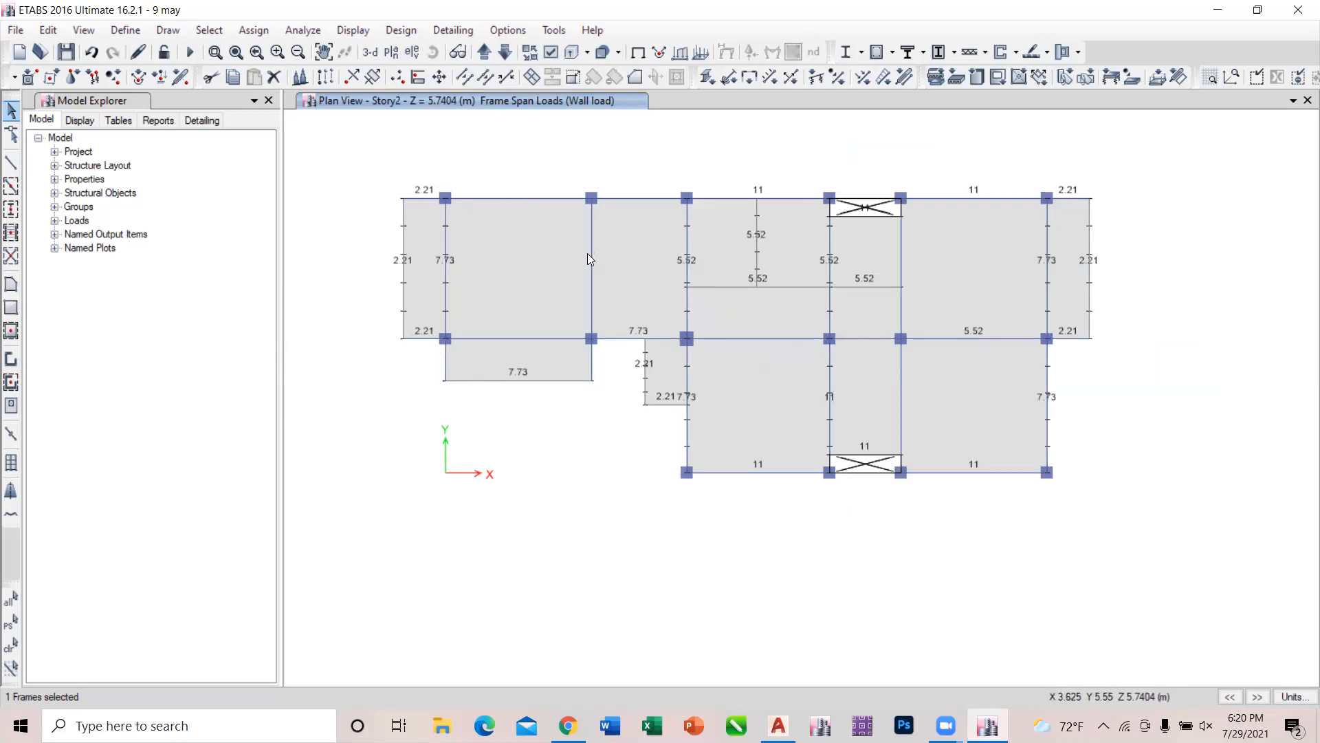
click(55, 29)
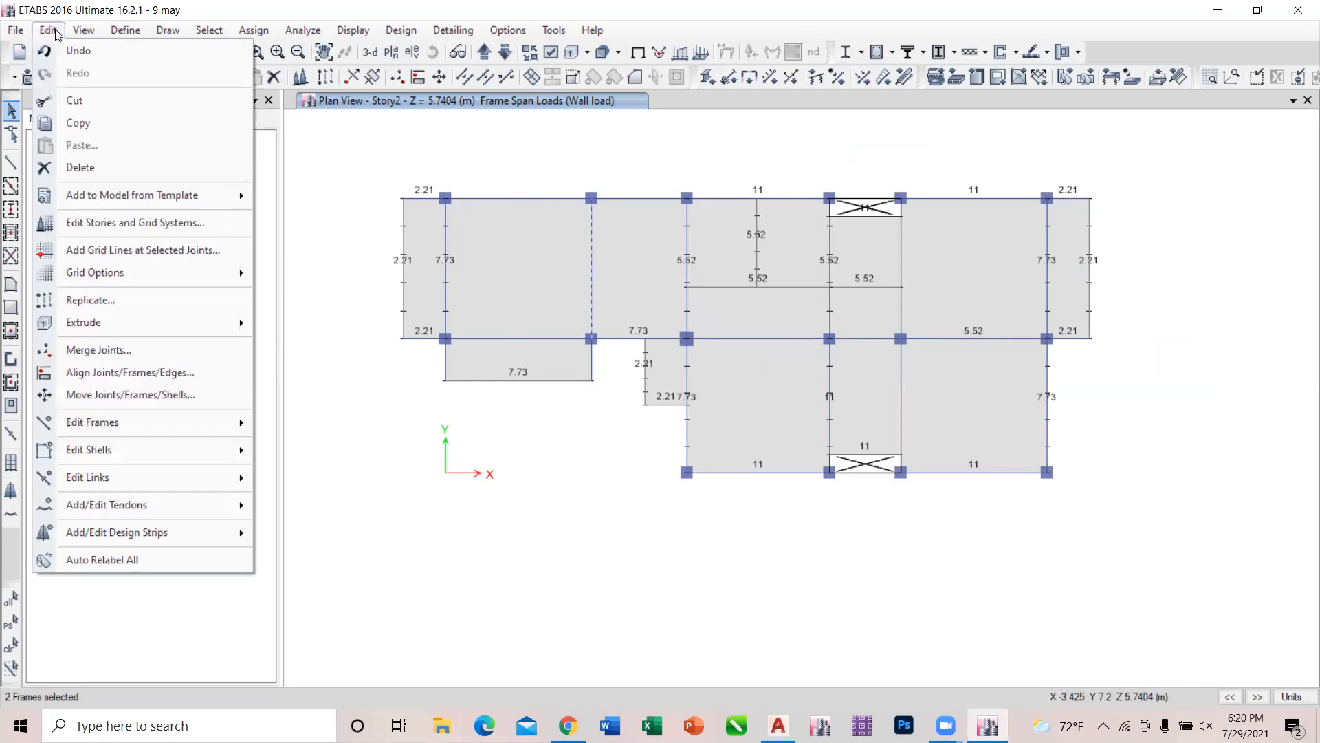
click(116, 297)
click(654, 285)
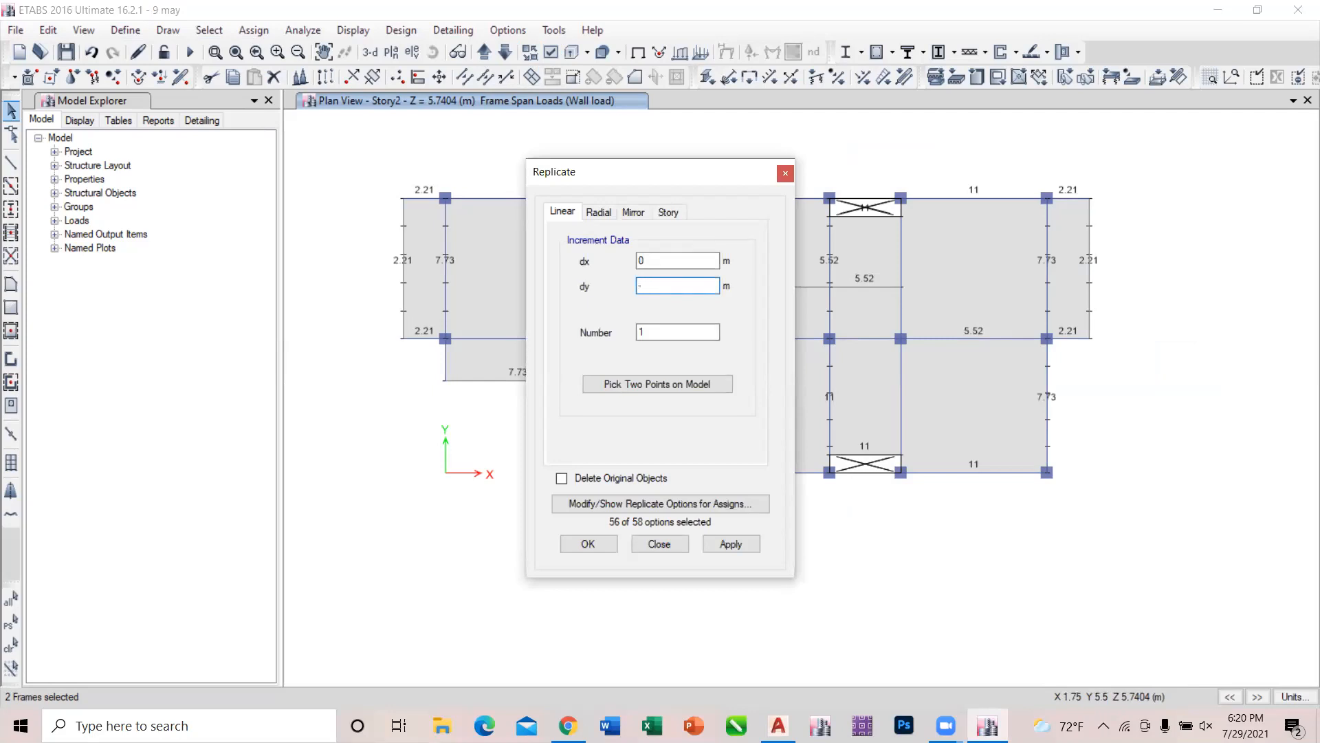
key(Return)
click(729, 544)
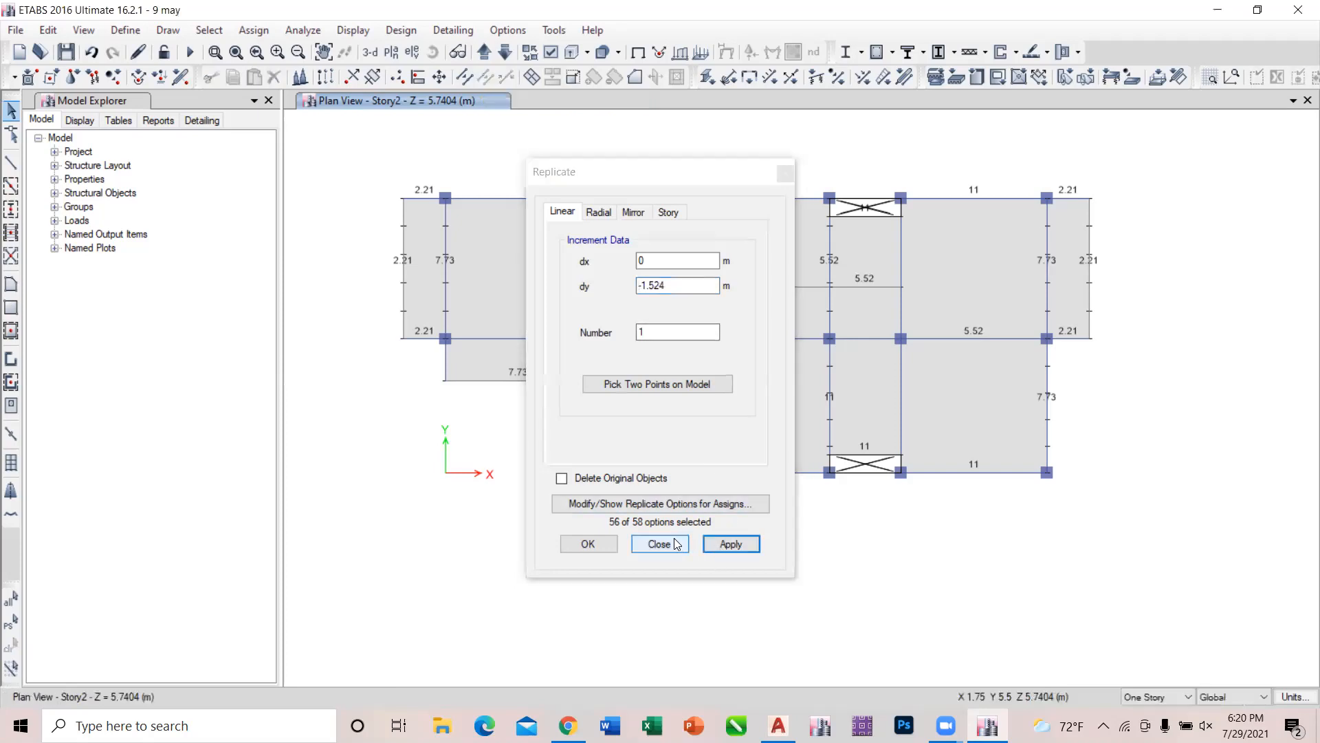
click(659, 543)
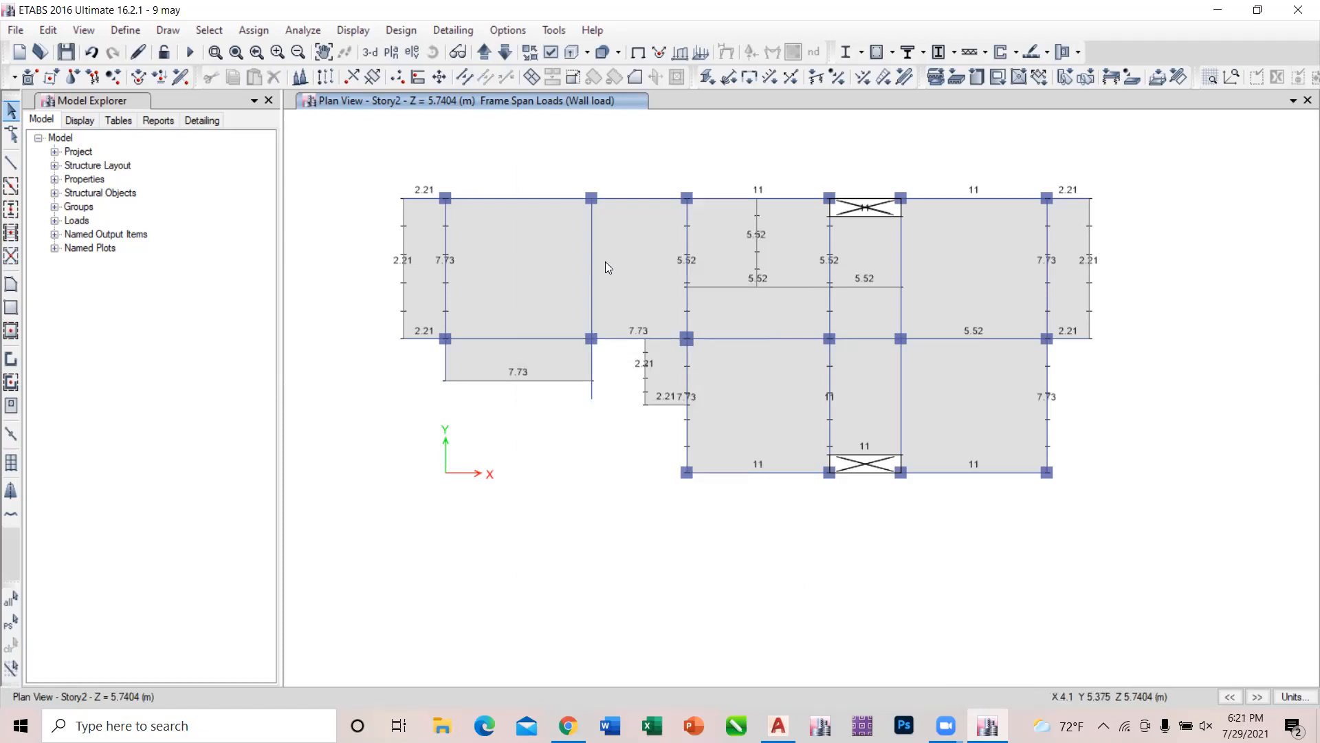
Undo the last replication and replicate the grid B beam between grids 2 and 3 once with dx -1.524 m and dy 0.
click(48, 30)
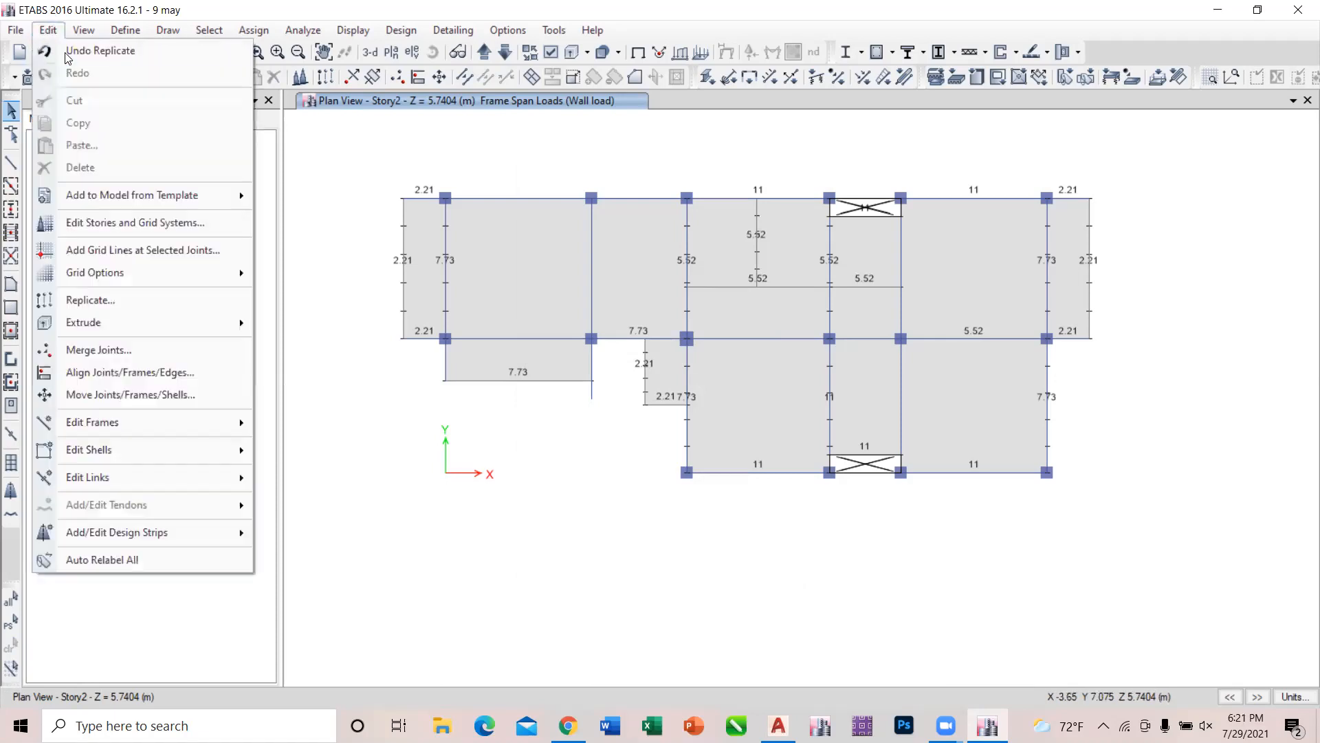
click(81, 60)
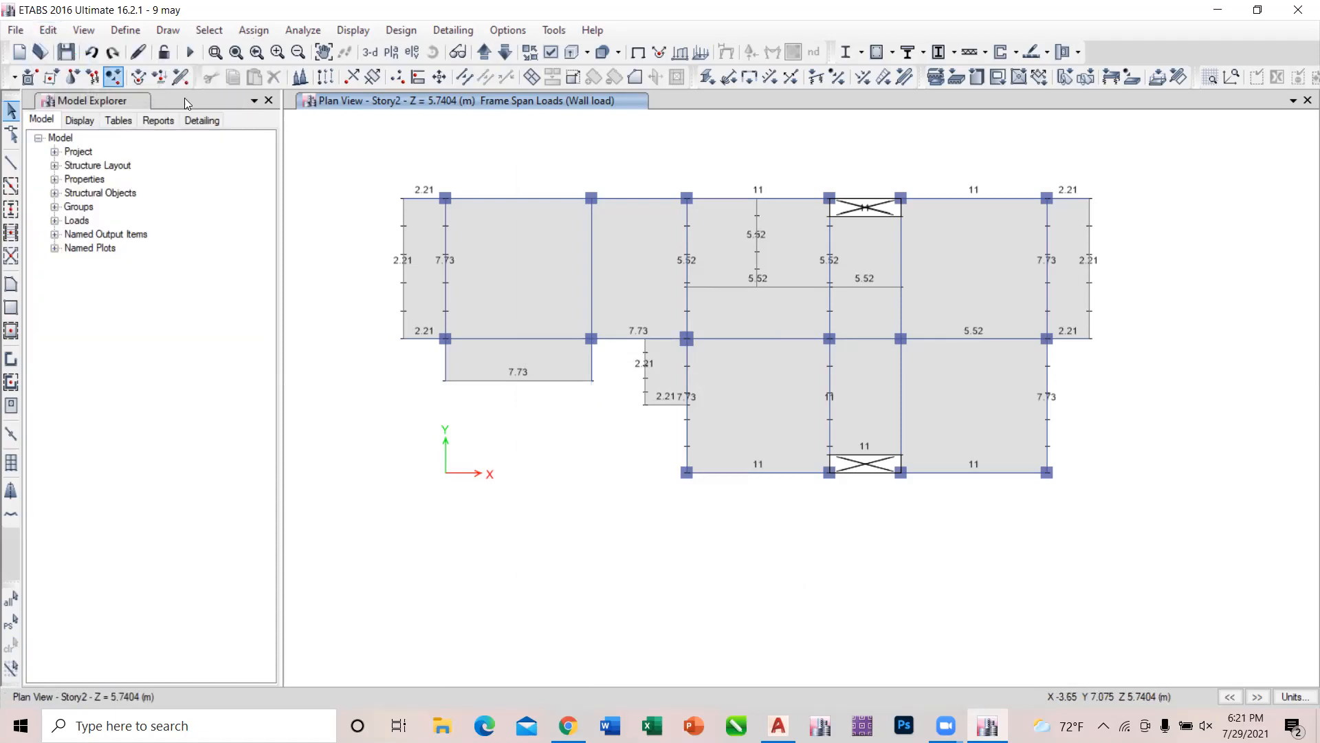
click(591, 232)
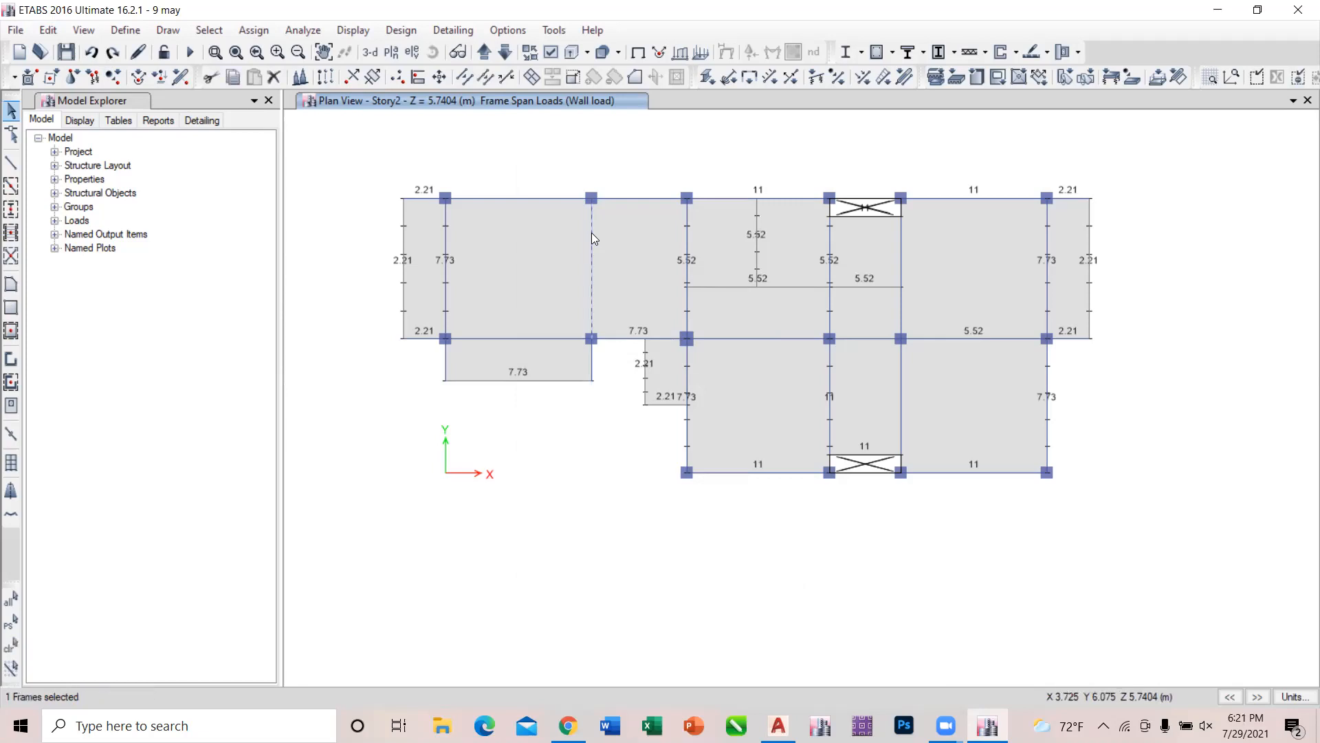
click(49, 31)
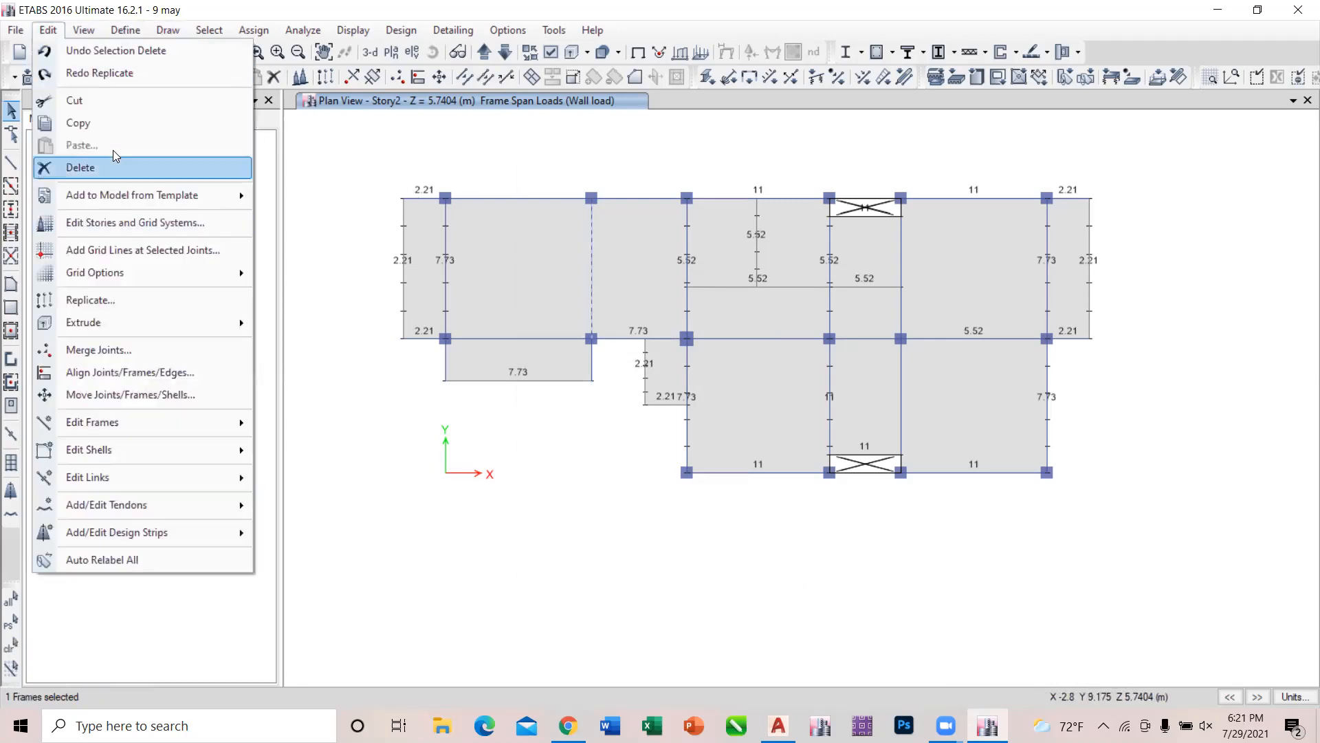
click(144, 299)
click(707, 287)
key(BackSpace)
key(BackSpace)
key(BackSpace)
key(BackSpace)
key(BackSpace)
click(669, 258)
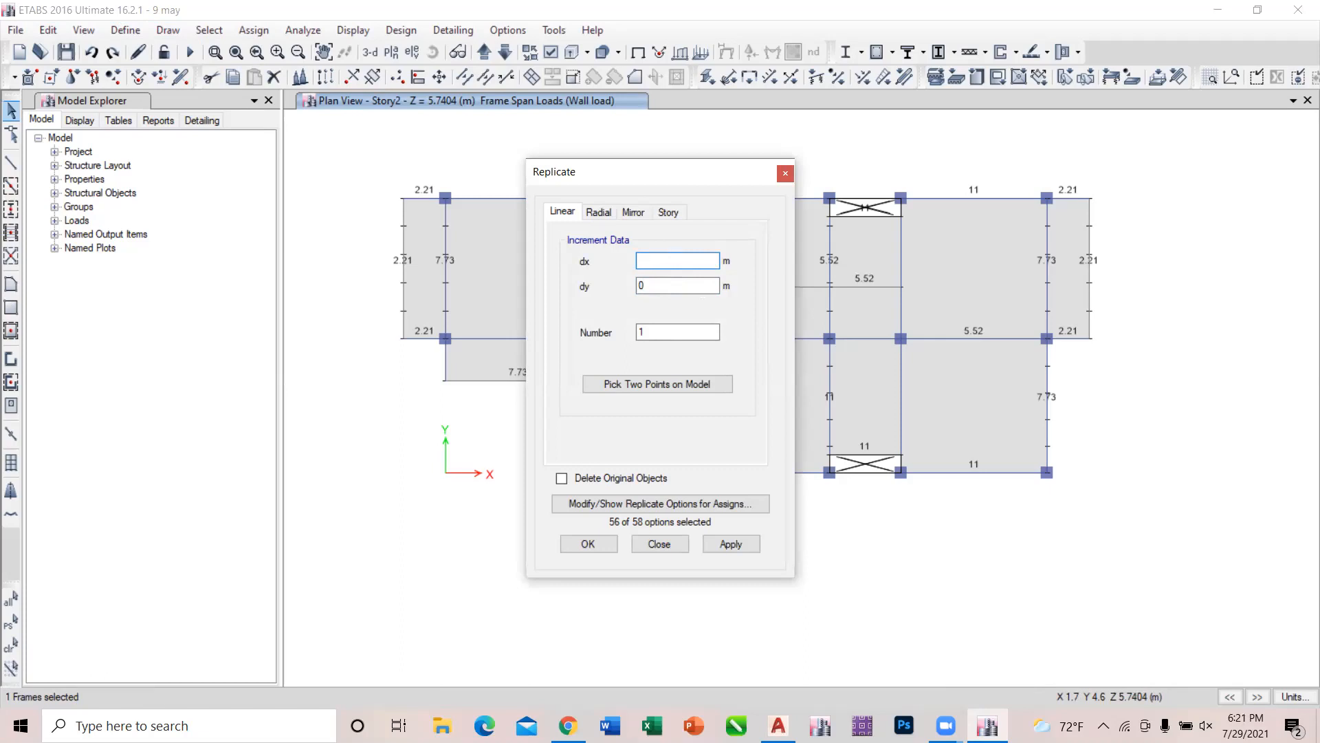
key(Return)
click(744, 541)
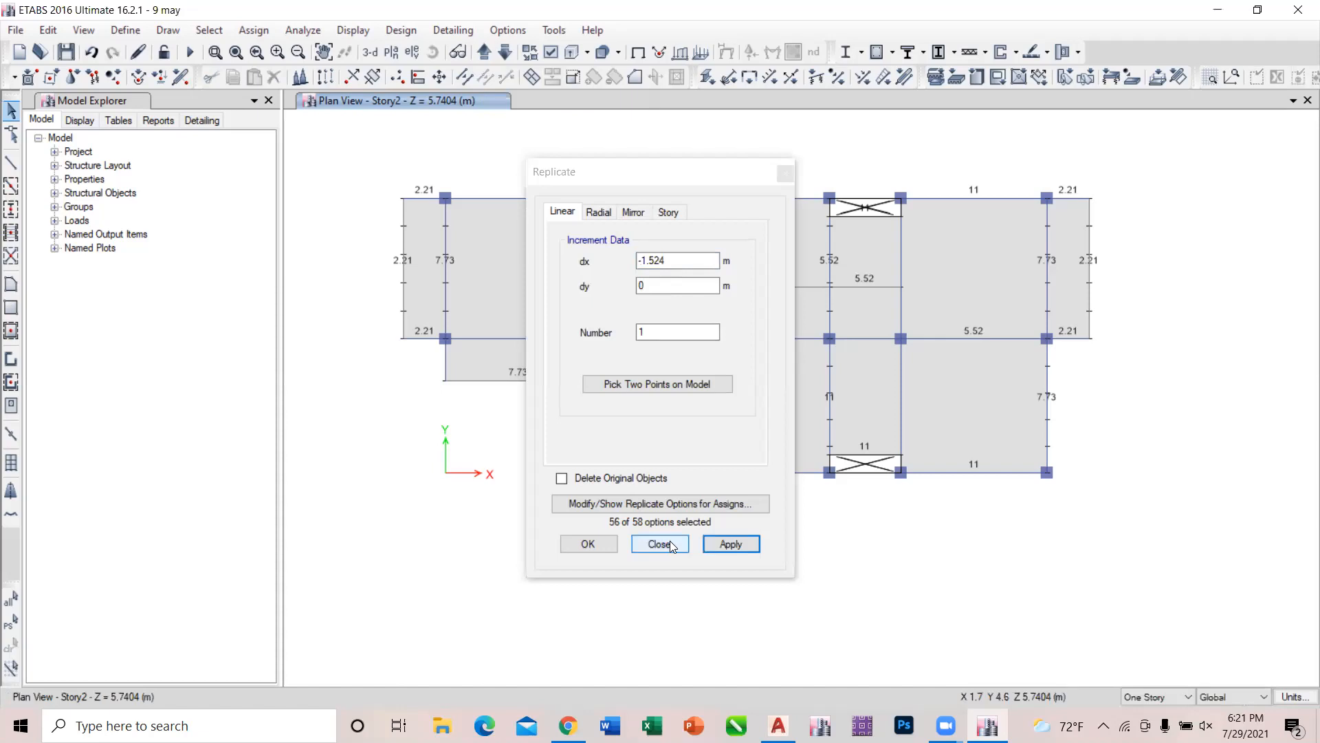
click(660, 544)
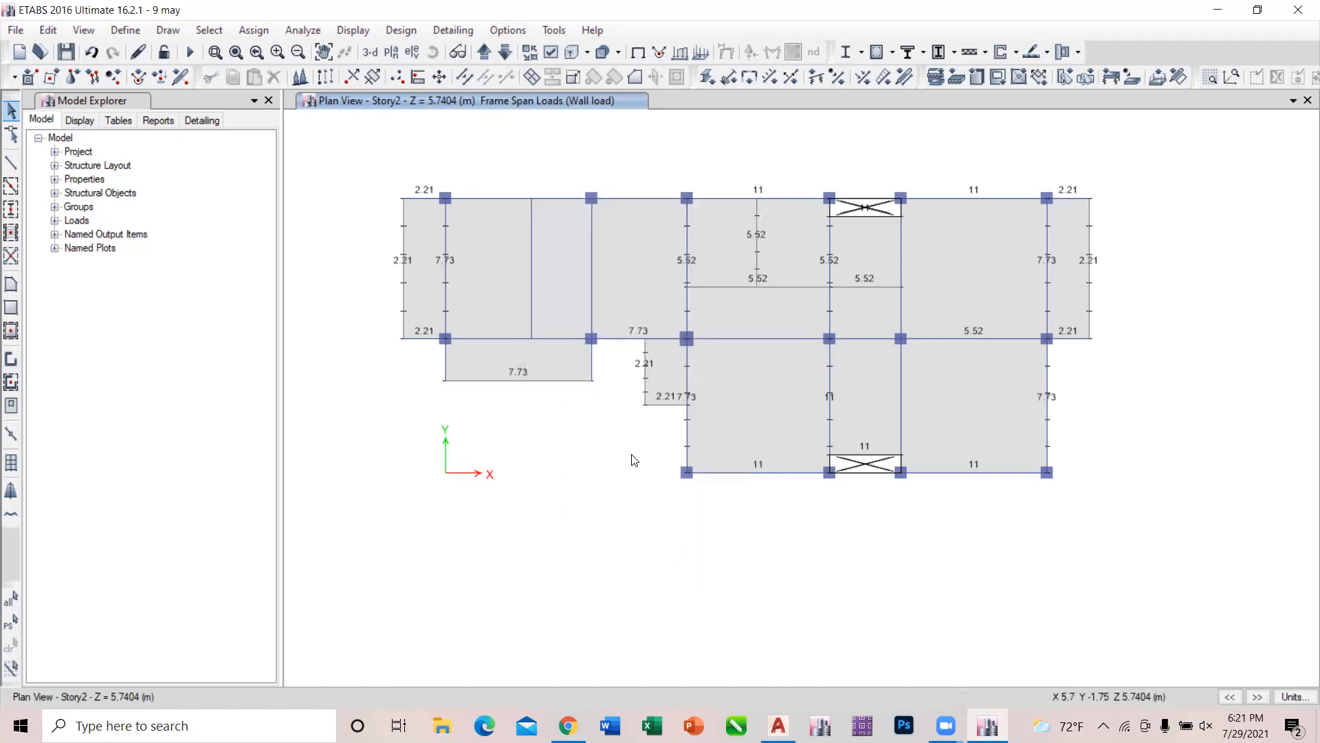
Assign the section property None to the replicated beam between grids A and B on Story2.
click(534, 276)
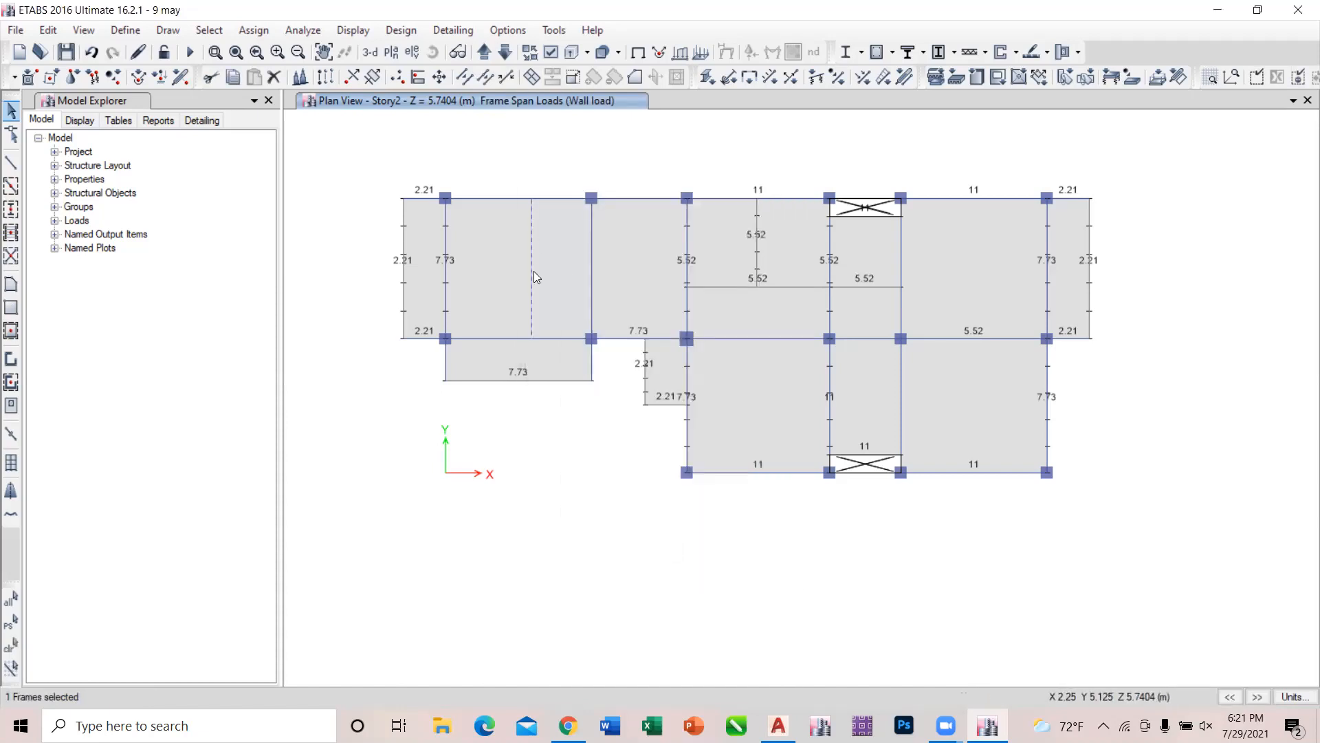
click(253, 30)
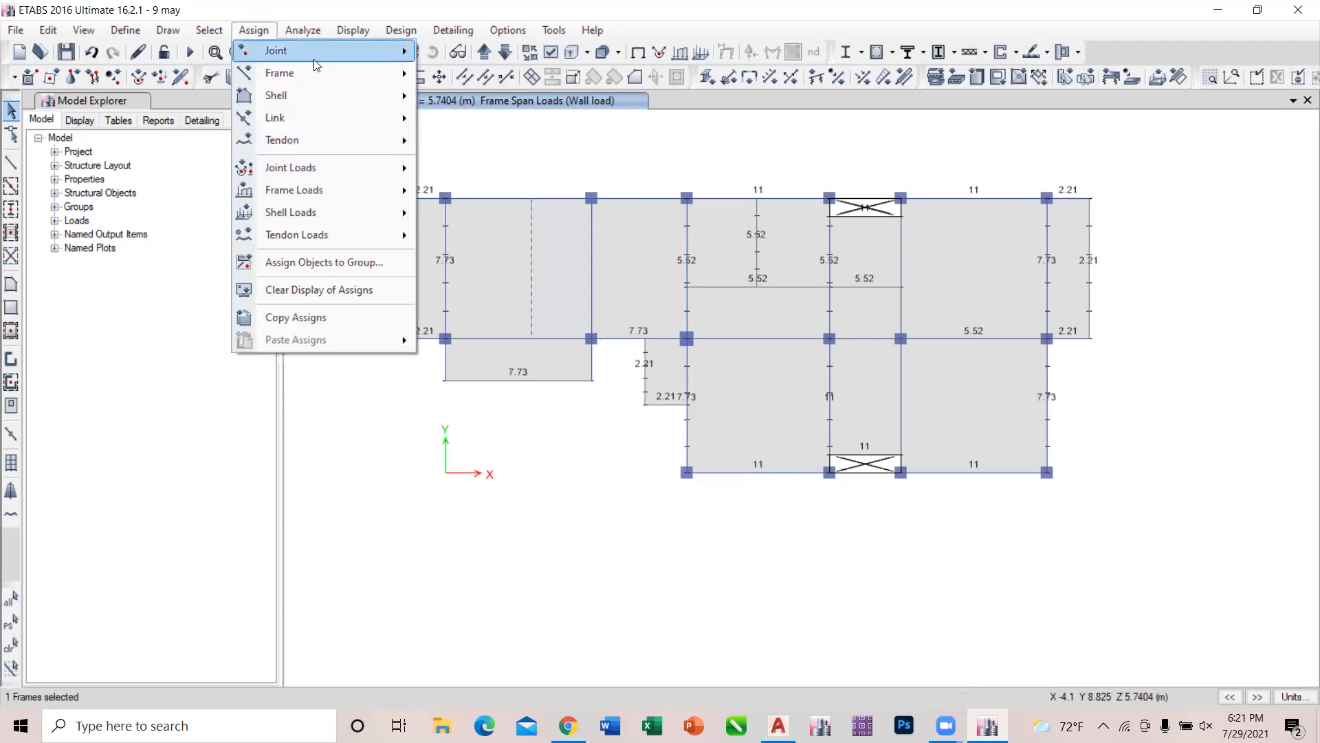
mouse_move(318, 79)
click(481, 75)
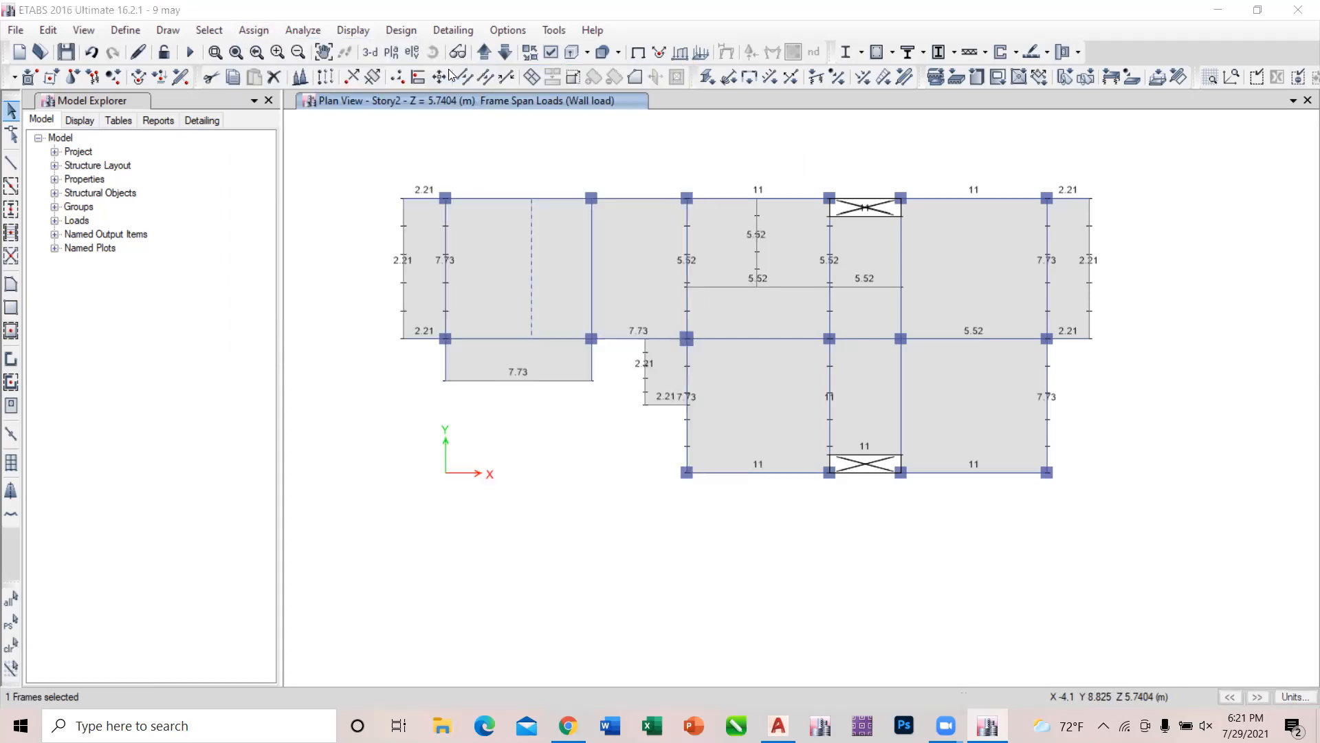
click(247, 449)
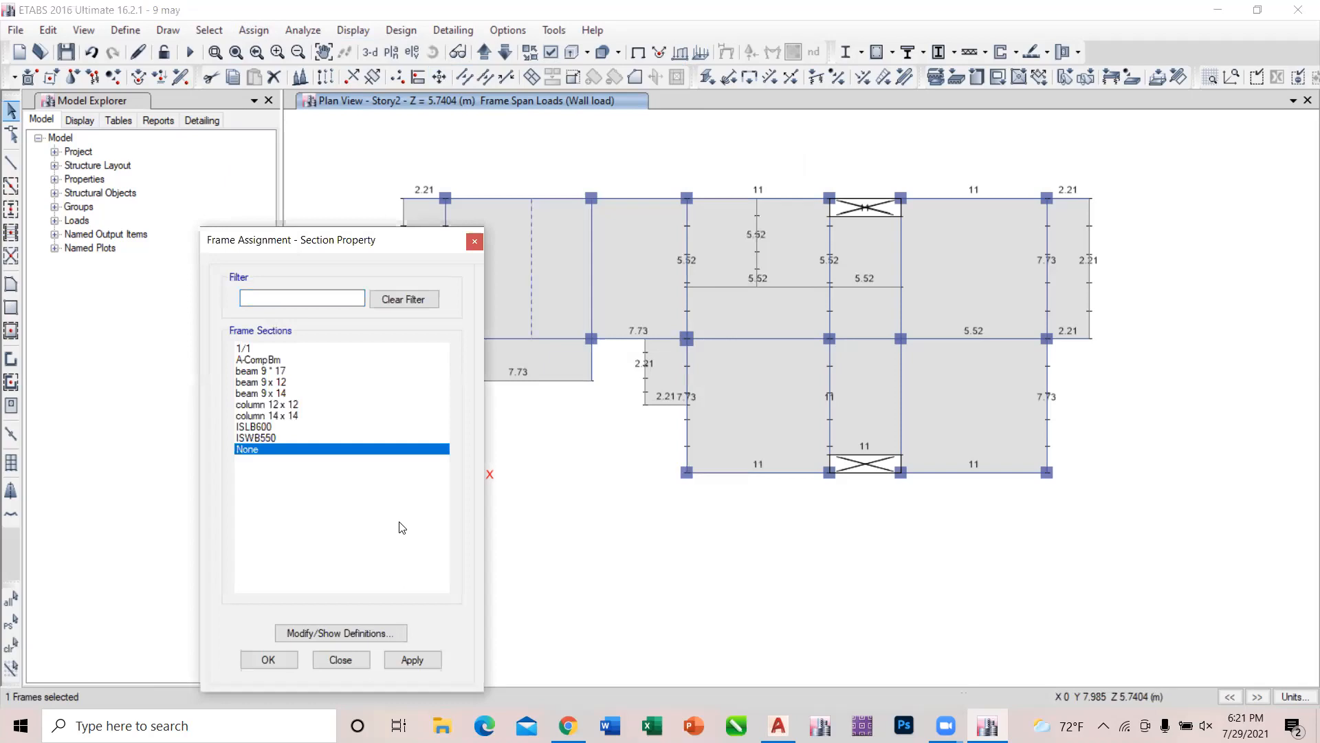
click(424, 666)
click(340, 660)
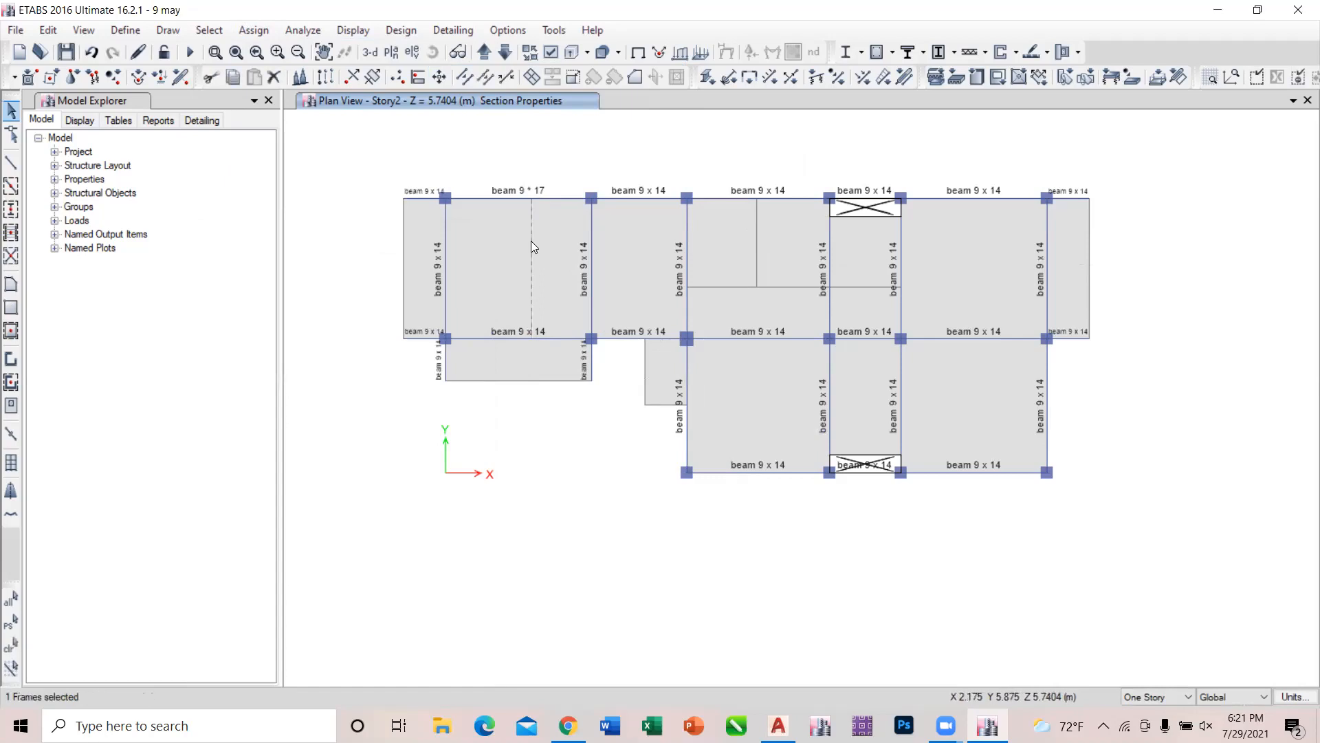
View the point frame load settings for the replicated beam without applying a load, and delete the beam.
click(234, 31)
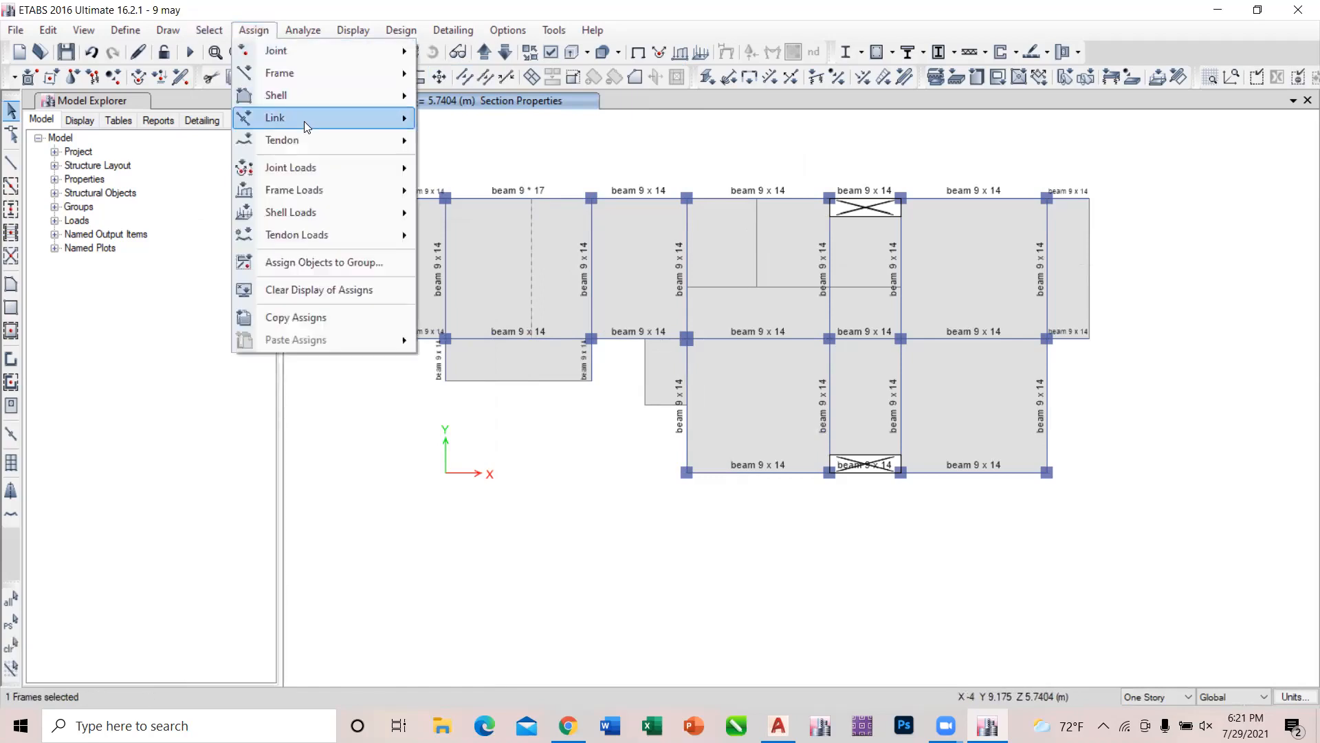
mouse_move(318, 172)
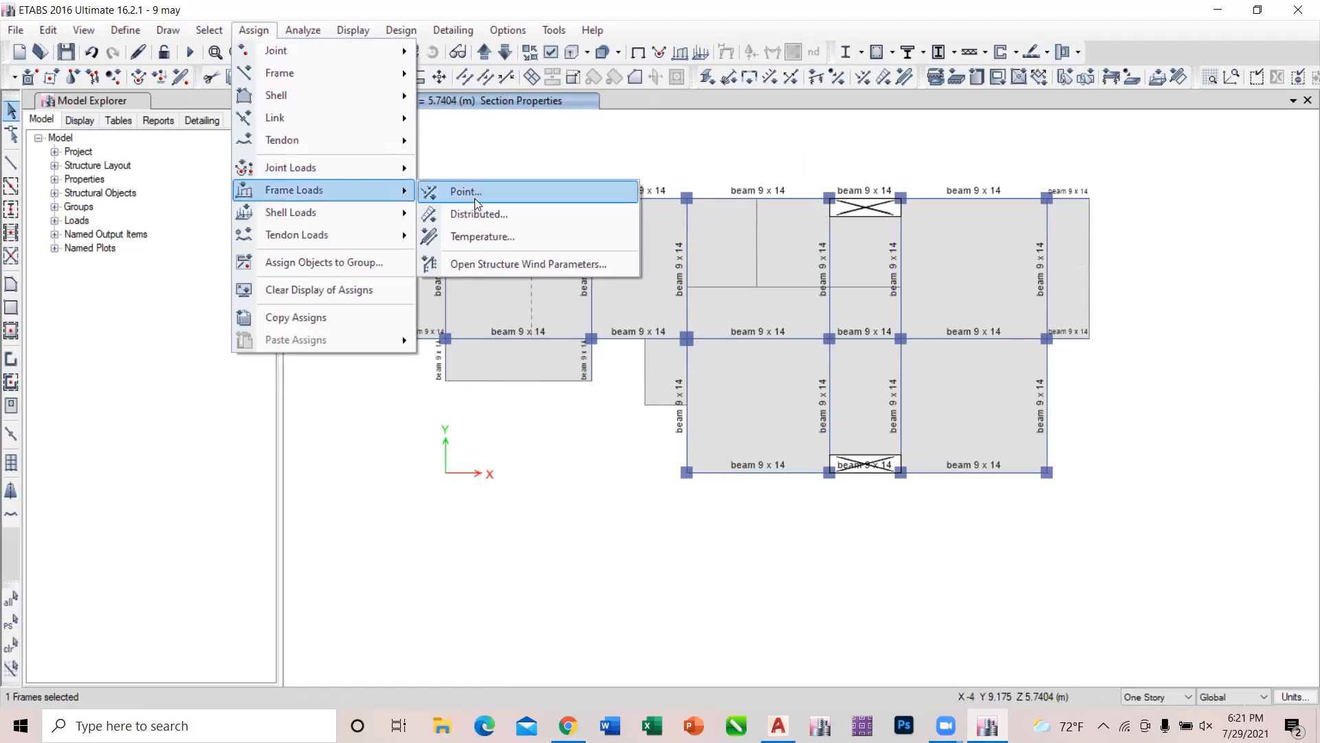
click(476, 200)
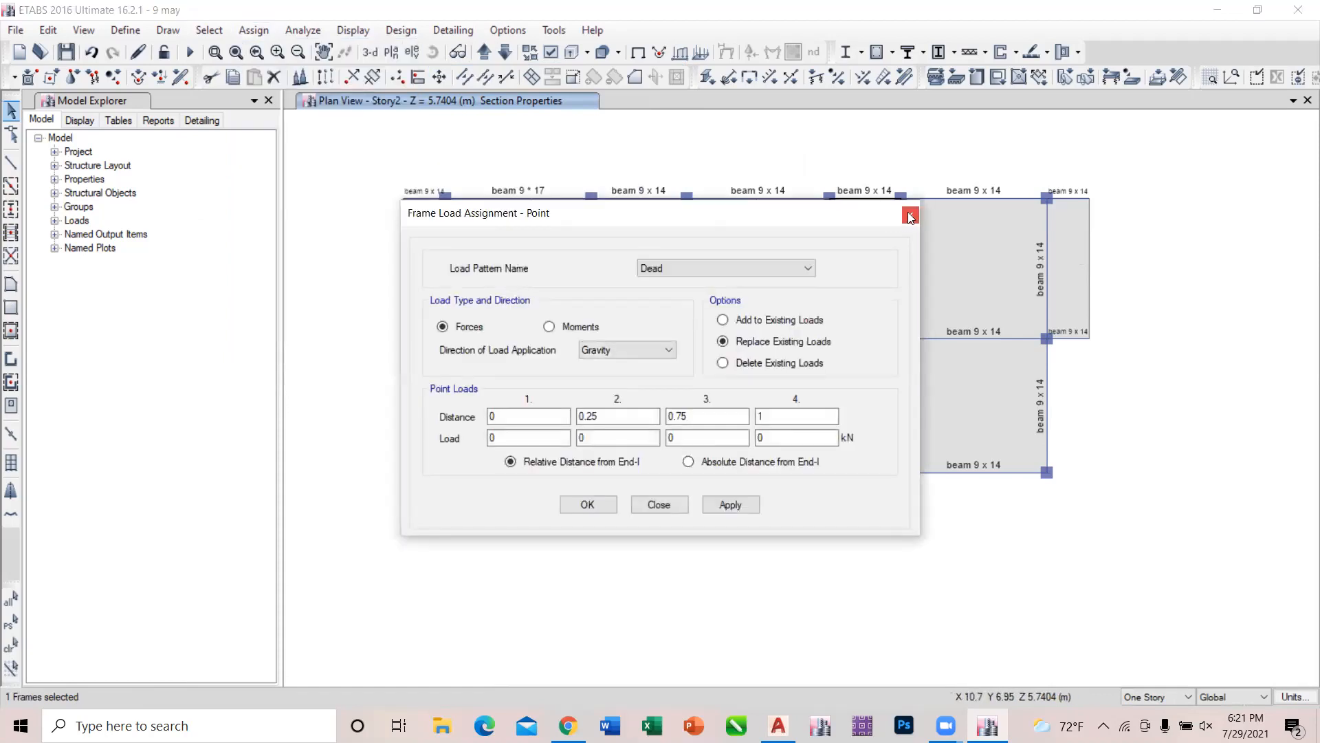
click(909, 211)
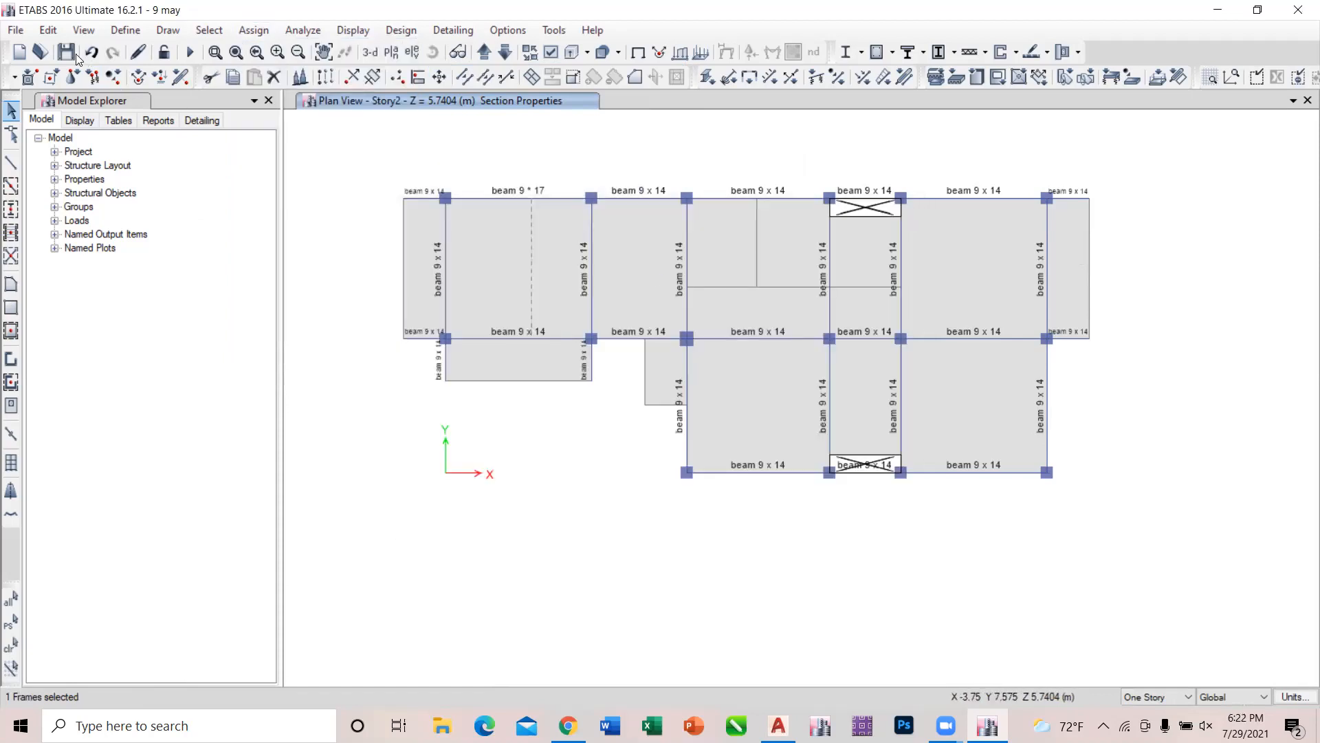
click(54, 32)
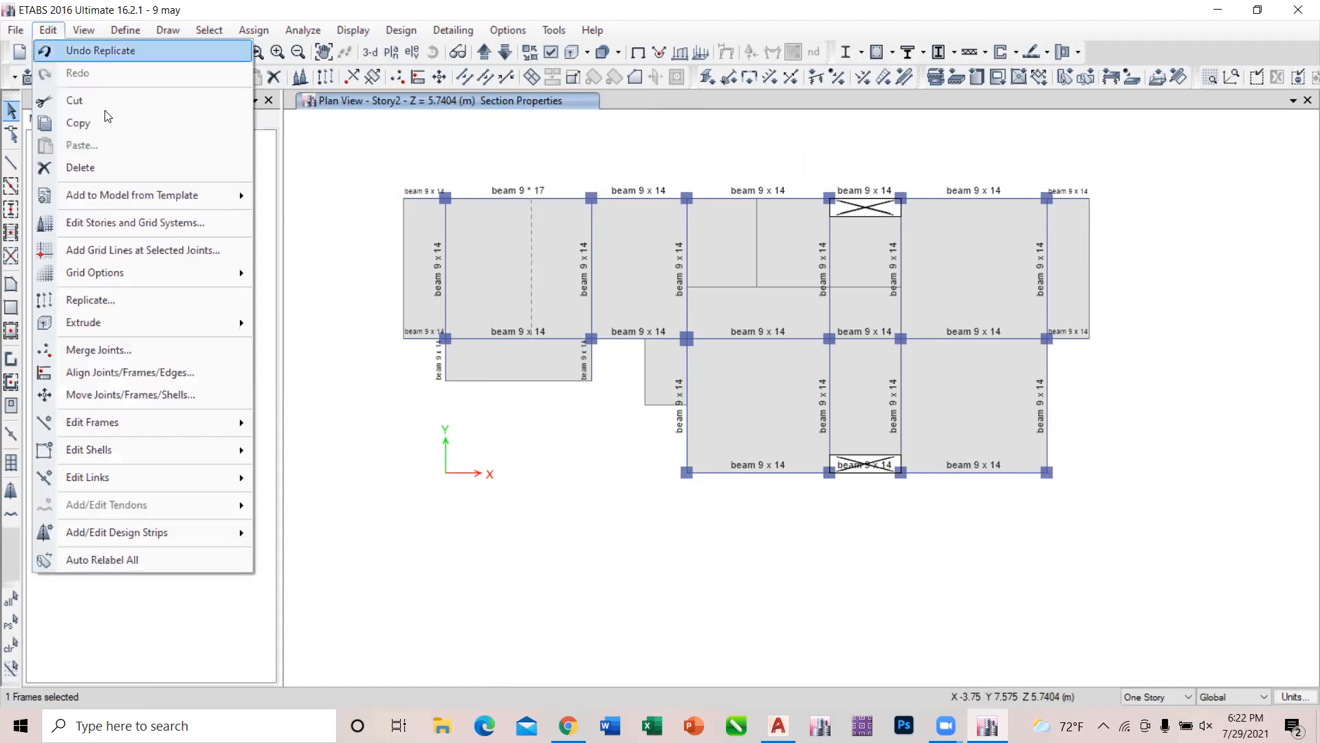
click(128, 165)
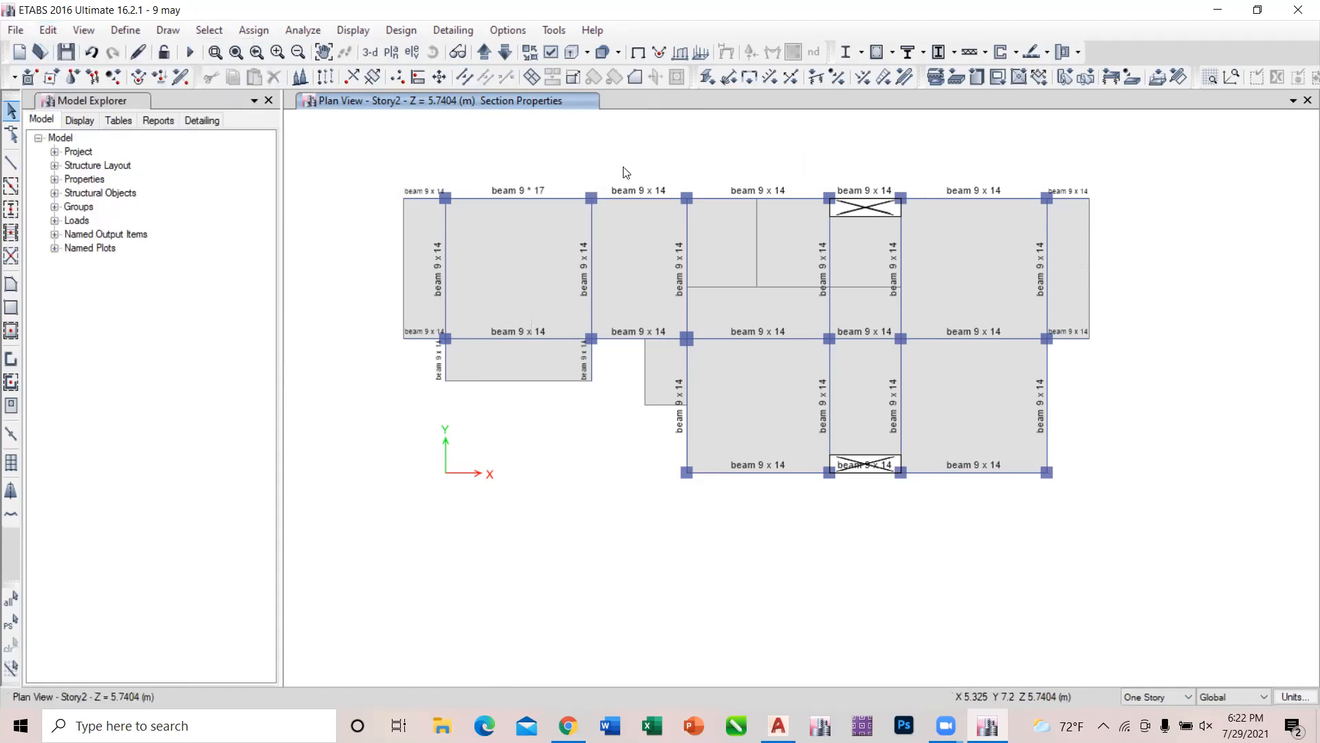
Display the frame span loads of the Wall load pattern with their values on the Story2 plan.
click(364, 37)
mouse_move(402, 78)
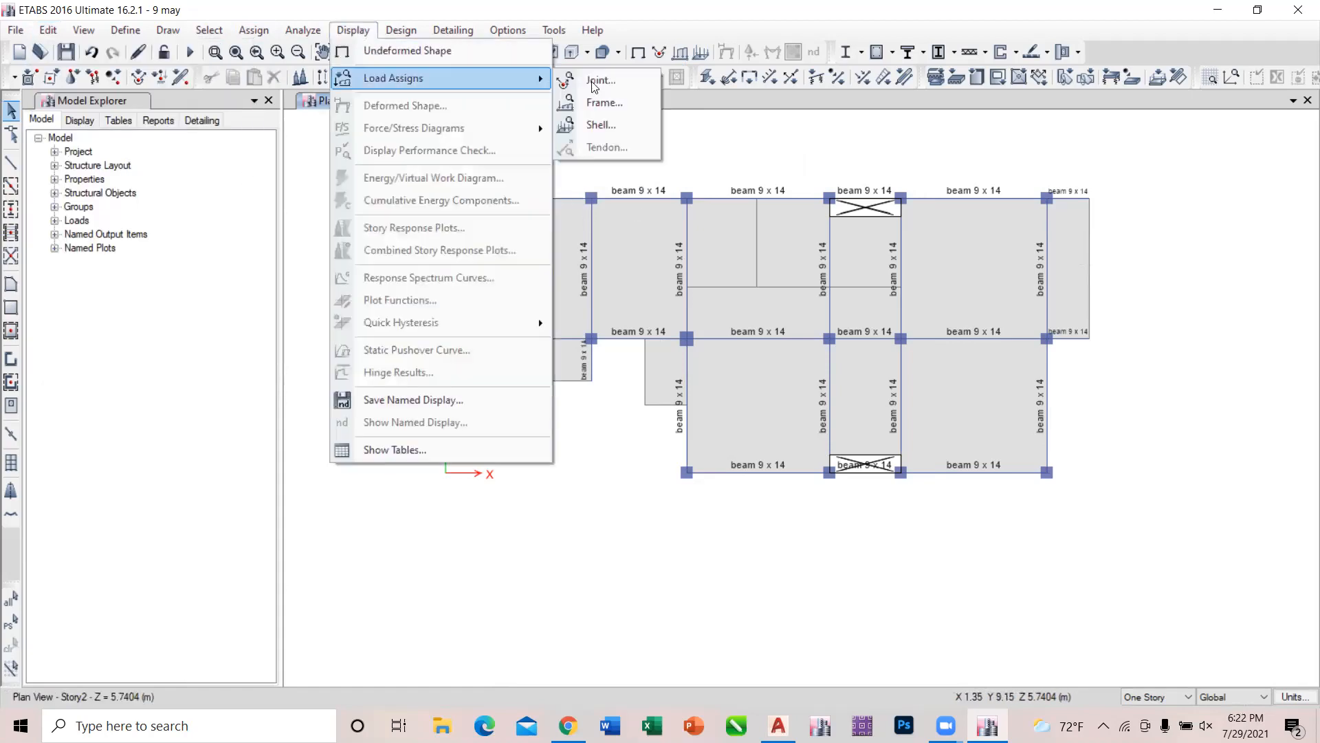
click(617, 105)
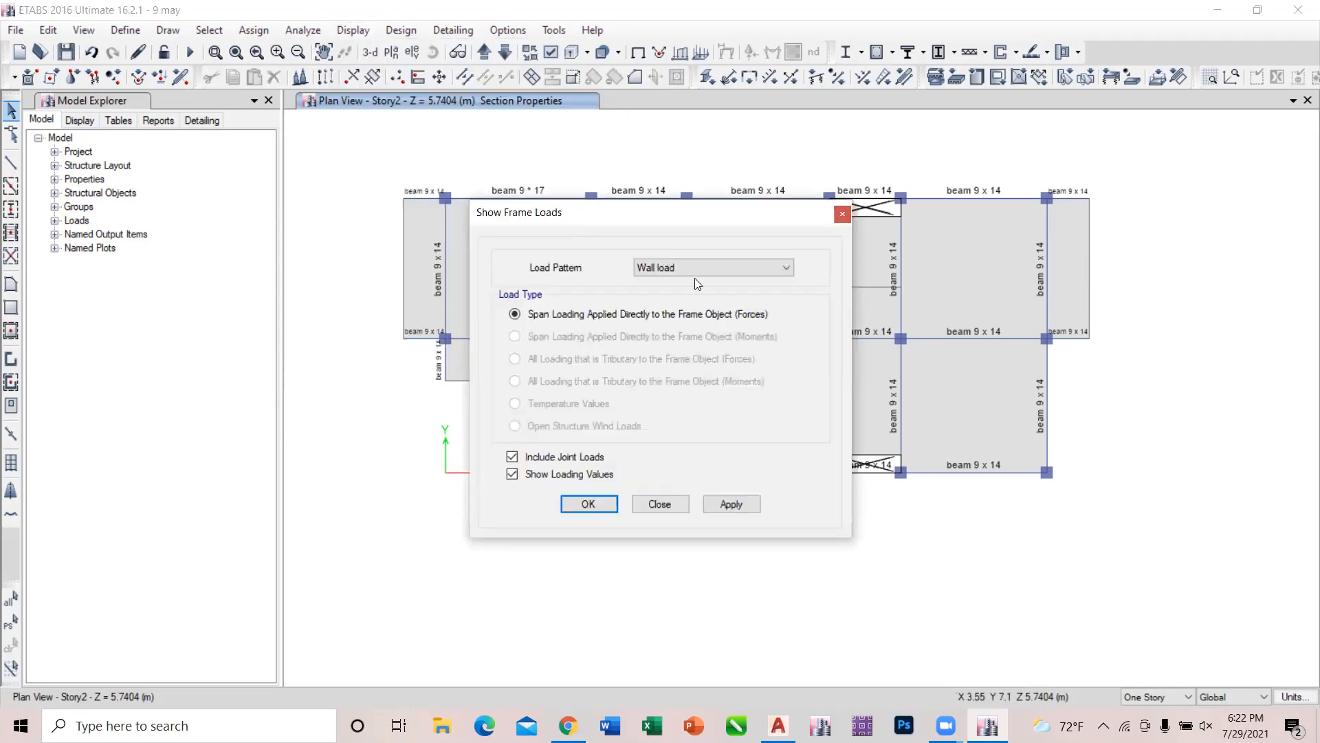
click(730, 504)
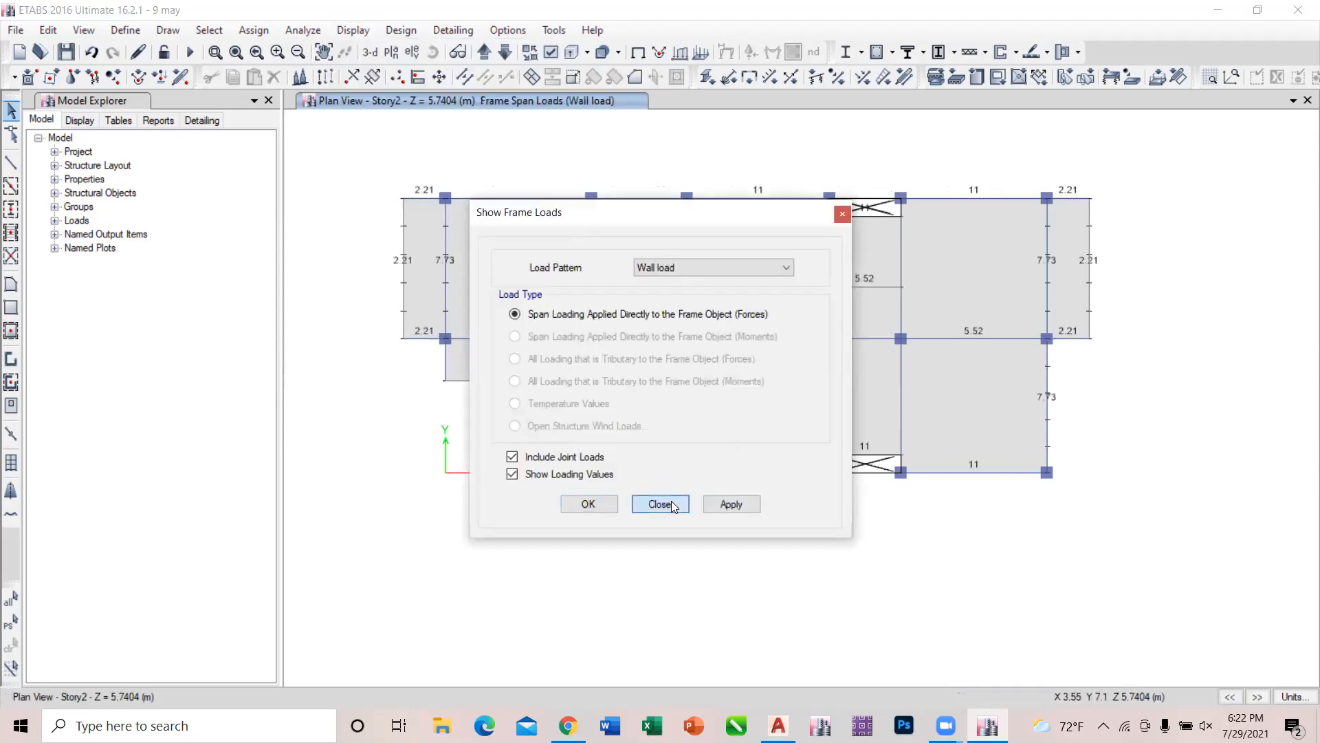
click(659, 504)
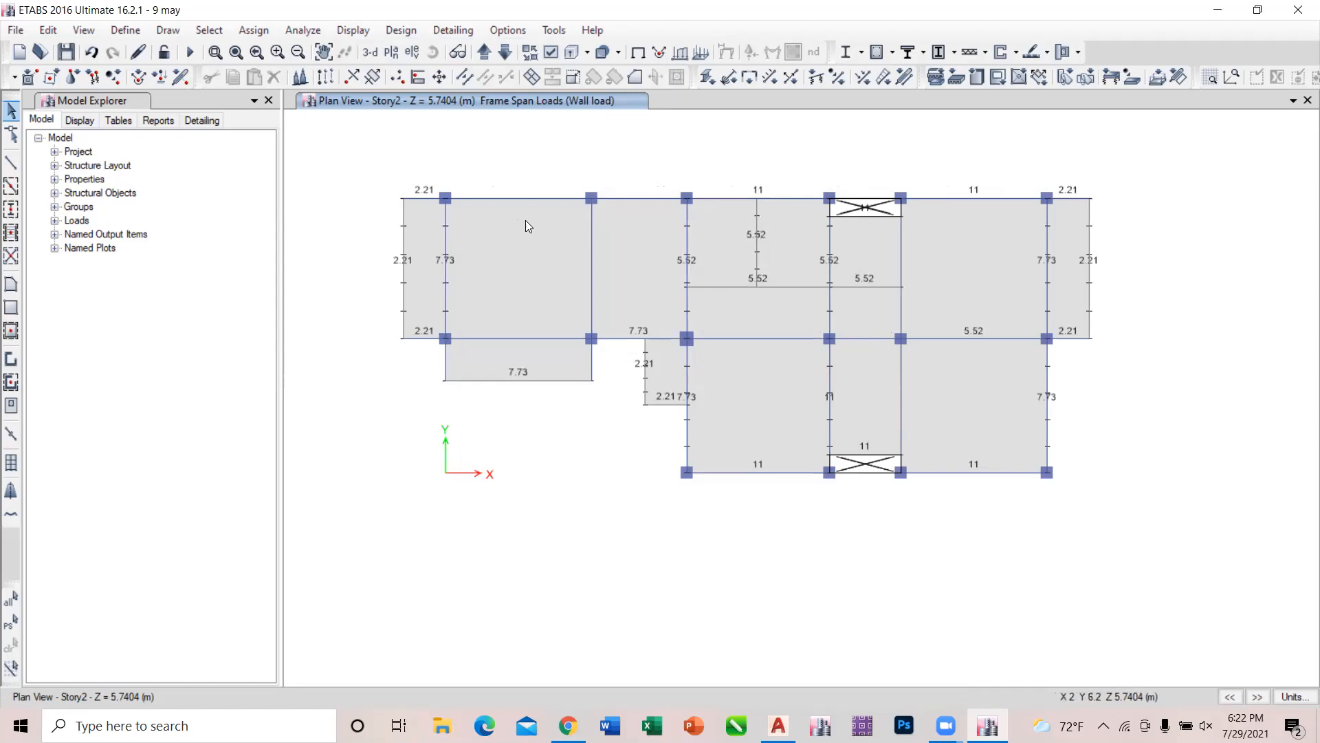
Assign a uniform gravity Wall load of 11 kN/m to the two grid 3 beams between grids A and C on Story2, replacing existing loads.
click(533, 203)
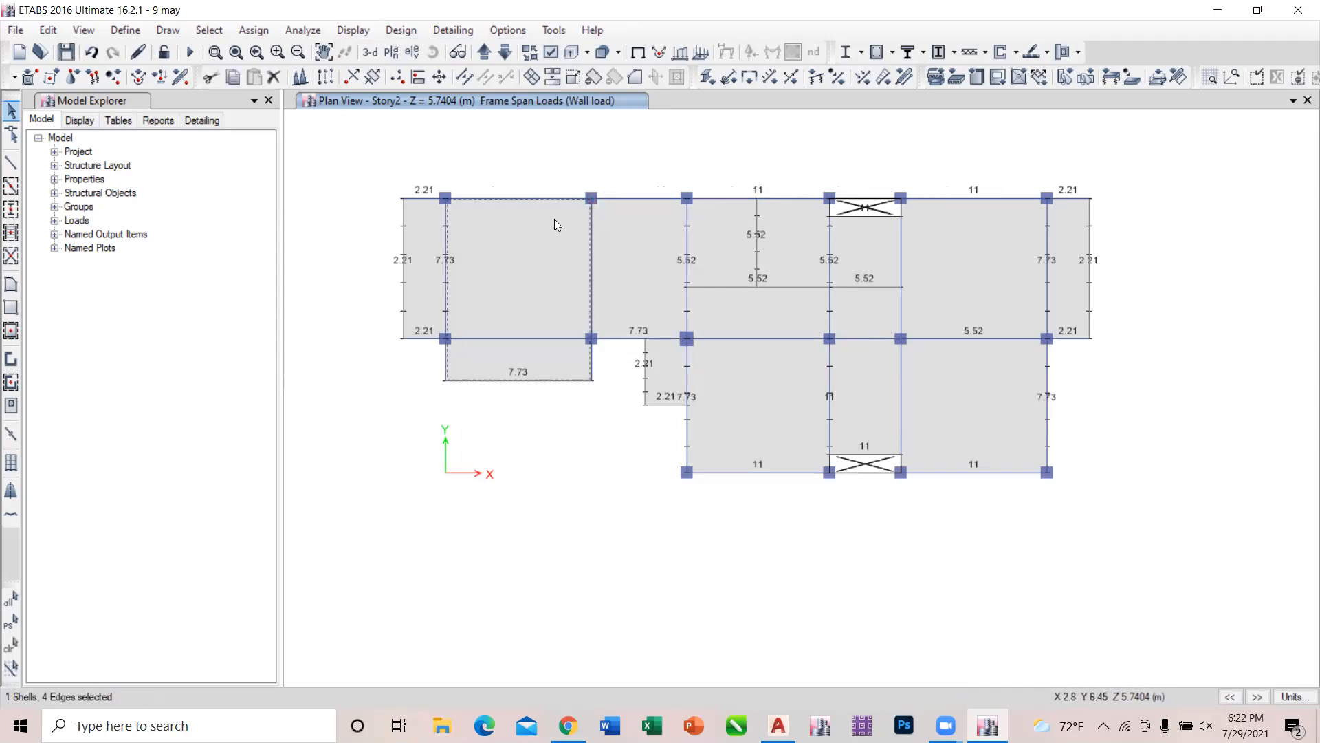
click(540, 220)
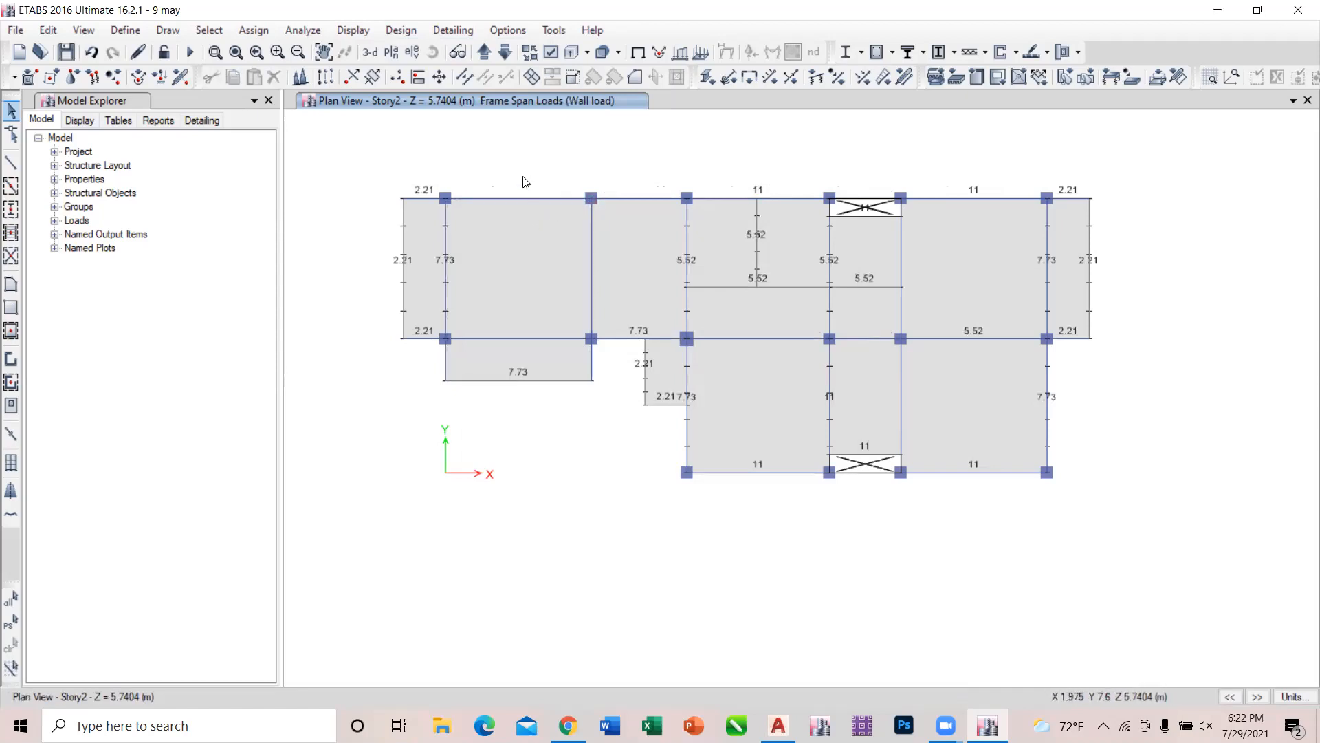
click(522, 197)
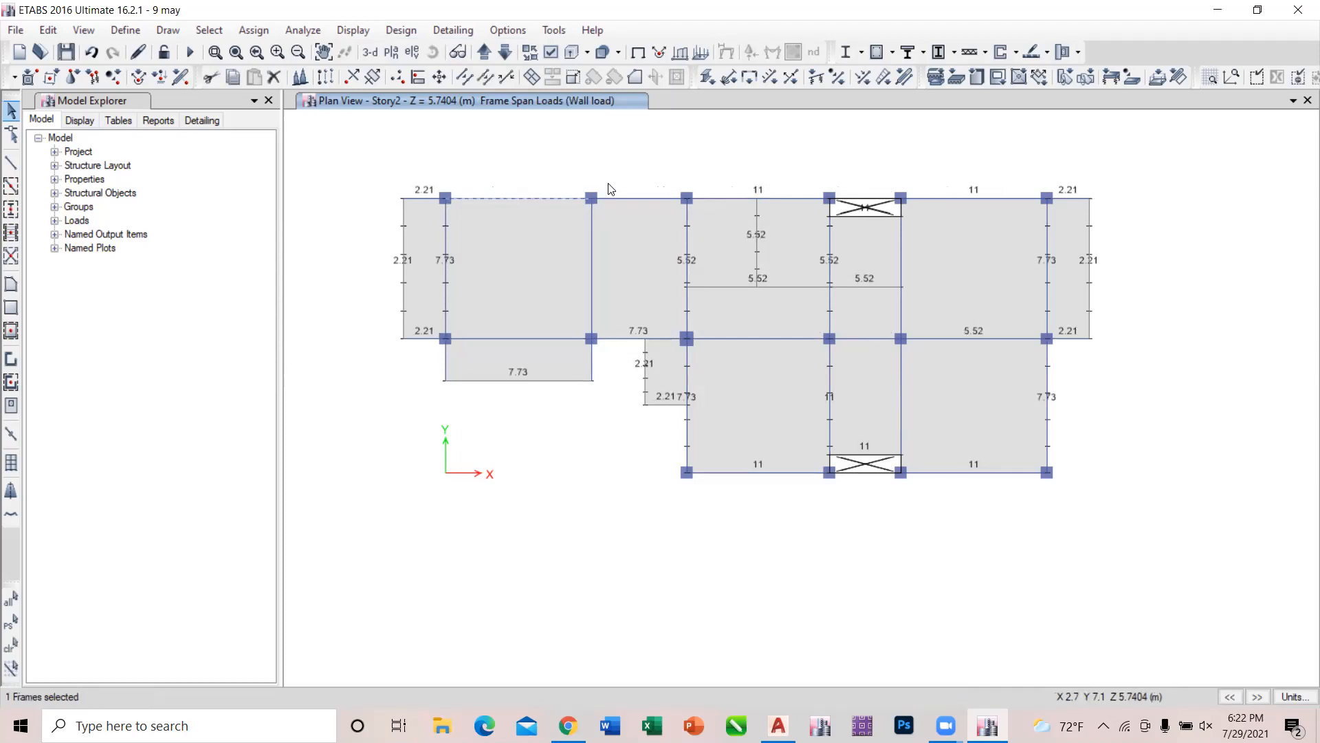
click(648, 201)
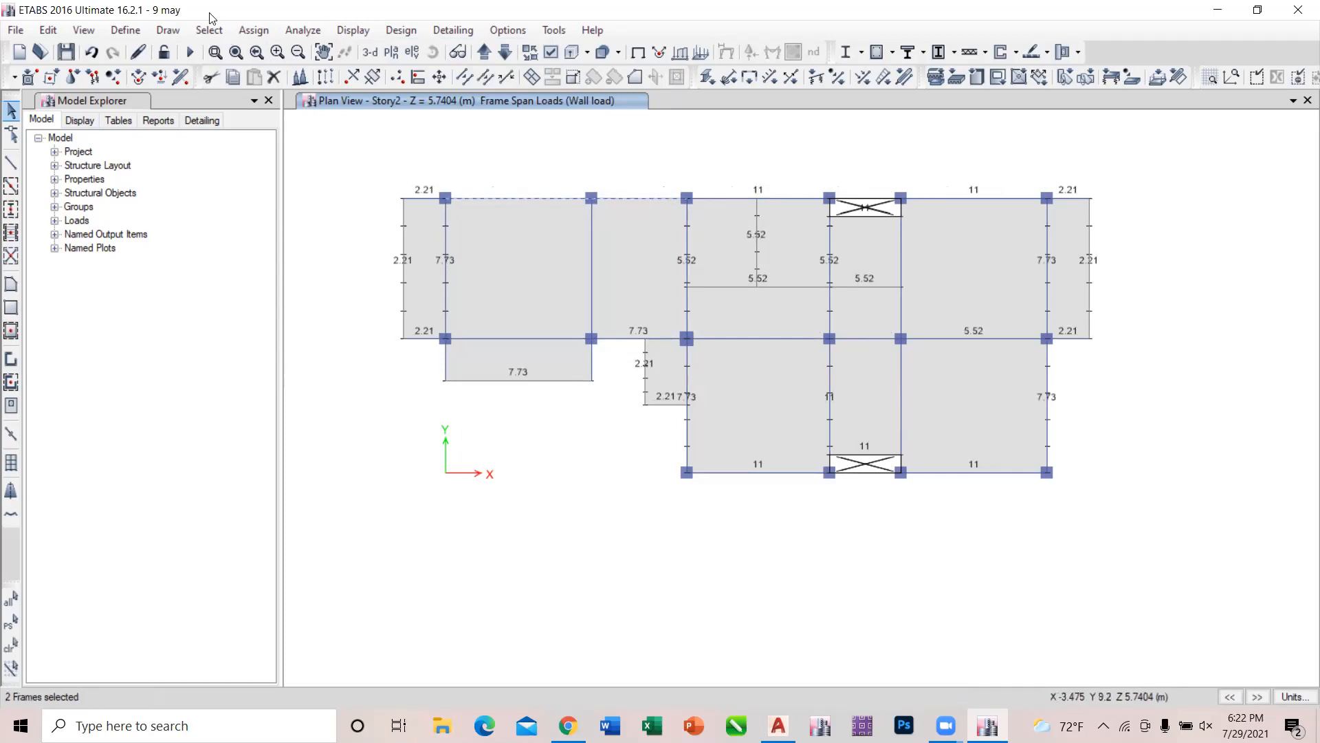
click(247, 28)
mouse_move(318, 194)
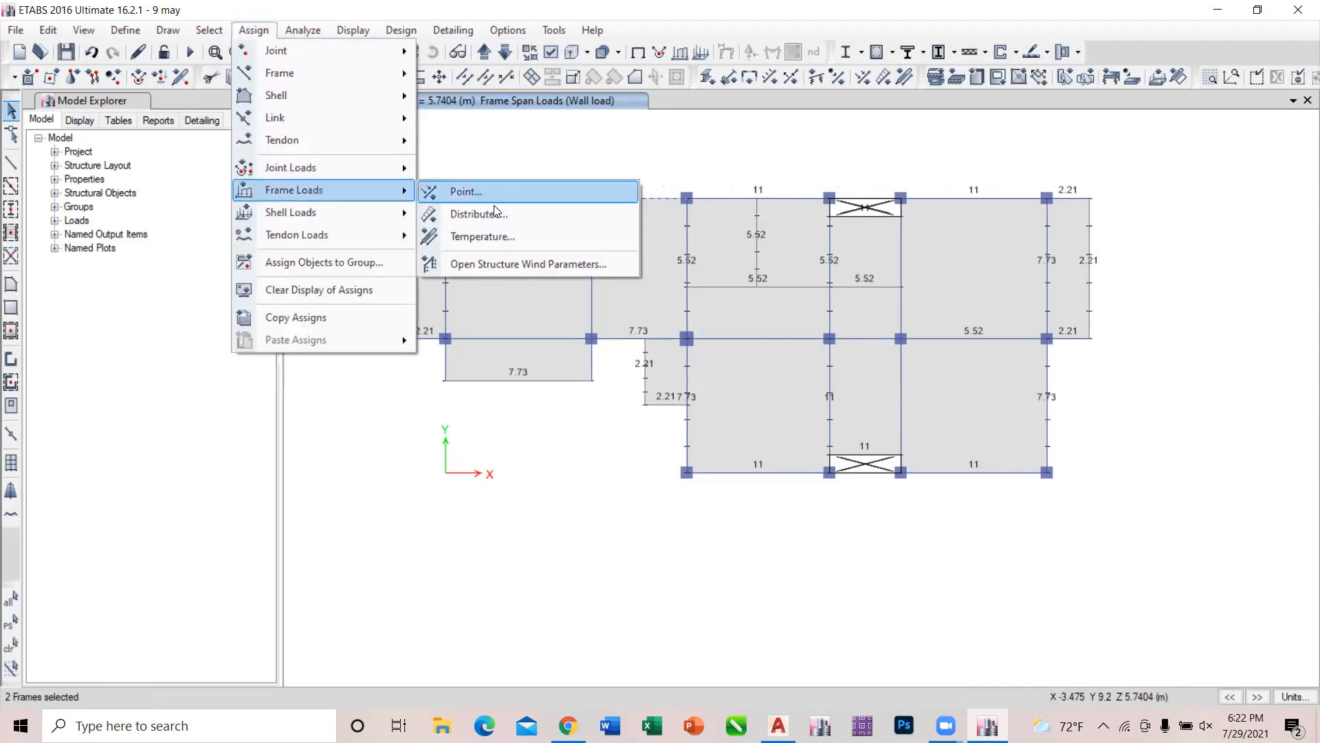
click(495, 222)
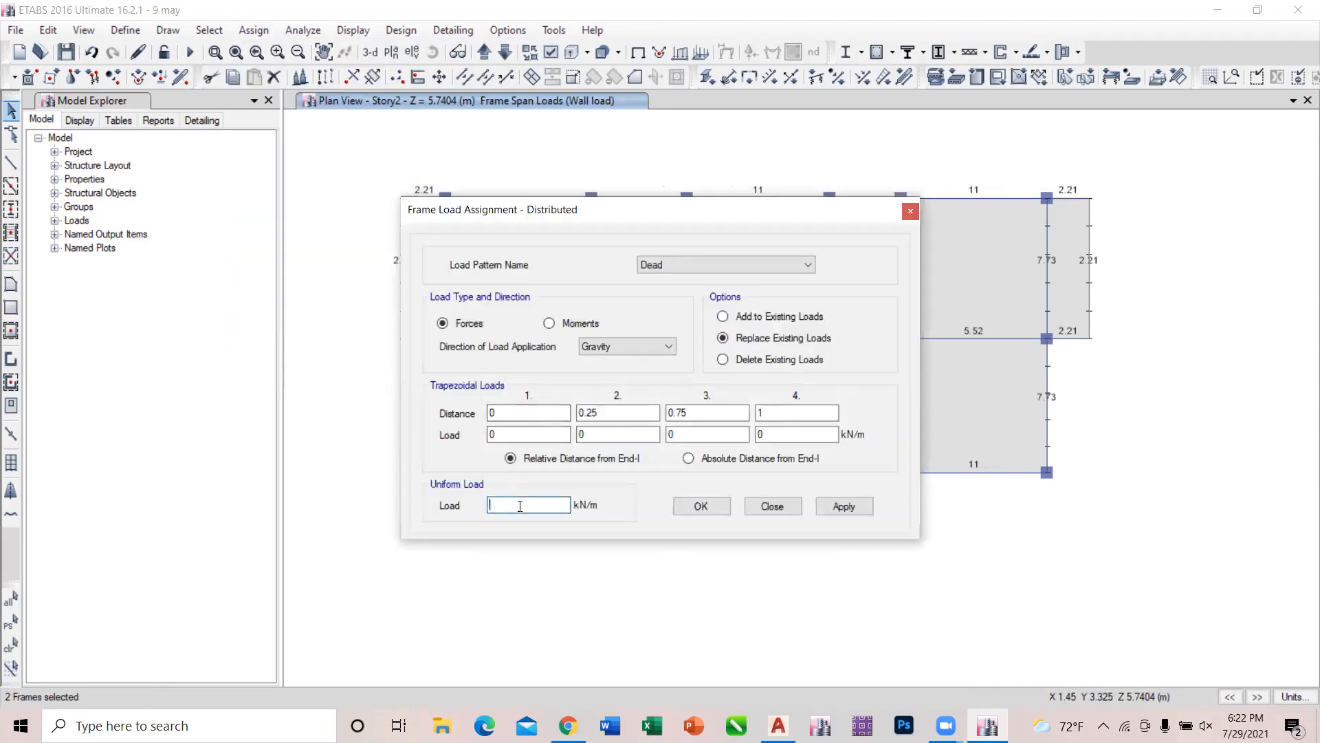
click(693, 264)
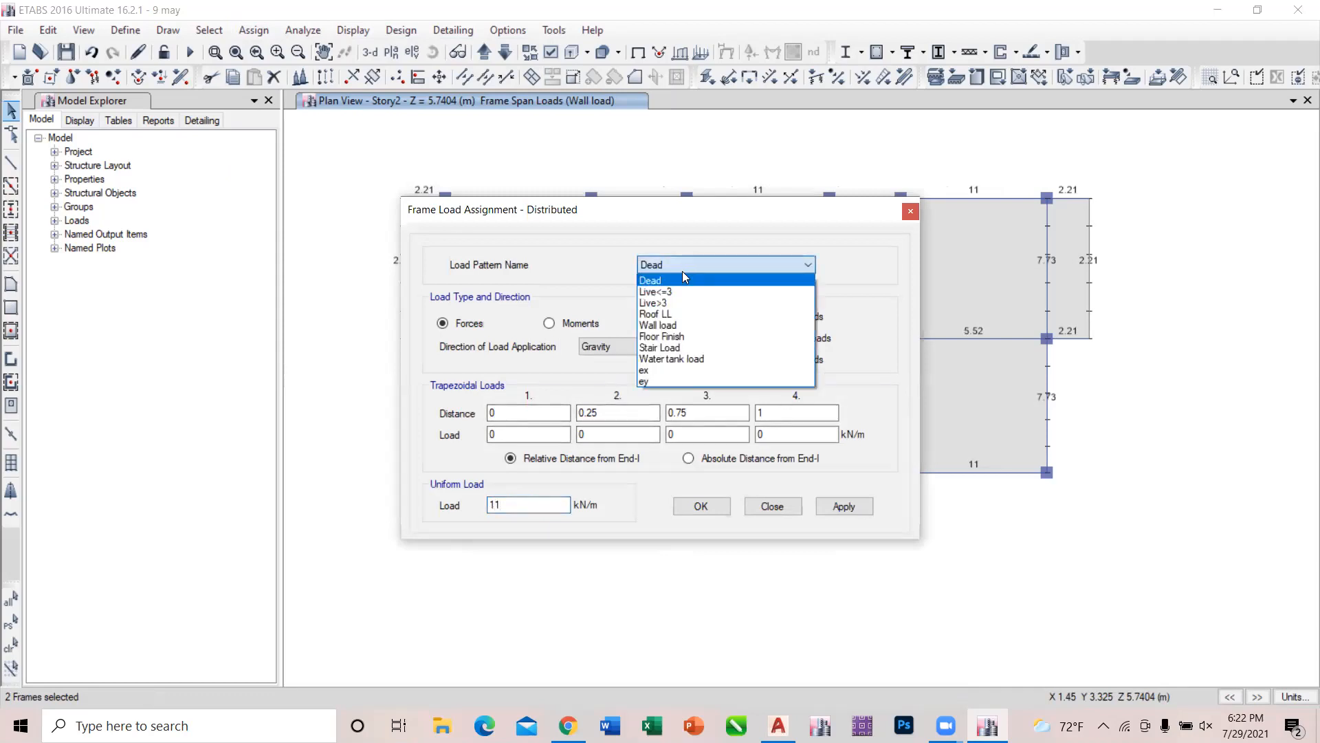
click(667, 325)
click(836, 504)
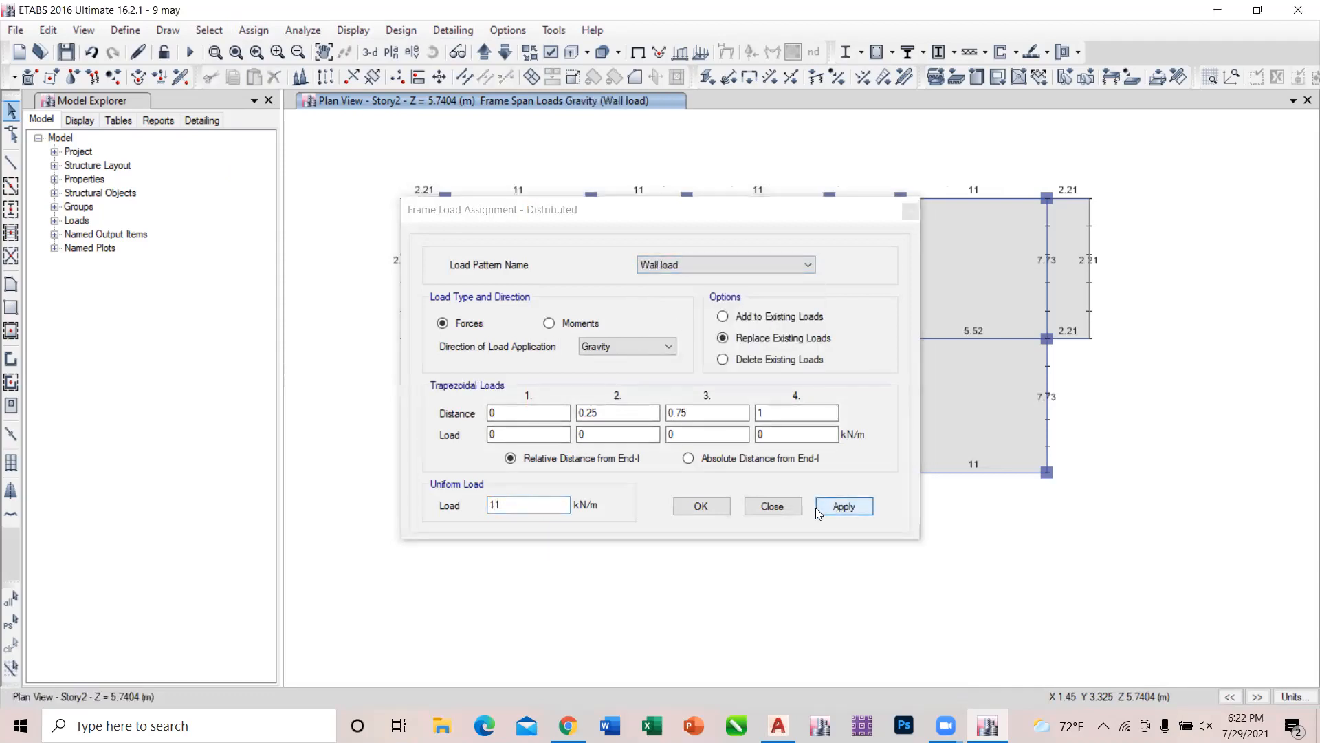
click(772, 506)
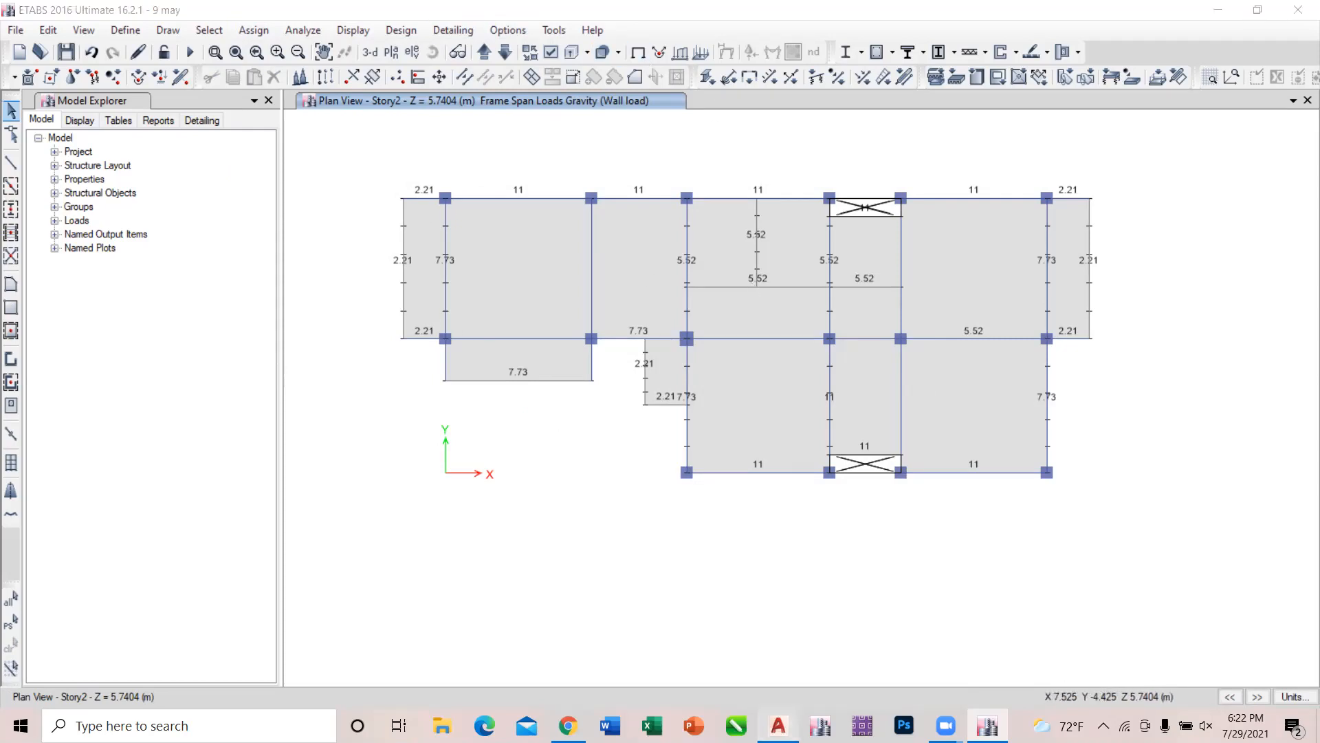
Switch to AutoCAD and examine the wall layouts of the second floor plan and the top floor plan.
click(778, 725)
scroll(435, 455, down, 3)
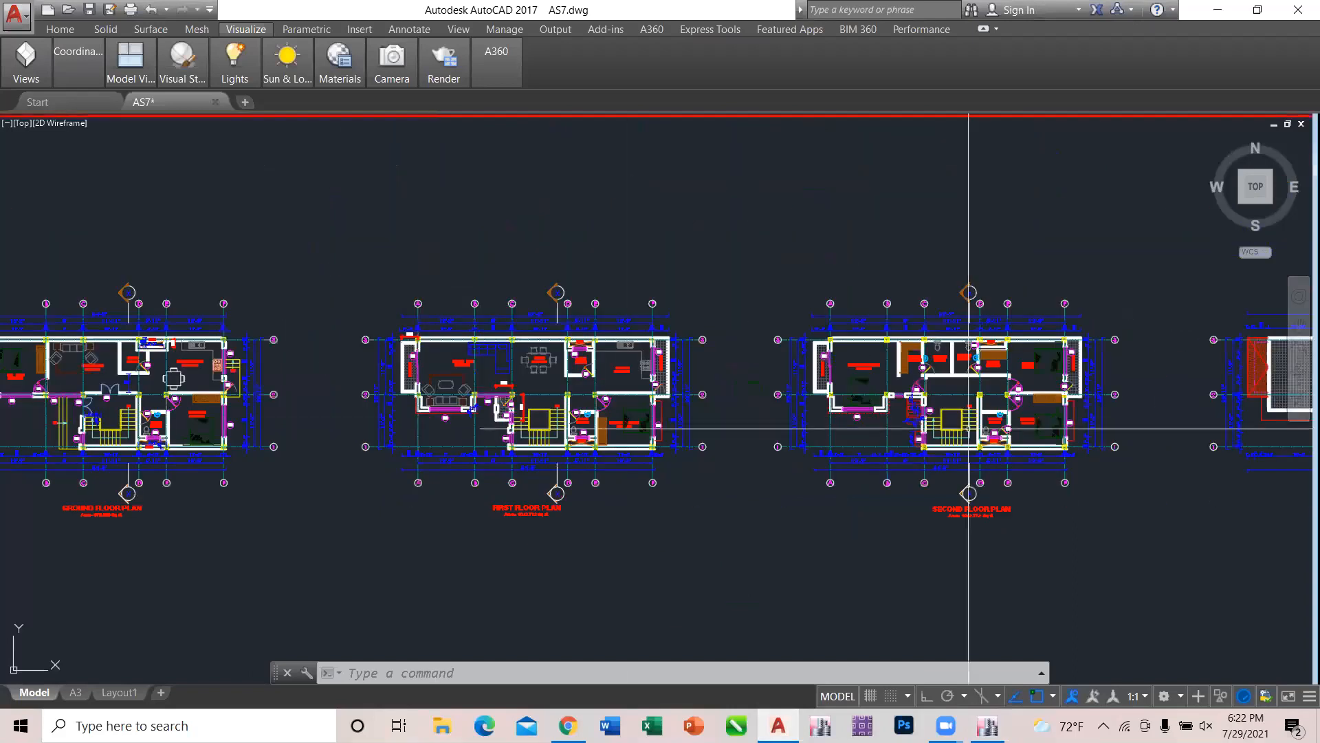
scroll(1100, 454, up, 10)
scroll(541, 399, down, 8)
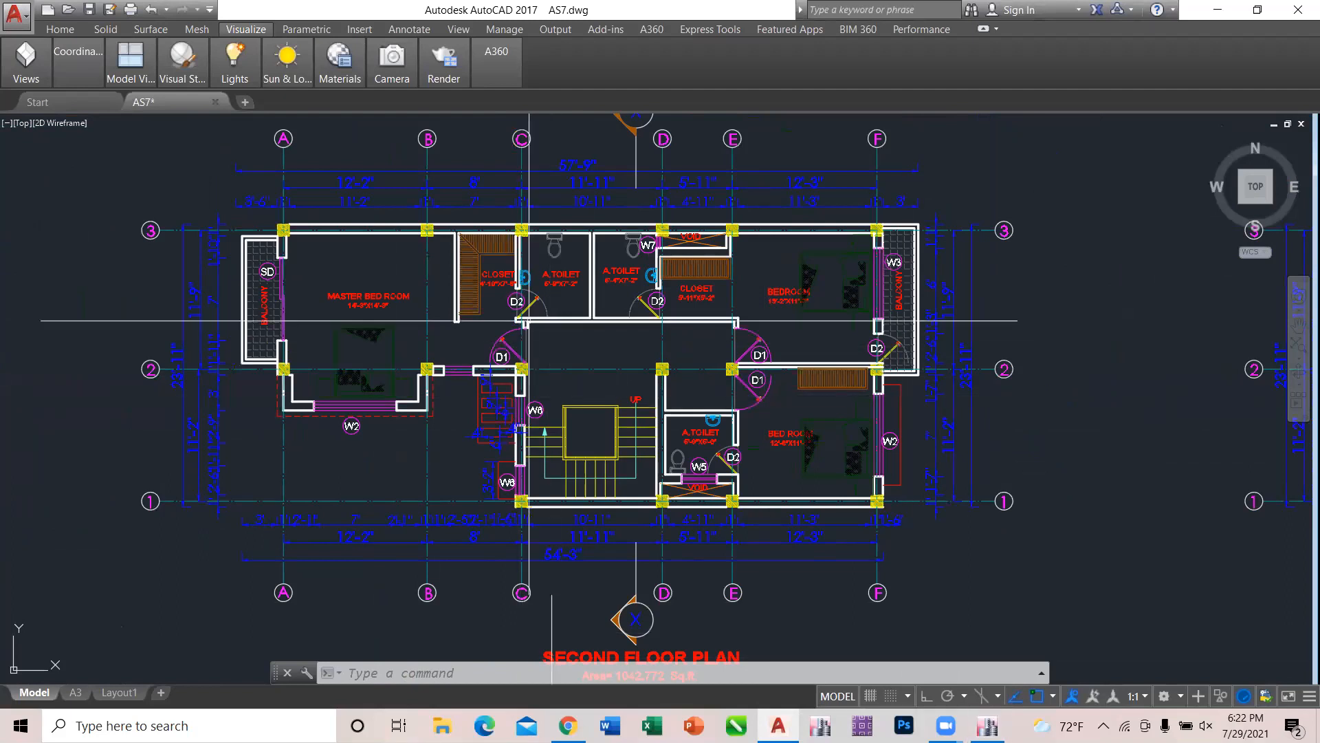
scroll(662, 318, down, 4)
scroll(662, 318, up, 5)
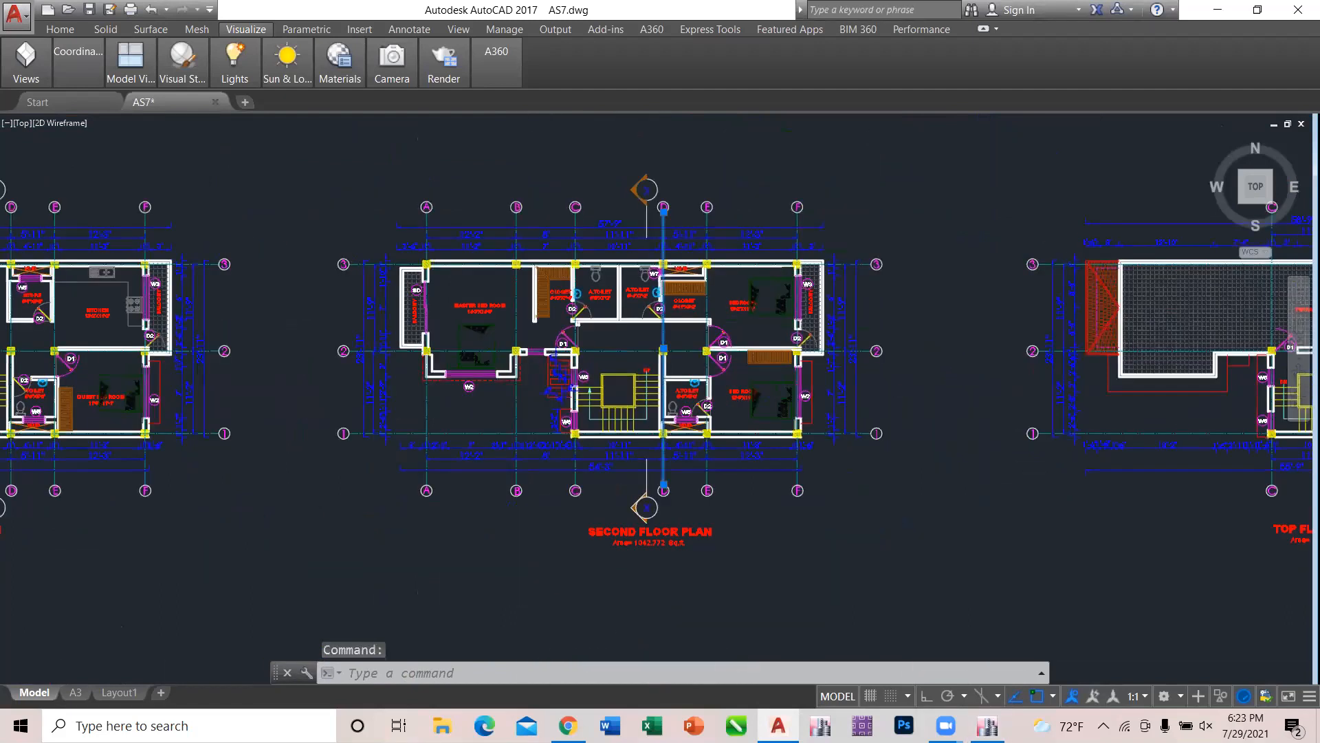
scroll(438, 340, down, 4)
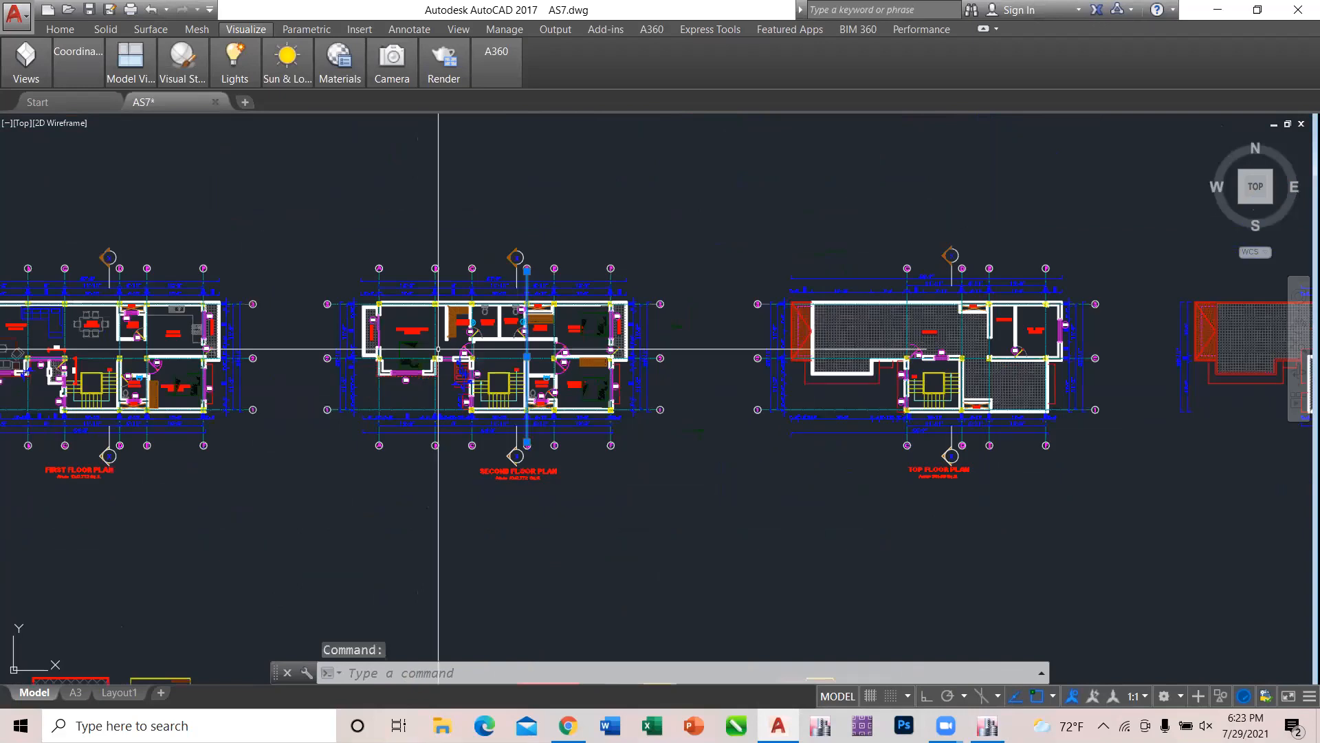
scroll(998, 318, up, 4)
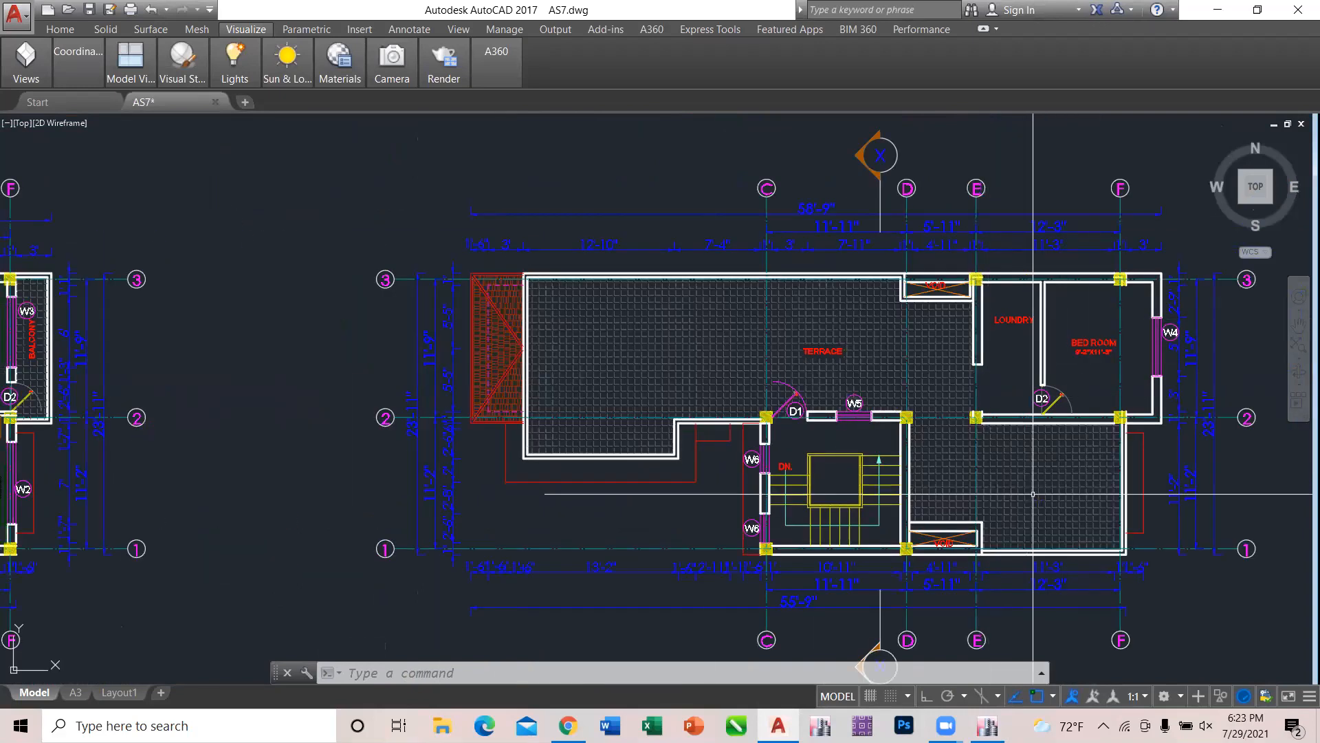
Examine the wall layout of the top floor plan, and switch to ETABS to display the Story3 plan.
scroll(1032, 492, up, 2)
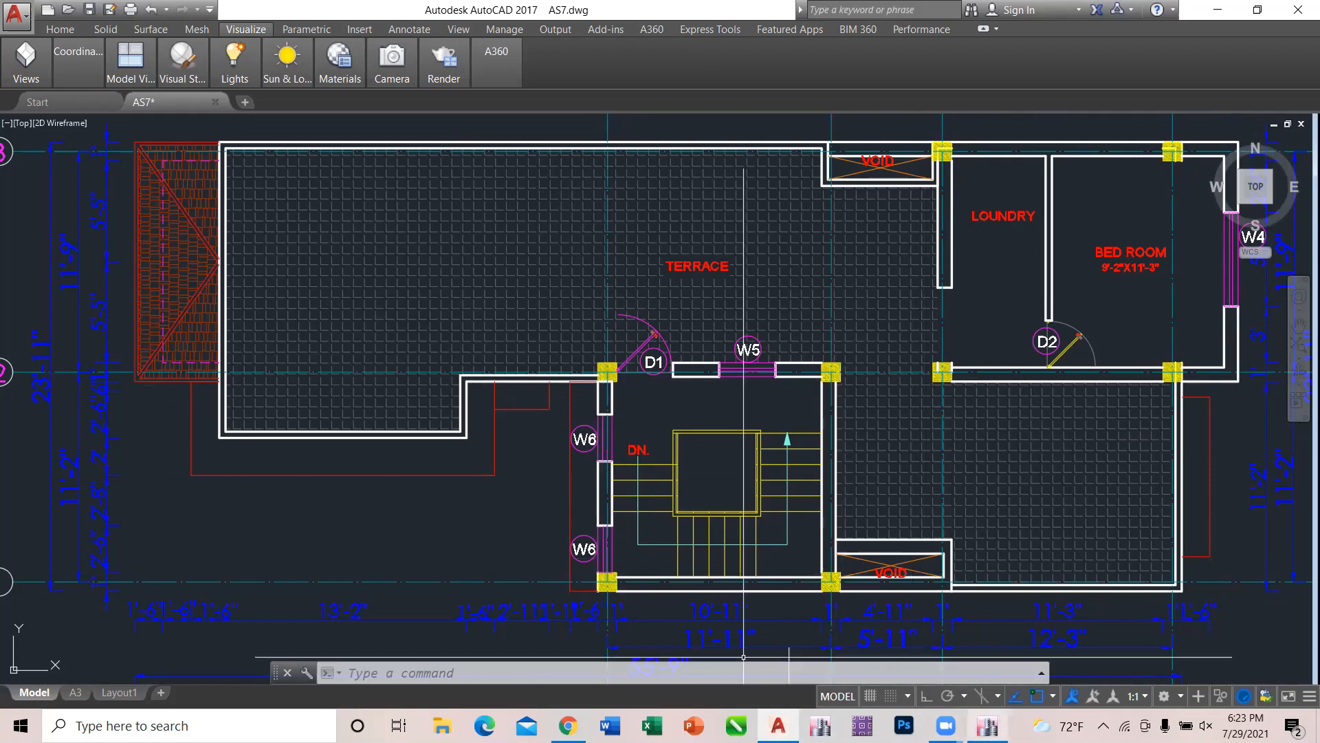
click(988, 725)
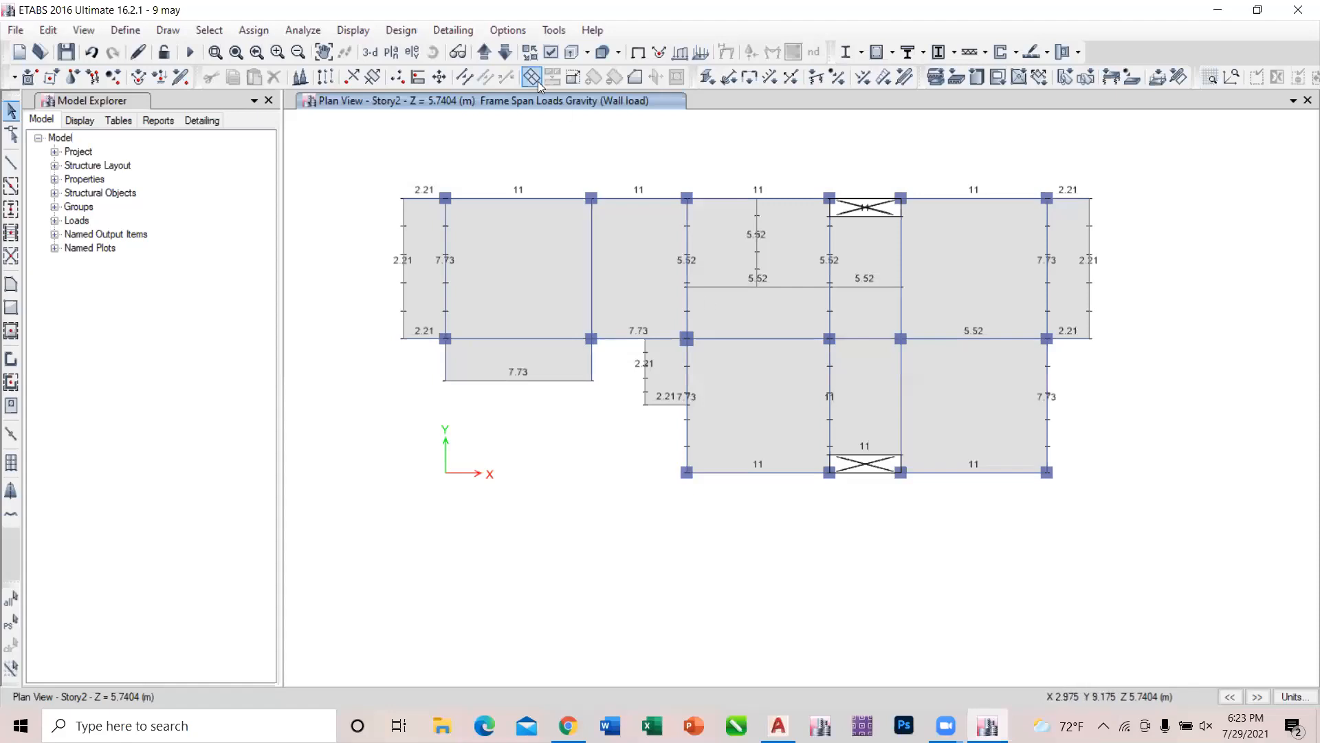
click(491, 61)
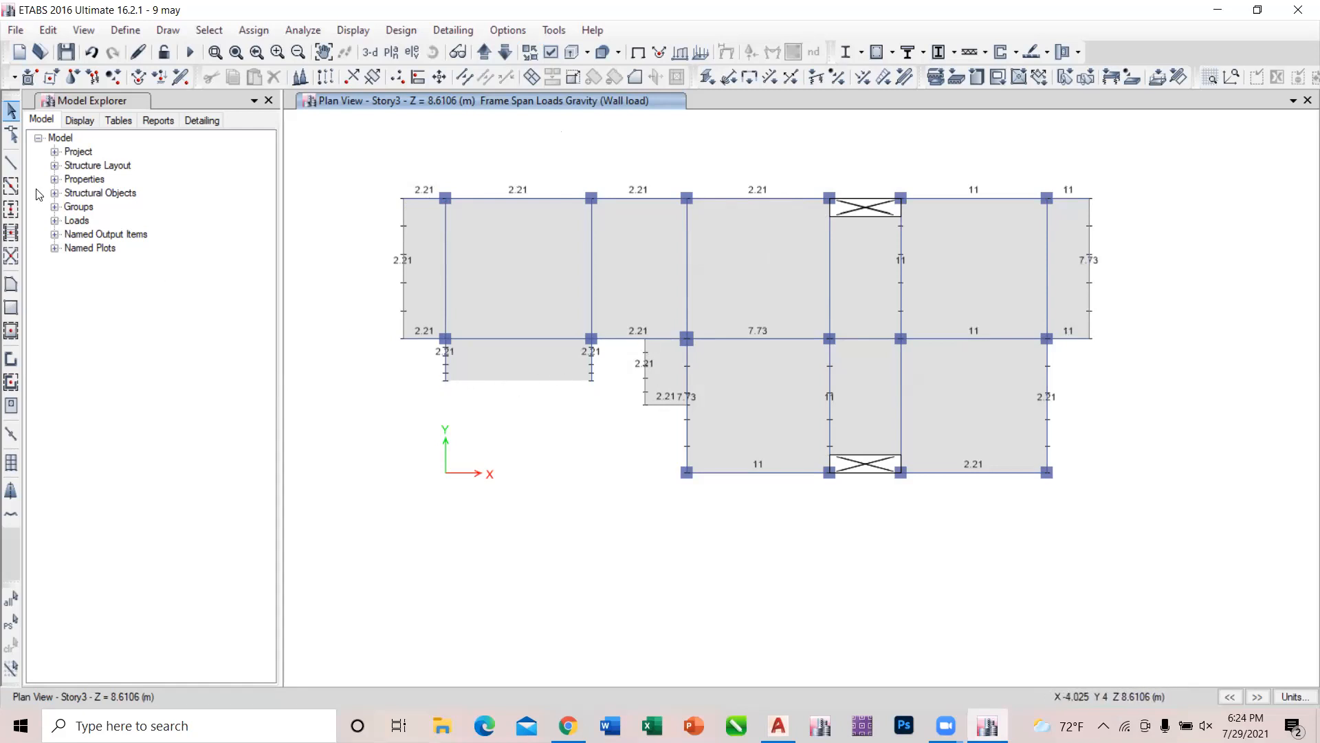
Draw a straight frame line with property None, 3.7084 m long, along the outer edge of the projecting slab between grids A and B on Story3.
click(11, 163)
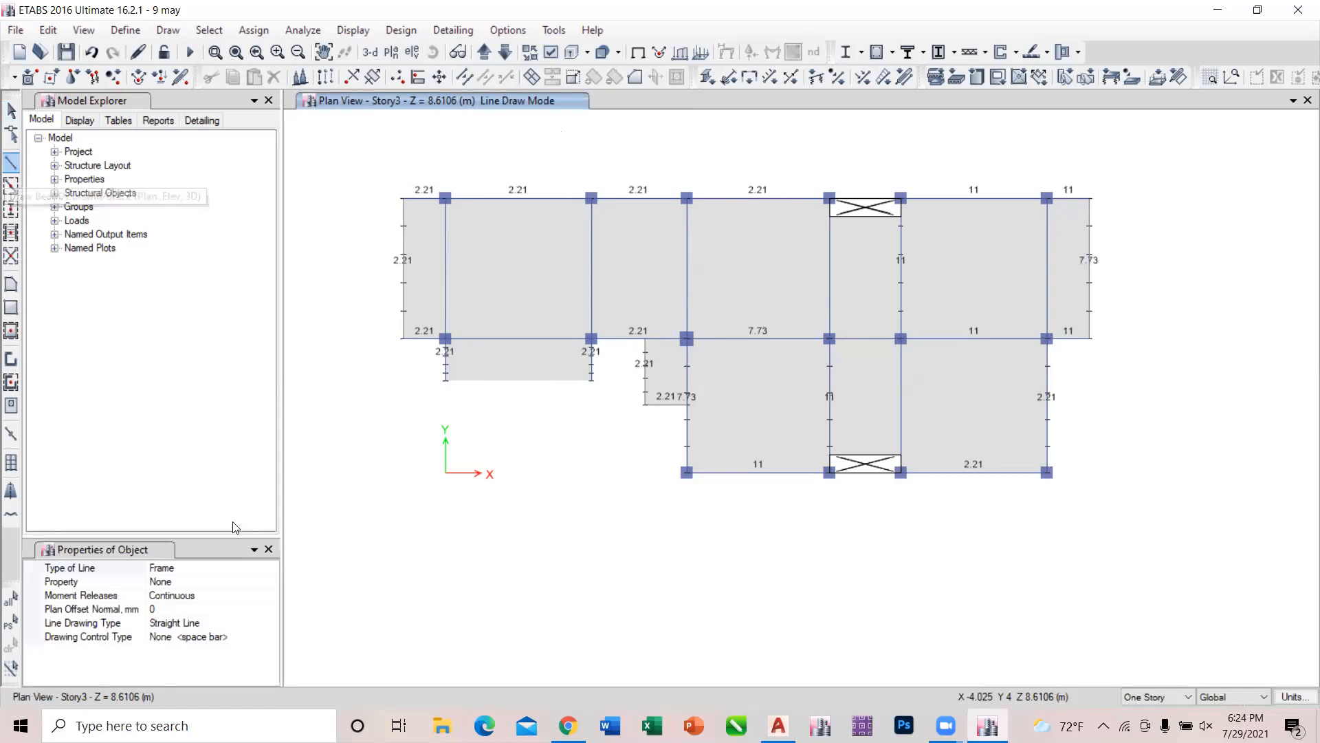
click(446, 381)
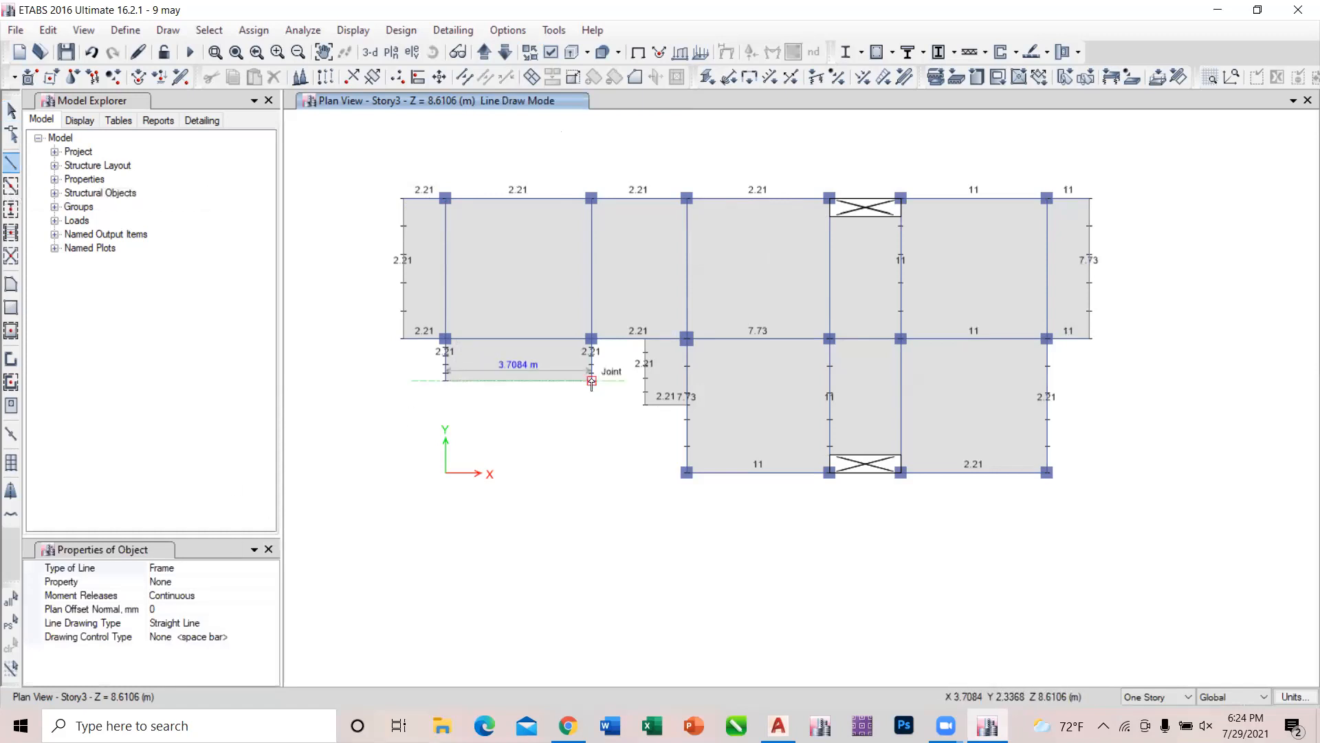
click(591, 381)
key(Escape)
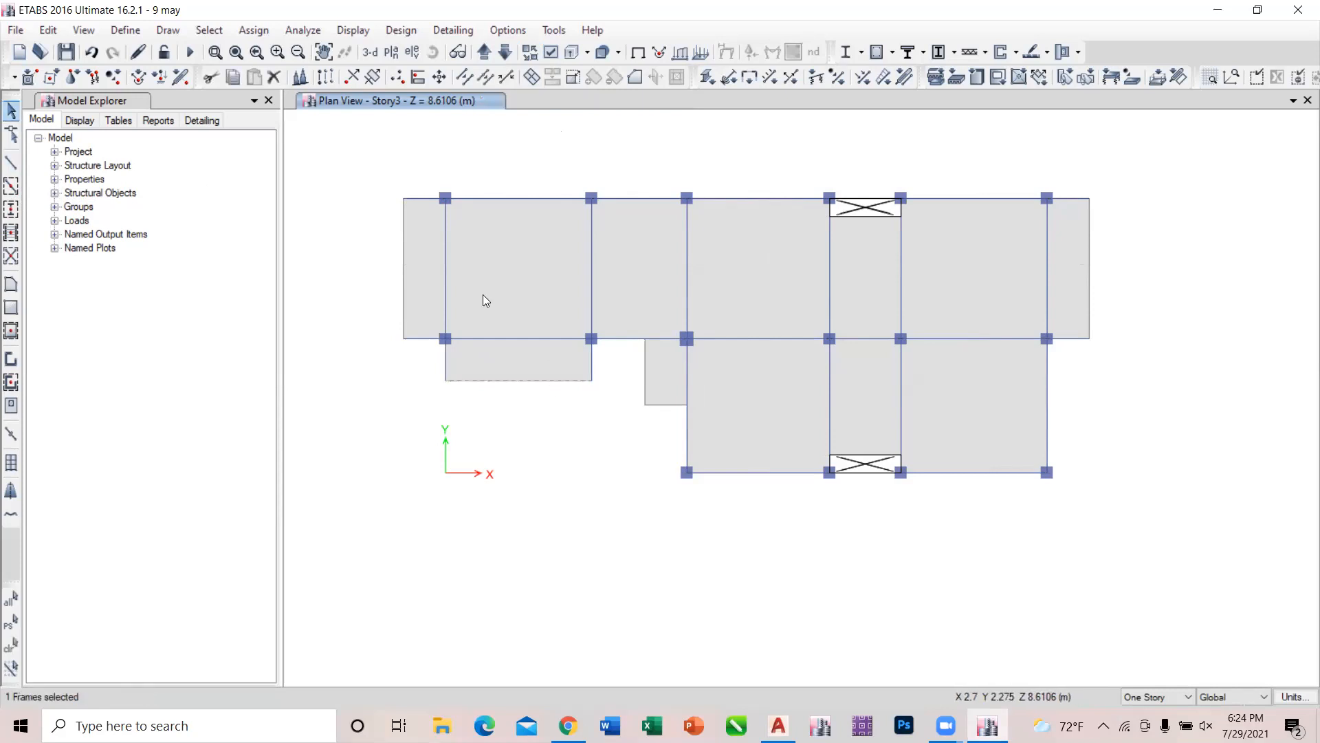
Assign a uniform gravity Wall load of 2.21 kN/m to the new slab-edge line, replacing existing loads.
click(254, 31)
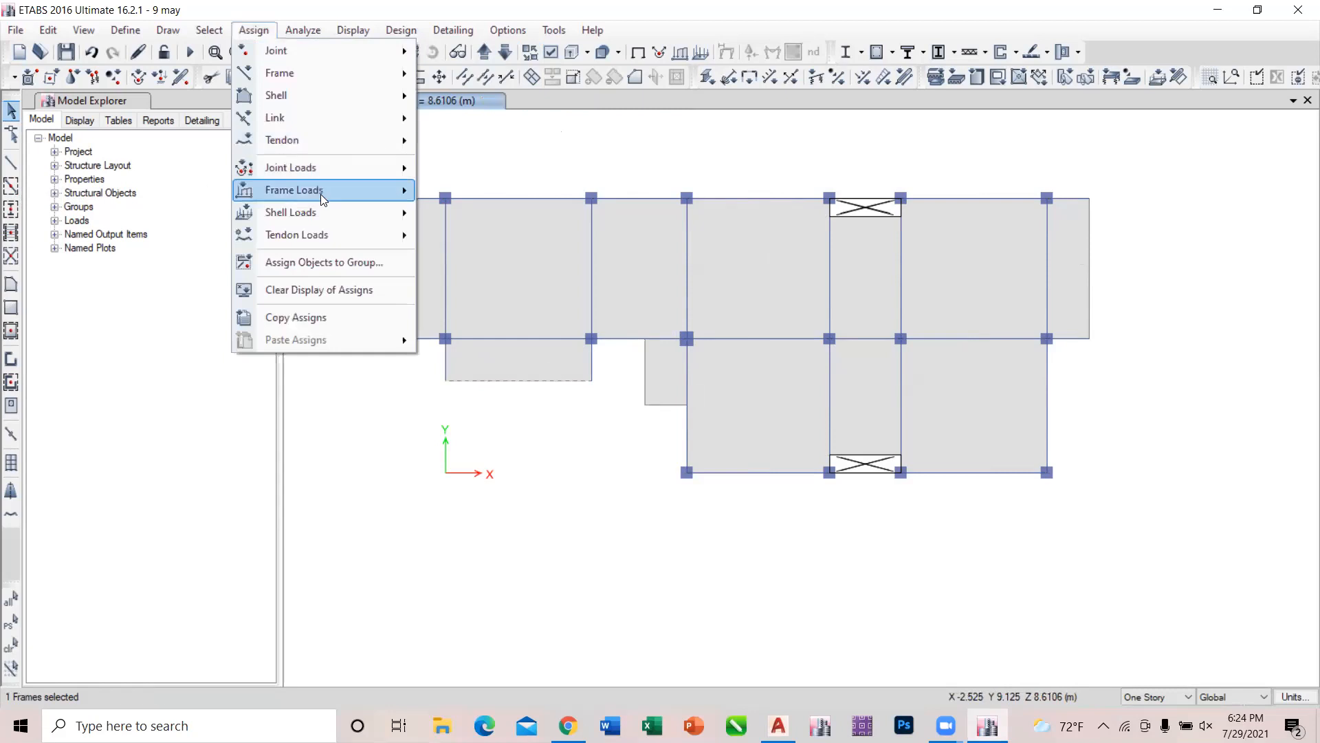
mouse_move(321, 194)
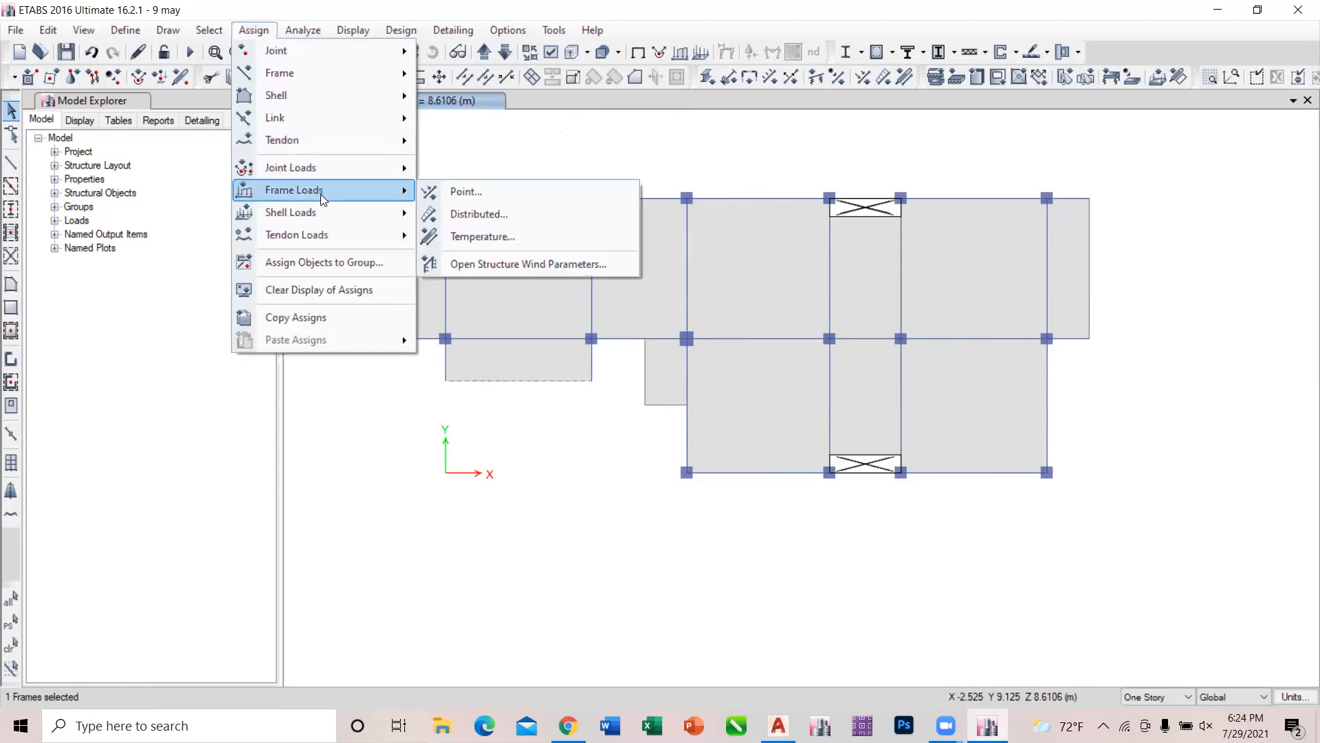
click(479, 214)
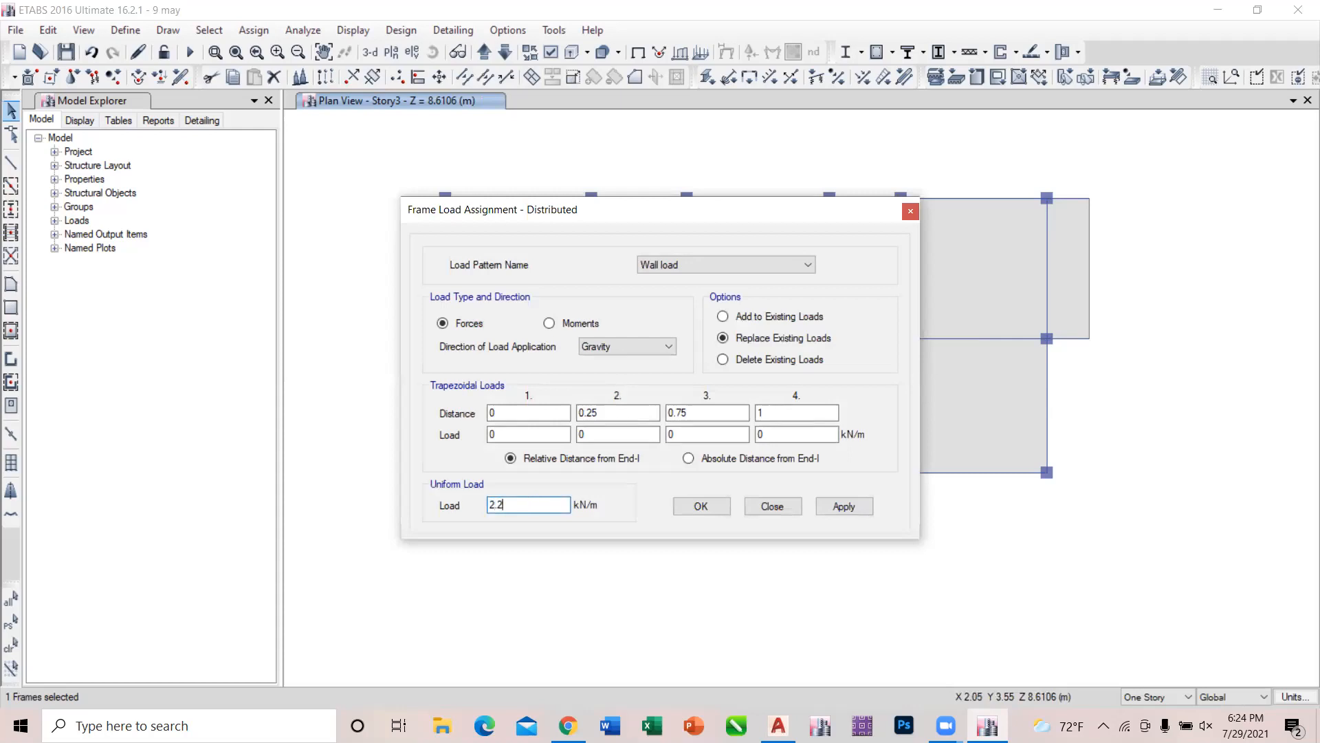
click(844, 506)
click(768, 506)
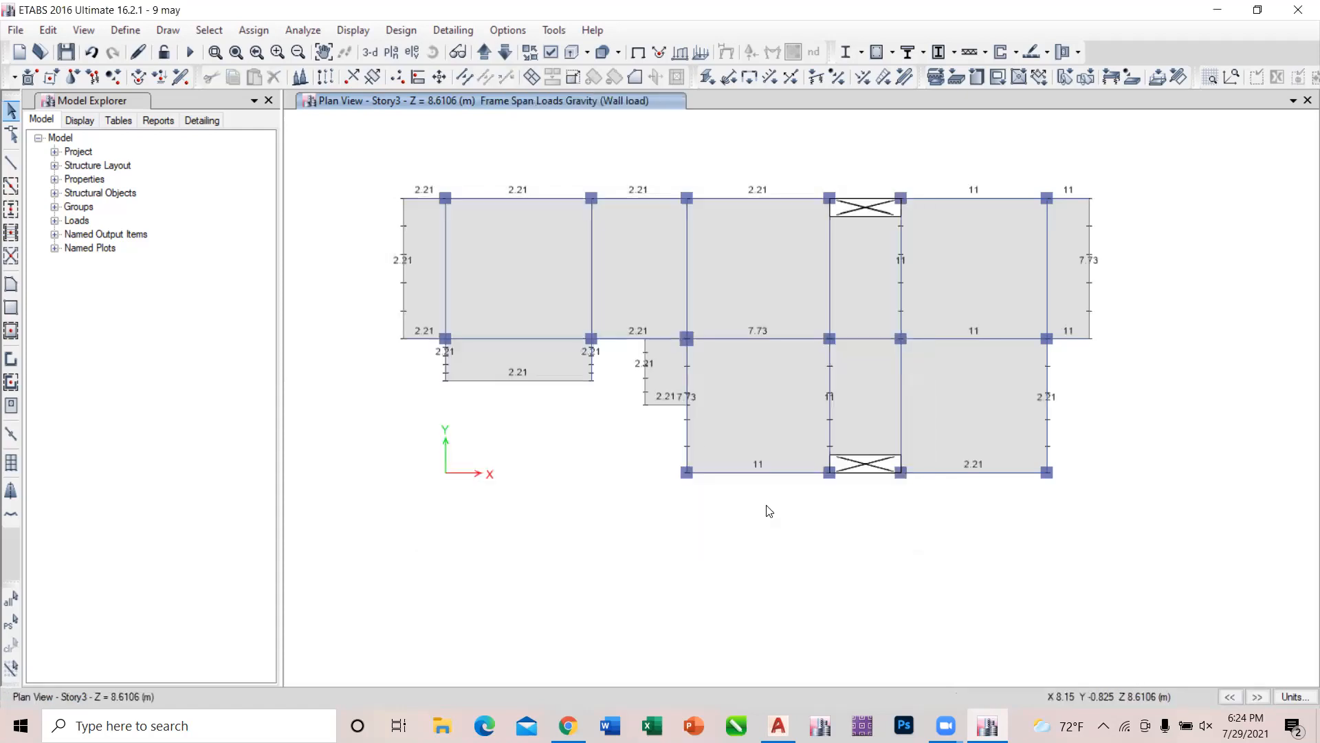
Delete the small projecting slab beside the grid C-2 column on Story3 together with its two edge frames.
click(661, 384)
drag(665, 410, 634, 369)
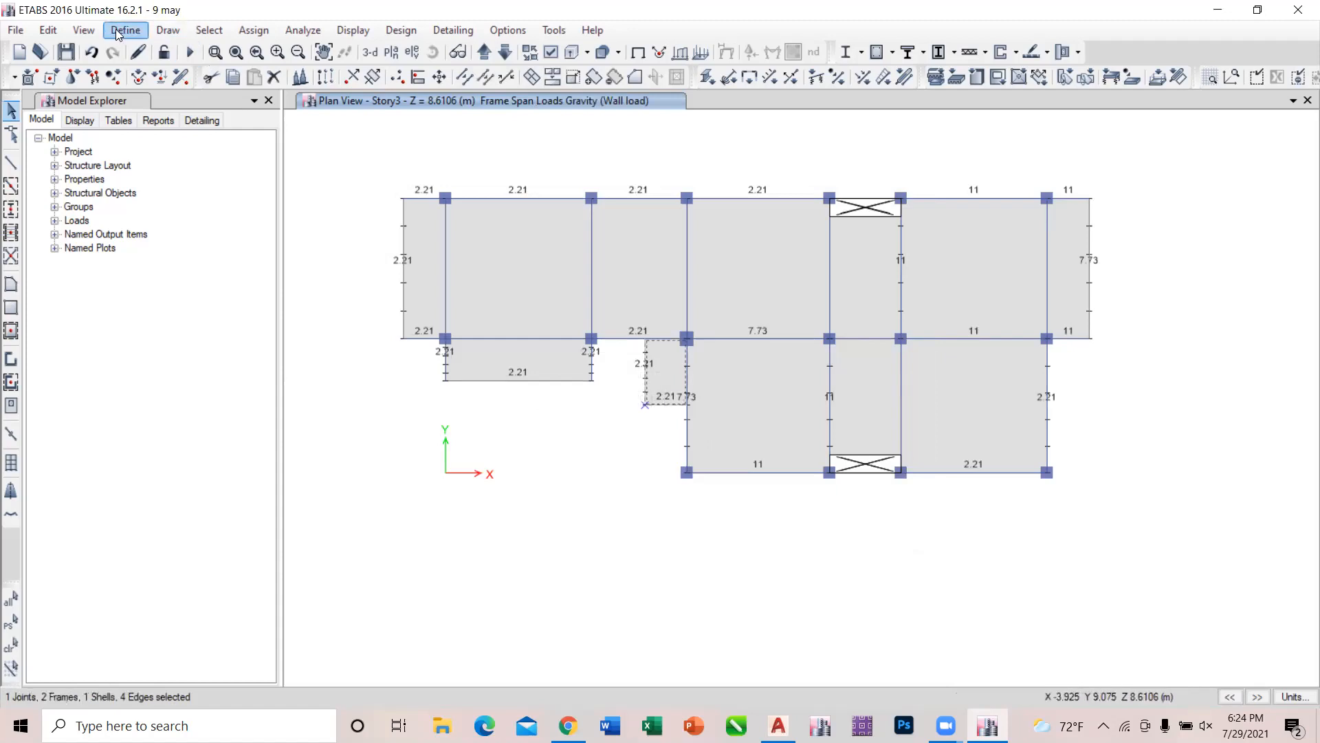
click(47, 30)
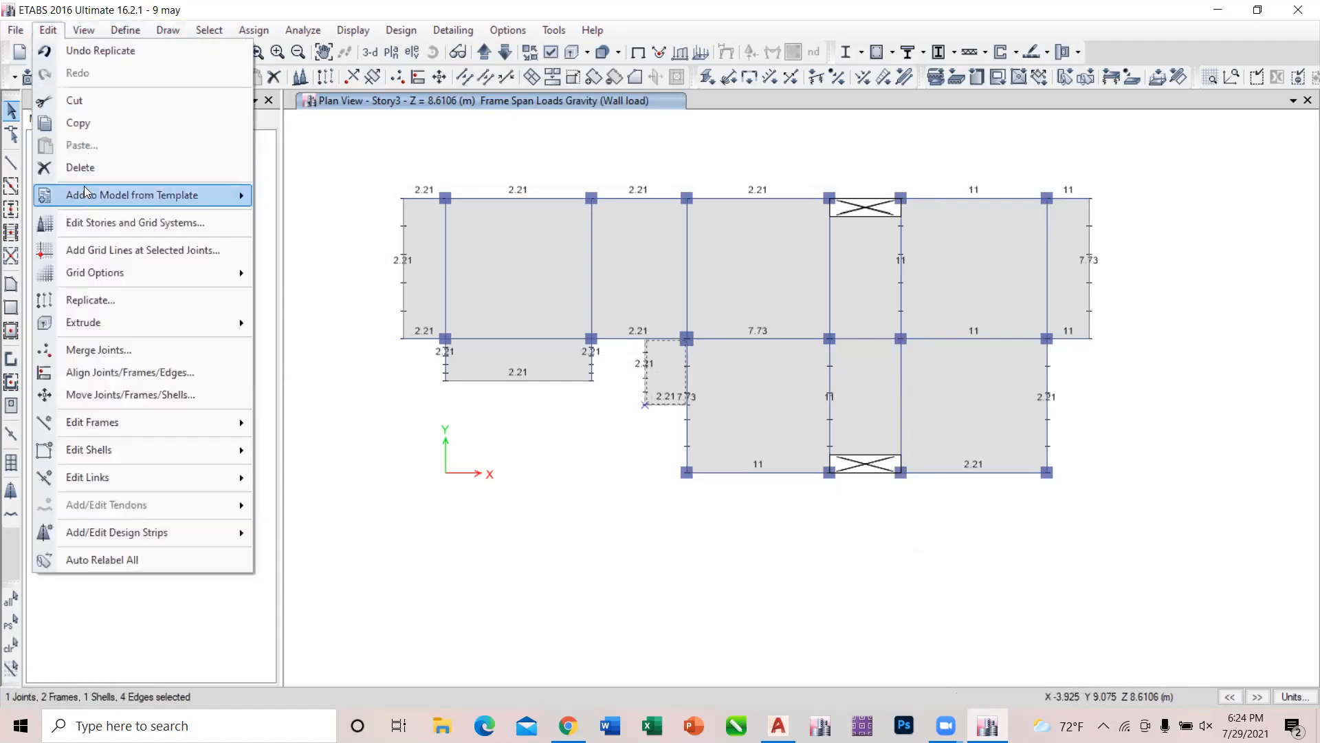
click(79, 167)
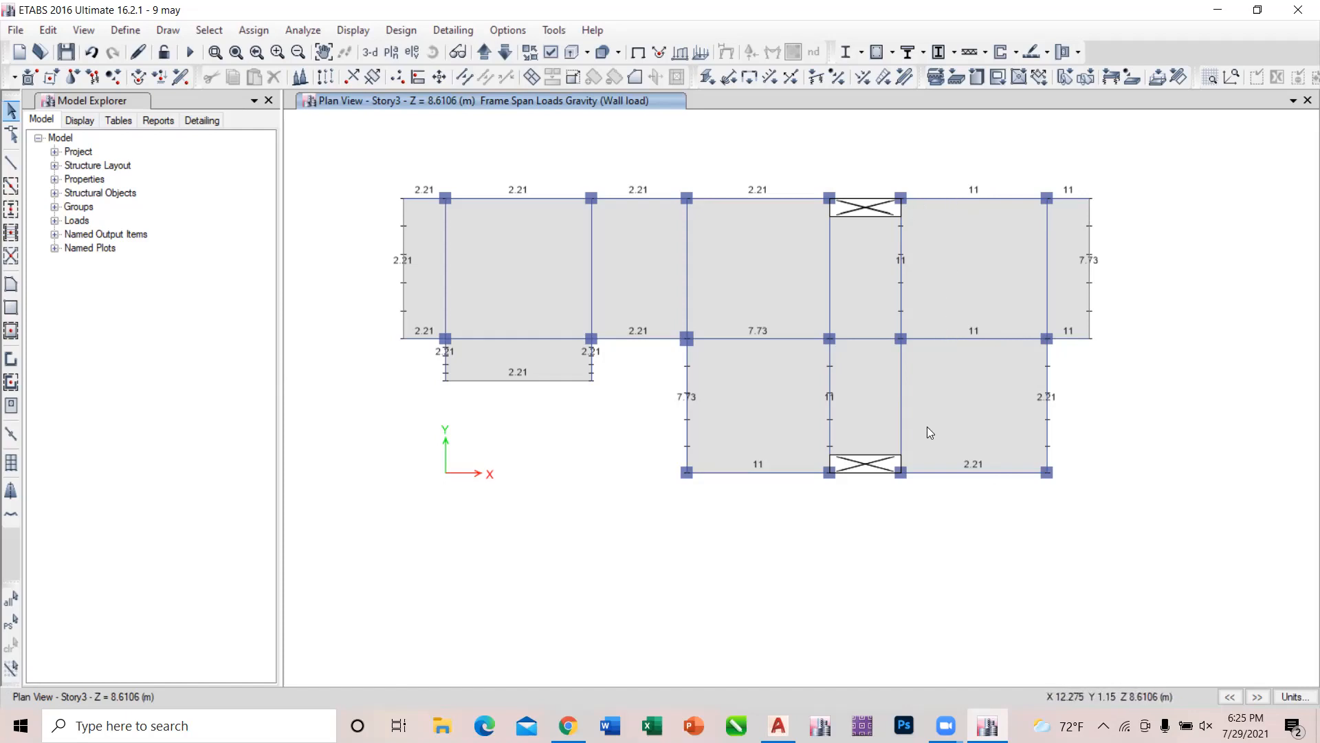
Switch to AutoCAD and add a horizontal linear dimension from the grid E-3 column to the laundry–bedroom partition on the top floor plan.
mouse_move(778, 725)
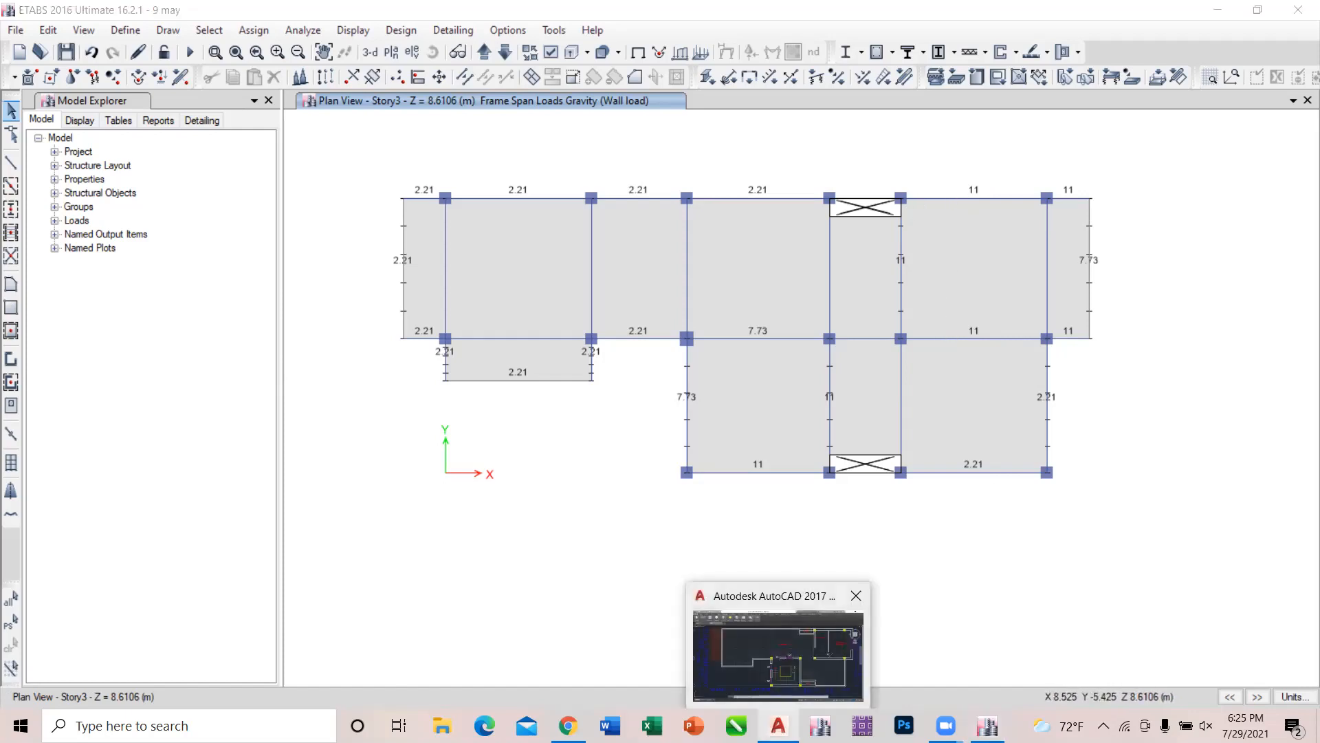
click(779, 658)
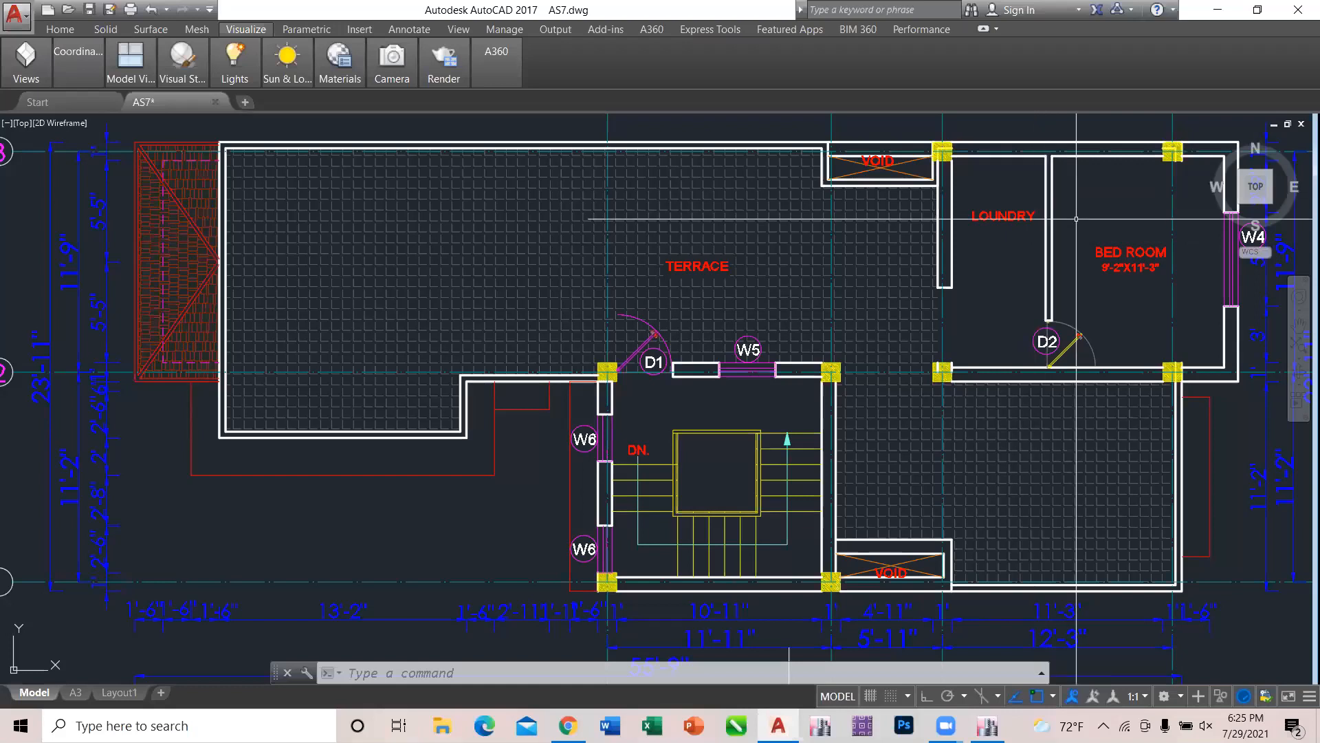
scroll(988, 213, down, 4)
text(d)
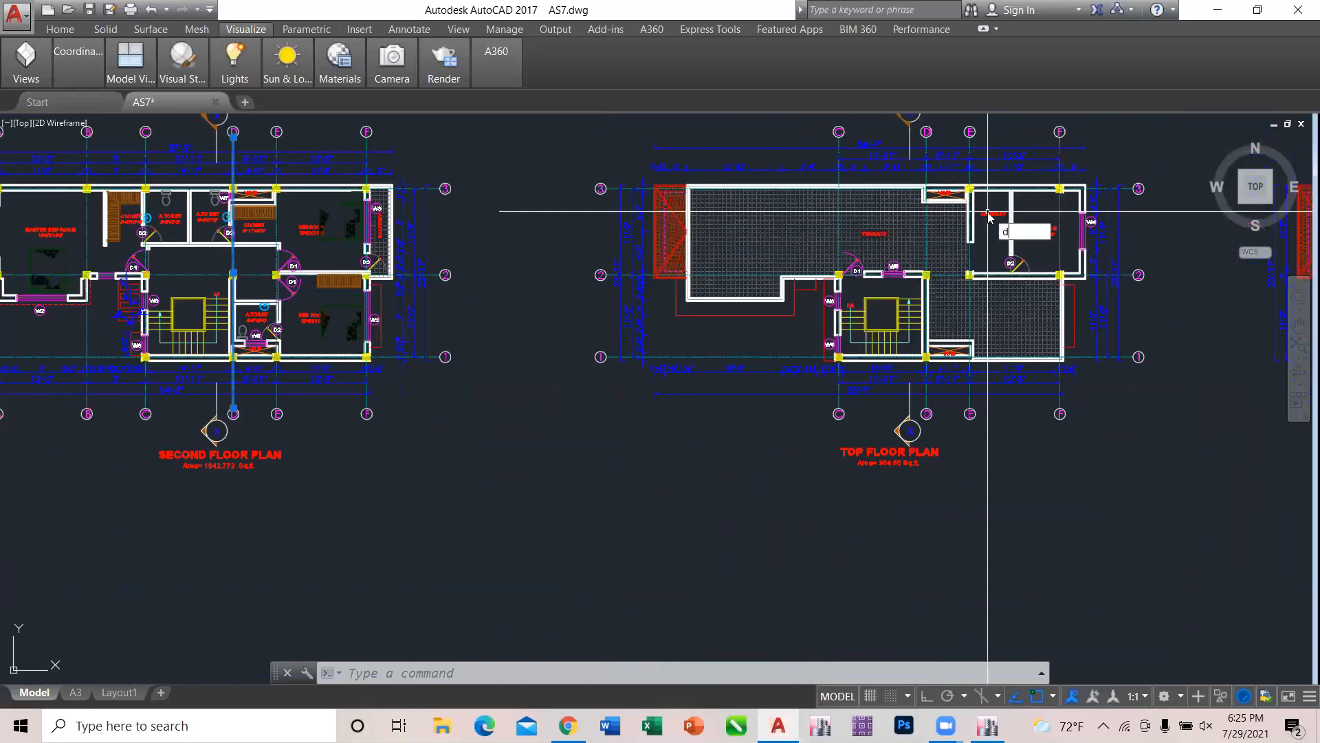
text(li)
key(Return)
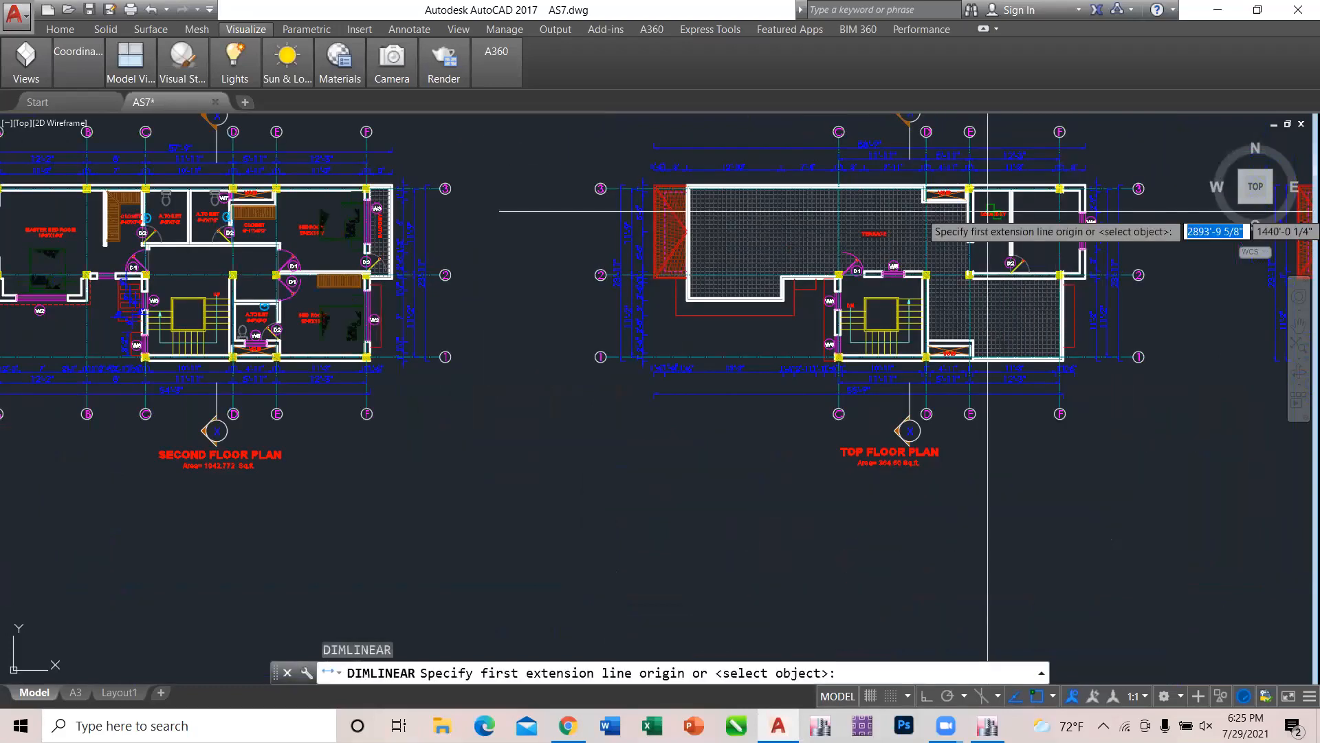
scroll(987, 212, up, 2)
scroll(987, 207, up, 1)
scroll(936, 153, up, 4)
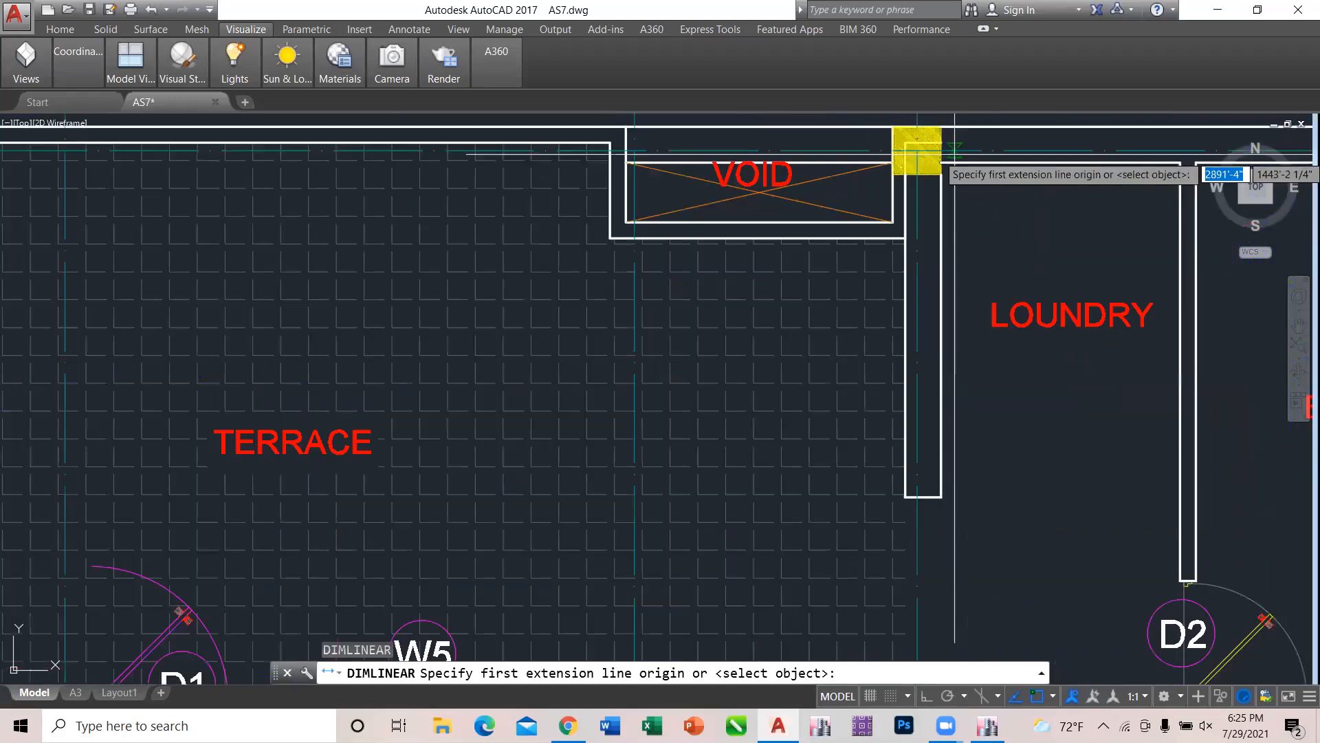
click(918, 151)
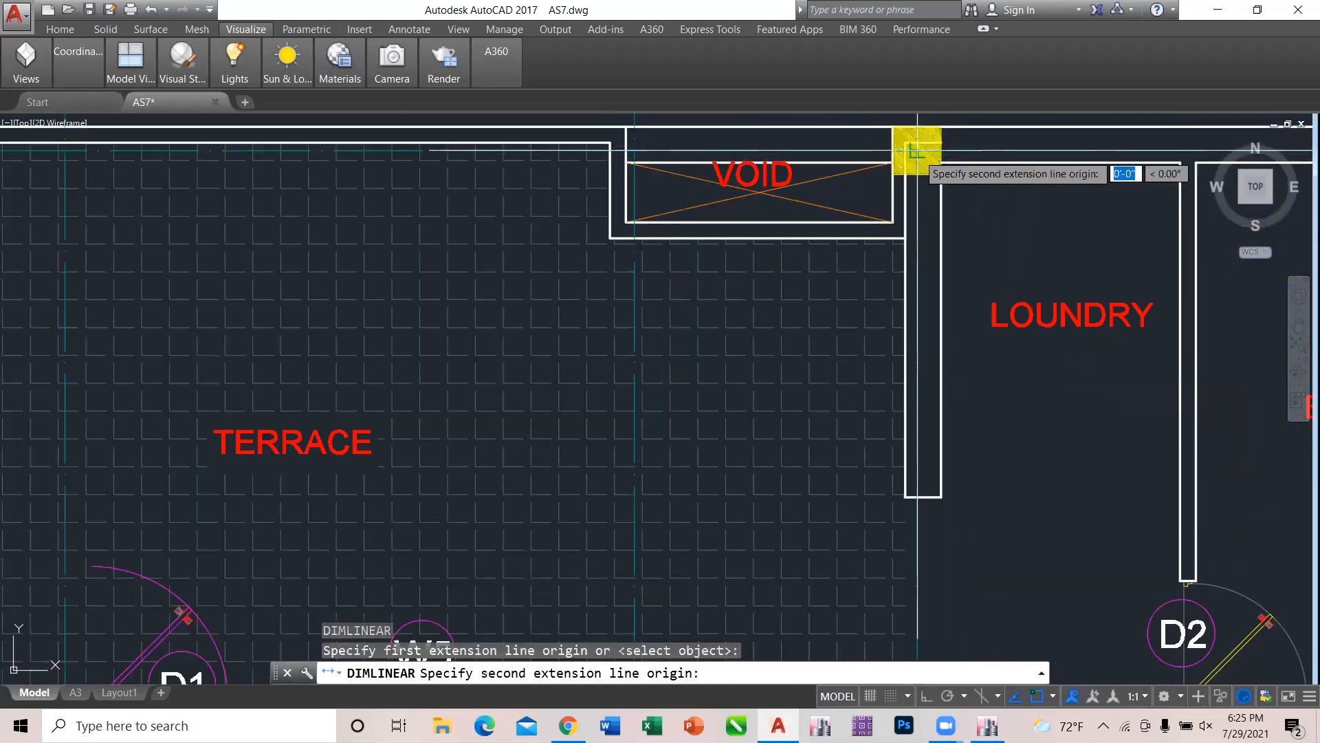
scroll(1176, 165, up, 2)
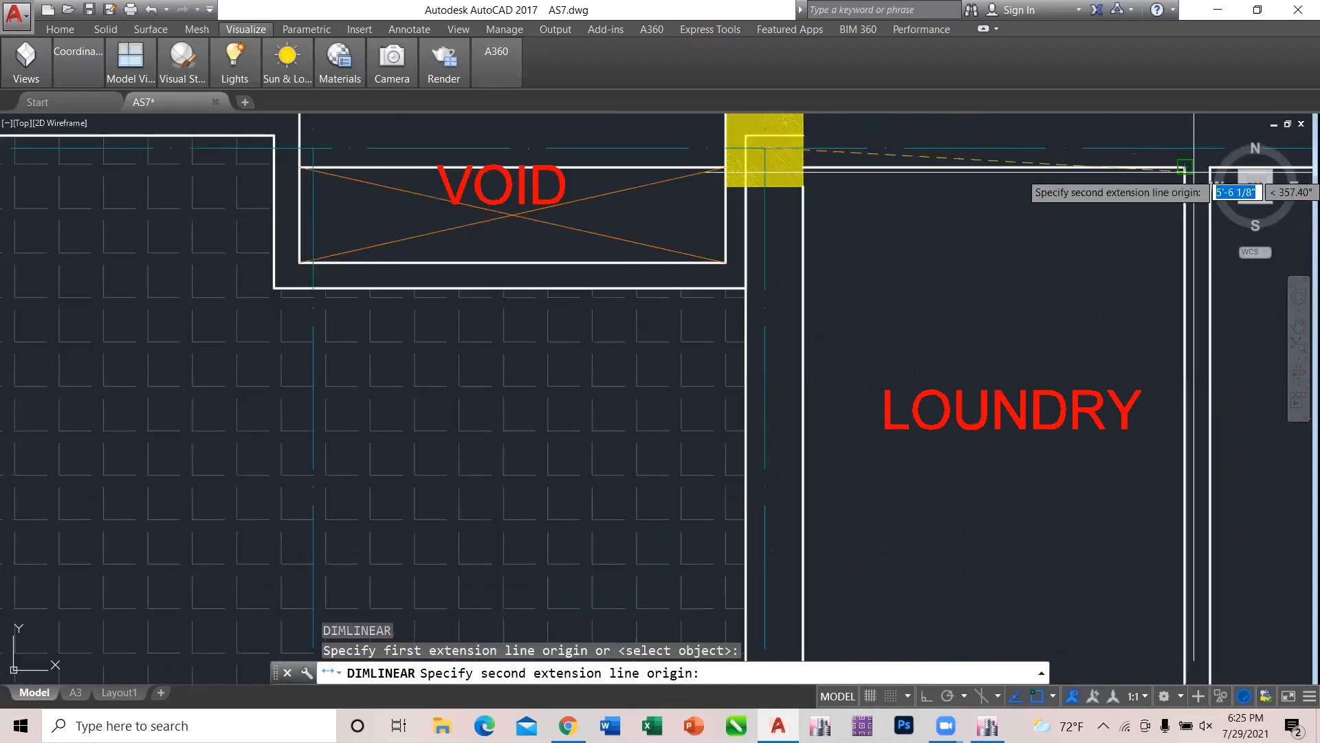
click(1197, 166)
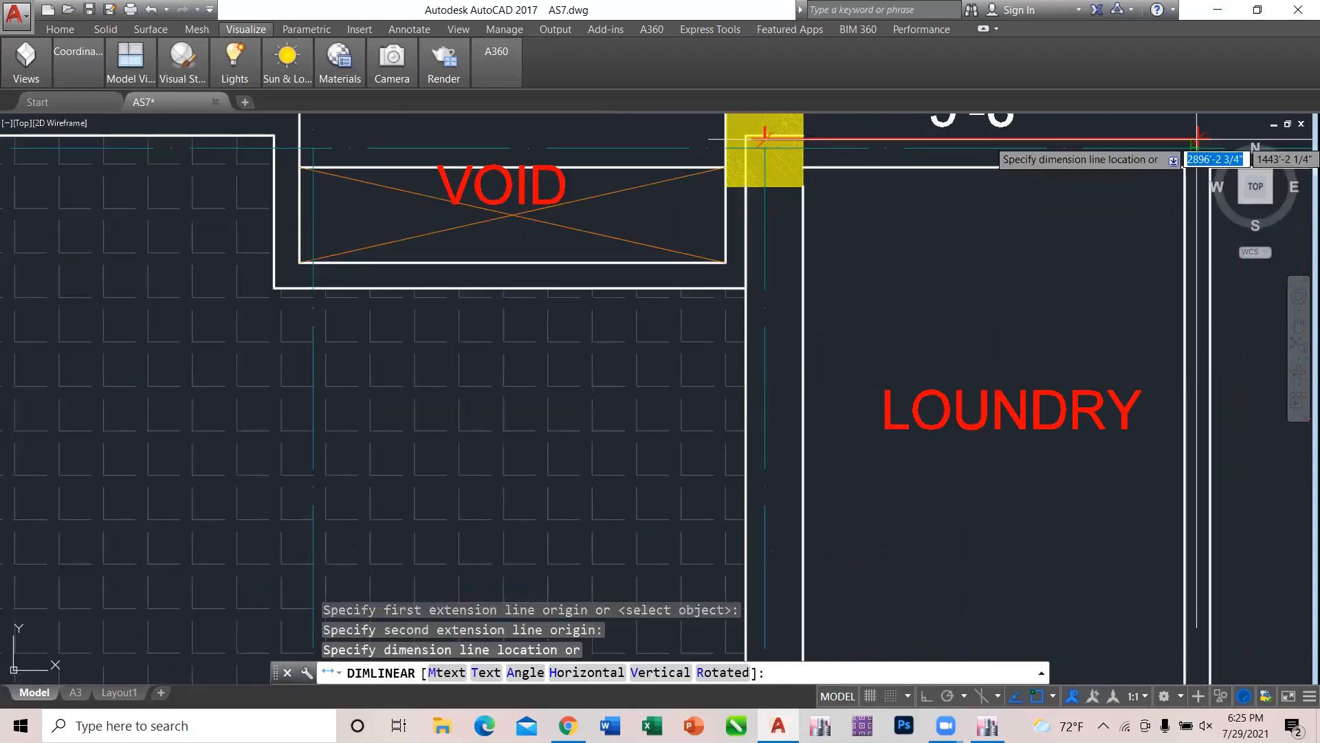
click(1198, 147)
scroll(977, 301, down, 2)
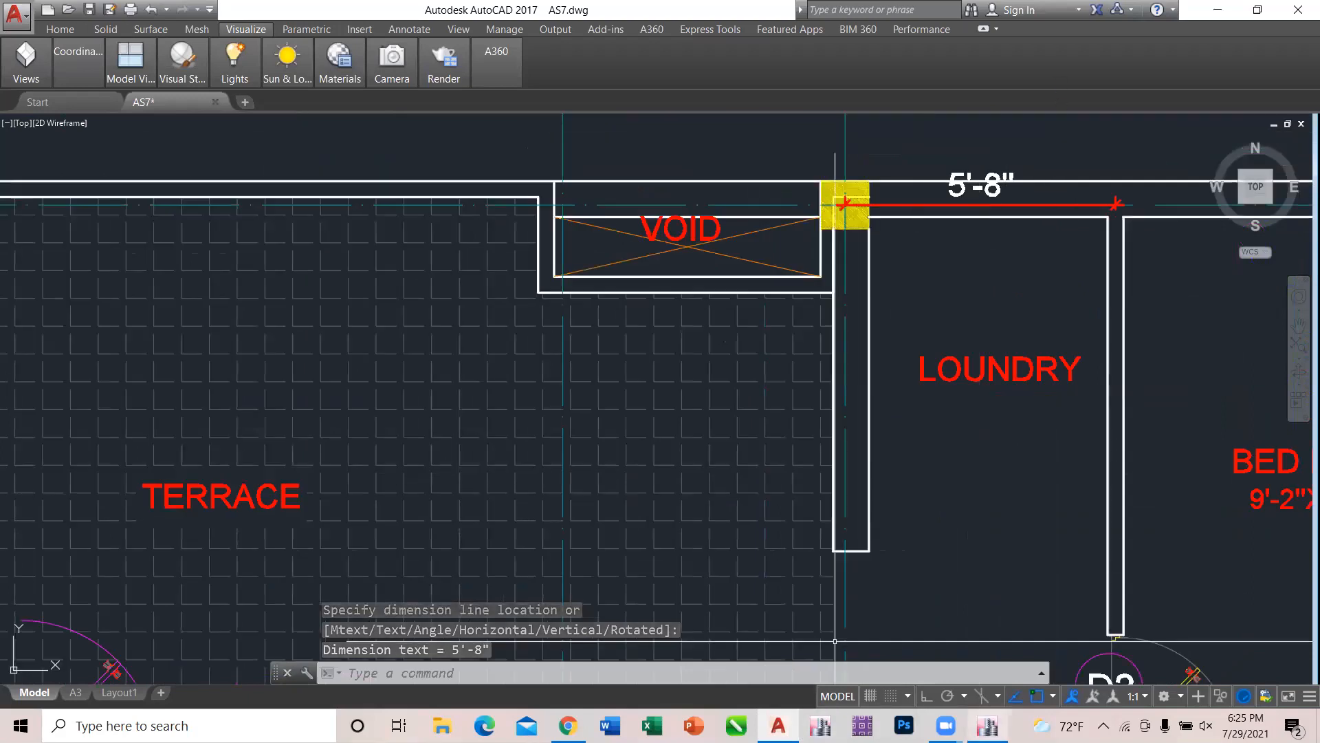
Switch to ETABS and replicate the grid E beam between grids 2 and 3 on Story3 once, with dx 1.7272 m and dy 0.
click(993, 697)
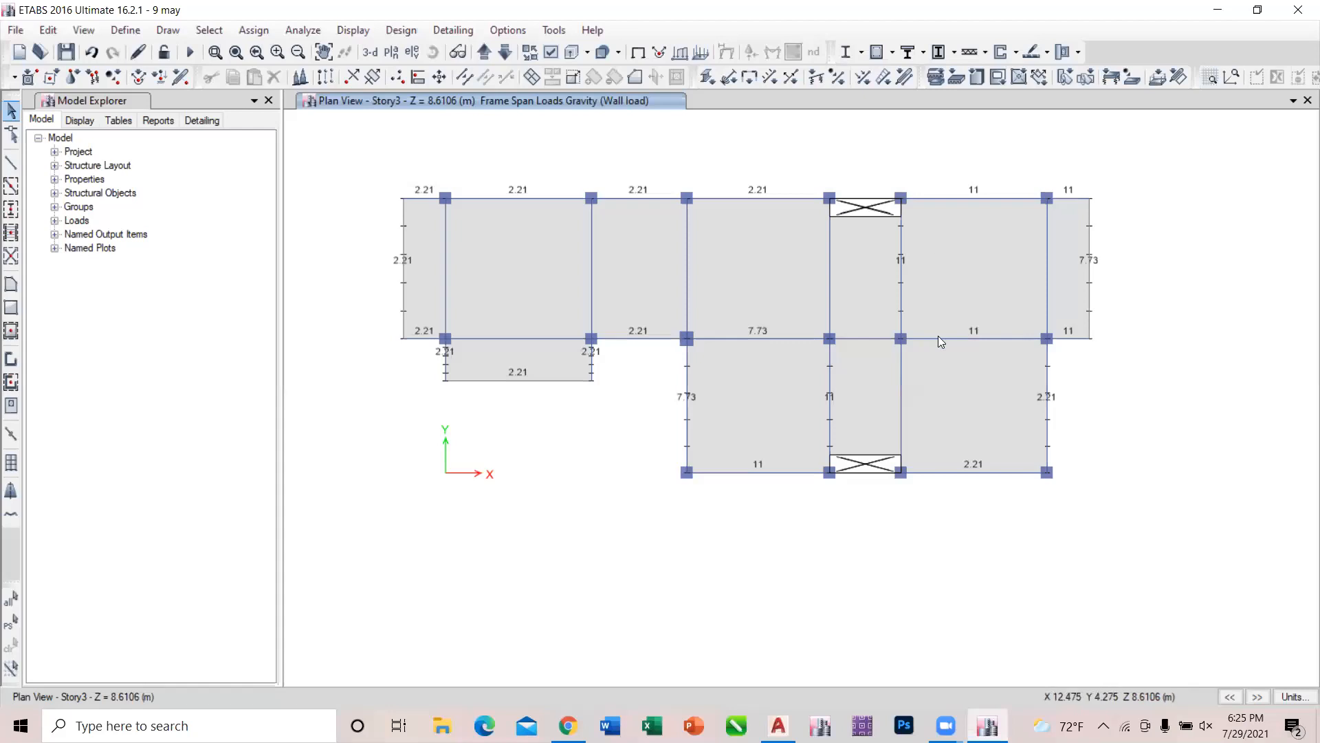
click(900, 238)
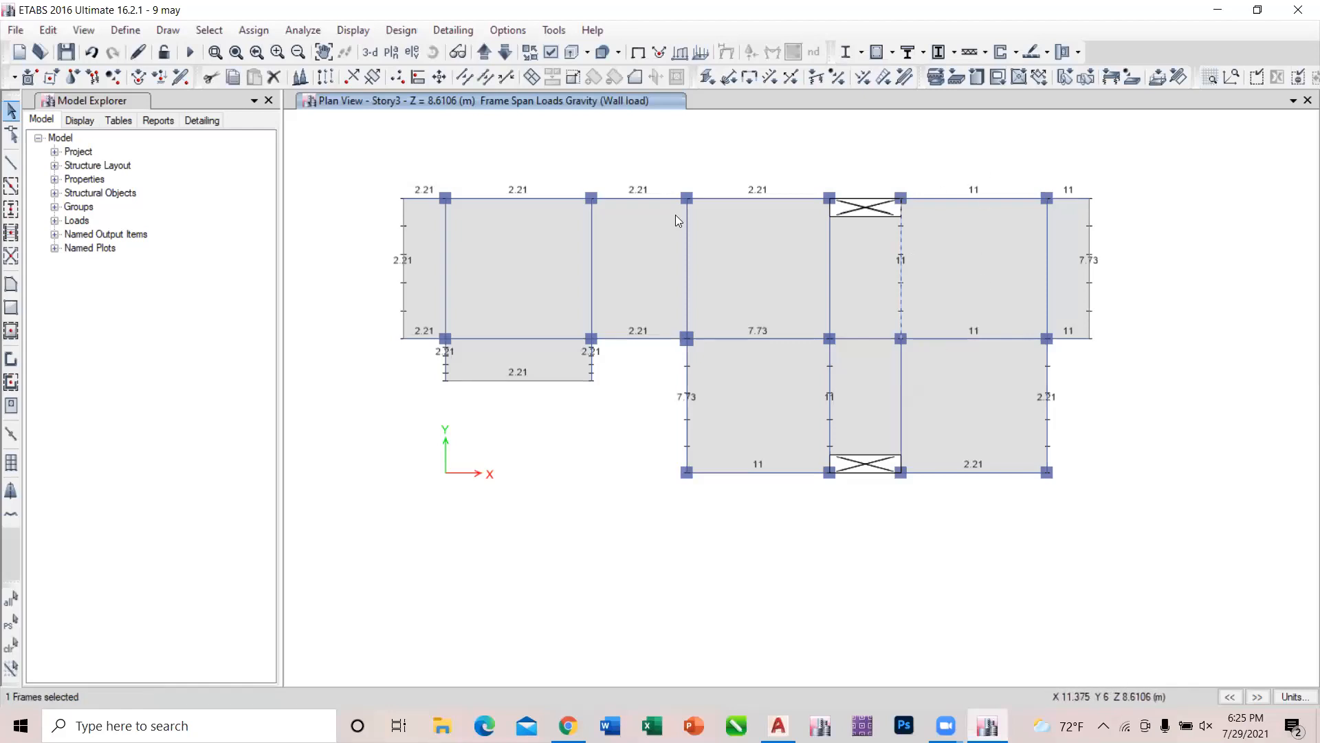
click(48, 30)
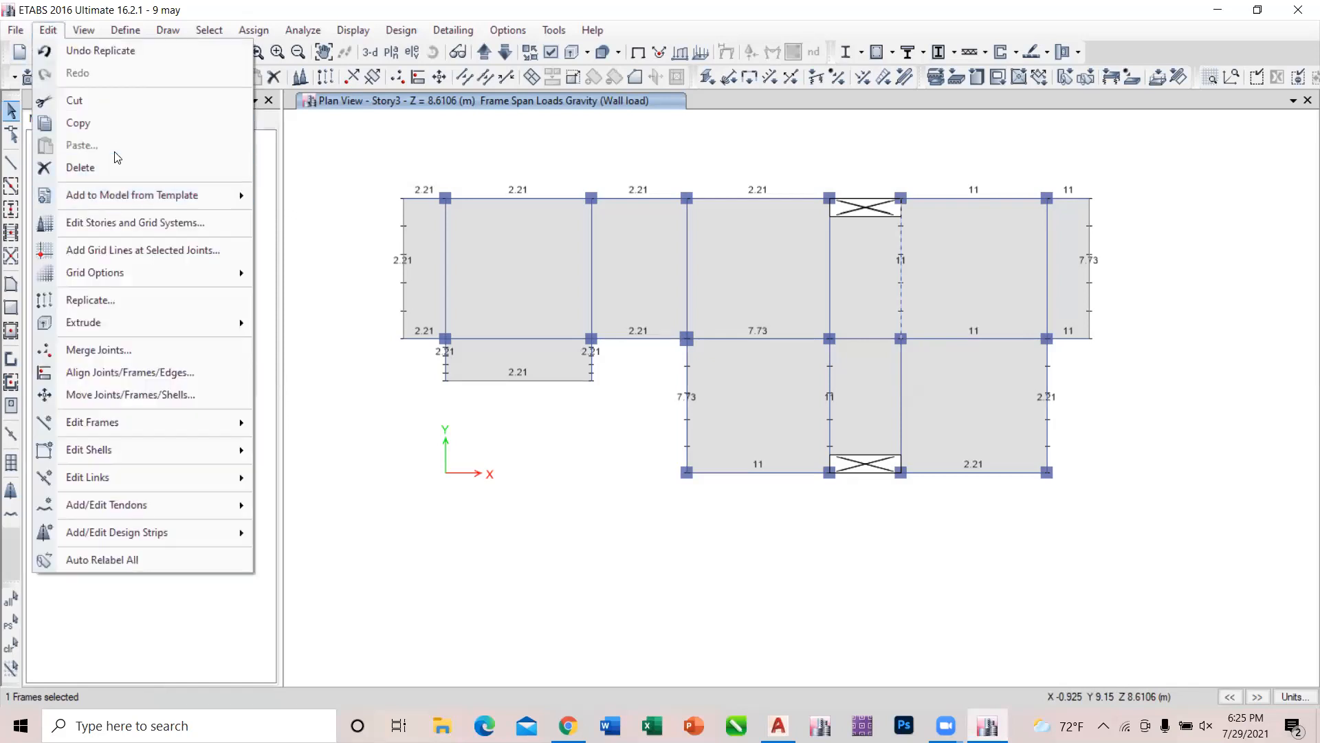
click(146, 301)
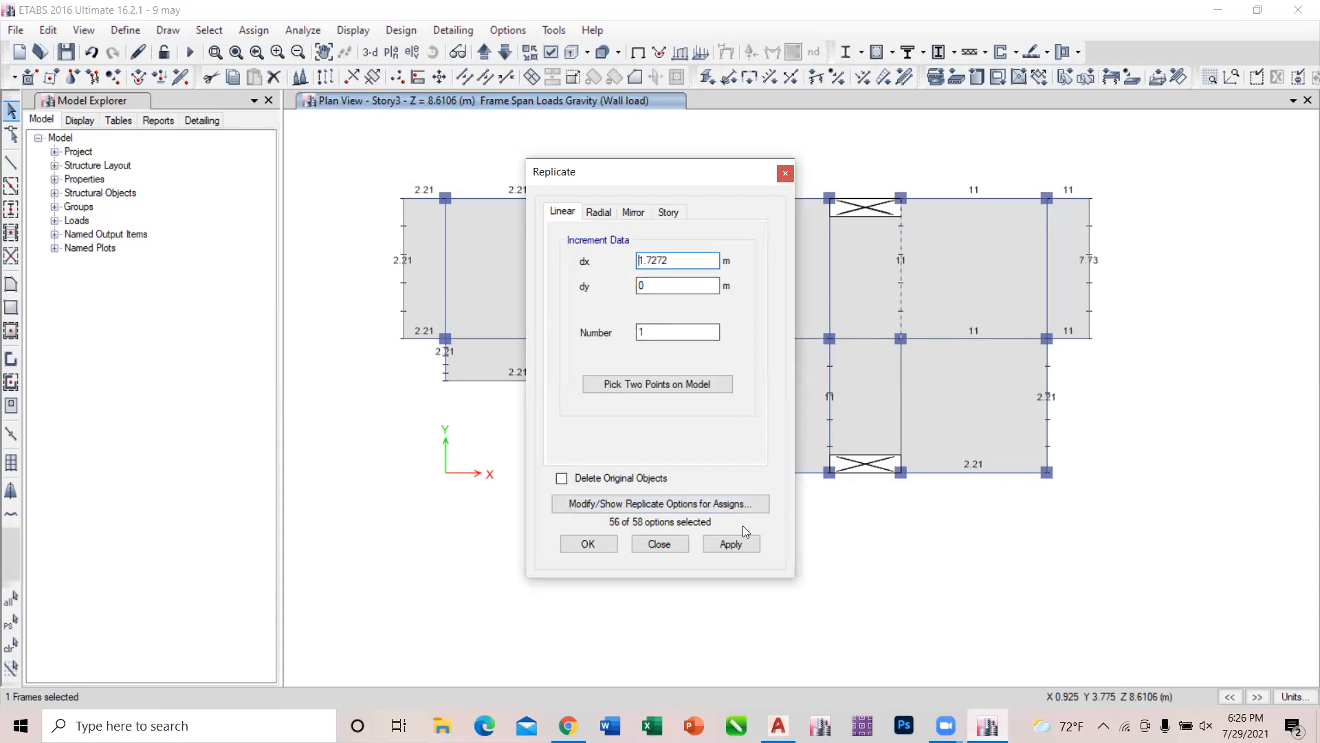
click(744, 545)
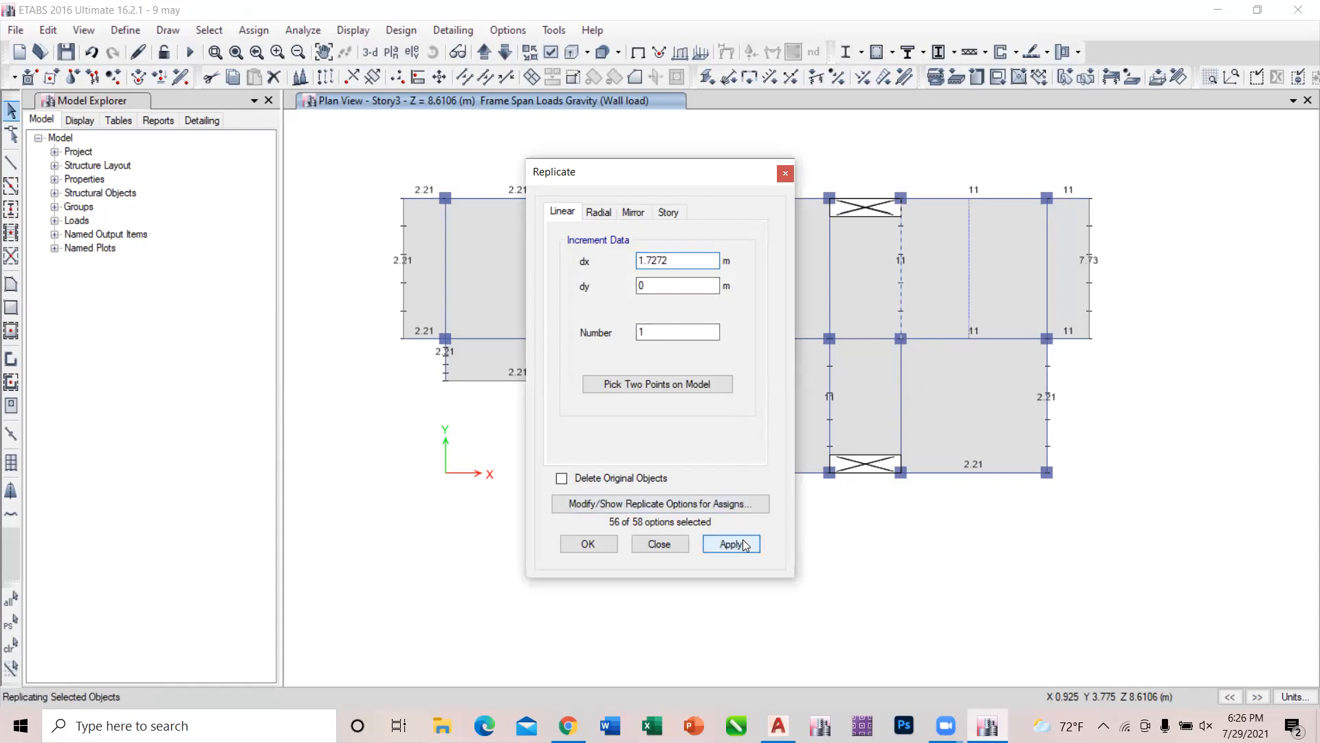
click(638, 545)
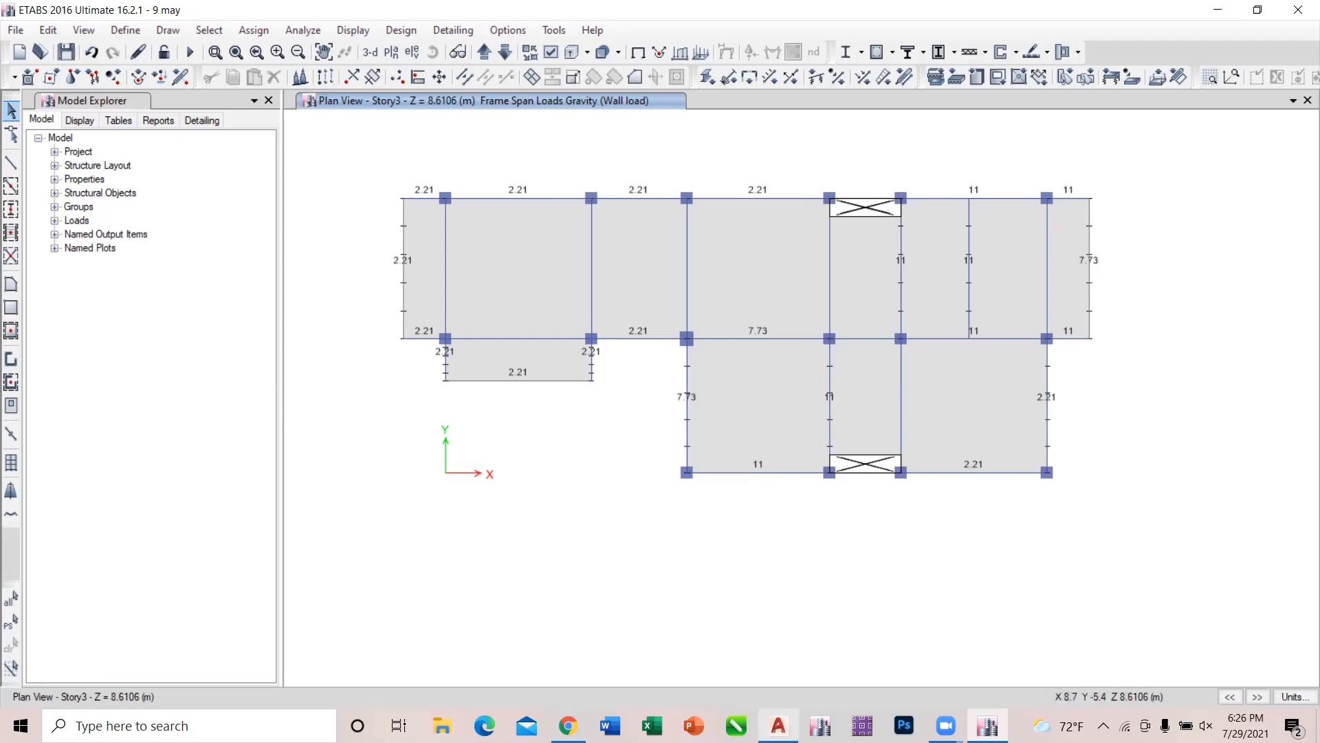
Switch to AutoCAD and examine the laundry–bedroom partition around door D2 on the top floor plan.
mouse_move(778, 723)
click(774, 664)
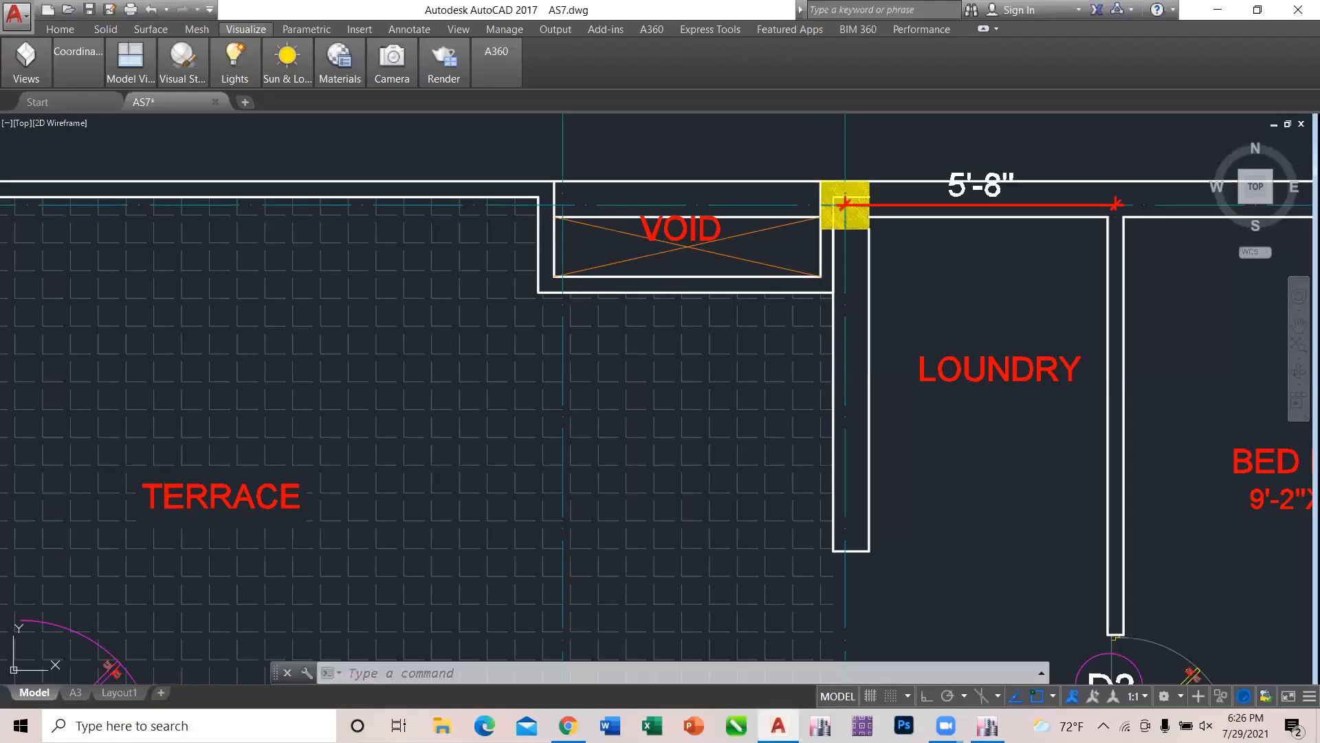
scroll(778, 443, down, 4)
scroll(963, 550, up, 6)
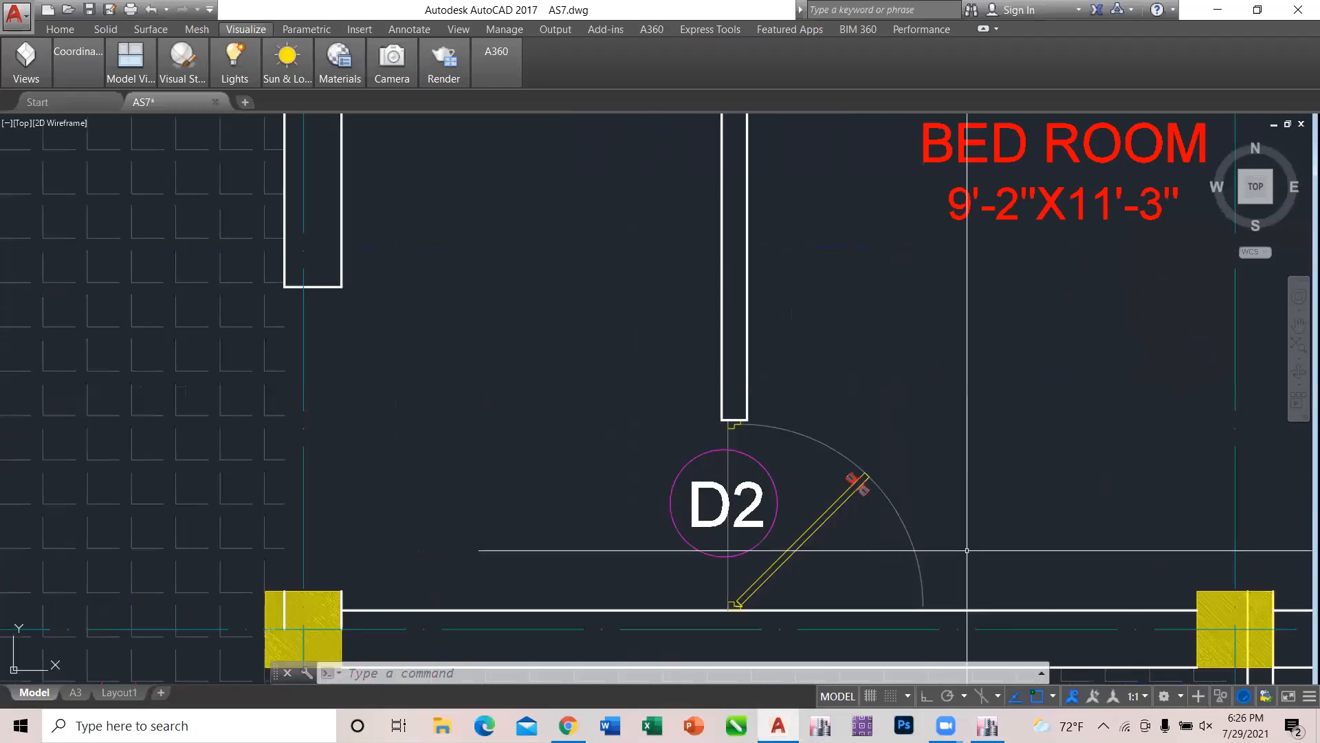
text(D)
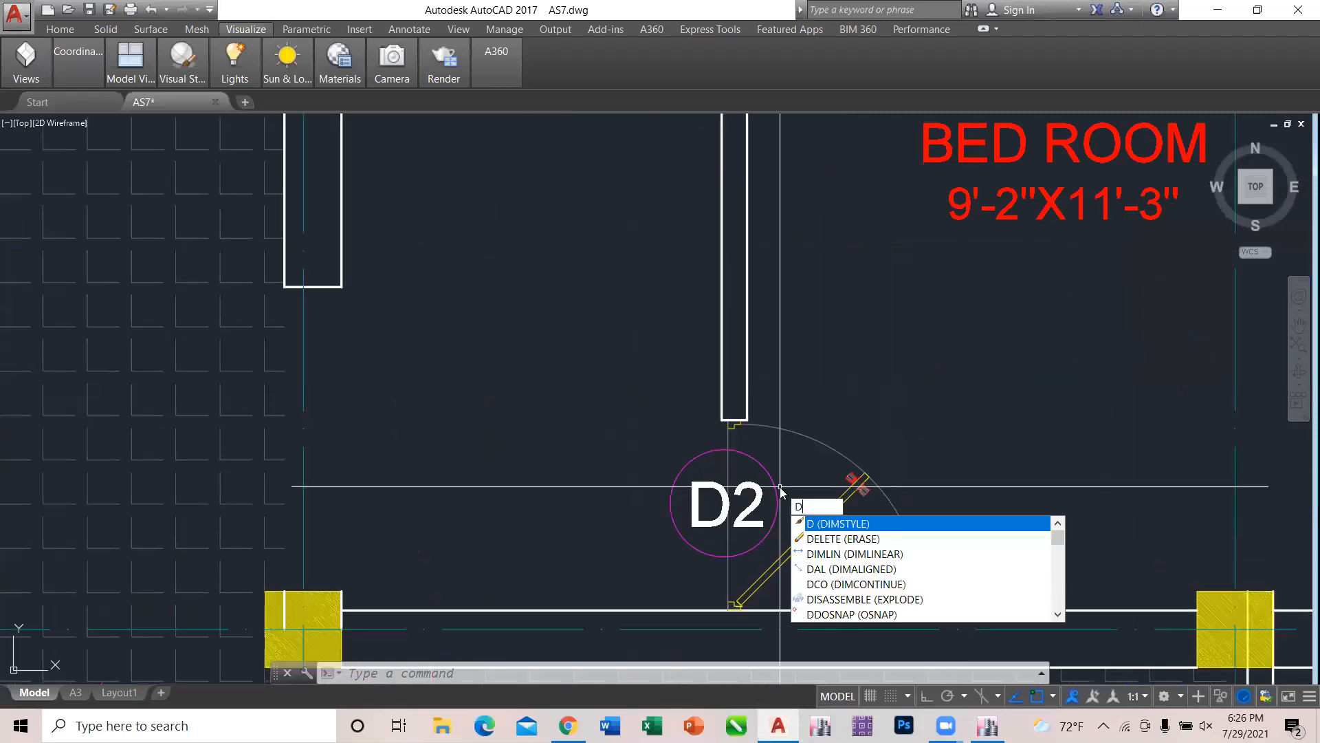
text(li)
key(Return)
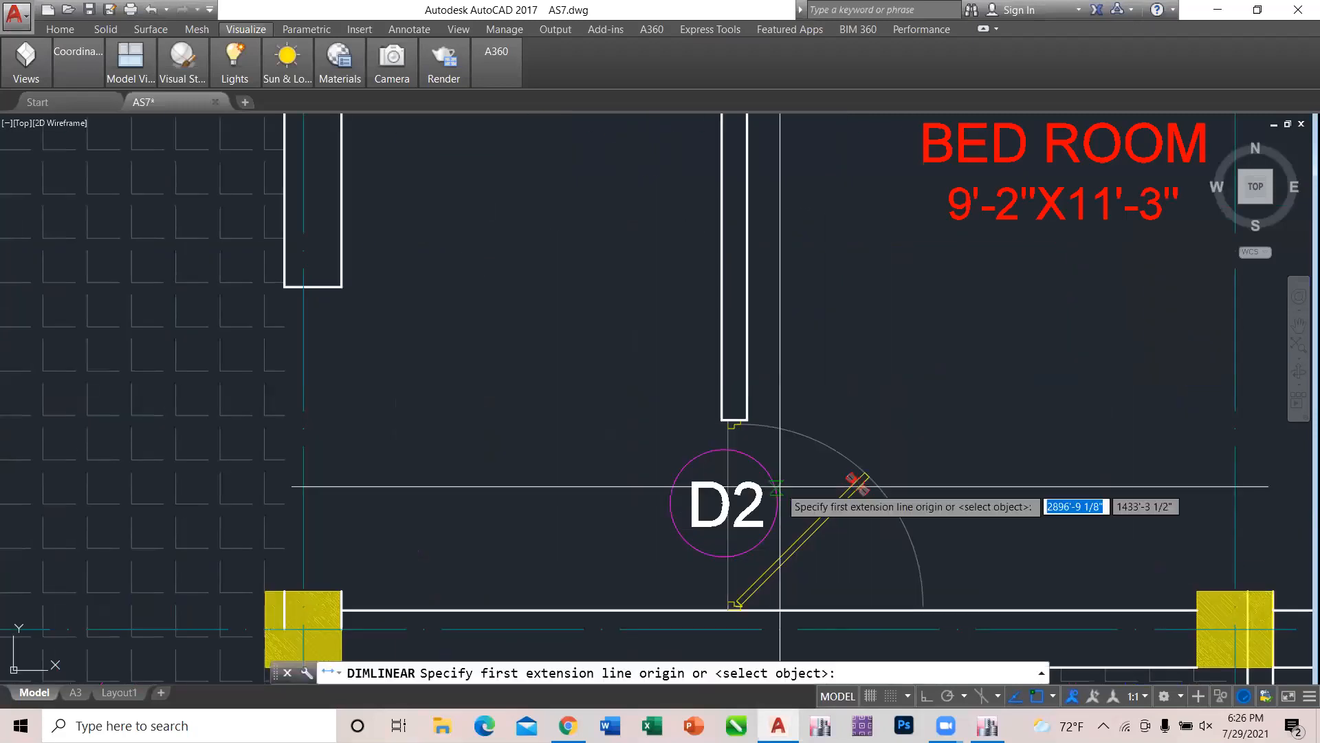
click(737, 605)
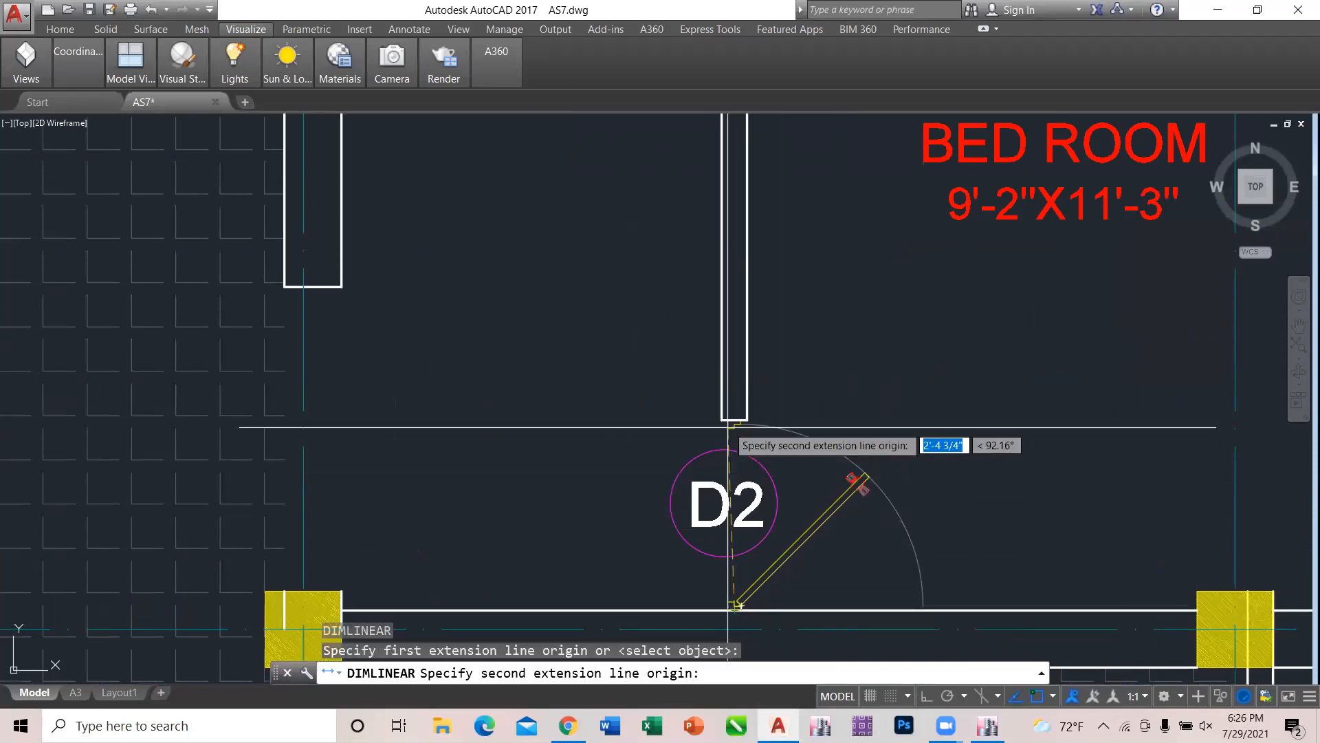
scroll(770, 385, down, 5)
key(Escape)
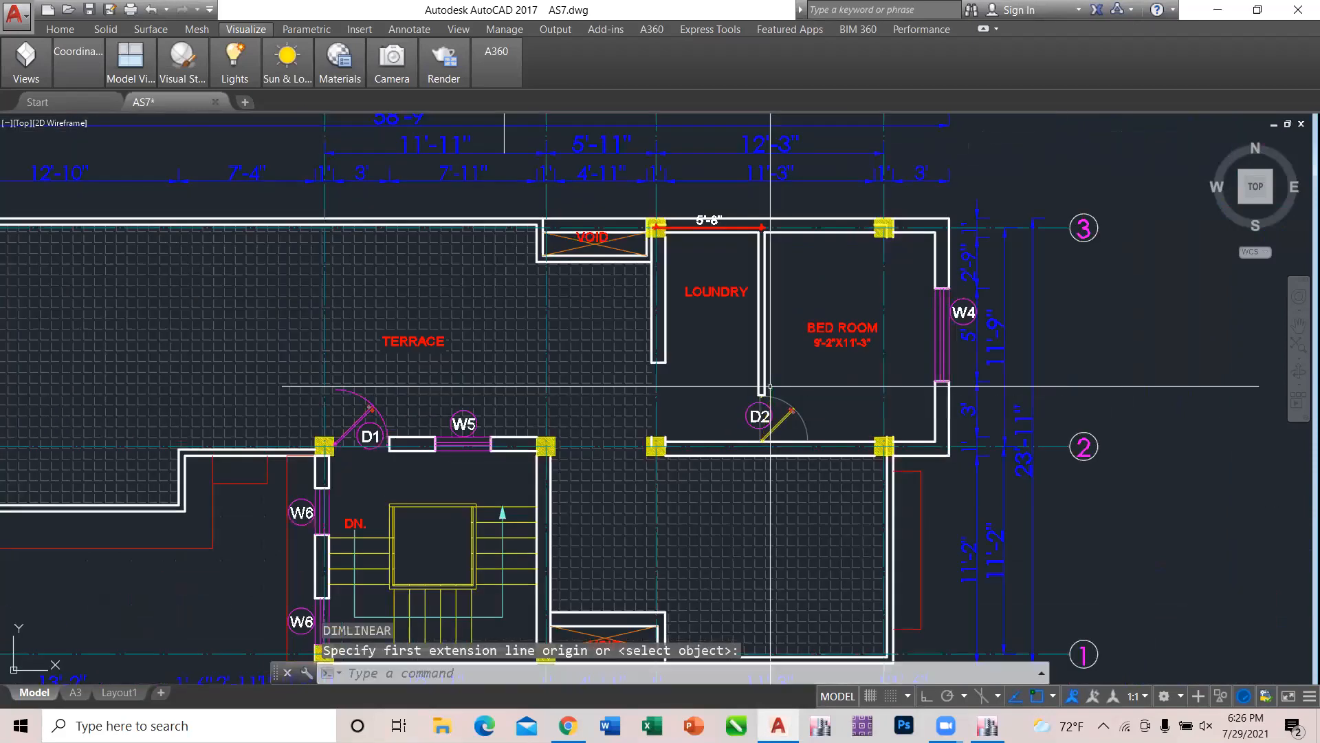
Add a vertical linear dimension from the grid E-2 column centre to the laundry–bedroom partition's end at door D2.
text(dli)
key(Return)
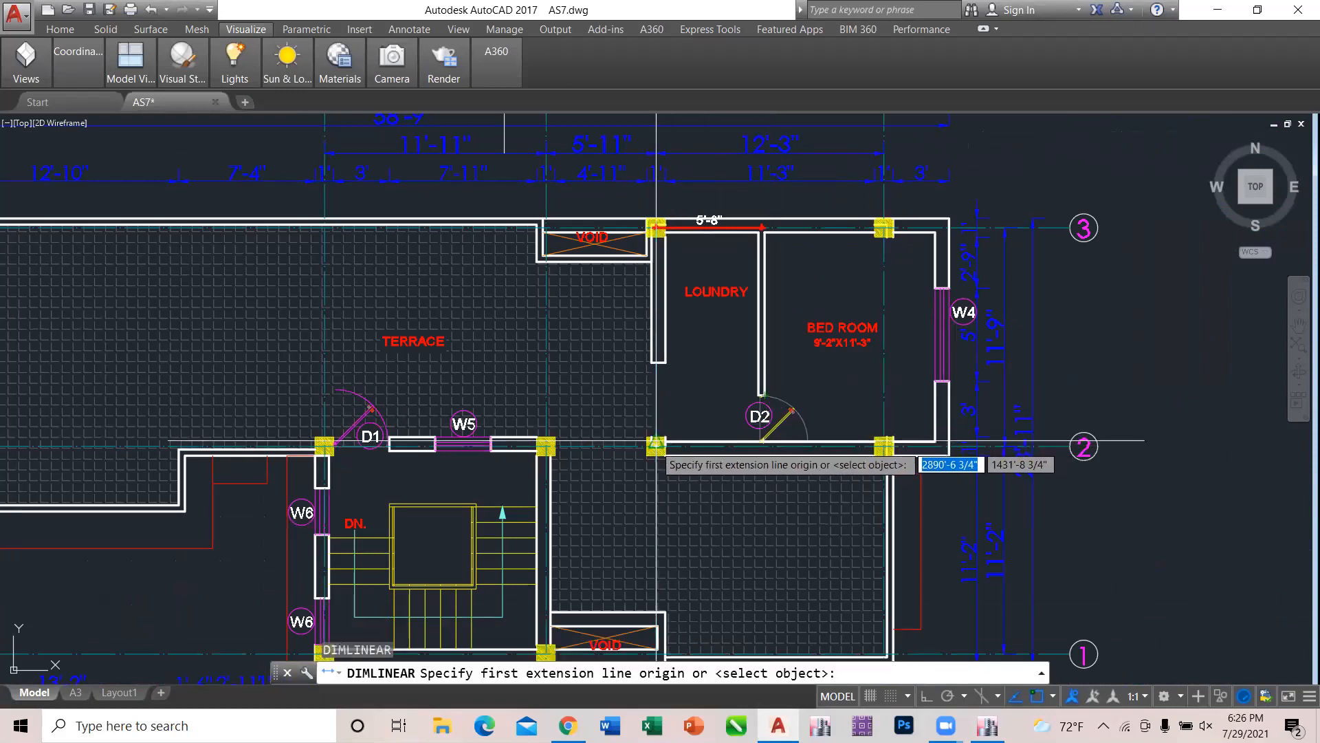
click(656, 445)
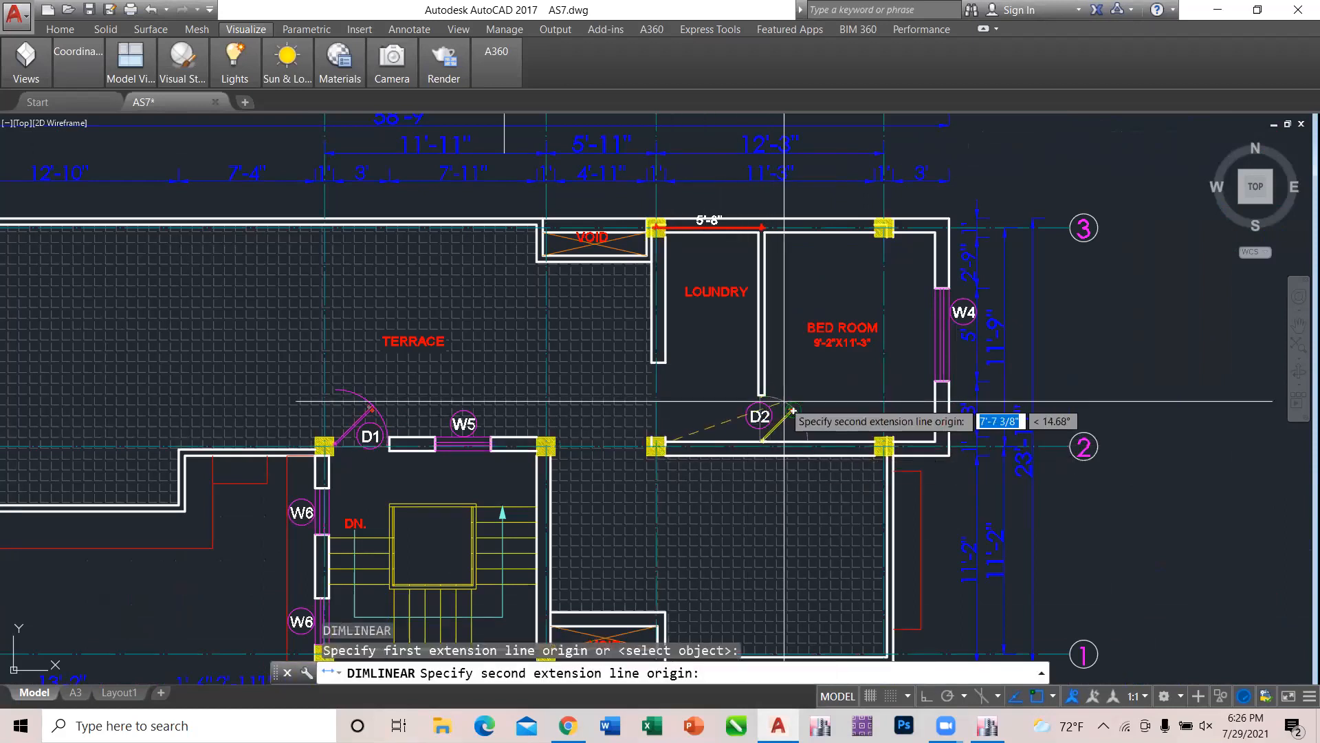
scroll(777, 401, up, 4)
click(726, 388)
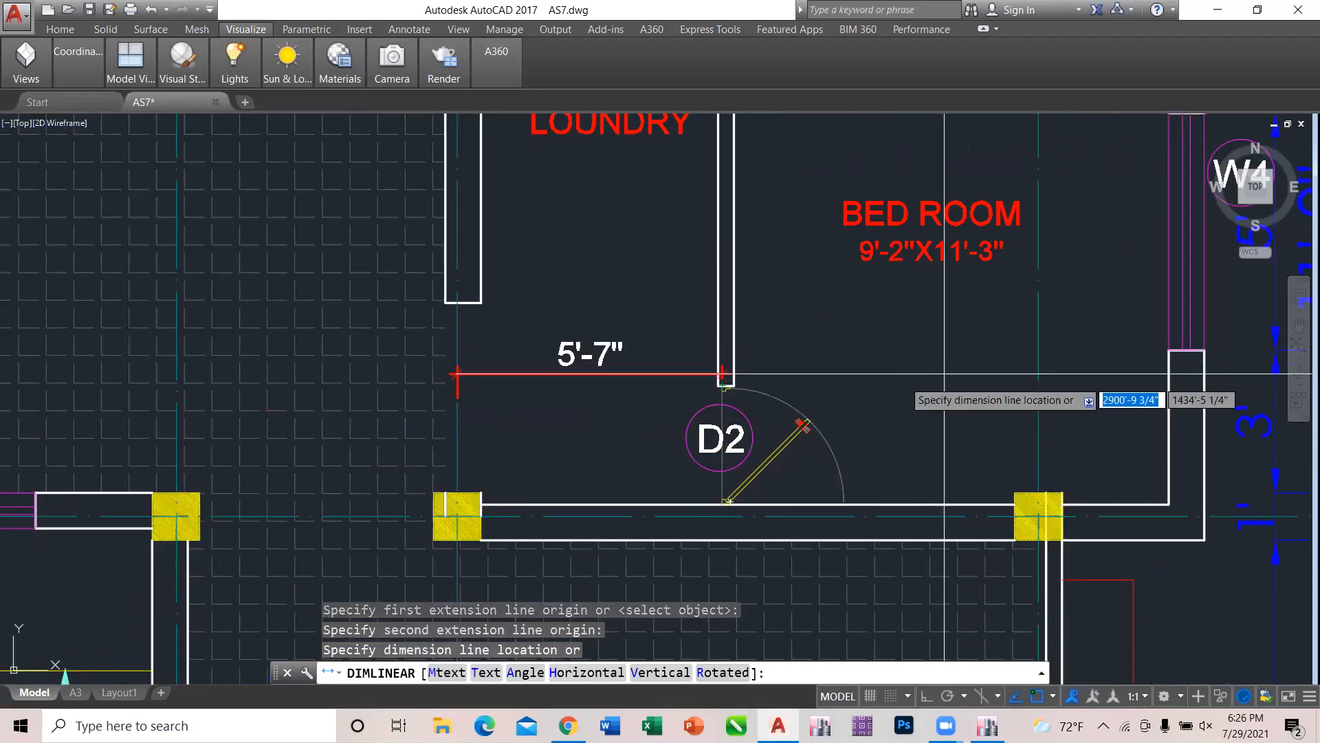
click(565, 454)
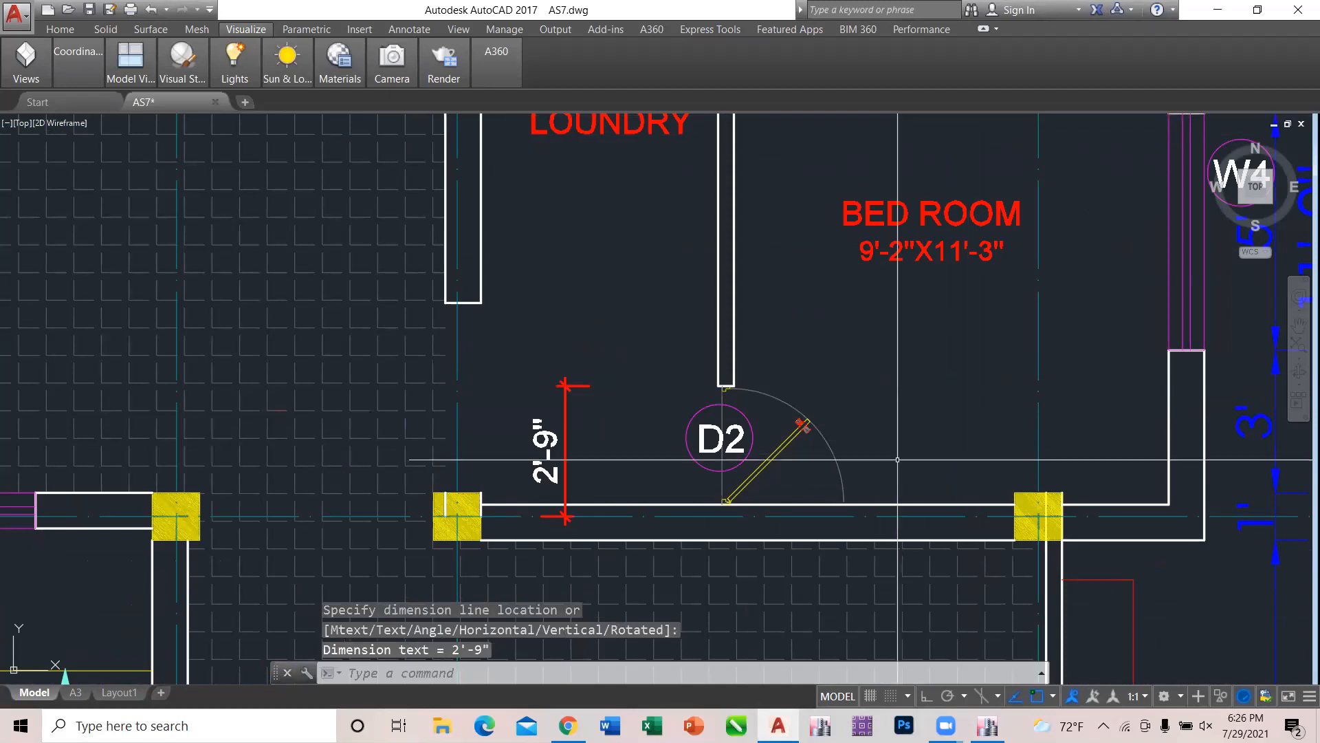
Switch to ETABS and replicate the grid 2 beam spanning east from grid E on Story3 once, with dx 0 and dy 0.8382 m.
mouse_move(987, 725)
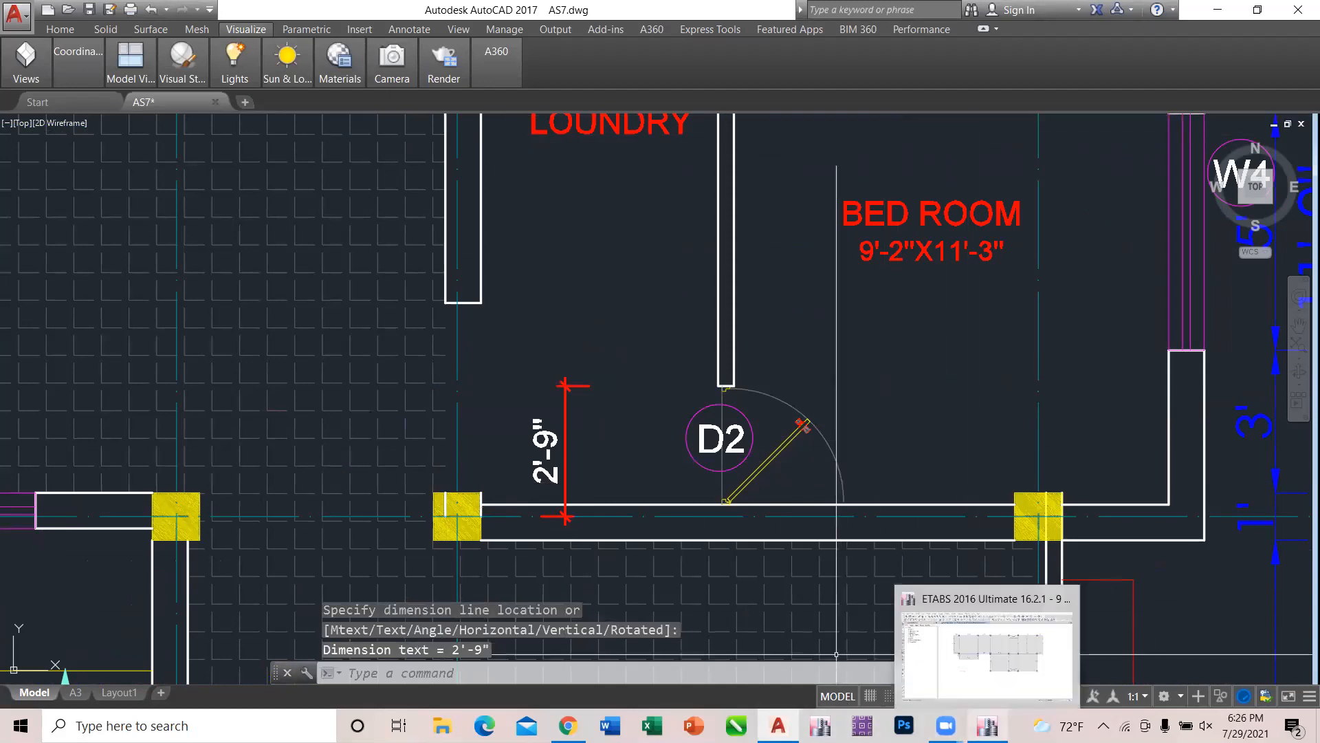
click(995, 648)
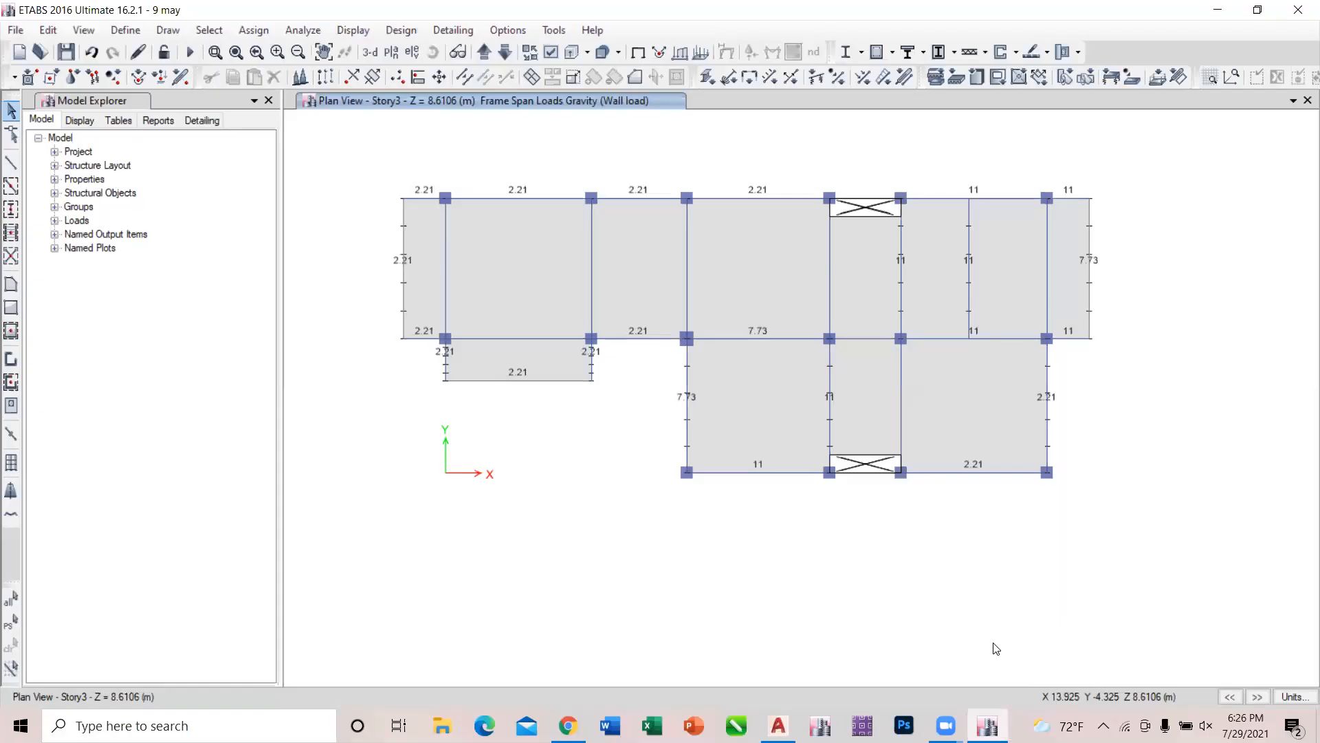
click(939, 339)
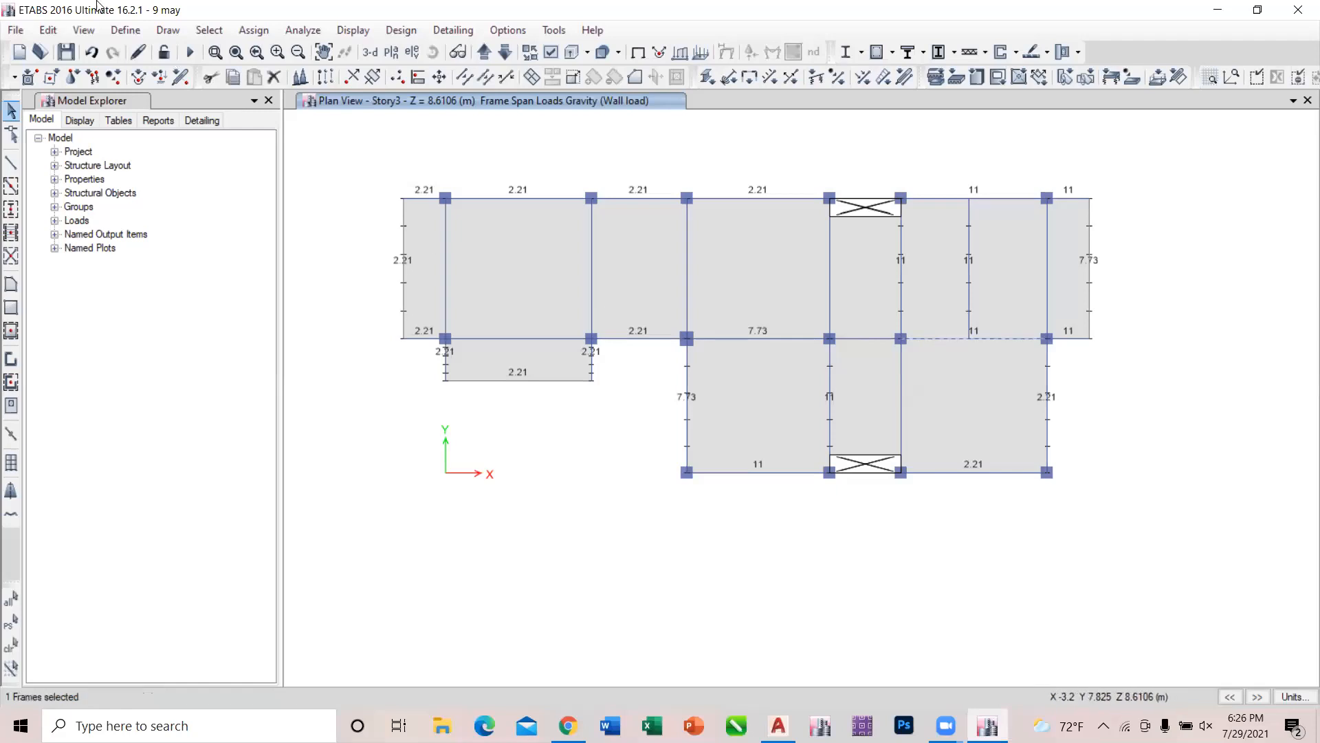
click(45, 30)
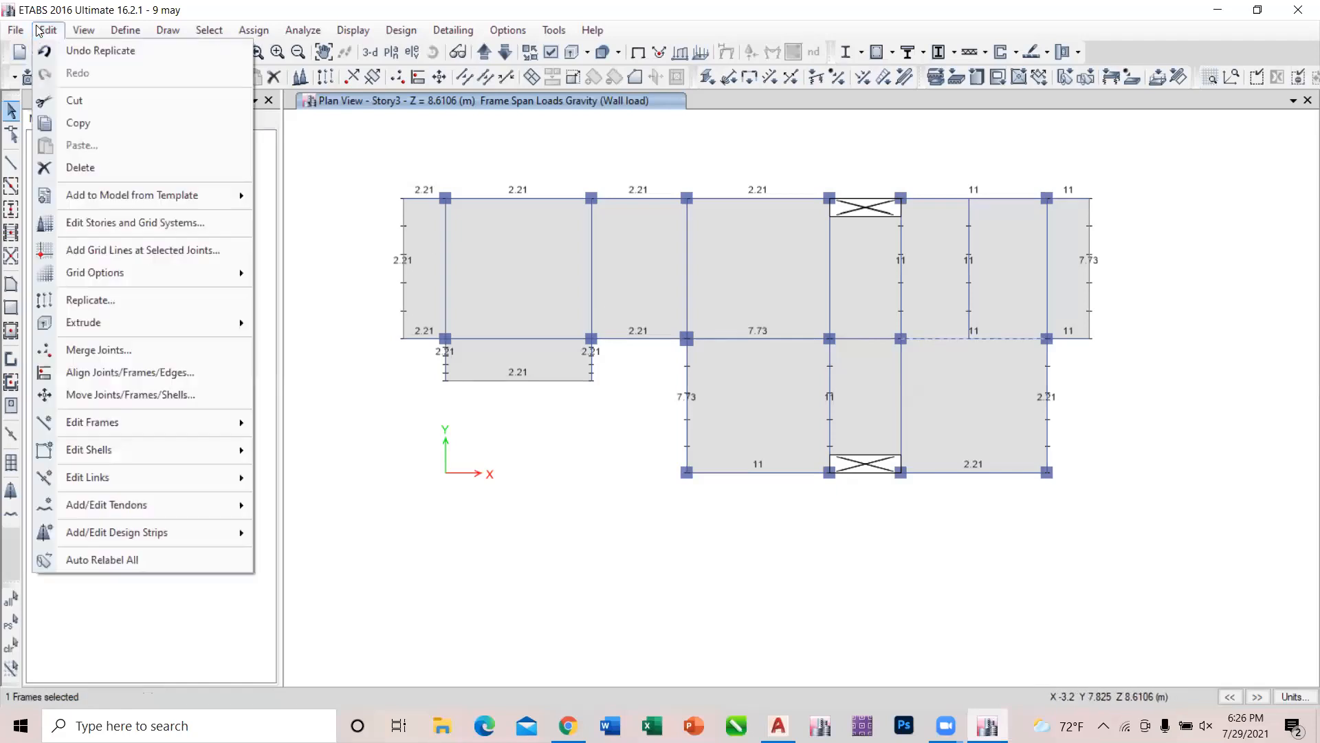
click(103, 298)
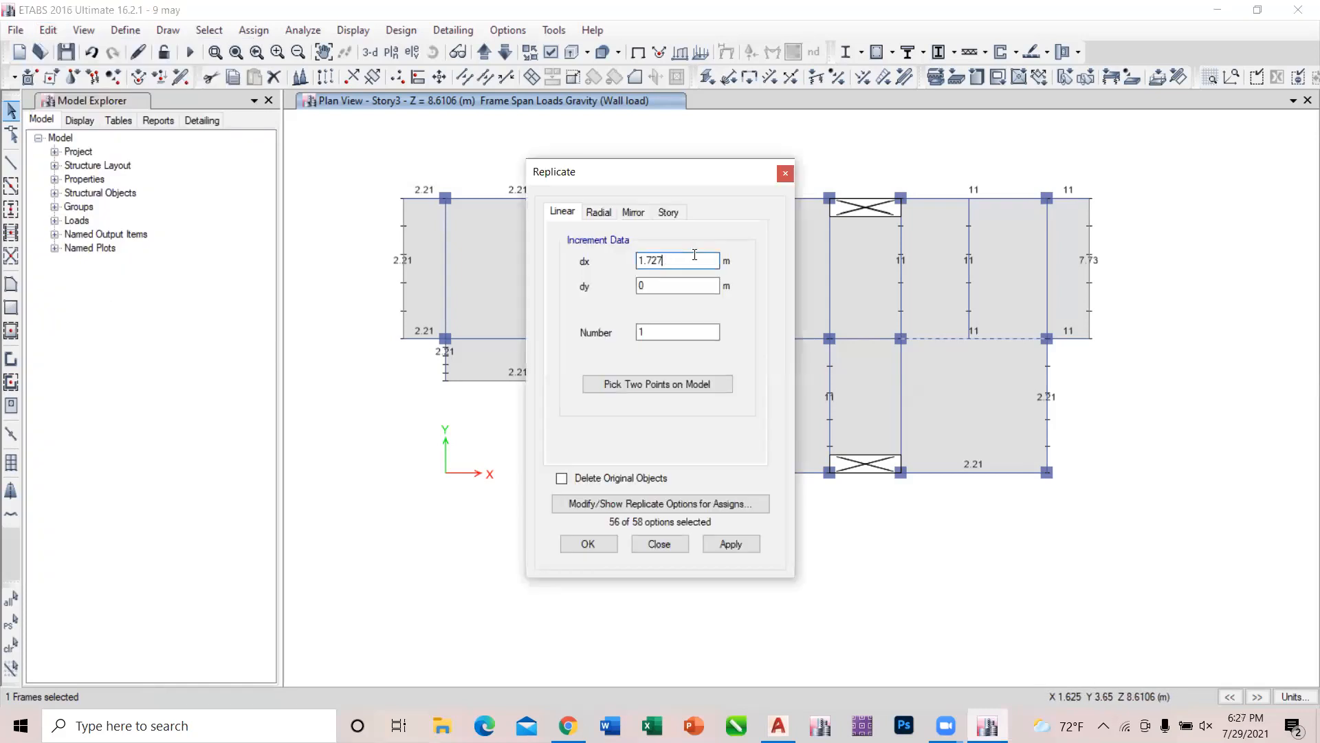
click(661, 283)
click(745, 548)
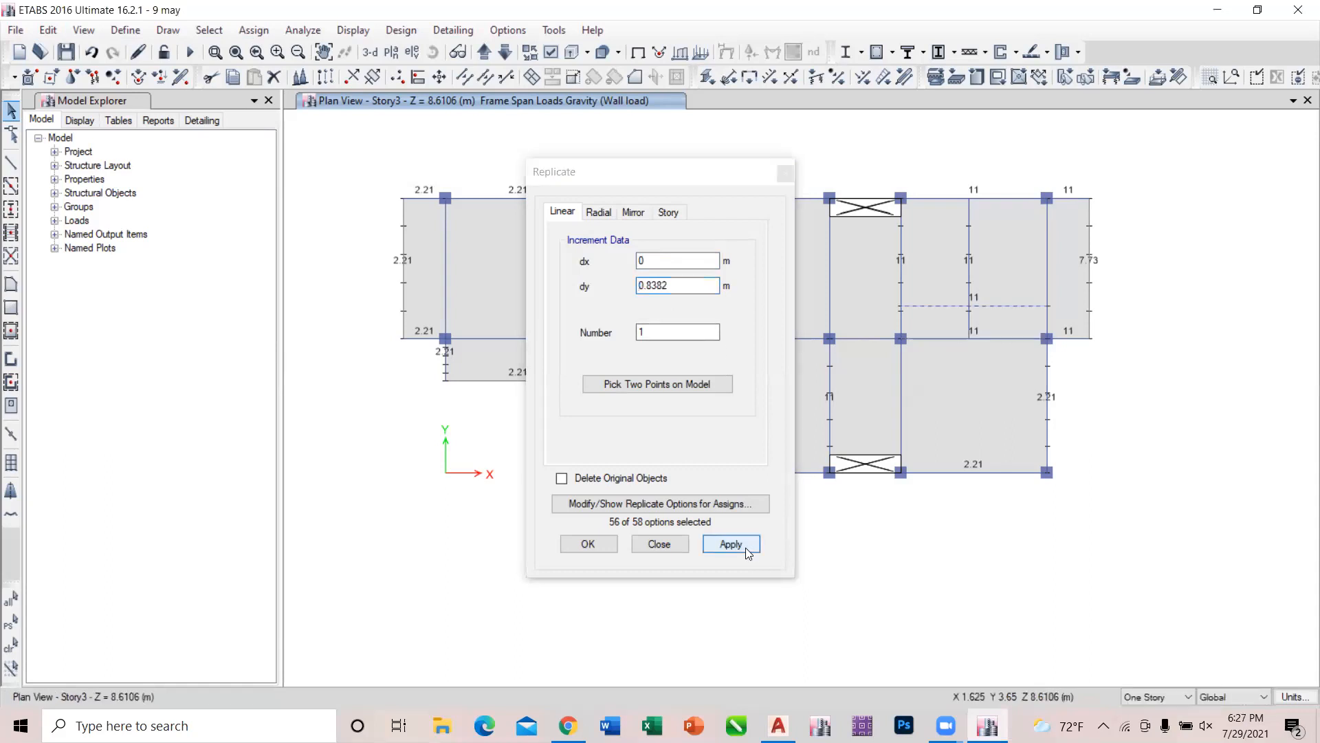
click(683, 544)
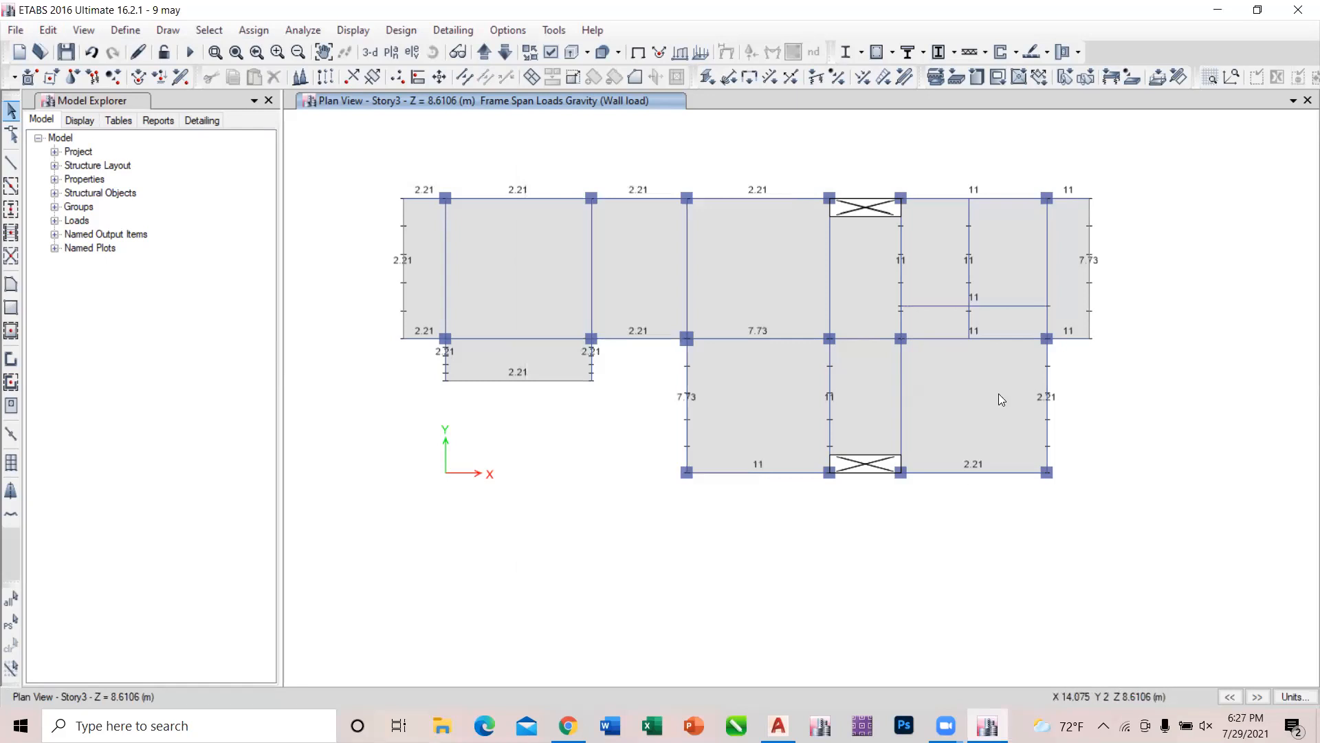
Divide the partition line and the replicated beam line by breaking them at intersections with selected frames and joints.
drag(989, 329, 931, 276)
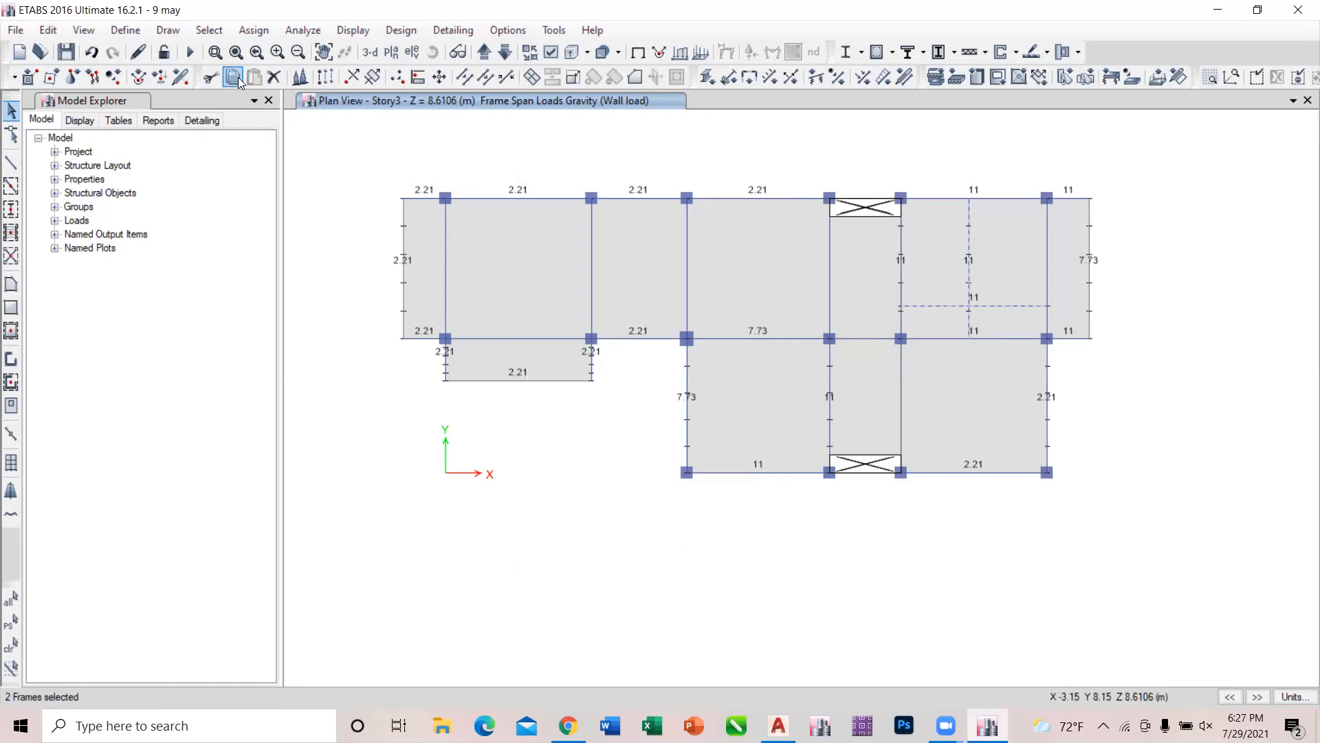
click(49, 31)
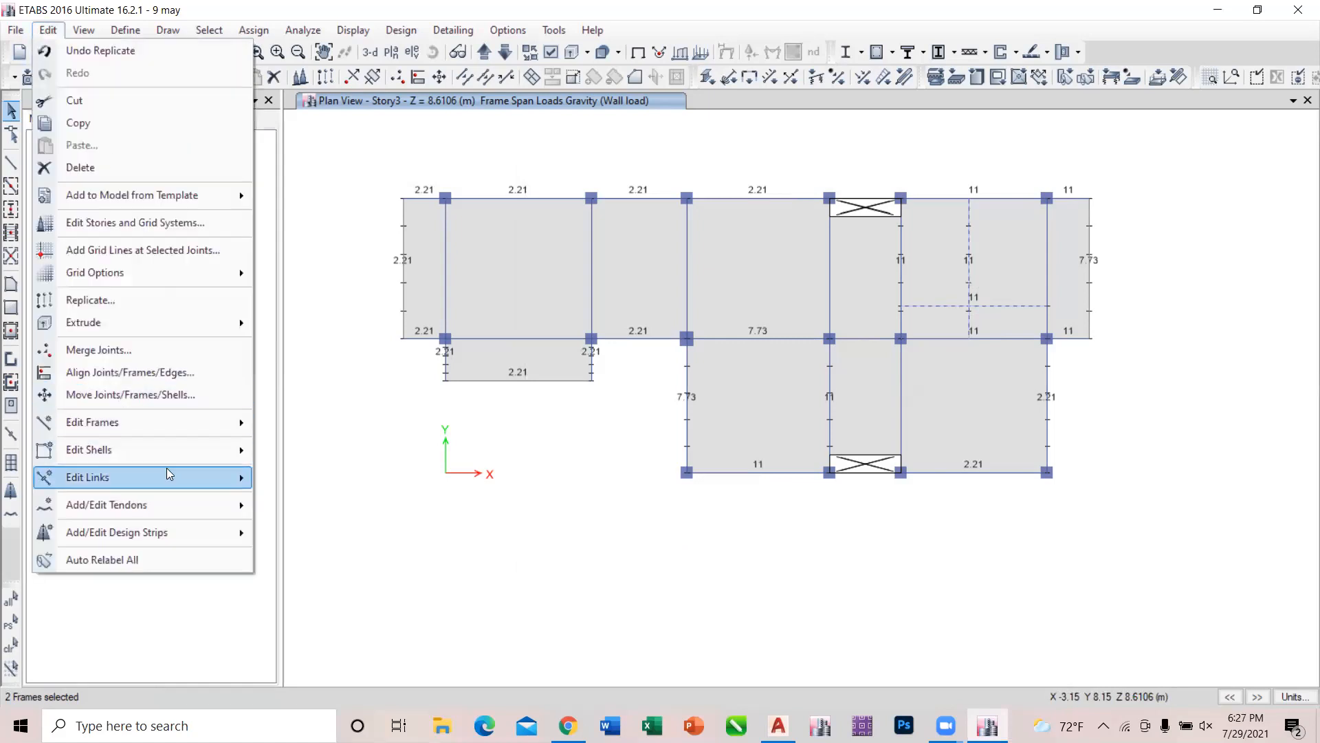
mouse_move(158, 422)
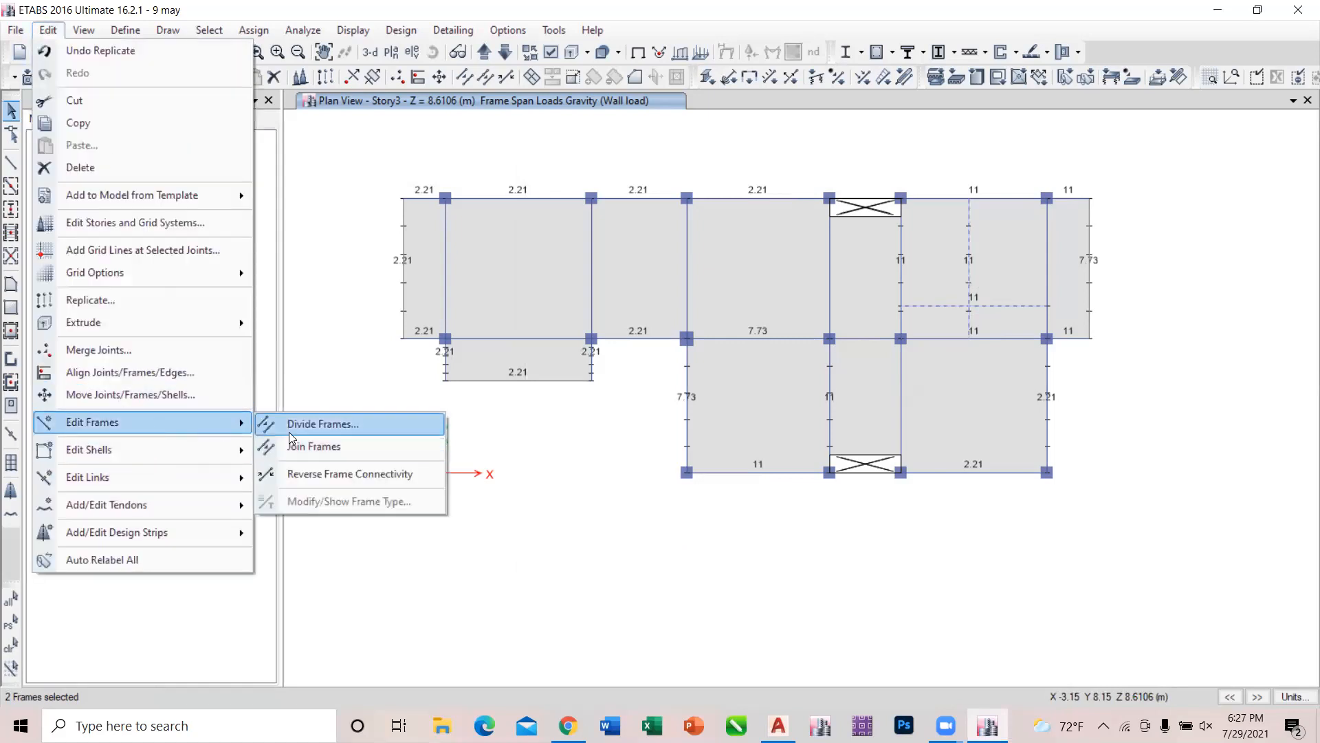
click(289, 431)
click(584, 367)
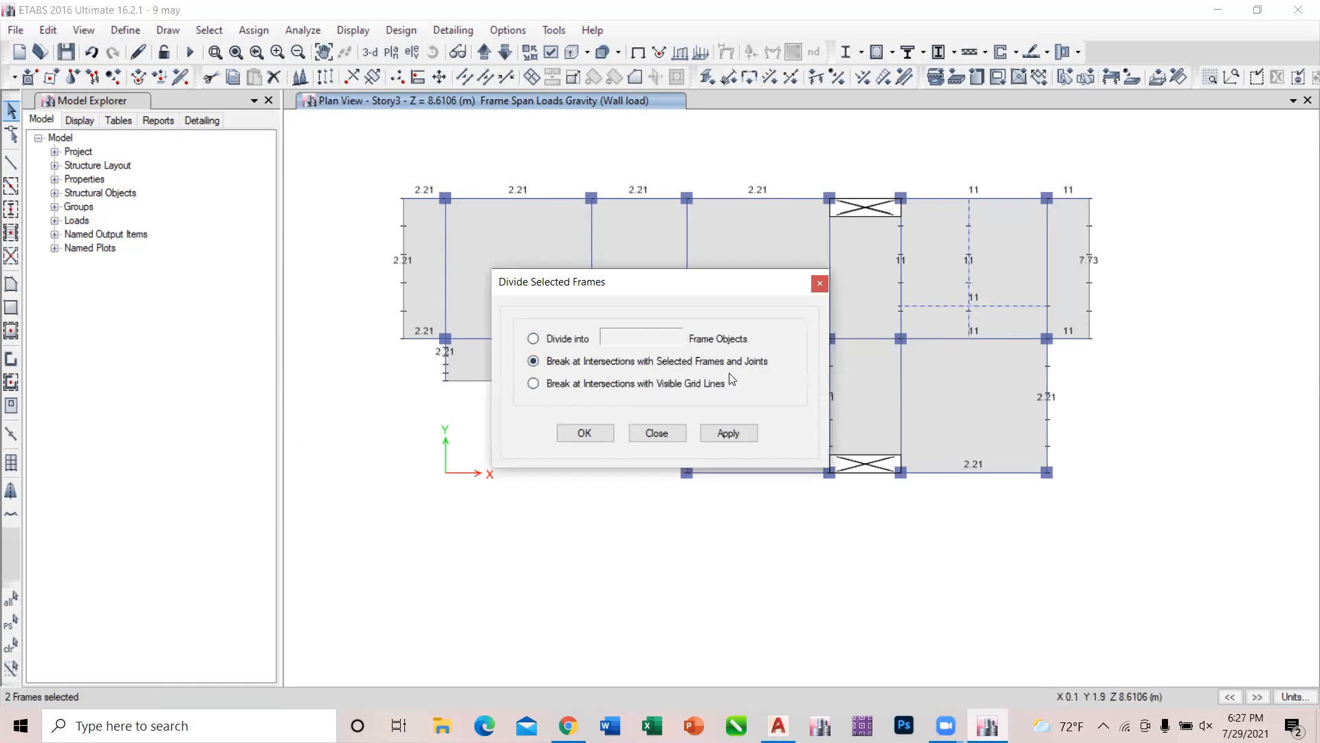
click(731, 432)
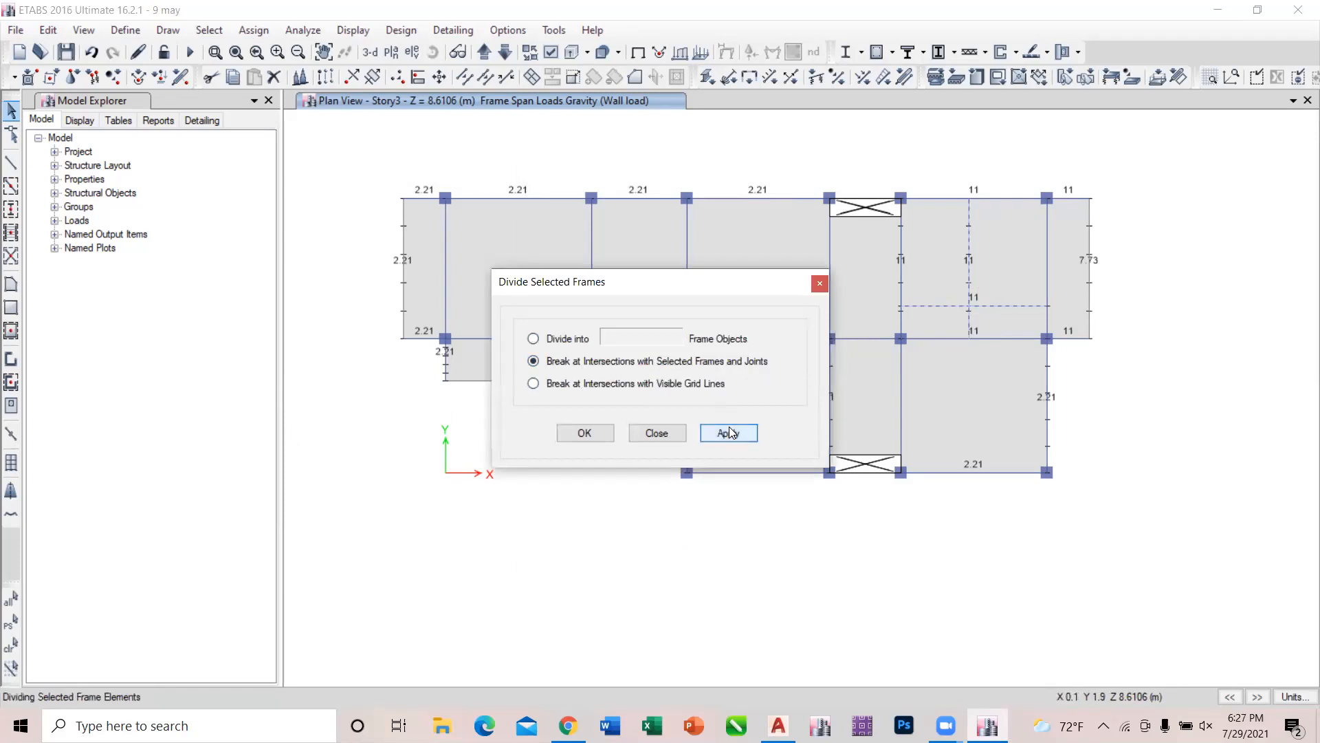
click(672, 438)
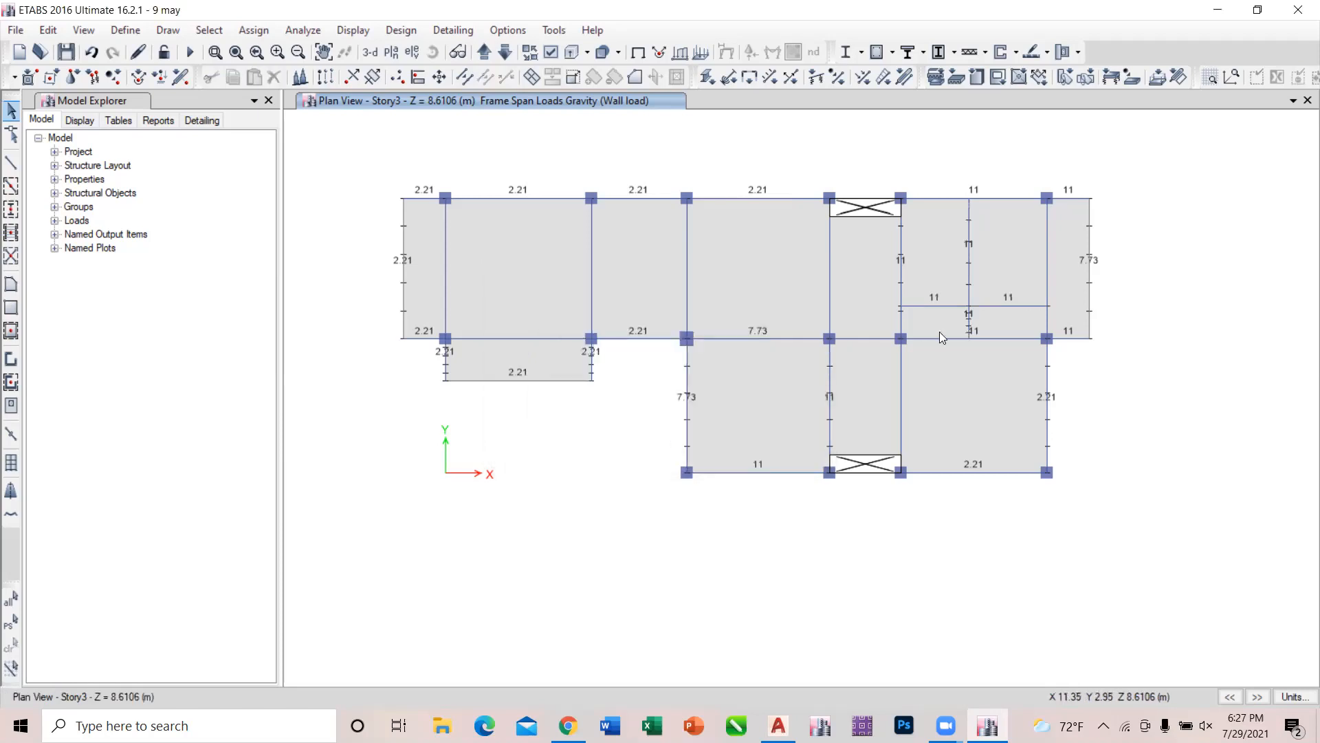
Delete both halves of the replicated horizontal line and the short partition segment between it and grid 2.
click(958, 306)
click(970, 316)
click(968, 315)
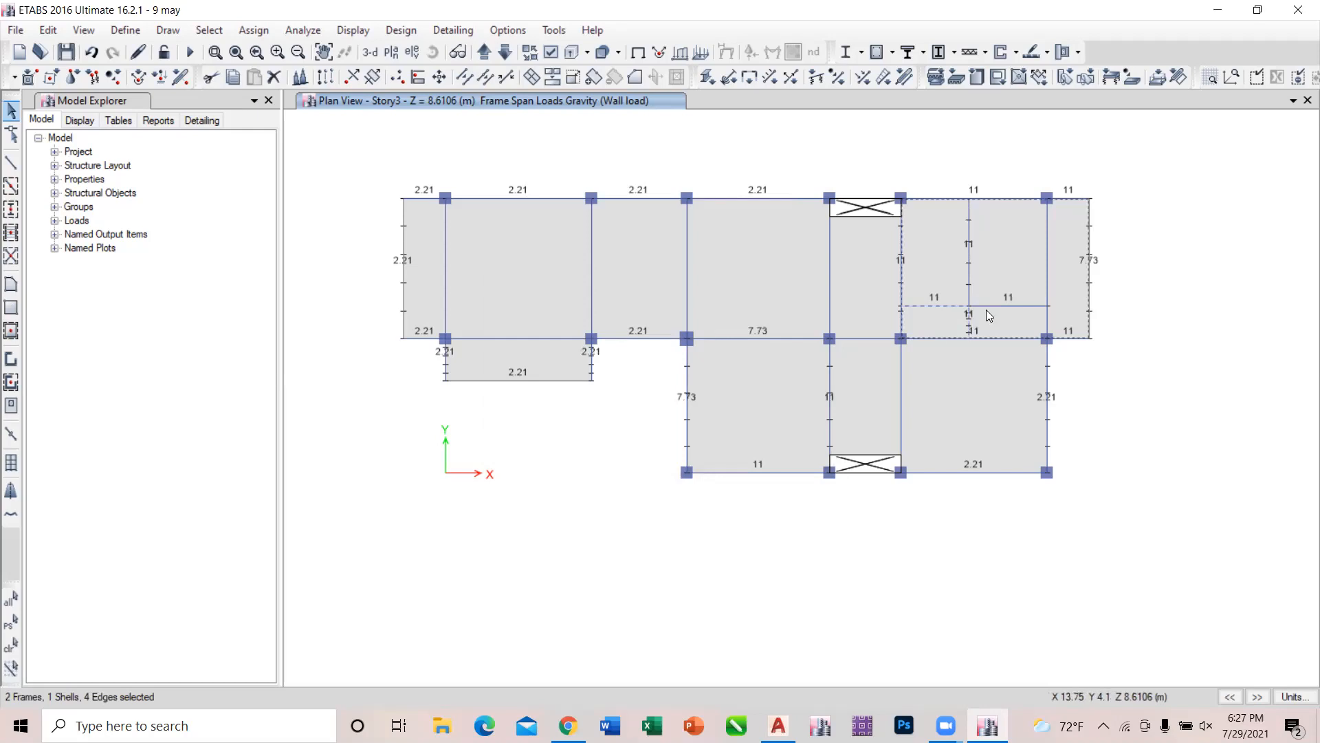
click(991, 307)
click(1010, 261)
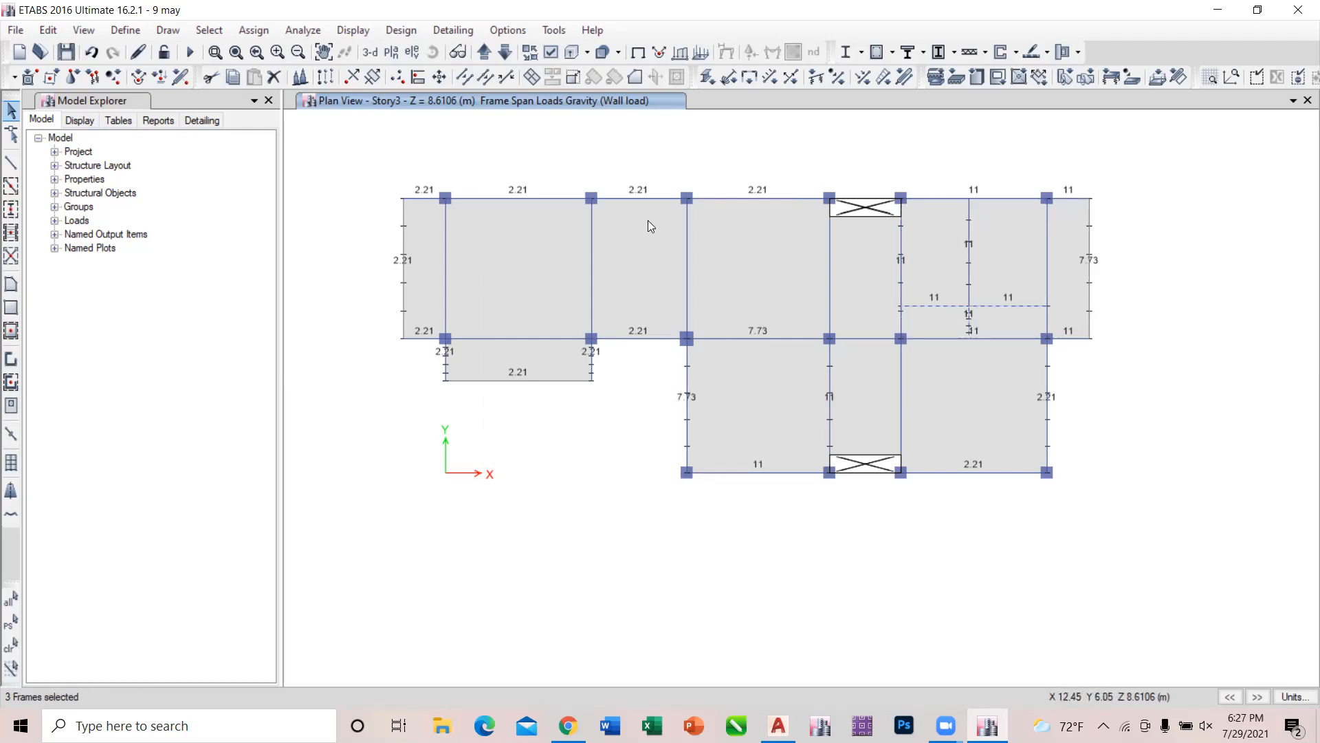
click(38, 32)
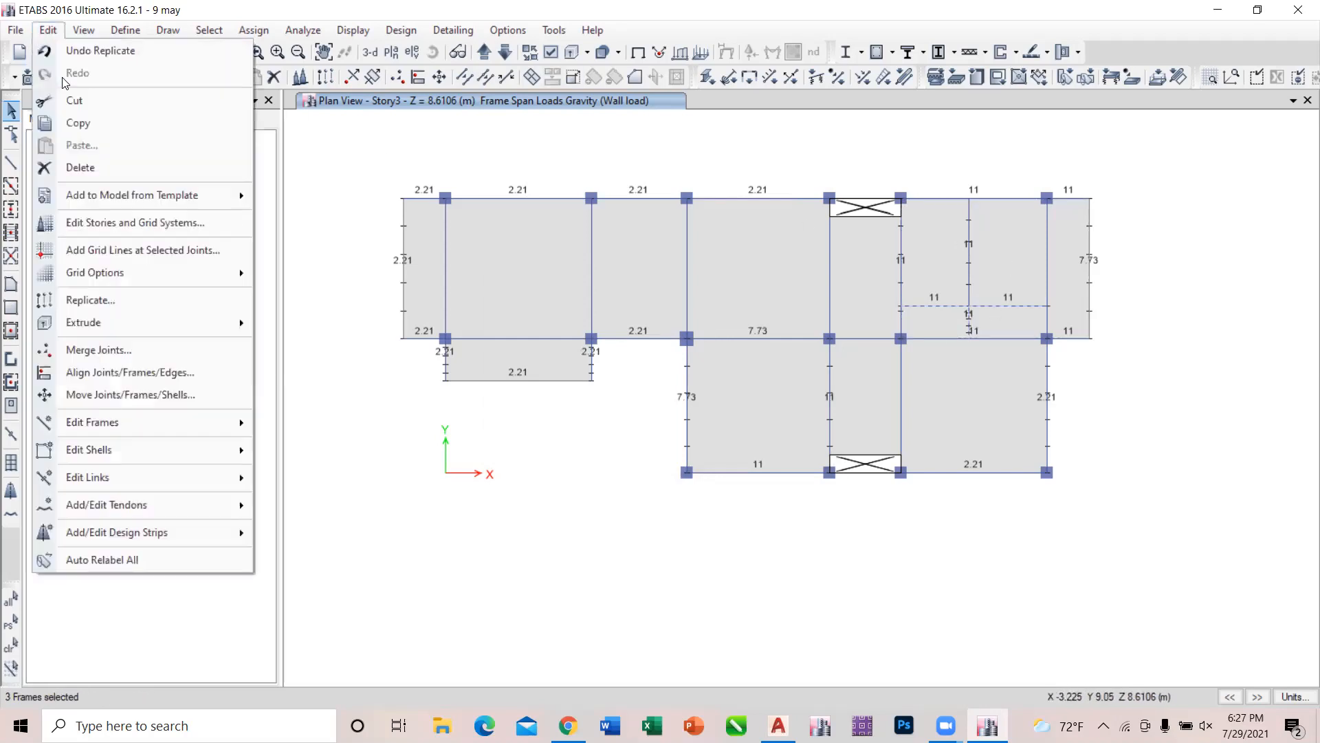
click(97, 167)
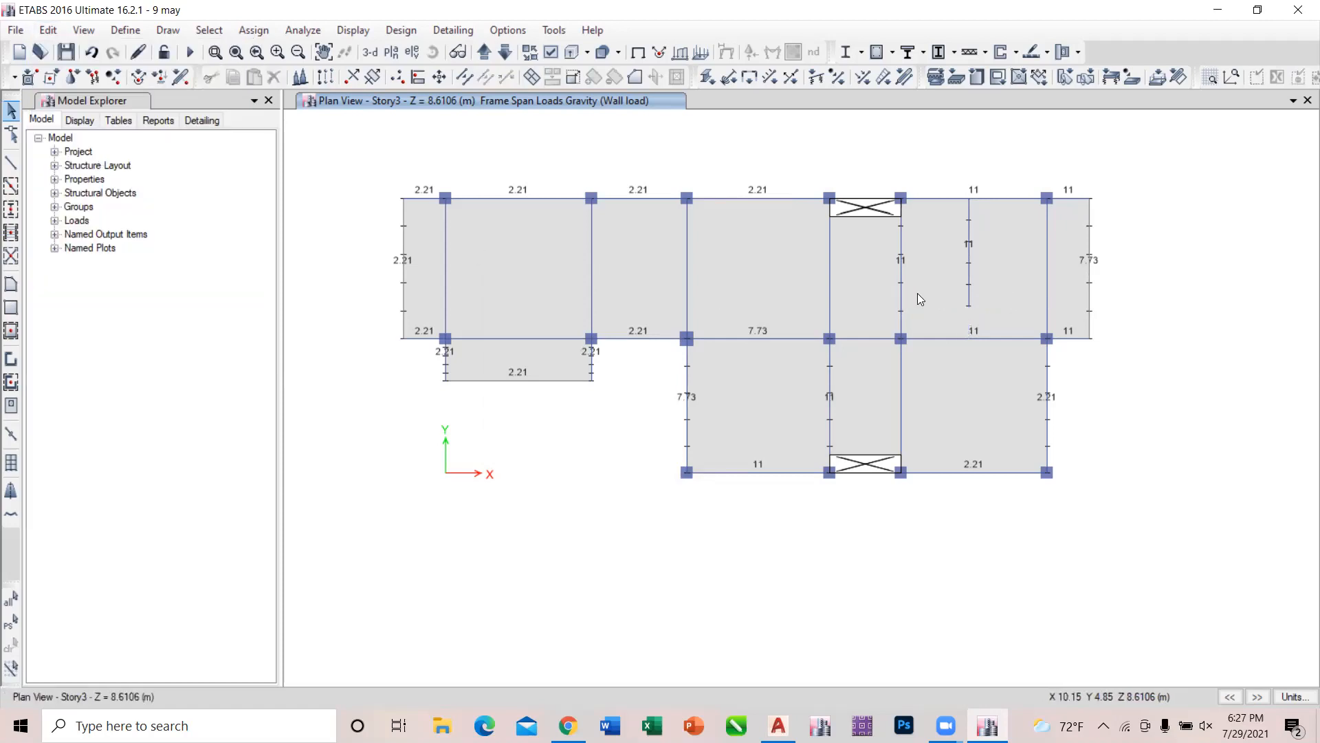
Assign the None frame section to the remaining laundry–bedroom partition line.
click(969, 253)
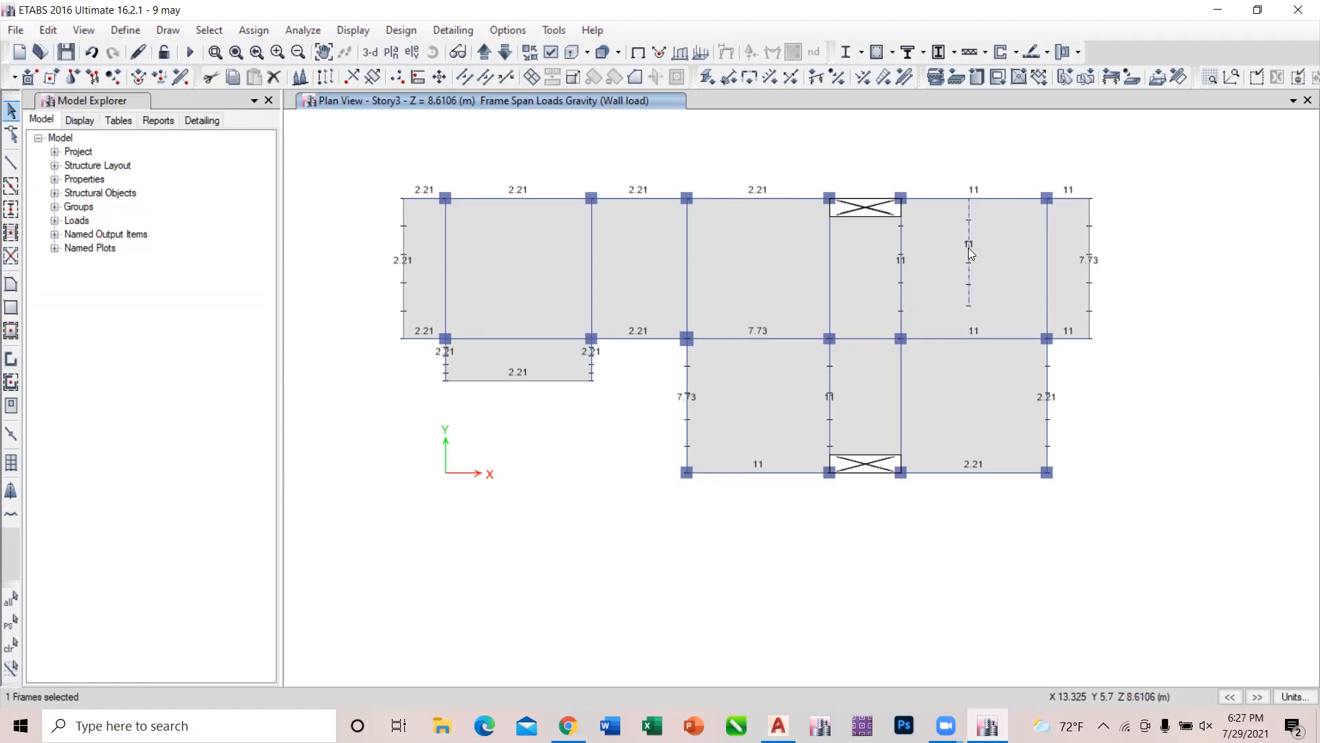
click(248, 35)
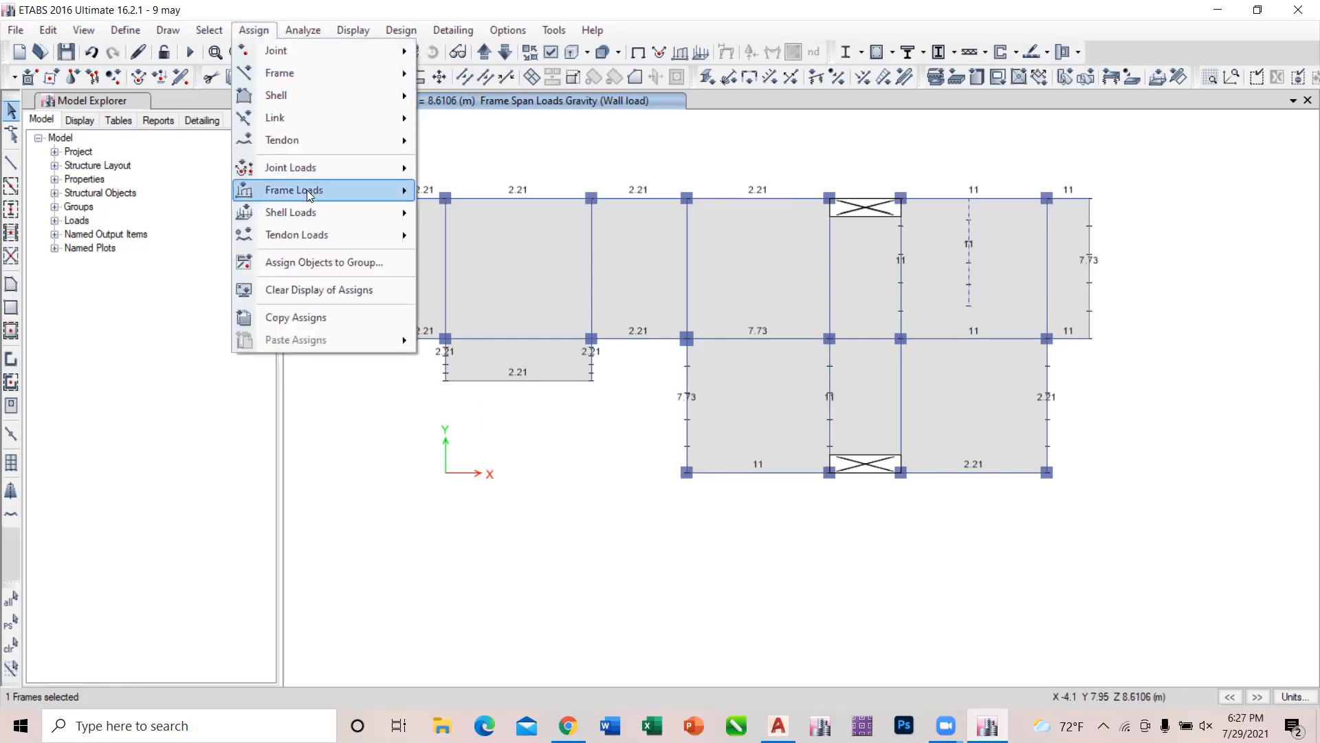
mouse_move(300, 93)
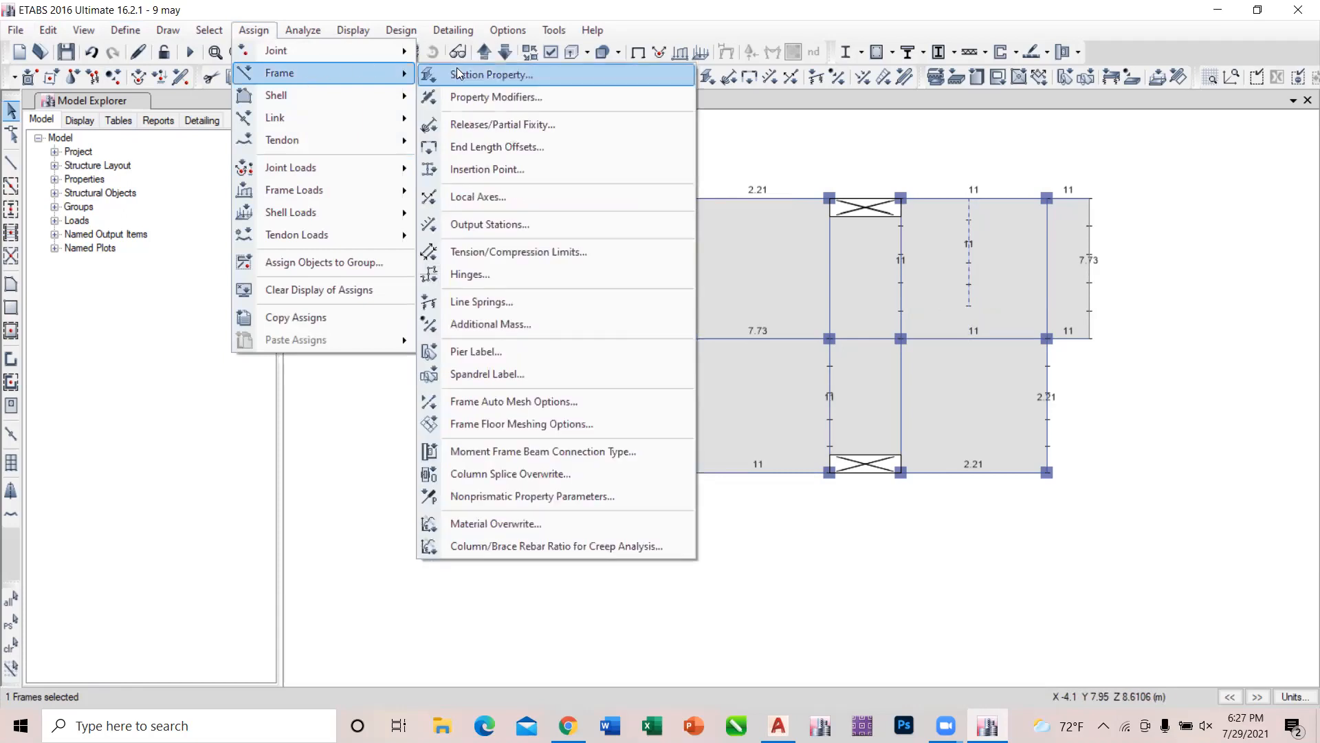
click(458, 73)
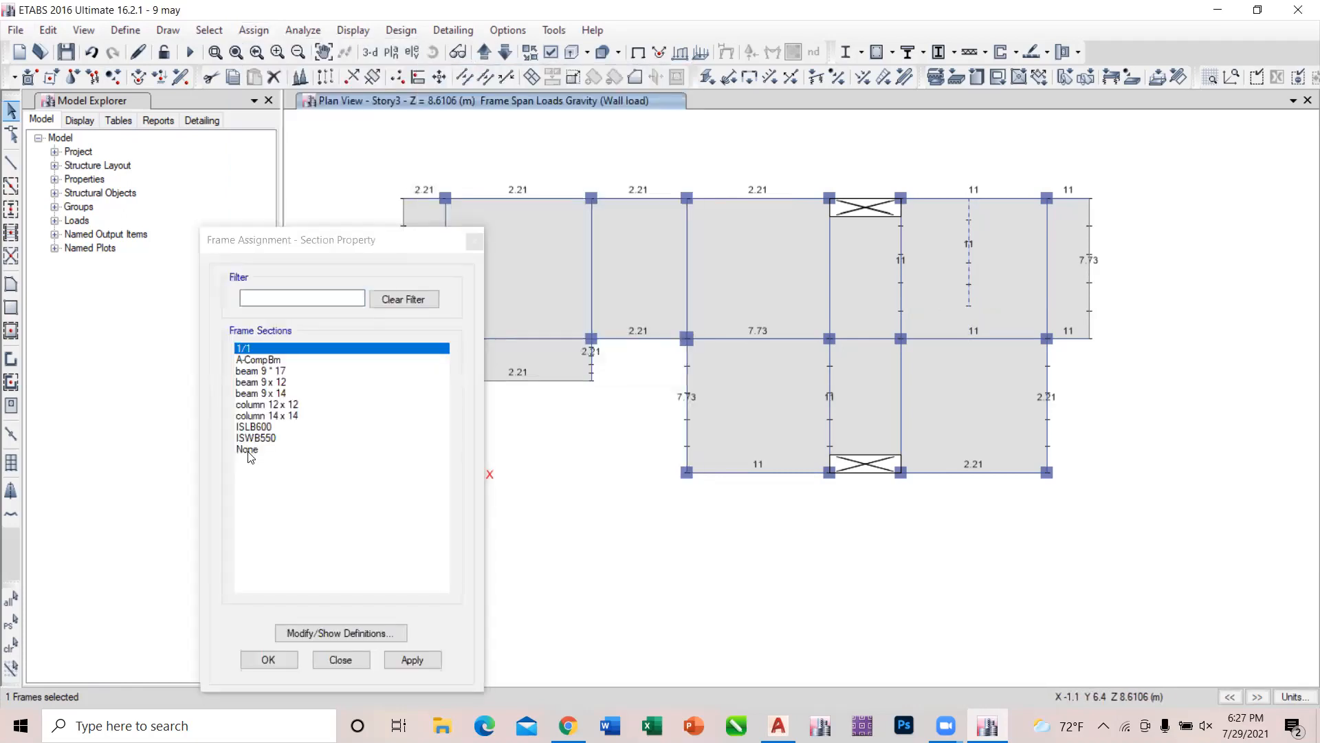
click(248, 450)
click(412, 660)
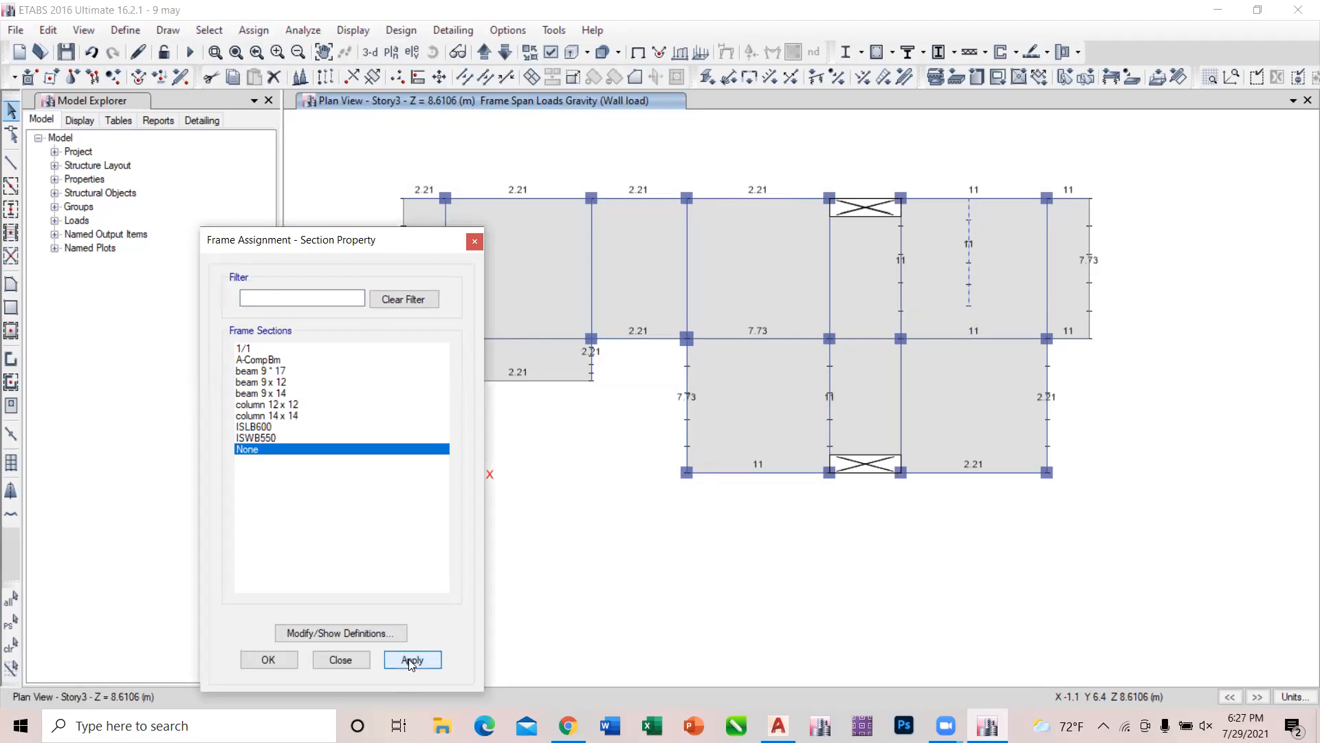
click(968, 227)
click(474, 241)
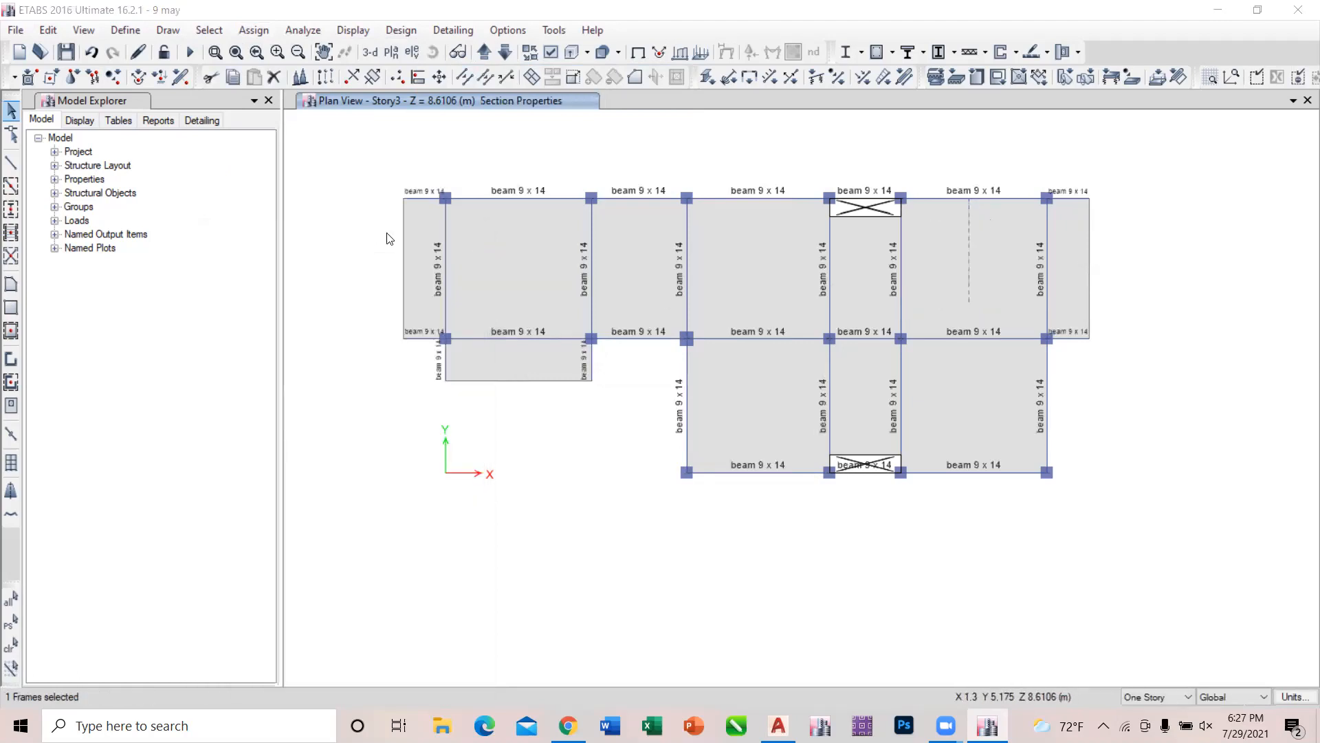
Delete the existing distributed Wall load from the laundry–bedroom partition line.
click(254, 29)
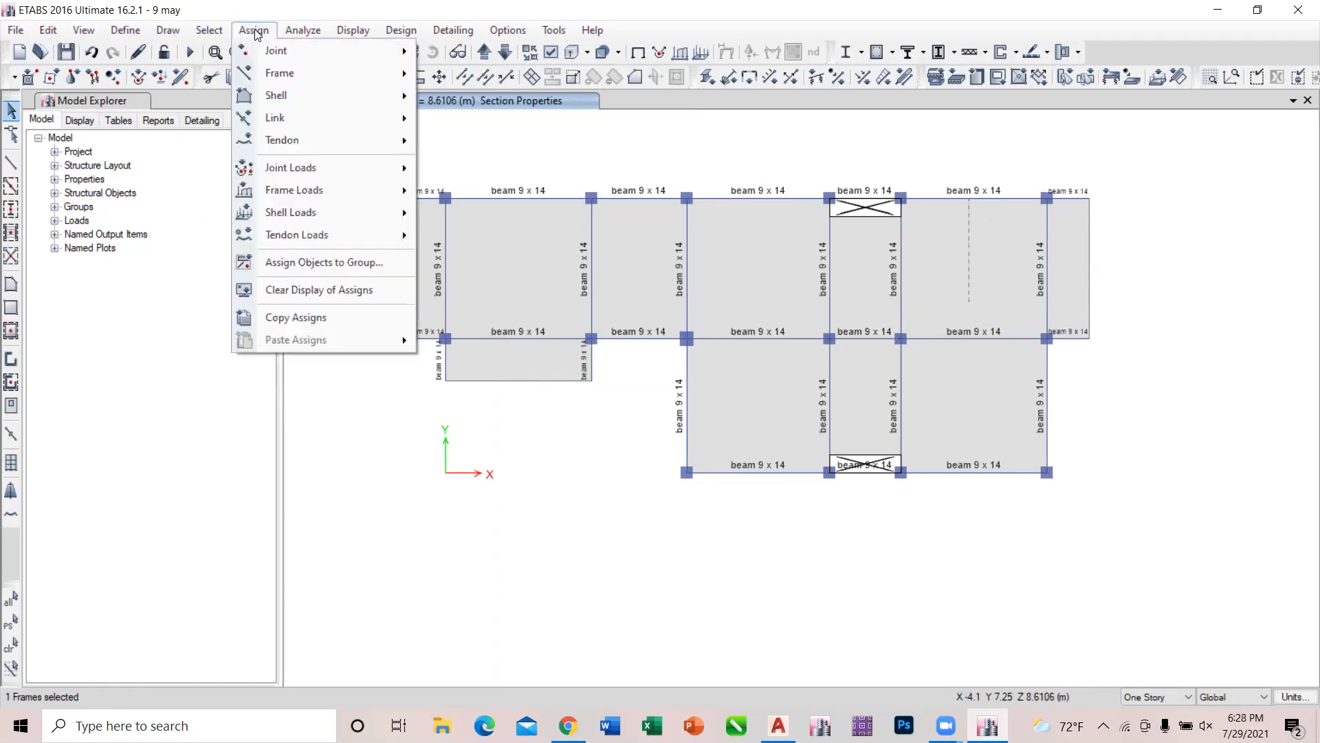
mouse_move(308, 190)
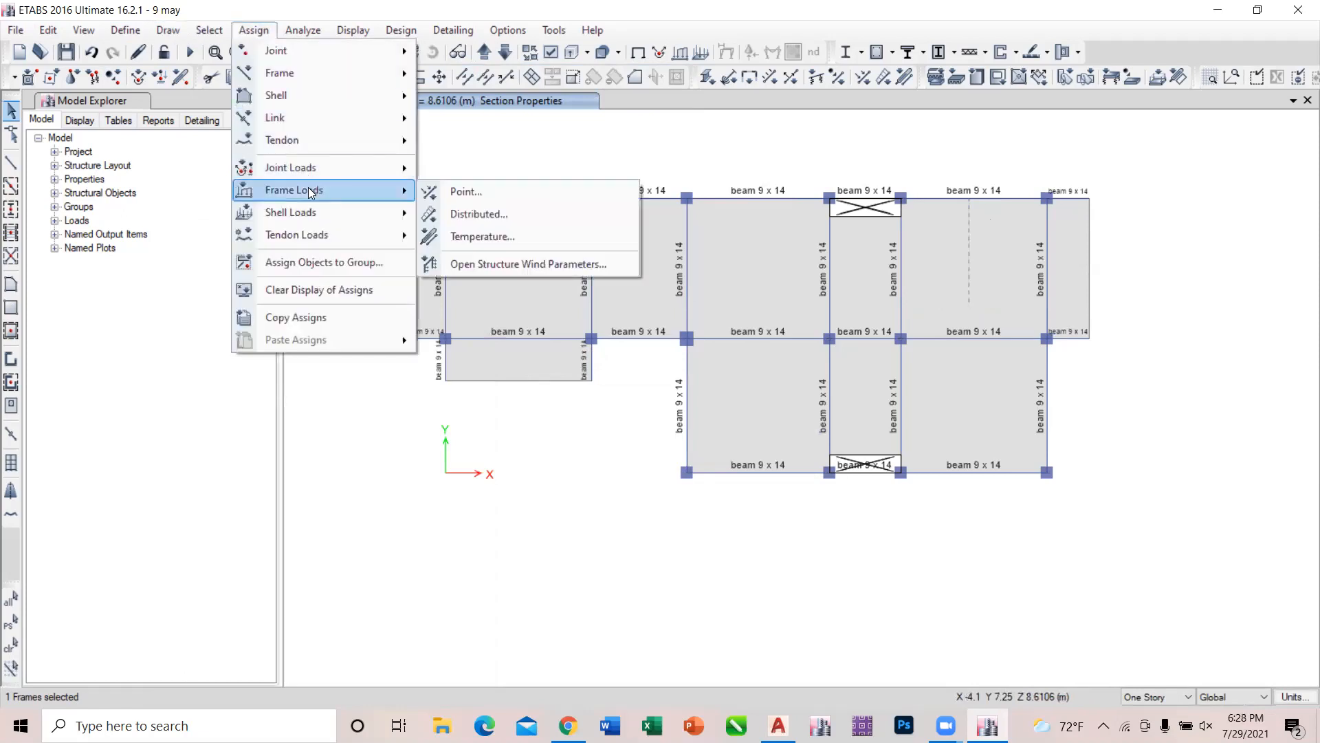
click(454, 209)
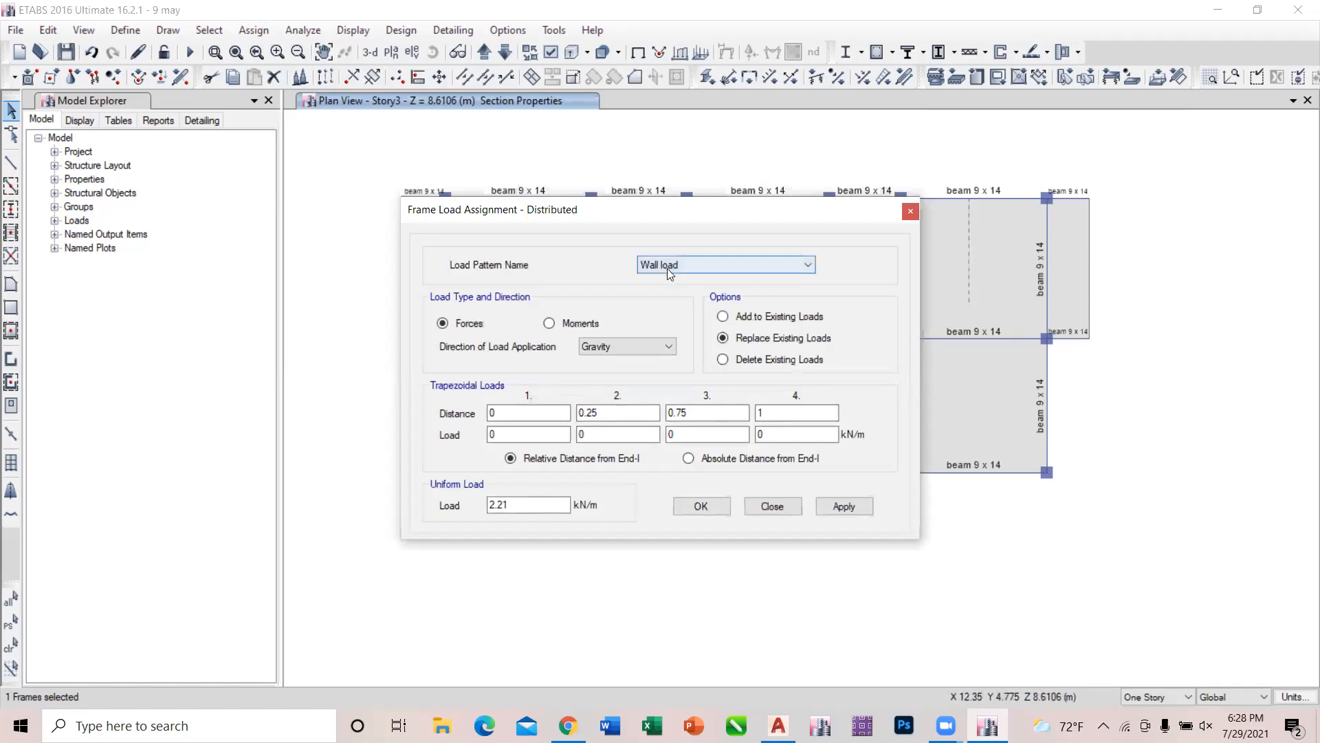
click(755, 359)
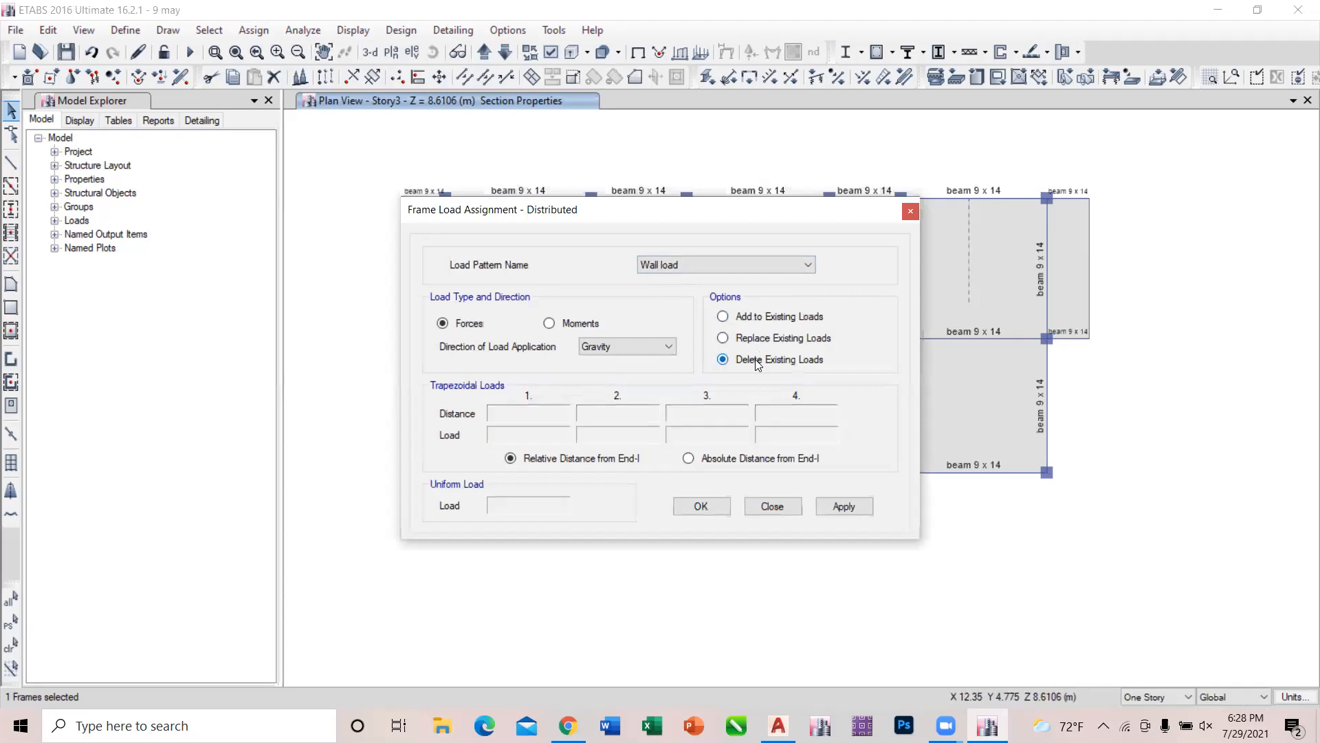
click(855, 503)
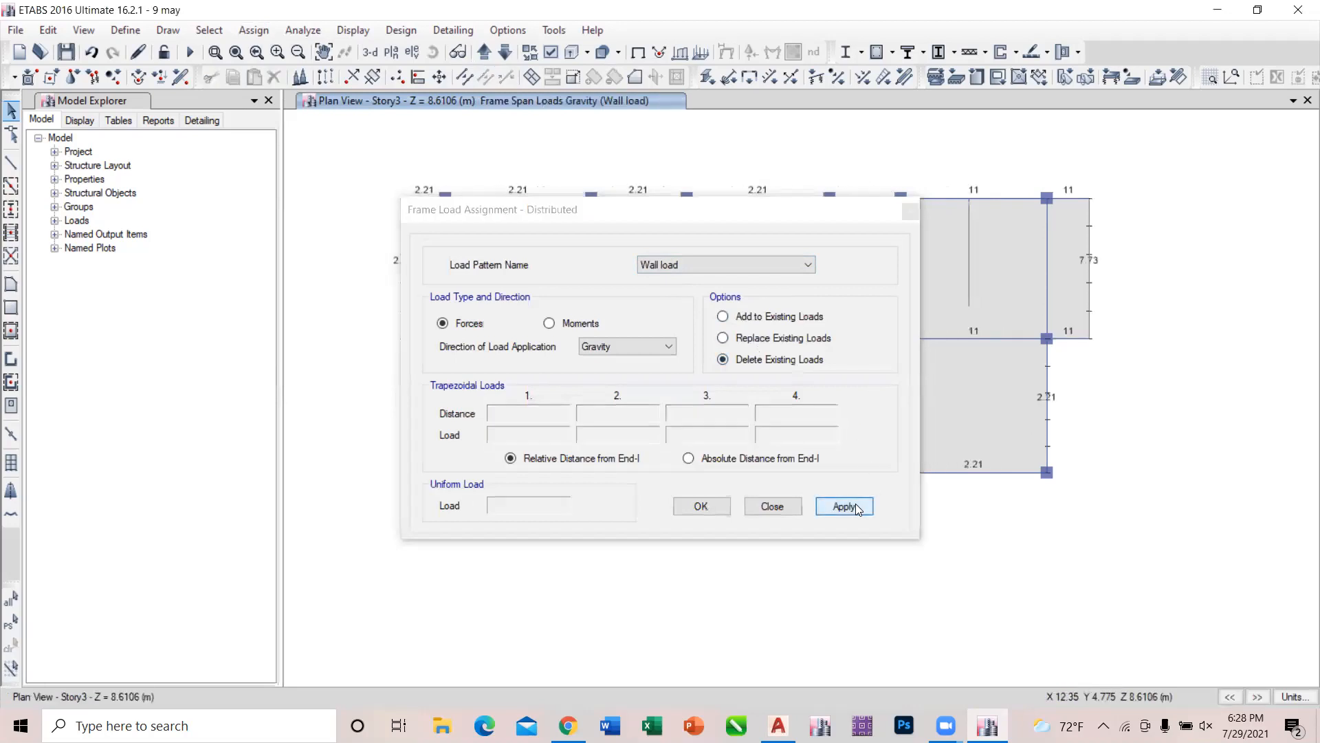
Assign a uniform gravity Wall load of 5.52 kN/m to the partition line, using the option to replace existing loads.
click(969, 234)
click(756, 317)
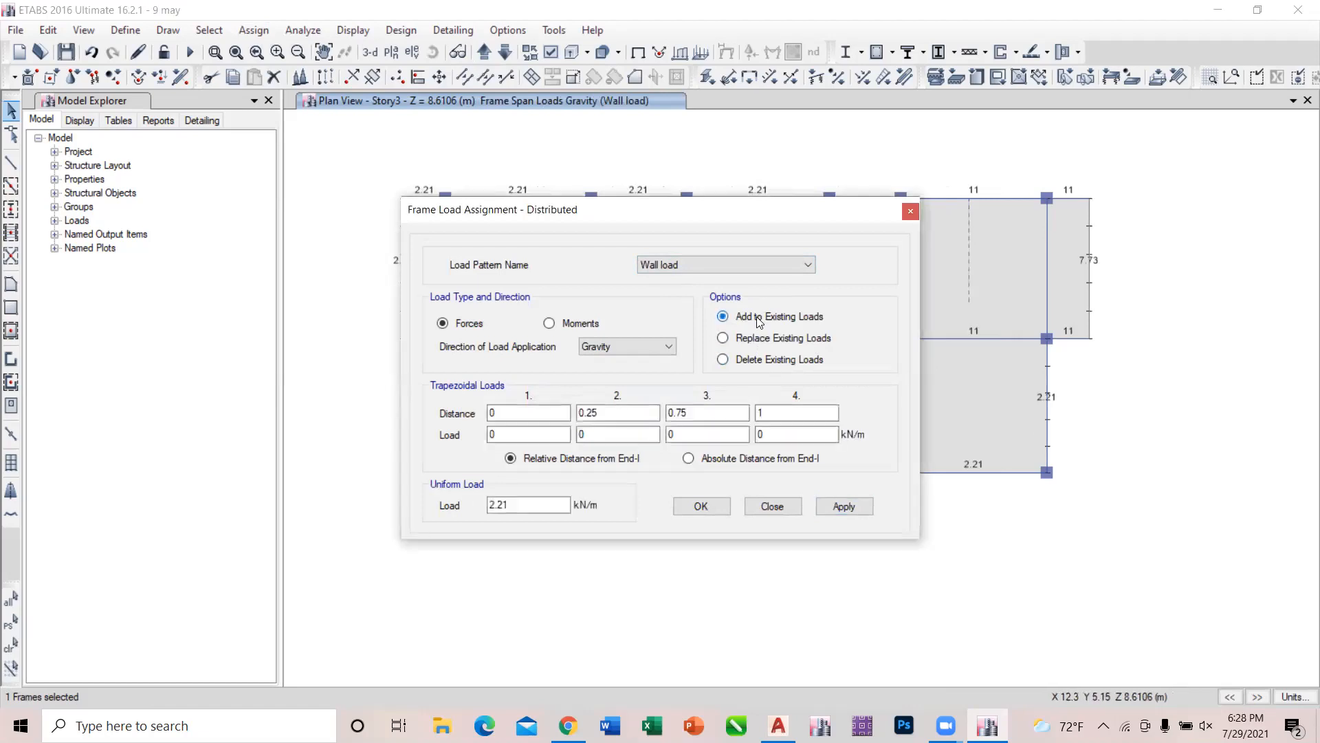
click(755, 338)
click(509, 504)
click(869, 509)
click(772, 501)
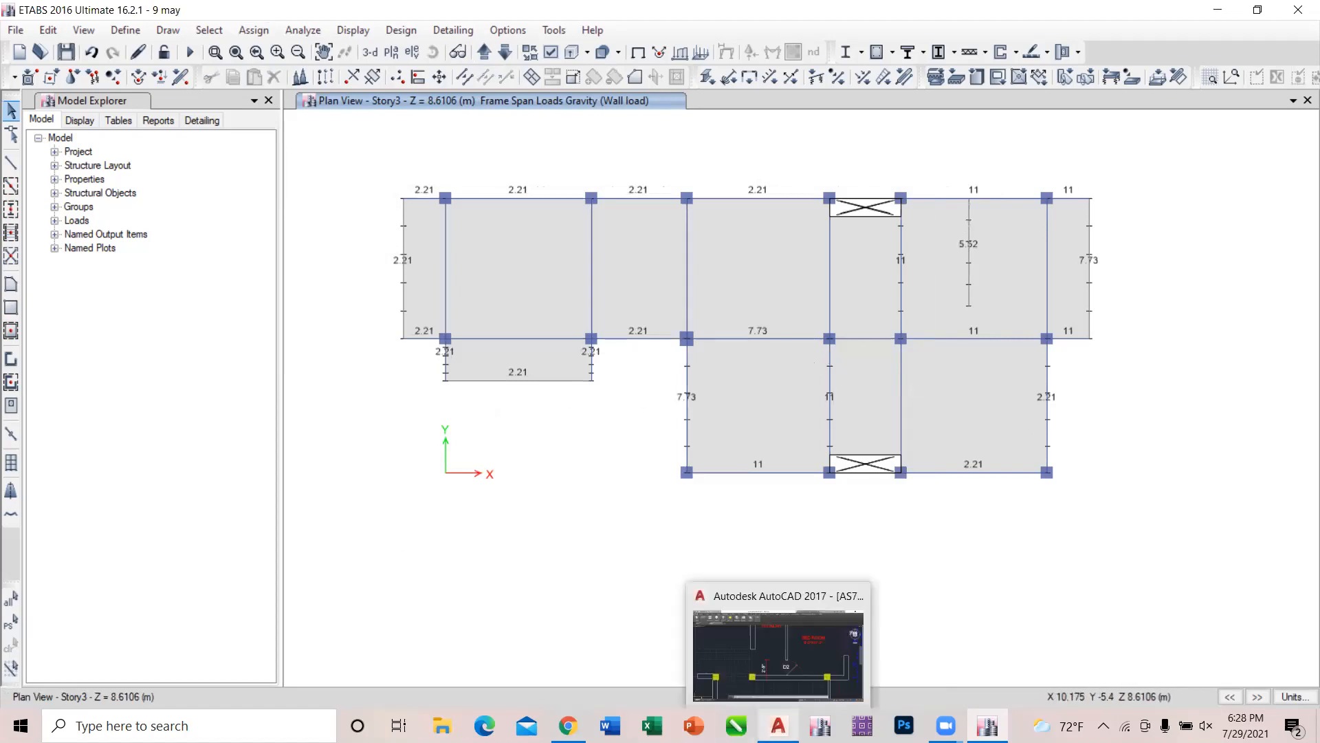
Switch to AutoCAD and examine the roof plan's lower and upper terrace walls.
click(778, 725)
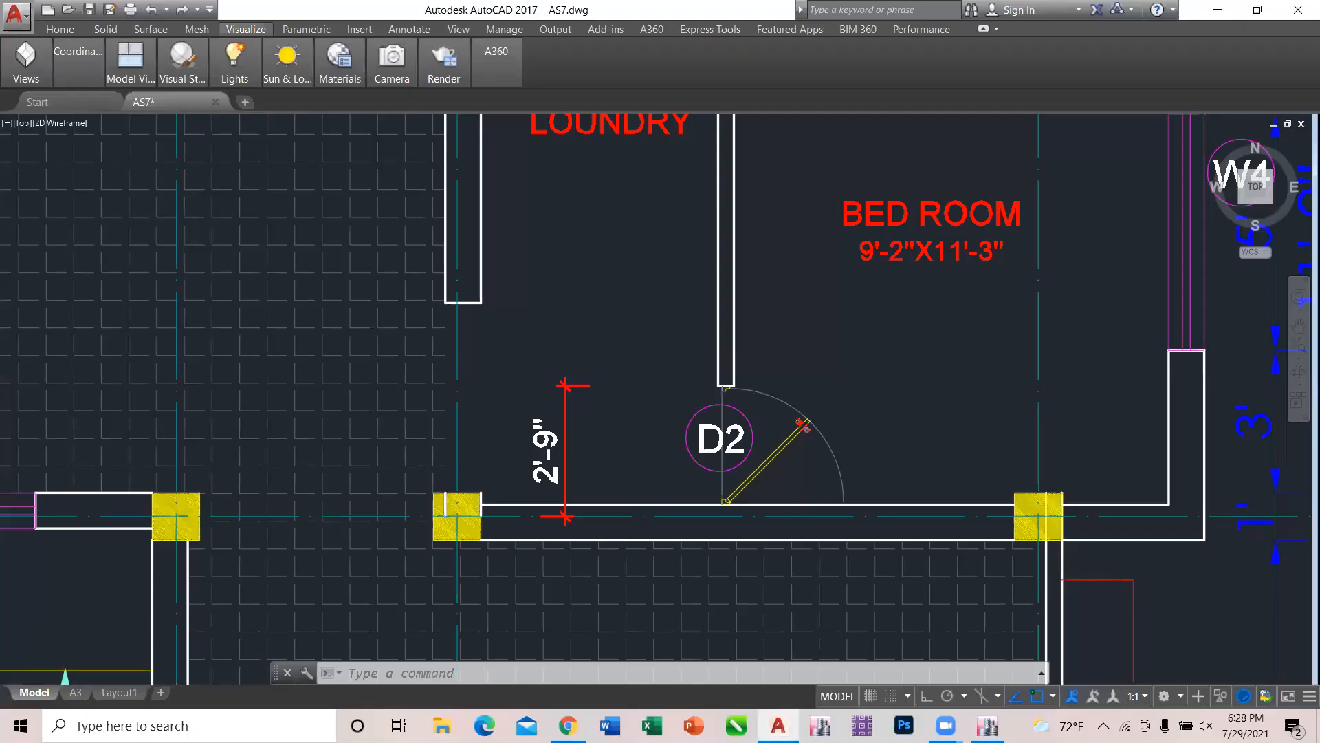
scroll(485, 354, down, 8)
scroll(644, 361, up, 8)
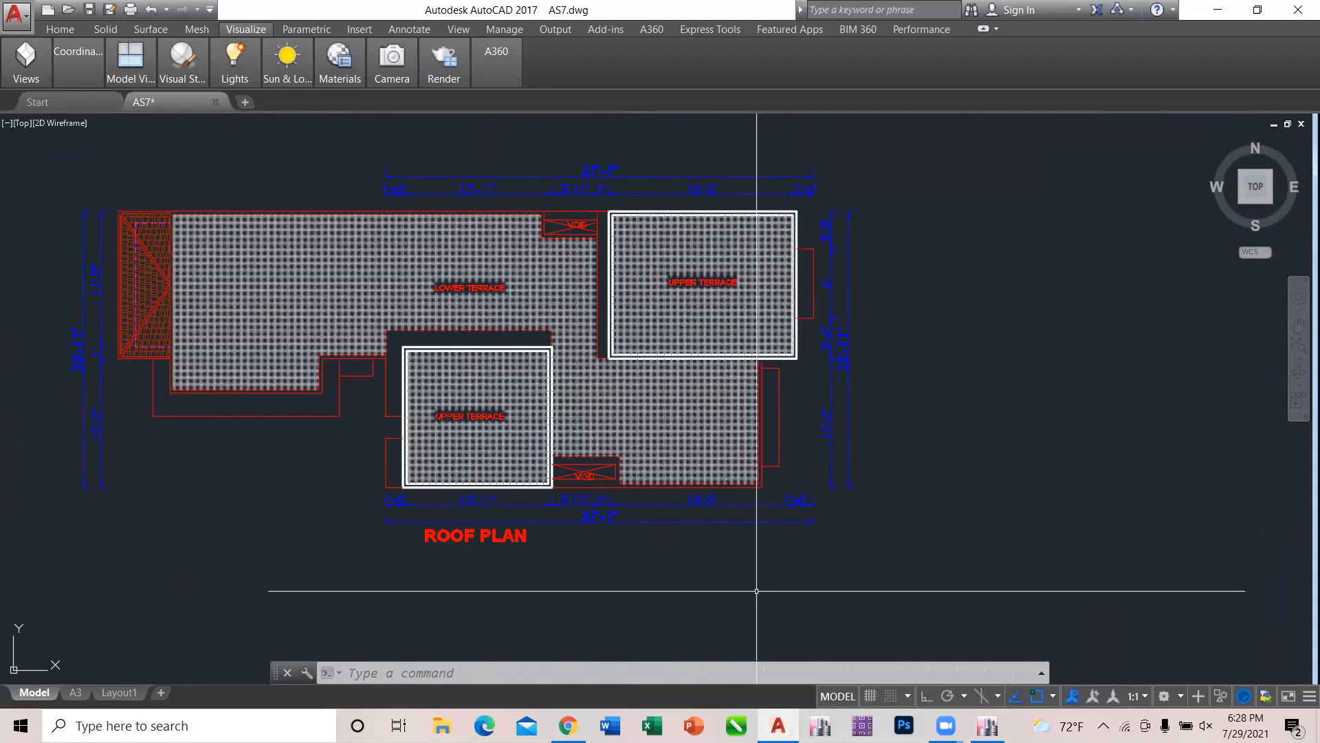
Switch back to ETABS and check the wall loads on the Story4 and Story3 plans and across the whole building in 3D.
mouse_move(988, 726)
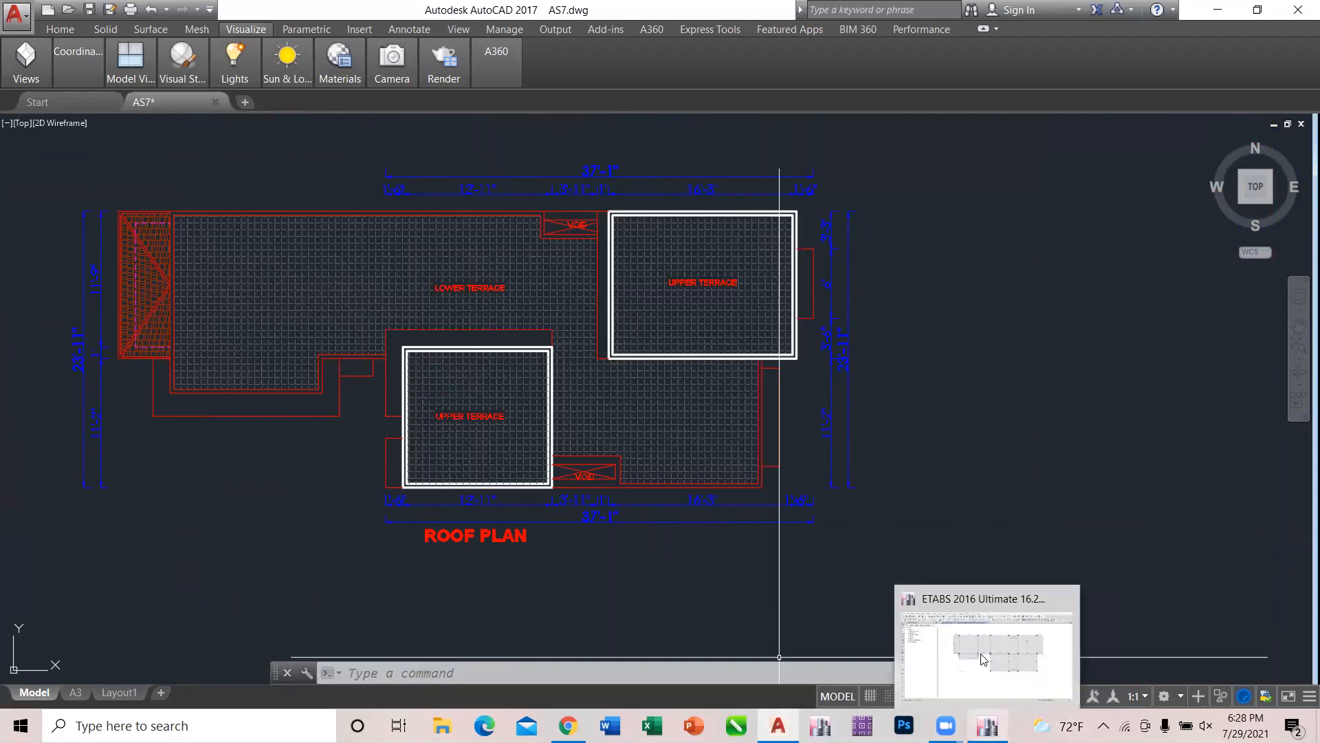
click(982, 659)
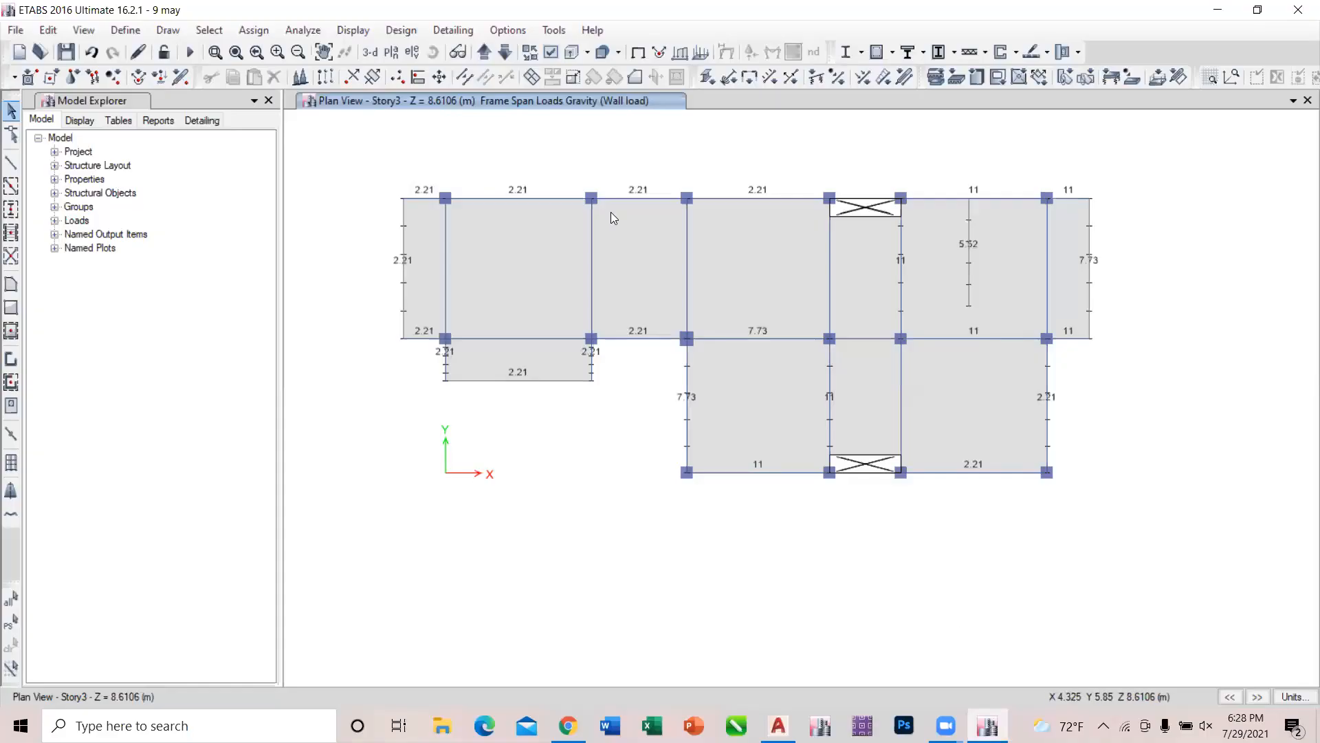
click(485, 52)
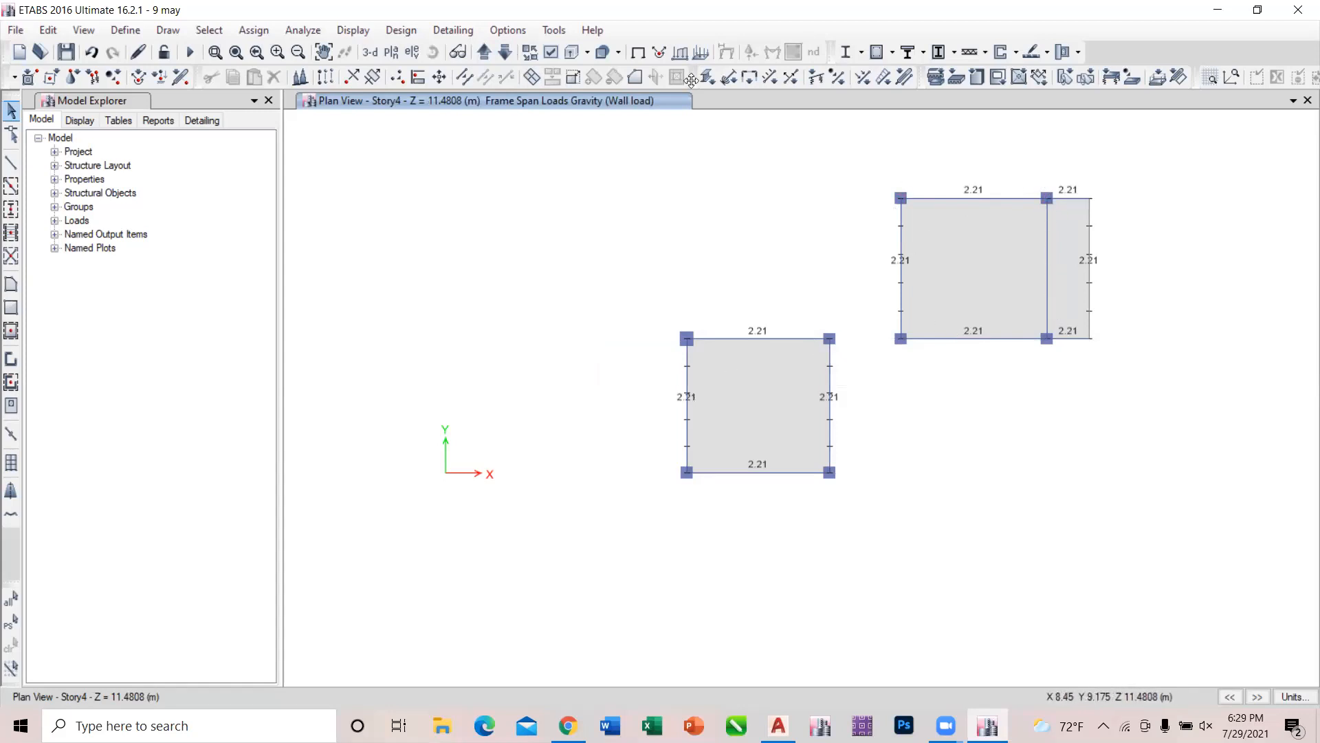
click(505, 53)
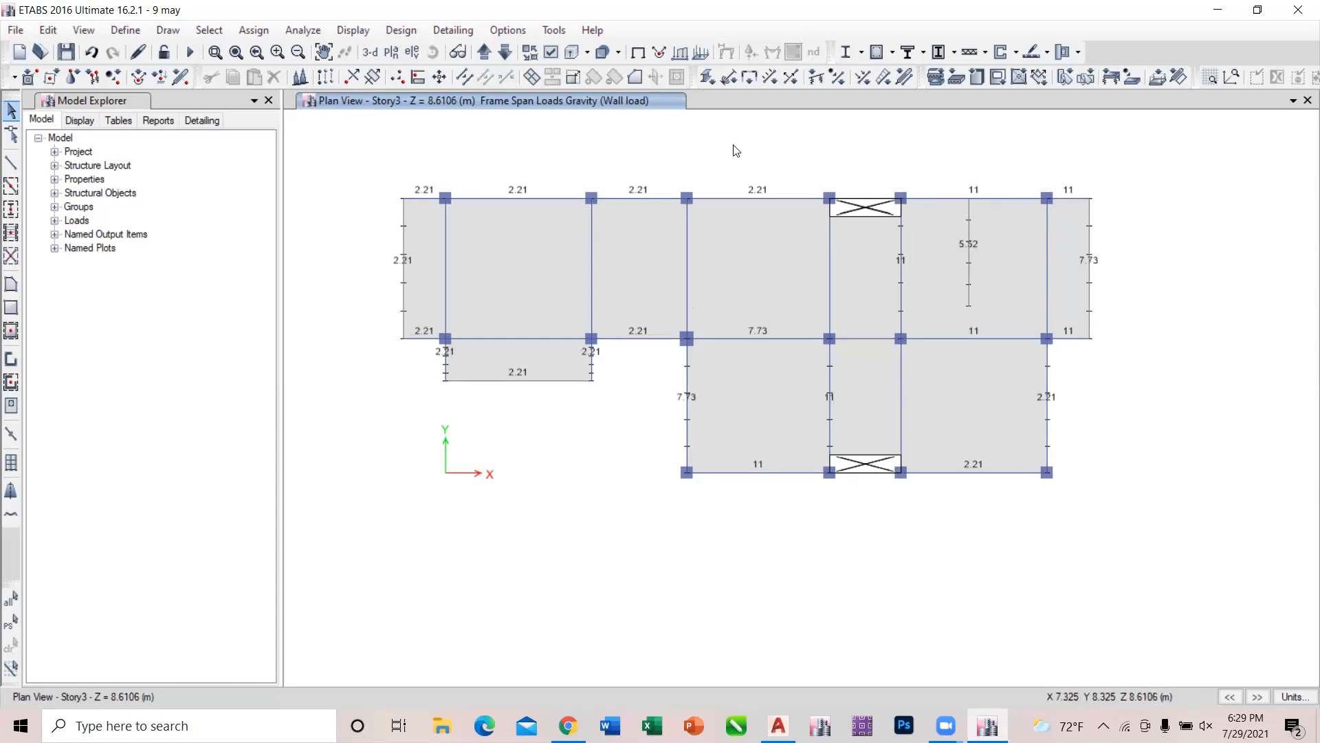
click(366, 56)
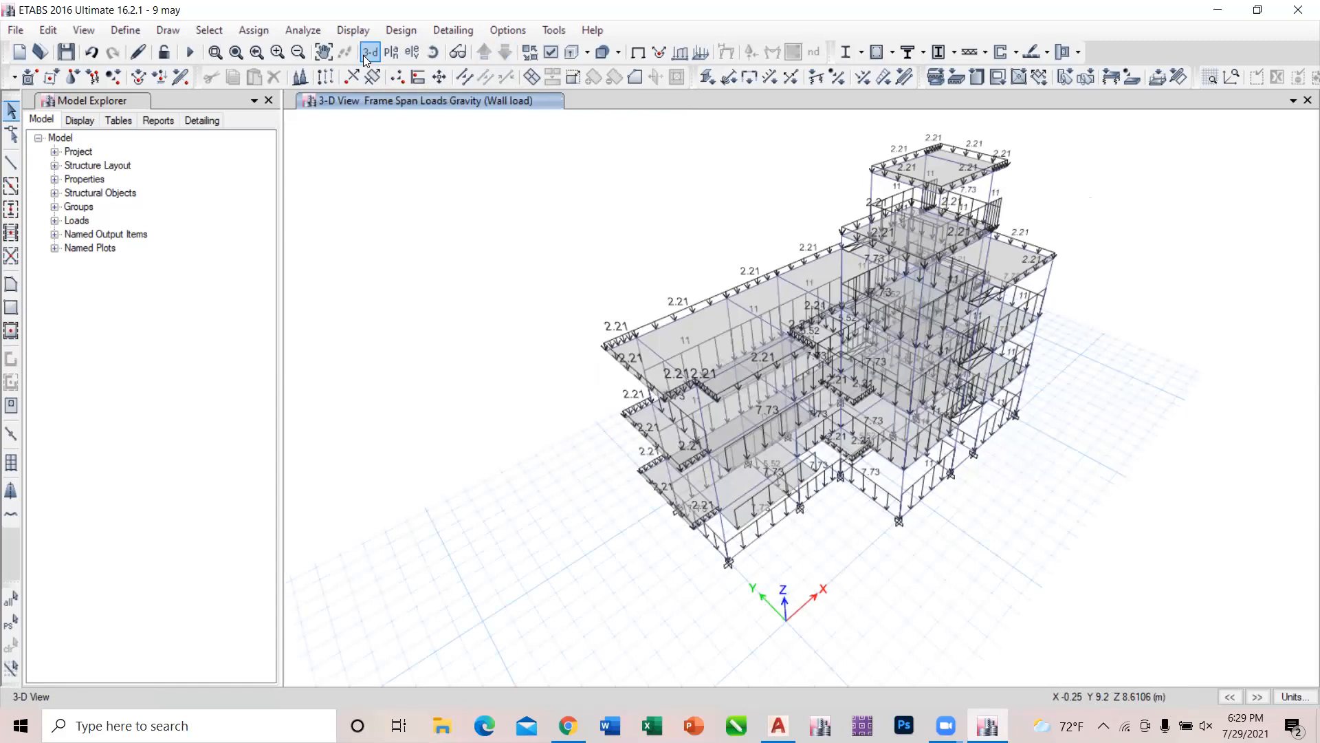
click(366, 57)
Display the Story1 plan view with its wall loads in place of the 3D view.
click(391, 52)
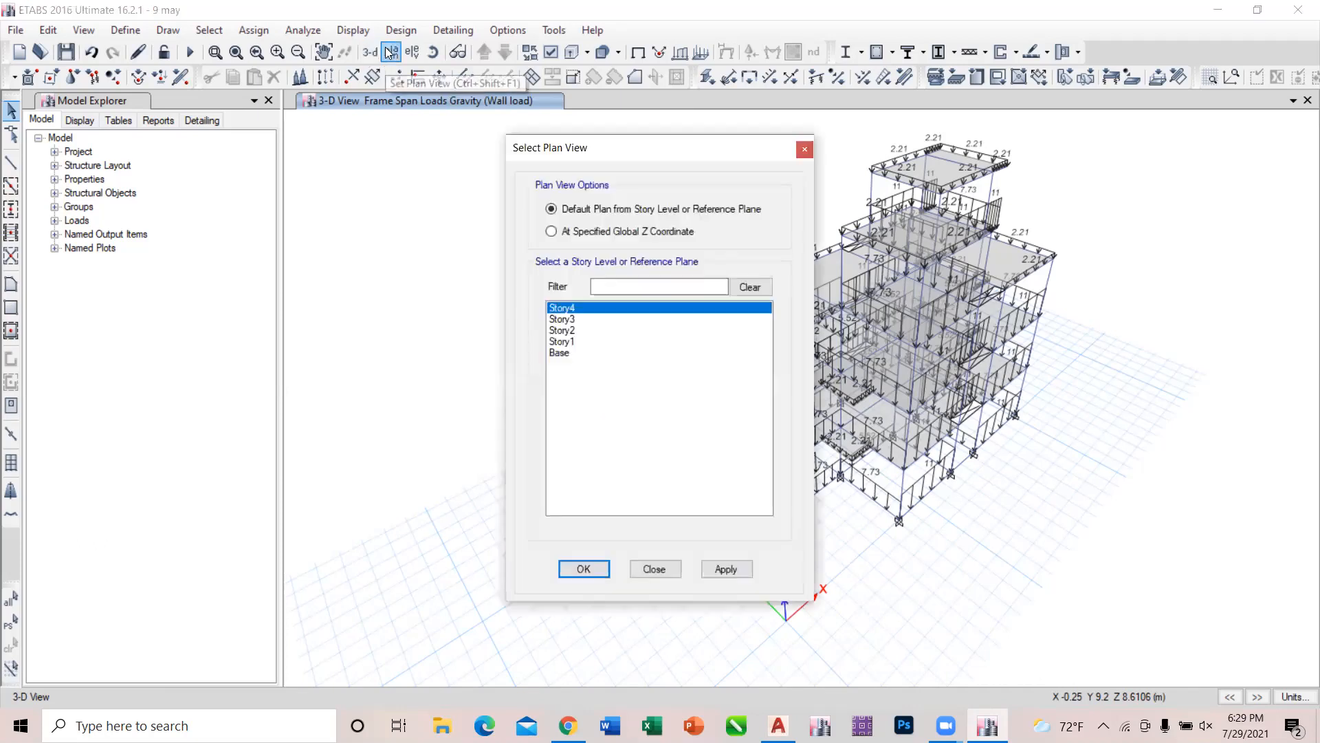
click(592, 342)
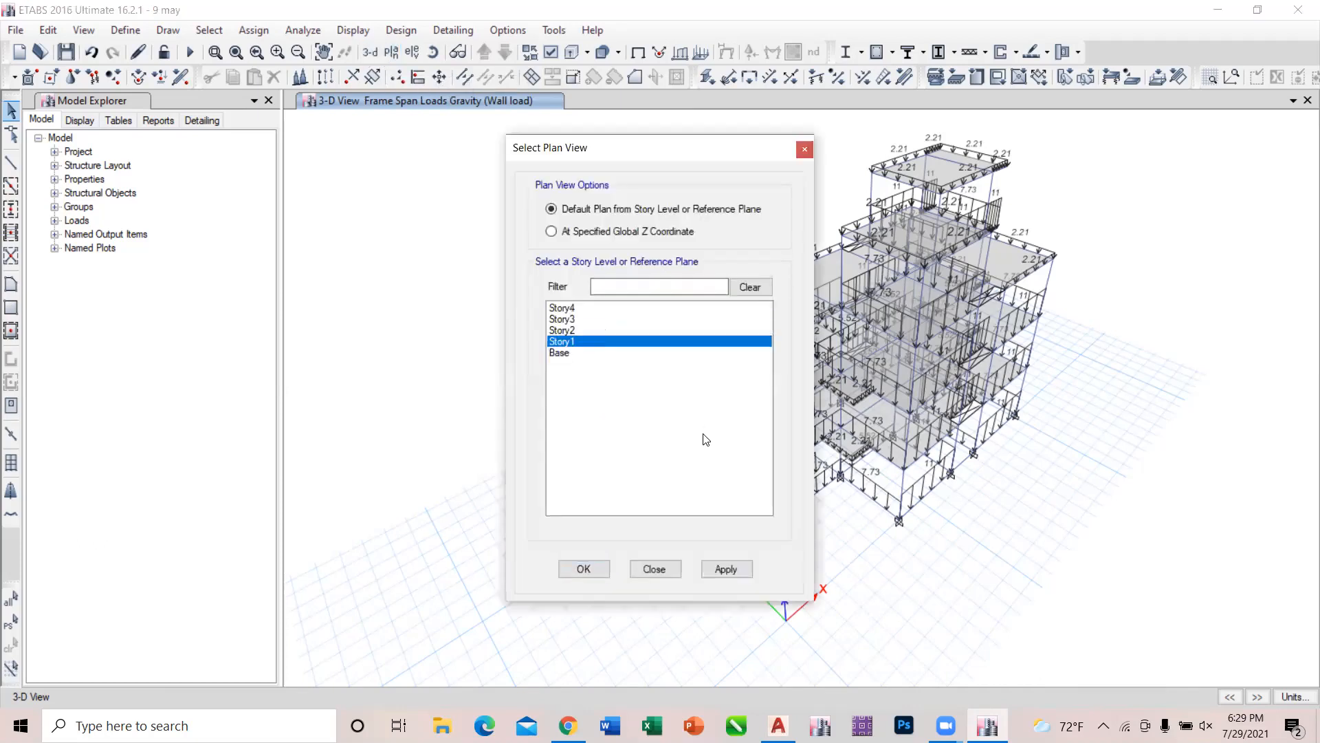
click(746, 566)
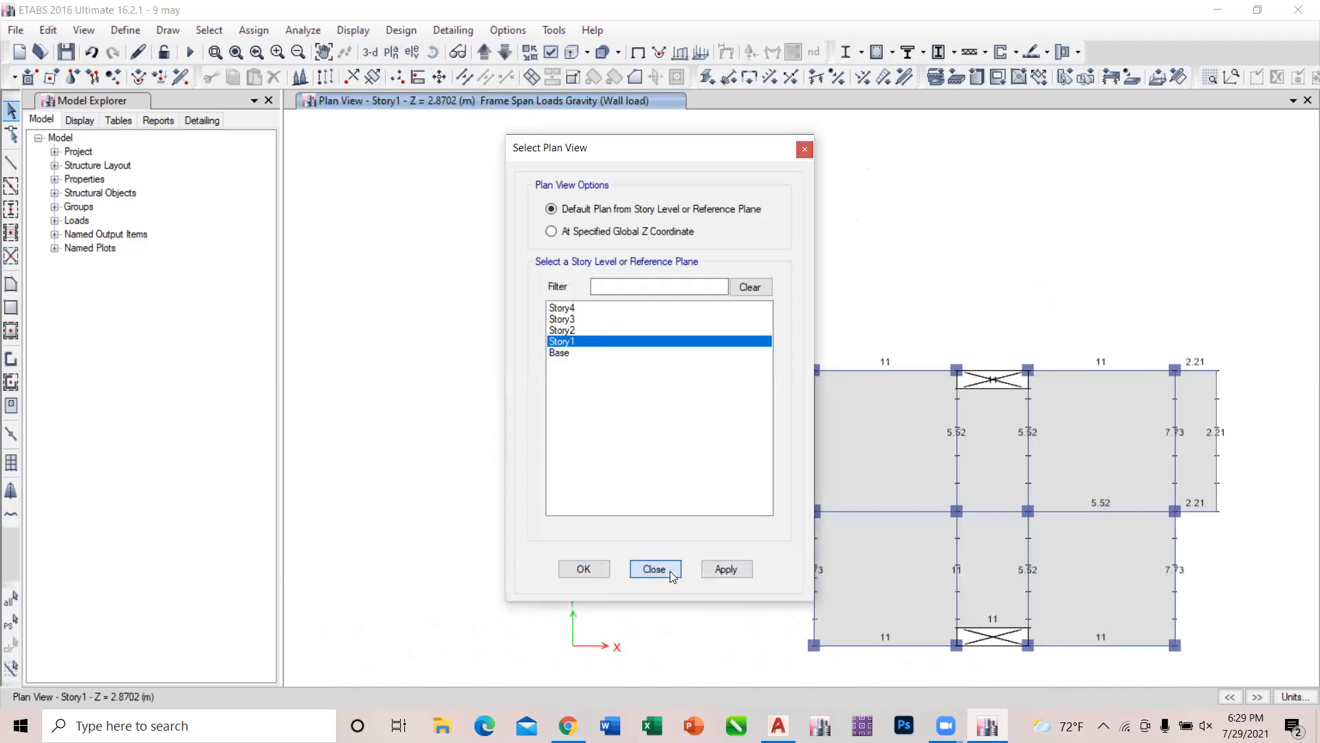
click(670, 571)
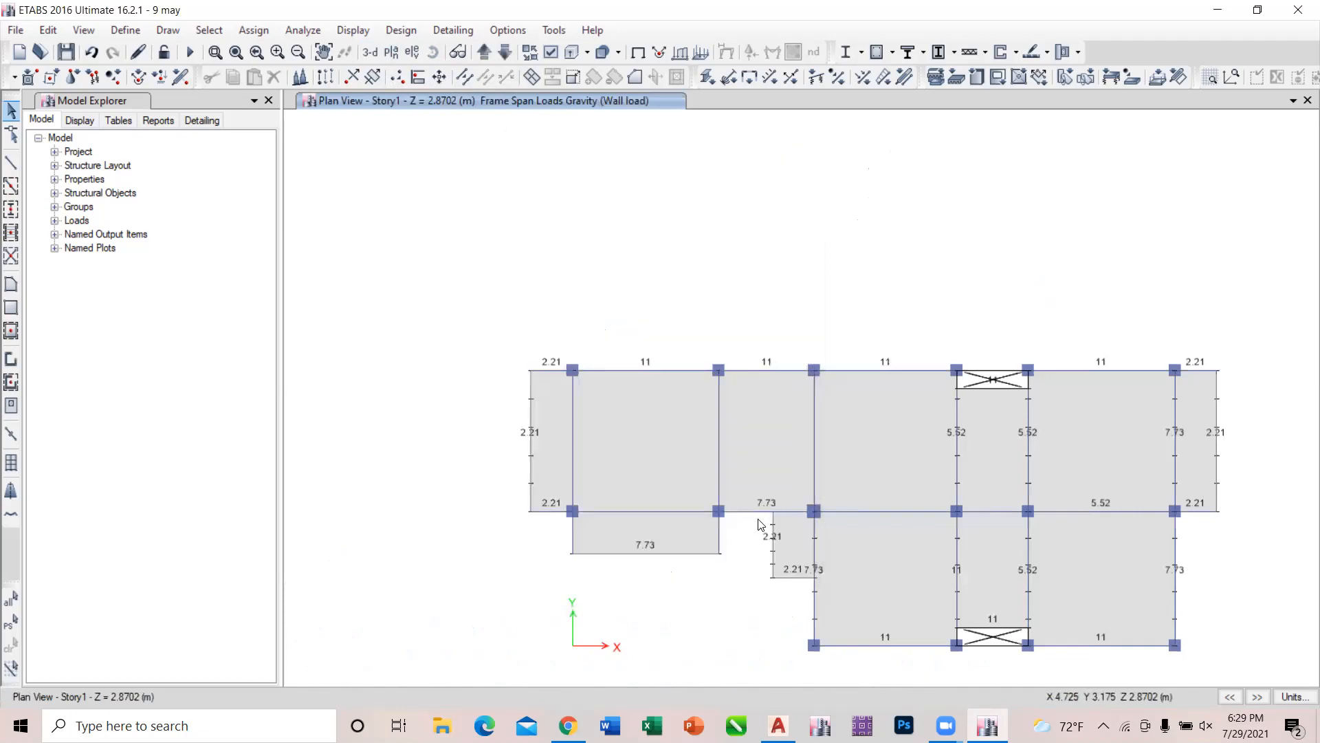
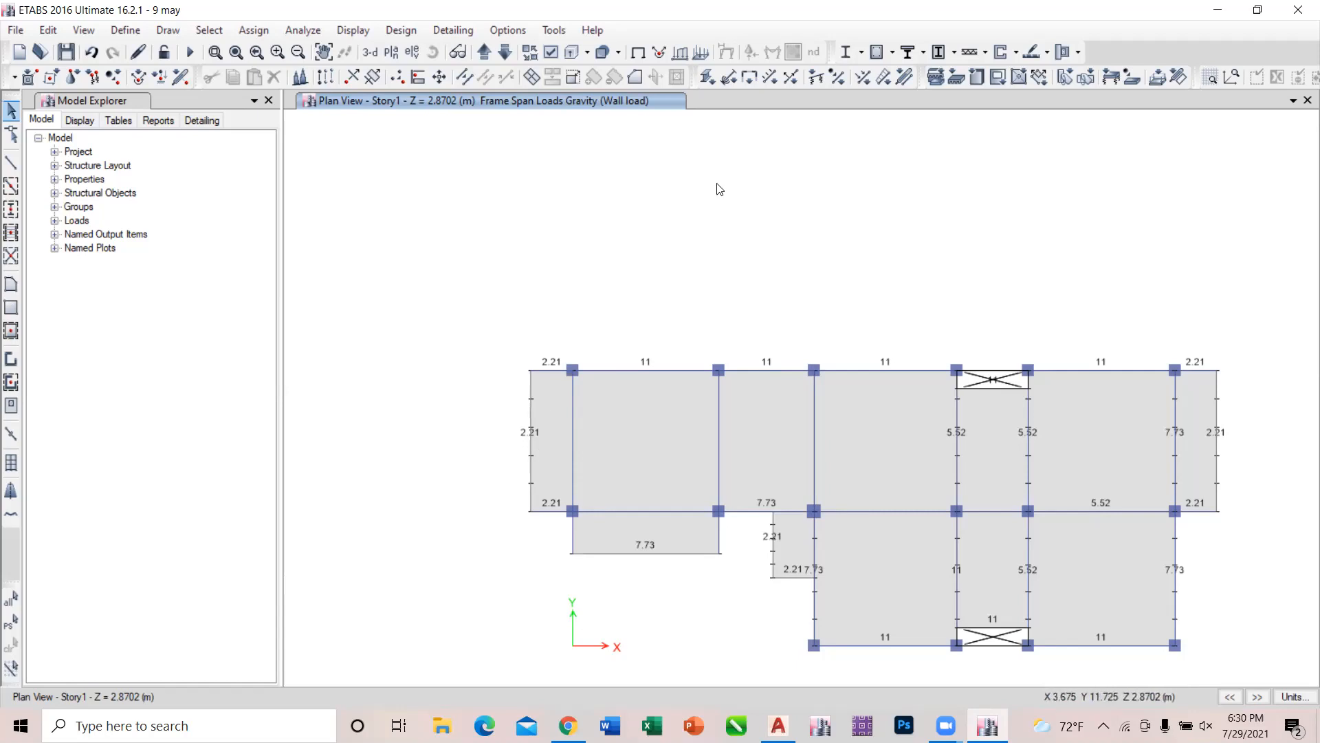
scroll(858, 194, down, 3)
scroll(891, 255, up, 5)
scroll(891, 255, down, 5)
scroll(773, 271, up, 3)
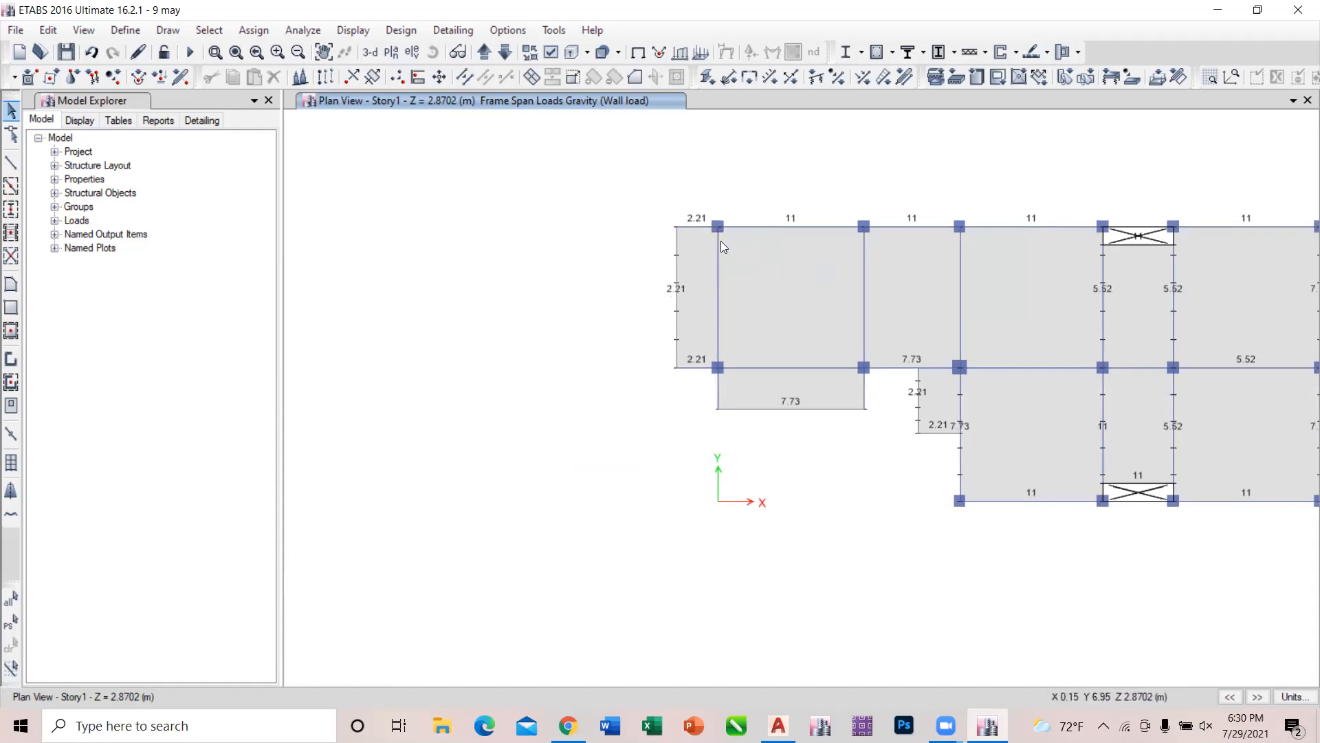
click(691, 267)
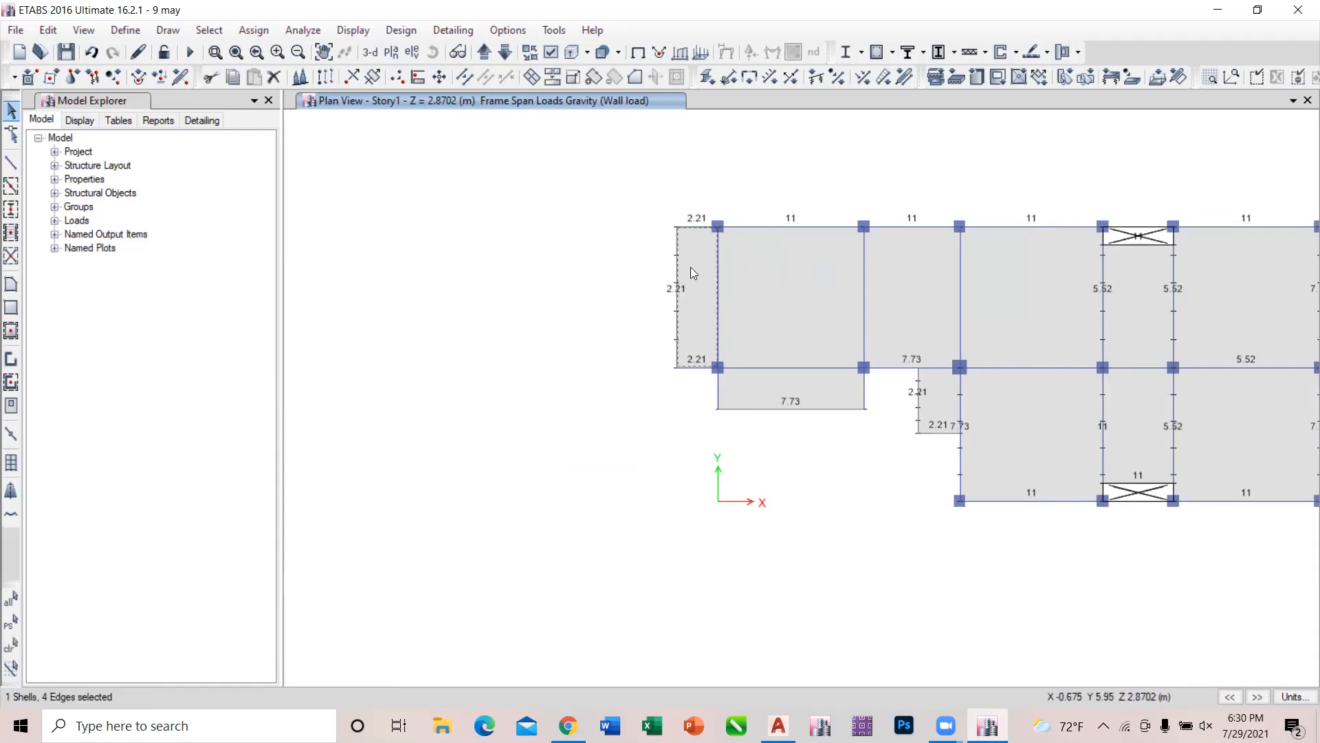
click(691, 267)
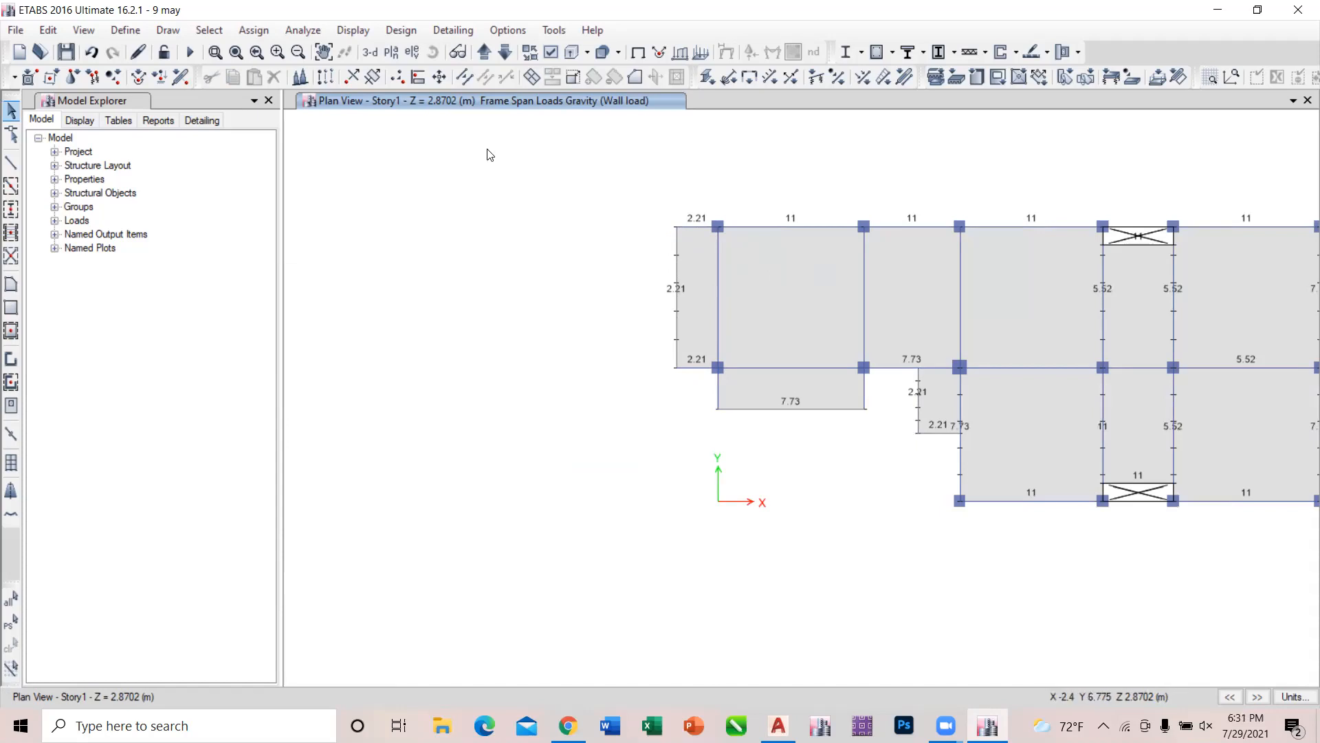
View the wall loads across the whole building in 3D, and return to the Story1 plan view.
click(371, 53)
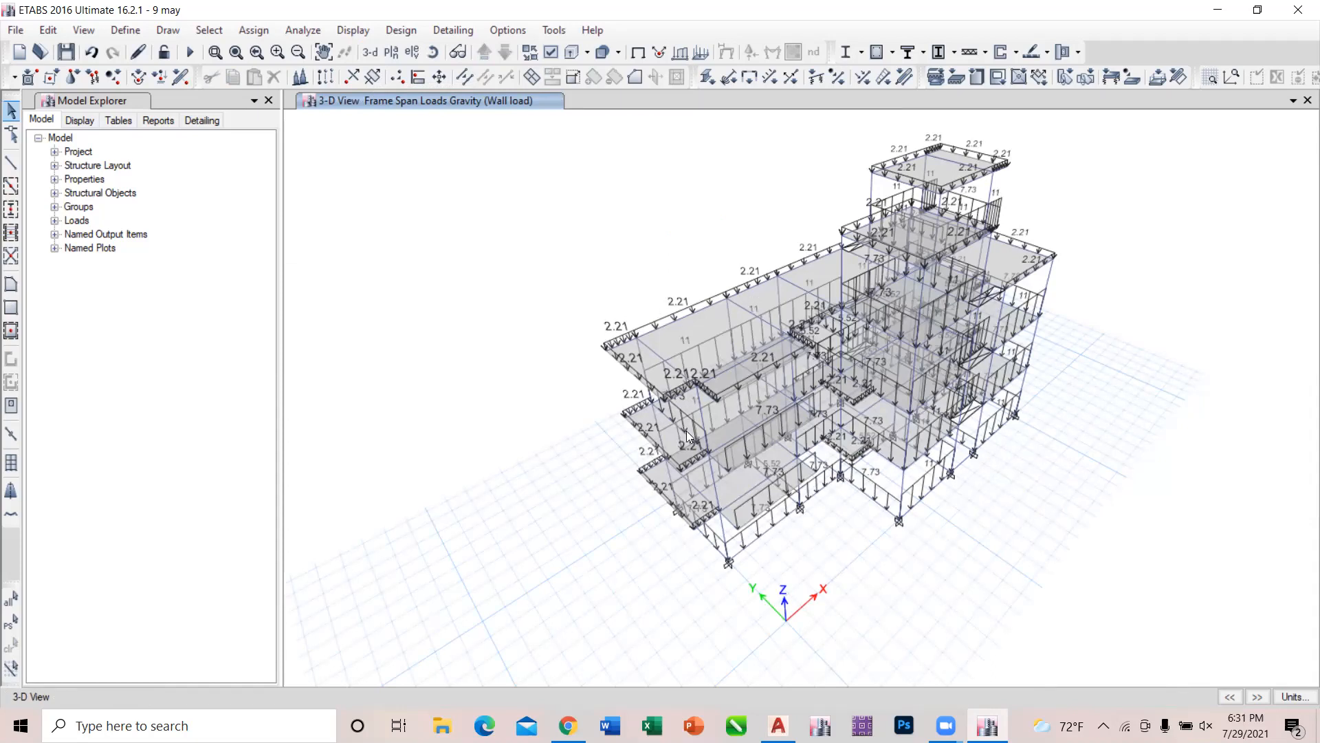
click(391, 52)
click(564, 341)
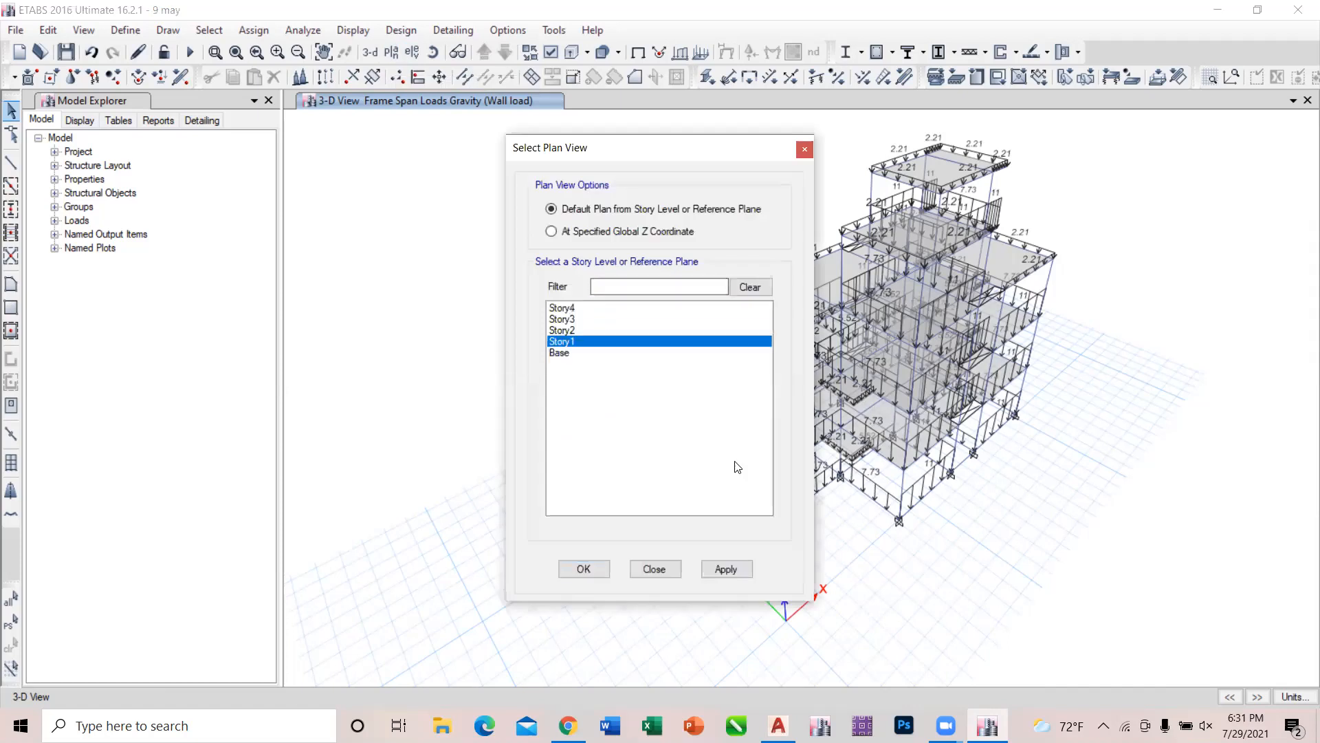
click(727, 569)
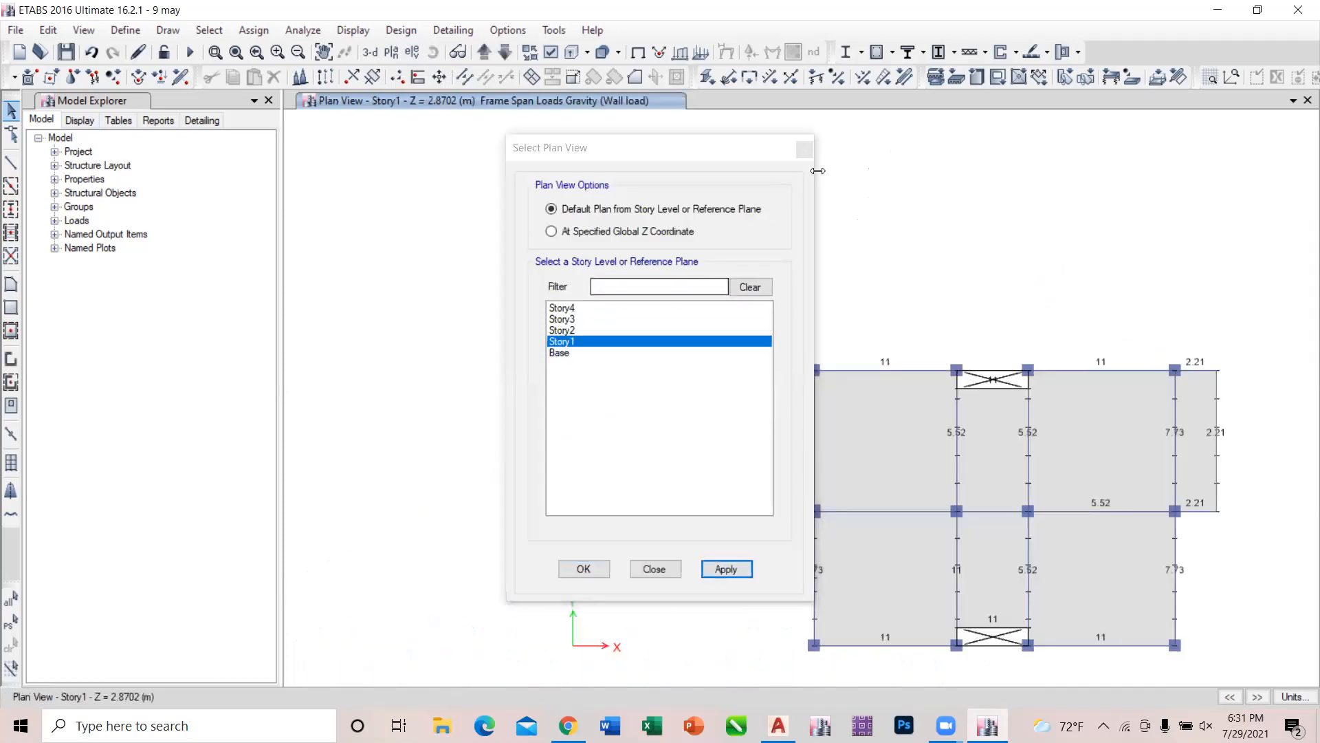
click(803, 152)
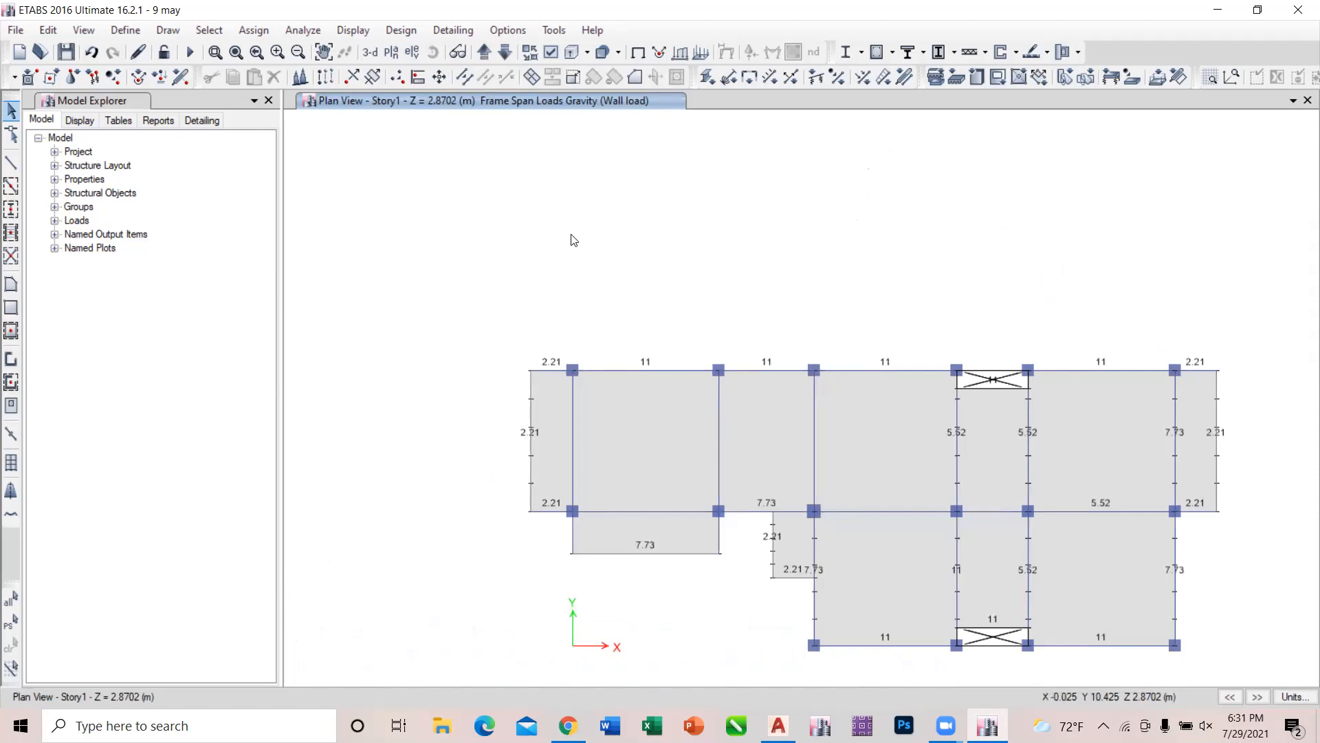
Try to delete the response spectrum load cases RSX and RSY from the load case list.
click(116, 31)
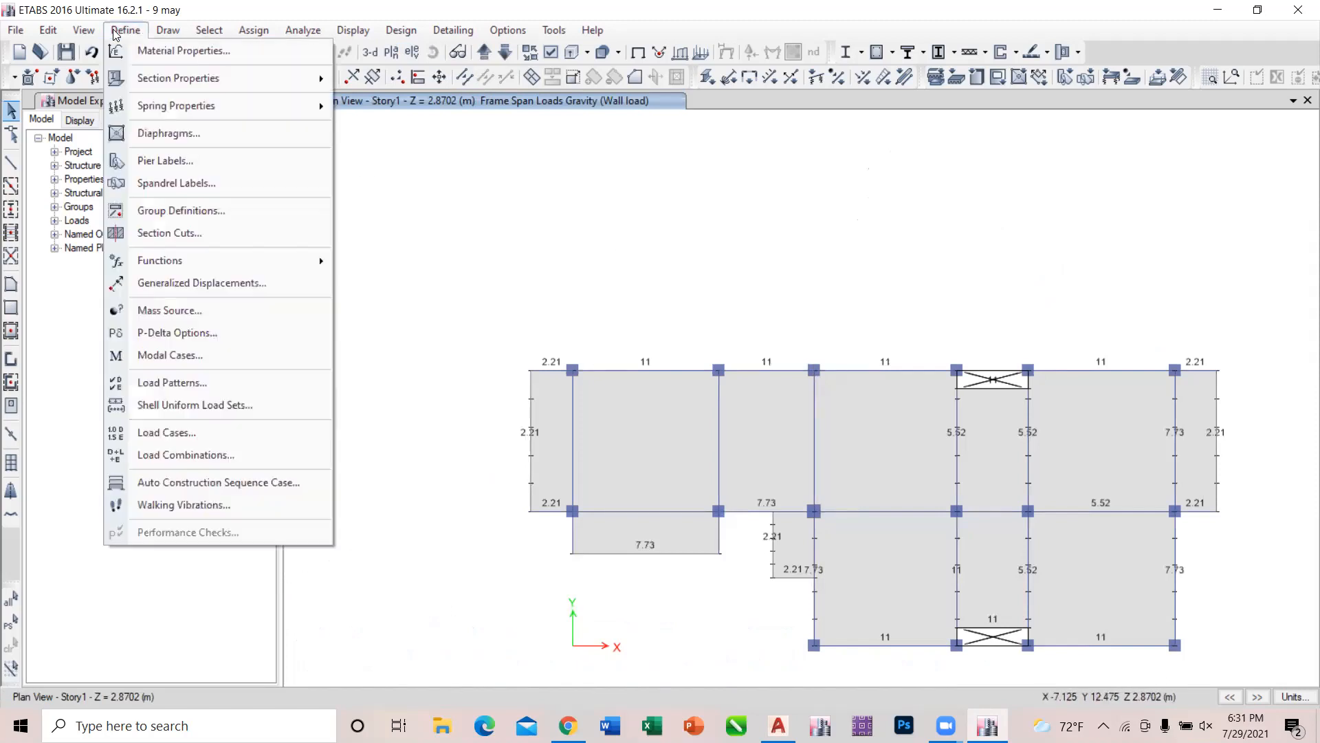
click(198, 435)
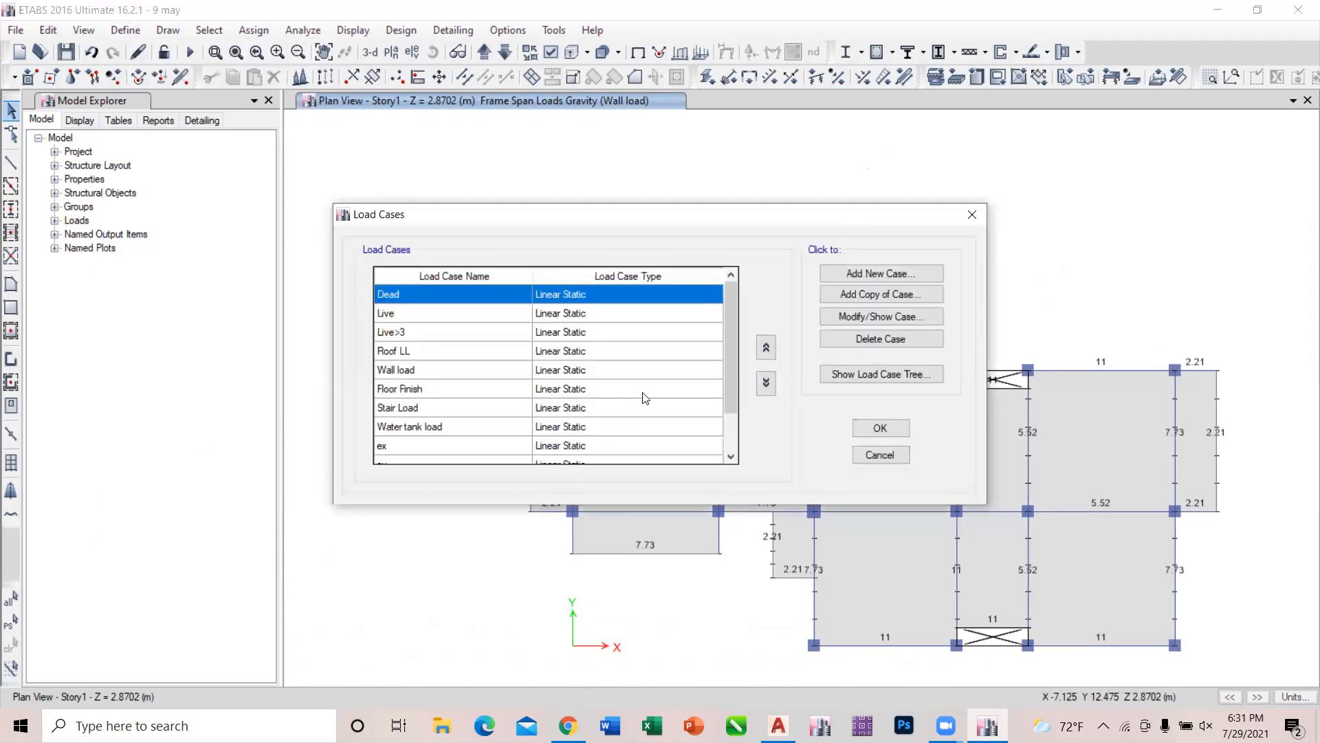
drag(732, 365, 732, 402)
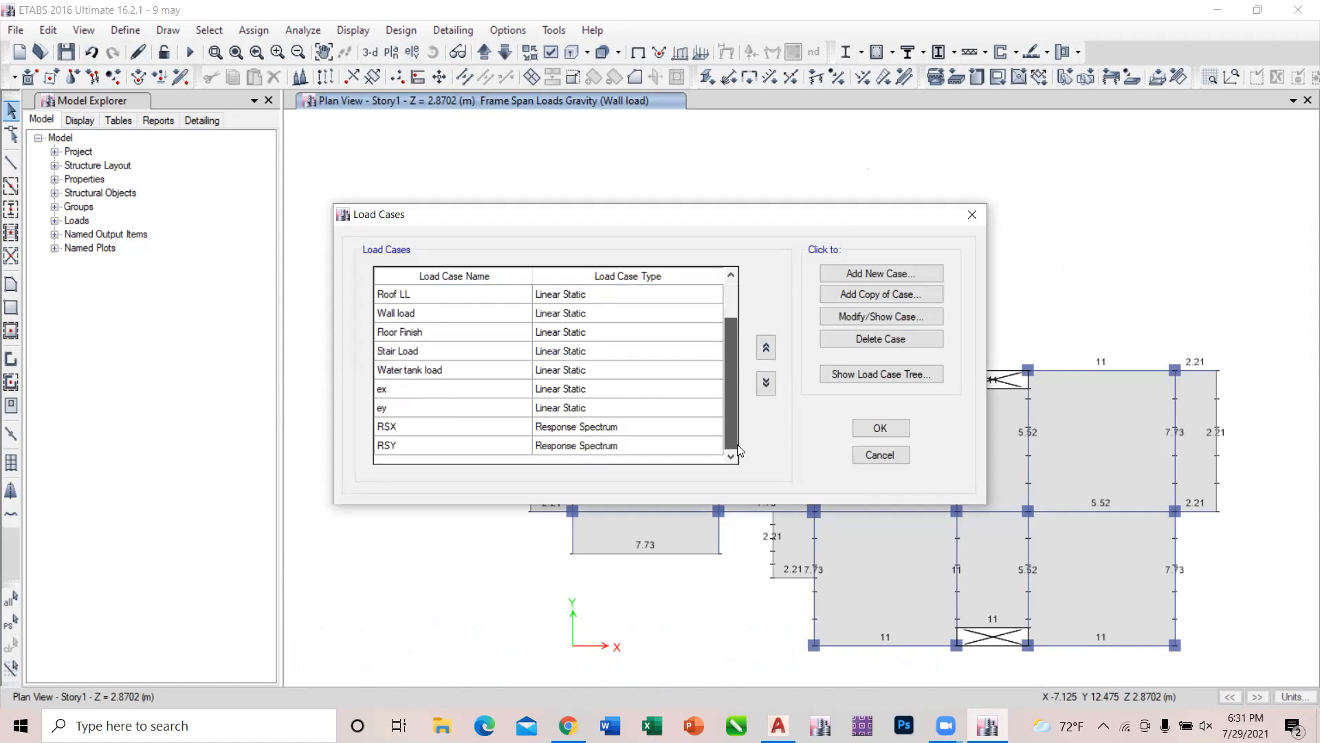
click(657, 429)
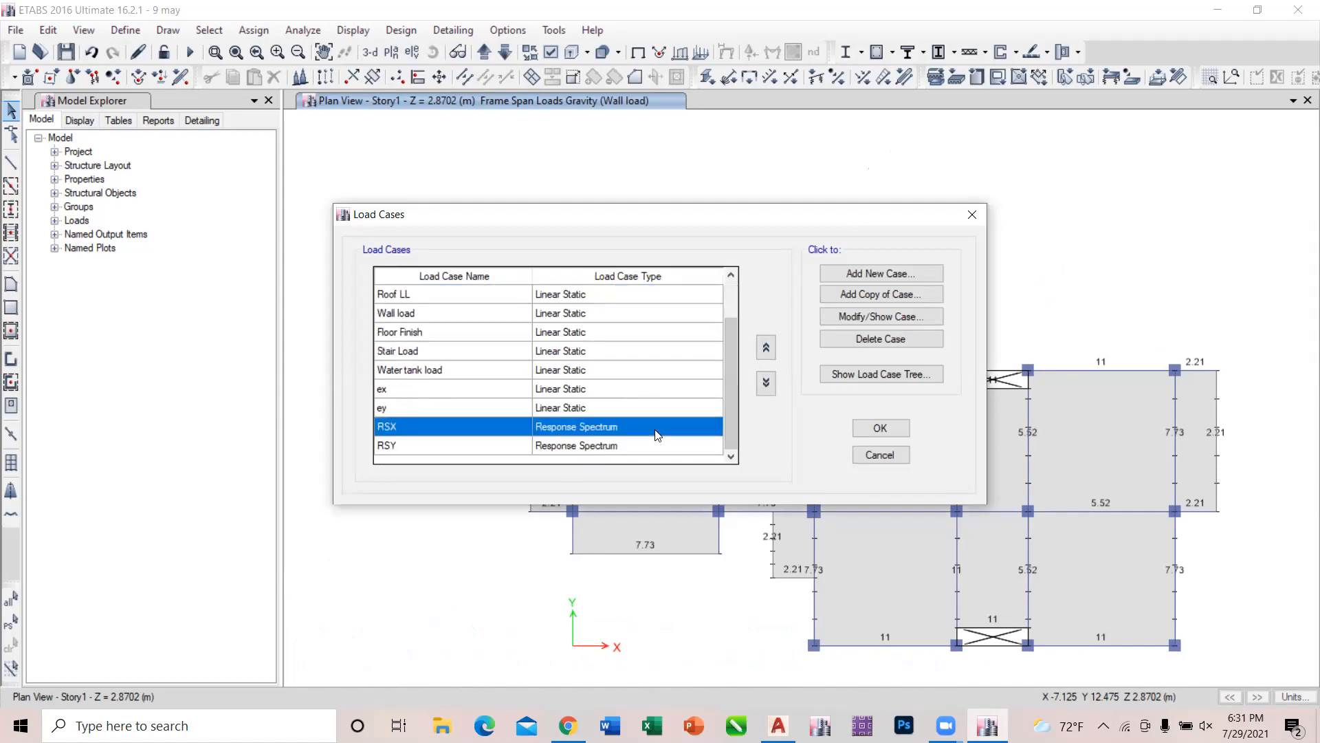
click(897, 340)
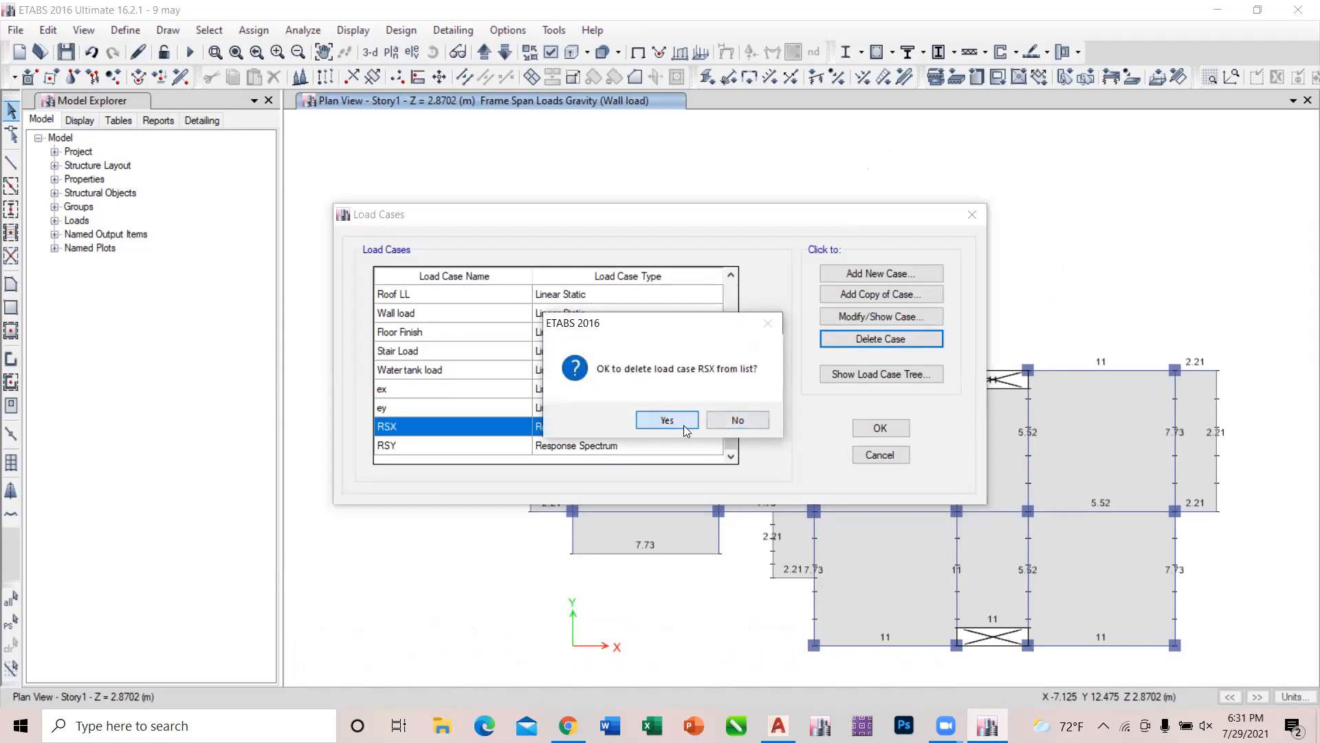
click(677, 419)
click(900, 336)
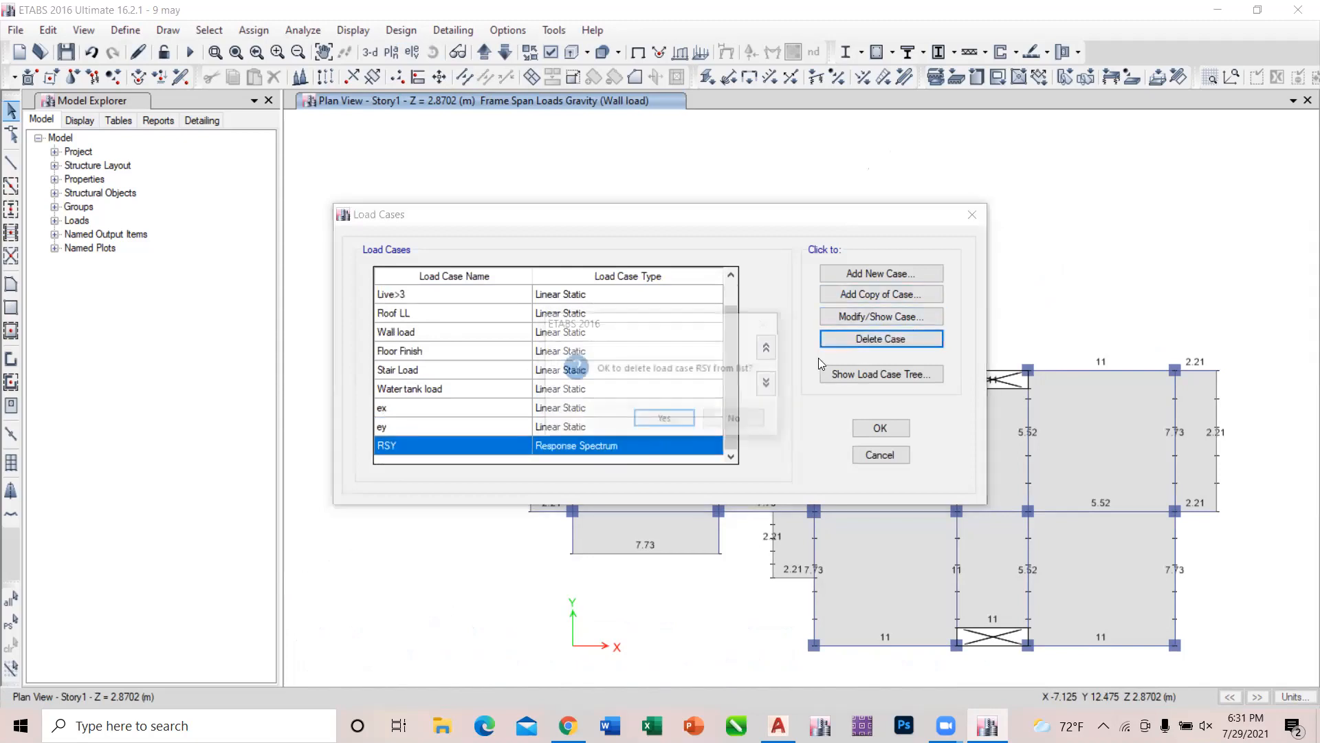
click(665, 421)
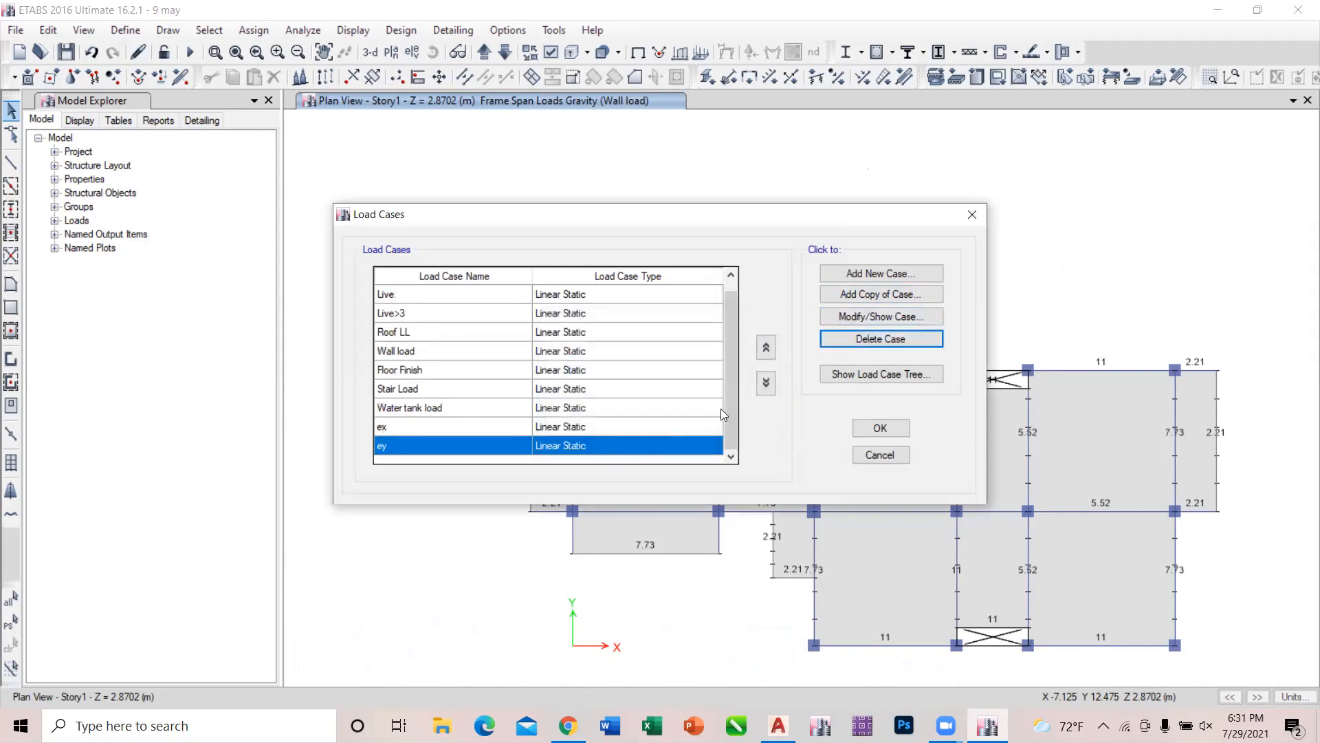
Review the remaining load cases from Dead to ey and leave the load case definitions without saving.
right_click(729, 316)
click(733, 277)
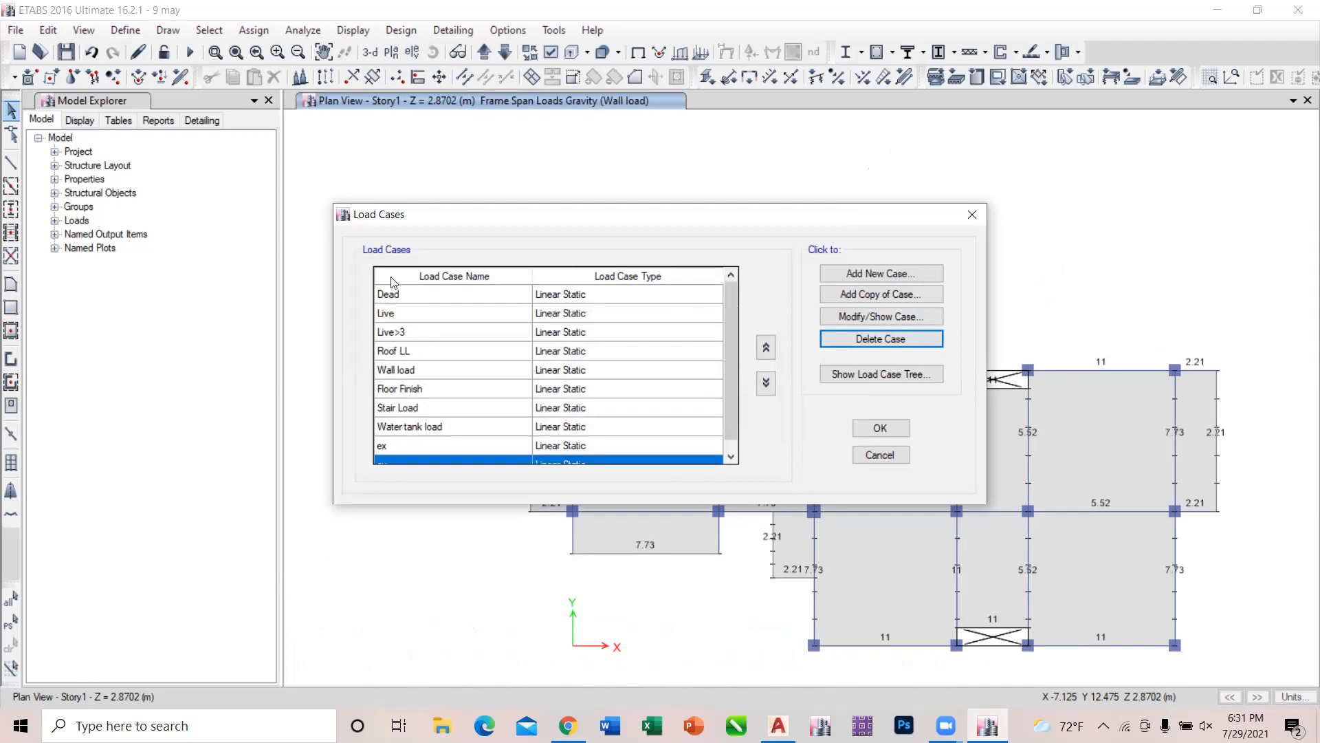
drag(737, 330, 736, 366)
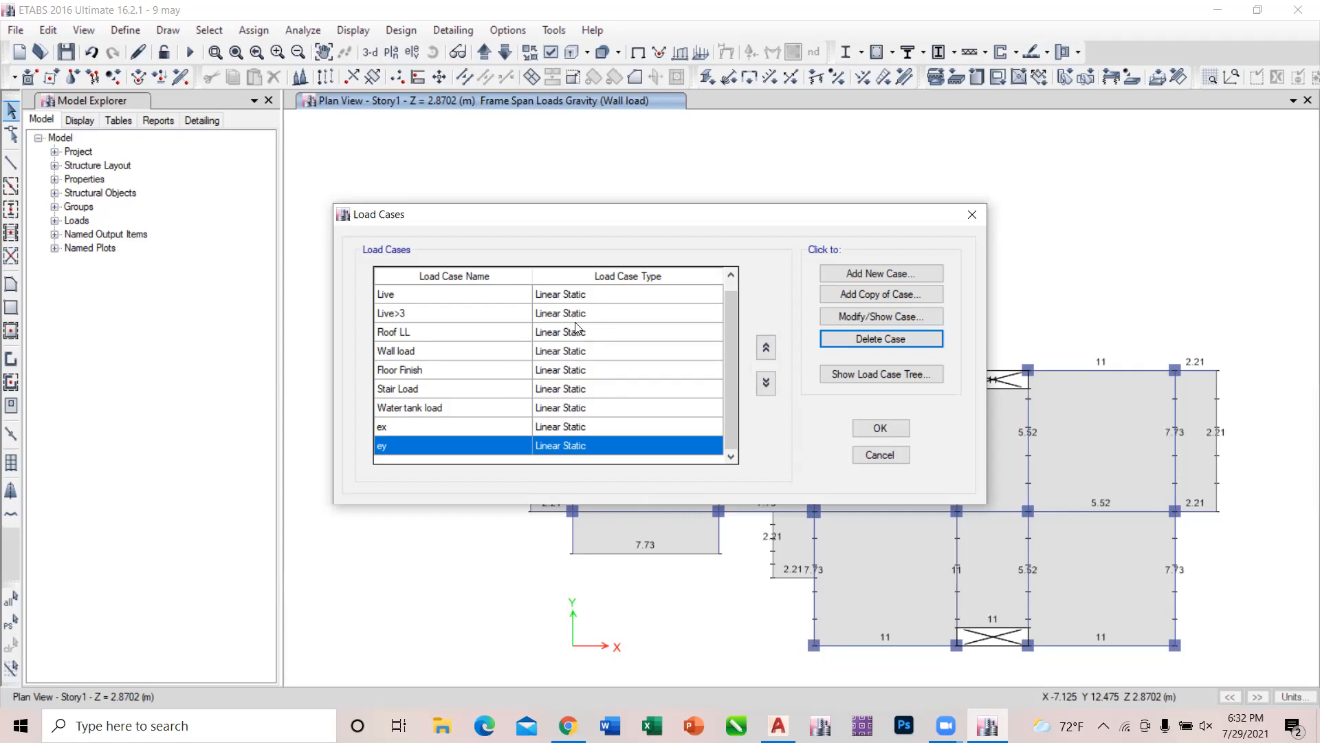
right_click(733, 297)
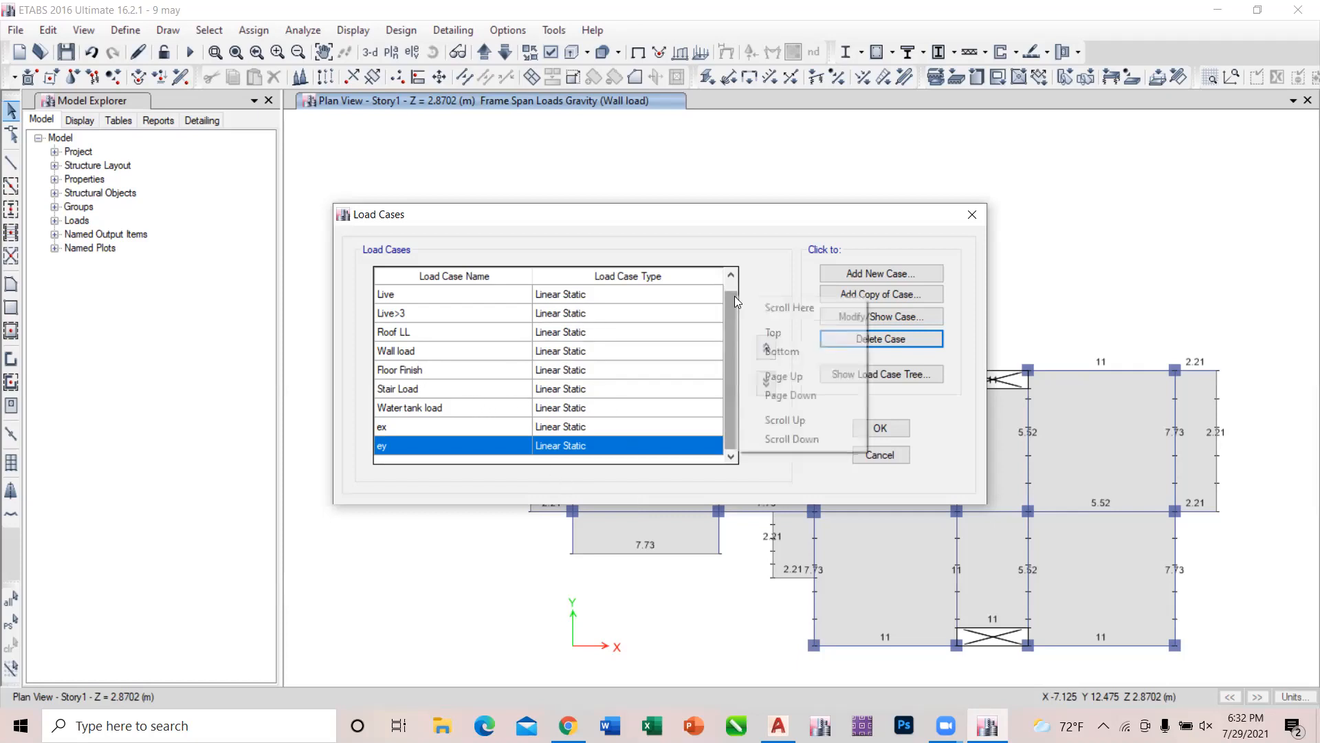
click(977, 219)
click(977, 216)
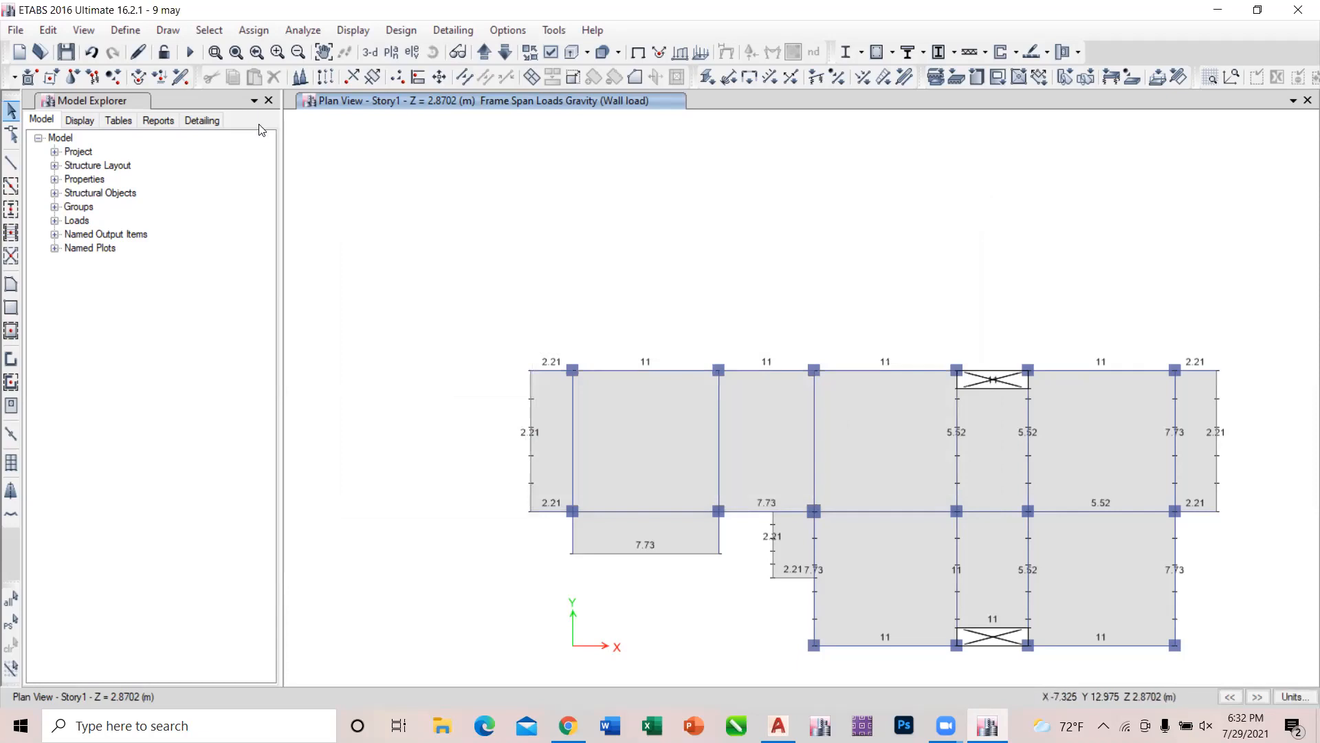
Reopen the load case definitions to check the list, and close them without changes.
click(133, 33)
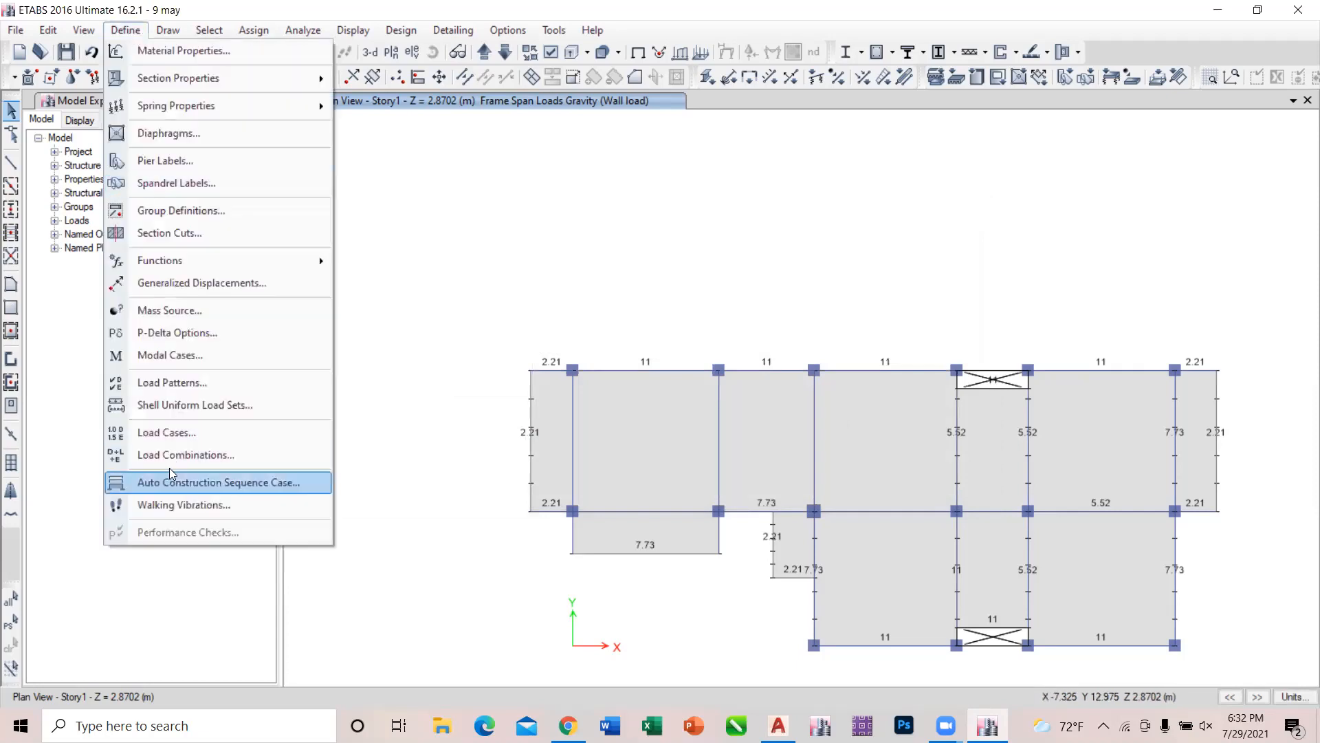
click(193, 438)
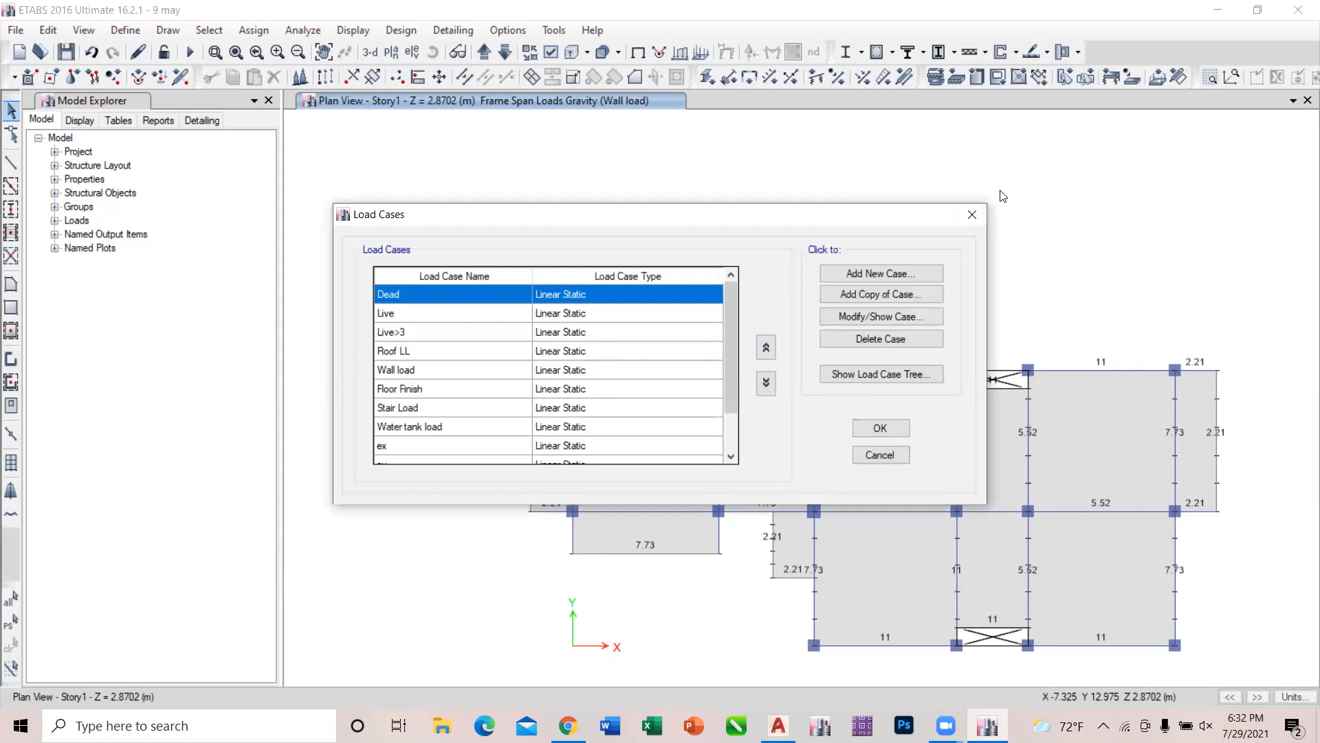
click(973, 214)
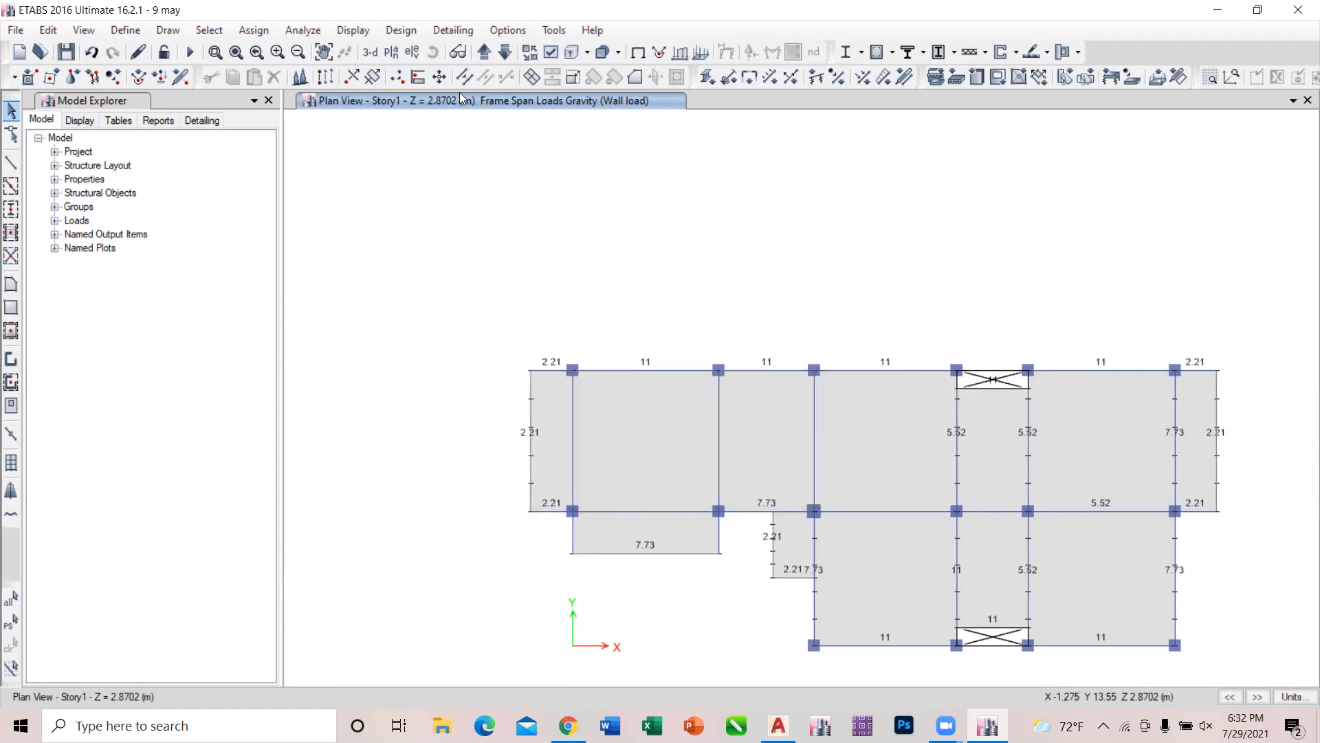
View the existing diaphragm definitions and the rigidity options for a new diaphragm, and leave without adding one.
click(126, 30)
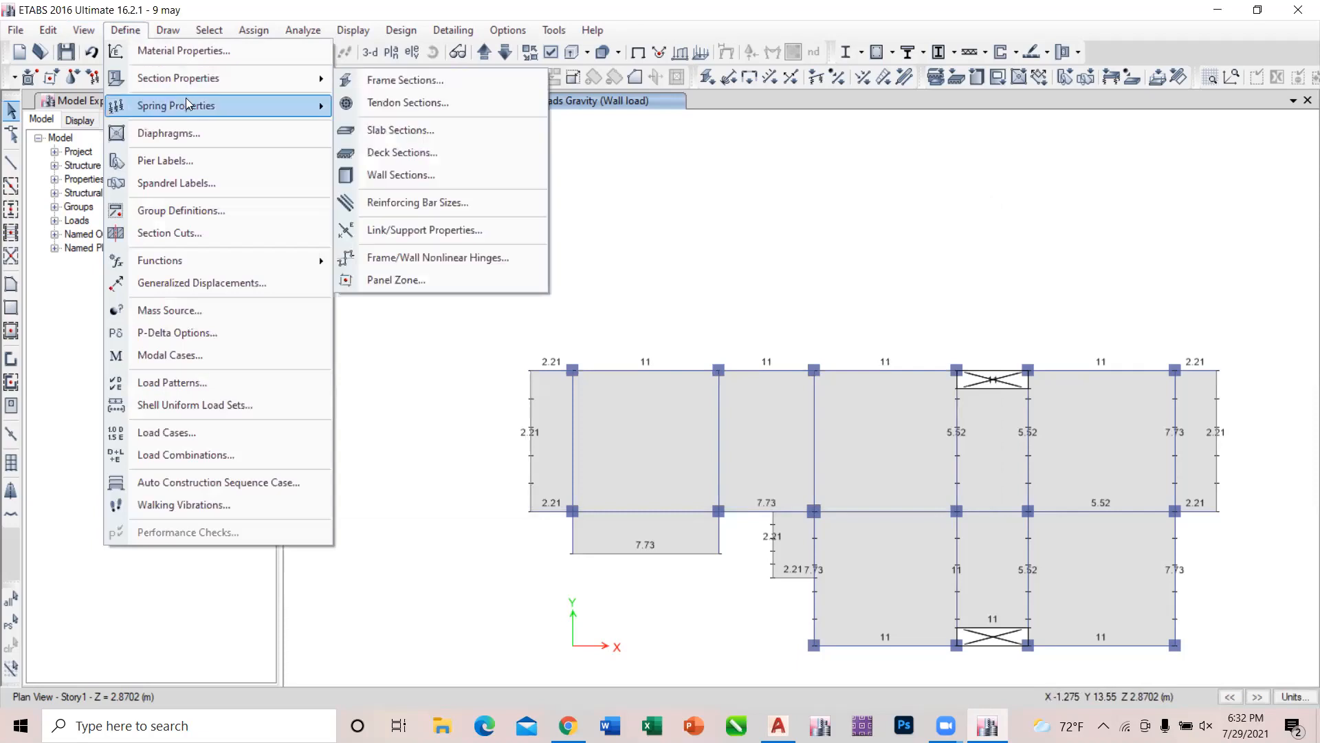
mouse_move(186, 98)
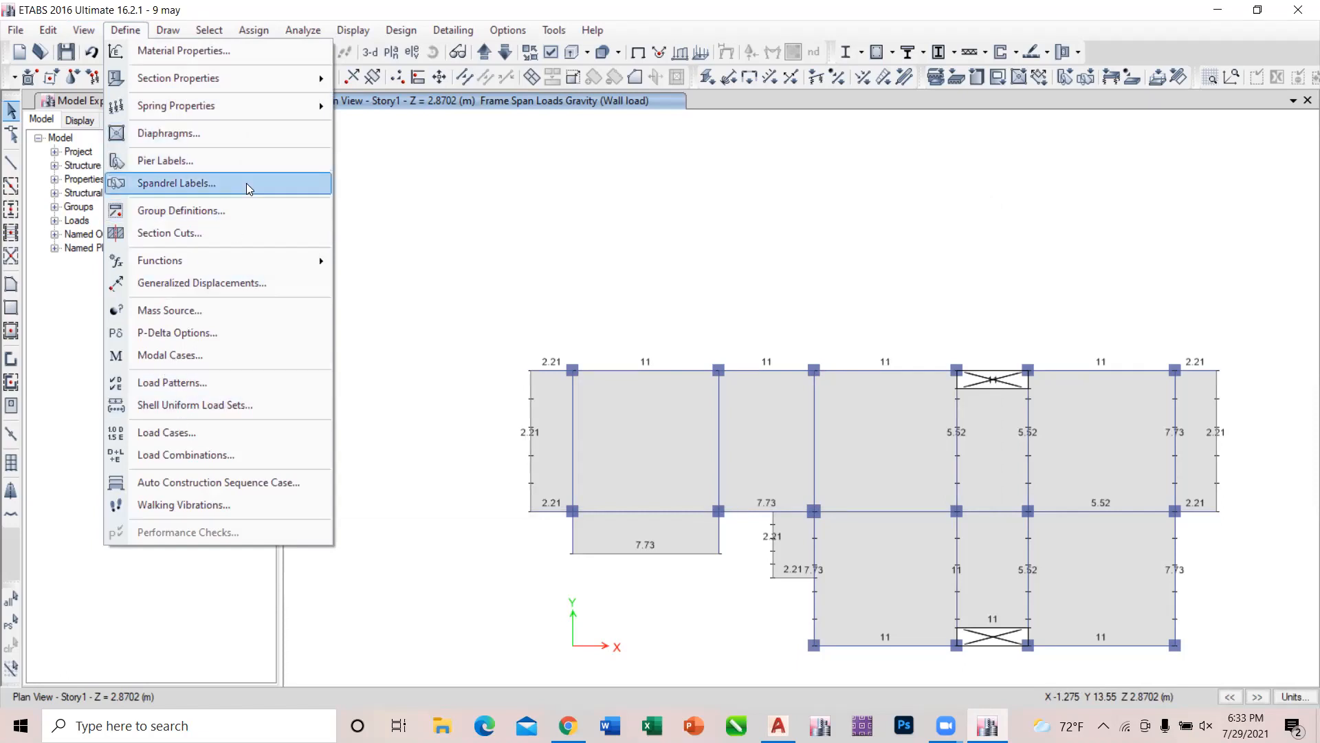
click(231, 137)
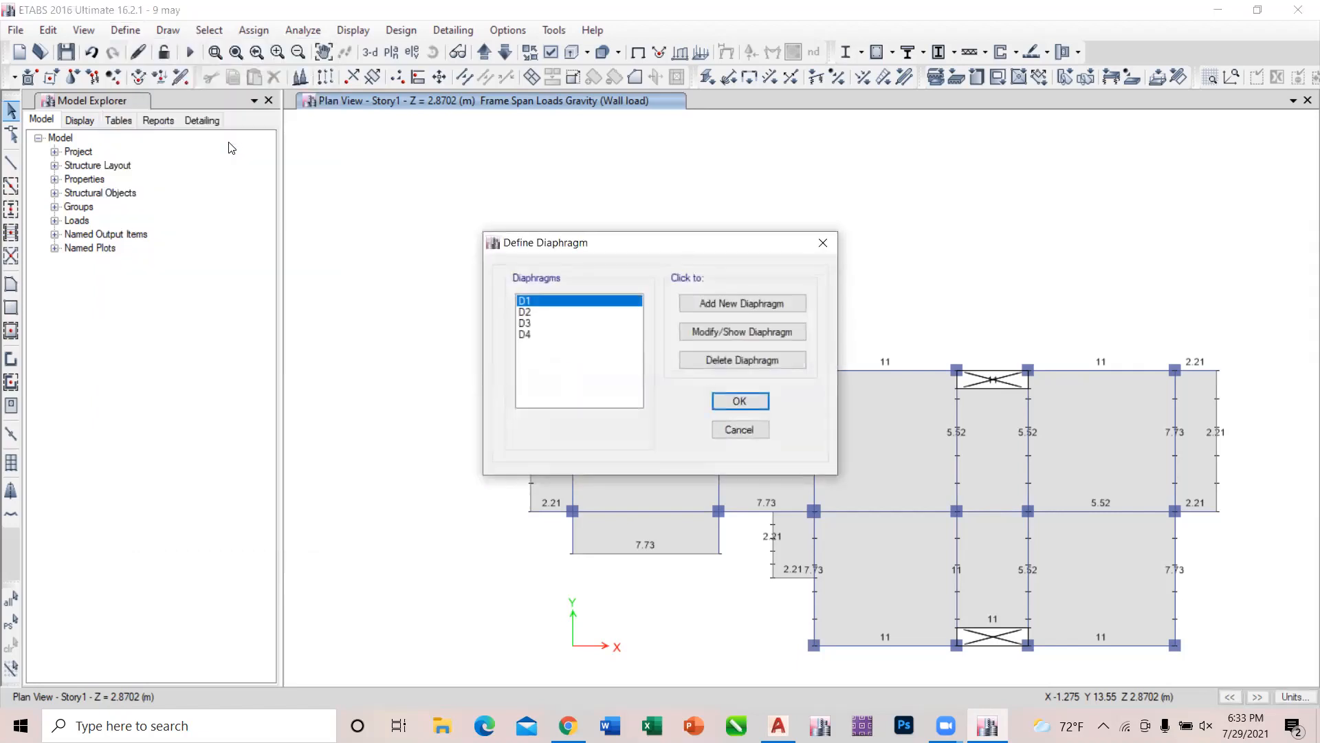
click(766, 298)
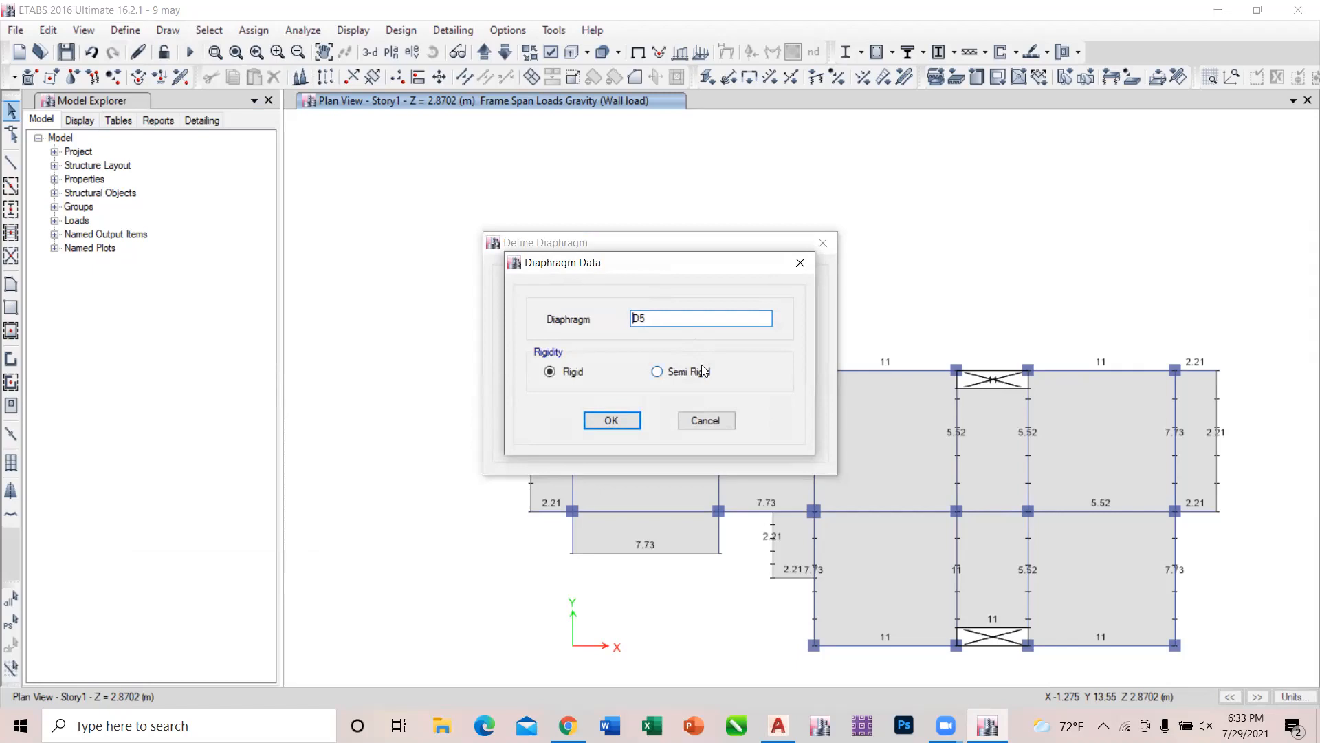
click(798, 262)
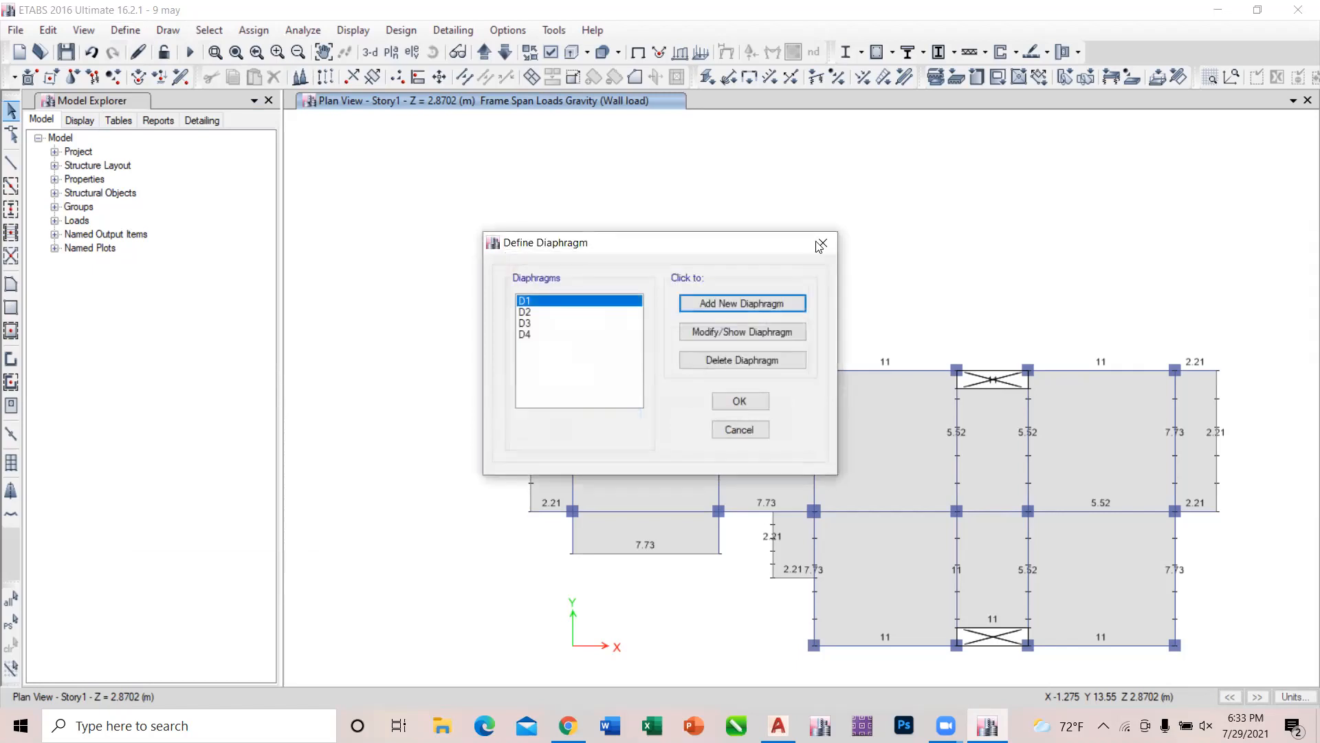
click(821, 244)
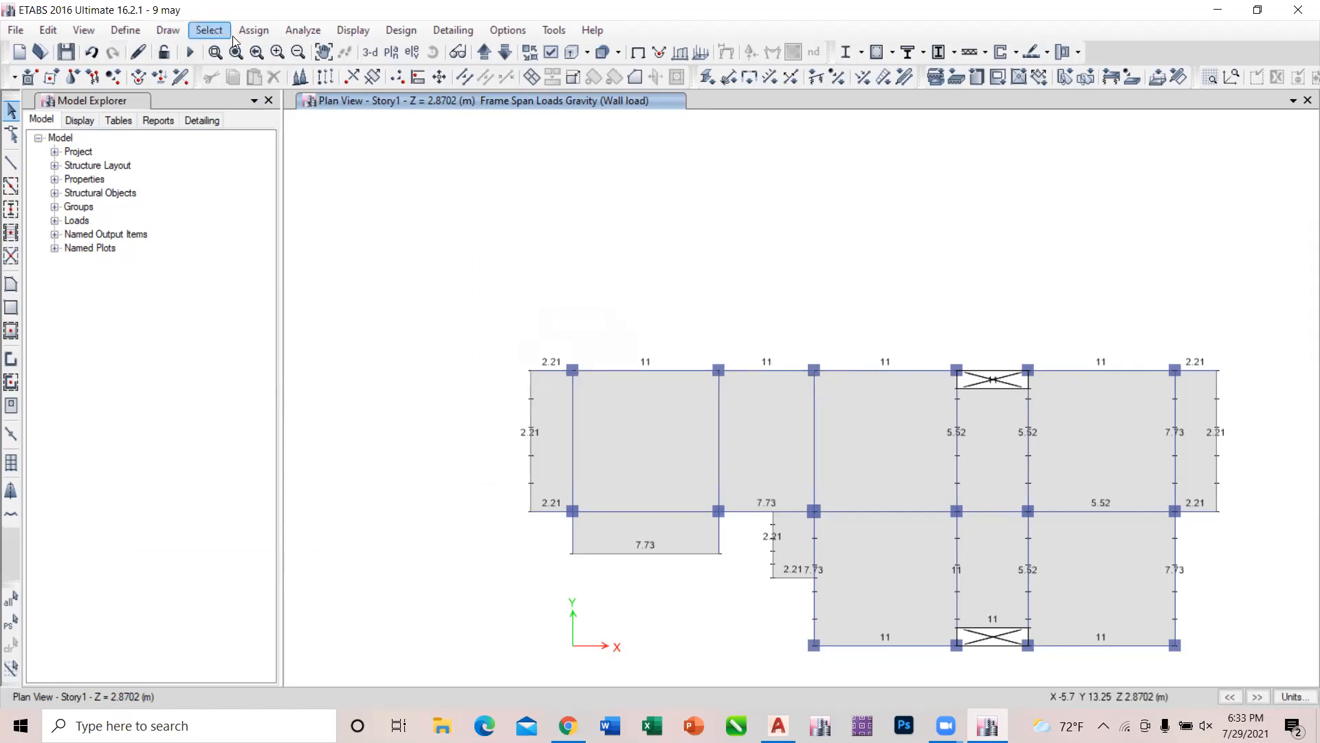
Try to delete diaphragms D1, D2 and D3 from the diaphragm definitions.
click(121, 29)
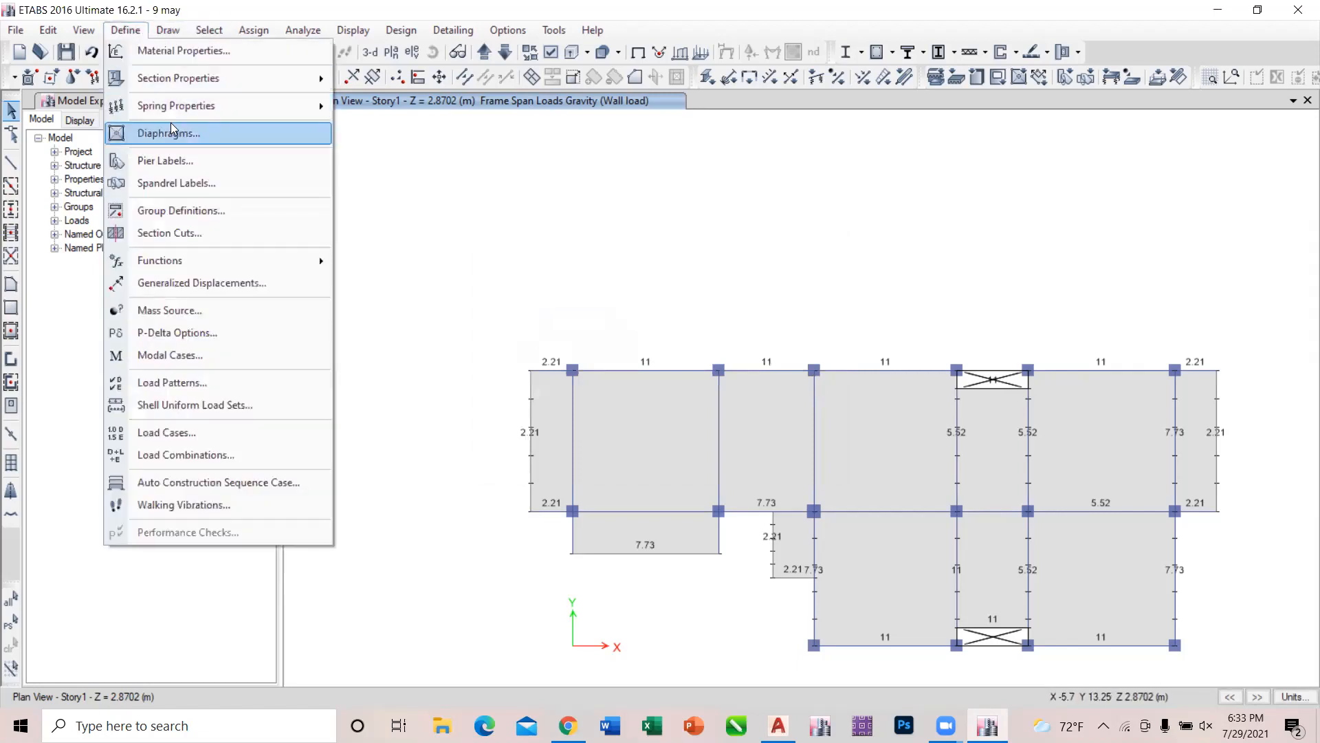
click(171, 124)
click(733, 360)
click(733, 360)
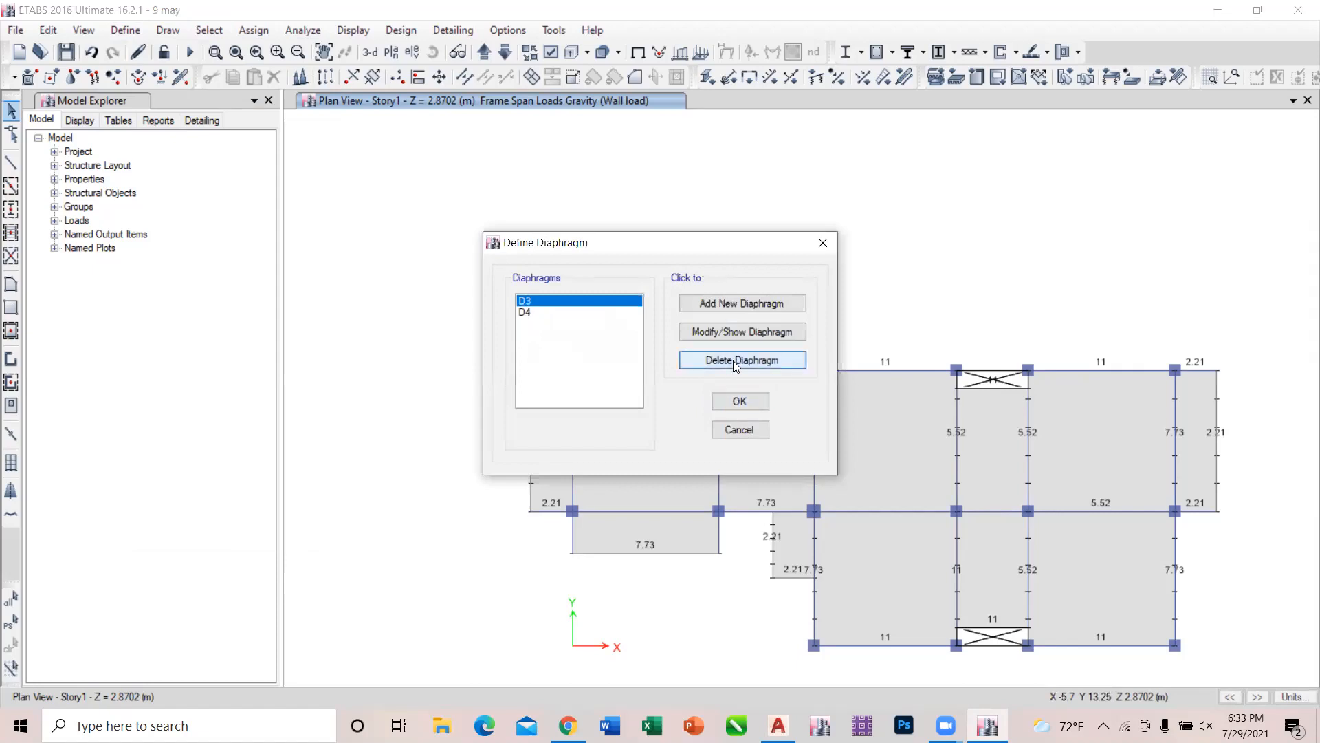
click(733, 360)
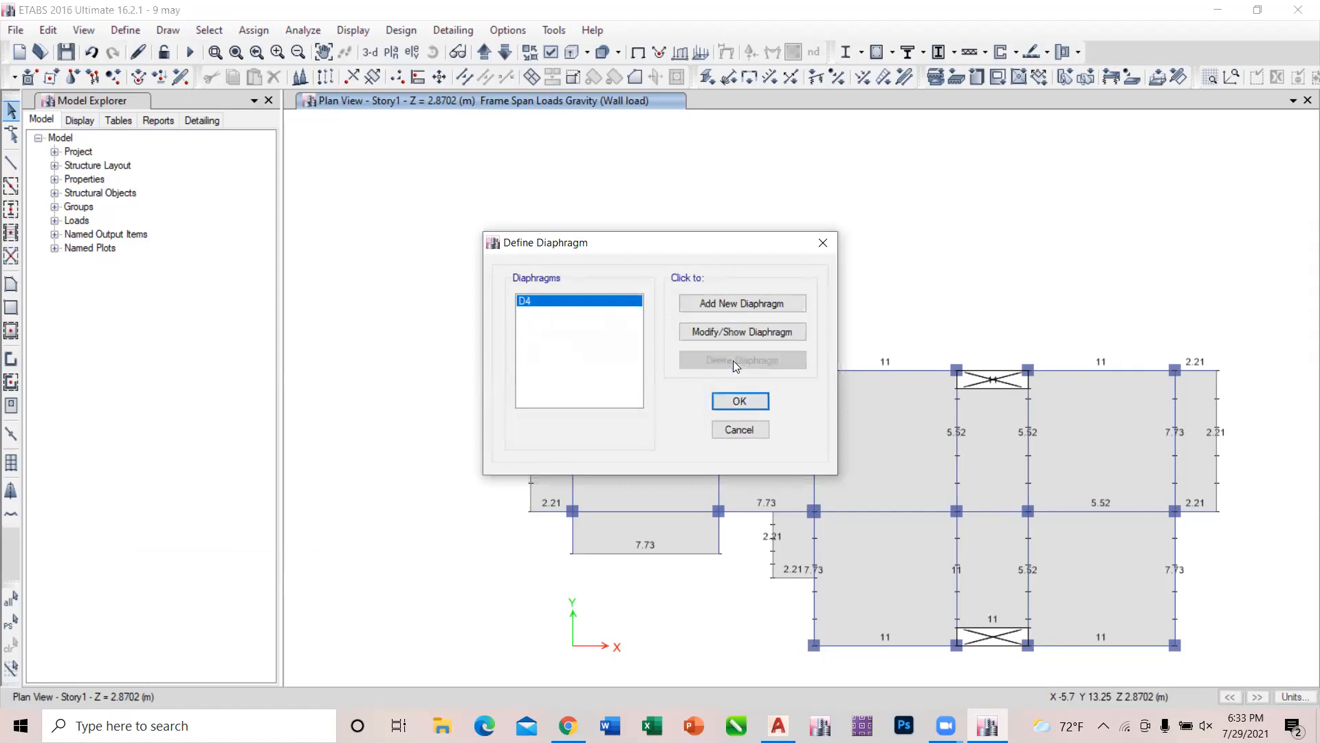
click(822, 243)
Reopen the diaphragm definitions and show the name and rigidity settings of diaphragm D1.
click(125, 30)
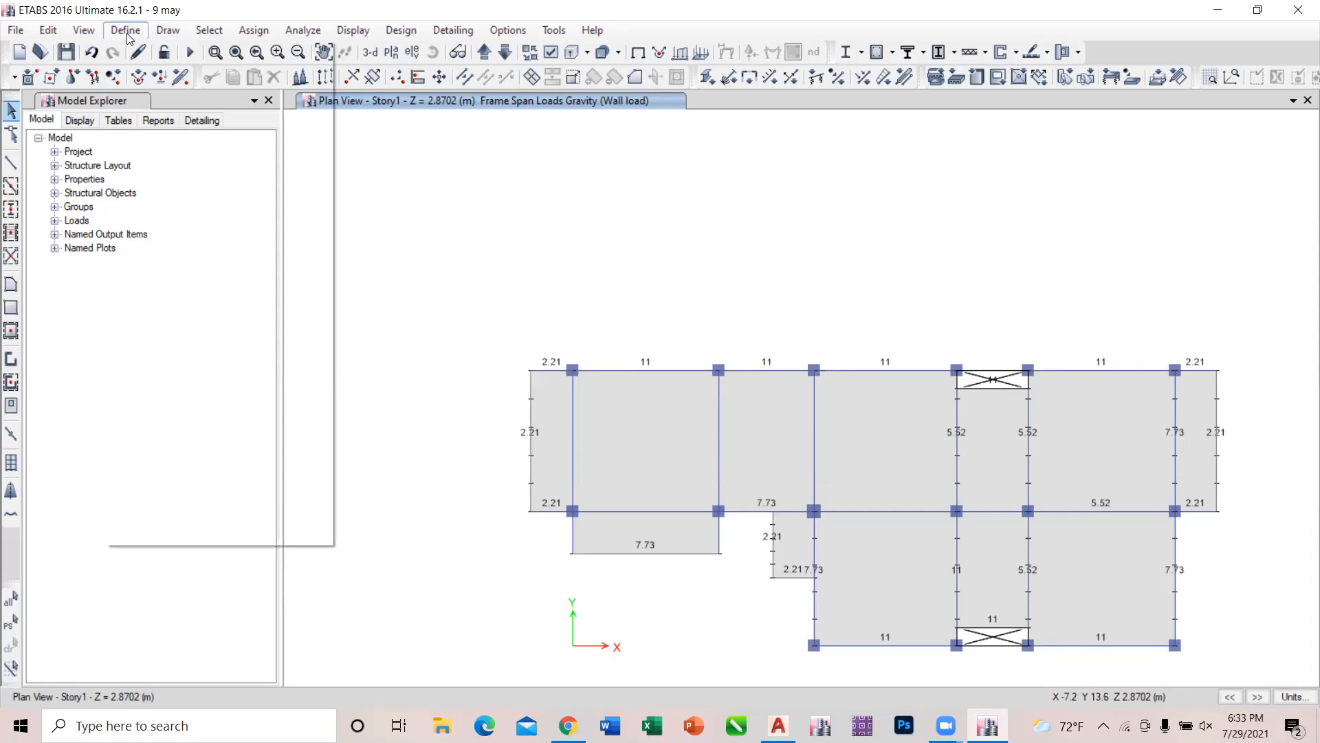
click(170, 133)
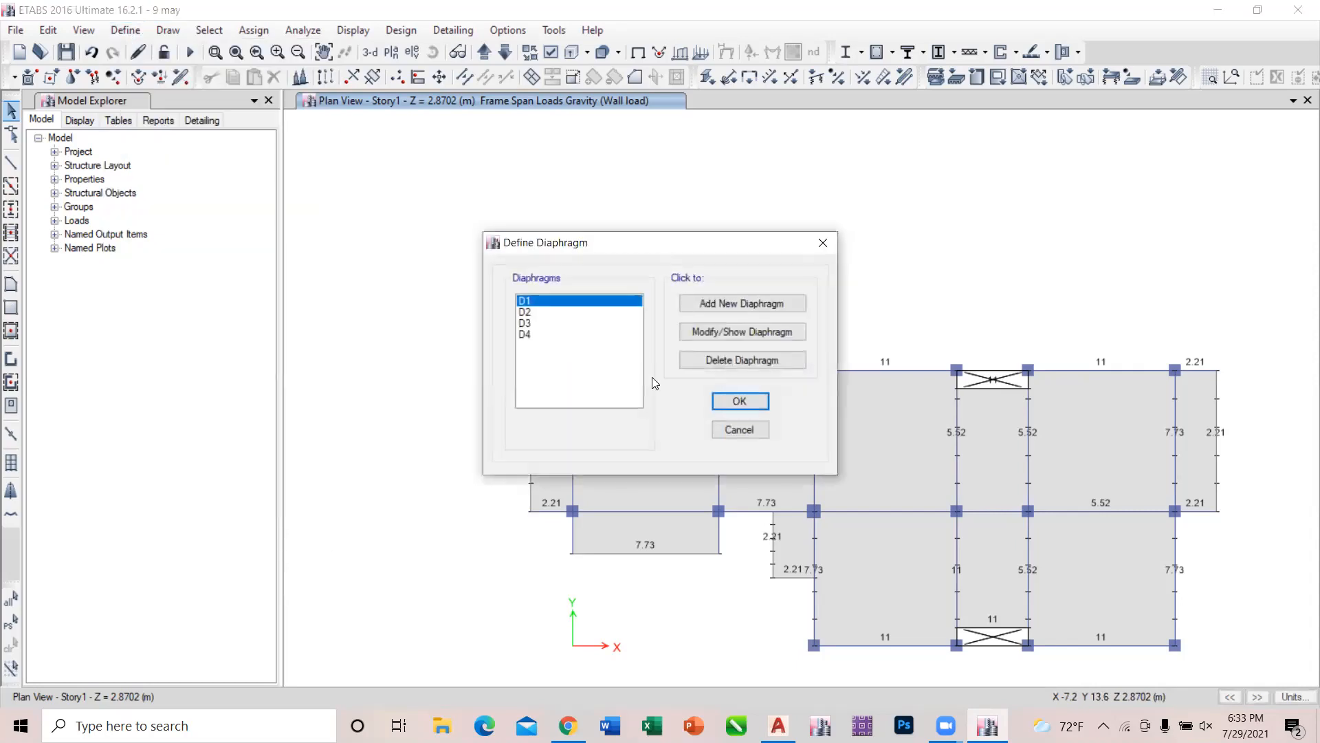
click(540, 335)
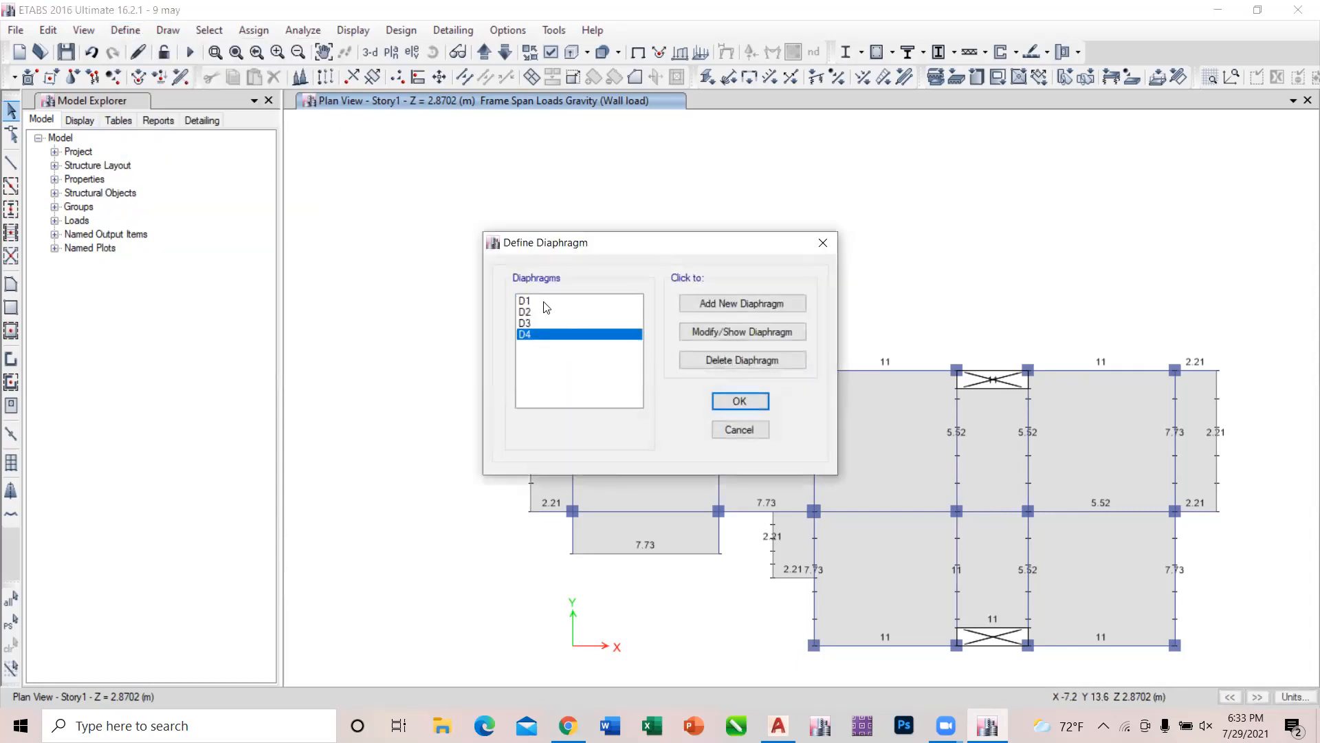
click(547, 302)
click(524, 312)
click(588, 299)
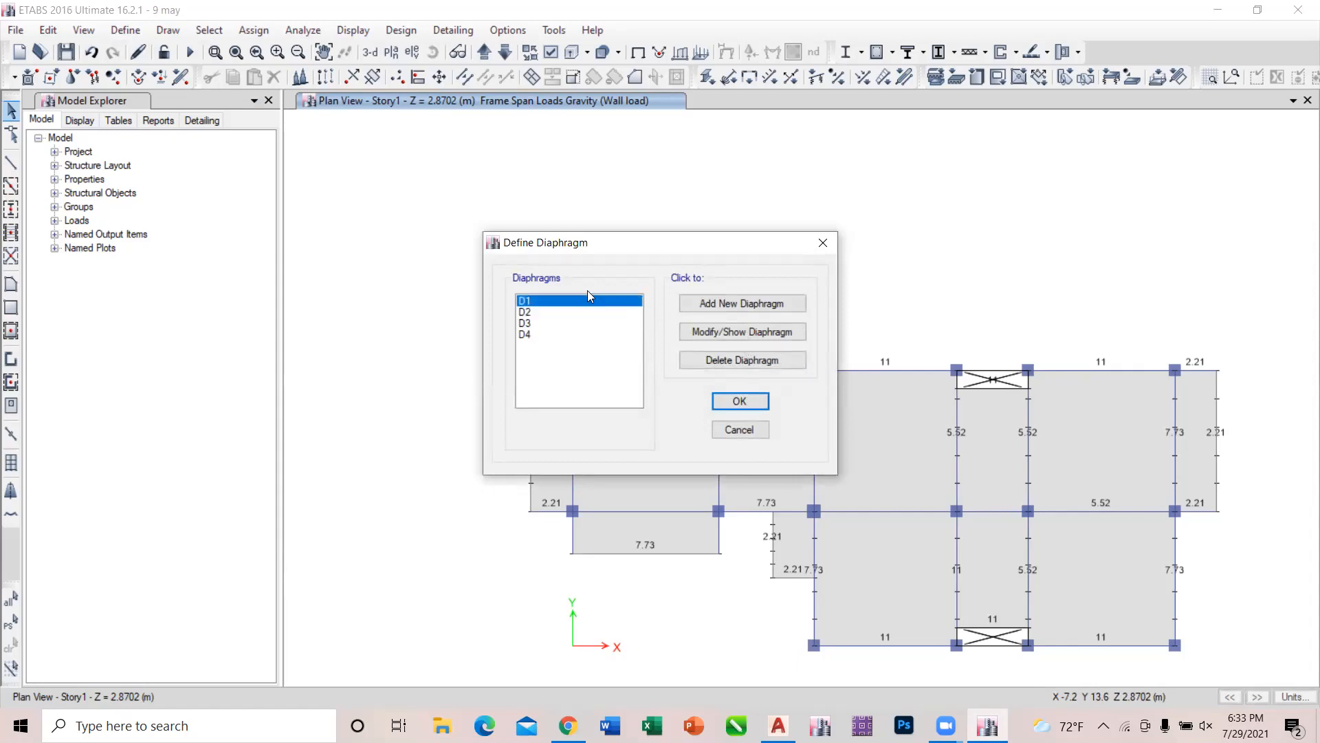
click(734, 334)
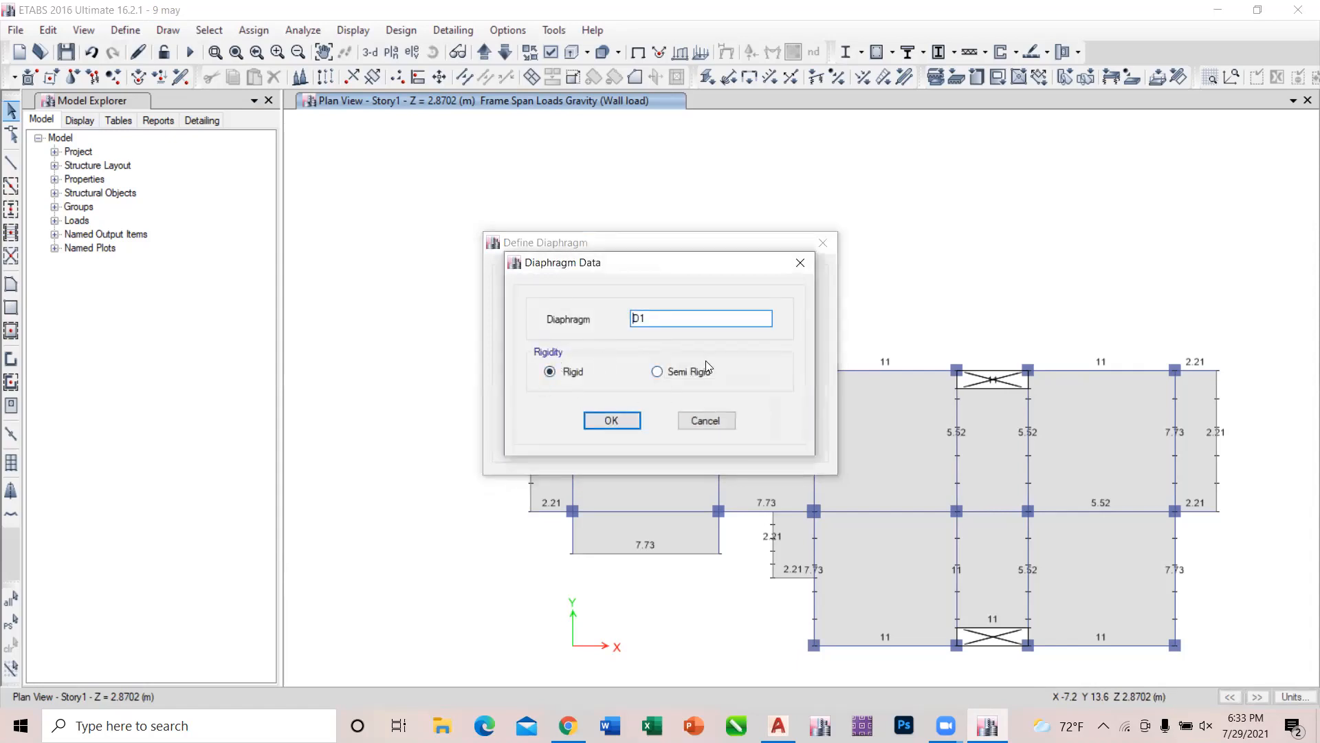
Close the settings of diaphragm D1 and leave the diaphragm definitions without changes.
click(799, 262)
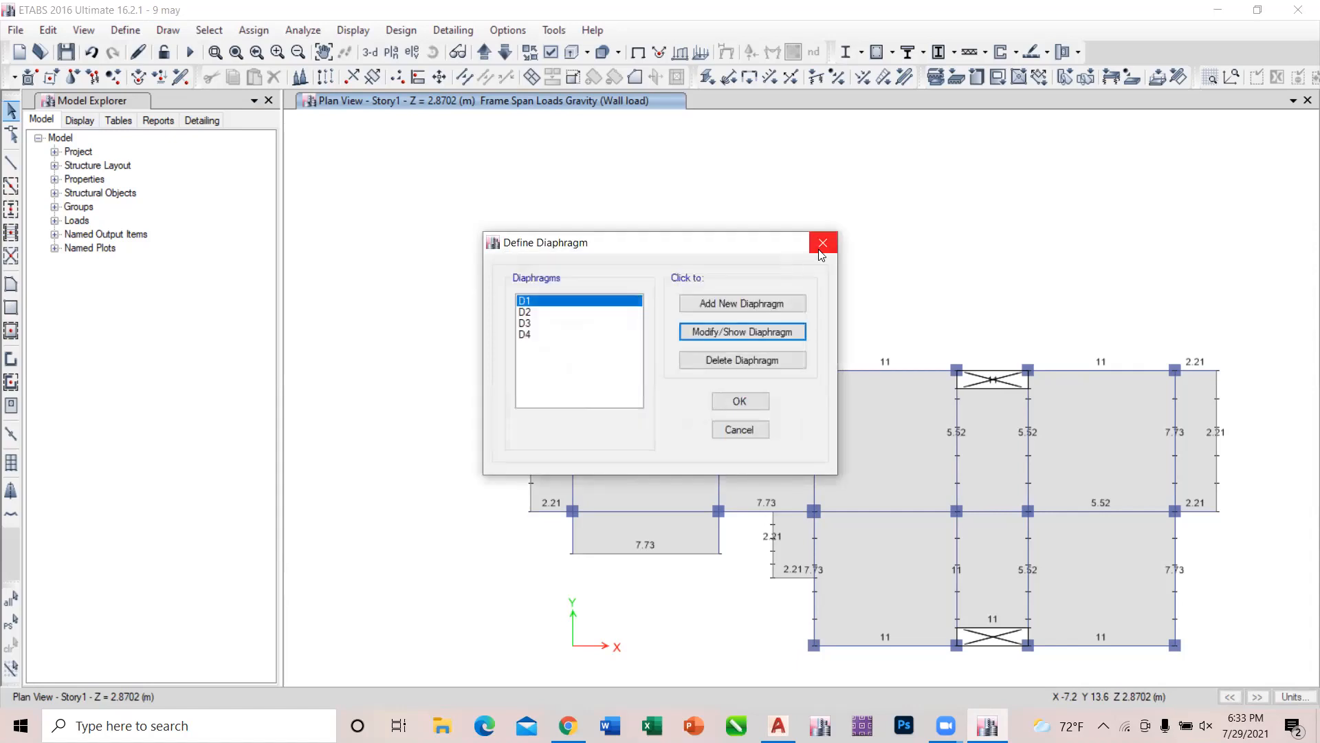
click(821, 249)
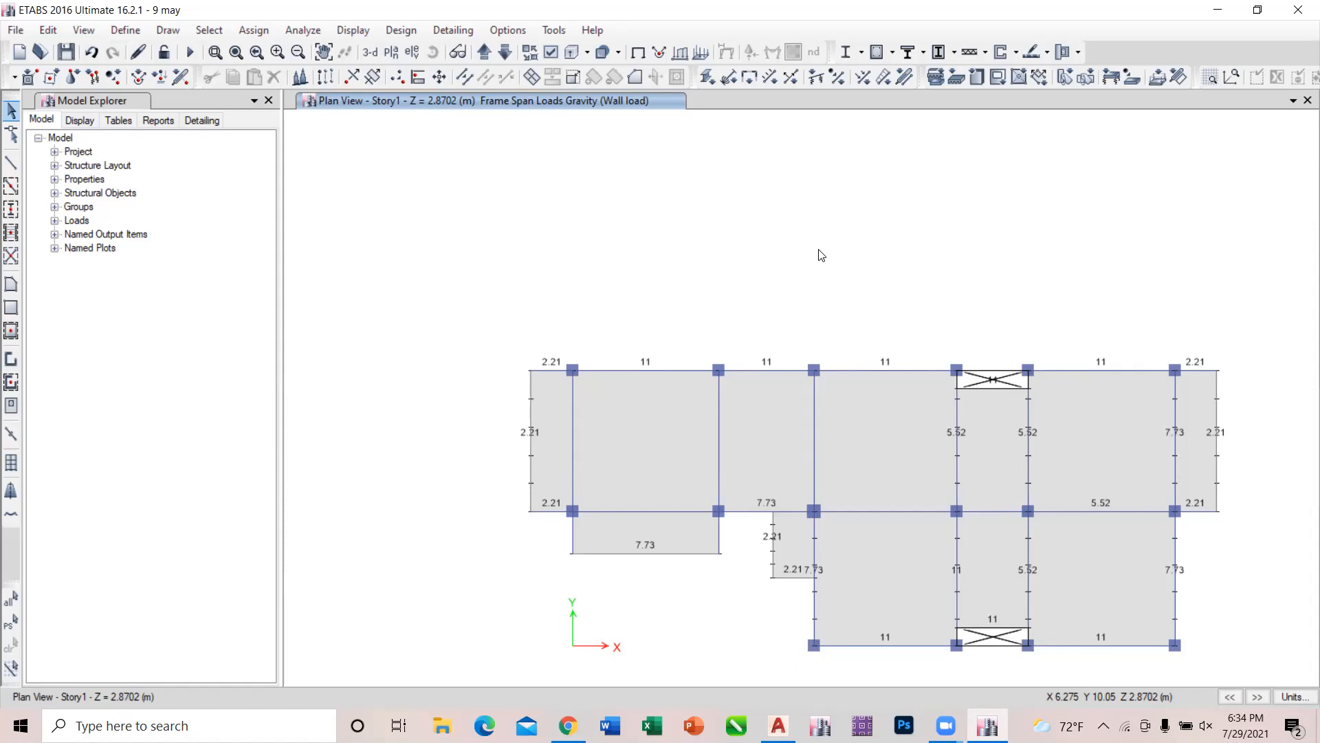
scroll(640, 258, down, 3)
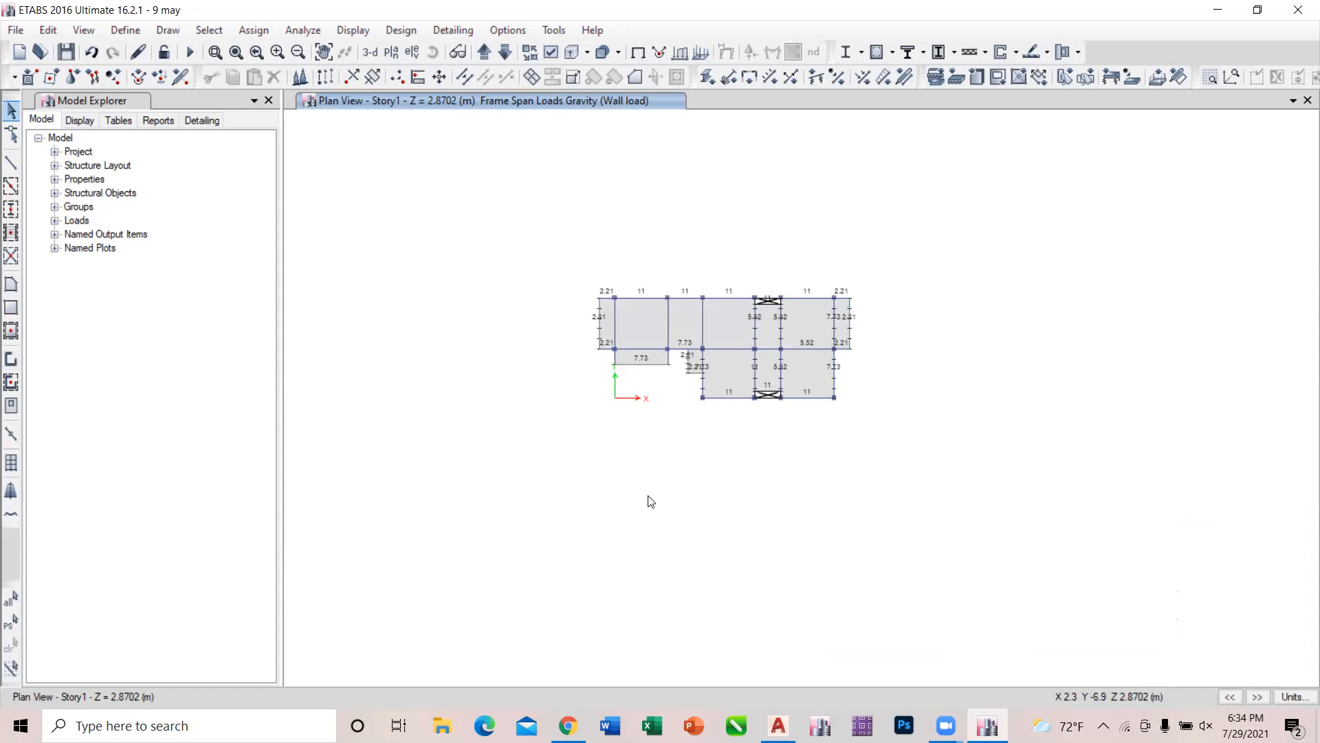
scroll(637, 290, up, 5)
scroll(636, 290, down, 4)
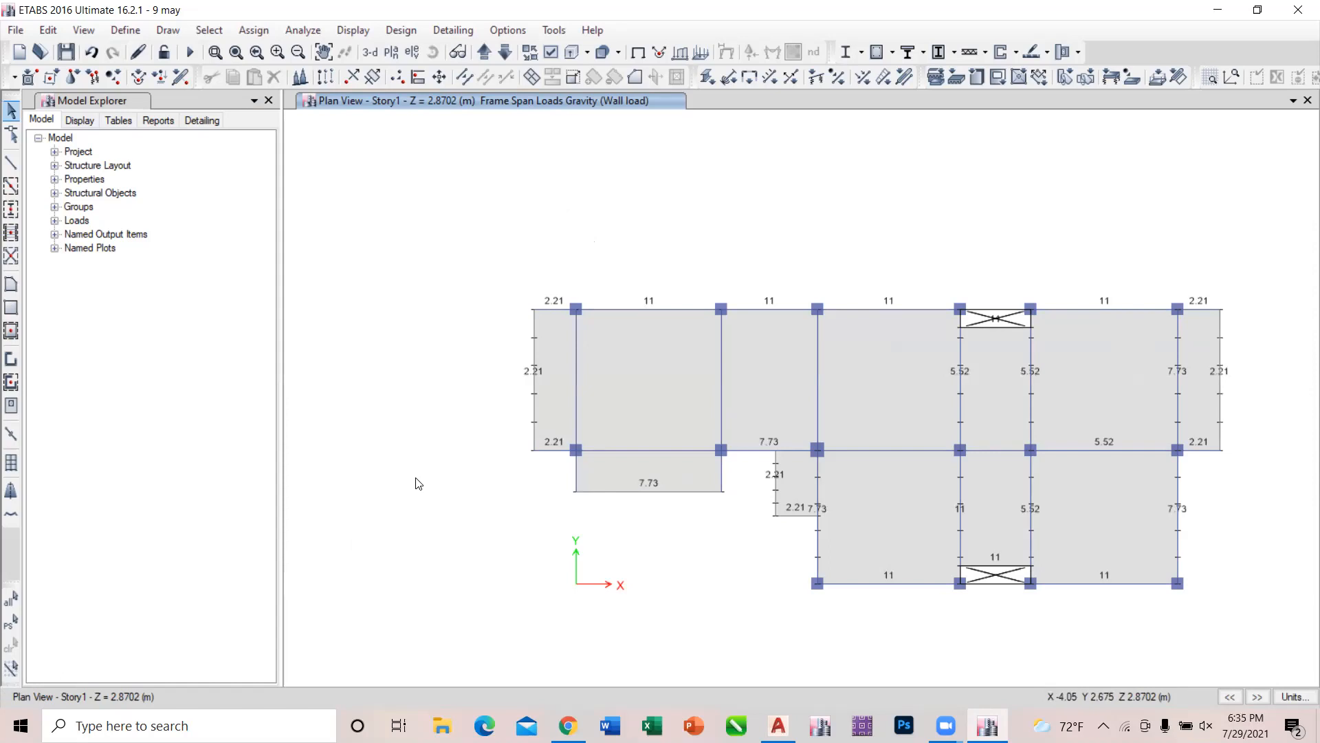
Switch the plan view back and forth between Story1 and Base to compare the two levels, ending on Story1.
click(506, 53)
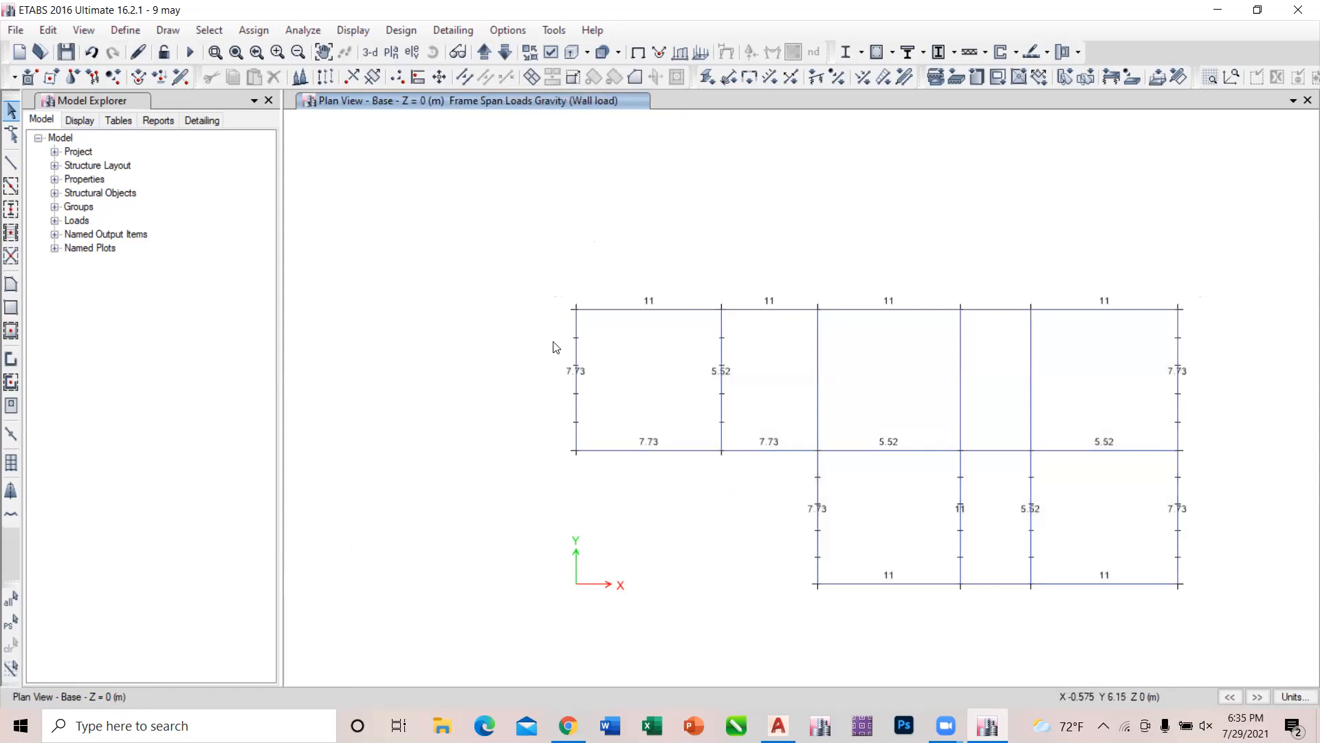
click(483, 53)
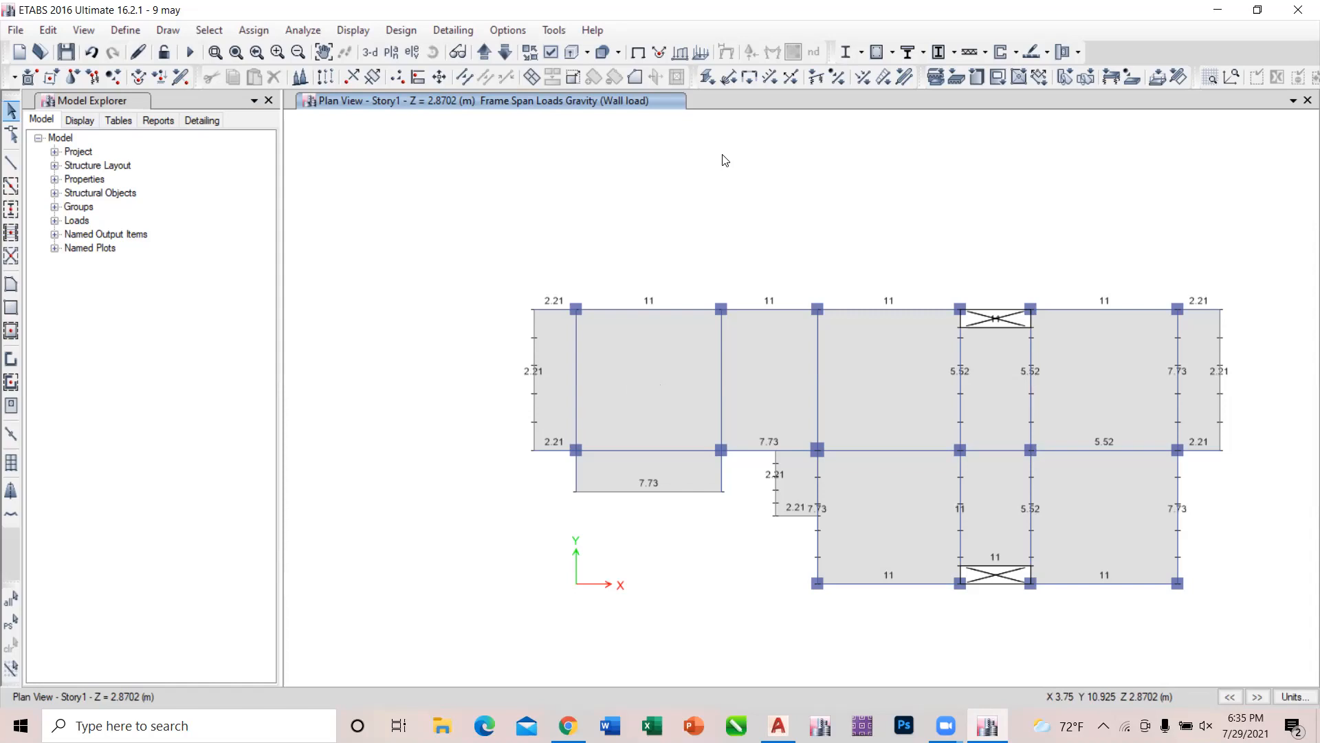
click(504, 55)
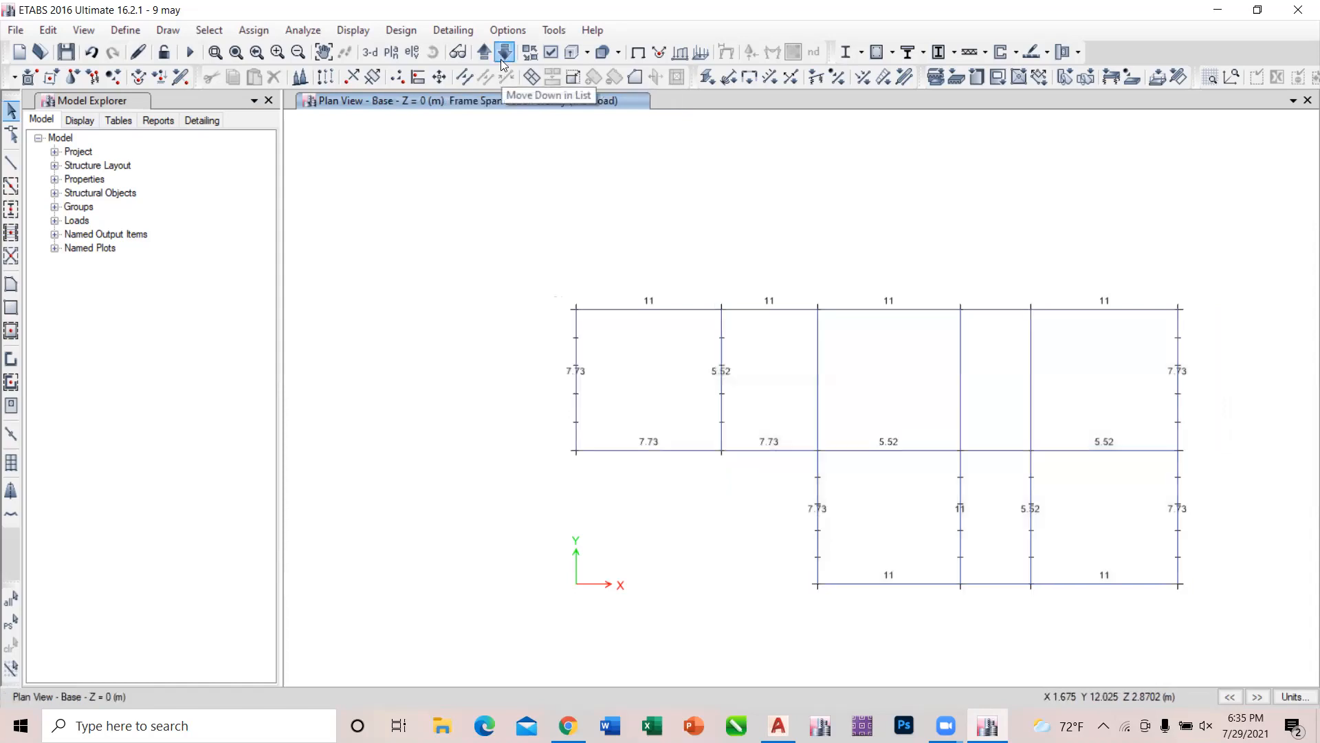
click(485, 53)
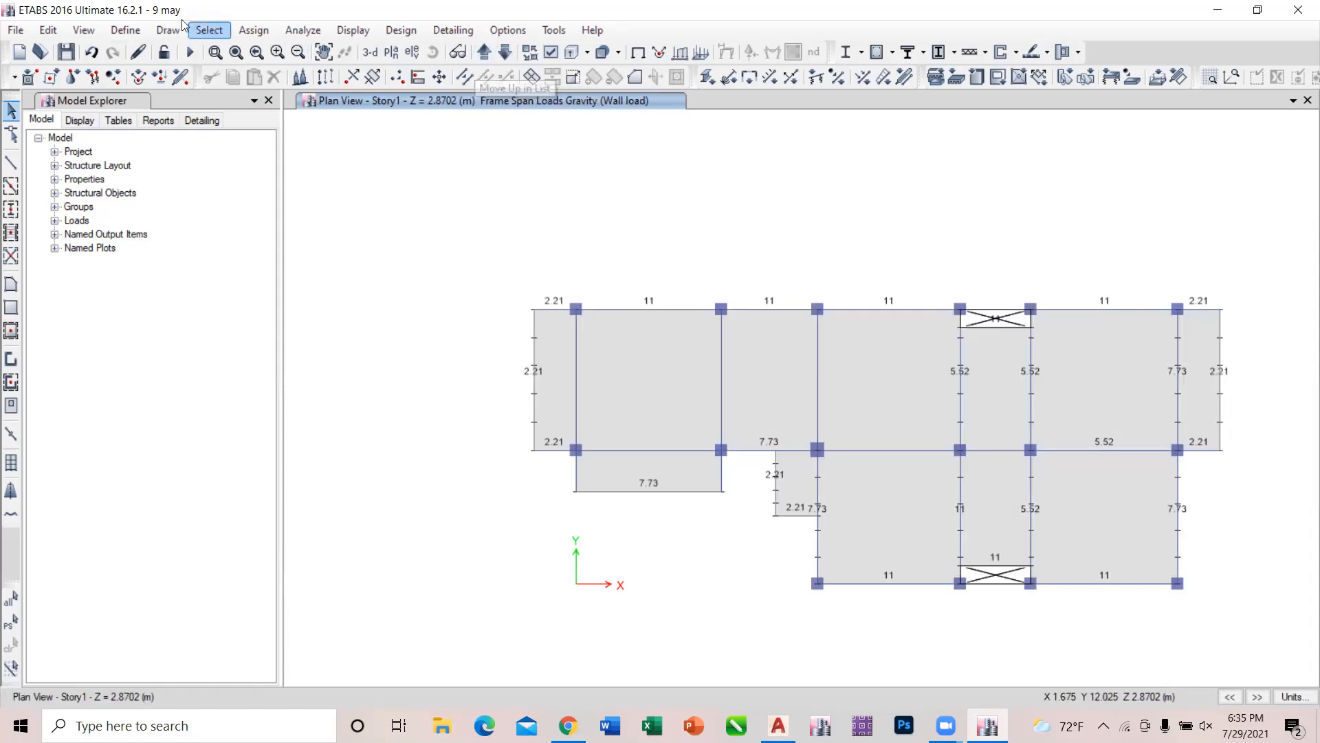
Add two rigid diaphragms, D5 and D6, to the diaphragm definitions.
click(119, 32)
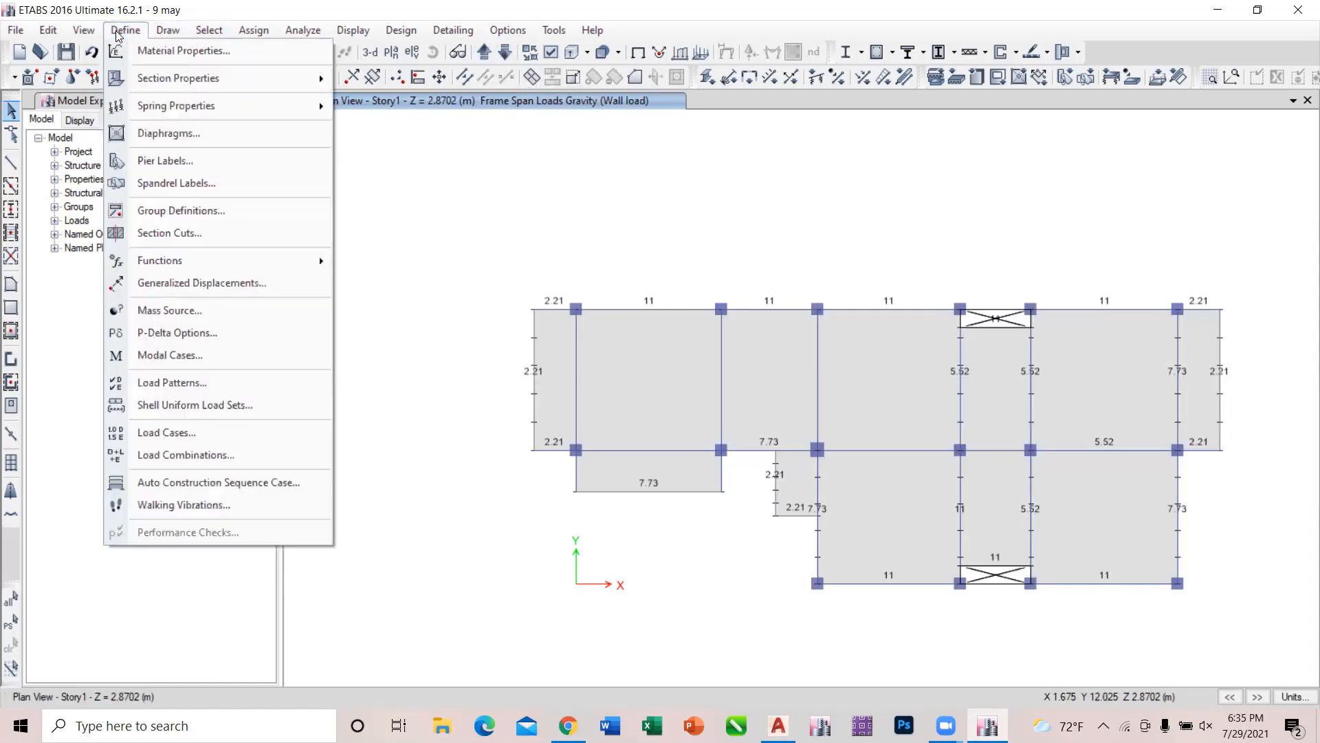
click(179, 137)
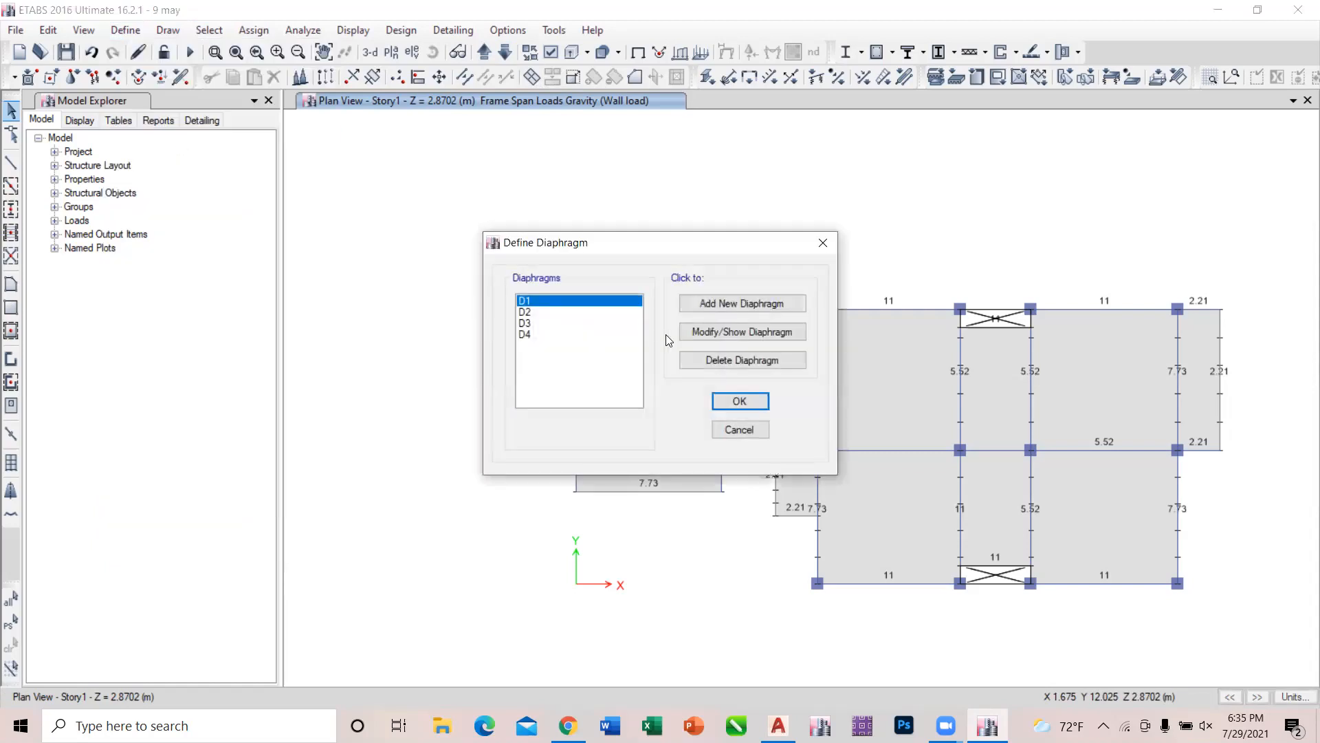
click(722, 312)
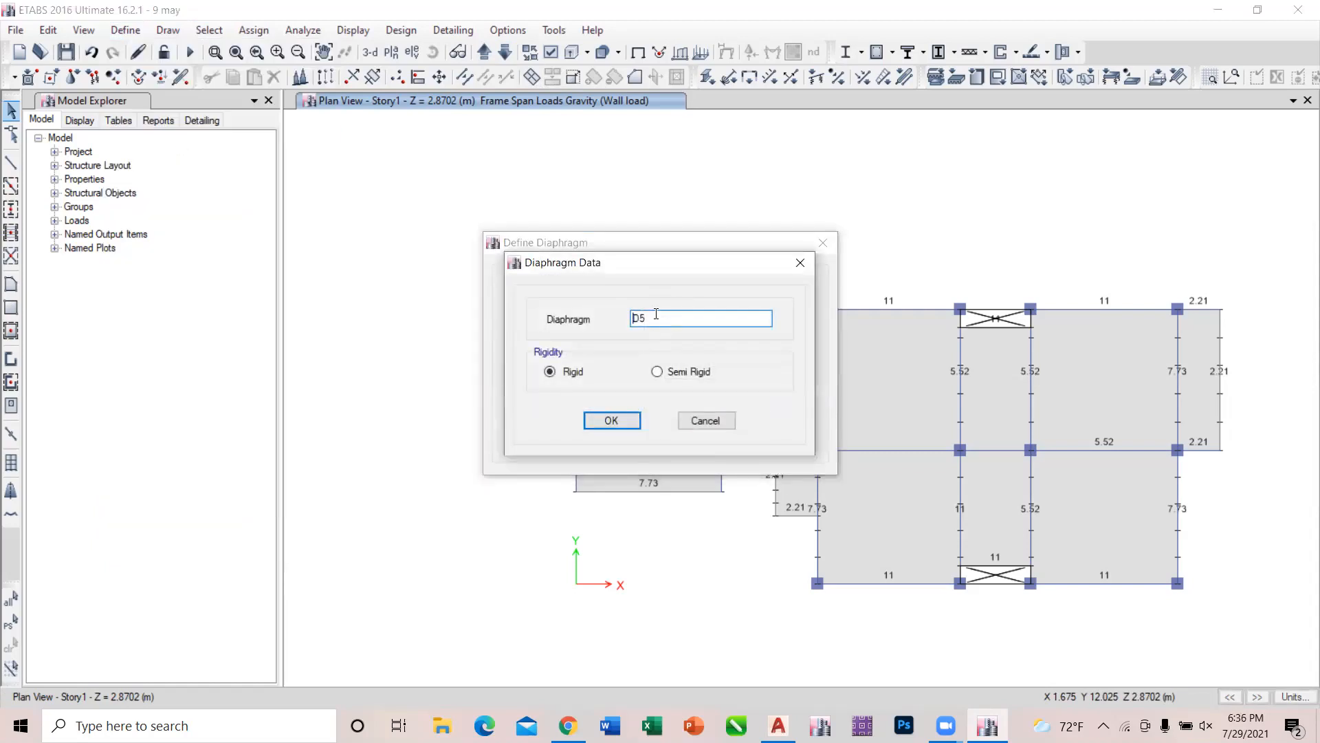
click(612, 420)
click(733, 297)
click(612, 420)
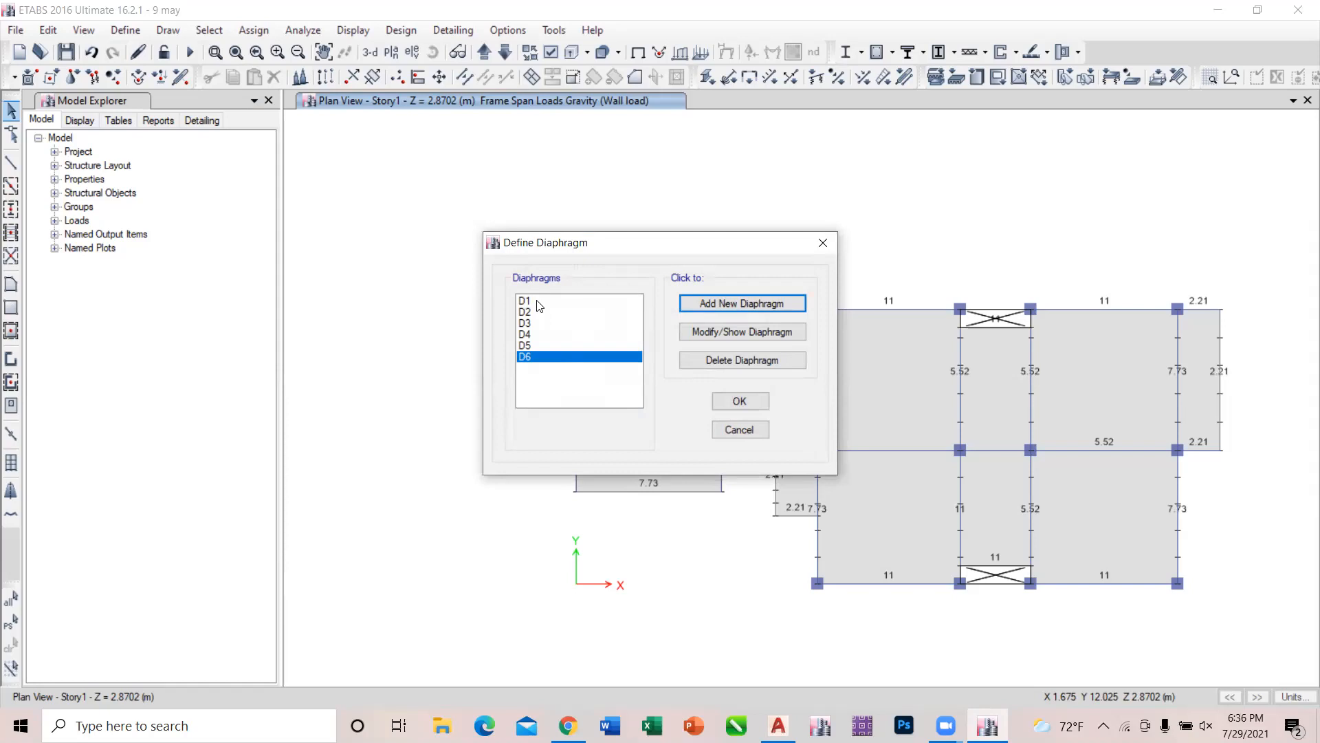
click(739, 401)
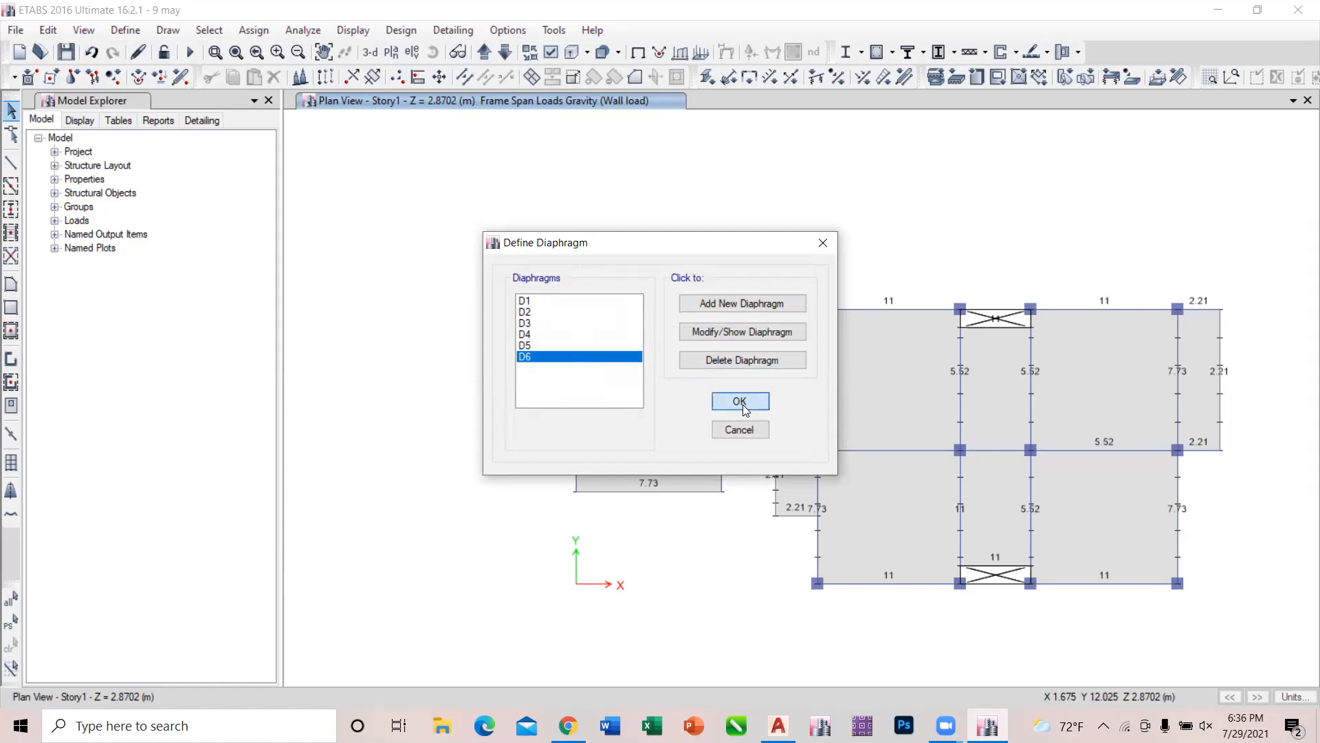
Assign diaphragm D1 to all joints on the Base plan.
click(505, 53)
scroll(592, 241, down, 3)
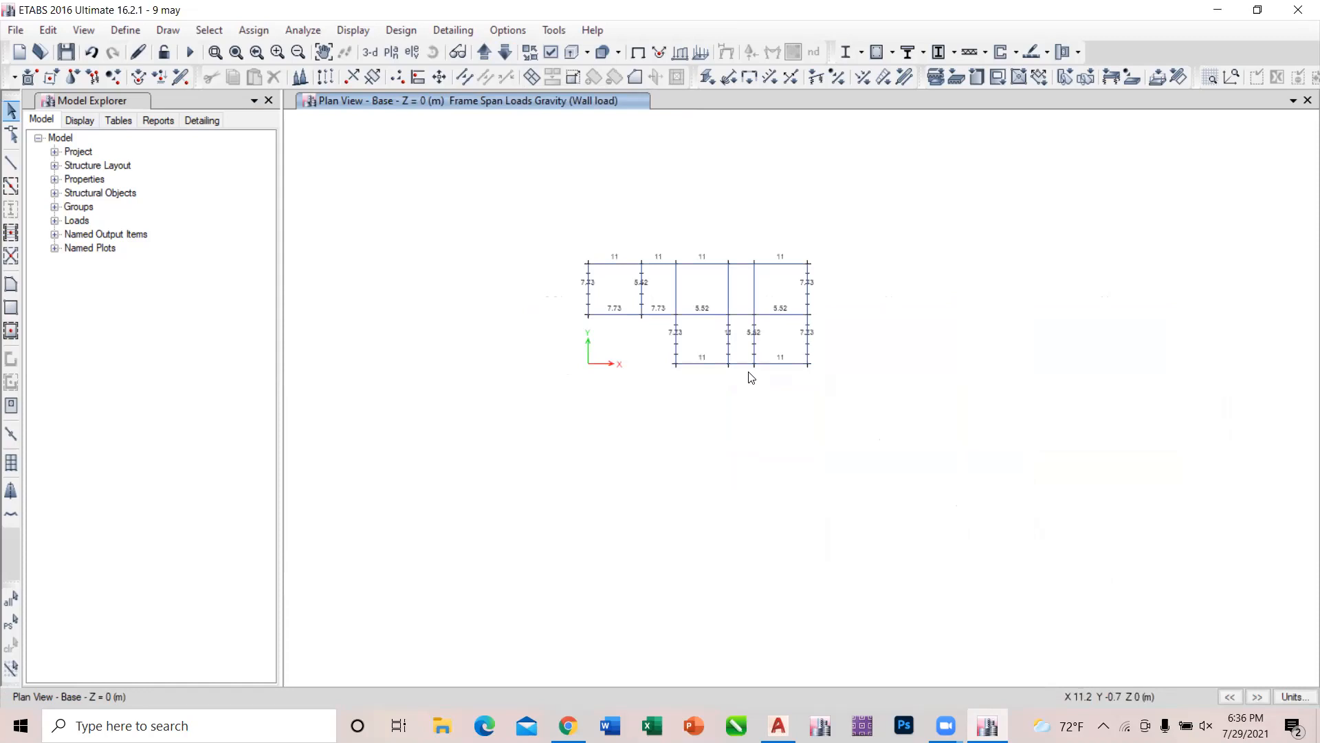
scroll(750, 378, up, 3)
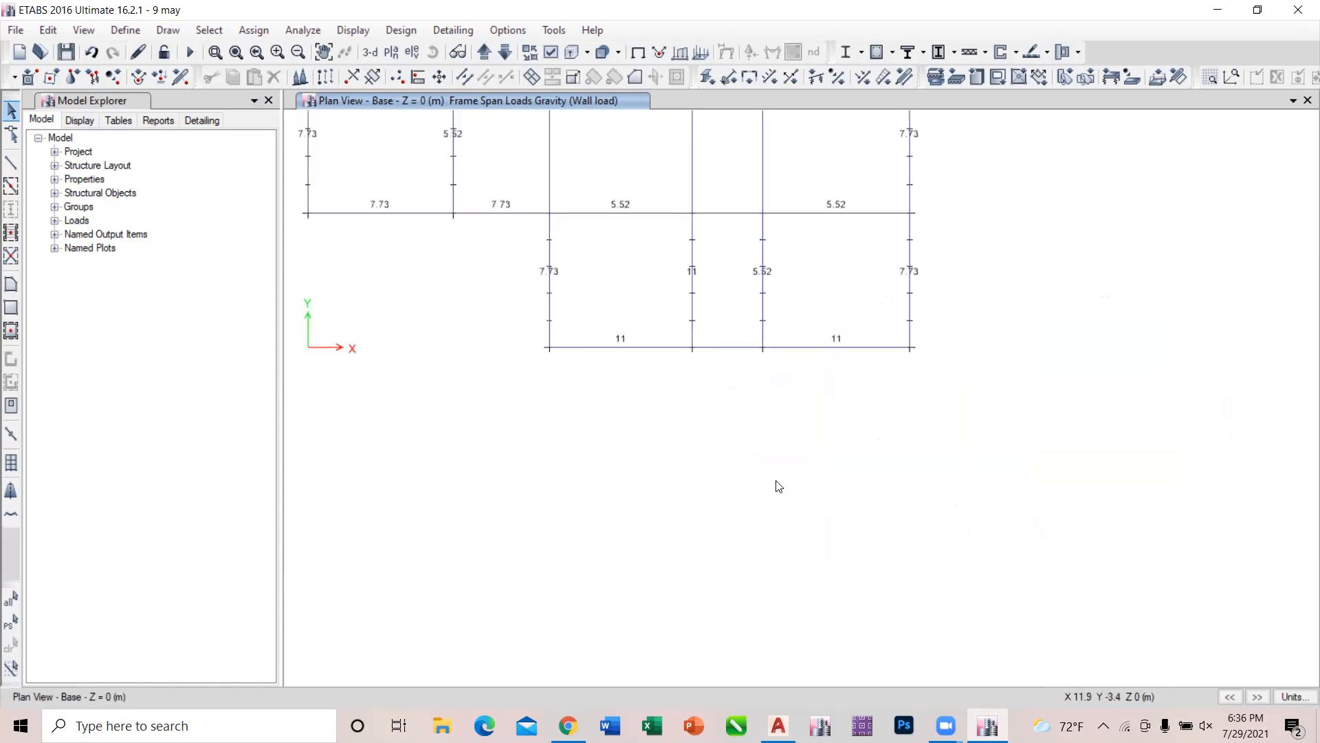
scroll(778, 486, down, 5)
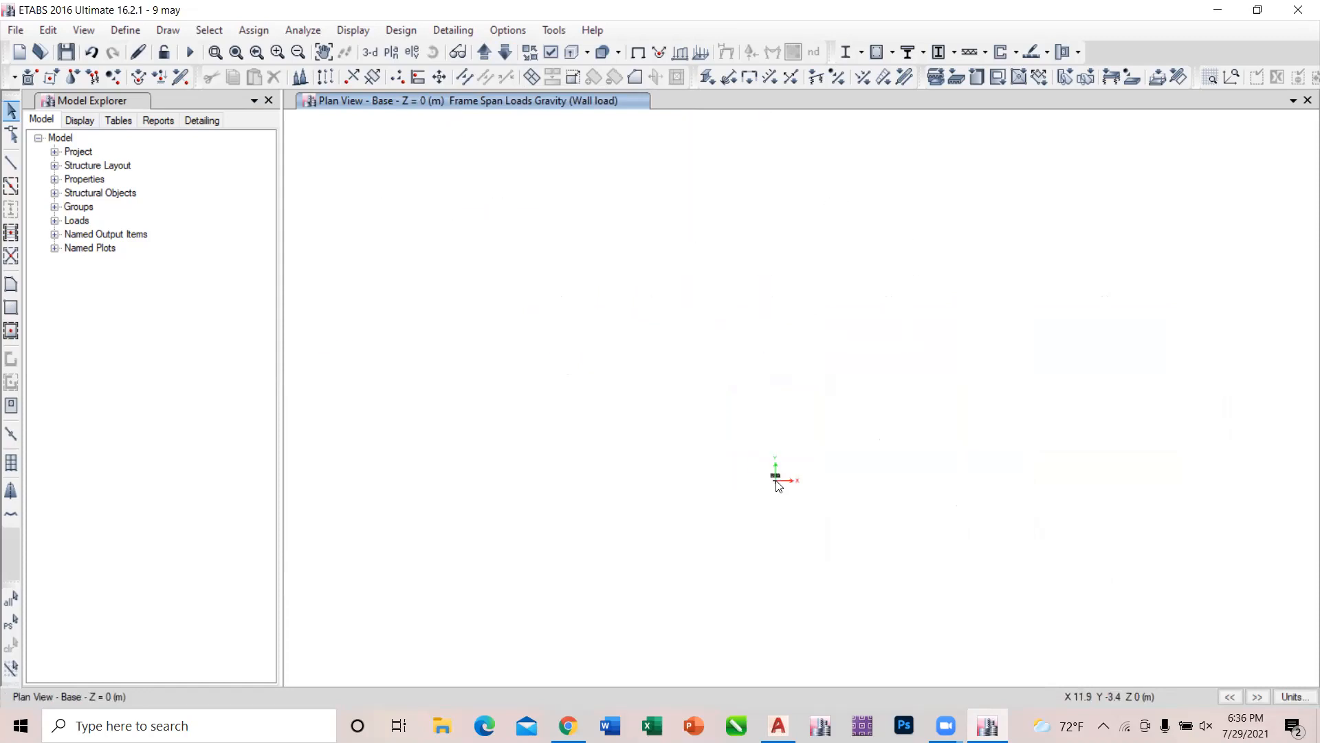
scroll(778, 486, up, 2)
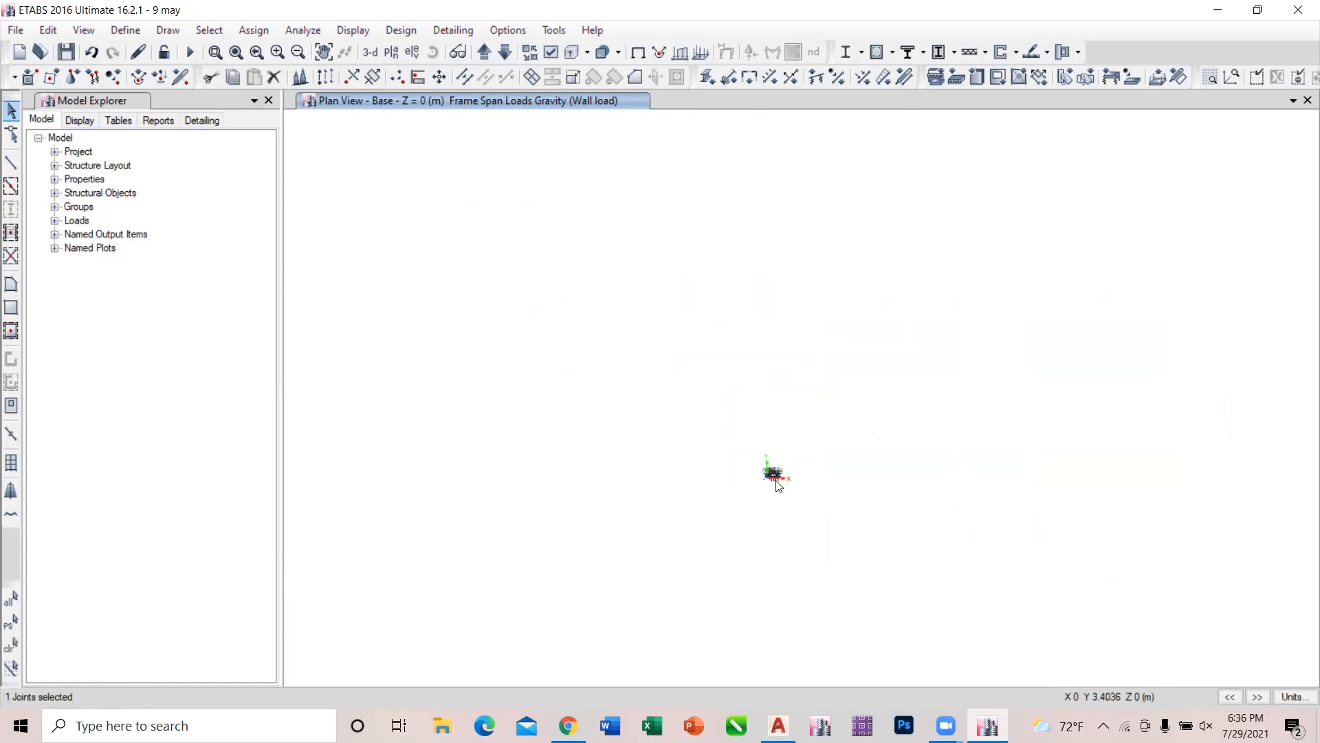
scroll(777, 486, up, 4)
scroll(777, 487, down, 2)
key(ctrl+q)
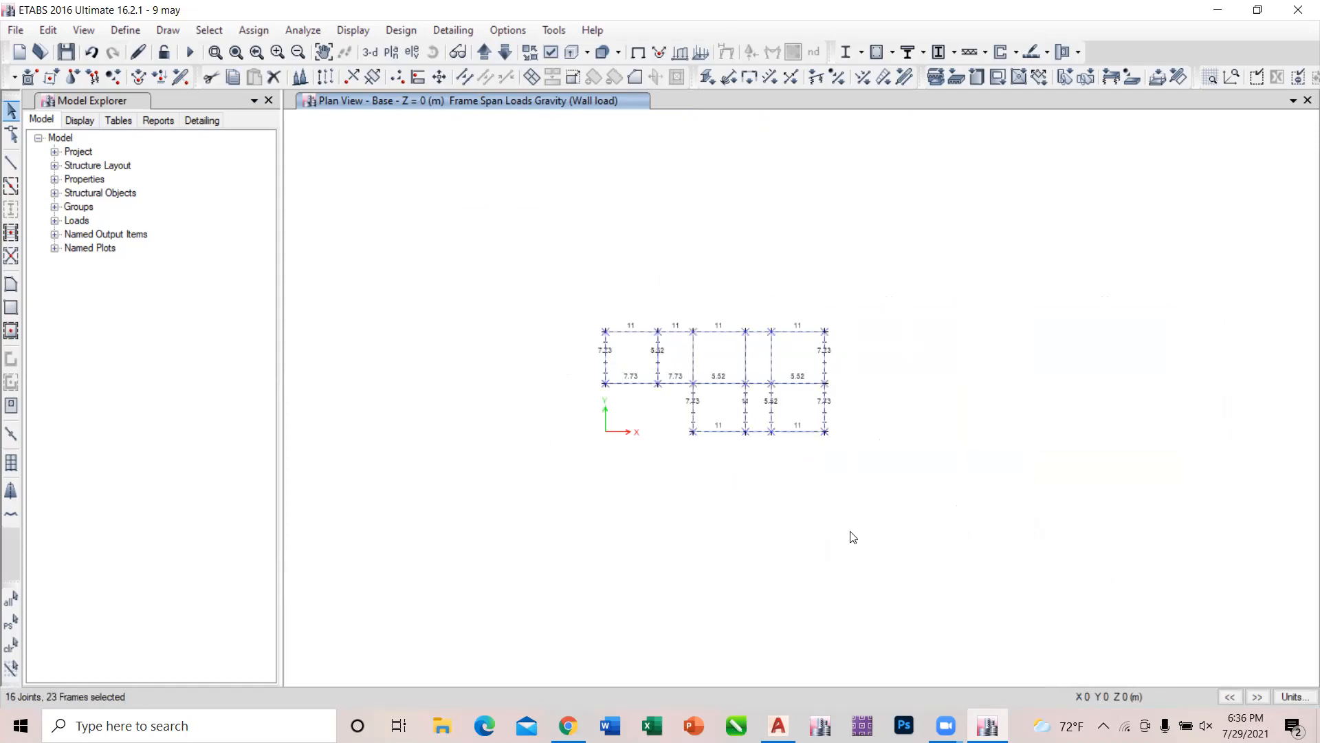
click(249, 34)
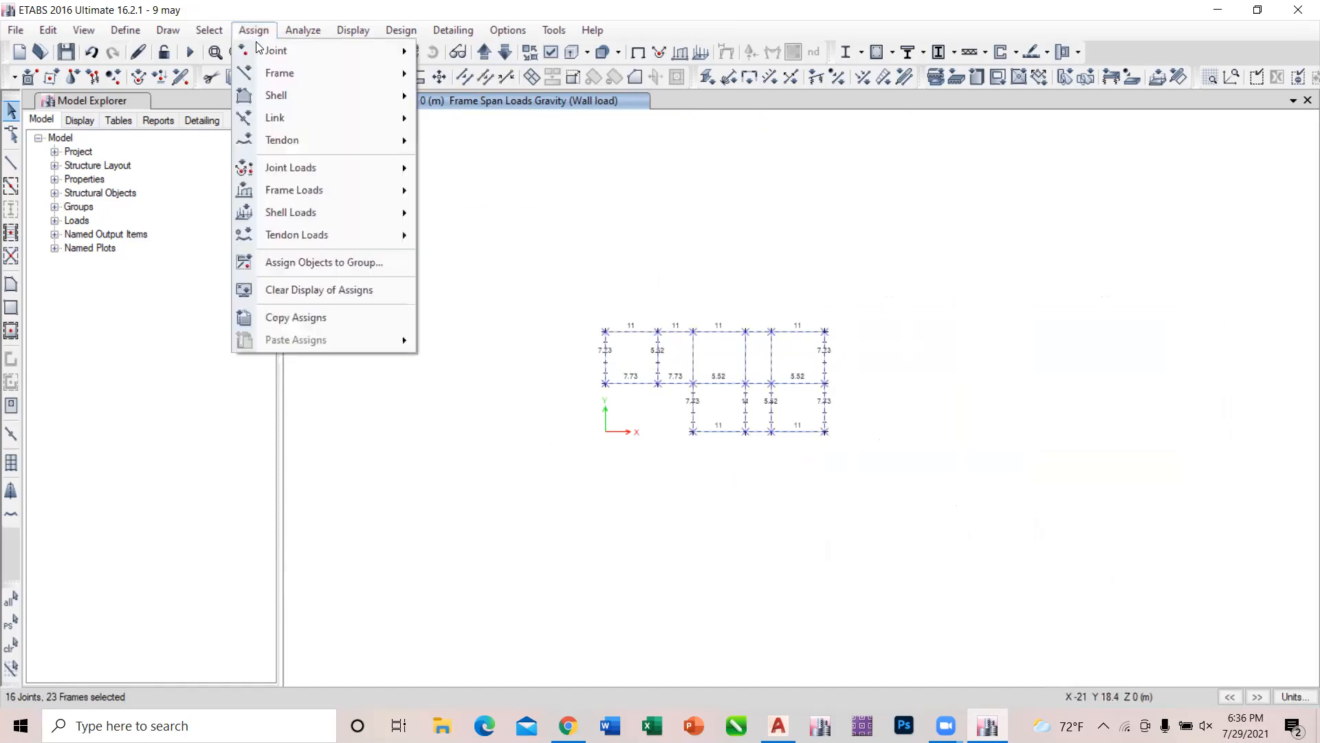
mouse_move(259, 47)
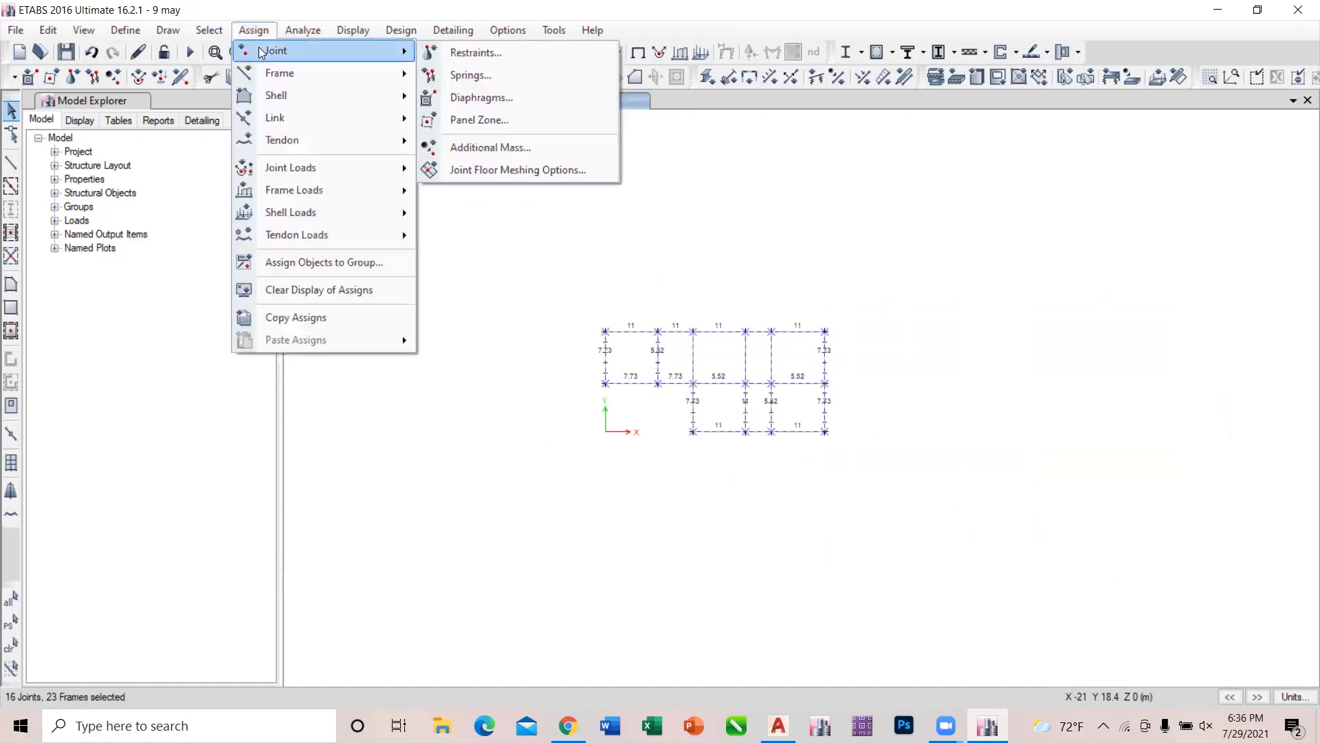
click(457, 98)
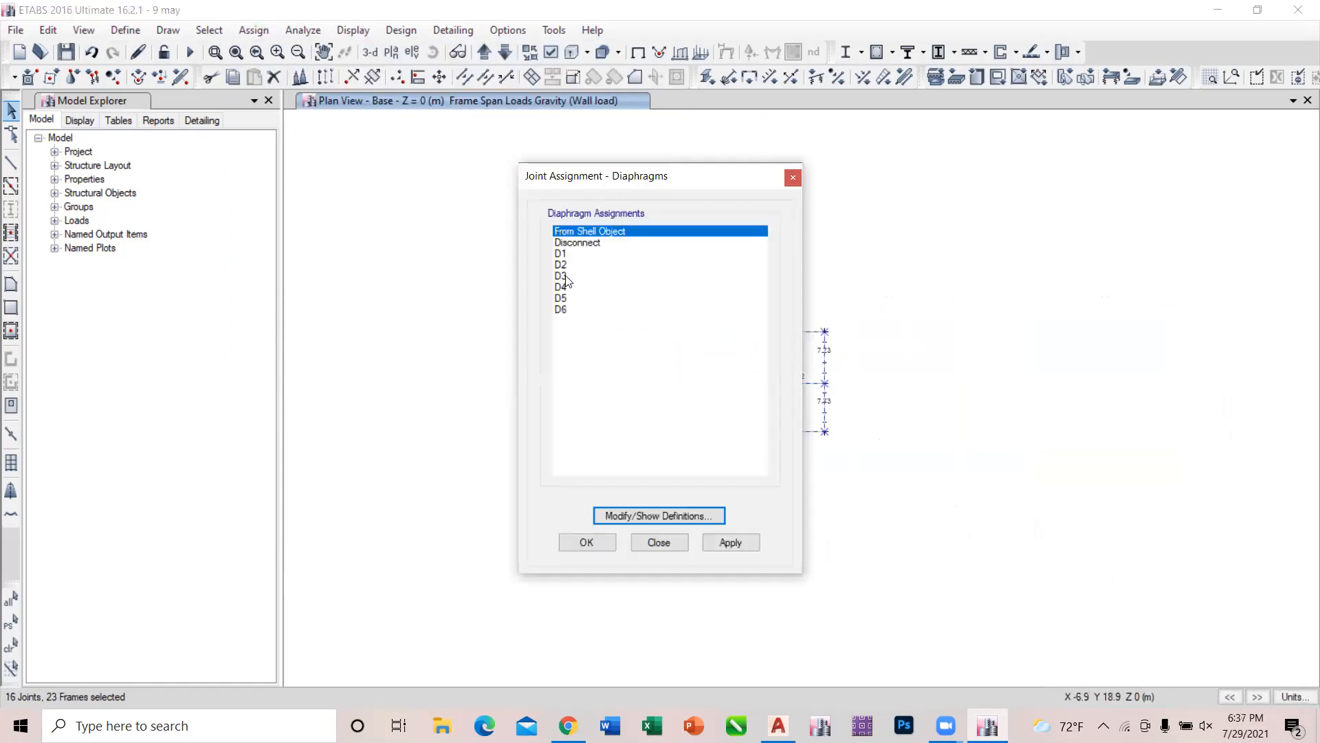
click(562, 254)
click(737, 547)
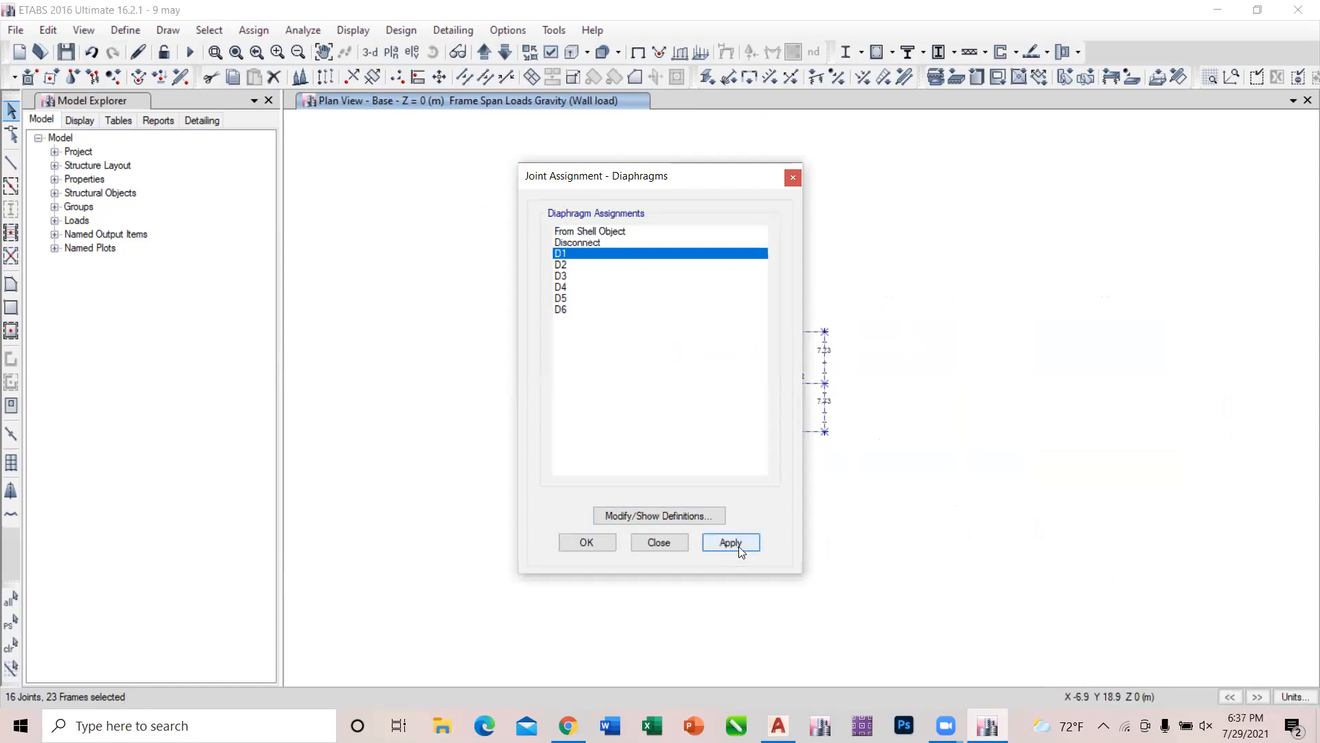
click(658, 541)
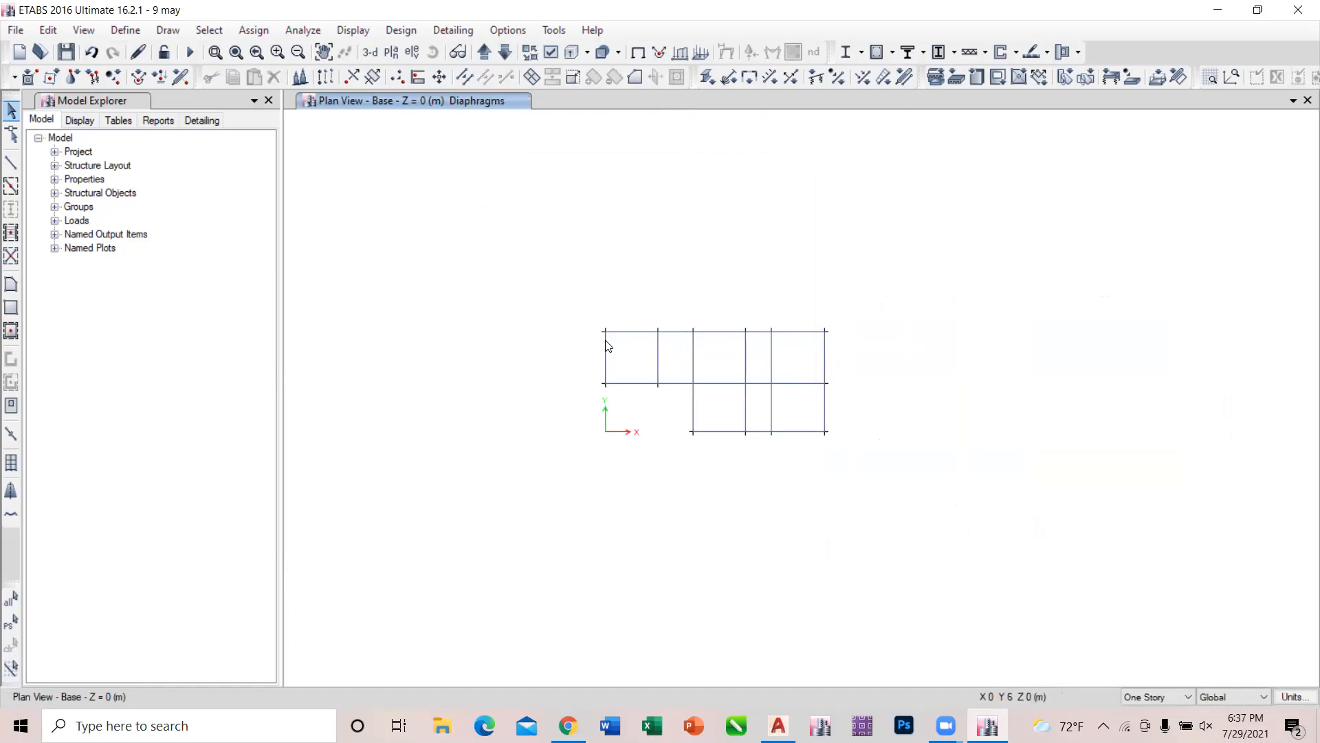
Assign diaphragm D1 to all joints on the Story1 plan.
click(485, 54)
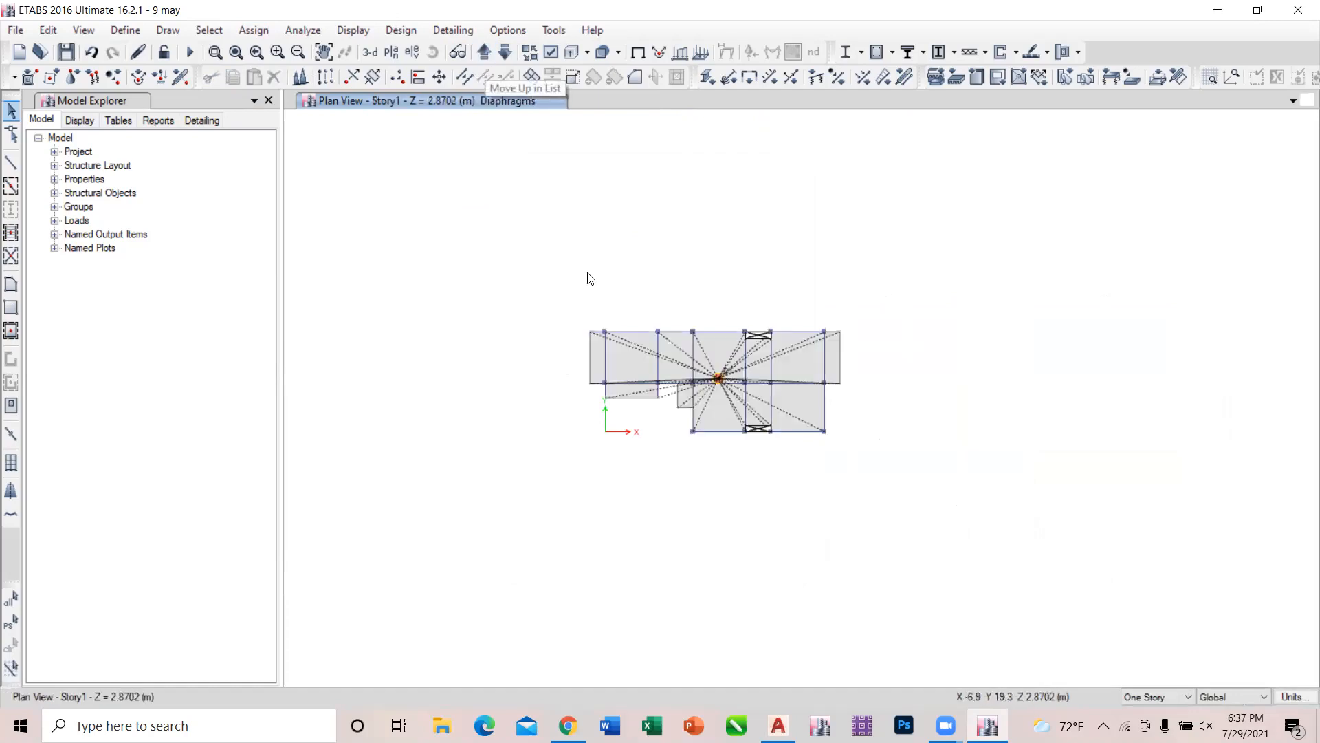
scroll(729, 380, up, 4)
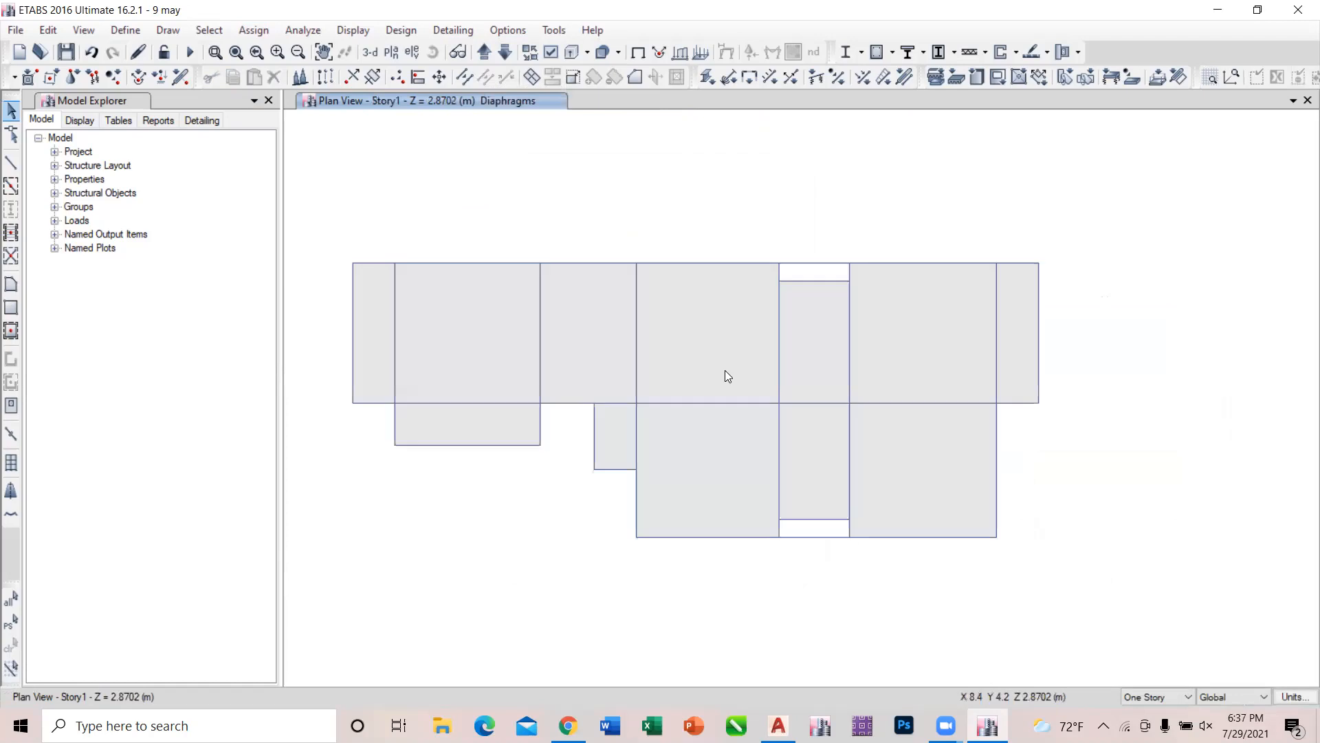
scroll(775, 344, down, 4)
drag(580, 268, 988, 529)
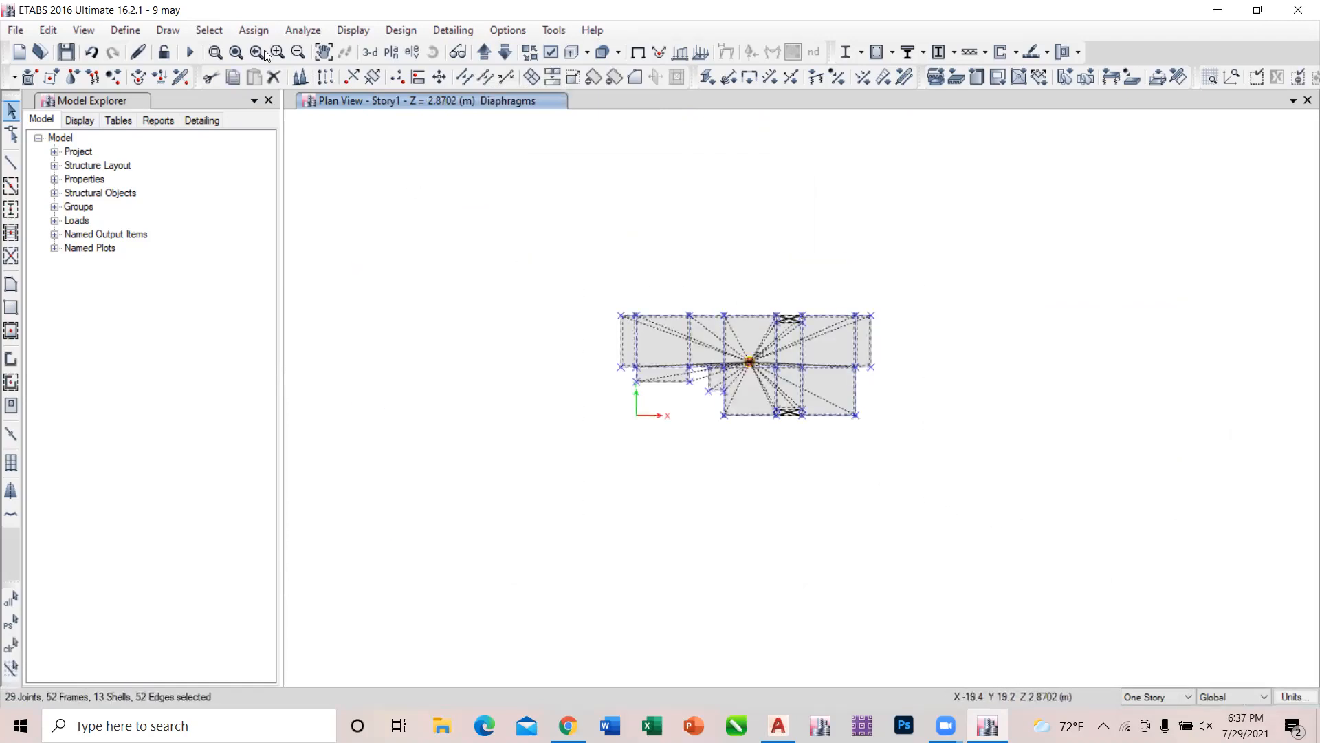
click(252, 30)
mouse_move(262, 50)
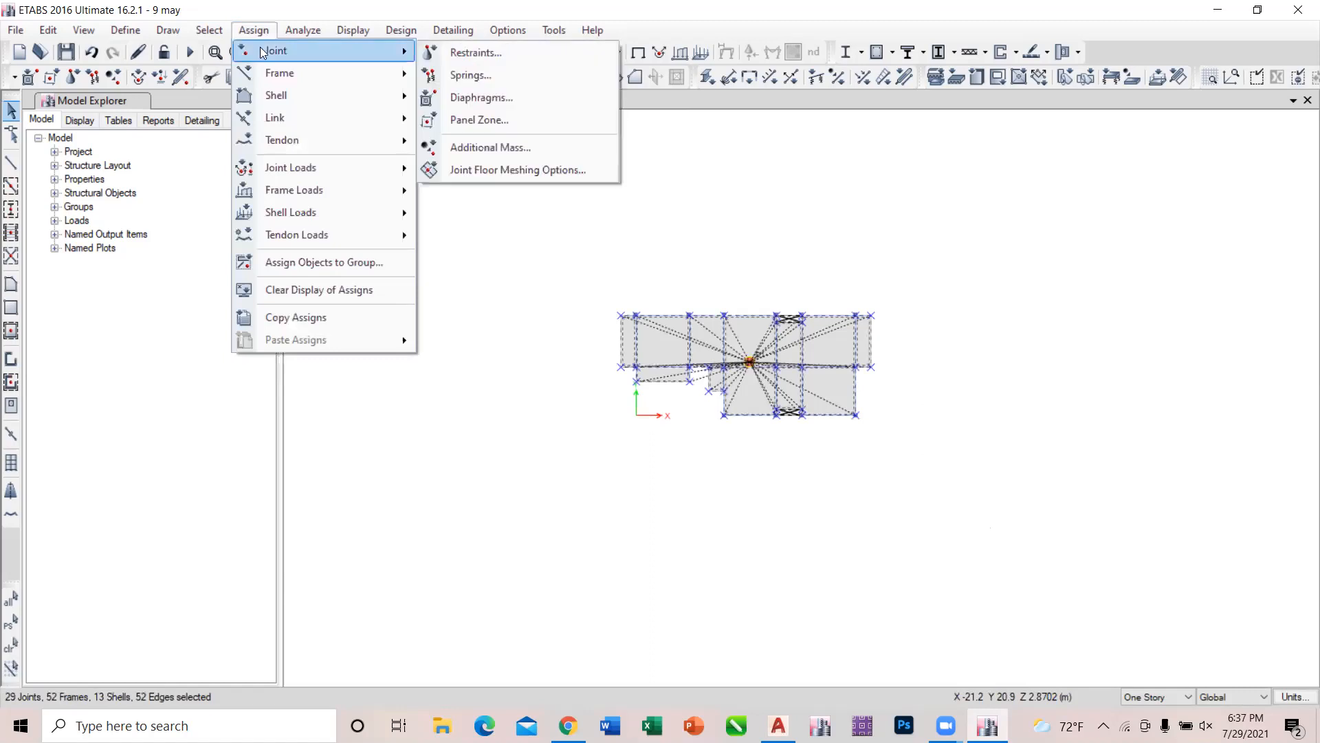
click(469, 100)
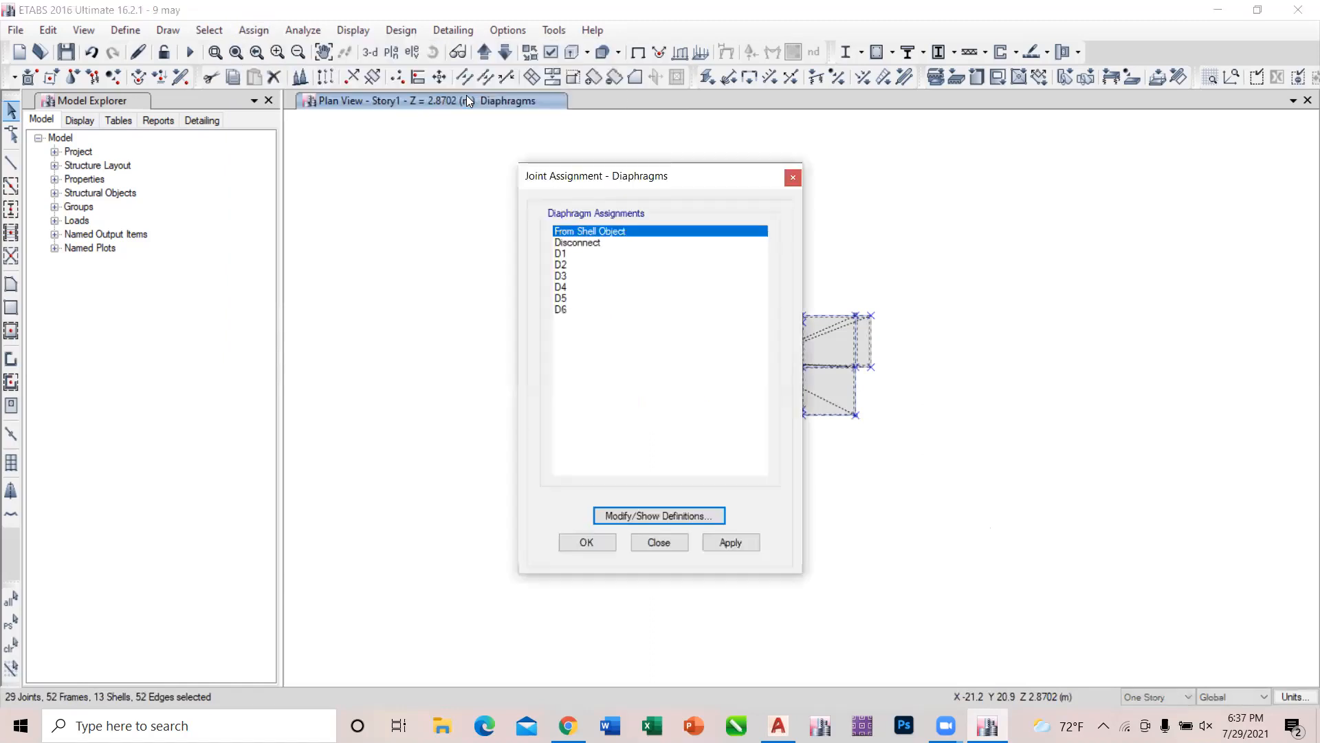
click(567, 254)
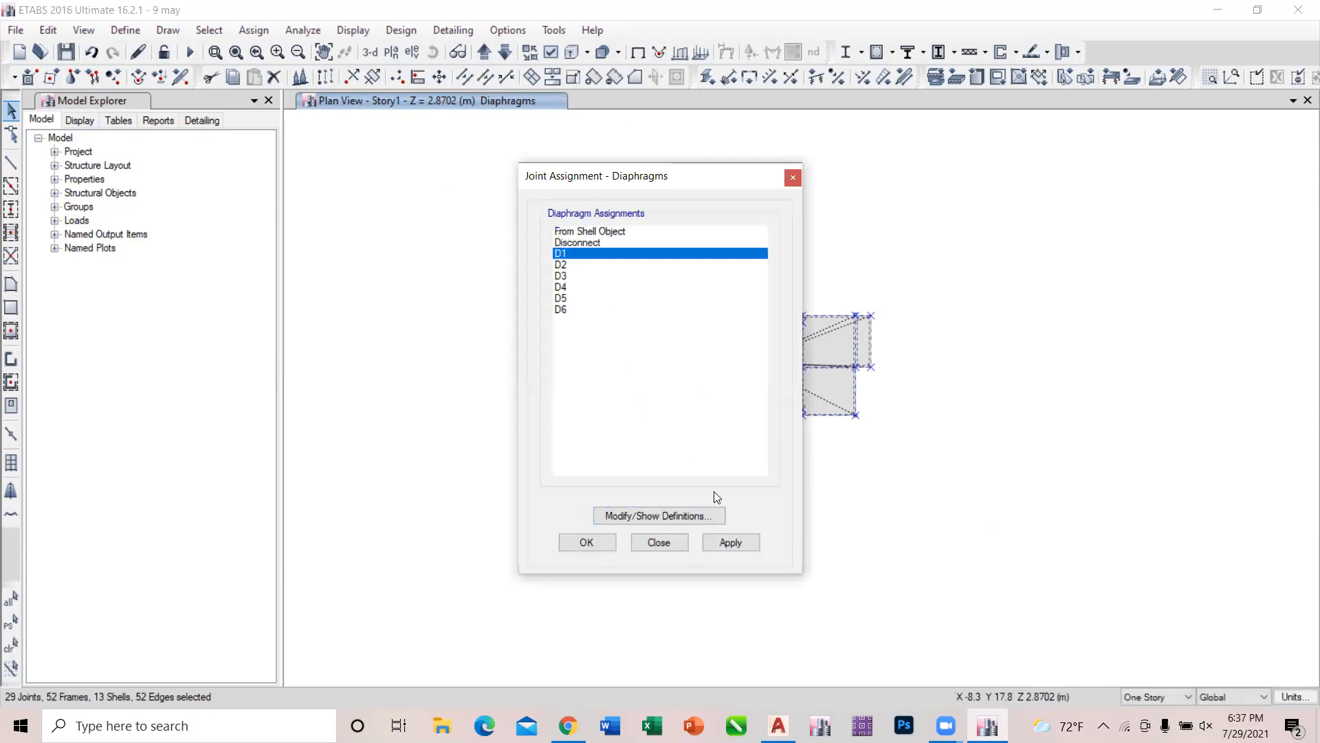
click(731, 541)
click(659, 542)
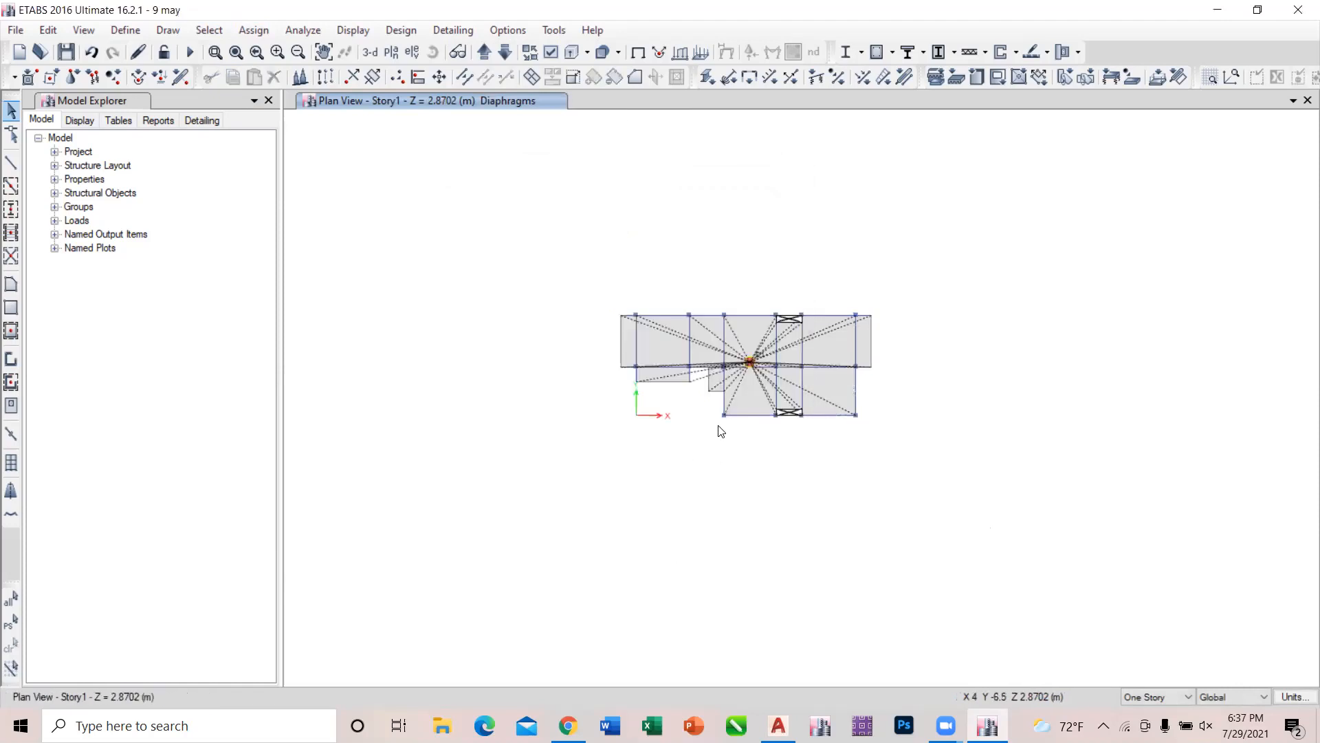
Assign diaphragm D1 to all the shell objects on the Story1 plan.
scroll(741, 366, up, 5)
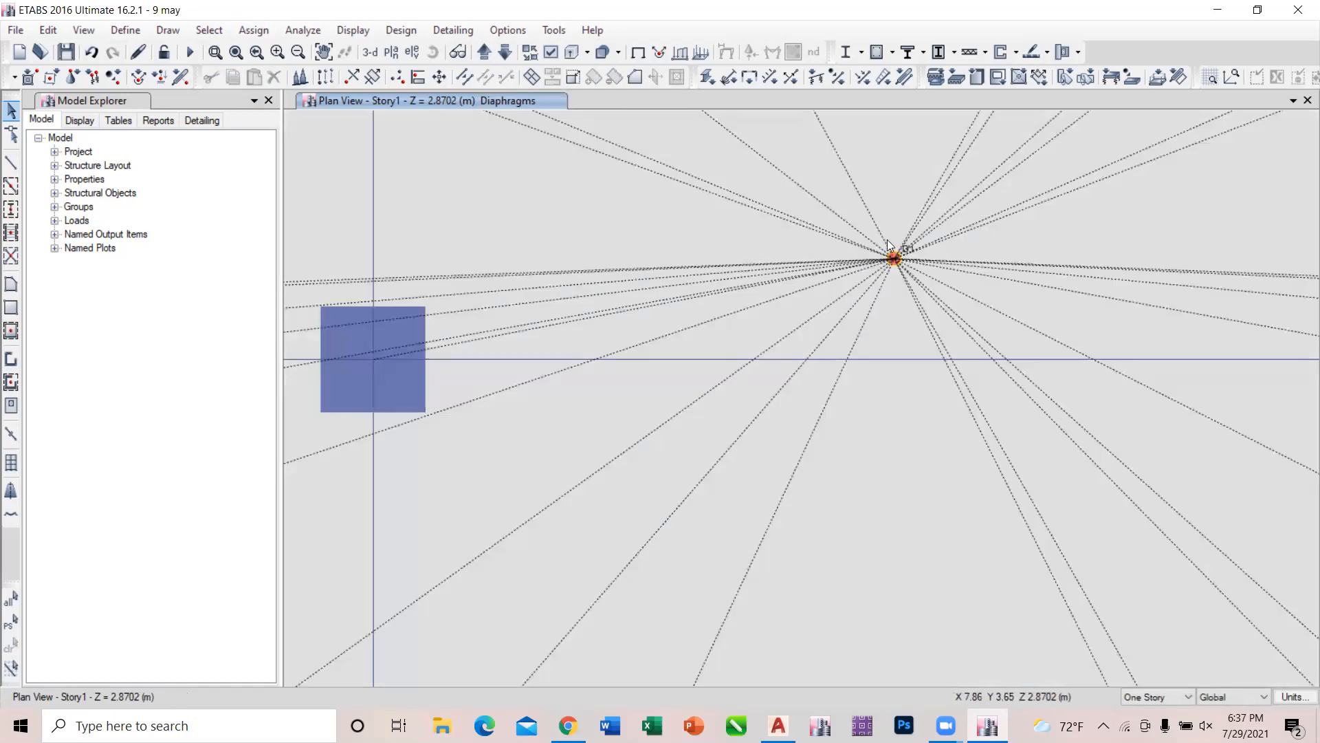
click(648, 358)
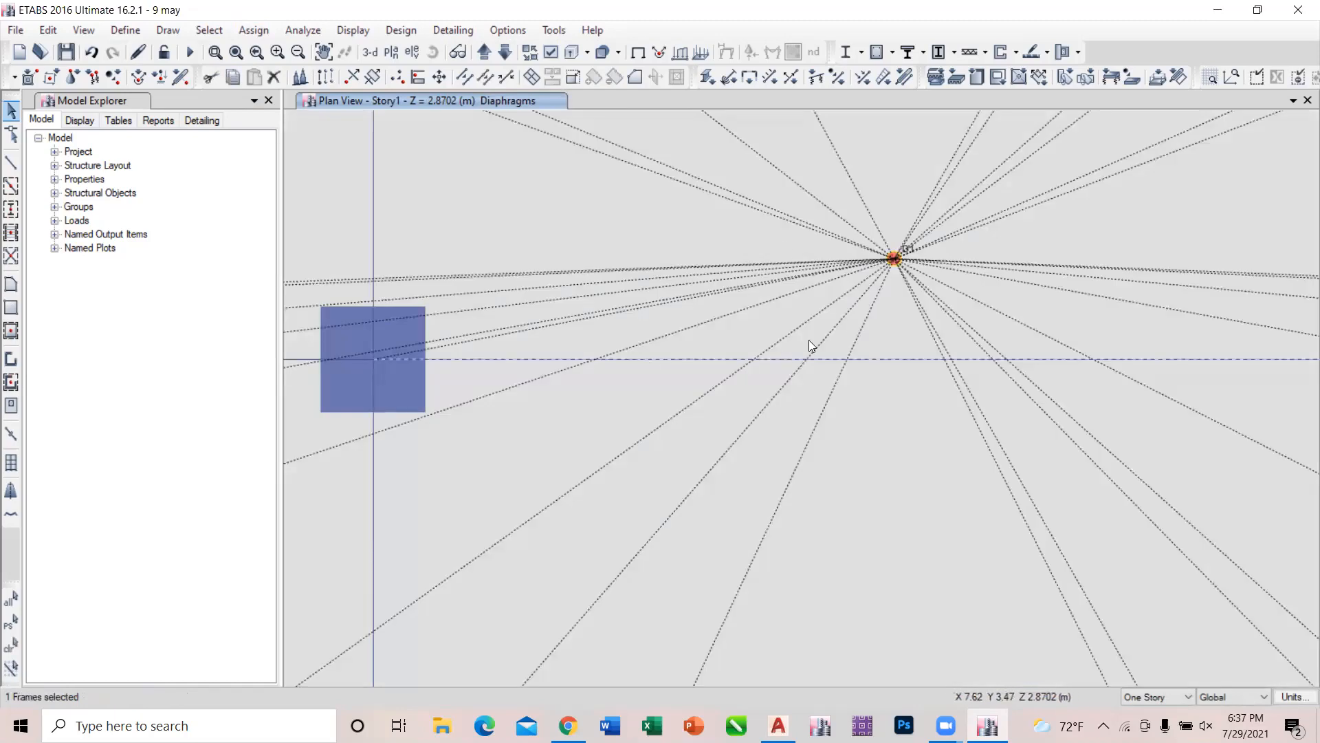
scroll(809, 340, down, 5)
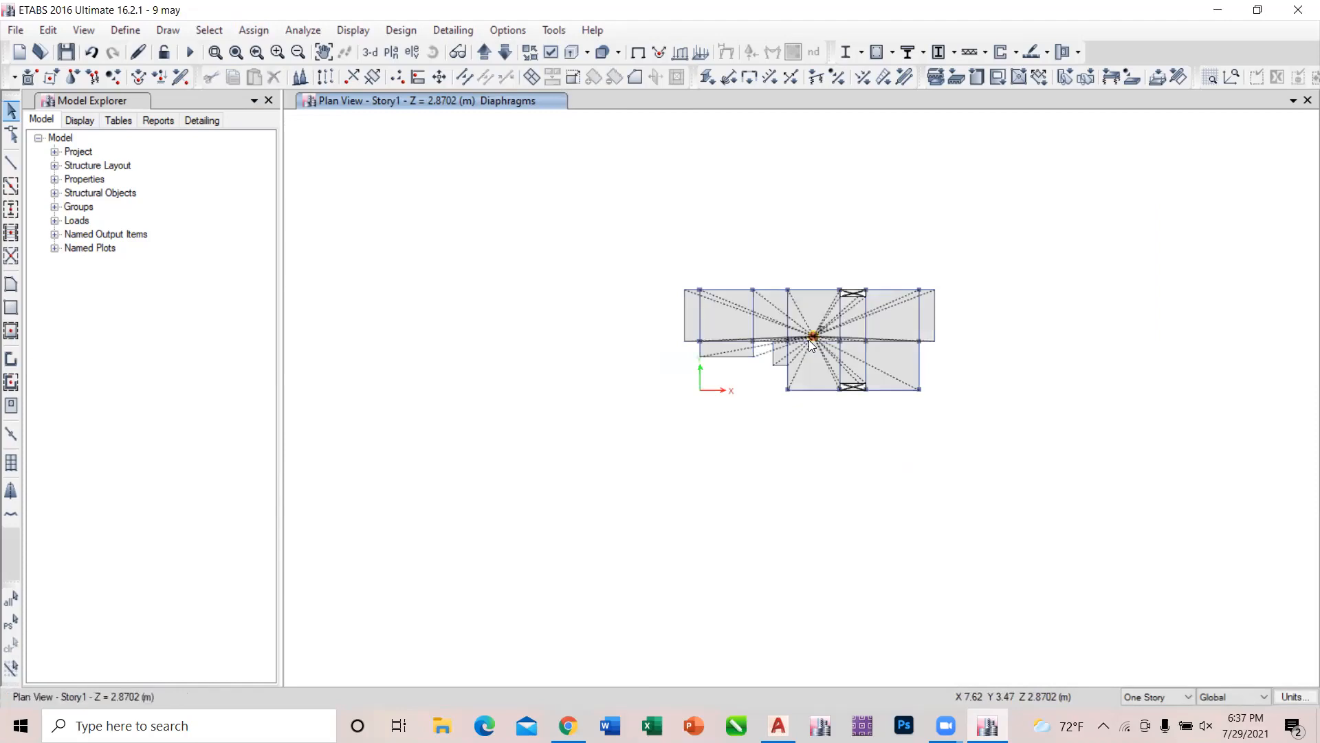
key(ctrl+a)
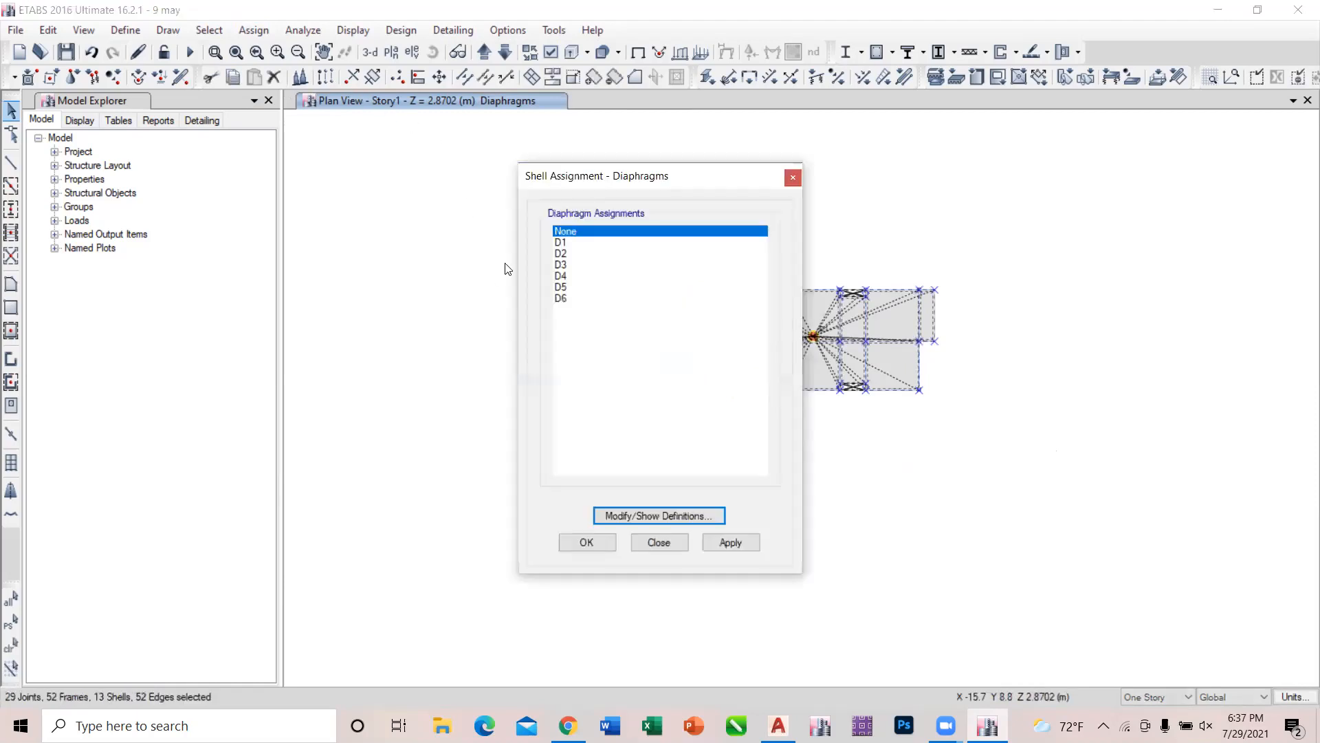
click(575, 242)
click(727, 542)
click(666, 542)
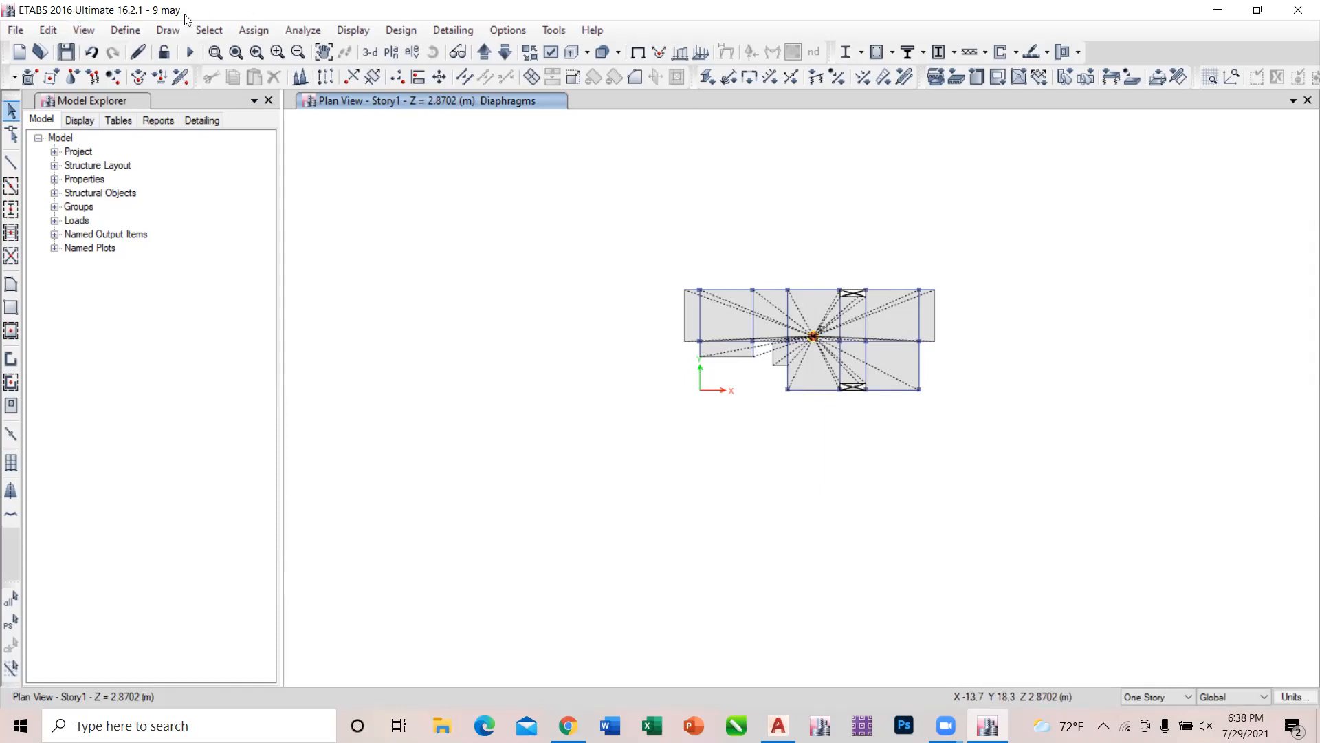
scroll(862, 351, up, 3)
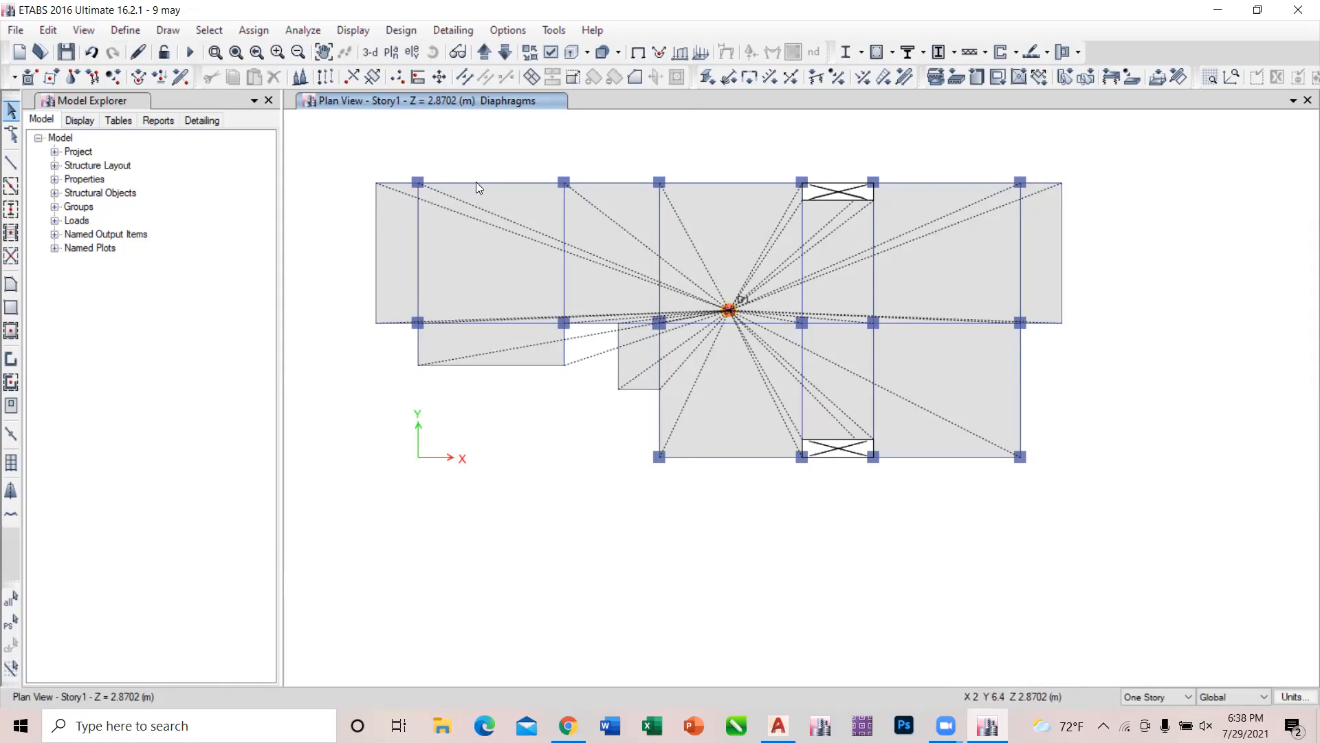
click(214, 33)
mouse_move(237, 55)
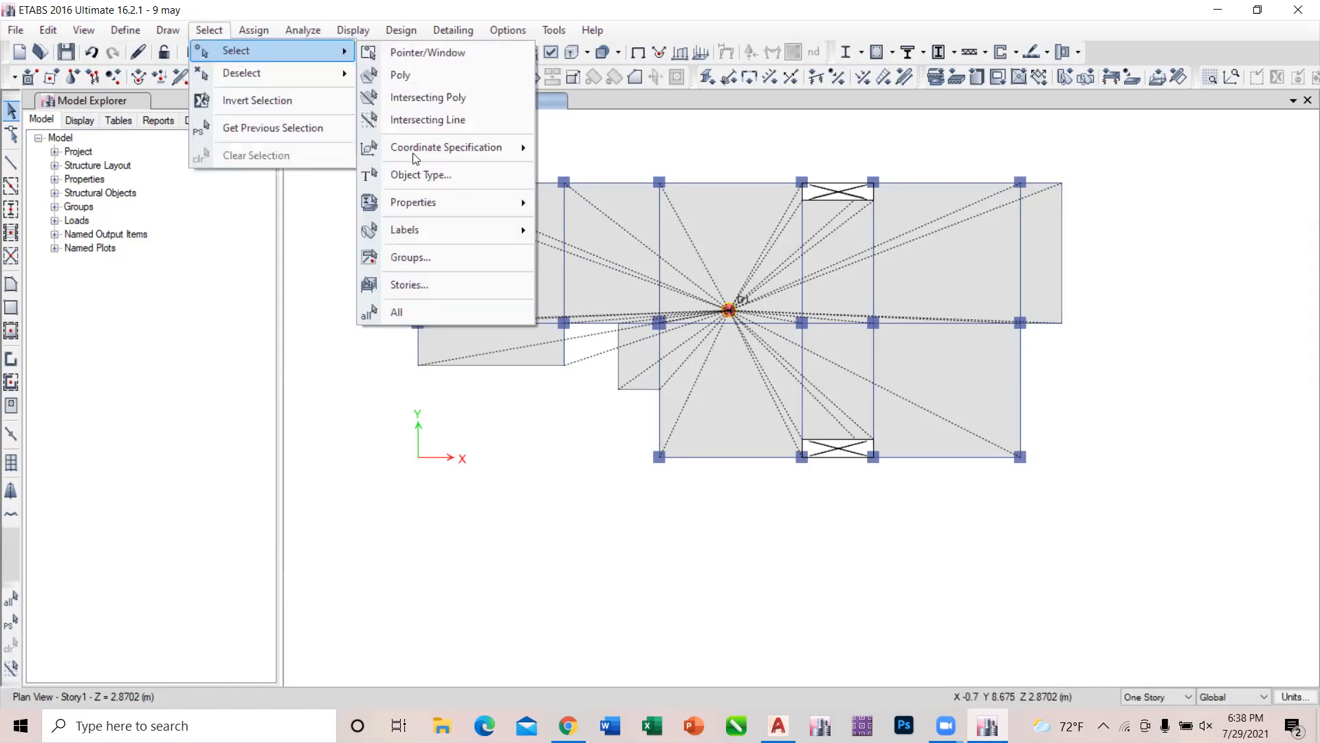
click(441, 176)
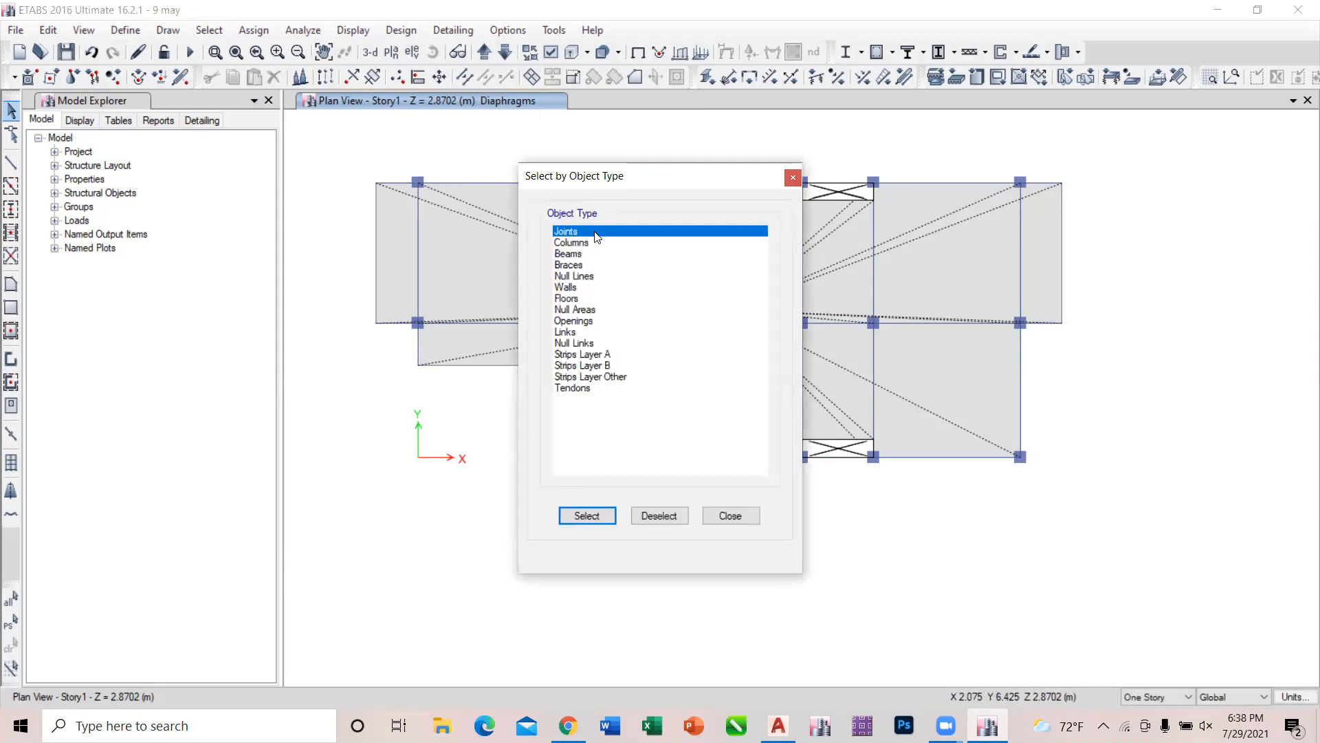
click(604, 520)
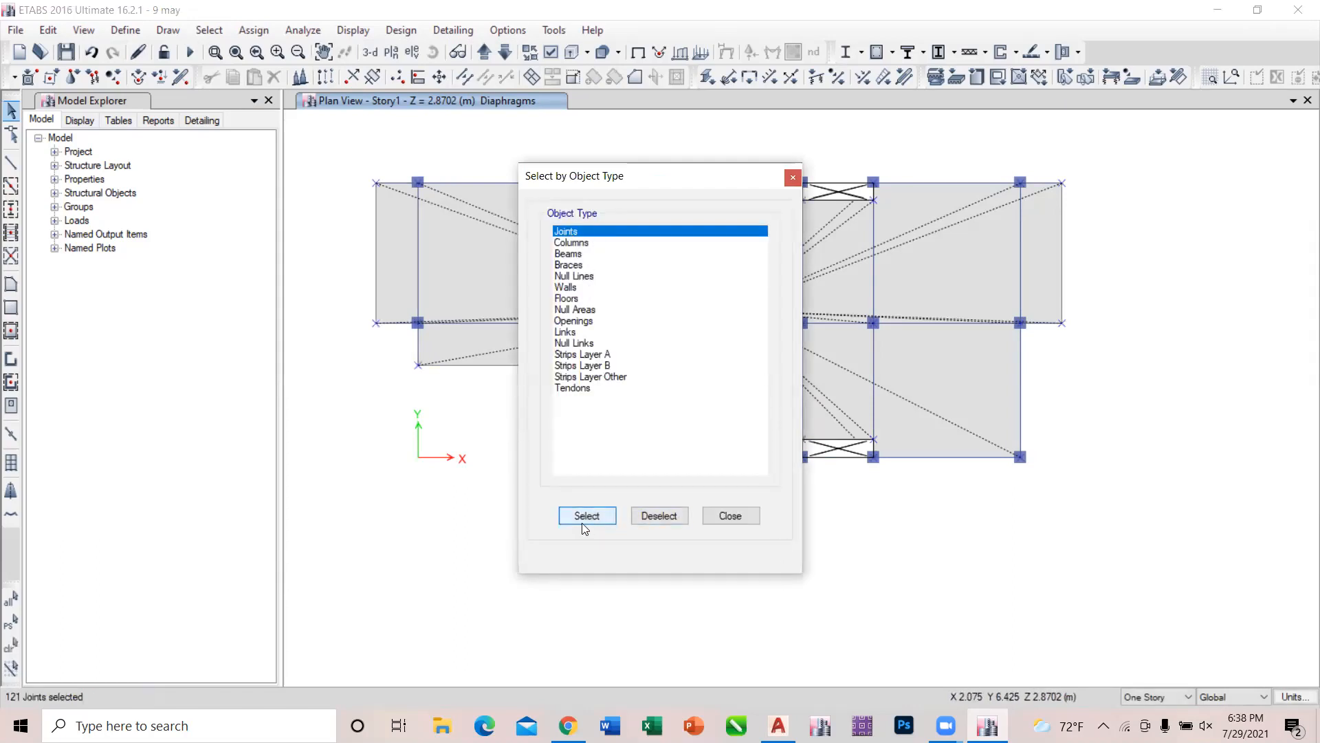
click(730, 515)
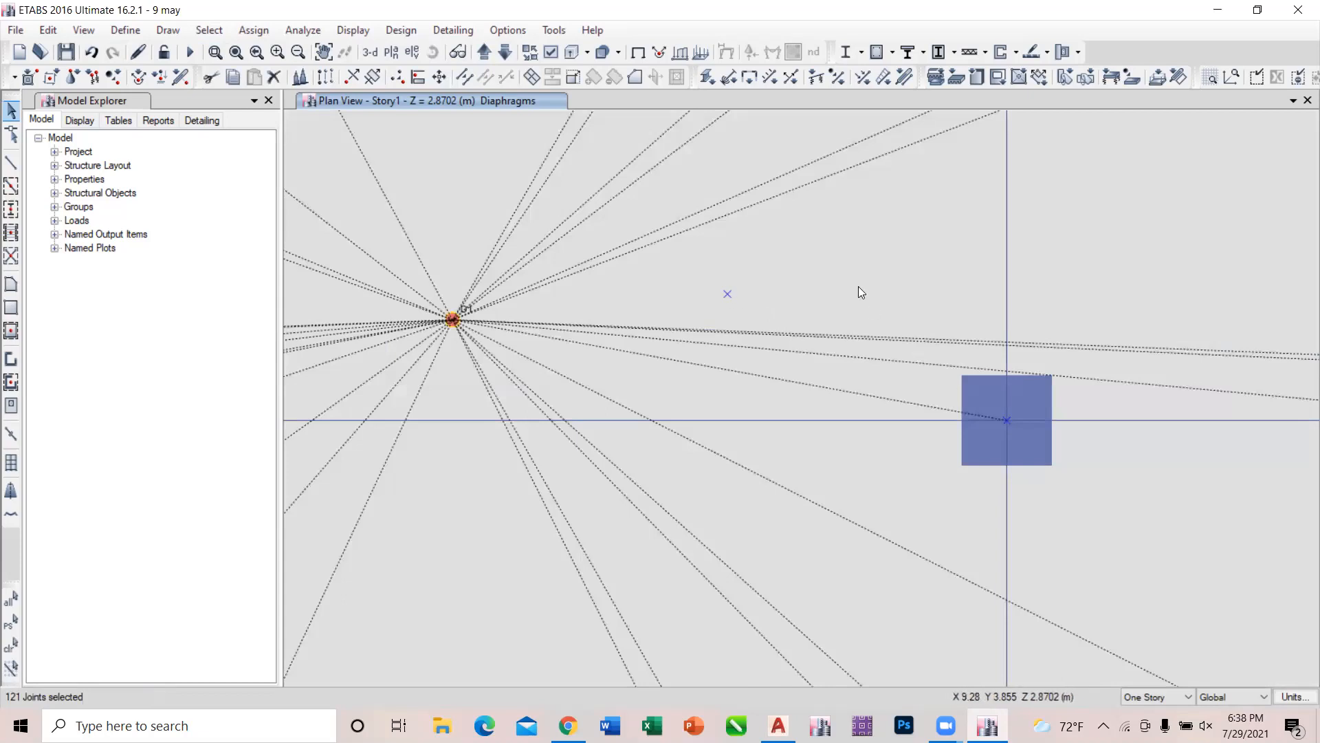
scroll(795, 285, down, 5)
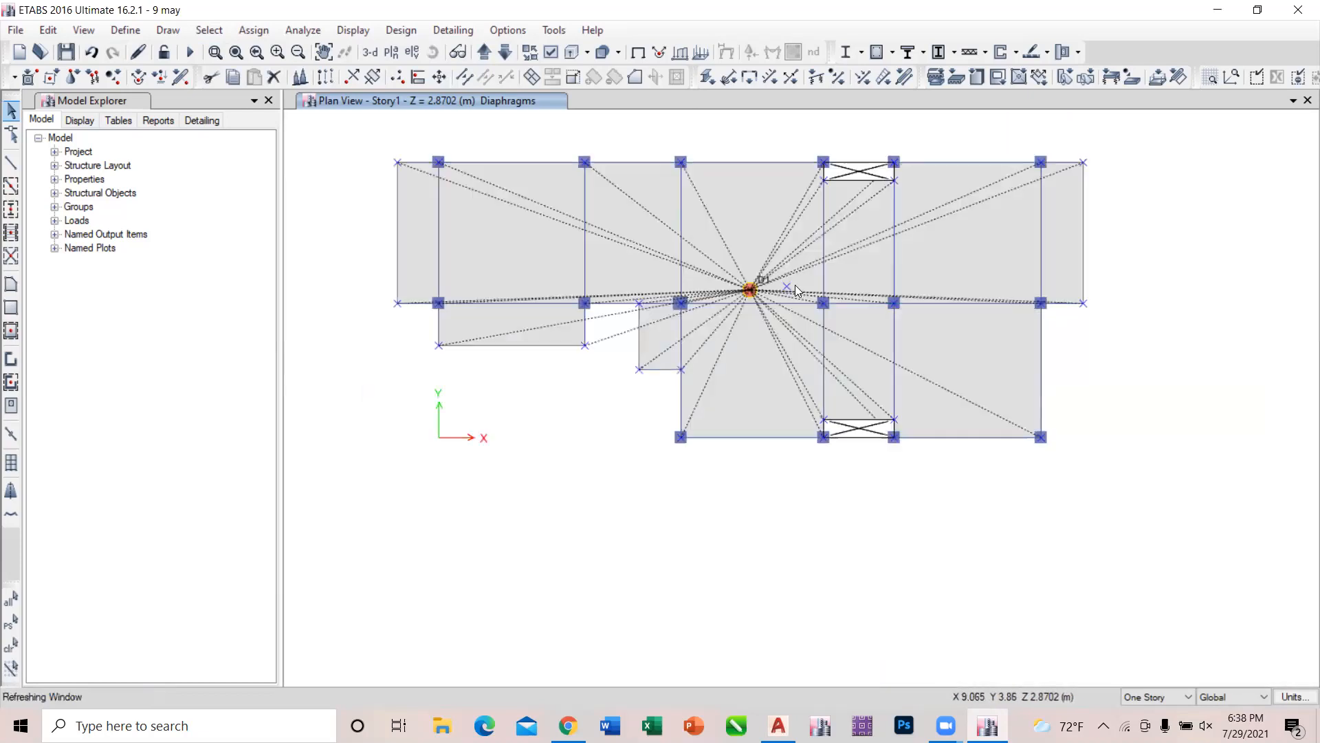
key(Escape)
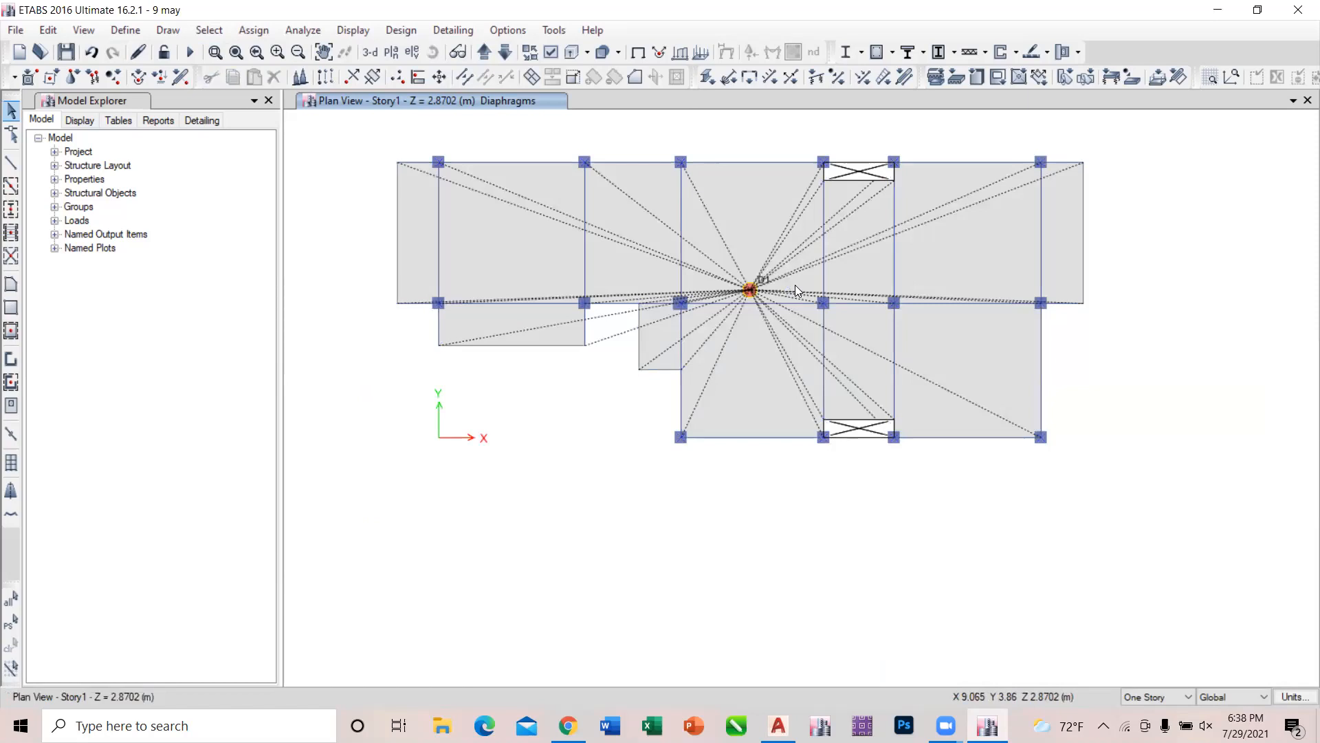
click(246, 31)
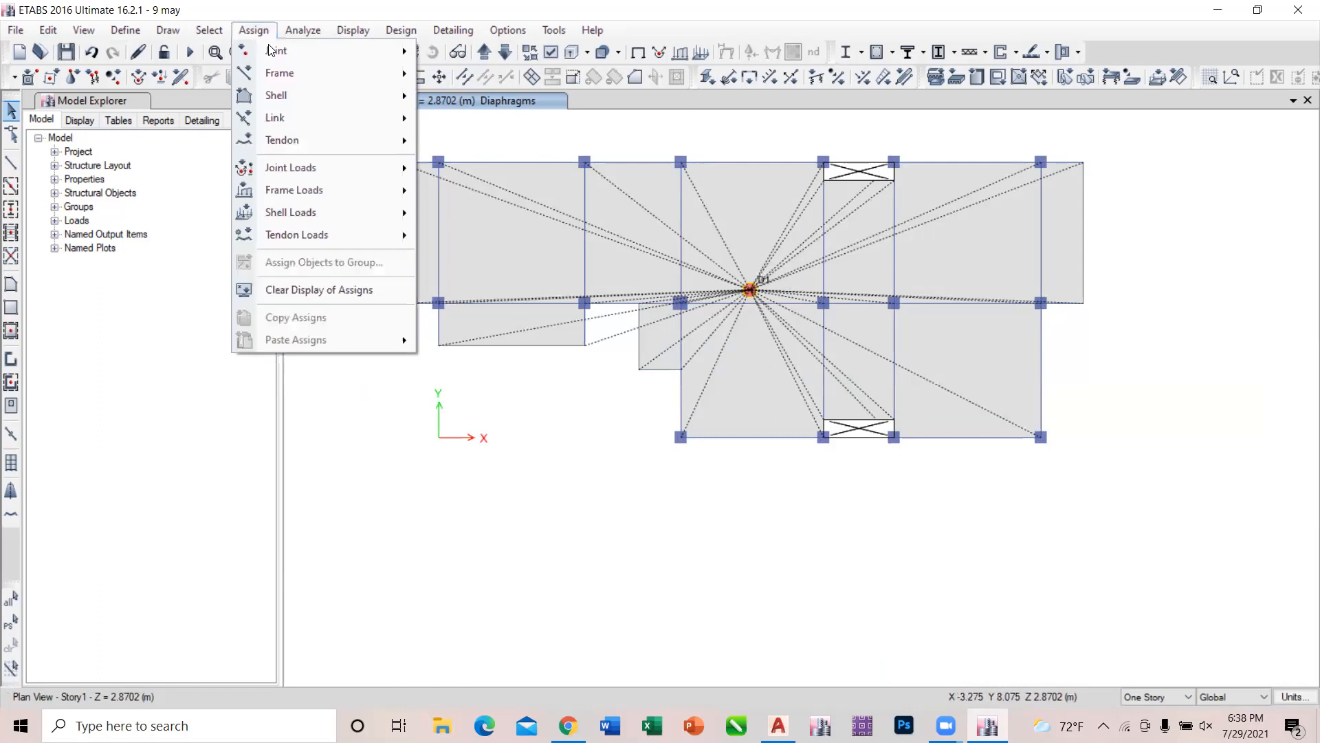
mouse_move(271, 50)
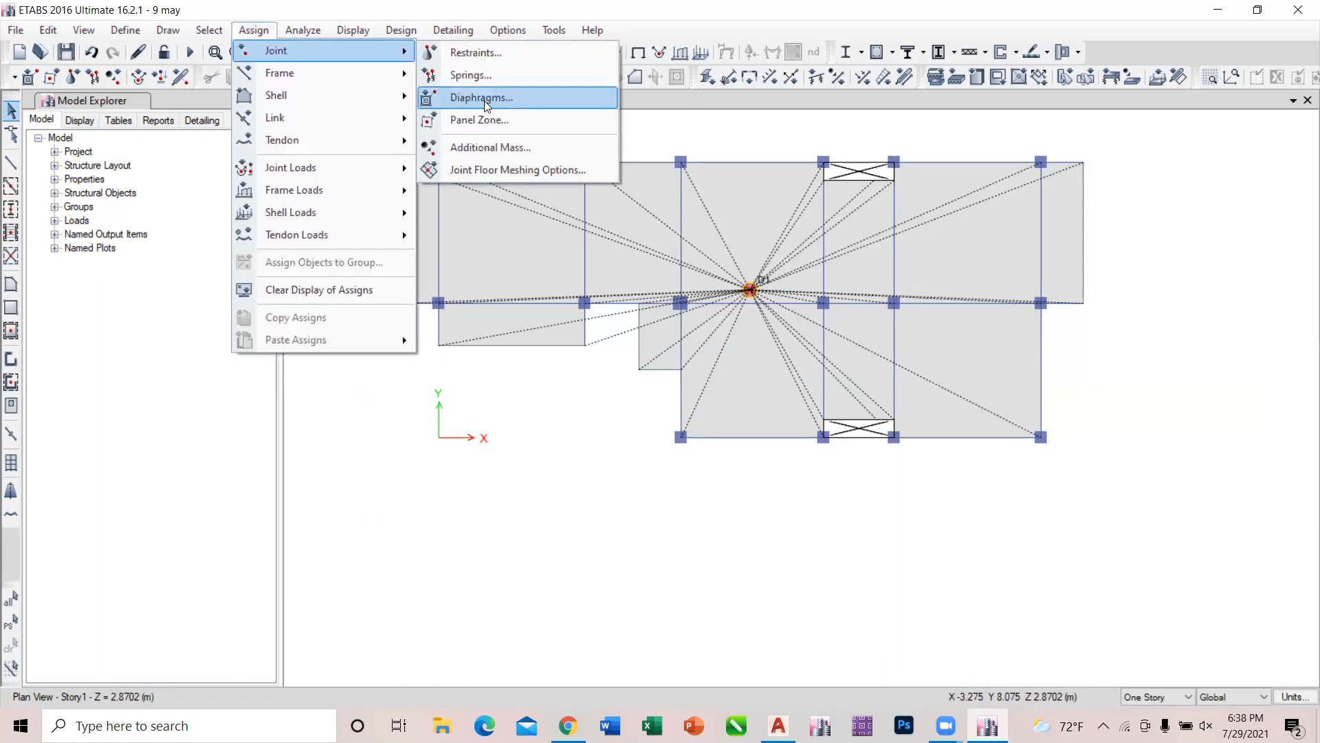
click(255, 23)
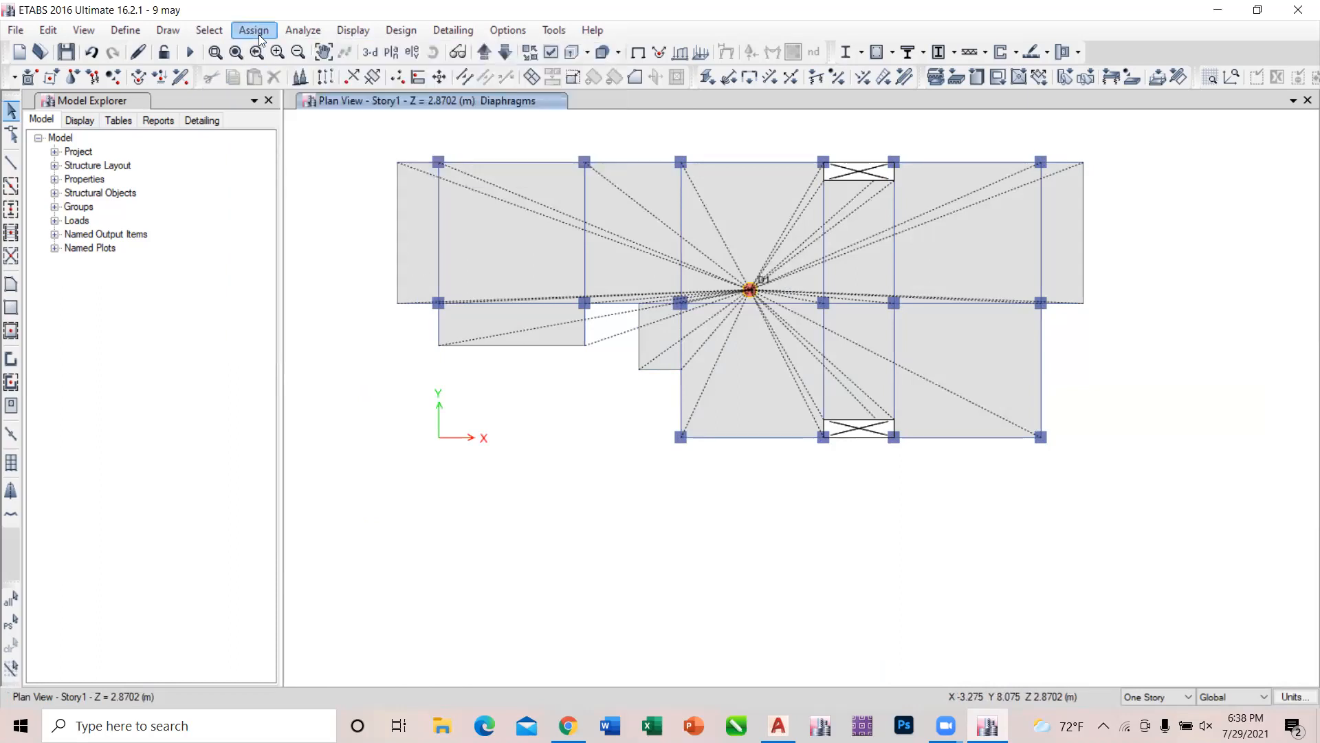
click(258, 32)
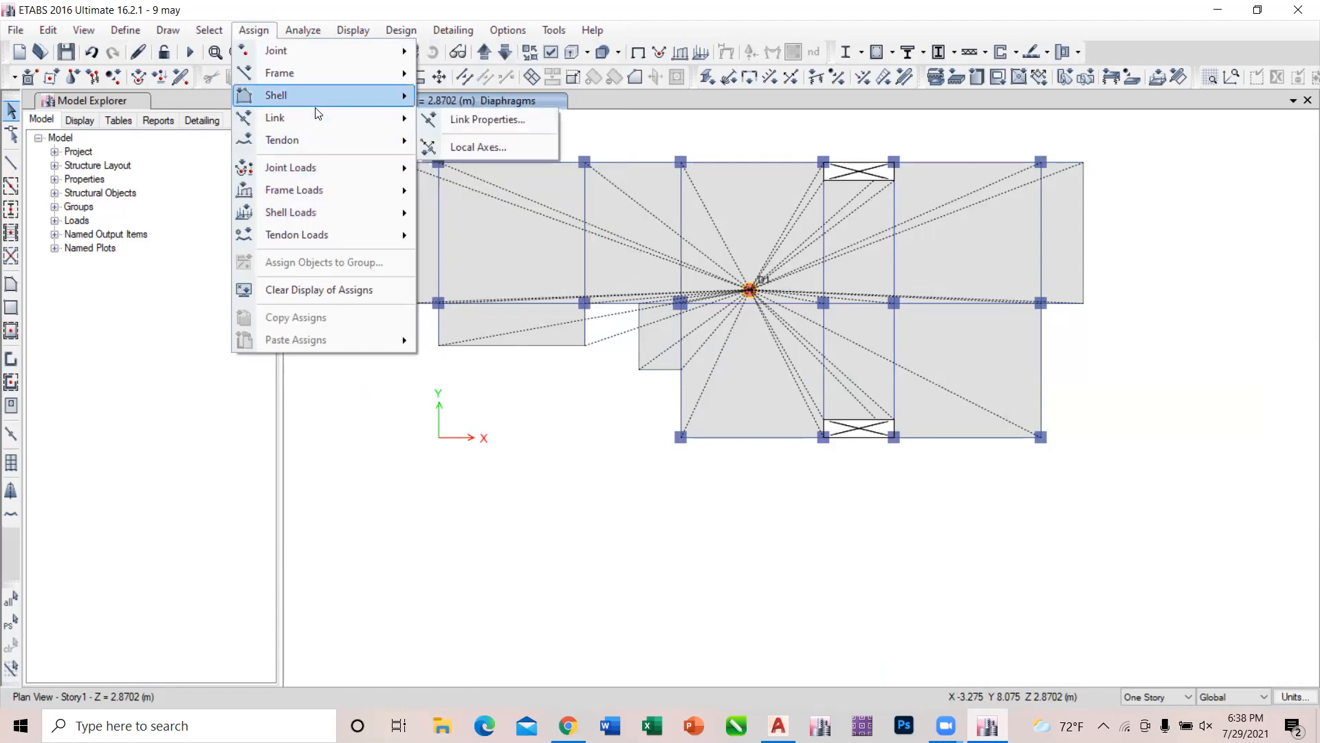
mouse_move(317, 106)
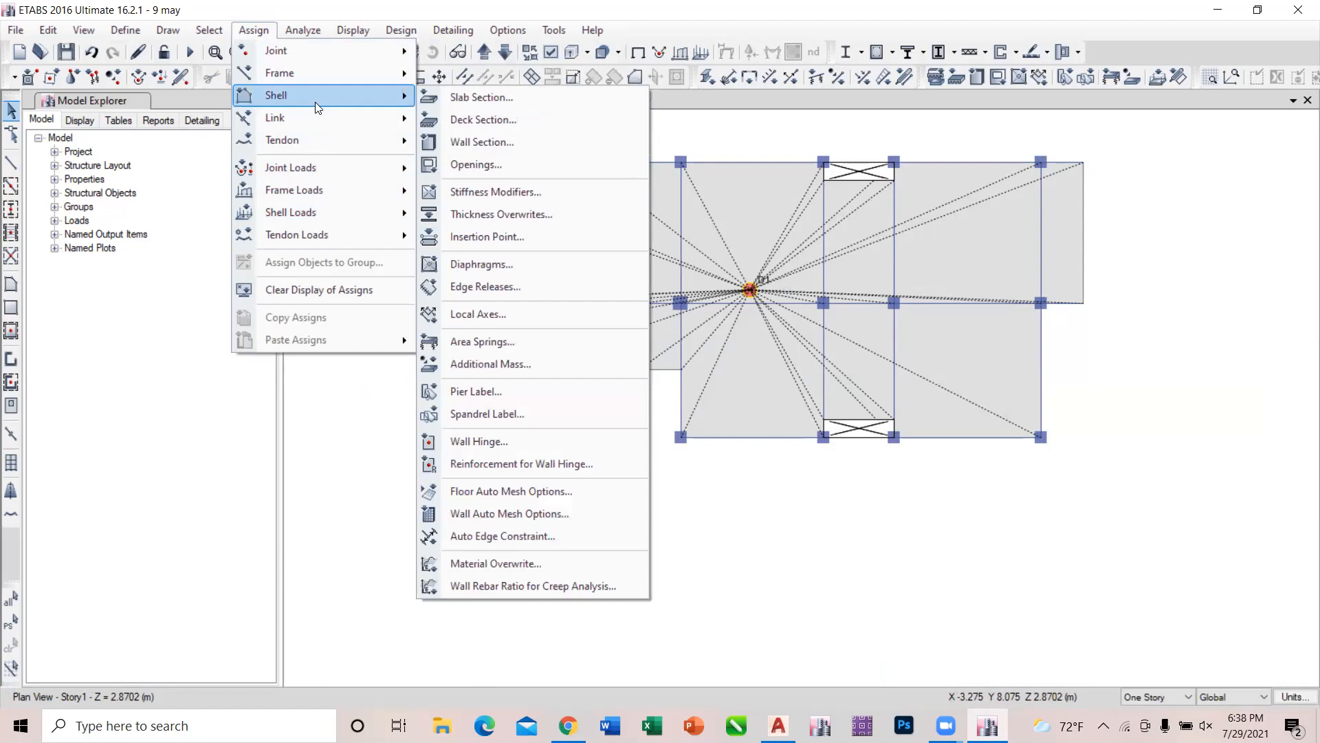
click(348, 498)
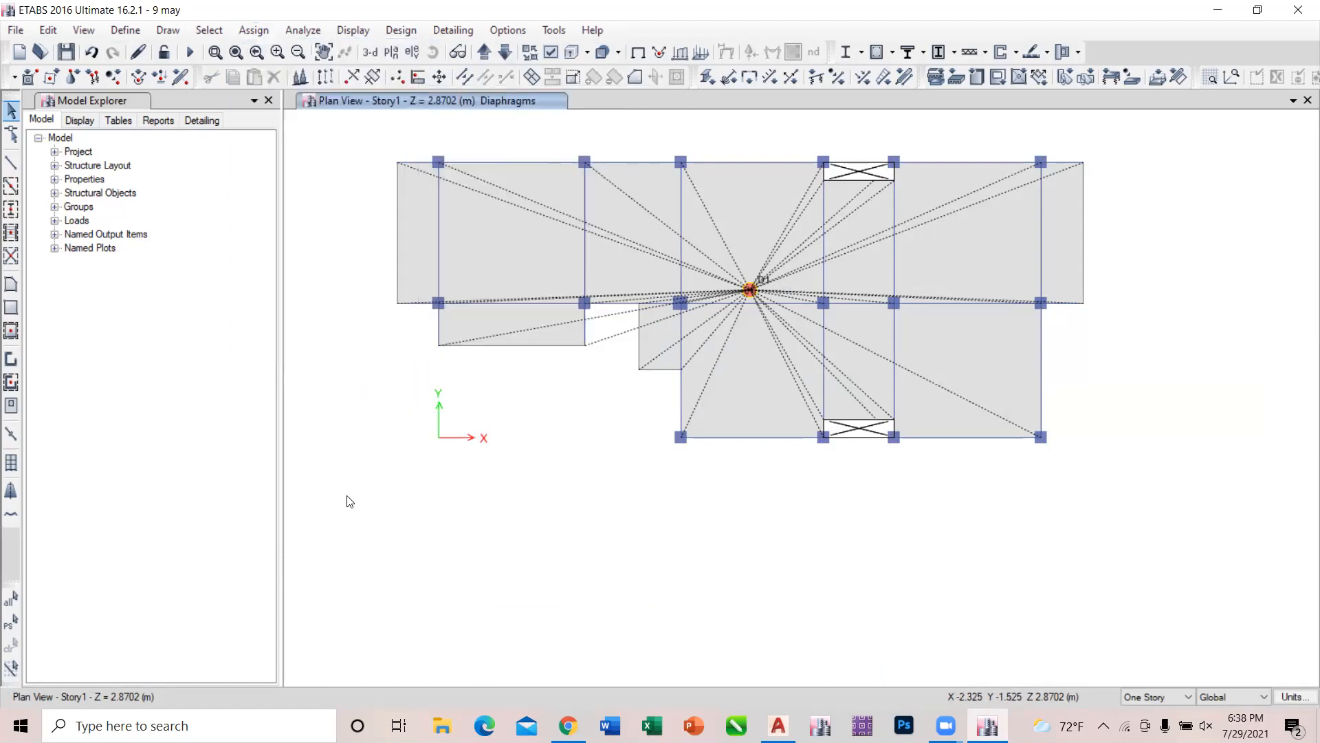
Select everything on the Story2 plan and assign a floor diaphragm to the selection.
click(490, 55)
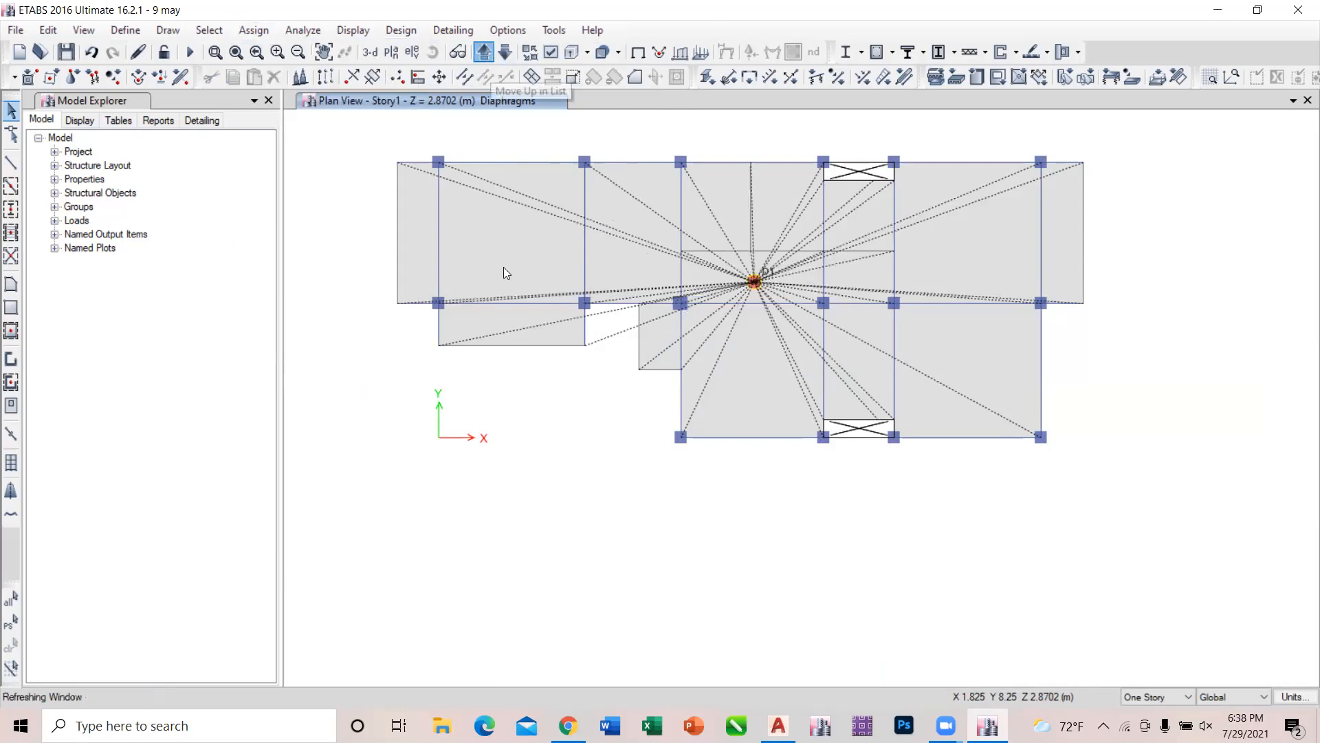
drag(357, 130, 1171, 533)
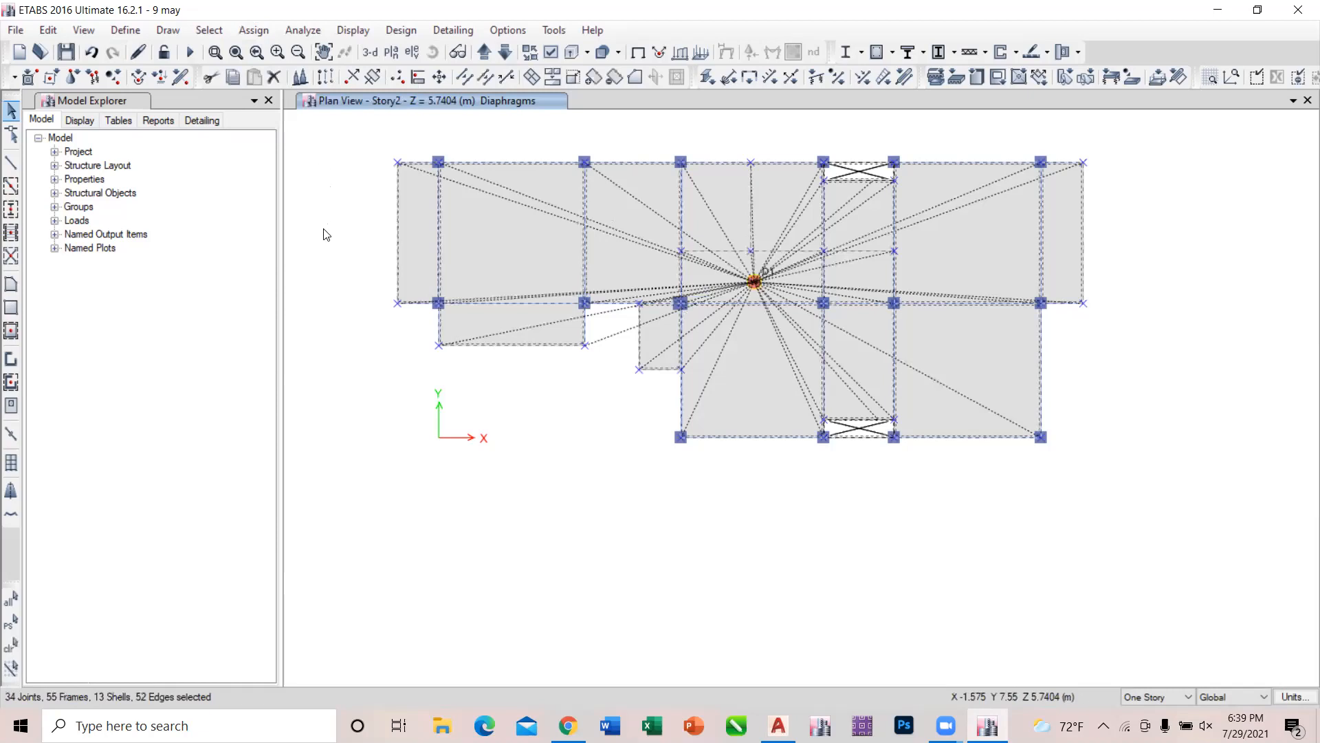
click(254, 30)
mouse_move(323, 213)
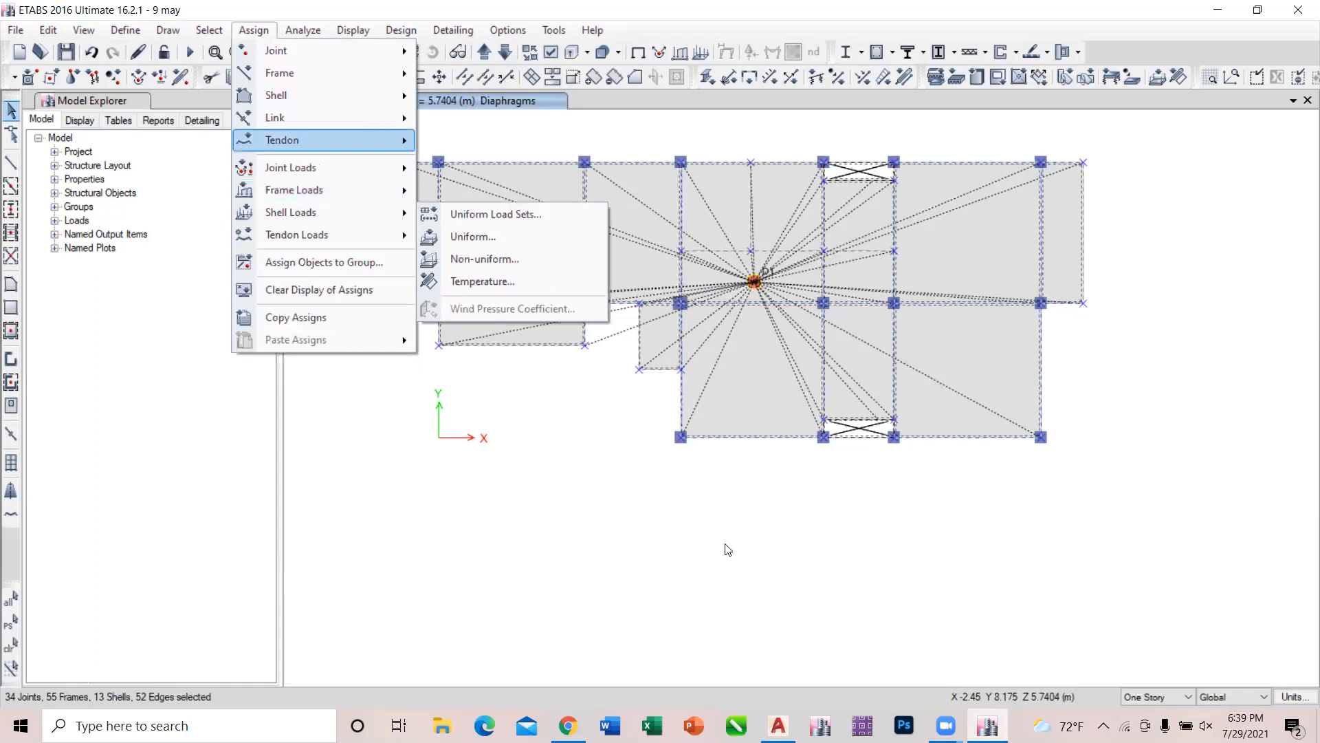
click(677, 548)
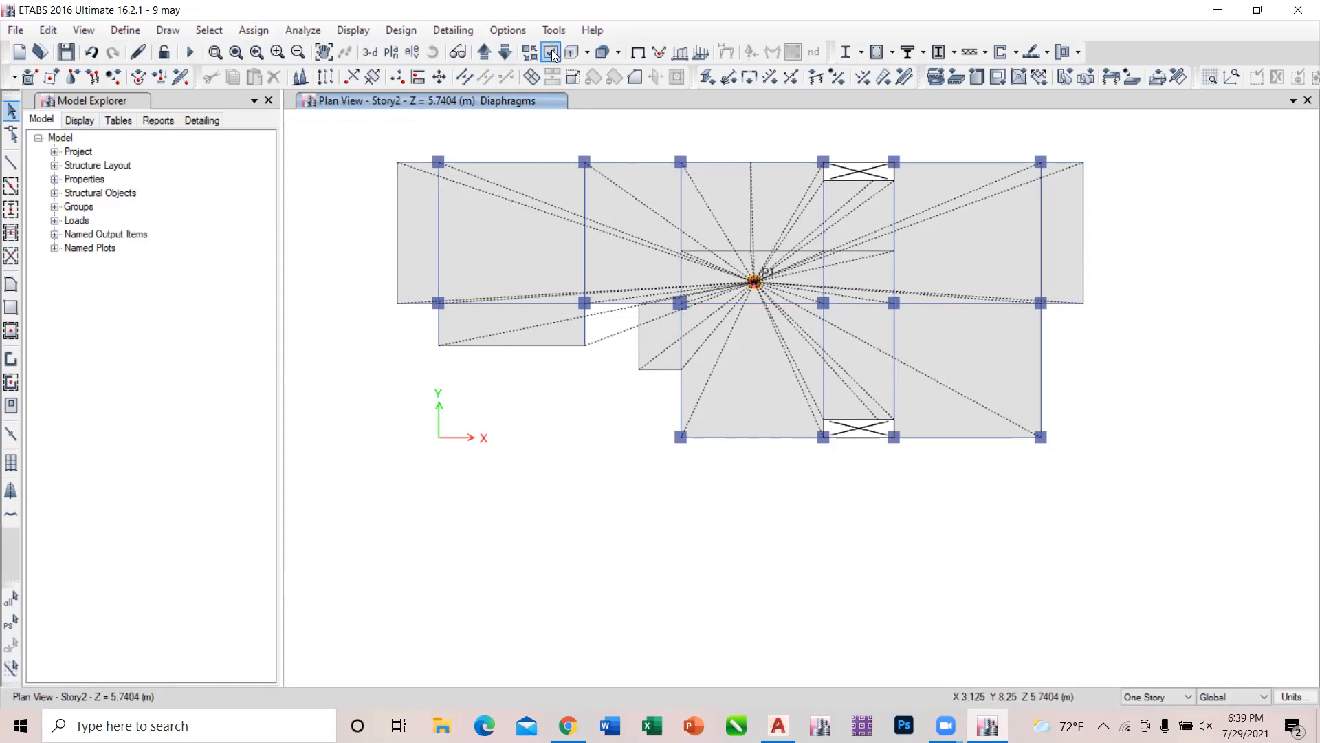
Assign diaphragm D3 to all shell objects on the Story3 plan and check the diaphragm label at its centre.
click(488, 52)
drag(368, 131, 1136, 591)
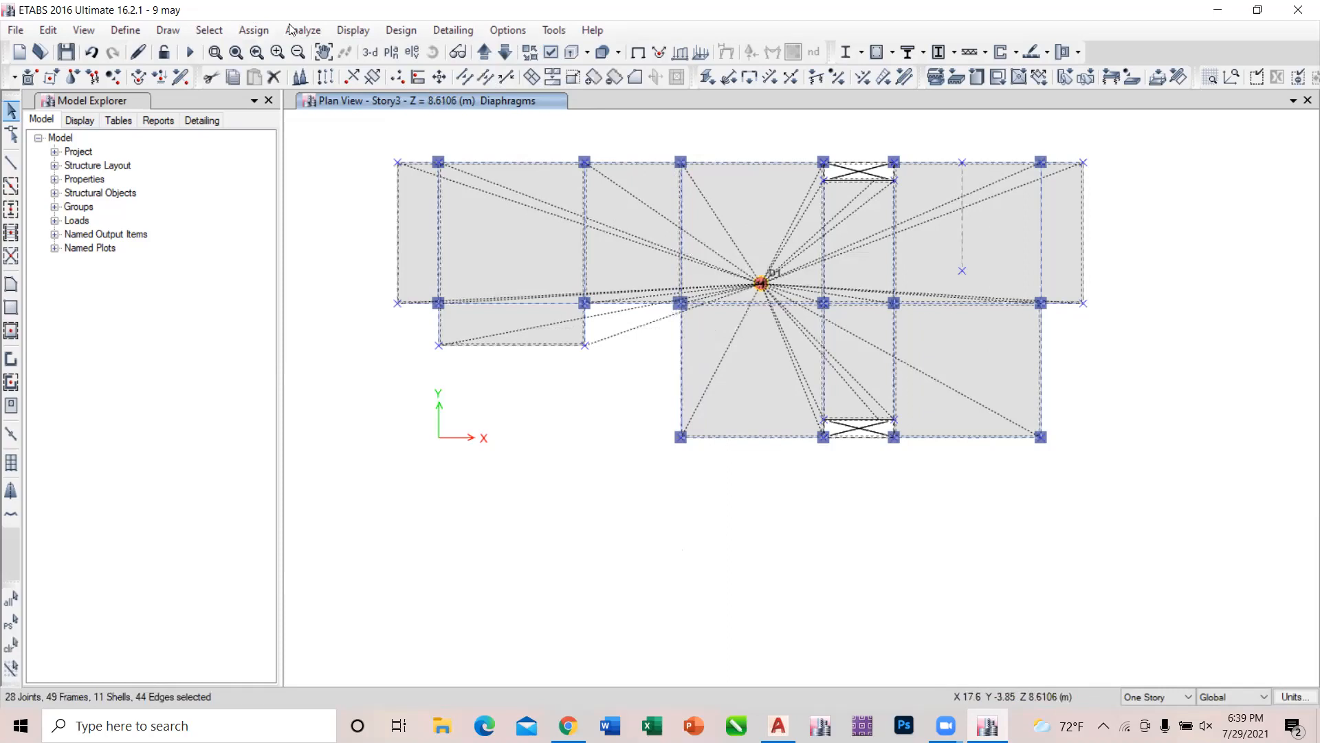
click(254, 30)
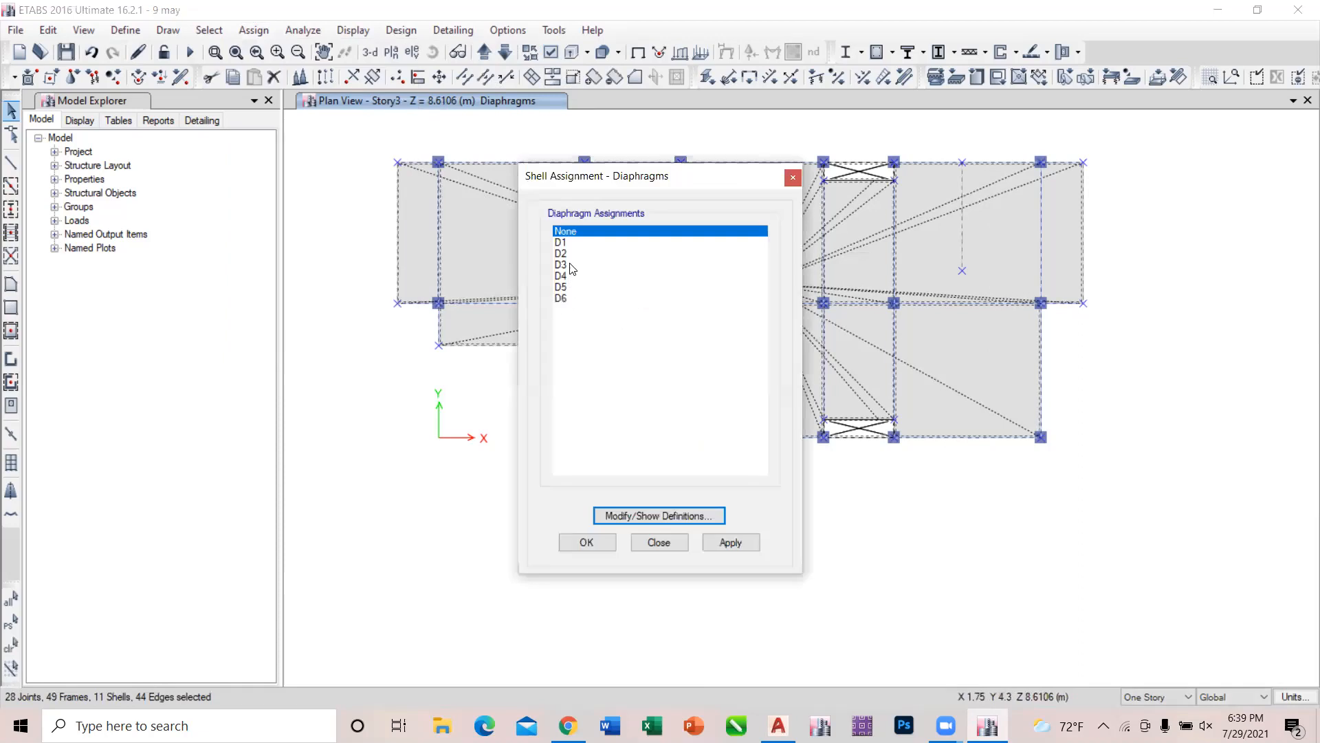
click(572, 266)
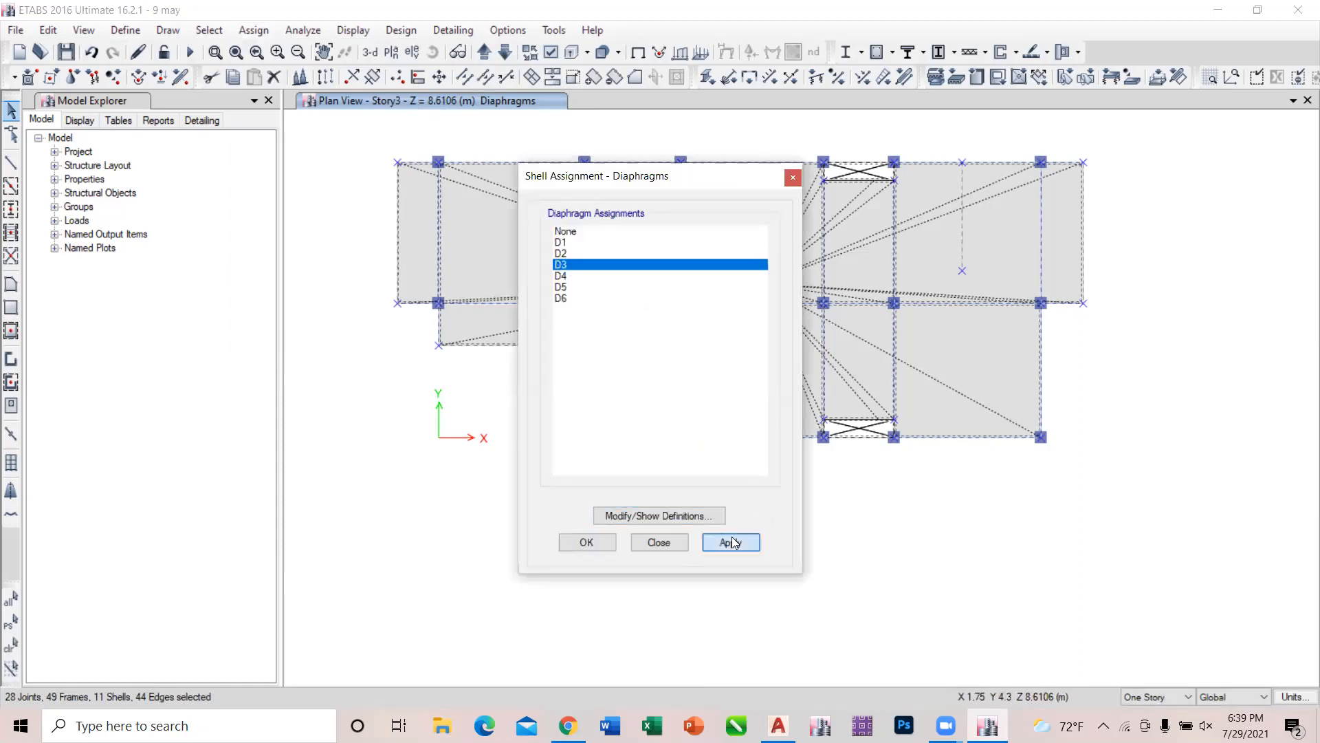
click(732, 542)
click(677, 542)
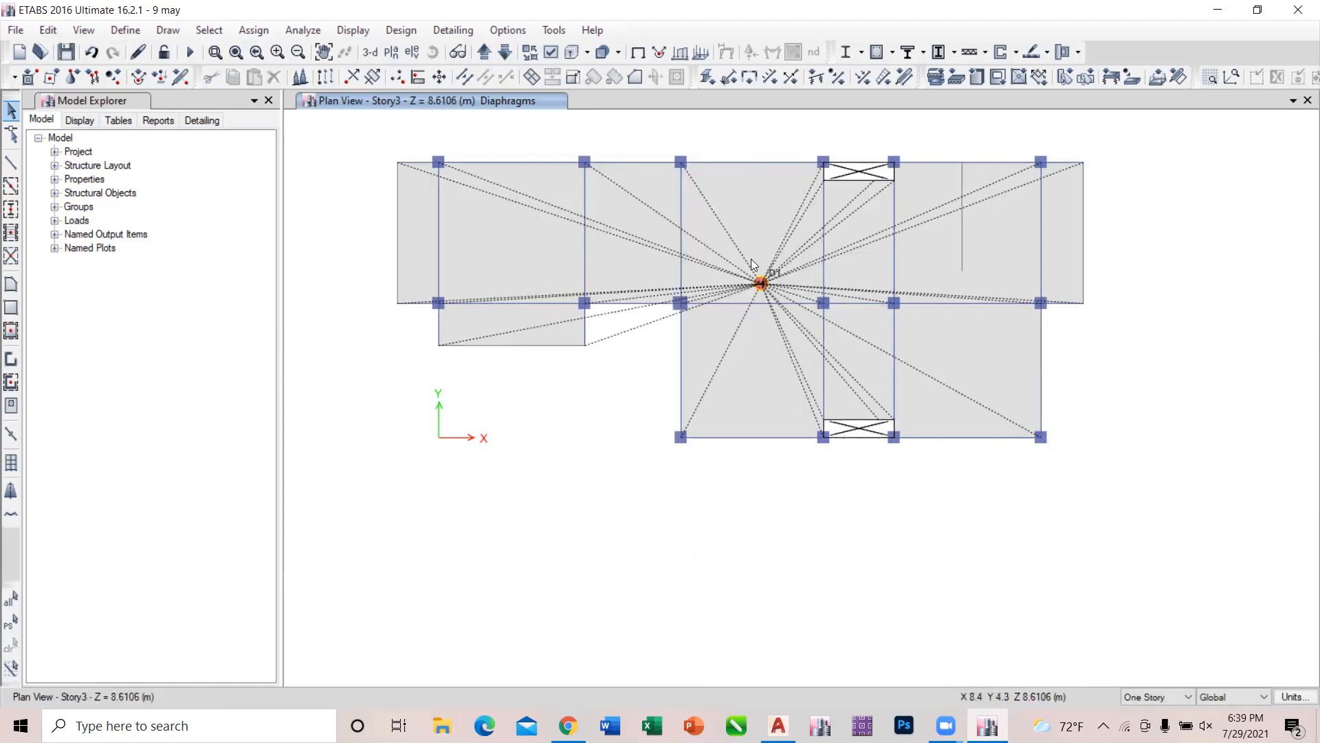
scroll(779, 278, up, 3)
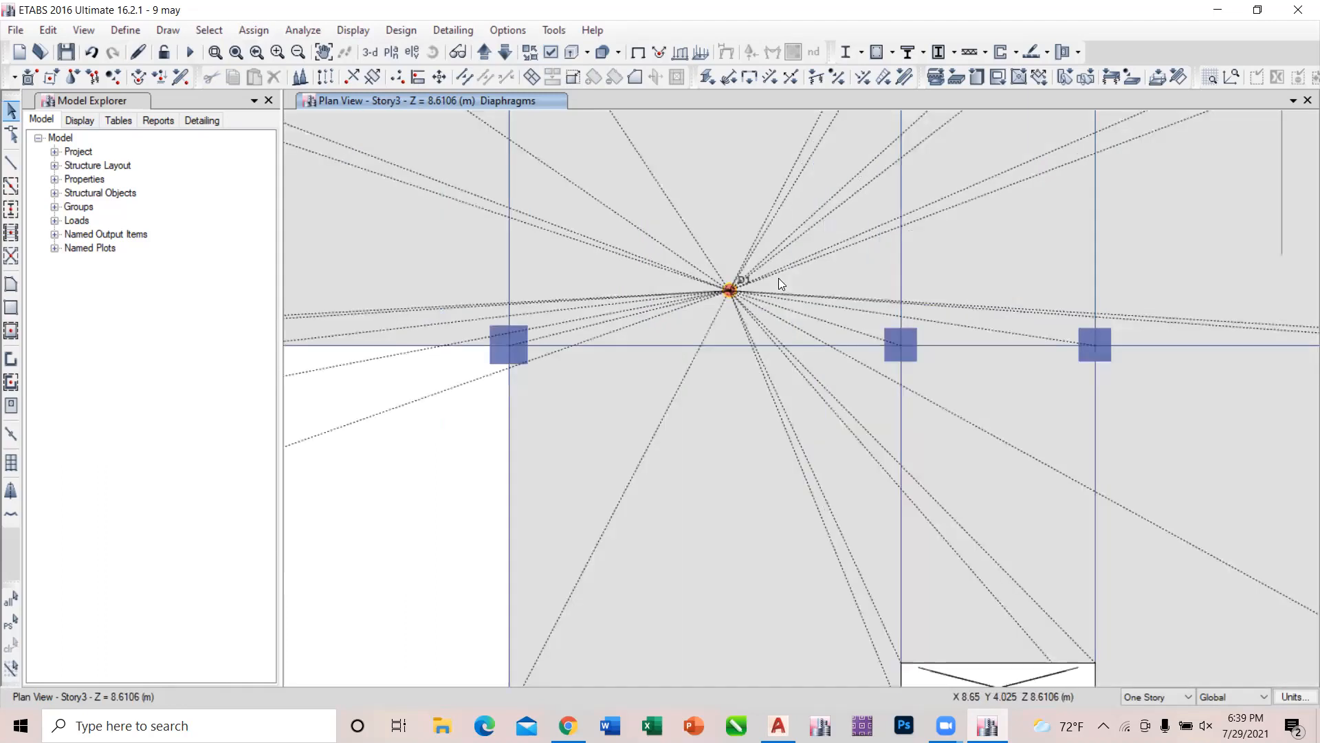
scroll(778, 278, up, 3)
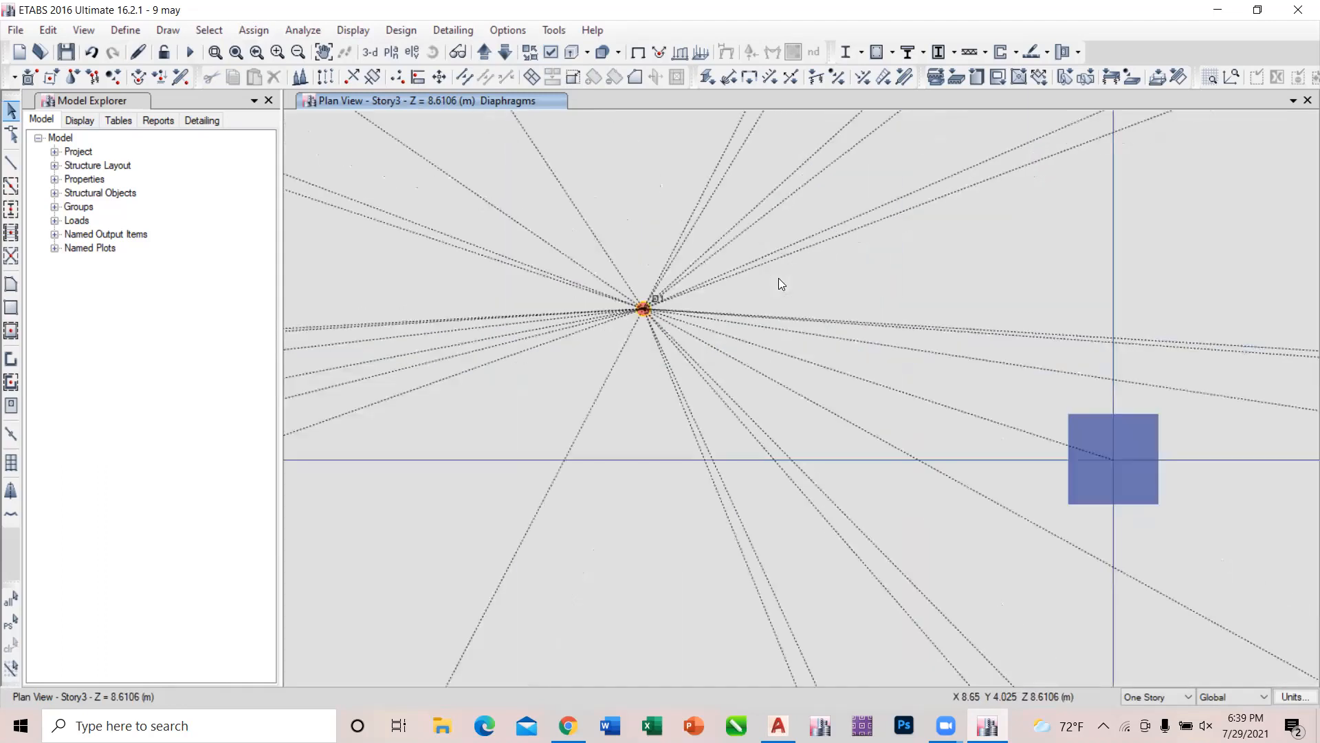
scroll(778, 277, down, 6)
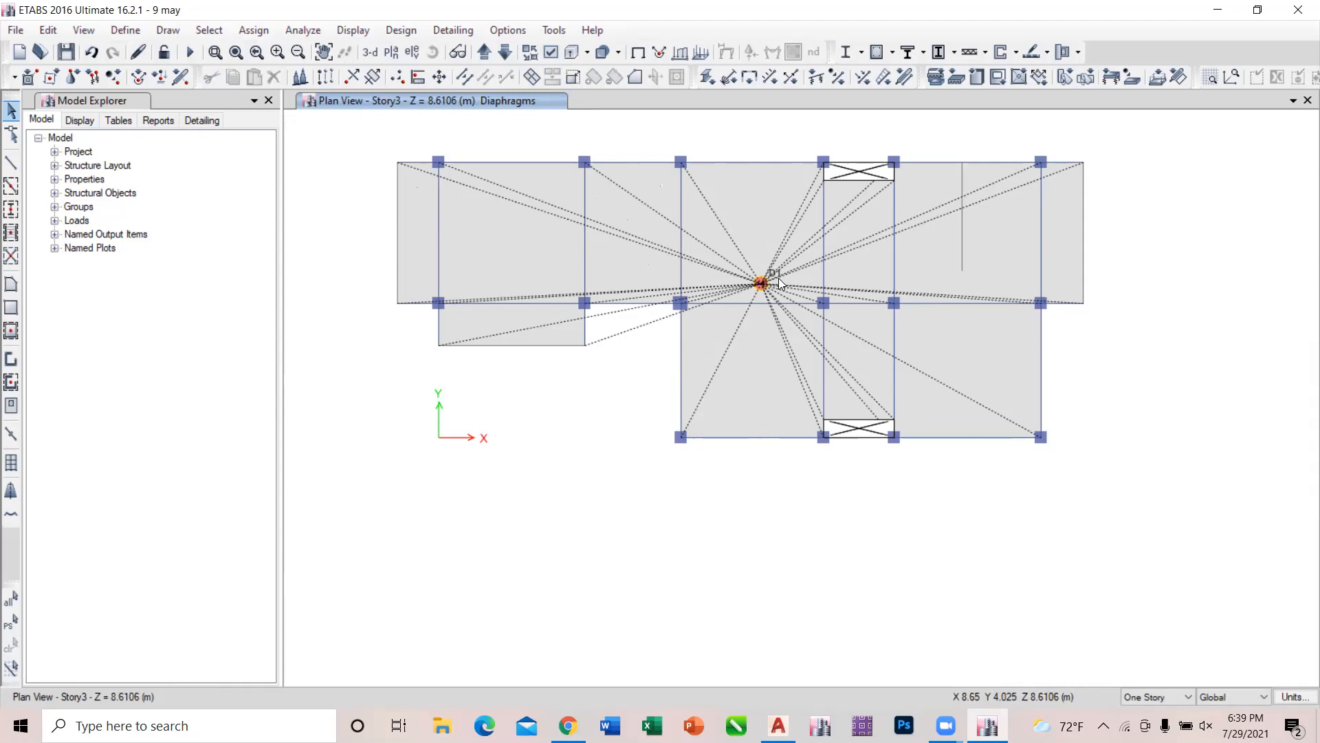
Assign diaphragm D4 to all shell objects on the Story4 plan.
click(485, 58)
click(485, 58)
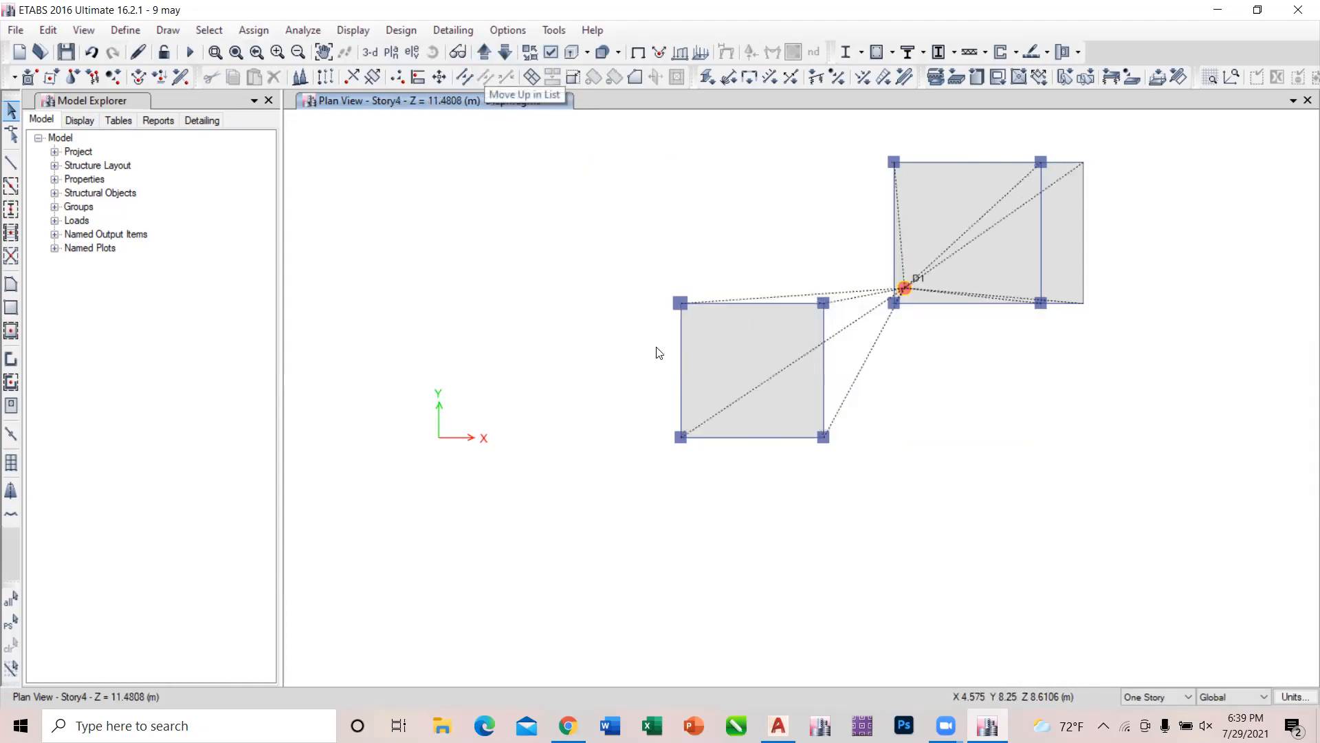
key(ctrl+a)
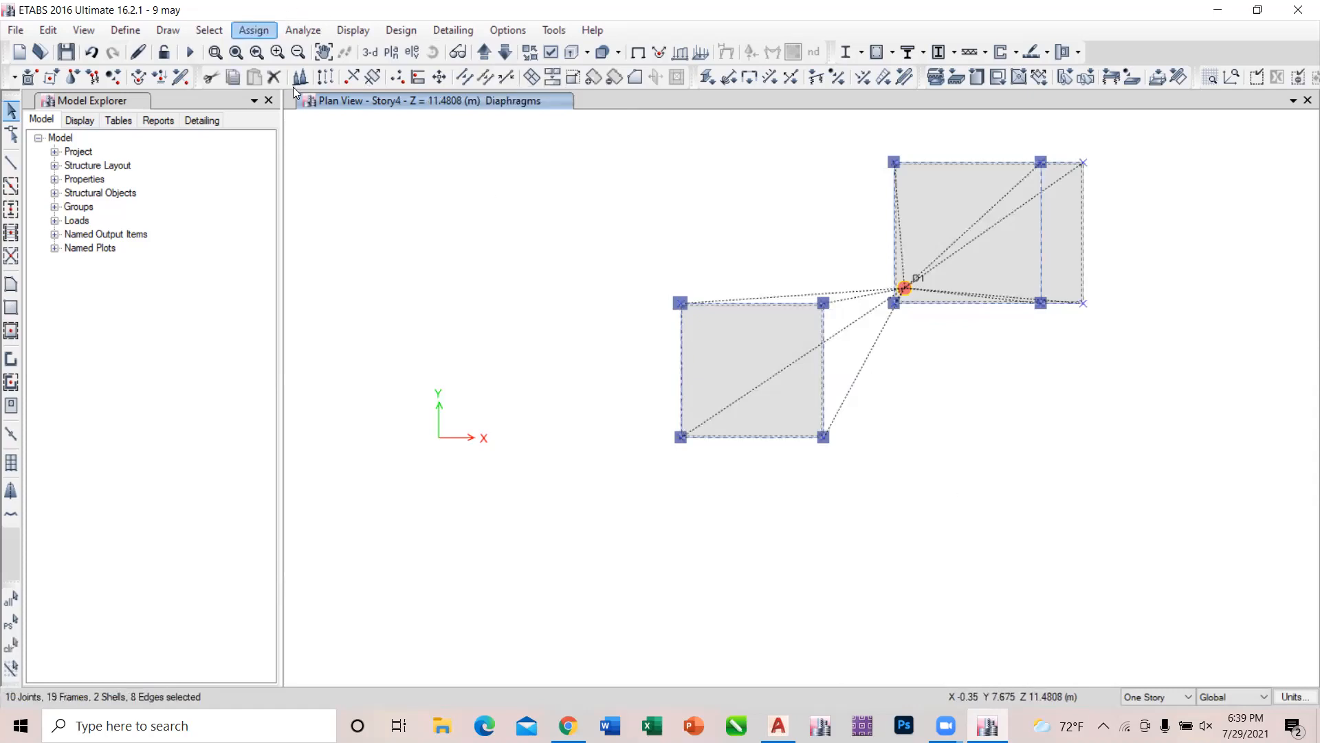
click(254, 30)
mouse_move(293, 89)
click(500, 266)
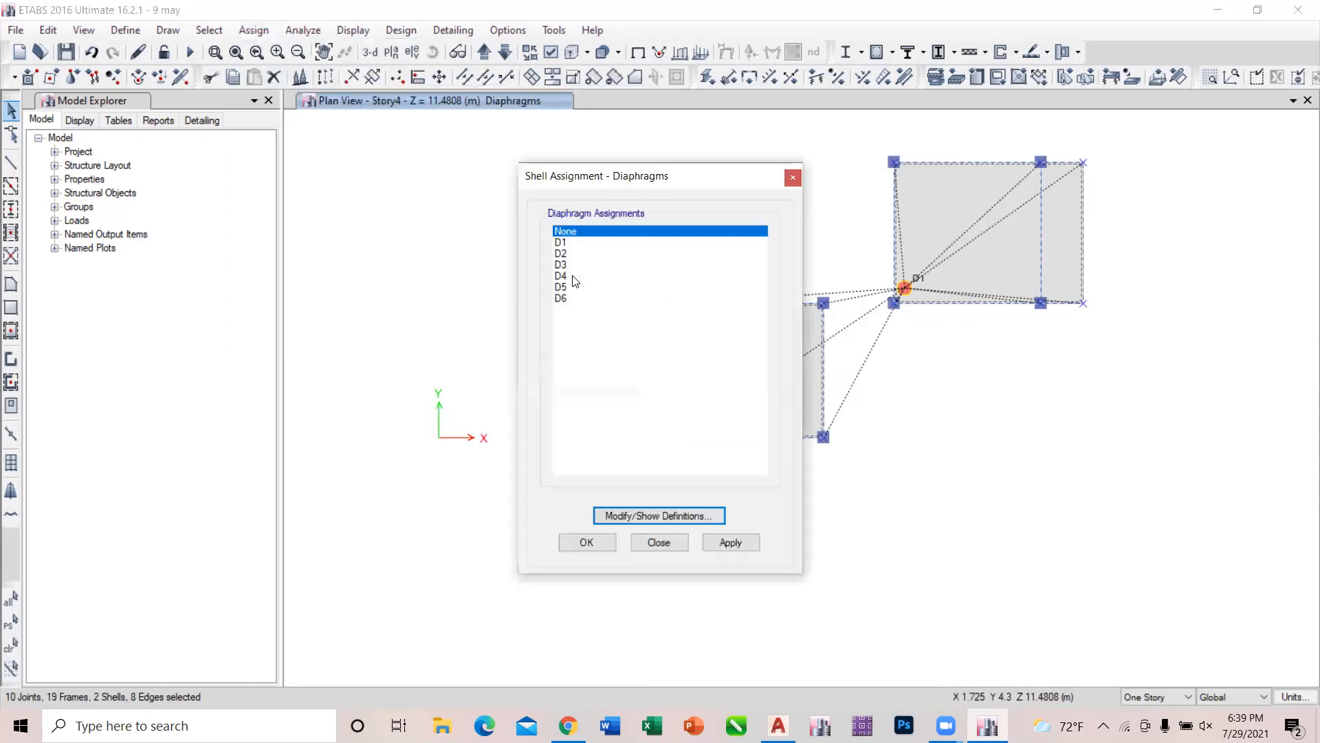
click(574, 277)
click(733, 544)
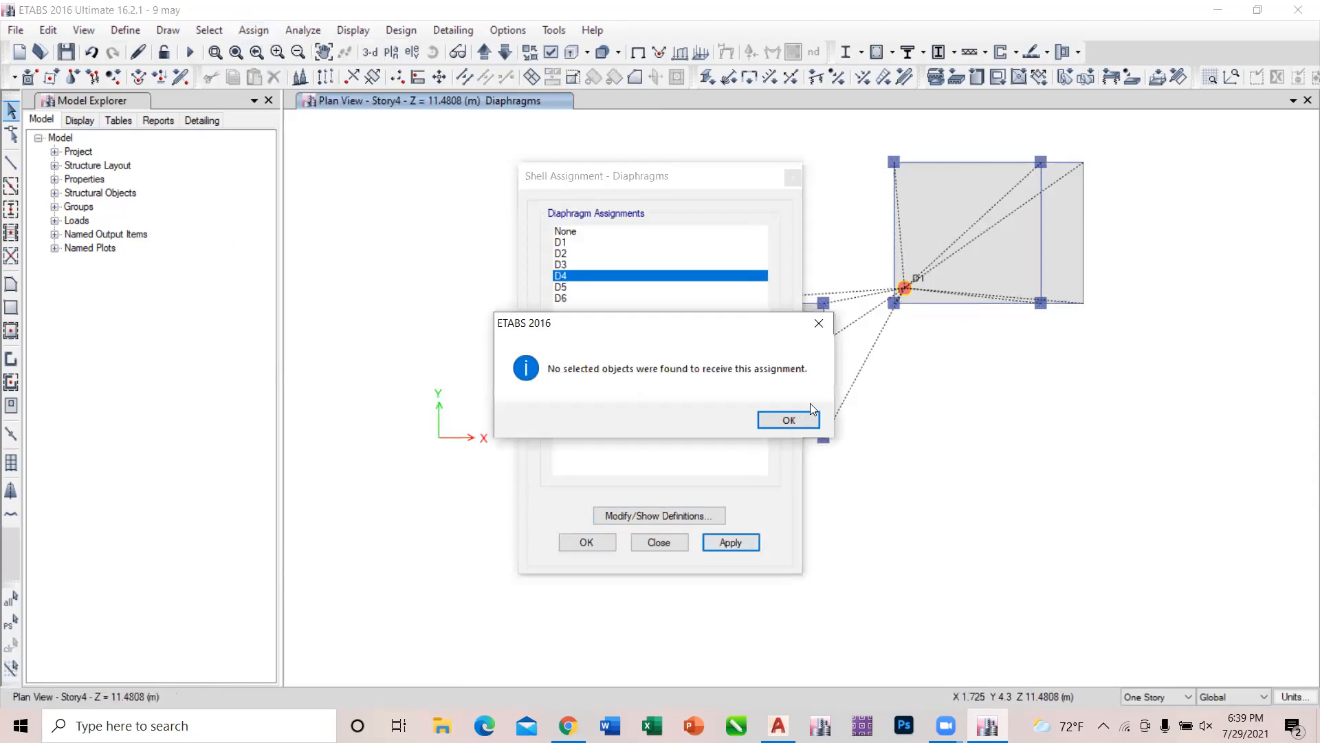
click(802, 415)
click(662, 541)
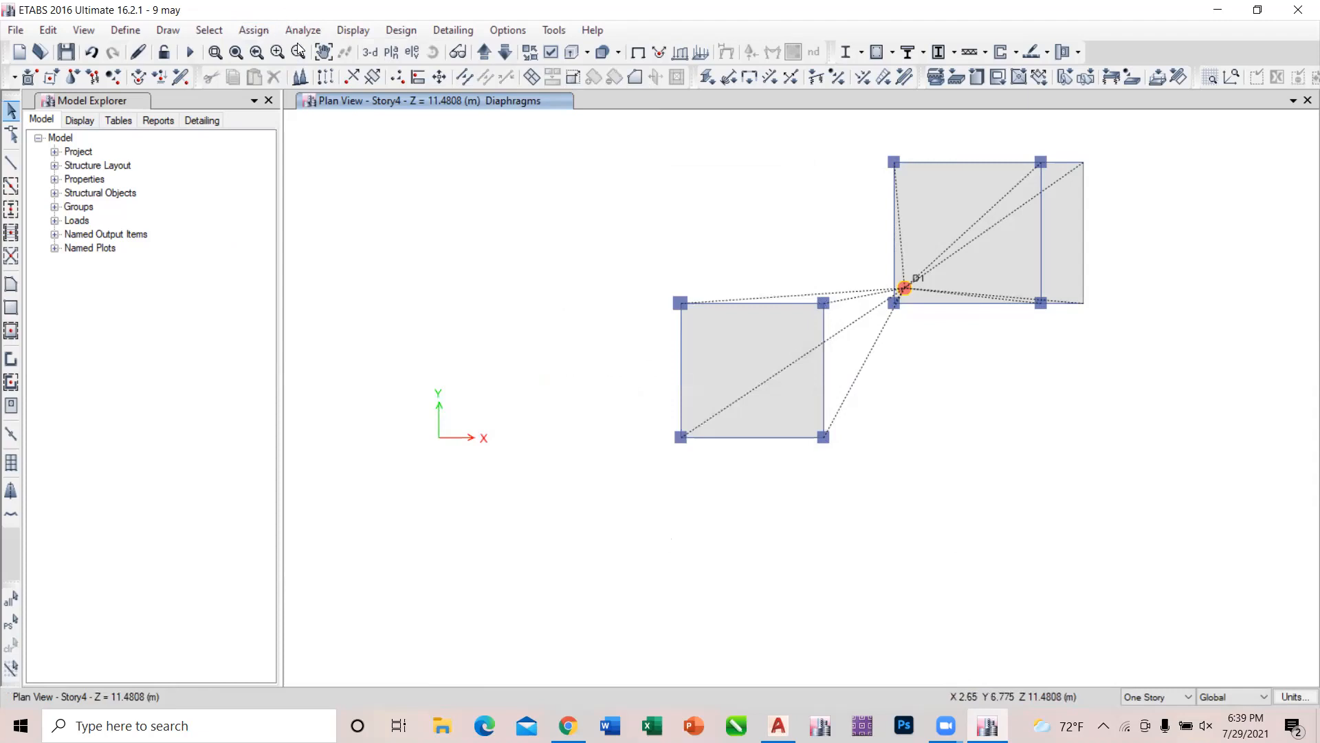
Assign diaphragm D4 to all joints on the Story4 plan and check the diaphragm label.
click(479, 90)
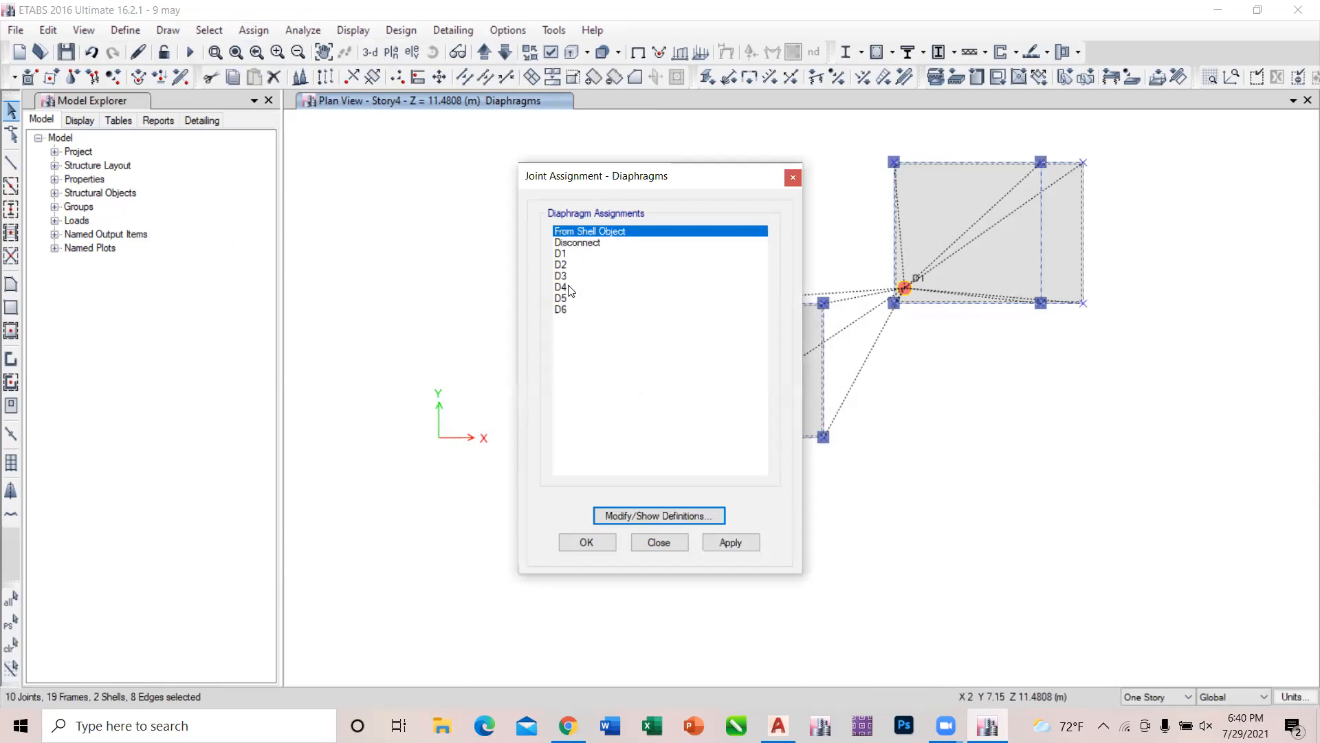
click(571, 288)
click(722, 537)
click(687, 542)
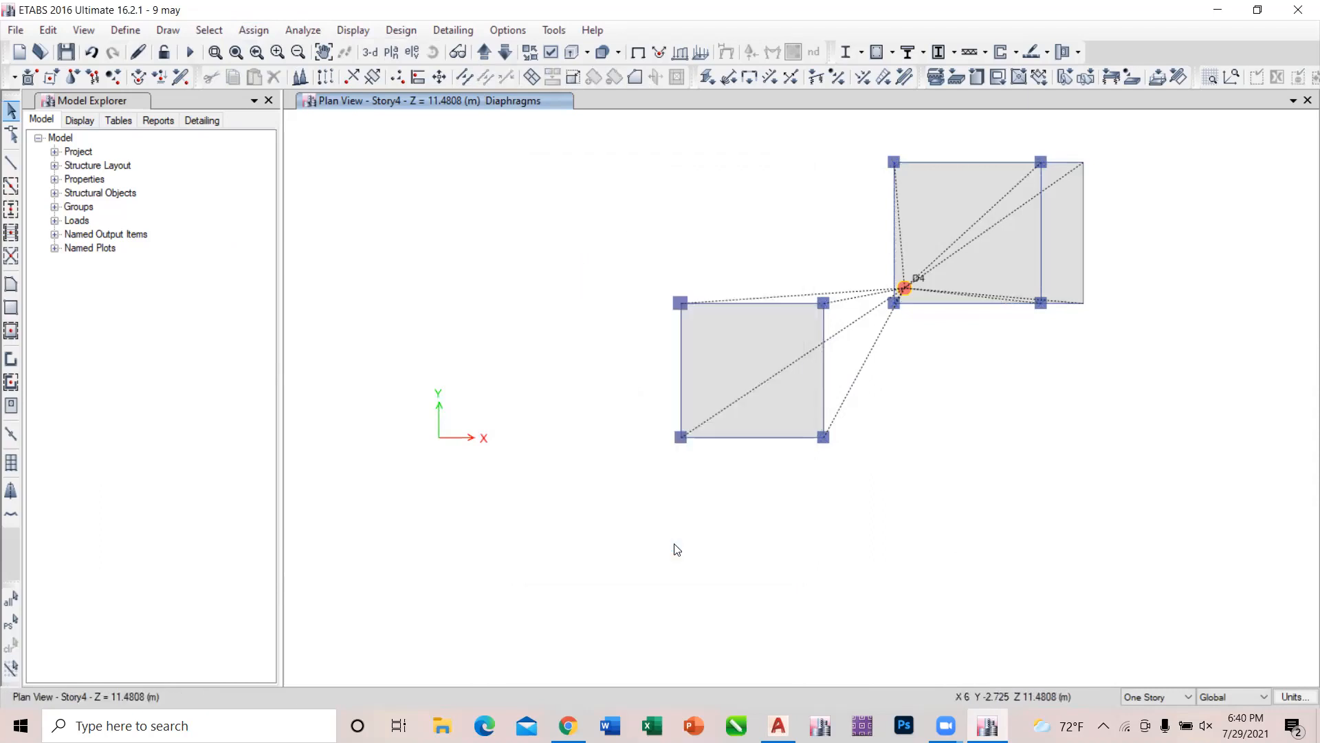
scroll(927, 277, up, 5)
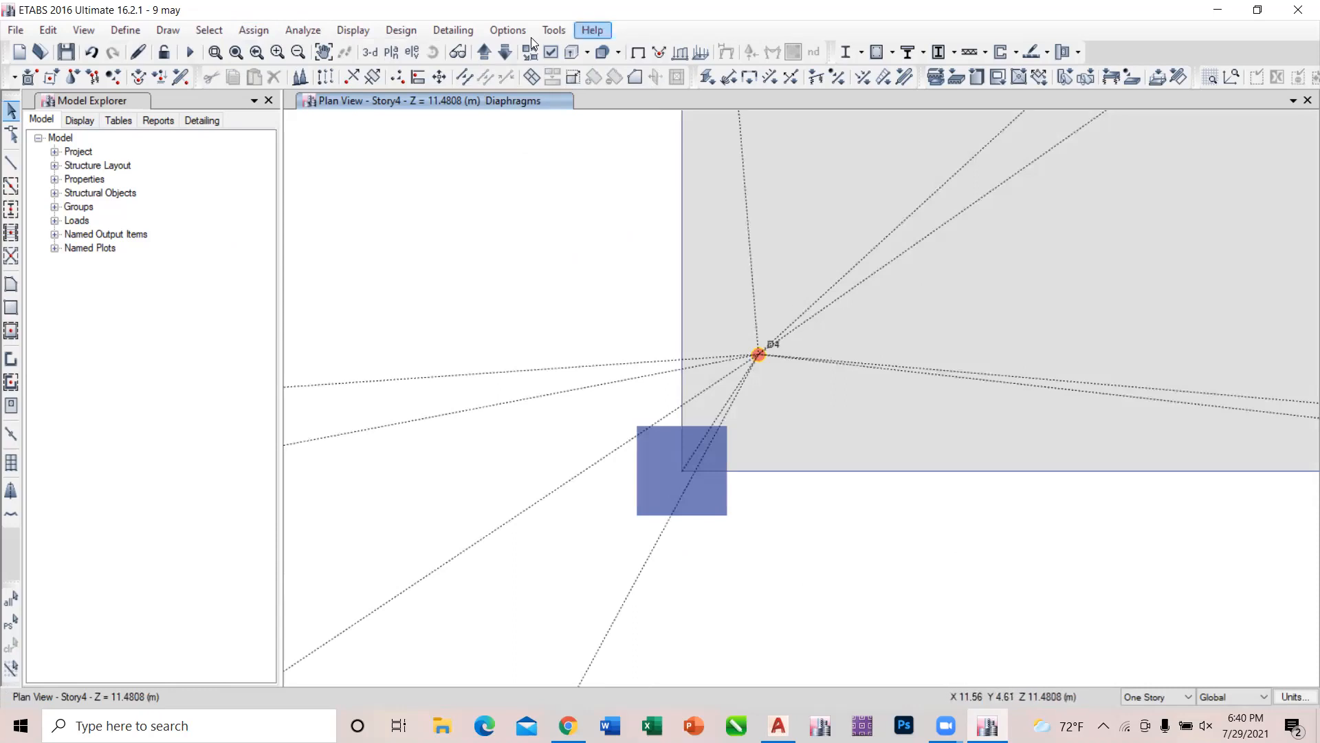
Assign diaphragm D3 to all joints on the Story3 plan and check the diaphragm label.
click(506, 54)
scroll(819, 186, down, 5)
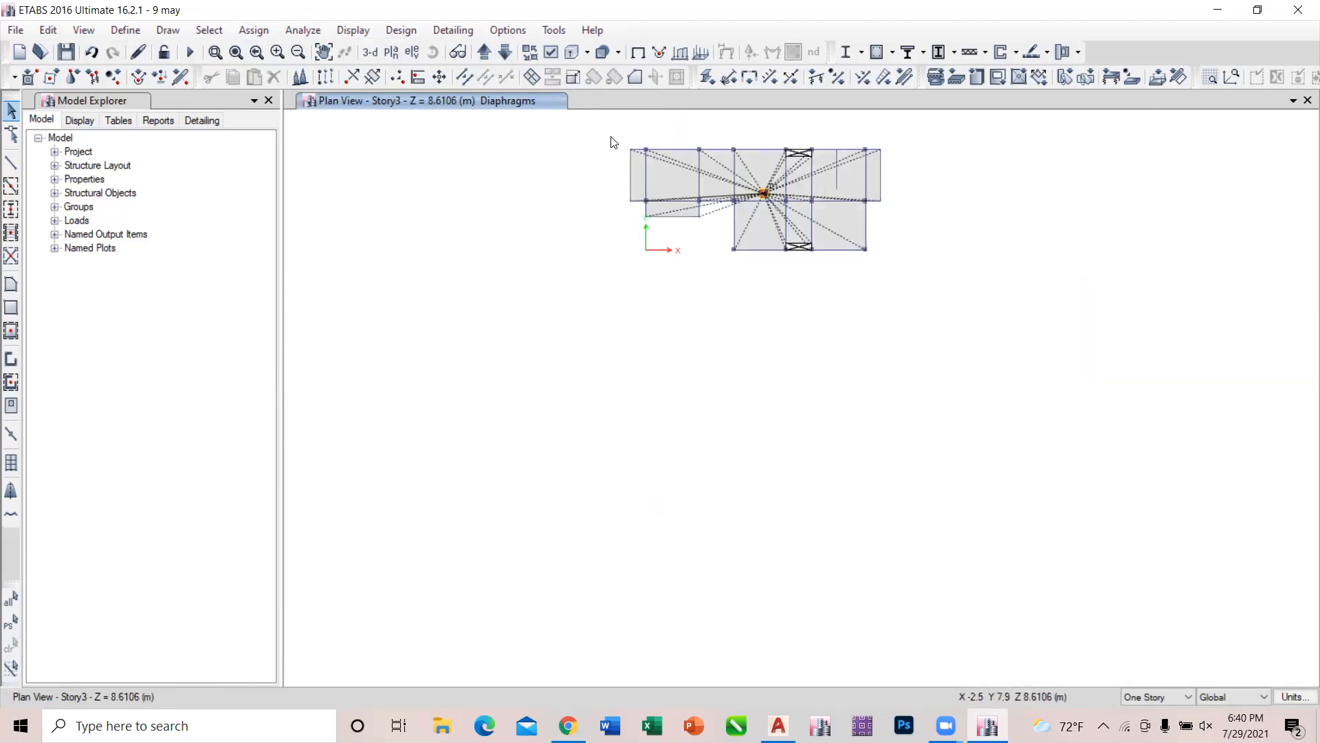
drag(613, 138, 1021, 423)
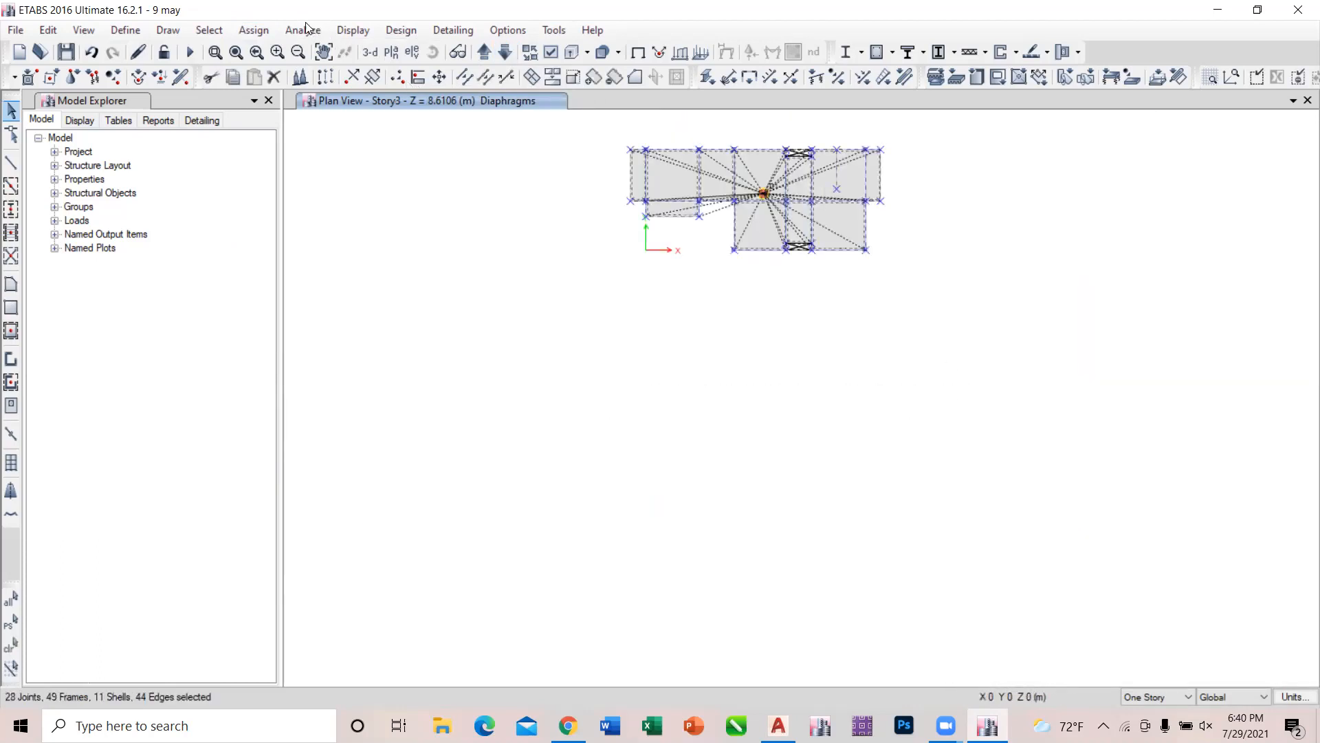
click(264, 29)
mouse_move(275, 50)
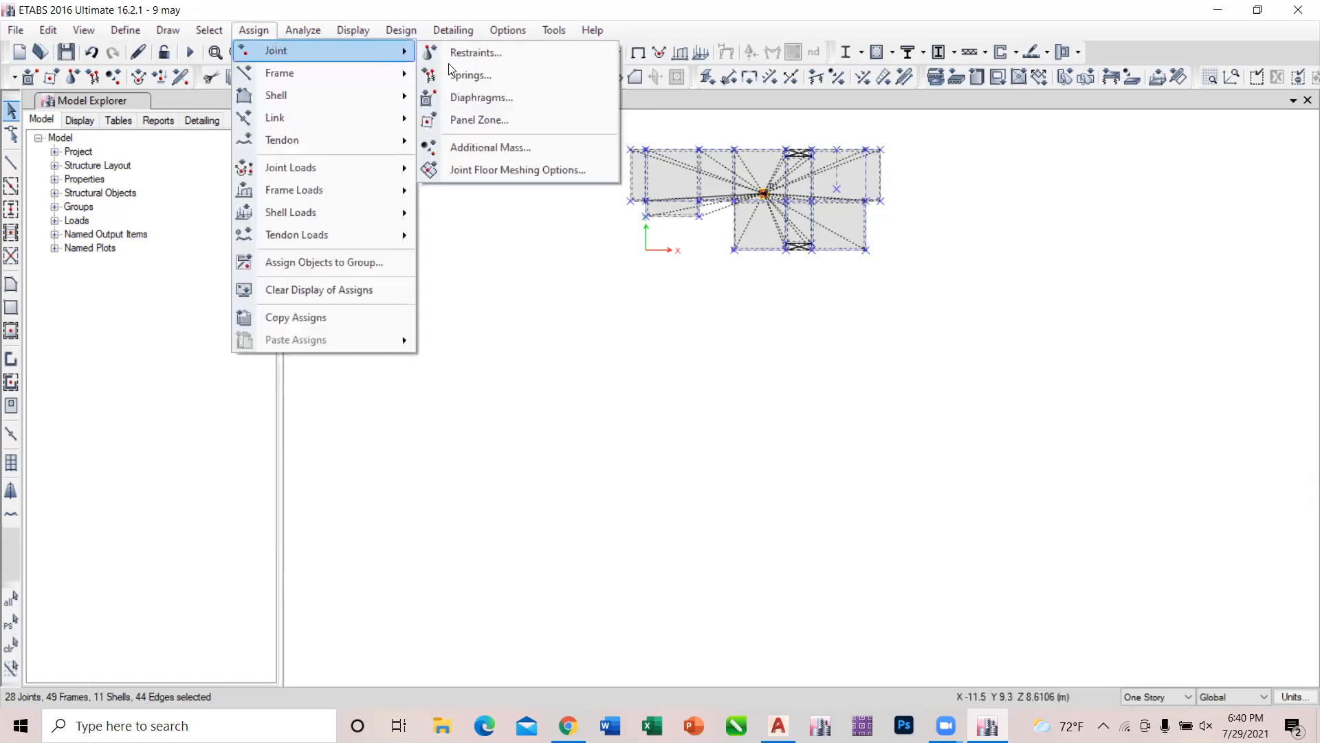
click(462, 97)
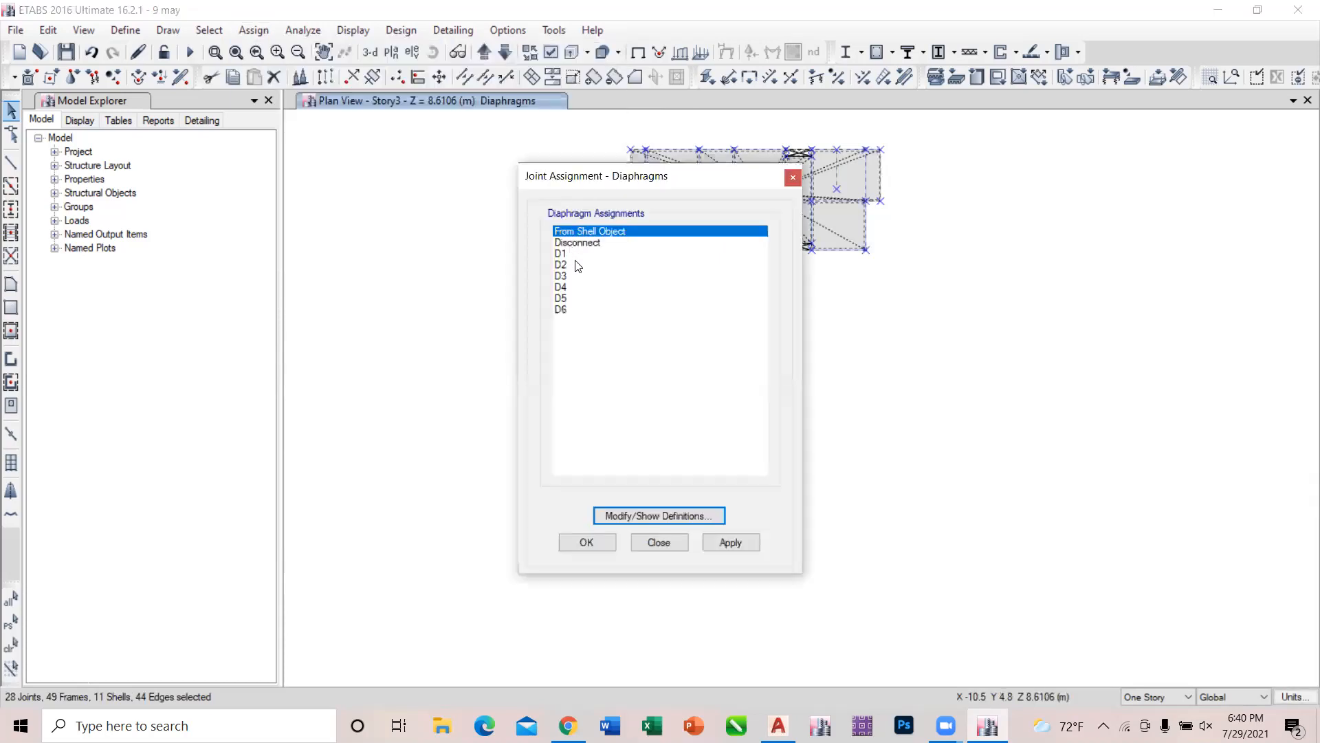
click(568, 275)
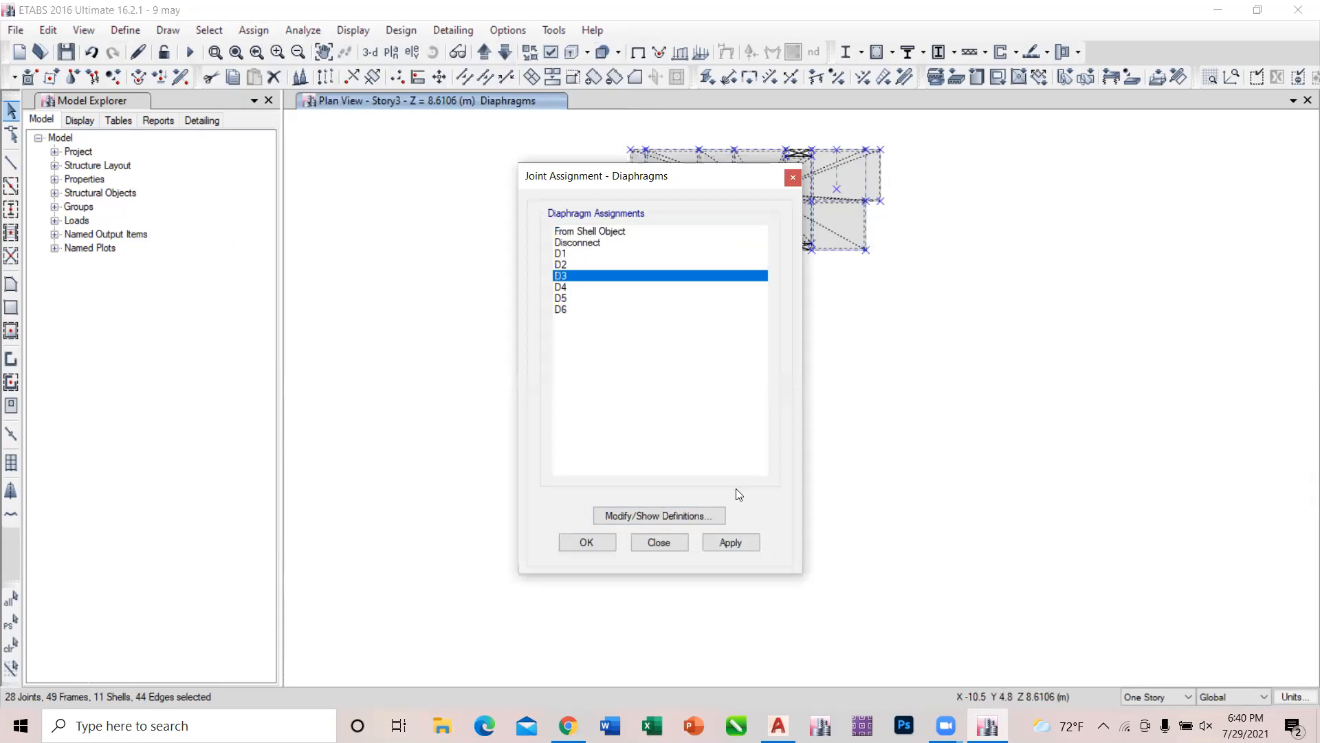
click(737, 542)
click(684, 542)
scroll(769, 196, up, 5)
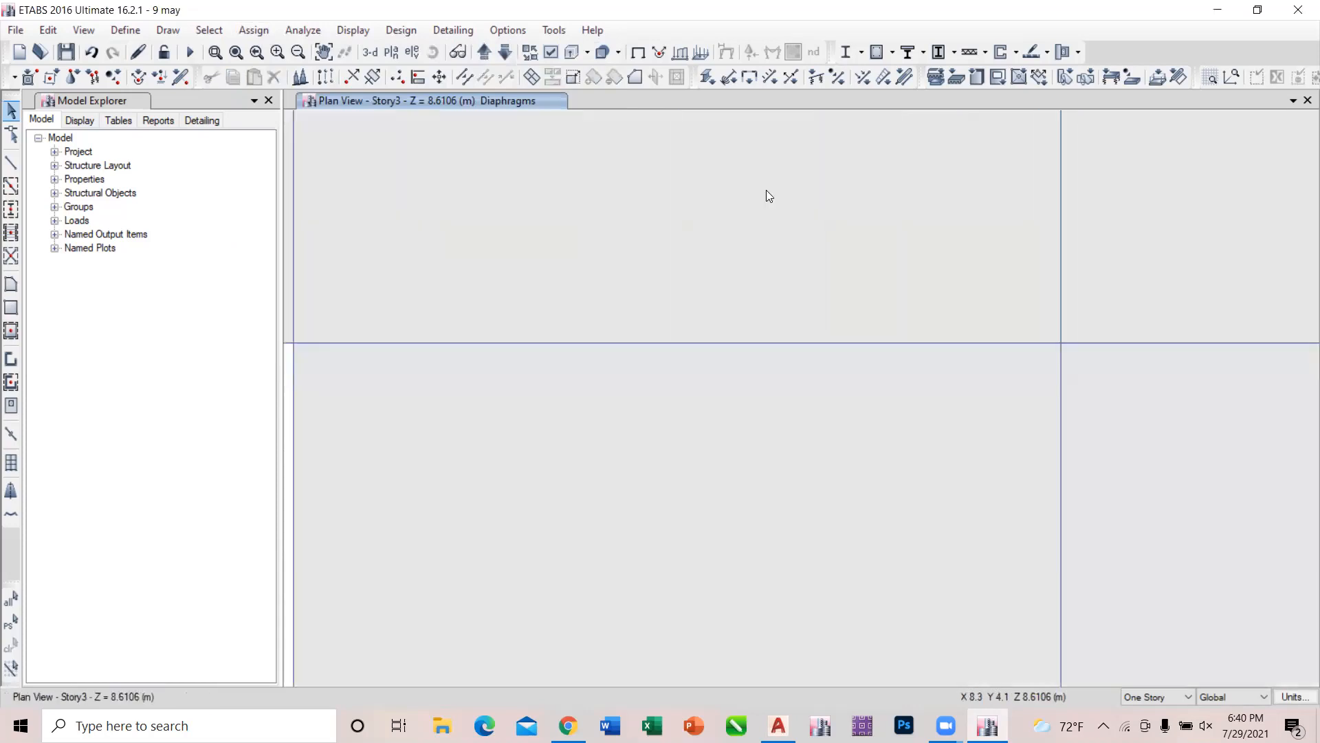
scroll(768, 196, up, 1)
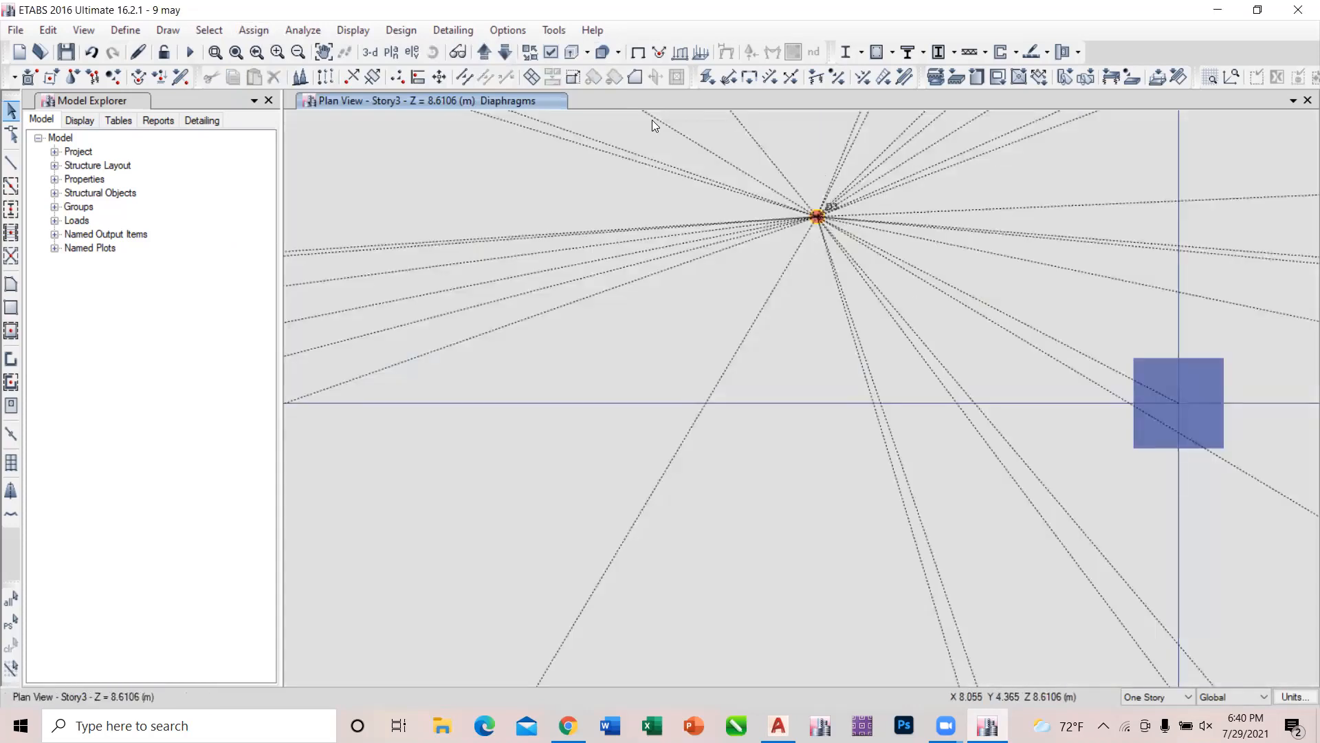
Assign diaphragm D2 to all joints on the Story2 plan and check the diaphragm label.
click(504, 52)
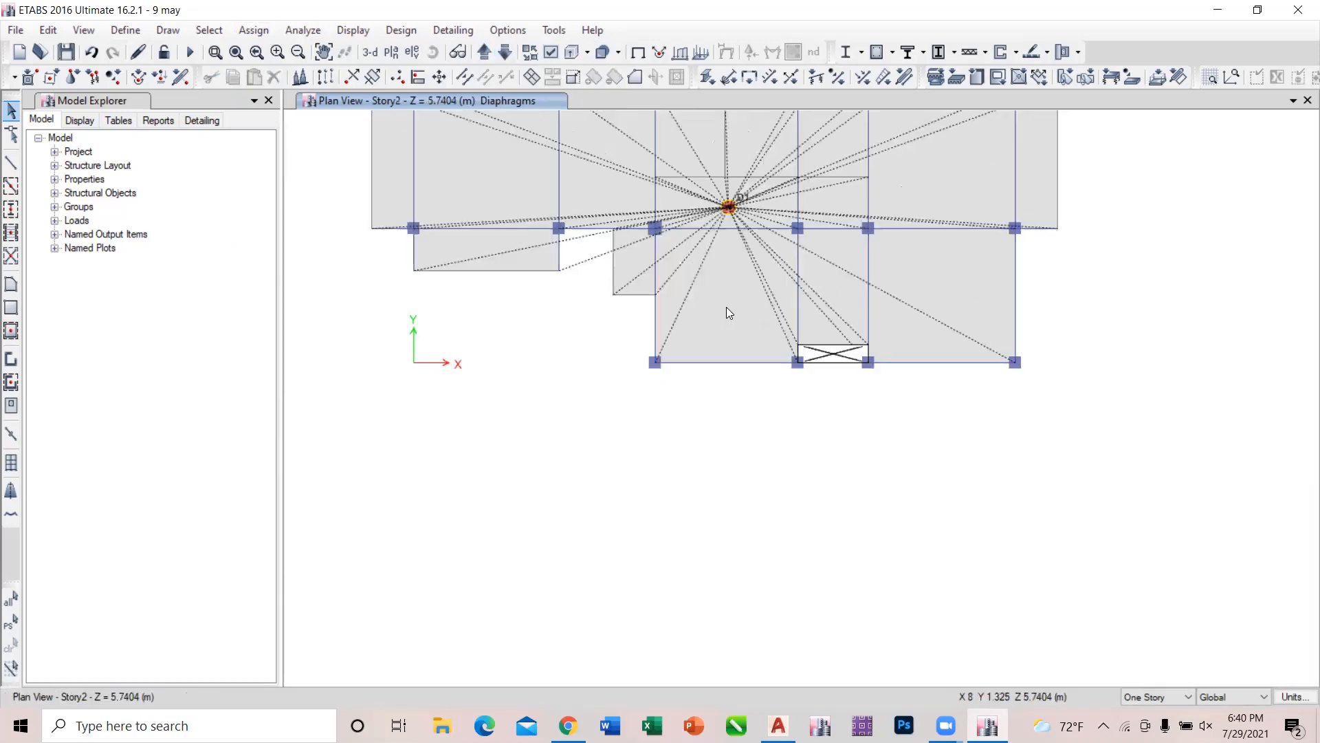
scroll(726, 302, down, 6)
drag(631, 249, 916, 452)
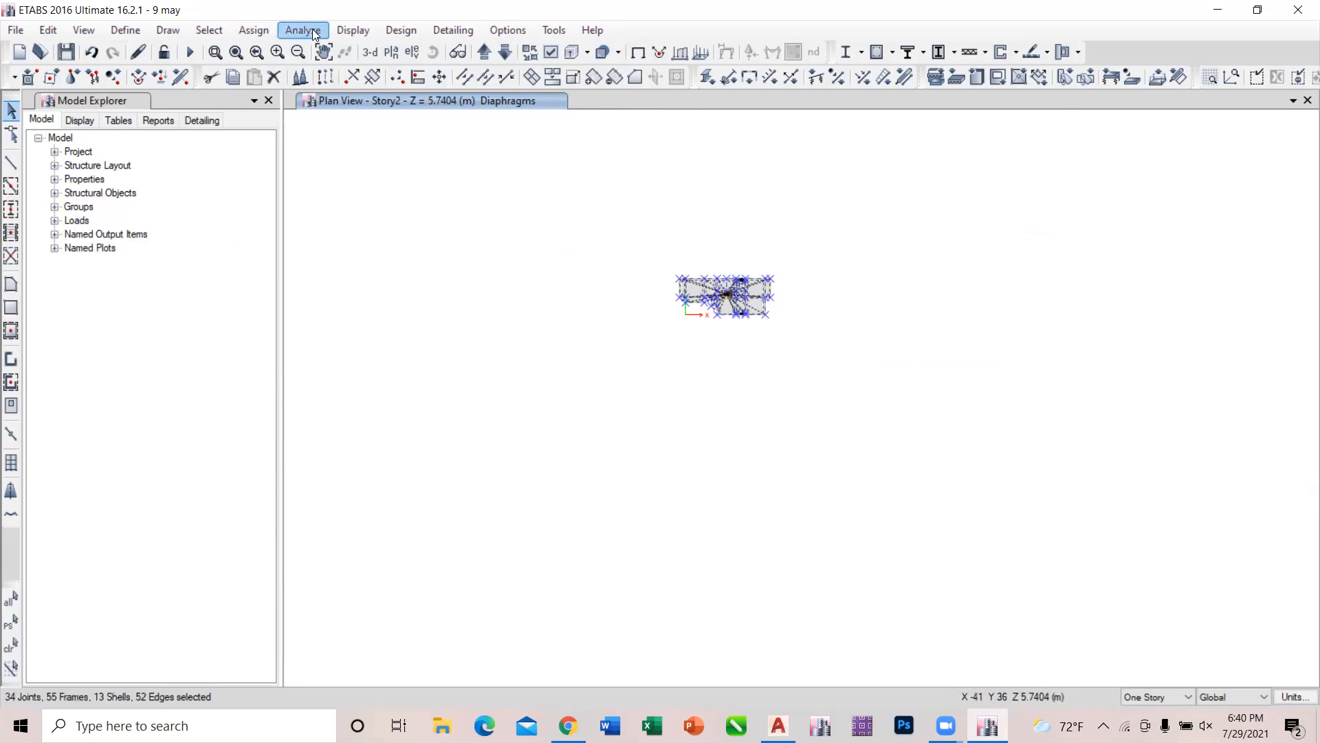
click(255, 29)
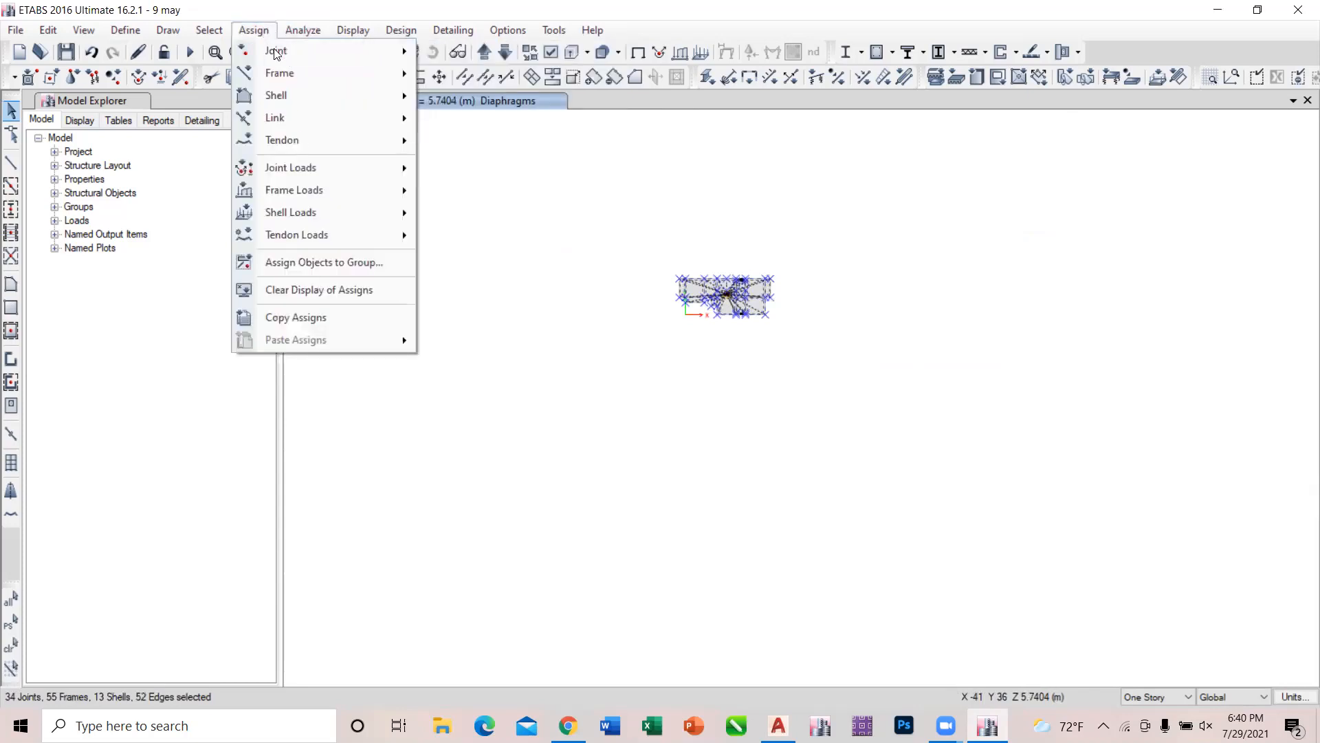
mouse_move(274, 54)
click(454, 95)
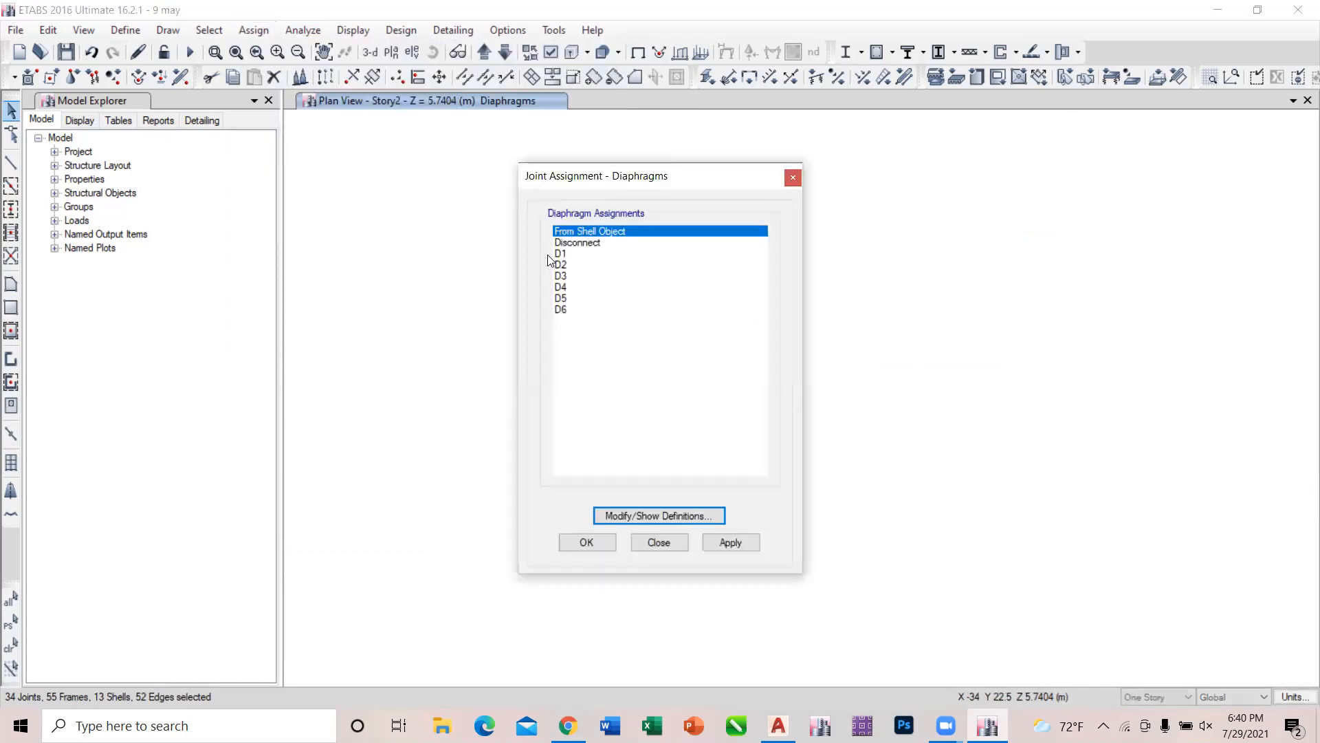
click(562, 265)
click(731, 543)
click(671, 539)
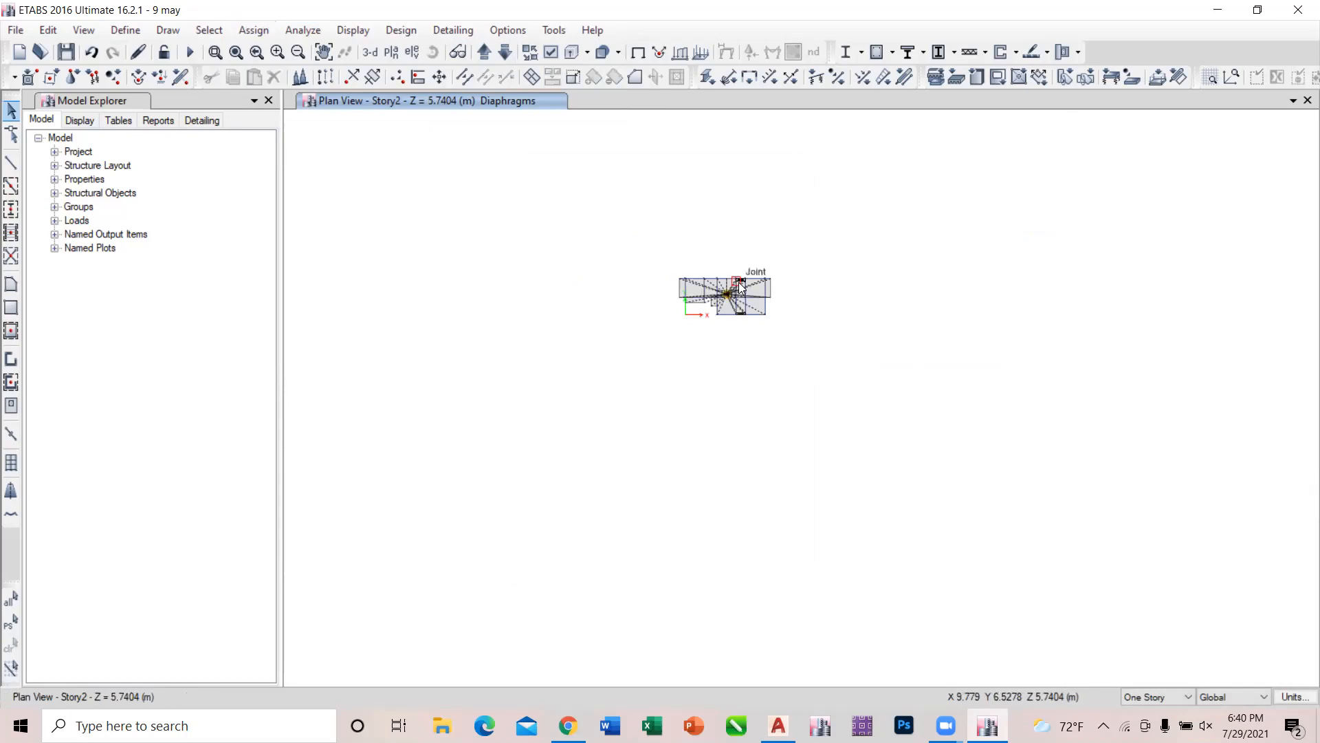
scroll(738, 286, up, 5)
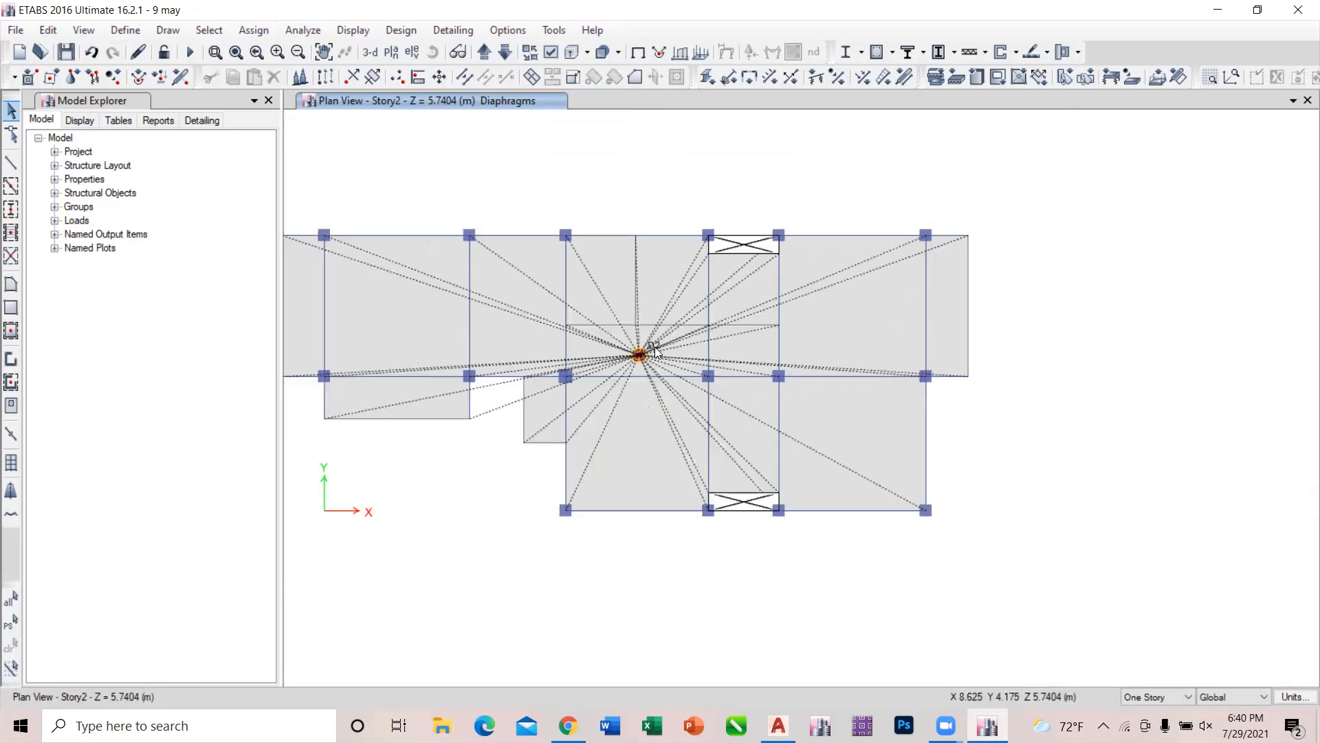
scroll(632, 348, up, 2)
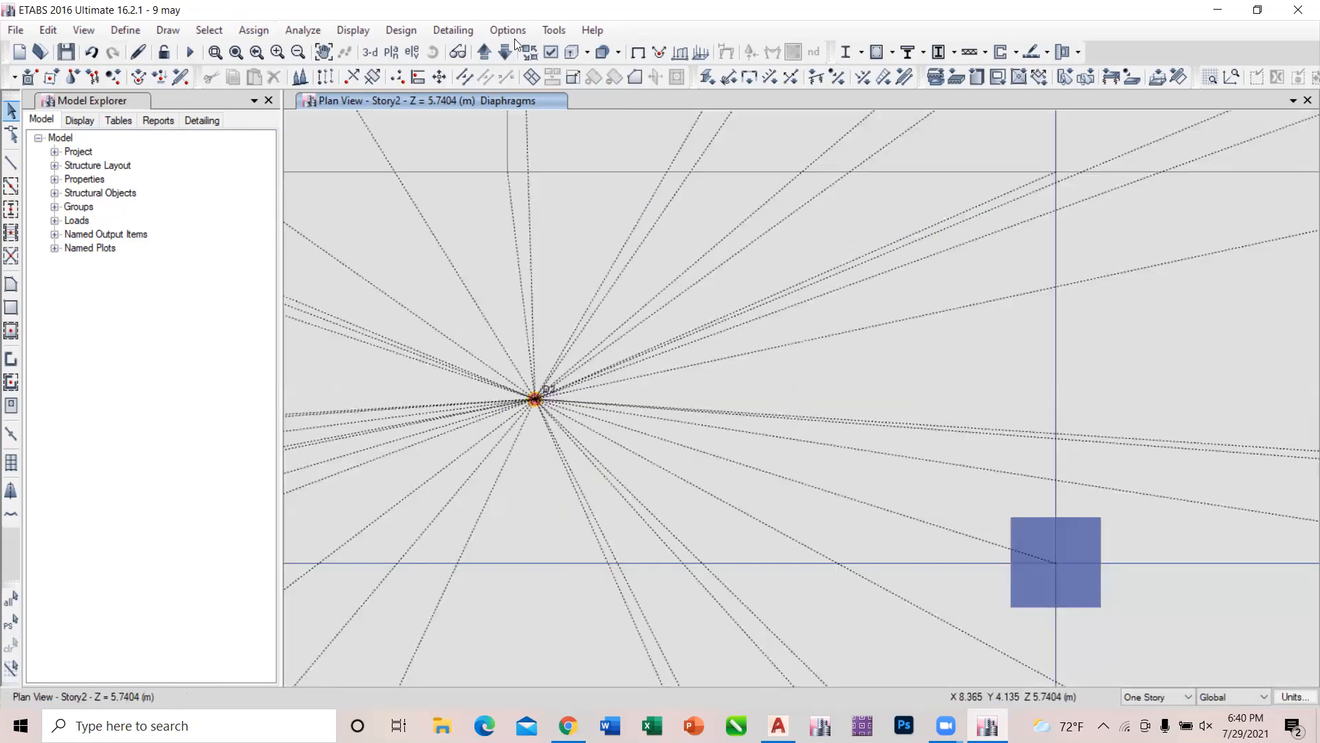
Check the diaphragm on the Story1 and Base plans, and view the whole building's diaphragms in 3-D.
click(505, 55)
scroll(690, 201, down, 5)
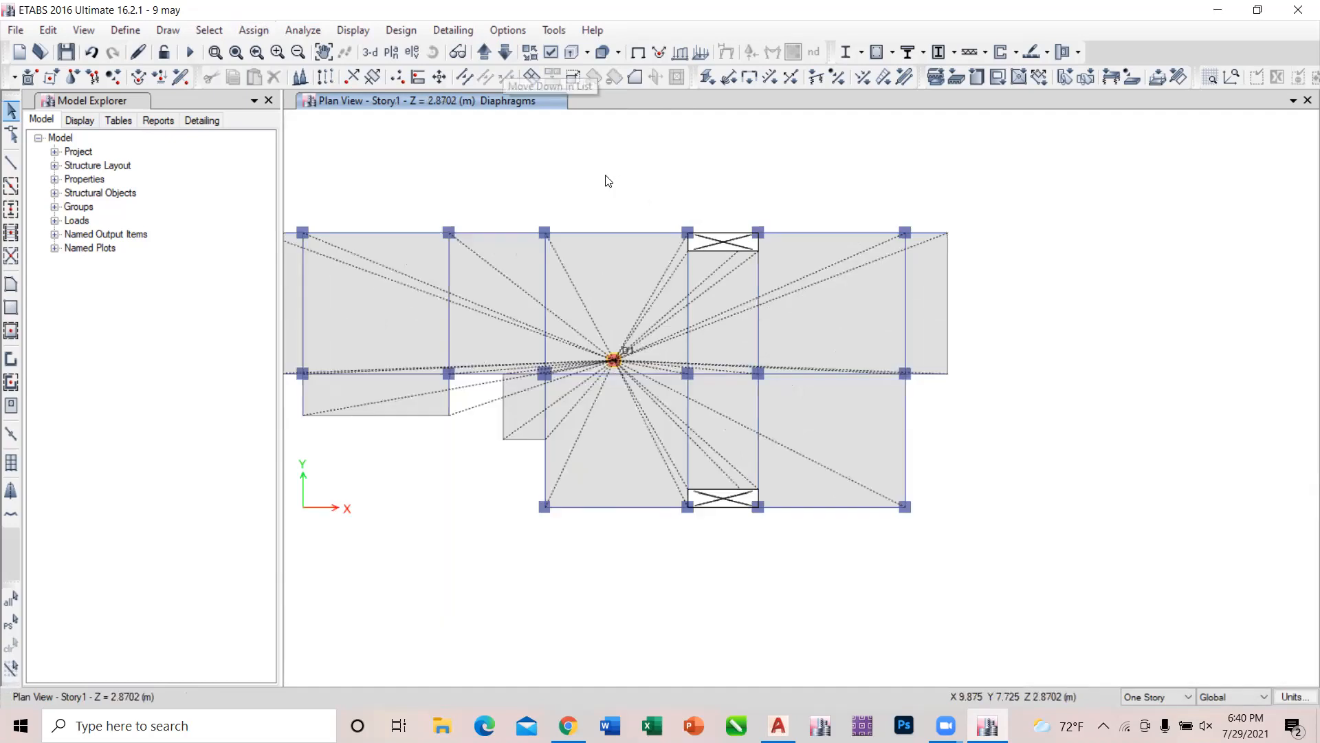
drag(604, 179, 872, 394)
key(ctrl+q)
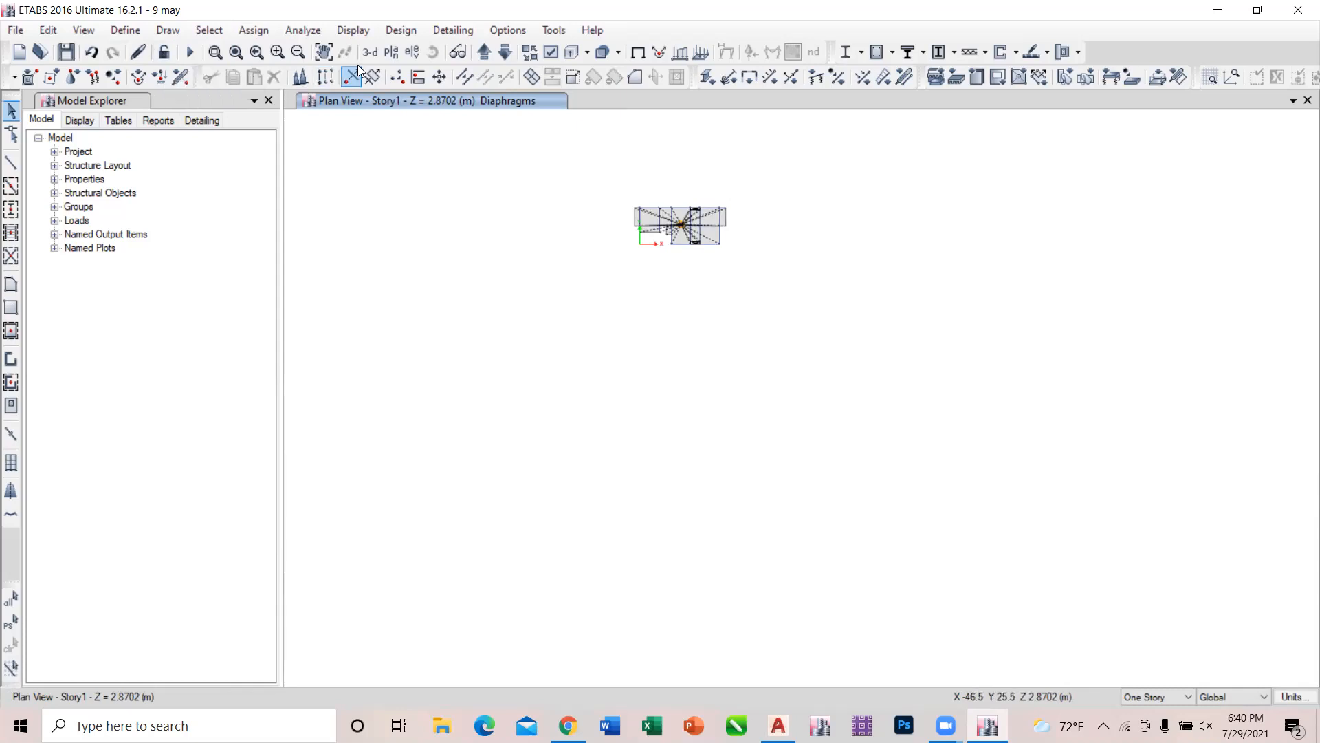
click(502, 53)
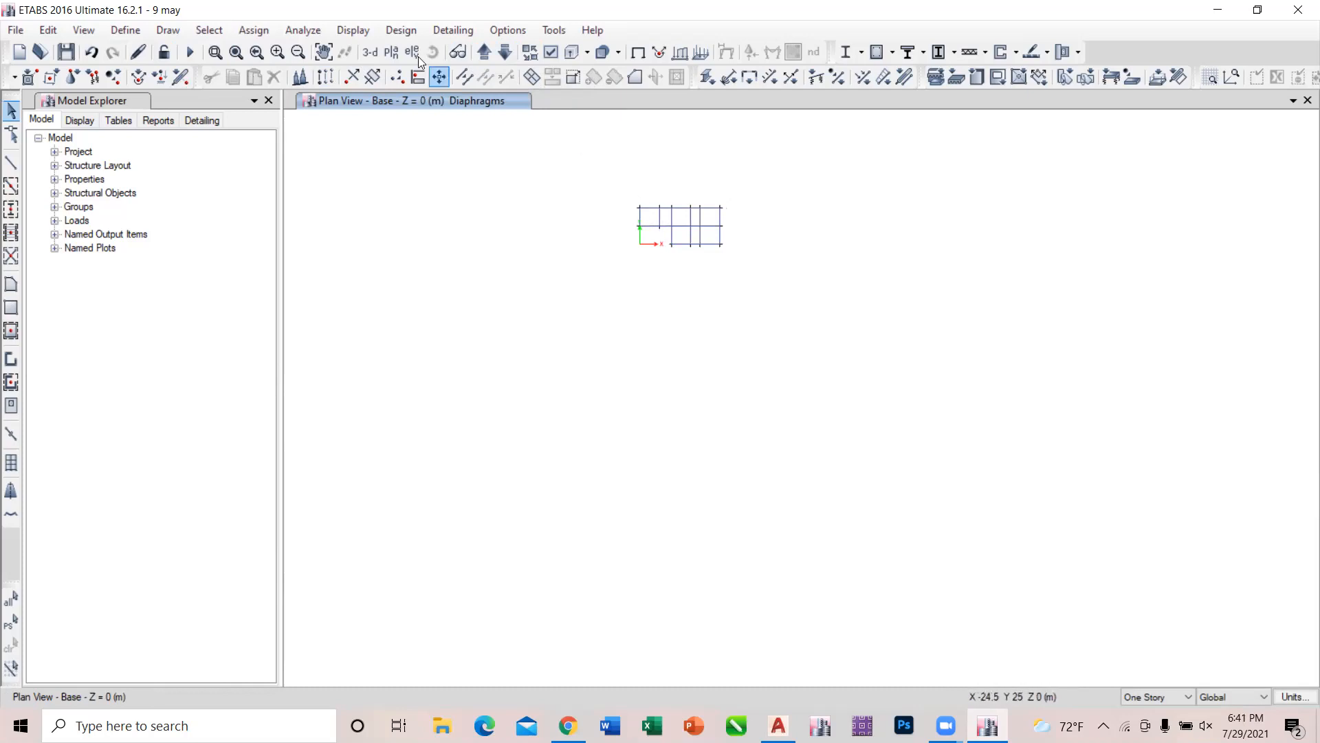
click(375, 51)
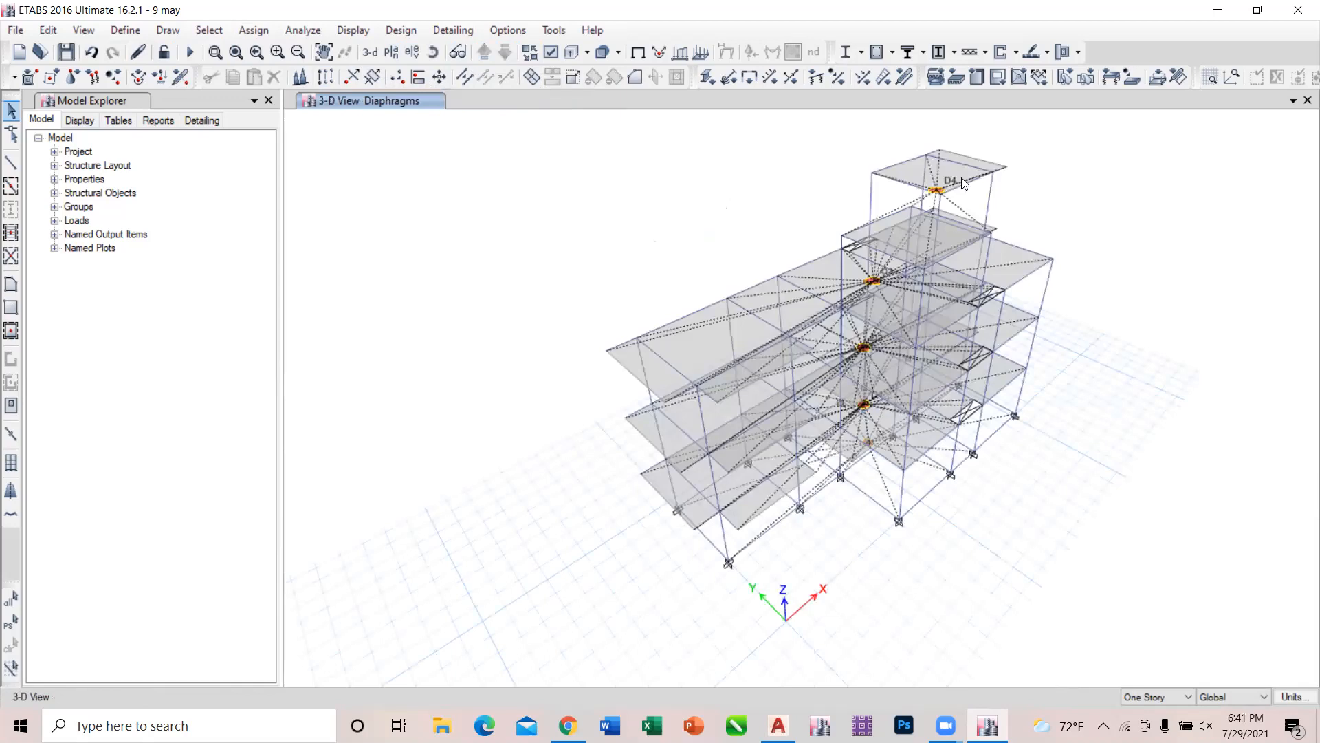
Try the Diaphragm Extent display option in the 3-D view.
click(546, 52)
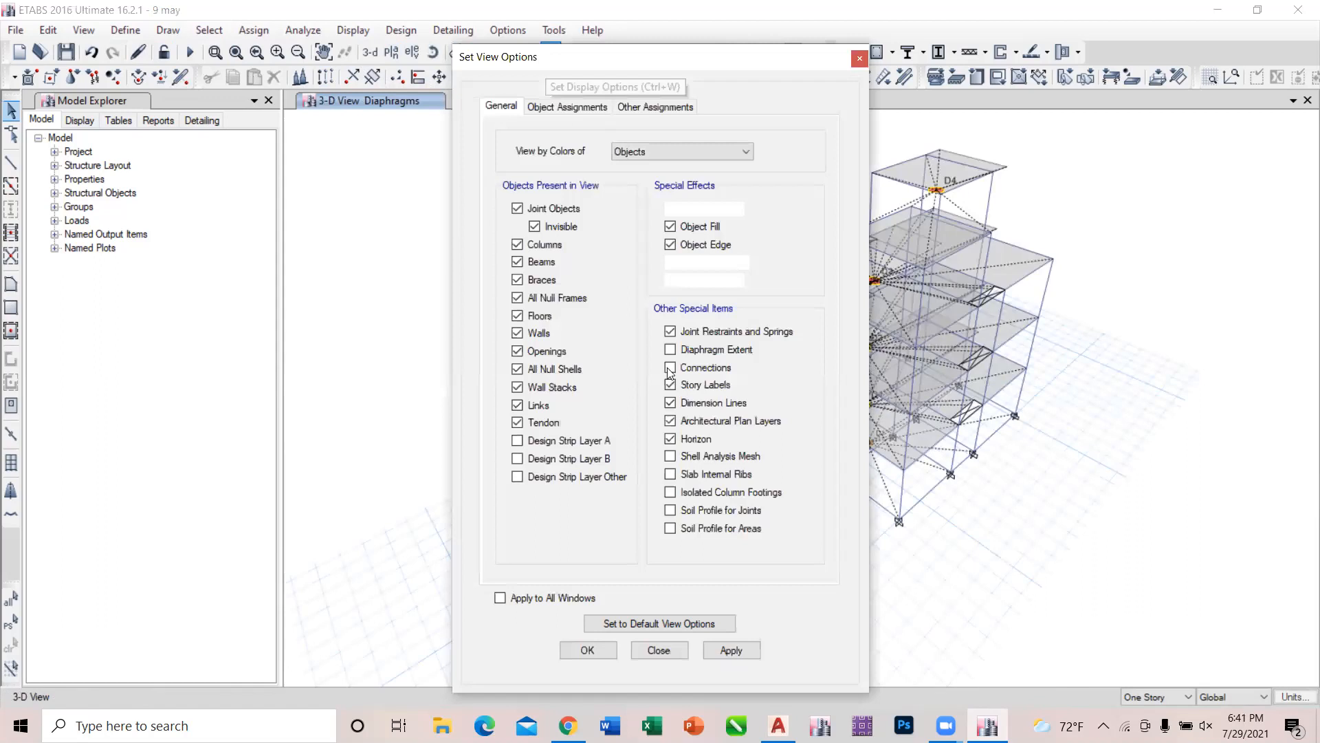
click(741, 652)
click(685, 347)
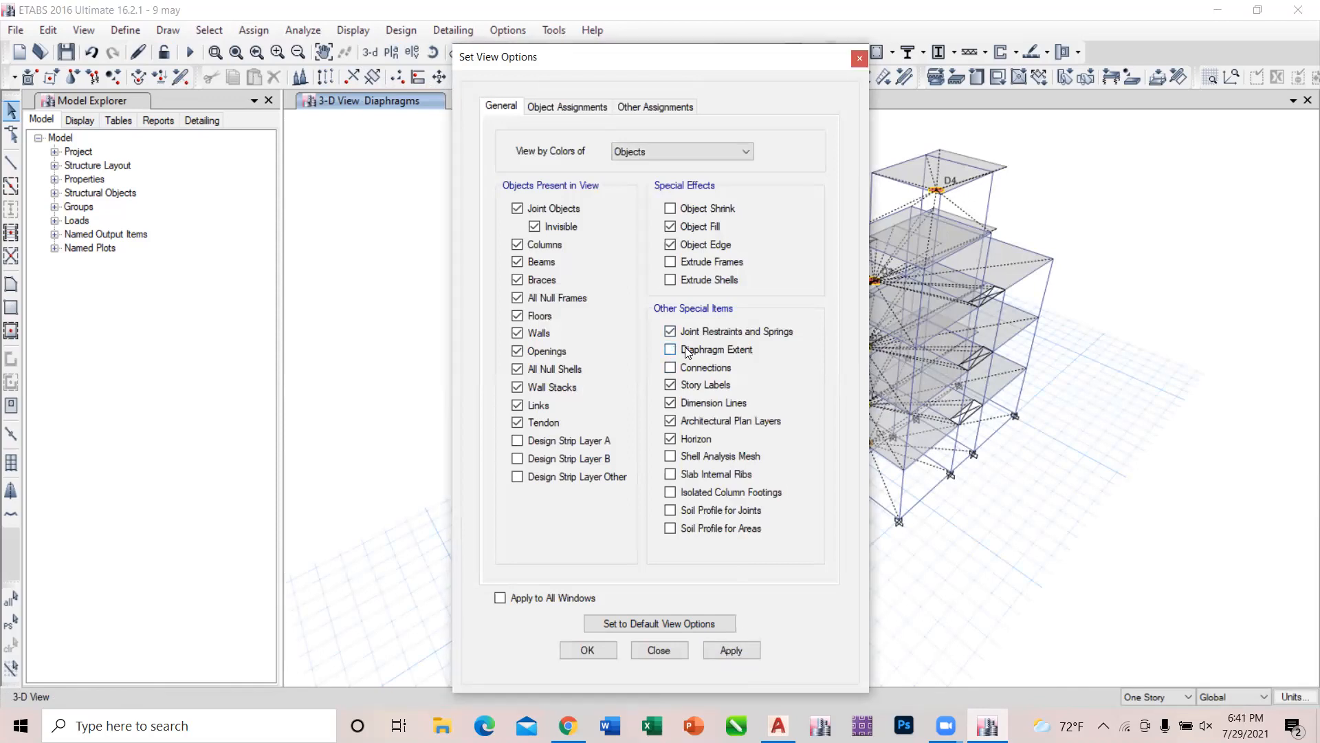
click(732, 650)
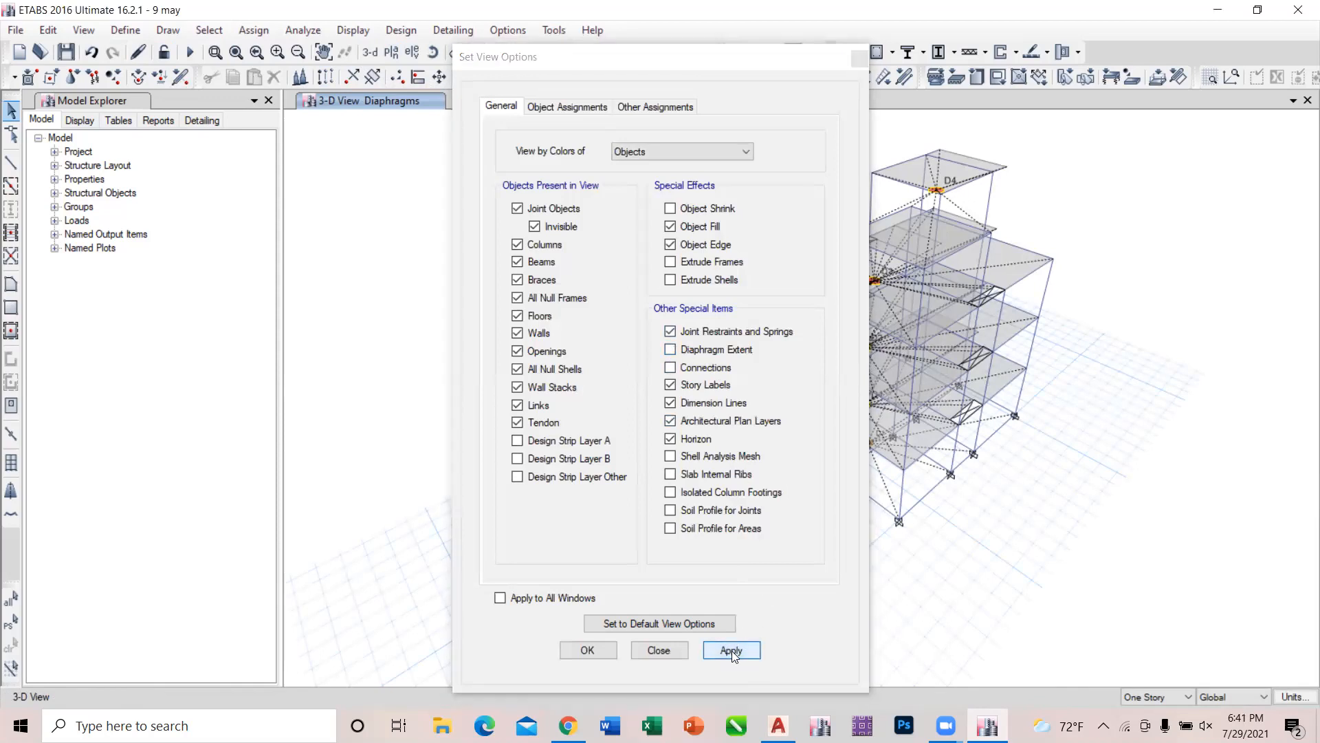
click(667, 650)
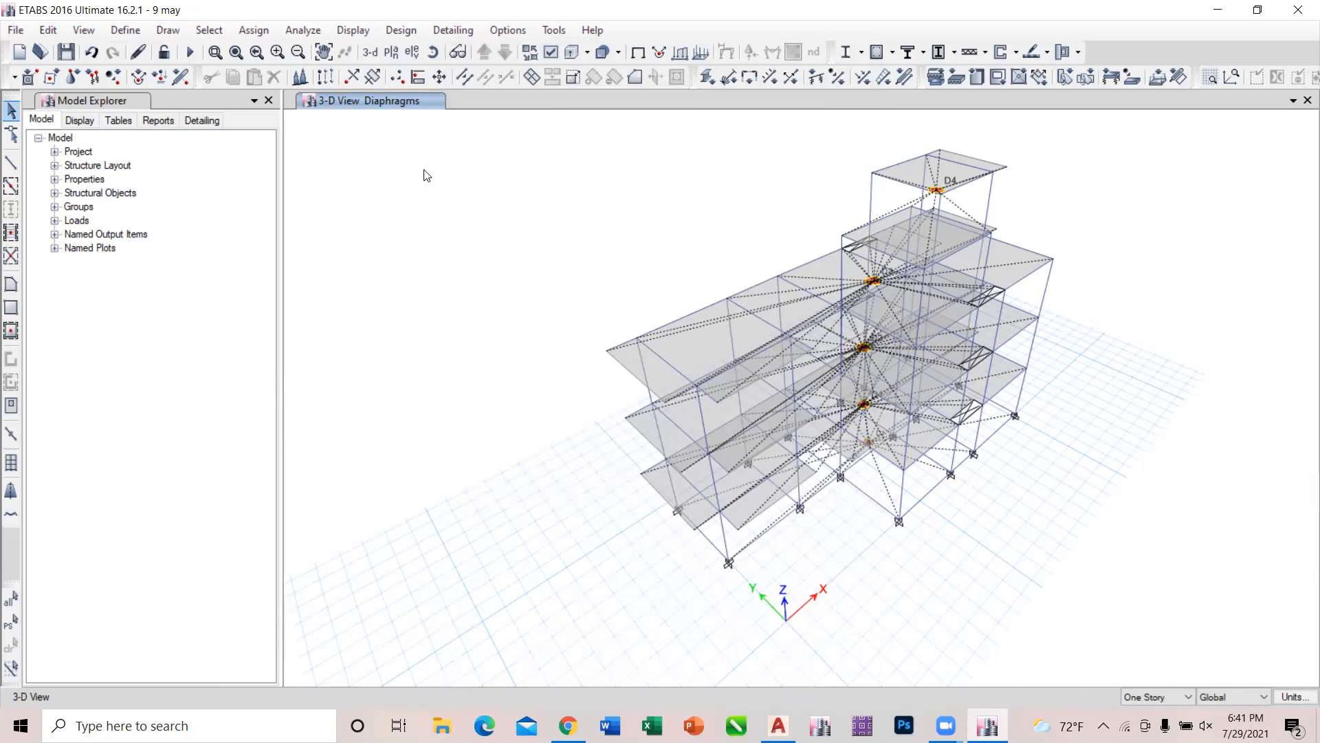
Run the analysis to view the deformed model, and unlock the model by deleting the analysis results.
click(188, 52)
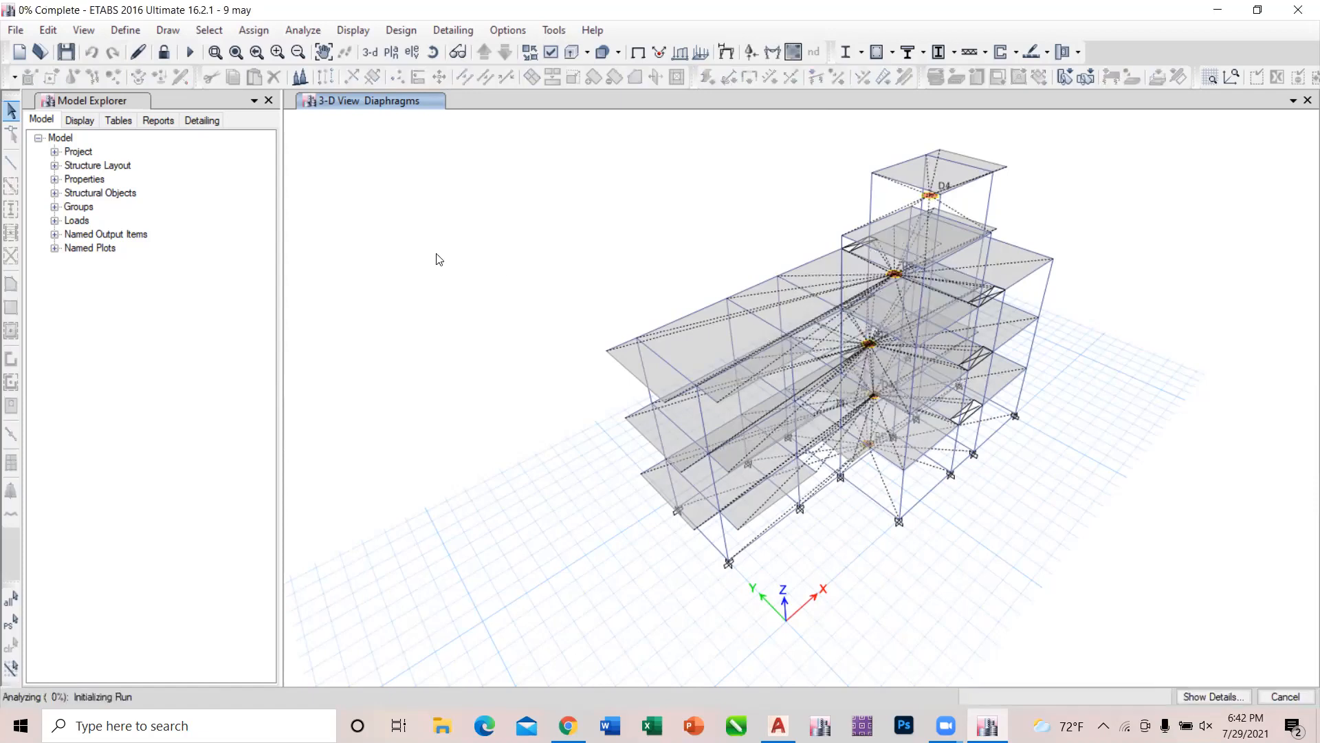
click(168, 59)
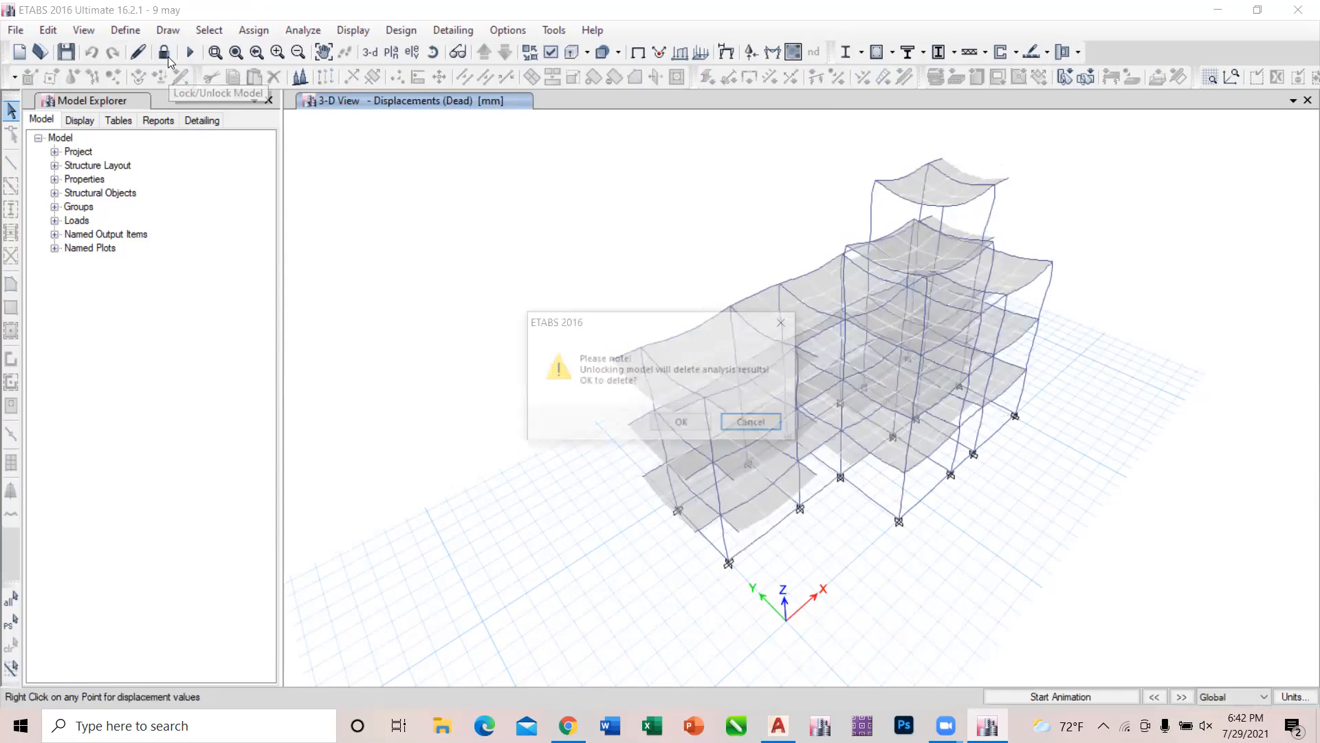
click(679, 417)
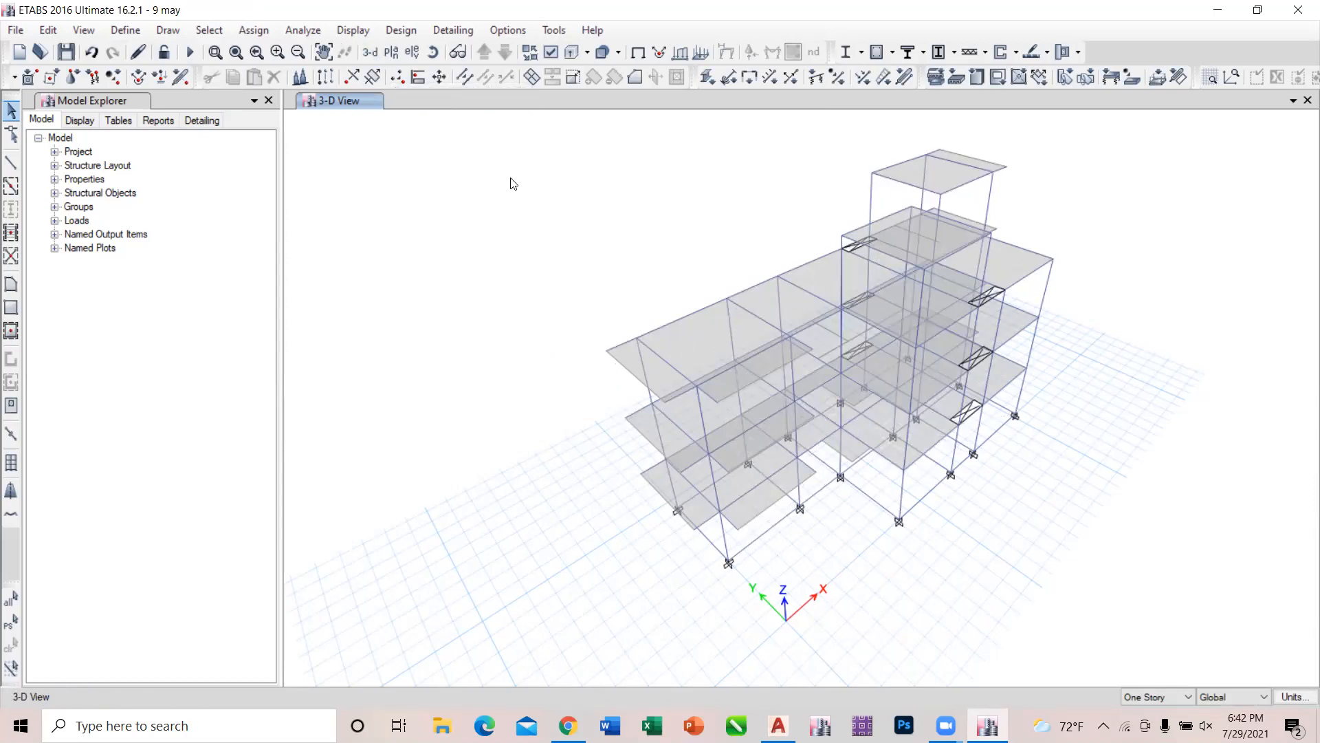
Open the Story1 plan view, select all its objects and clear the selection.
click(389, 52)
click(564, 342)
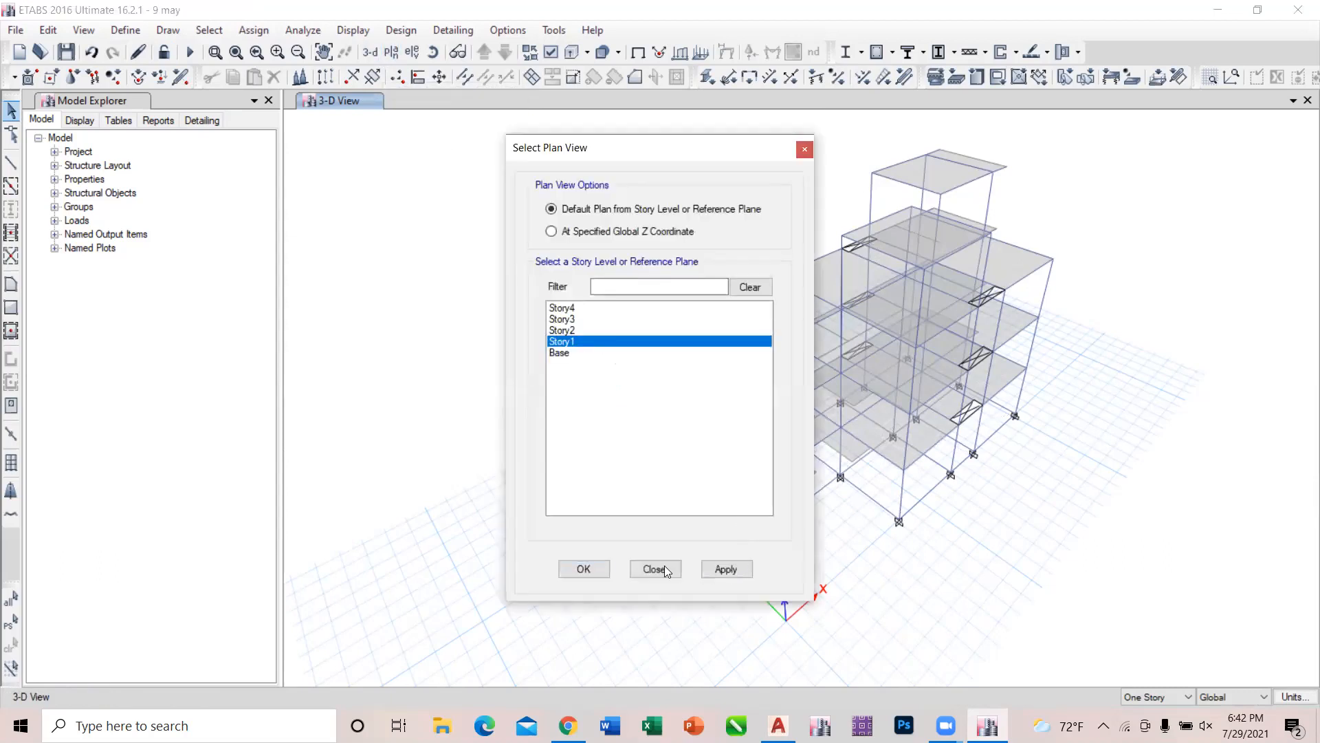
key(Return)
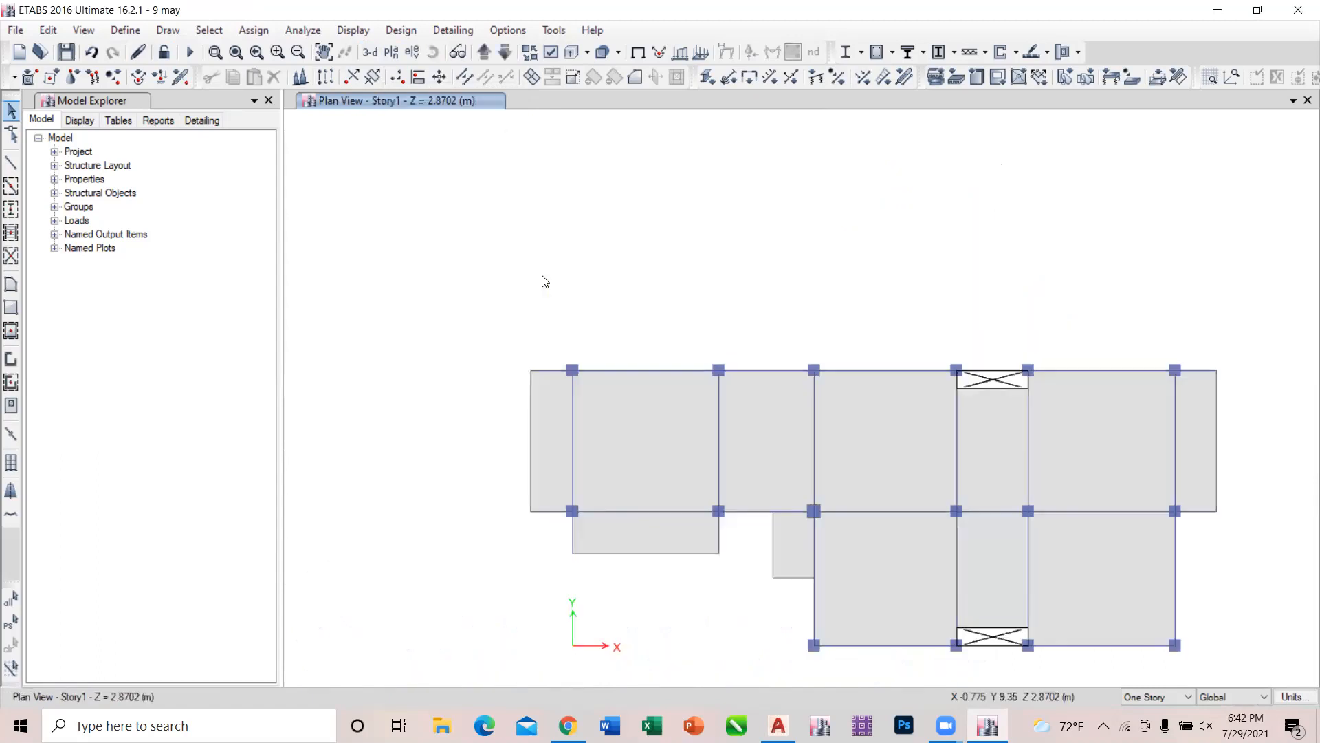
scroll(546, 281, down, 3)
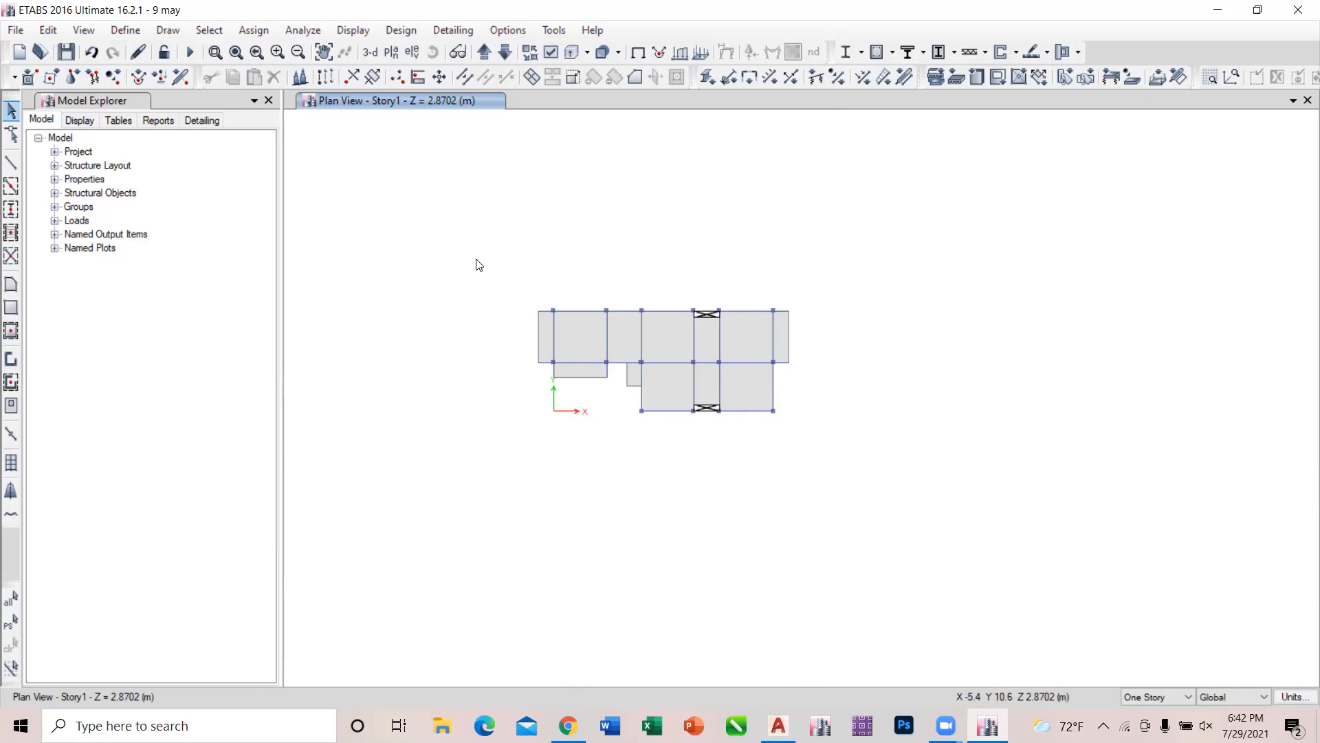
drag(479, 265, 873, 477)
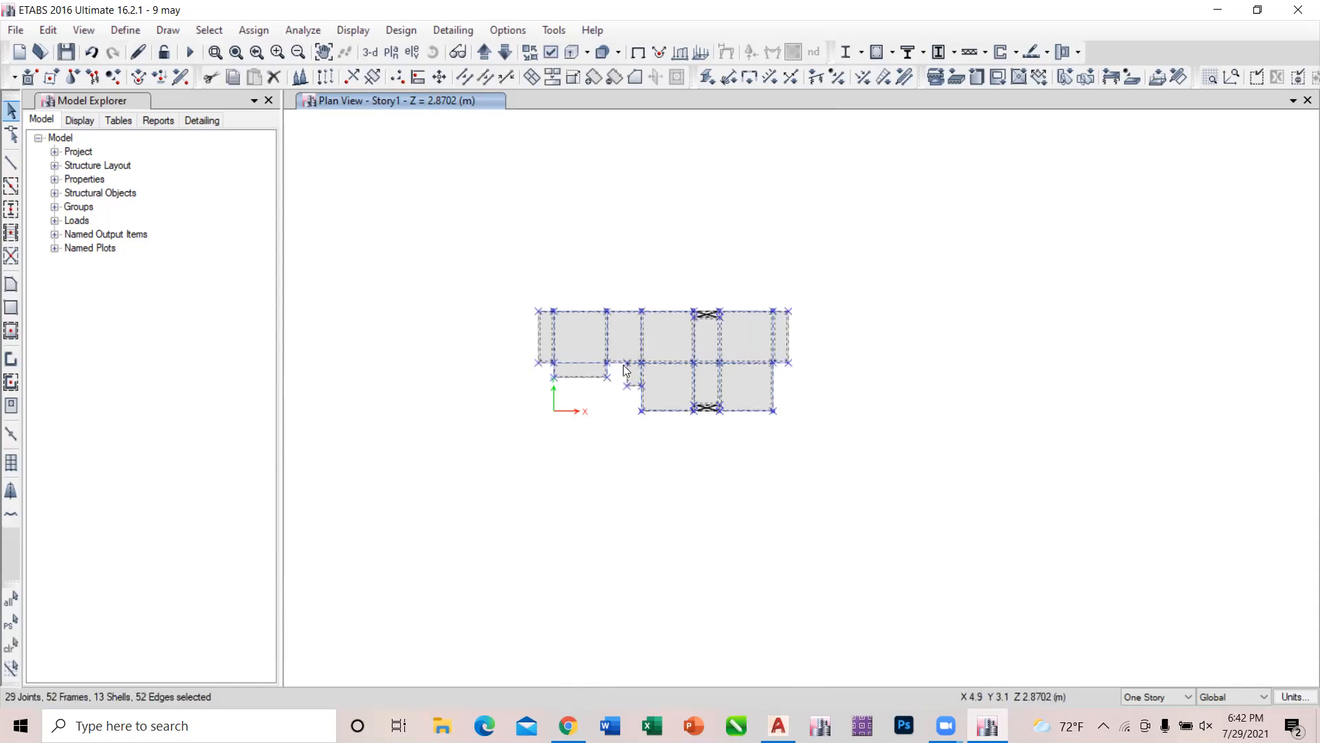
key(Escape)
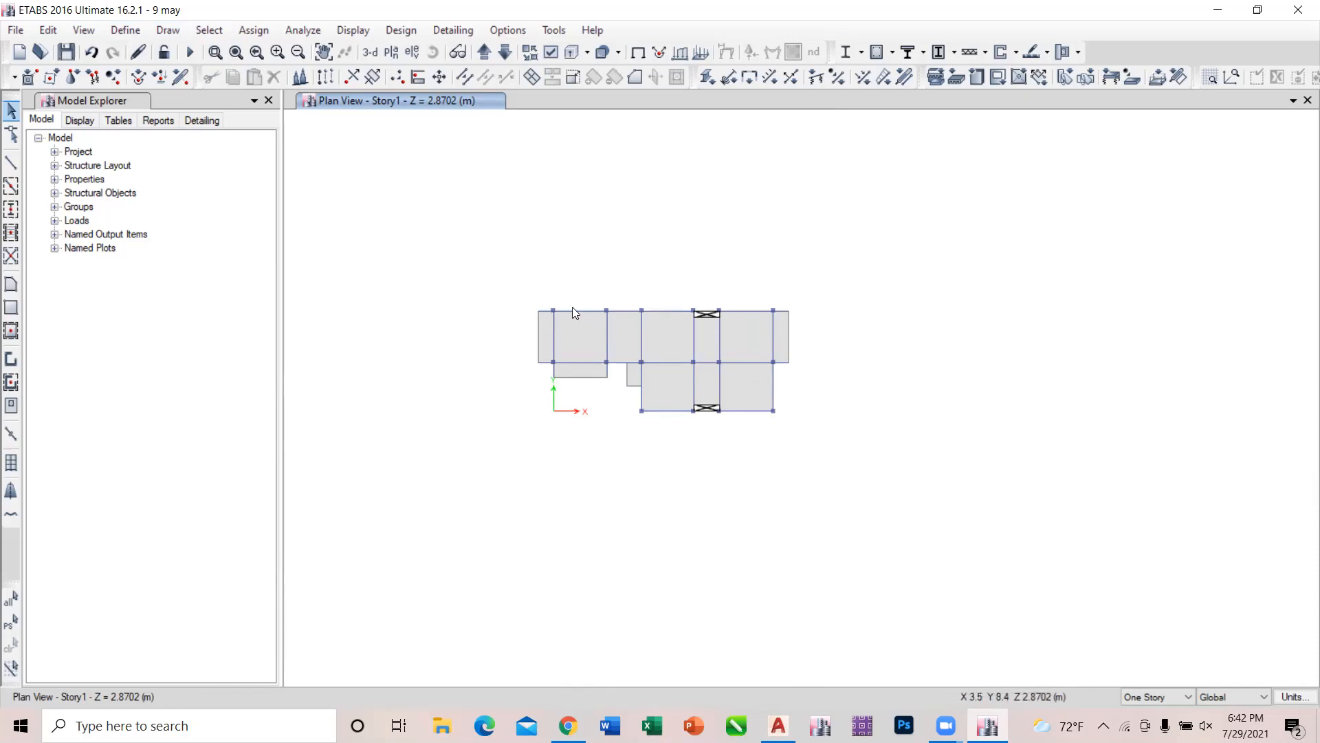
Draw a rectangular Deck1 floor along the Story1 plan's upper edge, from the upper-left column to about X 19.9, Y 13.9 m.
click(11, 307)
mouse_move(553, 310)
mouse_down()
mouse_move(692, 247)
mouse_move(839, 213)
mouse_up()
key(Escape)
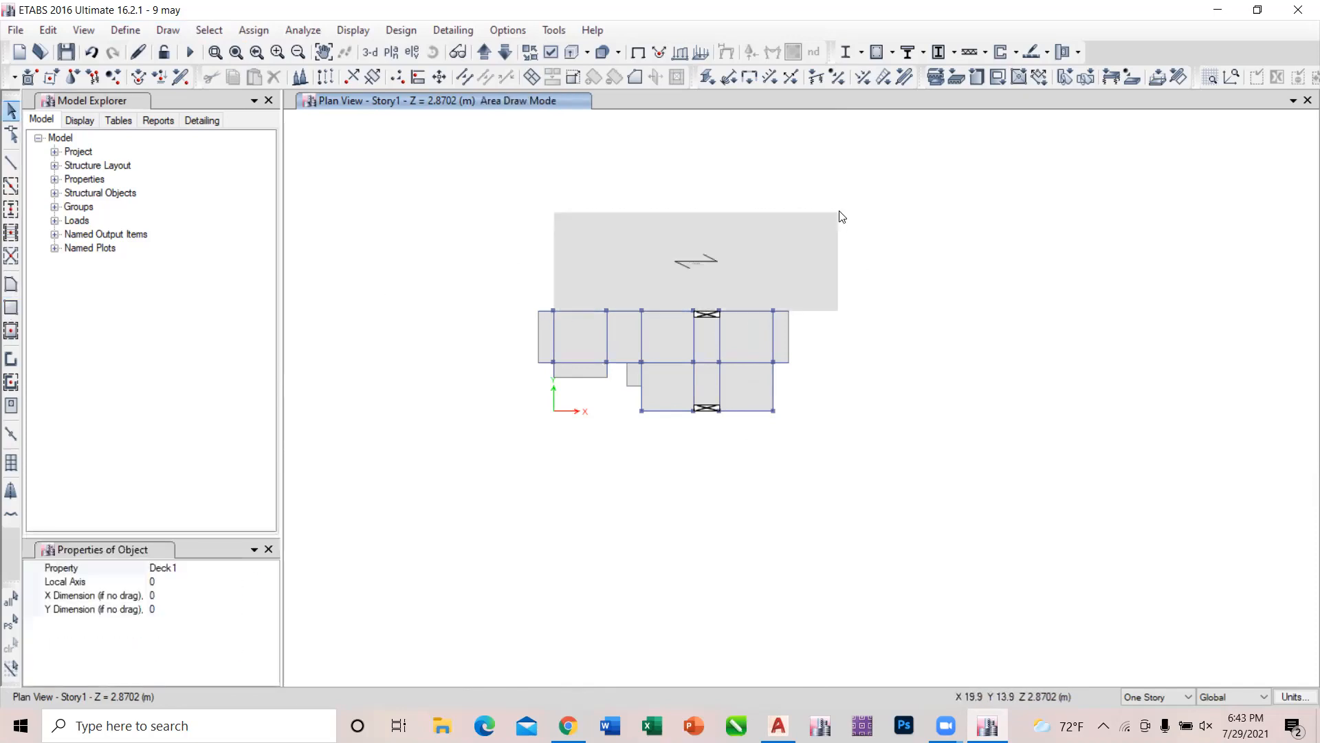
Assign diaphragm D1 to all shell objects on the Story1 plan, including the new deck.
drag(506, 179, 1138, 540)
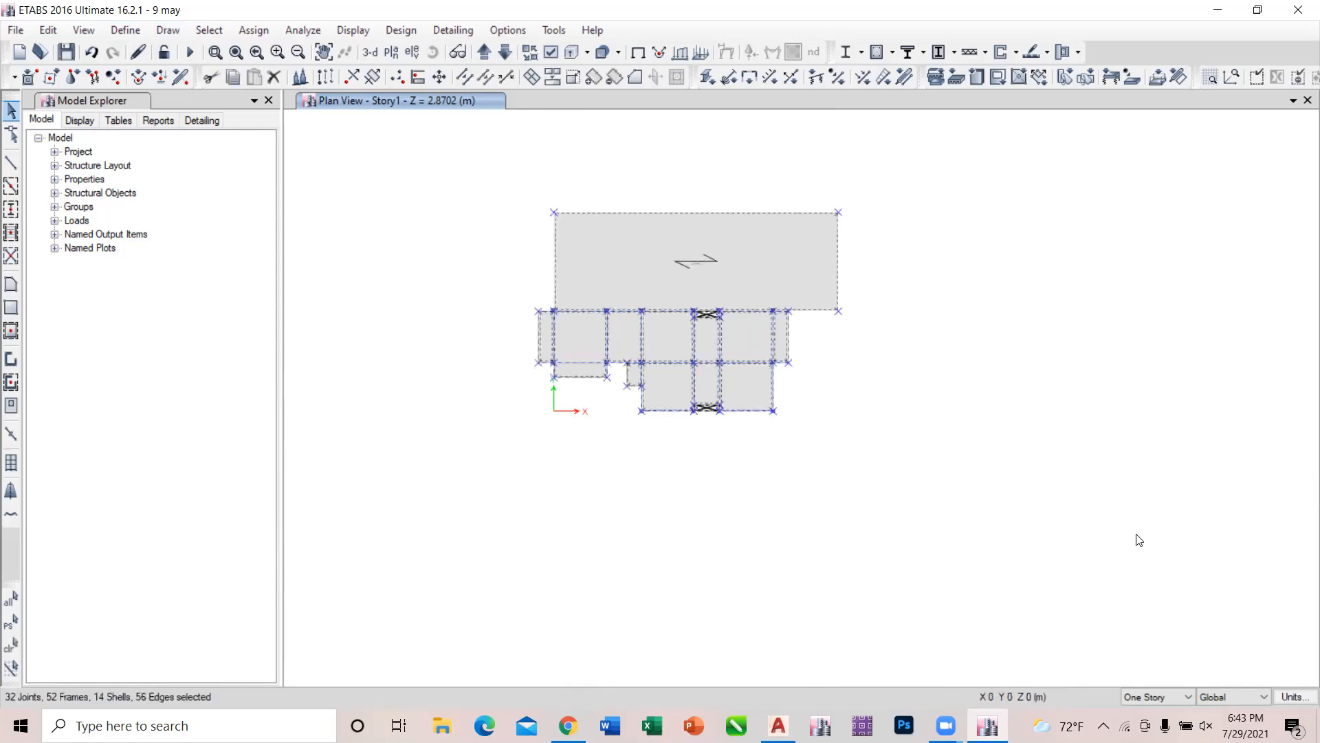
click(254, 29)
mouse_move(304, 74)
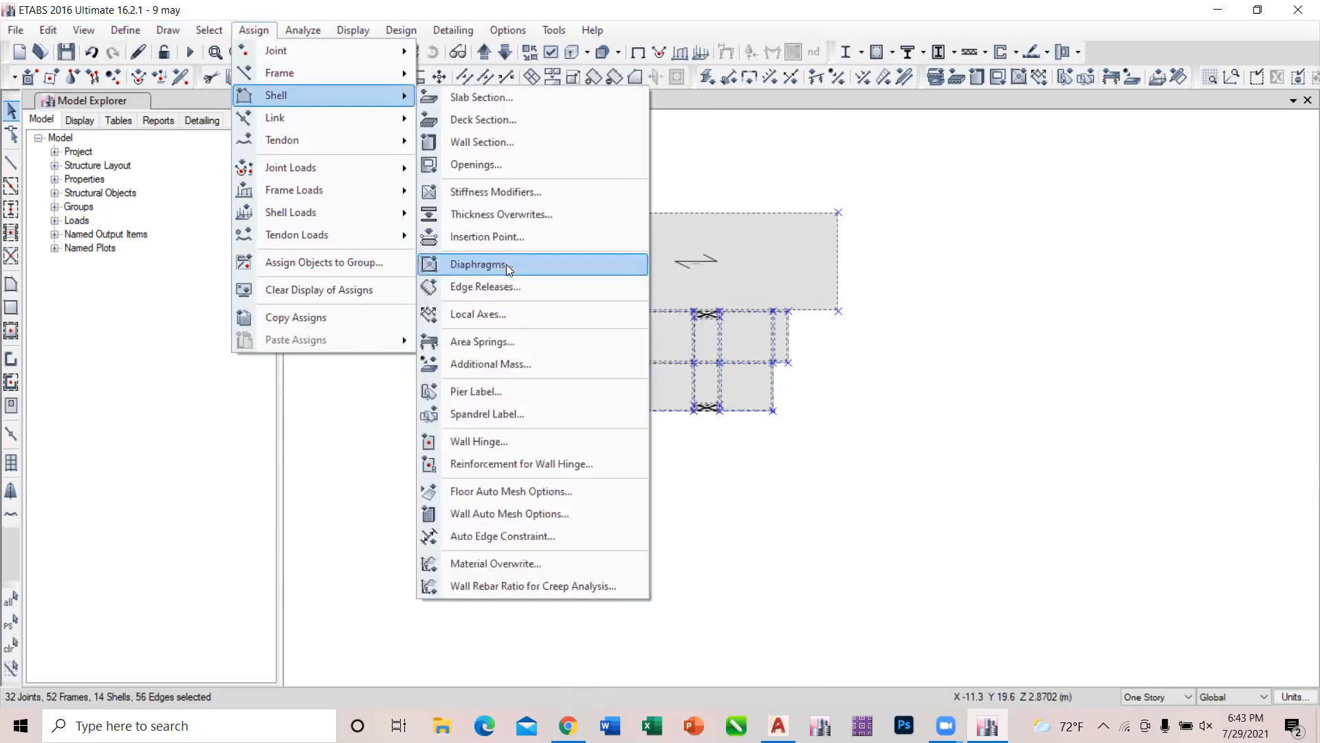
click(507, 266)
click(588, 242)
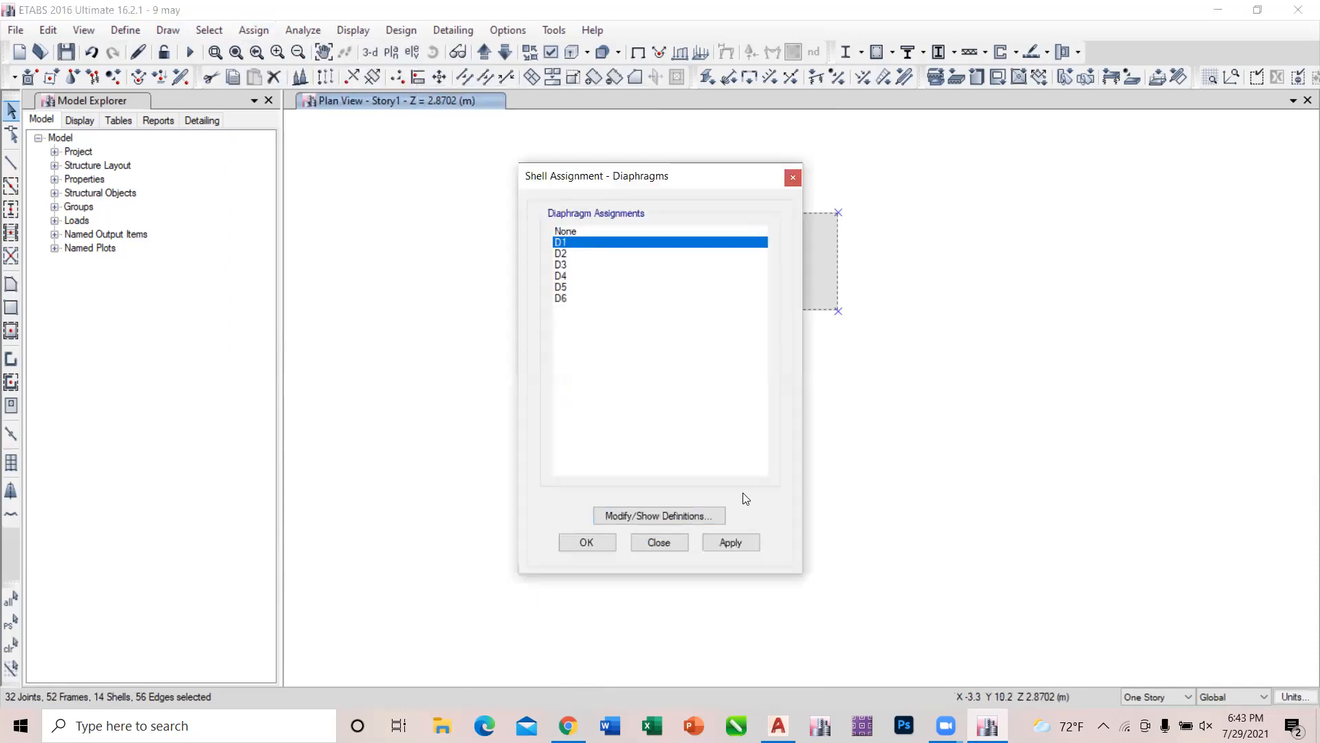
click(730, 542)
click(681, 543)
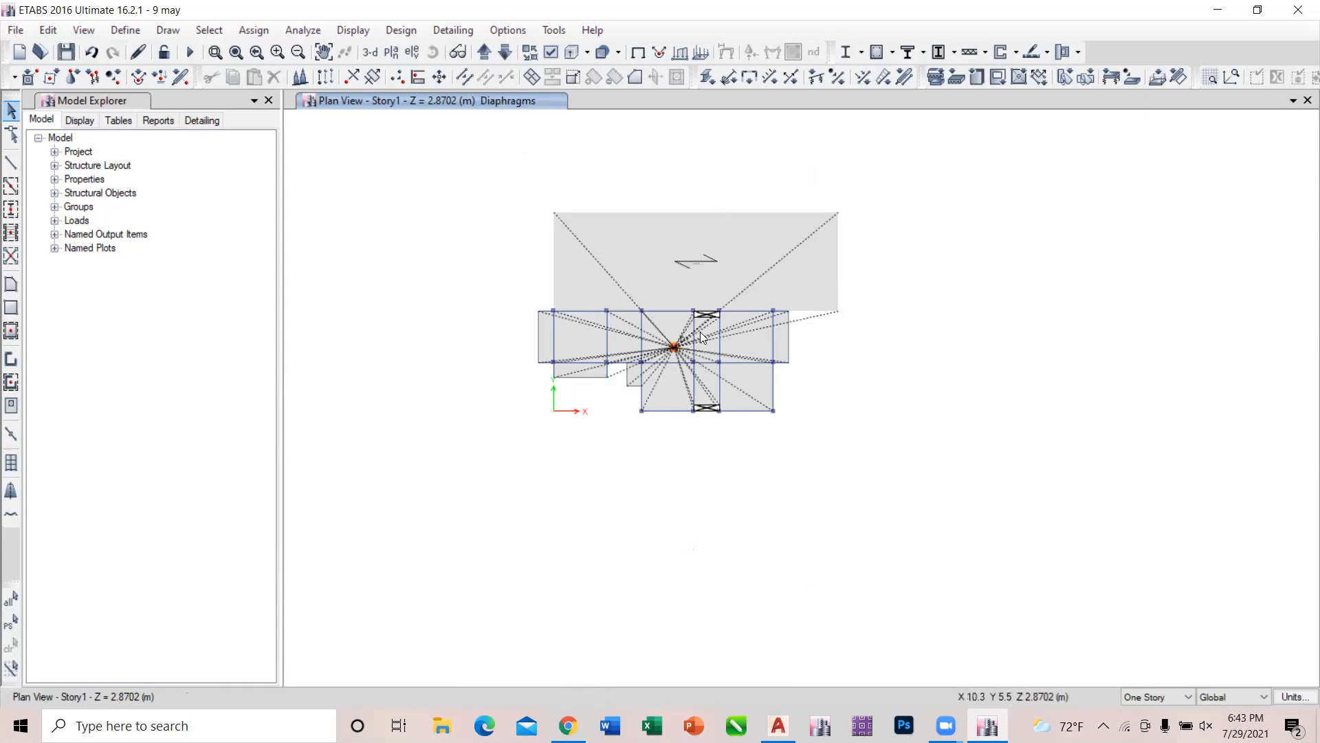
Delete the Deck1 floor above the Story1 plan together with its upper-left joint.
drag(717, 194, 510, 255)
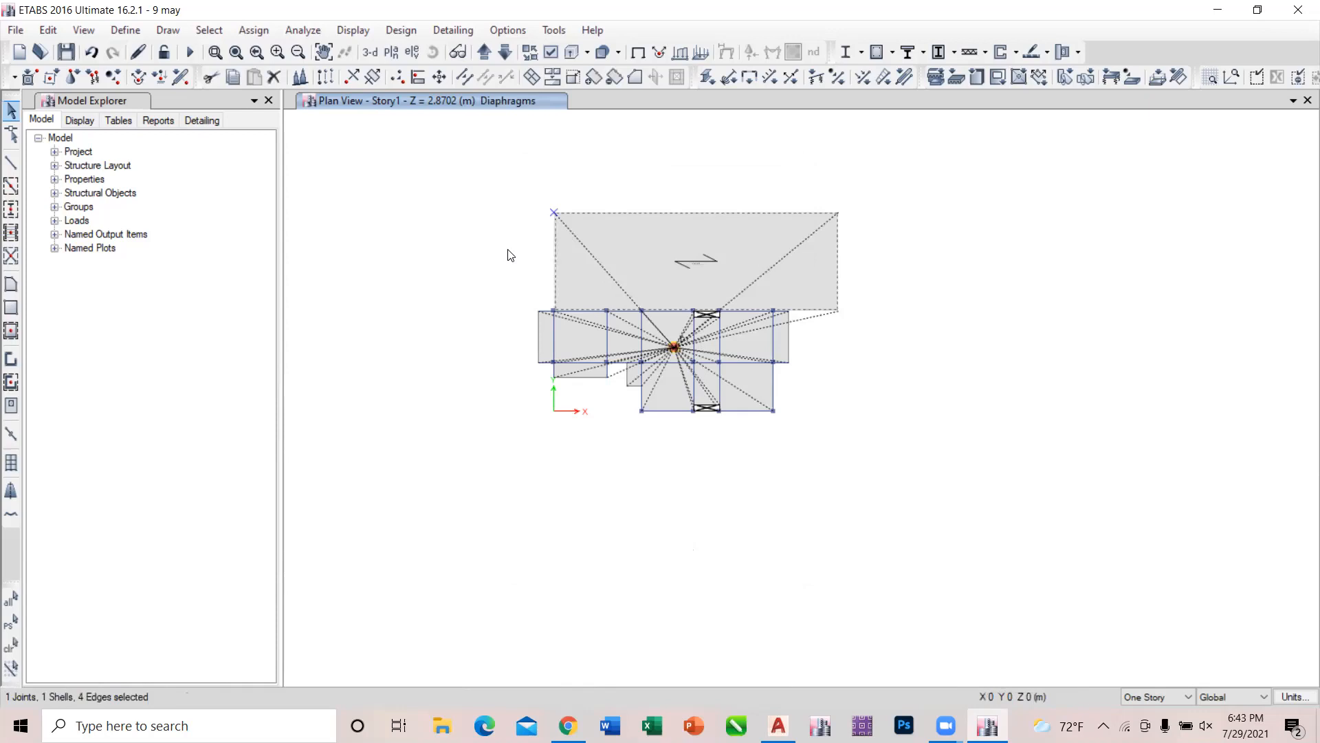
click(55, 30)
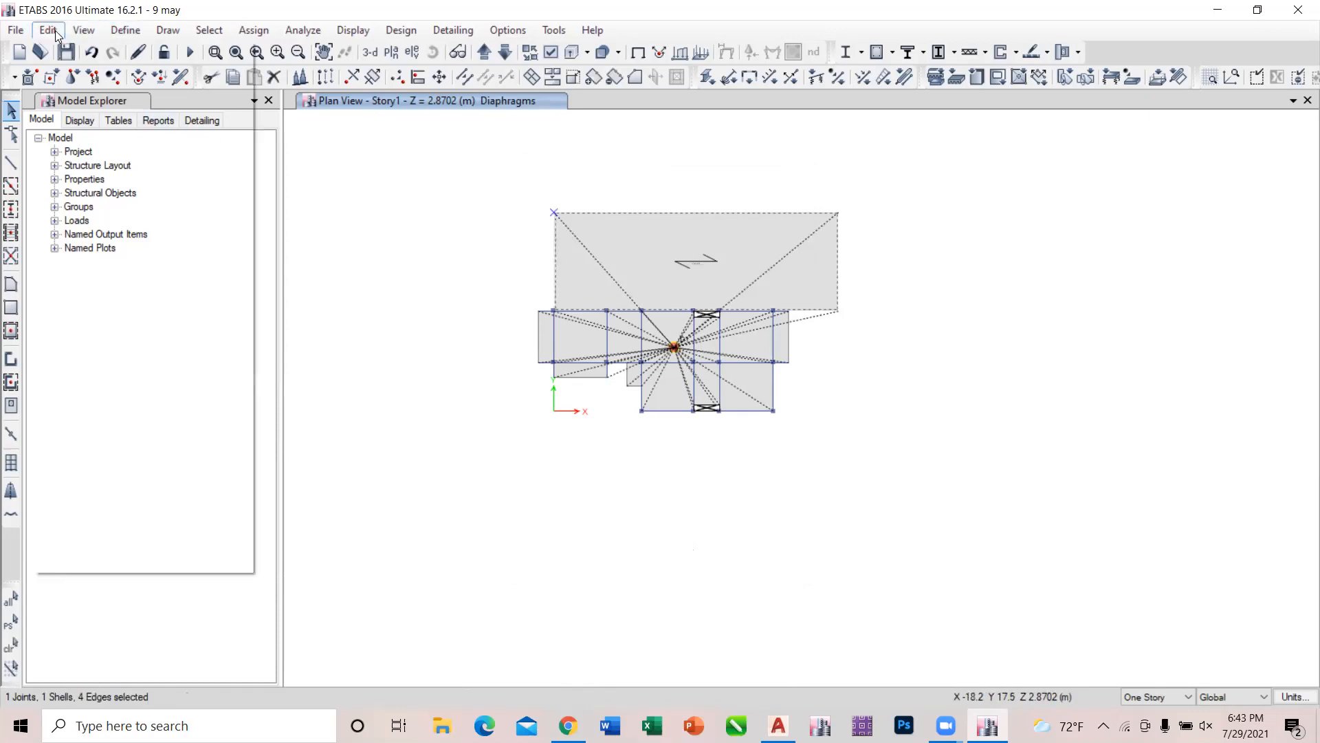
click(100, 167)
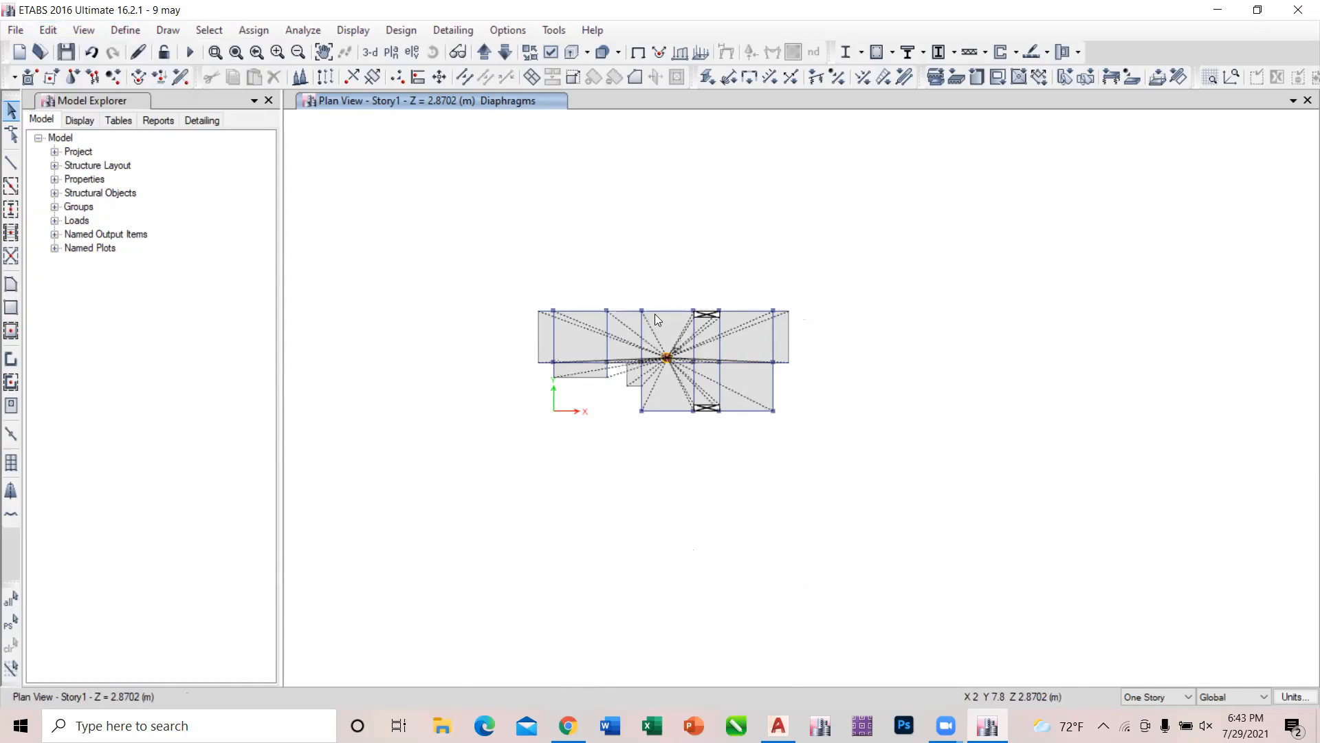
Assign diaphragm D1 to all remaining shell objects on the Story1 plan.
drag(484, 293, 893, 485)
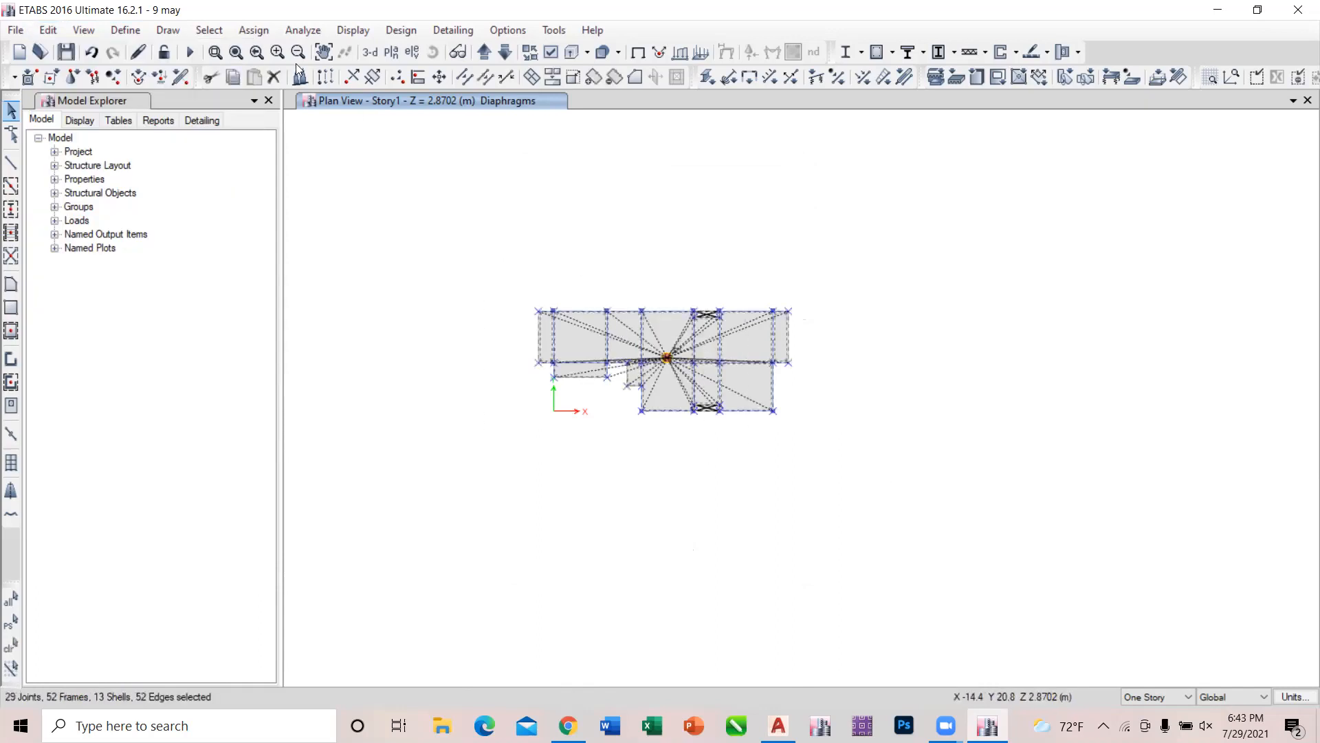
click(257, 30)
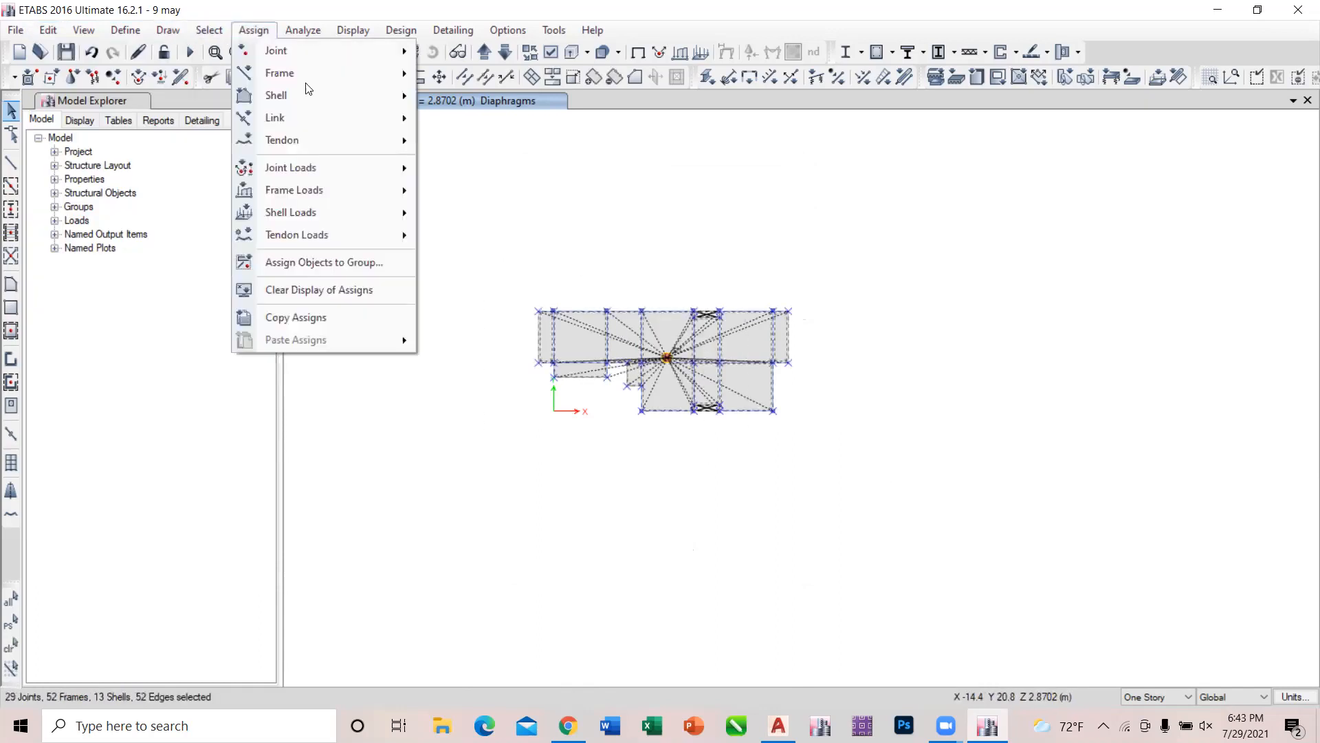
mouse_move(299, 93)
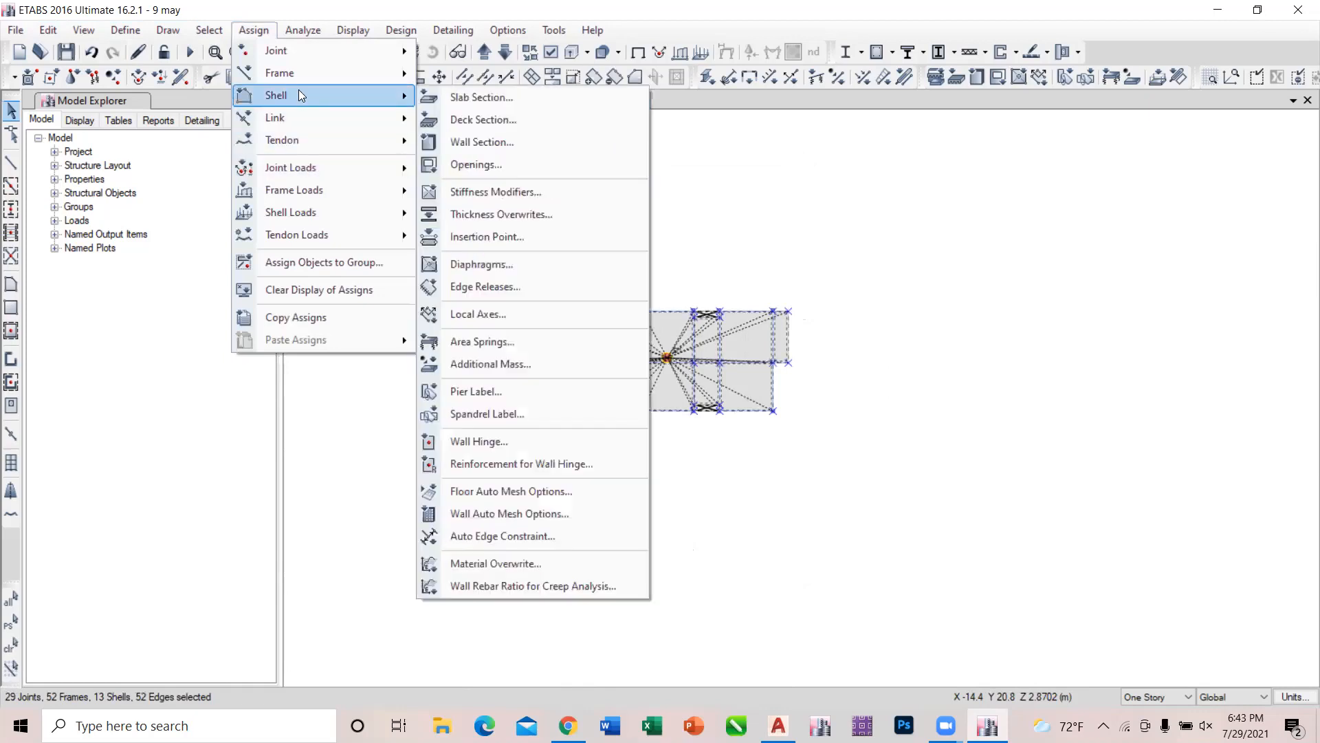
click(493, 270)
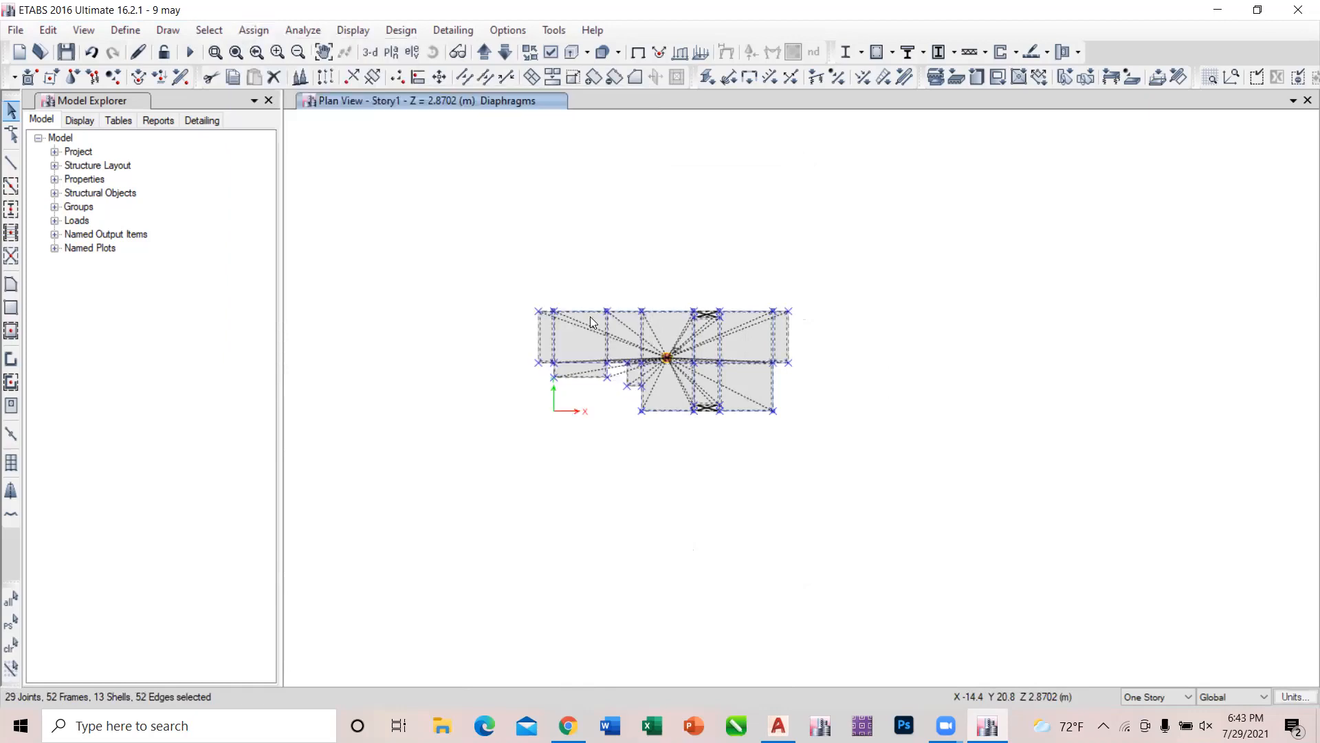
click(565, 242)
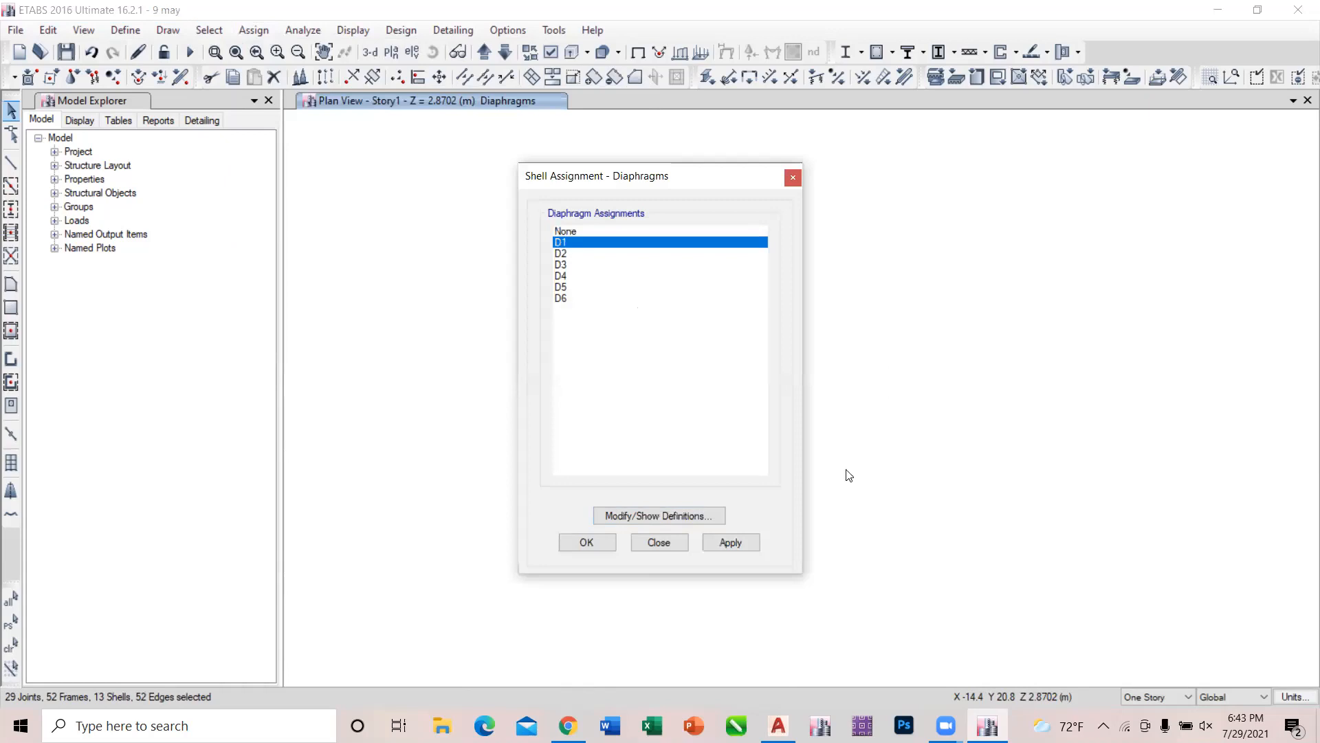
click(726, 540)
click(681, 543)
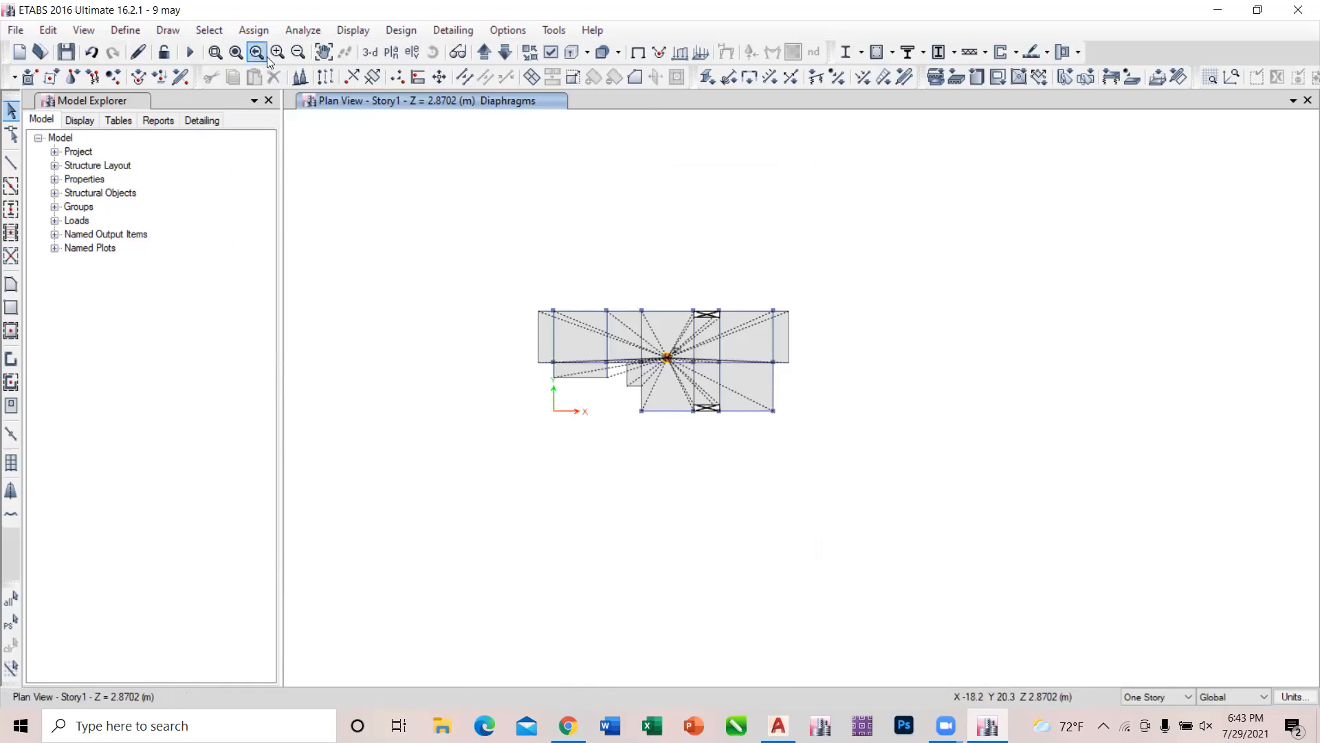
Select all joints by object type, and clear the selection.
click(222, 35)
mouse_move(241, 47)
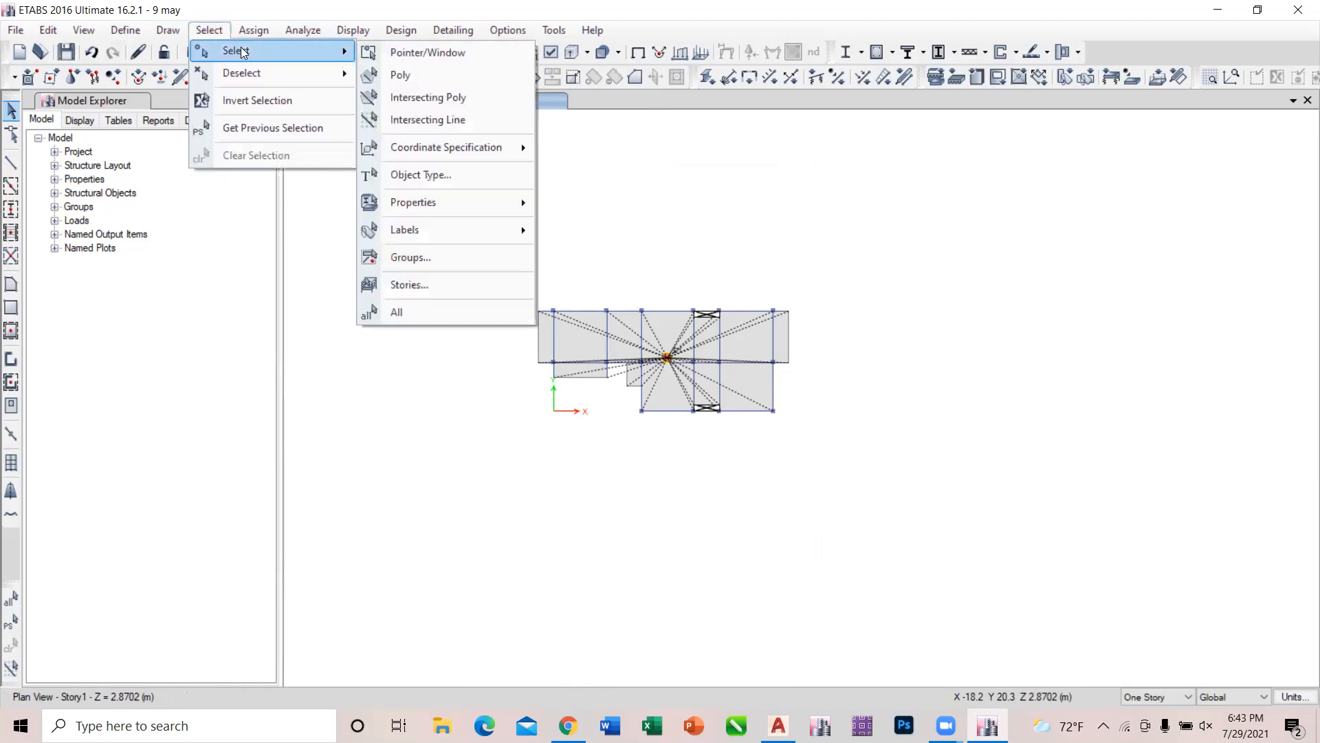
click(416, 174)
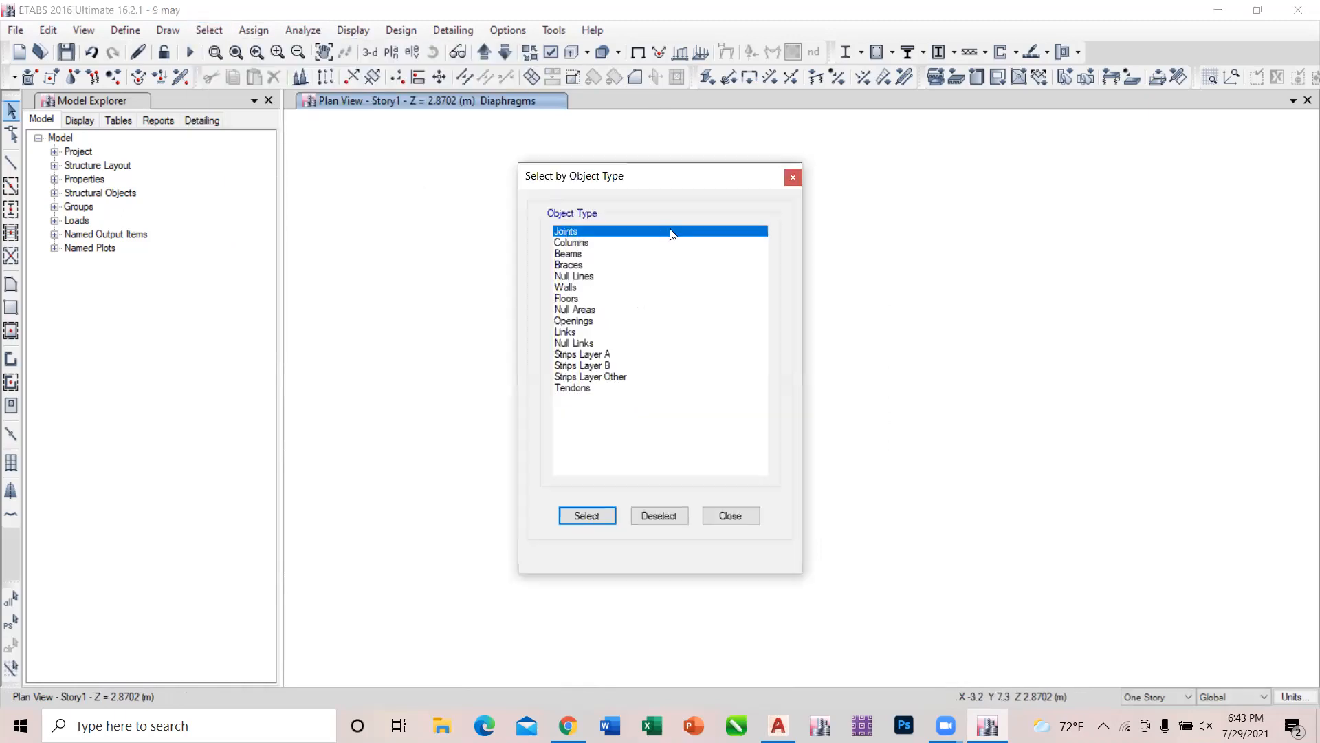
click(589, 516)
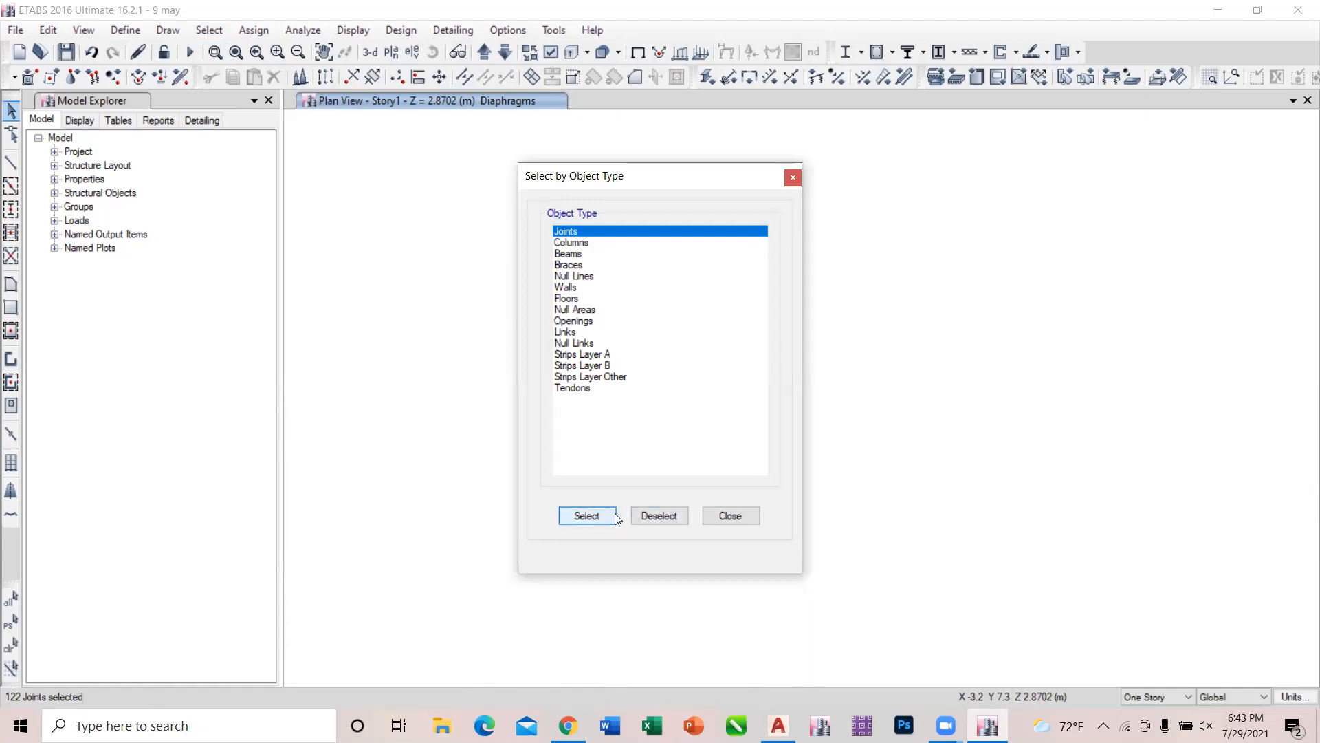
click(746, 516)
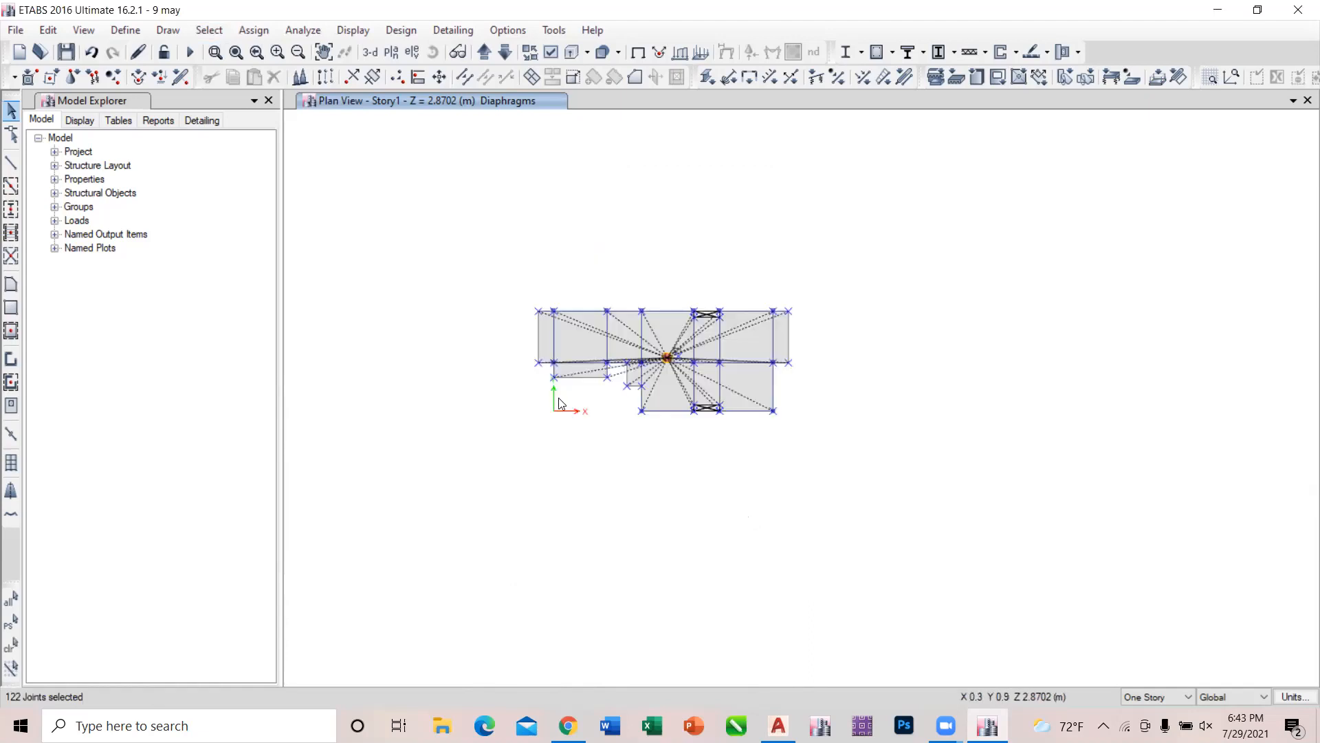
key(ctrl+q)
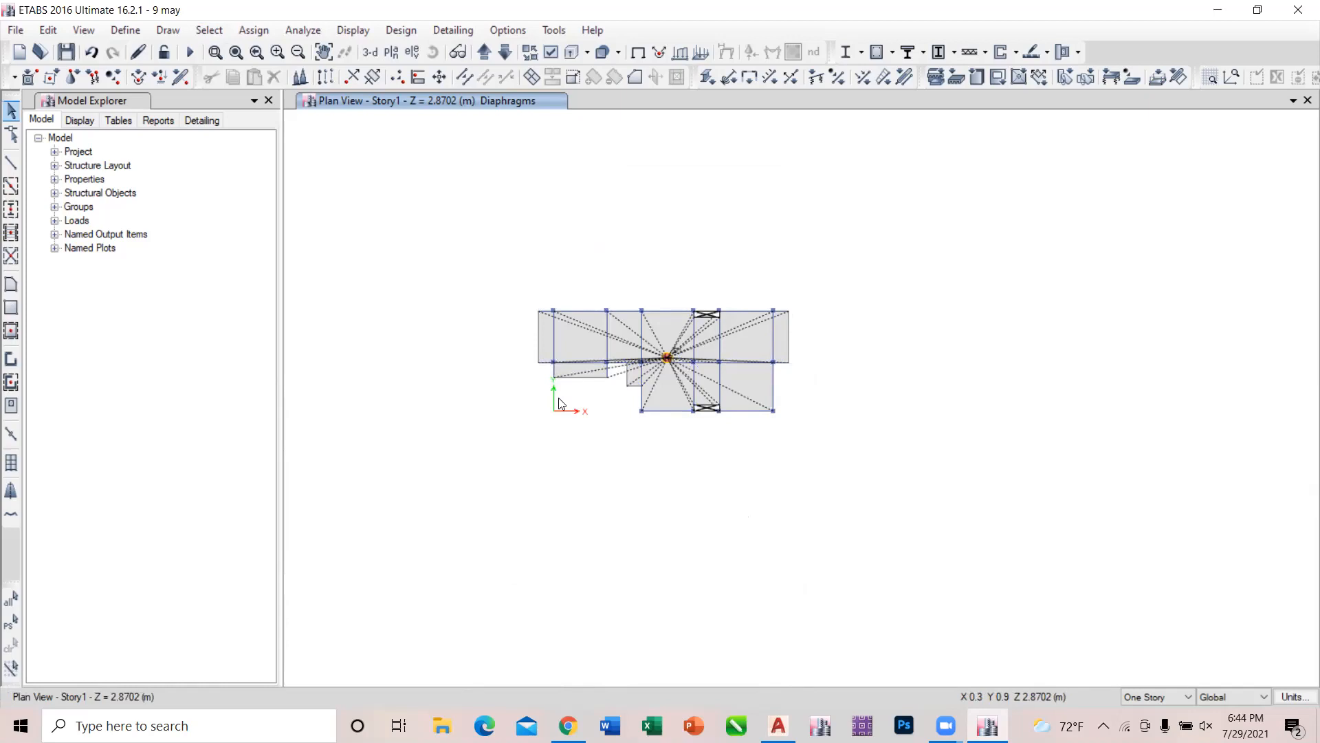
Show the diaphragms in the 3-D view, and select and deselect a slab panel at the near end of the upper floor.
click(370, 53)
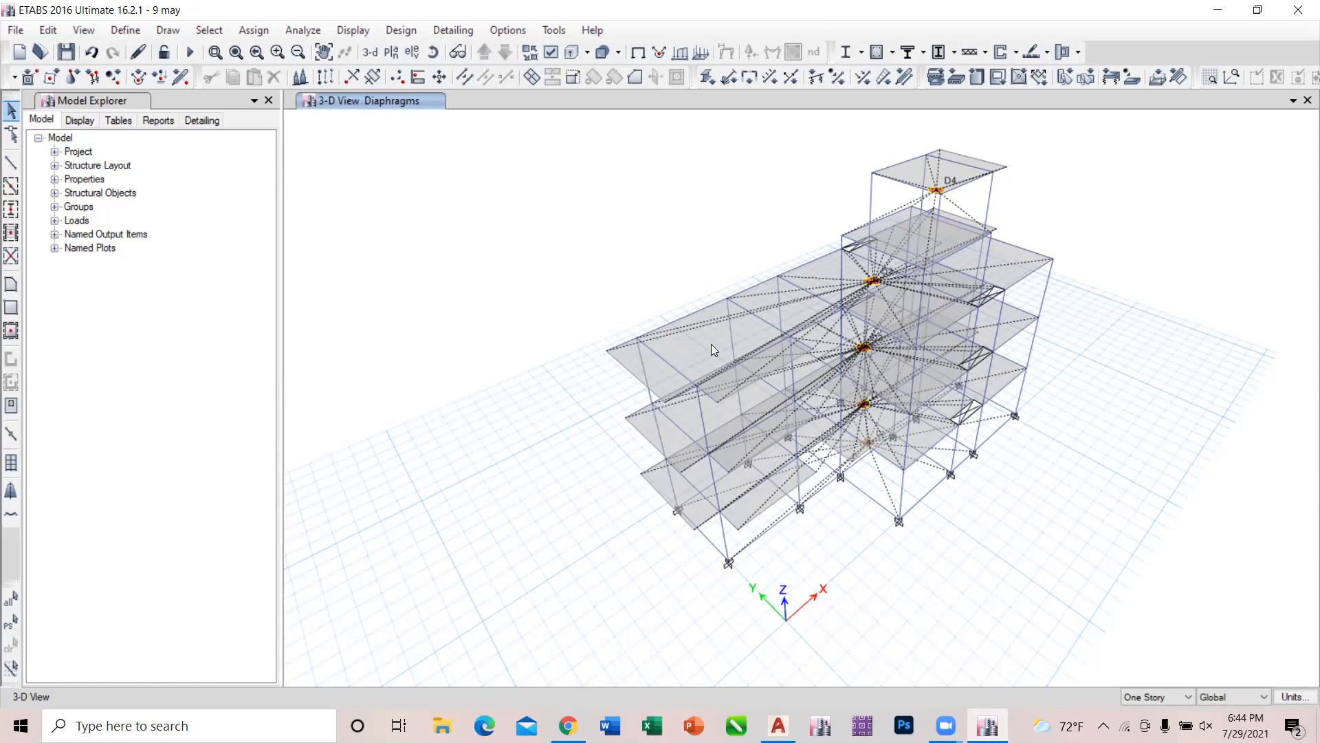
click(711, 345)
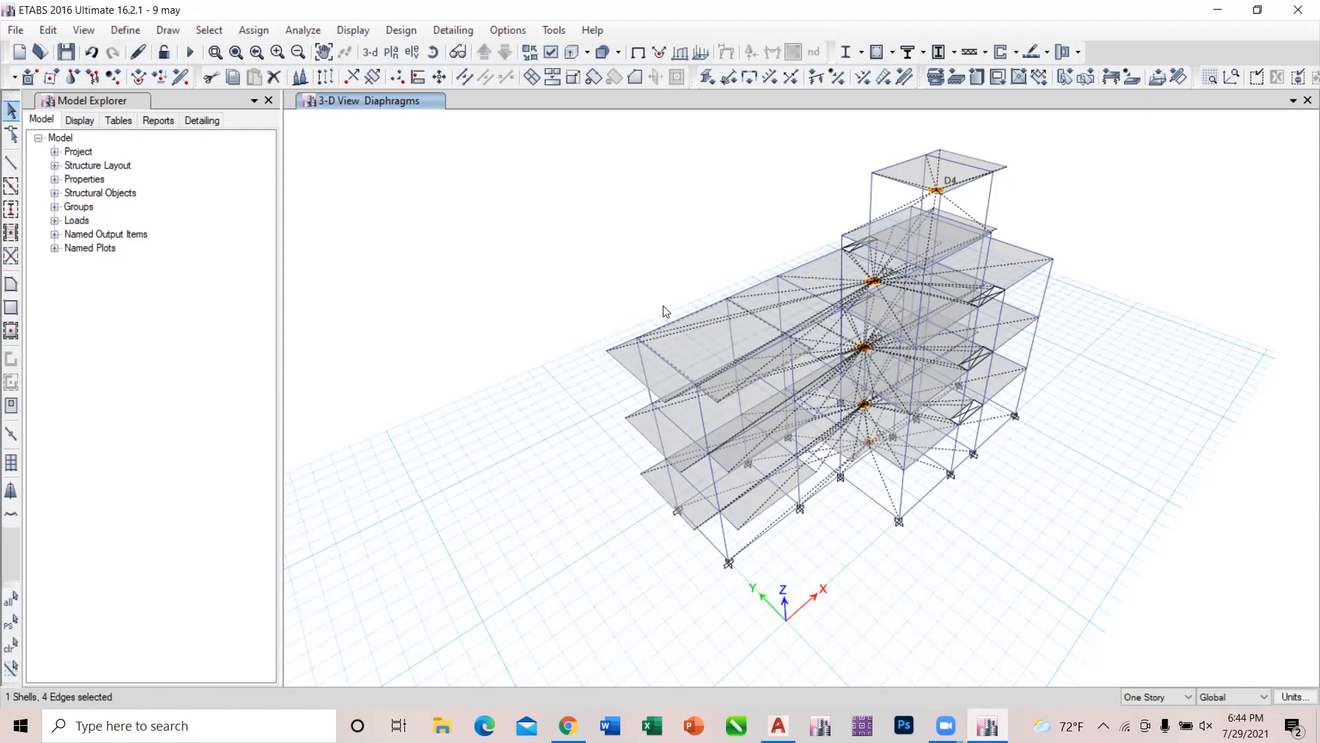
click(690, 329)
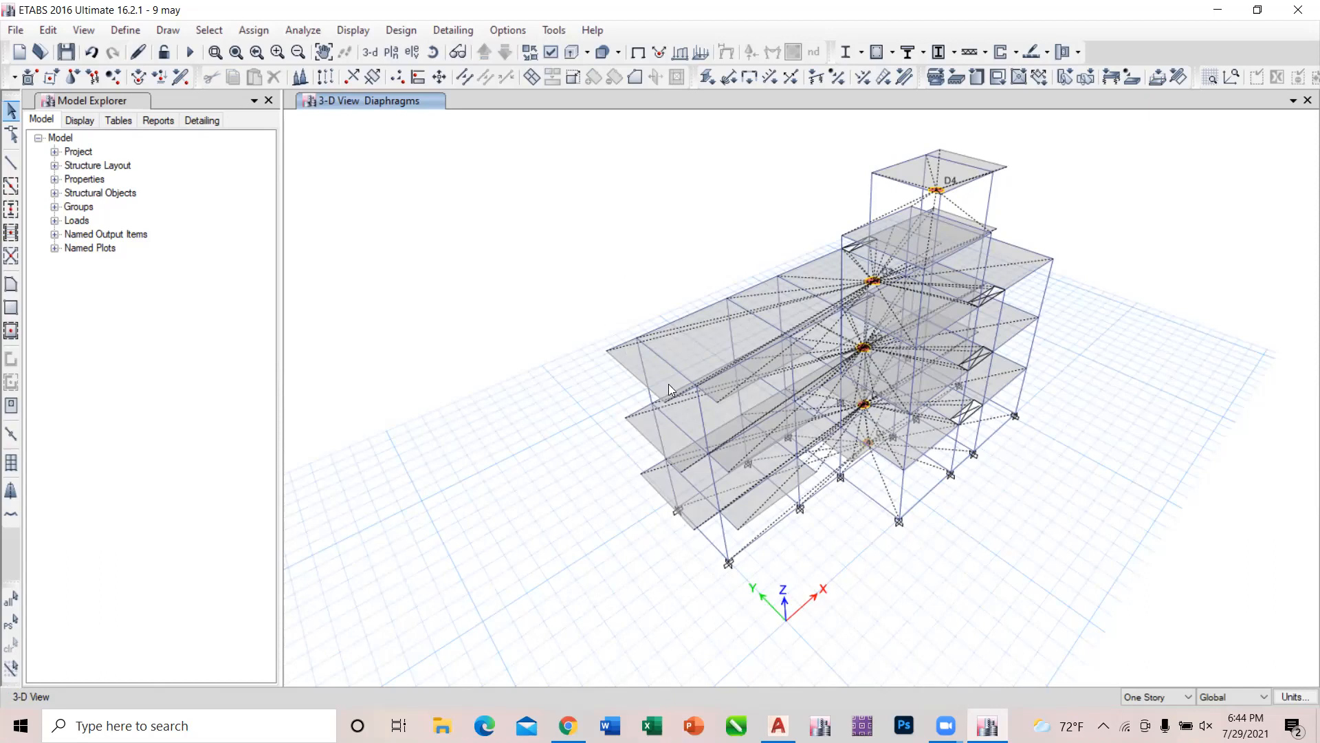
Open the Story1 plan view and select the slab panel between the first two upper columns.
click(391, 52)
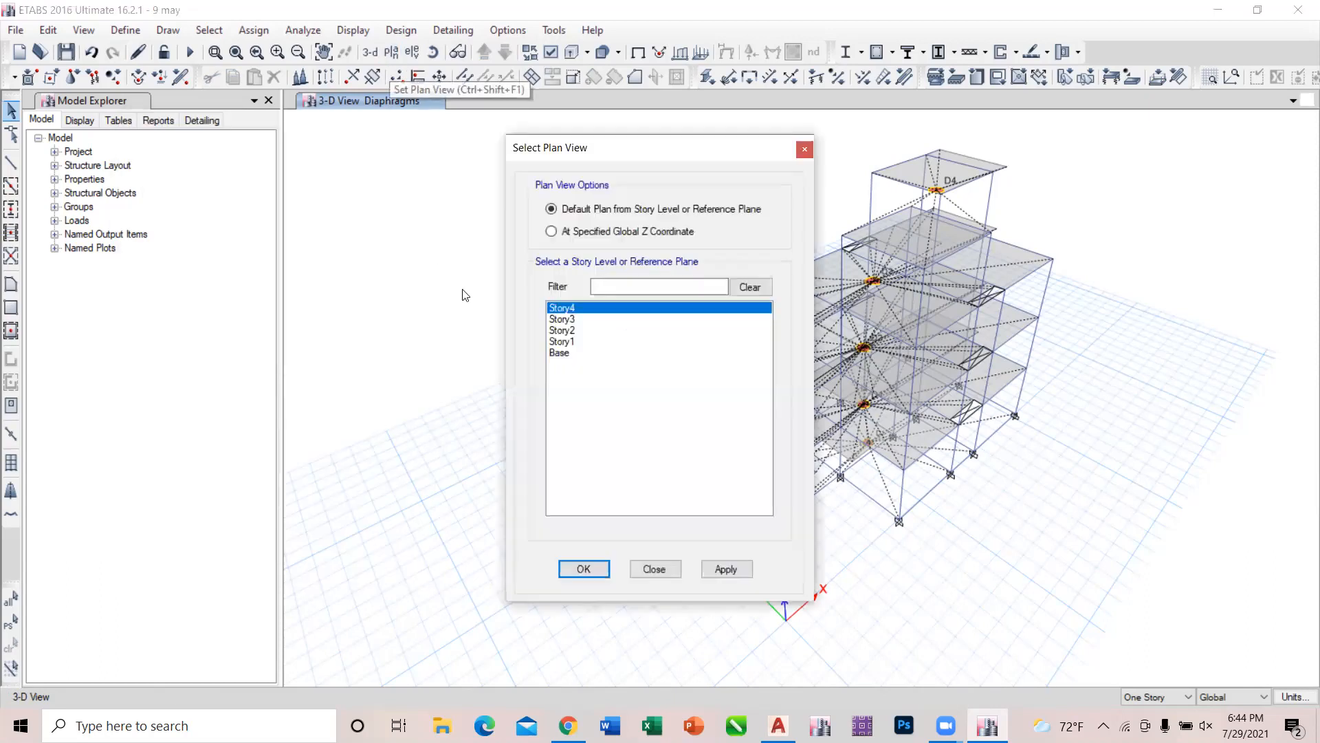
click(560, 342)
click(734, 568)
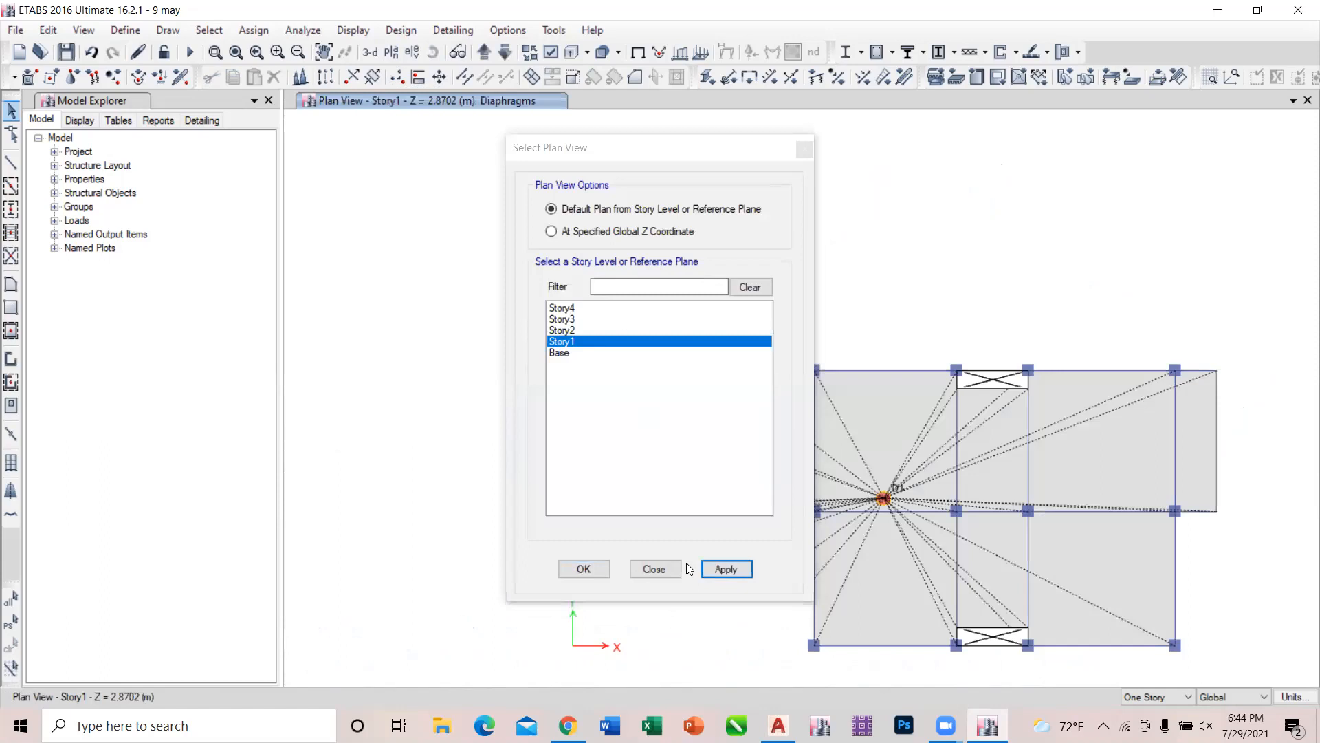
click(678, 566)
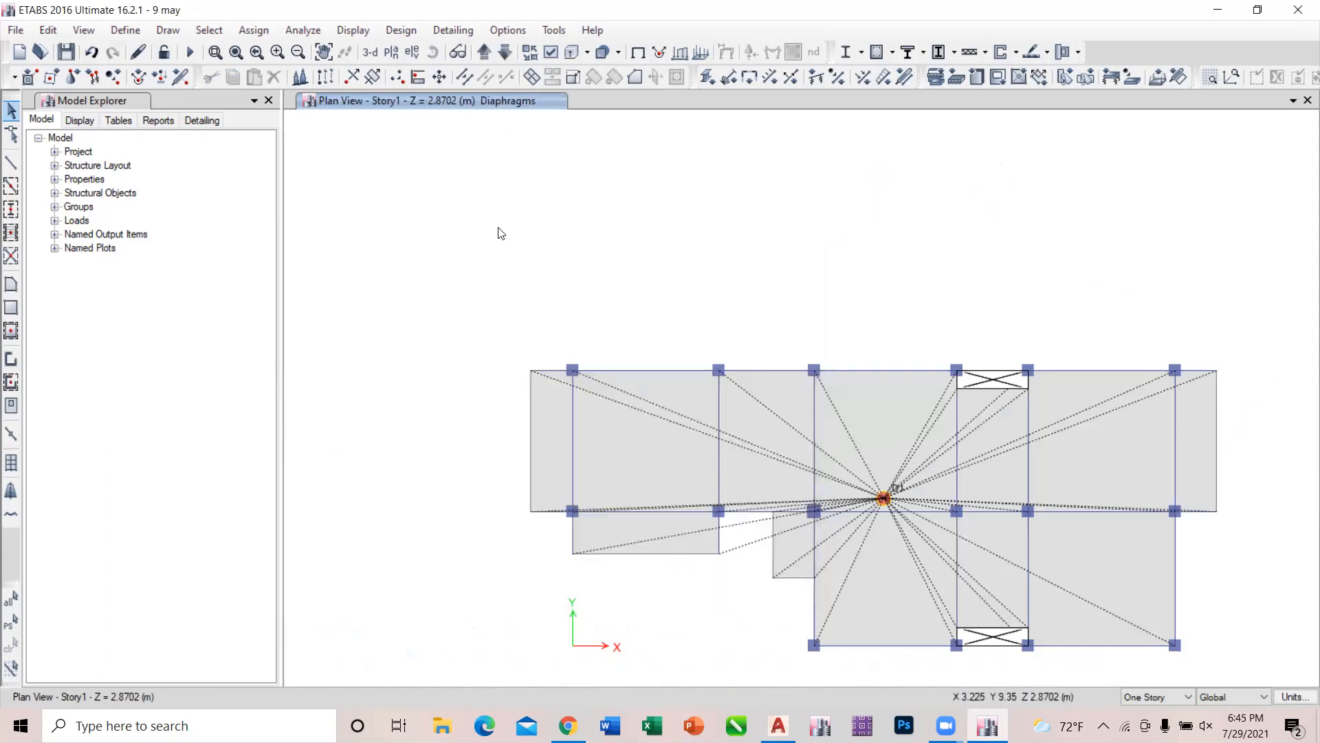
scroll(516, 224, down, 3)
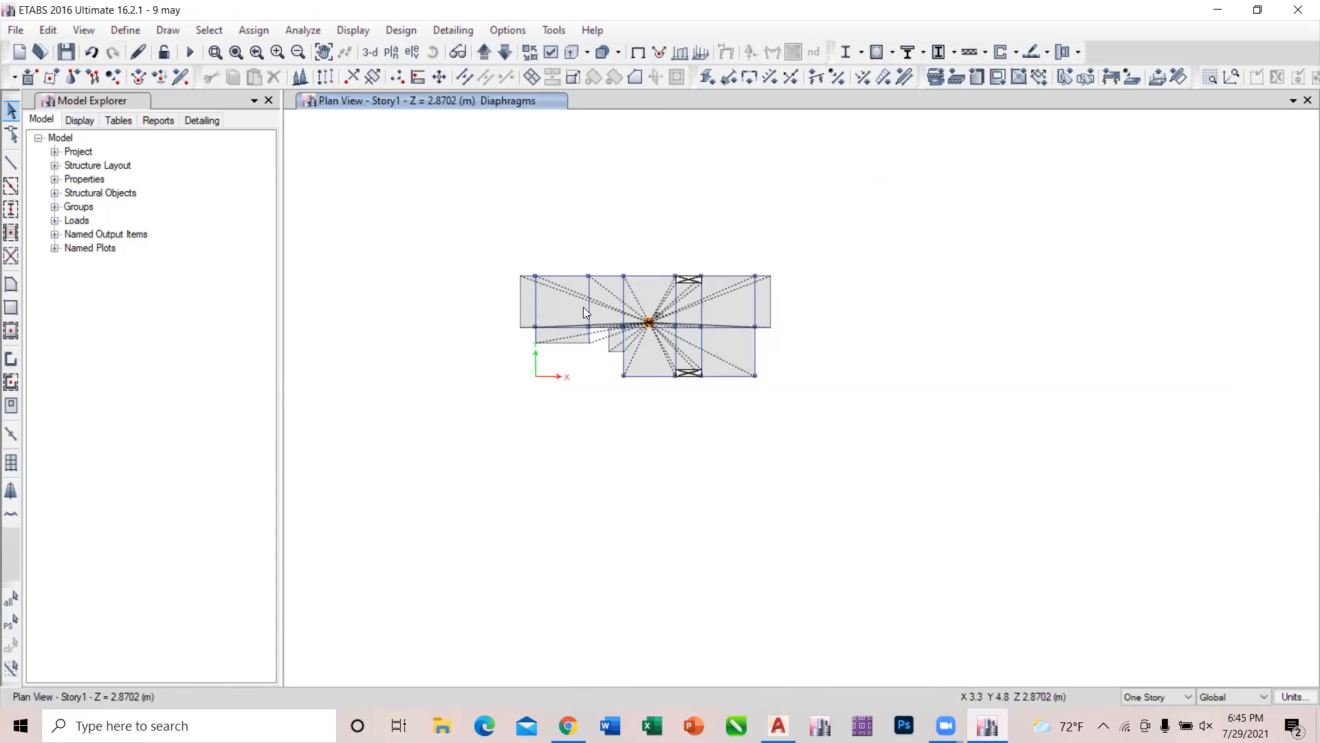
click(573, 292)
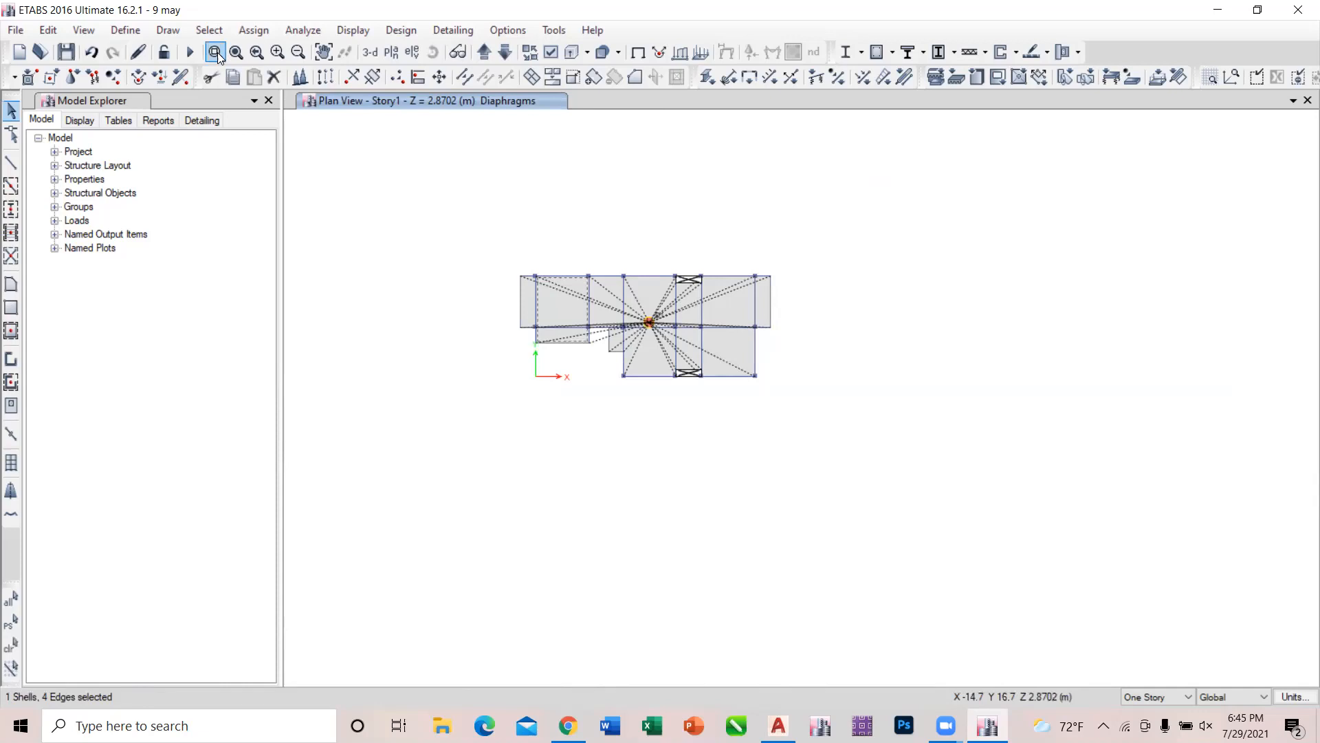
Check the model with all joint, frame, shell and other checks and the trim/extend fix enabled at 1 mm tolerance, and dismiss the report.
click(303, 30)
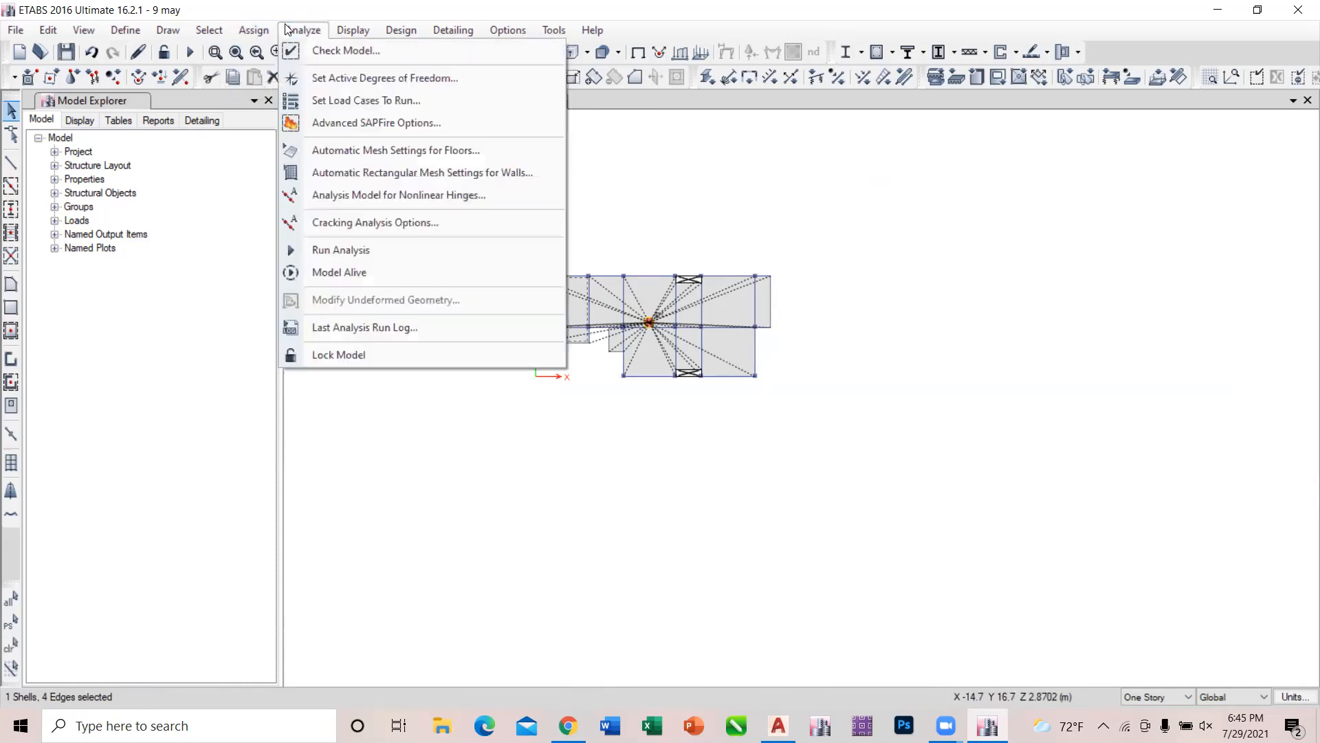
click(330, 51)
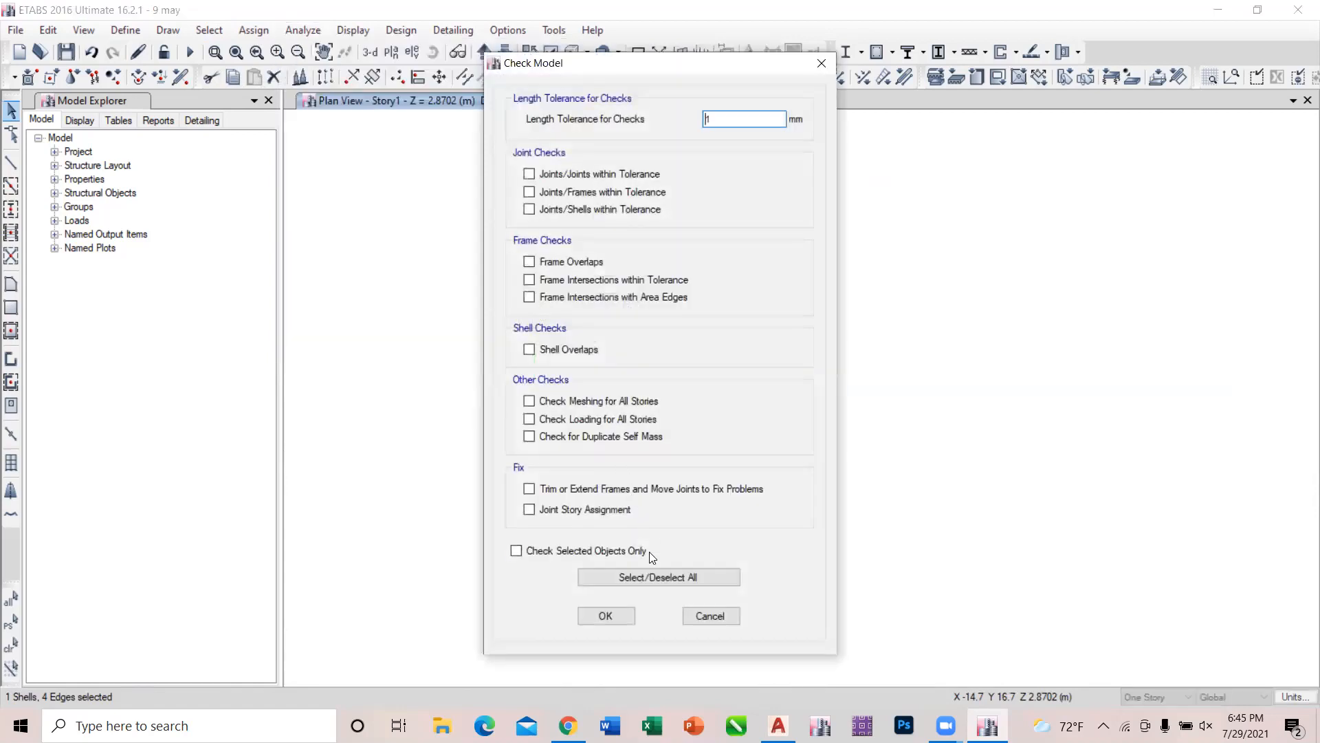
click(656, 576)
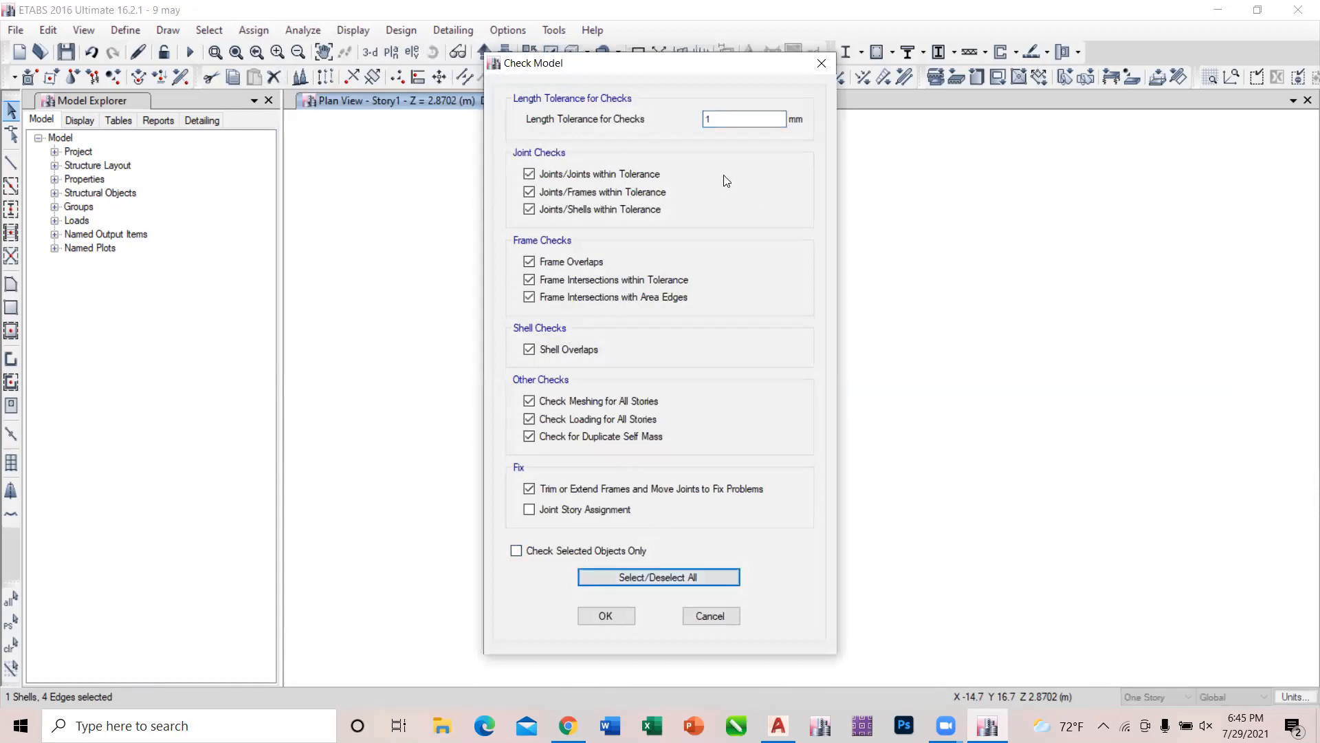
click(605, 615)
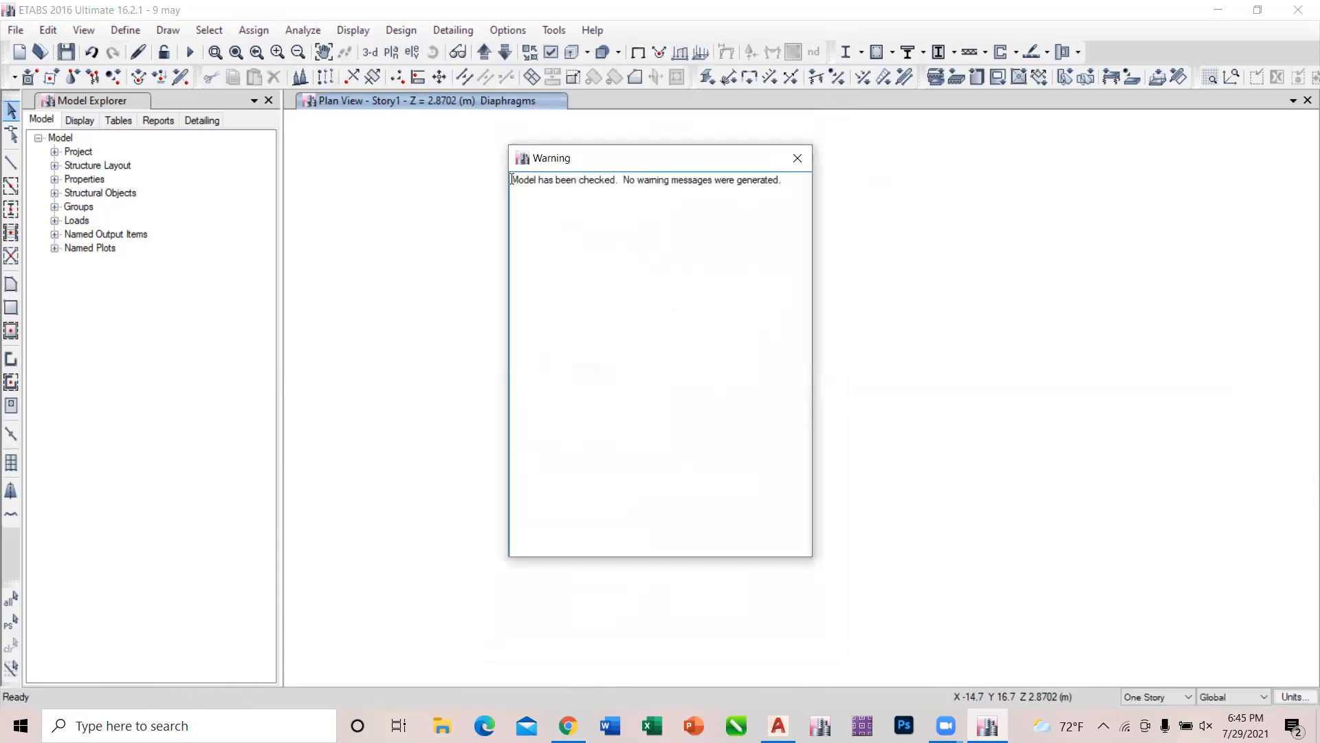
drag(512, 179, 796, 215)
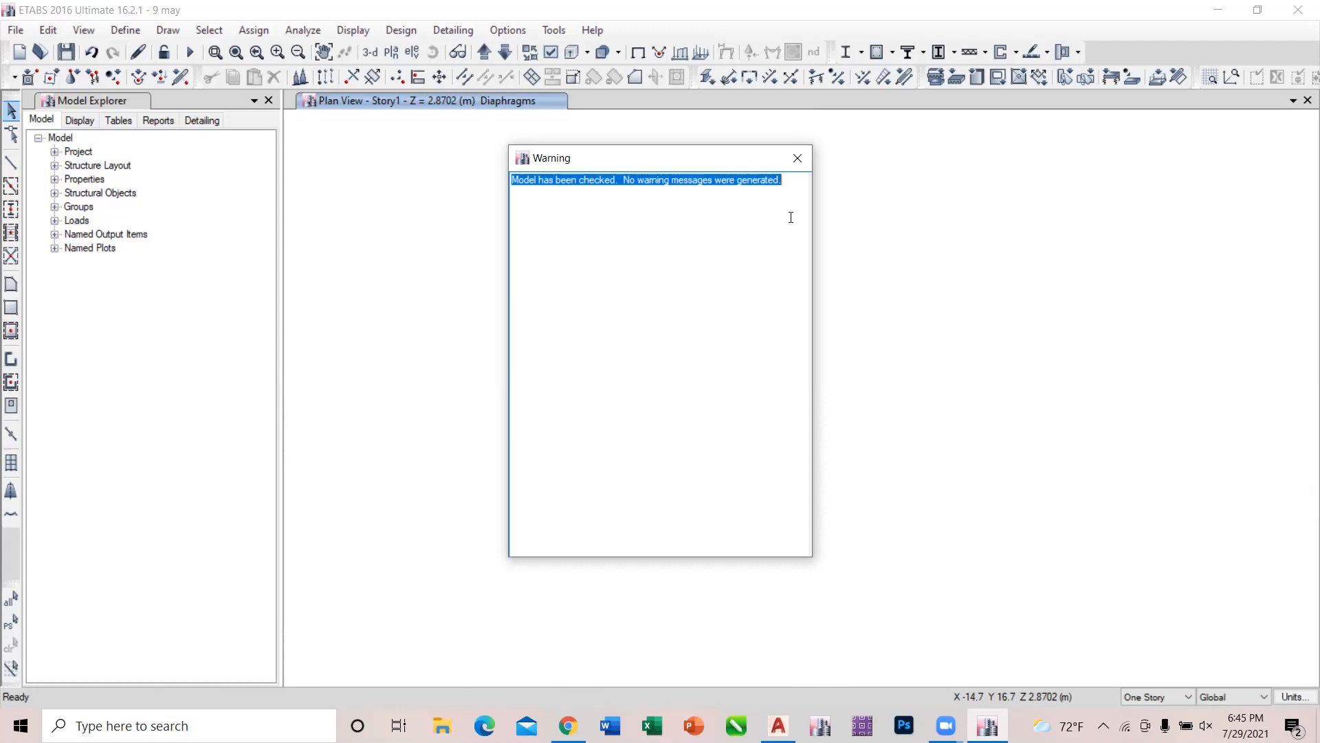
click(796, 160)
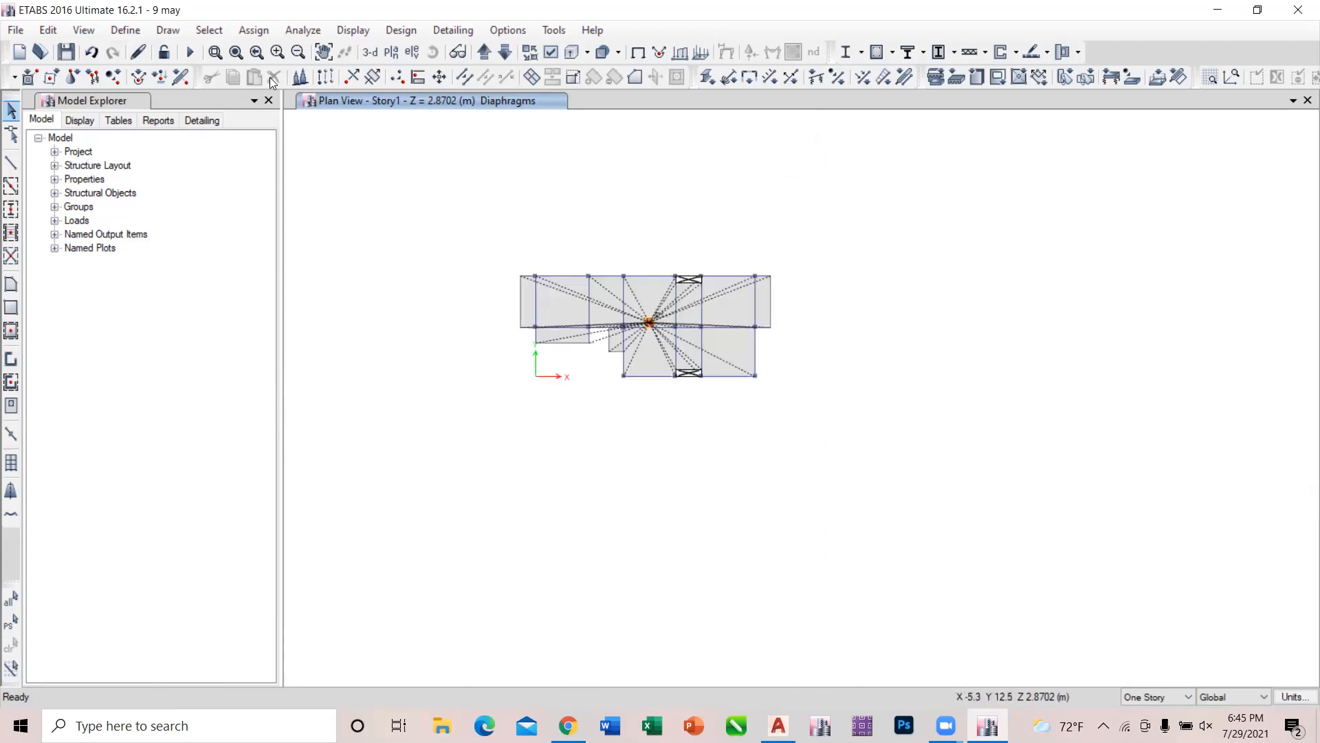
Run the analysis to view the Dead displacements on the Story1 plan, and unlock the model by deleting the results.
click(190, 52)
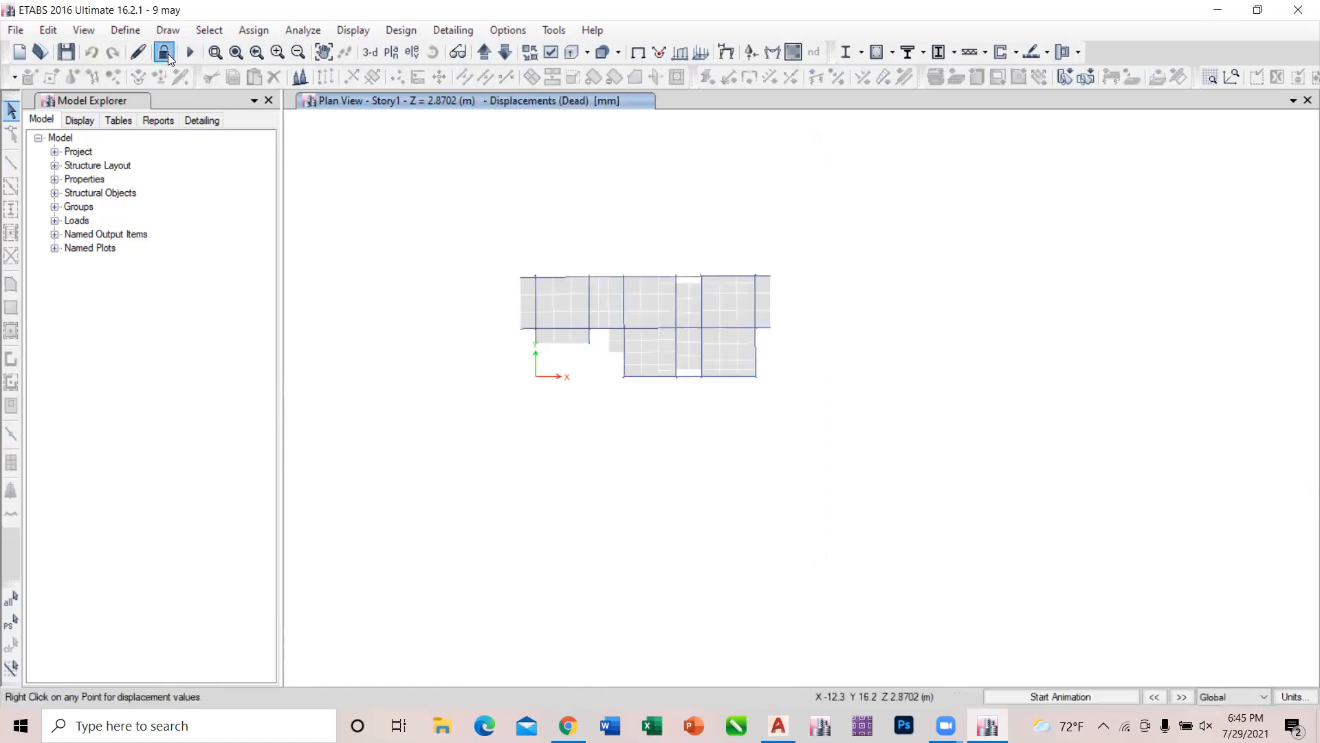
click(164, 53)
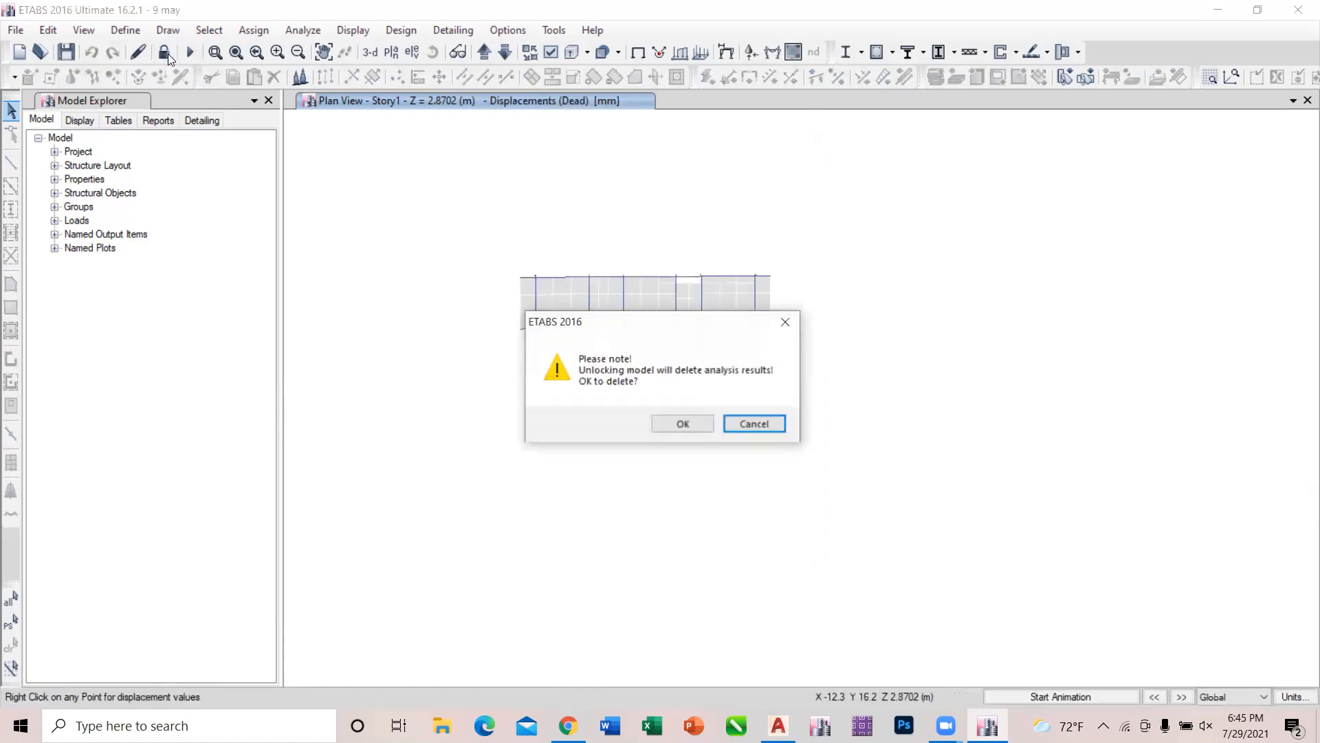
click(700, 424)
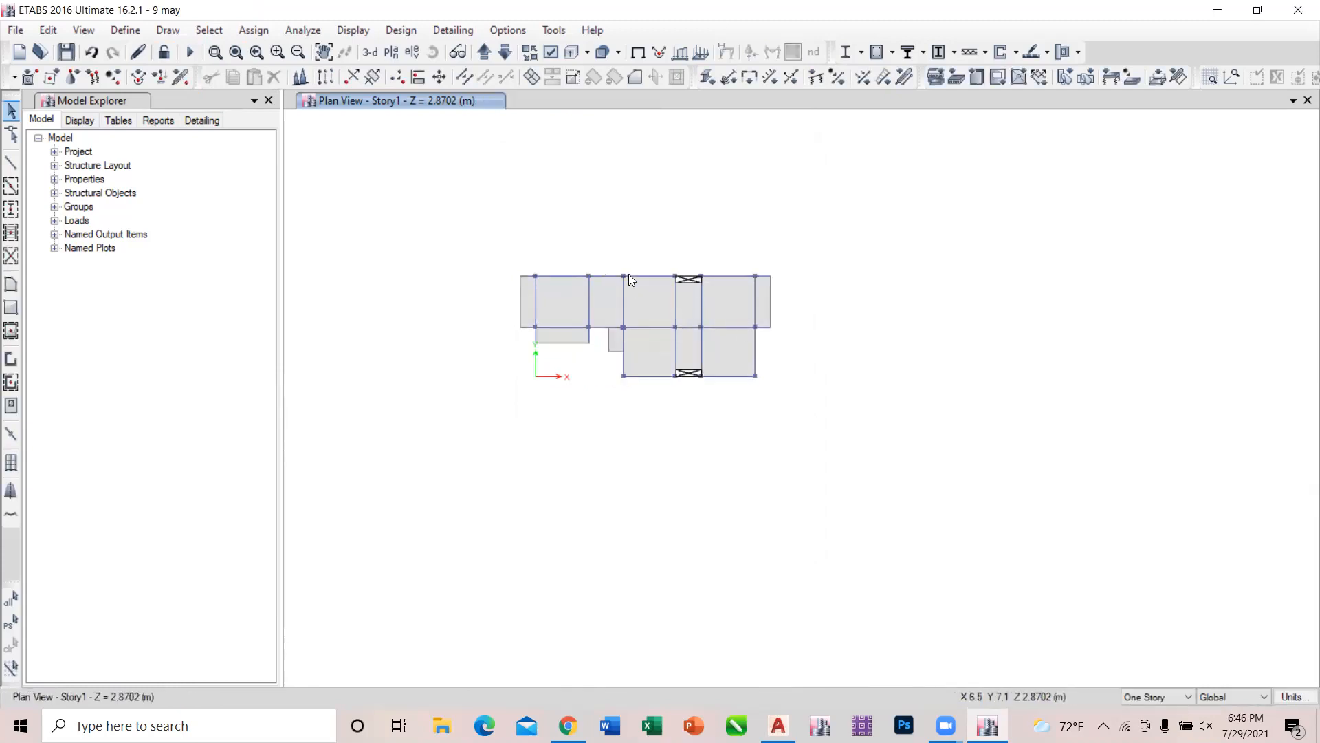
Draw a straight frame line with property None along the Story1 upper edge, from the upper-left column to about X 4.55, Y 6.985 m.
scroll(629, 274, up, 3)
click(11, 162)
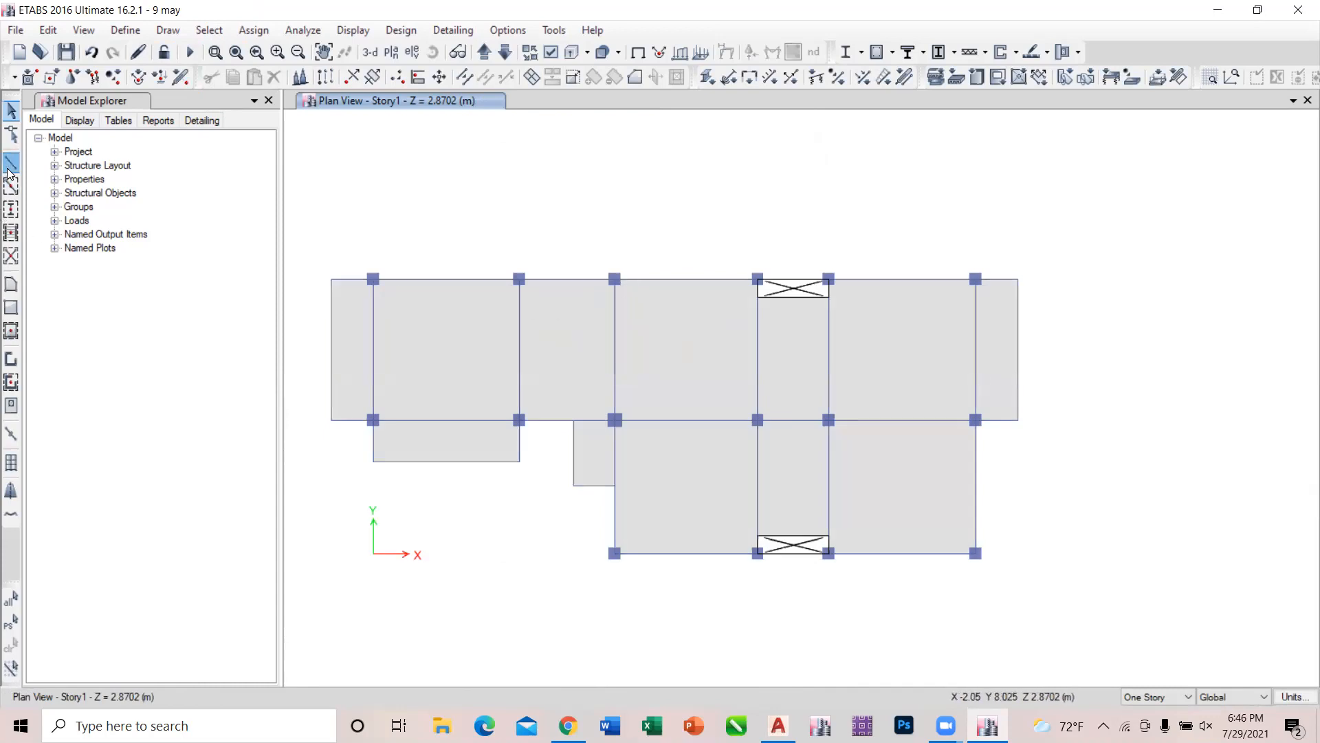
click(374, 279)
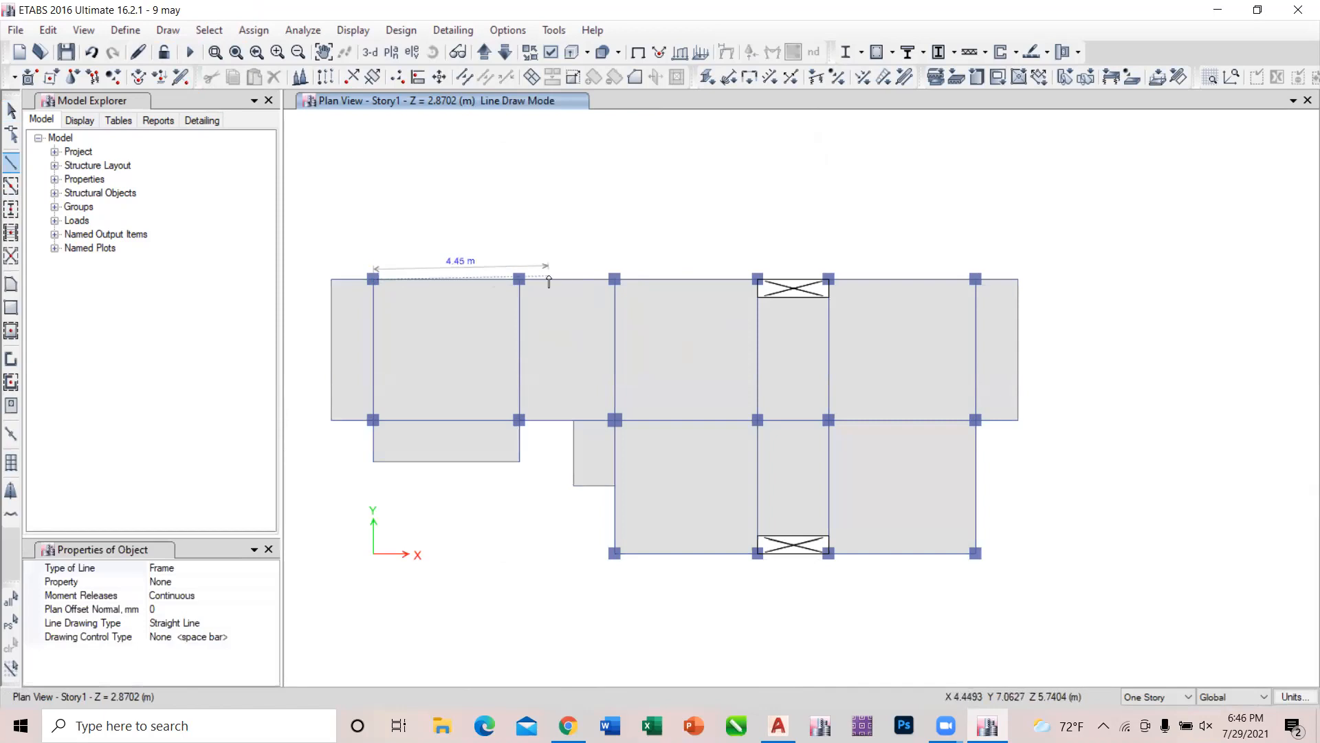
click(551, 279)
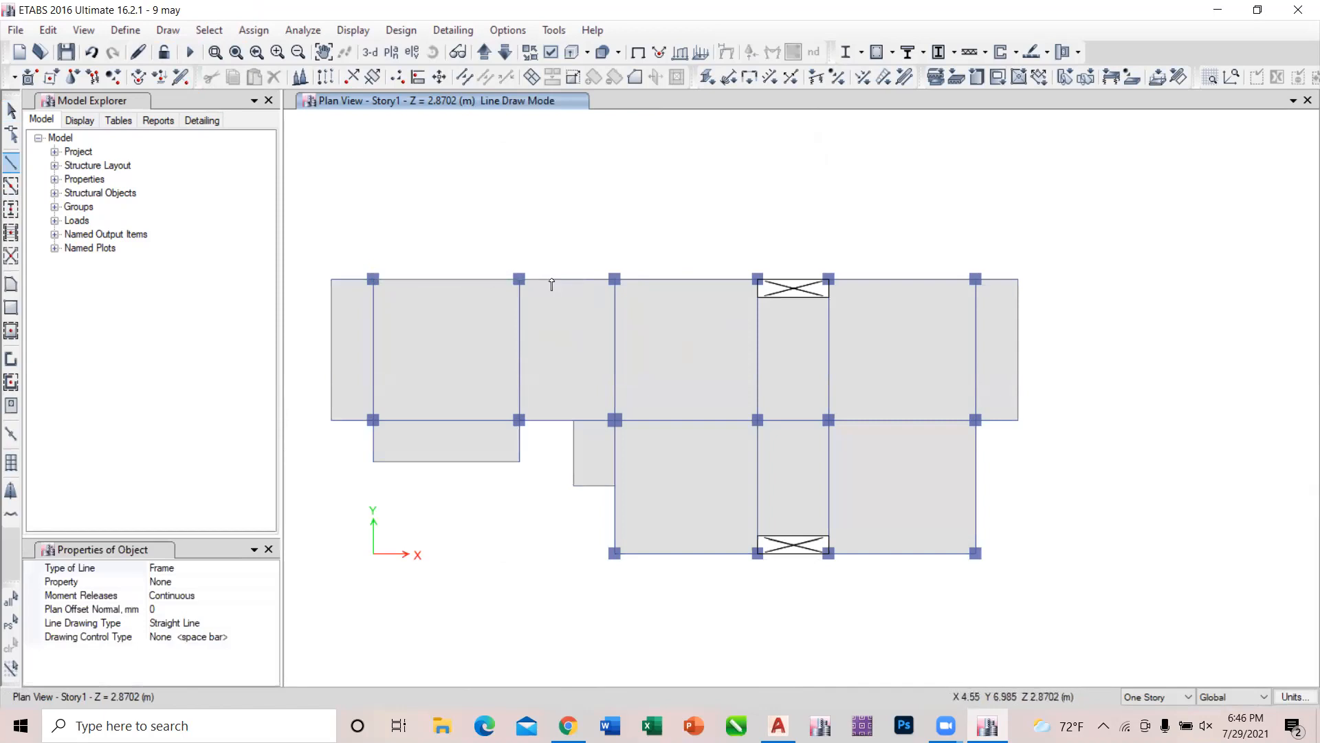
key(Escape)
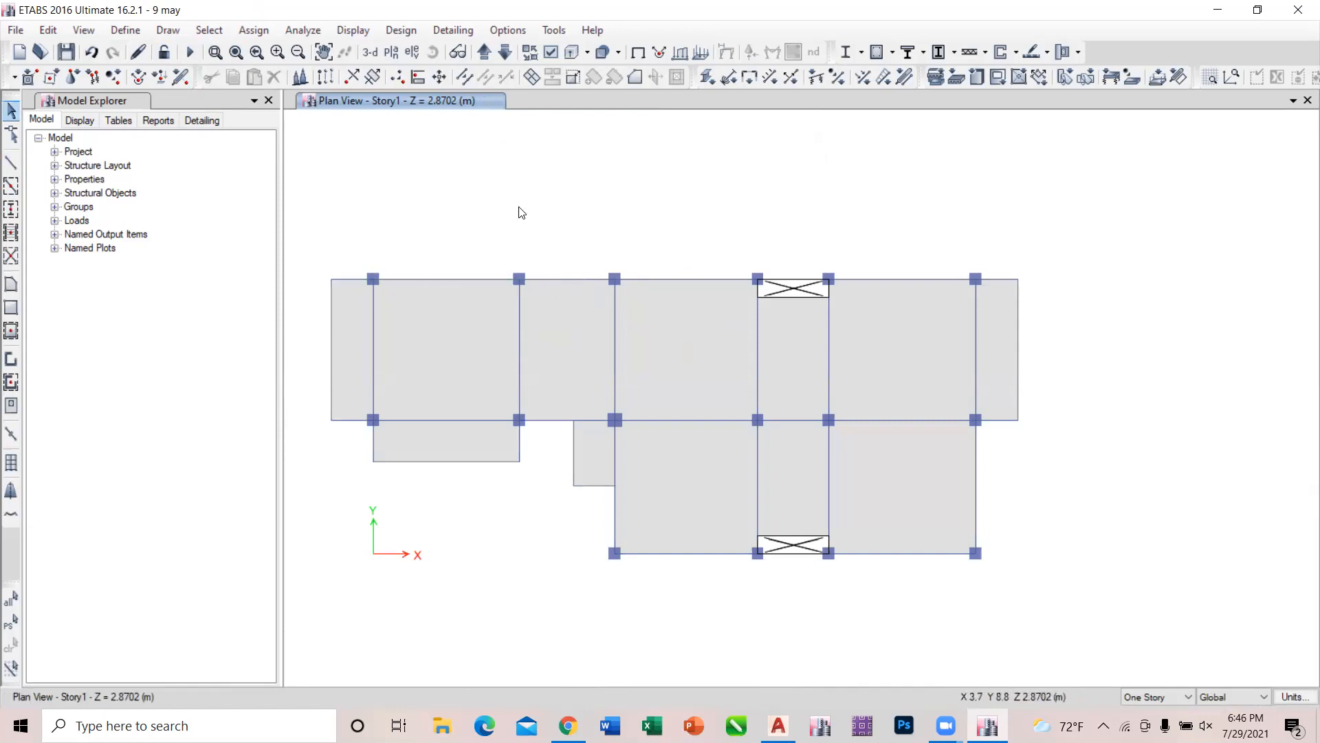
Open the Story3 plan and check the model with all joint, frame, shell and other checks at 1 mm tolerance, without fixes.
click(486, 52)
click(489, 51)
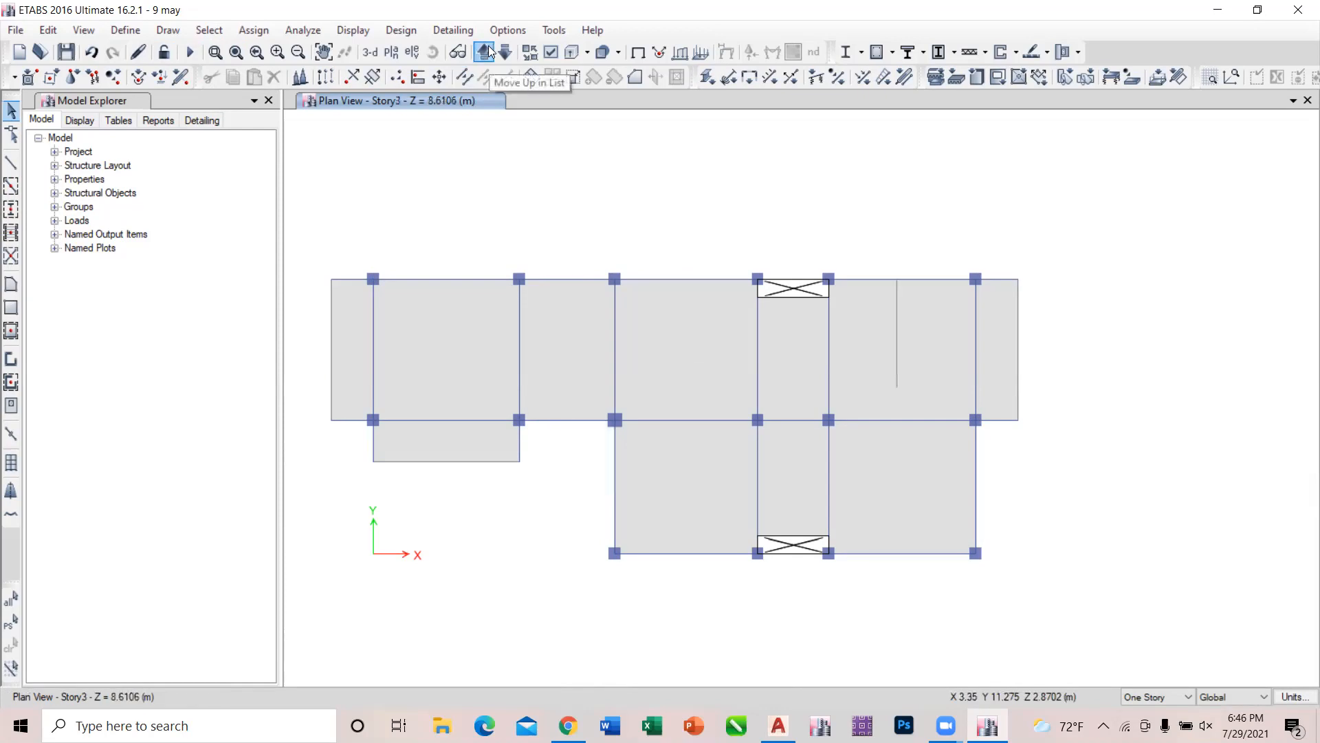
click(303, 29)
click(322, 44)
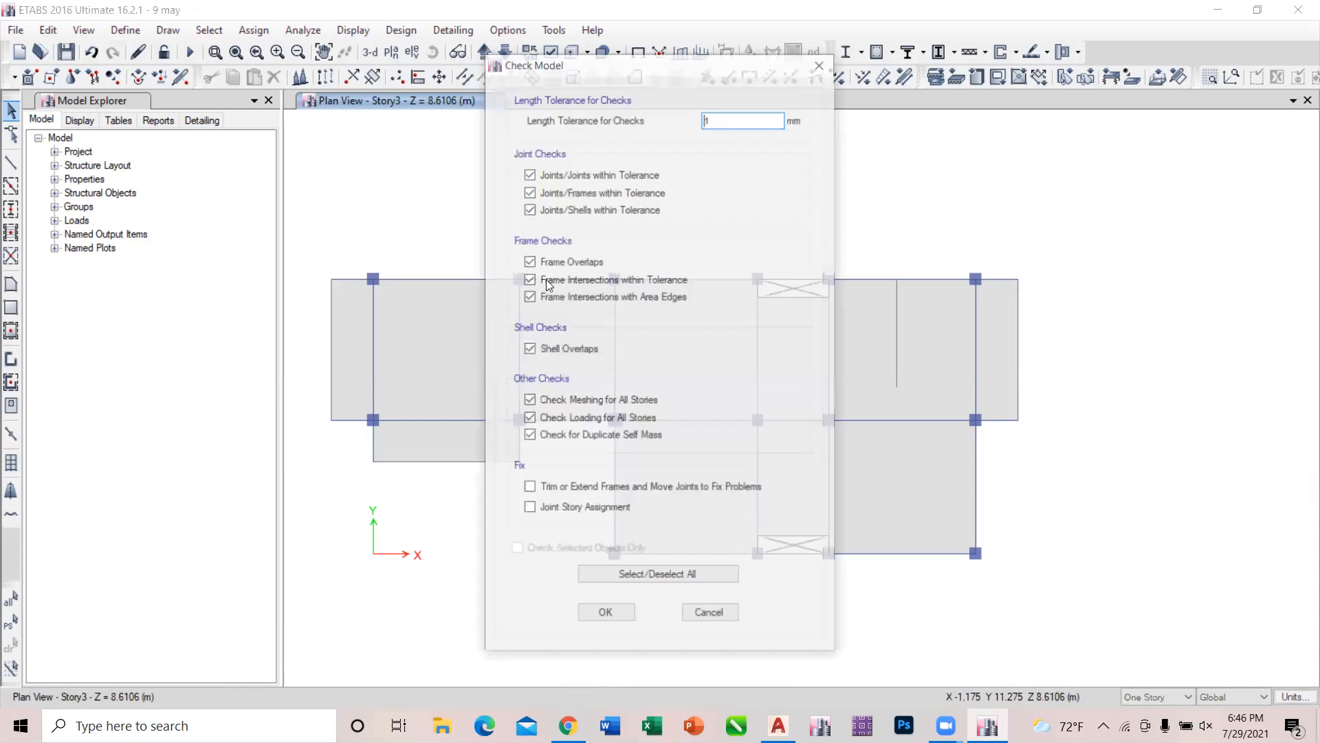
click(625, 616)
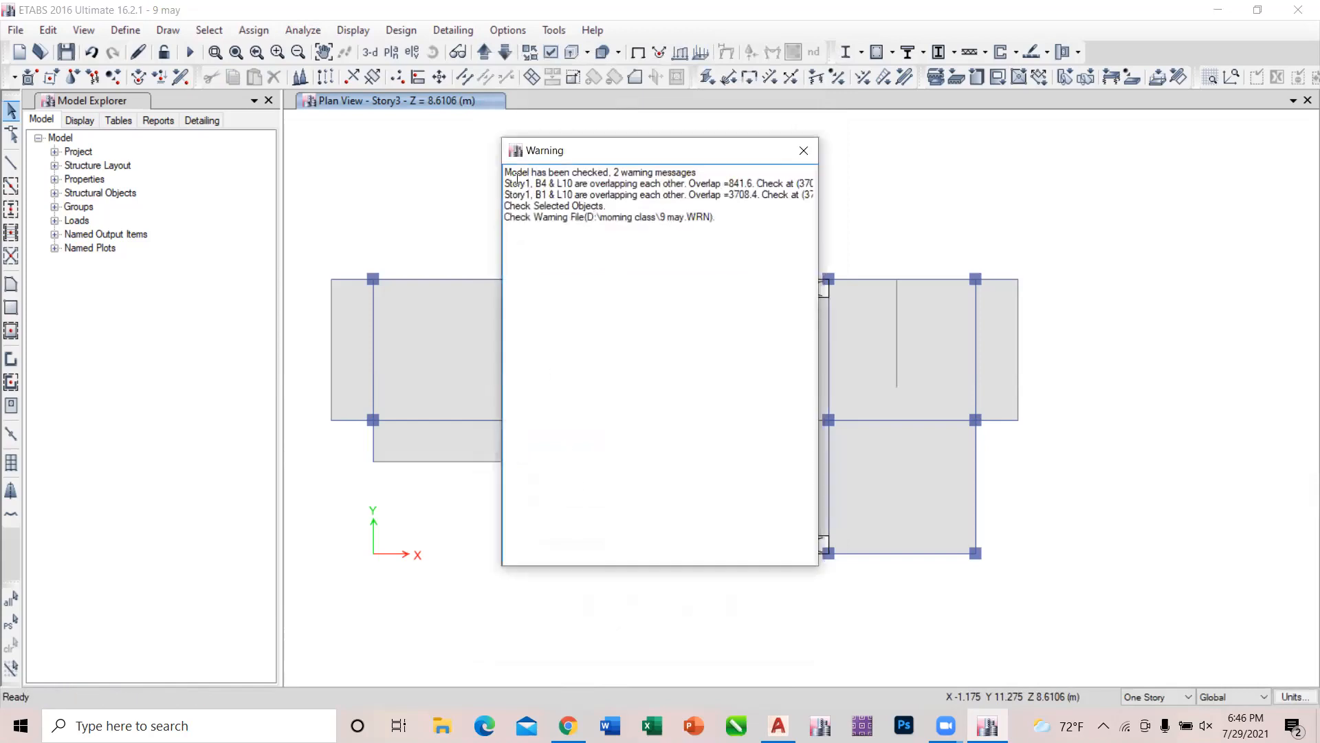
Read the warning report from the model check, moving it aside to uncover the plan, and dismiss it.
drag(614, 173, 735, 176)
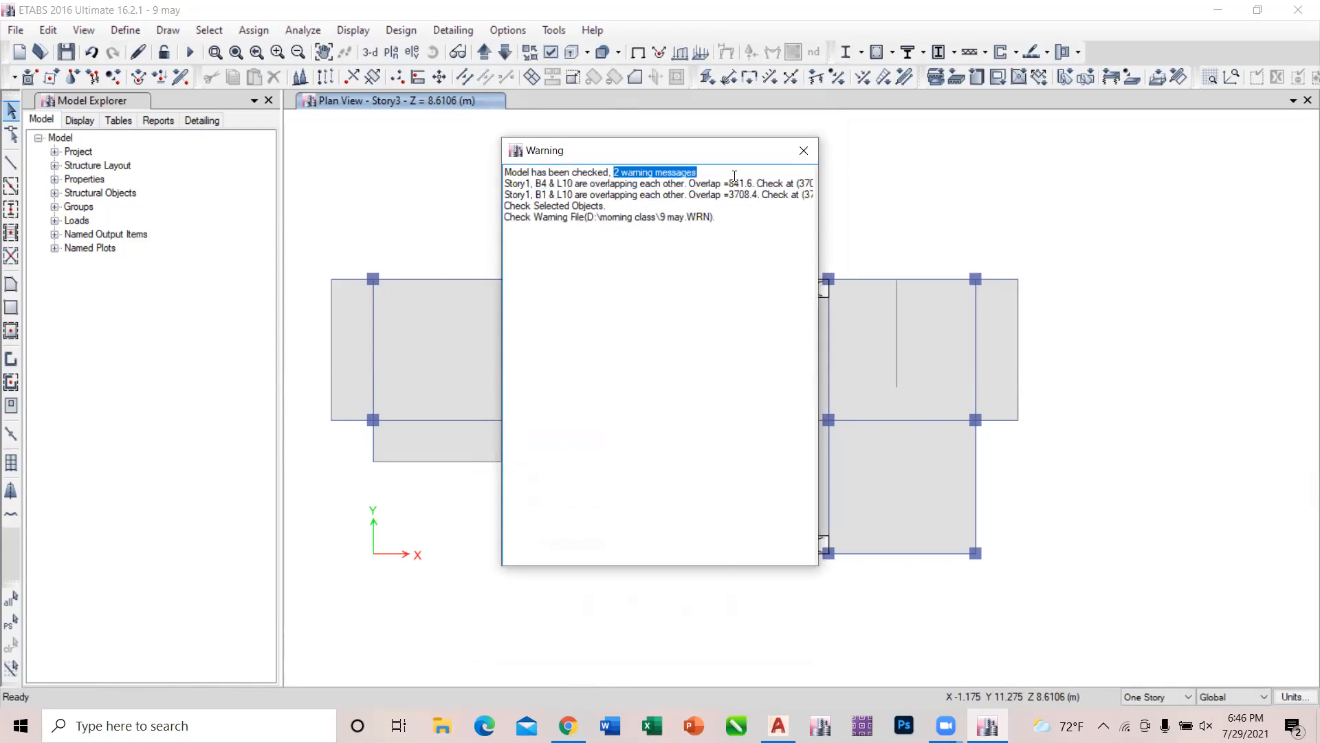
click(735, 176)
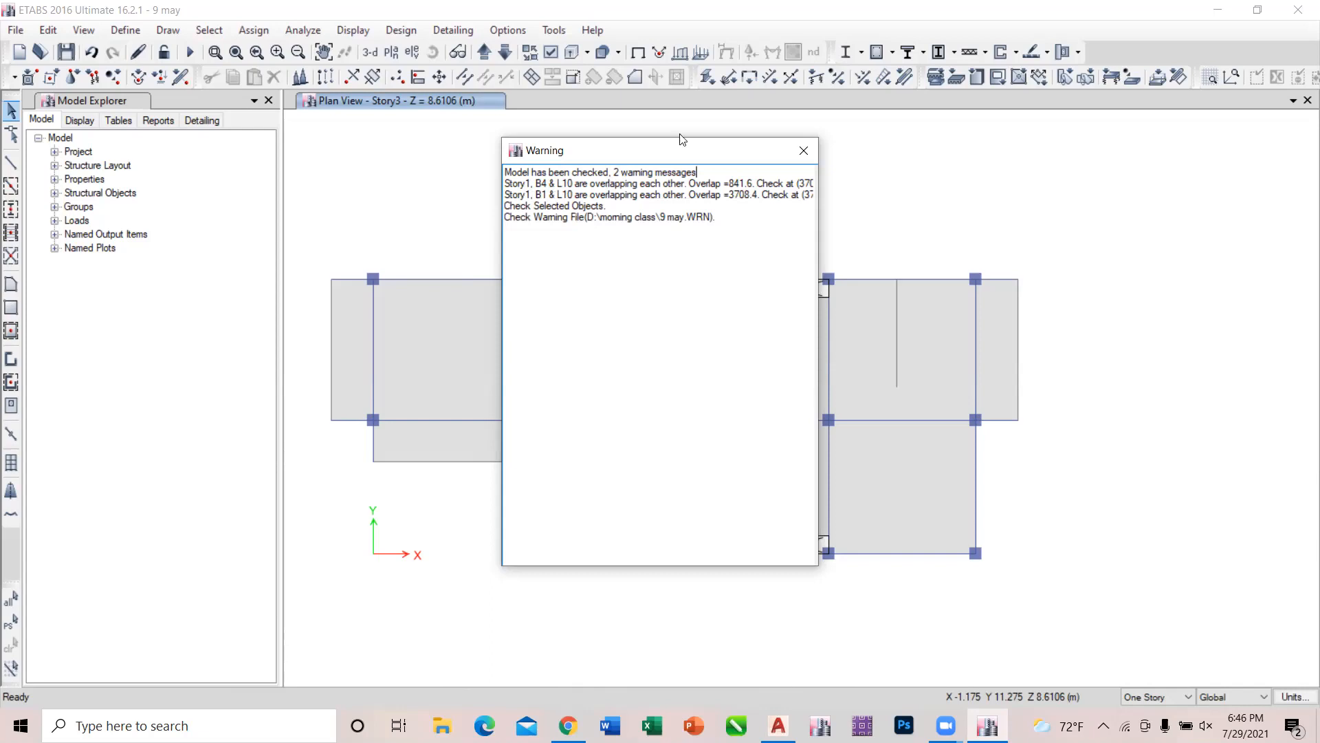
drag(726, 148, 1026, 175)
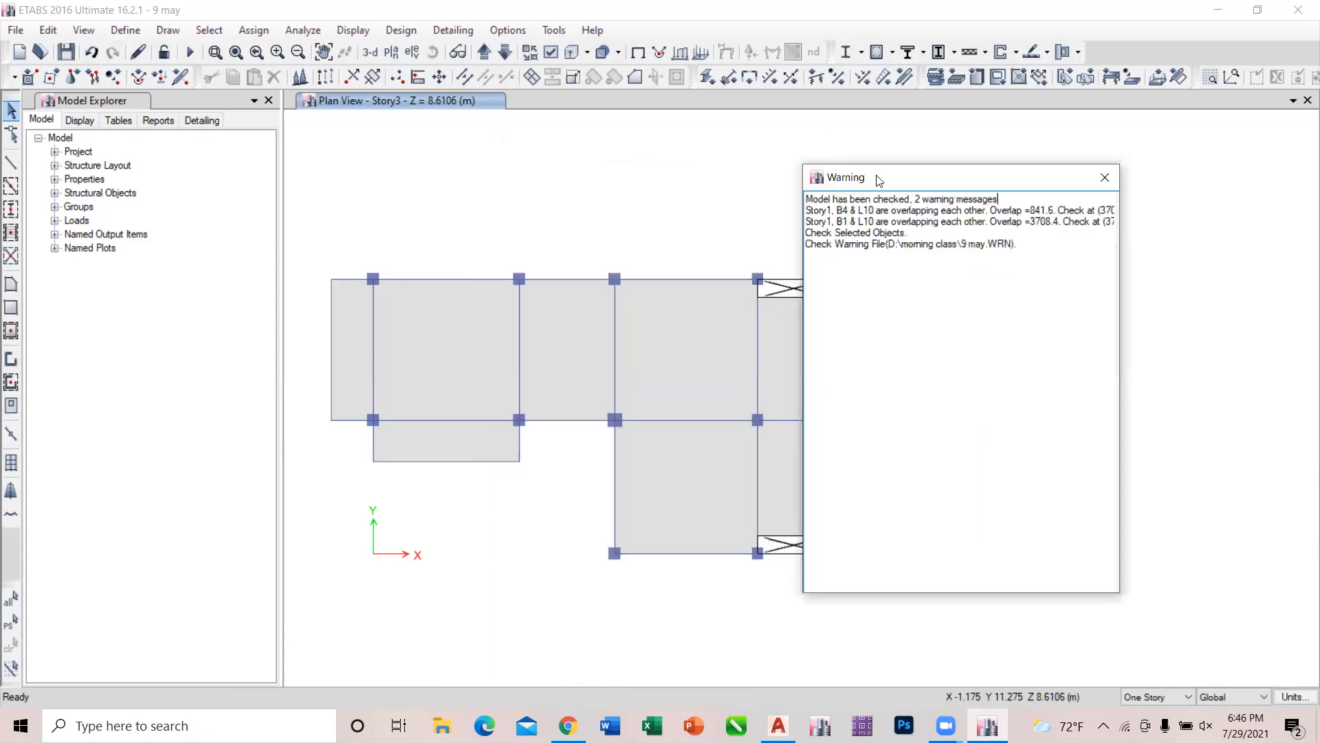
click(487, 52)
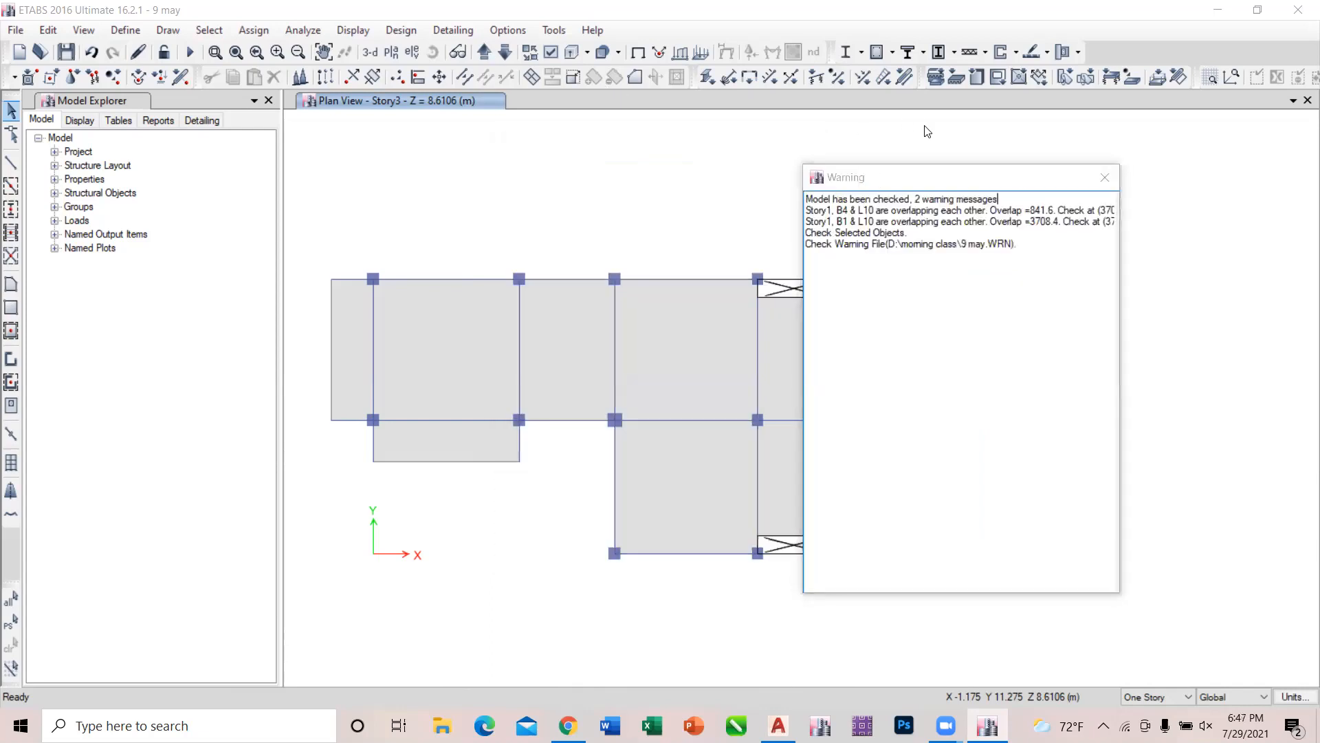
drag(922, 187, 470, 126)
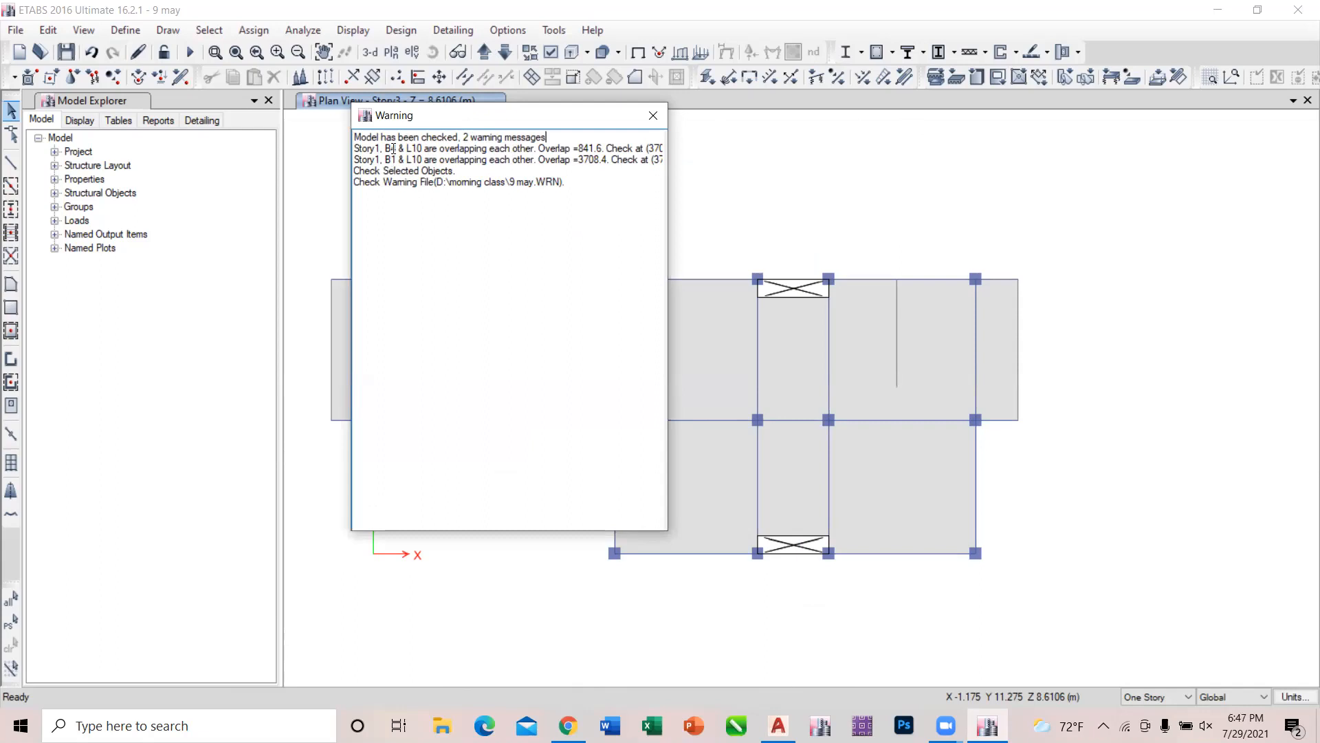
click(649, 115)
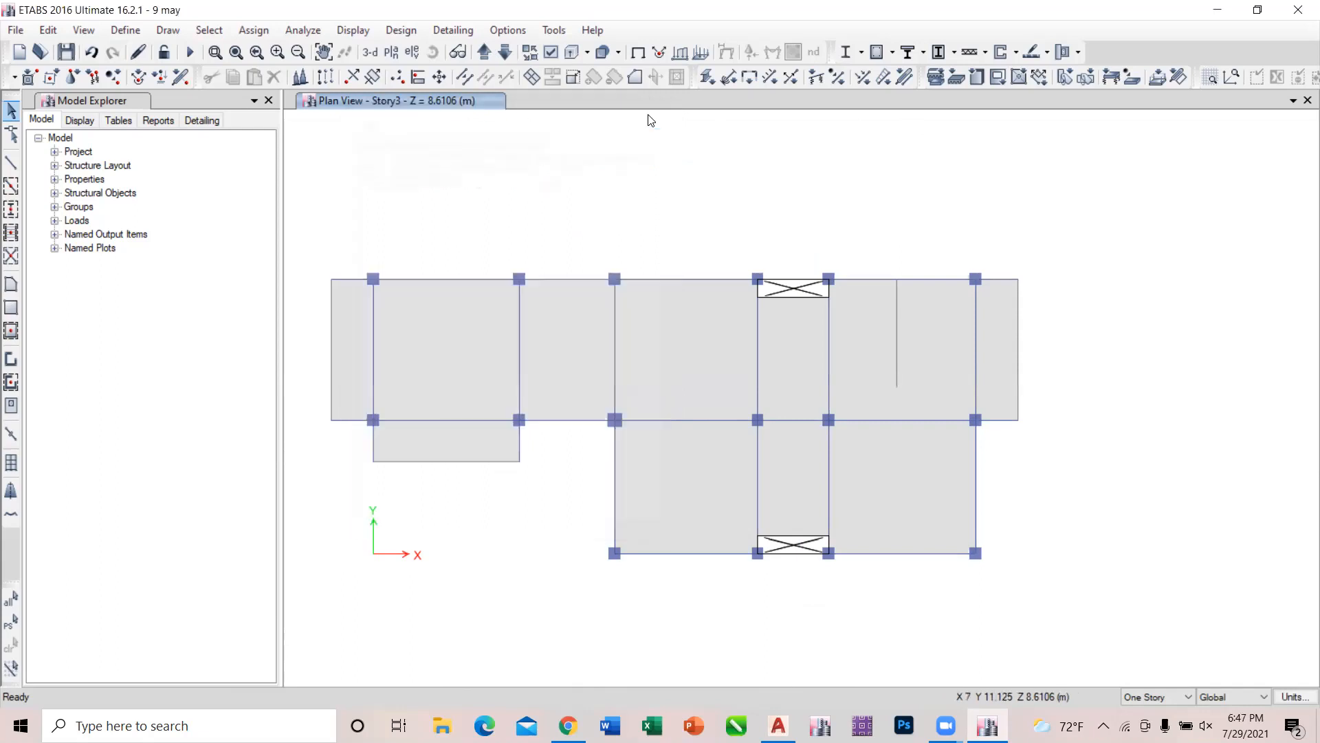
Return to the Story1 plan and display the frame labels to identify the overlapping objects named in the report.
click(485, 52)
click(484, 53)
click(485, 53)
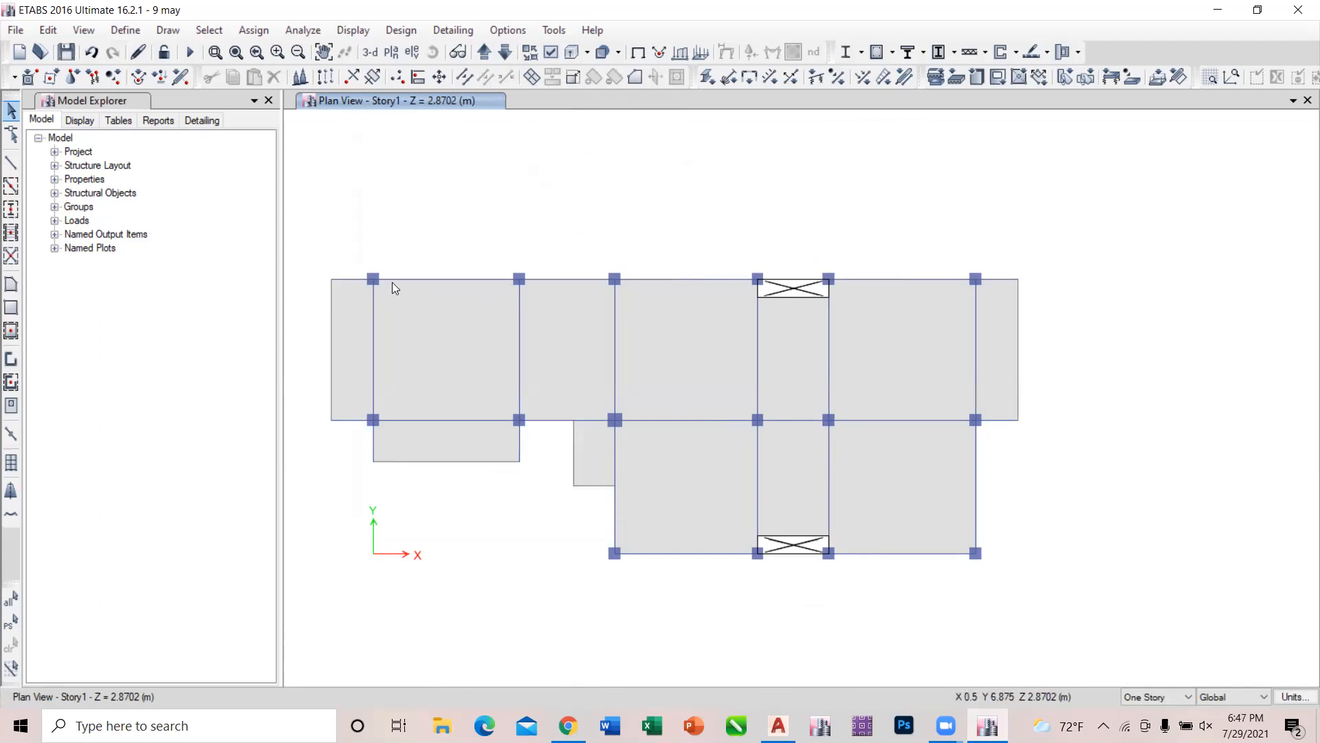
click(548, 54)
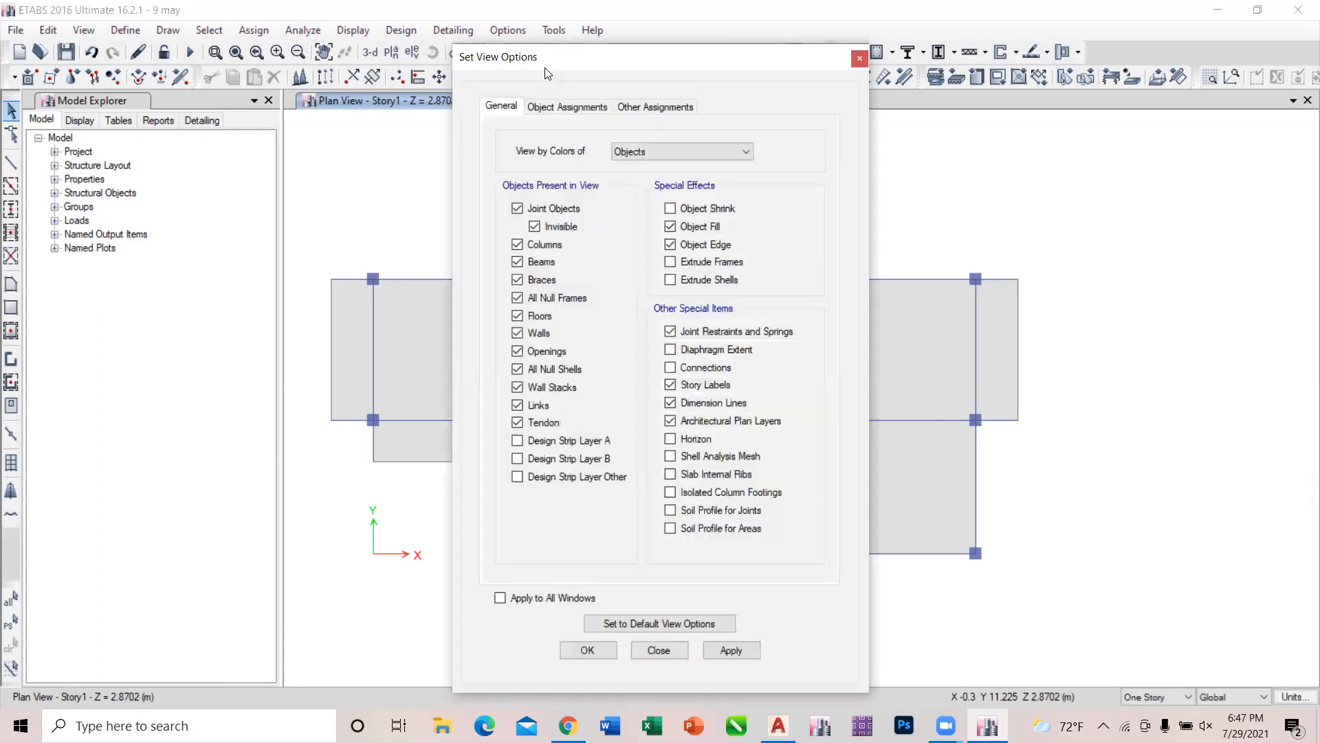
drag(544, 68, 803, 73)
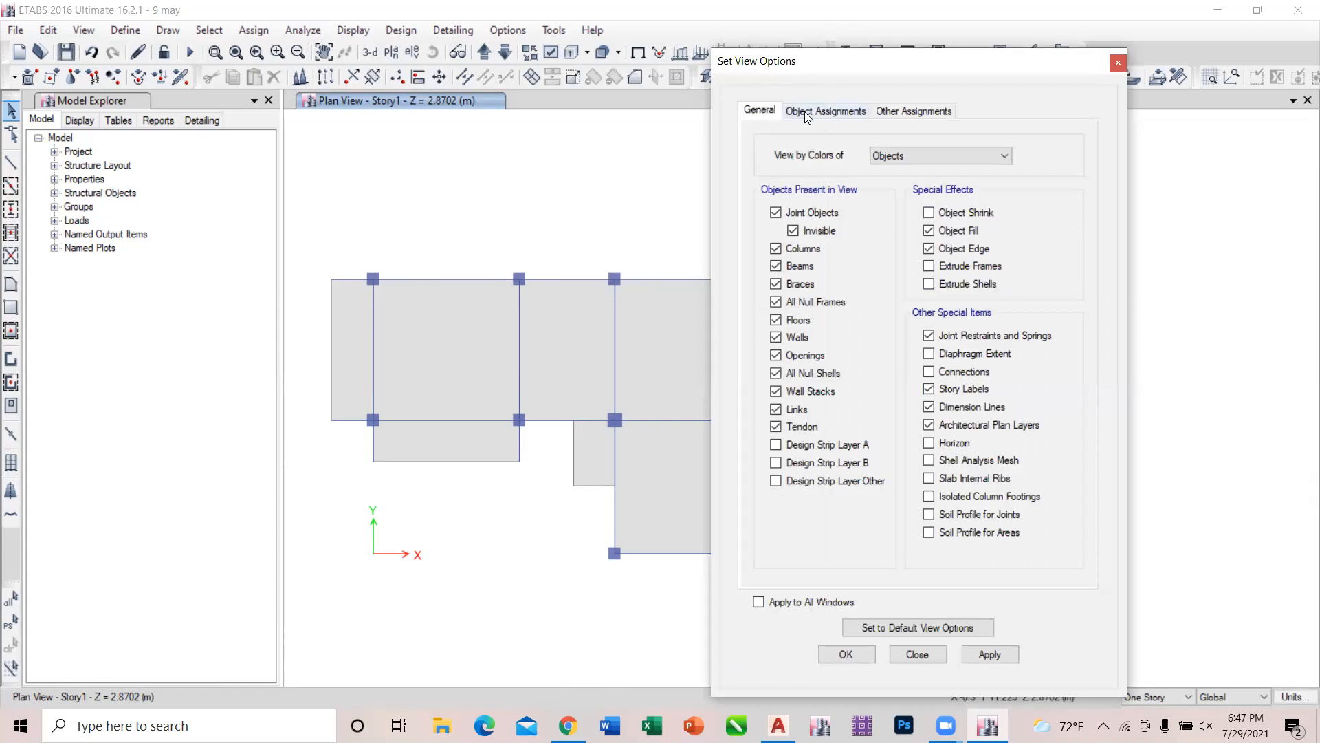
click(1118, 64)
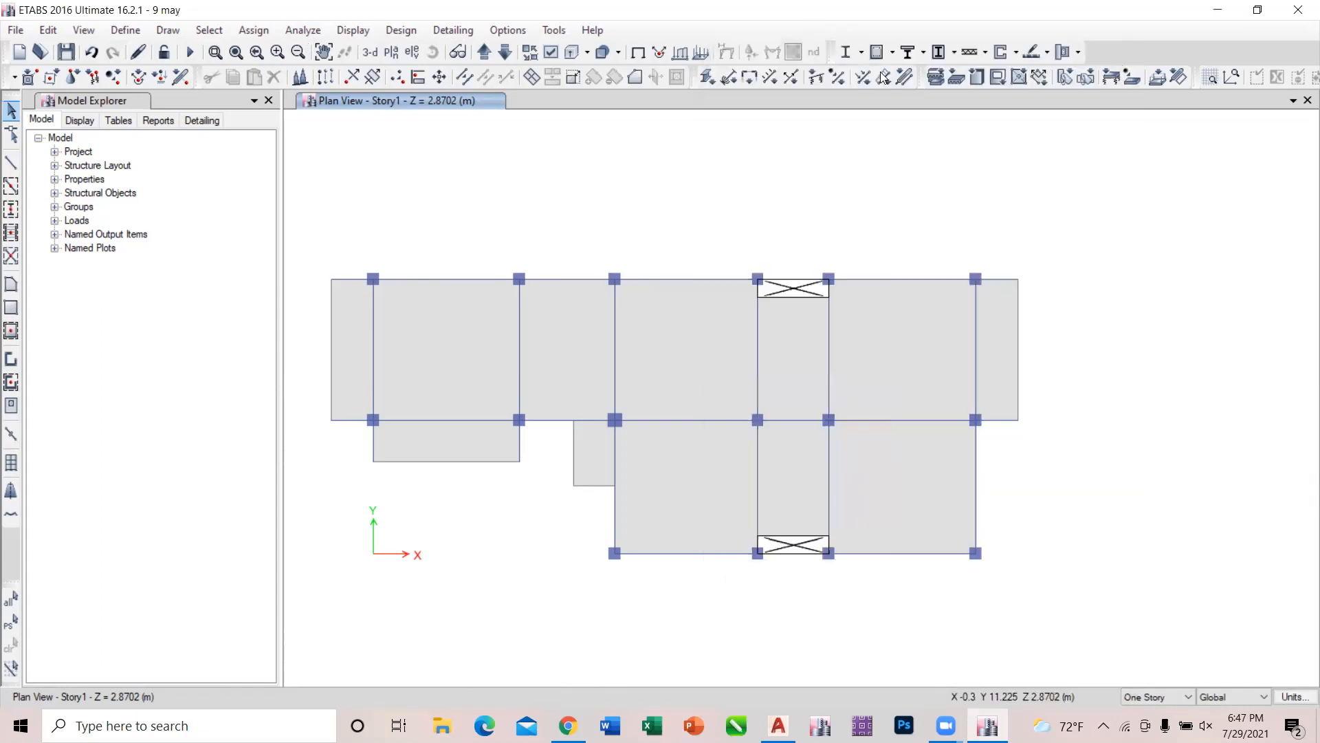
click(559, 52)
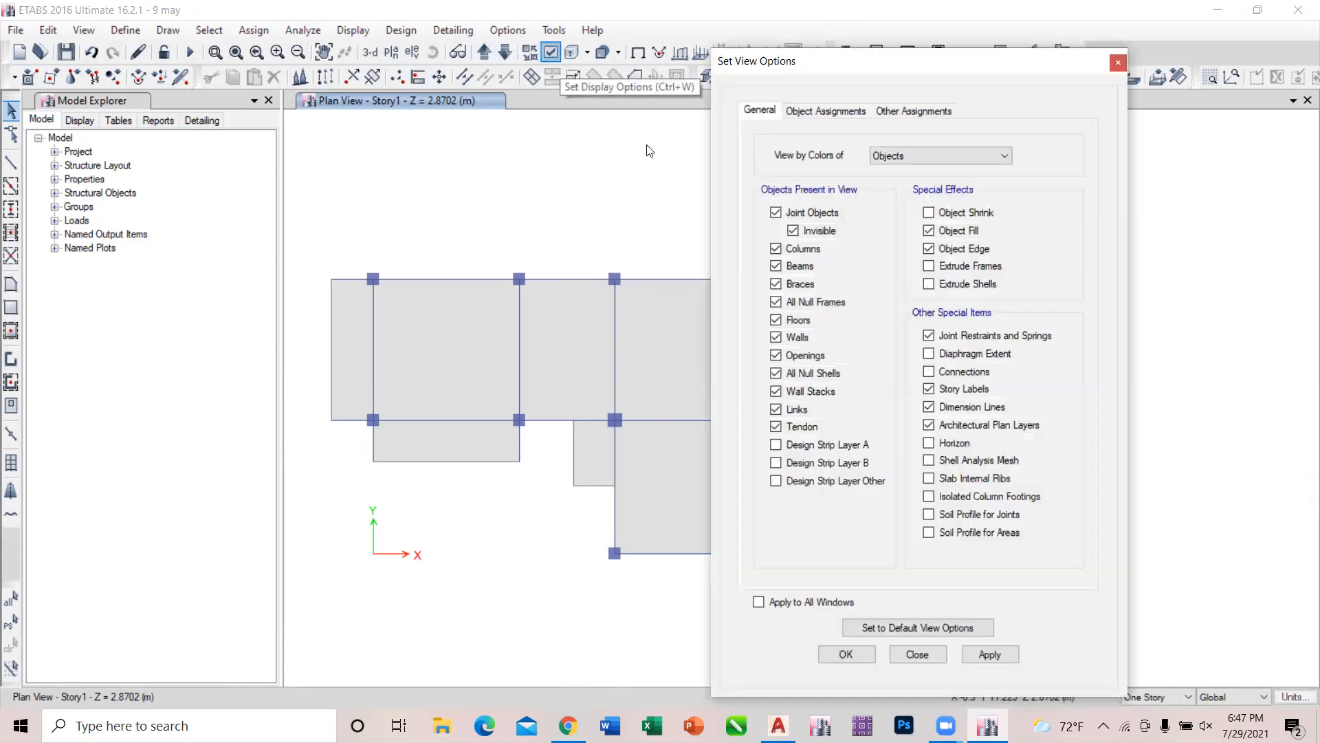
click(851, 117)
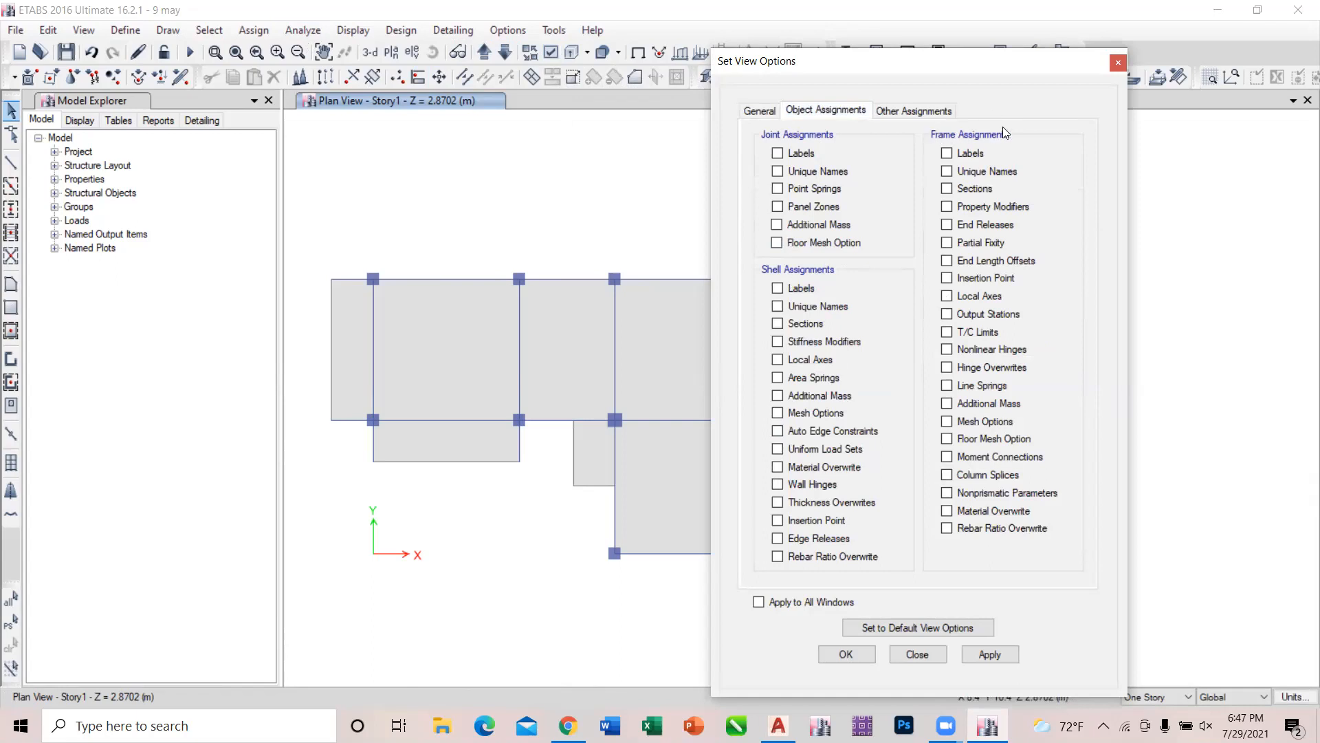
click(948, 152)
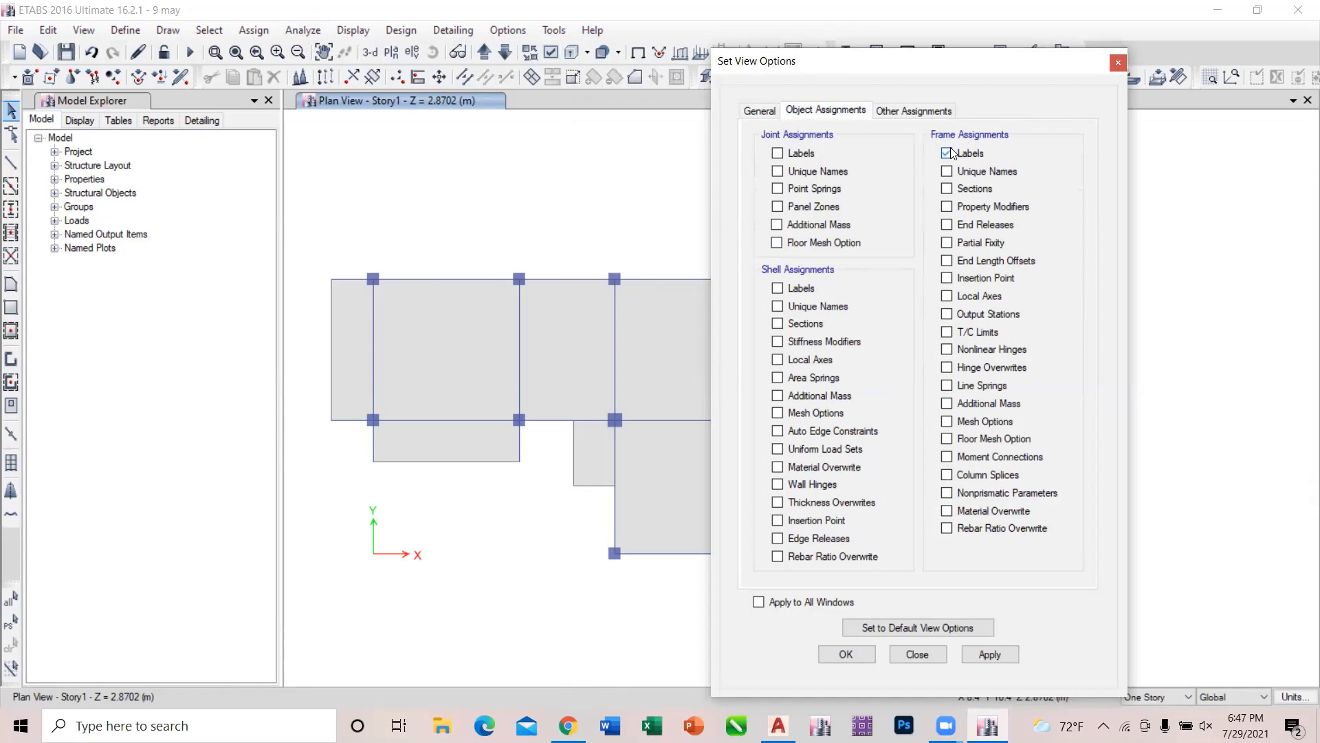
click(989, 653)
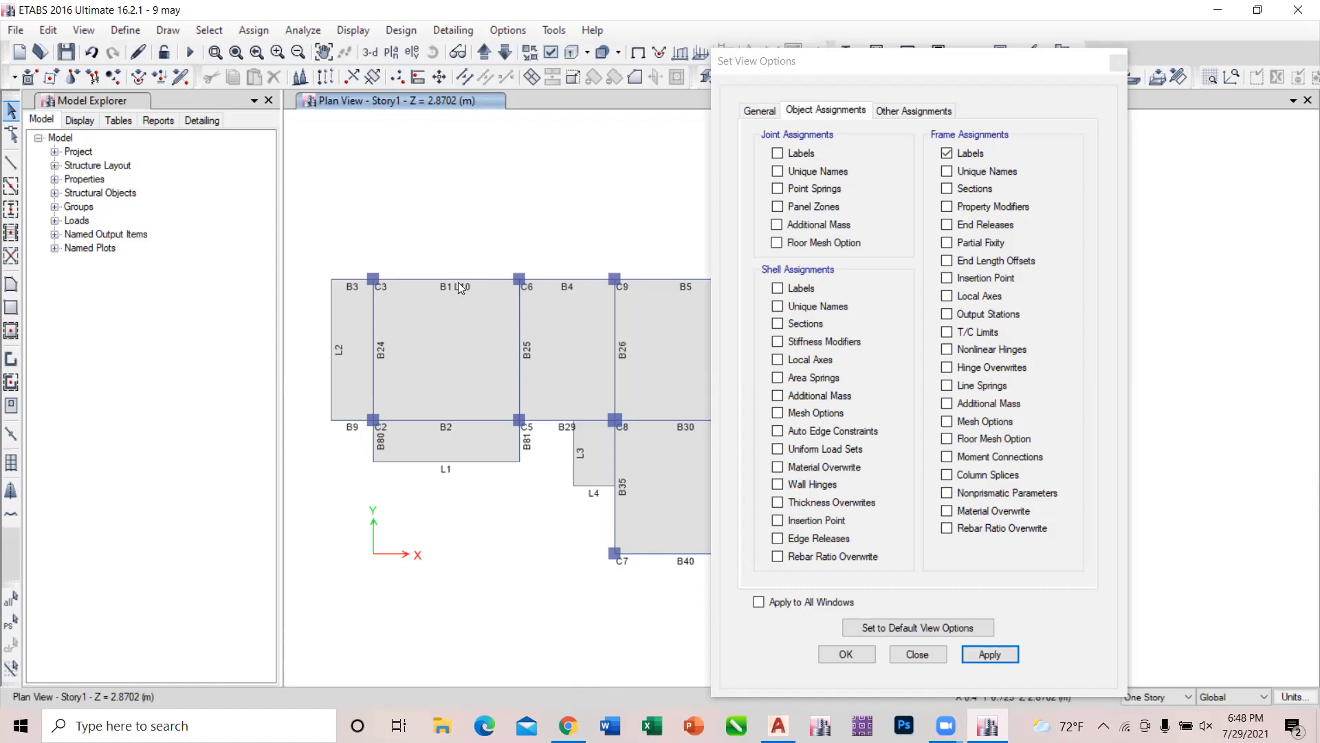
Delete the null frame line L10 that overlaps beams B1 and B4 along the Story1 upper edge.
click(399, 278)
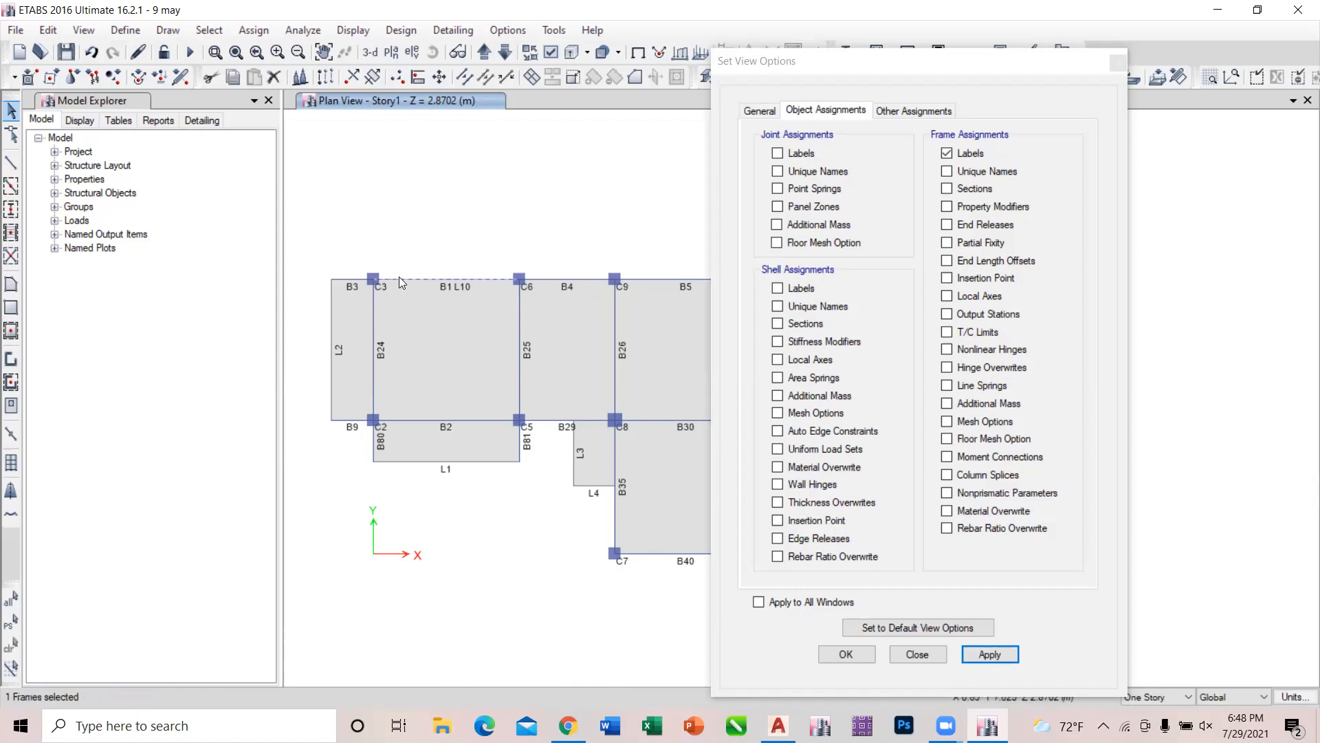
click(536, 278)
click(48, 31)
click(81, 167)
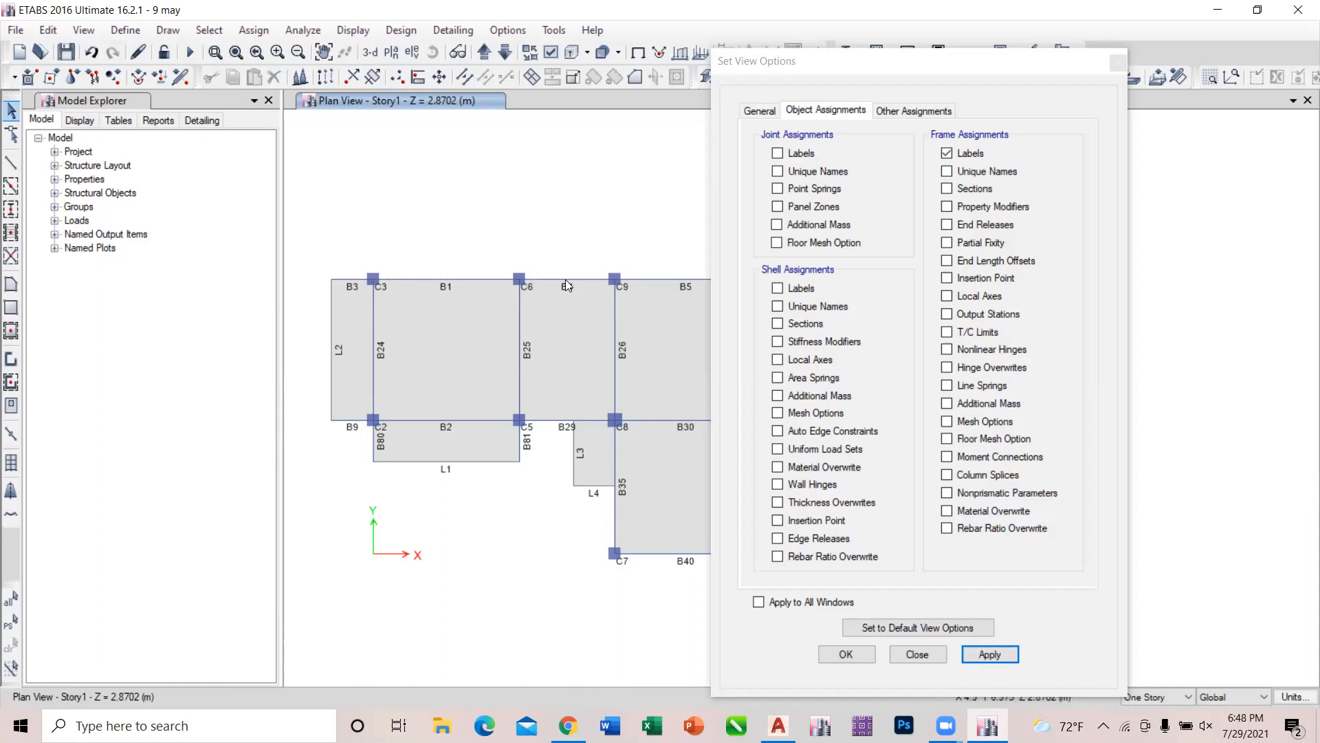
Hide the frame labels in all windows, show them again, and finish with them hidden and the view options closed.
click(947, 152)
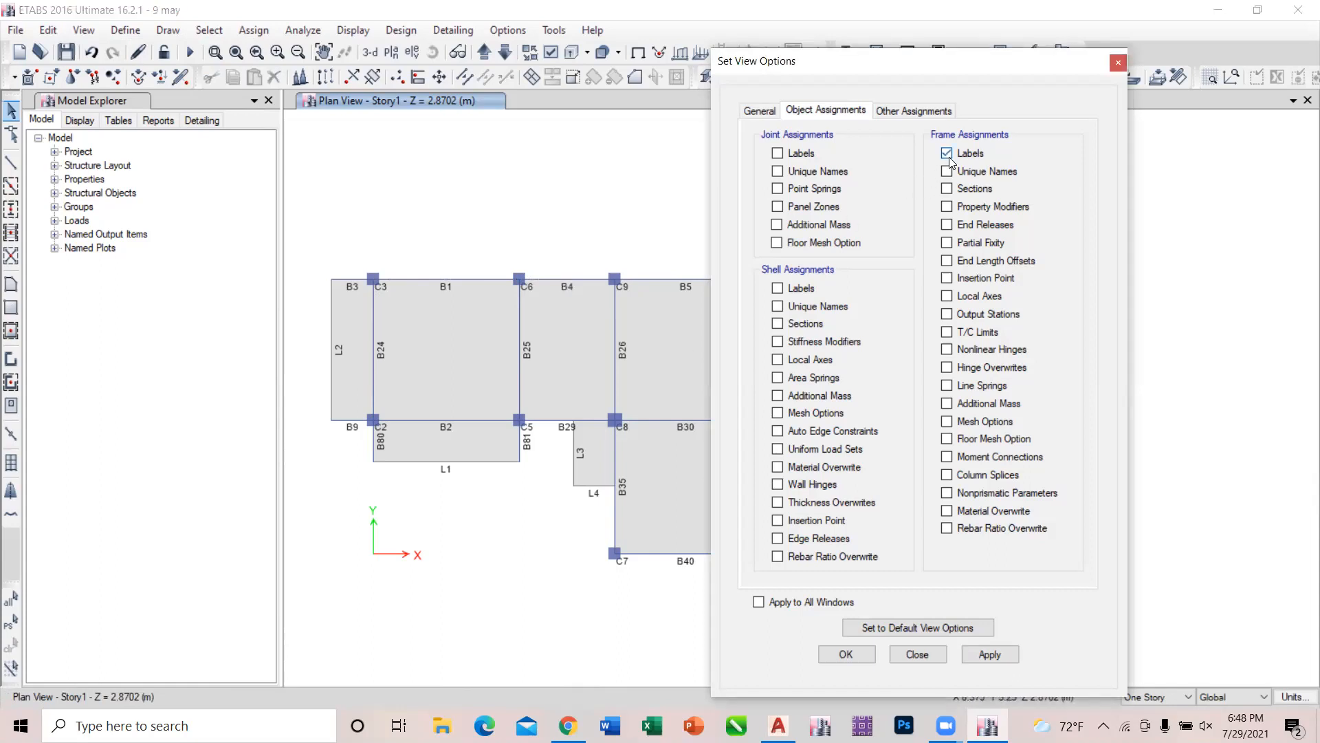
click(823, 604)
click(994, 654)
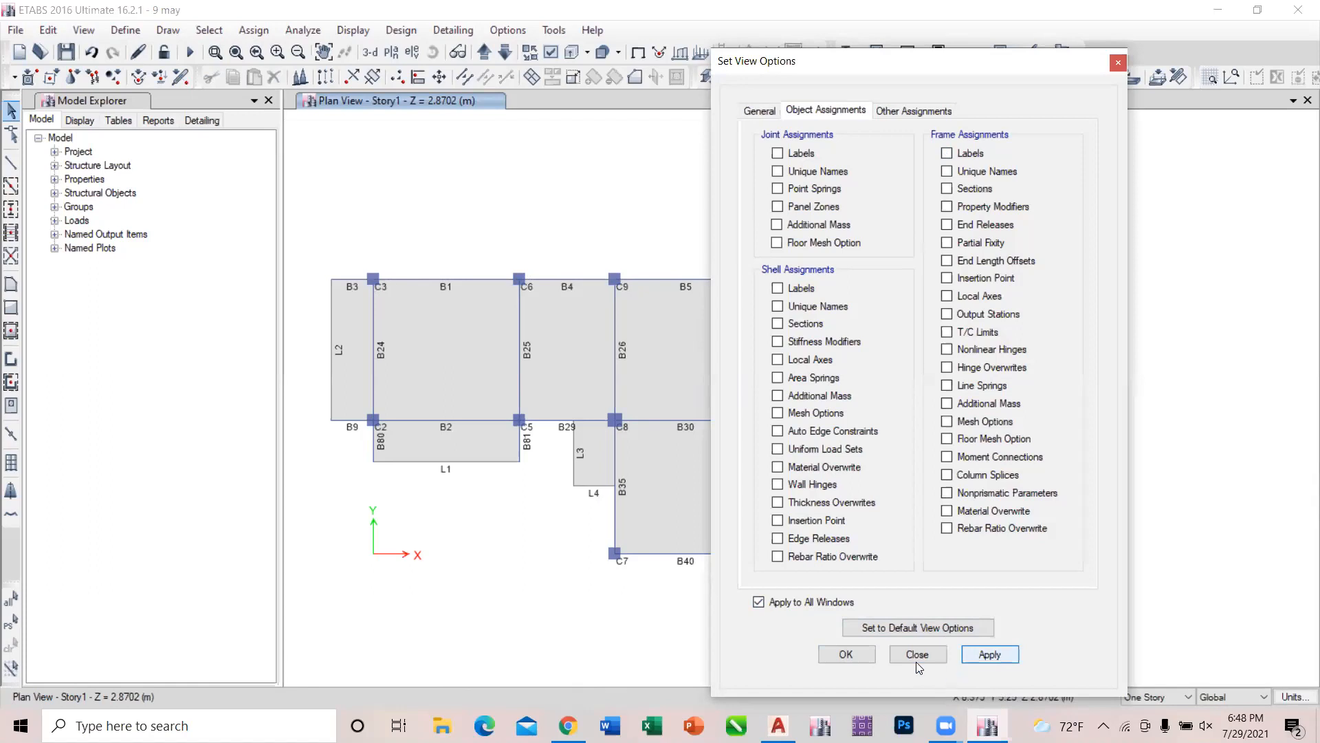
click(966, 156)
click(792, 605)
click(970, 652)
click(960, 153)
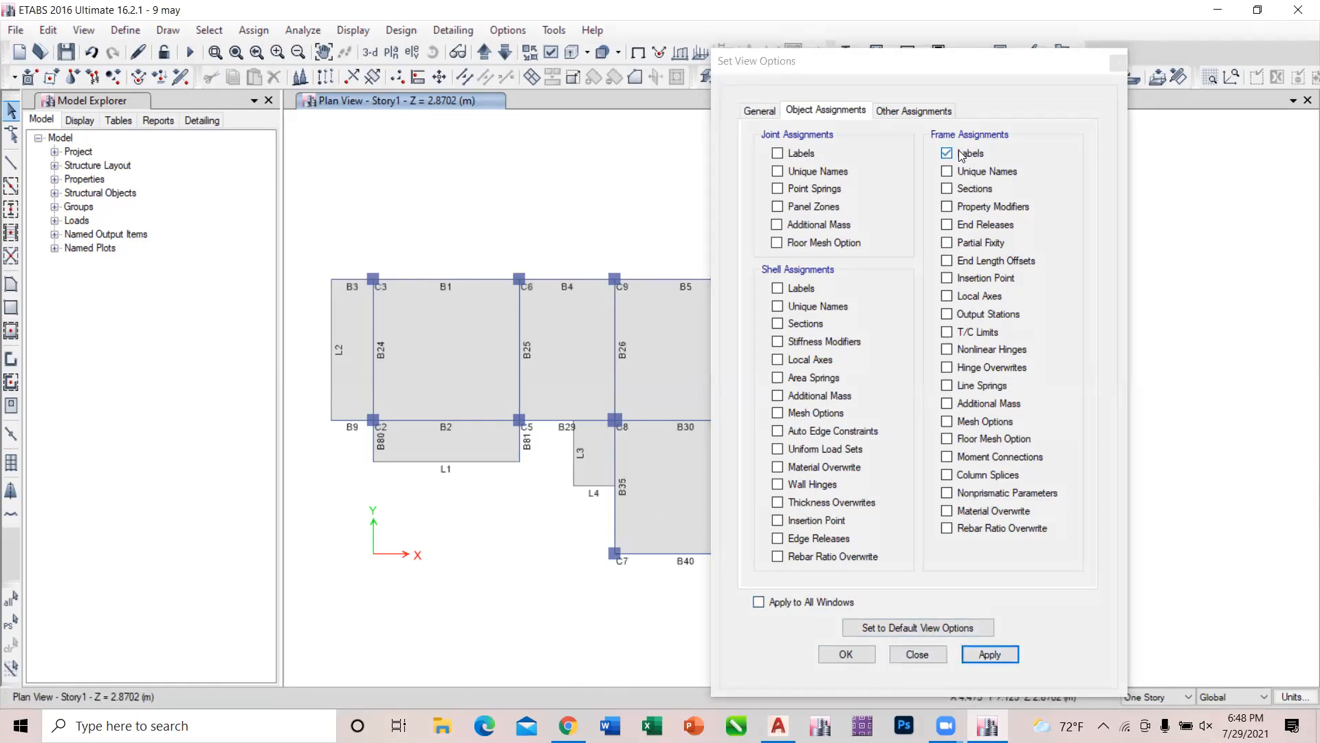
click(989, 654)
click(918, 654)
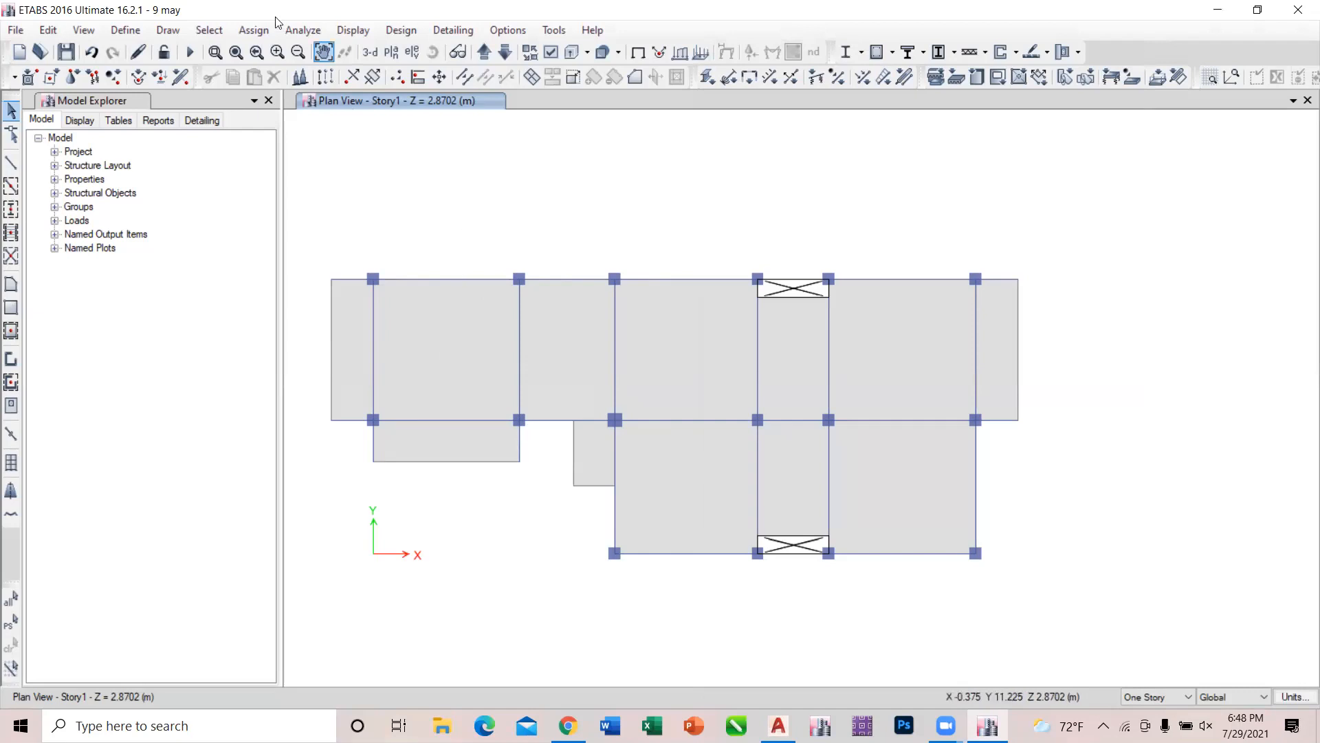
Display the shell labels on the Story1 plan to identify the slabs, and hide them again.
click(551, 58)
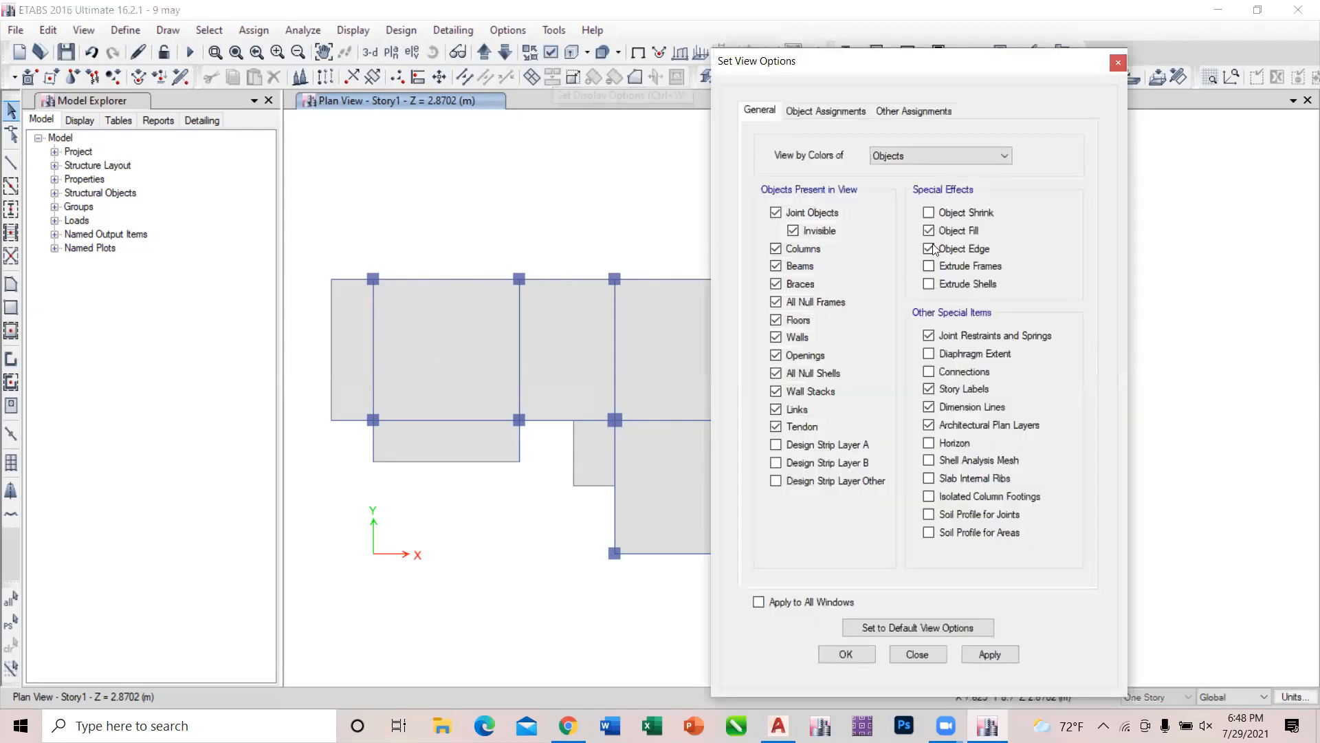
click(840, 110)
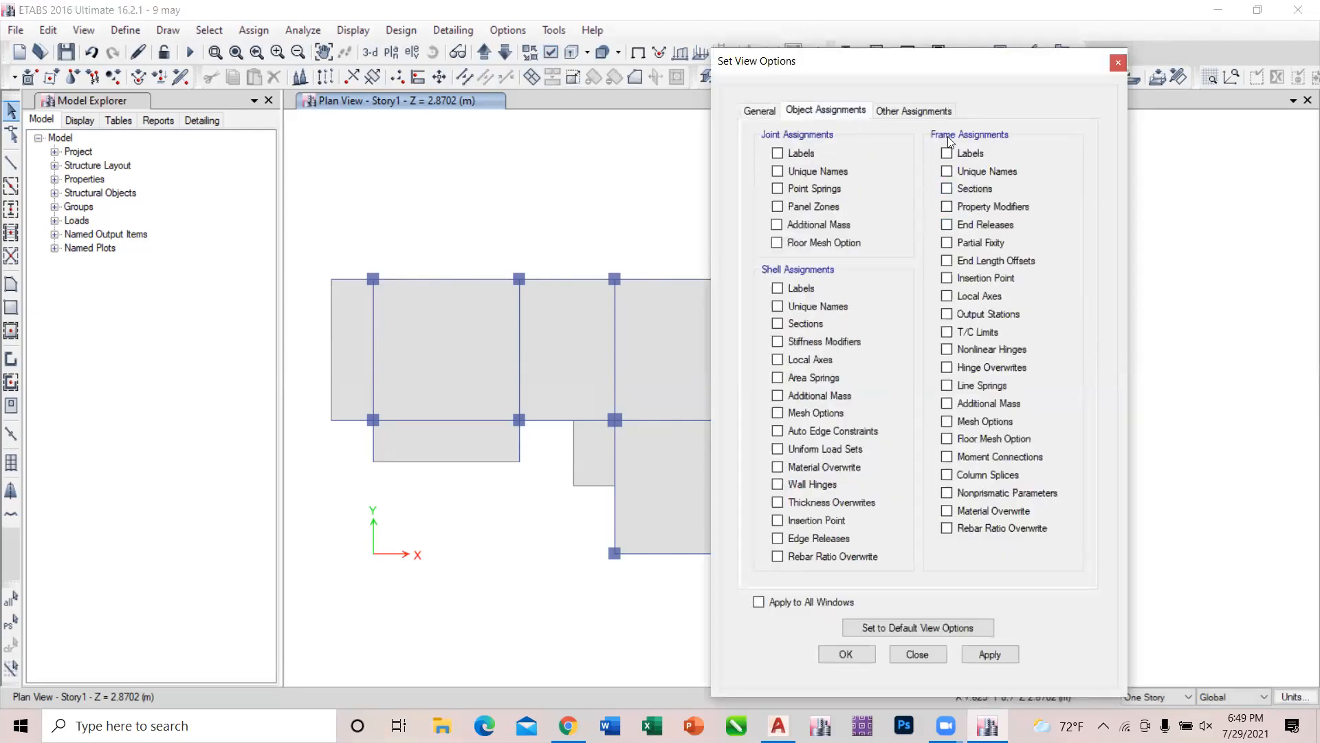
click(789, 295)
click(991, 654)
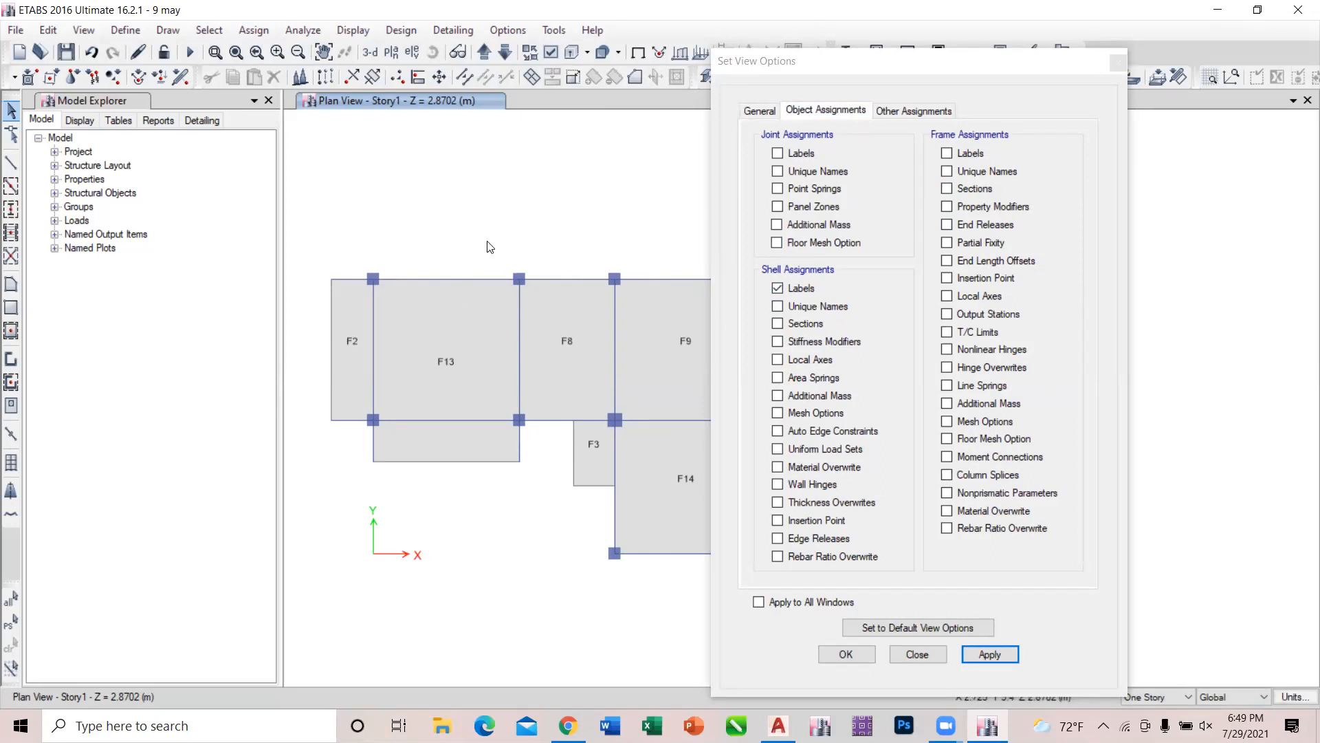
click(806, 292)
click(990, 655)
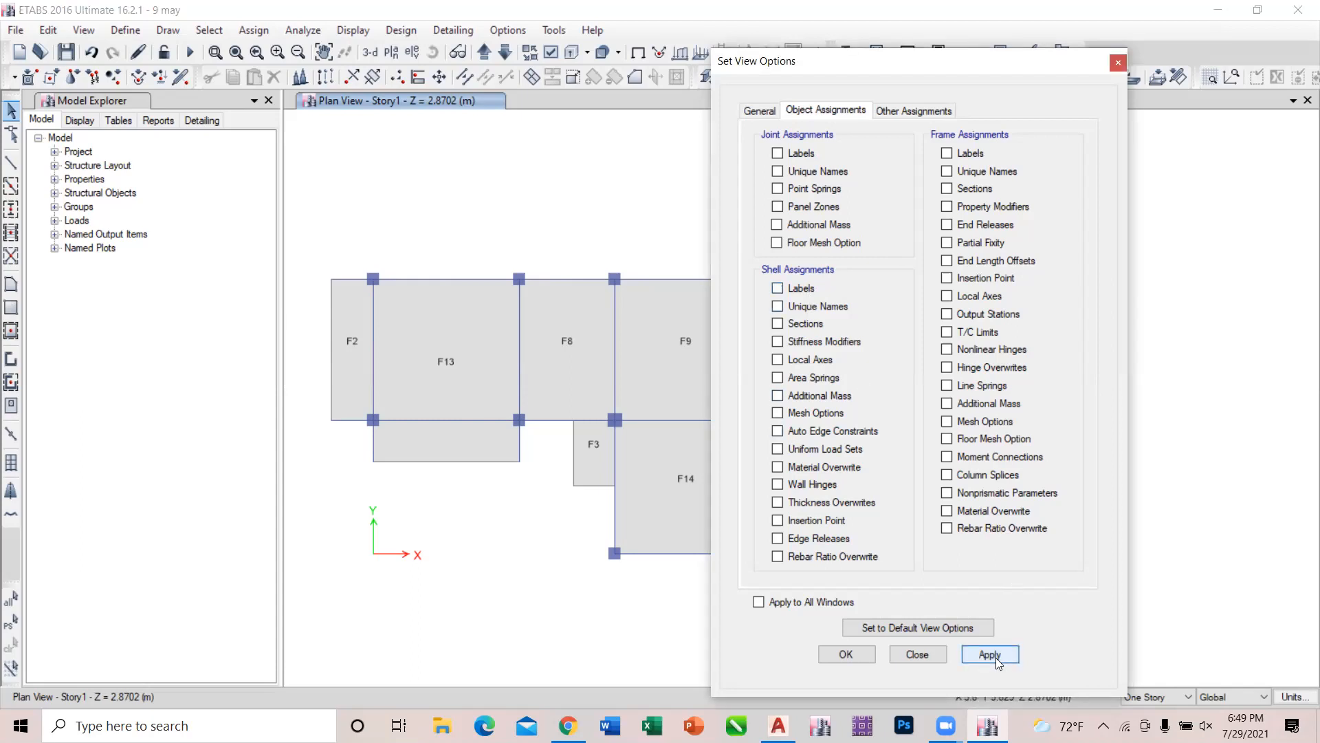
click(918, 654)
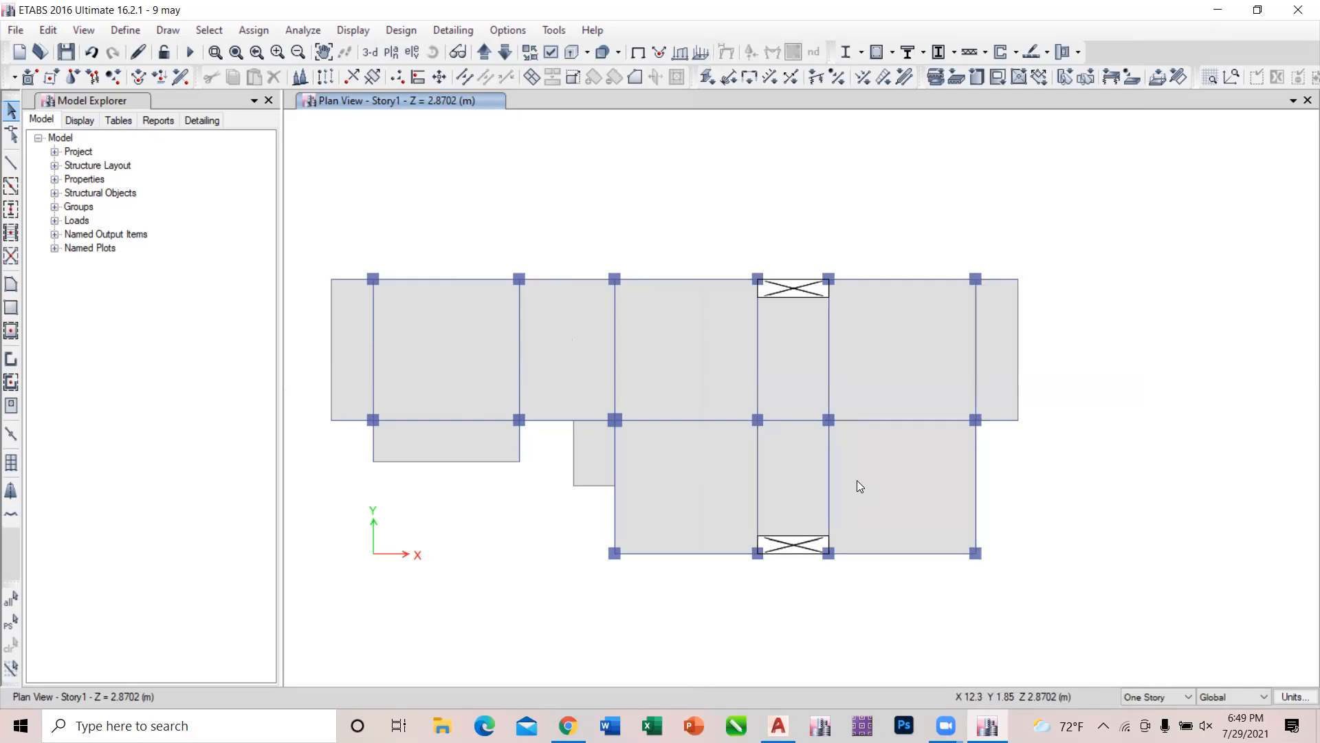
Recheck the corrected model at 1 mm tolerance with every check and the trim/extend frames fix enabled, and dismiss the report.
click(303, 30)
click(337, 50)
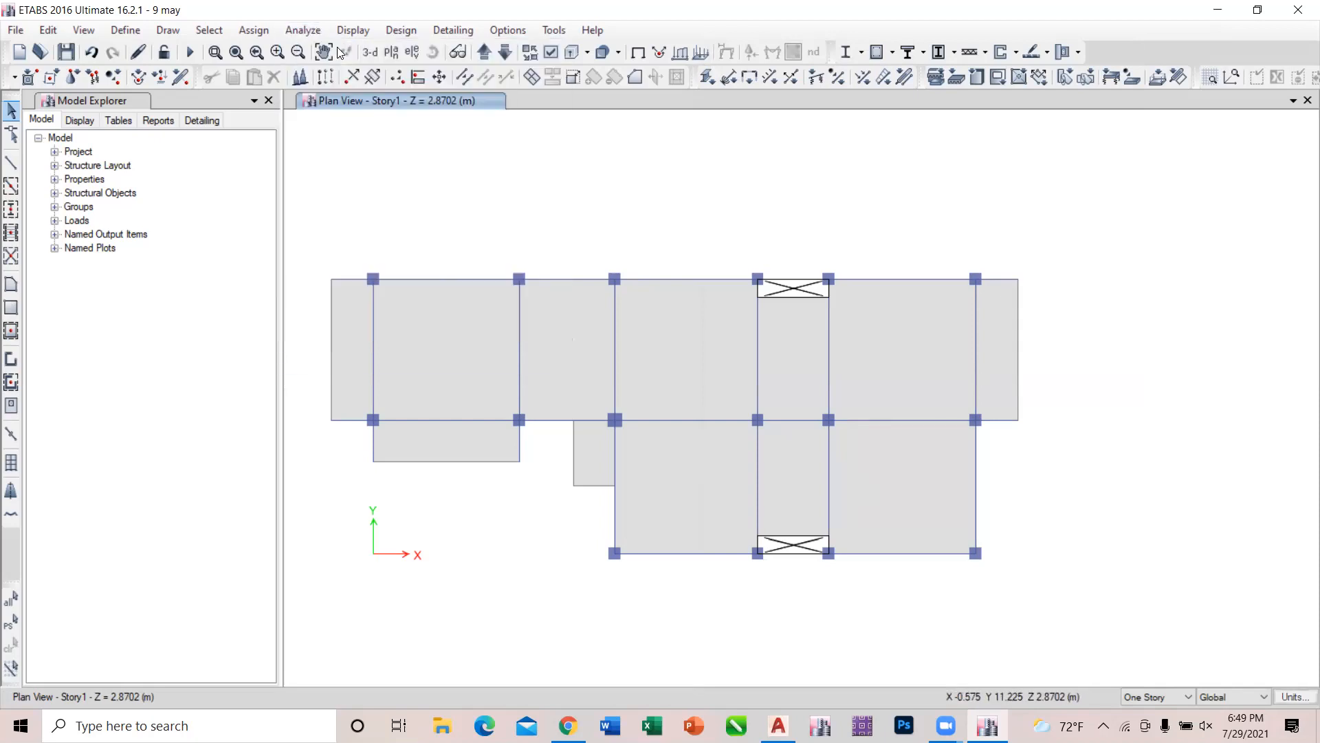
click(624, 577)
click(624, 576)
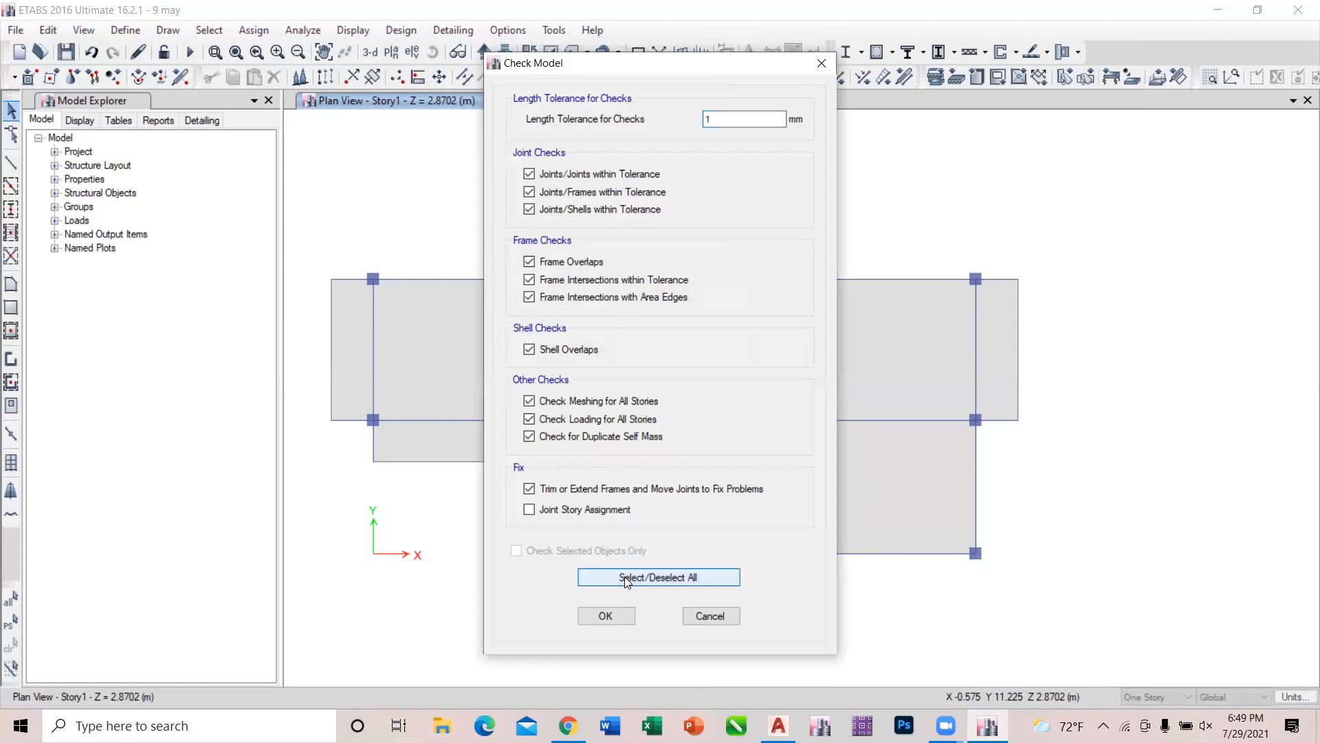
click(616, 613)
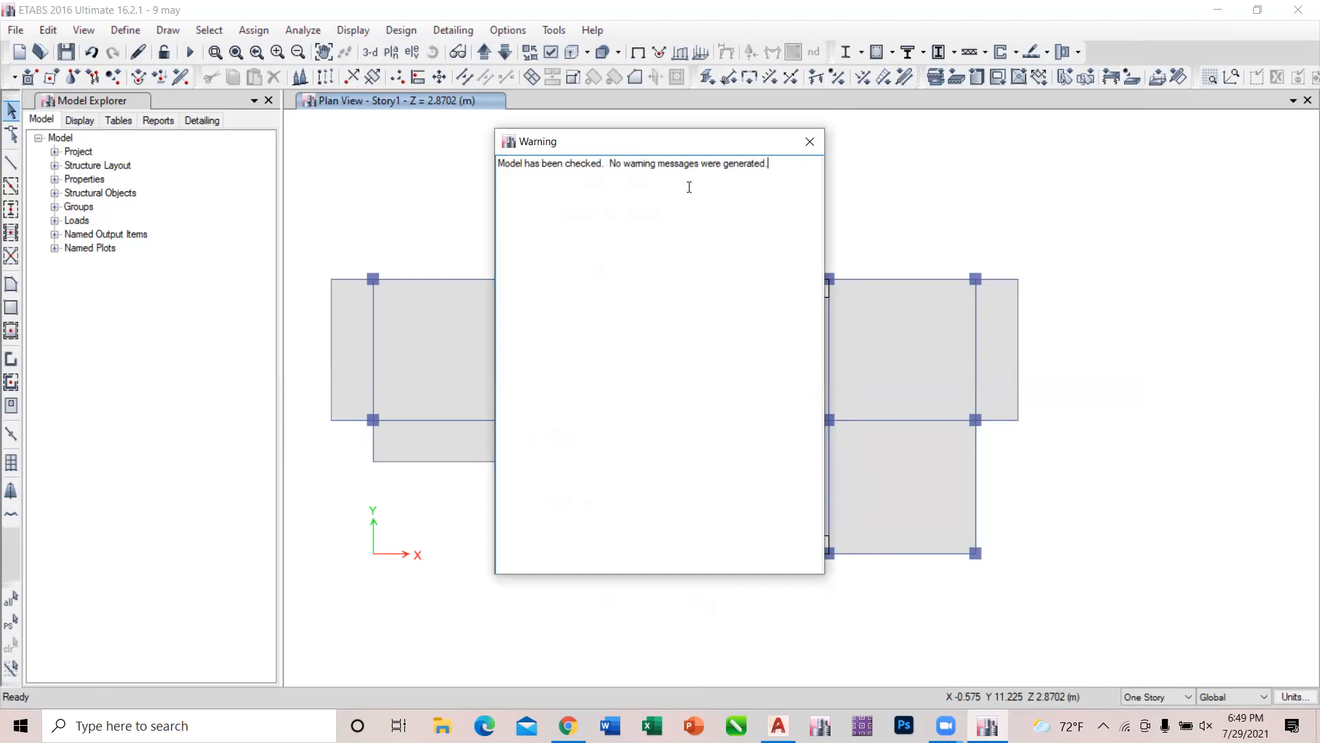
click(817, 142)
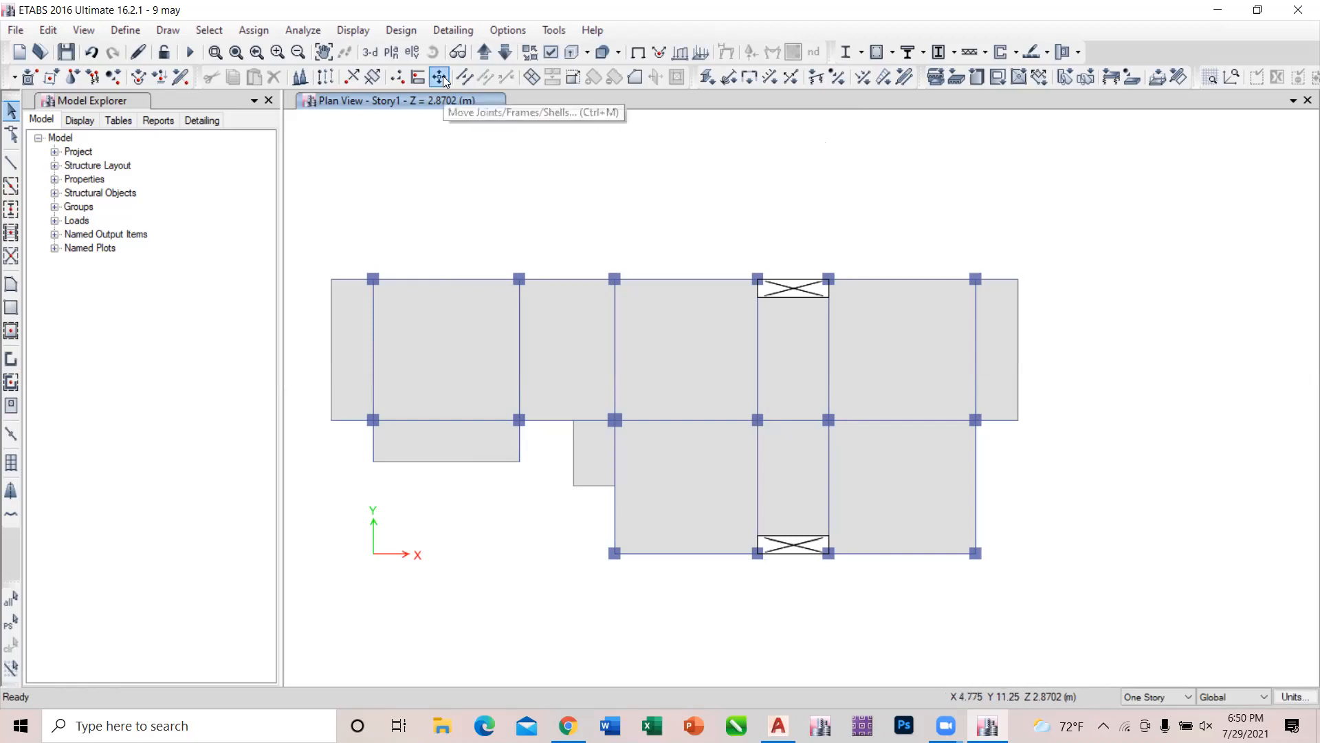
Run the analysis and animate the Dead and Live displaced shapes in the 3-D view.
click(190, 53)
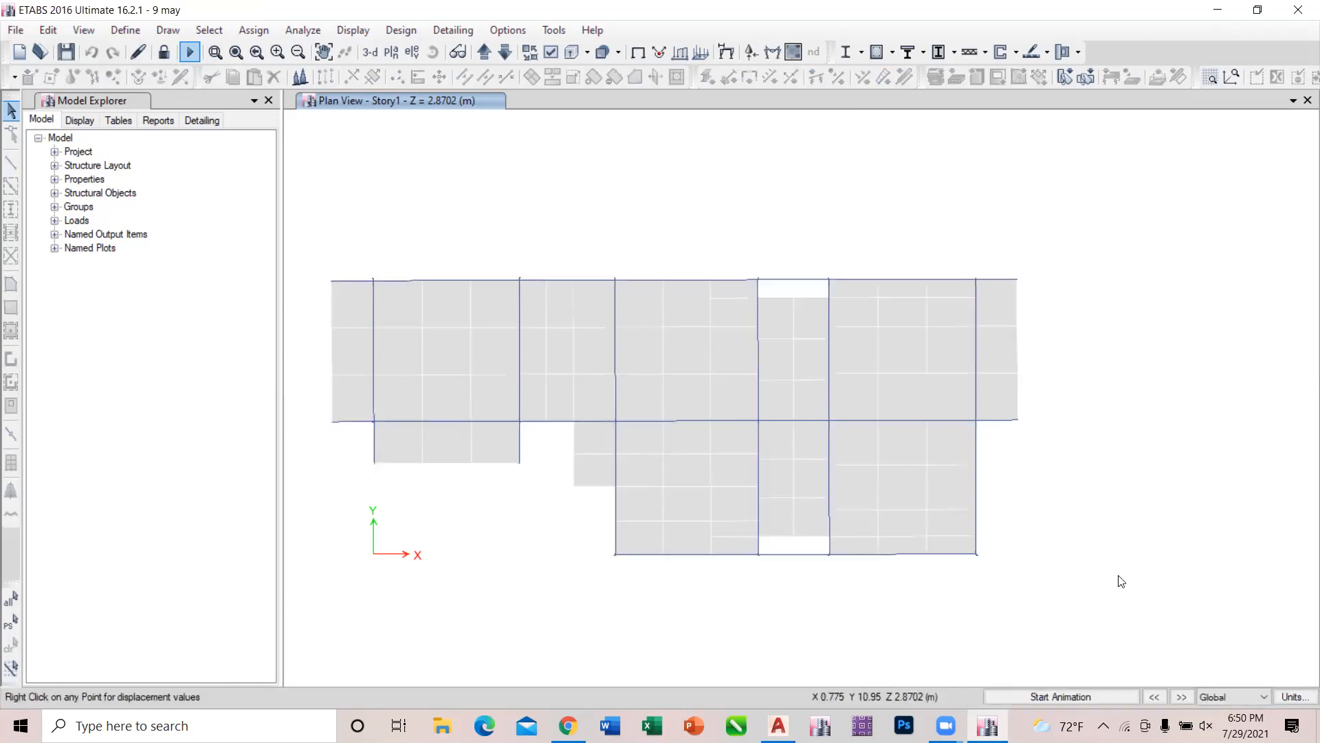
click(368, 53)
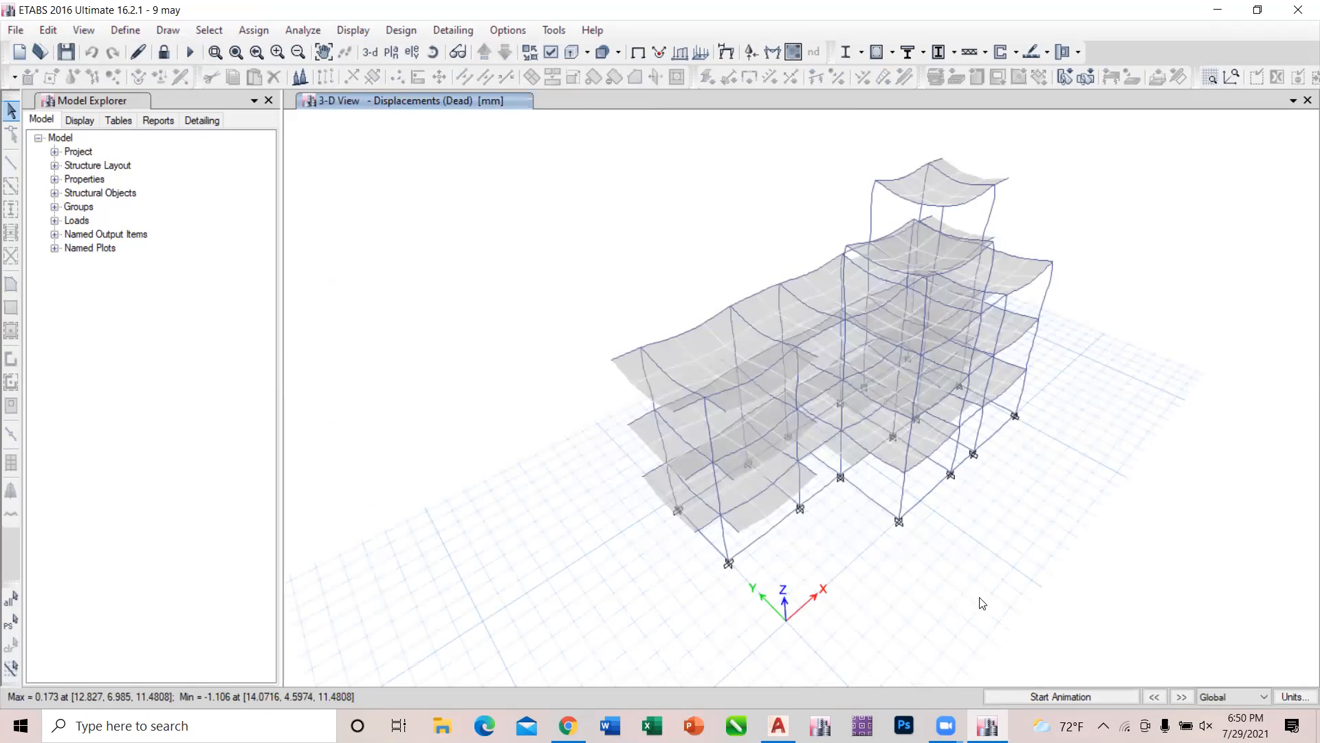
click(1081, 697)
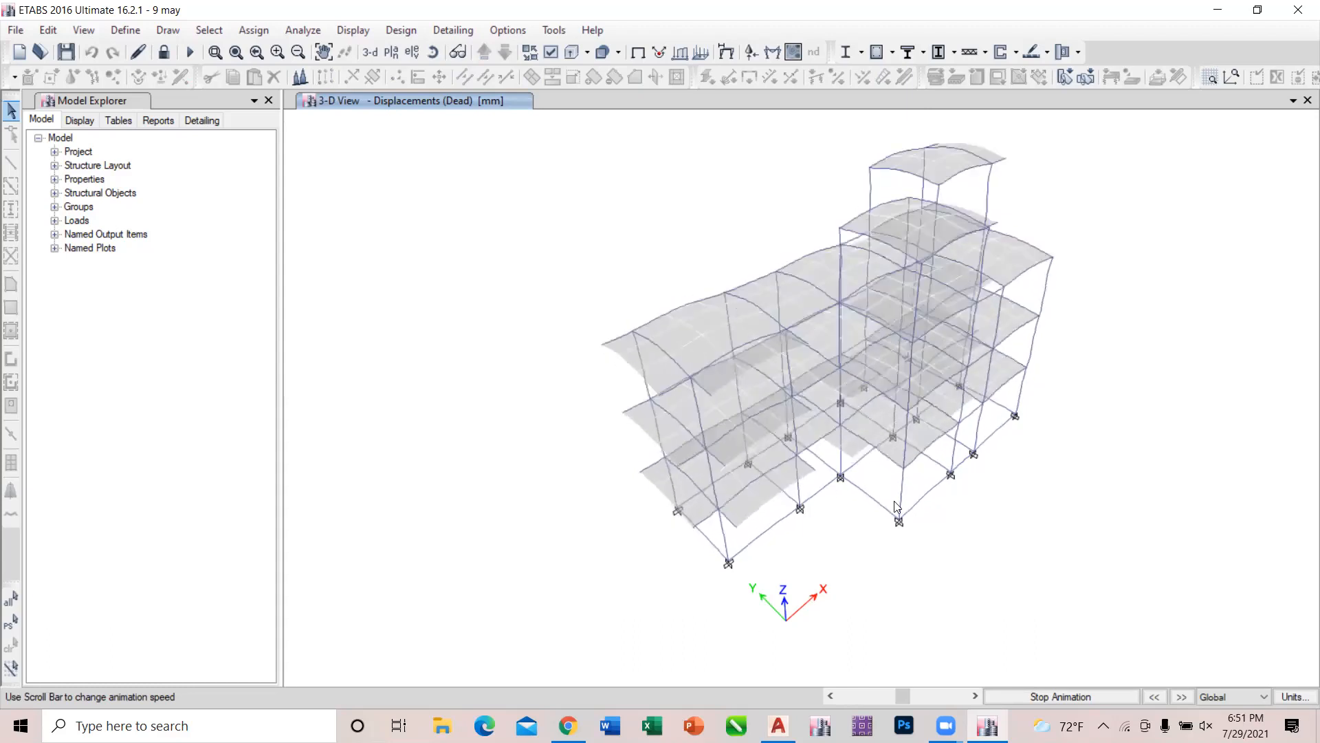
click(1182, 697)
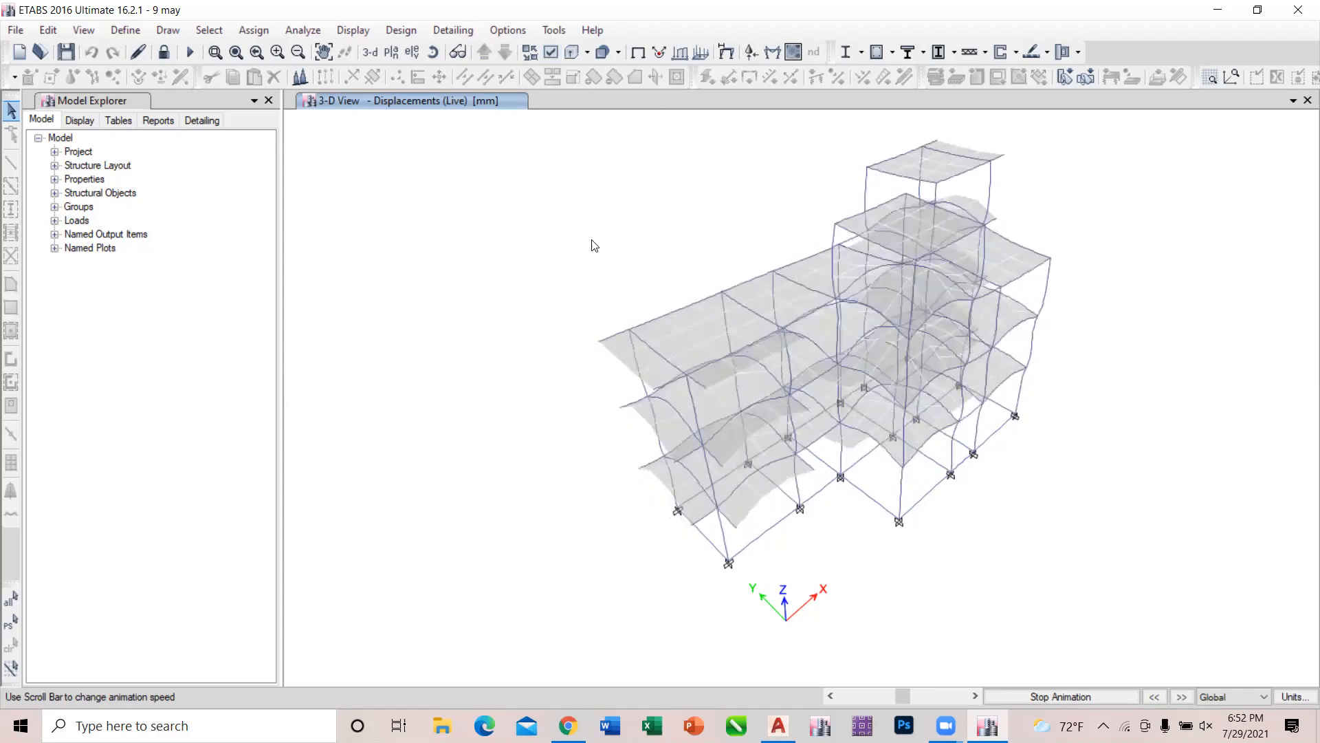
Step the displacement animation back to Dead, and forward through Live, Live>3 and Roof LL to compare the gravity deflections.
click(1151, 692)
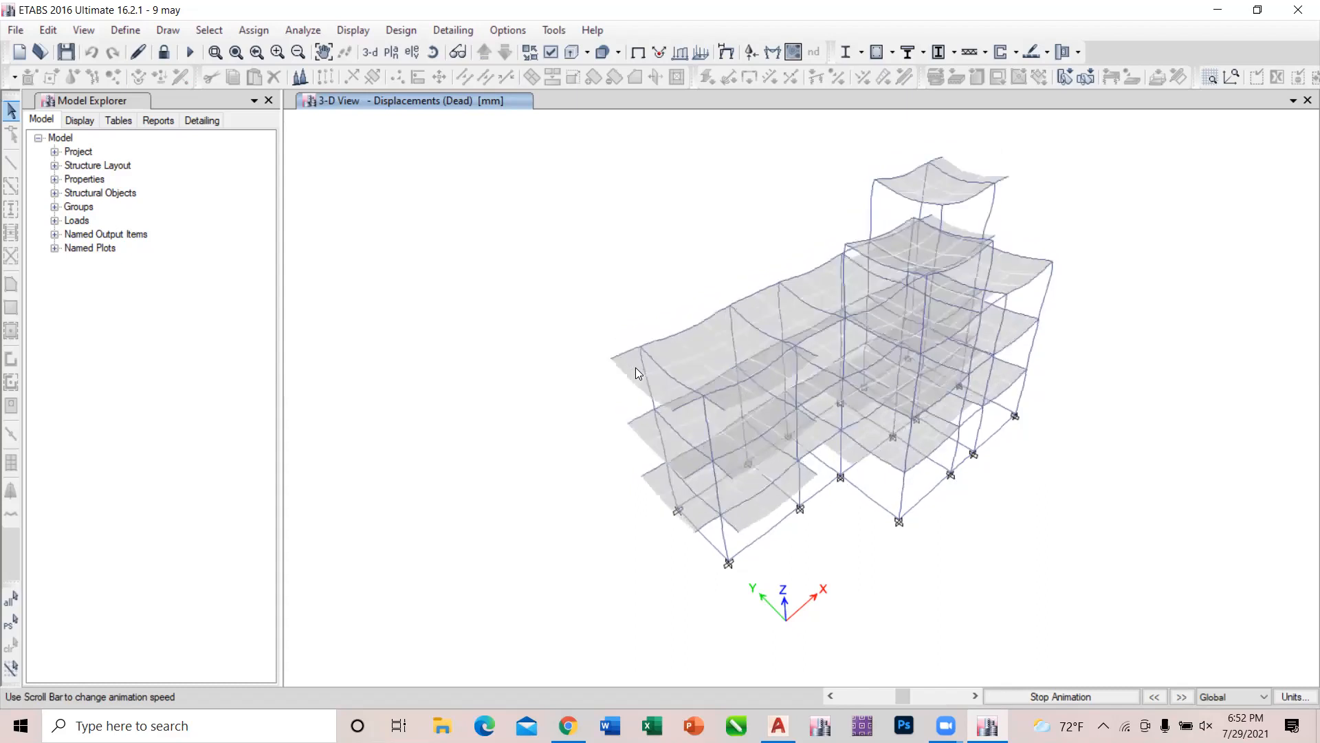
click(1182, 696)
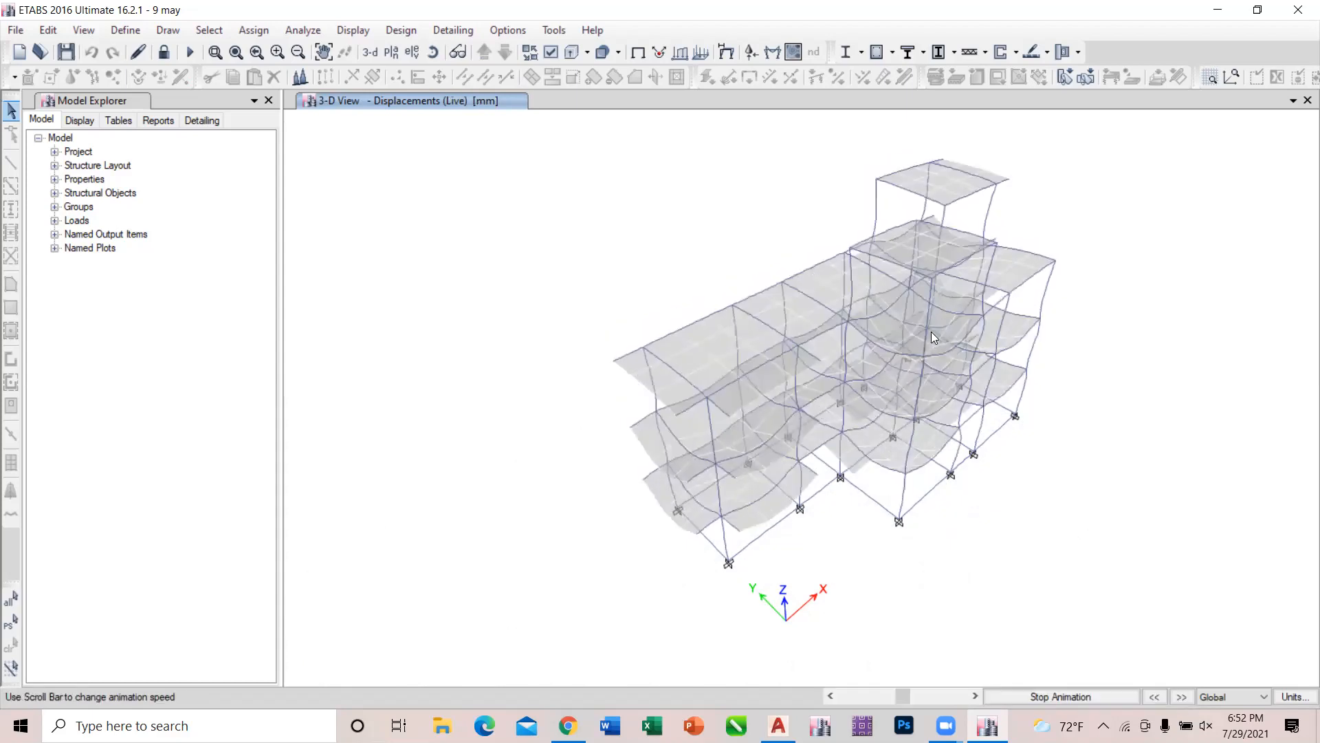
click(1181, 698)
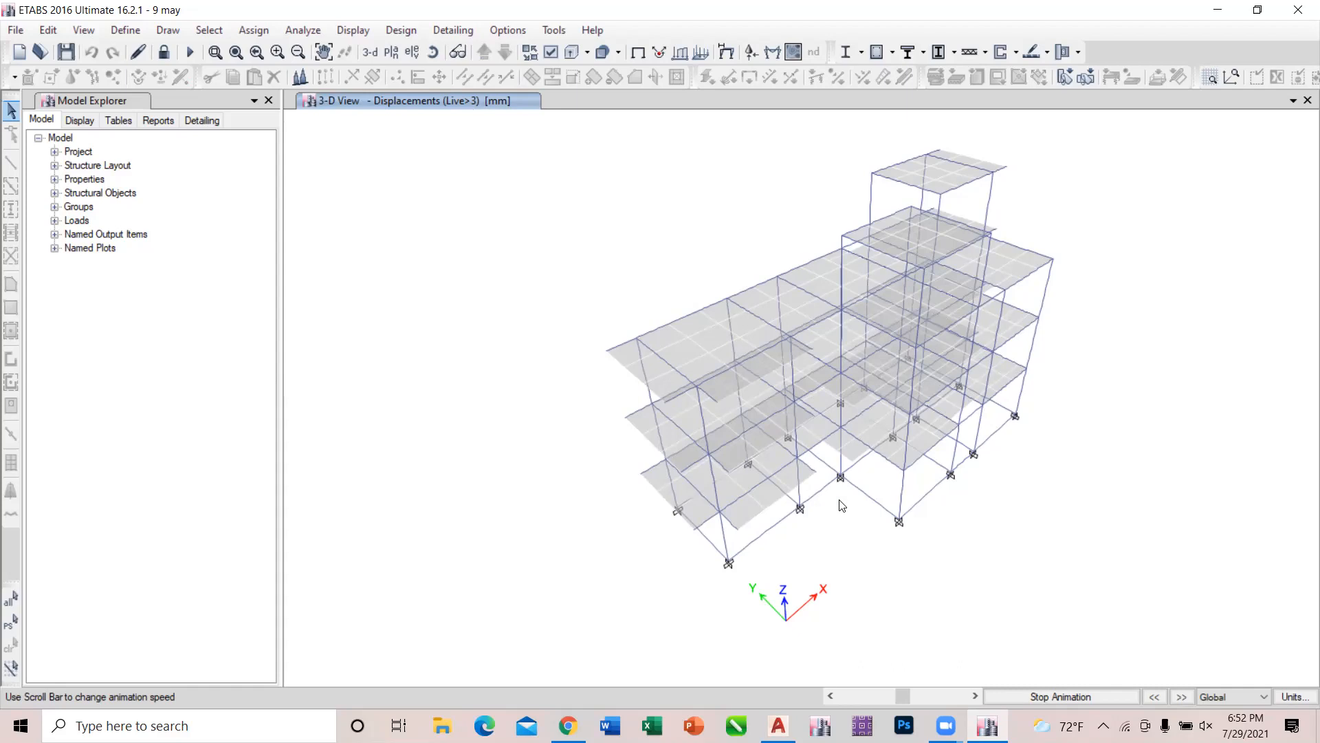
click(1187, 699)
View the animated displacements for the Wall load, Floor Finish, Stair Load and Water tank load cases.
click(1181, 696)
click(1181, 696)
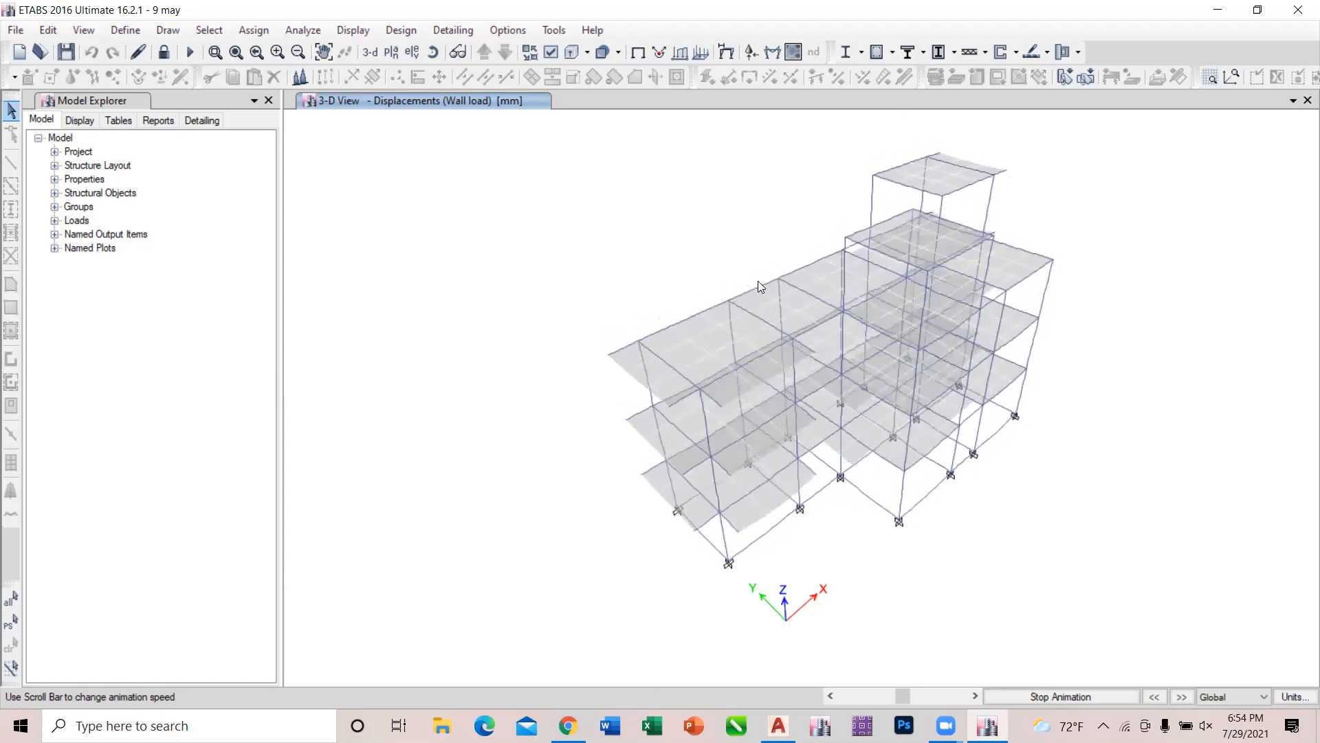
click(1190, 693)
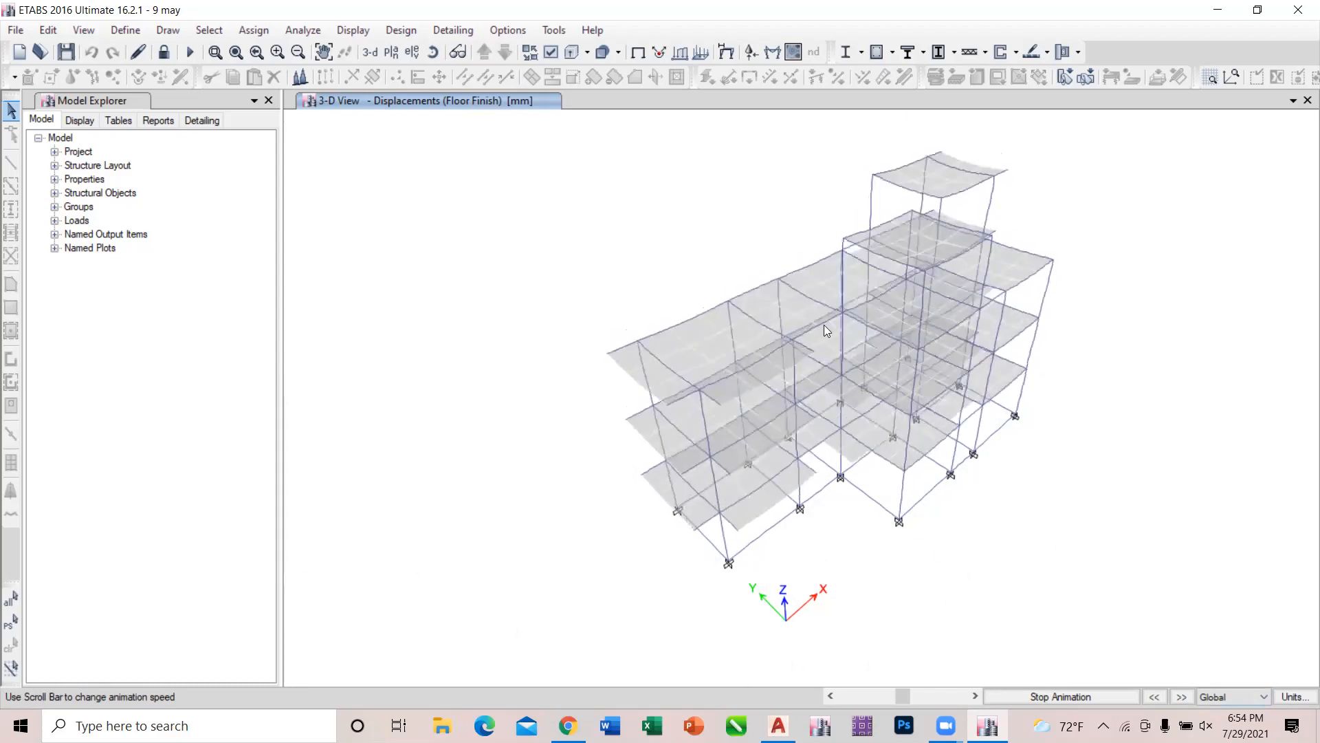
click(1181, 697)
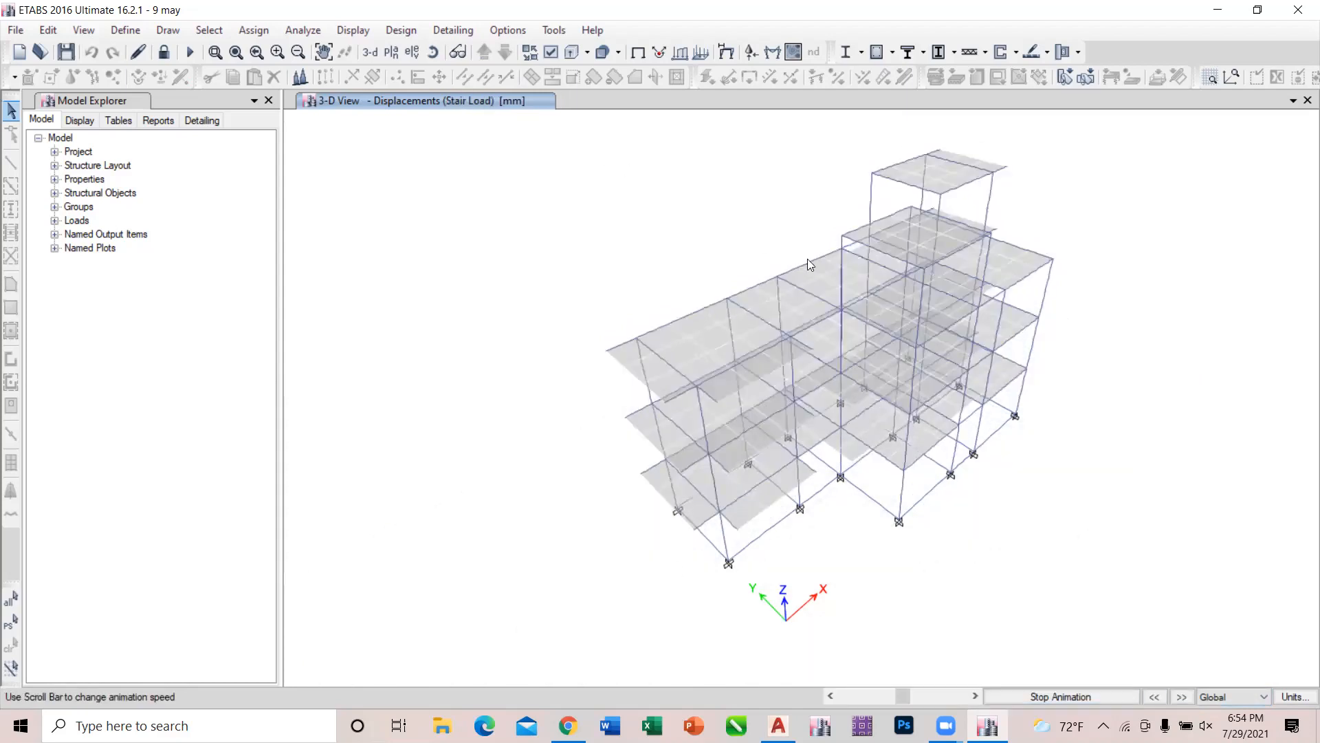
click(1181, 697)
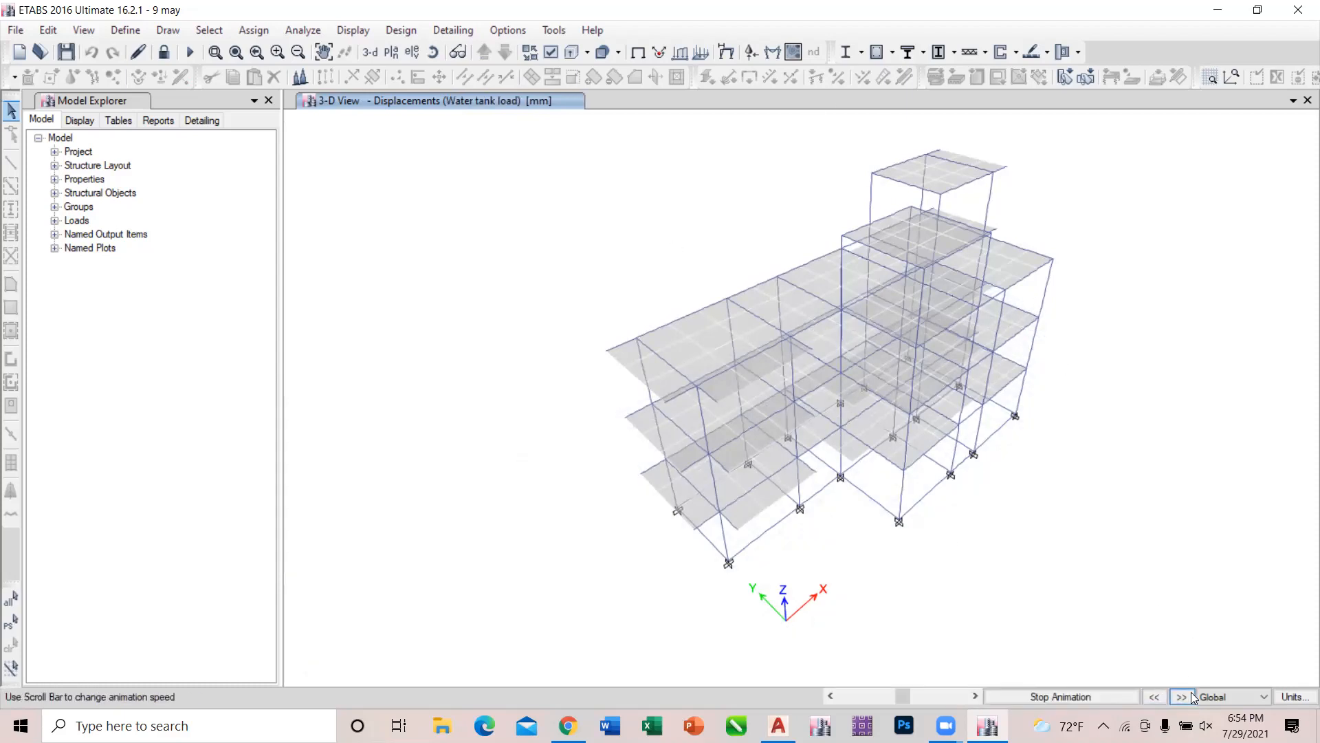
Compare the animated sway of the structure under the ex and ey earthquake cases, finishing on ey.
click(1183, 697)
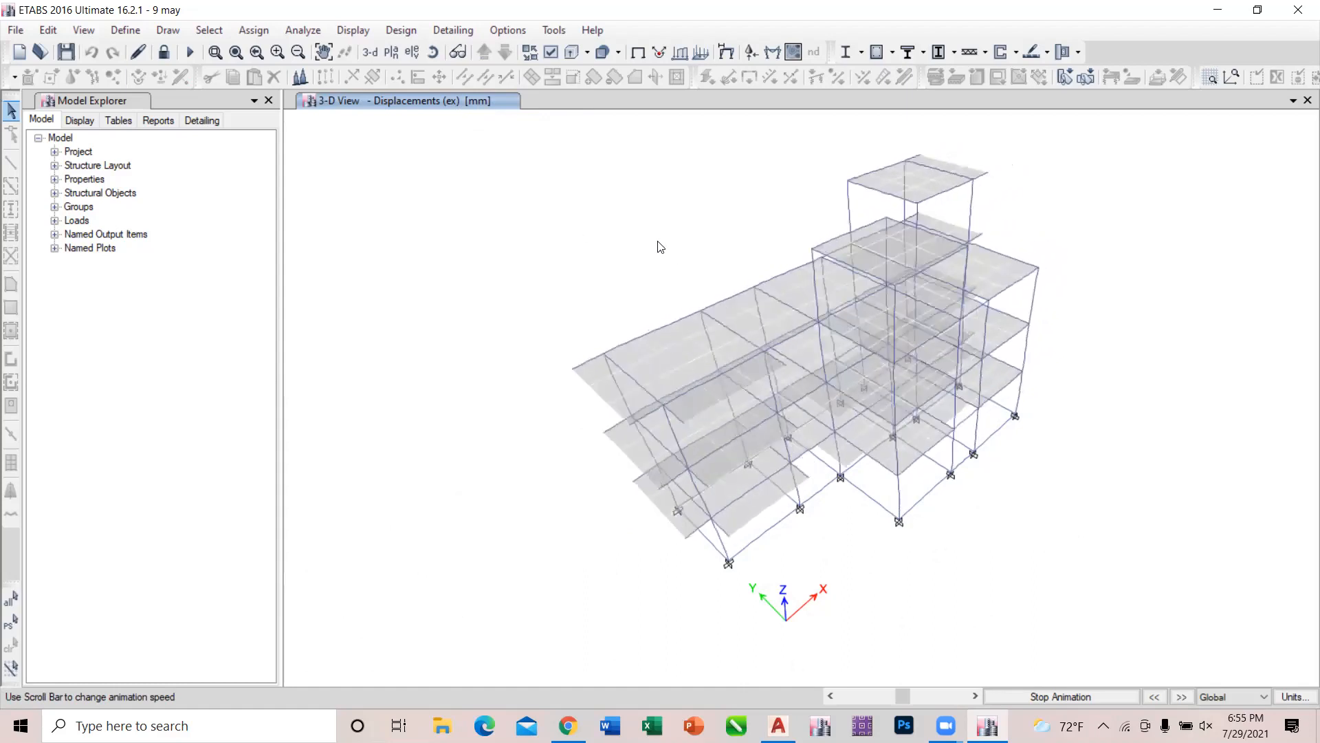
click(1181, 702)
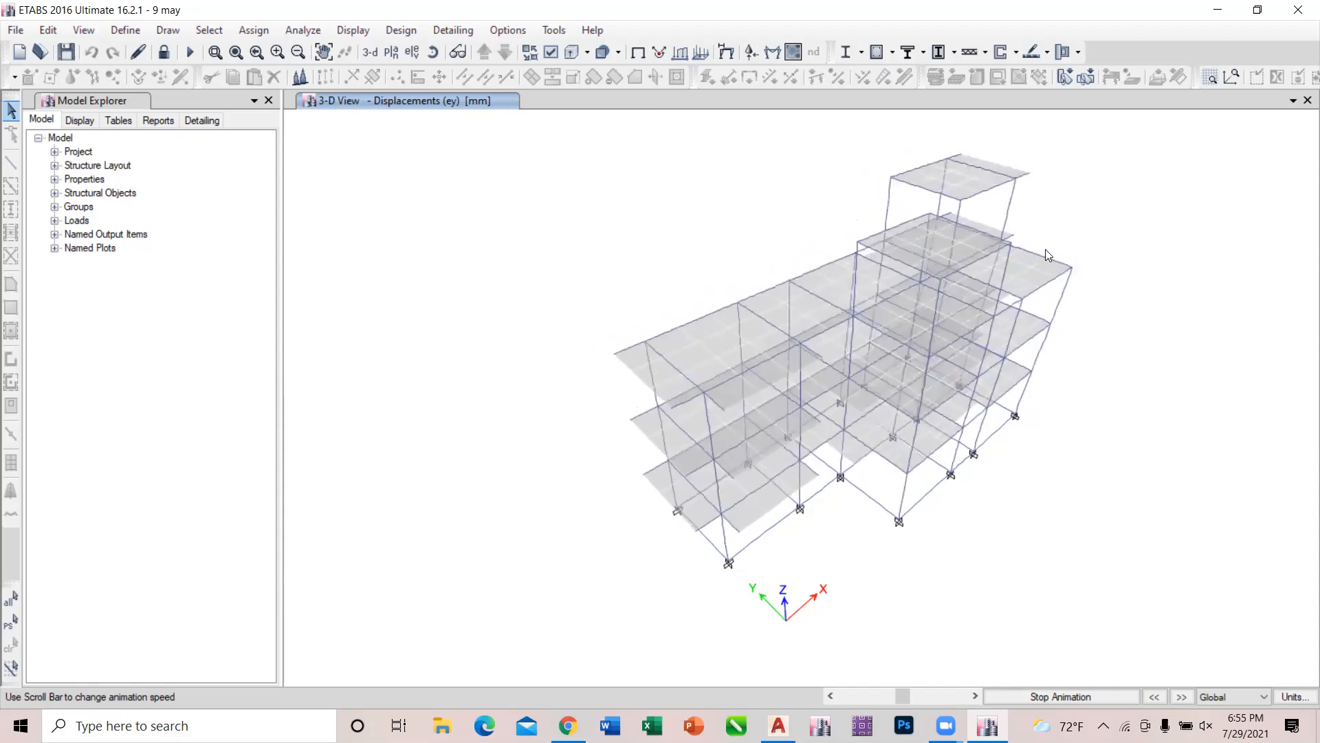
click(1154, 696)
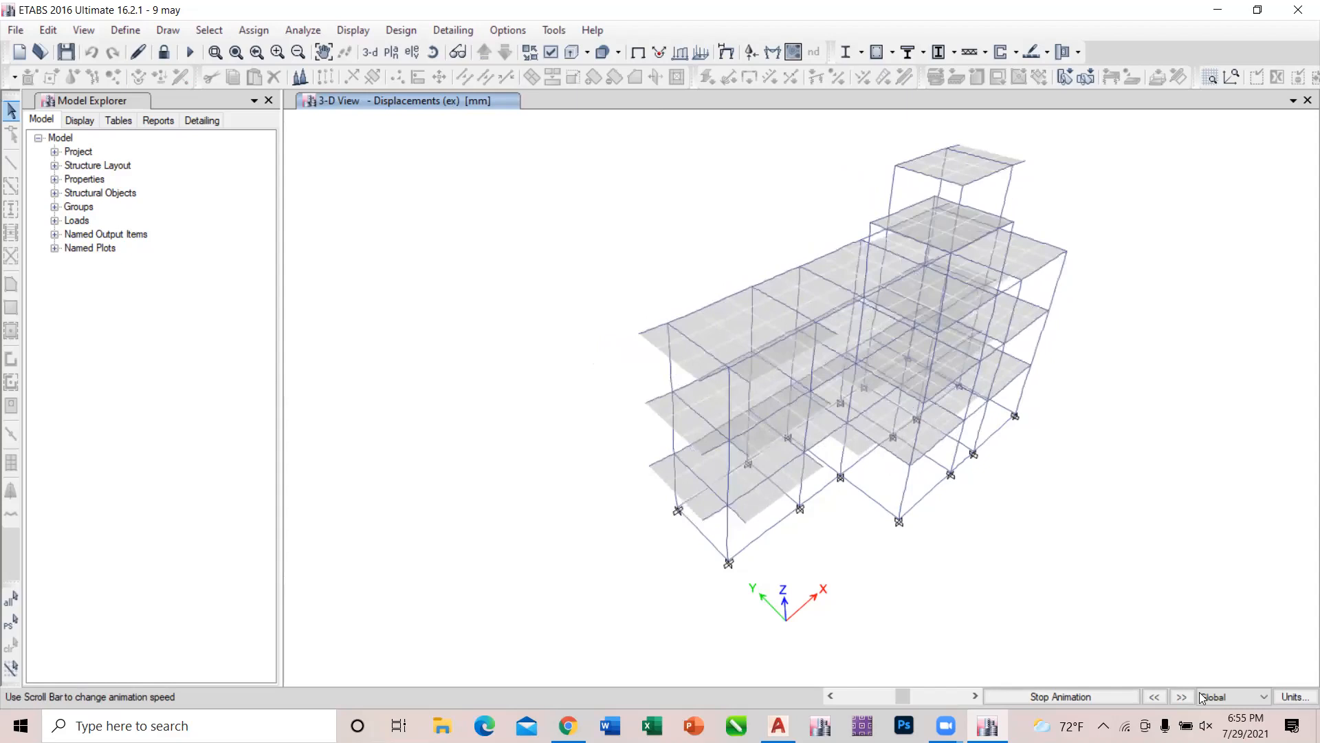
click(1184, 697)
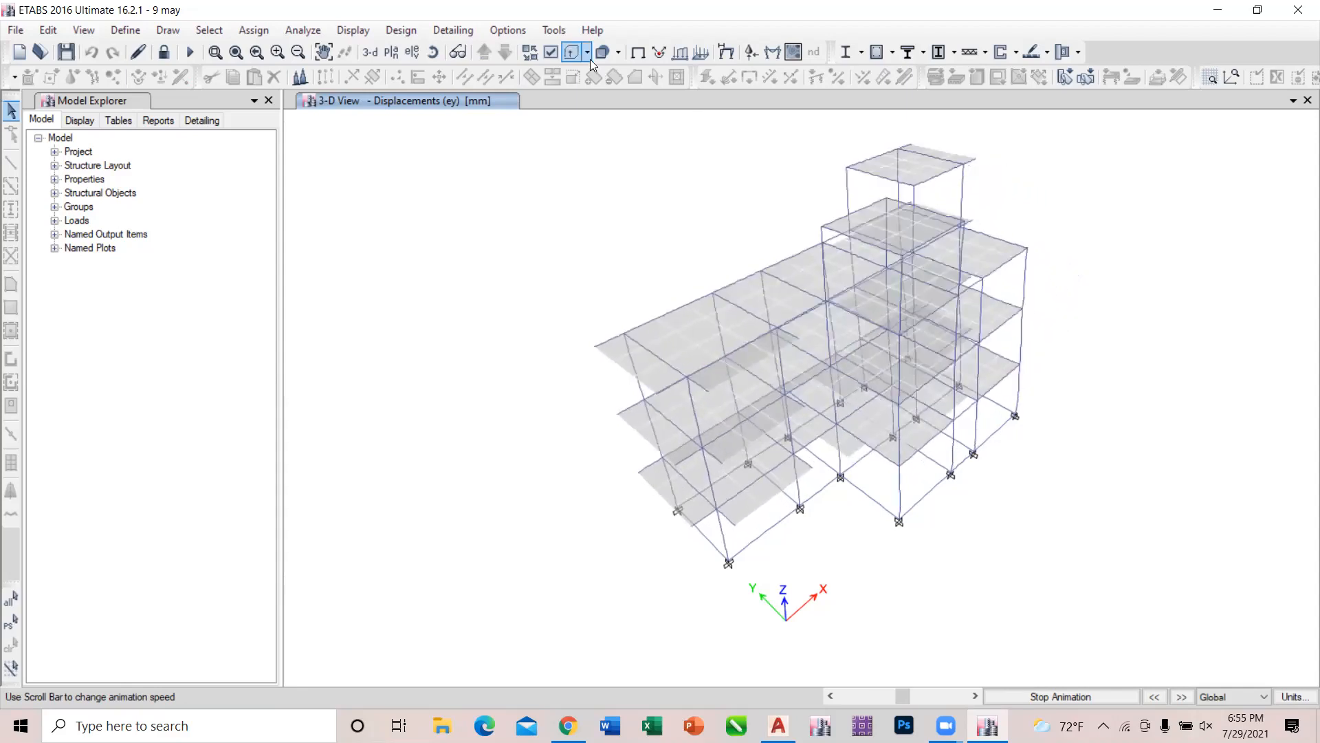
click(370, 29)
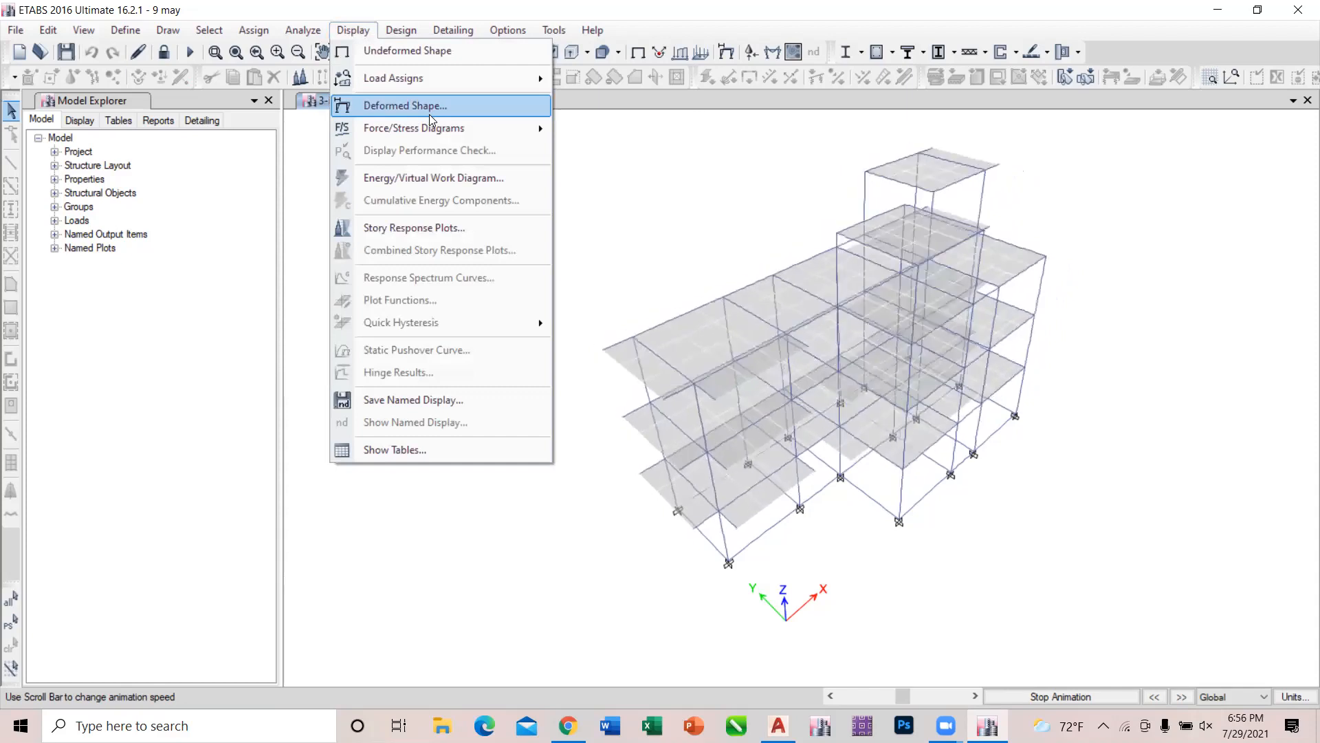
click(576, 138)
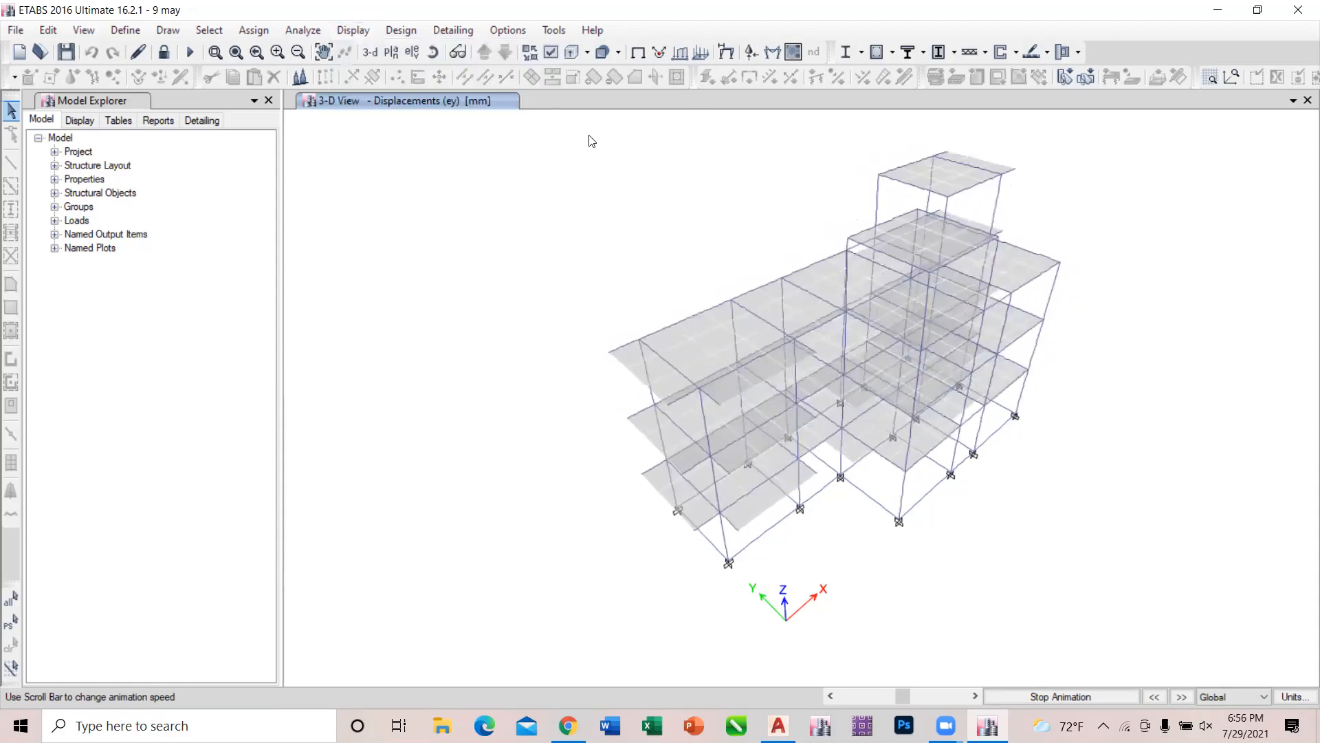
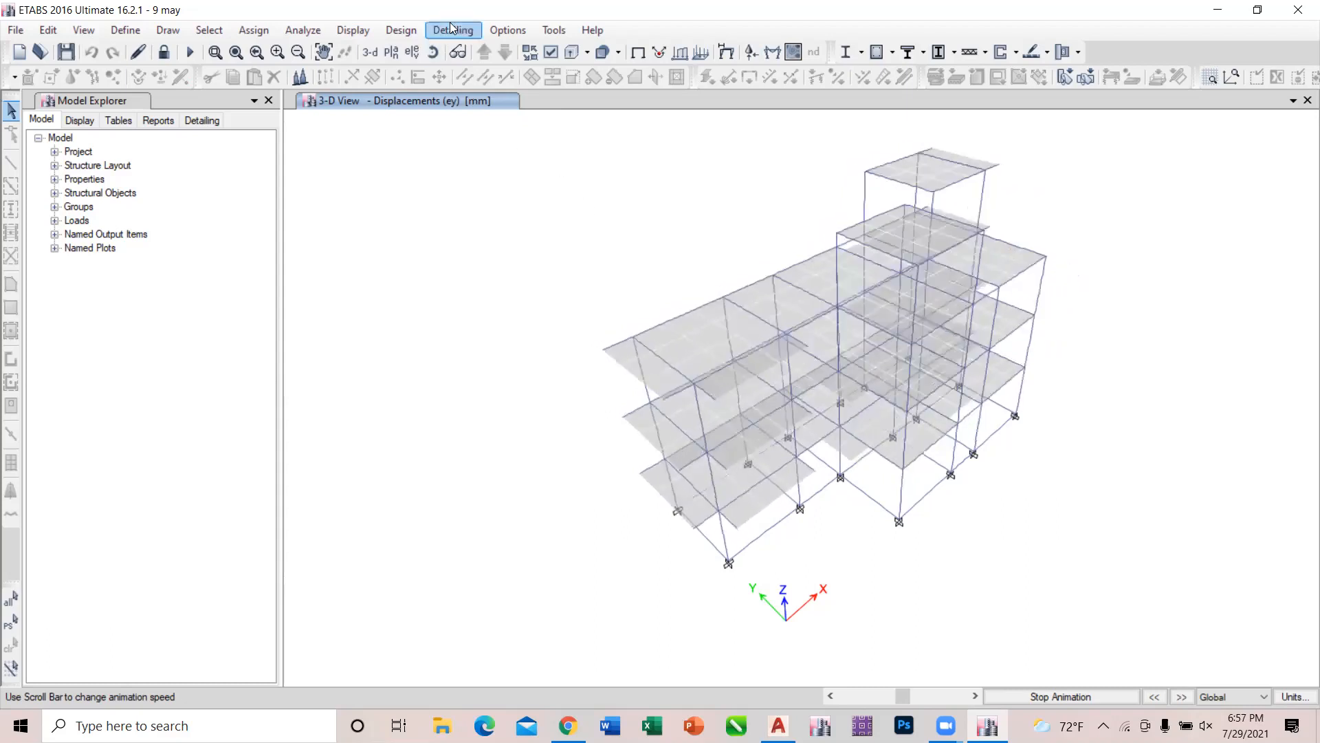
Display the deformed shape for load combination UDCon4 with automatic scaling and animate it in the 3-D view.
click(365, 29)
click(344, 29)
click(344, 29)
click(373, 105)
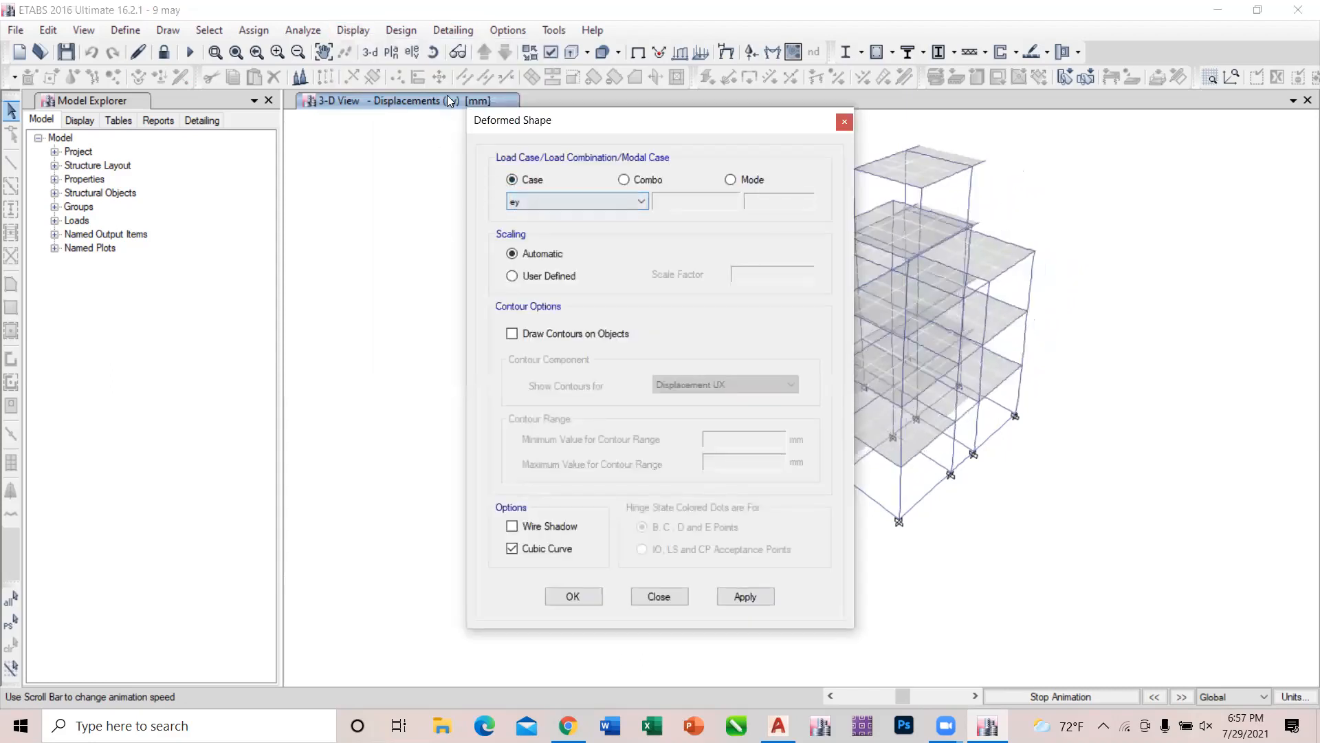
click(625, 179)
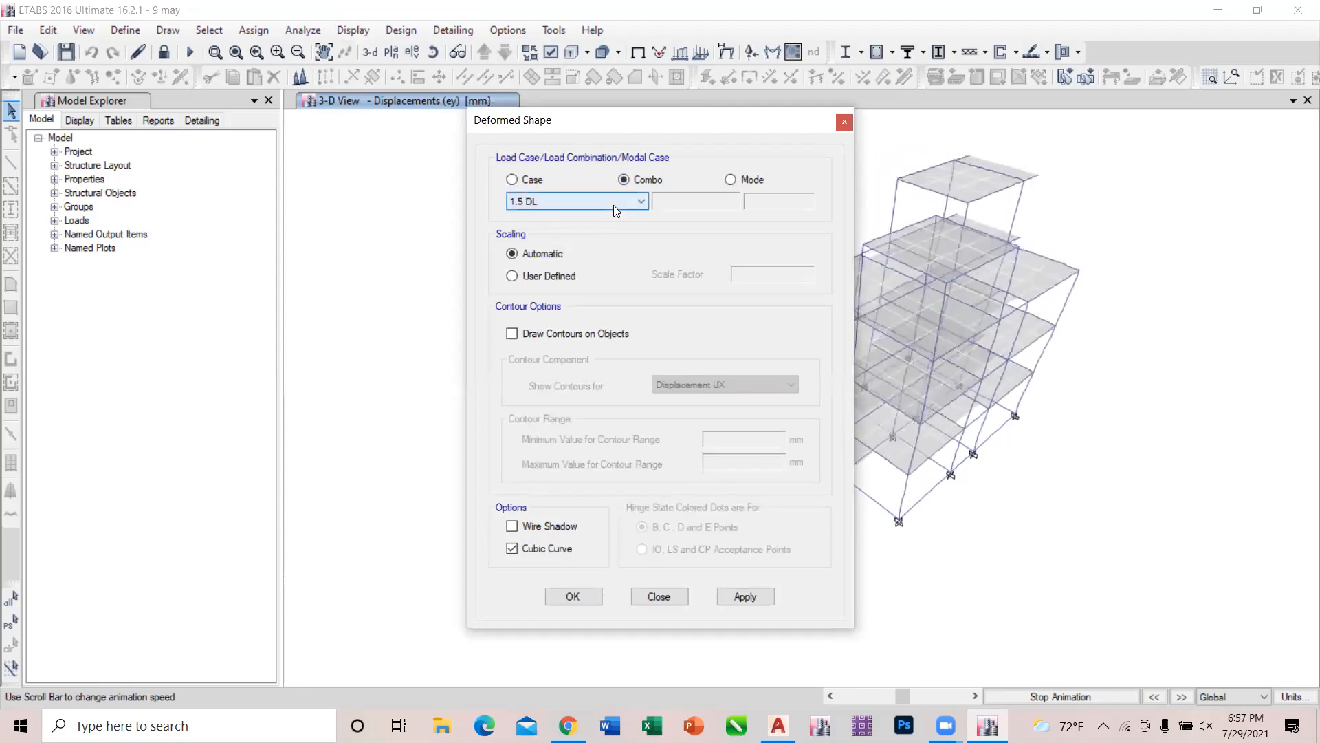
click(613, 204)
click(584, 258)
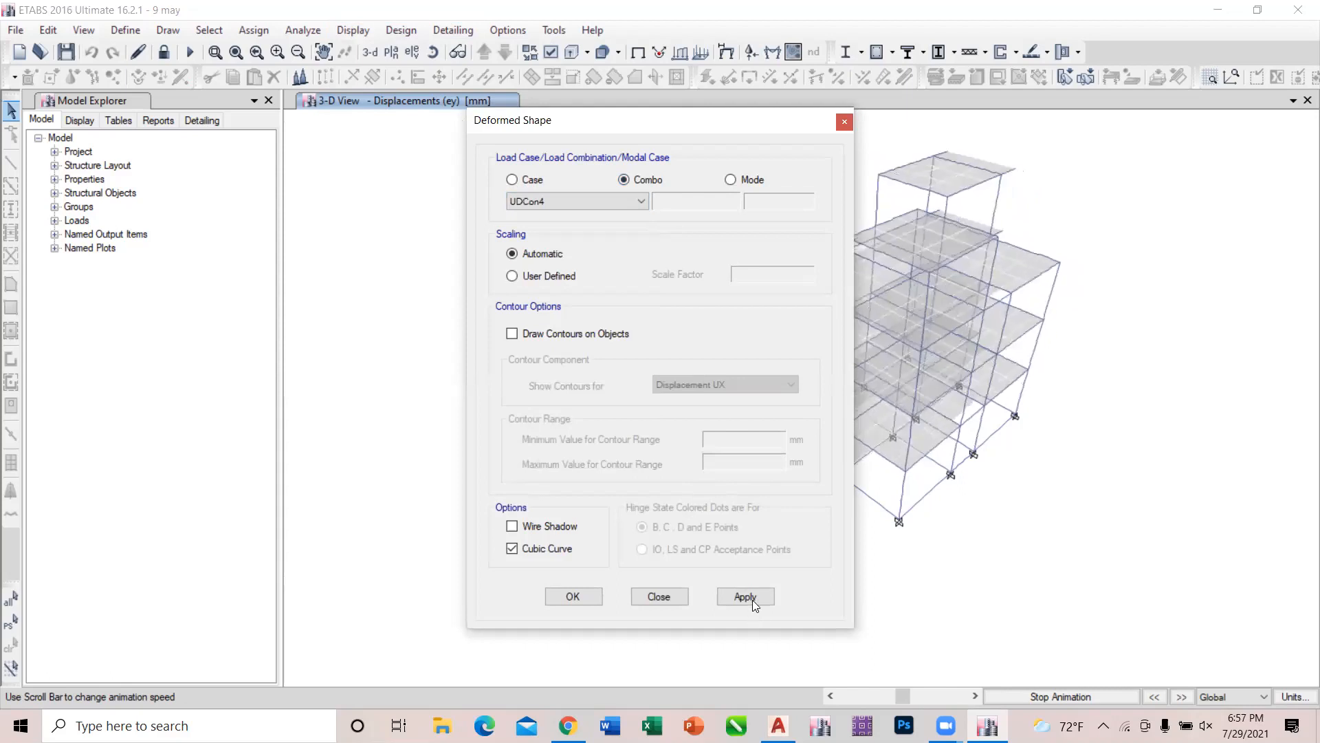
click(757, 596)
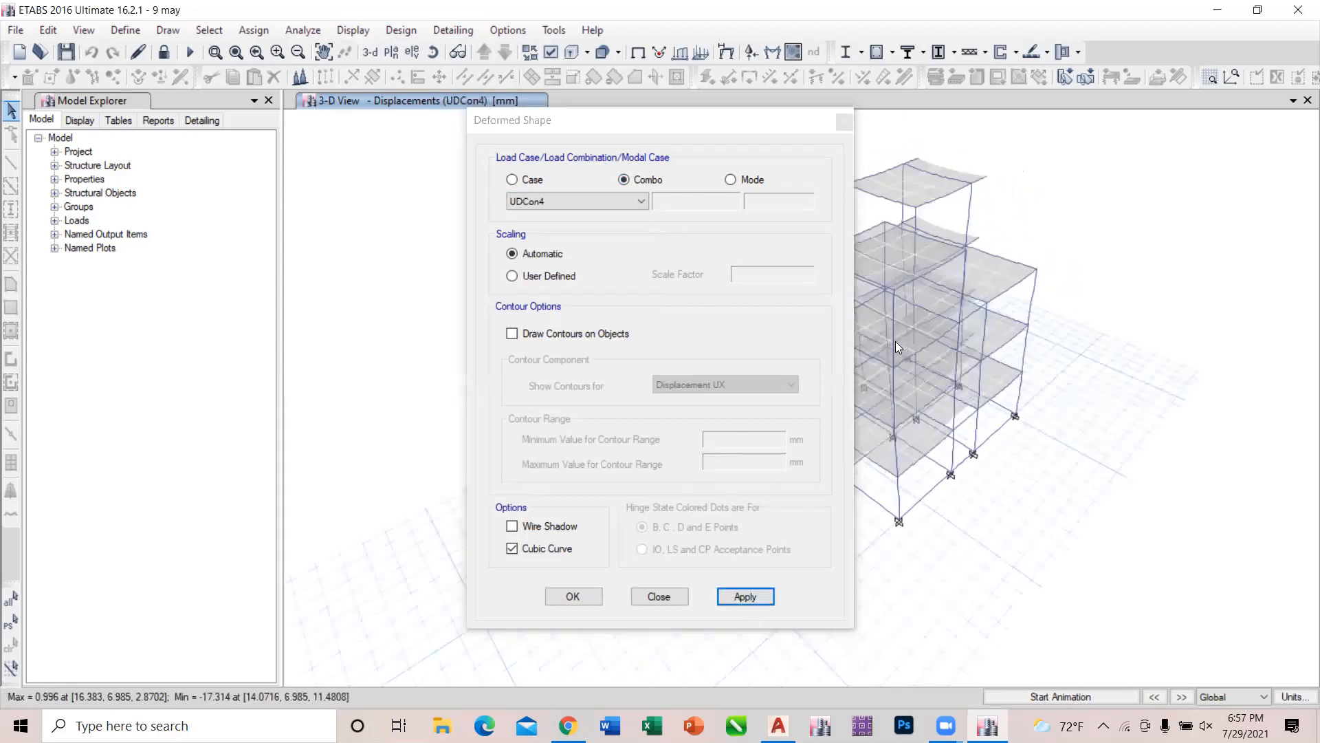
drag(684, 124, 394, 165)
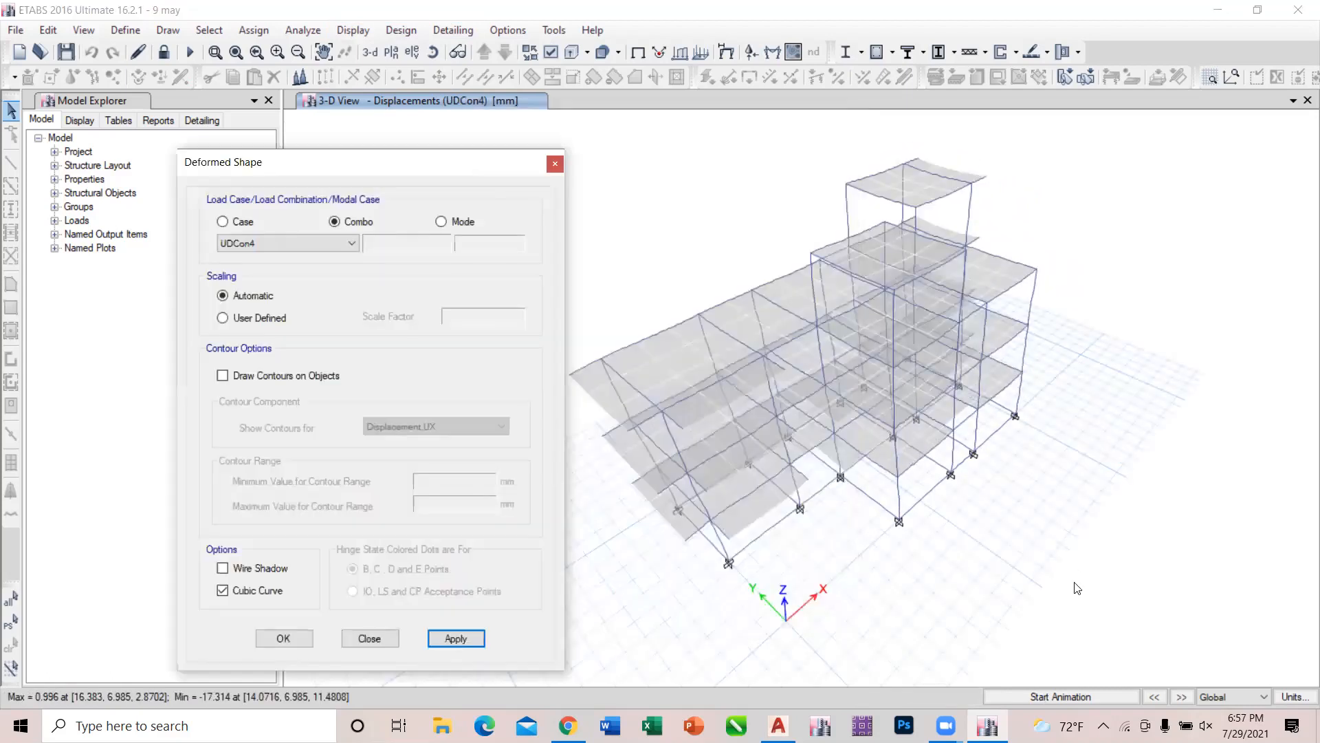
click(1063, 696)
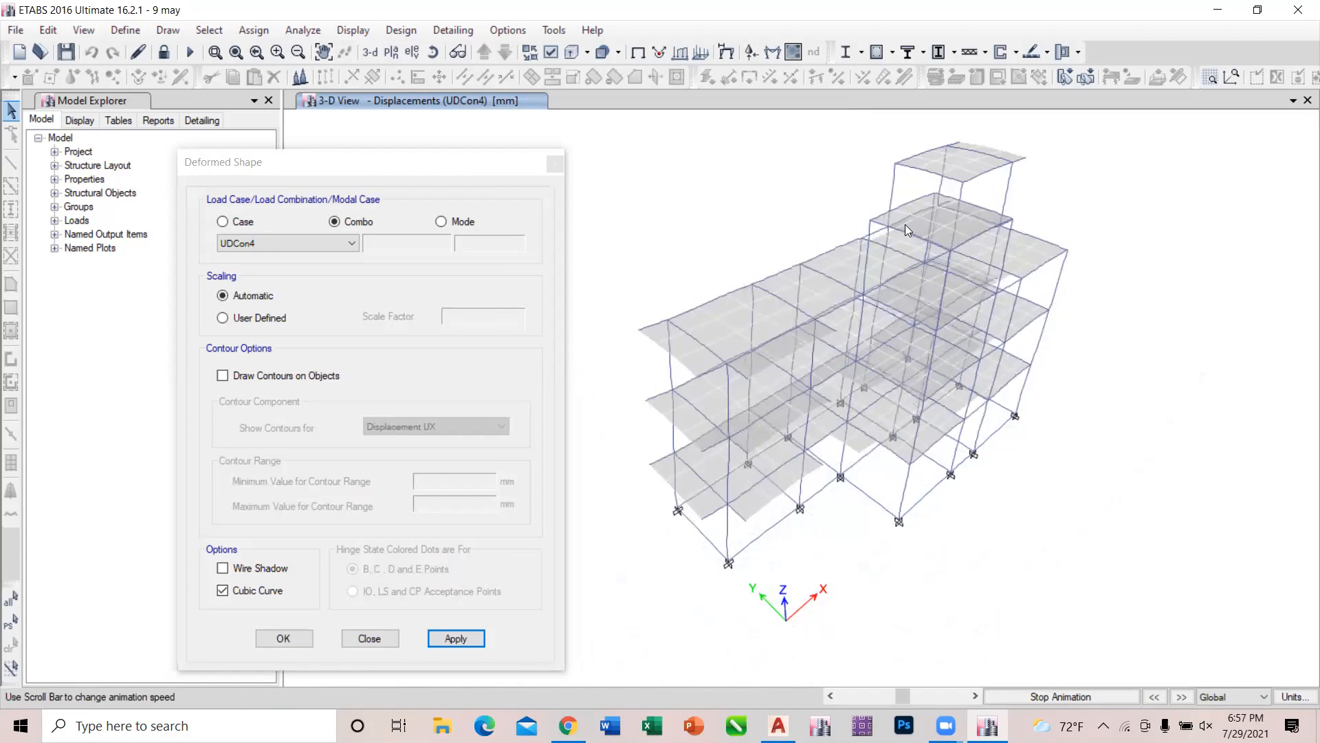
Switch the deformed shape to load combination UDCon12 and animate its displacements.
click(327, 237)
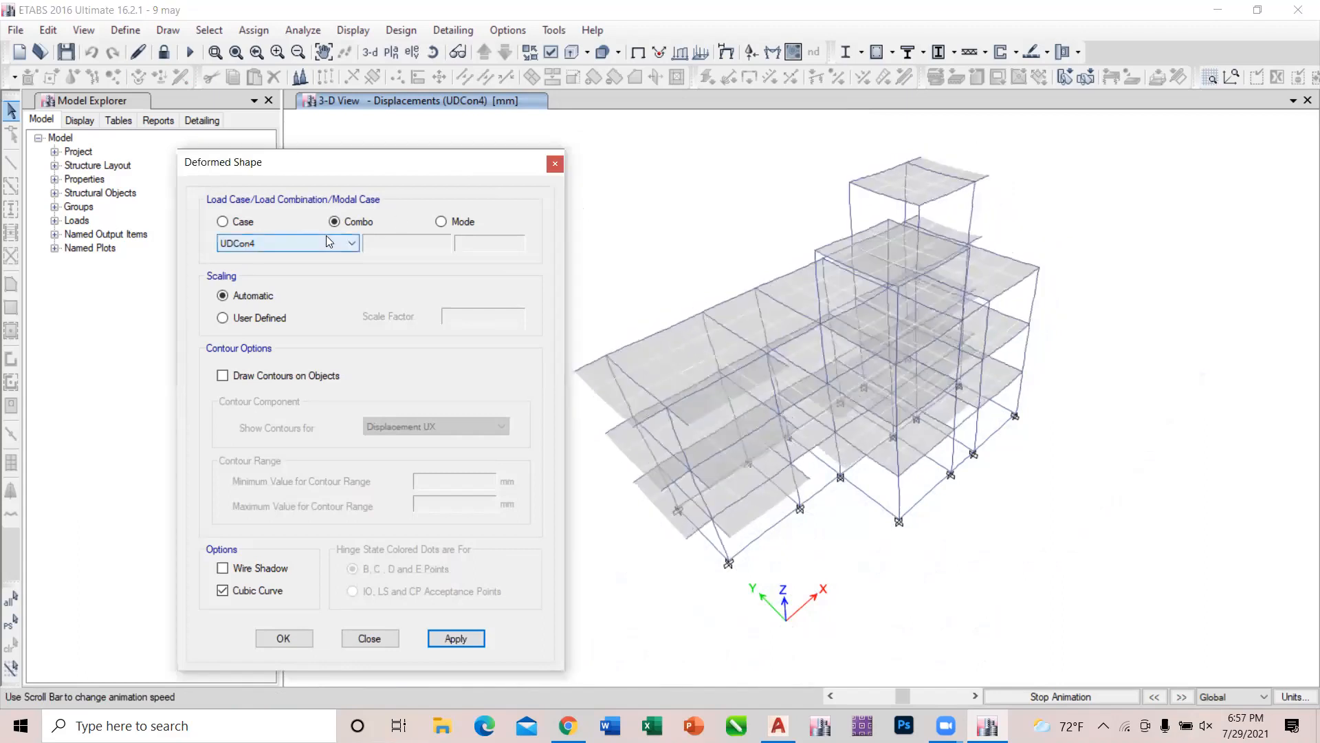
click(326, 235)
click(289, 382)
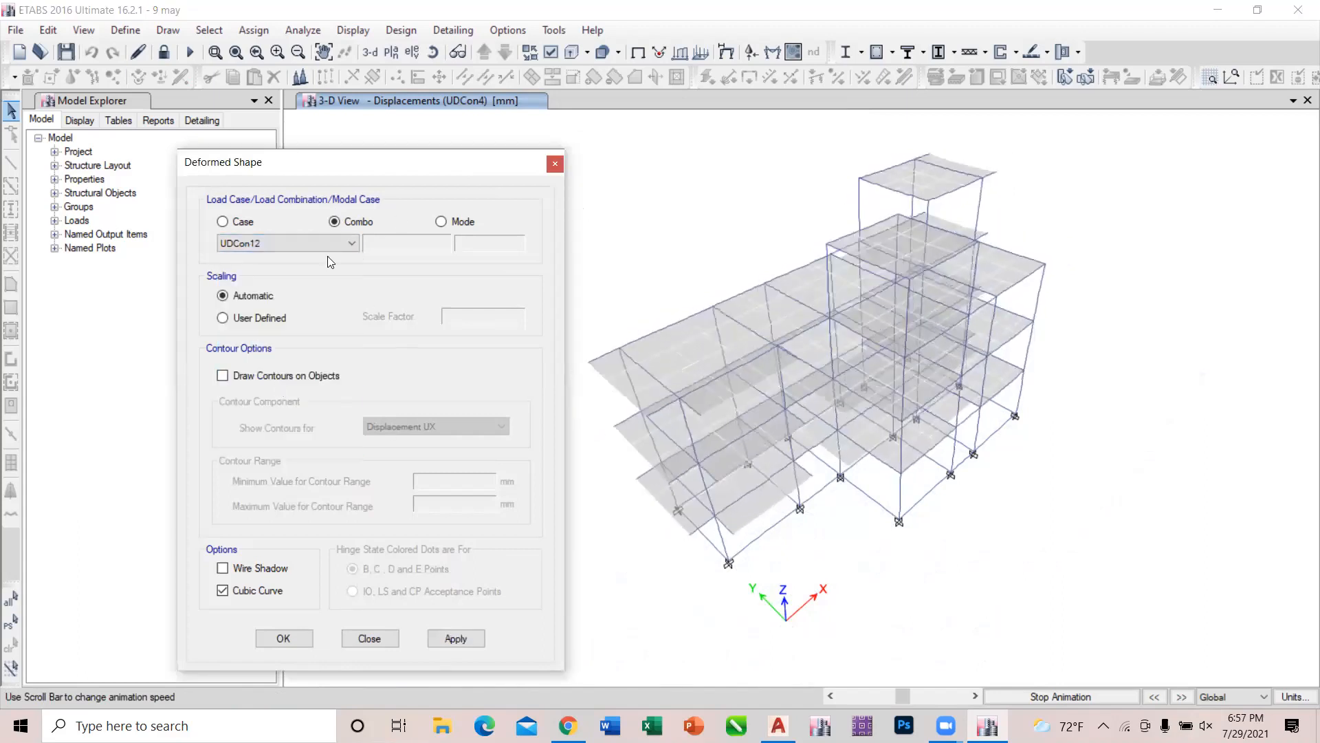
click(456, 639)
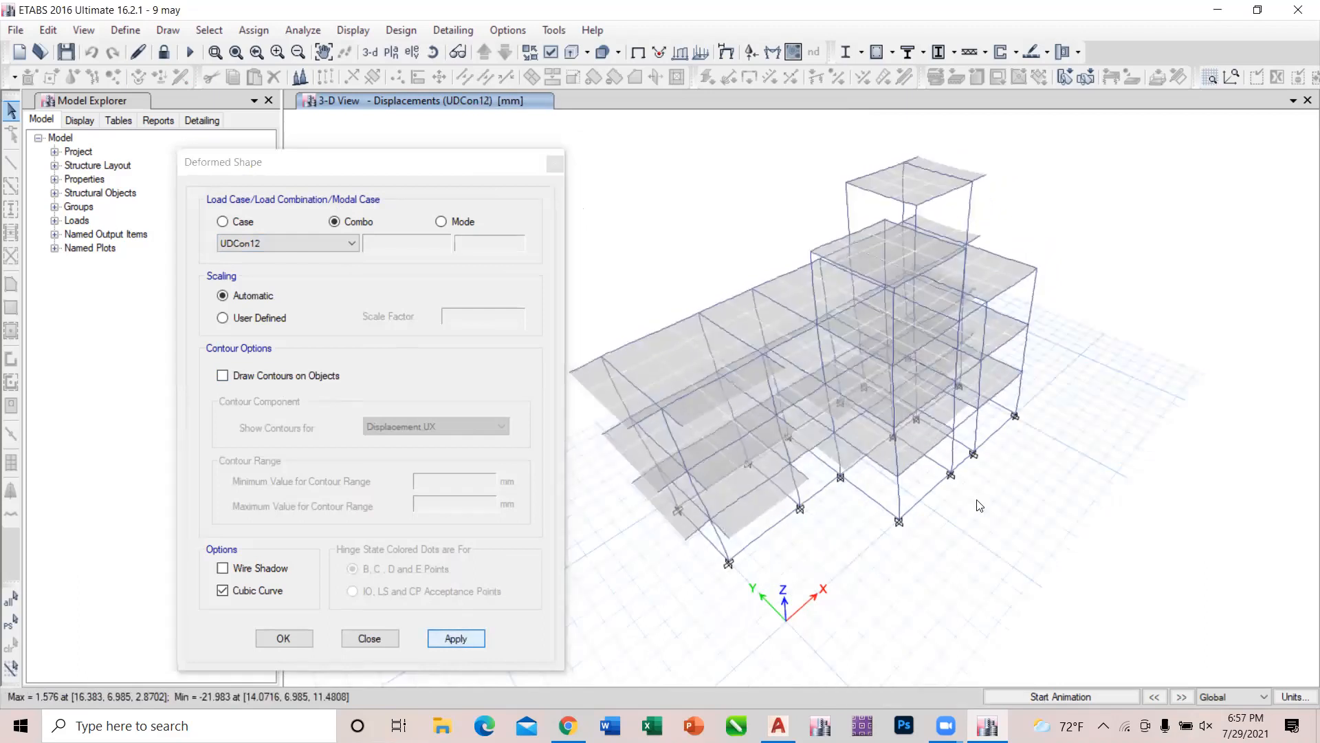
right_click(748, 462)
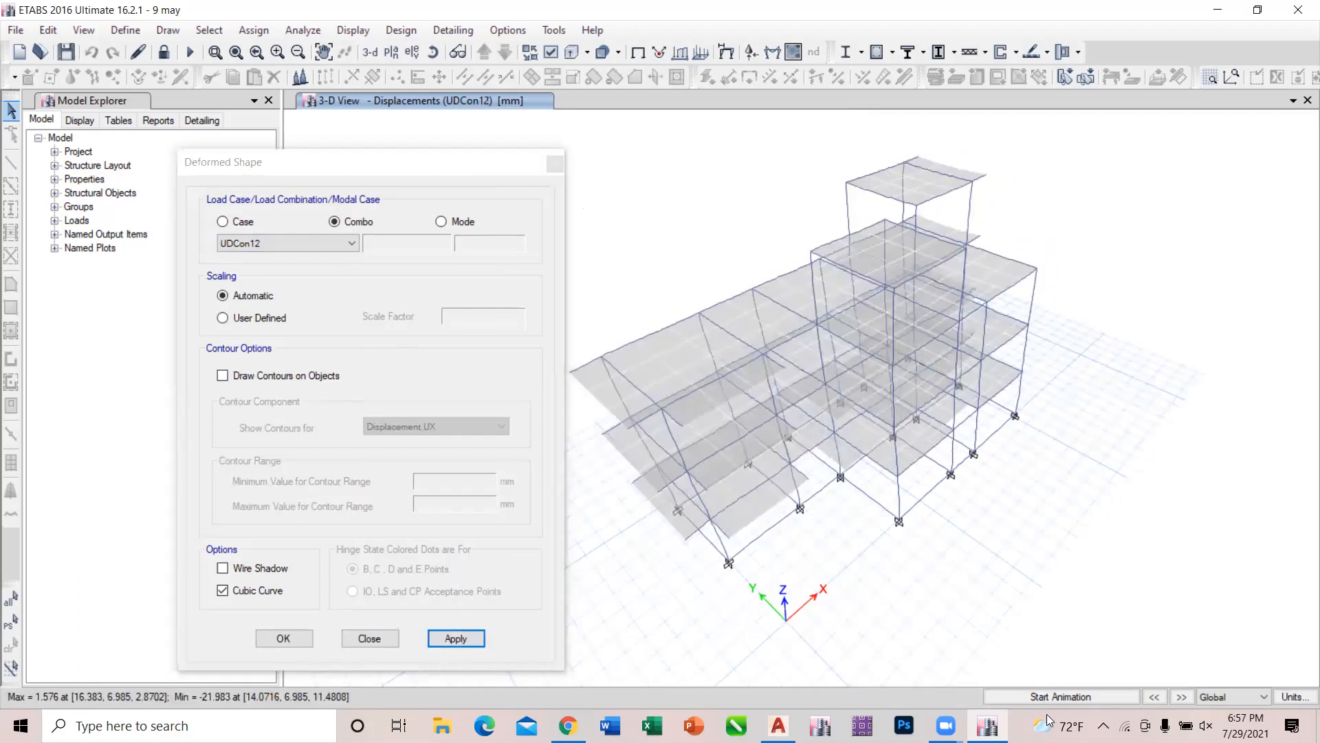
click(1074, 695)
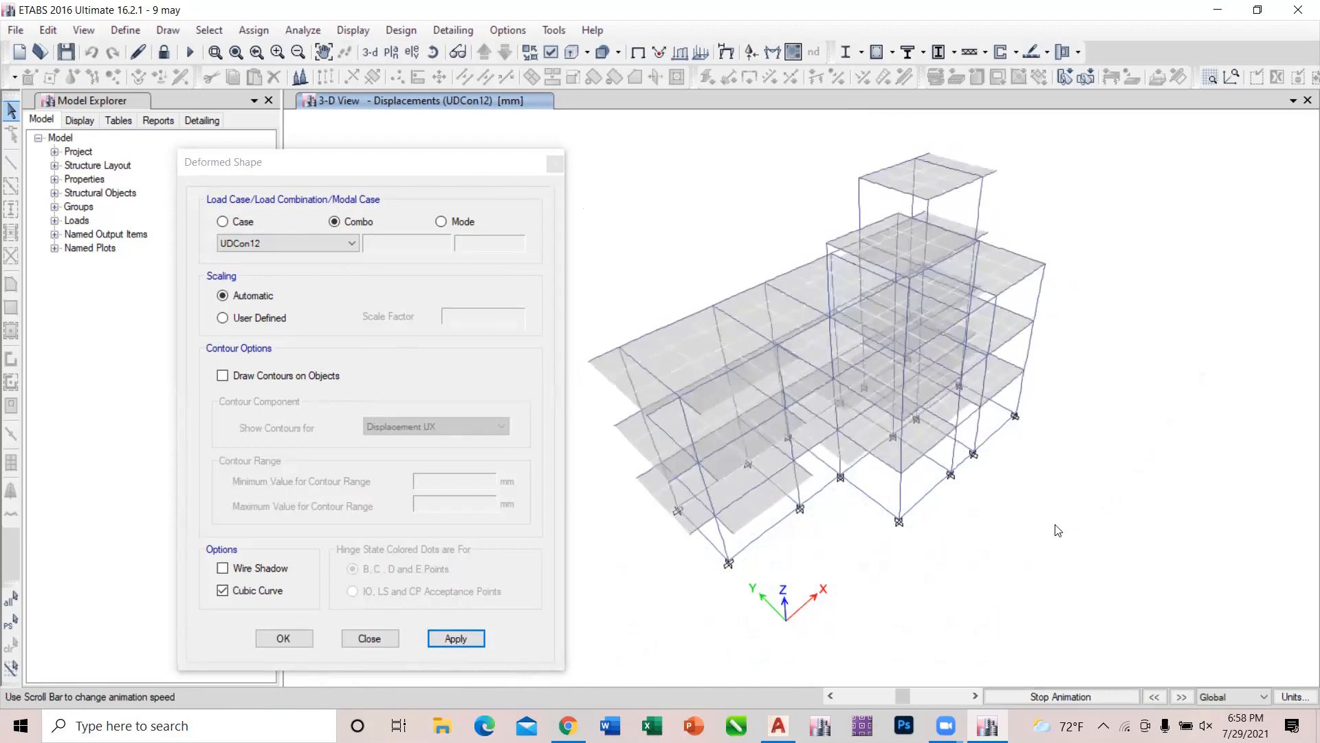
Show the deformed shape for the enveope combination using Absolute Max and animate it.
click(336, 242)
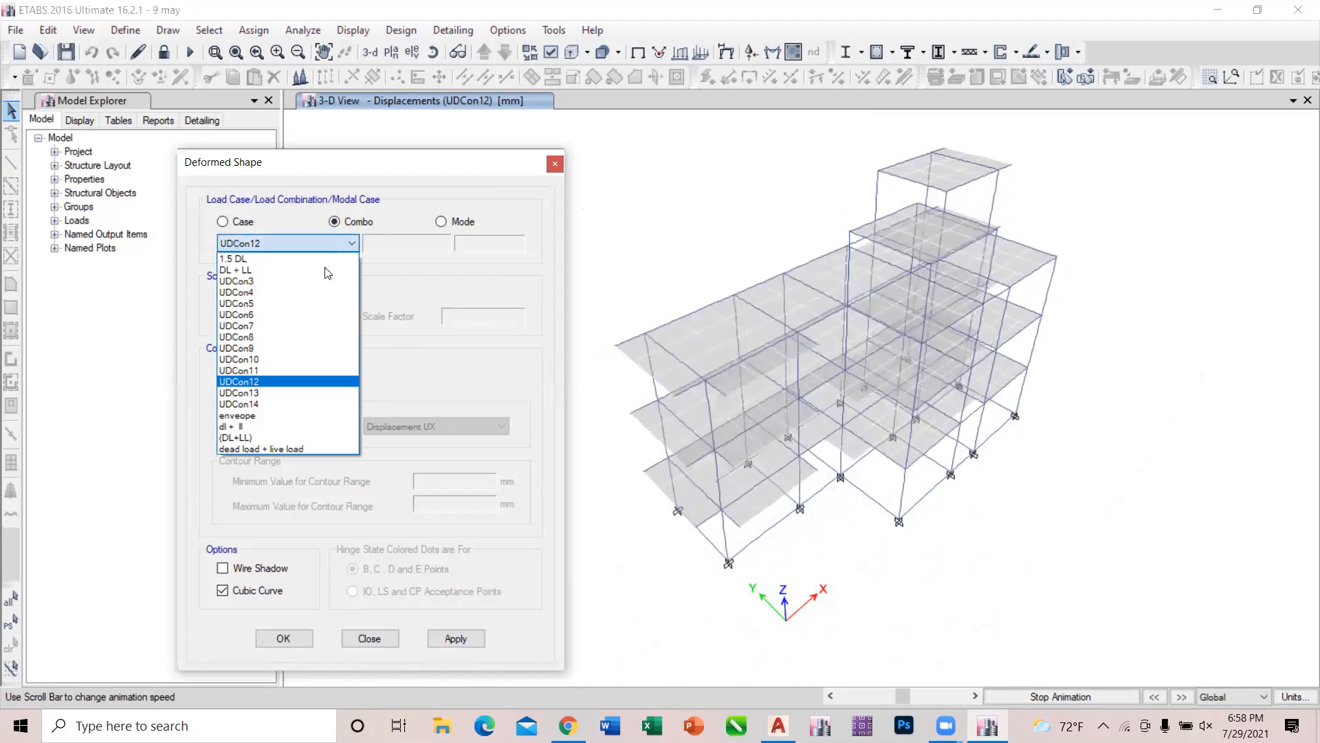
click(265, 415)
click(472, 638)
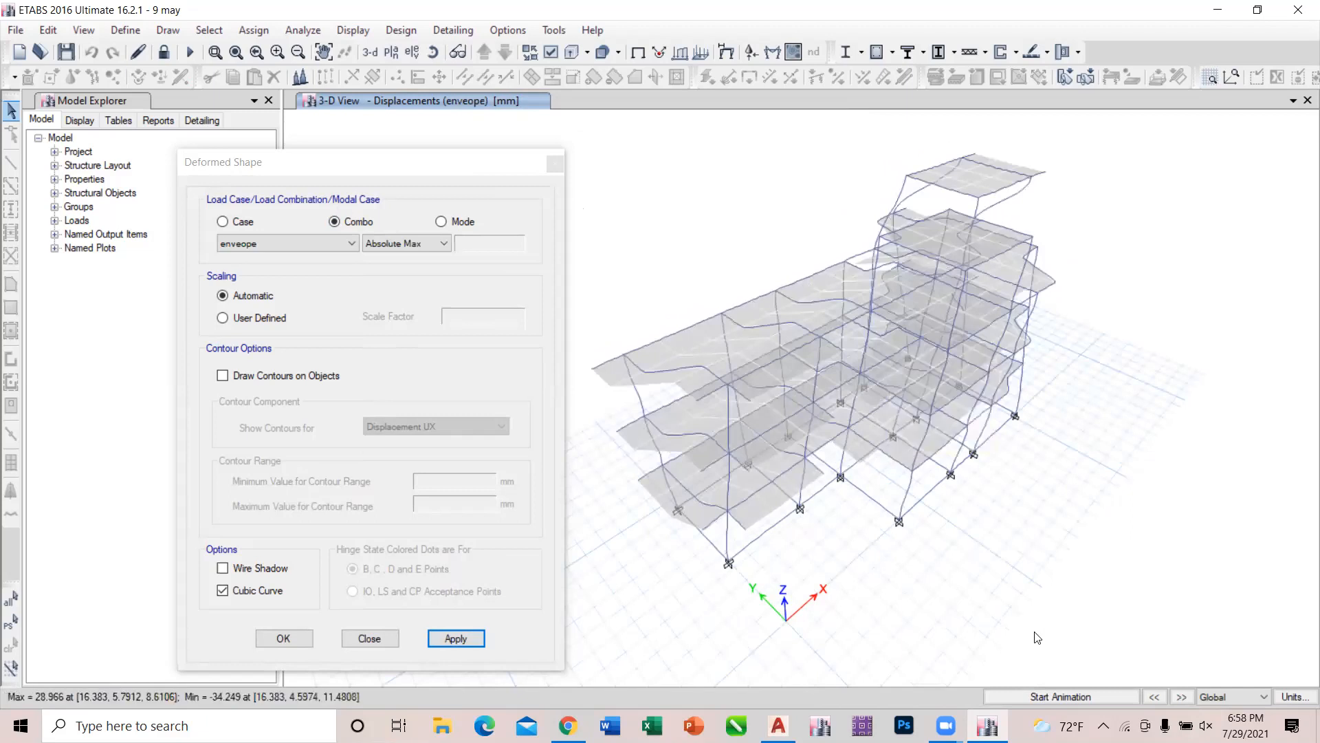
click(1061, 696)
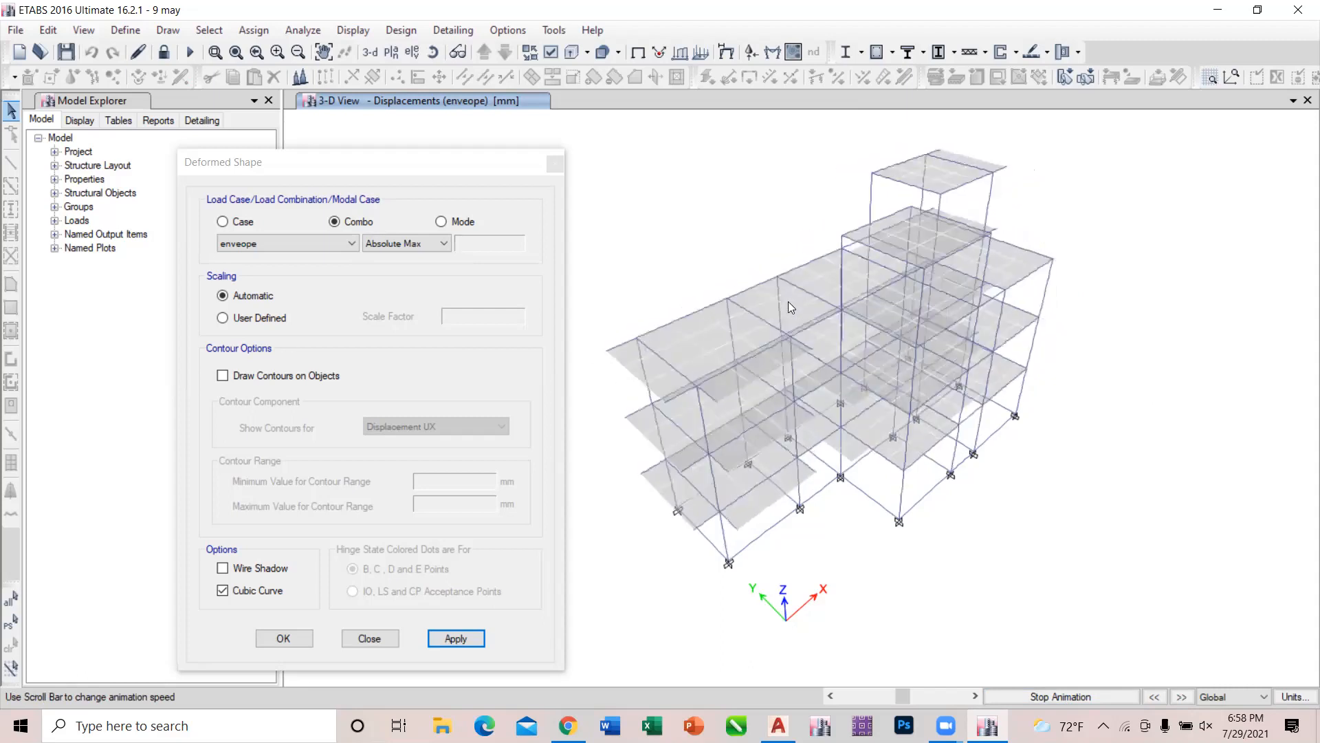
Change the displayed deformed shape to load combination UDCon13 and view its animated displacements.
click(332, 245)
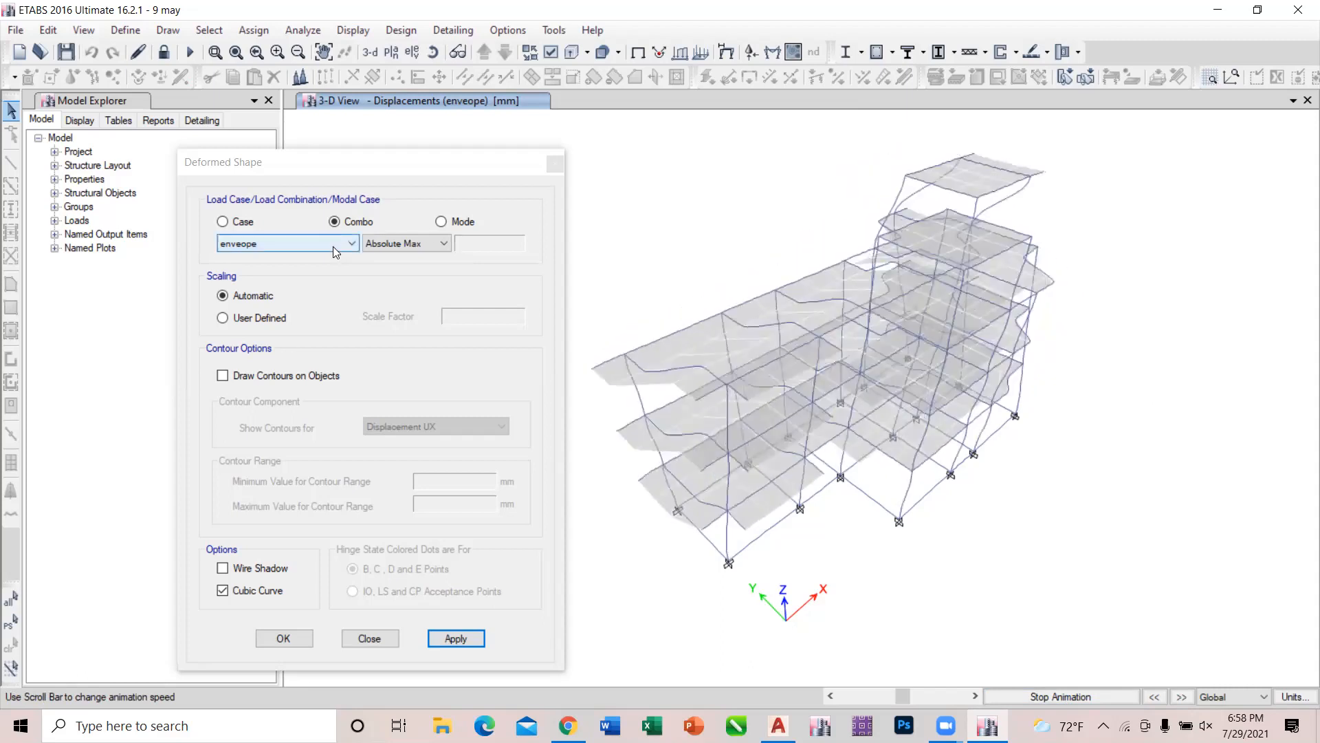
click(332, 246)
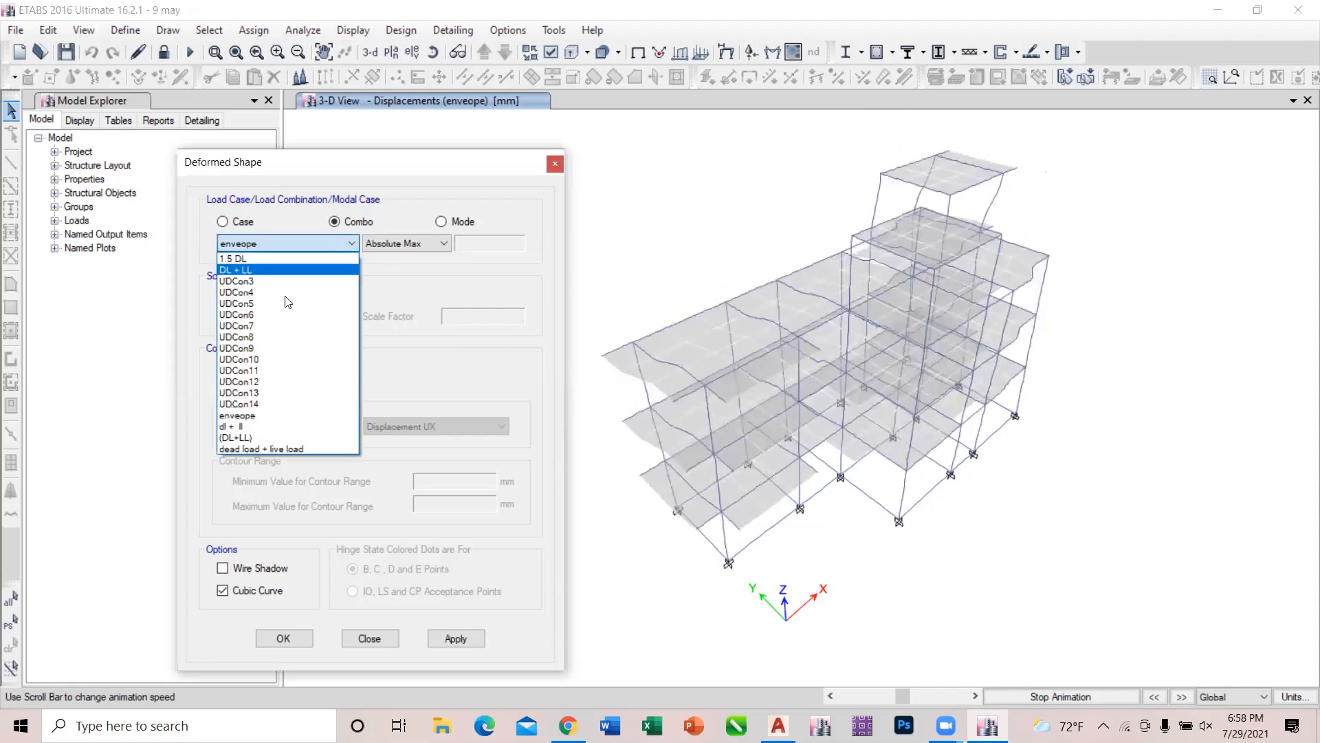
click(253, 393)
click(456, 639)
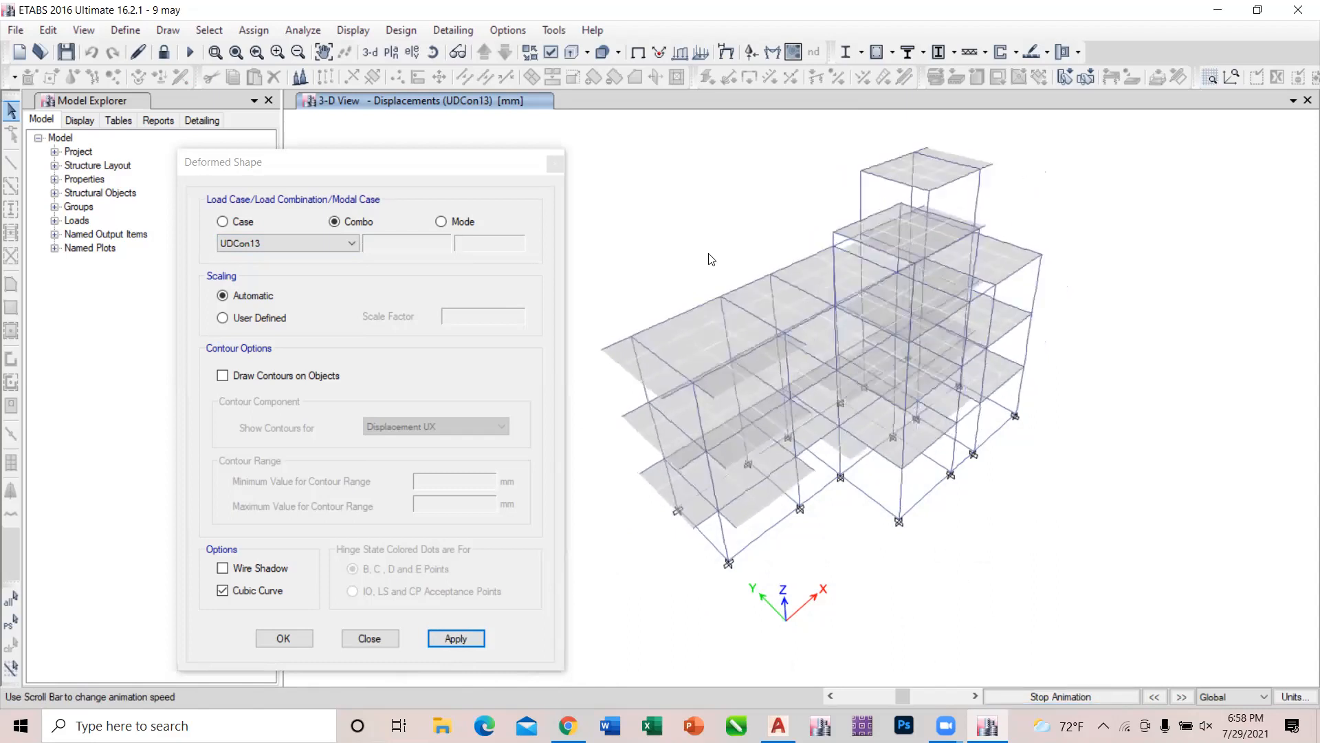
Return the deformed shape to combination UDCon12 and run the animation again to compare its sway with UDCon13.
click(284, 246)
click(285, 245)
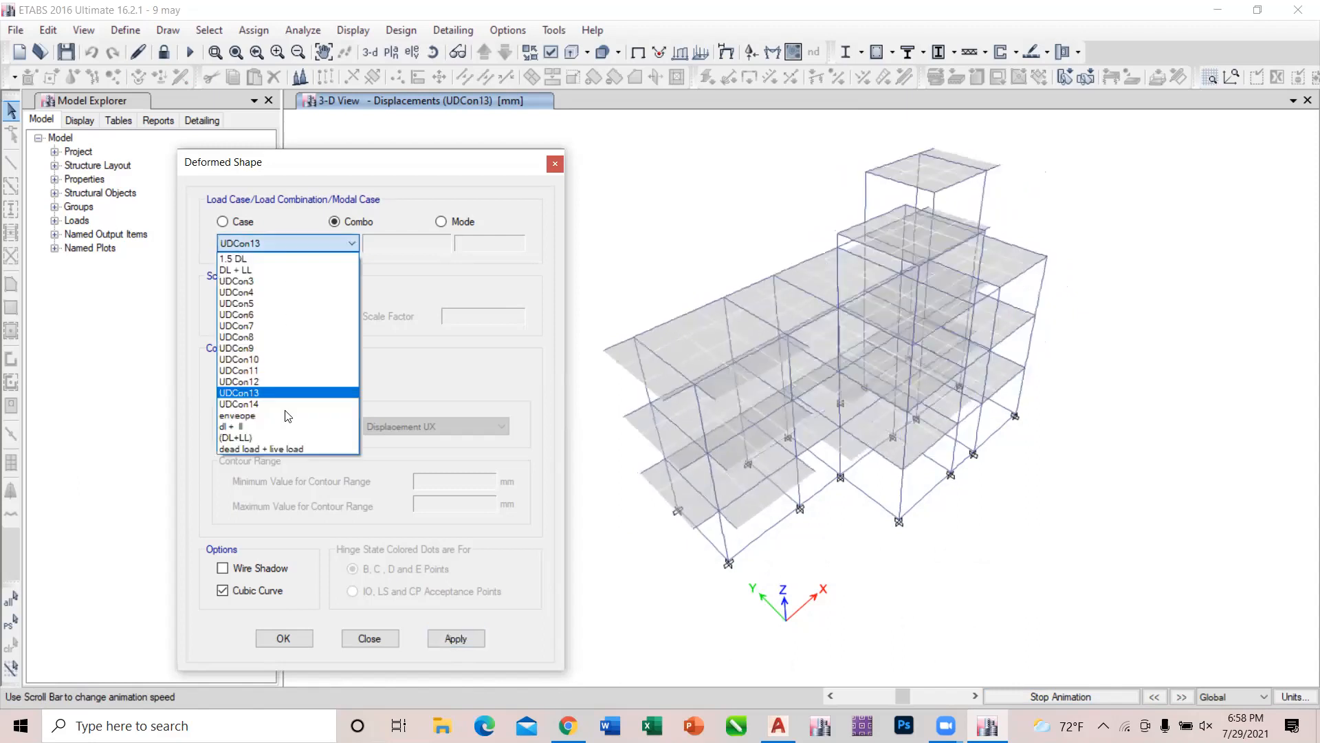
click(271, 383)
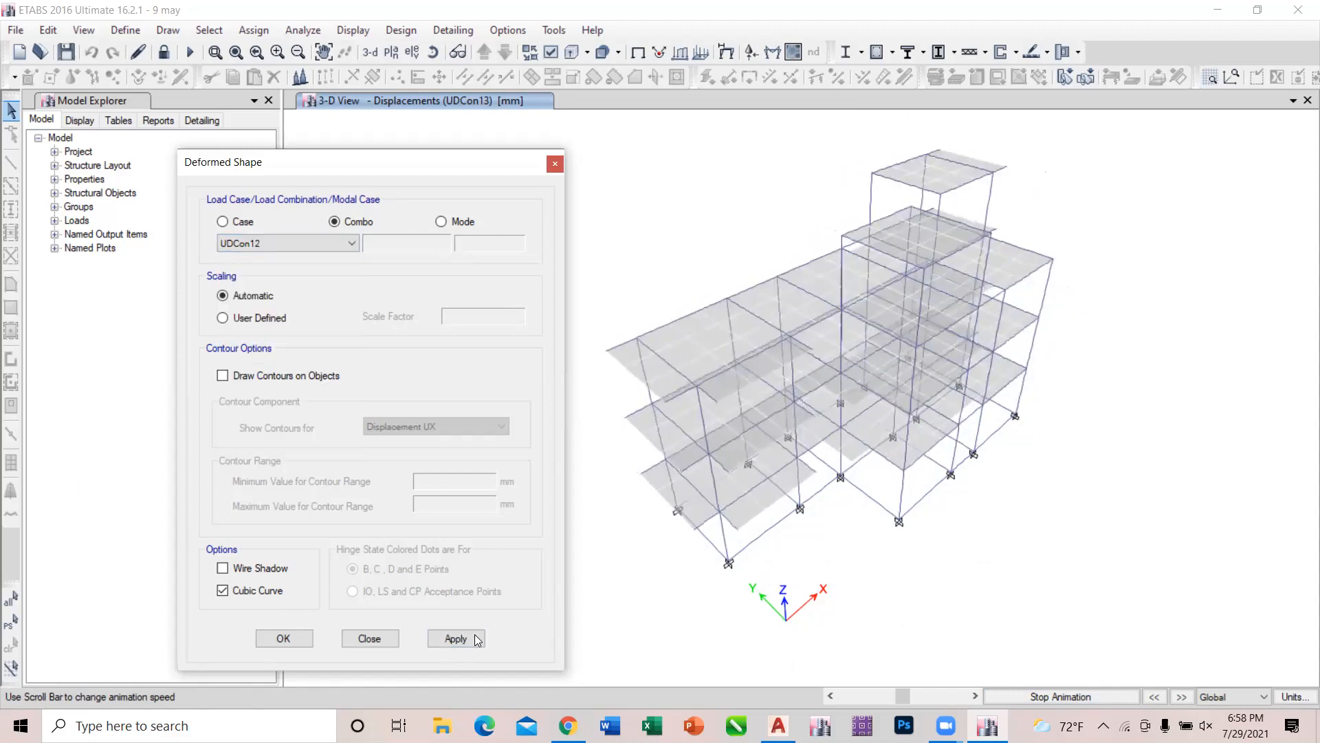
click(457, 638)
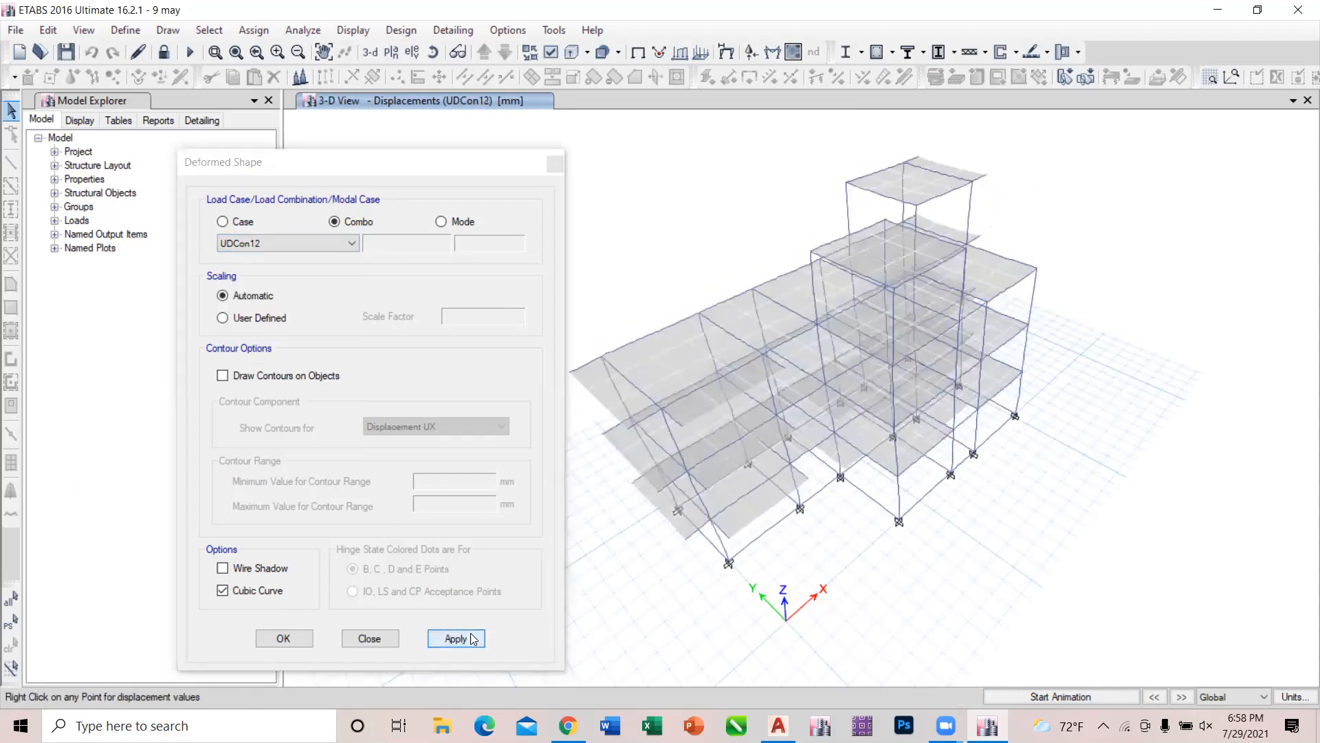
click(1055, 696)
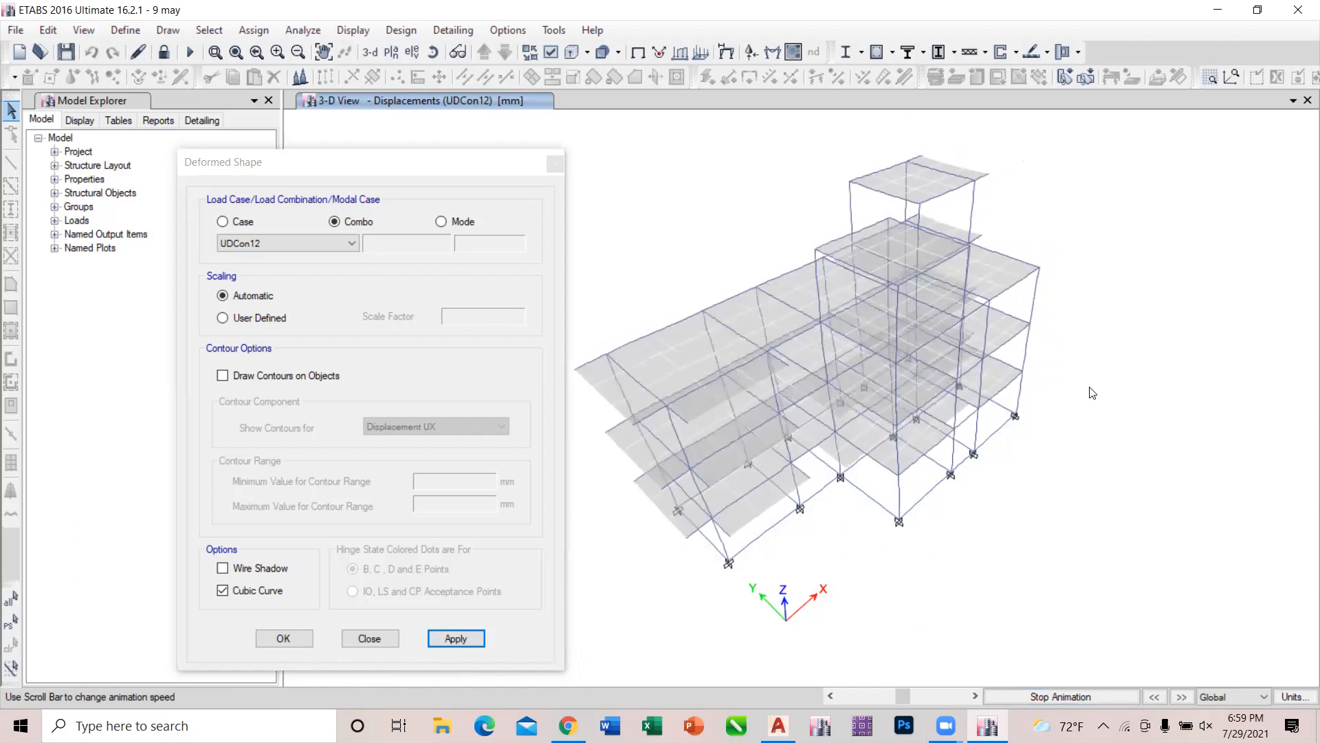
Display the Modal case's mode 1 shape and compare the animated mode 2 with mode 1, finishing on mode 1.
click(440, 223)
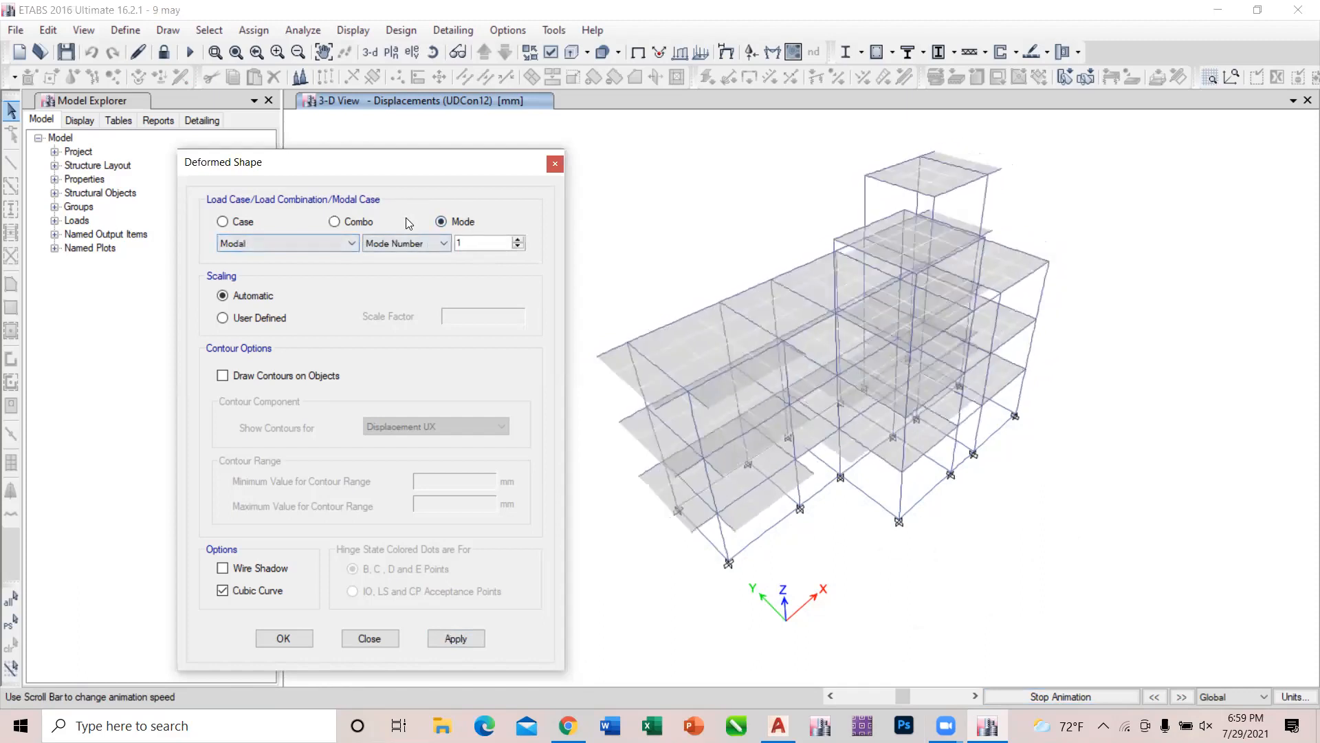
click(554, 165)
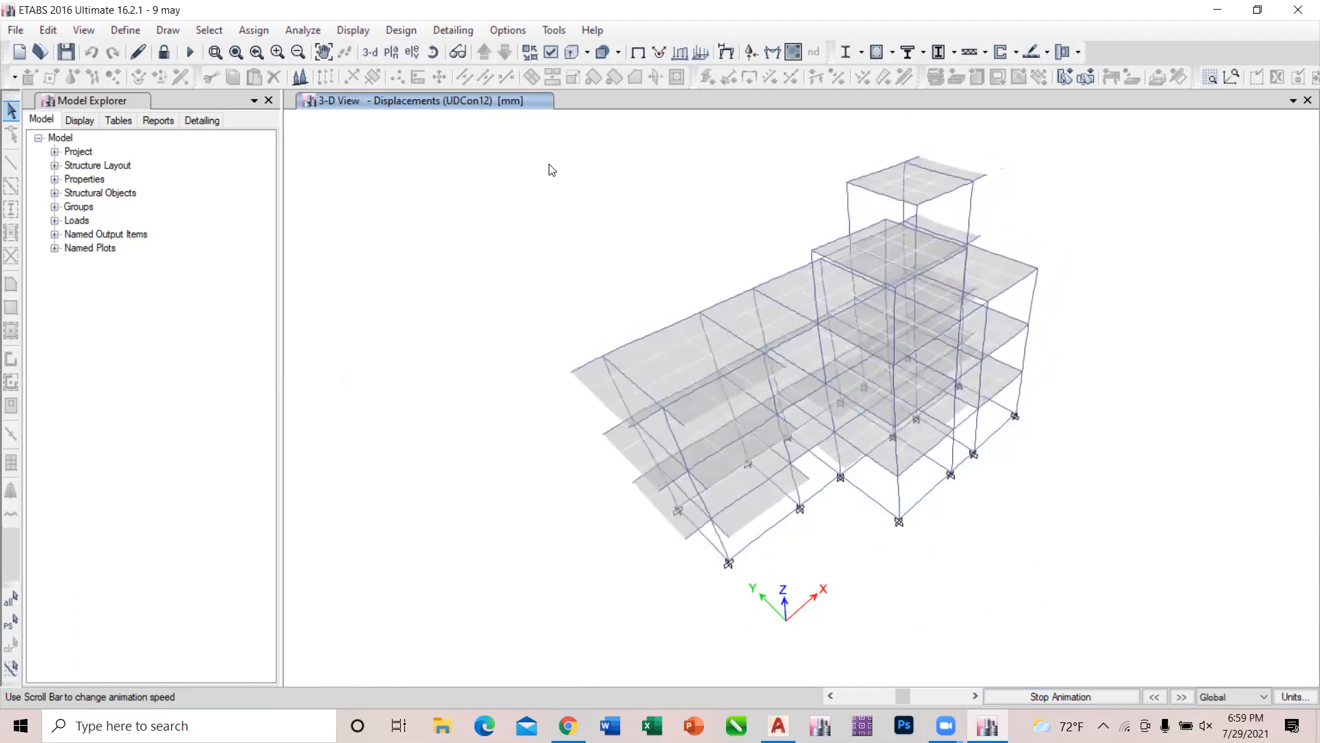
click(353, 30)
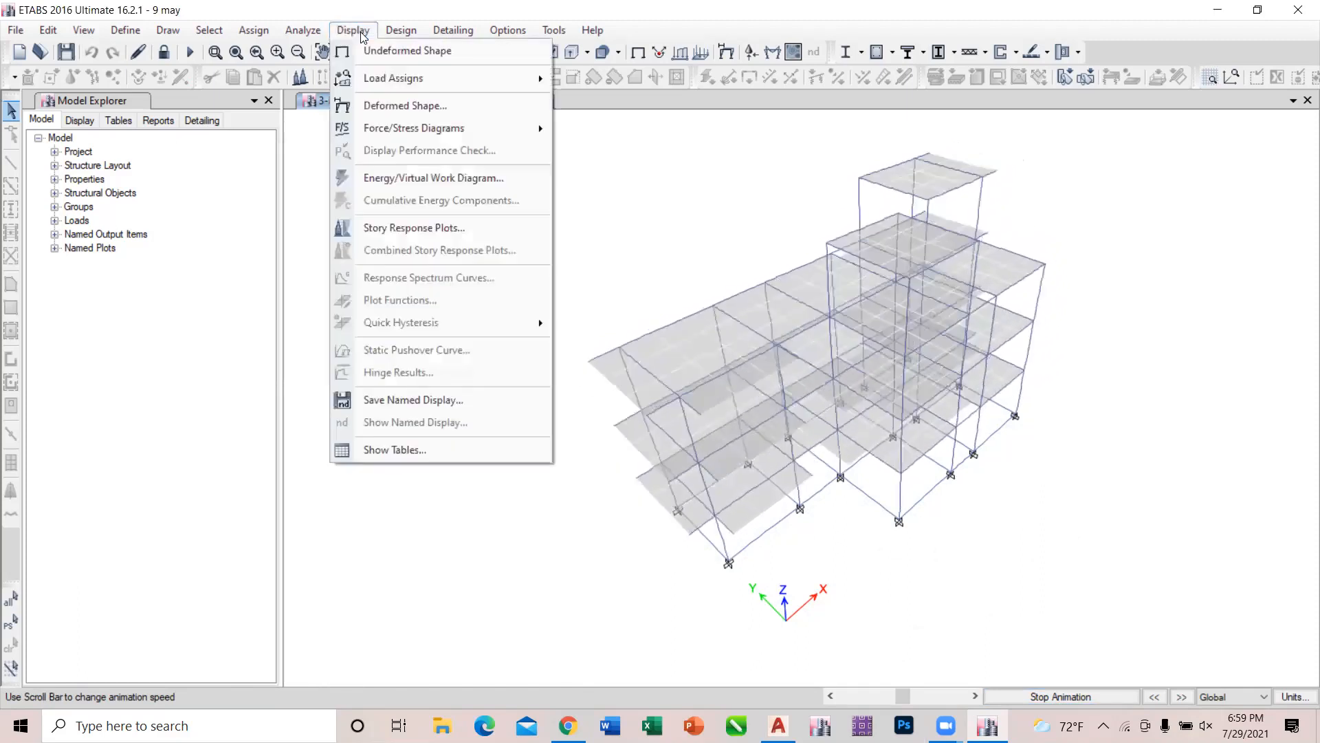
click(401, 105)
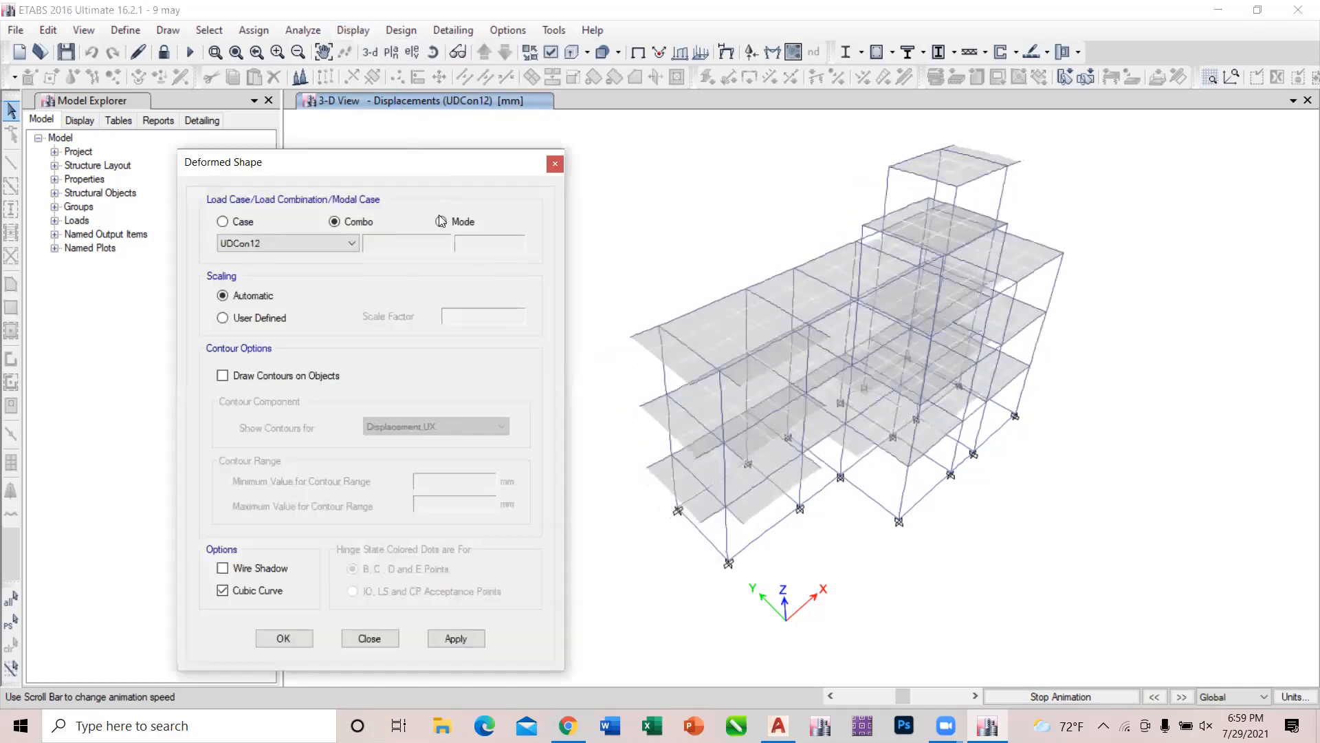
click(439, 222)
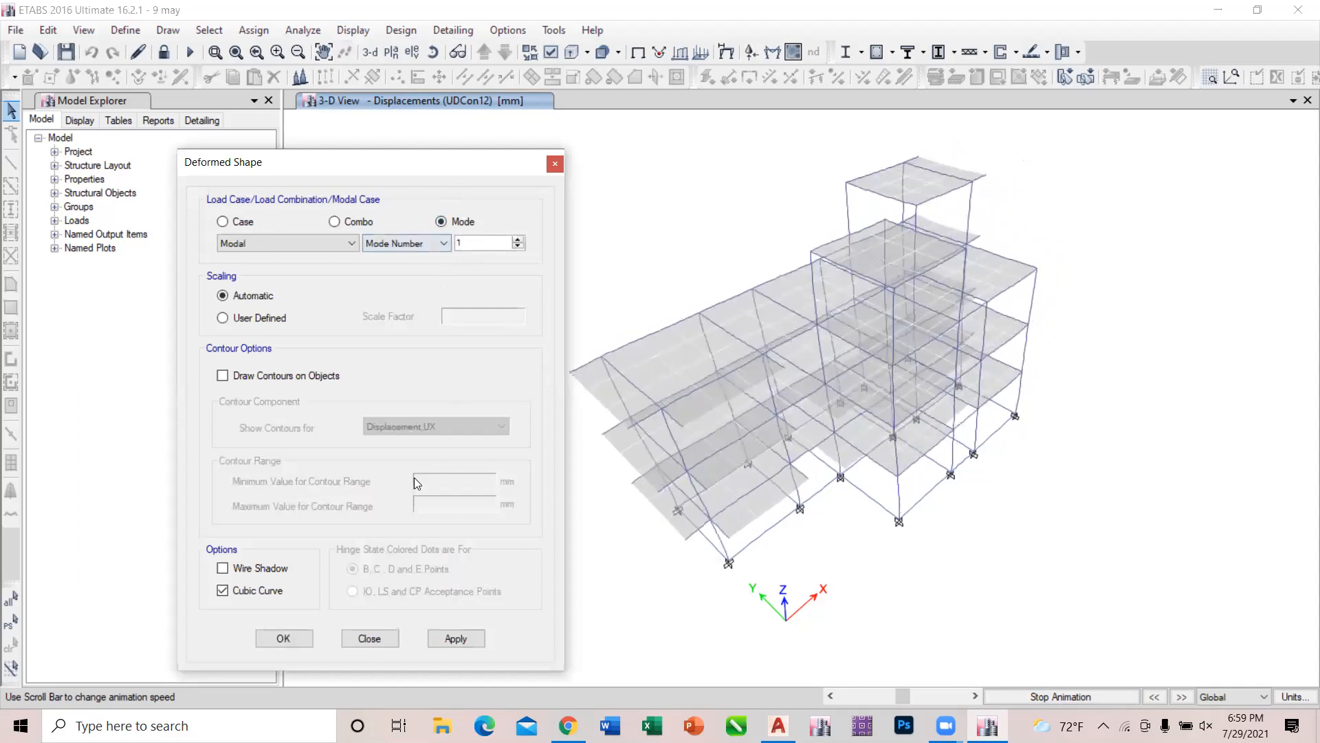
click(453, 636)
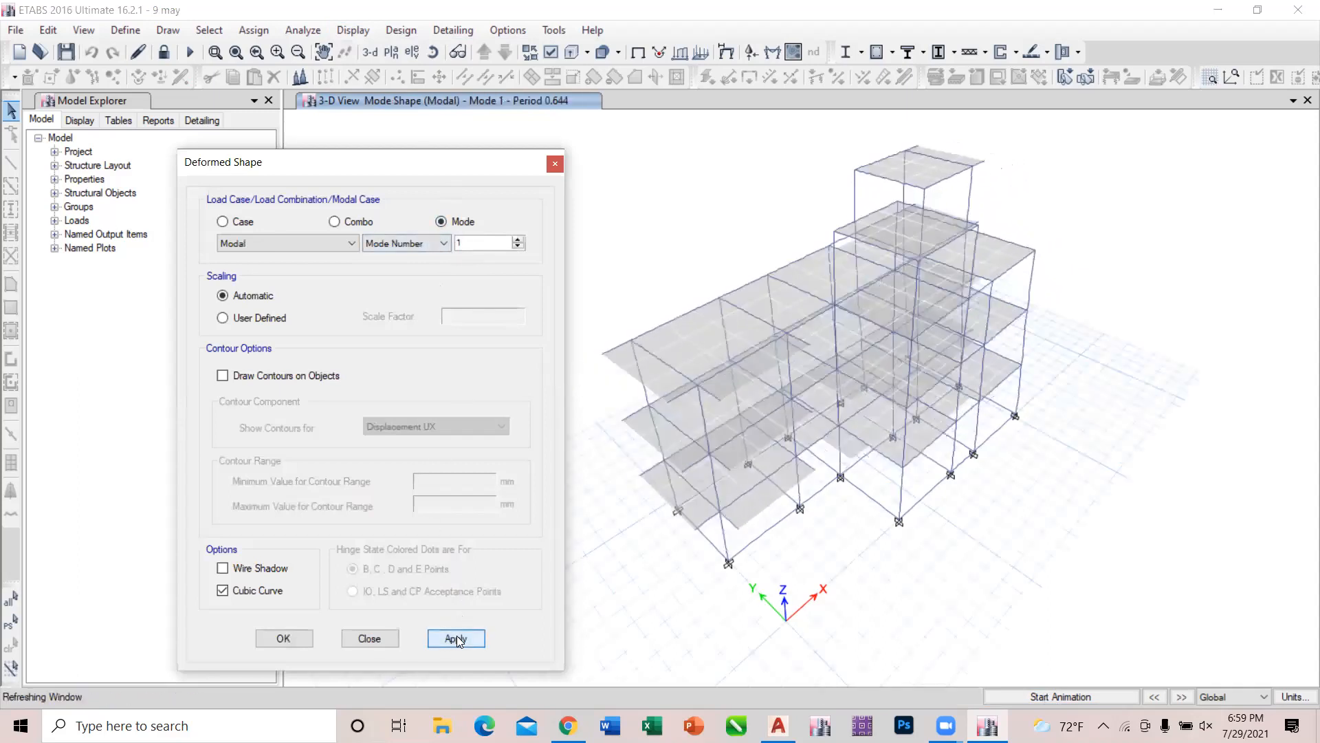
click(371, 638)
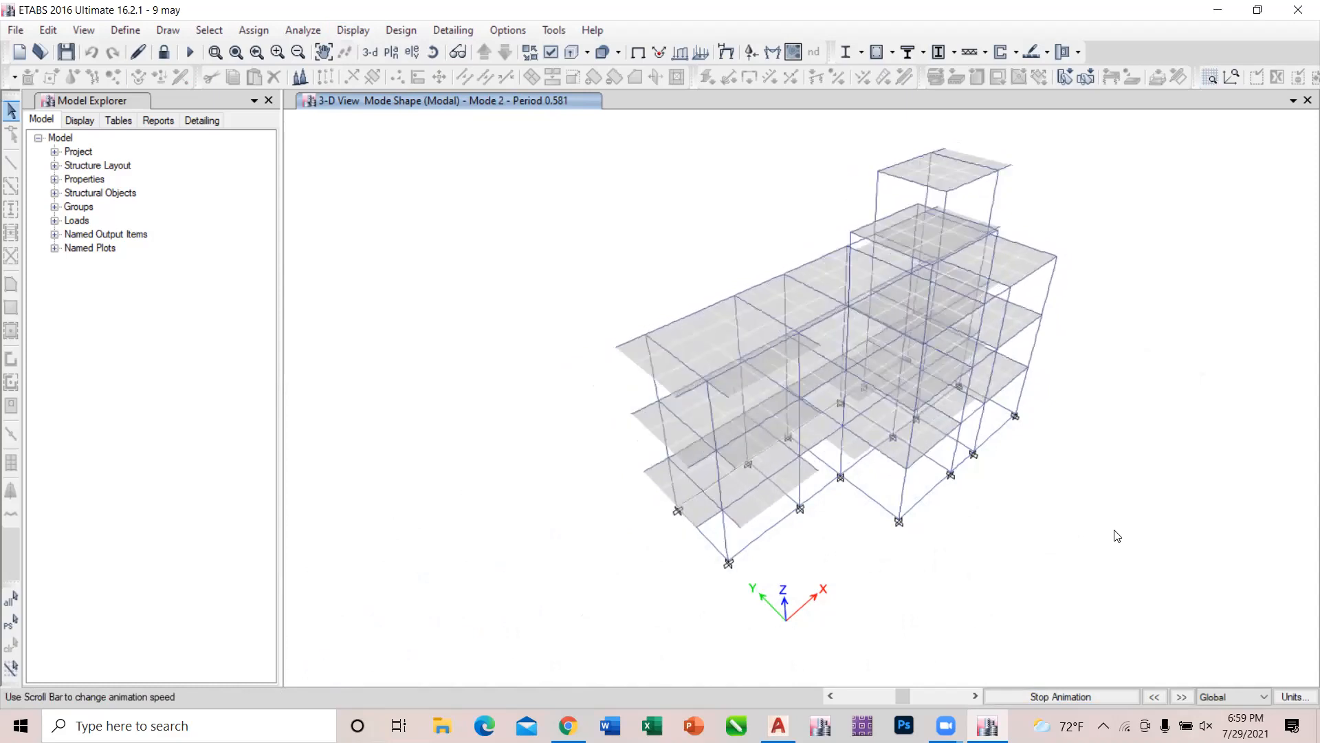
click(1152, 698)
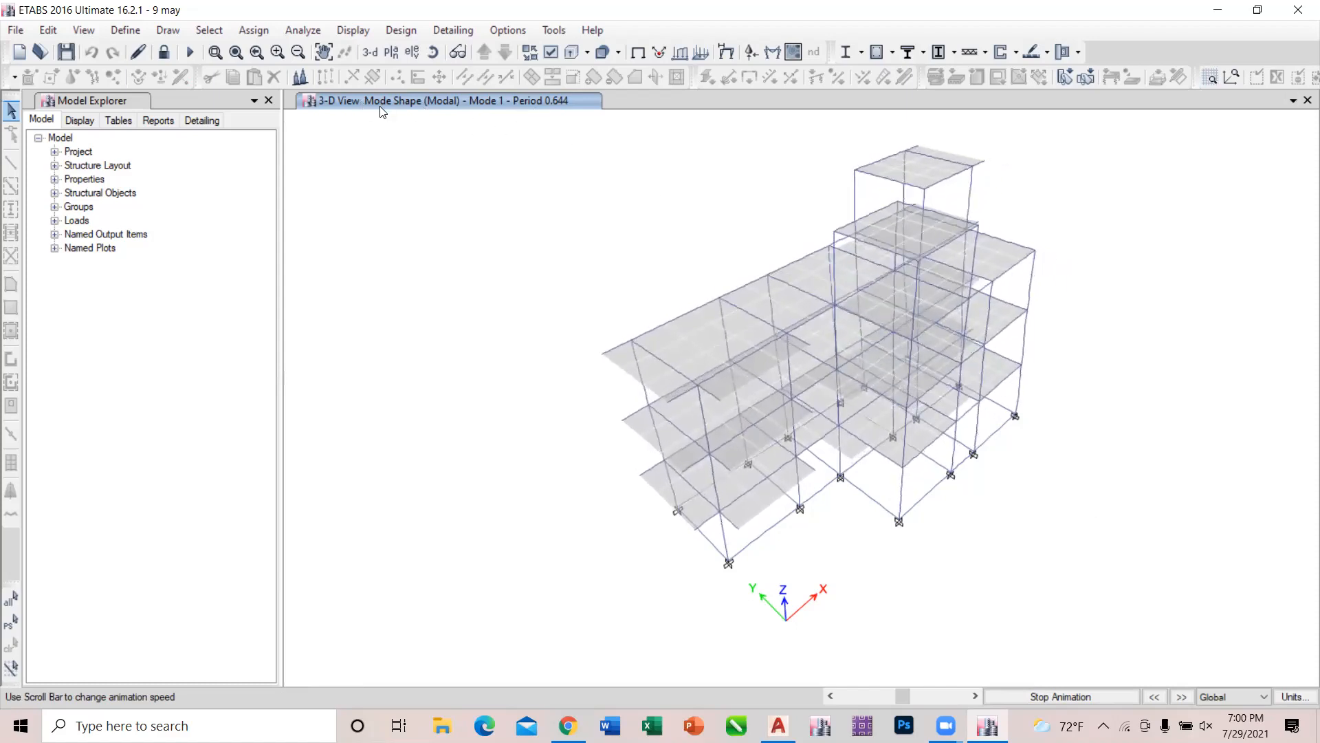
Reapply the Modal mode 1 shape, animate it, and step forward through modes 2 and 3 to compare their motion.
click(373, 37)
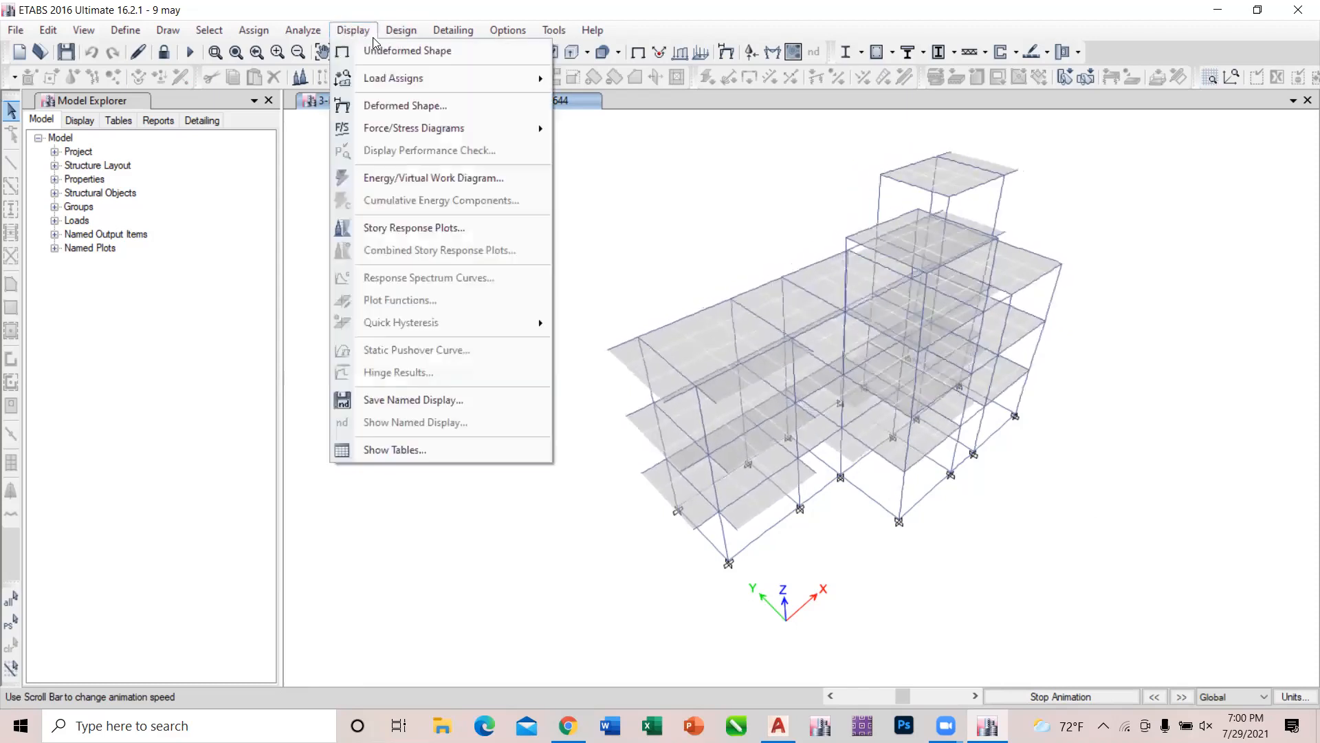
click(407, 100)
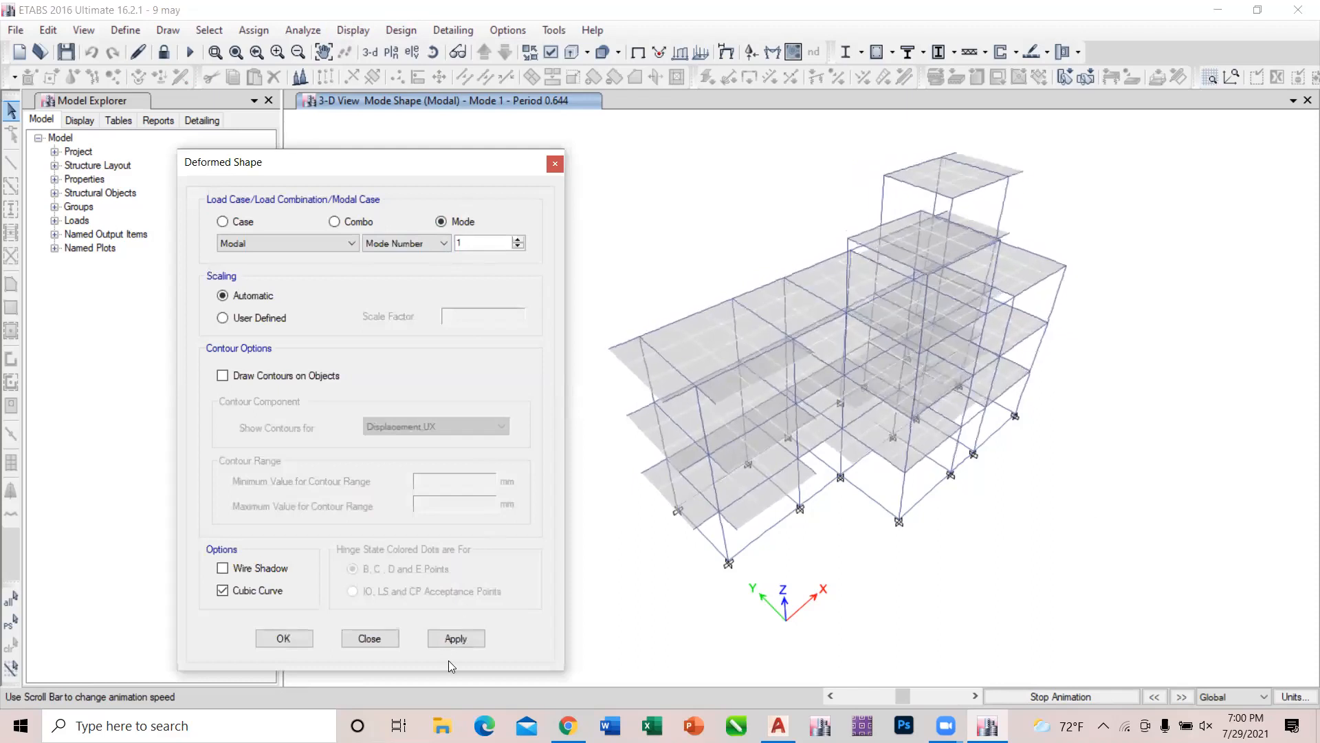
click(460, 639)
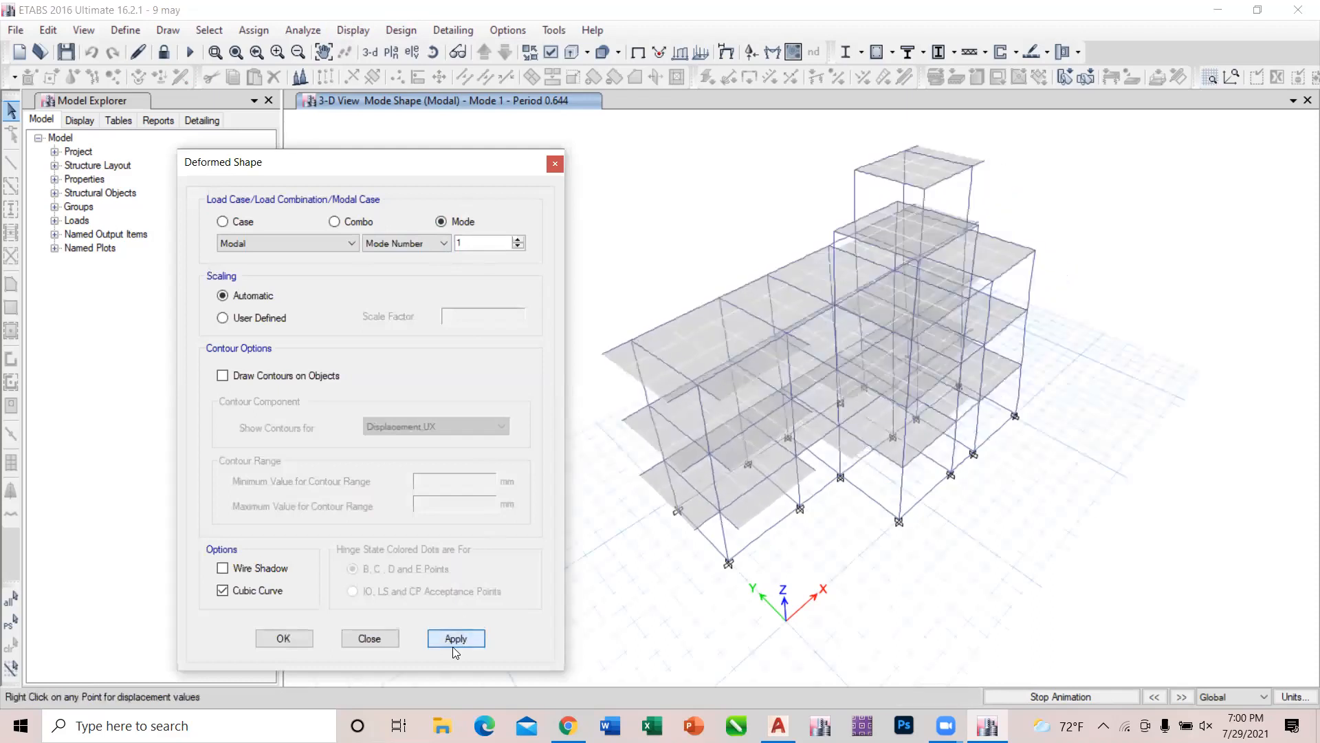
click(369, 638)
click(1033, 694)
click(1033, 689)
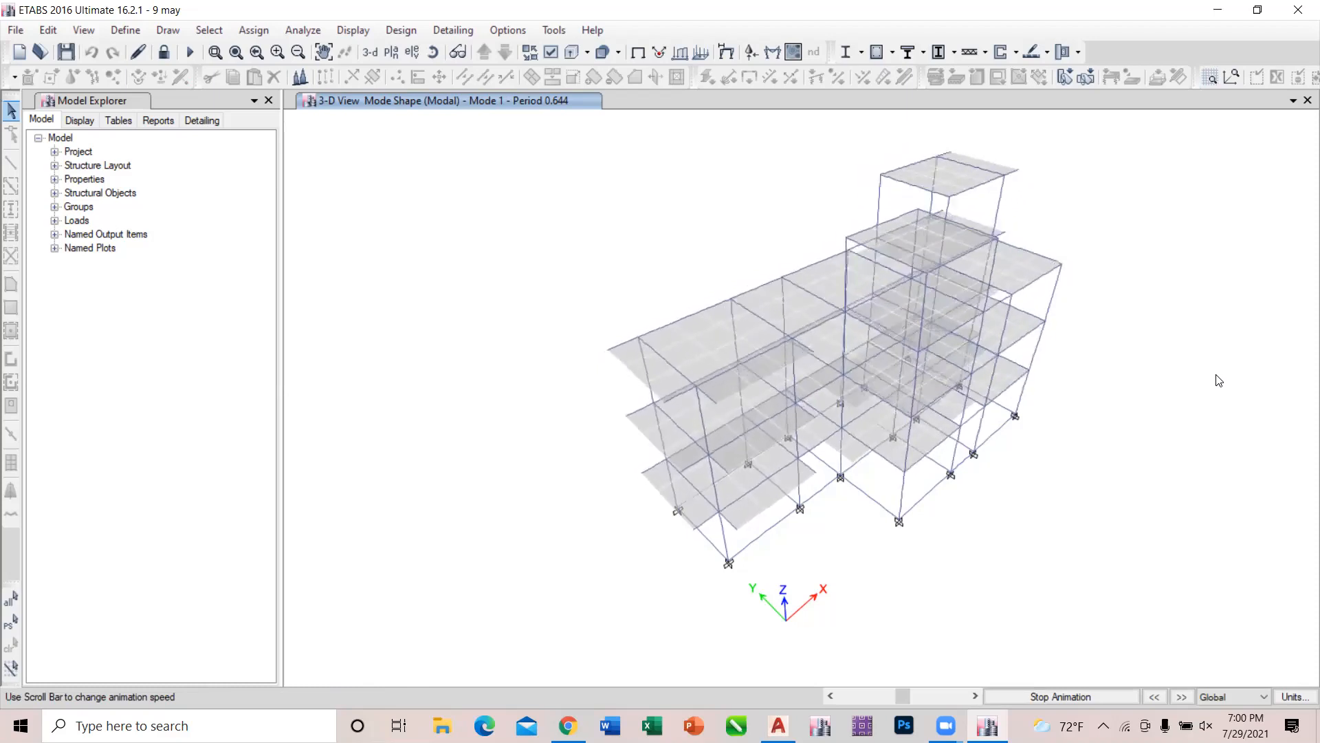
click(1182, 697)
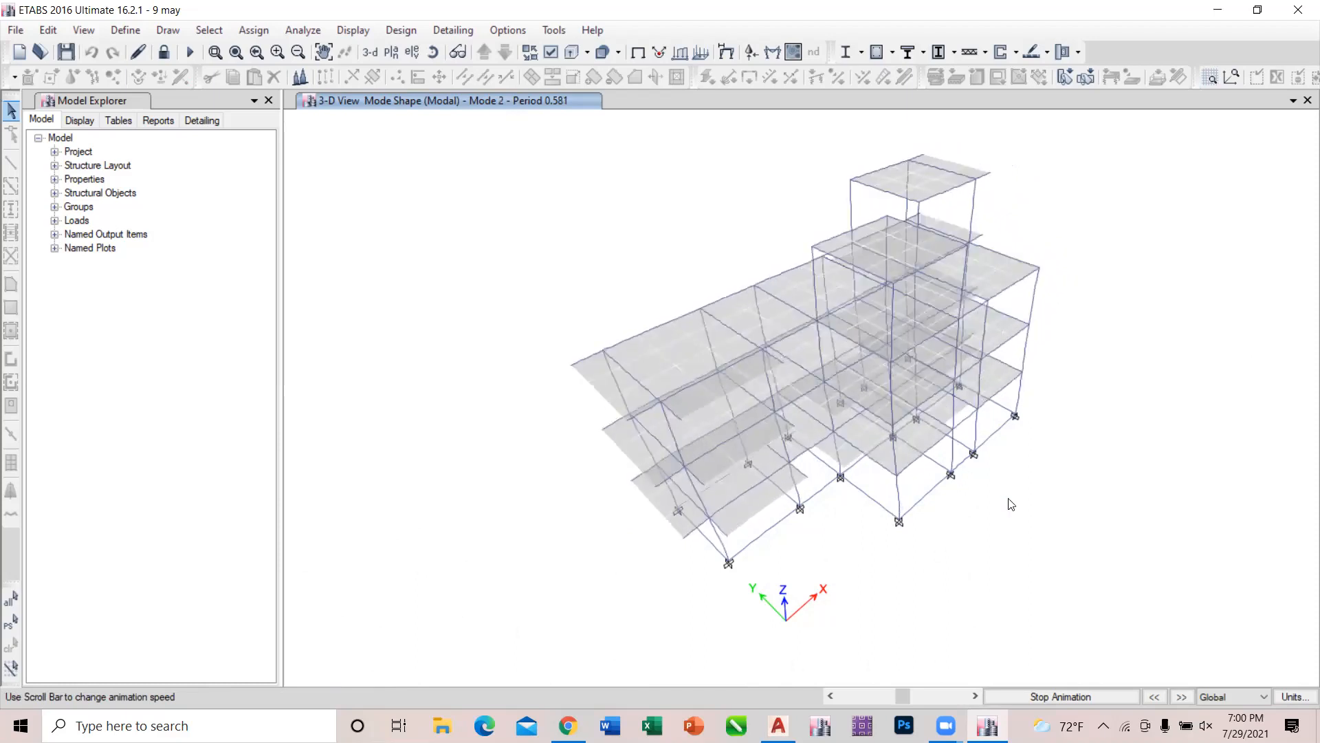
click(1181, 697)
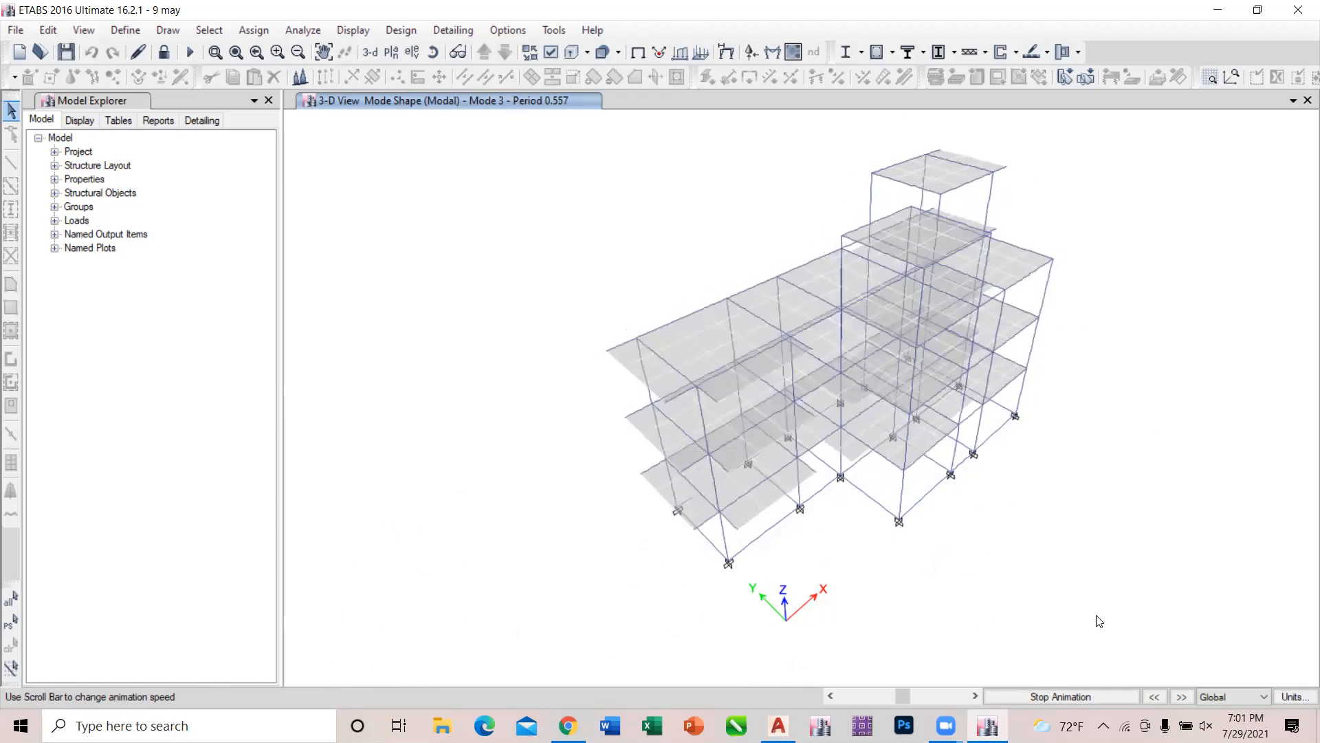
Step the animated Modal mode shape forward from mode 4 through mode 12 to examine how the structure moves in each higher mode.
click(1181, 697)
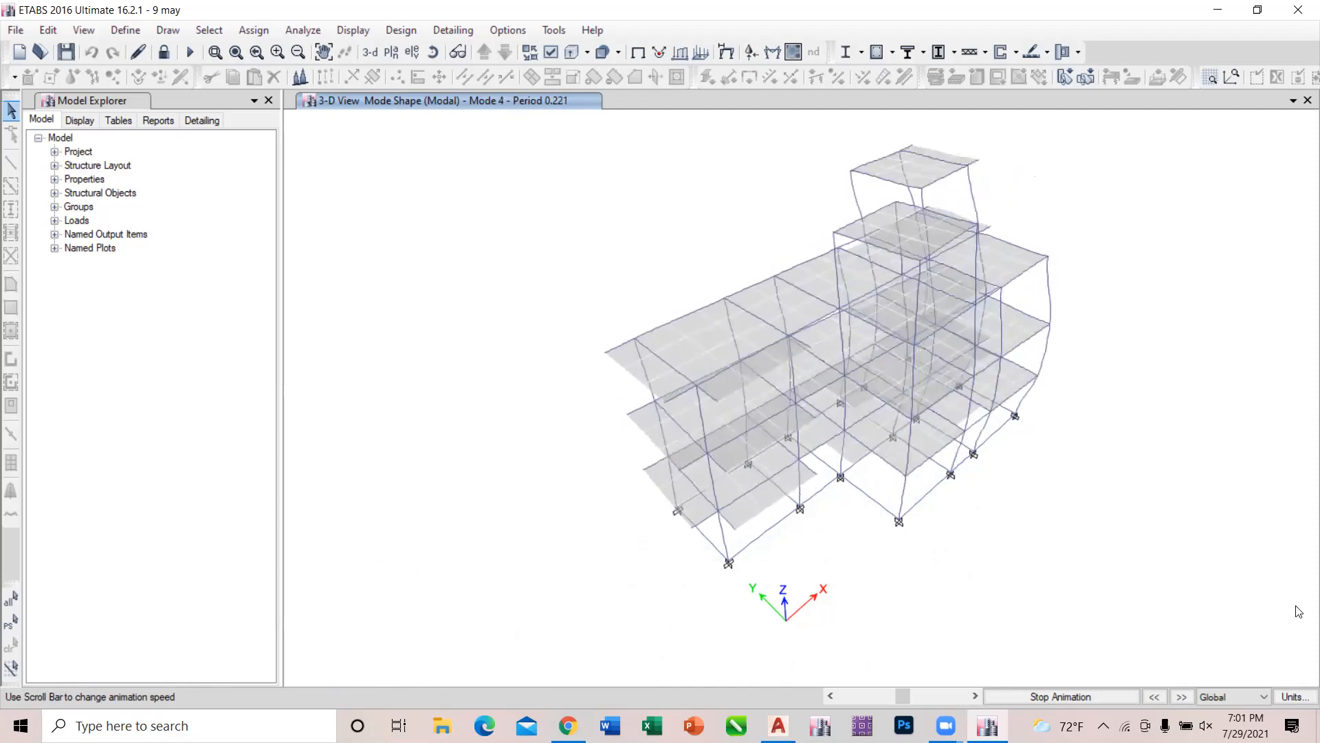
click(1181, 697)
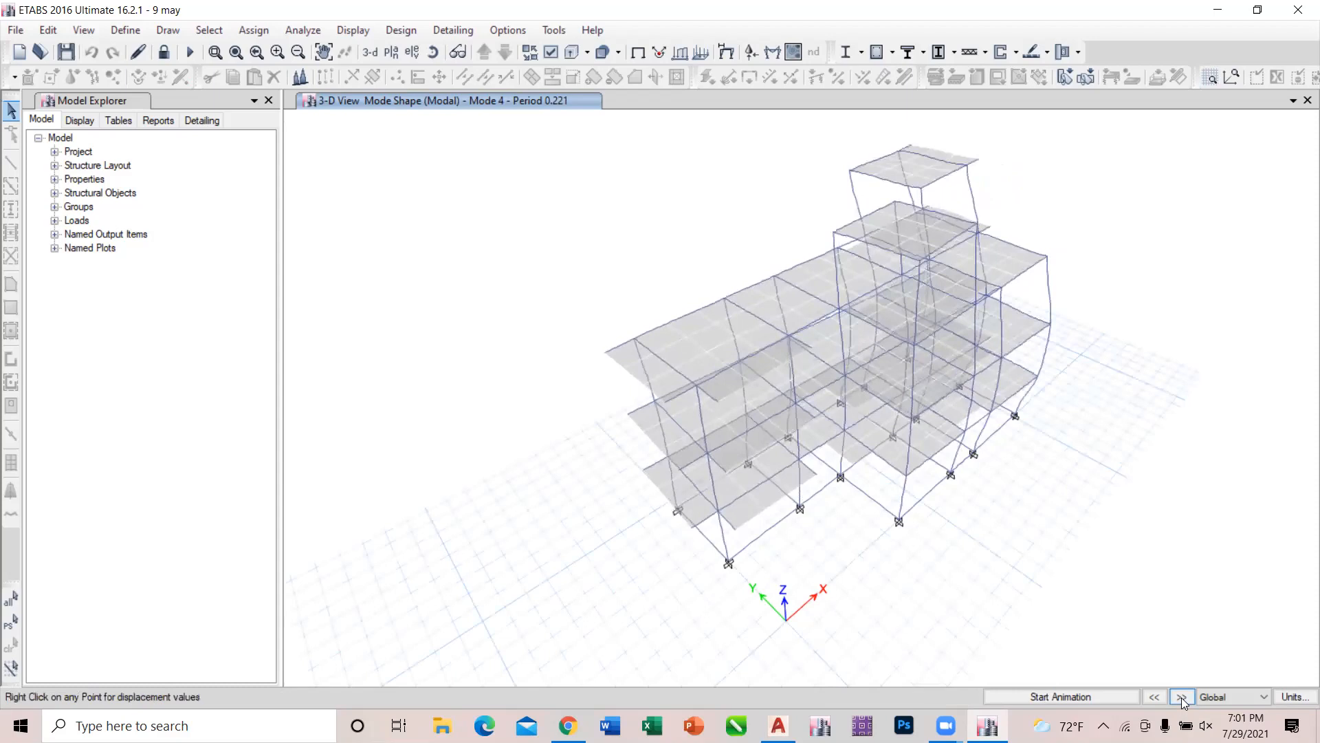
click(1181, 697)
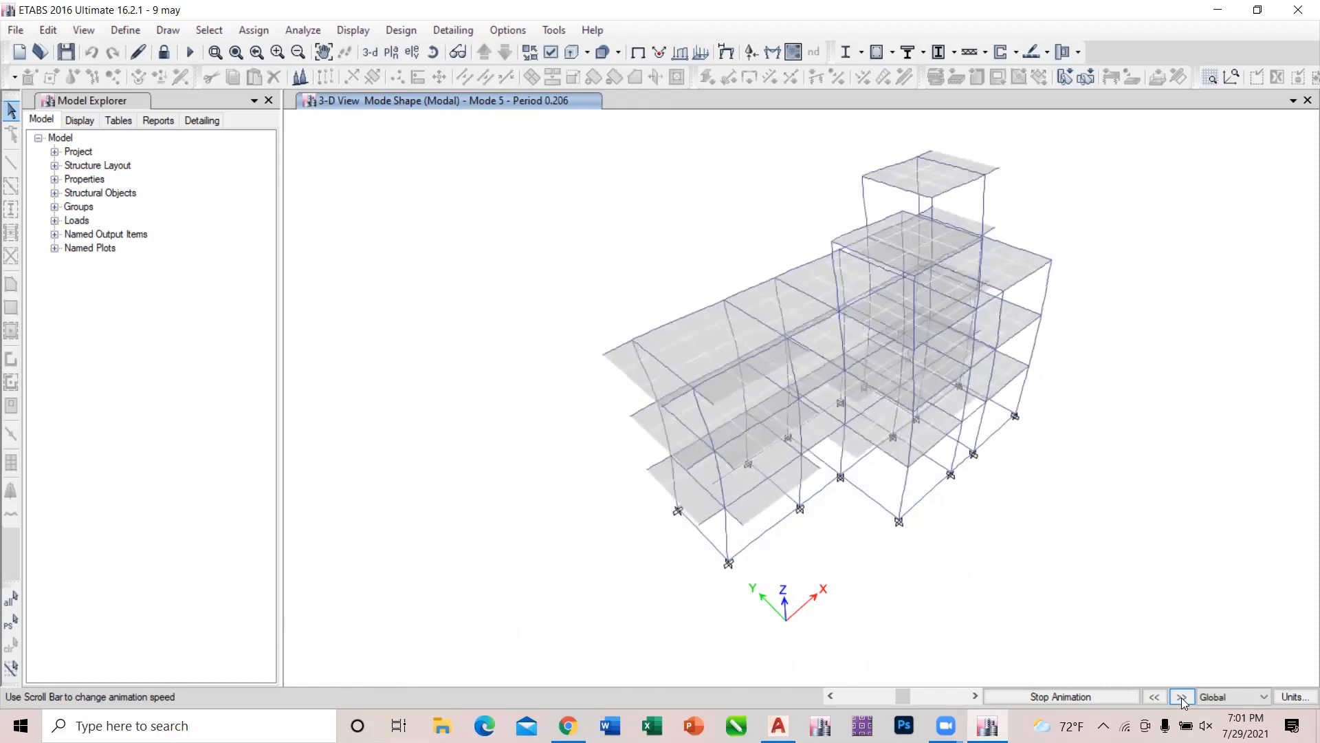
click(1181, 696)
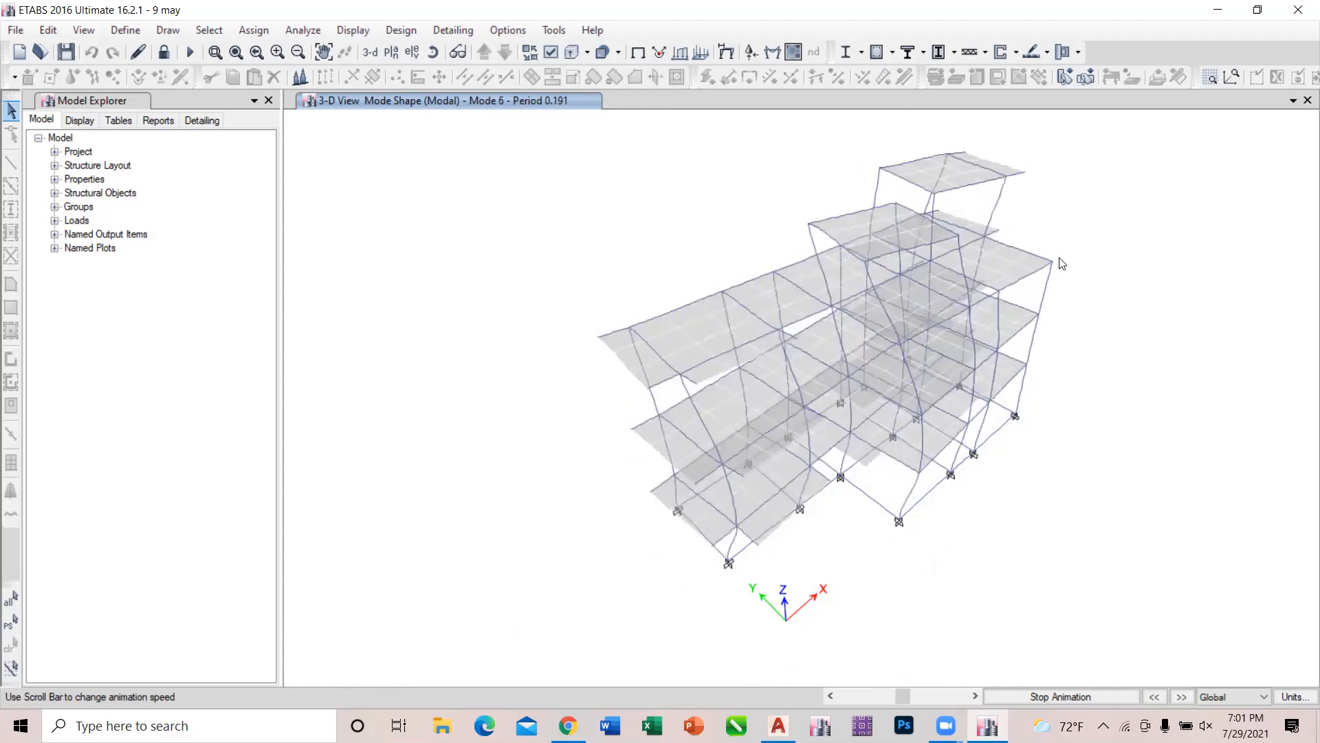
click(1182, 696)
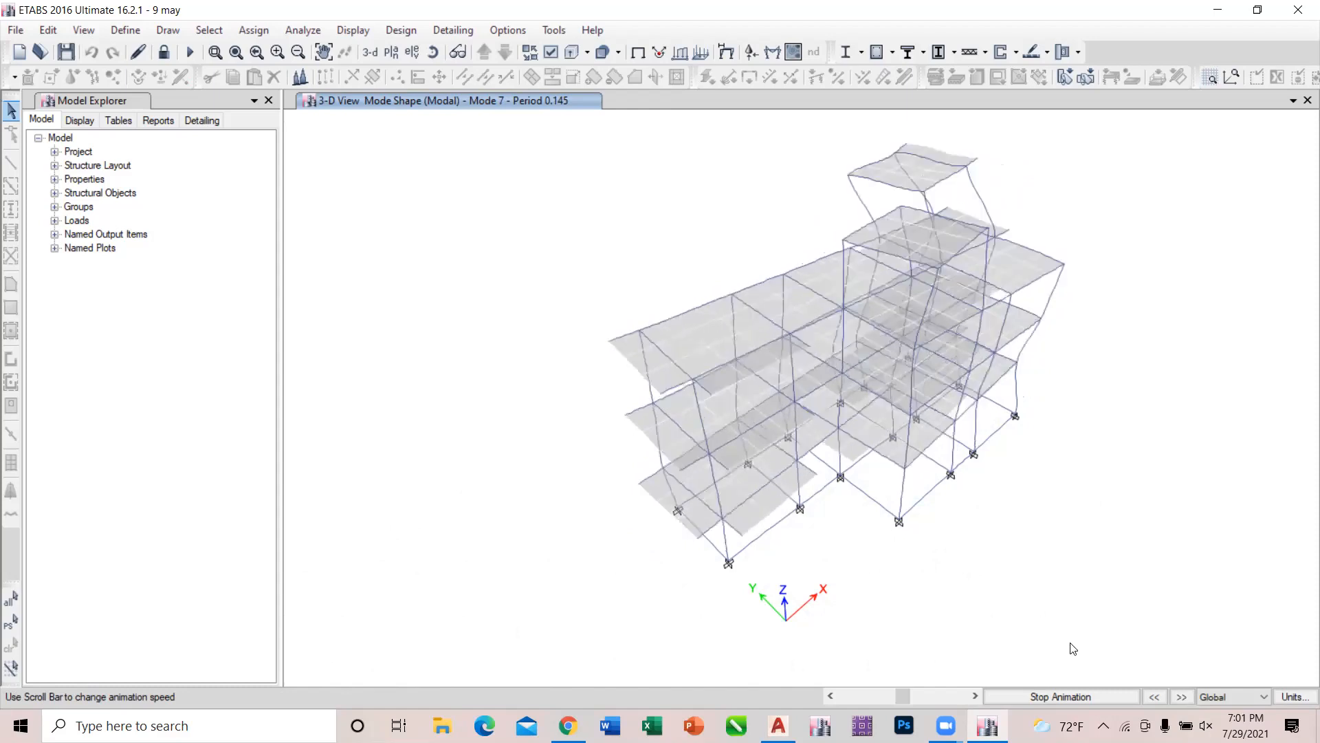
click(1180, 697)
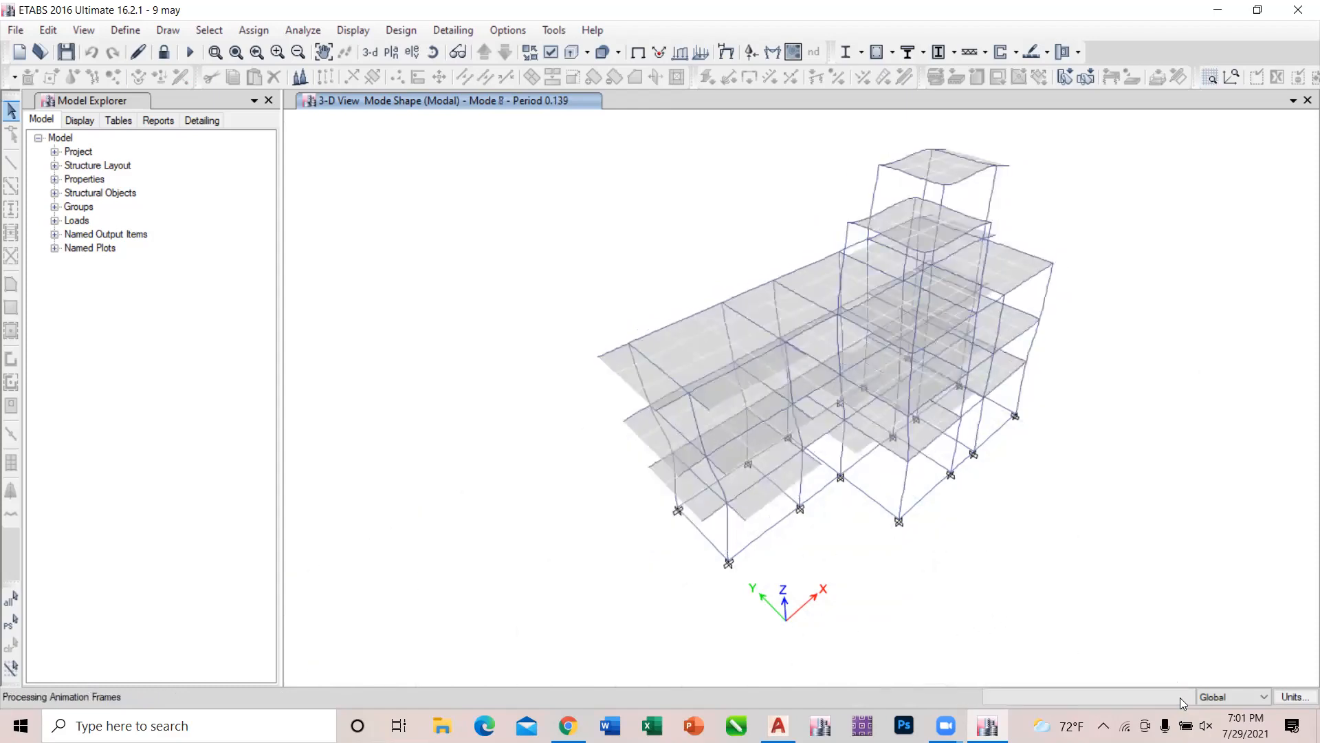
click(1180, 697)
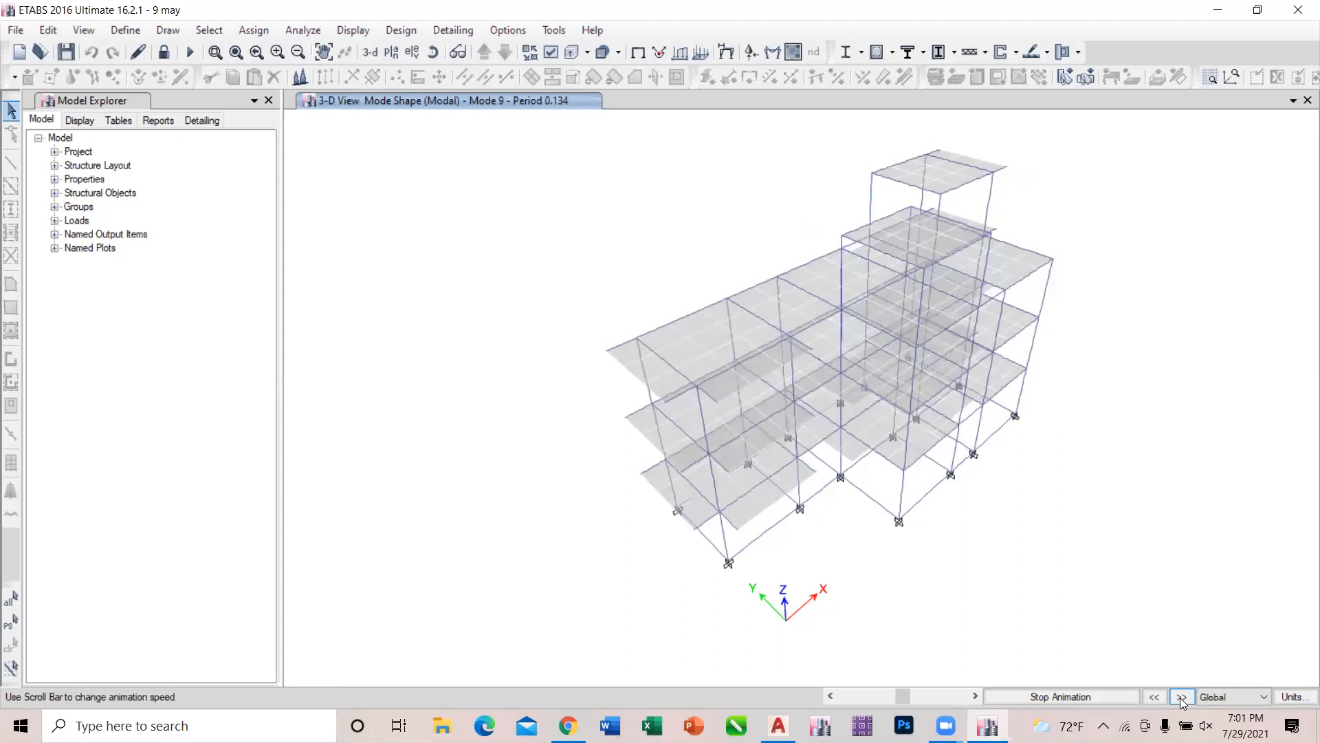
click(1180, 697)
click(1182, 697)
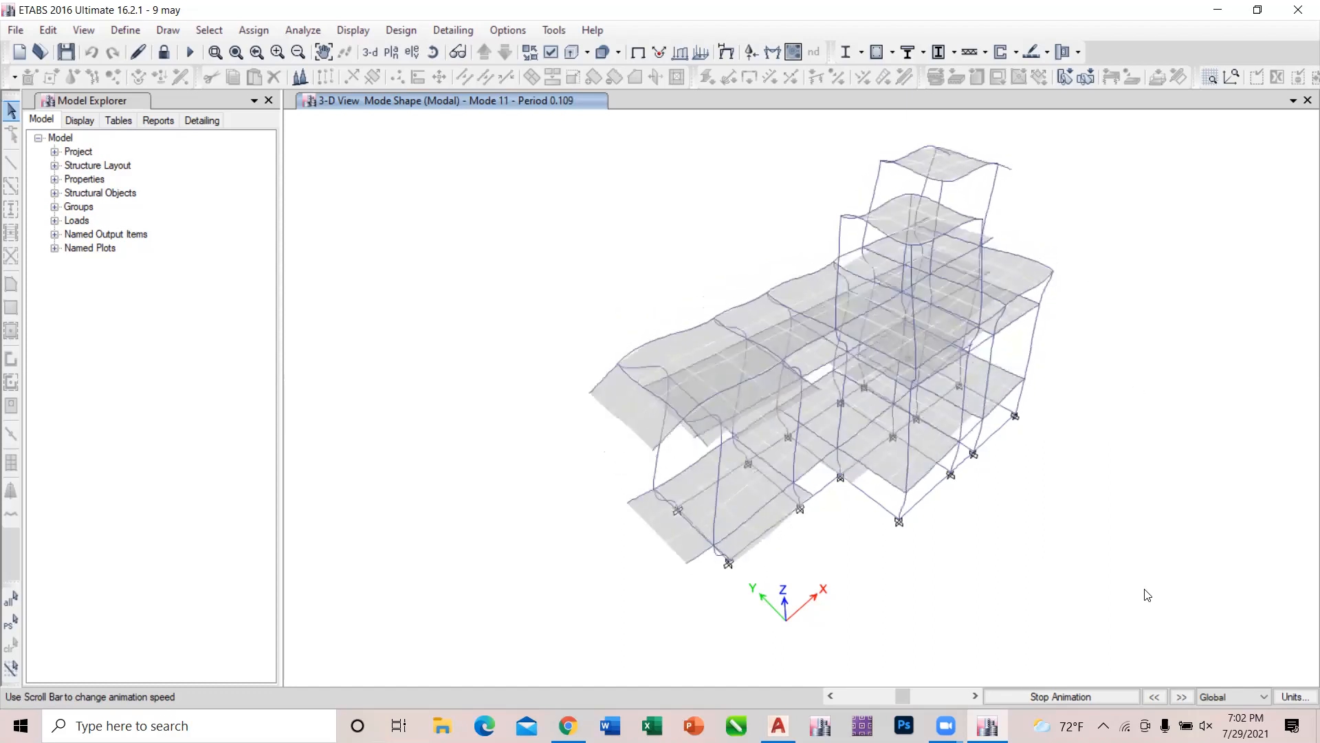
click(1182, 697)
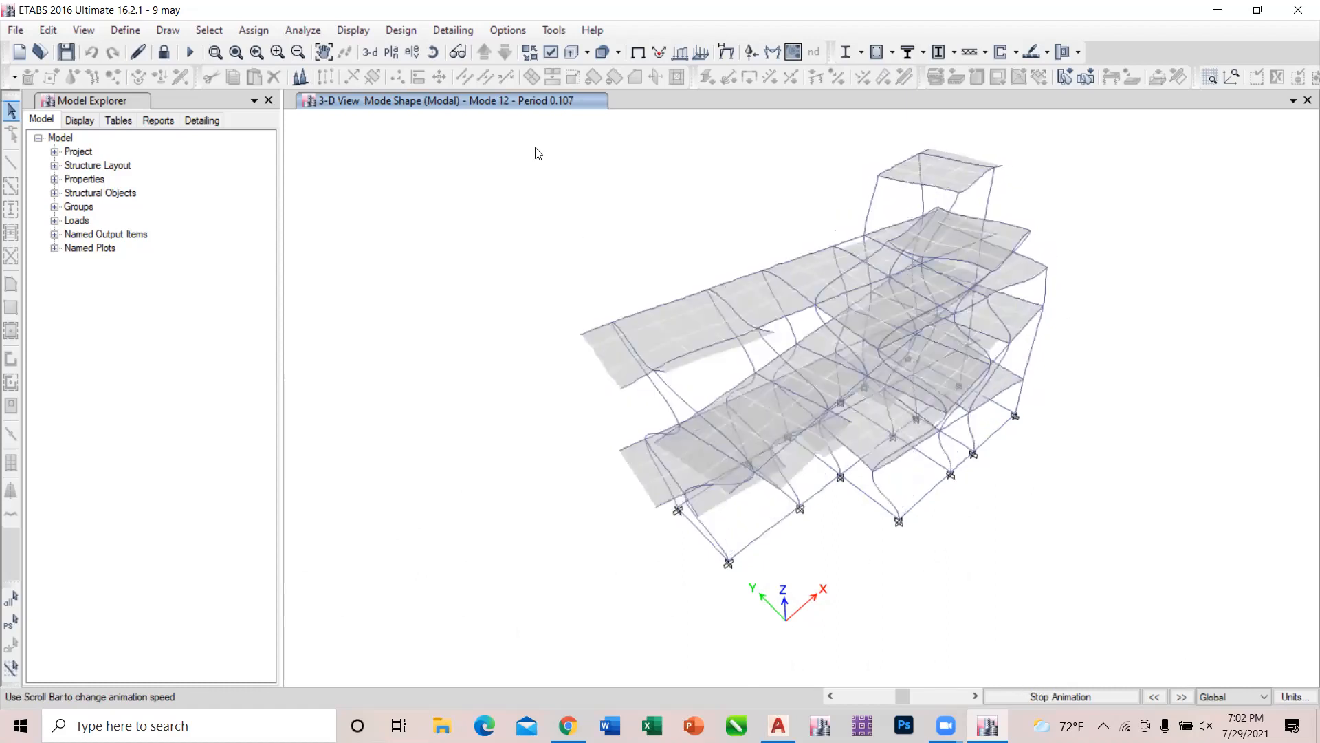
Return the deformed shape to Modal mode 1, animate it, and advance to mode 2 to compare their motion.
click(346, 30)
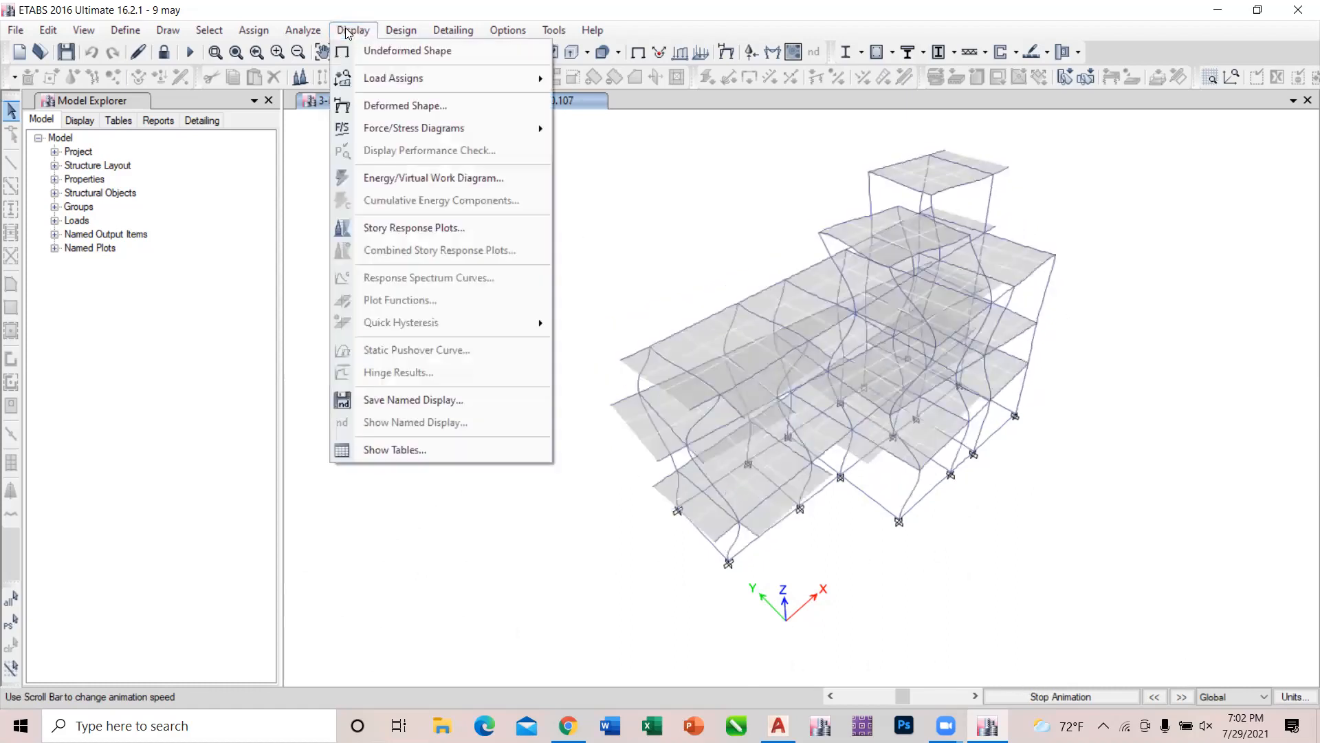
click(389, 107)
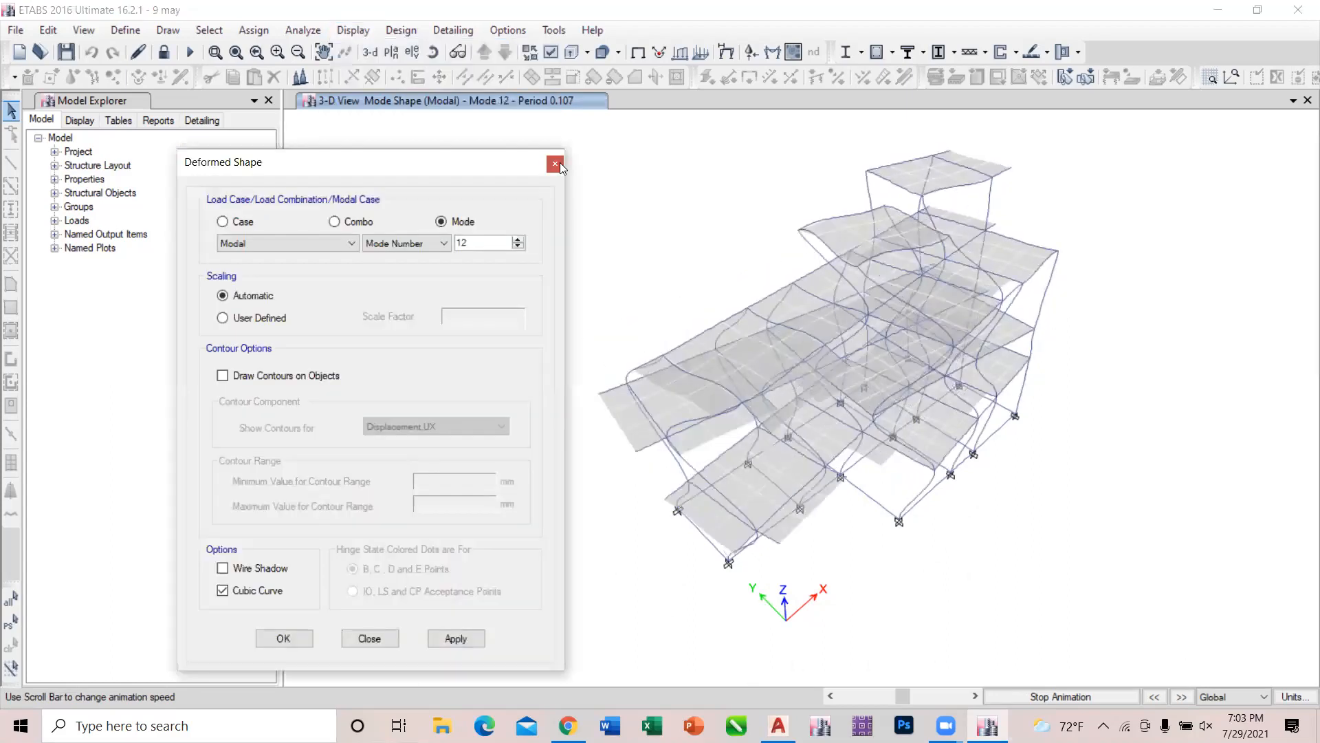
click(519, 245)
click(518, 245)
click(519, 246)
click(518, 246)
click(519, 245)
click(518, 245)
click(462, 632)
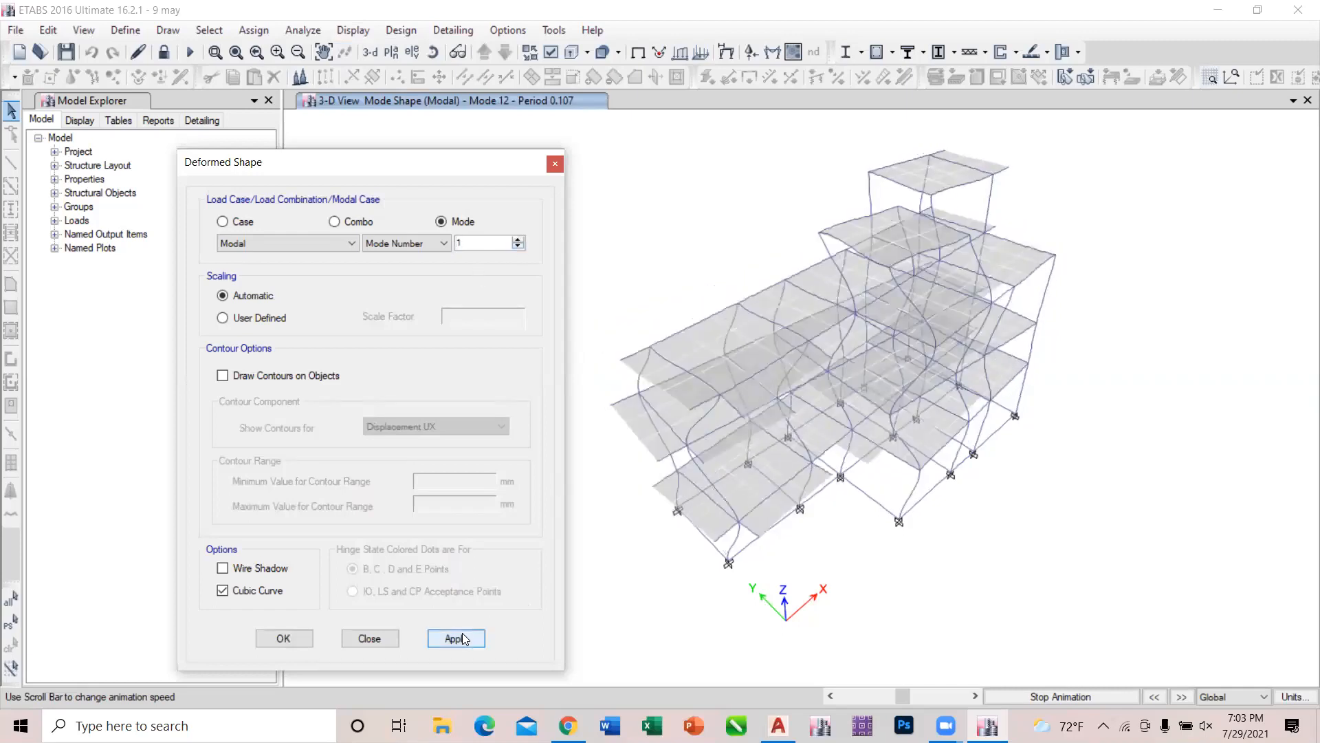
right_click(971, 411)
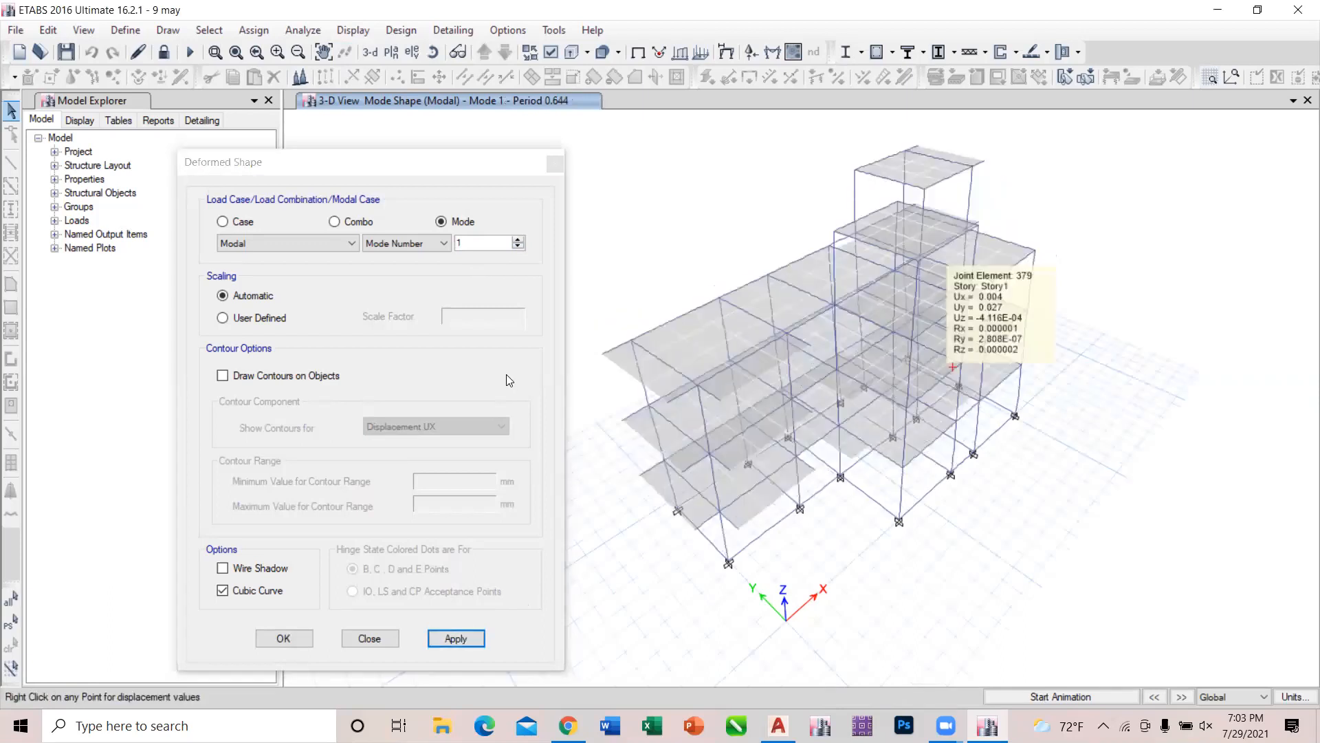
click(371, 639)
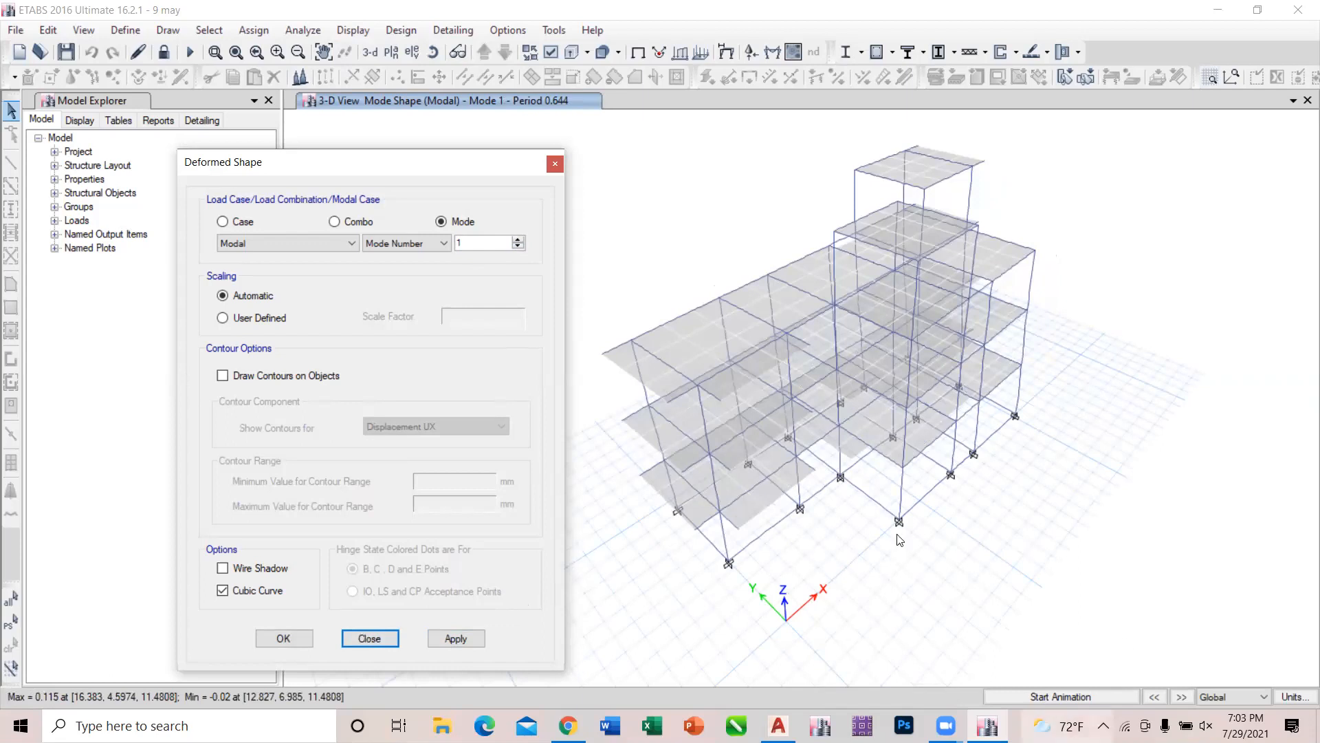
click(556, 165)
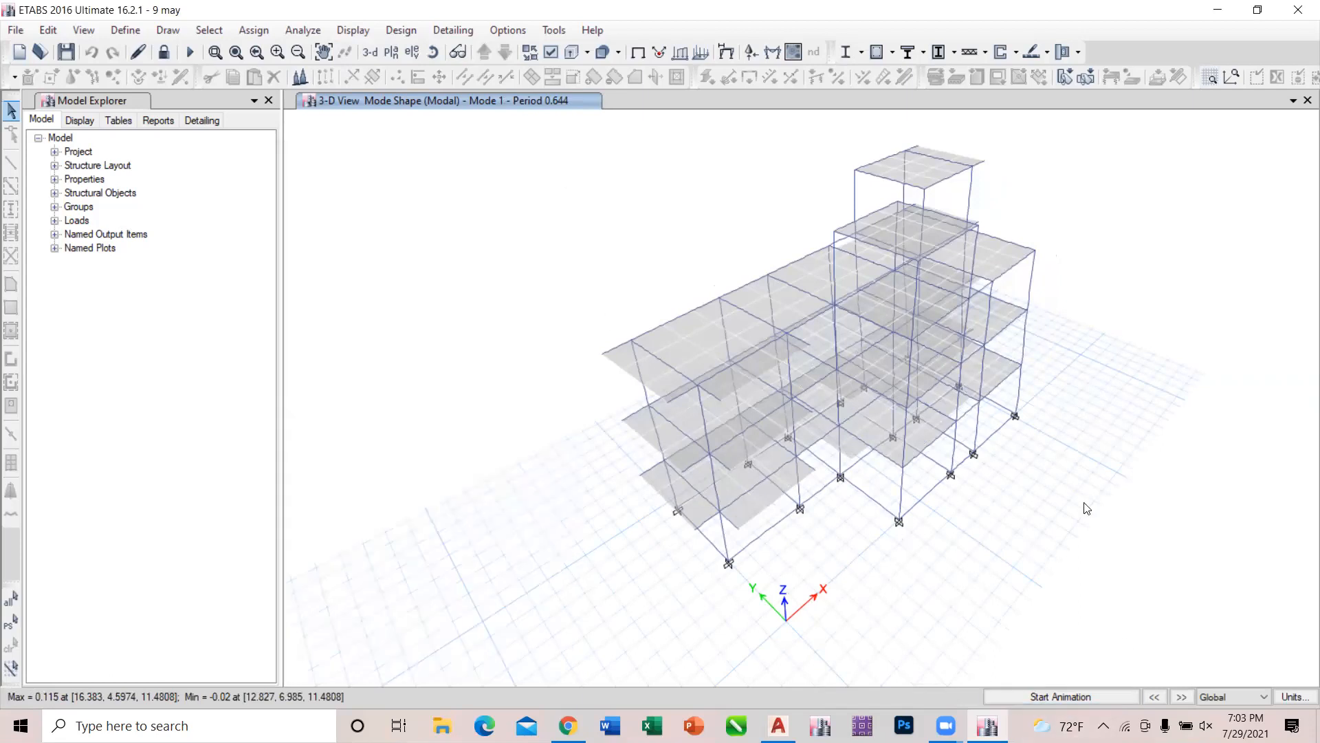
click(1073, 696)
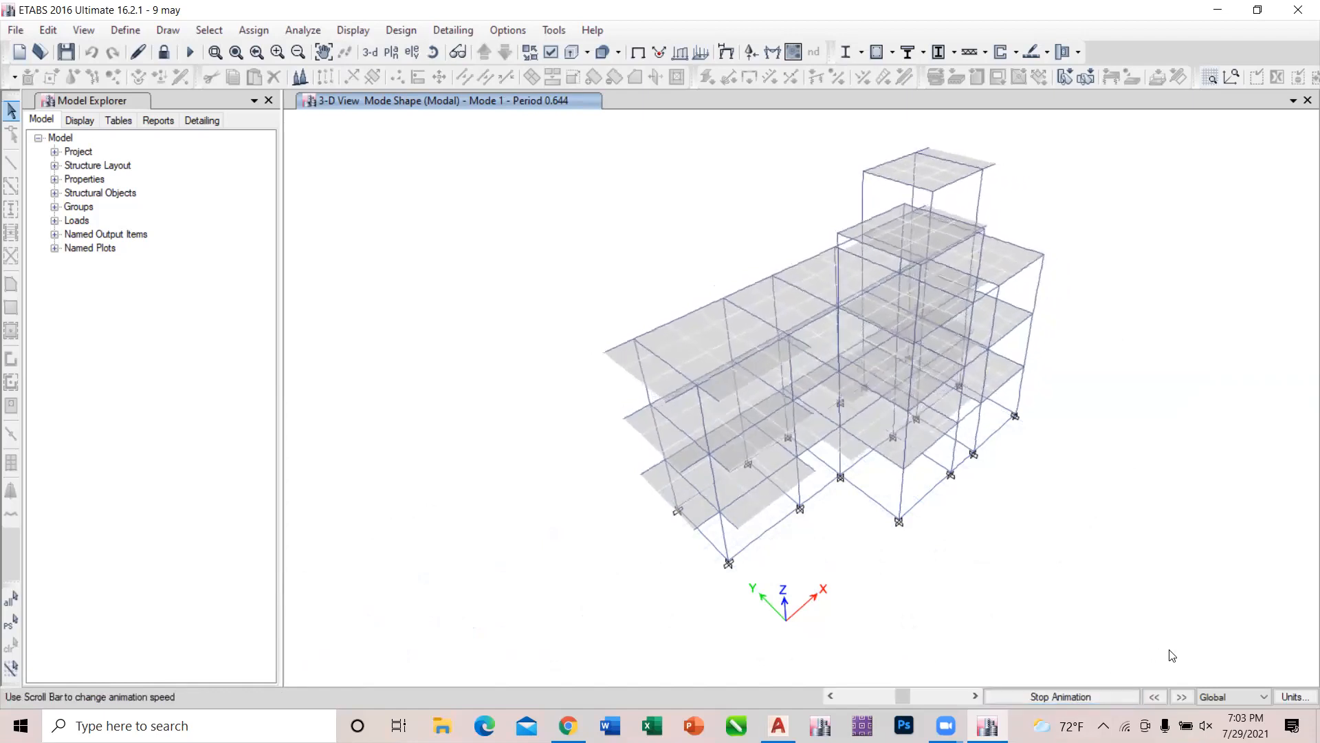
click(1189, 697)
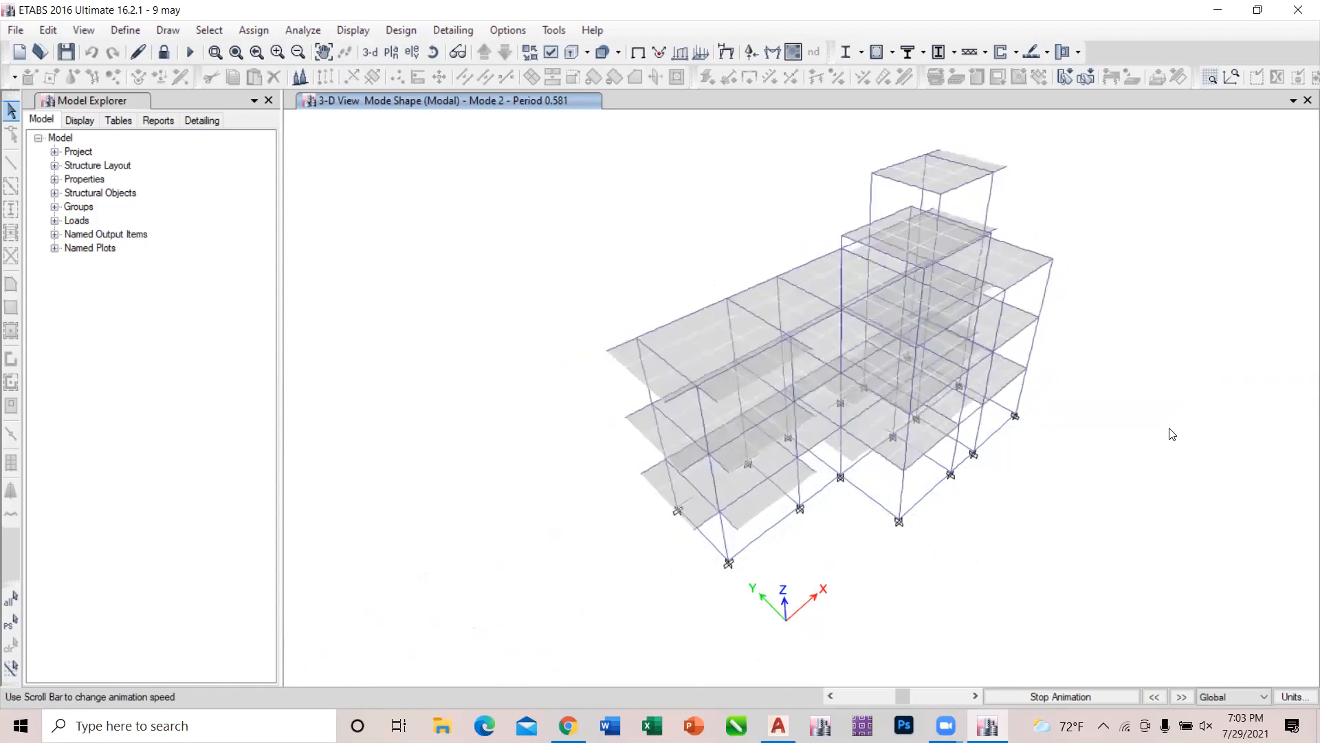
Open the results table selection and expand Analysis, Results and Modal Results to show the available modal tables.
click(363, 33)
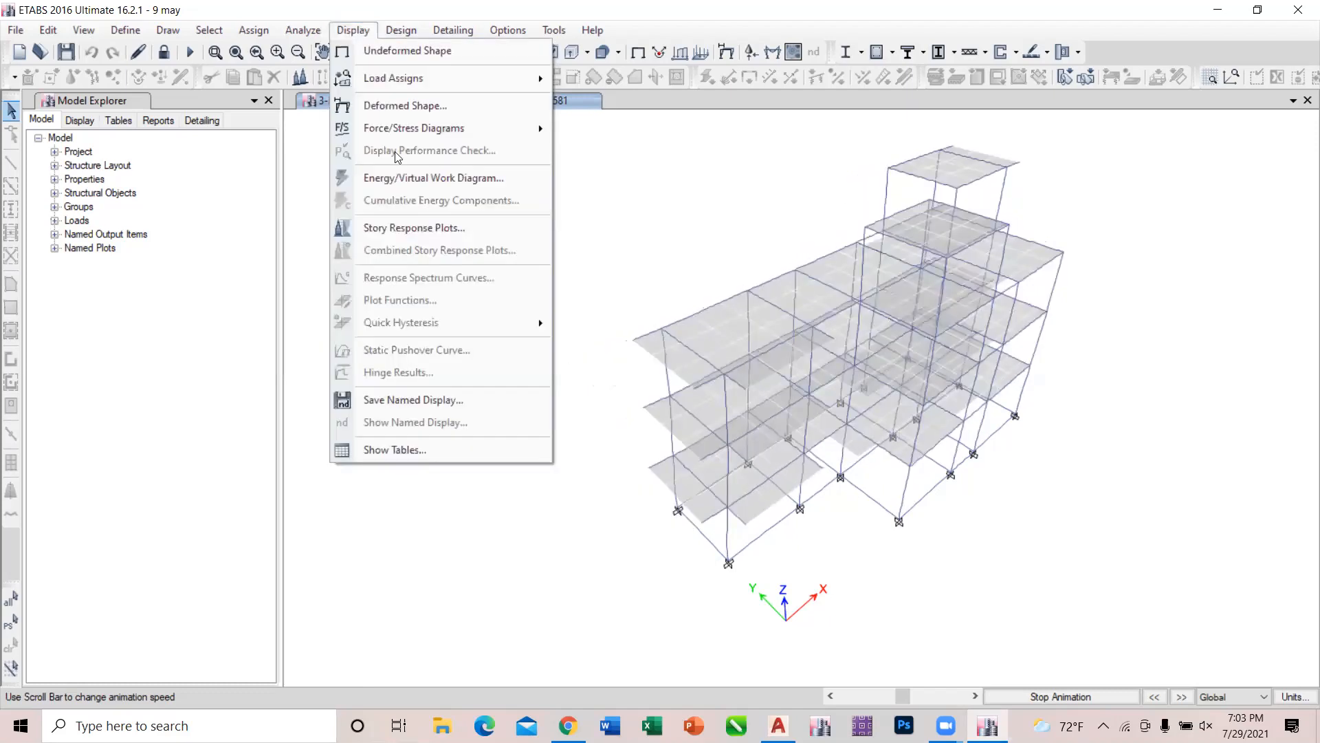
click(422, 452)
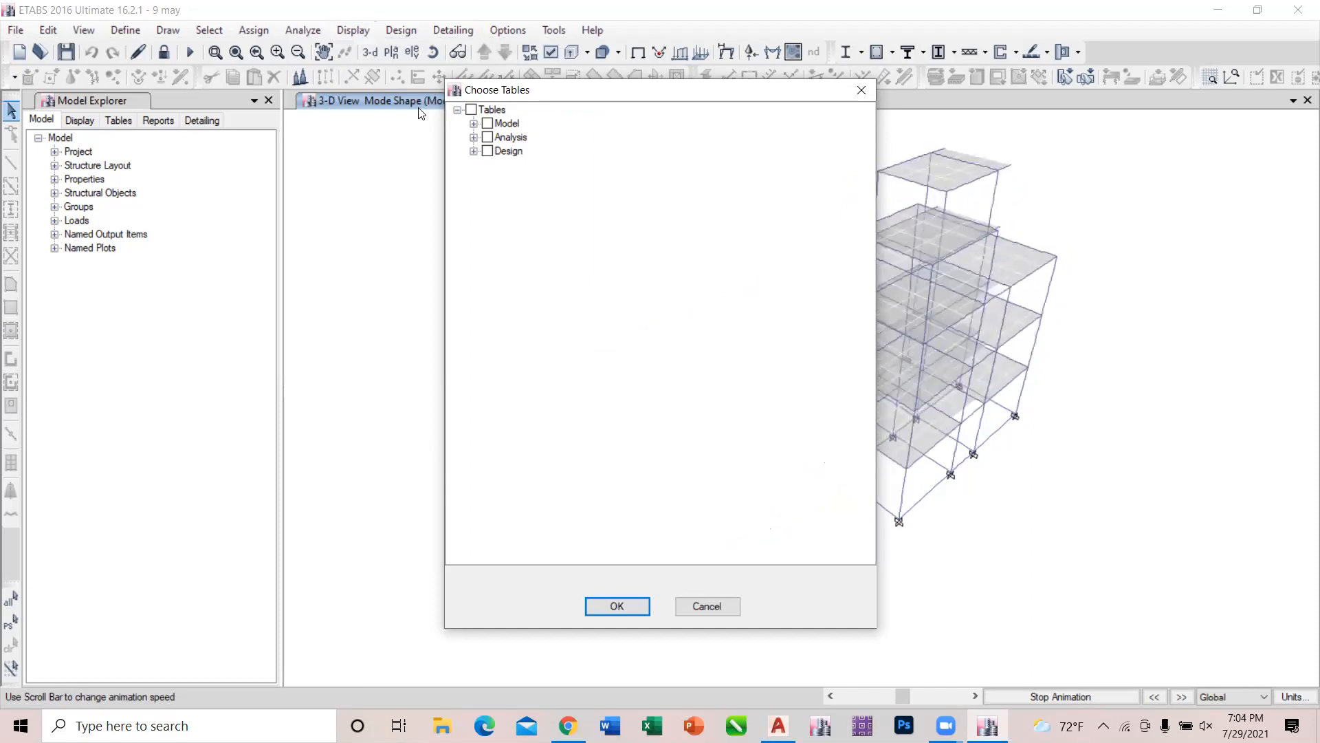
click(474, 137)
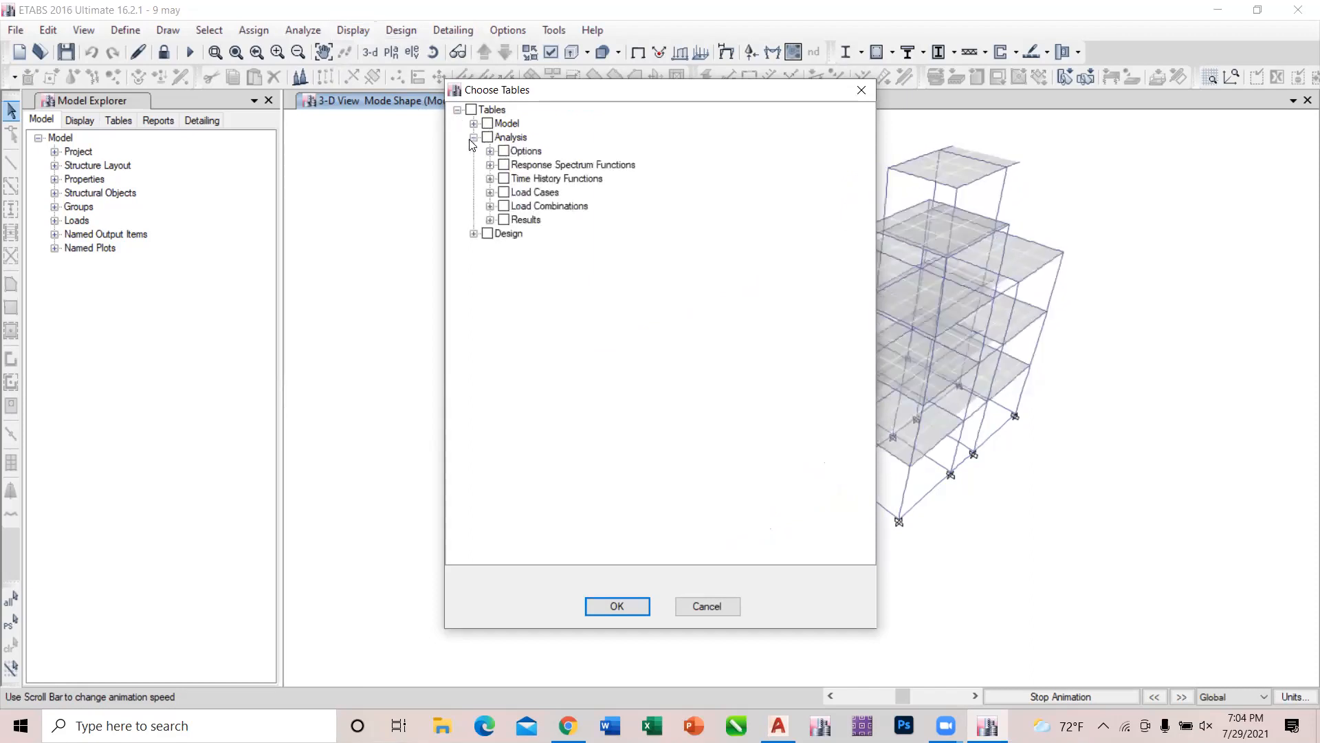
click(474, 139)
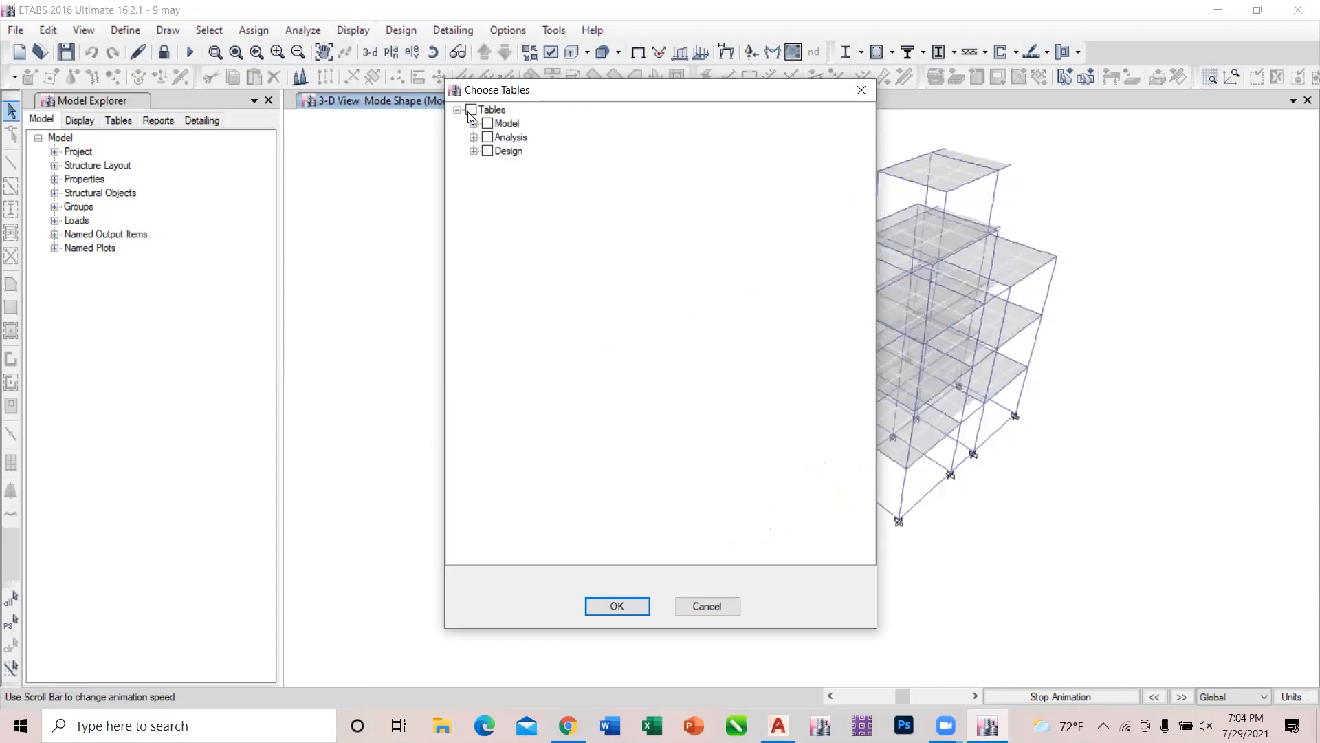
click(458, 110)
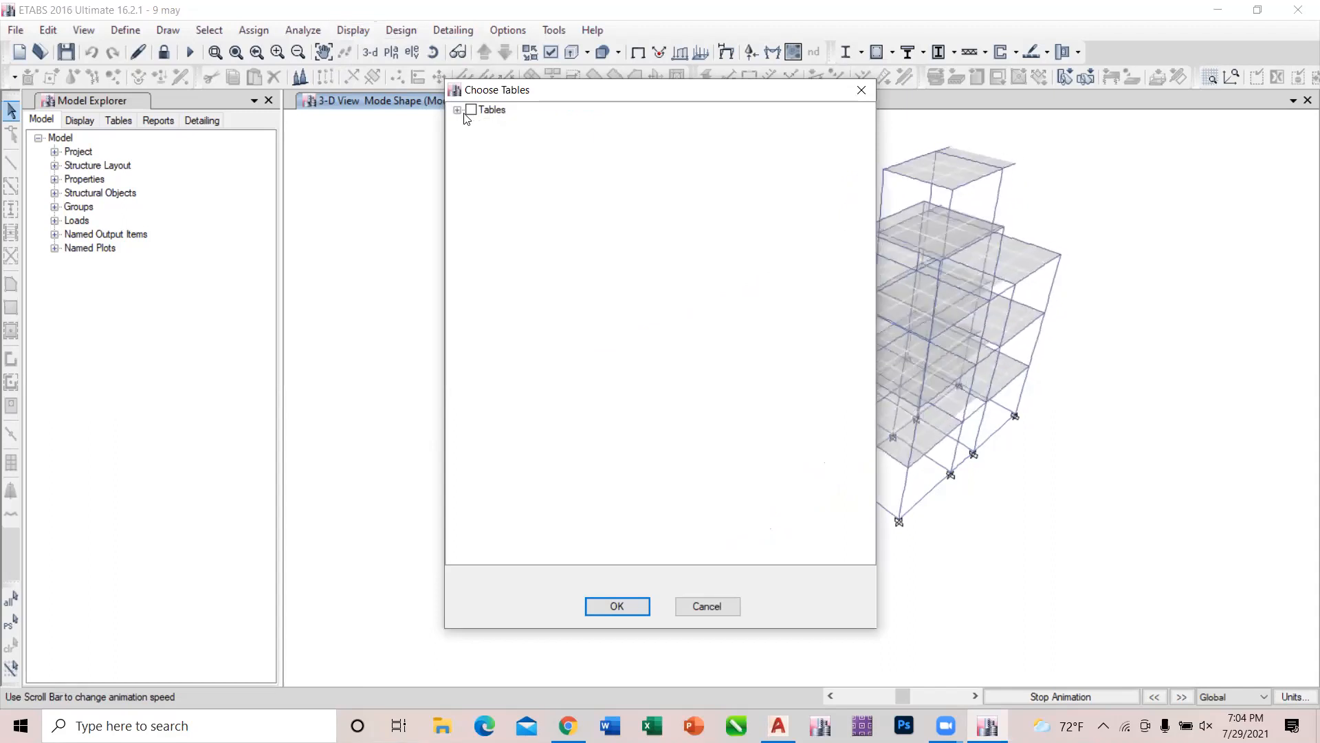
click(458, 111)
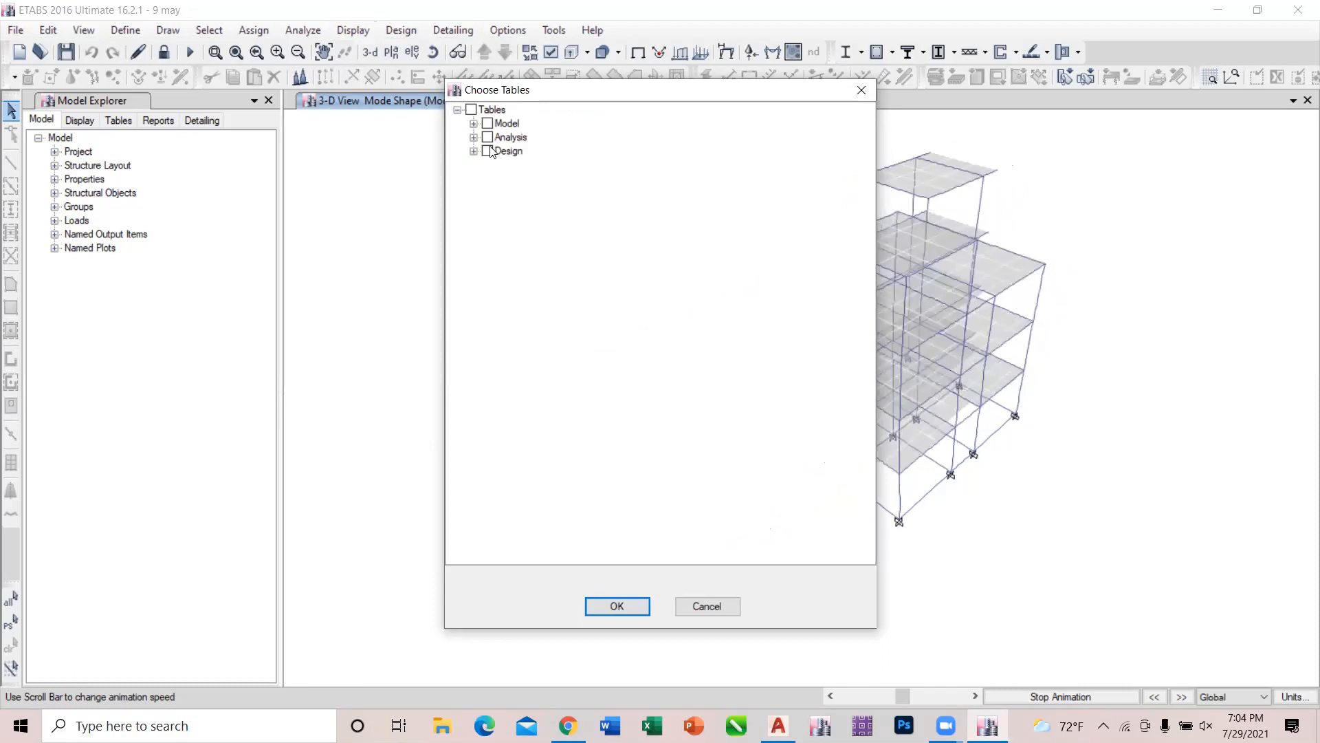
click(474, 139)
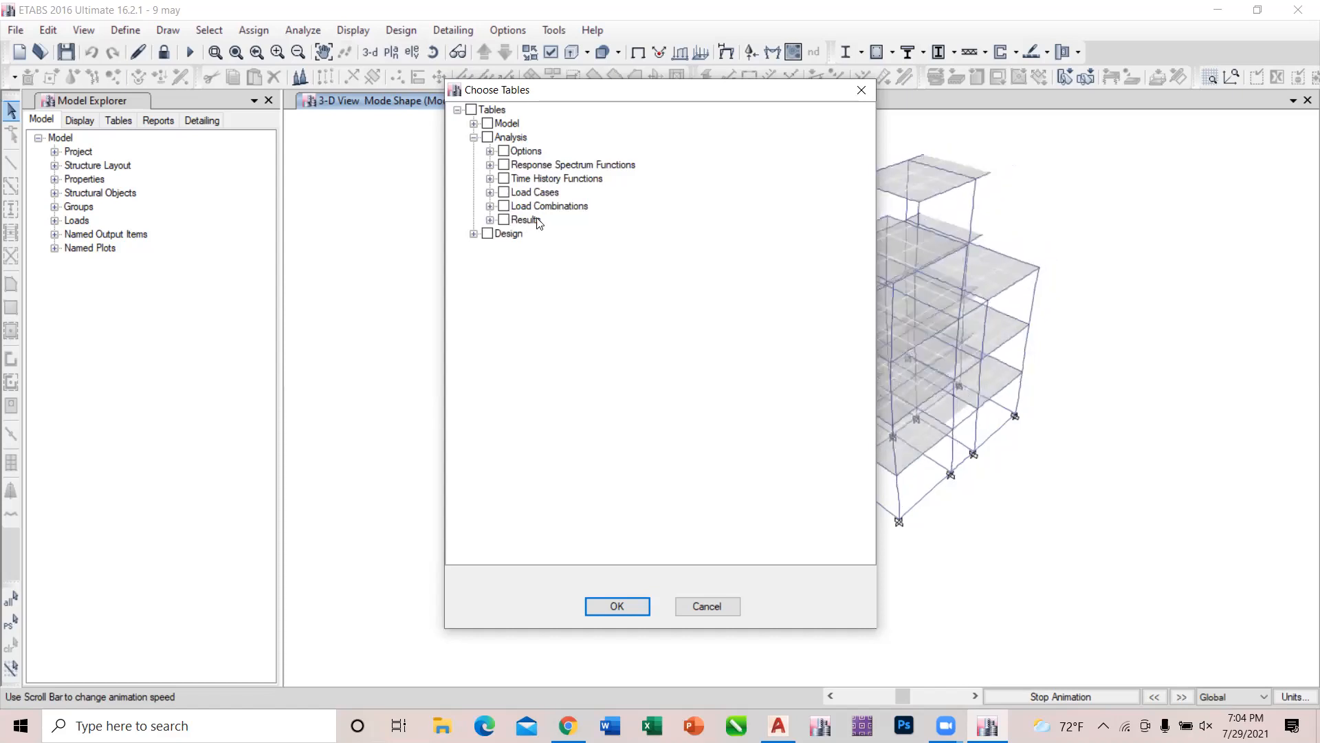
click(490, 220)
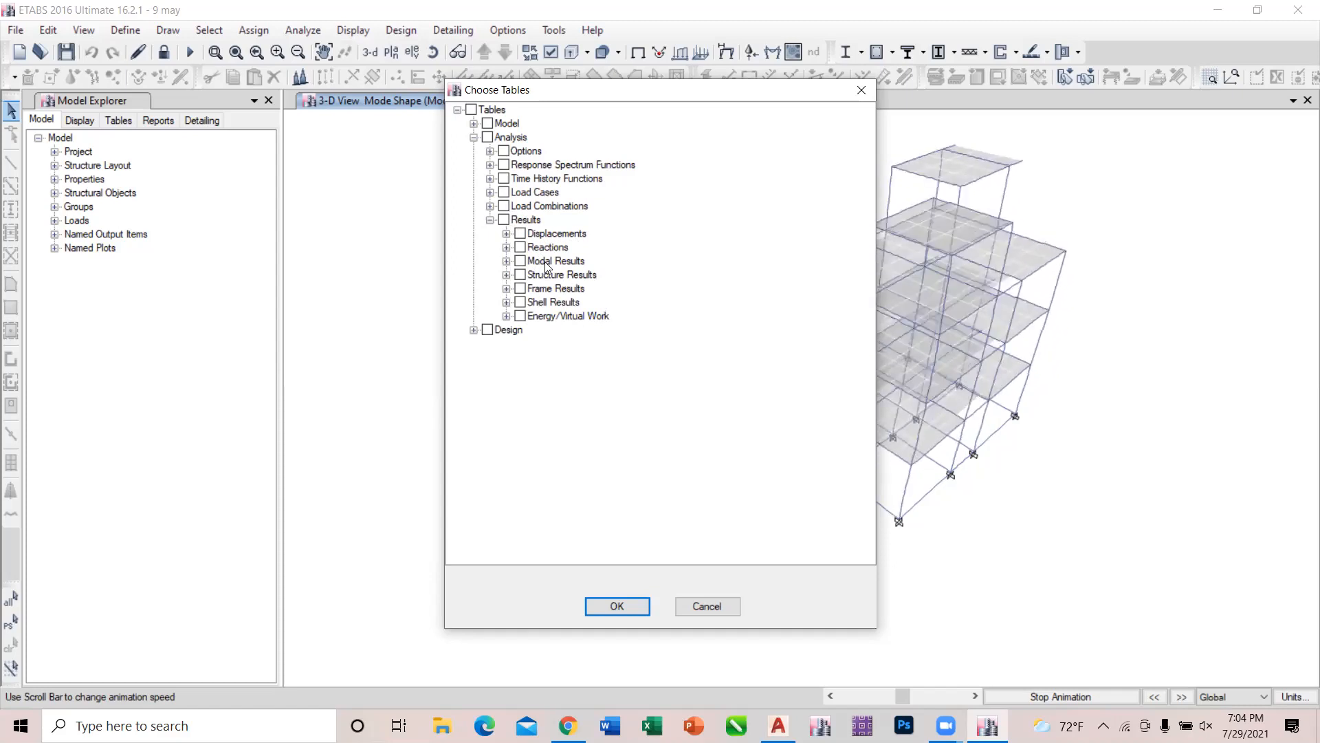
click(507, 262)
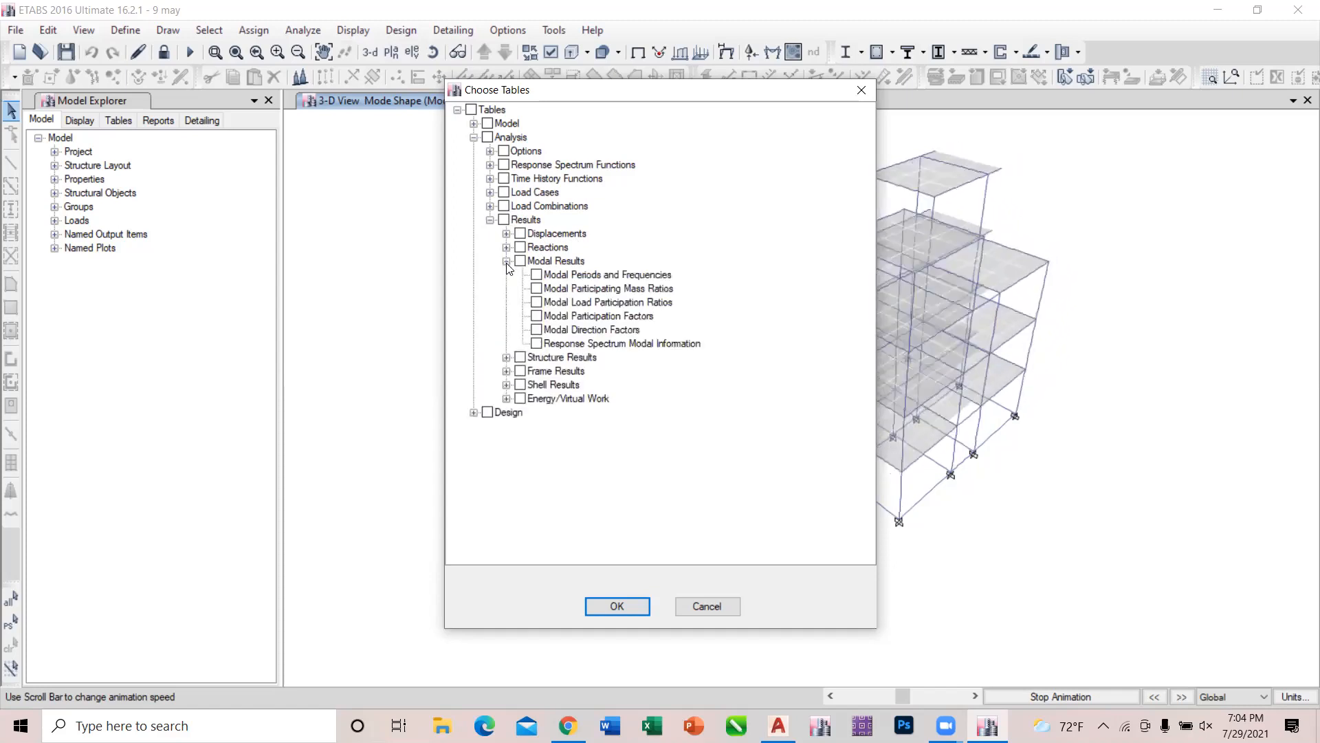
Collapse the table tree and retrace the path through Analysis and Results to the Modal Results tables.
click(473, 138)
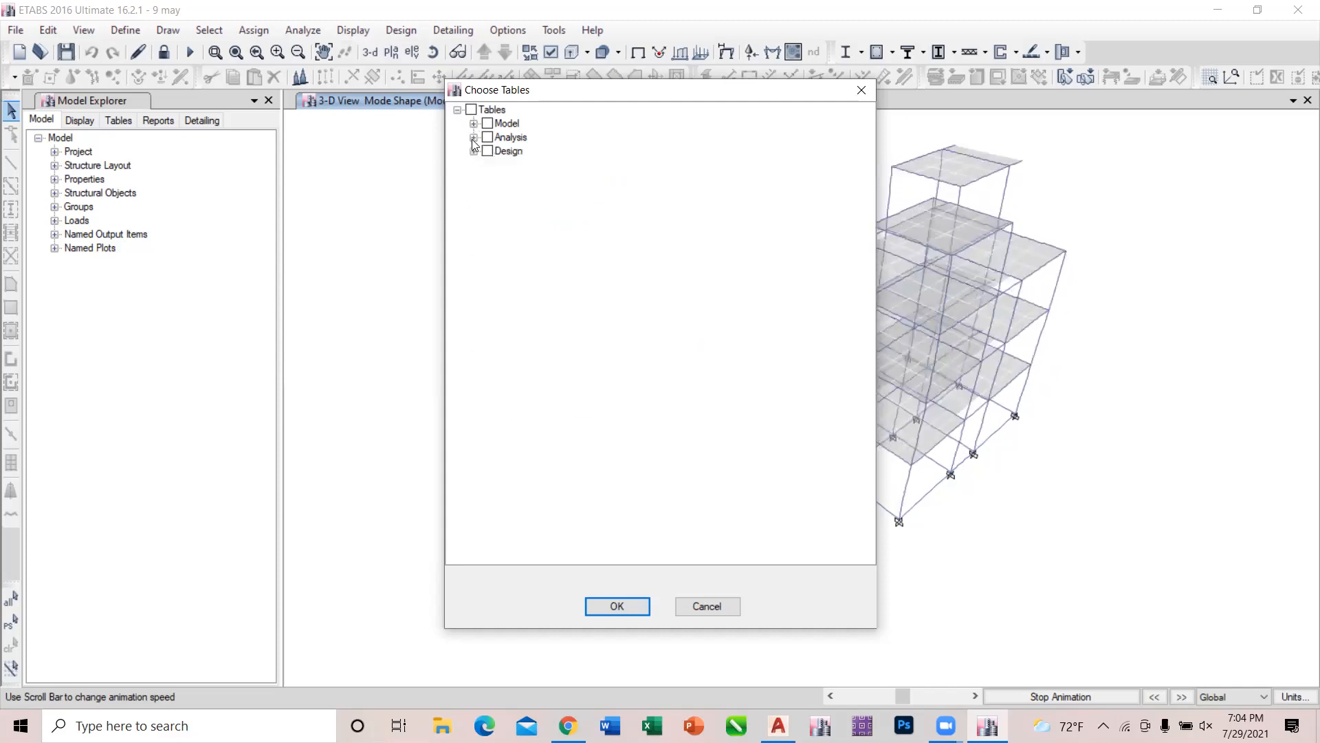
click(464, 110)
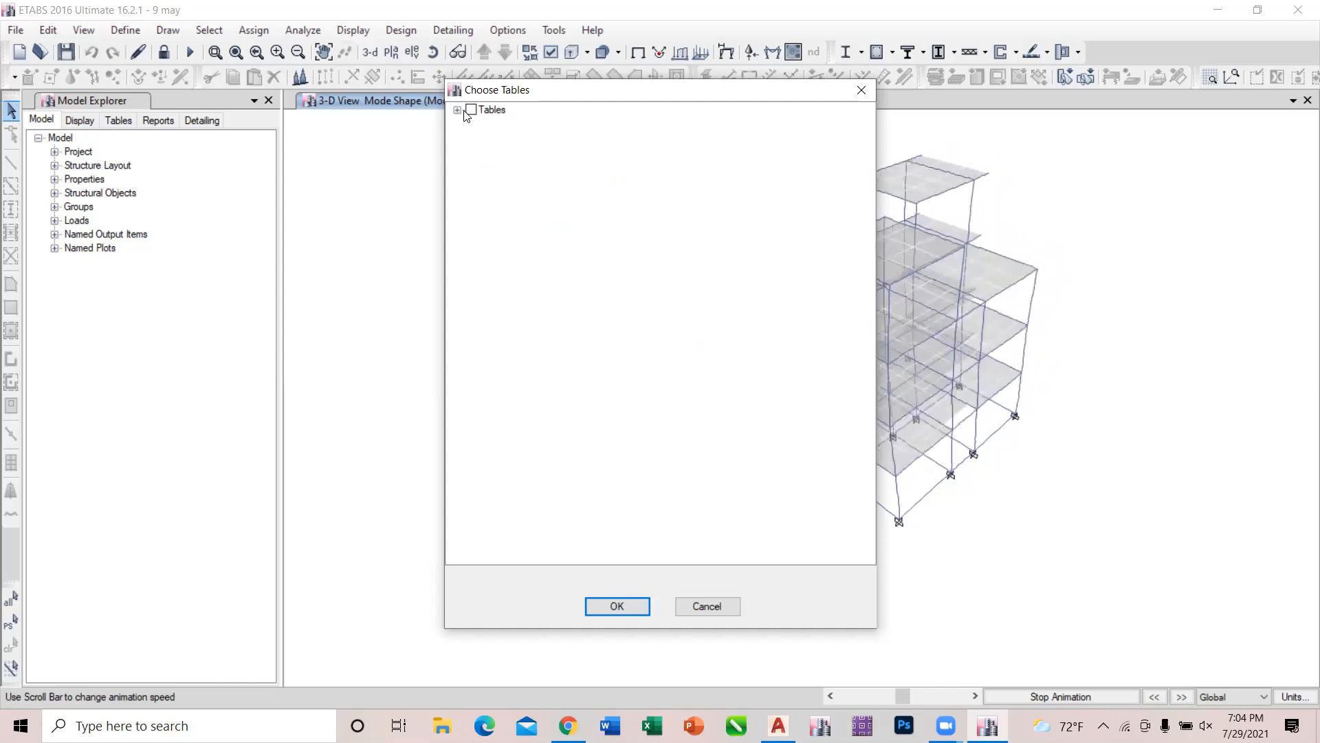
click(457, 111)
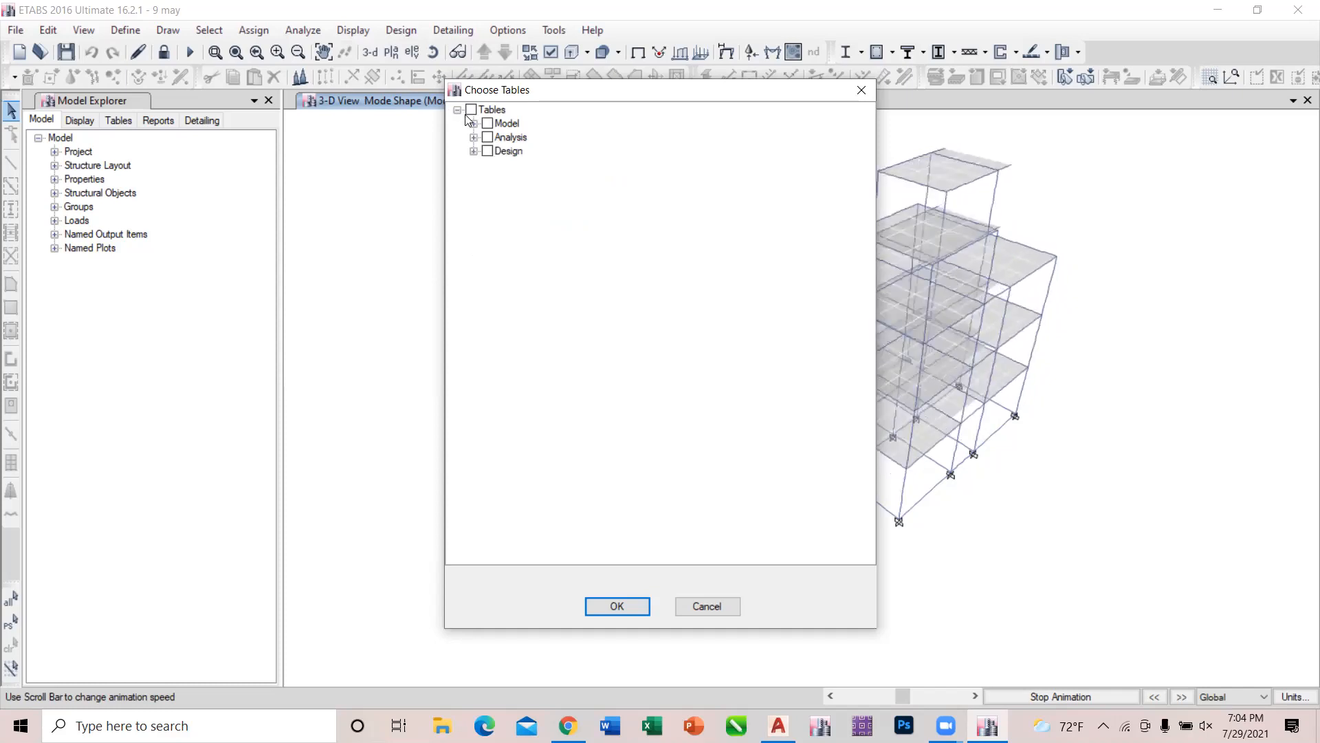
click(457, 111)
click(457, 110)
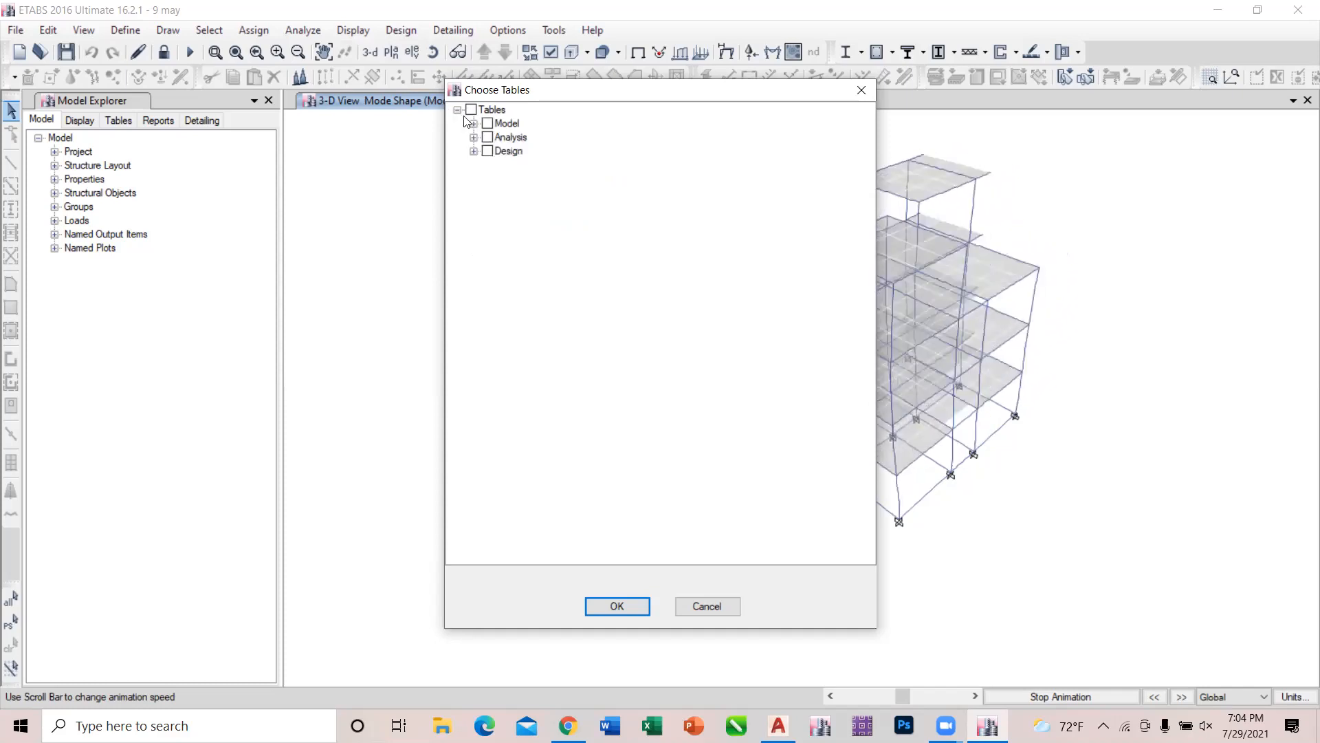
click(473, 139)
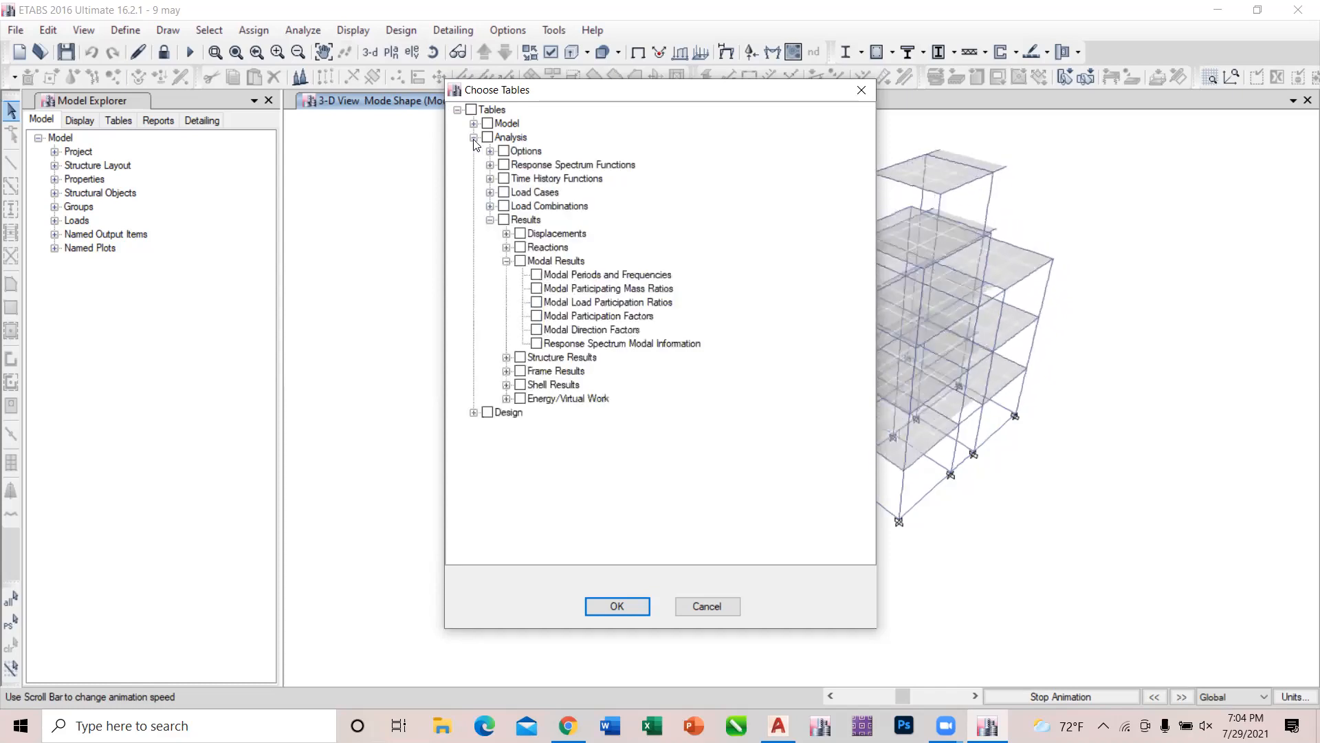
click(490, 220)
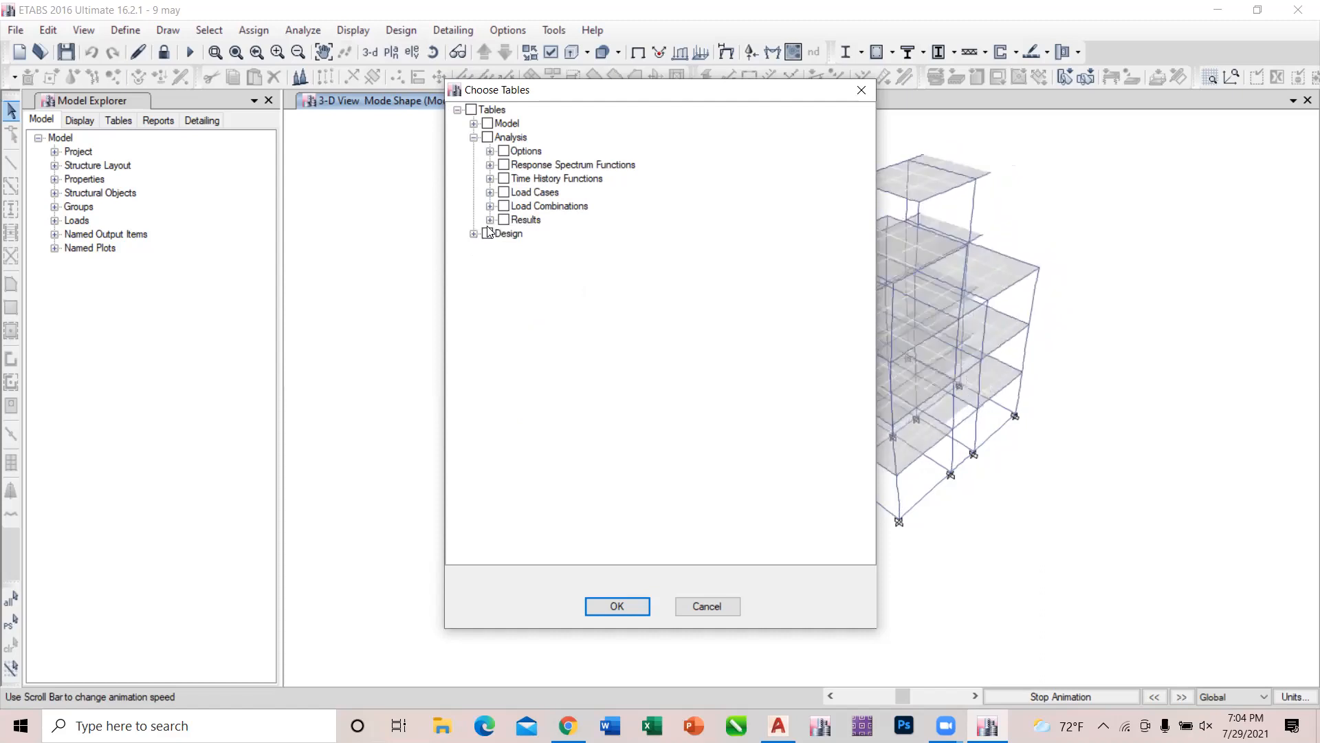
click(489, 220)
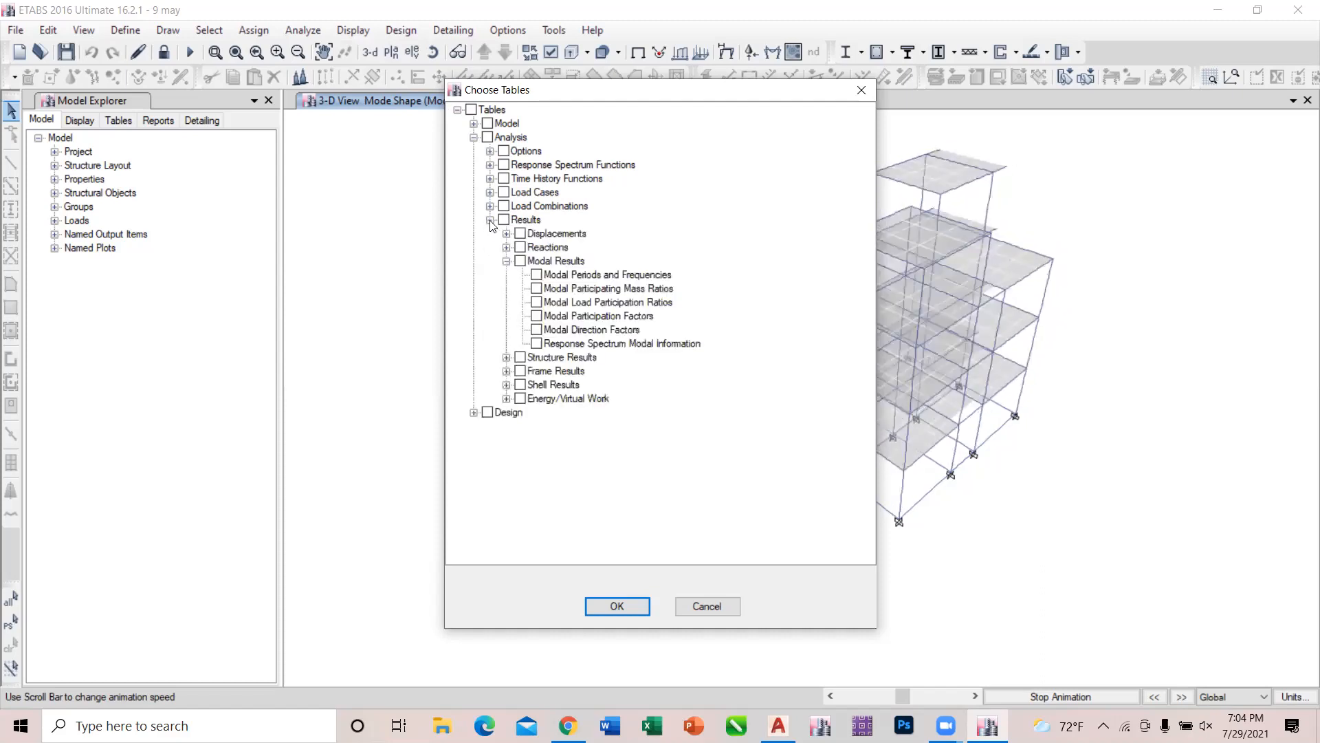
click(507, 261)
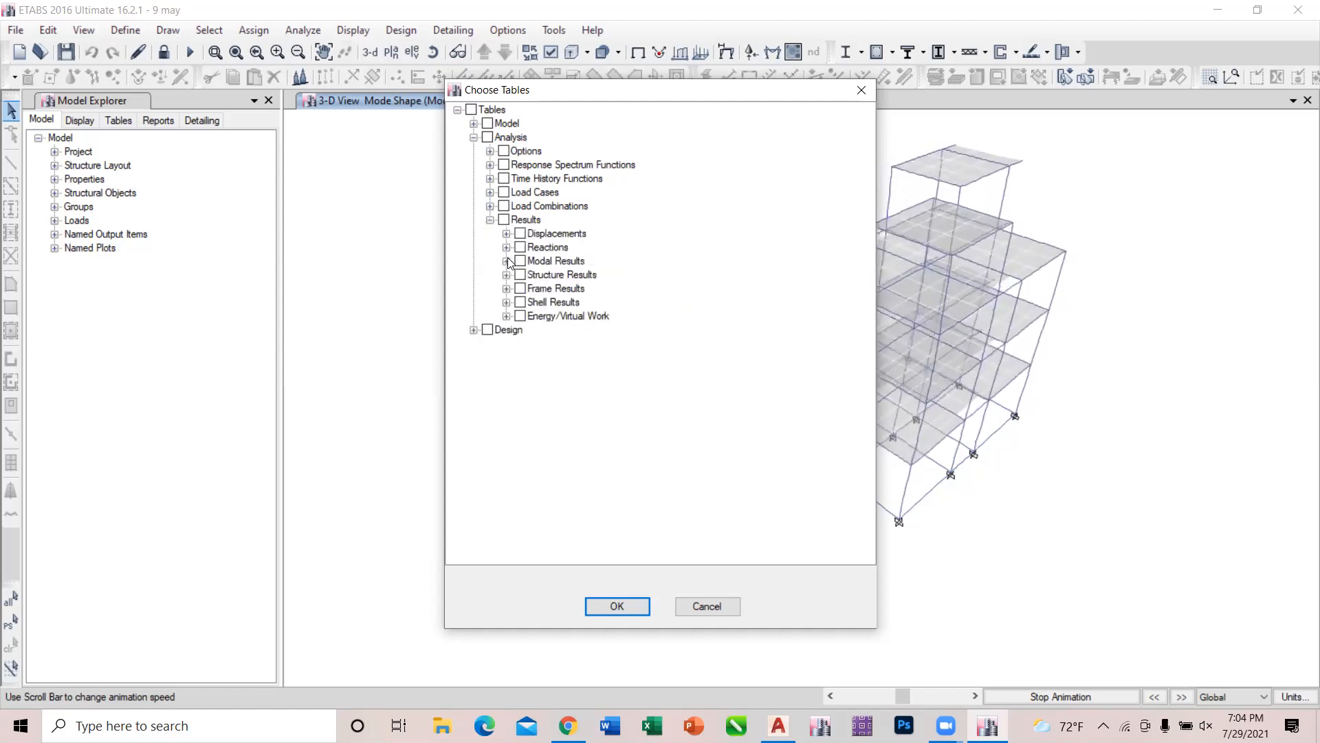
click(507, 261)
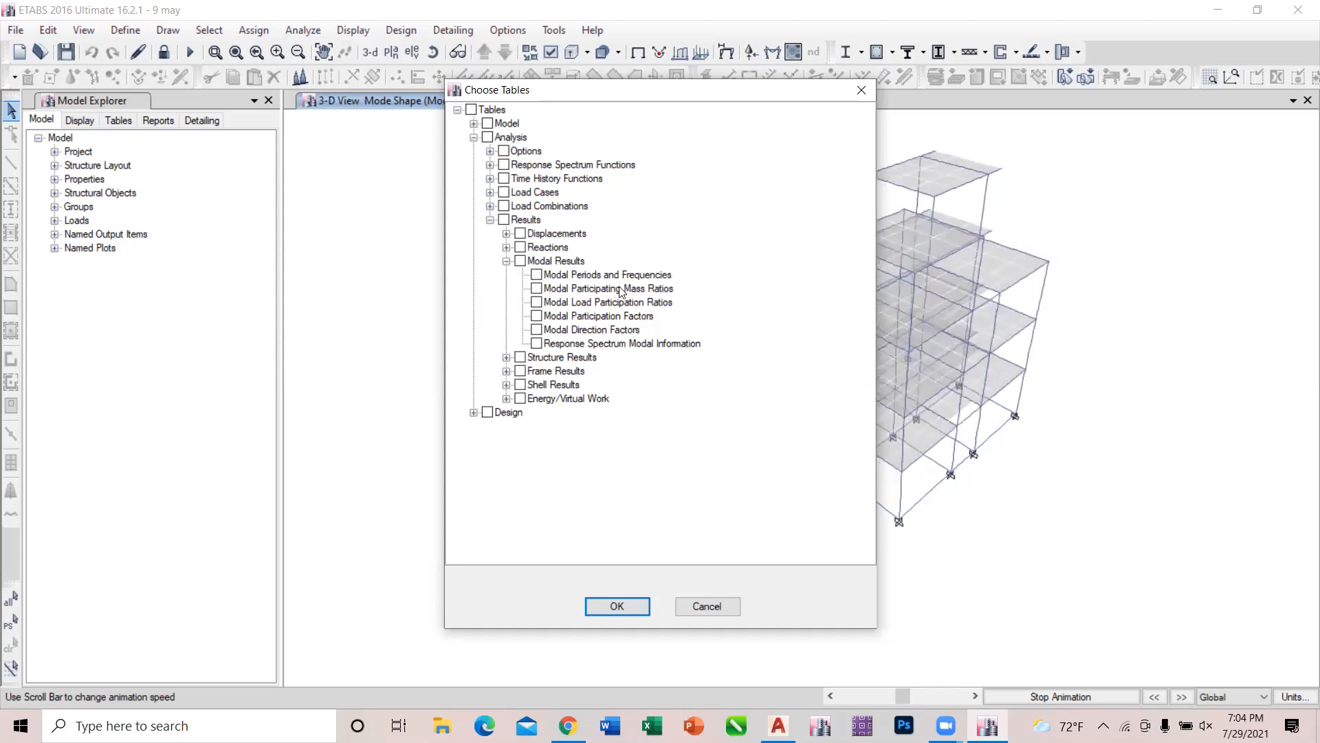
Display the Modal Participating Mass Ratios table and enlarge its pane so all twelve modes can be read.
click(545, 290)
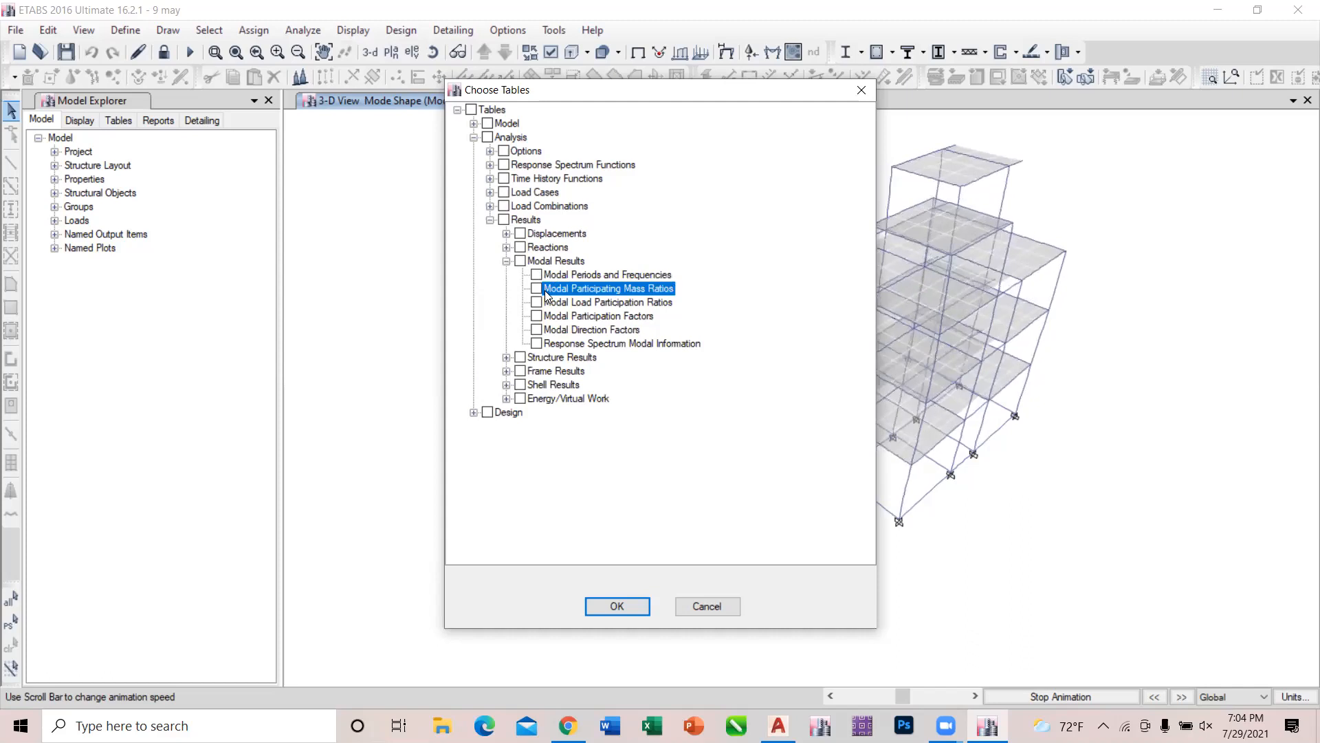
click(537, 290)
click(617, 606)
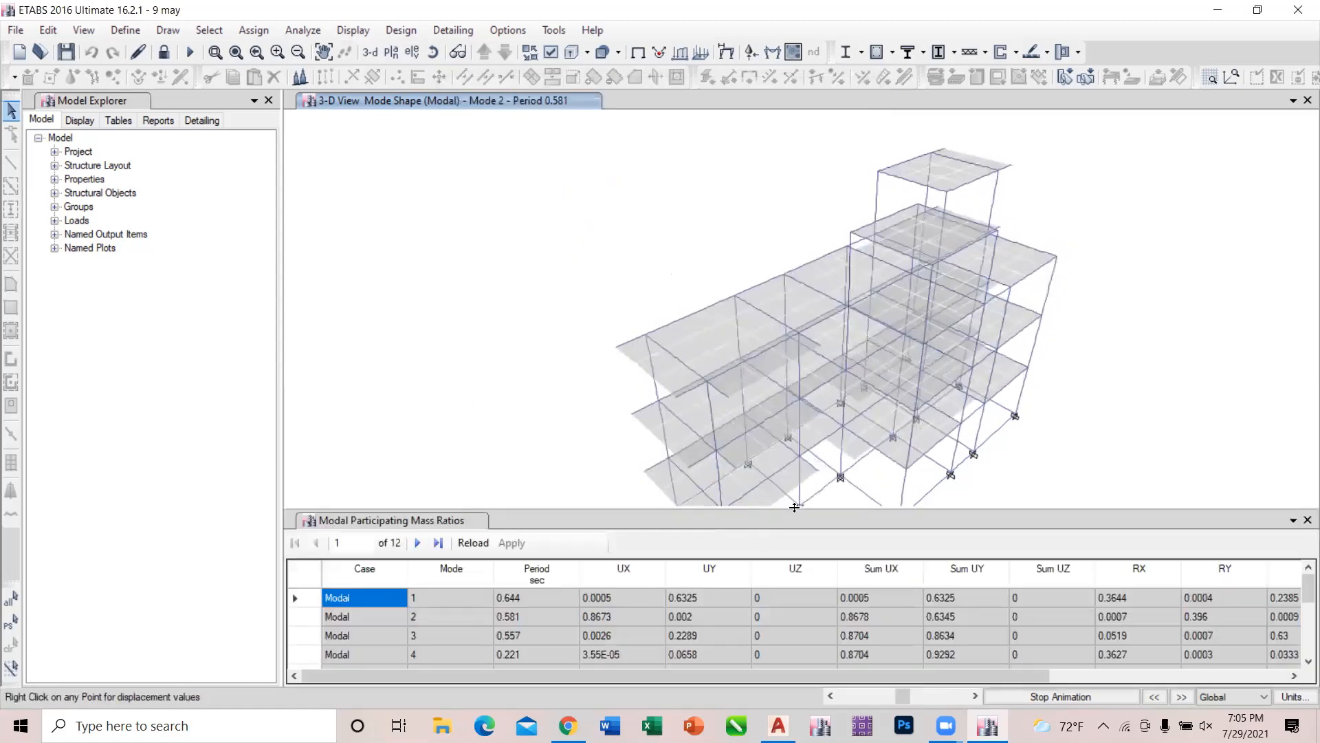
drag(794, 508, 760, 149)
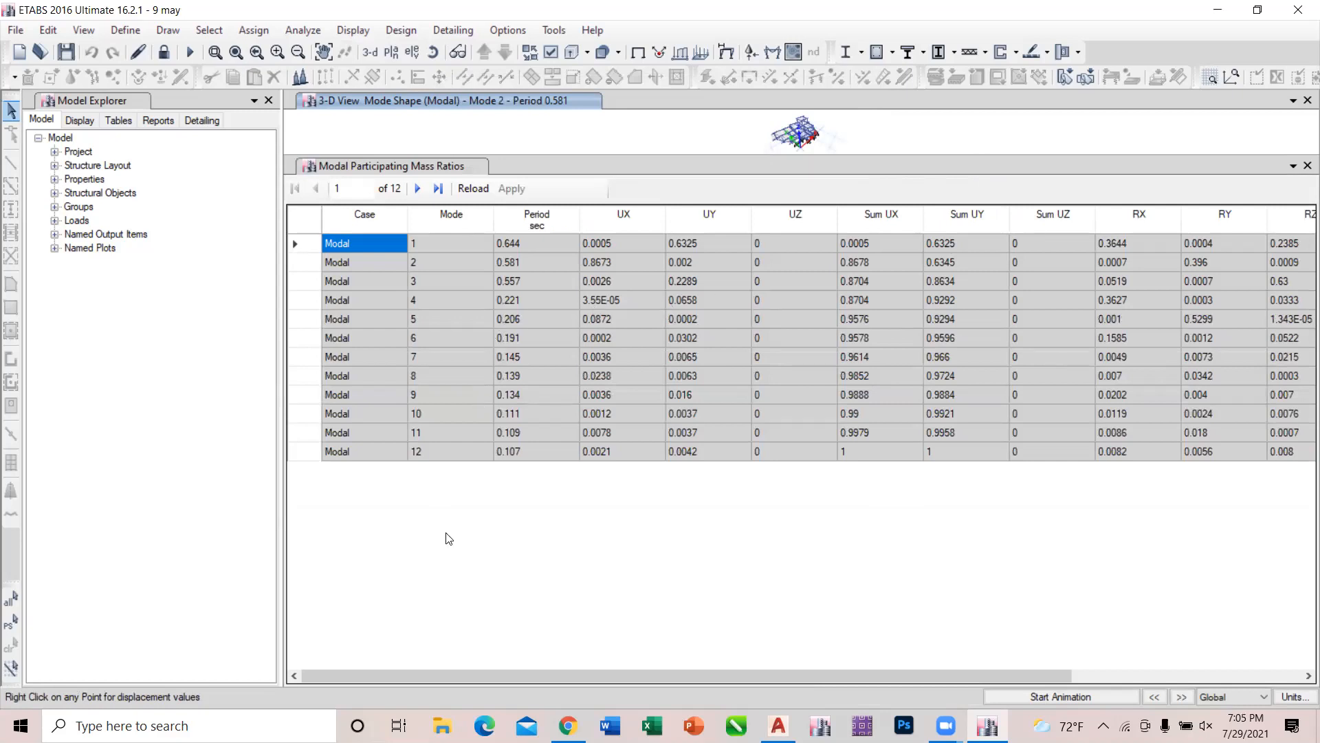
Examine the cumulative Sum UX and Sum UY mass participation for mode 12.
click(452, 455)
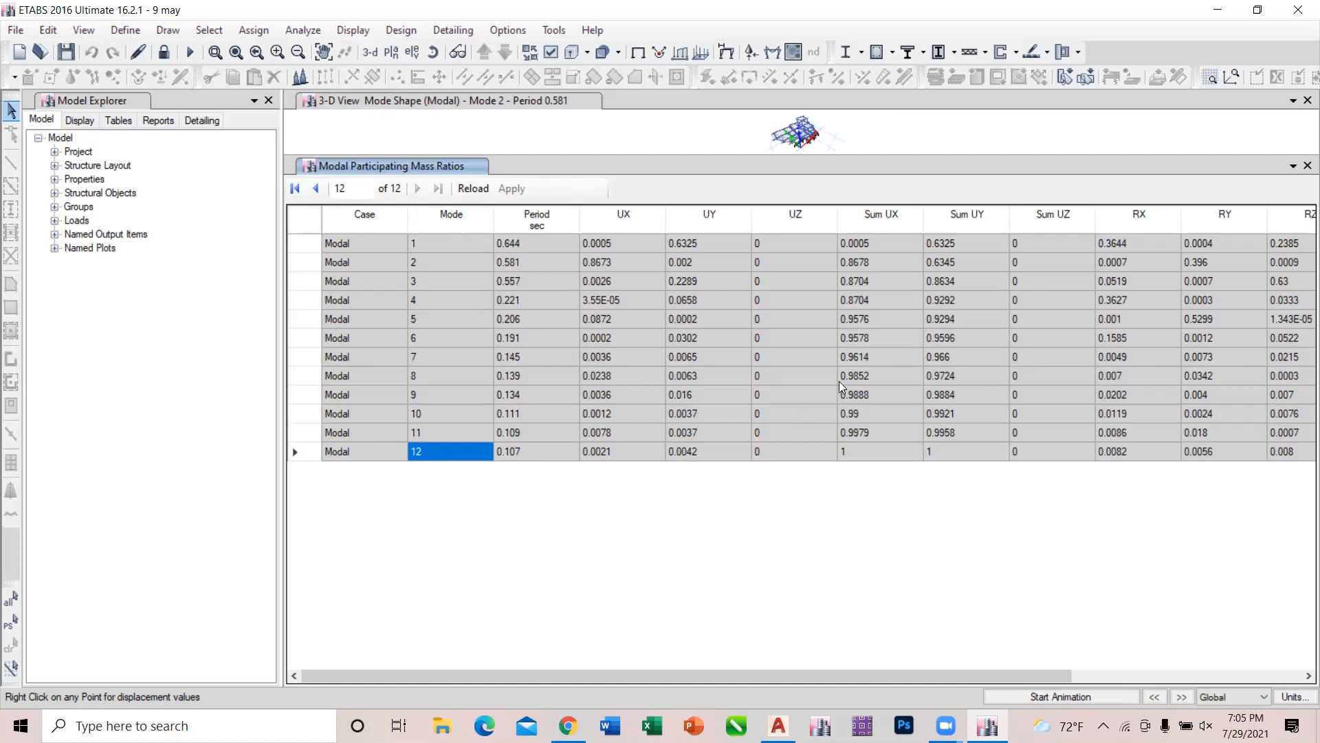
click(867, 449)
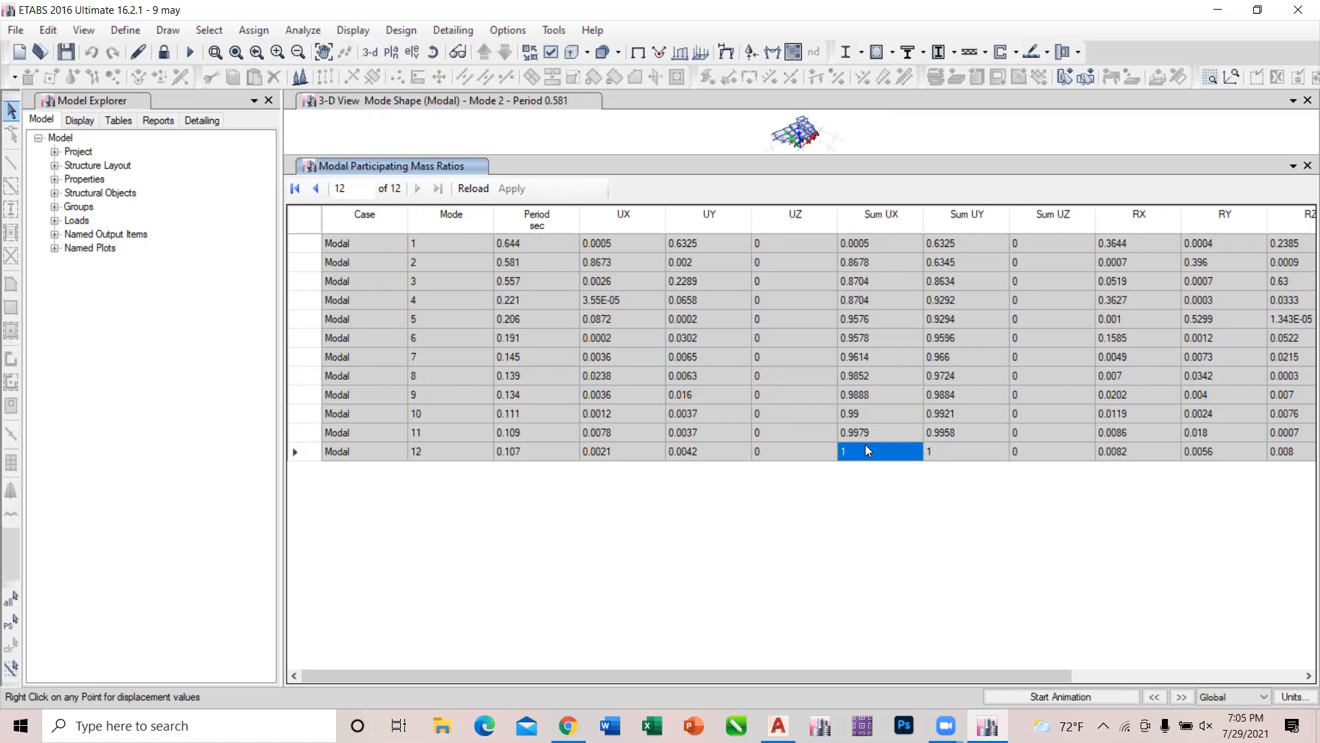
click(941, 451)
click(905, 456)
Trace the Sum UX column from mode 1 through mode 12 to see how the cumulative mass participation grows.
click(438, 247)
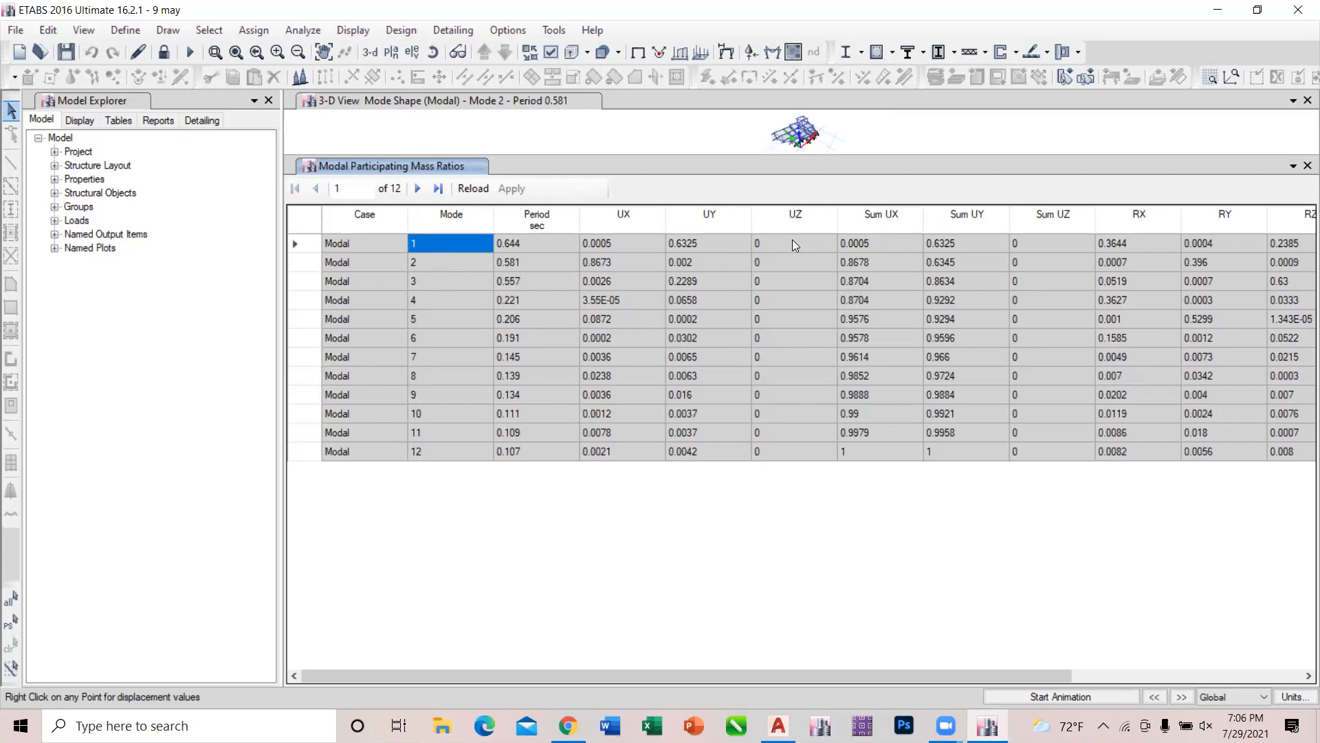
click(870, 231)
click(865, 255)
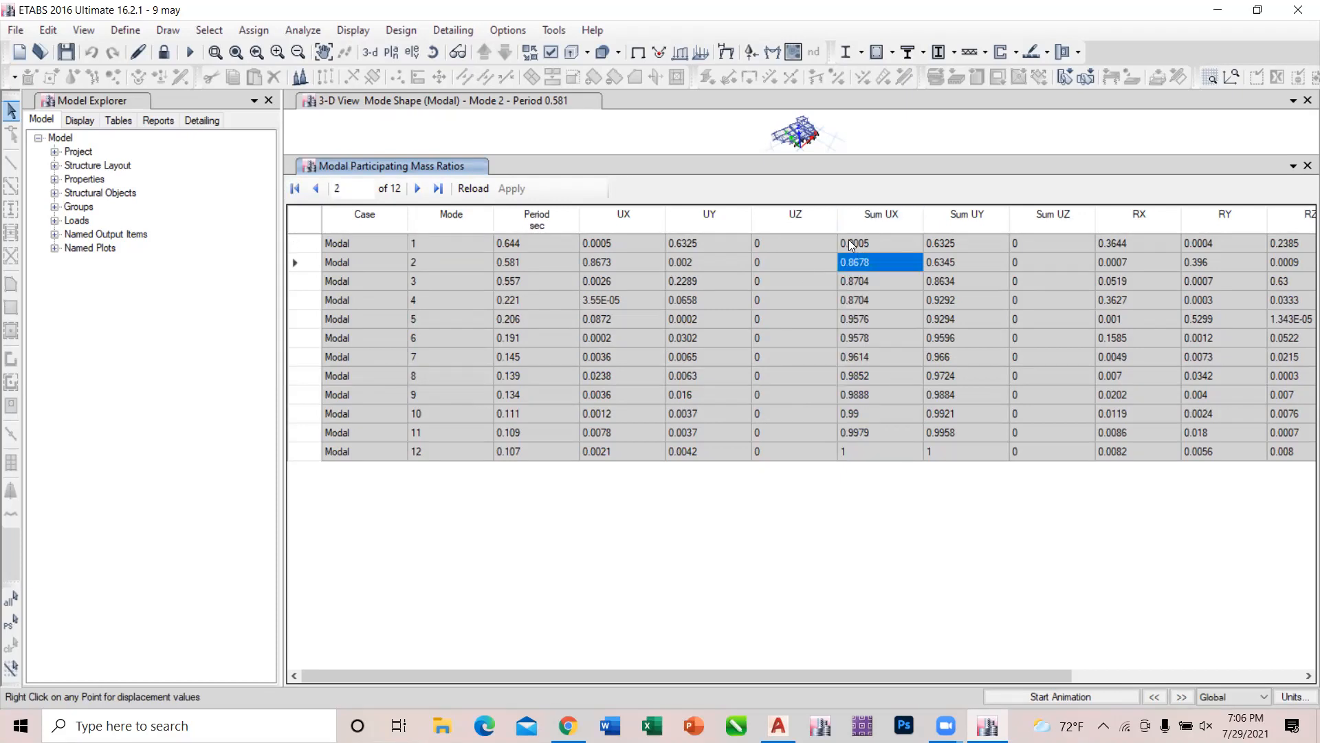
click(851, 246)
click(853, 263)
click(870, 283)
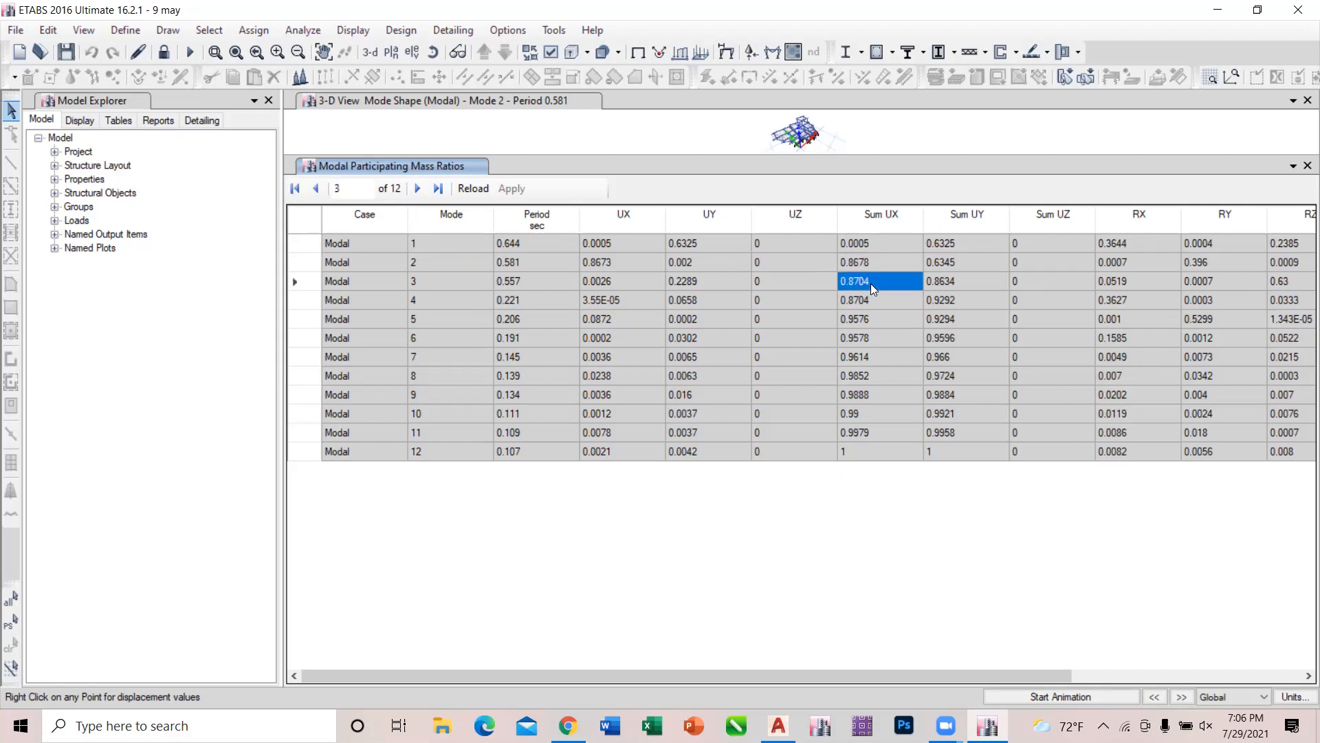
click(877, 319)
click(877, 342)
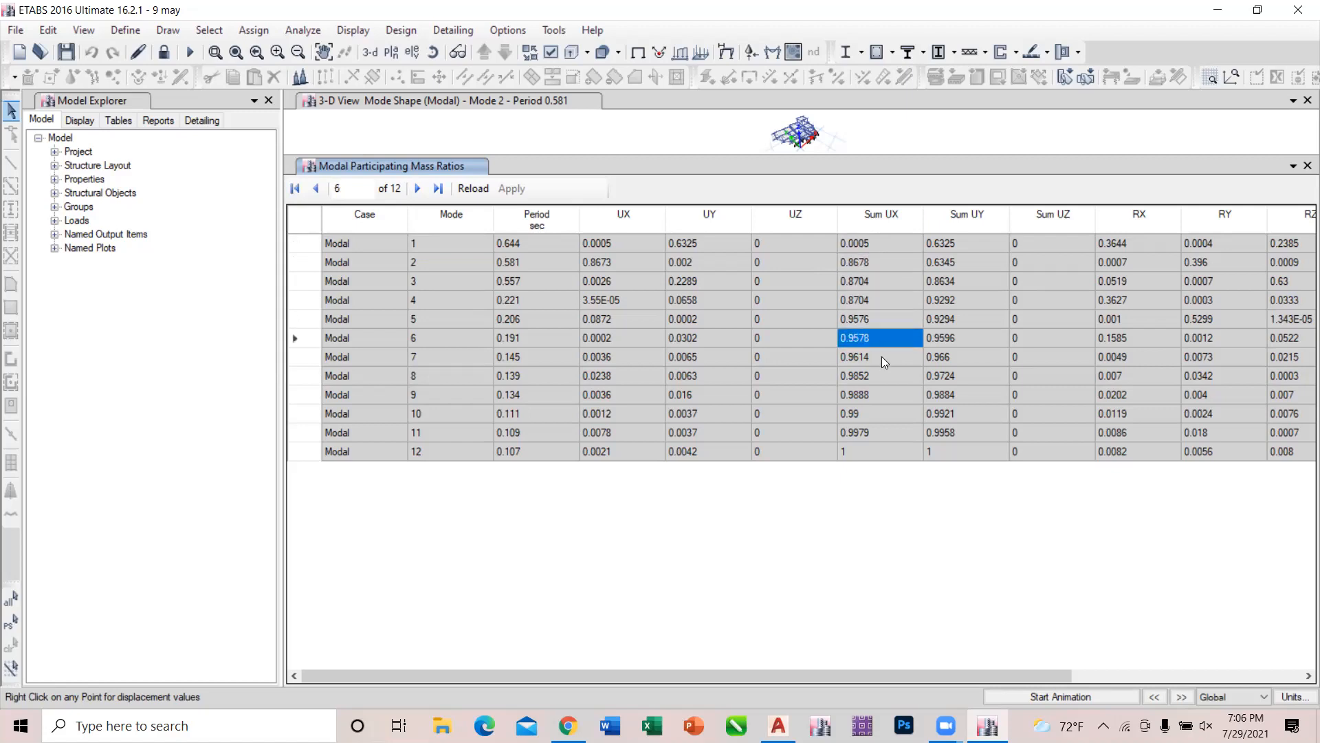
click(885, 364)
click(885, 382)
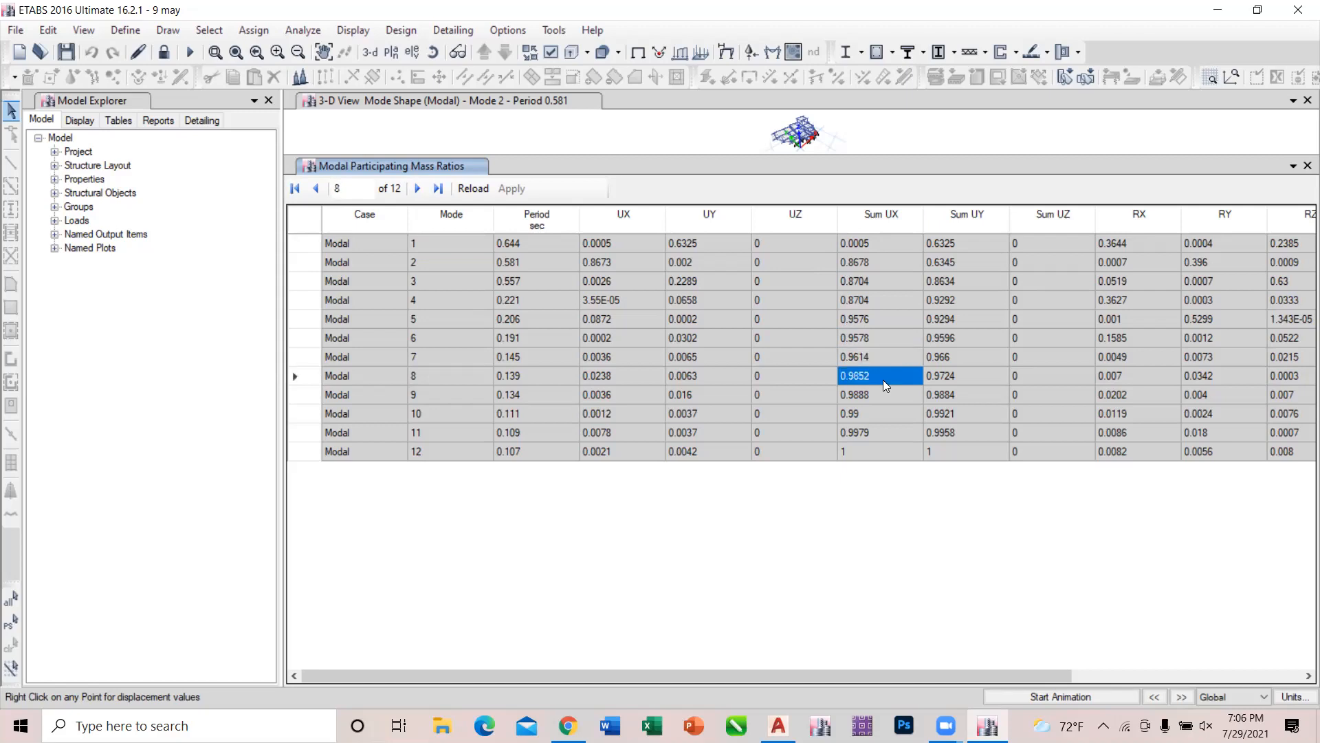
click(887, 447)
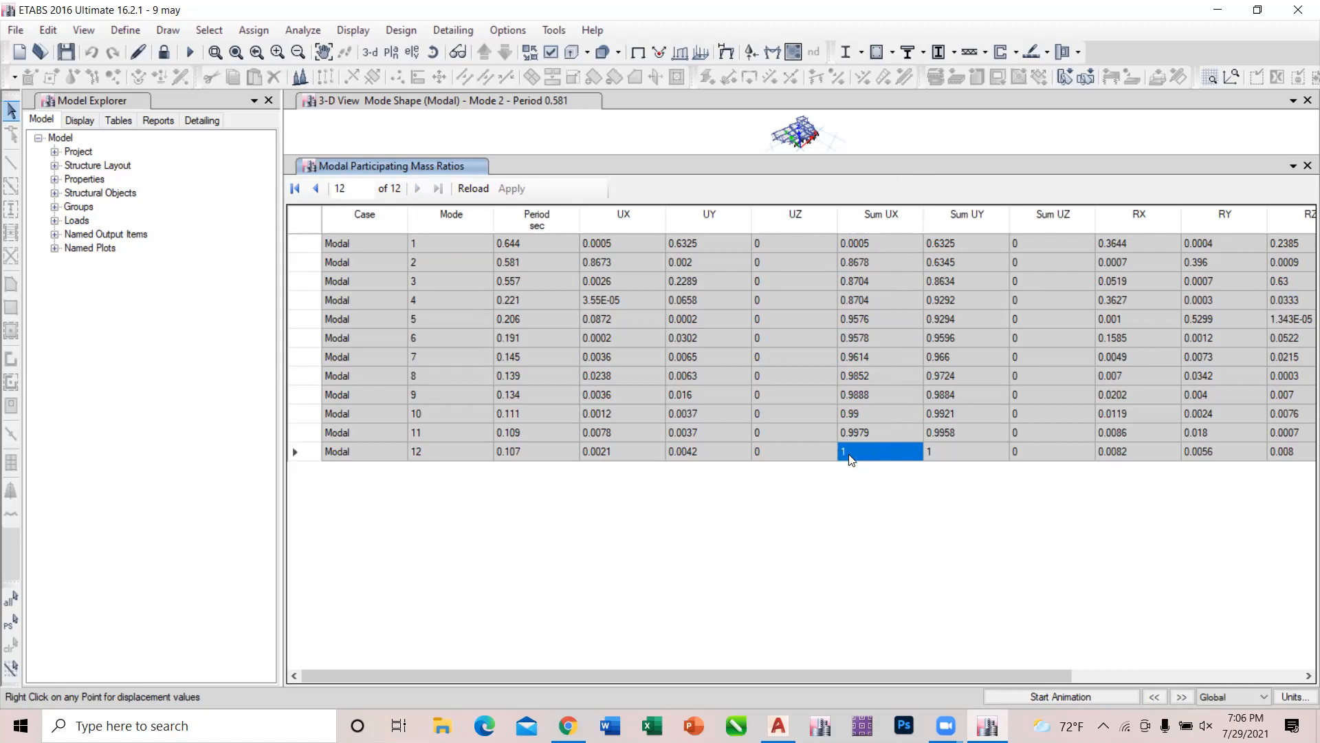
Compare the Sum UX and Sum UY ratios at mode 12 with those at mode 8.
click(939, 451)
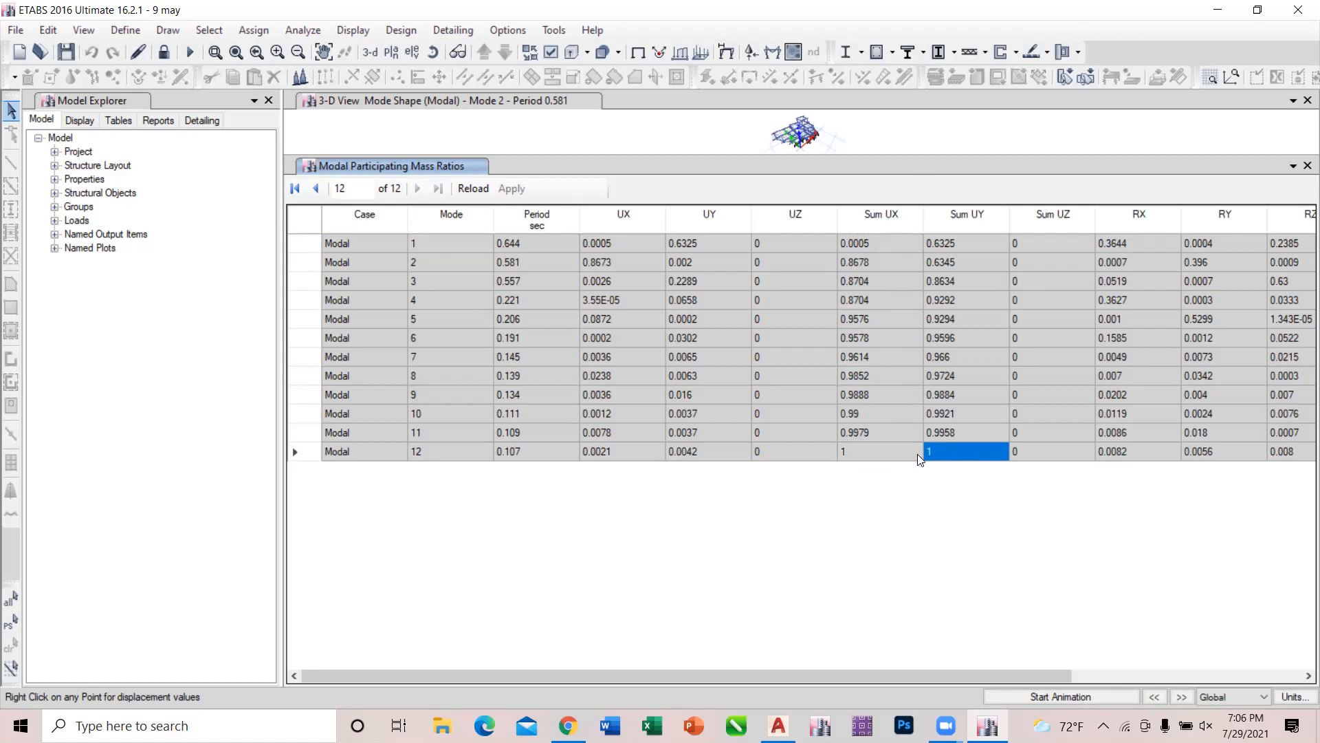
click(898, 453)
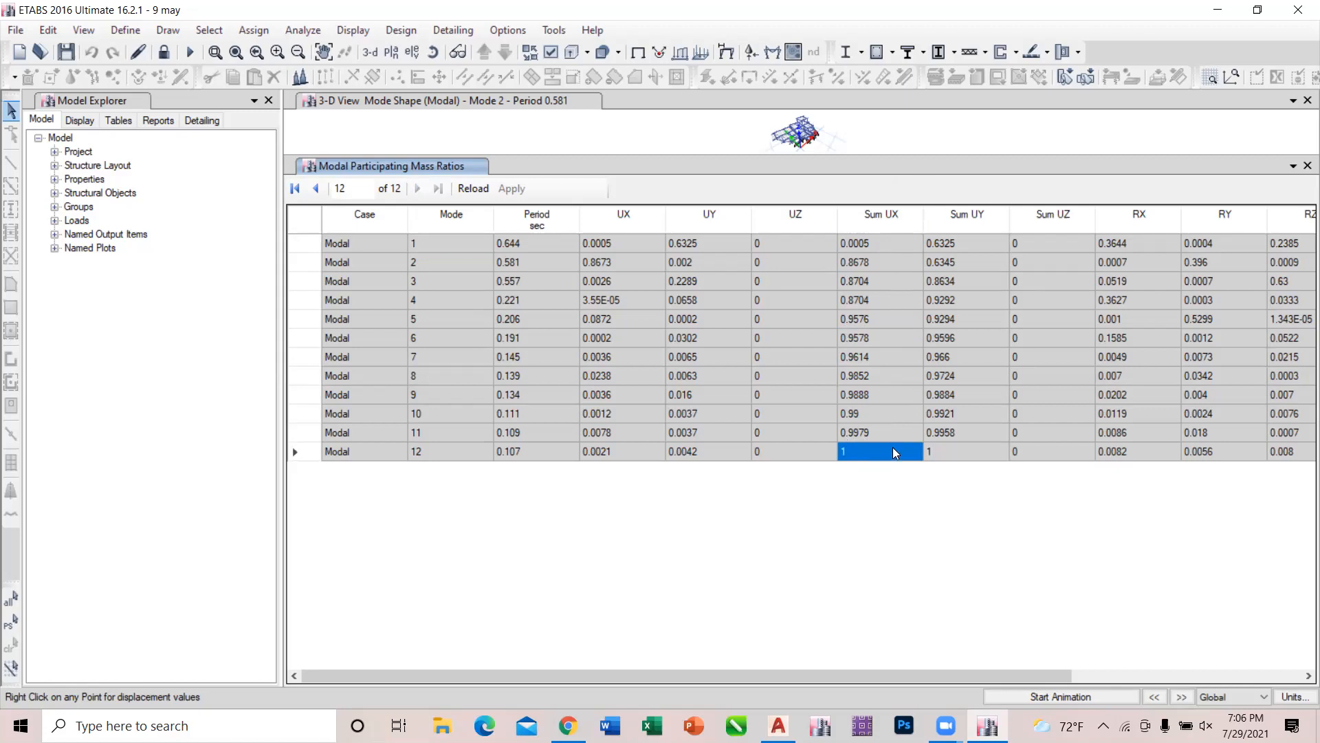
click(426, 455)
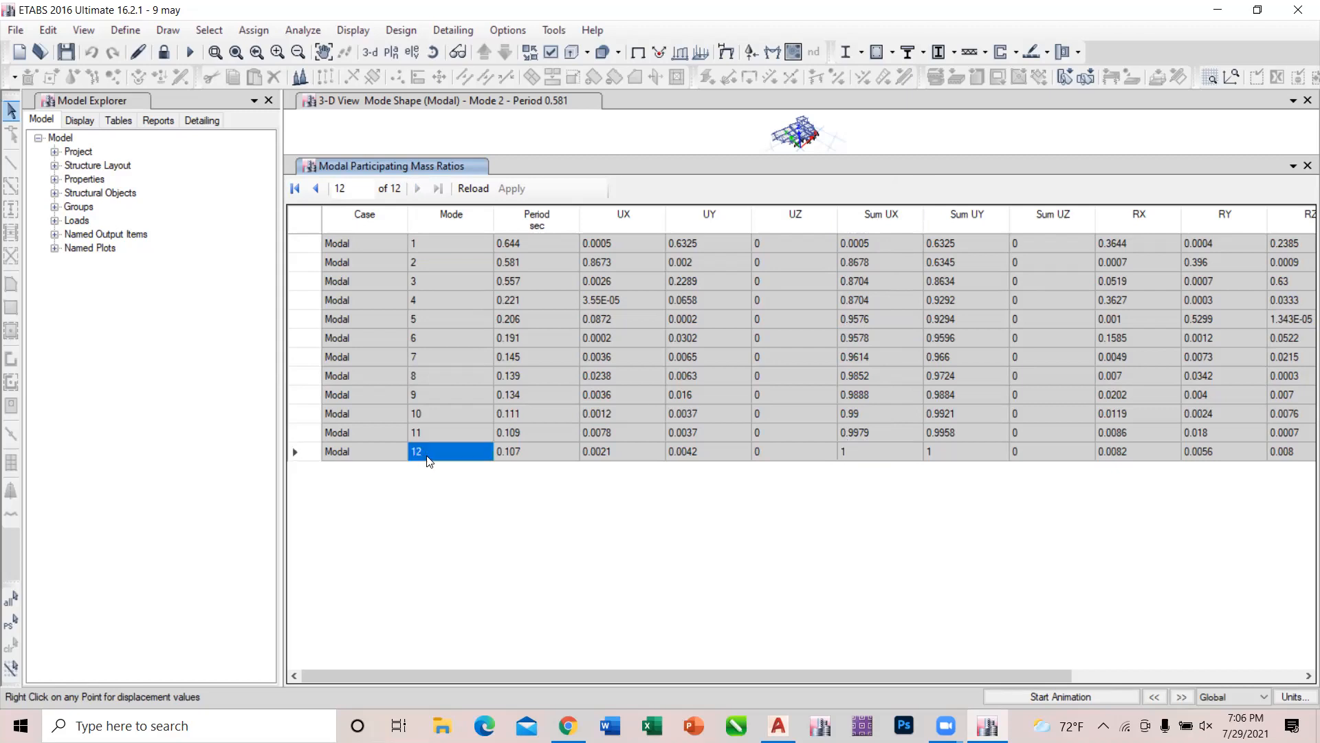
click(427, 411)
click(421, 378)
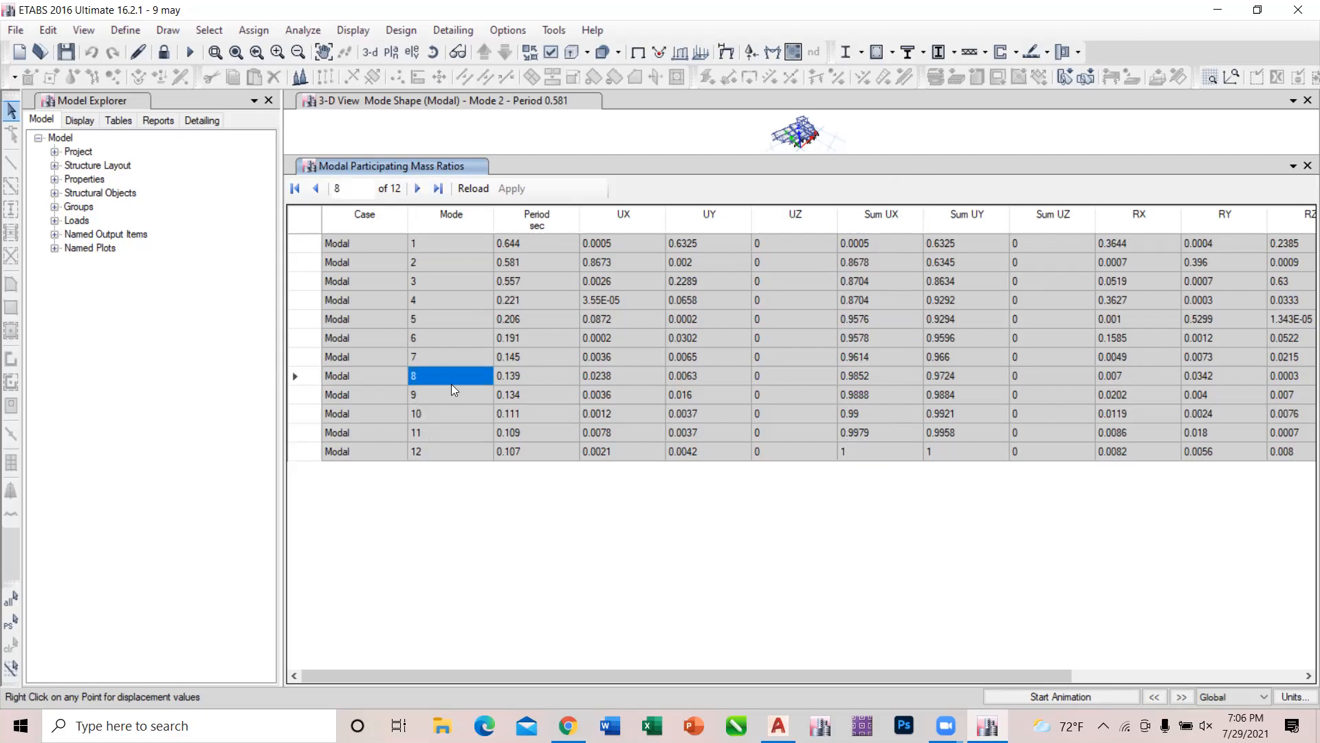
click(856, 376)
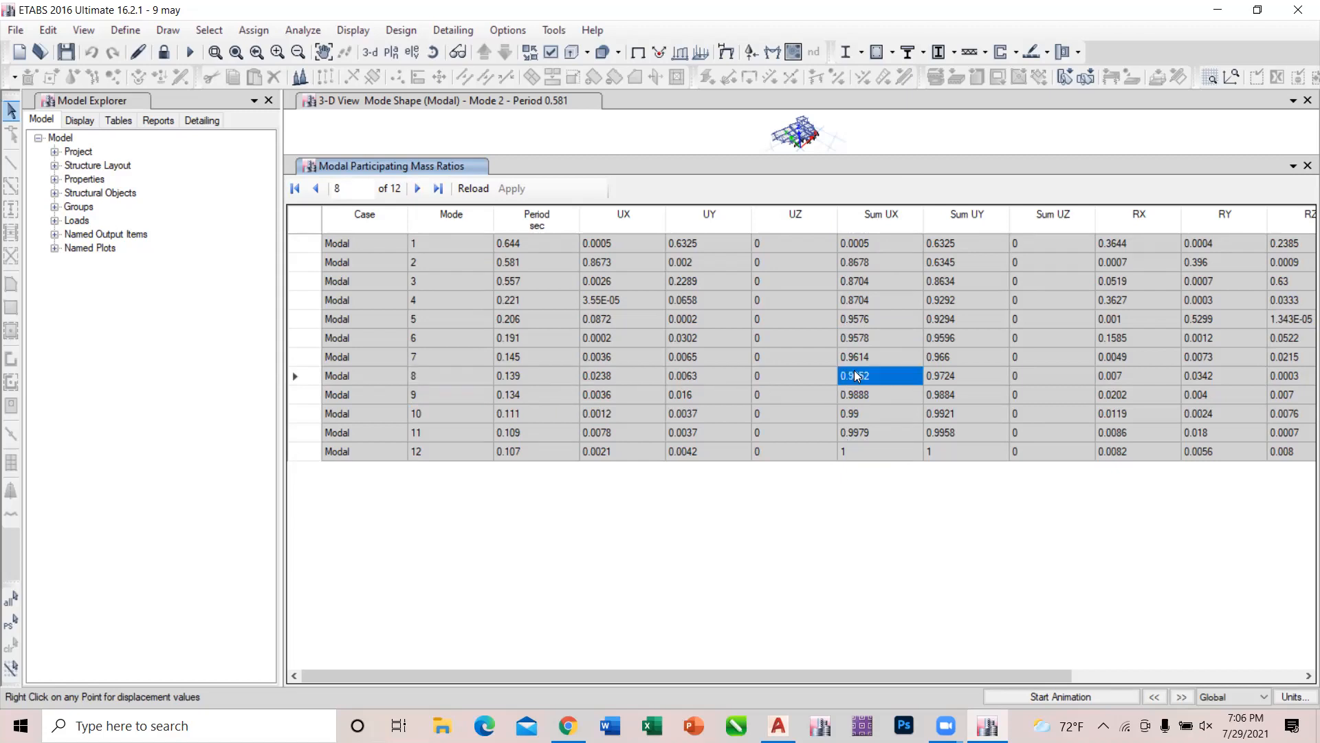
click(946, 383)
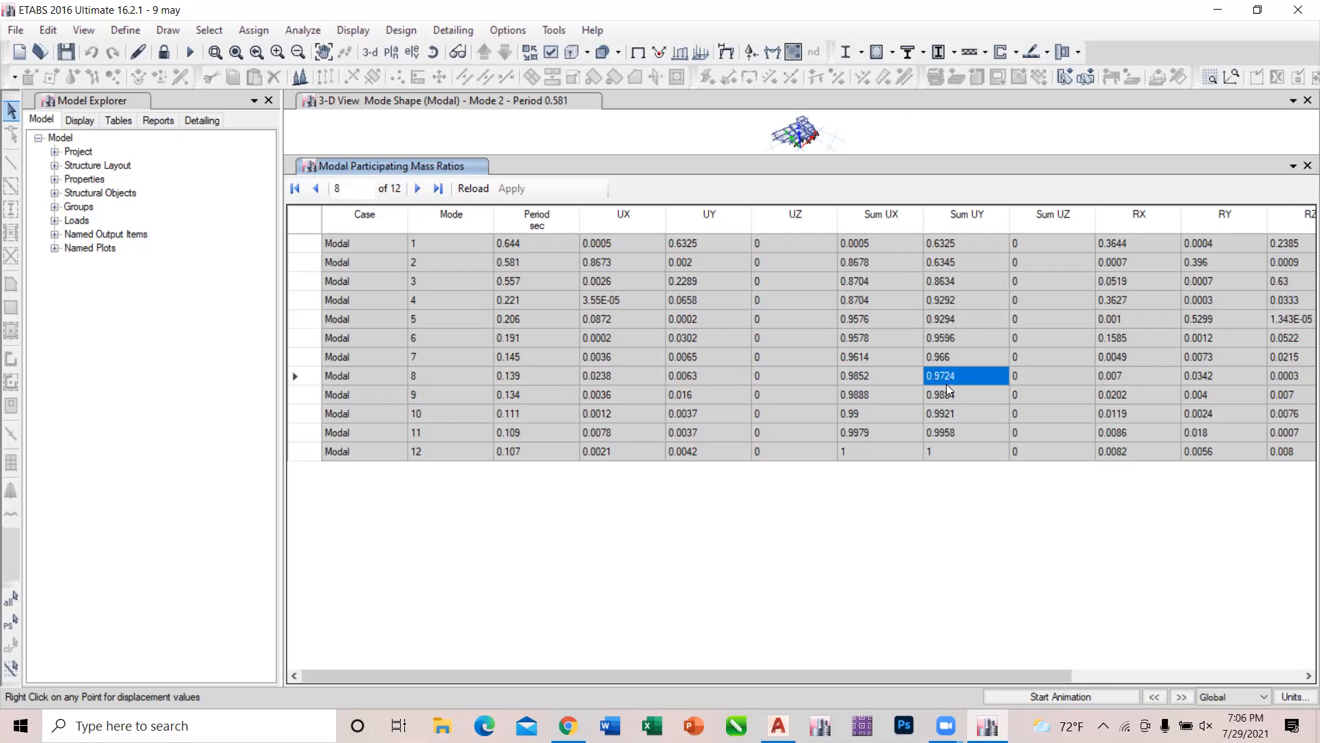
Compare Sum UX and Sum UY at modes 4 and 5 to find the first mode with sufficient participation in both directions.
click(852, 305)
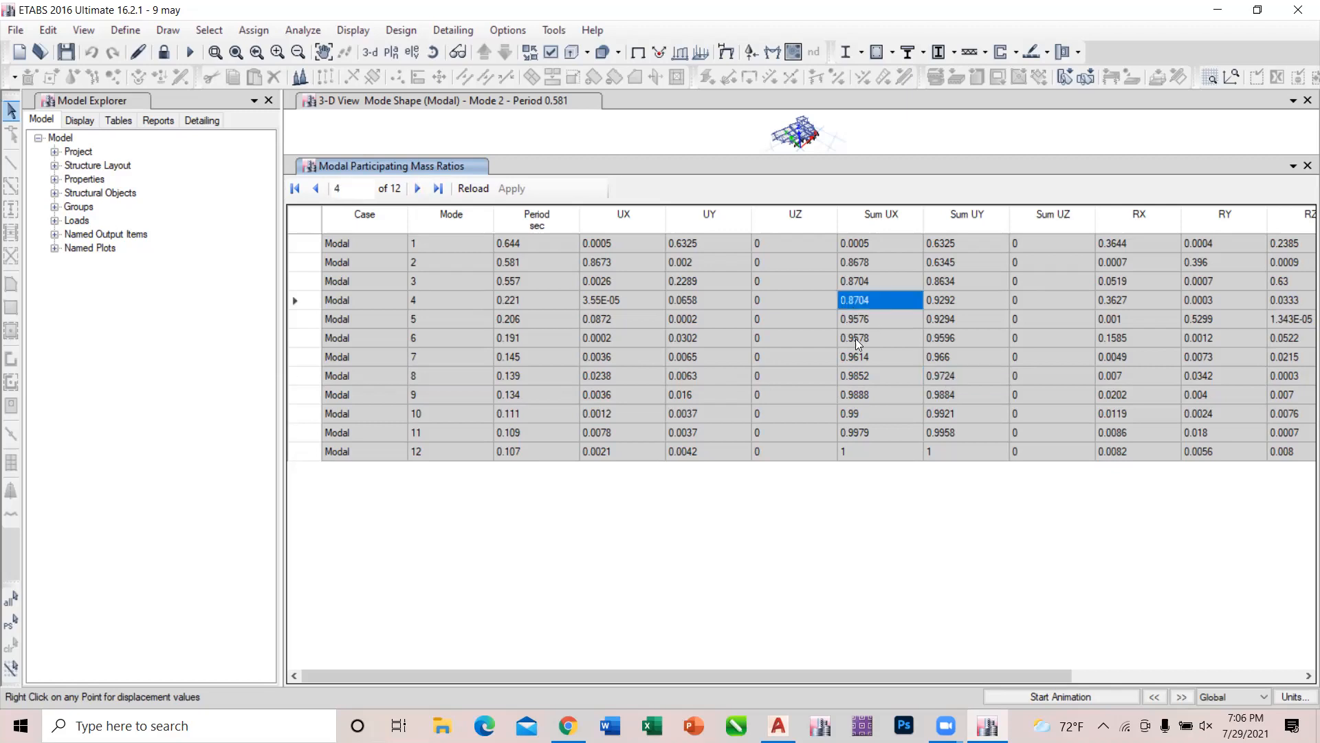
click(853, 324)
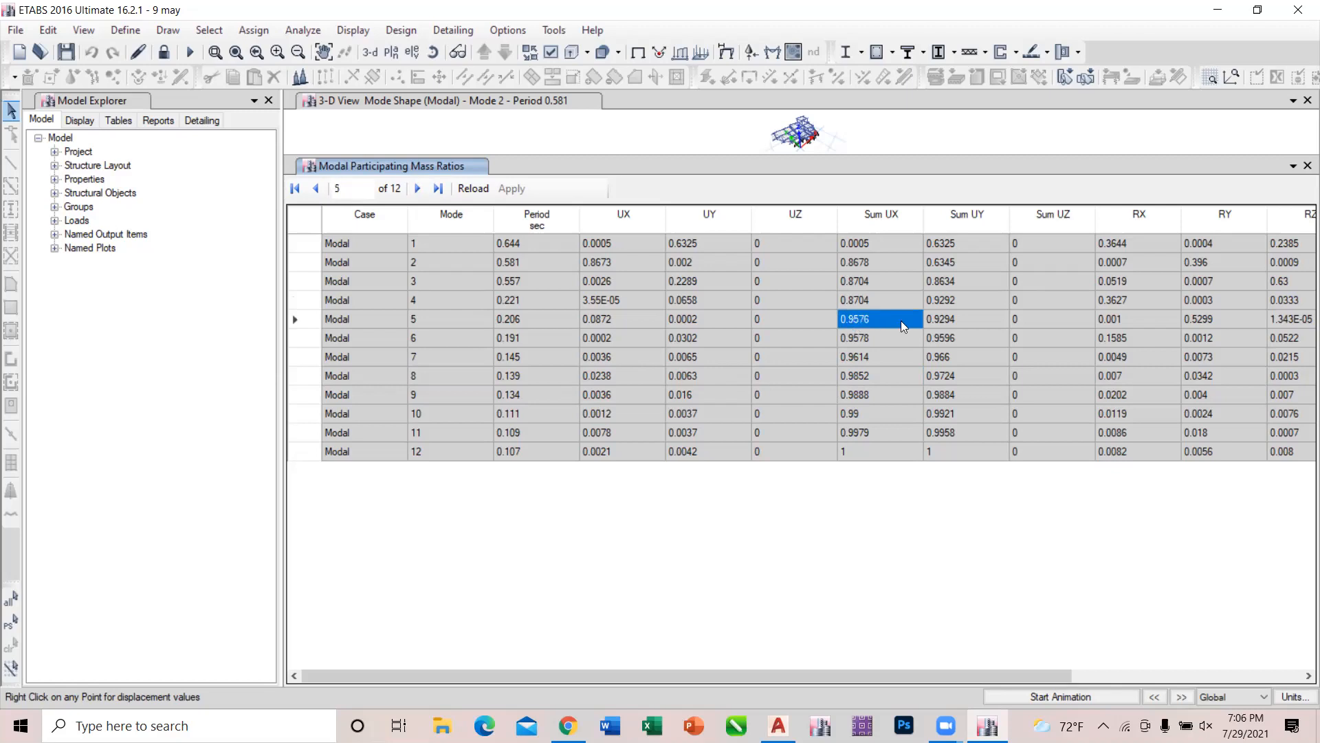
click(941, 322)
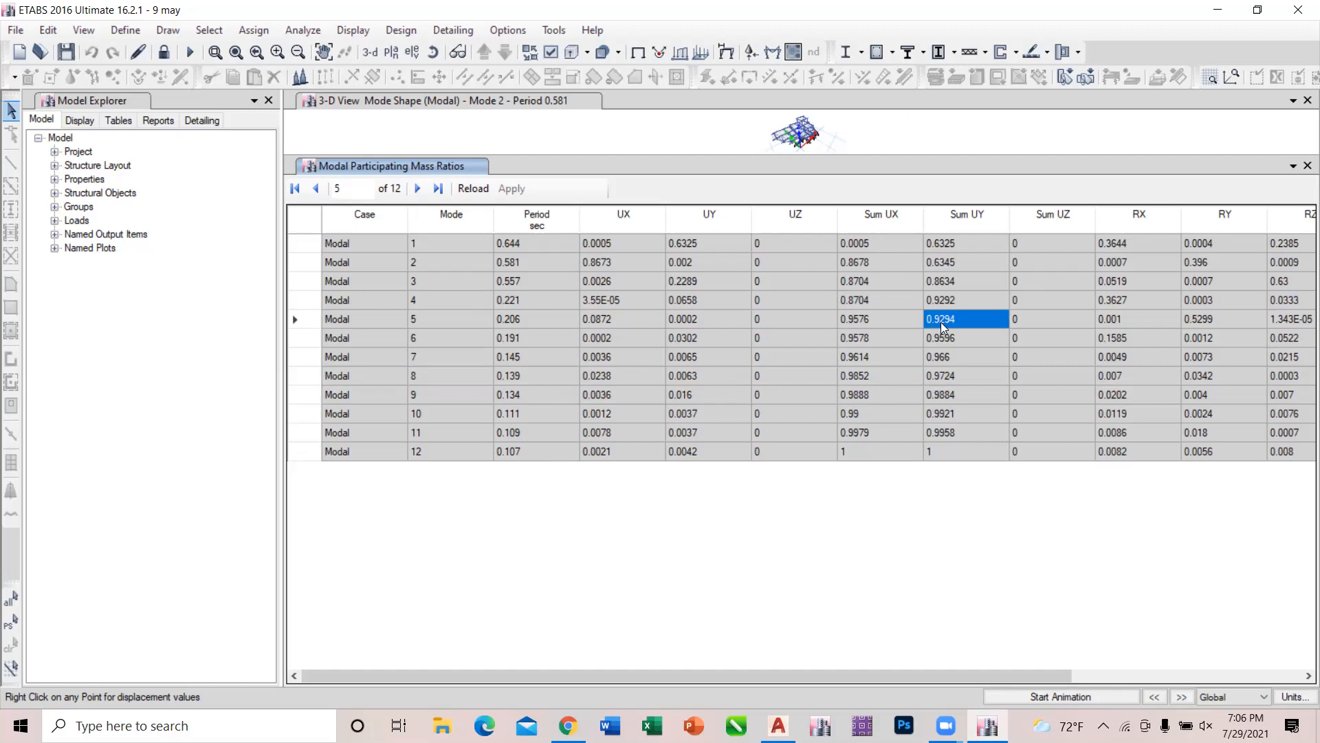
click(887, 326)
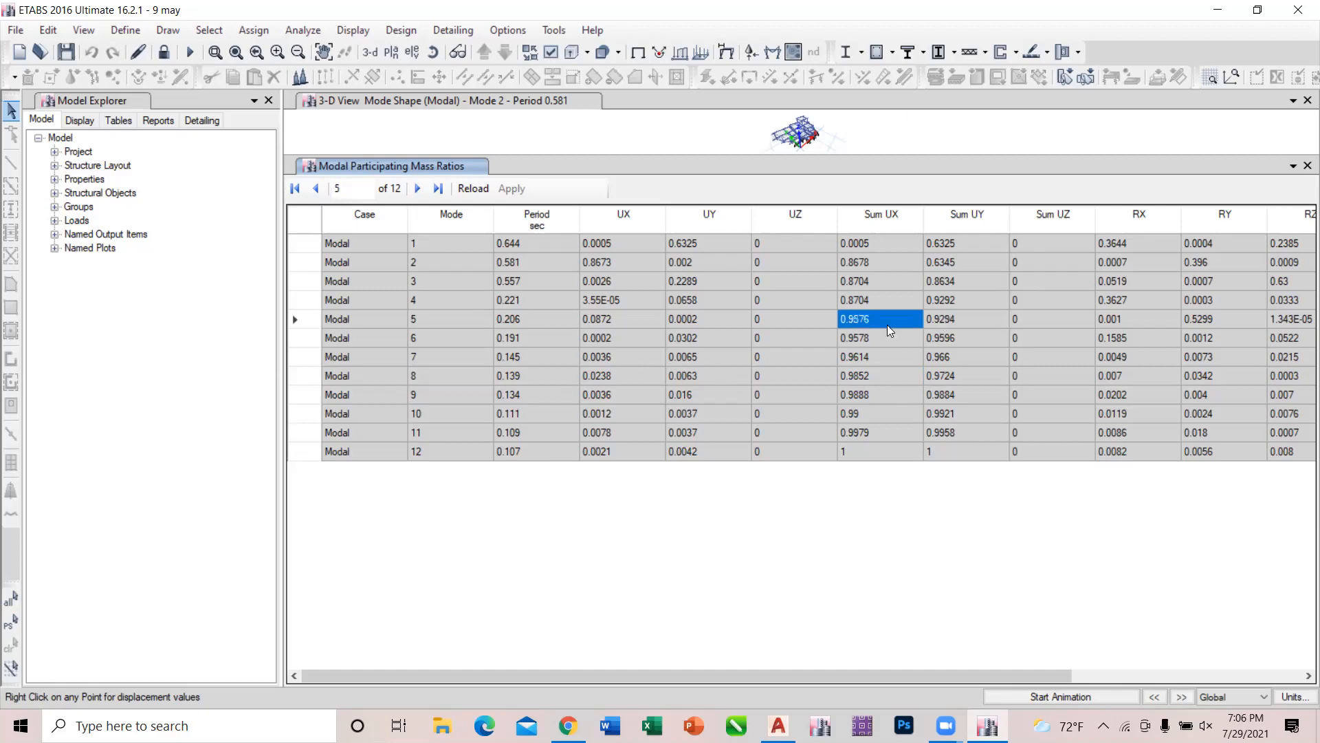
click(984, 321)
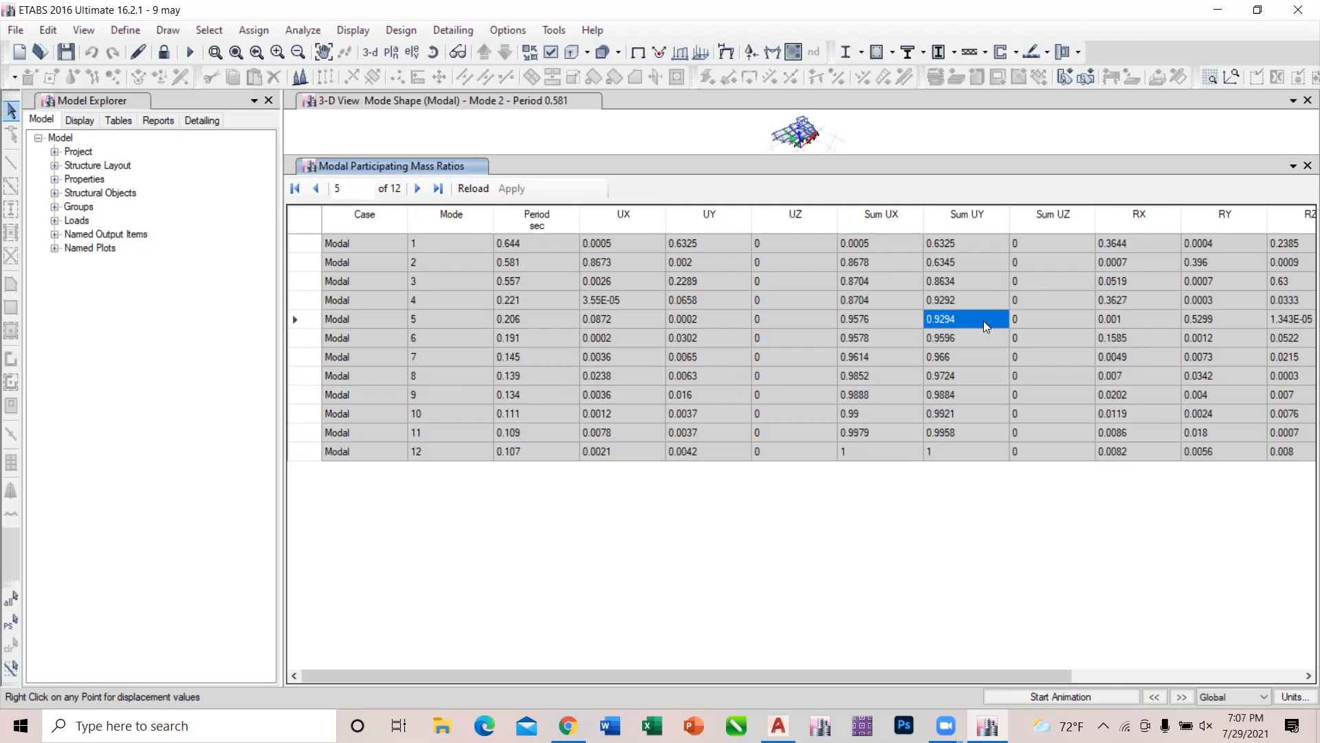
click(887, 316)
key(shift+Right)
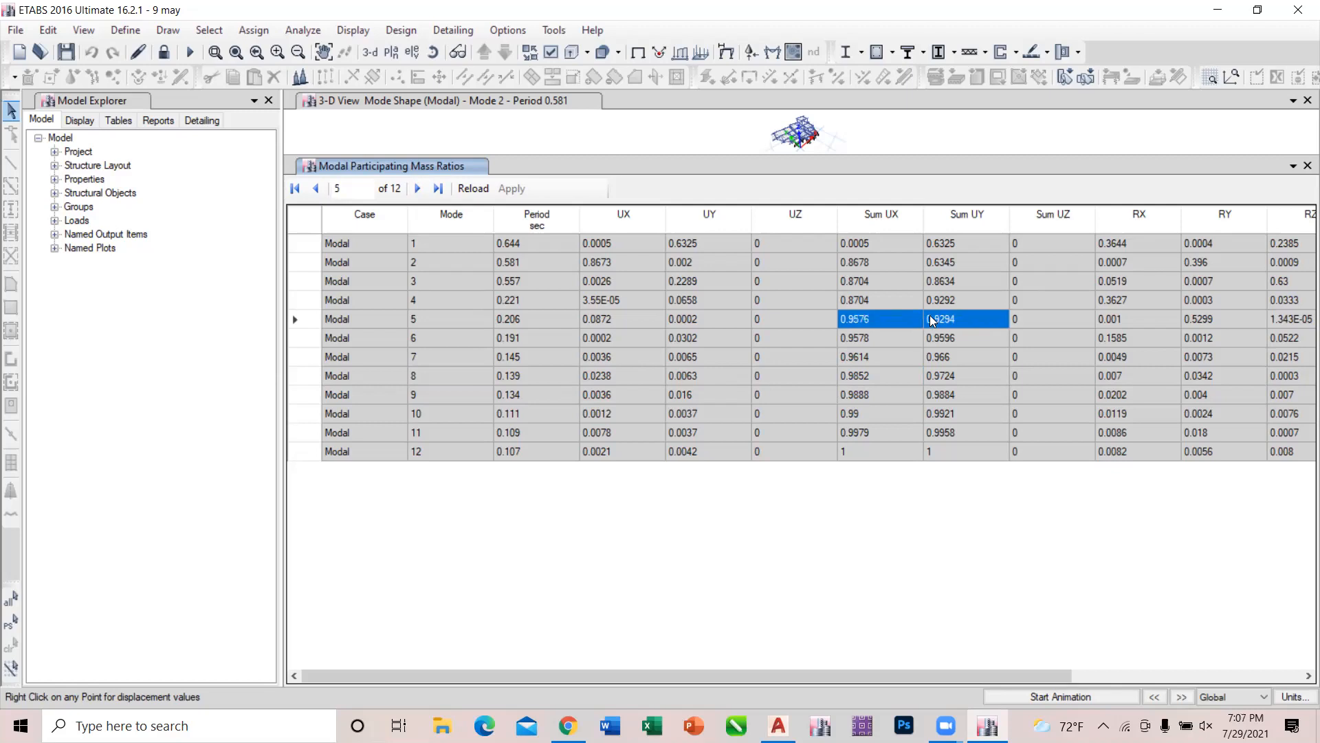
click(885, 304)
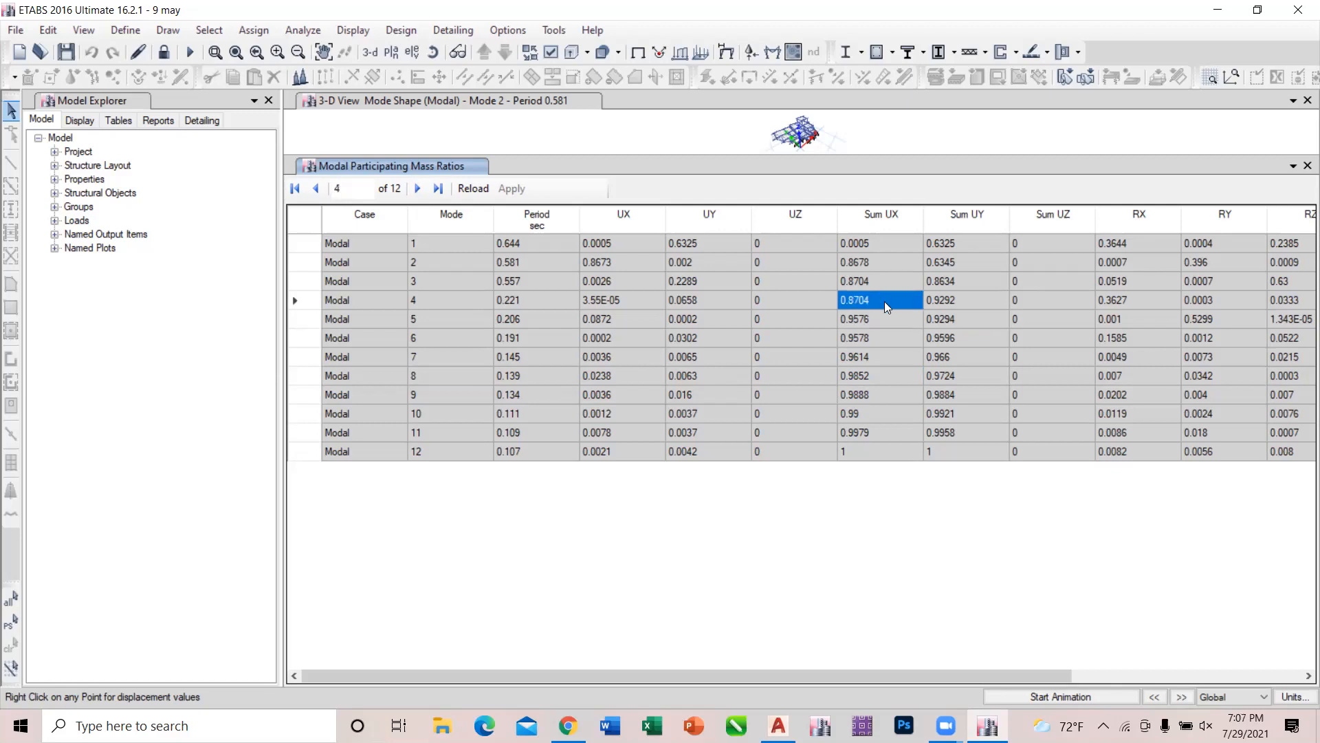
click(949, 304)
drag(897, 323, 939, 316)
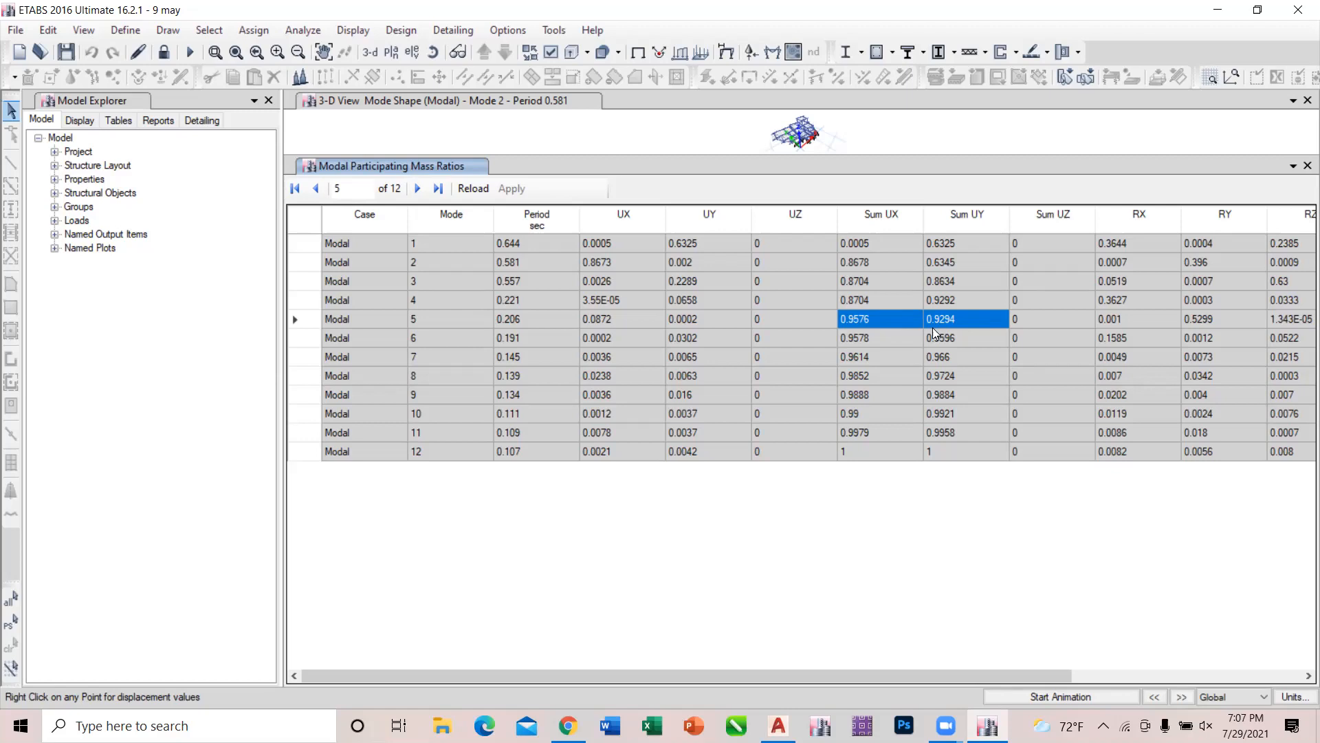
Recheck the mode 12 Sum UX and Sum UY ratios, and close the mass ratio table.
click(875, 453)
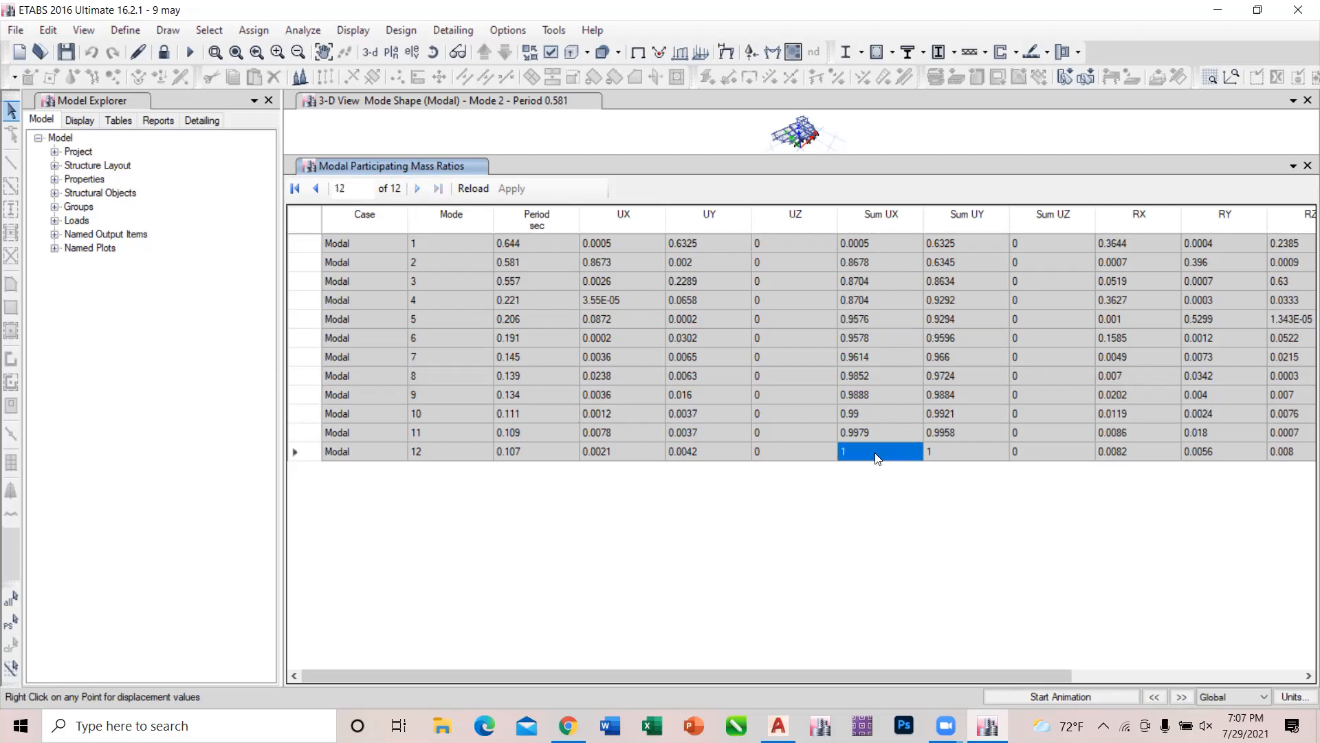
click(939, 452)
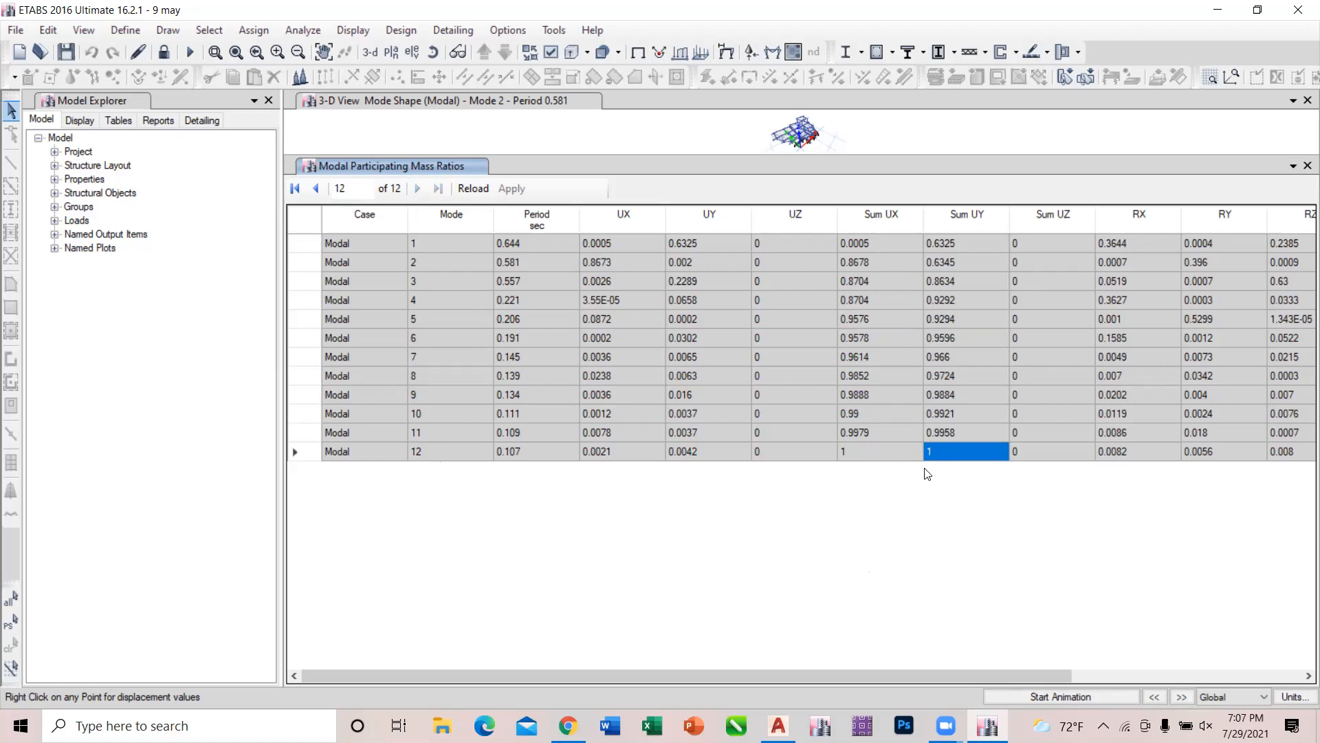
click(1307, 166)
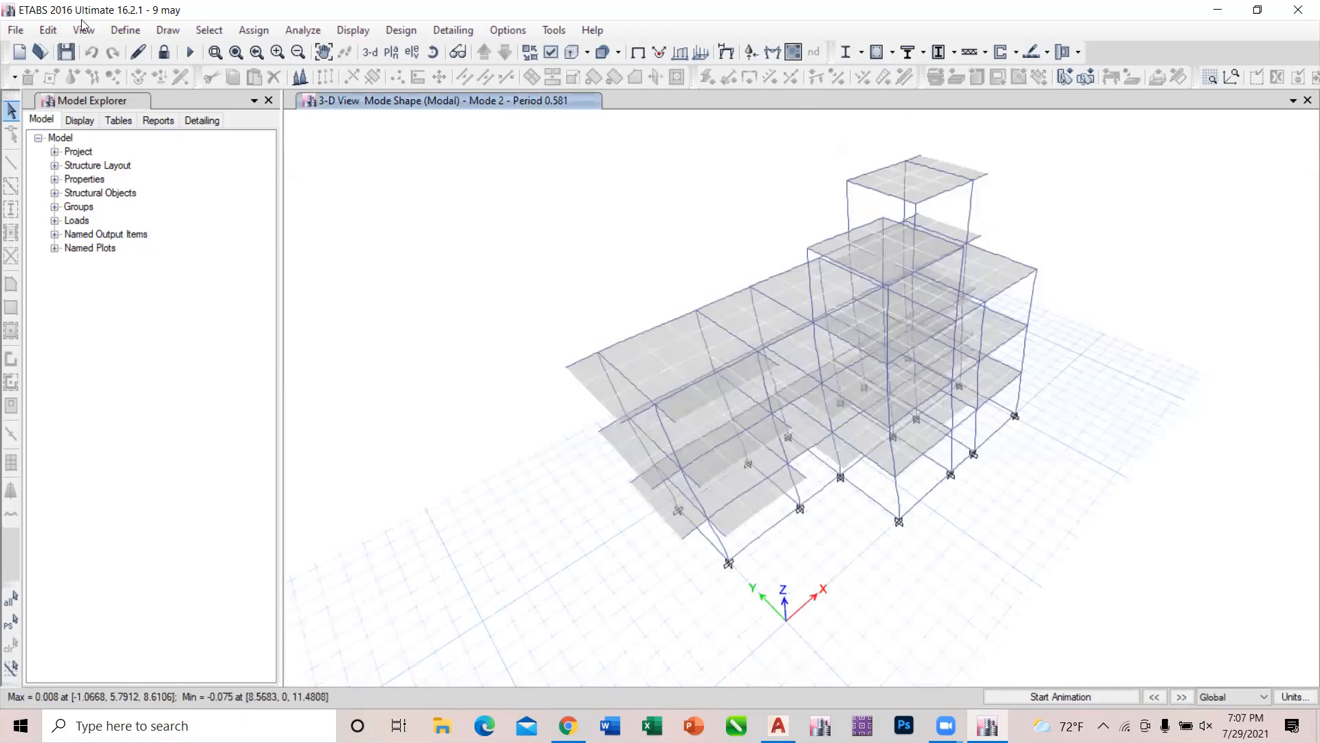
Unlock the model, accepting deletion of the analysis results, and set the Modal case's maximum number of modes to 15.
click(163, 53)
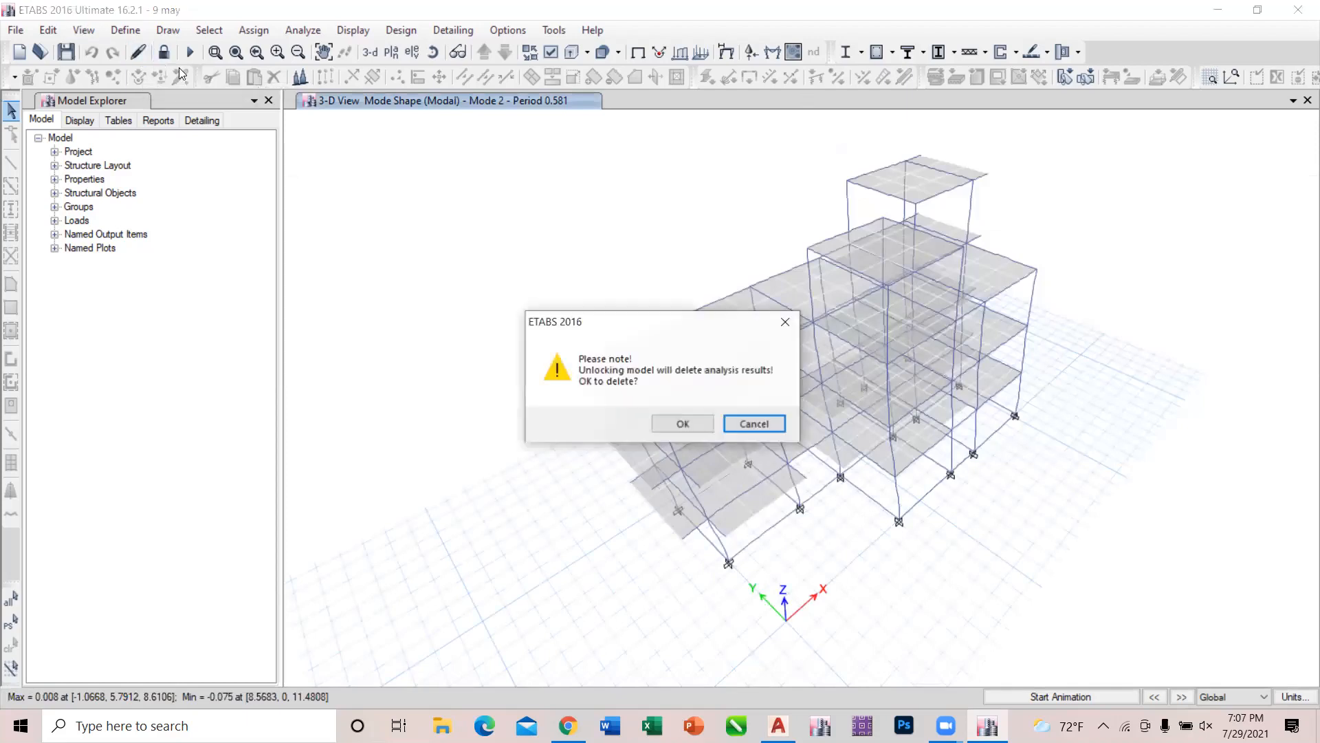
click(689, 429)
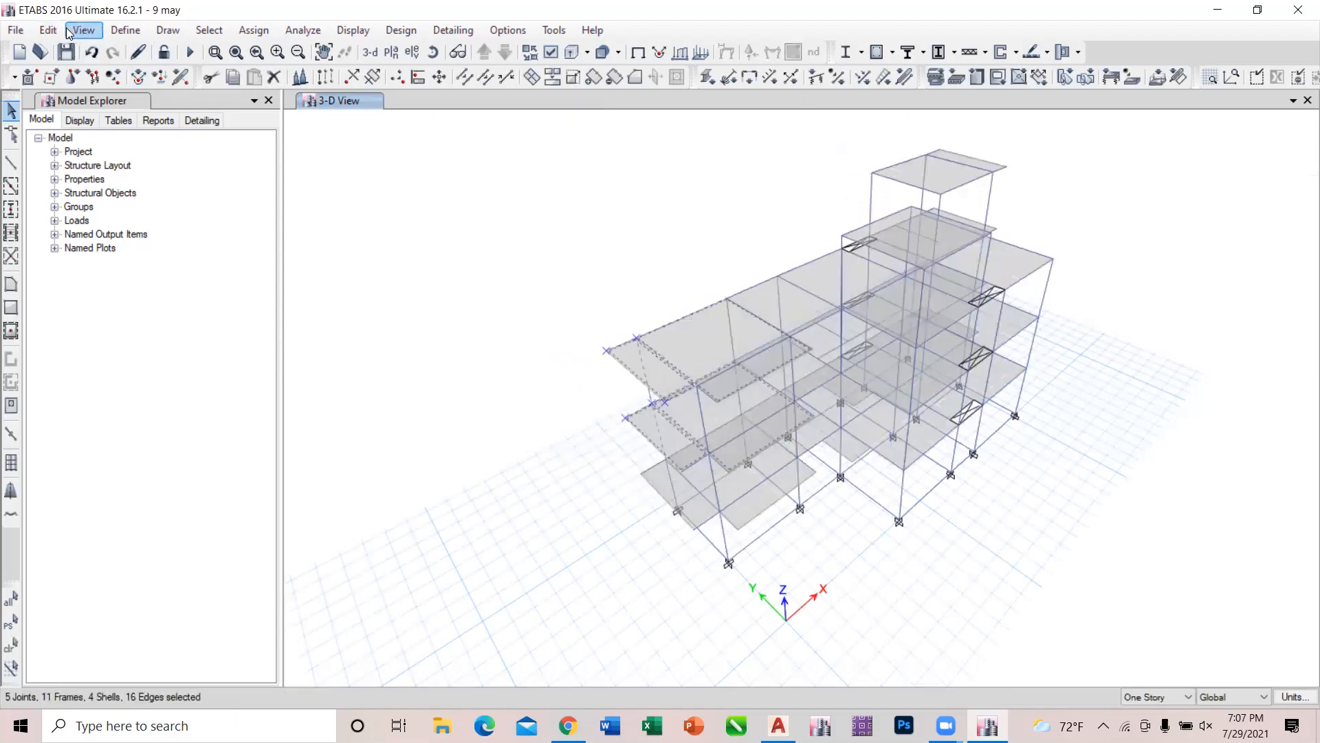
click(139, 34)
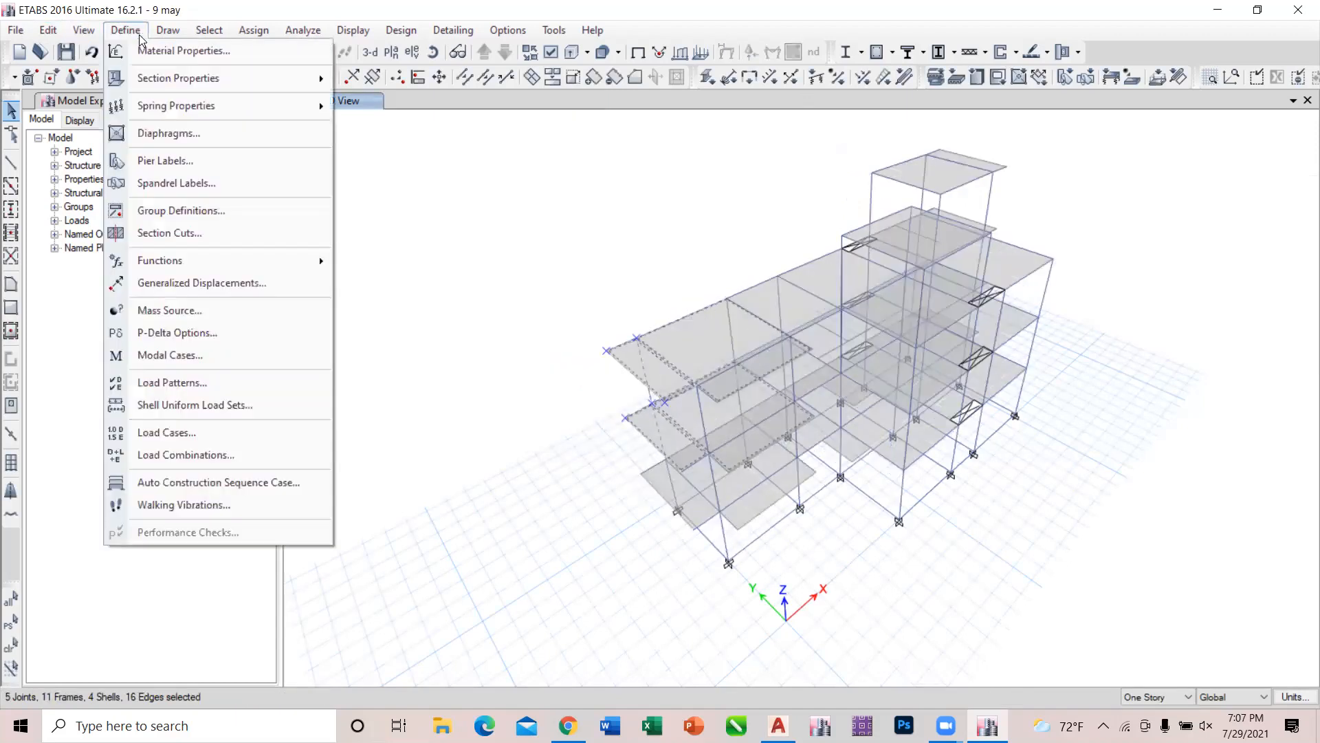
click(176, 360)
click(861, 316)
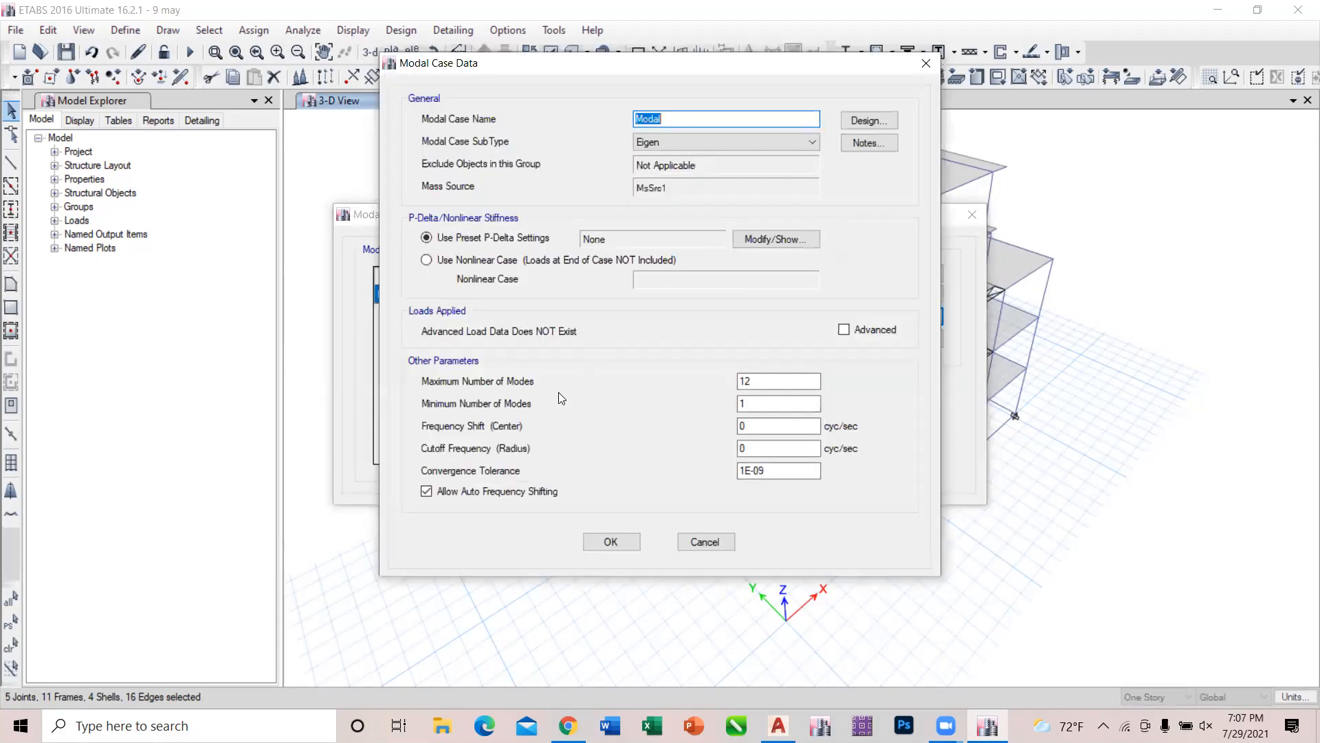
click(773, 380)
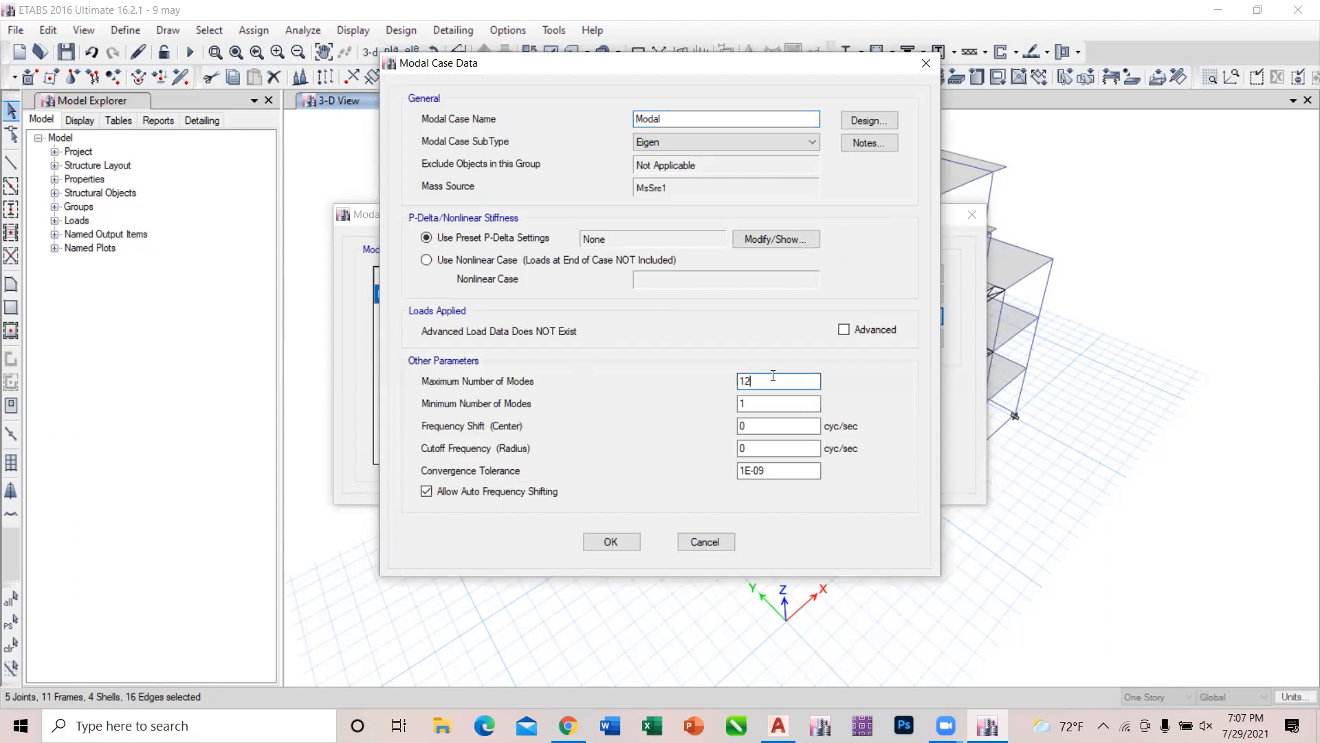
key(BackSpace)
text(5)
click(628, 543)
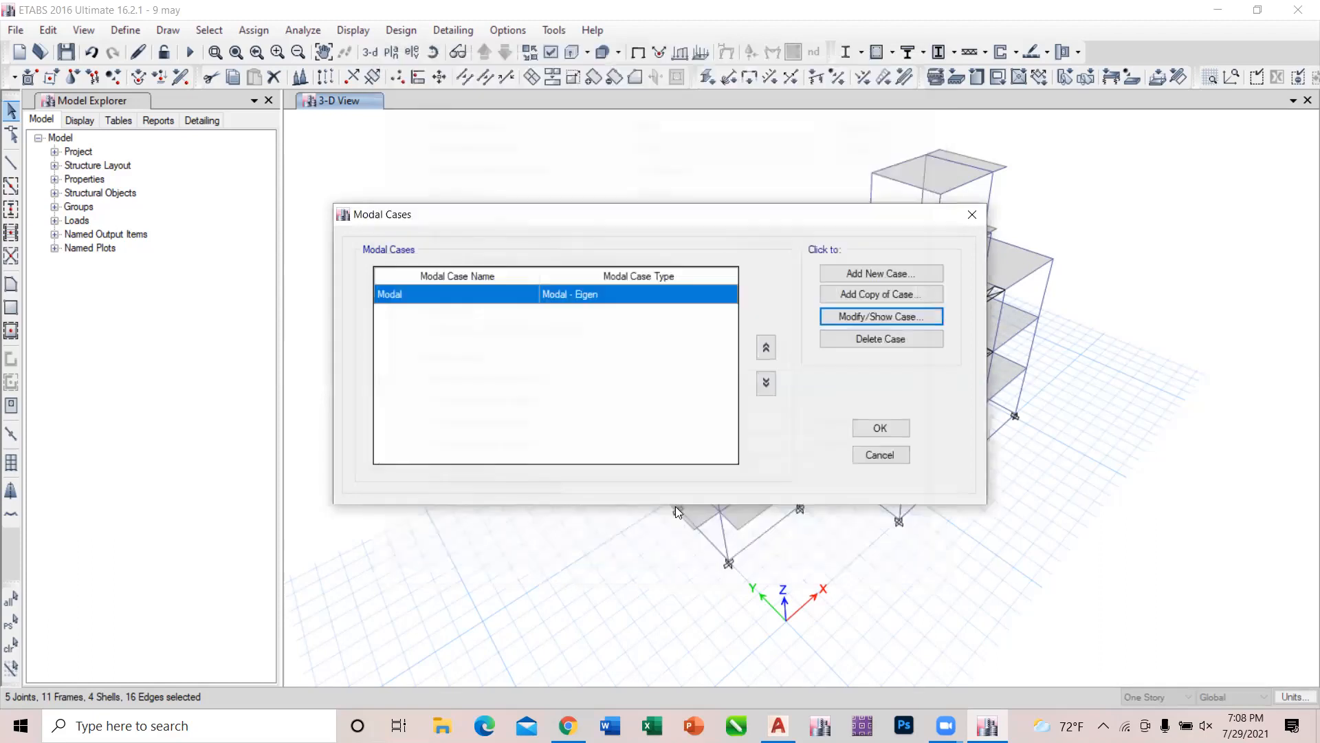
click(880, 428)
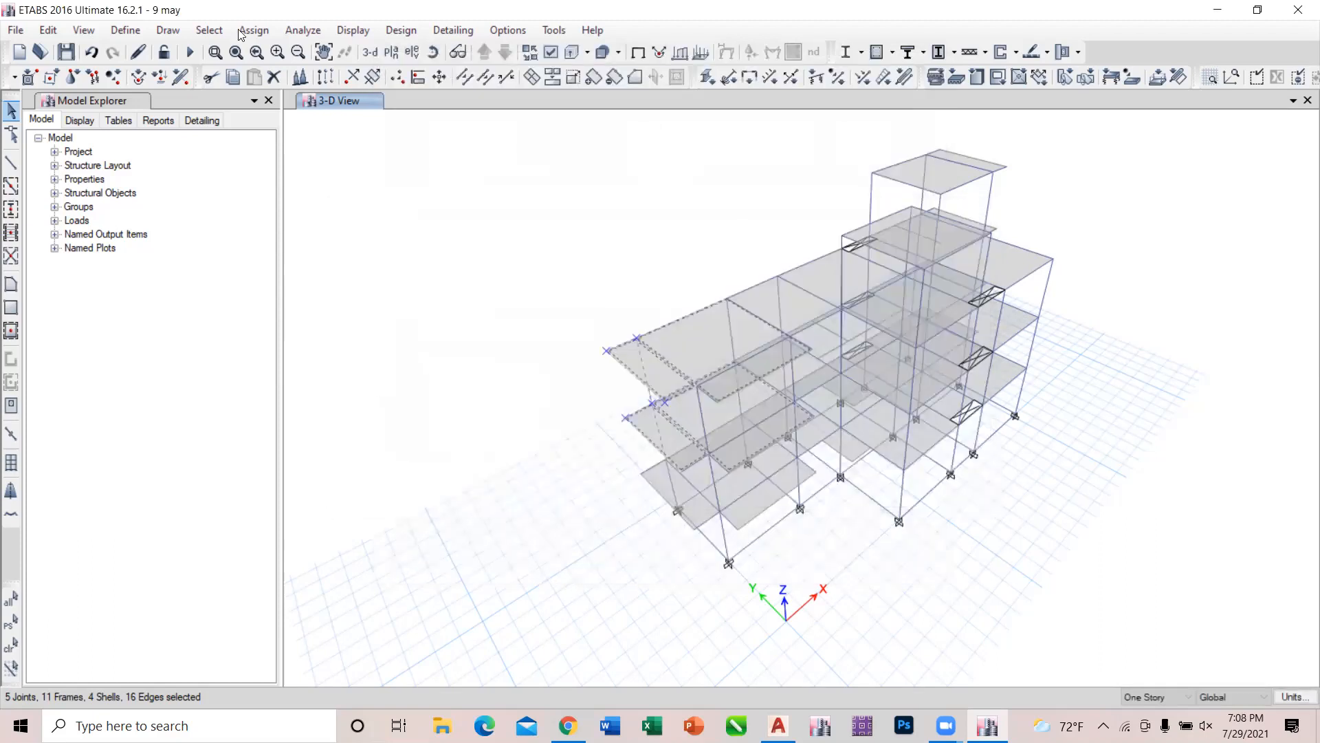
Run the analysis and display the Modal Participating Mass Ratios table from the analysis results.
click(189, 52)
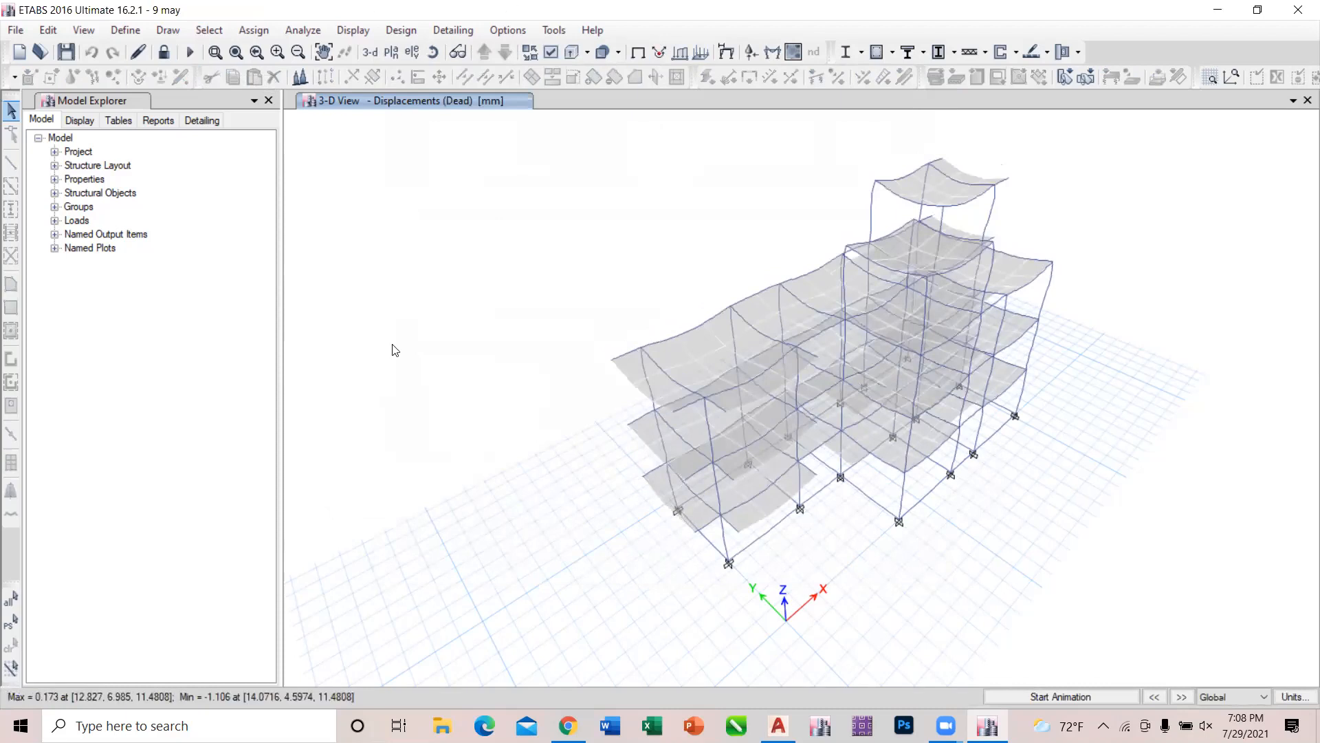
click(335, 31)
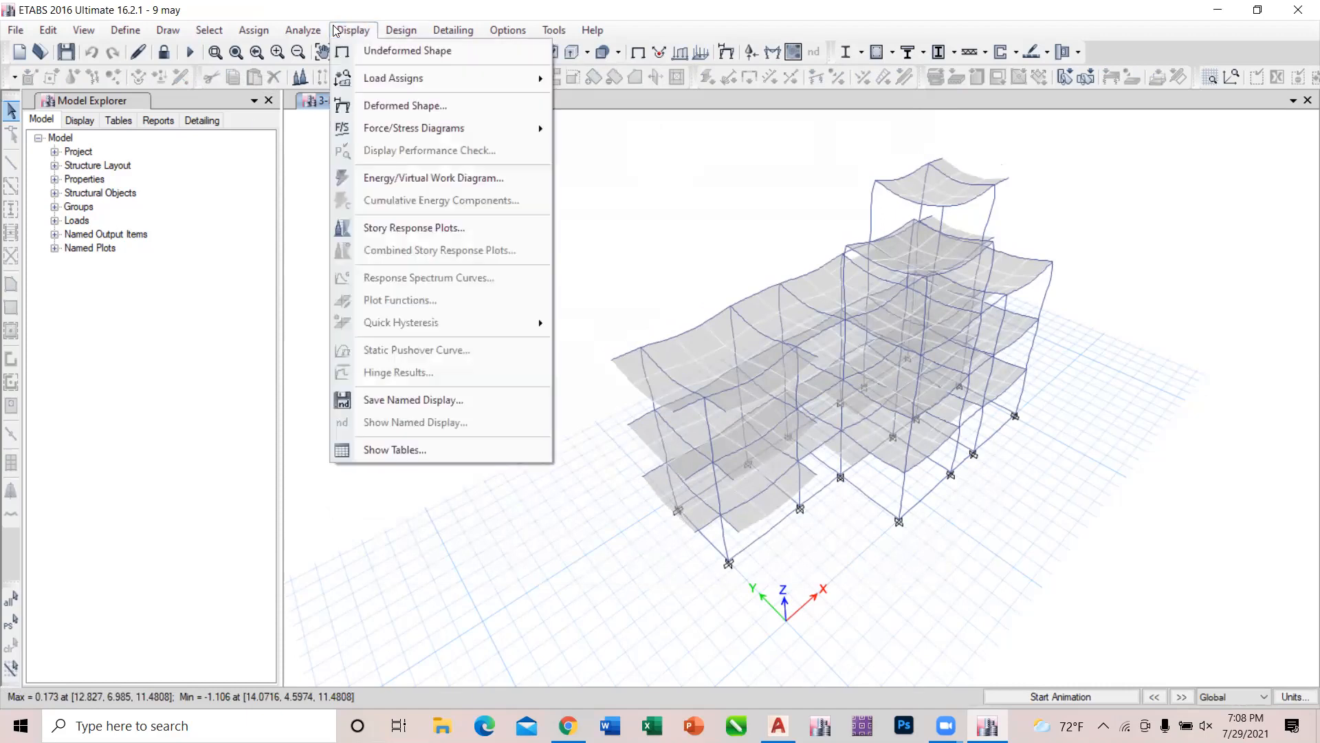
click(391, 451)
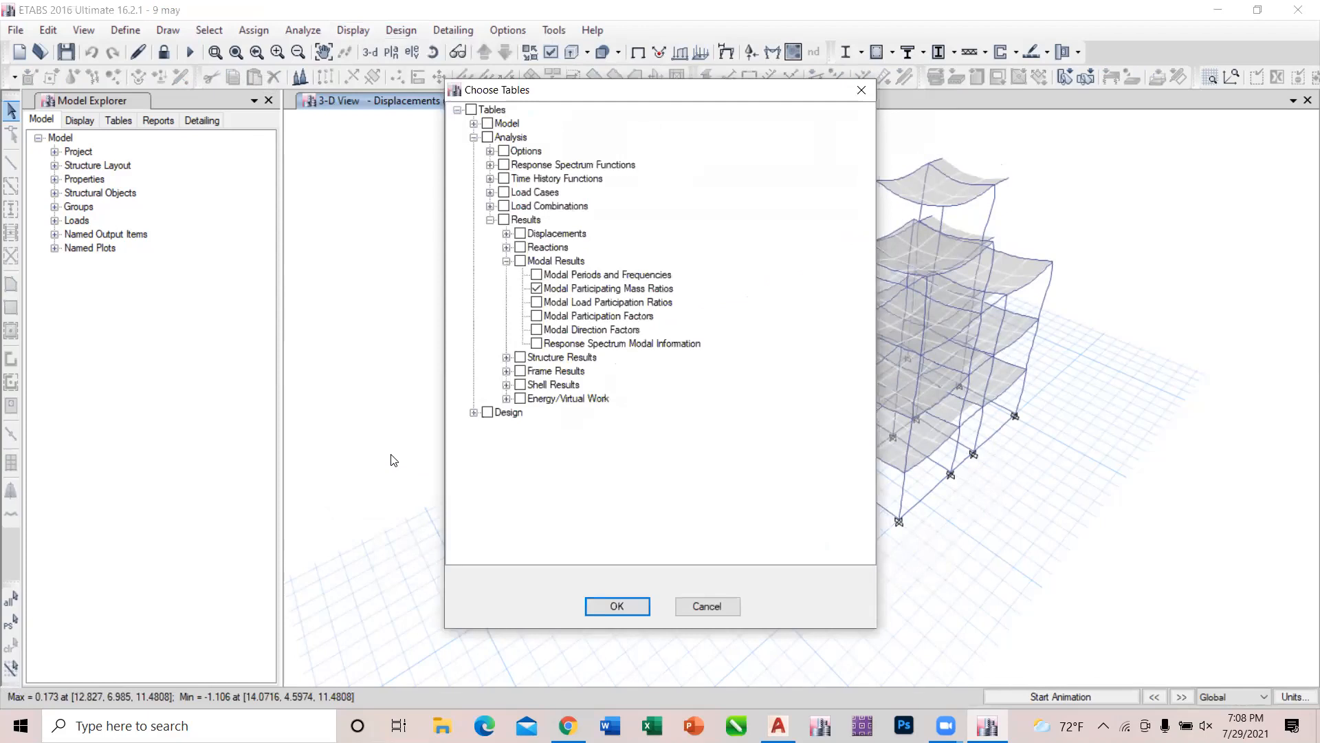
click(489, 222)
click(489, 220)
click(614, 606)
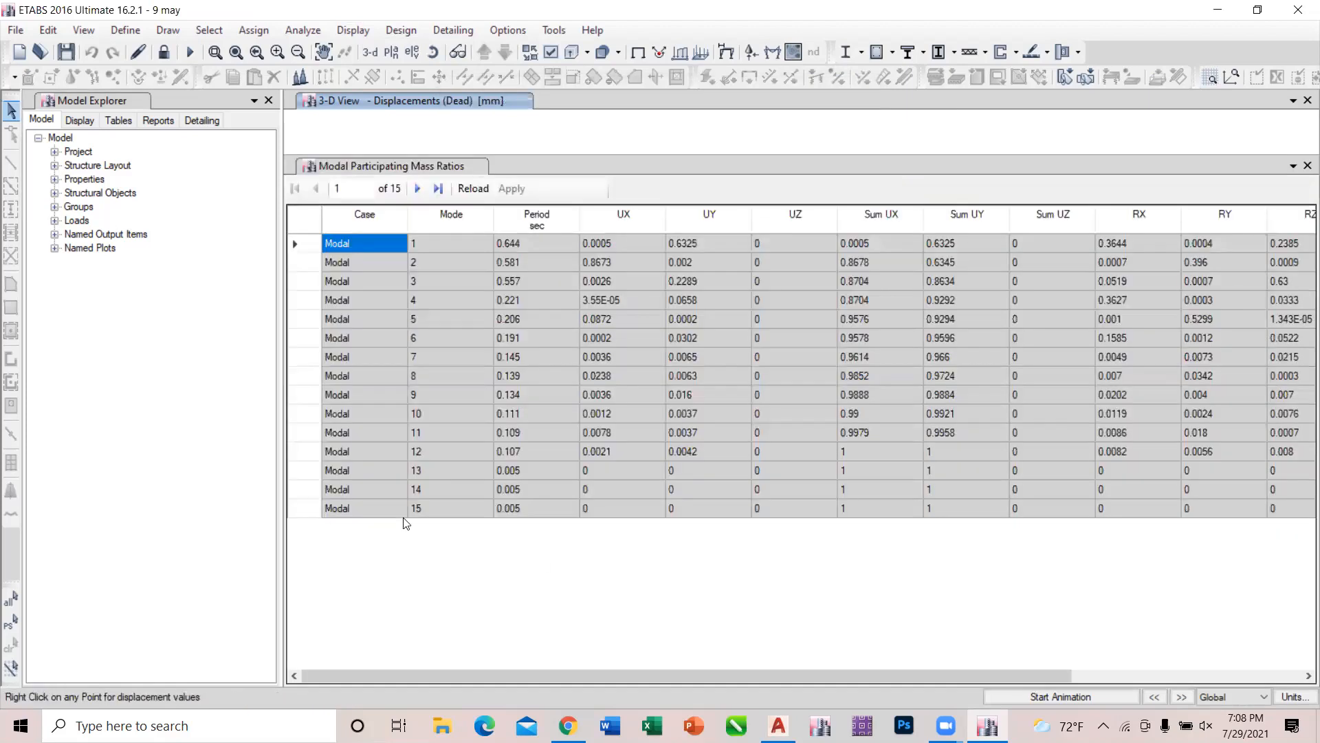
Examine the participation ratios, cumulative sums and periods of modes 13 to 15.
click(424, 516)
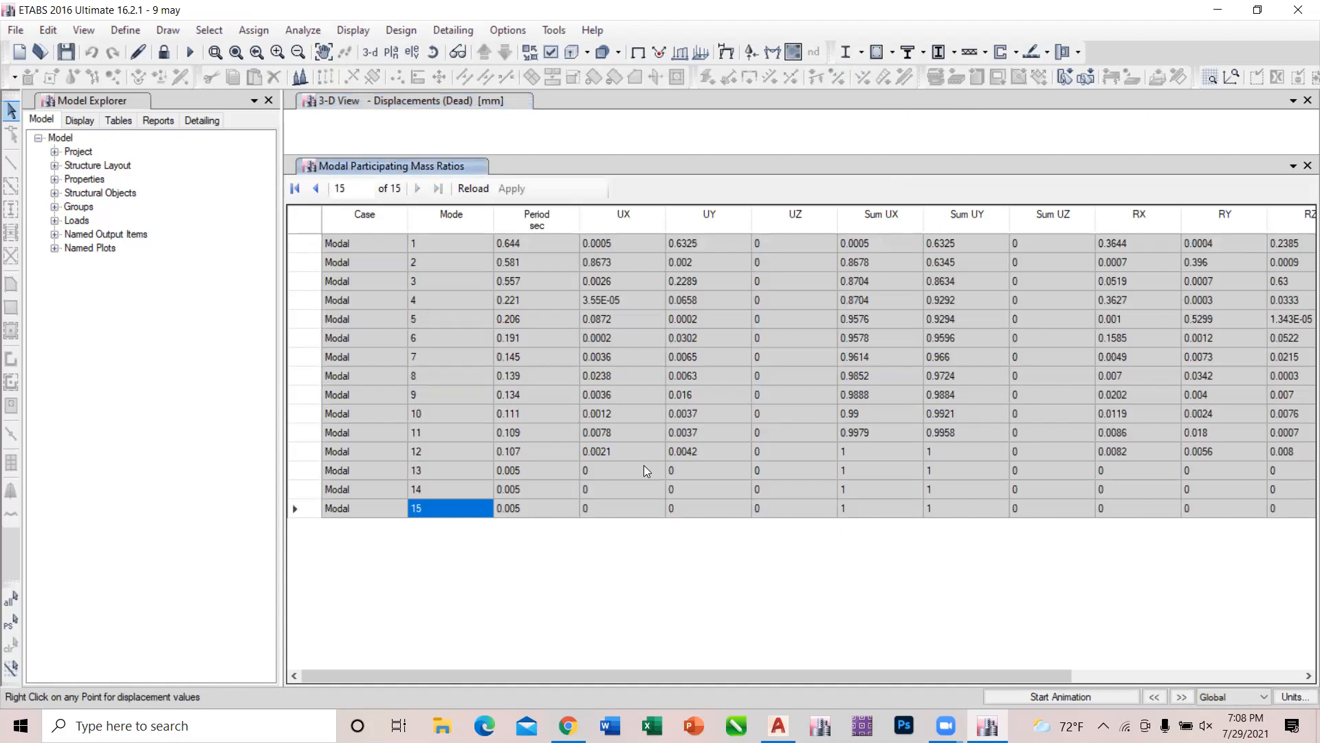
drag(644, 469, 795, 521)
drag(864, 473, 944, 508)
drag(1023, 476, 1276, 536)
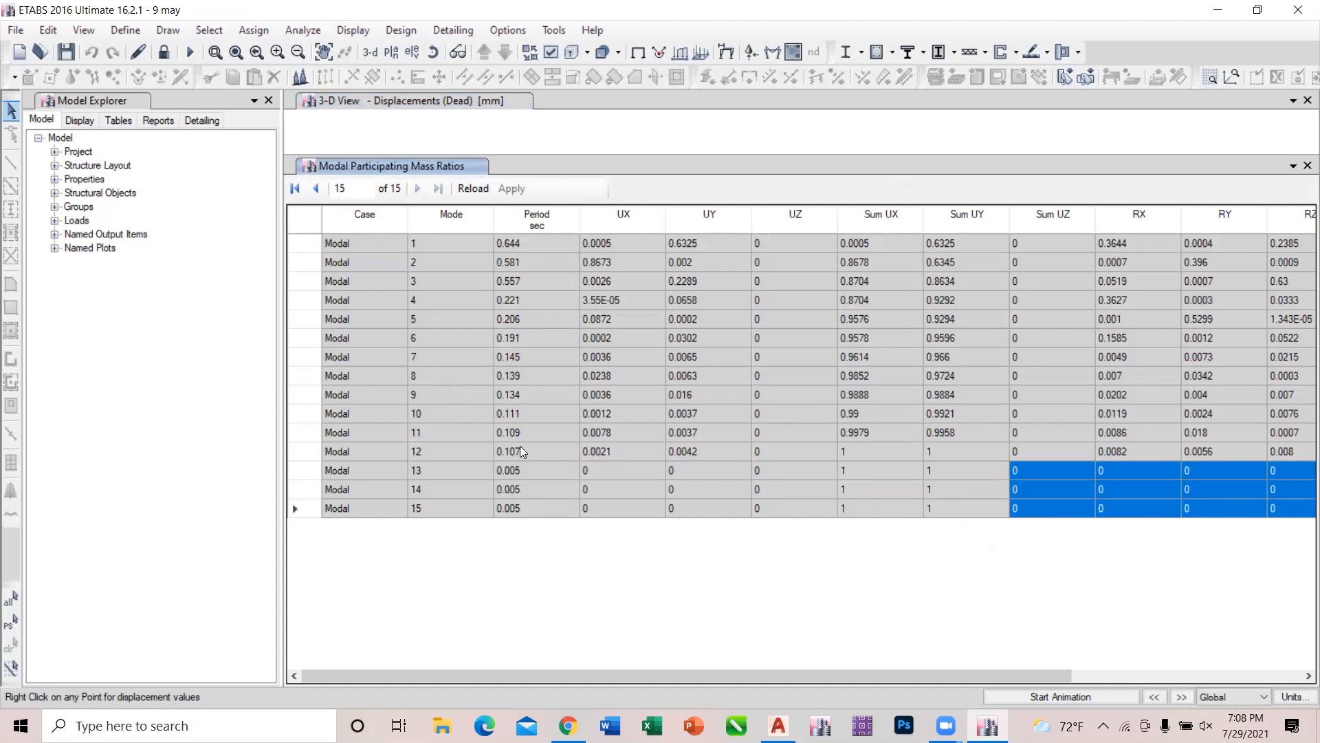
click(518, 471)
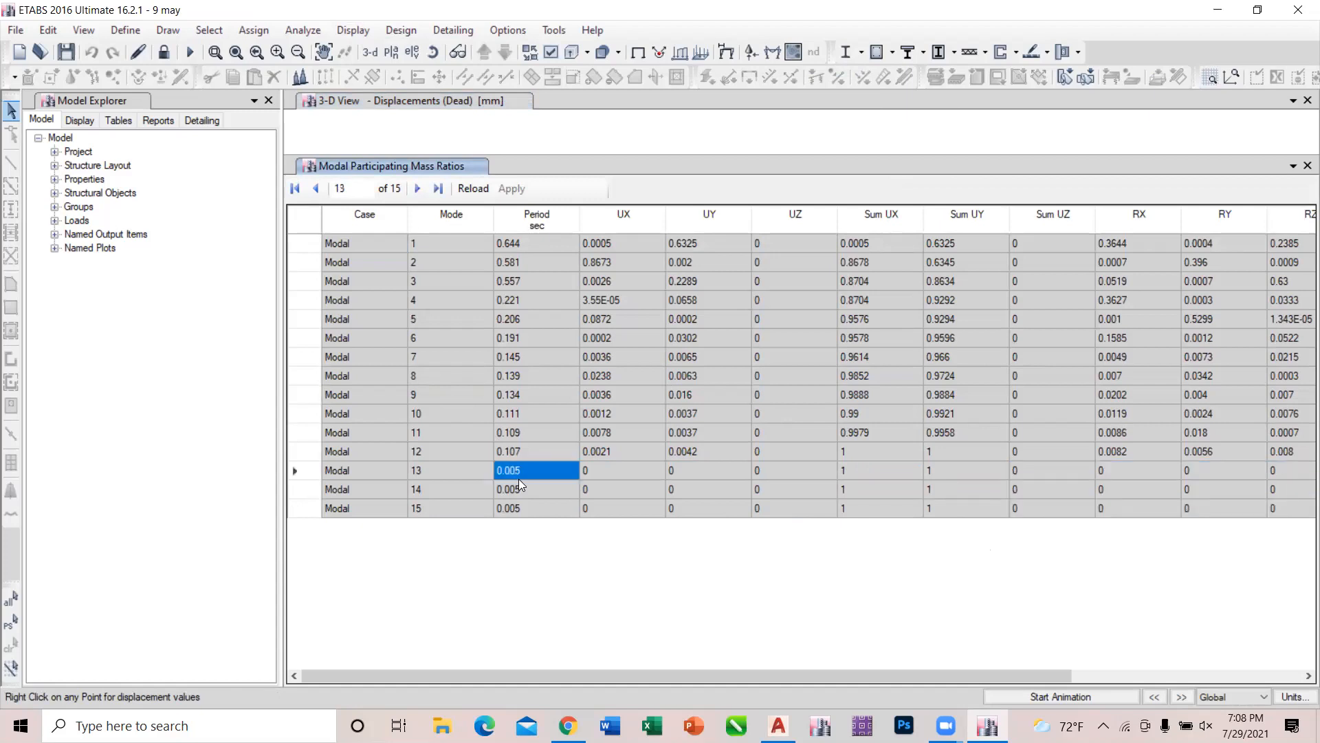
click(519, 491)
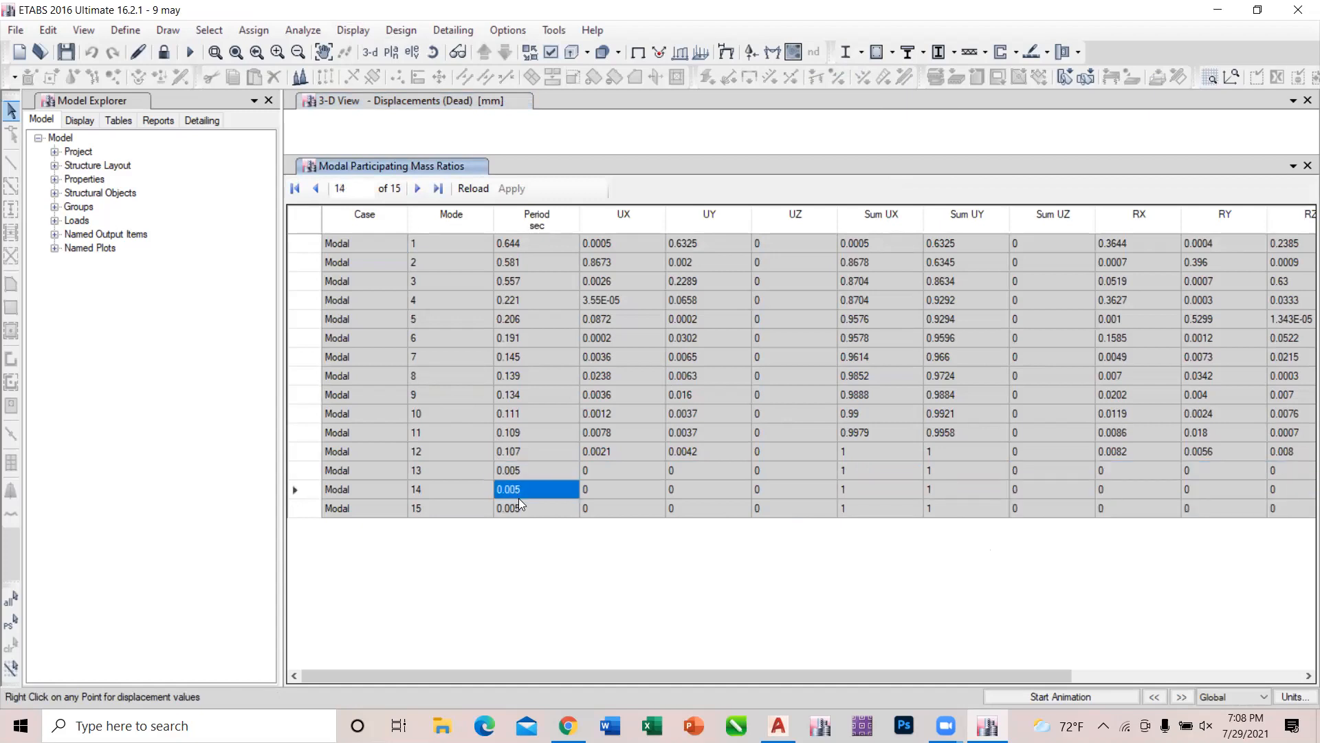
click(519, 508)
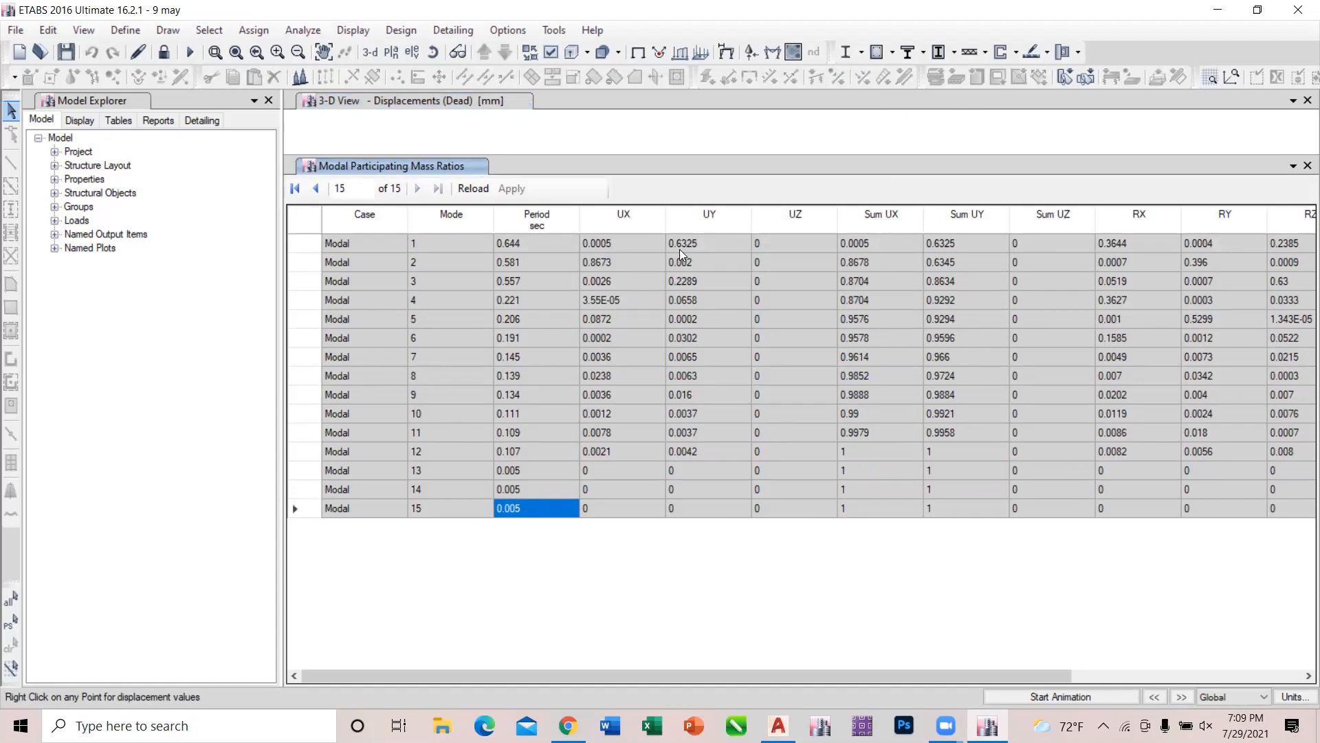
Review the mode 12 row and the periods of modes 1 to 12.
click(492, 451)
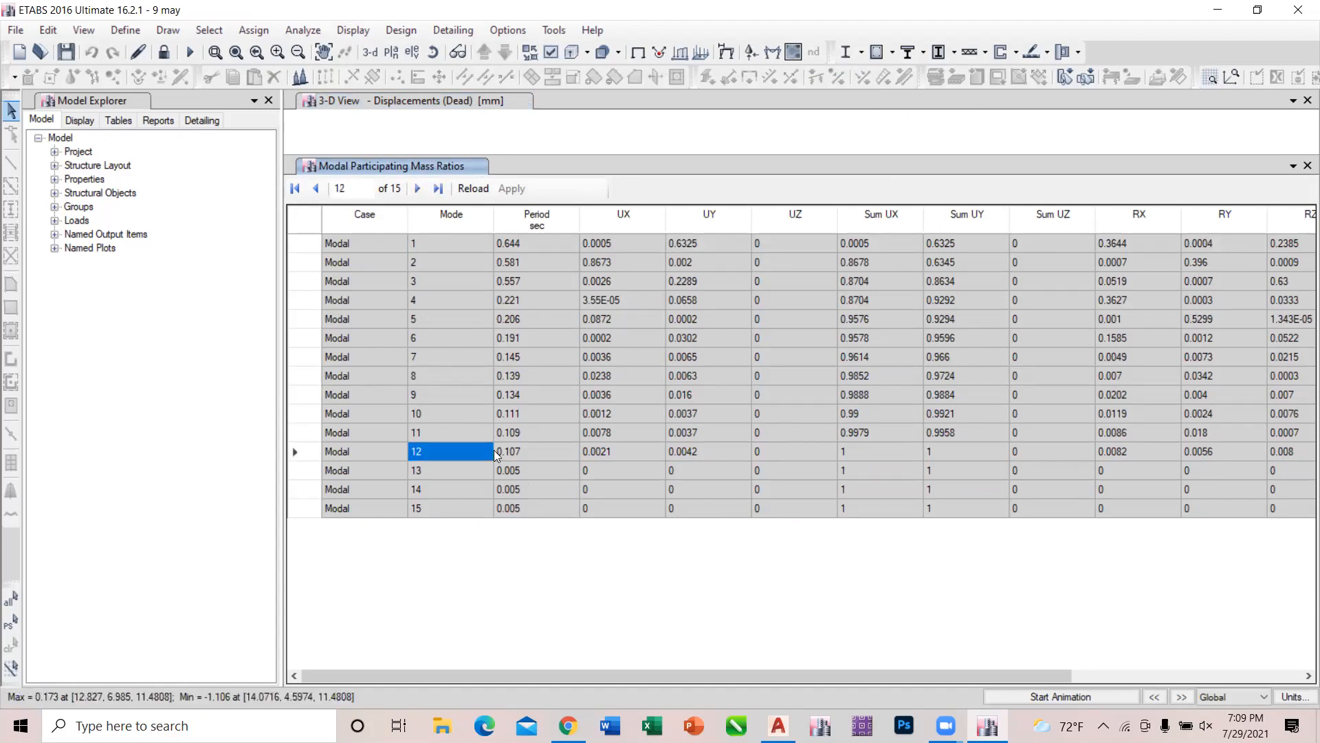
click(393, 450)
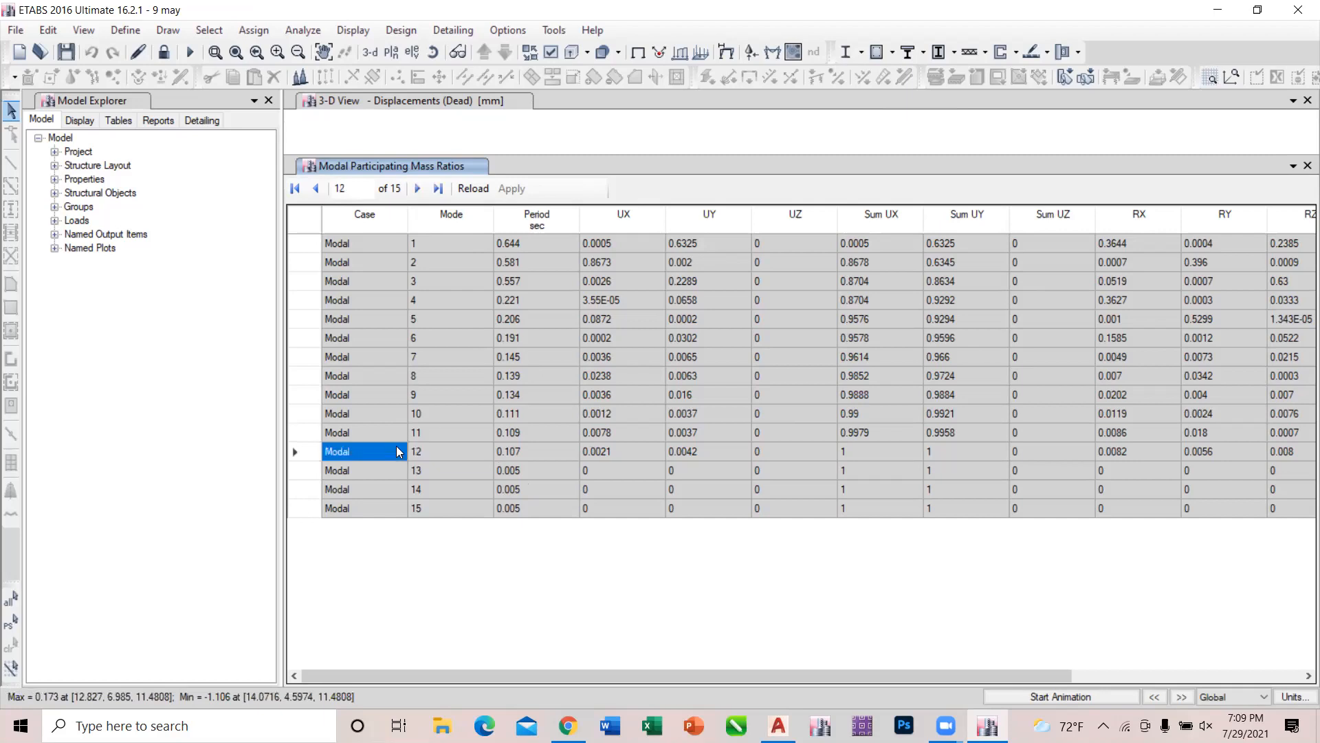
click(423, 451)
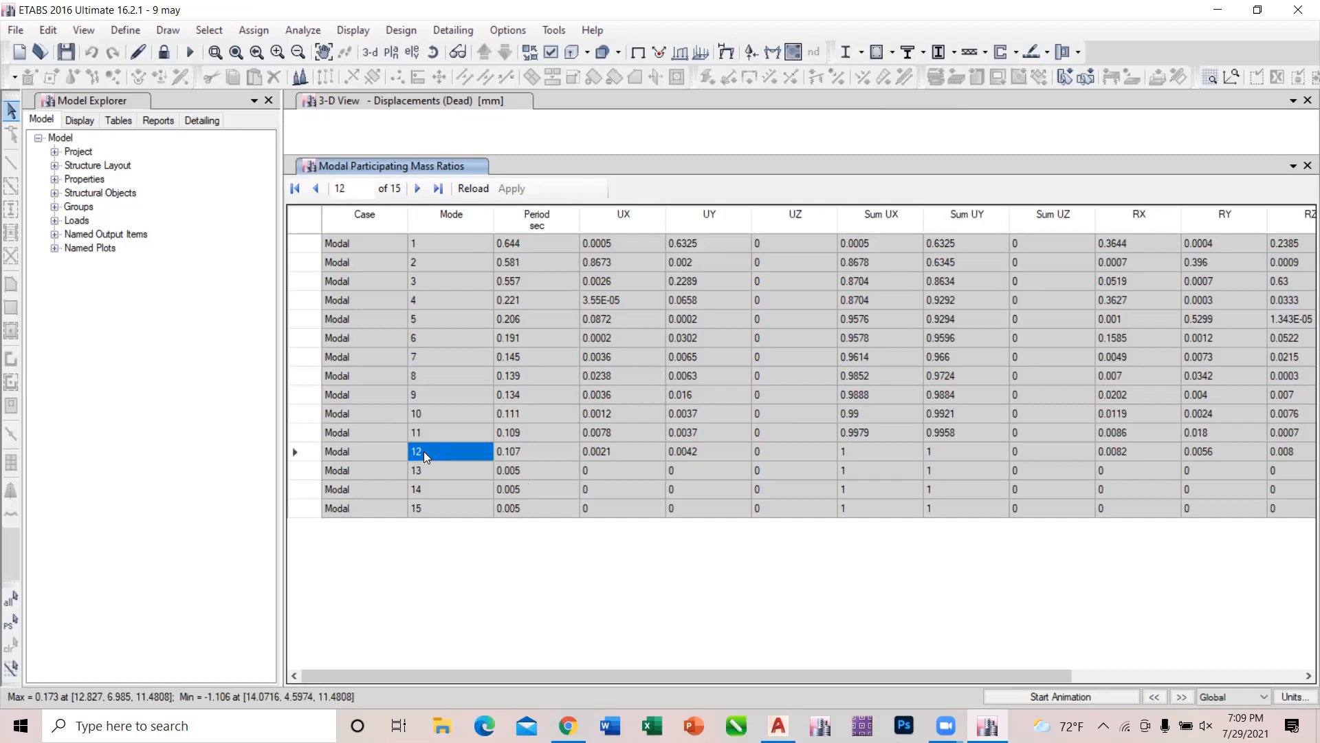
drag(559, 235, 545, 445)
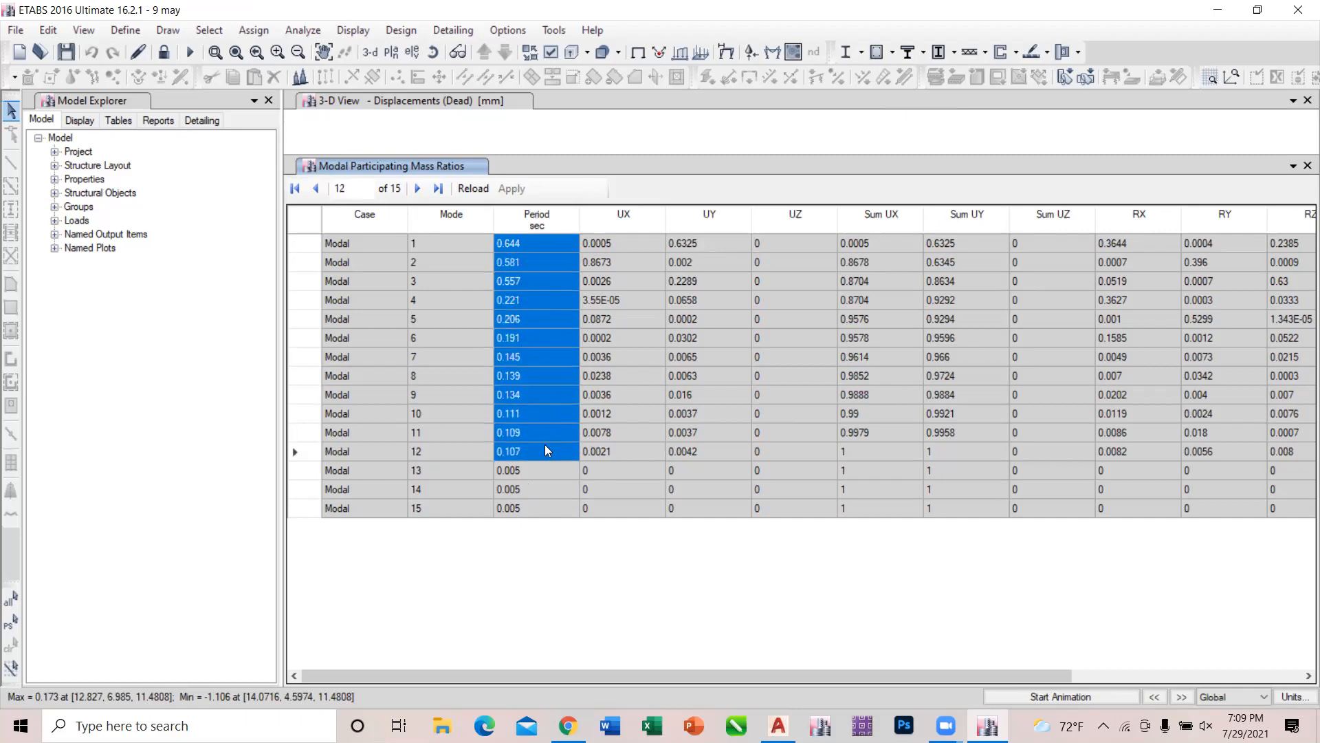
click(589, 449)
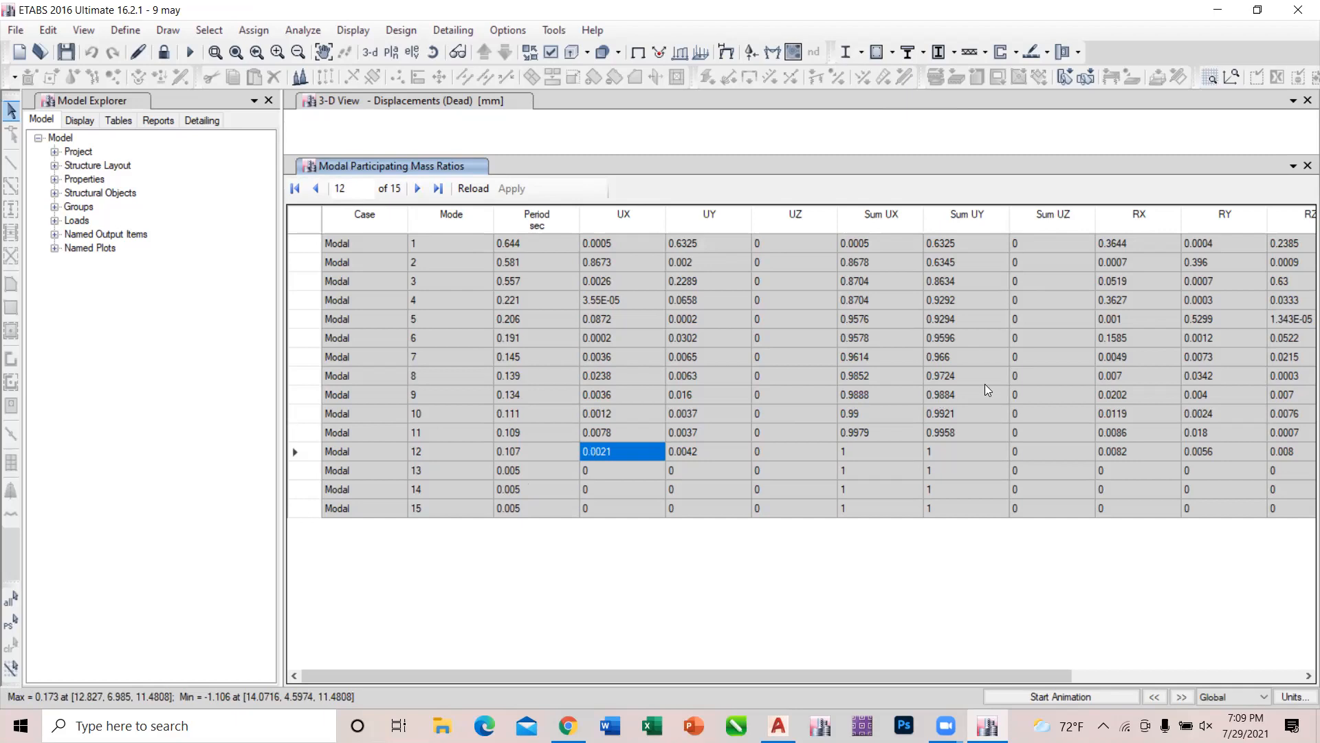
Compare the Sum UX and Sum UY ratios at modes 11 and 12.
click(890, 432)
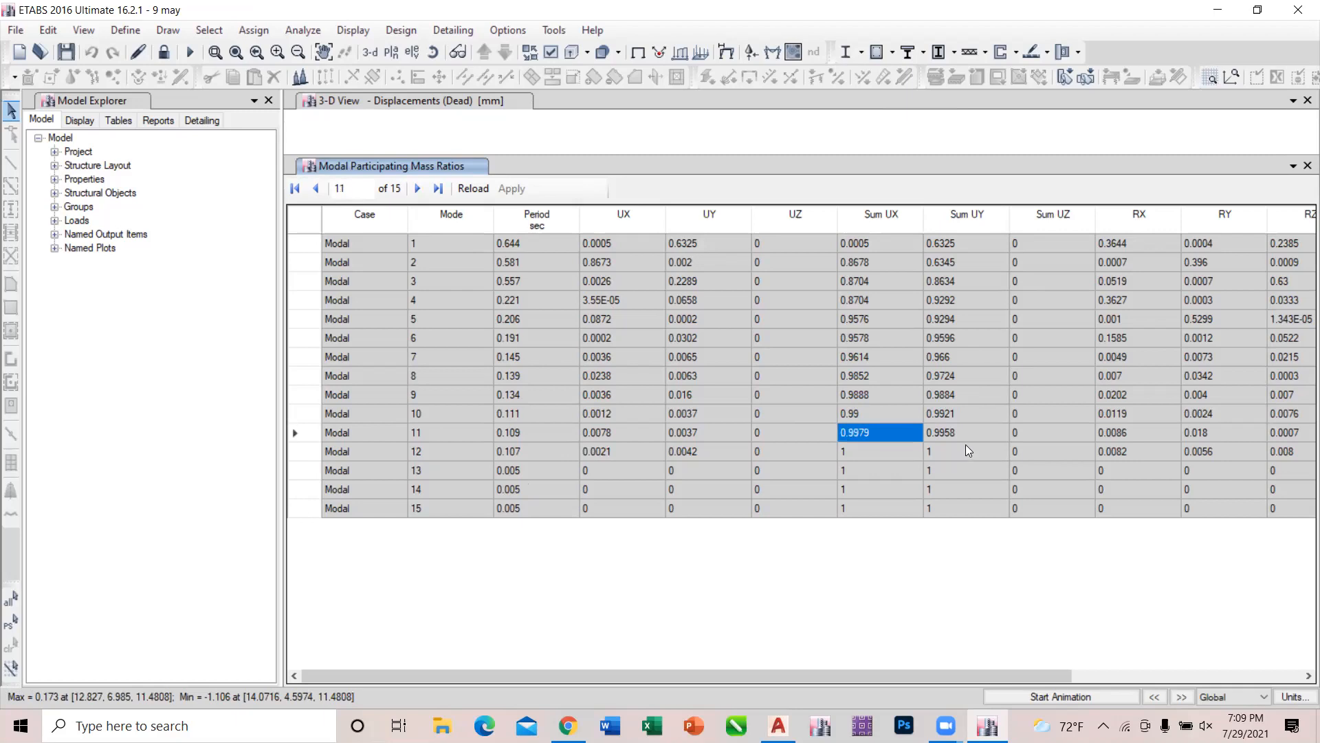
click(949, 446)
click(885, 447)
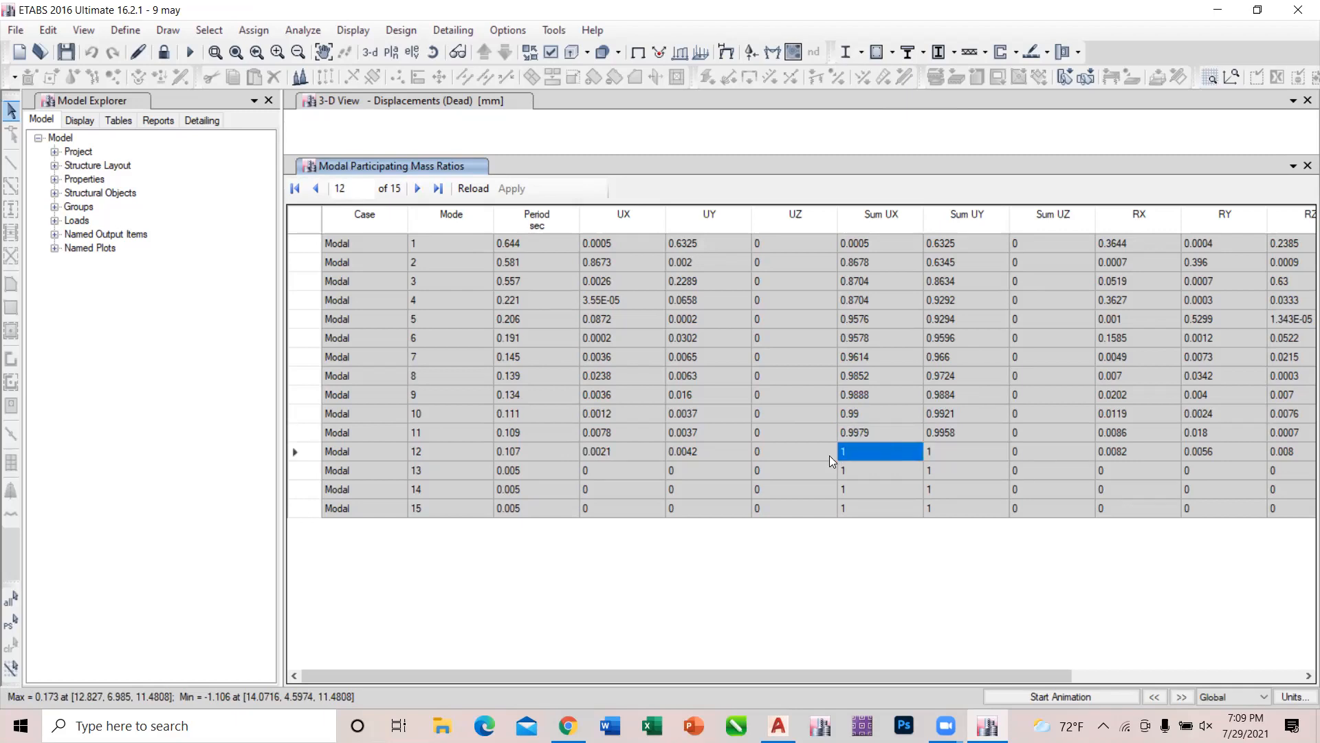
Compare the individual UX and UY participation ratios of modes 1 to 4.
click(594, 244)
click(675, 241)
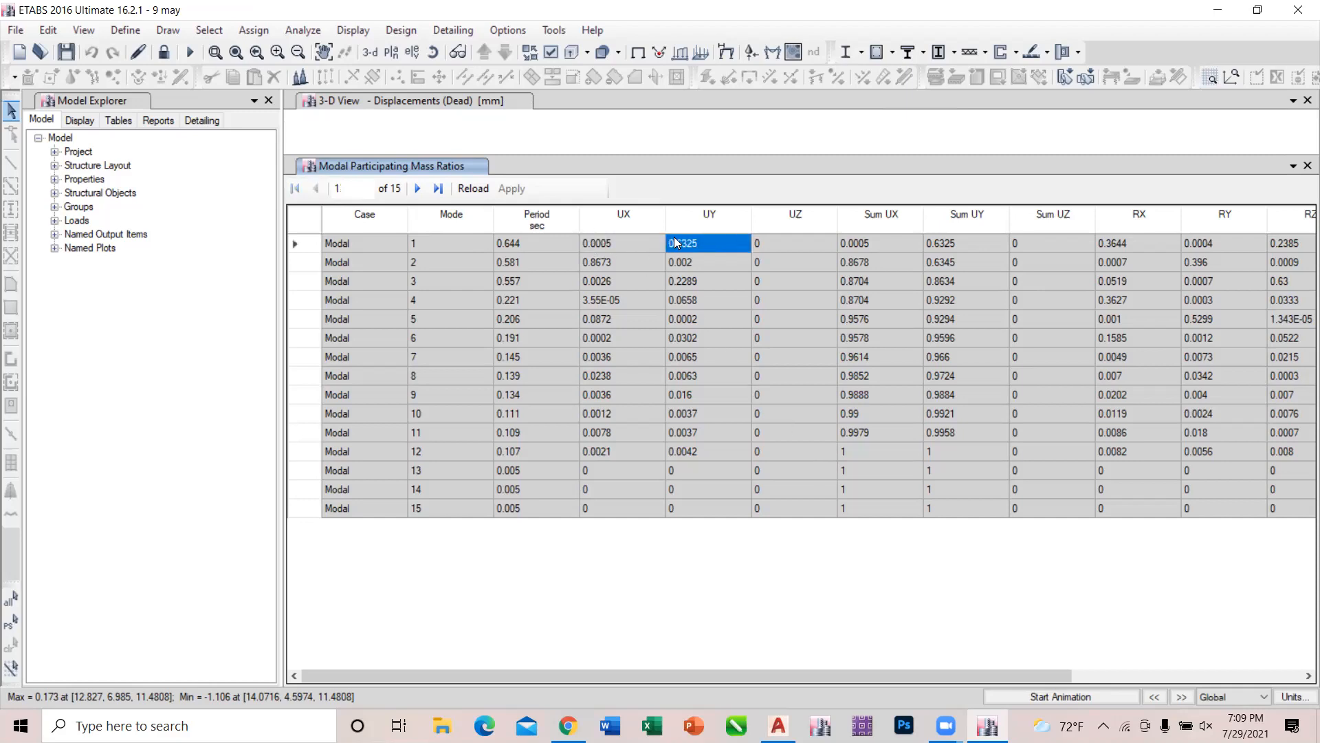
drag(637, 236, 711, 303)
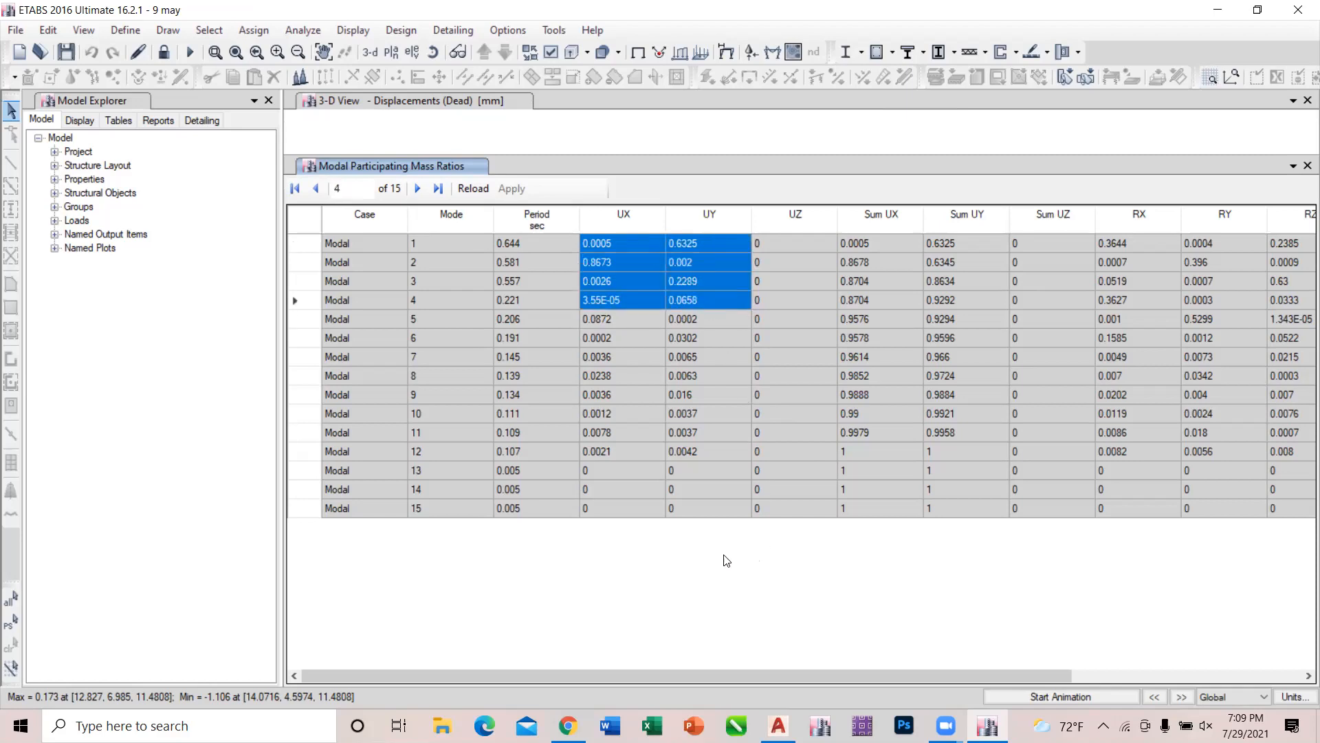
Open Snipping Tool and capture modes 1 to 9 of the Modal Participating Mass Ratios table.
click(251, 720)
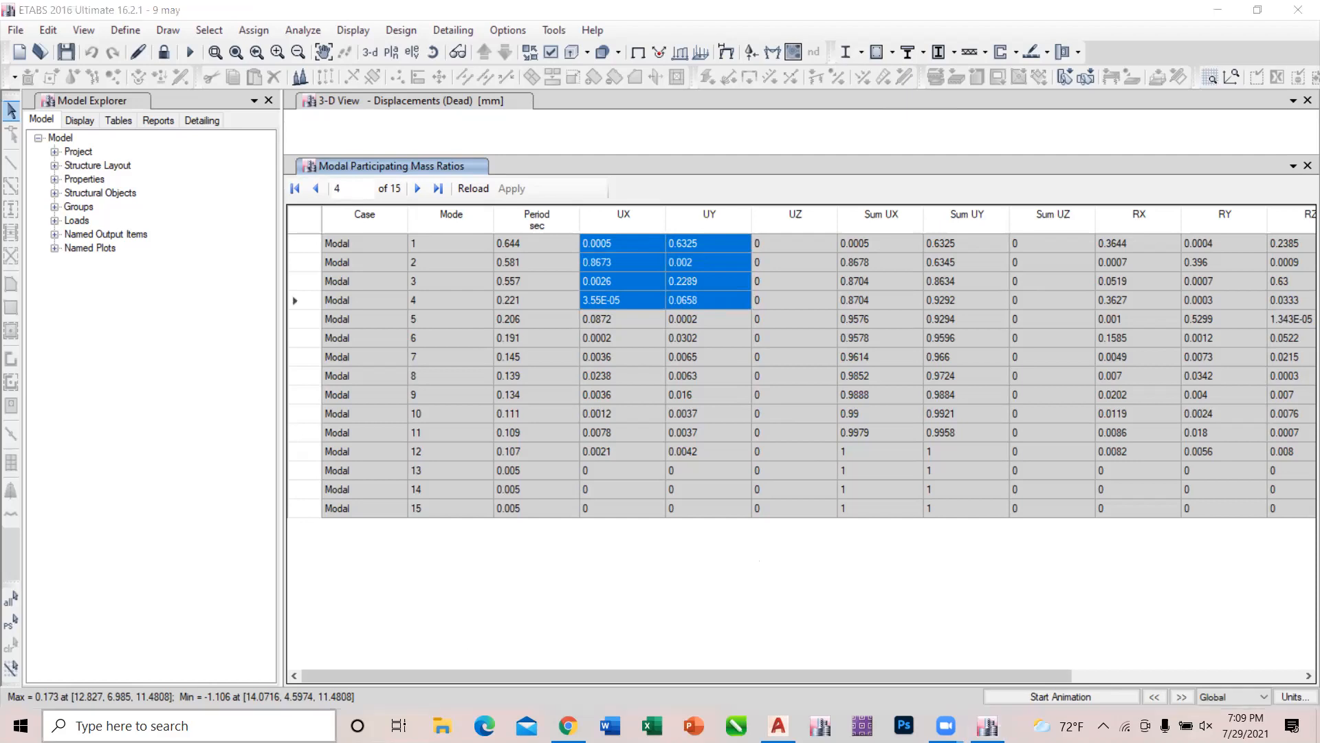
text(sni)
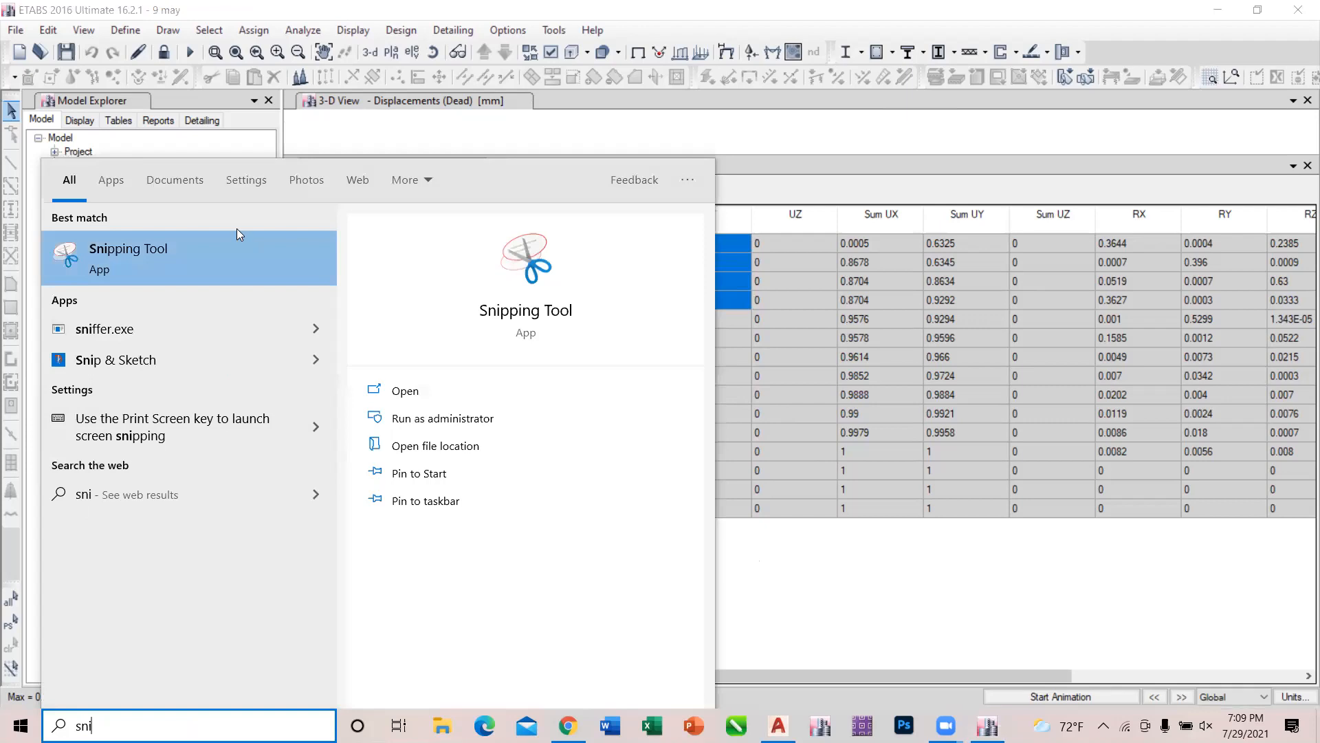
click(232, 243)
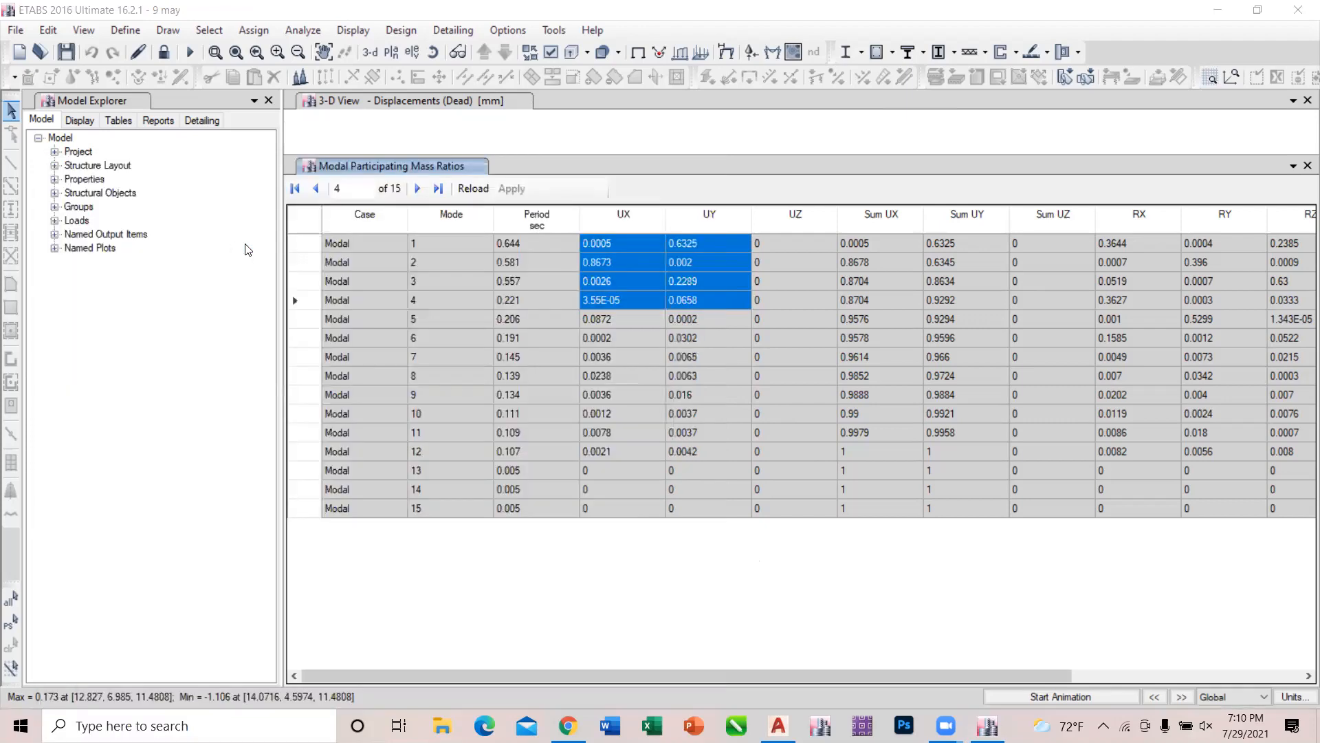
click(289, 164)
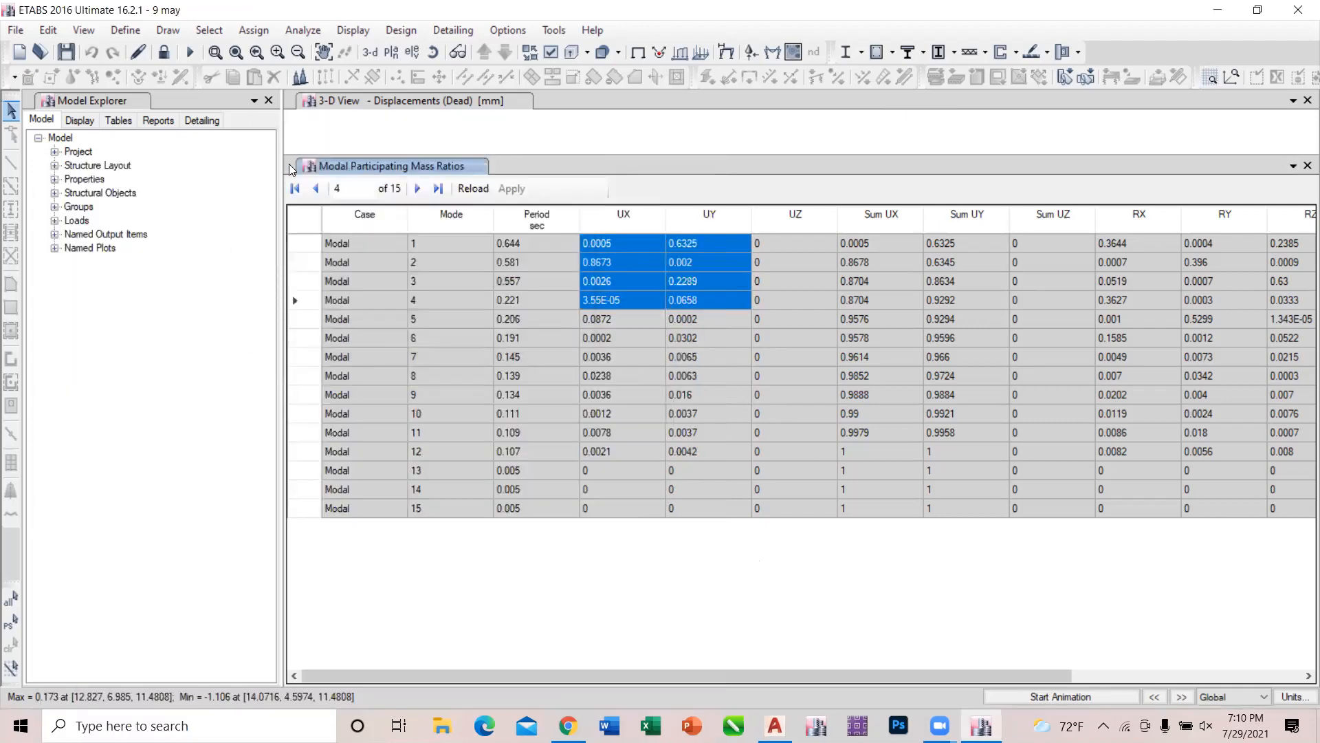
drag(871, 116, 297, 405)
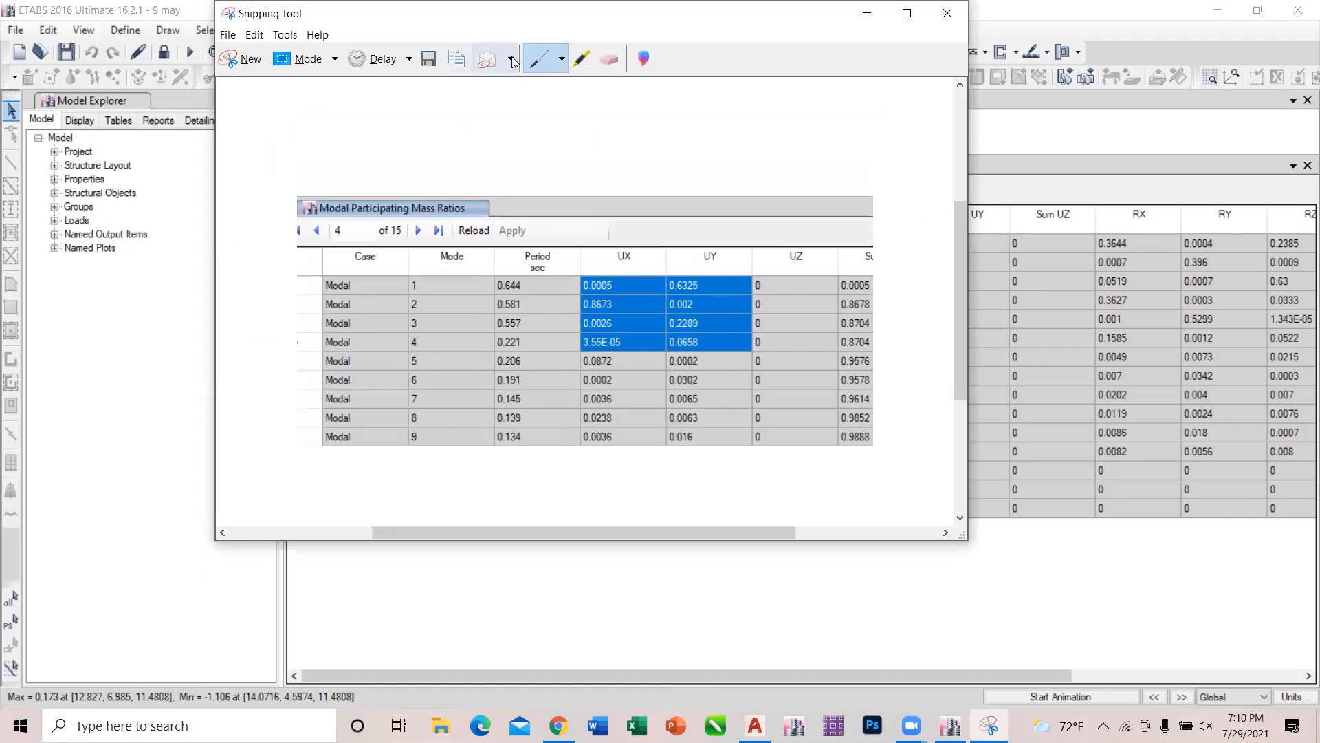
On the snip, draw a blue line from mode 1 UX to mode 2 UY and cross it with a red line.
click(562, 60)
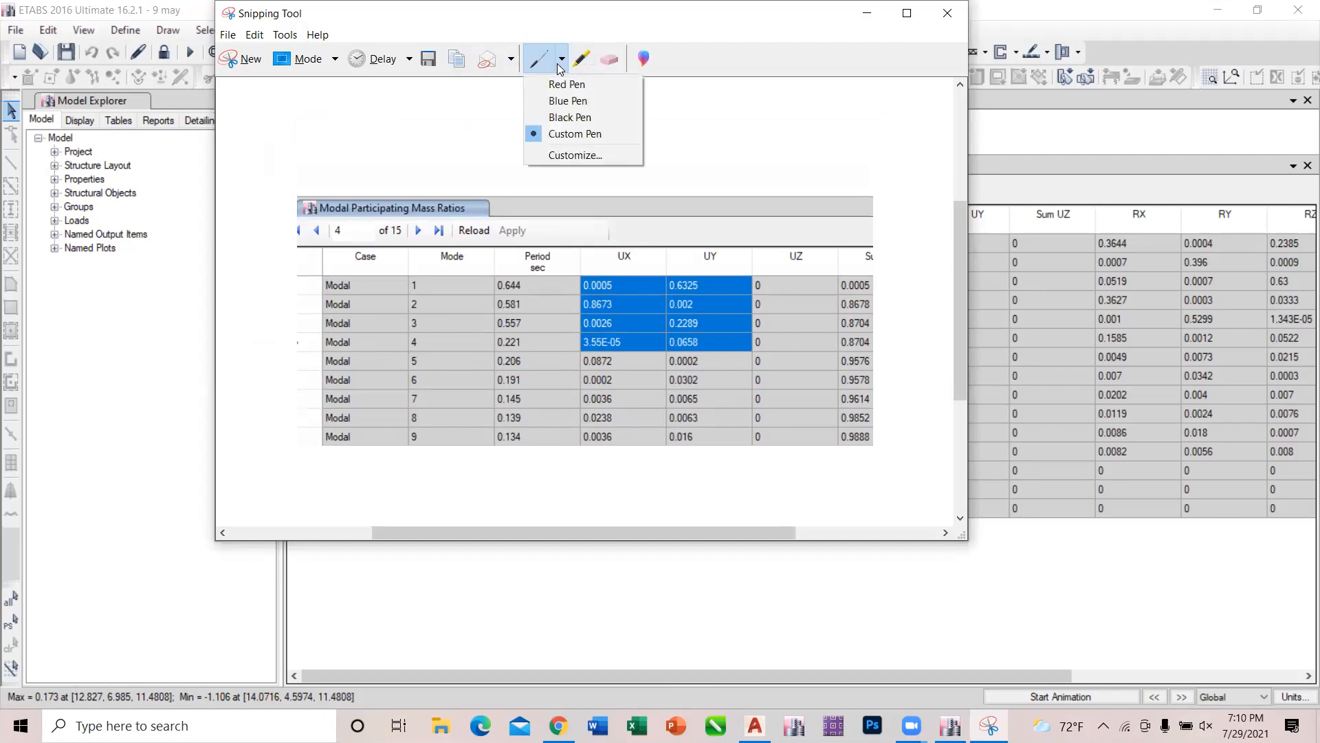
click(560, 100)
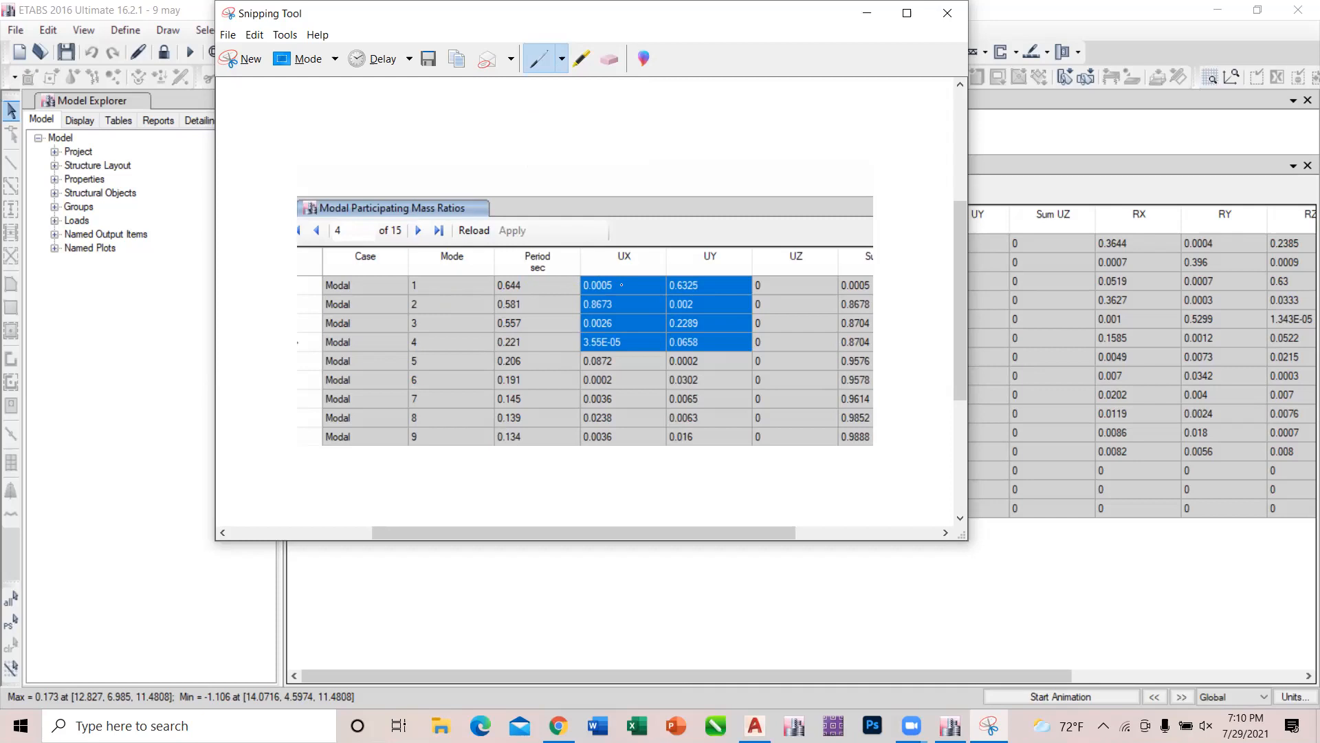
drag(622, 285, 685, 304)
click(566, 61)
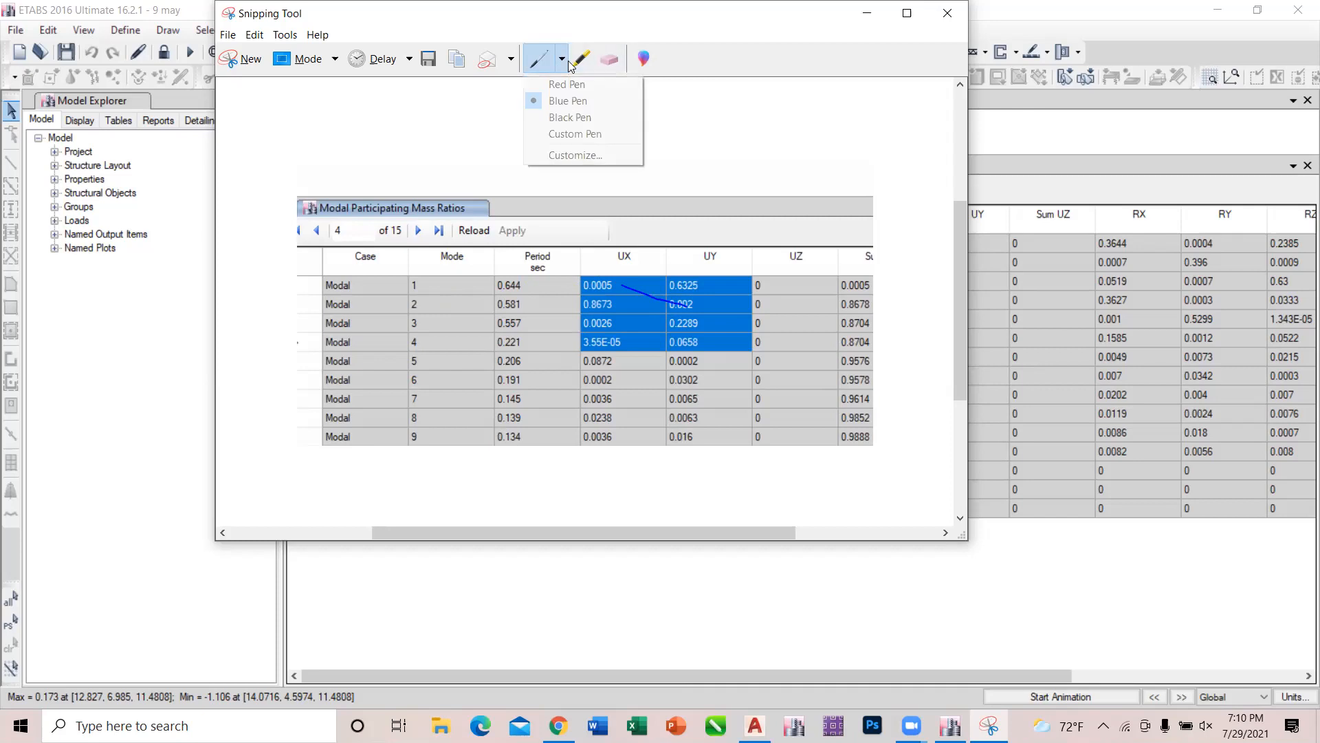
click(569, 84)
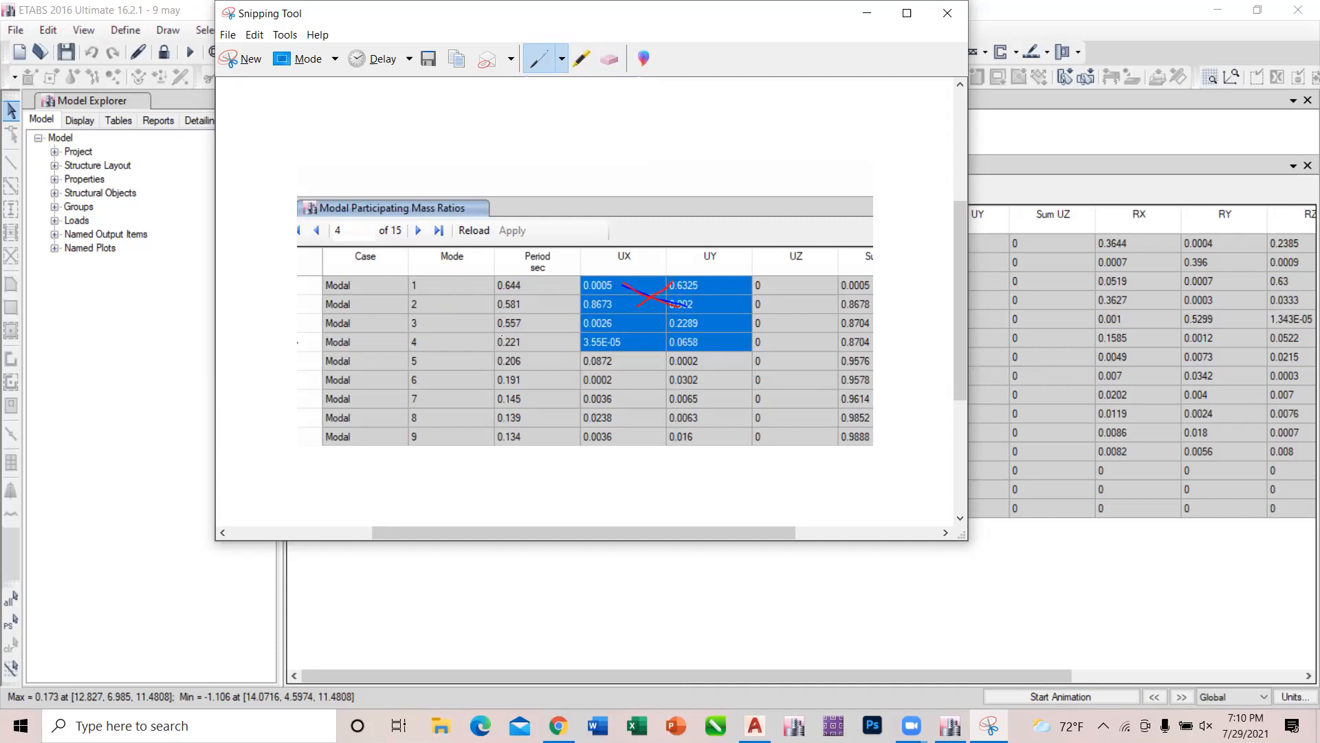
Highlight the case and mode cells of modes 1 and 2, the mode 1 UY ratio and the mode 2 UX ratio in yellow.
click(581, 59)
drag(325, 285, 447, 287)
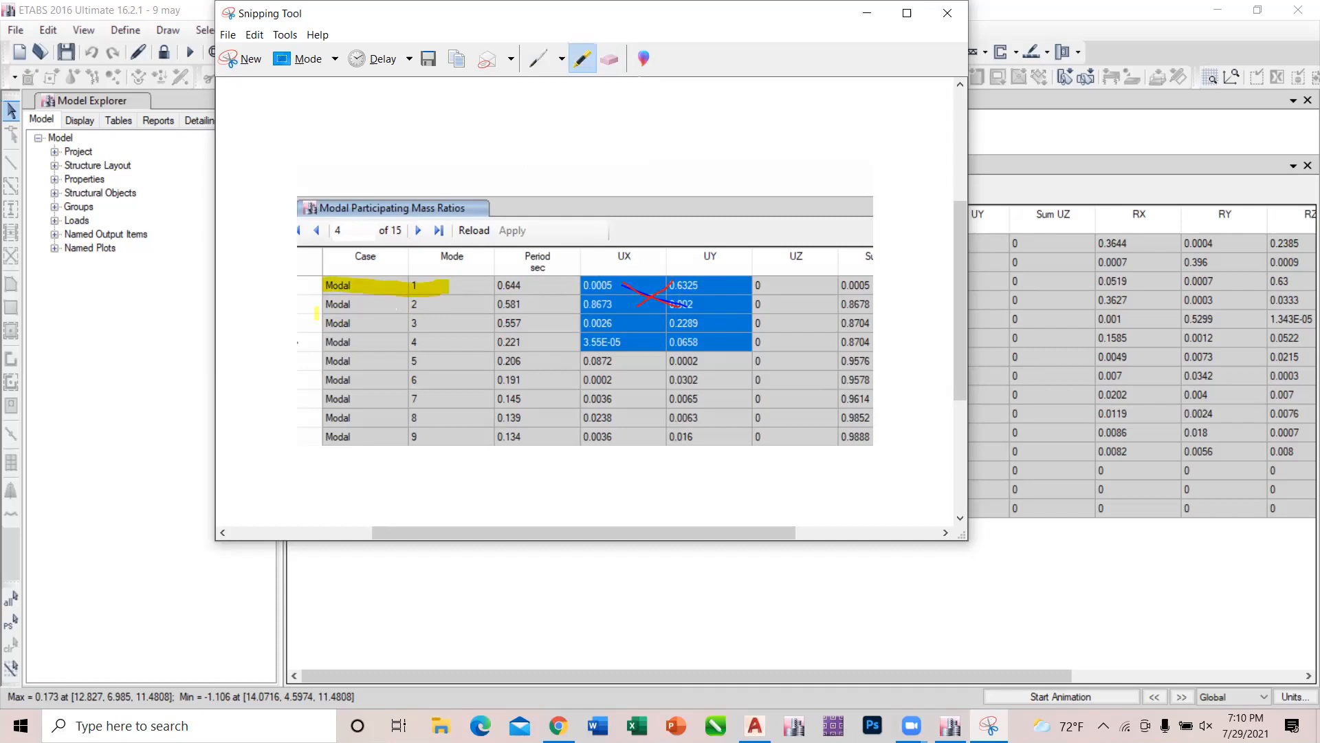
click(328, 307)
drag(360, 304, 448, 306)
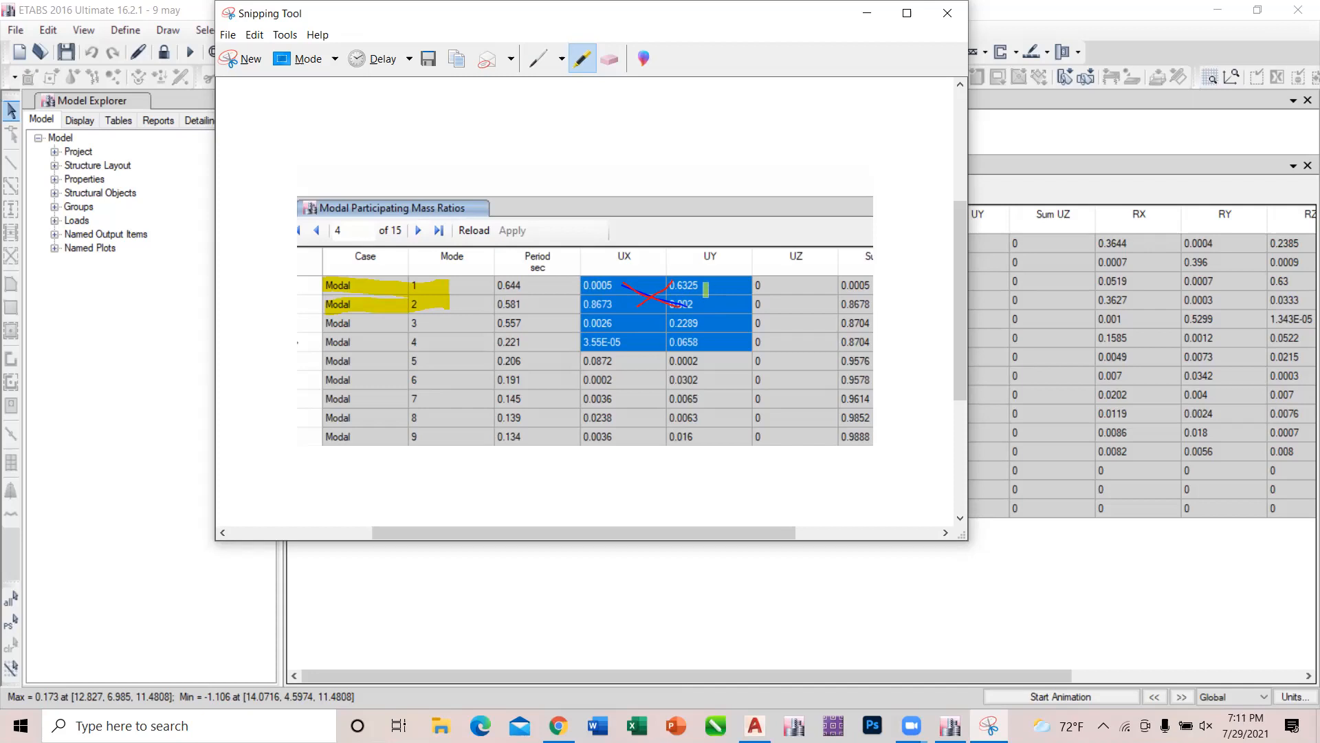
drag(708, 285, 561, 304)
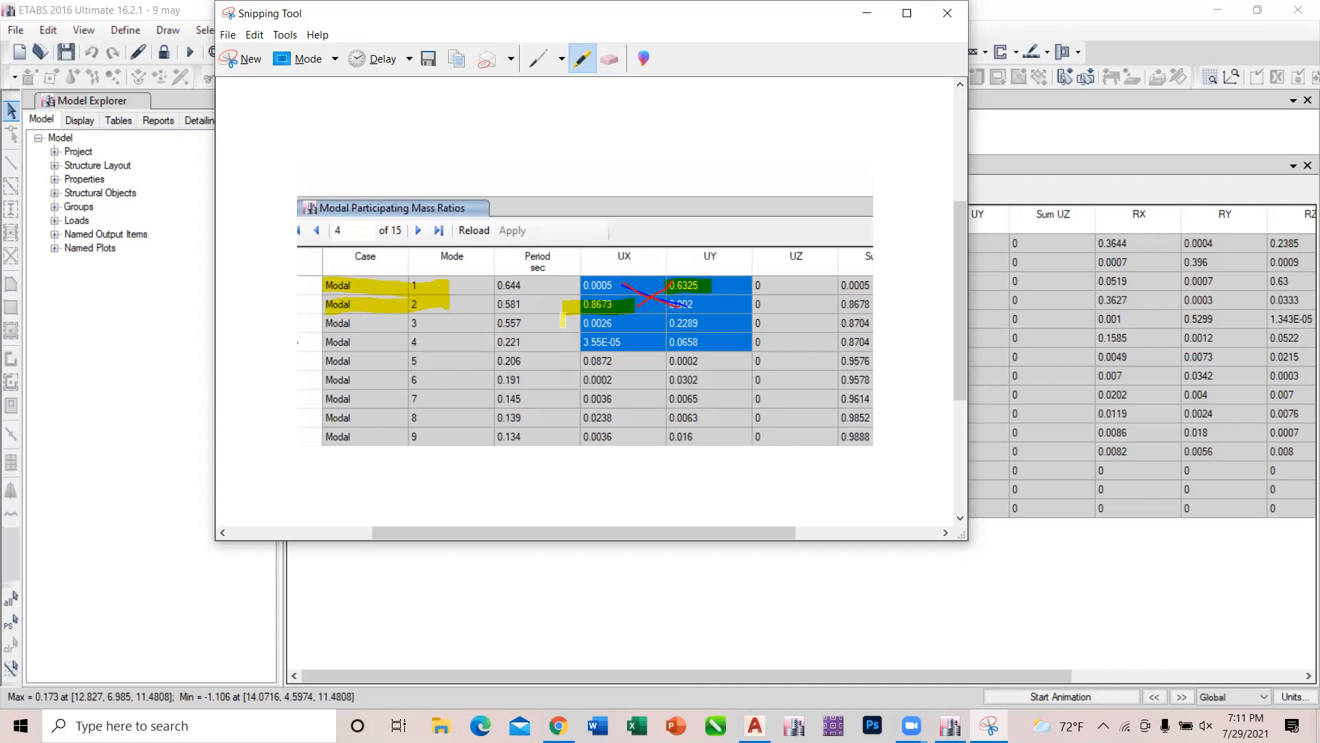
Handwrite "40%" in red above the captured table.
click(539, 58)
drag(554, 121, 566, 180)
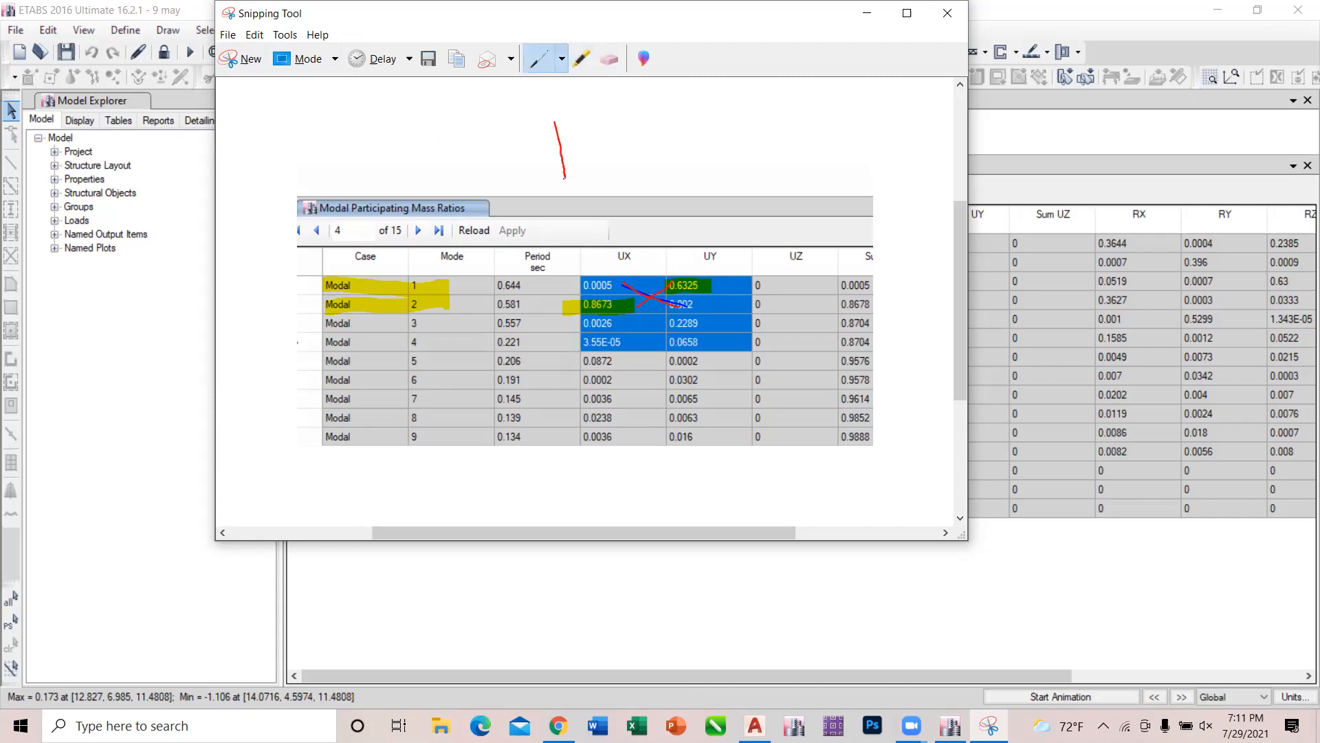
mouse_move(547, 110)
mouse_down()
mouse_move(531, 151)
mouse_move(569, 139)
mouse_move(590, 157)
mouse_move(618, 108)
mouse_move(596, 109)
mouse_up()
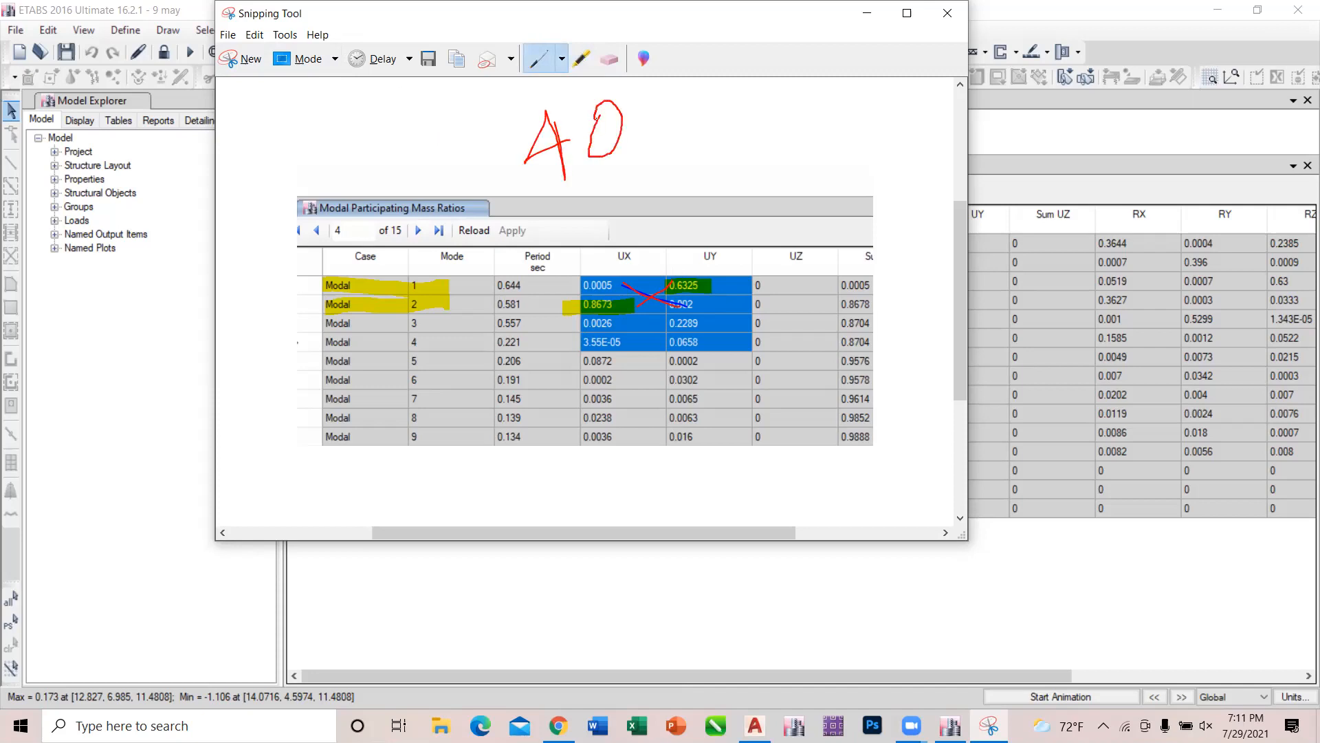
drag(685, 95, 664, 151)
drag(686, 156, 687, 163)
scroll(651, 103, up, 2)
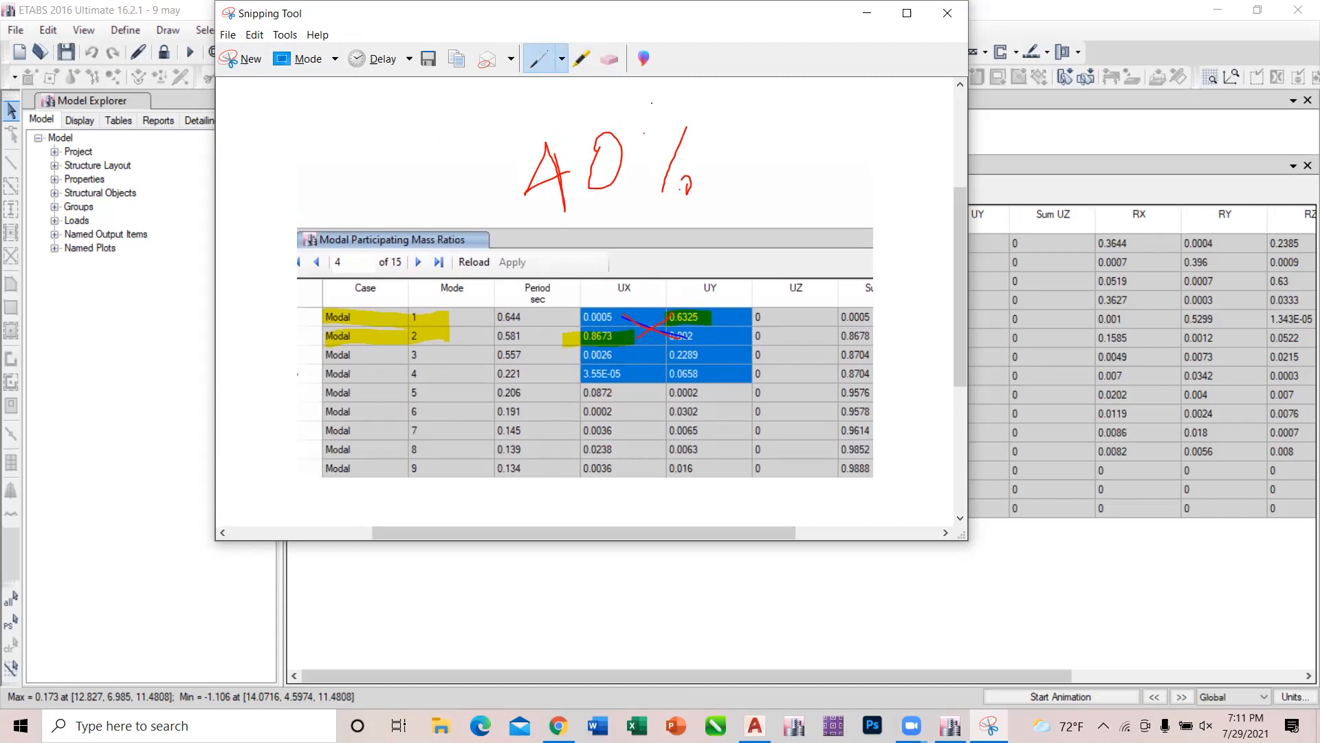
mouse_move(643, 135)
mouse_down()
mouse_move(654, 163)
mouse_move(644, 134)
mouse_up()
Draw a red stroke upward from the mode 1 UY ratio on the snip, and close Snipping Tool without saving the changes.
drag(715, 315, 744, 261)
drag(683, 23, 693, 149)
click(961, 140)
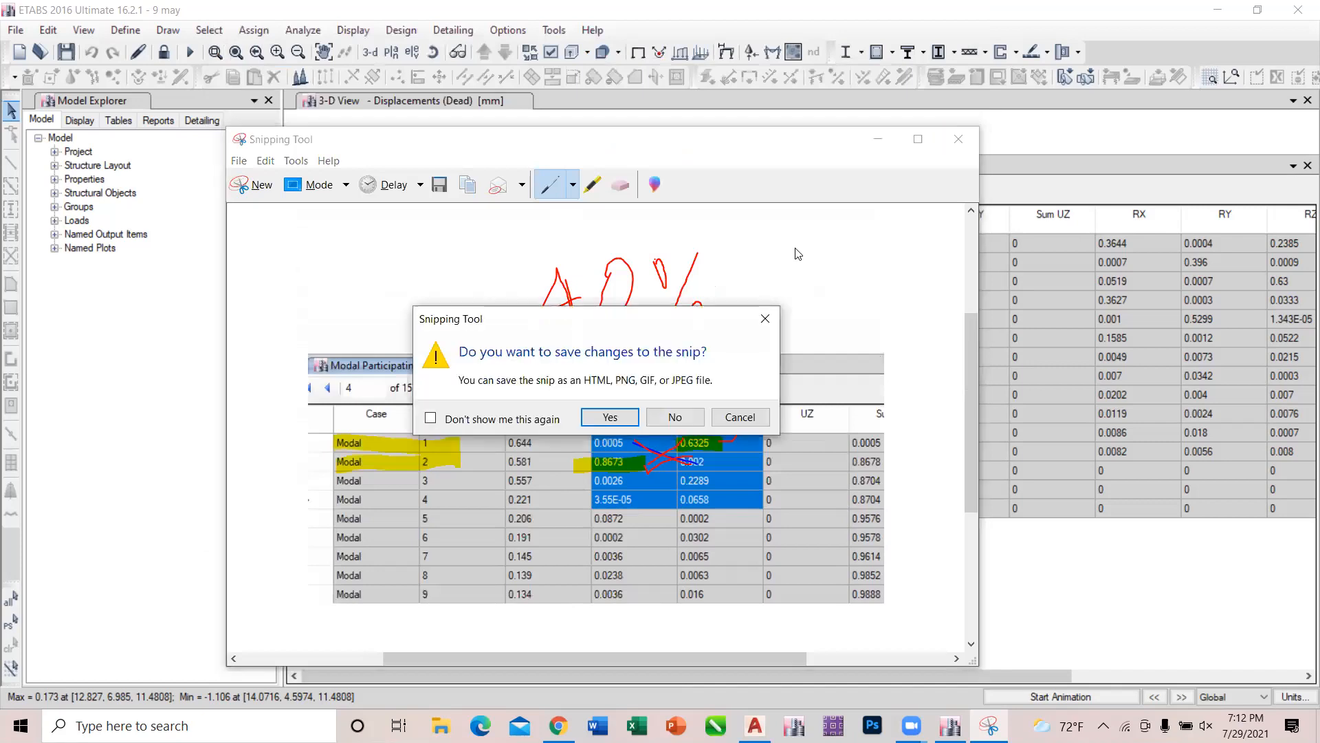
click(676, 418)
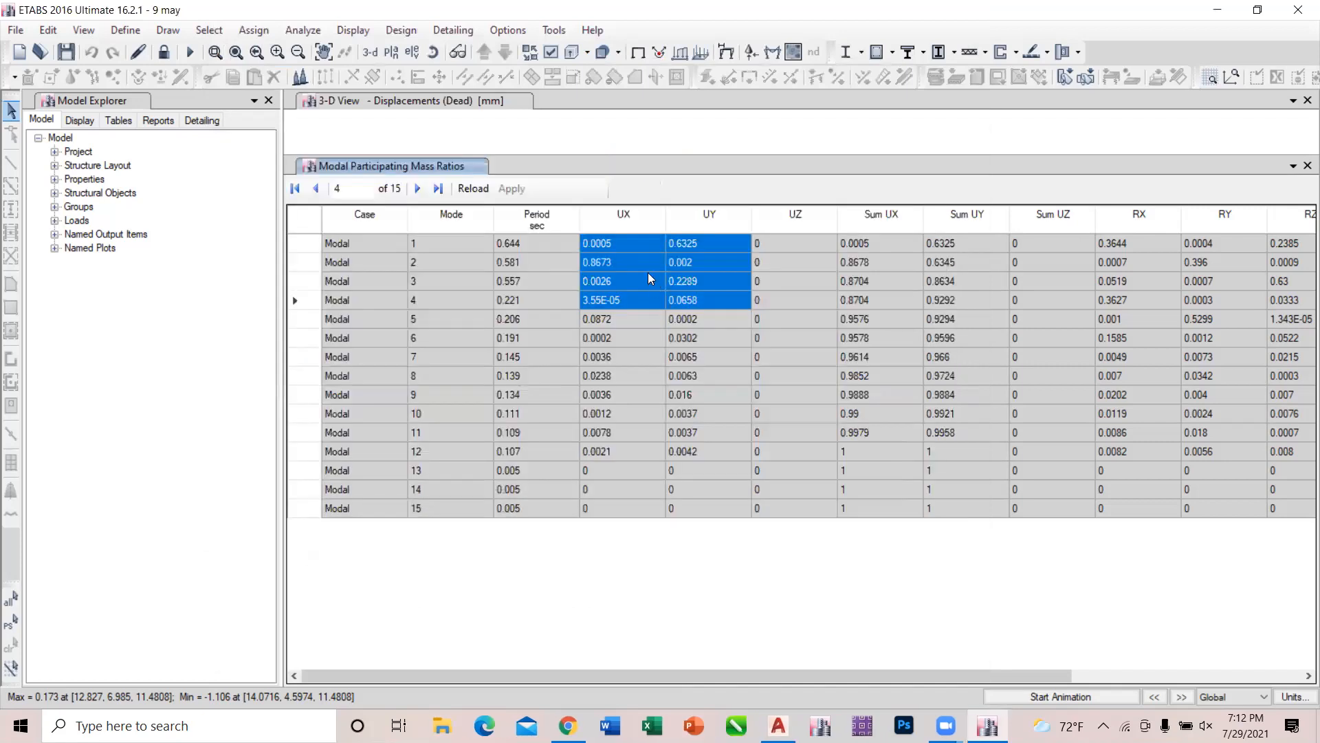
Compare the UX and UY mass ratios of modes 1 and 2 diagonally in the Modal Participating Mass Ratios table.
click(626, 245)
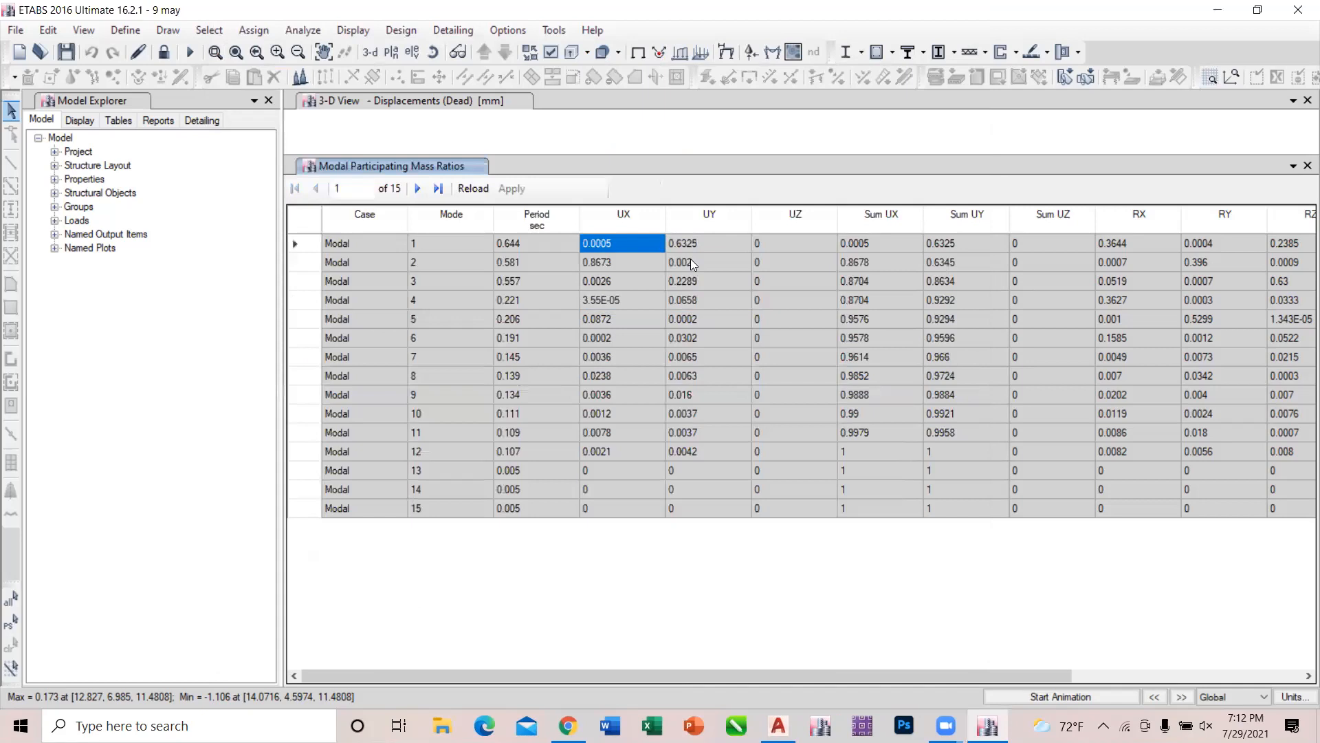
click(690, 262)
click(645, 243)
click(685, 262)
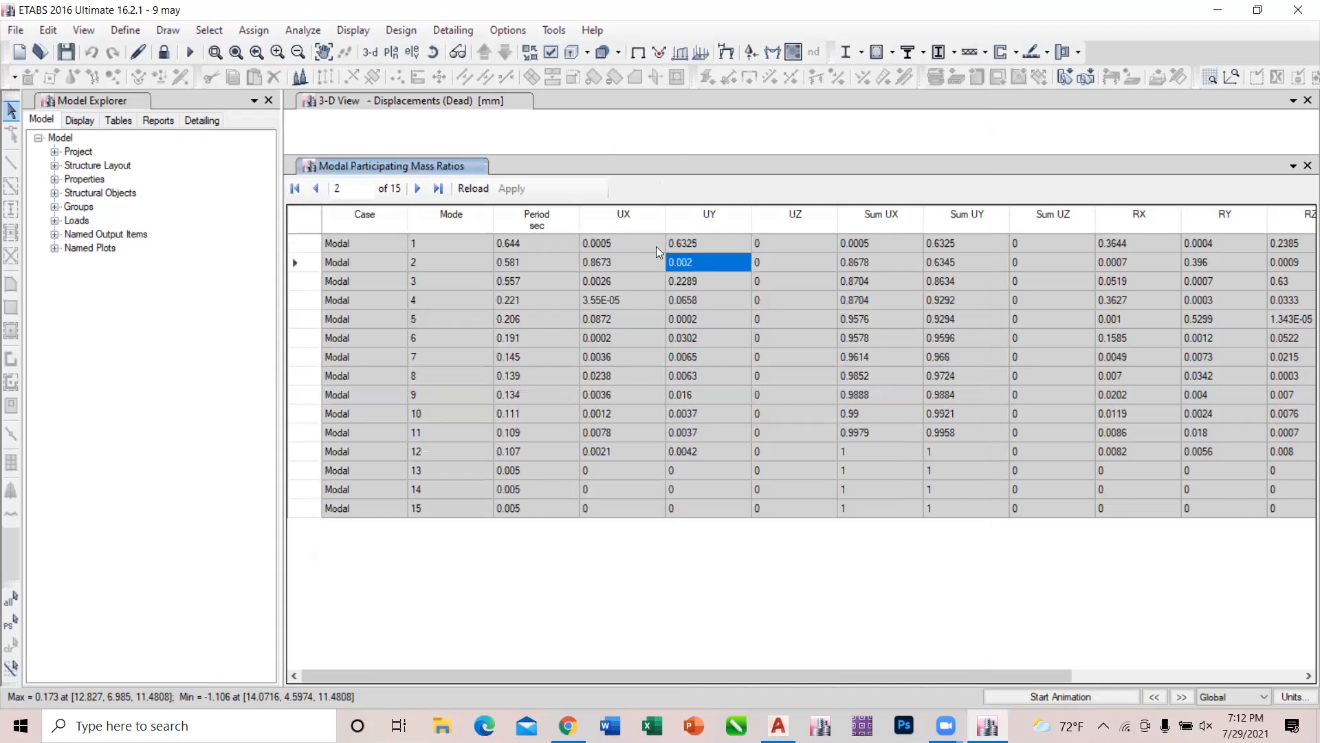
click(620, 259)
click(699, 245)
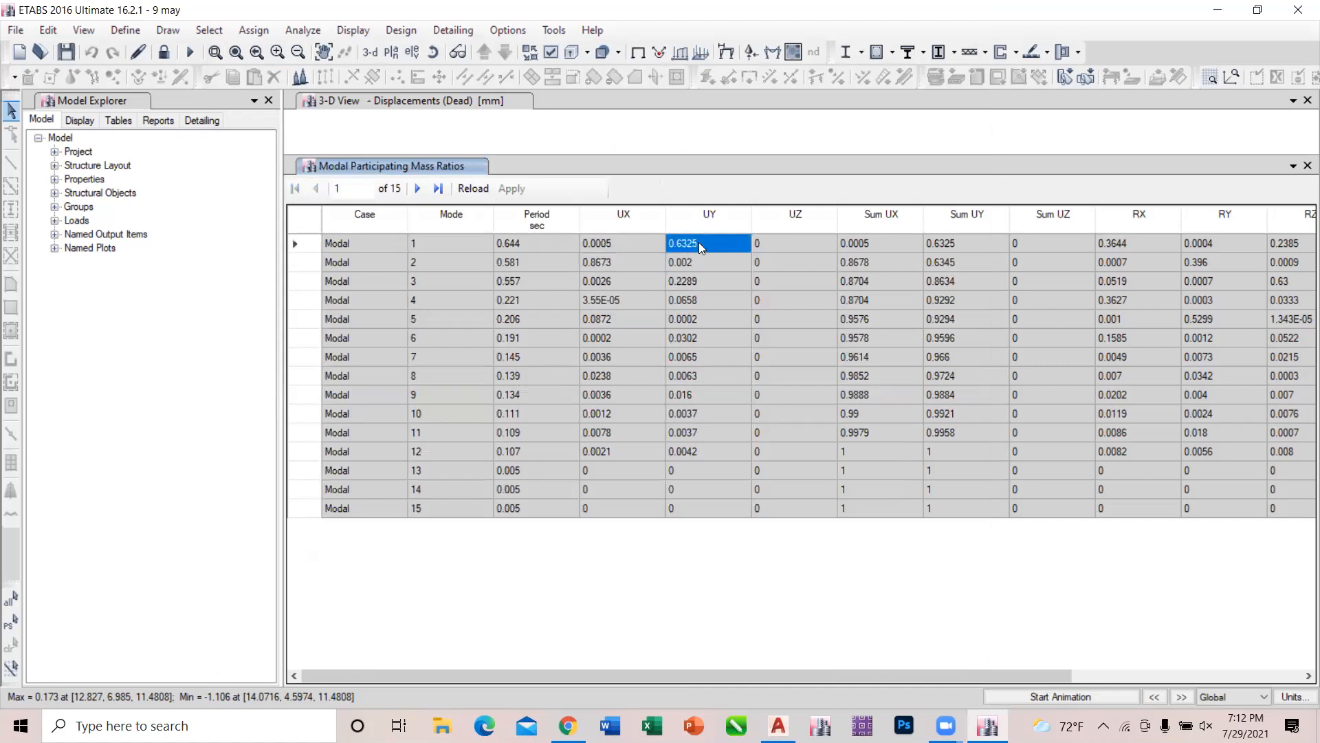
click(630, 258)
click(694, 237)
click(638, 264)
click(707, 241)
click(634, 260)
click(684, 245)
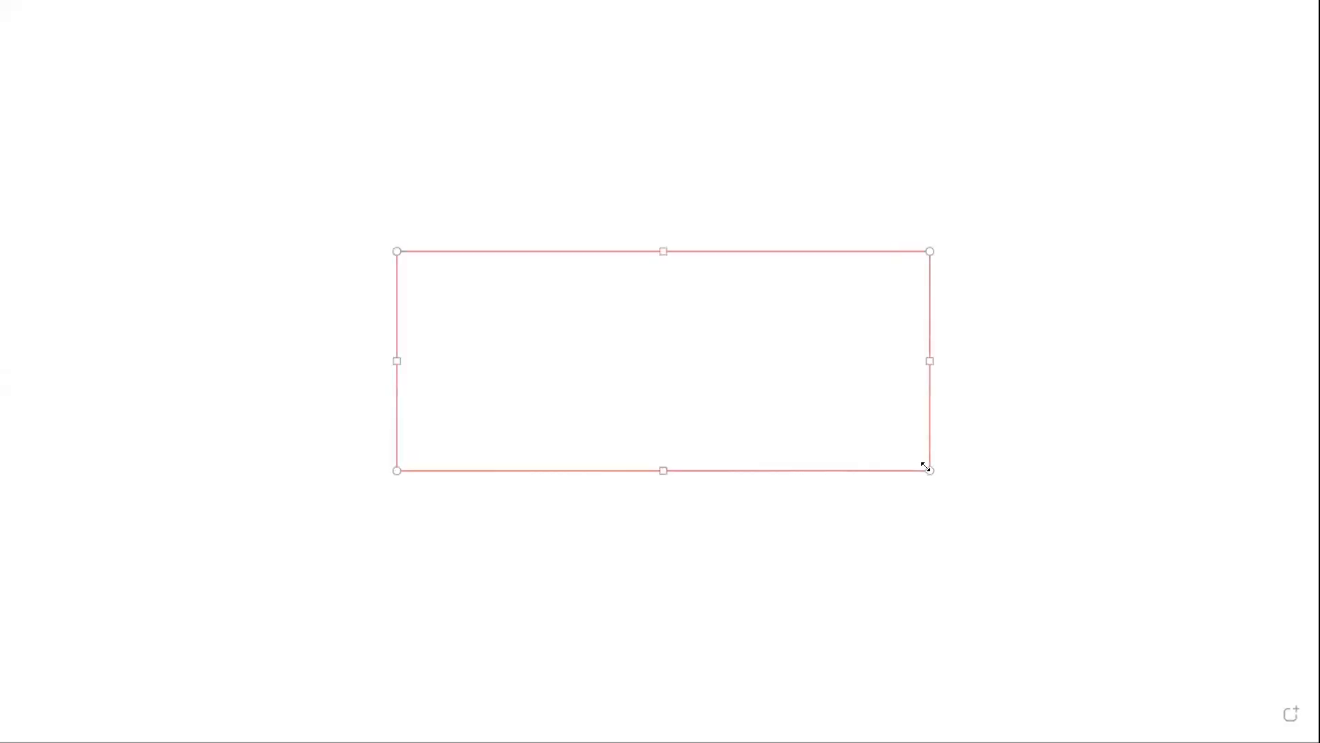
click(1066, 351)
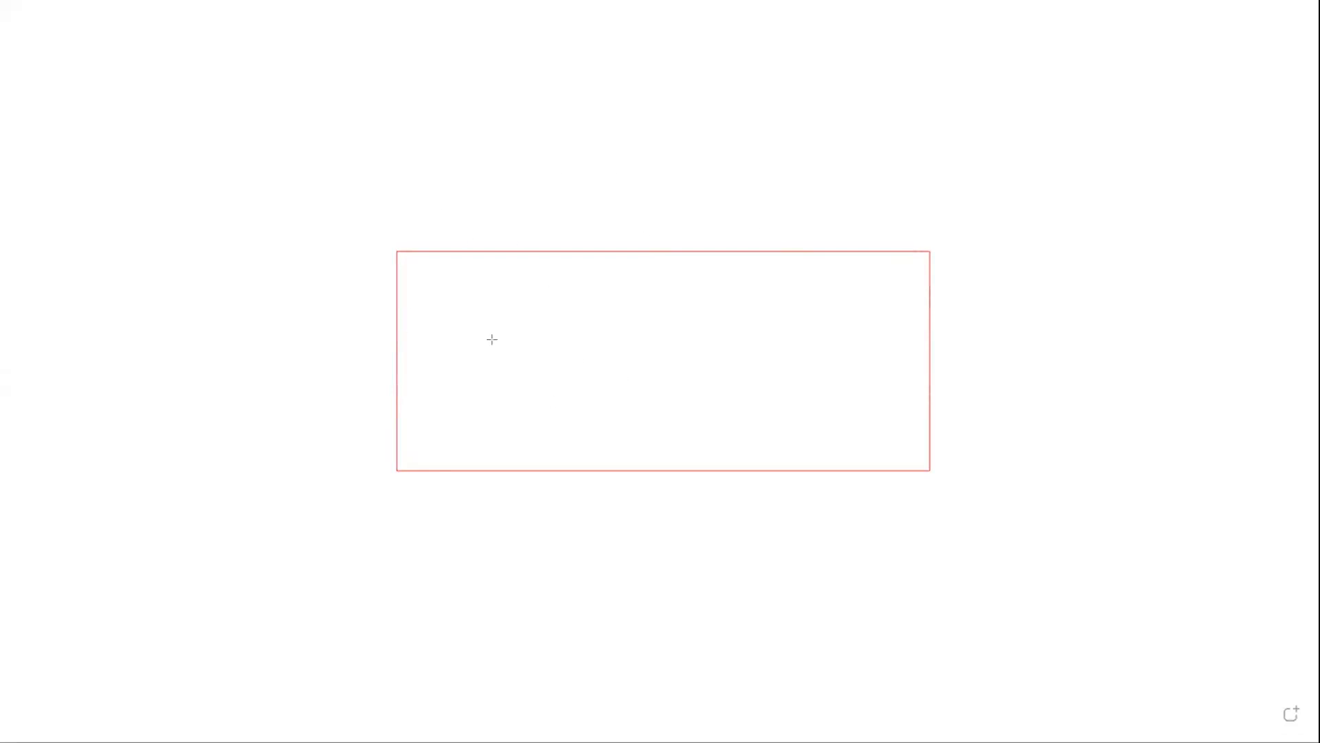
mouse_move(375, 417)
mouse_down()
mouse_move(757, 245)
mouse_move(621, 341)
mouse_up()
key(Escape)
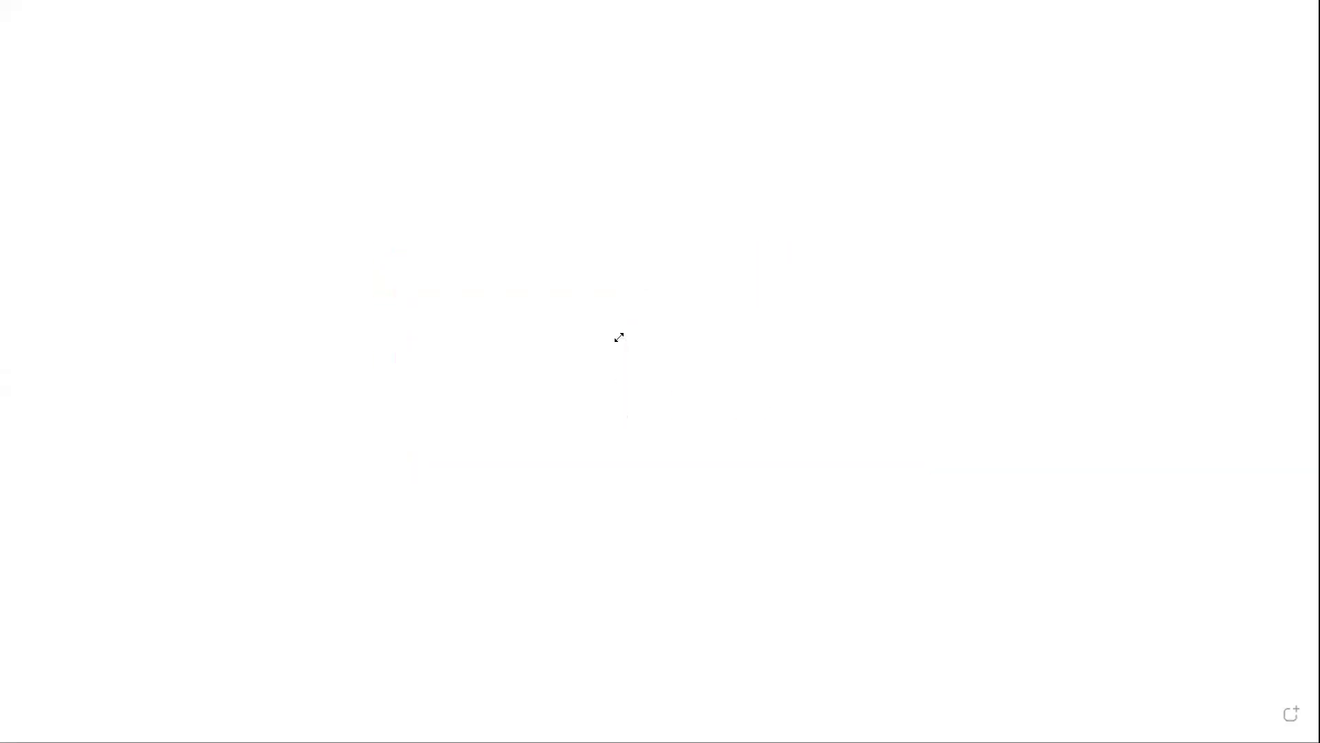
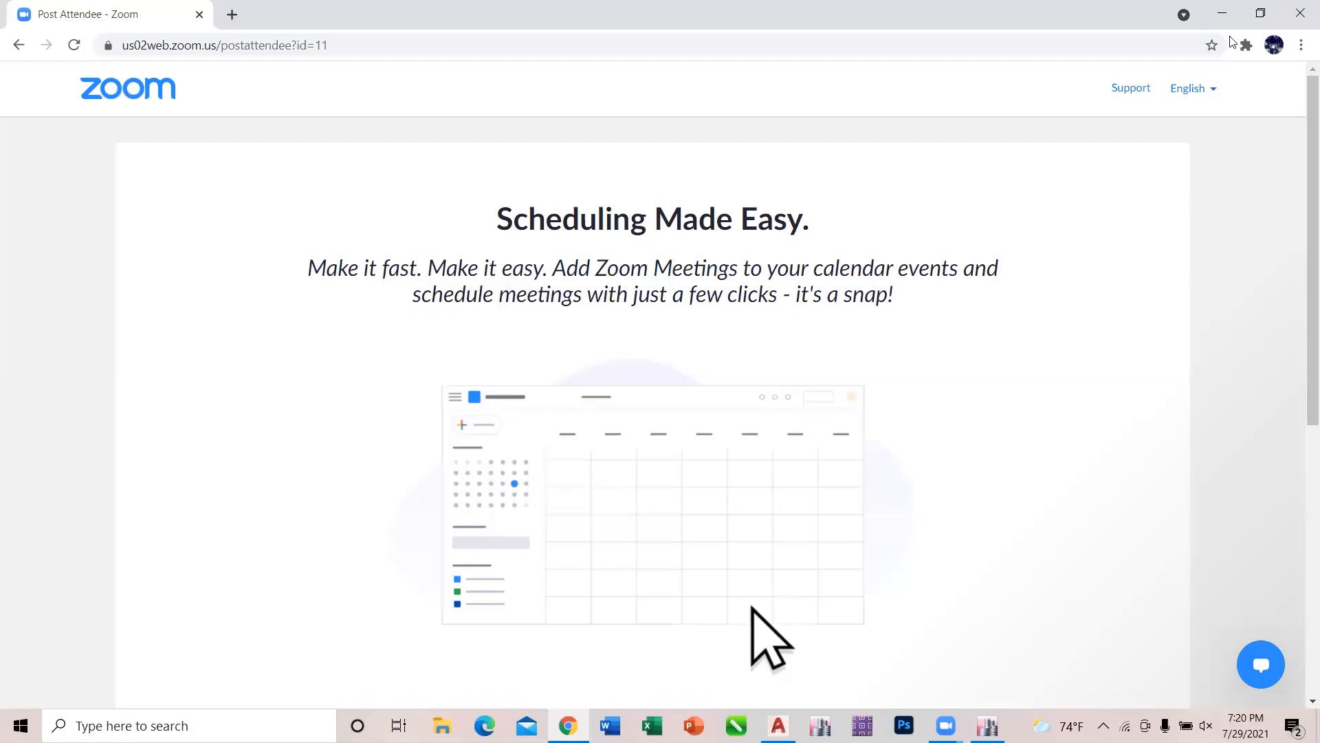
Minimize the browser and look through This PC and the Acer (D:) drive for the folder of design codes.
click(1222, 13)
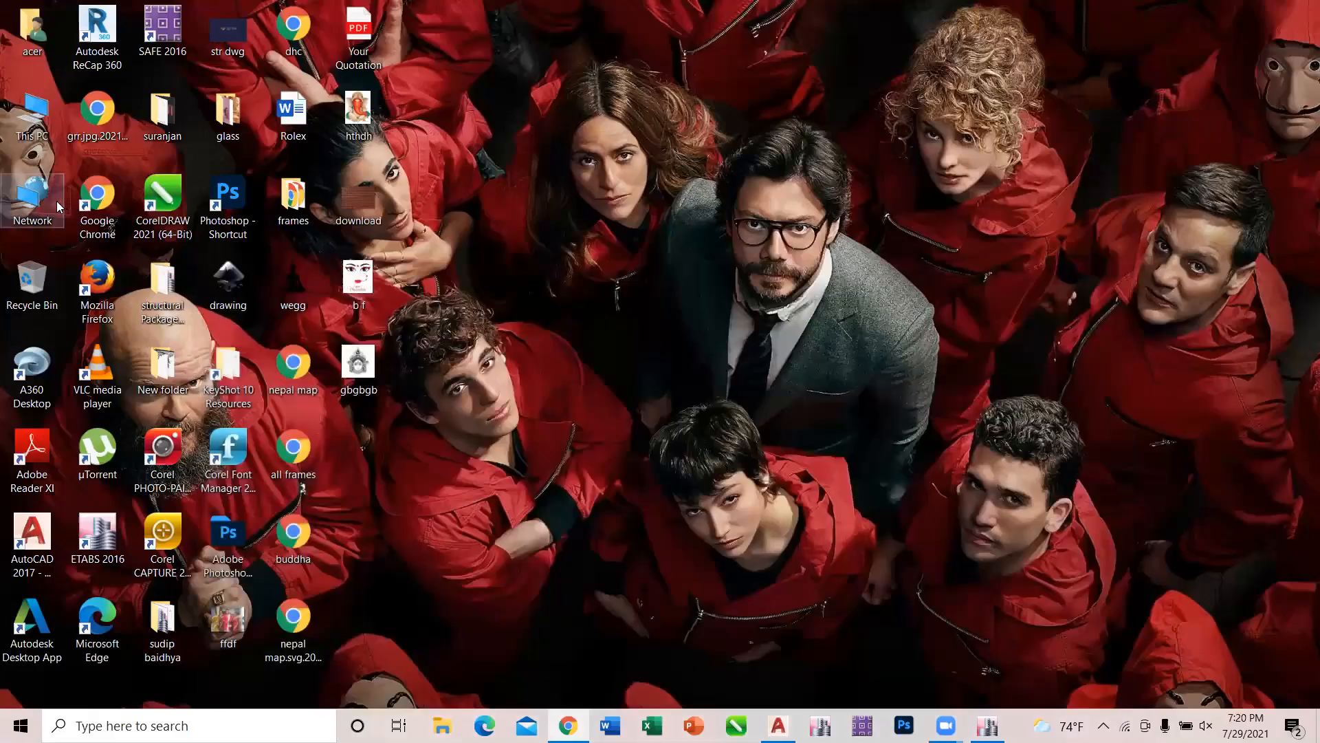
double_click(30, 134)
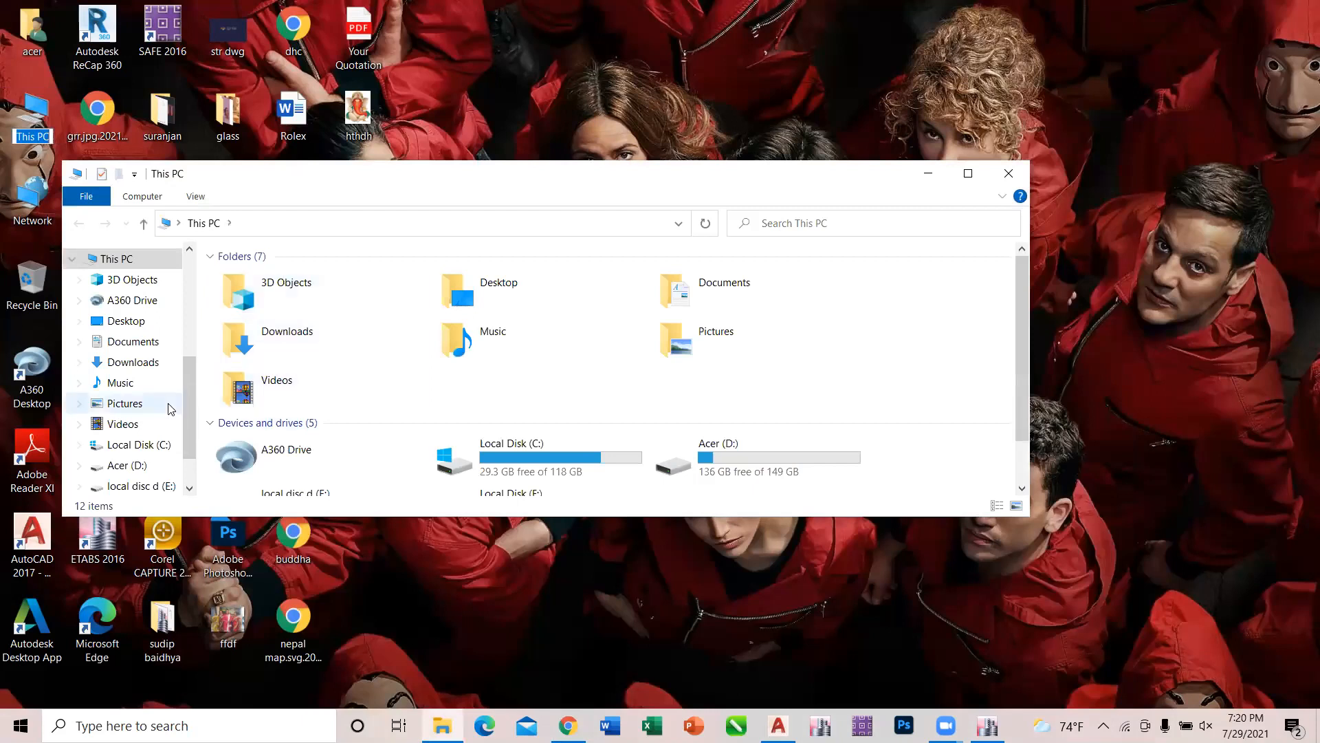
click(165, 469)
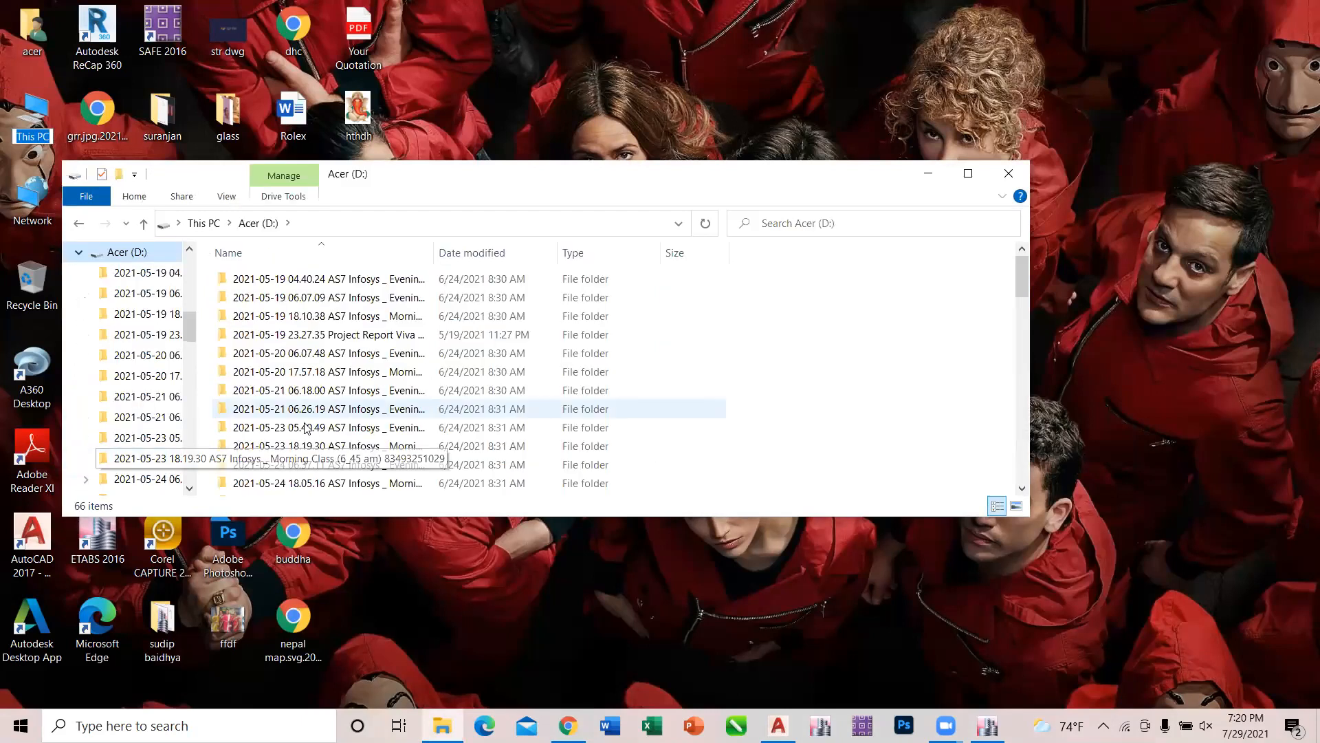
click(80, 225)
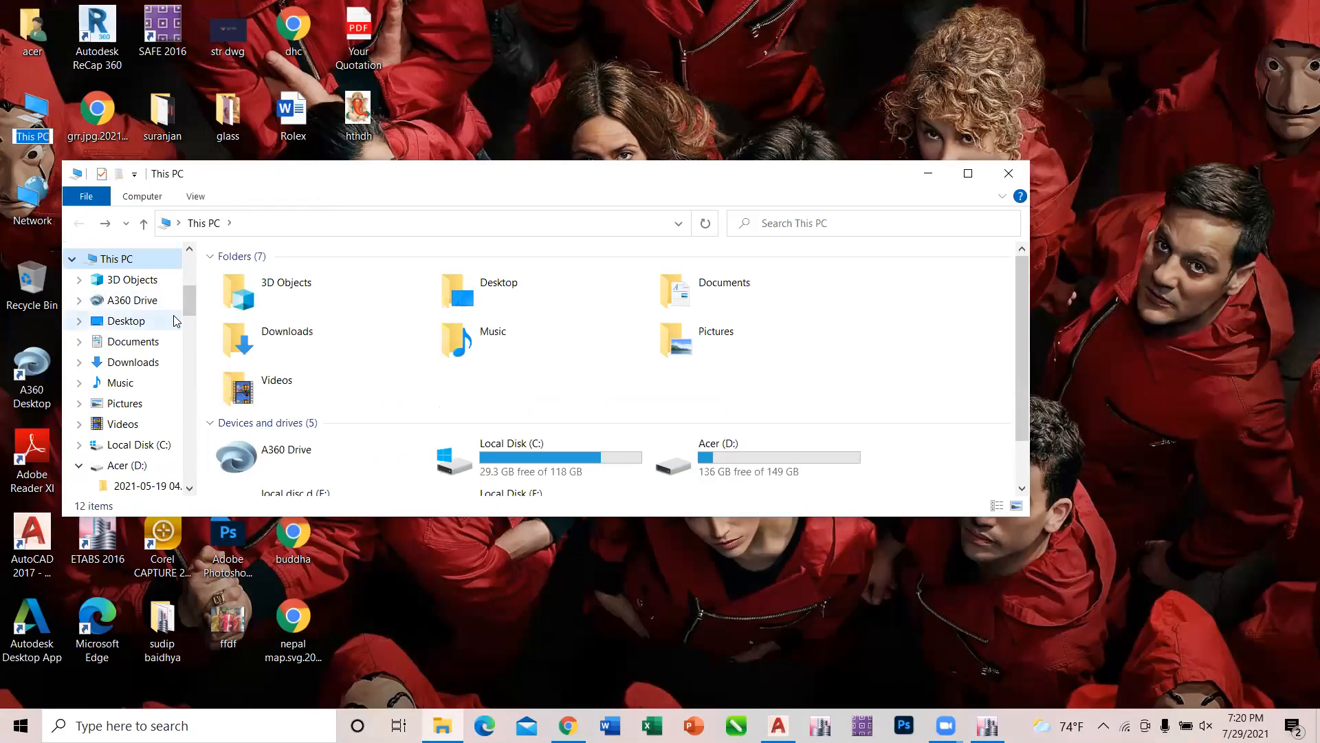
mouse_move(187, 308)
mouse_down()
mouse_move(195, 352)
mouse_move(193, 283)
mouse_up()
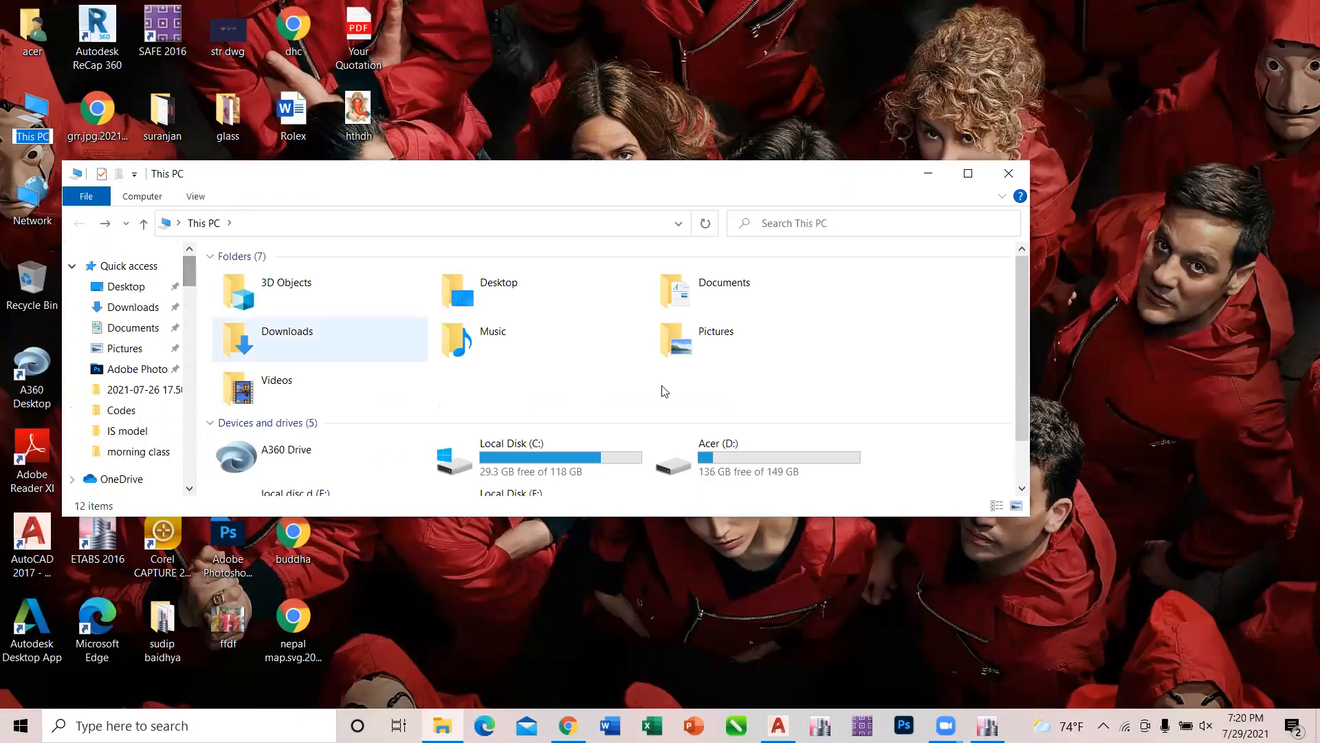
drag(1022, 385, 1033, 439)
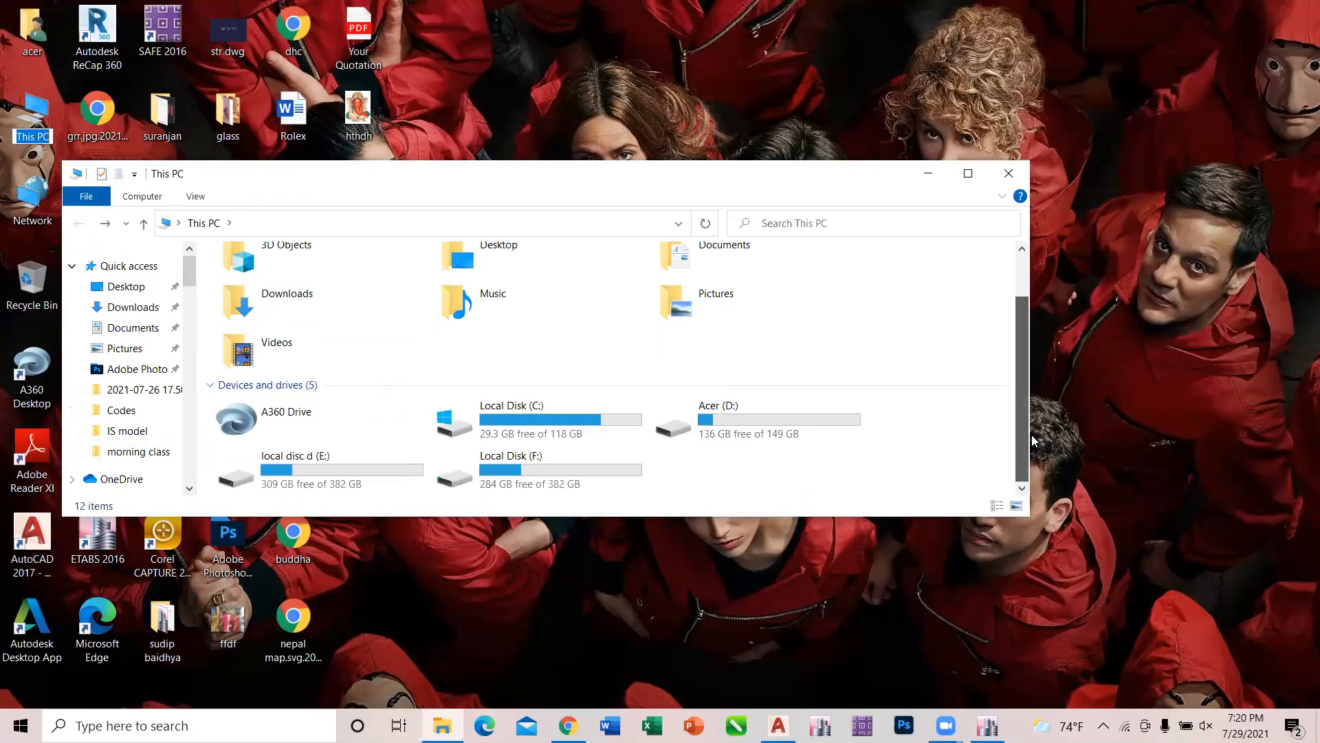
Open the is.1893.1.2002 PDF from the Codes folder inside Downloads, Structural Package, Resources.
click(137, 307)
drag(1021, 268, 1026, 510)
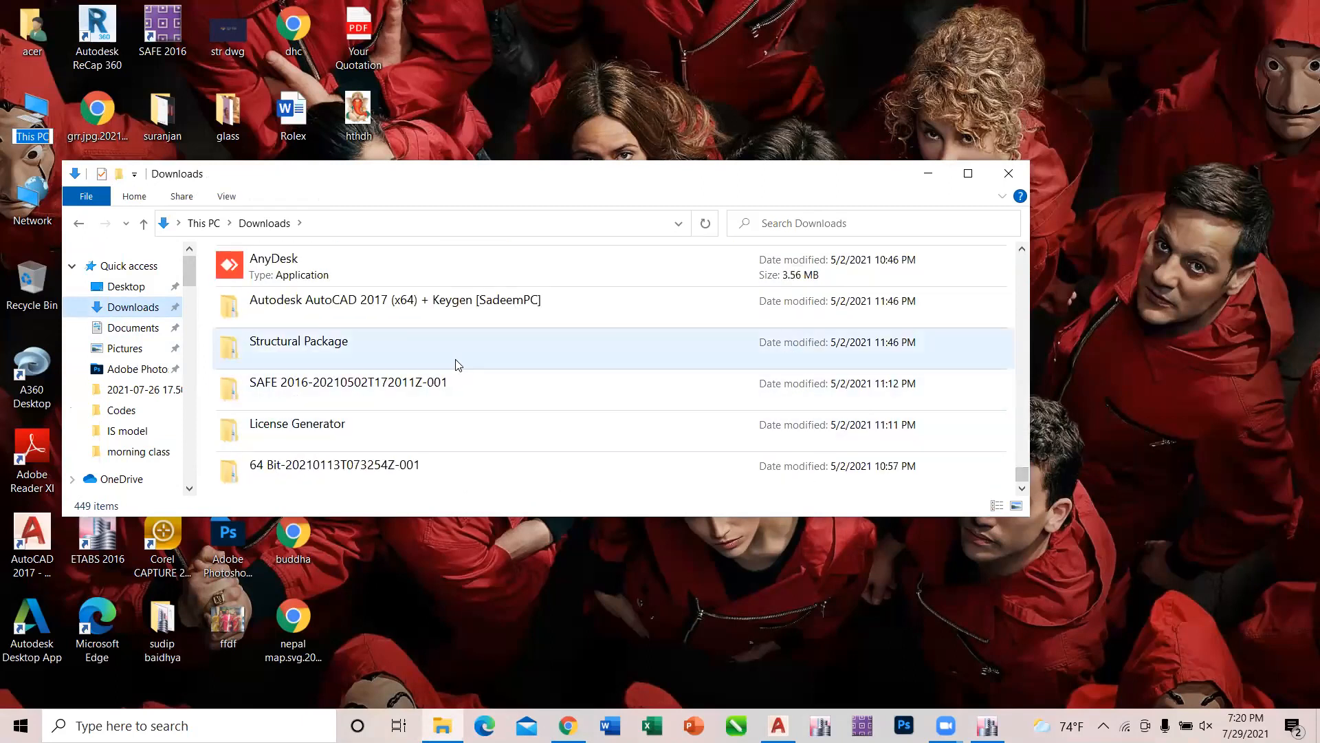
double_click(457, 364)
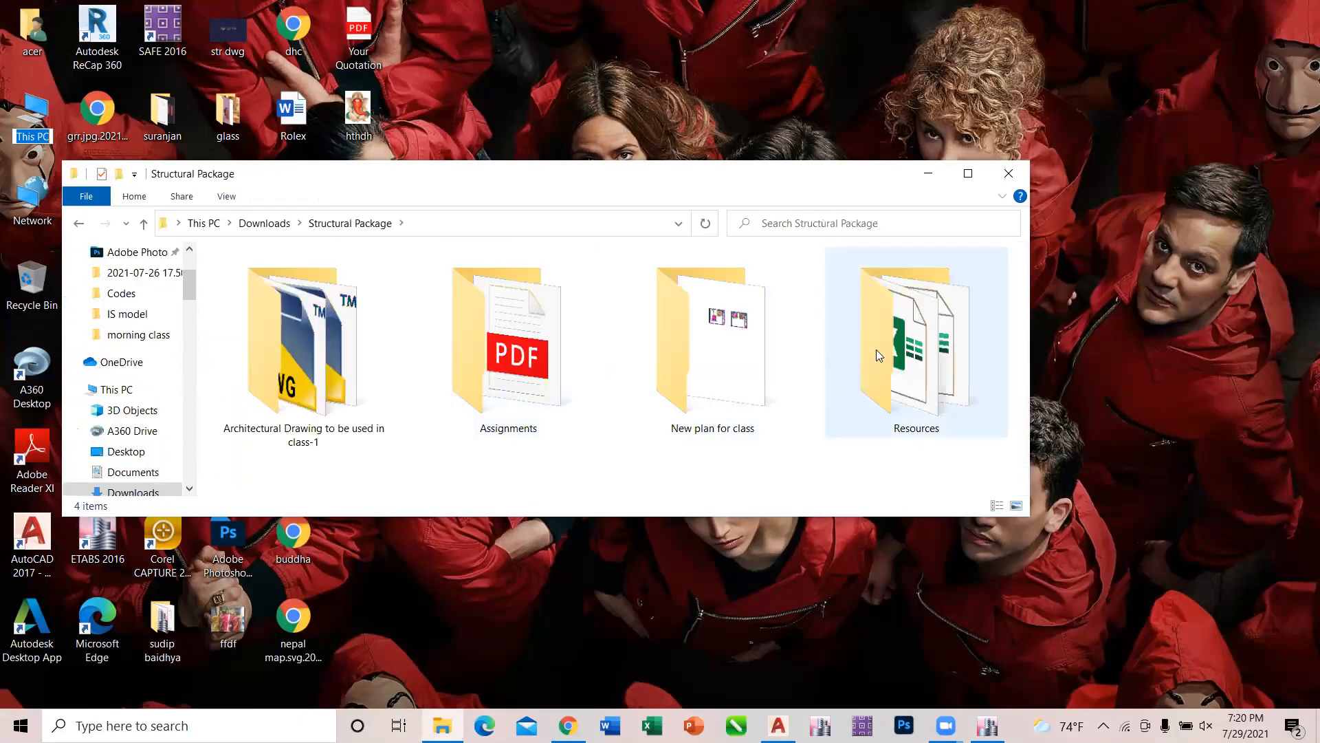
click(934, 412)
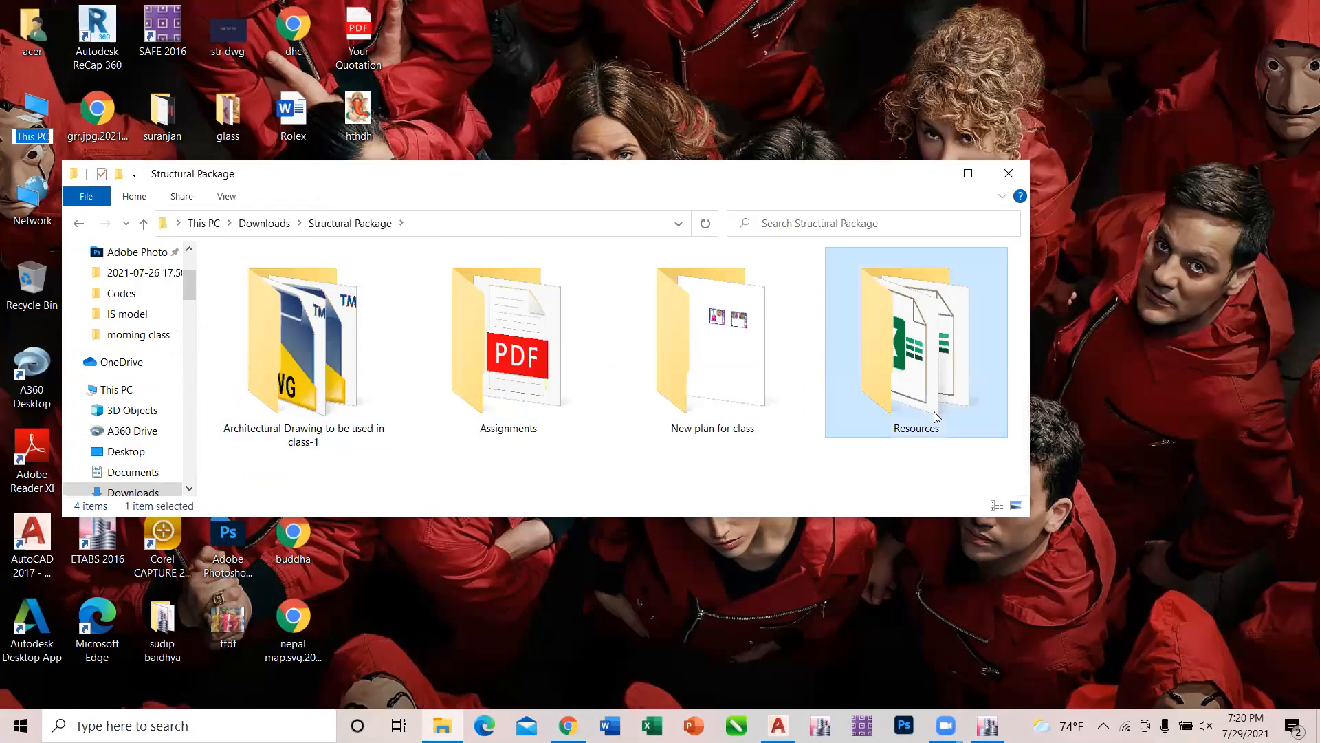
double_click(934, 411)
double_click(280, 341)
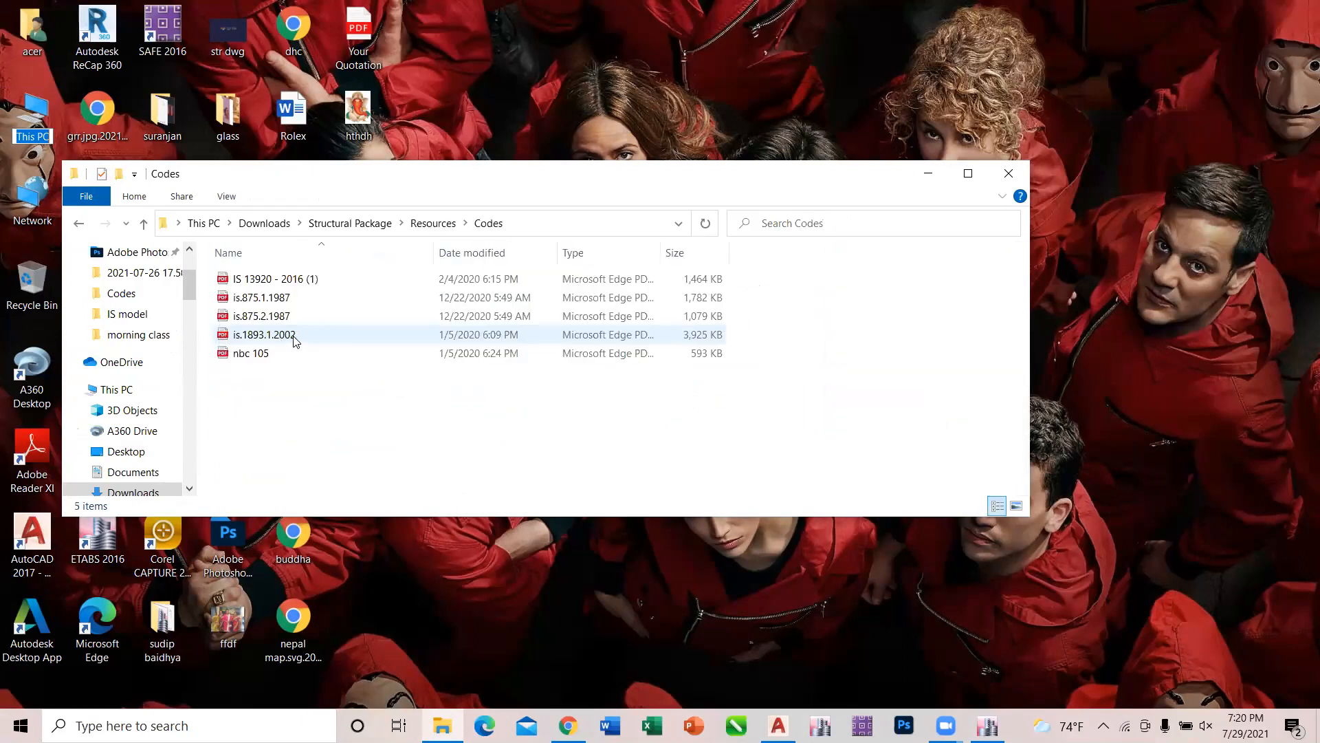
double_click(295, 337)
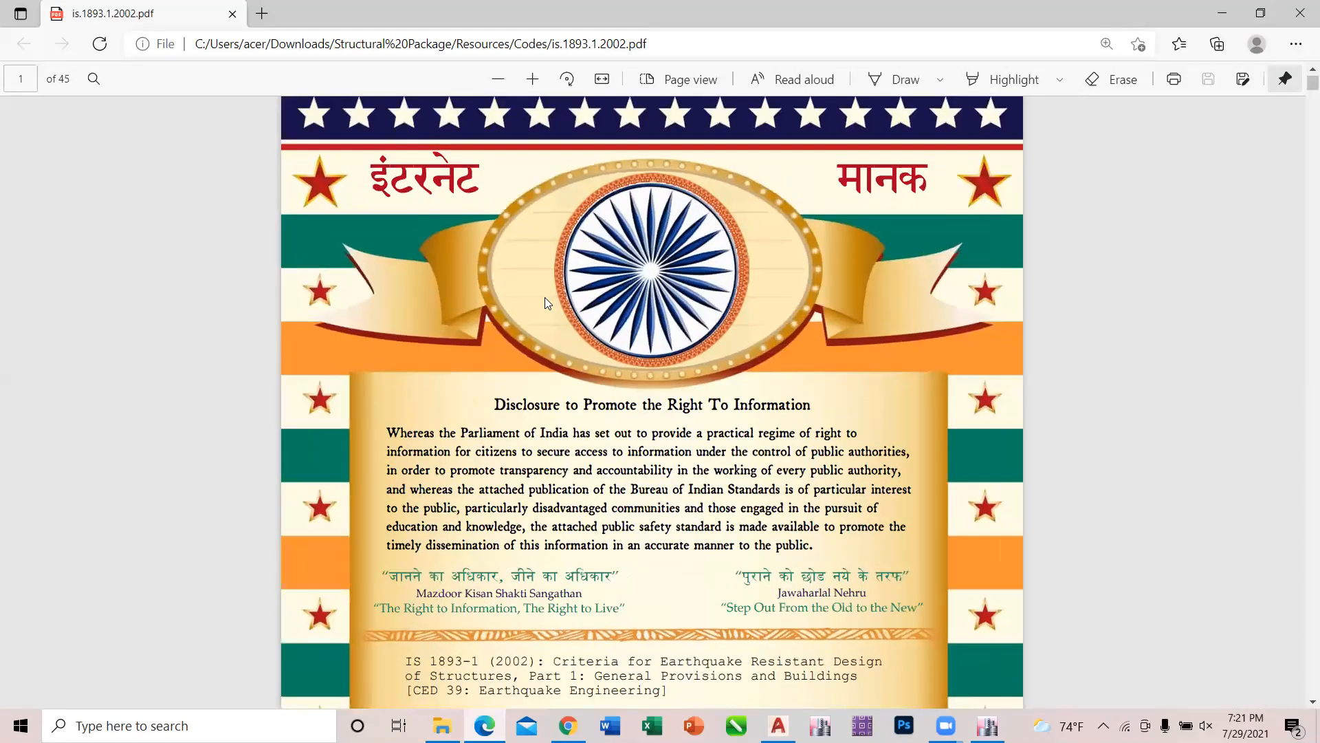
Look through the IS 1893 code from its cover to clause 7.1 on regular and irregular building configuration.
scroll(544, 297, down, 5)
scroll(545, 303, down, 15)
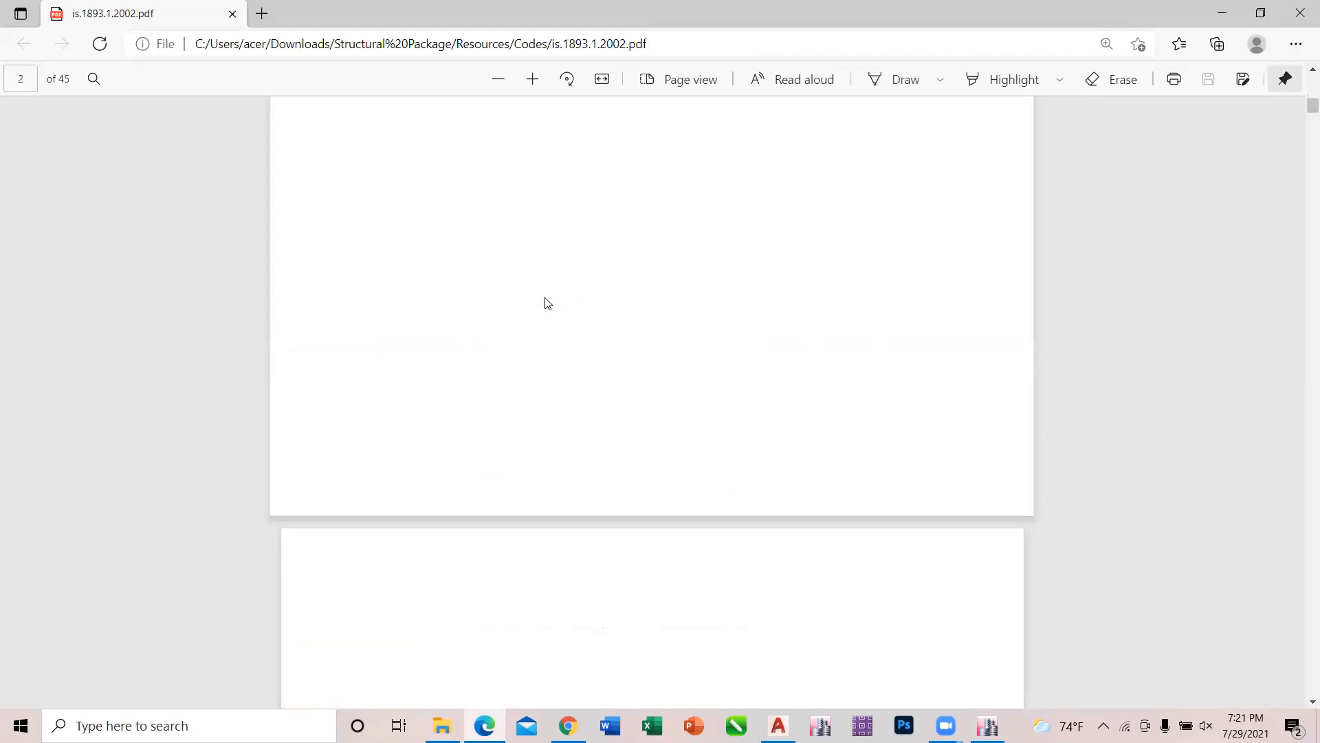
scroll(547, 304, down, 15)
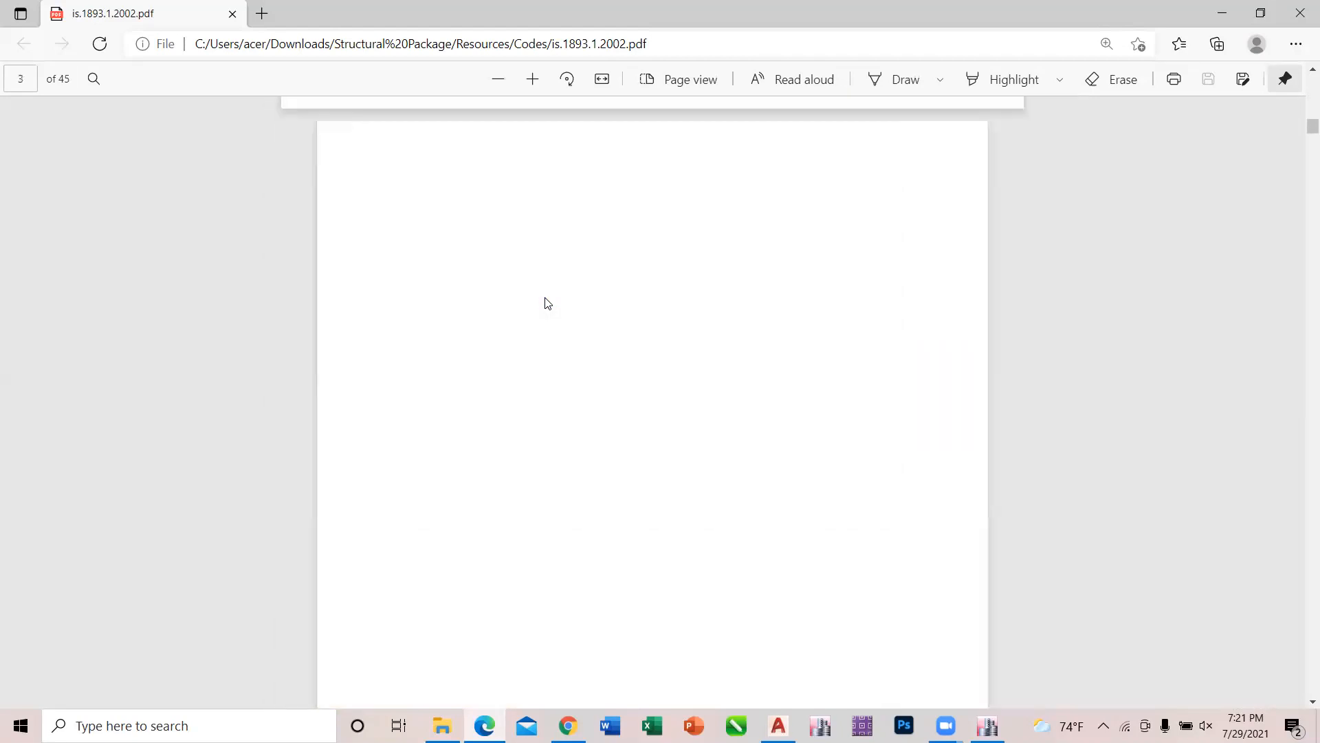
scroll(548, 303, down, 15)
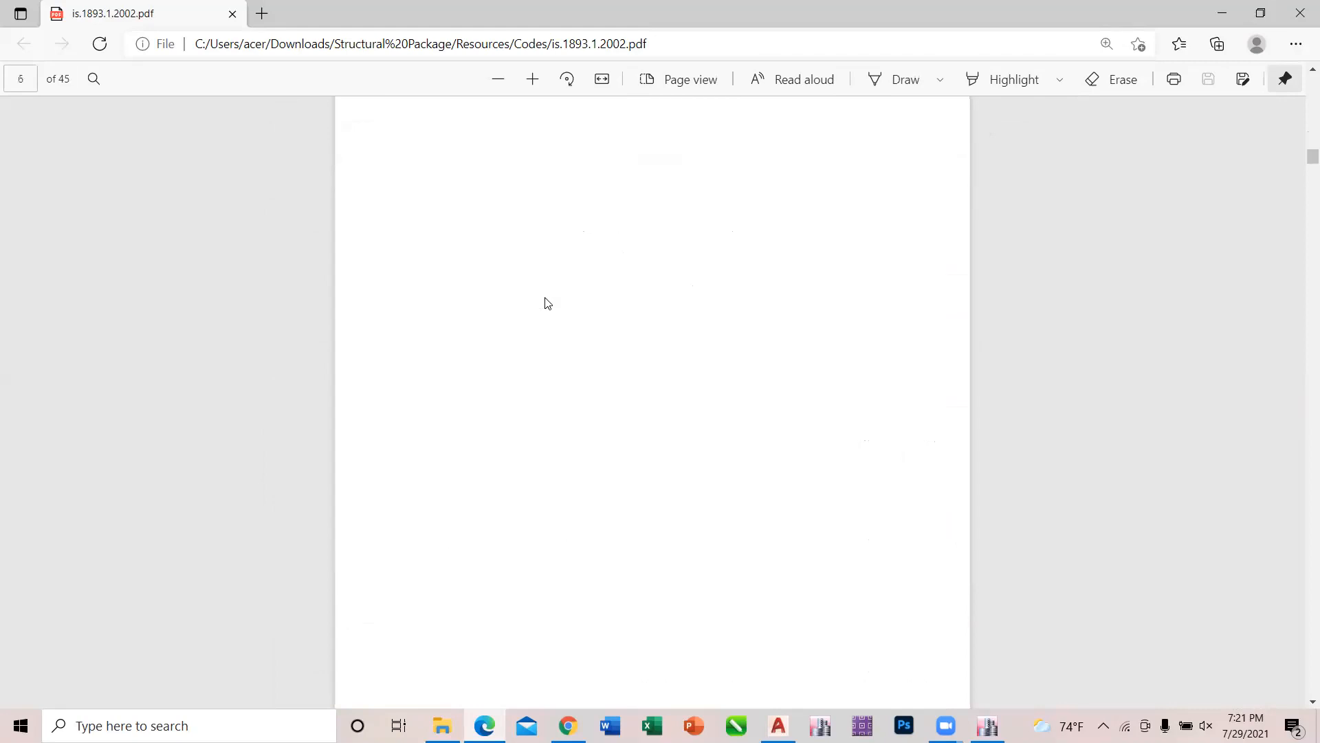
scroll(548, 303, down, 15)
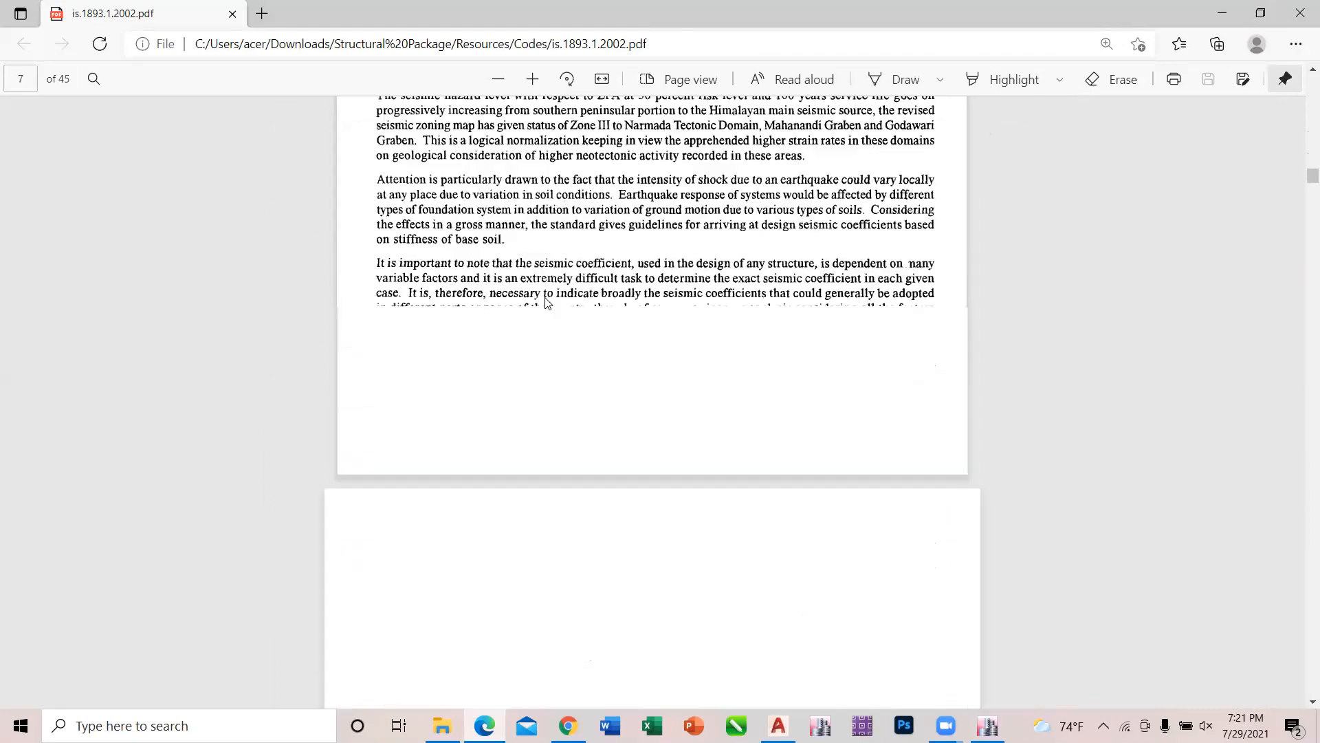
scroll(547, 303, down, 15)
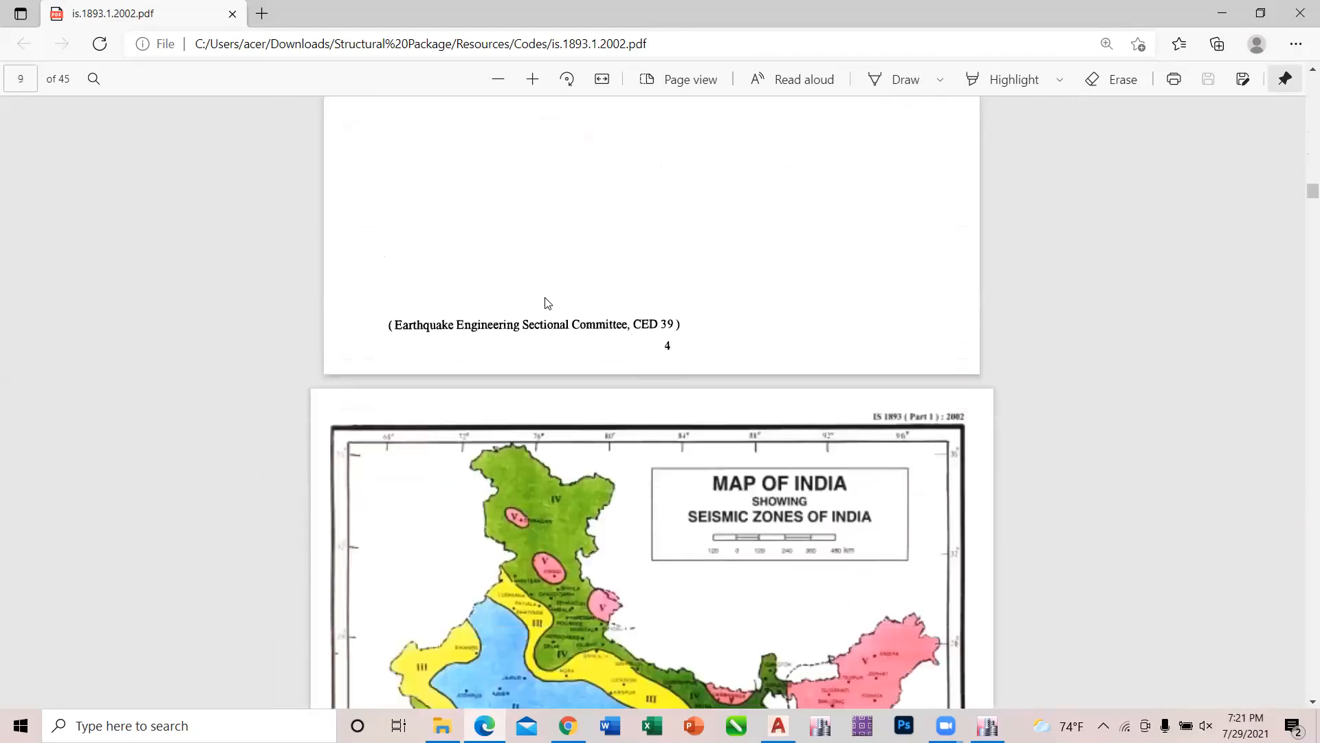
scroll(547, 304, down, 15)
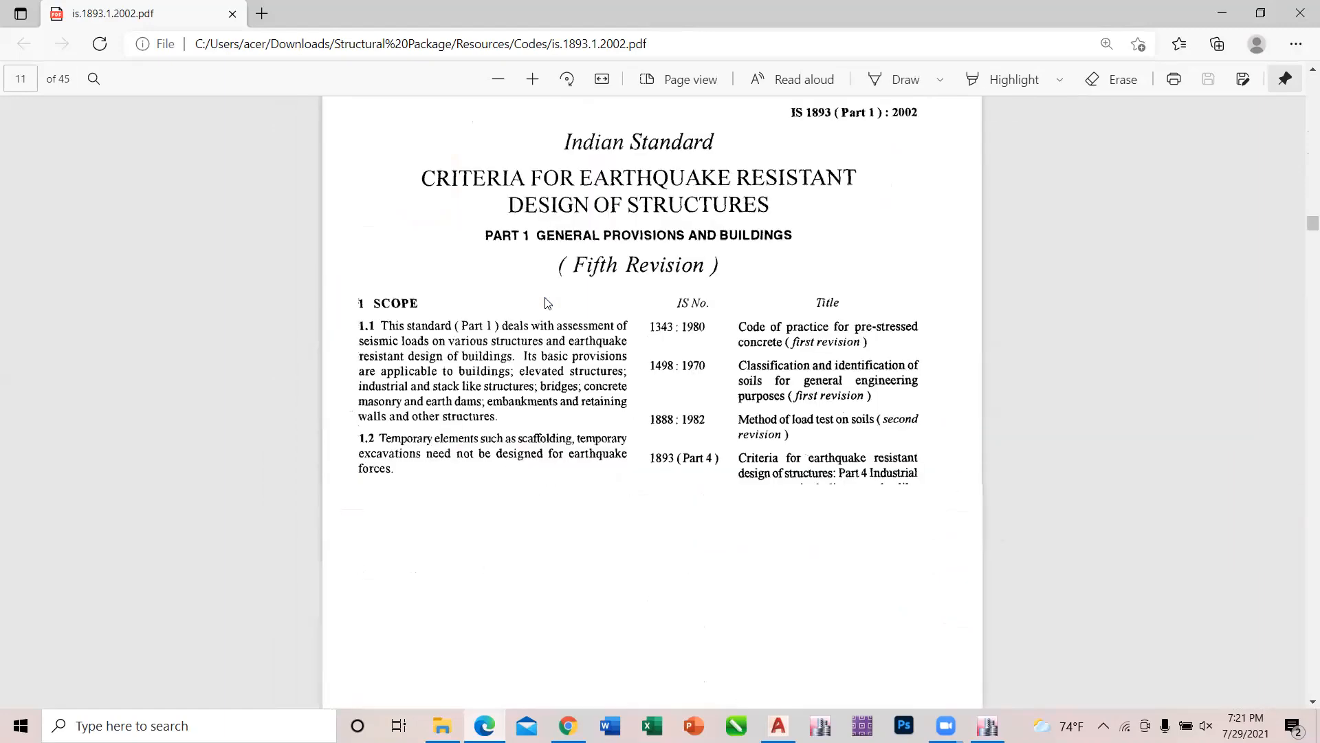
scroll(547, 303, down, 15)
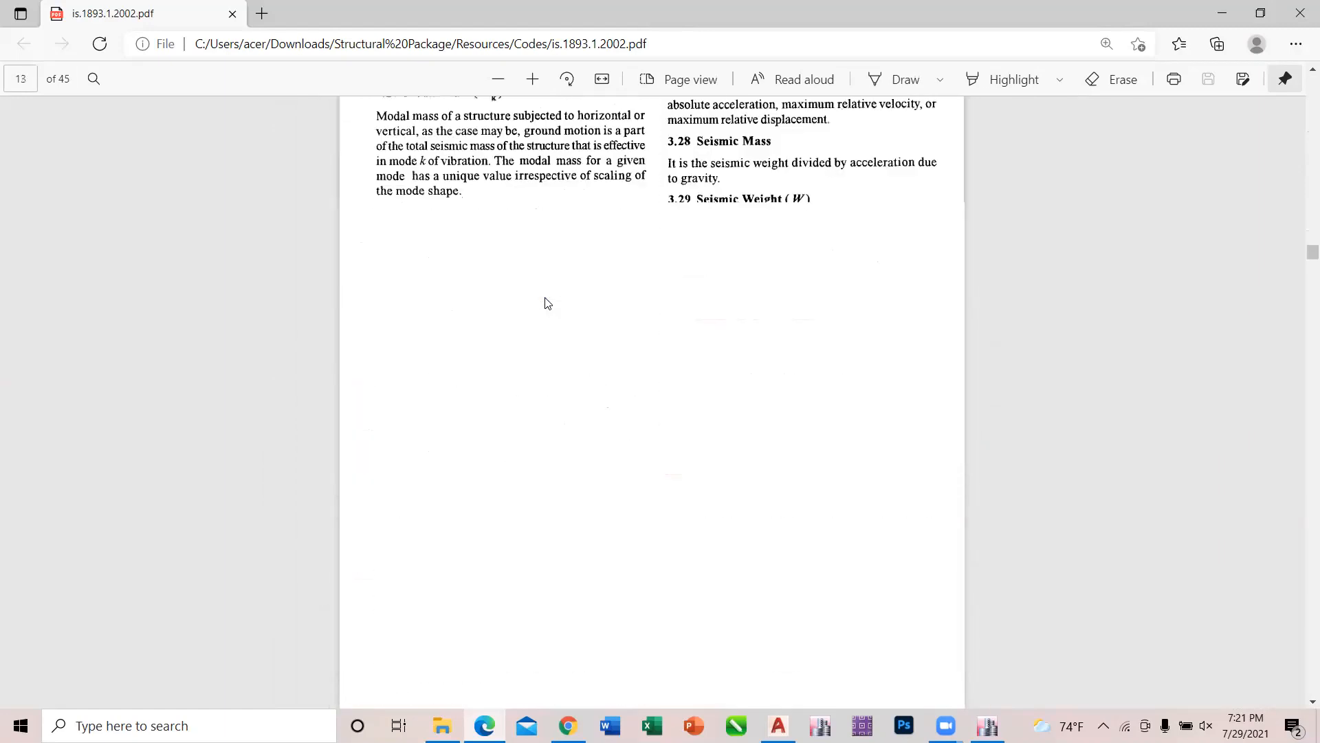
scroll(548, 303, down, 15)
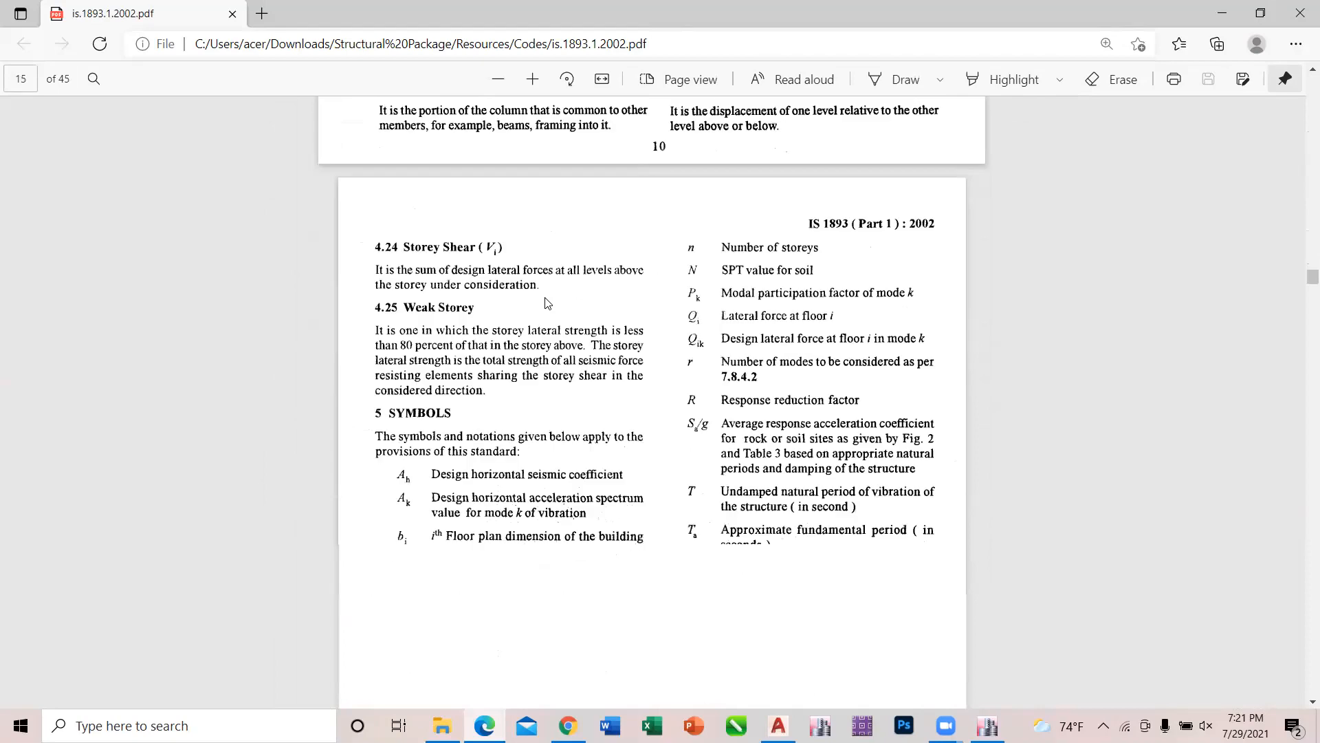
scroll(547, 304, down, 12)
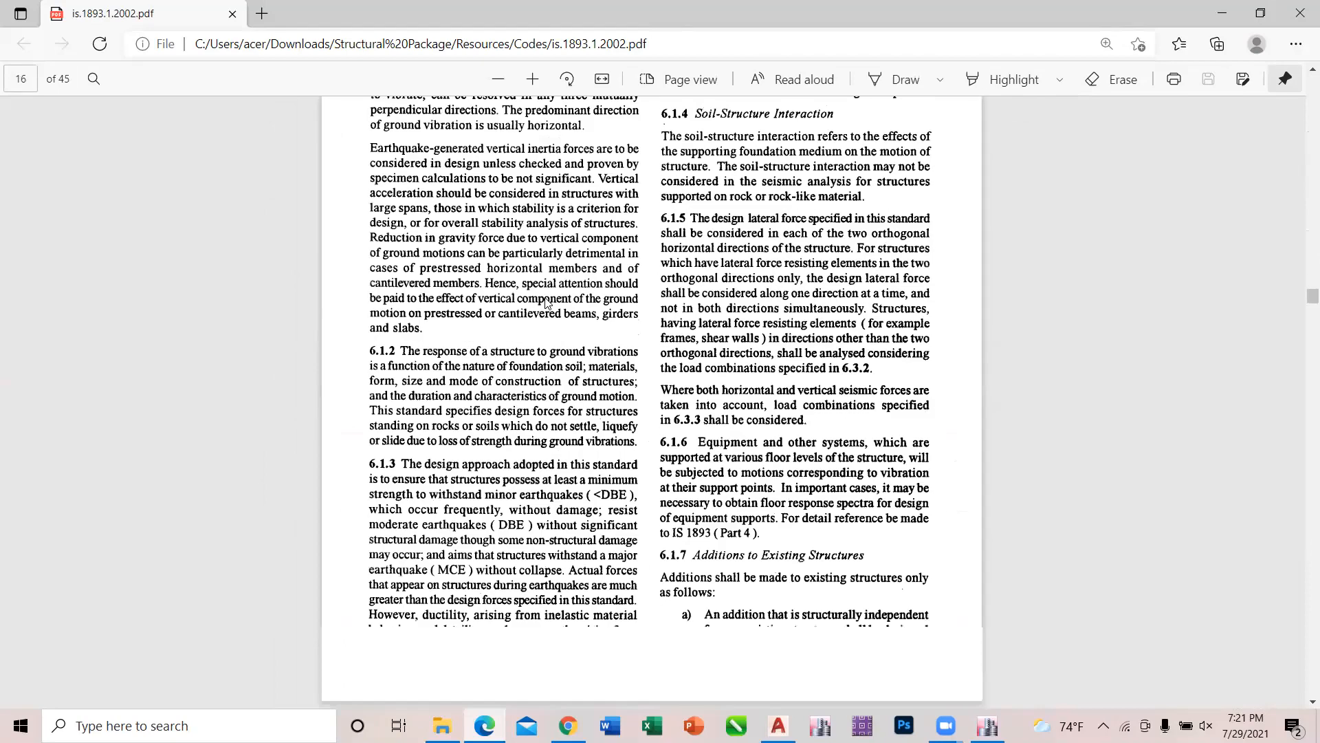
scroll(547, 303, down, 4)
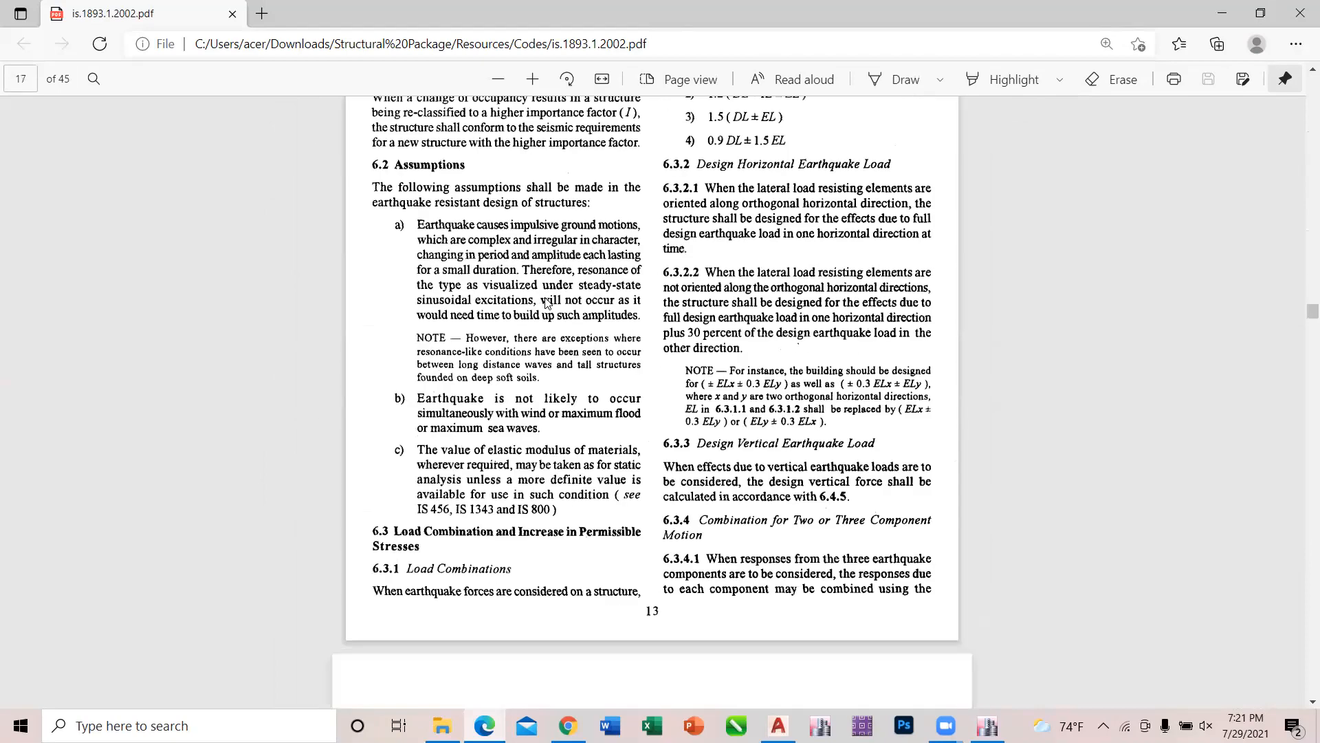
scroll(547, 304, down, 8)
scroll(545, 302, down, 10)
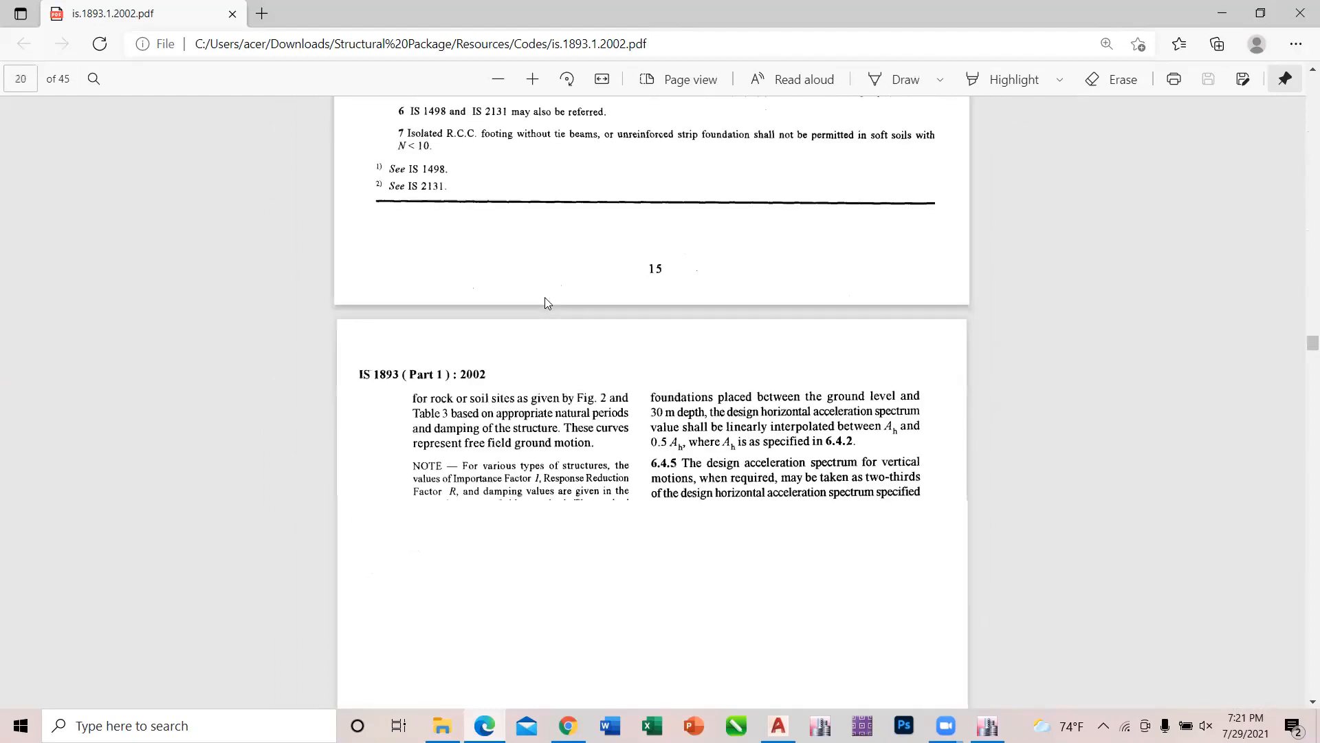
scroll(545, 303, down, 12)
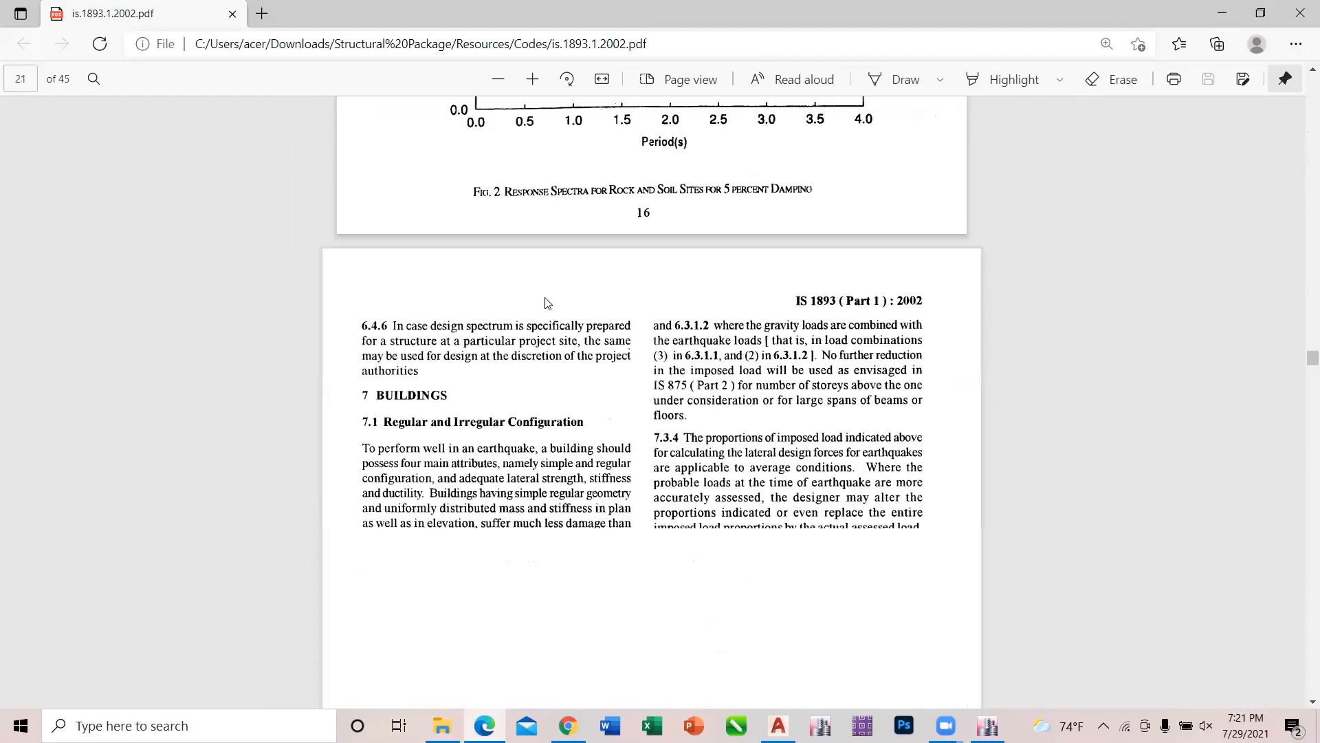
scroll(548, 304, up, 5)
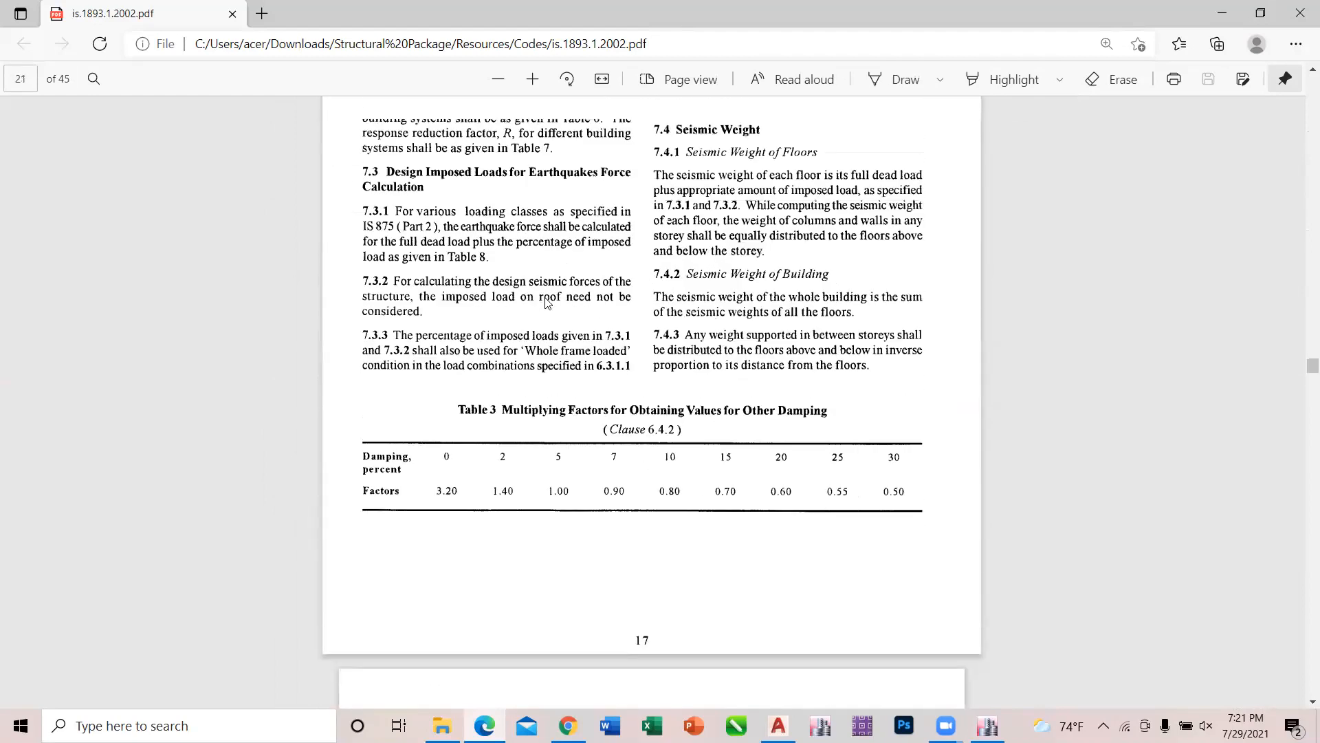
scroll(547, 303, up, 2)
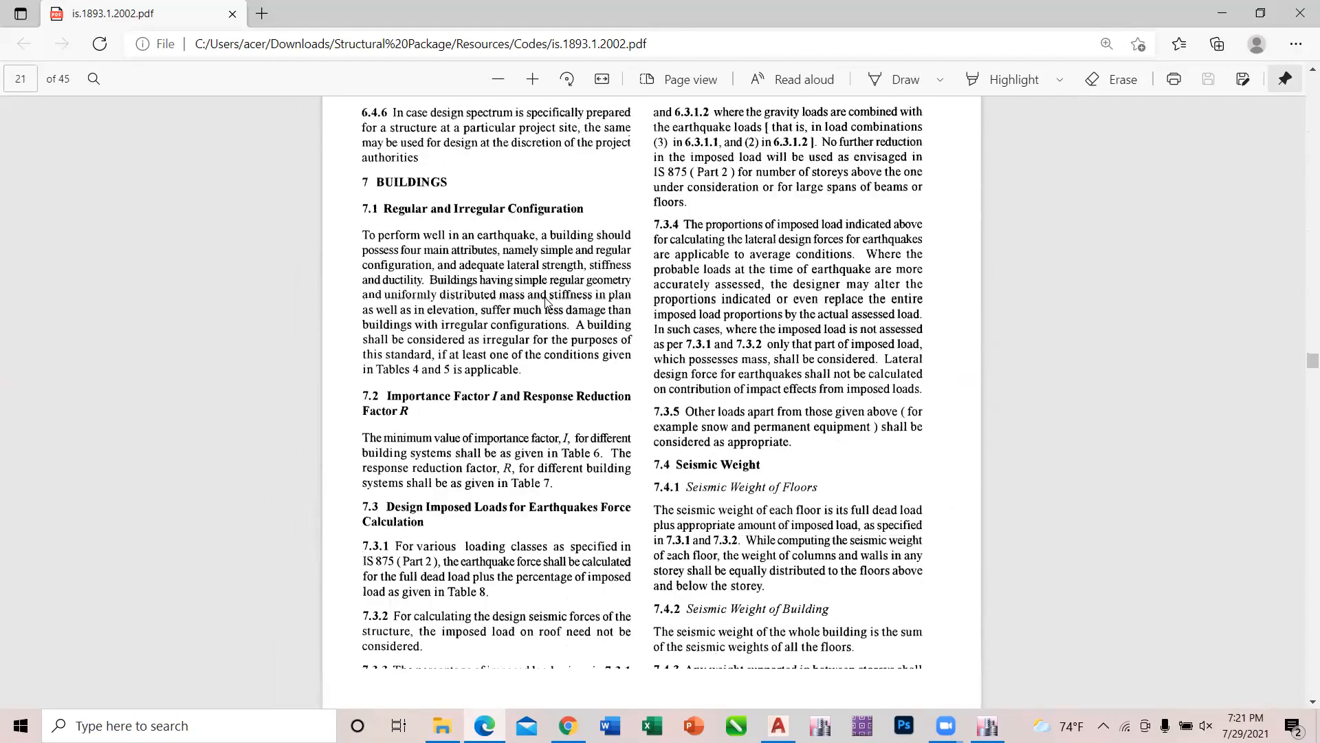
Examine the plan and vertical irregularity definitions in Tables 4 and 5 of the code.
scroll(548, 303, down, 2)
scroll(546, 302, down, 6)
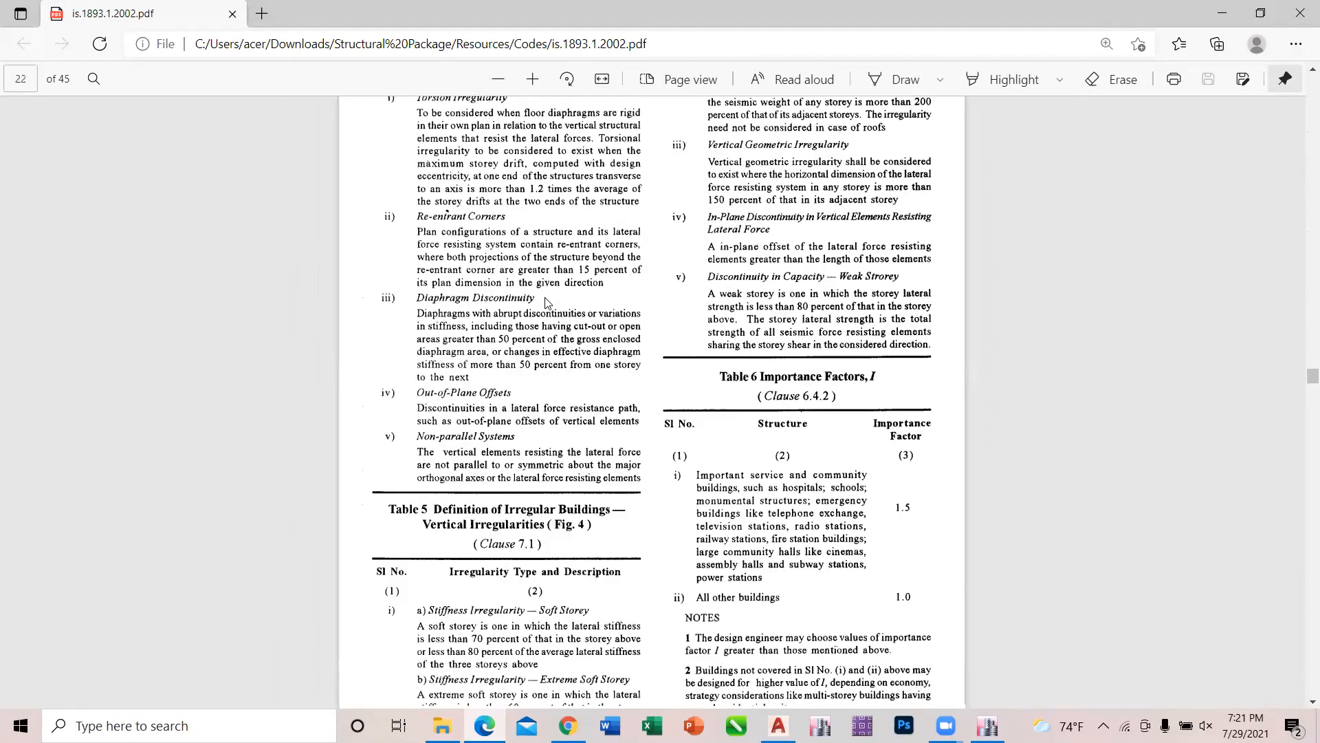
scroll(548, 304, down, 4)
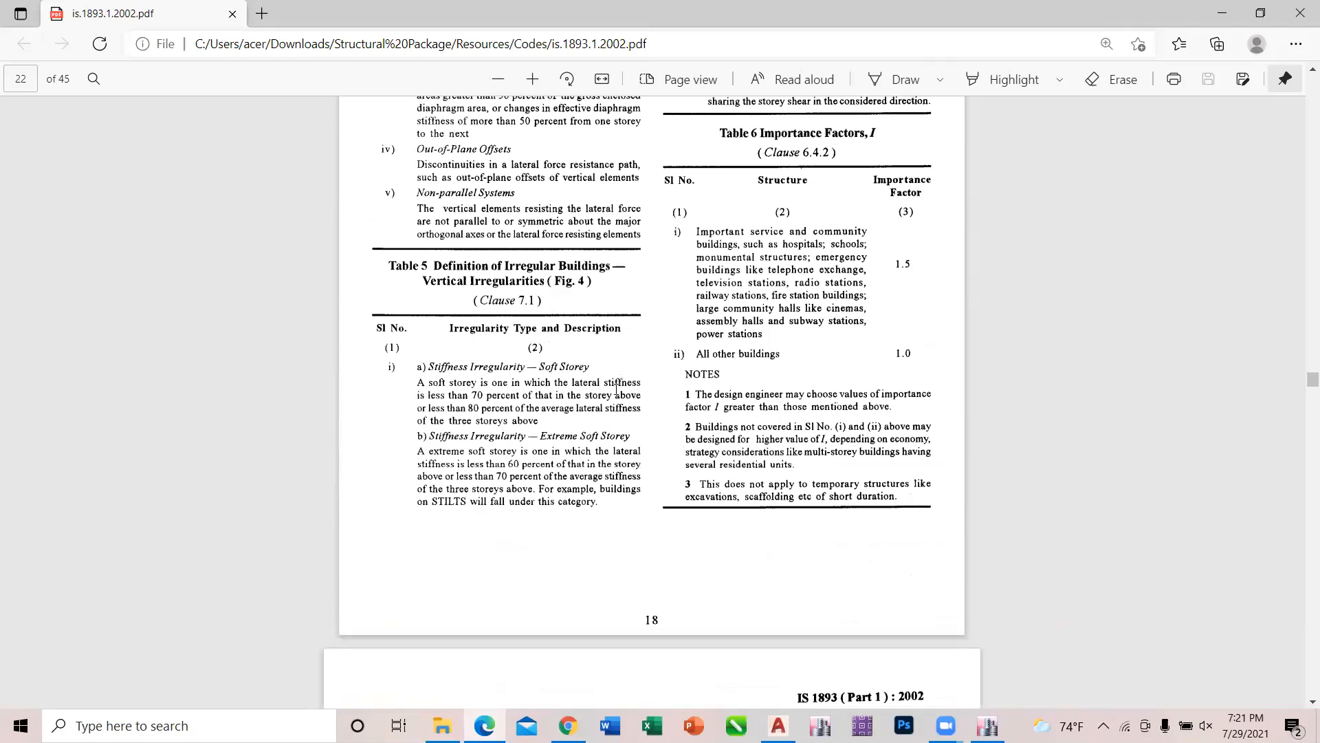
scroll(583, 414, up, 12)
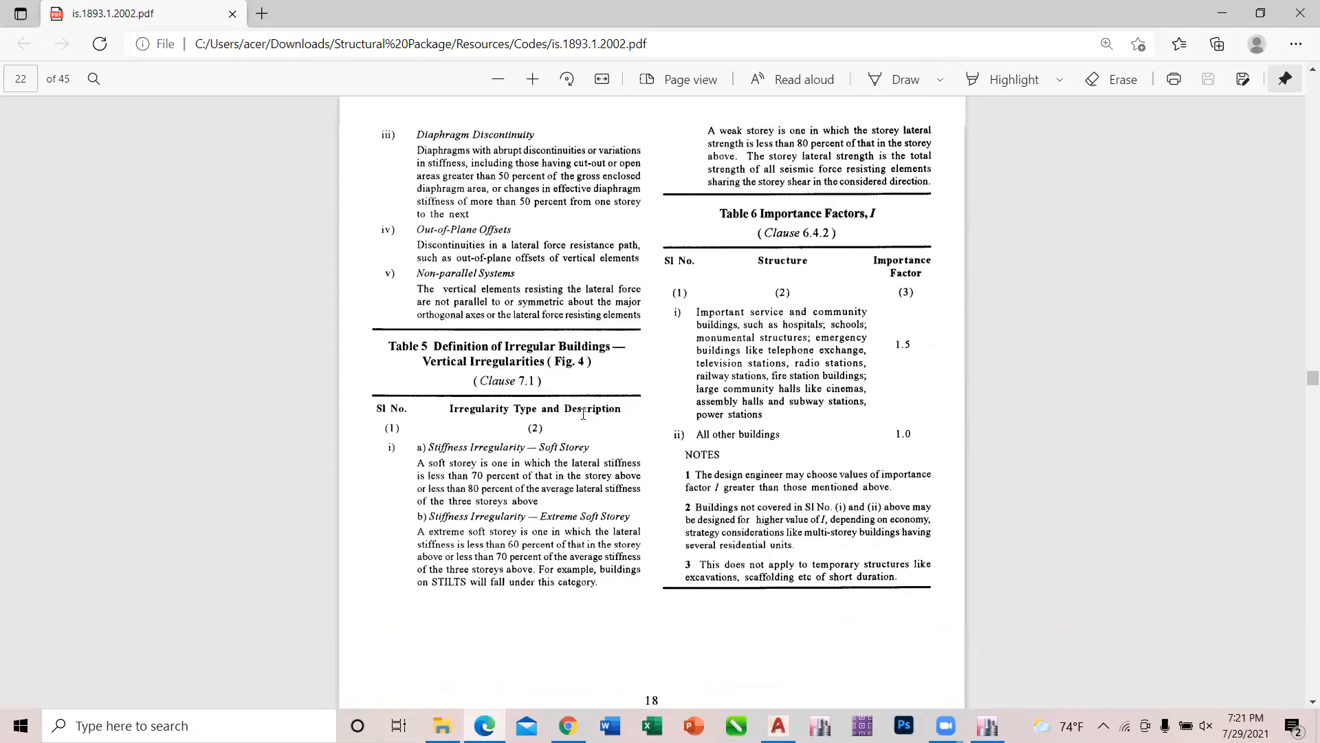
scroll(583, 414, down, 5)
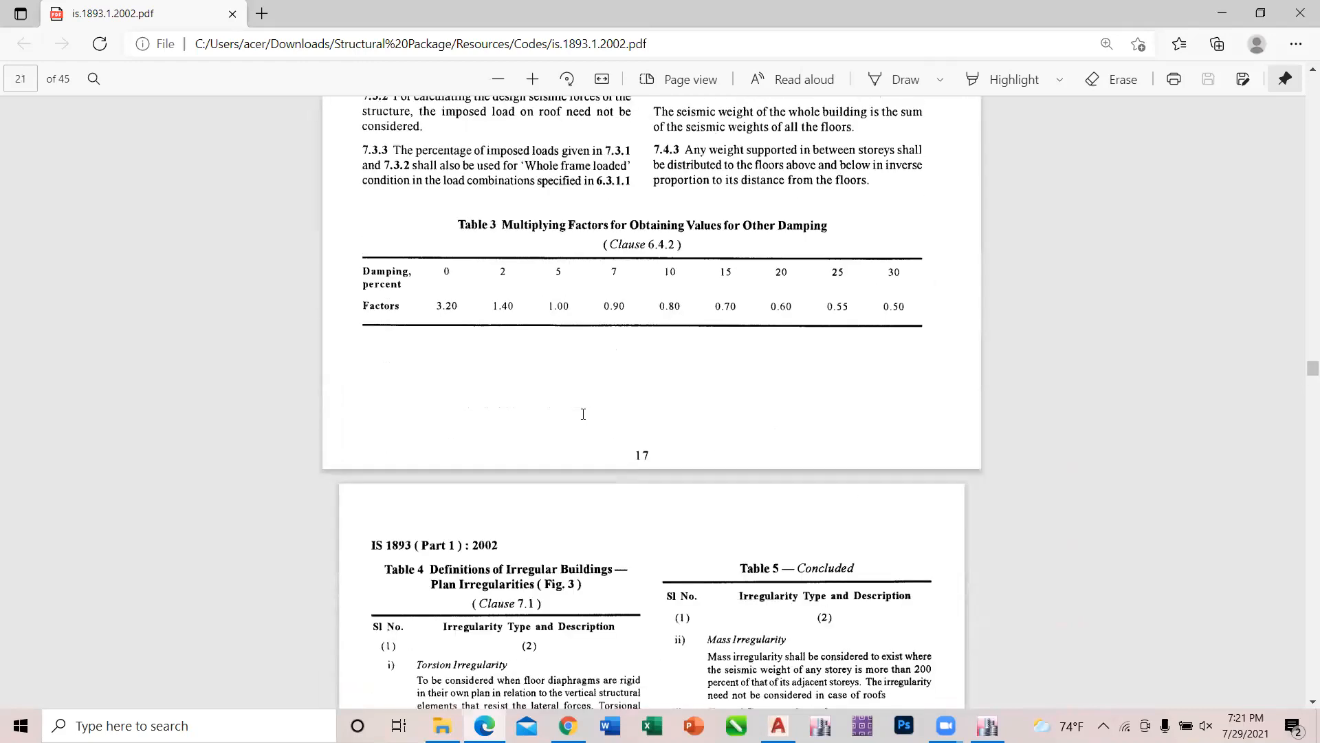
scroll(583, 414, down, 5)
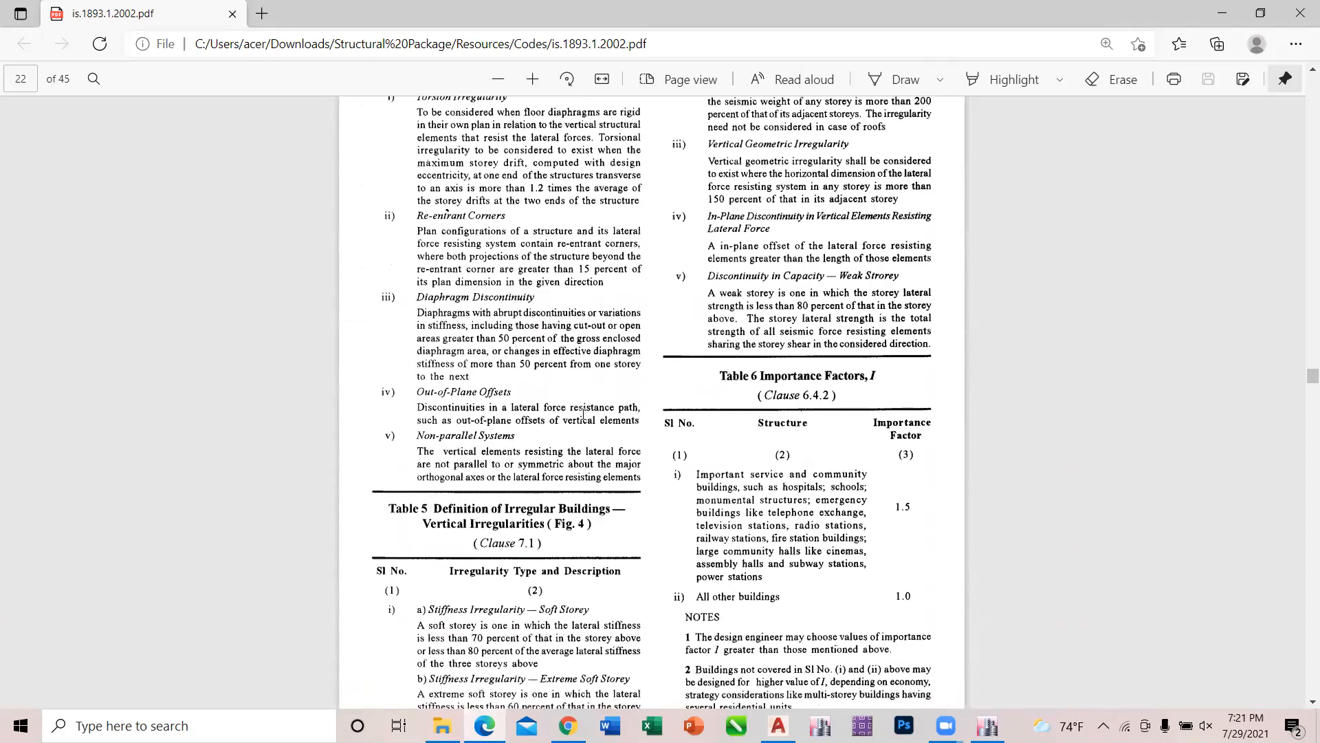
scroll(584, 414, down, 1)
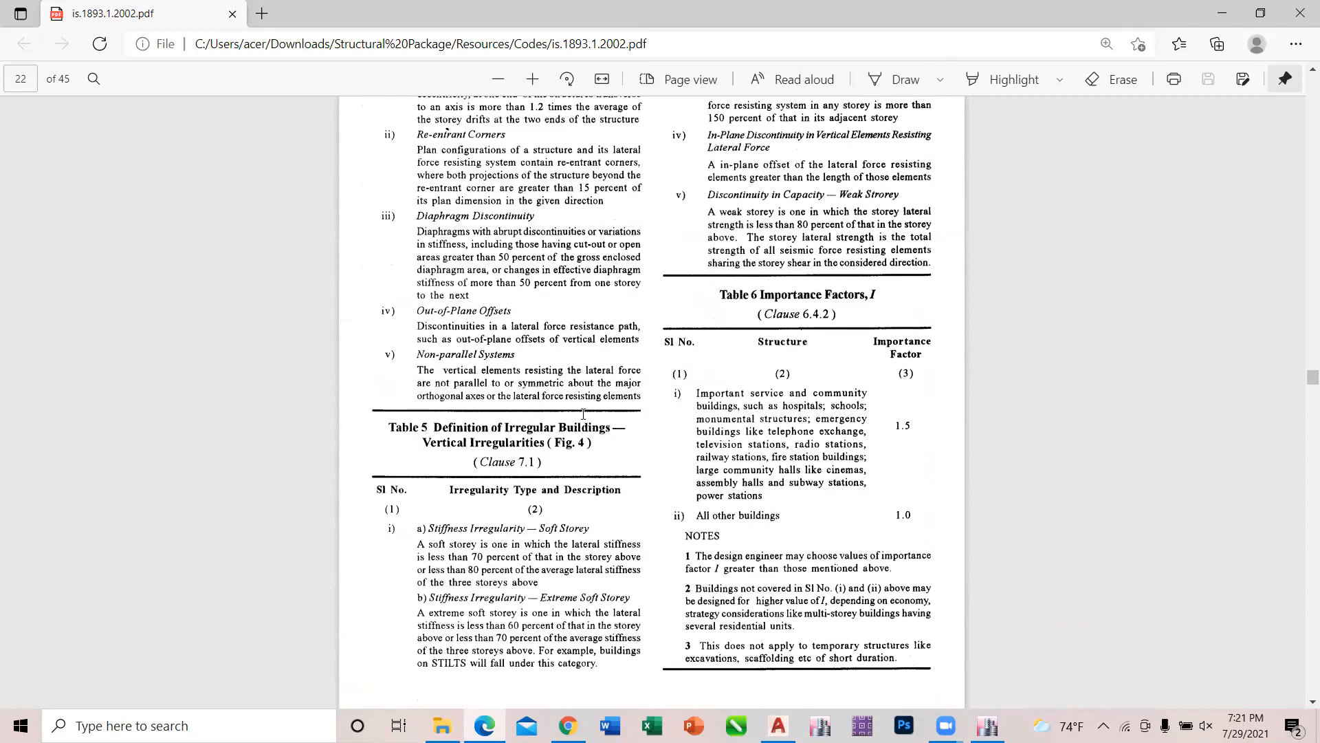
scroll(583, 413, up, 4)
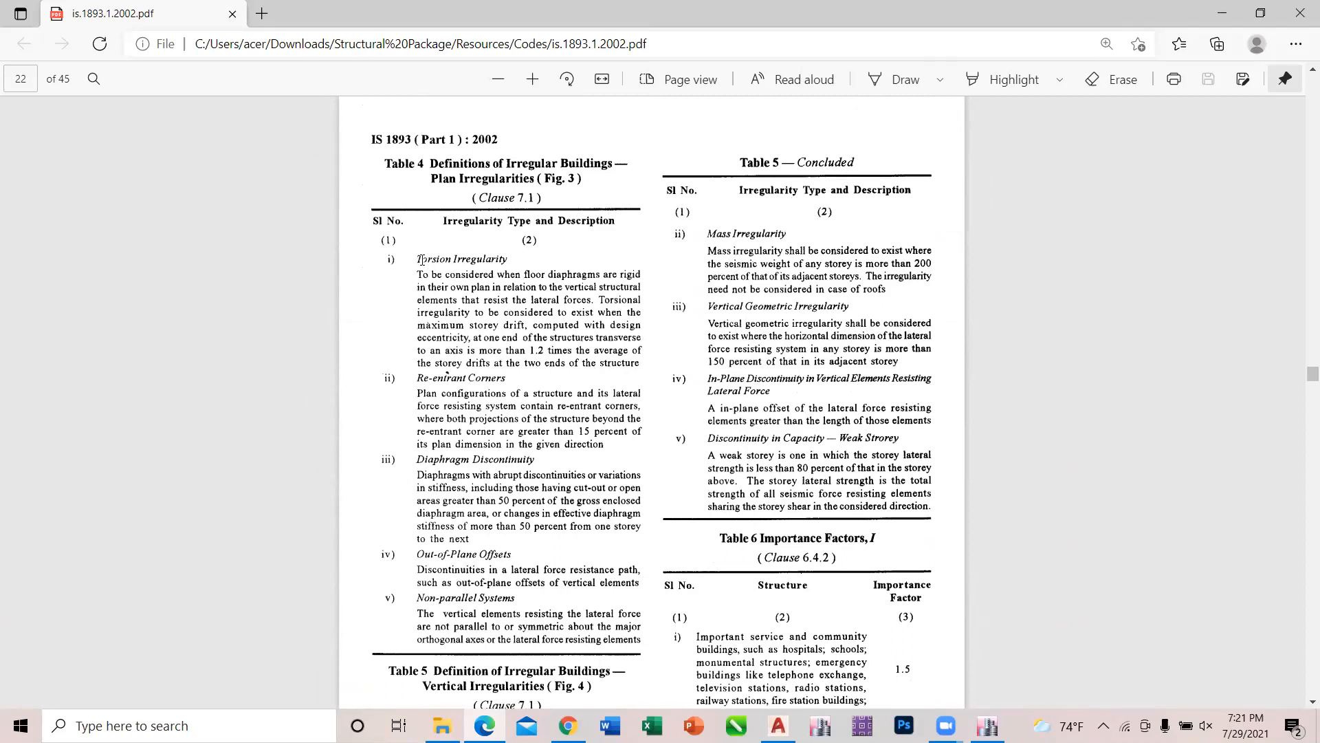
Select text from the Torsion Irregularity entry in Table 4, enlarge the page for reading and clear the selection.
drag(416, 258, 656, 377)
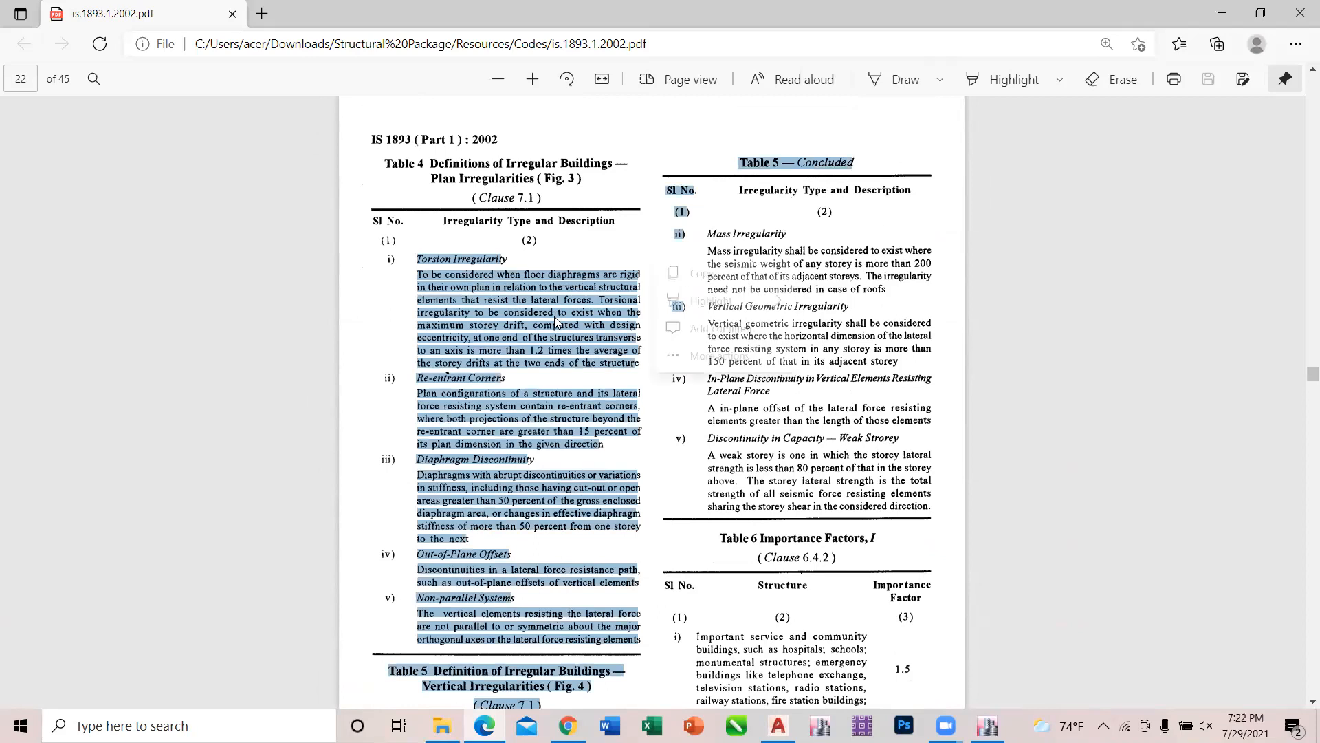
ctrl+scroll(555, 316, up, 3)
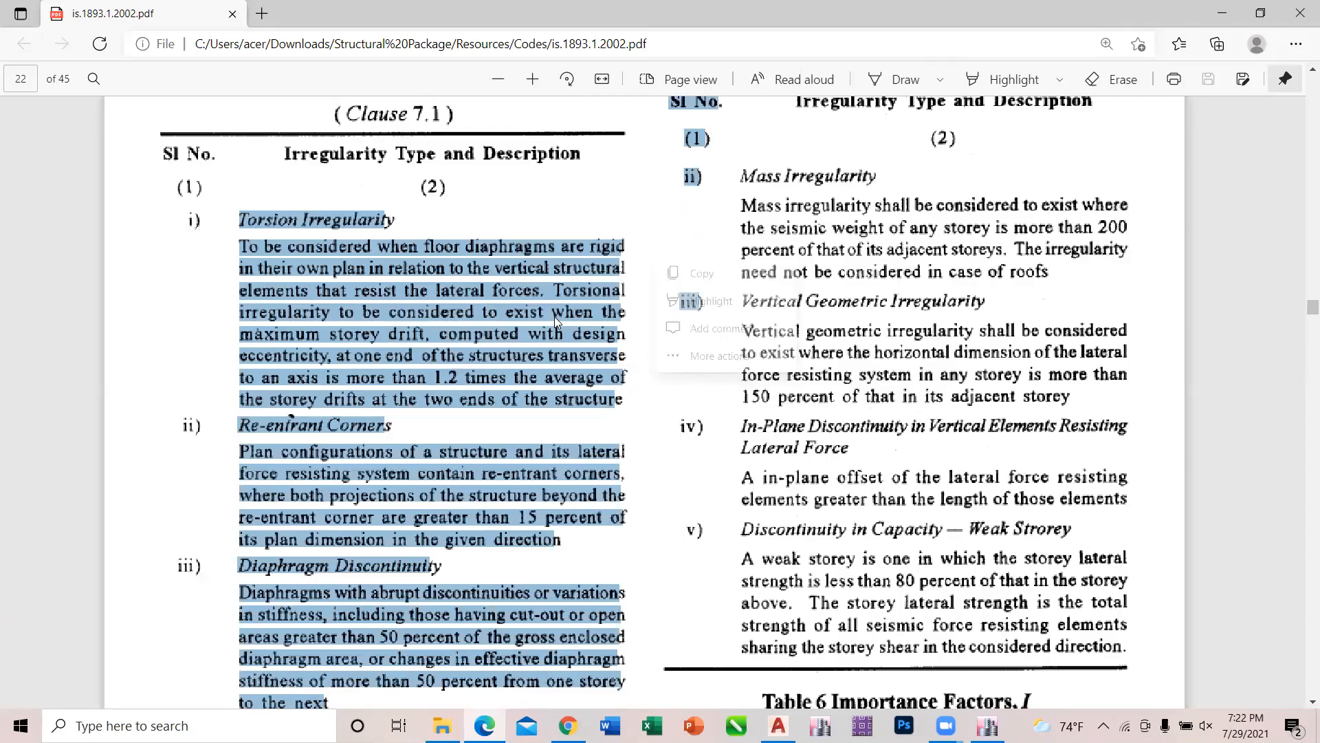
click(260, 282)
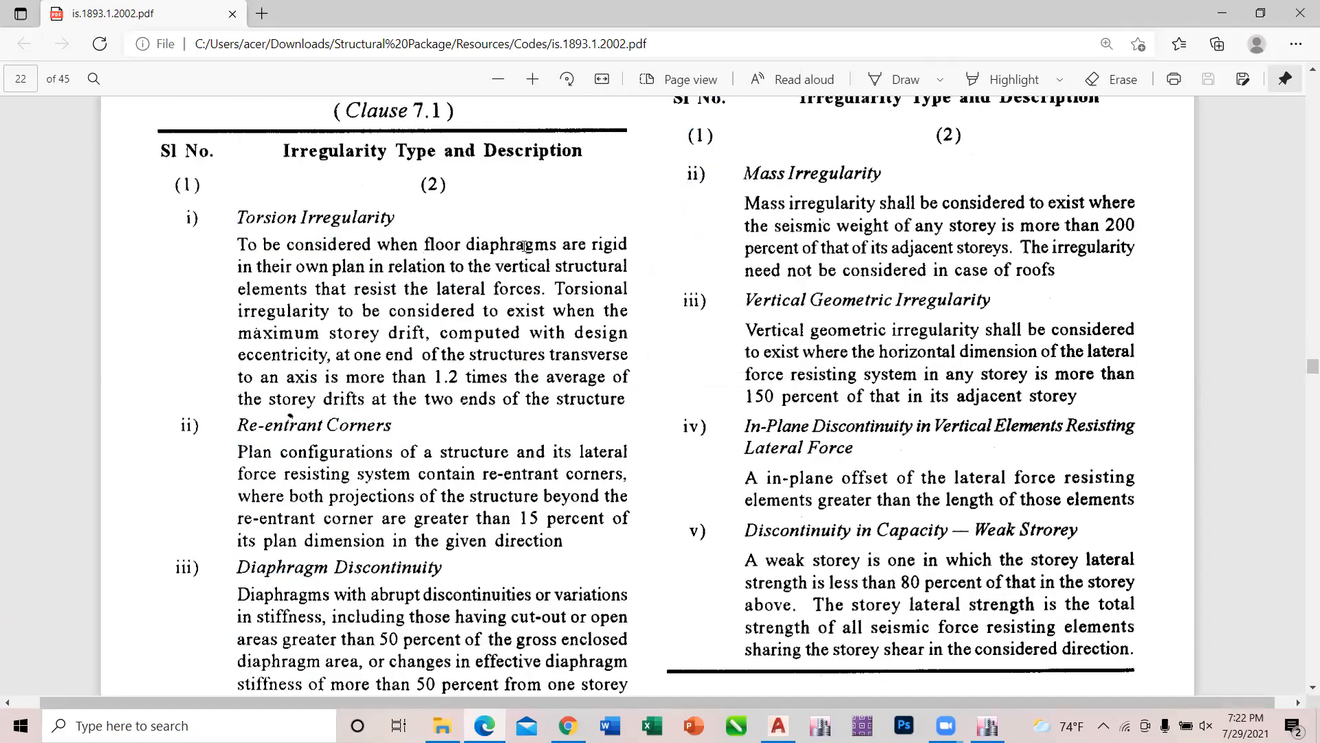
Examine the Torsion Irregularity definition in Table 4, marking the rigid floor diaphragm condition and the 1.2 times average storey drift limit.
drag(422, 245, 640, 243)
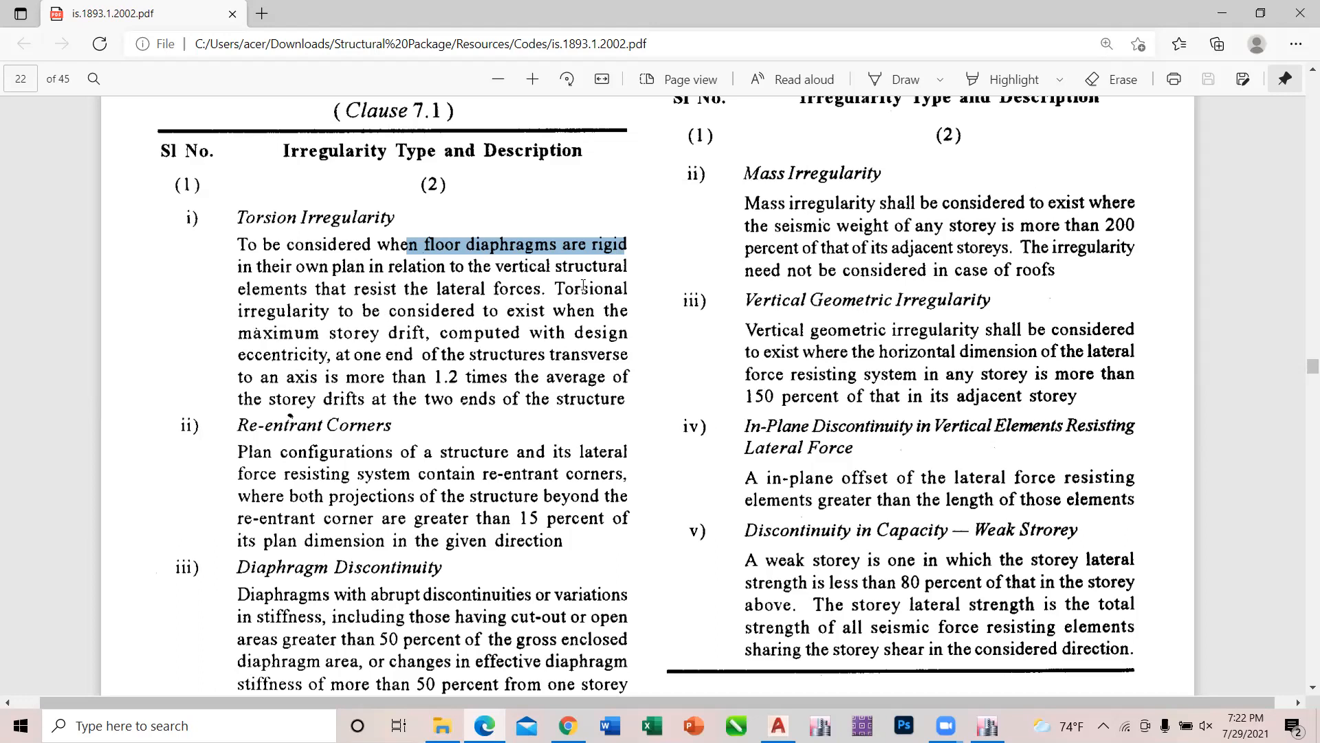
drag(552, 288, 634, 411)
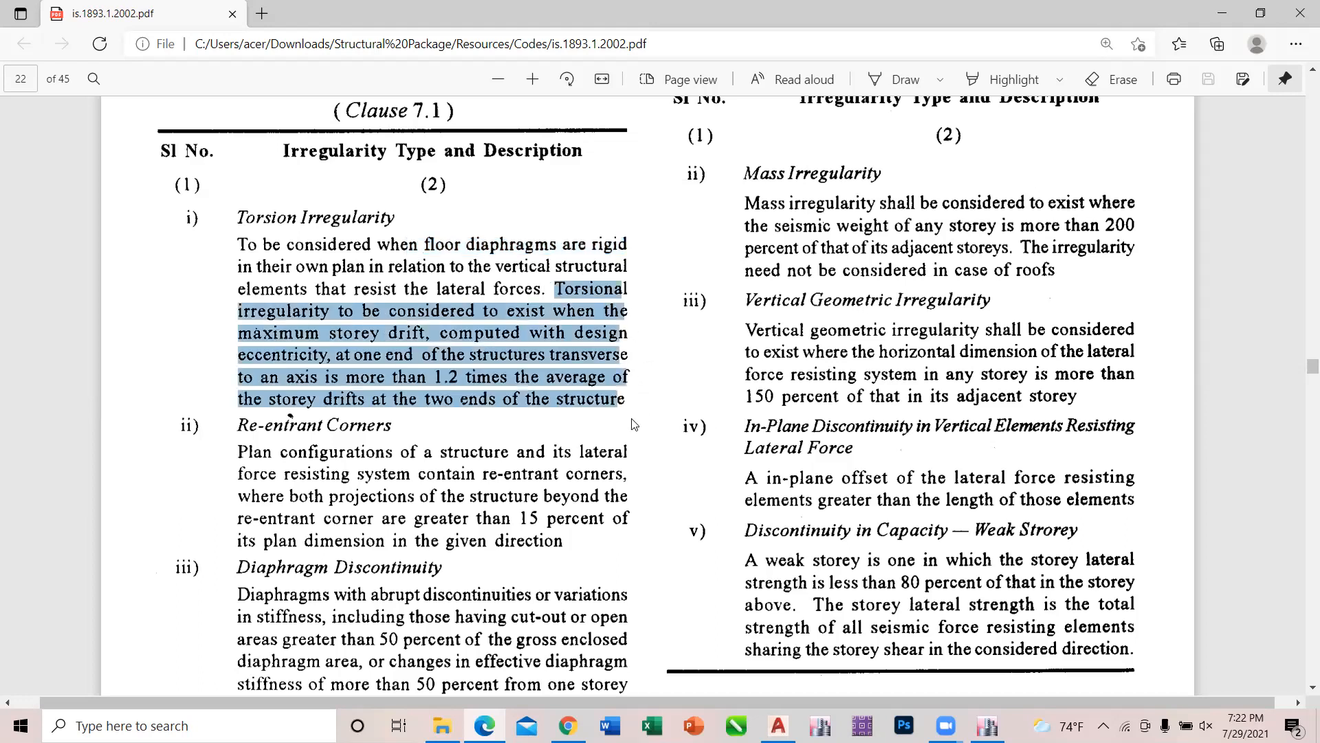
click(485, 396)
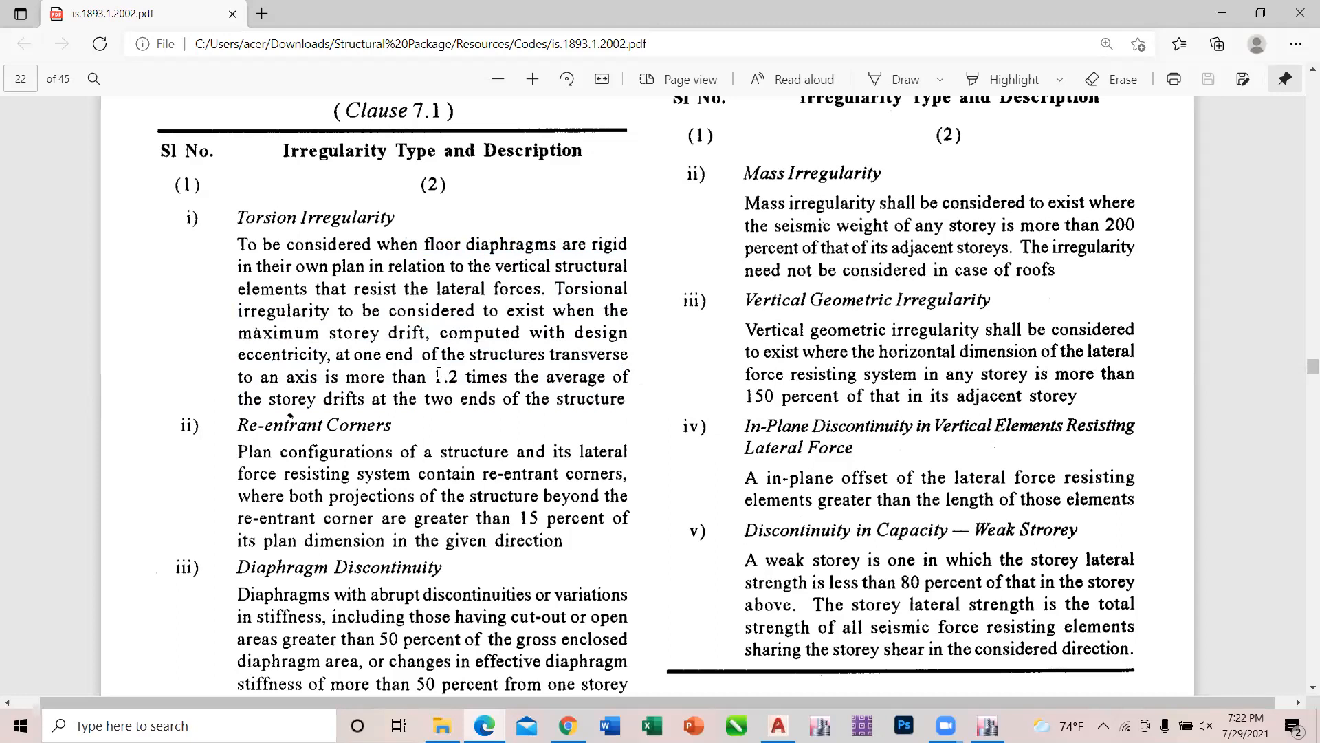
drag(436, 377, 632, 404)
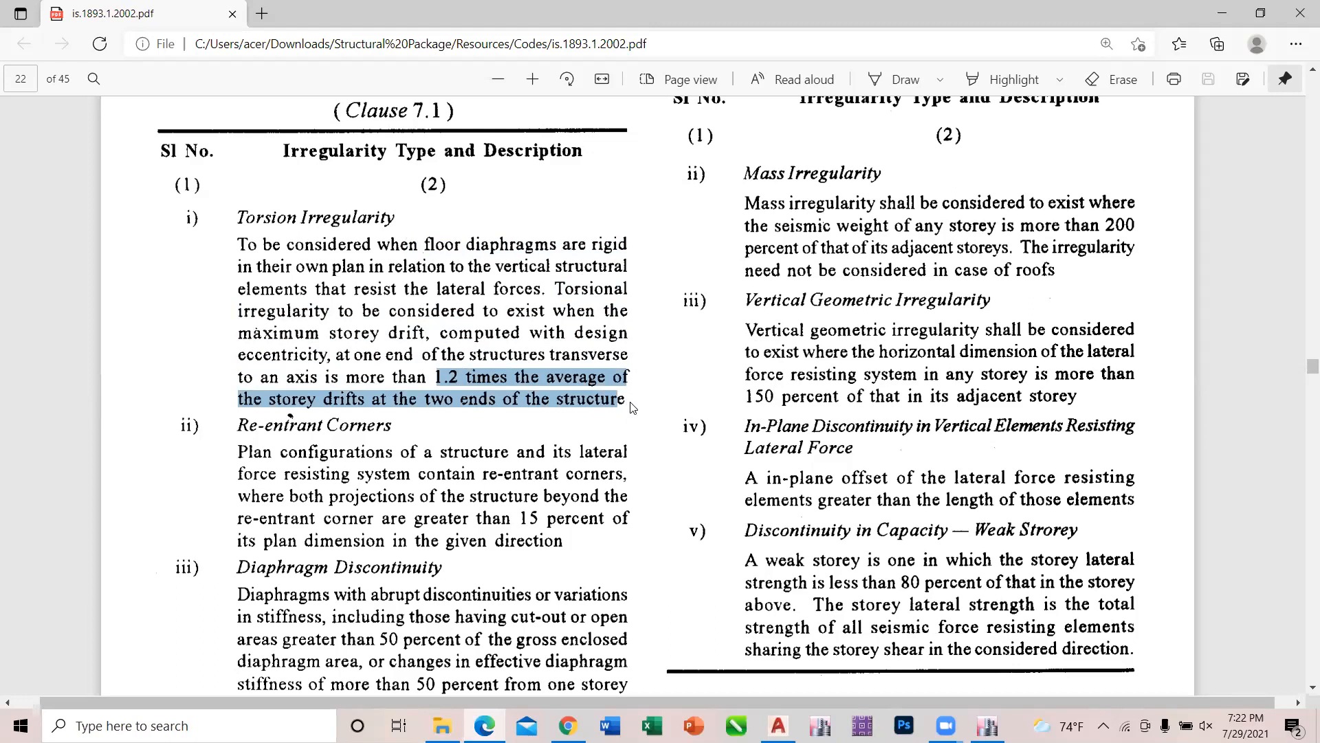
click(563, 377)
drag(556, 290, 615, 401)
right_click(621, 431)
click(557, 438)
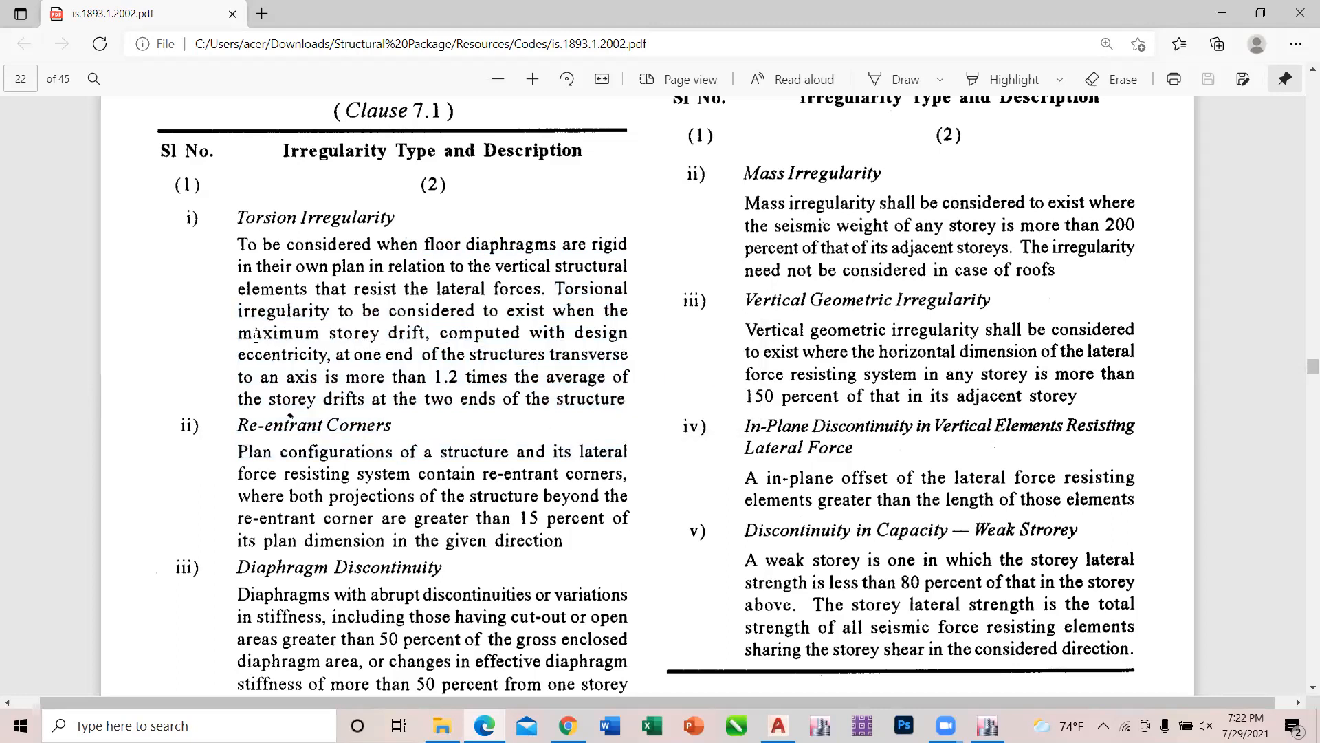
mouse_move(232, 334)
mouse_down()
mouse_move(493, 336)
mouse_move(216, 332)
mouse_up()
click(473, 359)
drag(412, 377, 487, 399)
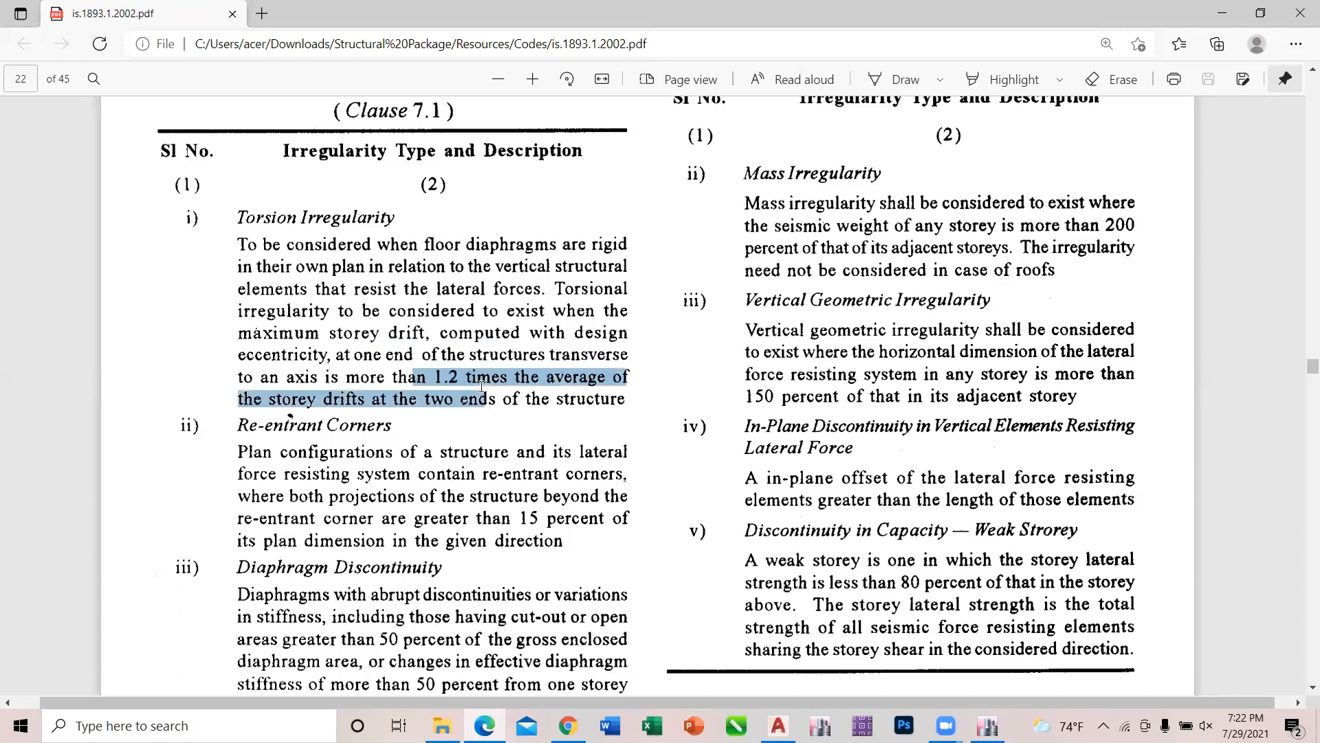
click(518, 411)
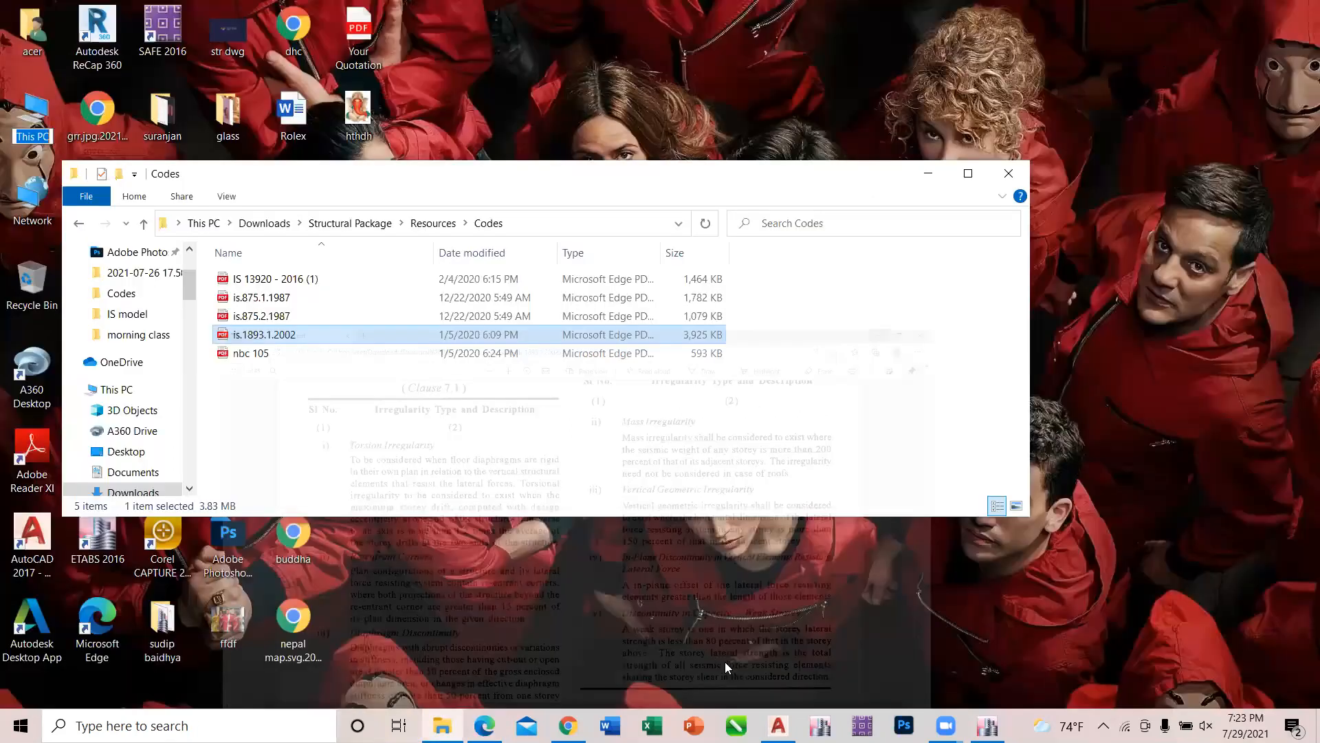
Switch to the ETABS model and display the plan view of Story4.
mouse_move(987, 722)
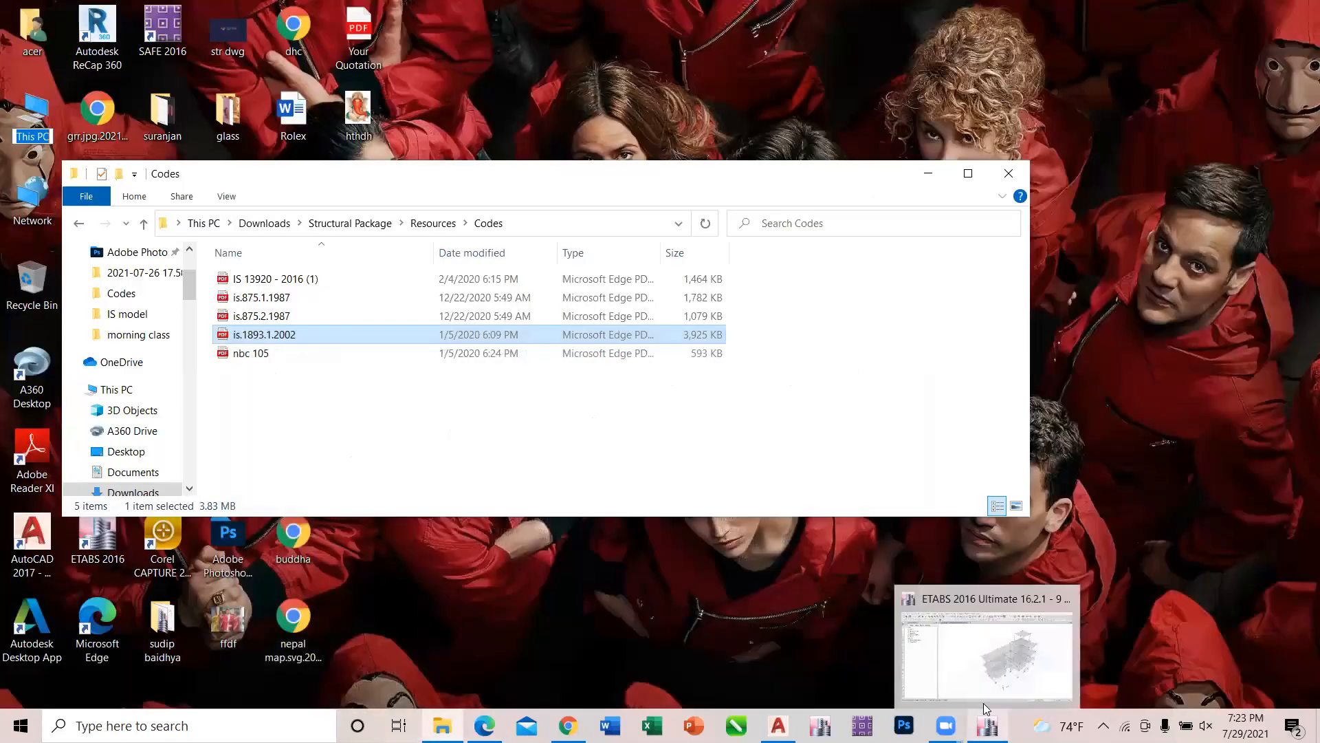
click(991, 660)
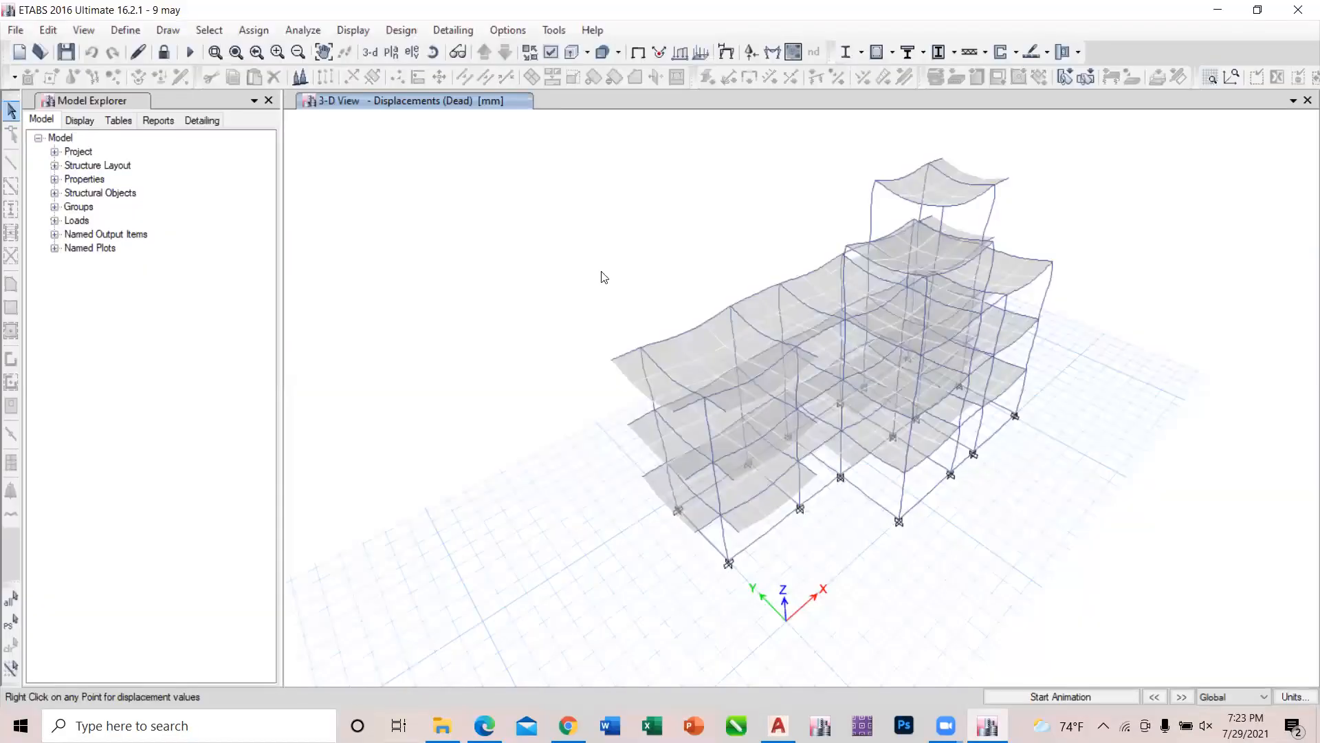
click(396, 48)
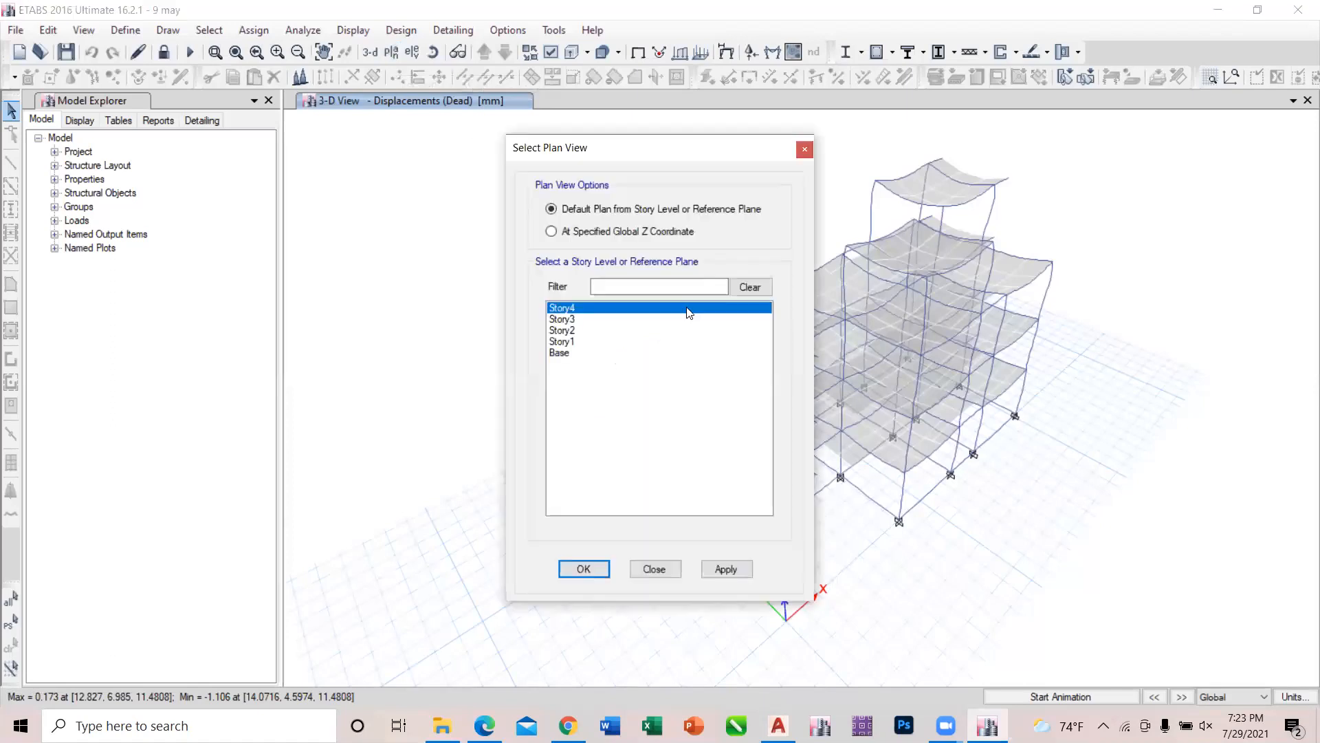
click(735, 568)
click(650, 568)
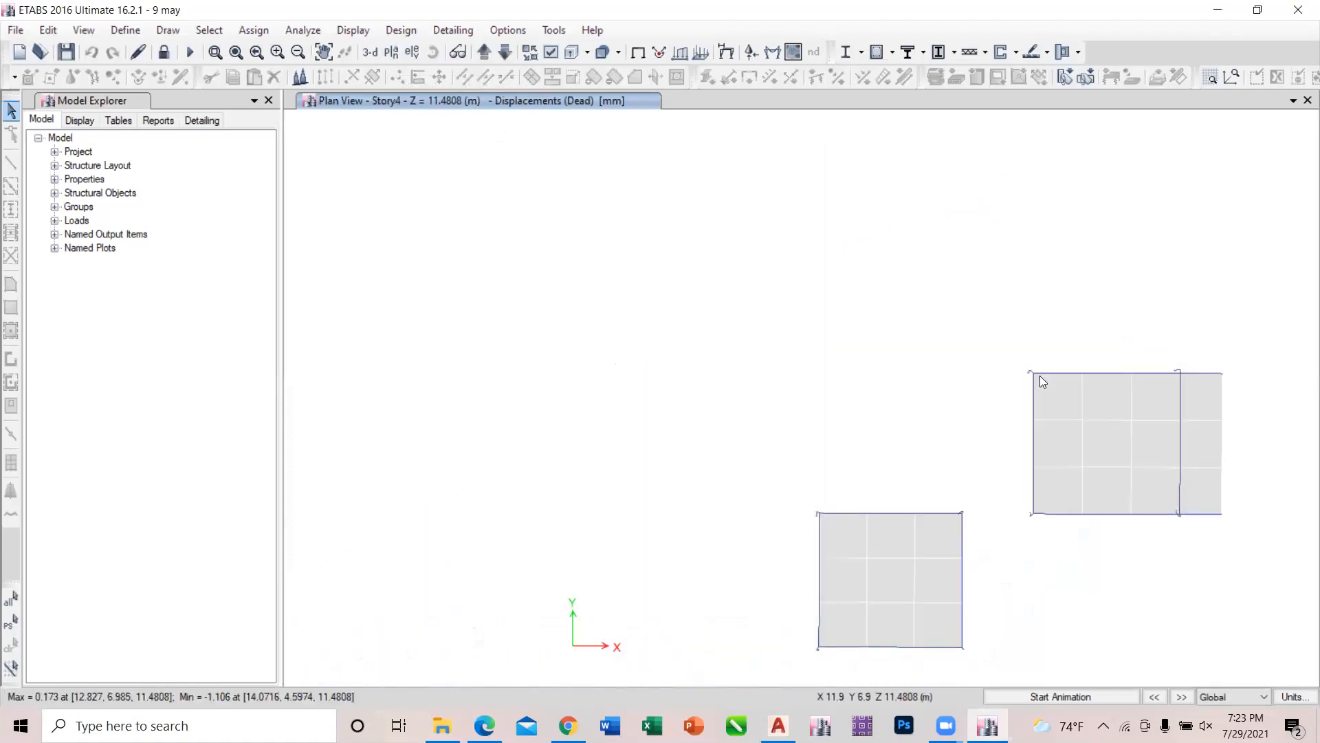
mouse_move(1033, 372)
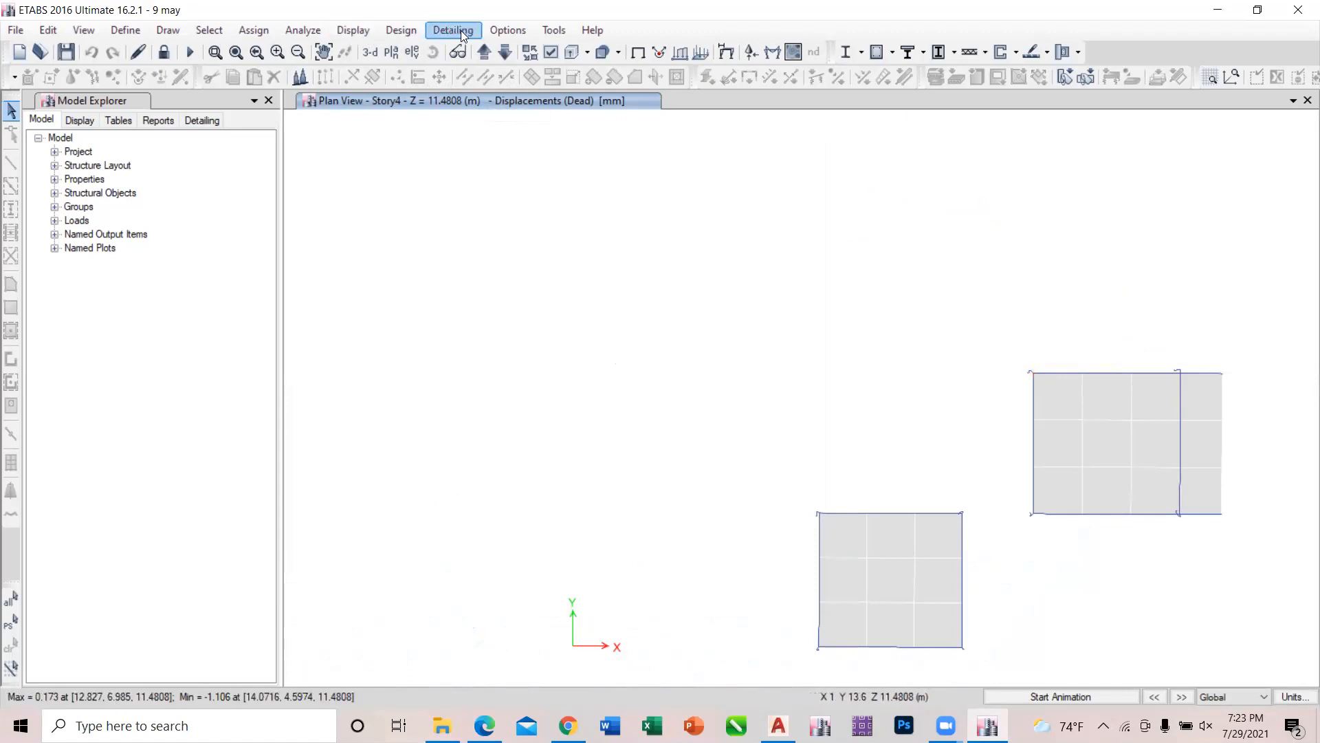
Show the deformed shape of the Story4 plan for load case ex.
click(341, 32)
click(378, 106)
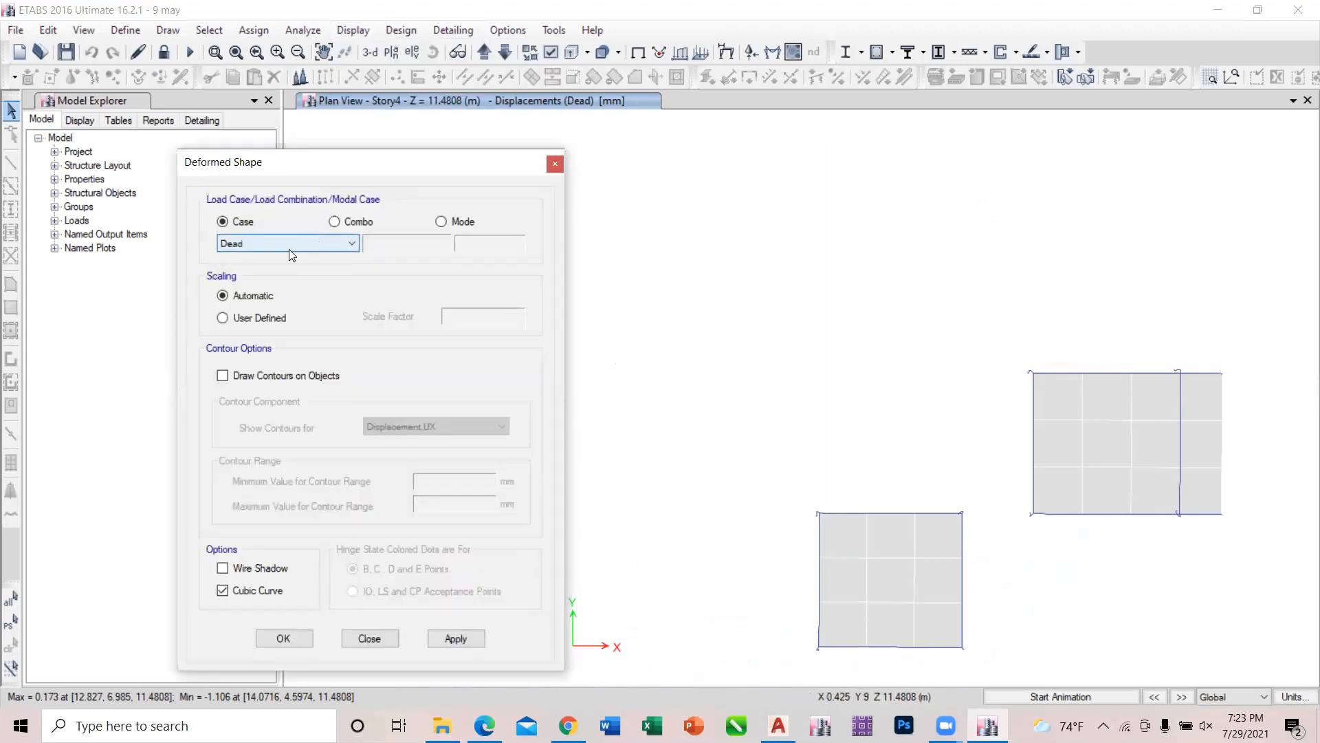
click(282, 245)
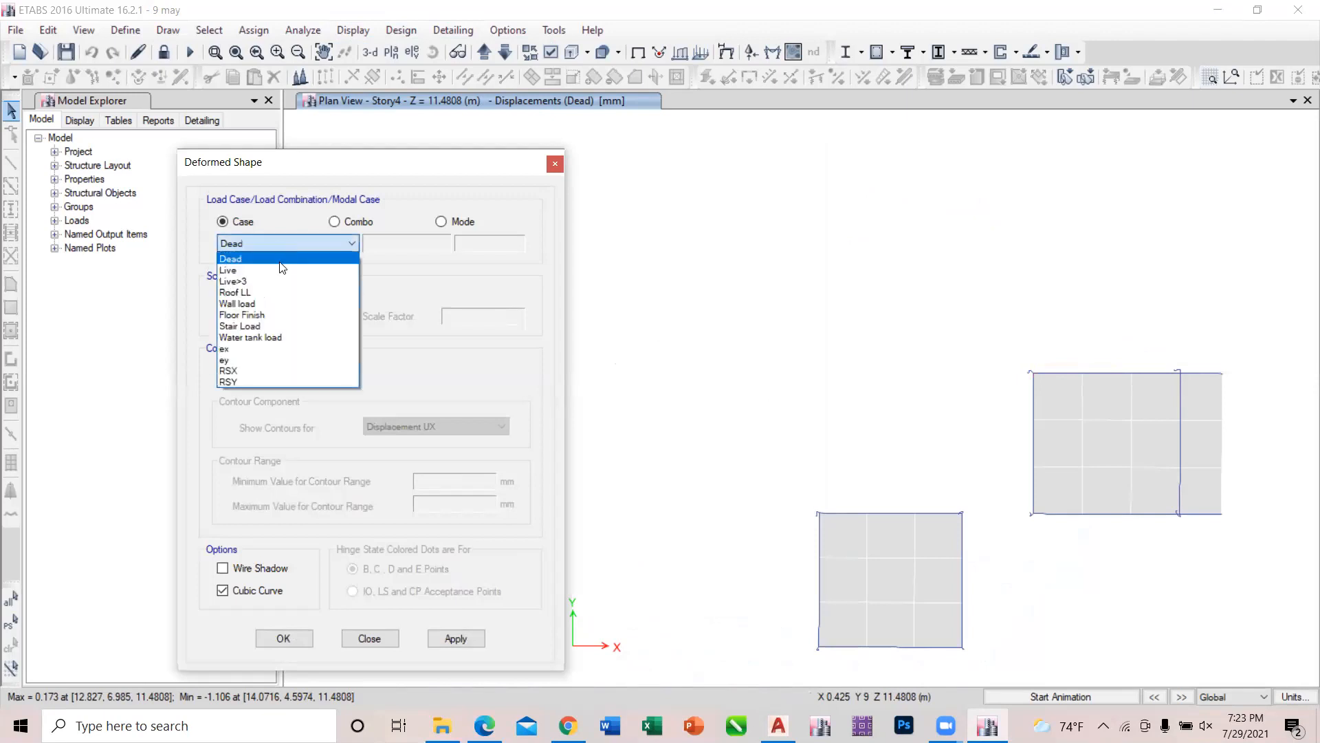
click(261, 350)
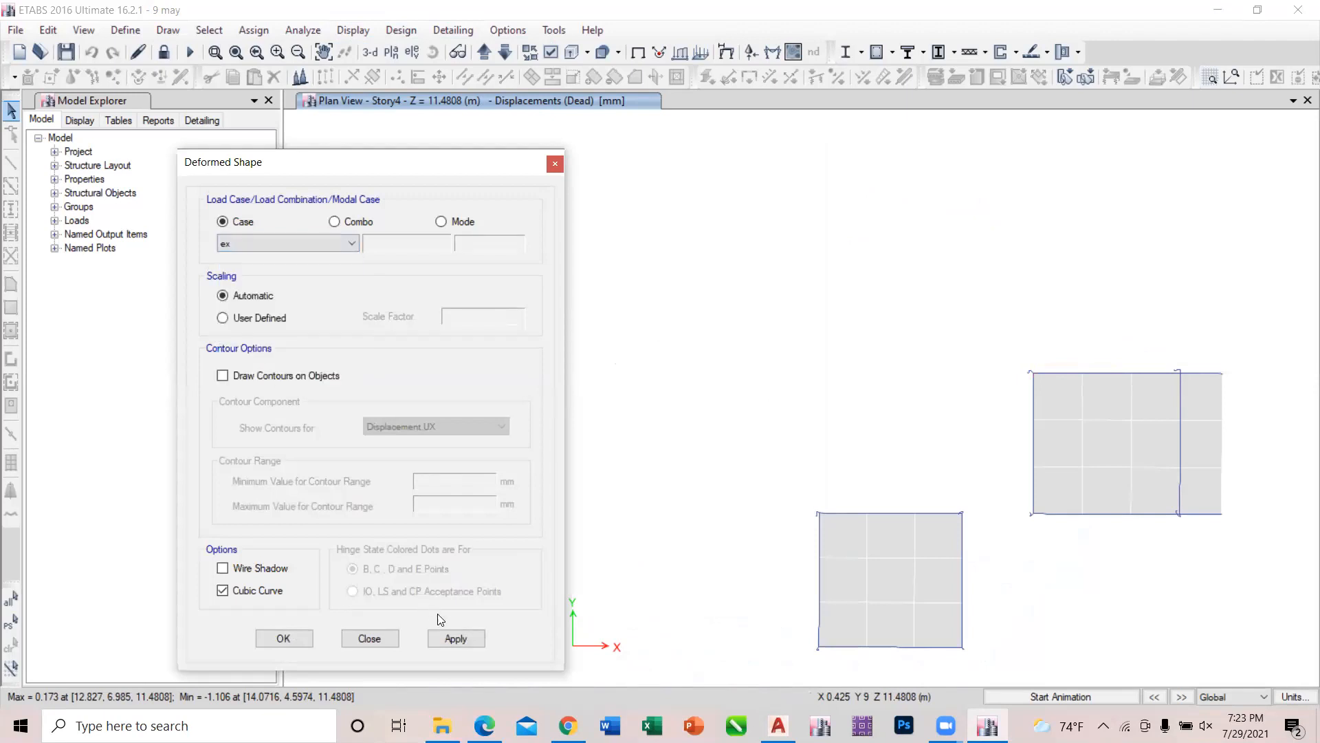
click(450, 633)
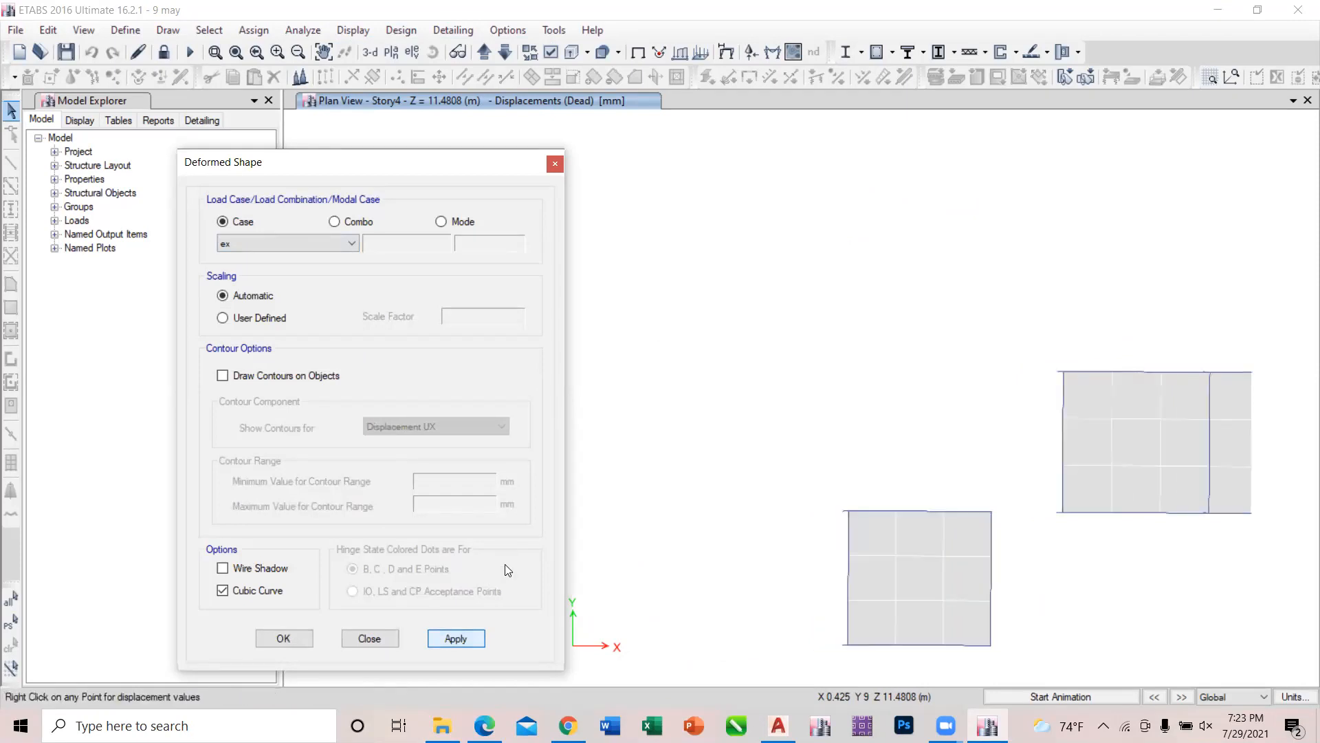
click(370, 638)
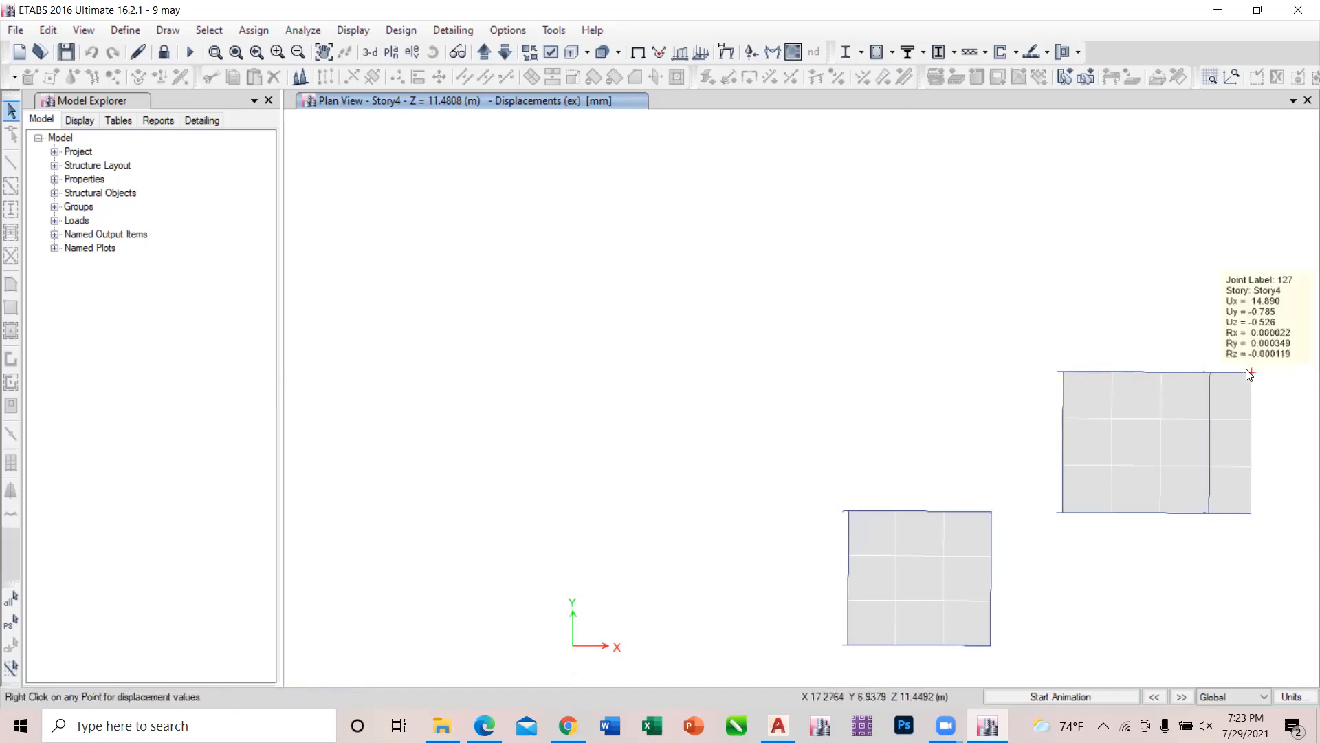
Inspect the ex displacements at the column joints of the larger Story4 slab and read the point displacement details of joint 18.
mouse_move(1209, 373)
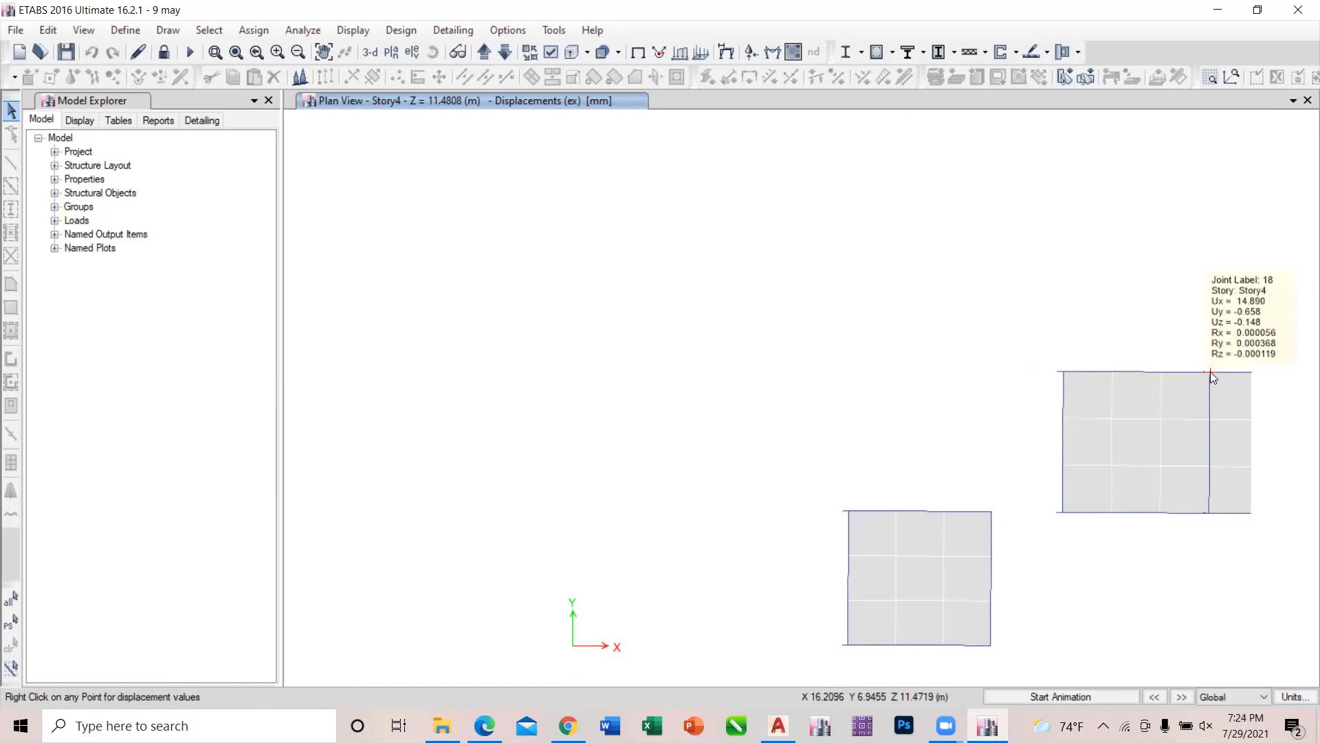
mouse_move(1208, 514)
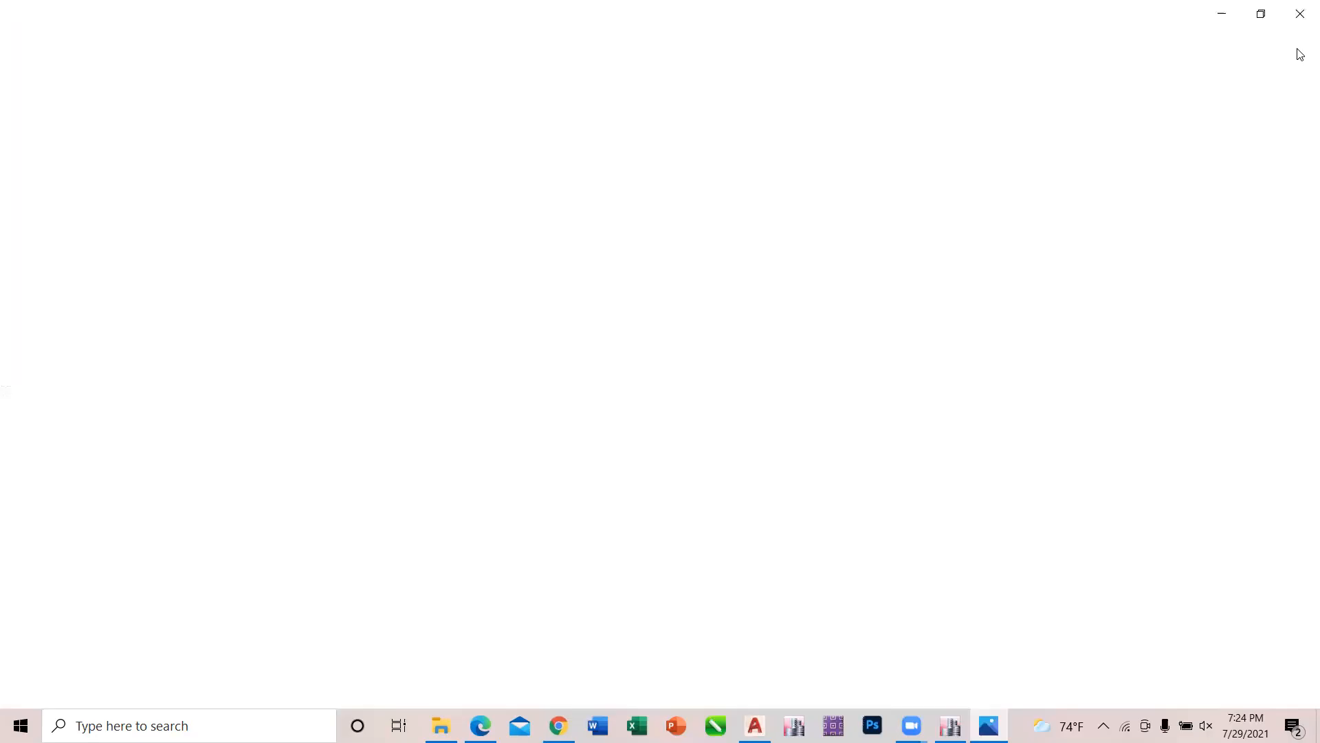
click(1299, 13)
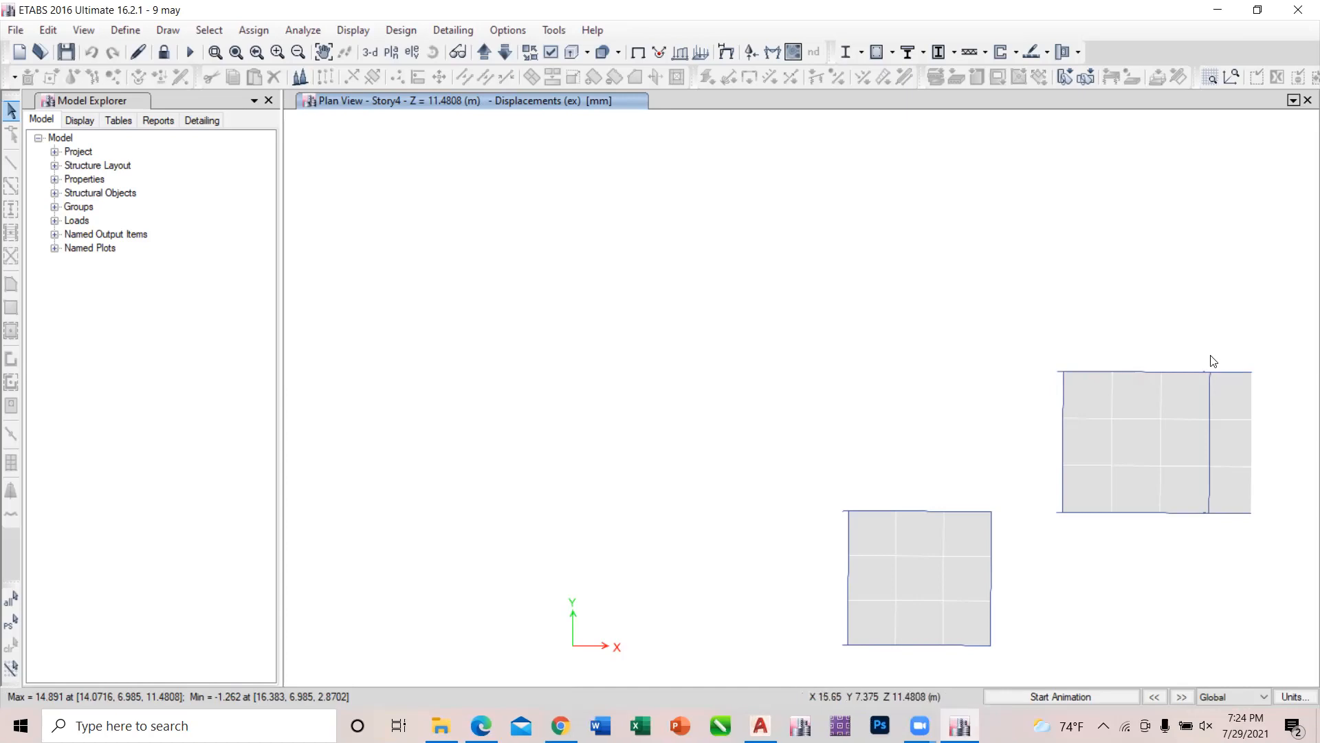
click(1210, 372)
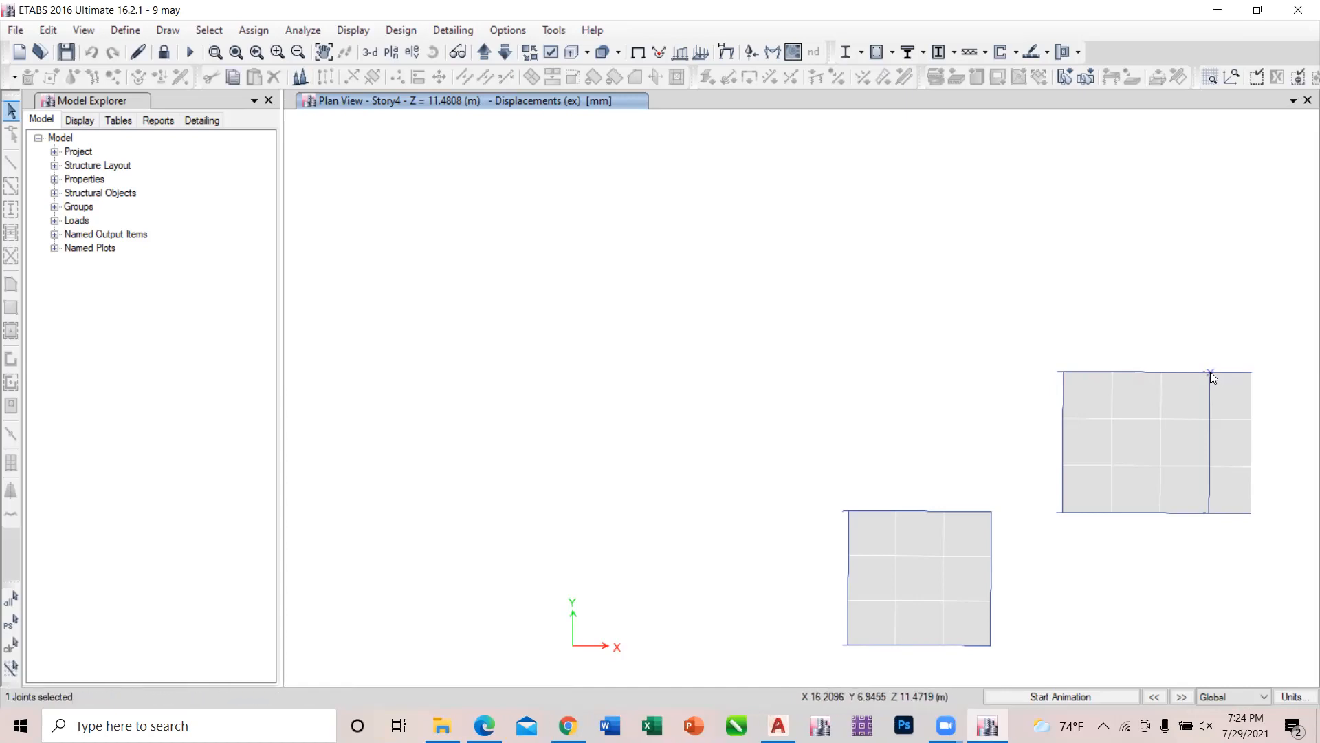
right_click(1210, 371)
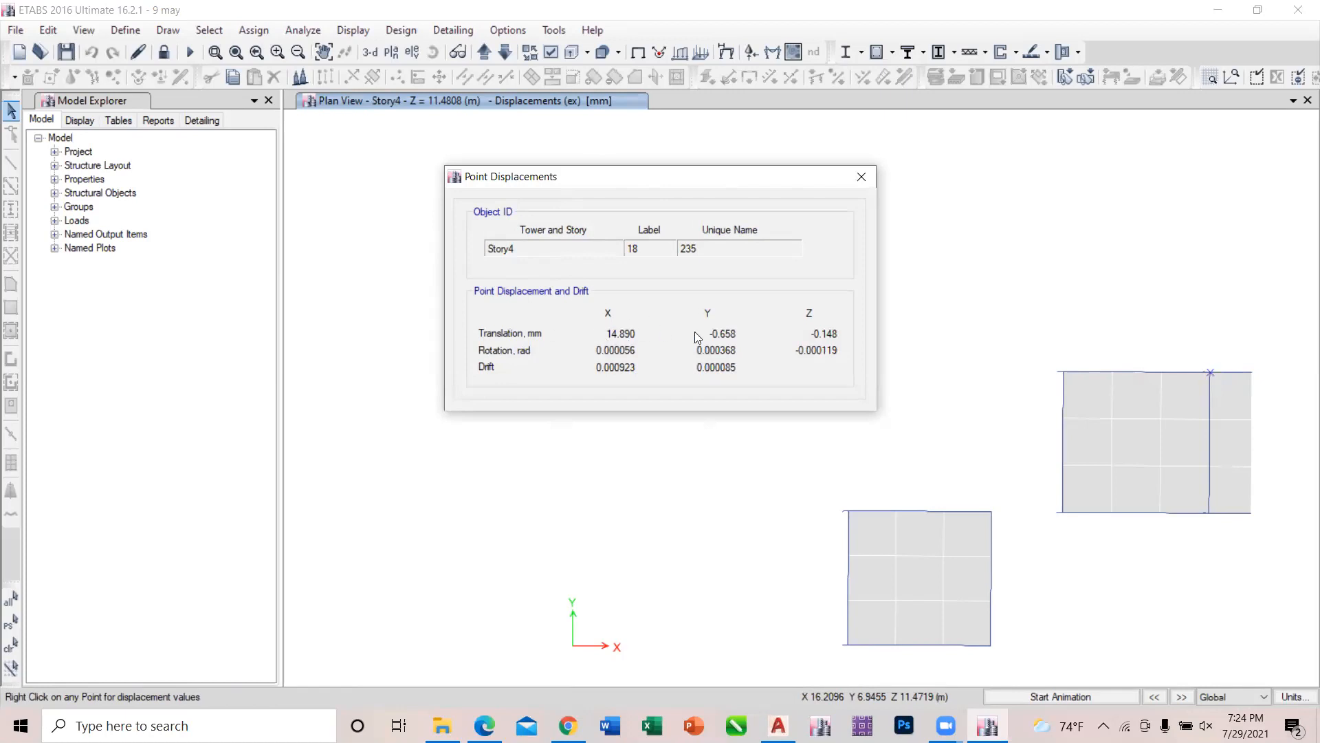
click(861, 177)
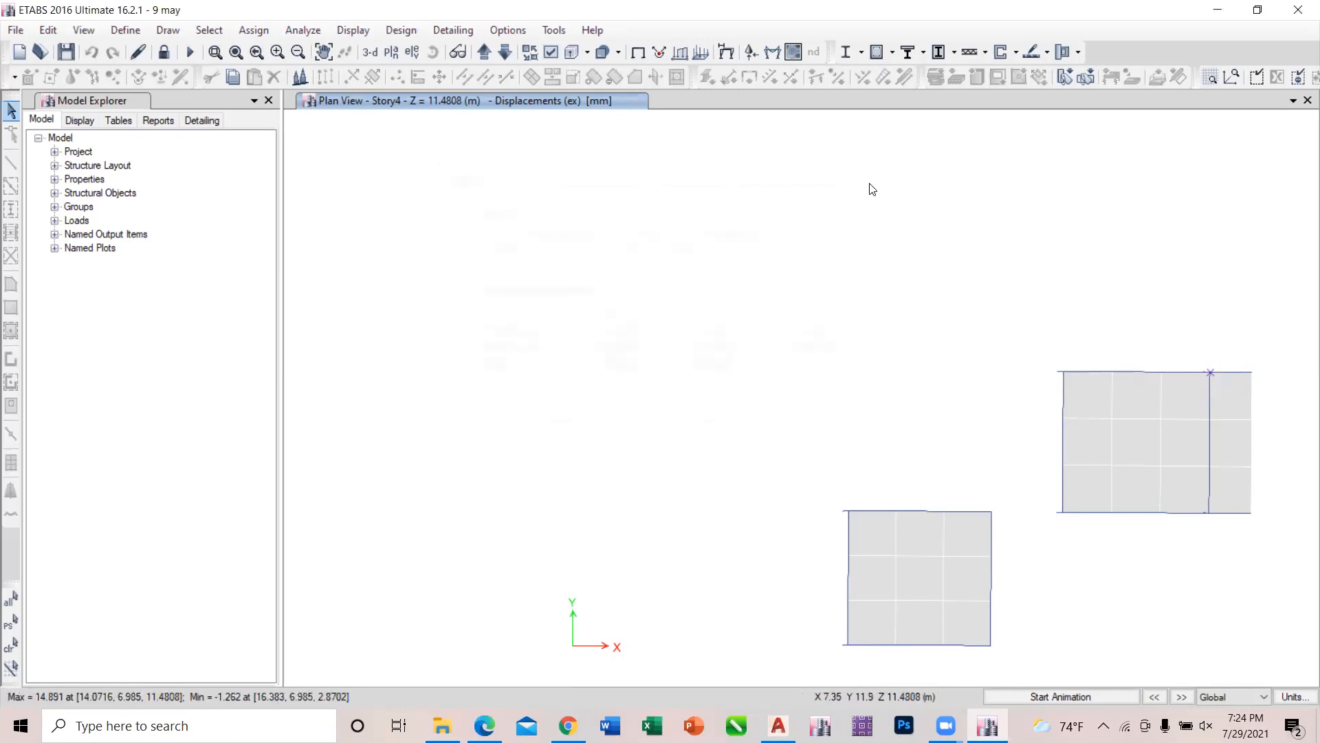
Change the deformed shape of the Story4 plan to load case ey.
click(371, 31)
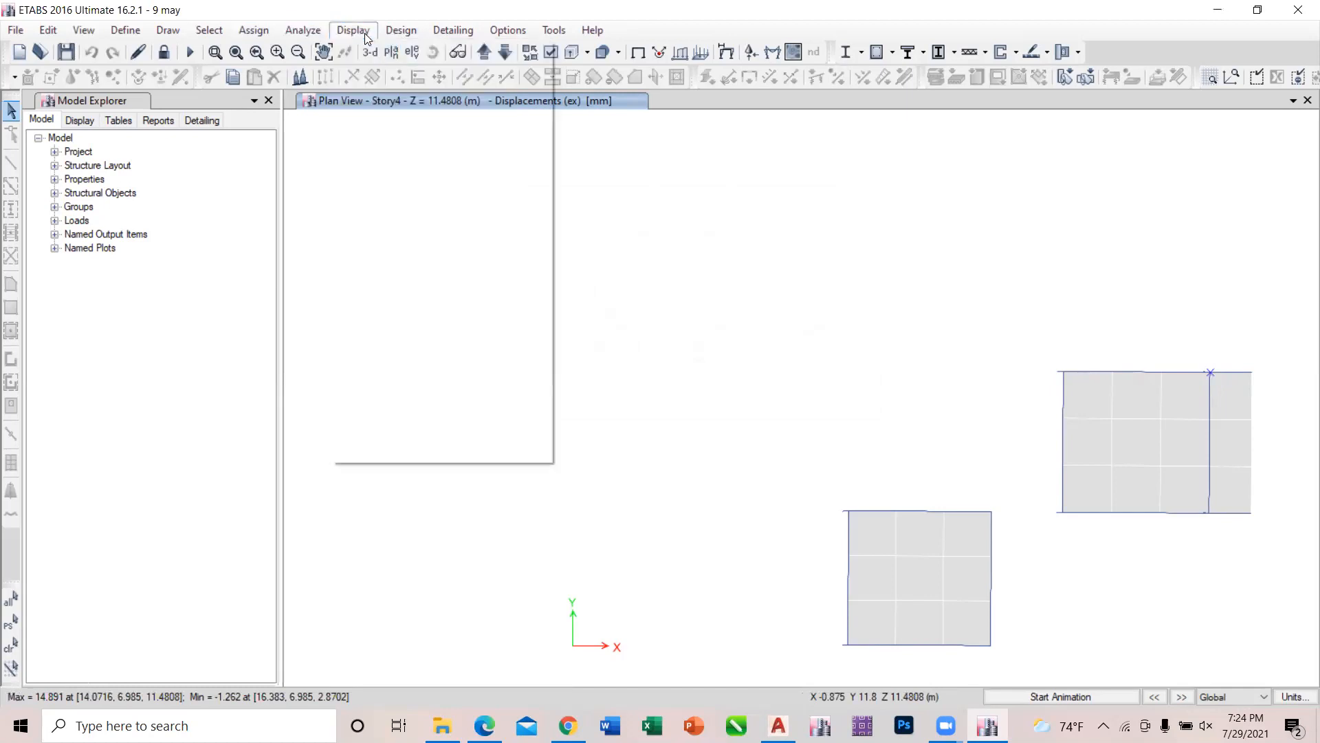
click(399, 105)
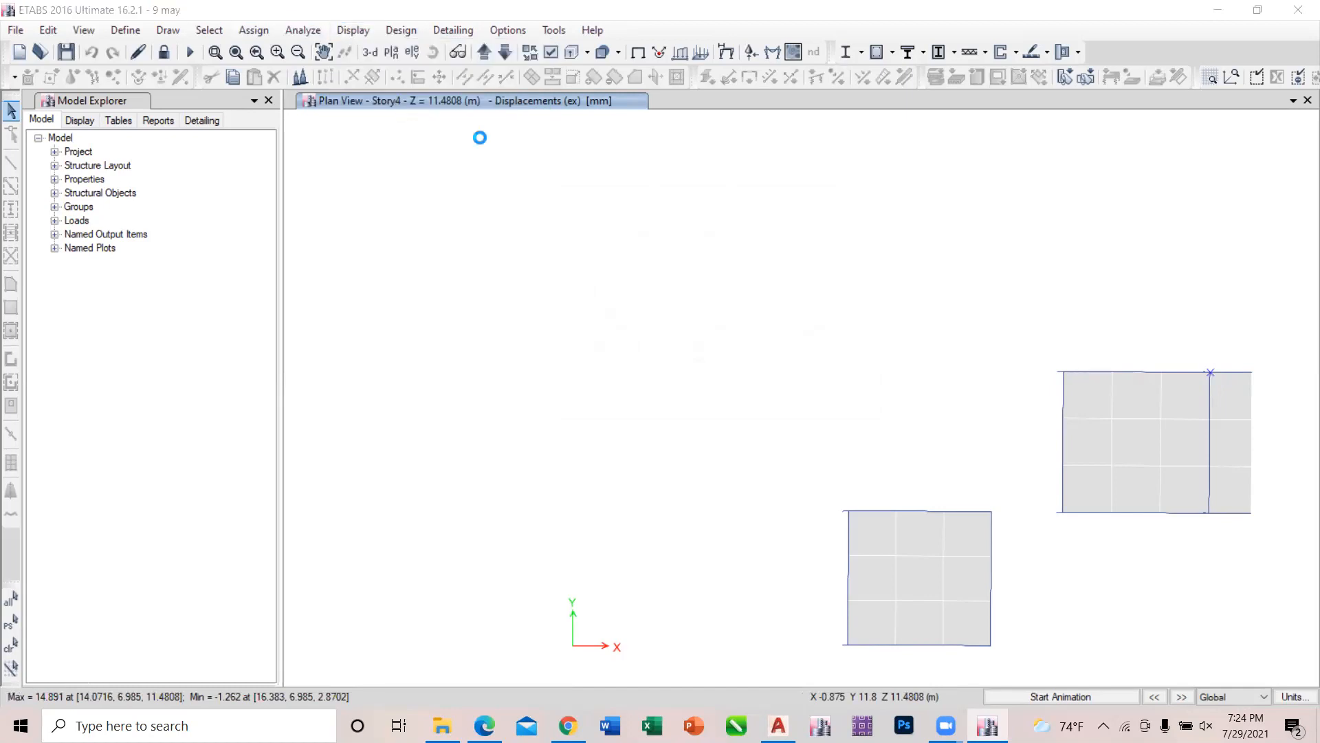
click(351, 241)
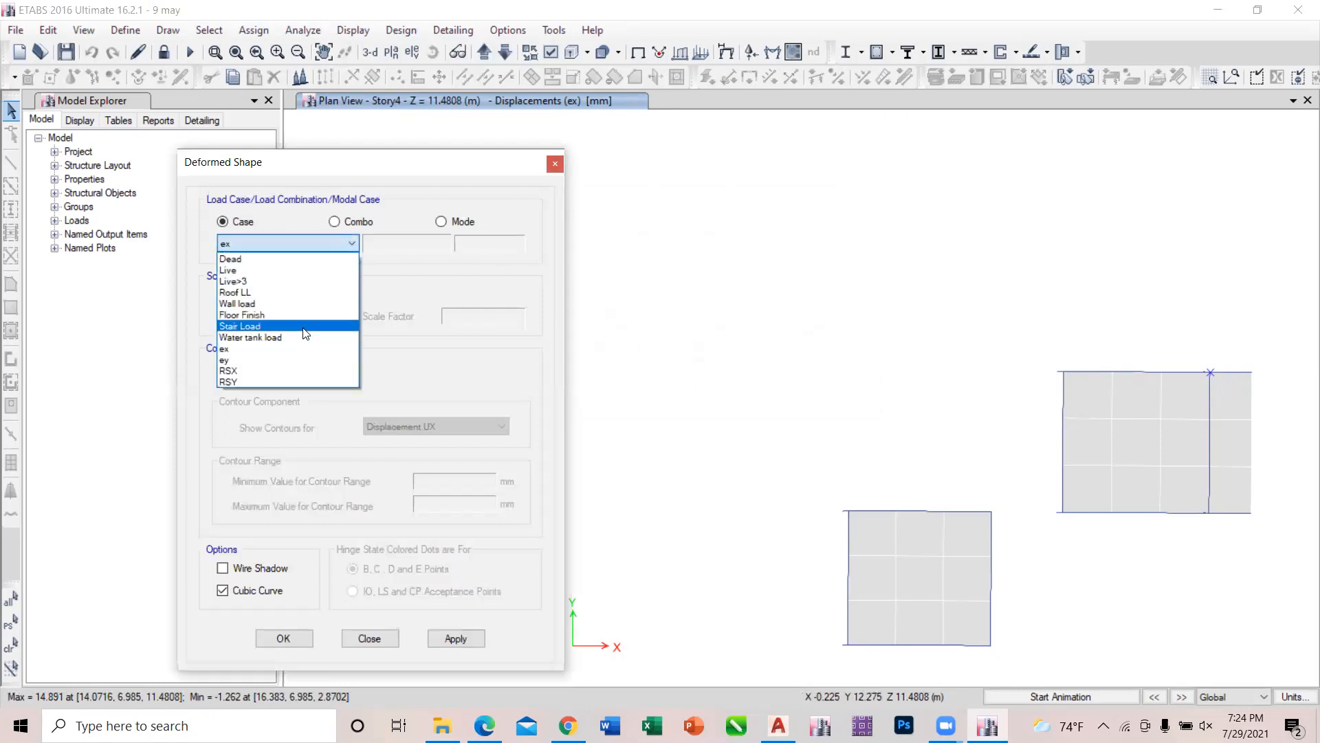
click(273, 360)
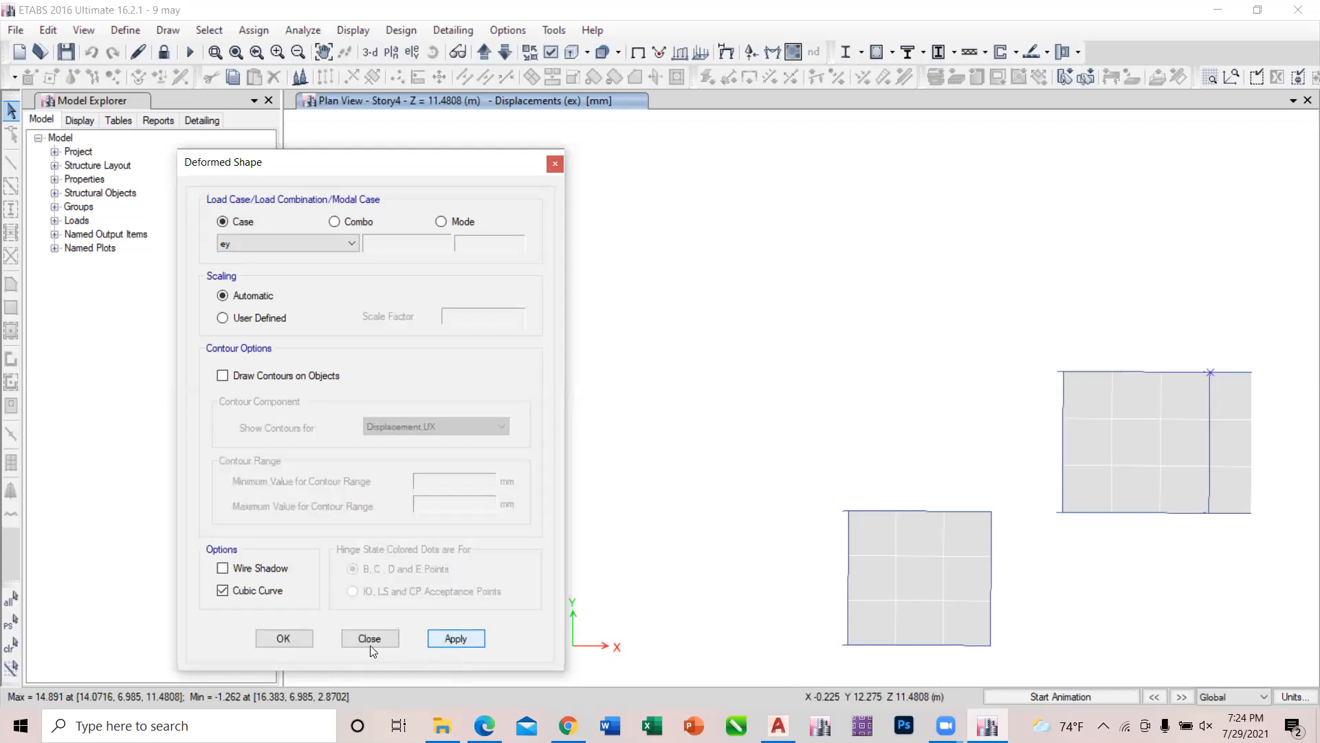
click(443, 637)
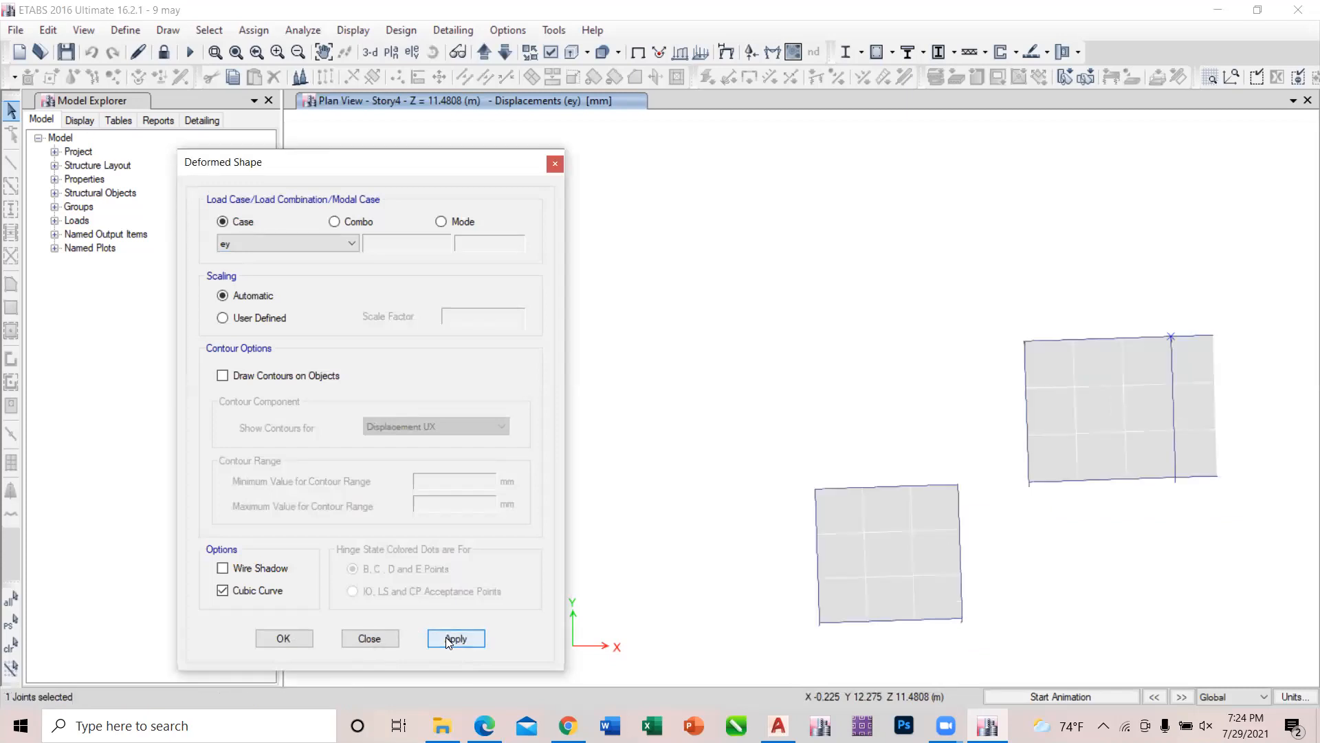
click(370, 638)
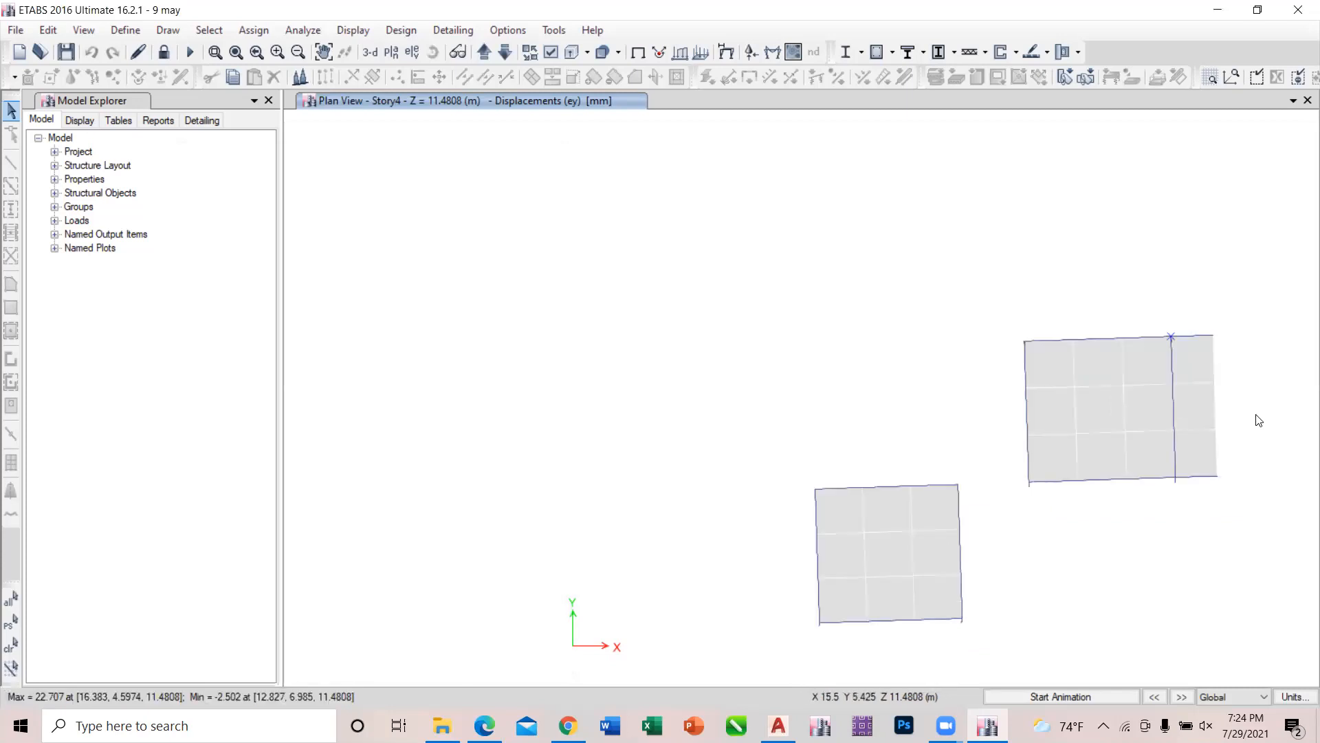
Read the ey displacements of joint 18 on Story4, then open Calculator and enter its Y translation, 21.840.
right_click(1171, 338)
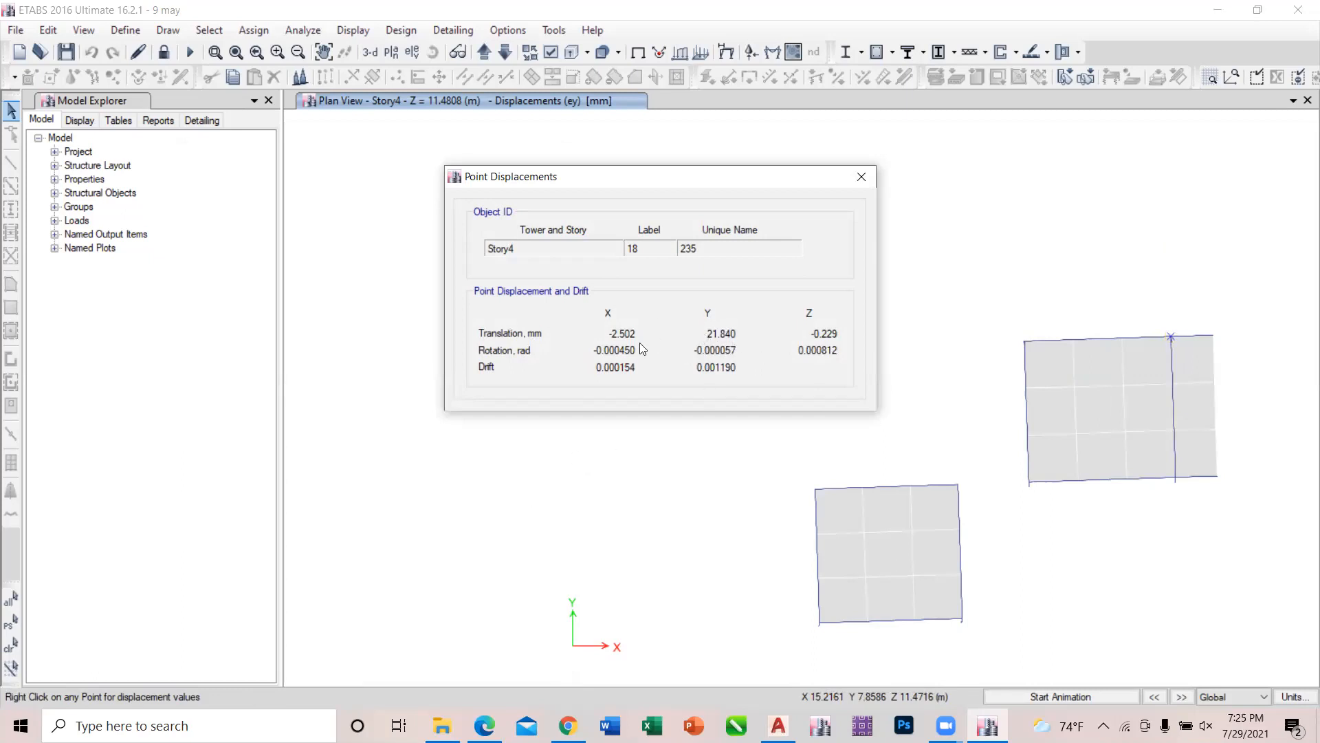
click(192, 725)
text(cal)
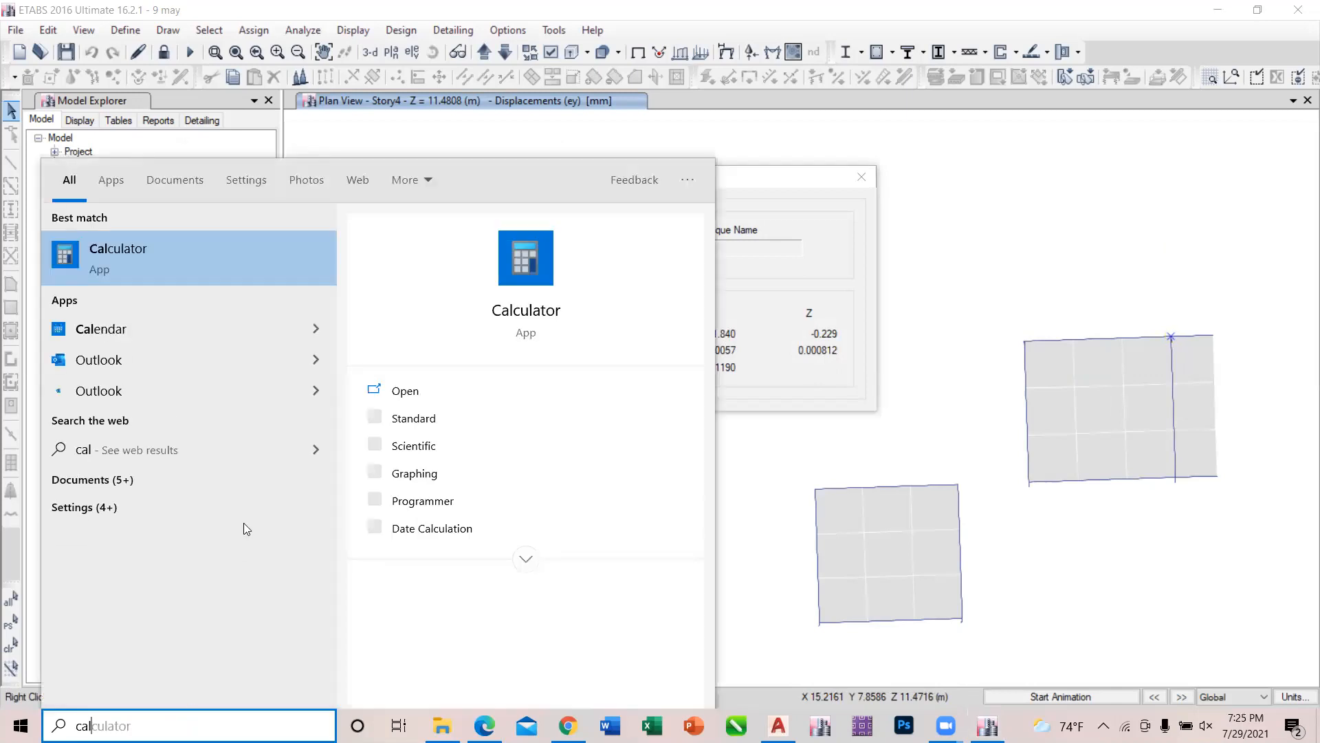
click(232, 250)
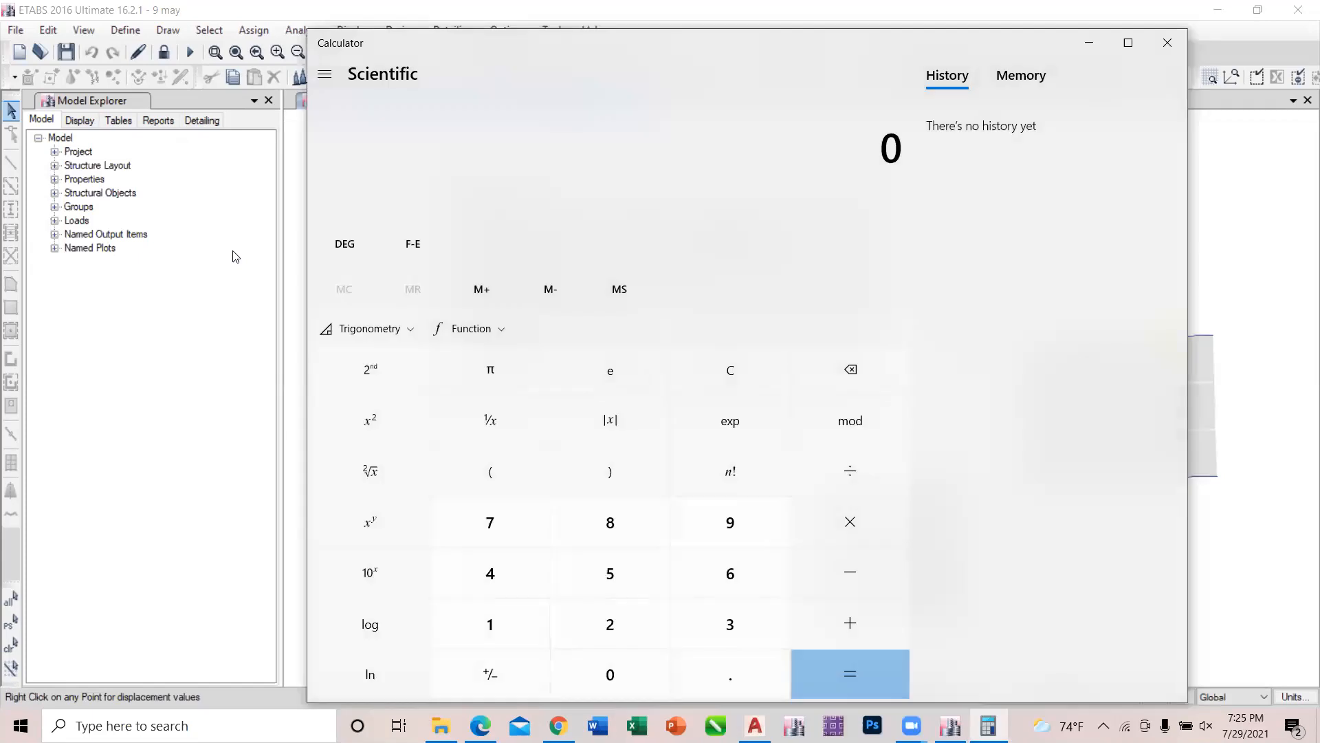
text(21.840)
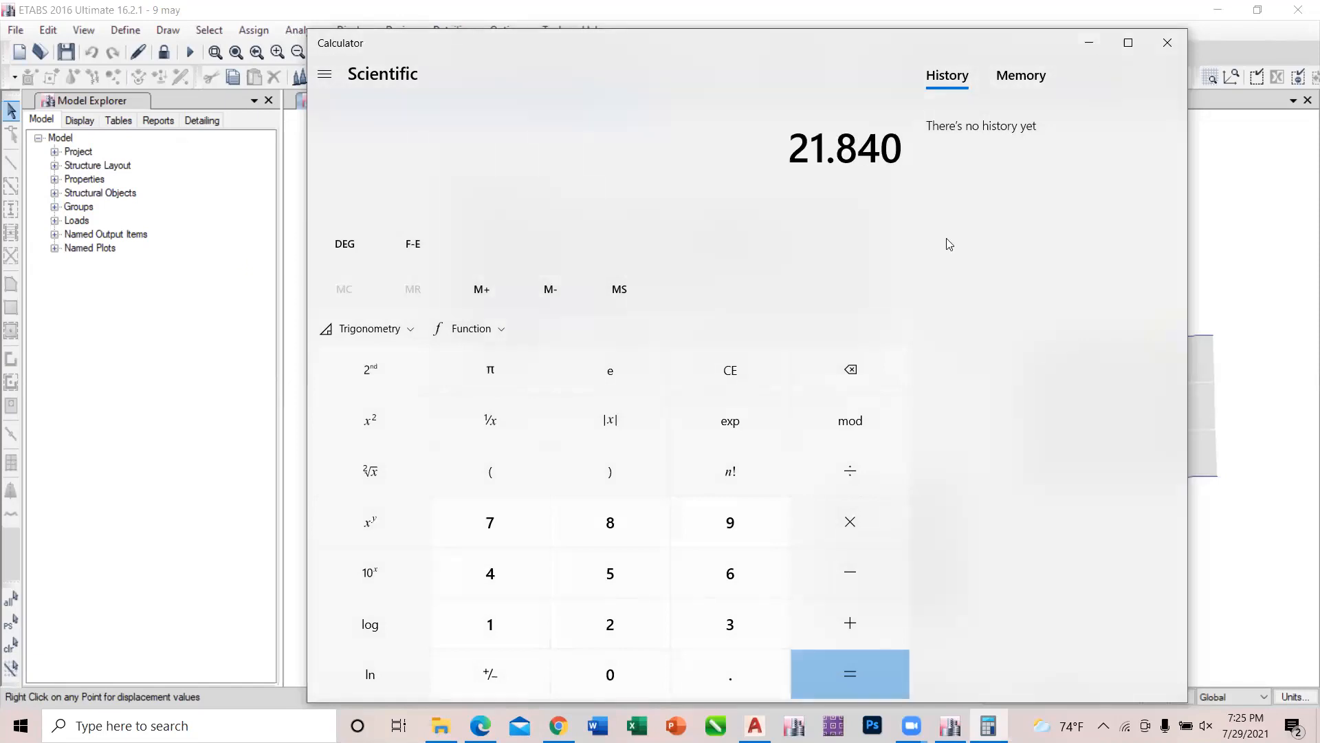
Return to ETABS, dismiss the joint 18 results and open the point displacements of joint 17 on the slab's opposite edge.
key(alt+Tab)
click(858, 181)
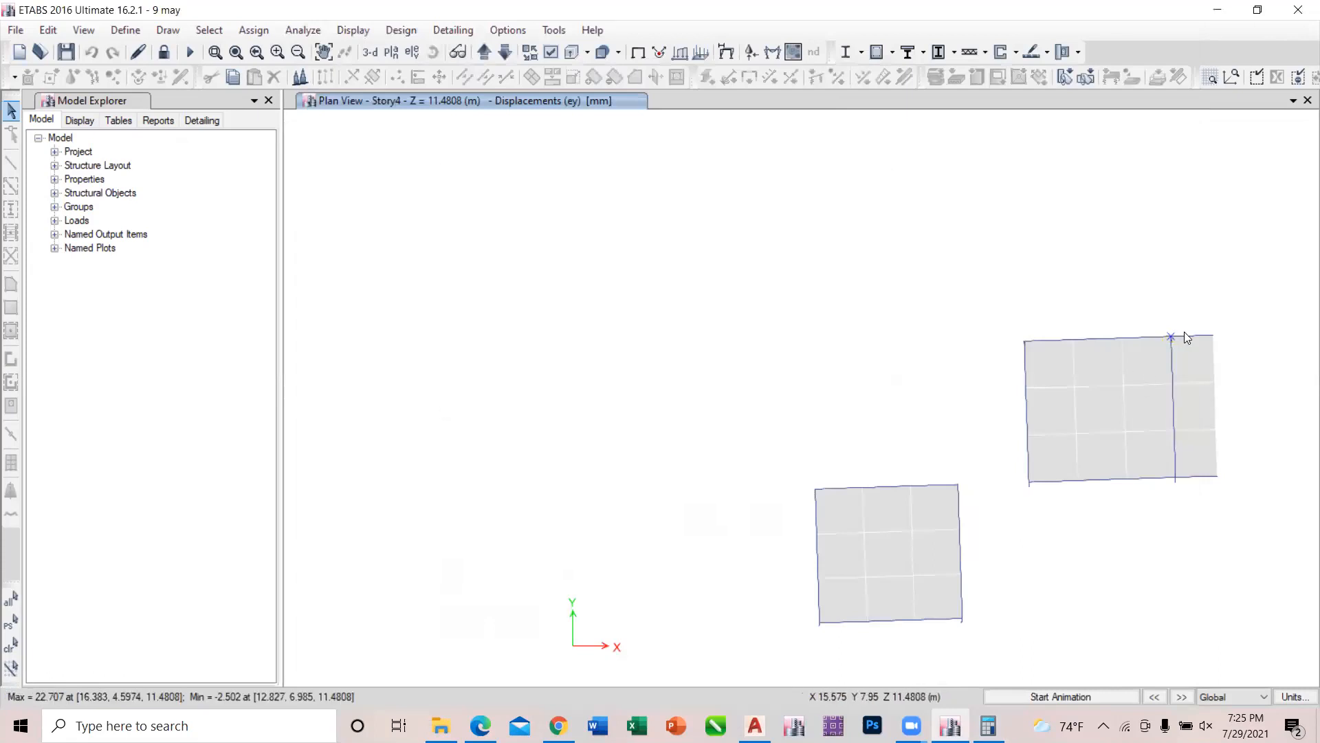
right_click(1175, 477)
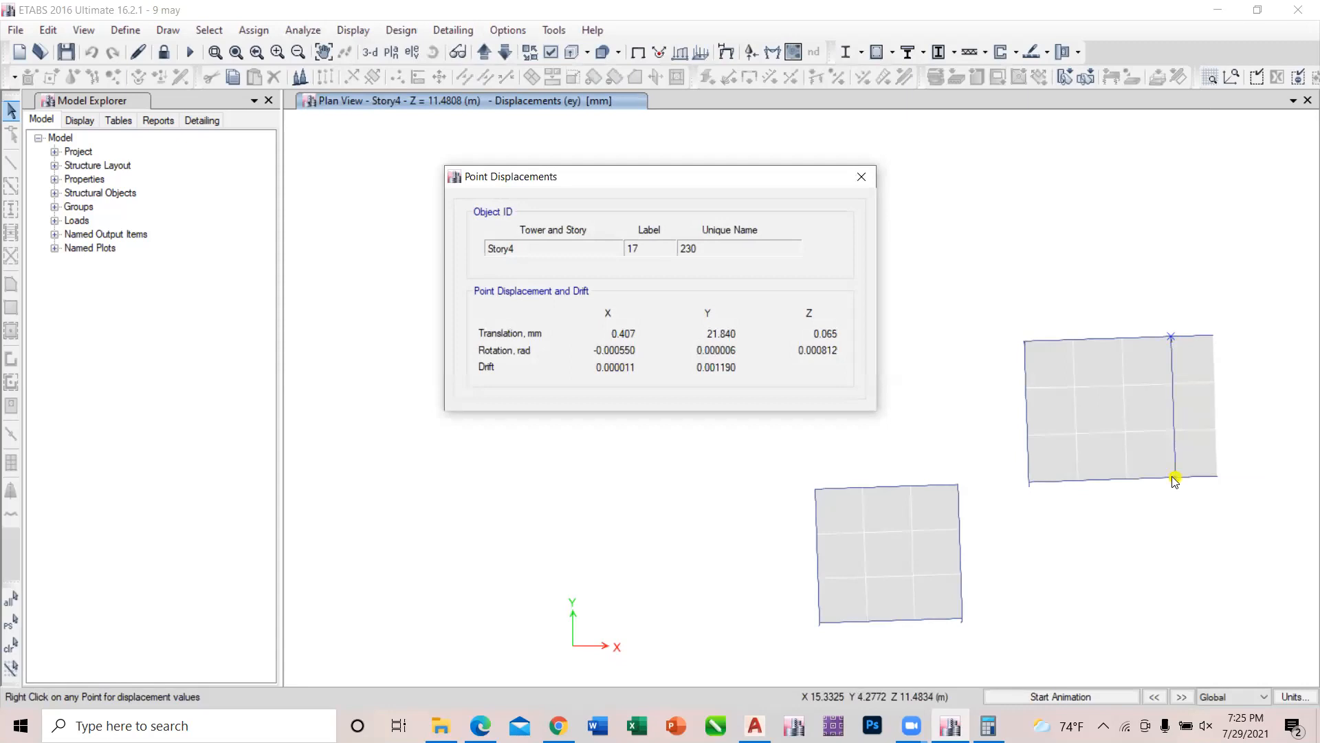
Recheck the ey displacements of joints 17 and 18, and open the point displacements of joint 15 at the larger slab's corner.
click(1167, 336)
click(862, 177)
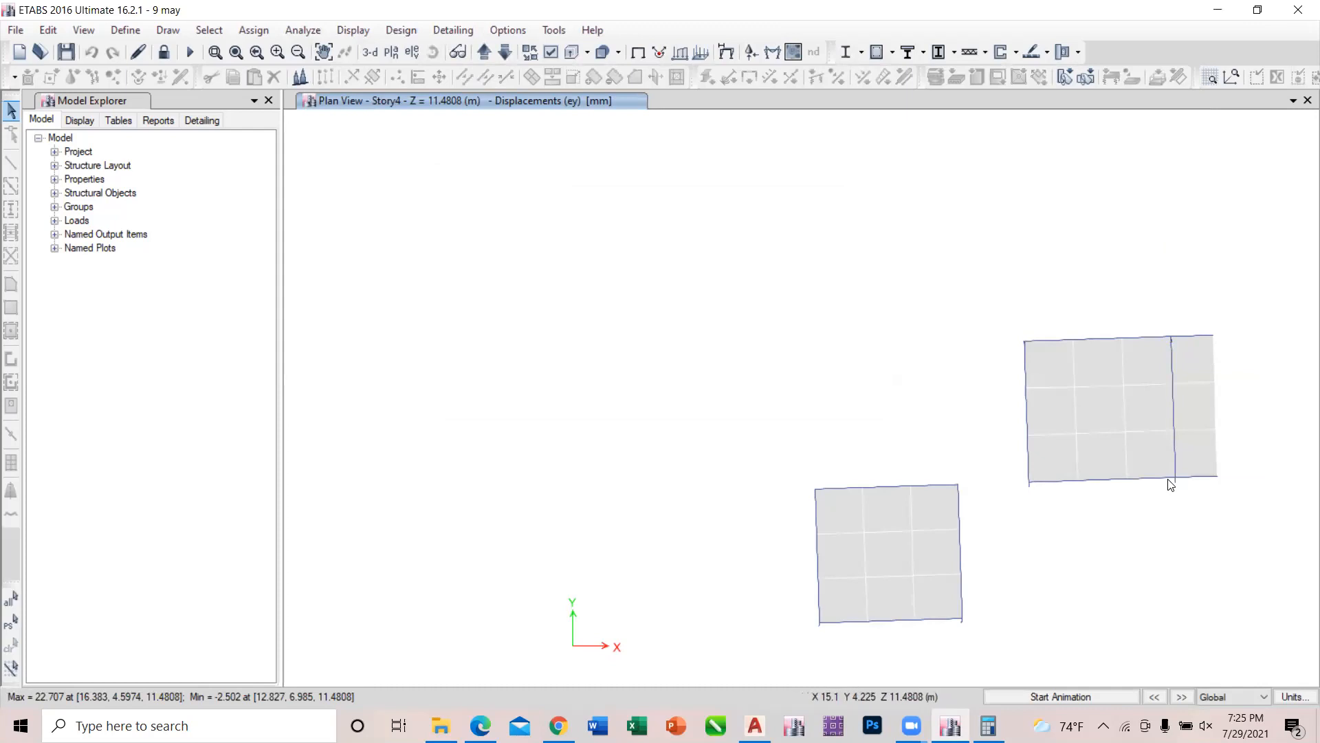
right_click(1175, 478)
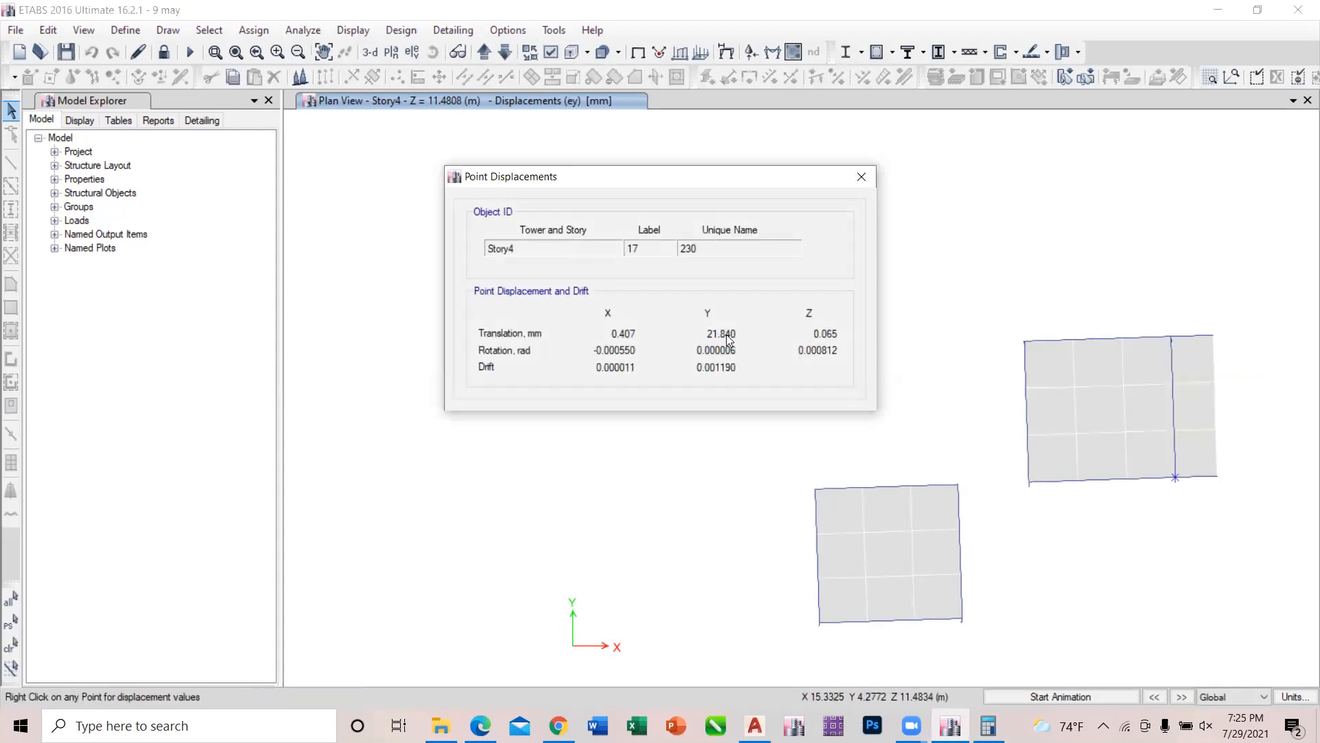
click(862, 180)
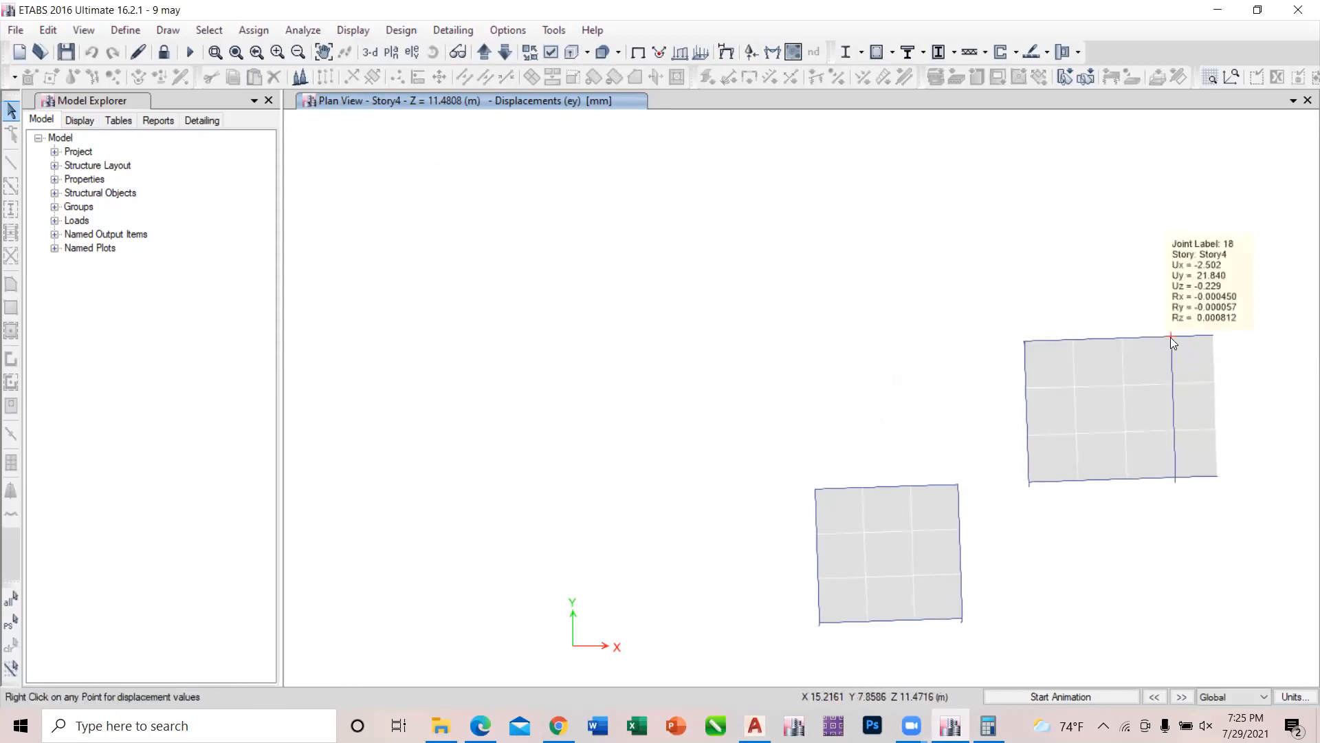
mouse_move(1173, 478)
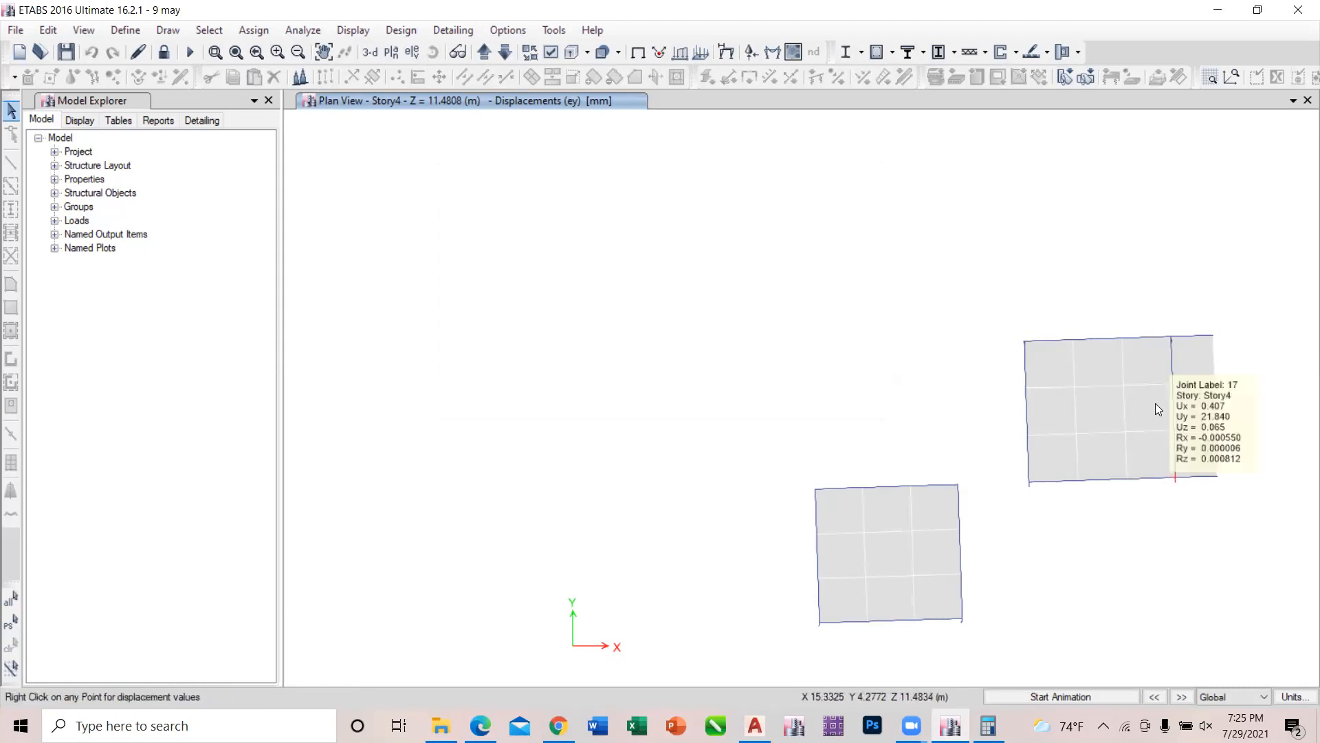
right_click(1023, 342)
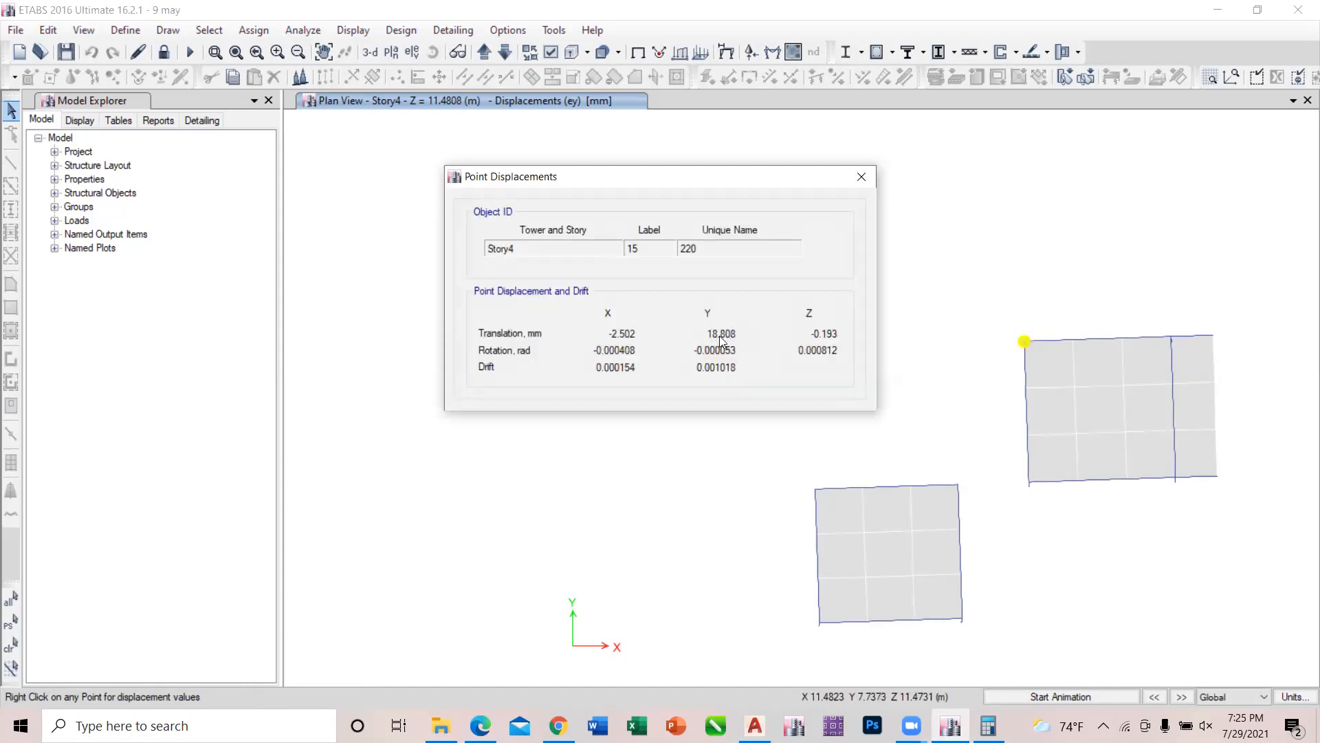
Switch to Calculator and add joint 15's Y translation, 18.808, to the 21.84 already entered.
click(988, 726)
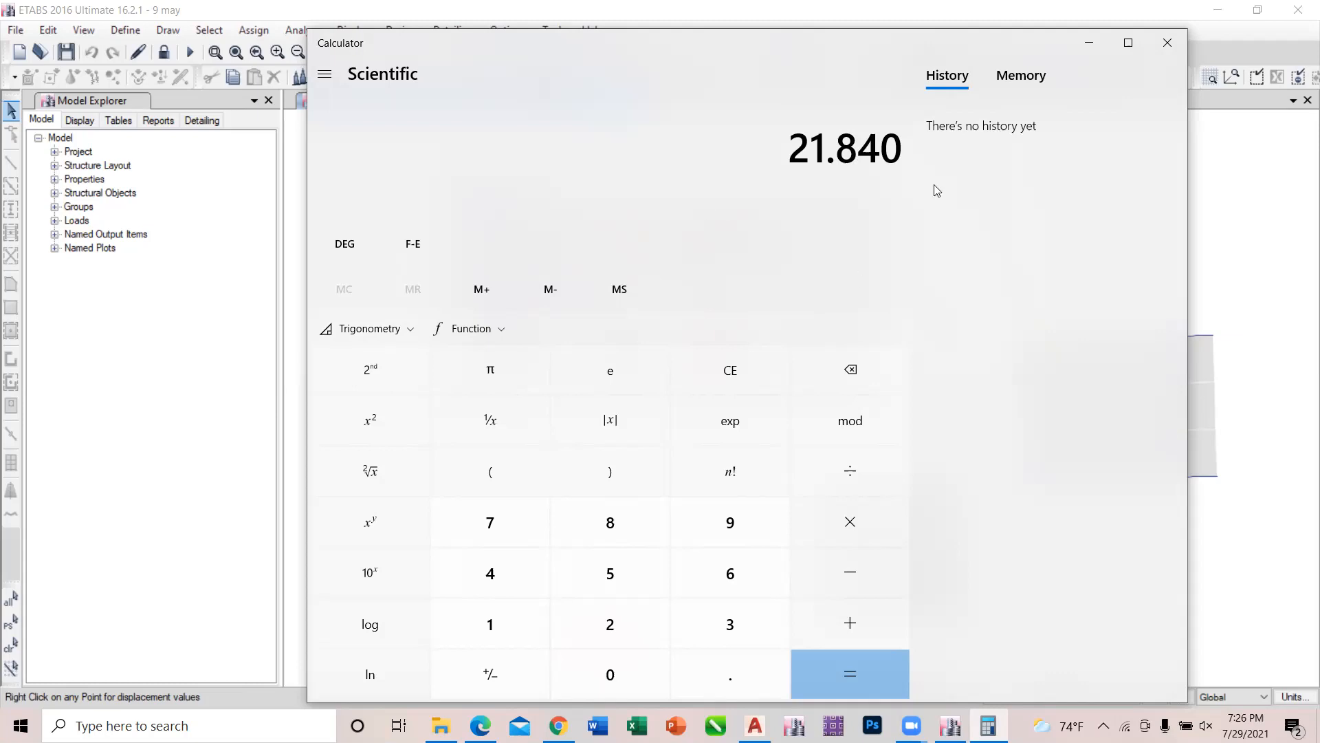
click(1090, 43)
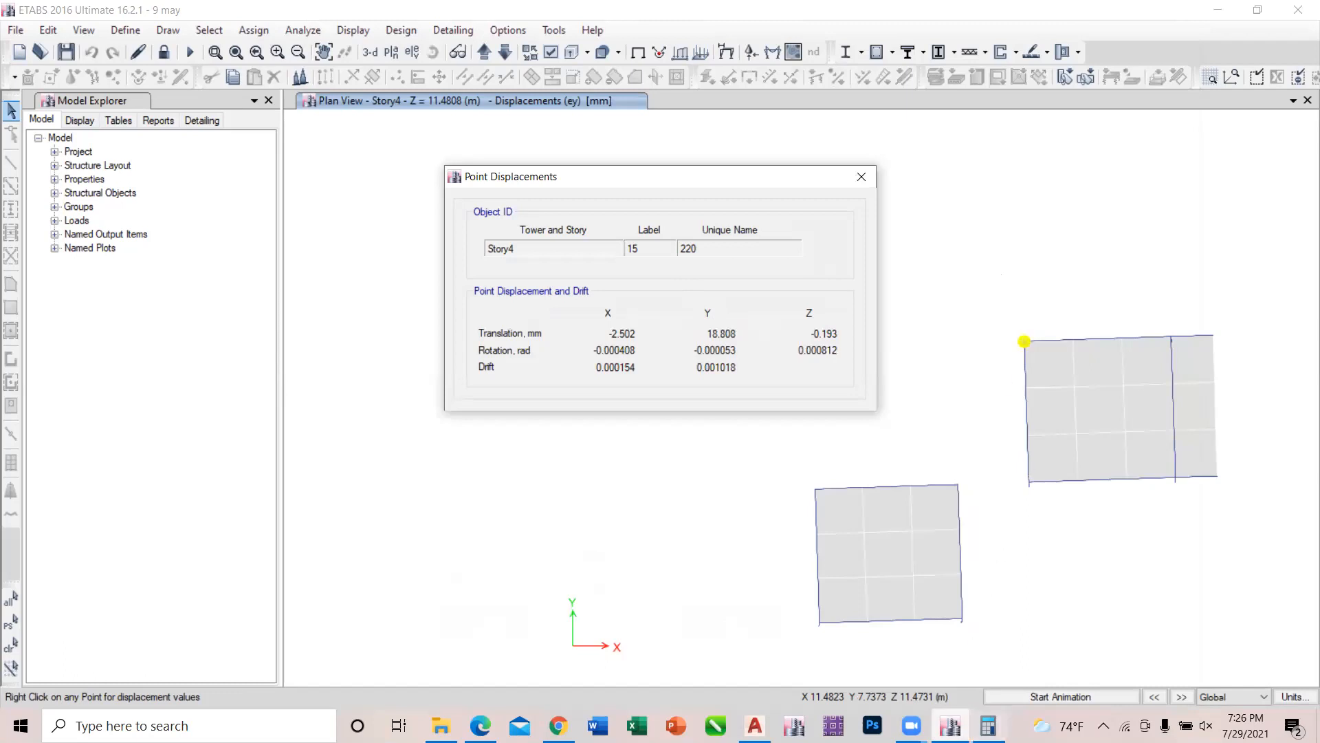
click(988, 726)
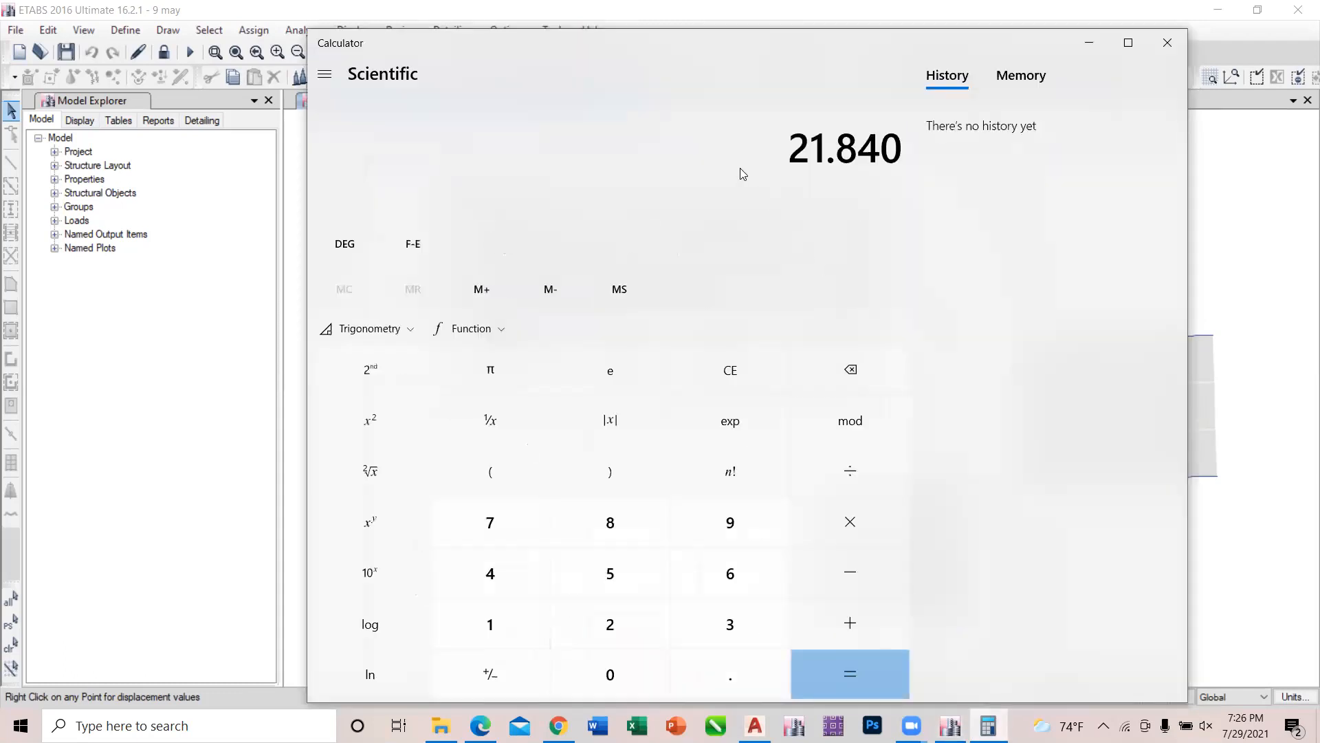
key(plus)
text(18.805)
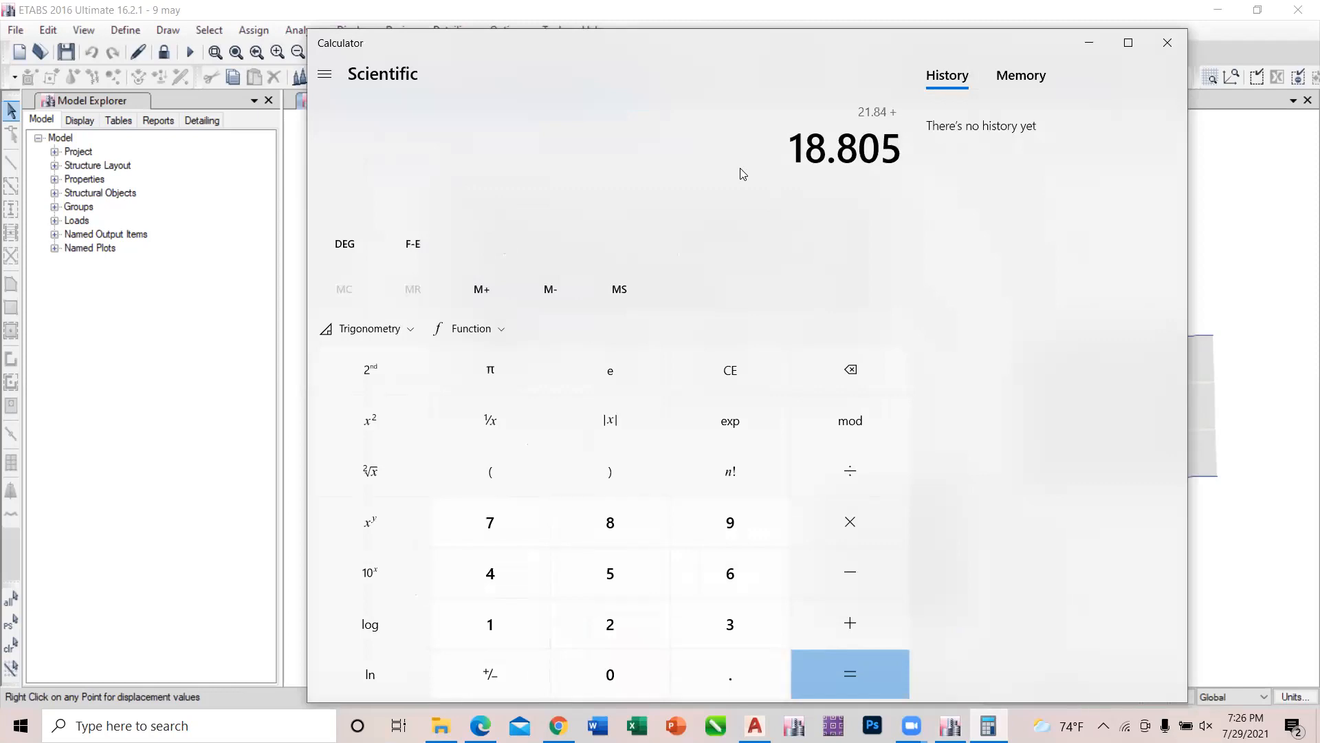
key(BackSpace)
text(8)
key(Return)
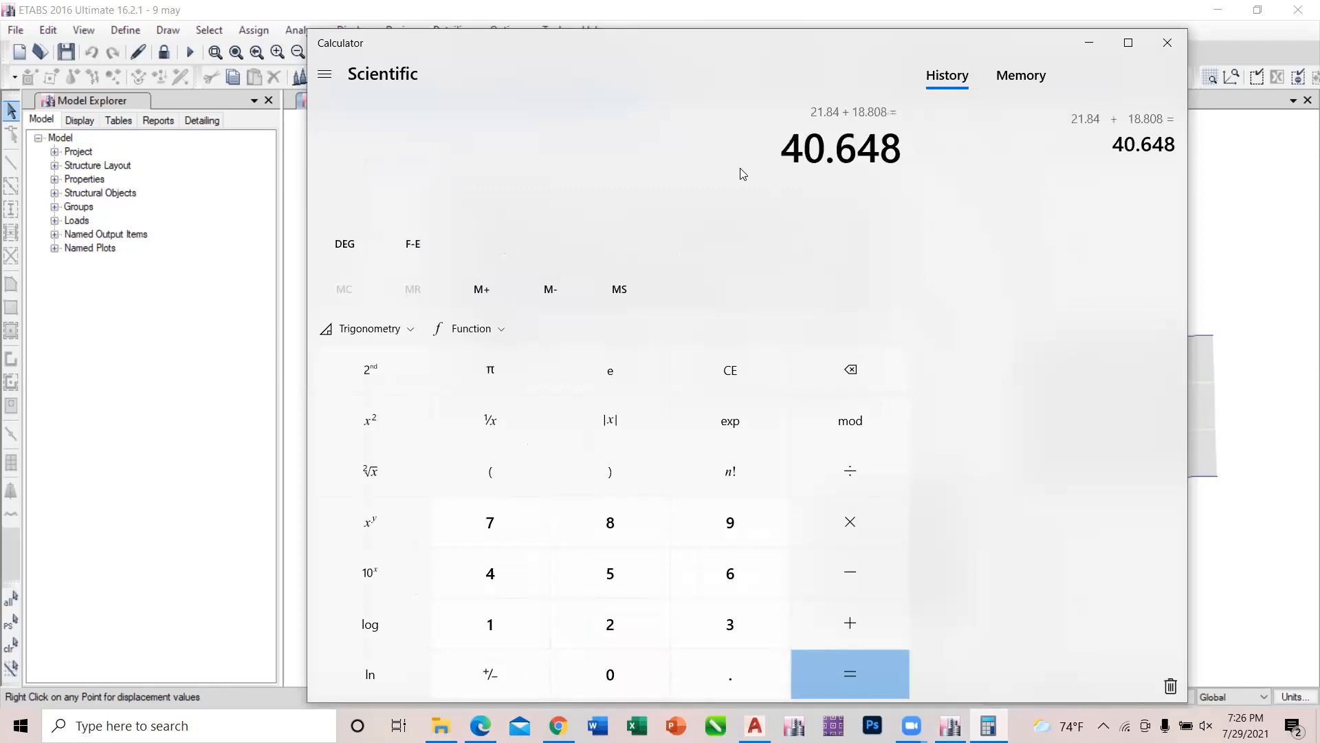
Divide the sum by 2 to get the average Y translation and copy the result.
key(slash)
text(2)
key(Return)
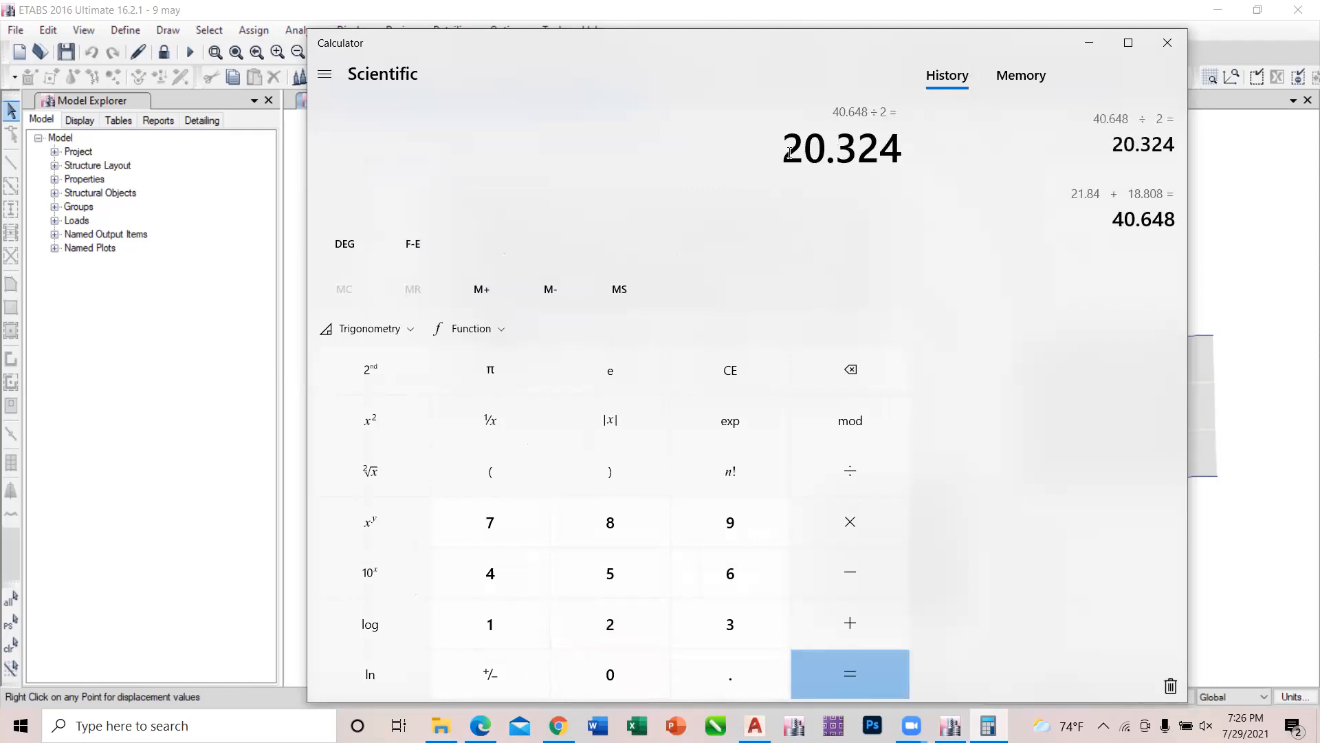
drag(788, 153, 901, 163)
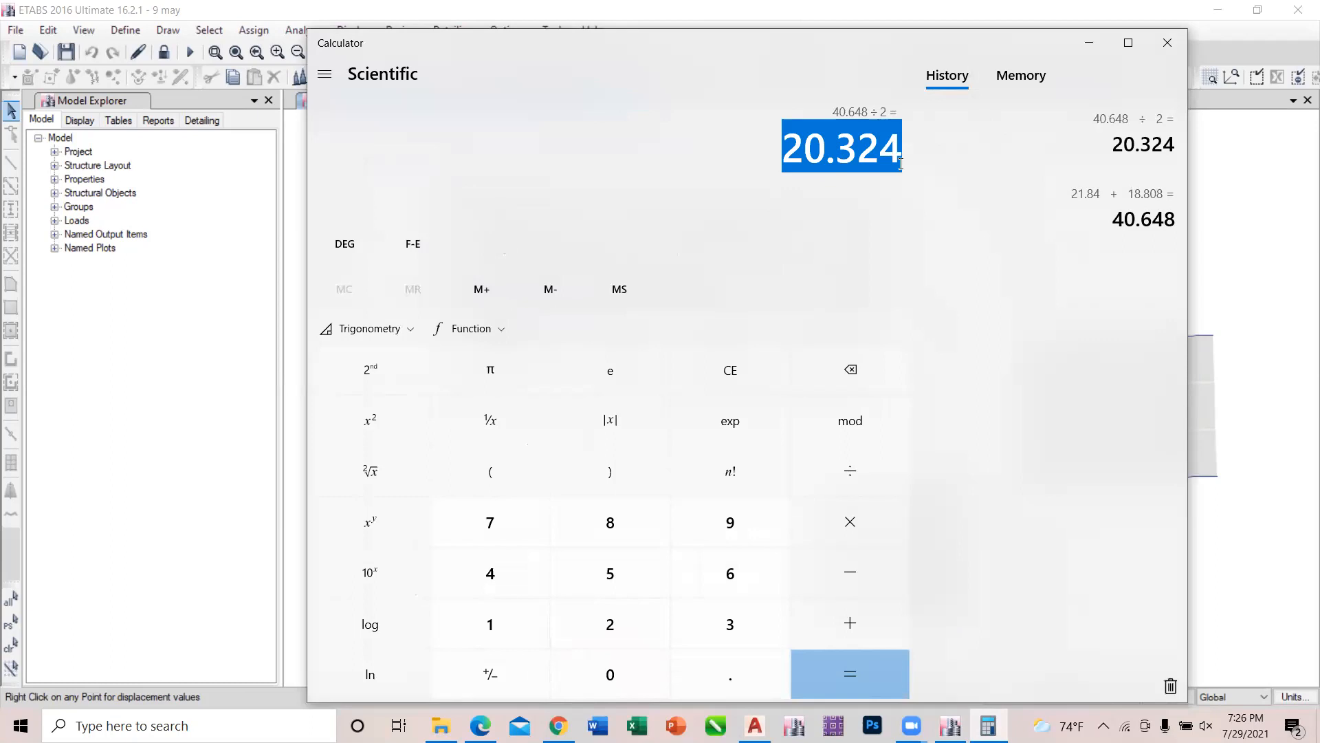
right_click(901, 163)
click(927, 182)
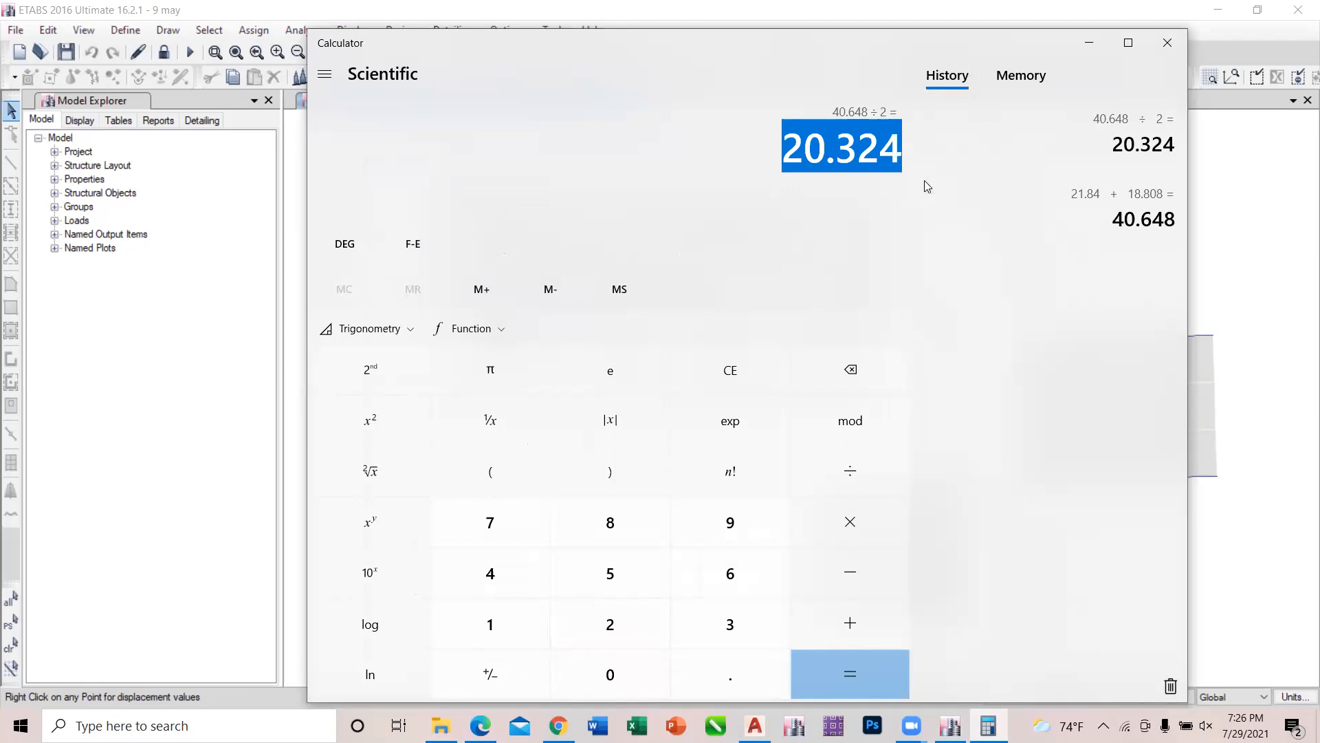
click(746, 155)
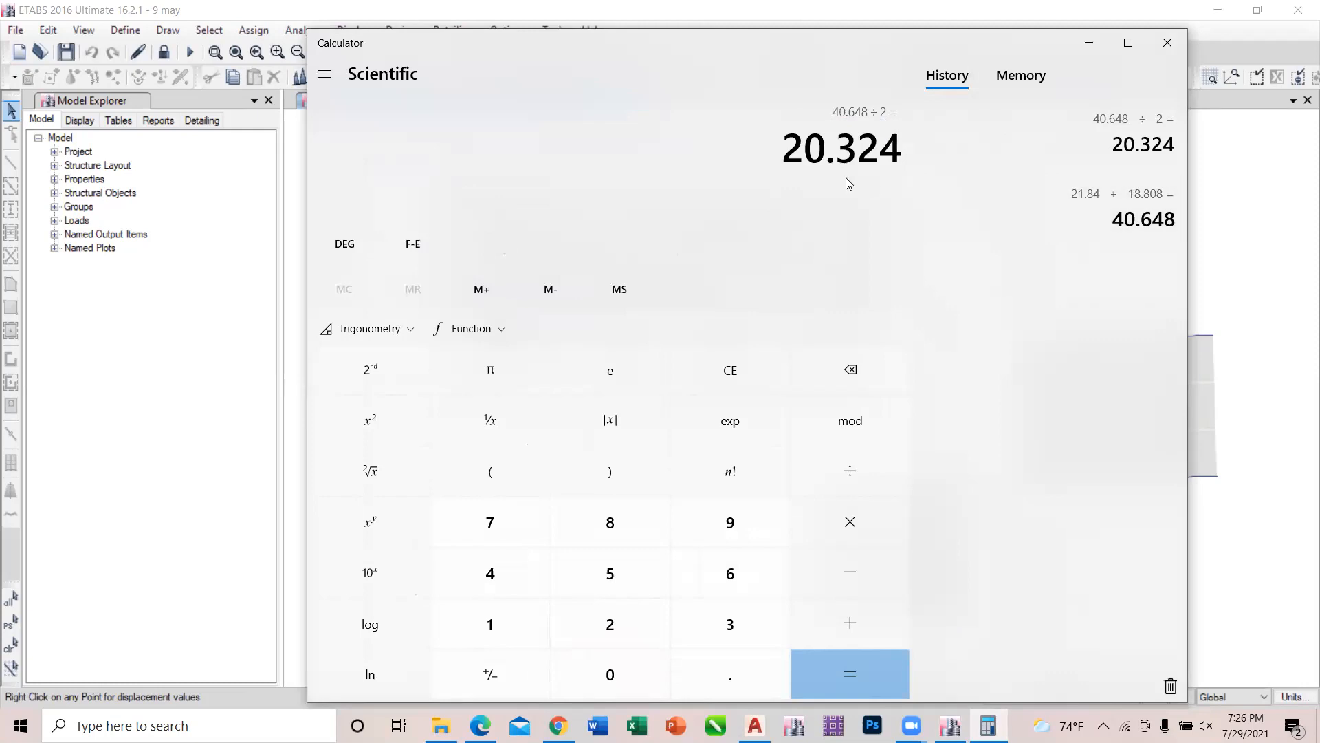
Divide the maximum translation 21.84 by the average 20.324 and minimize Calculator.
text(21.84)
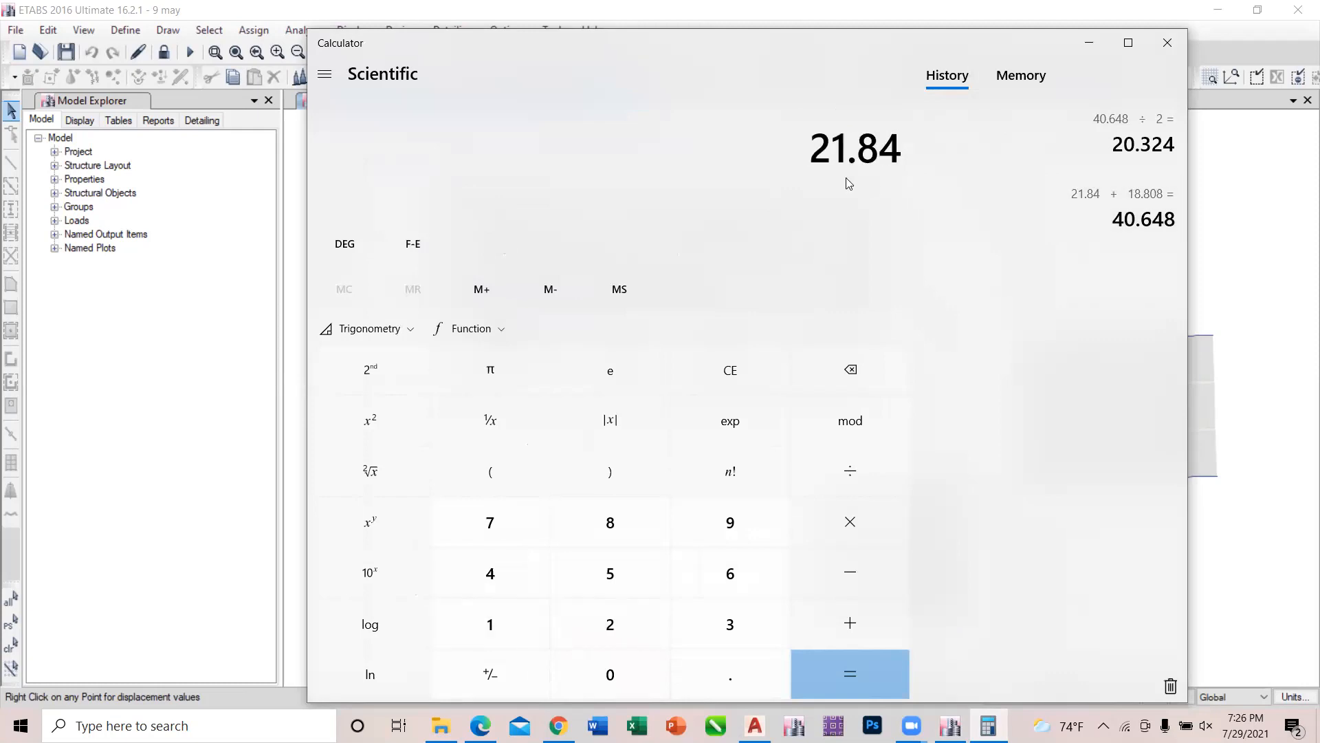
key(slash)
text(203.2)
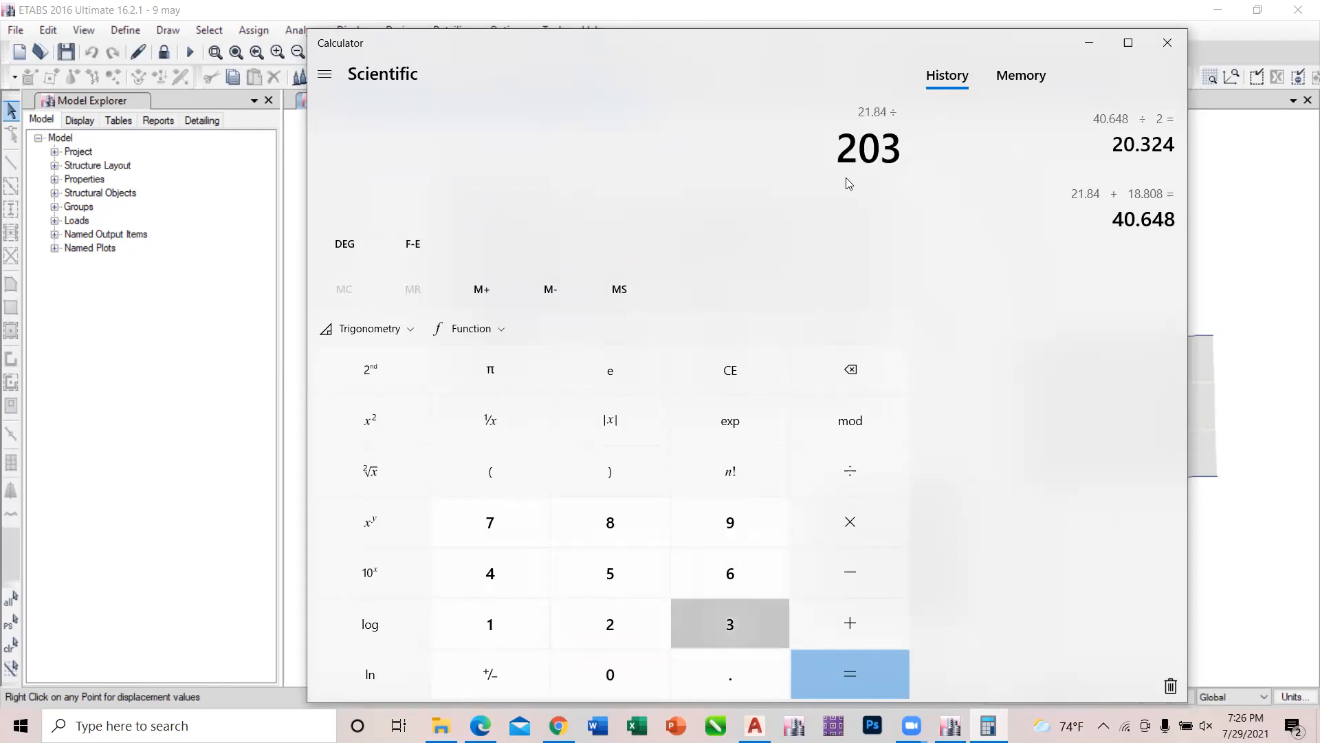
key(BackSpace)
key(BackSpace)
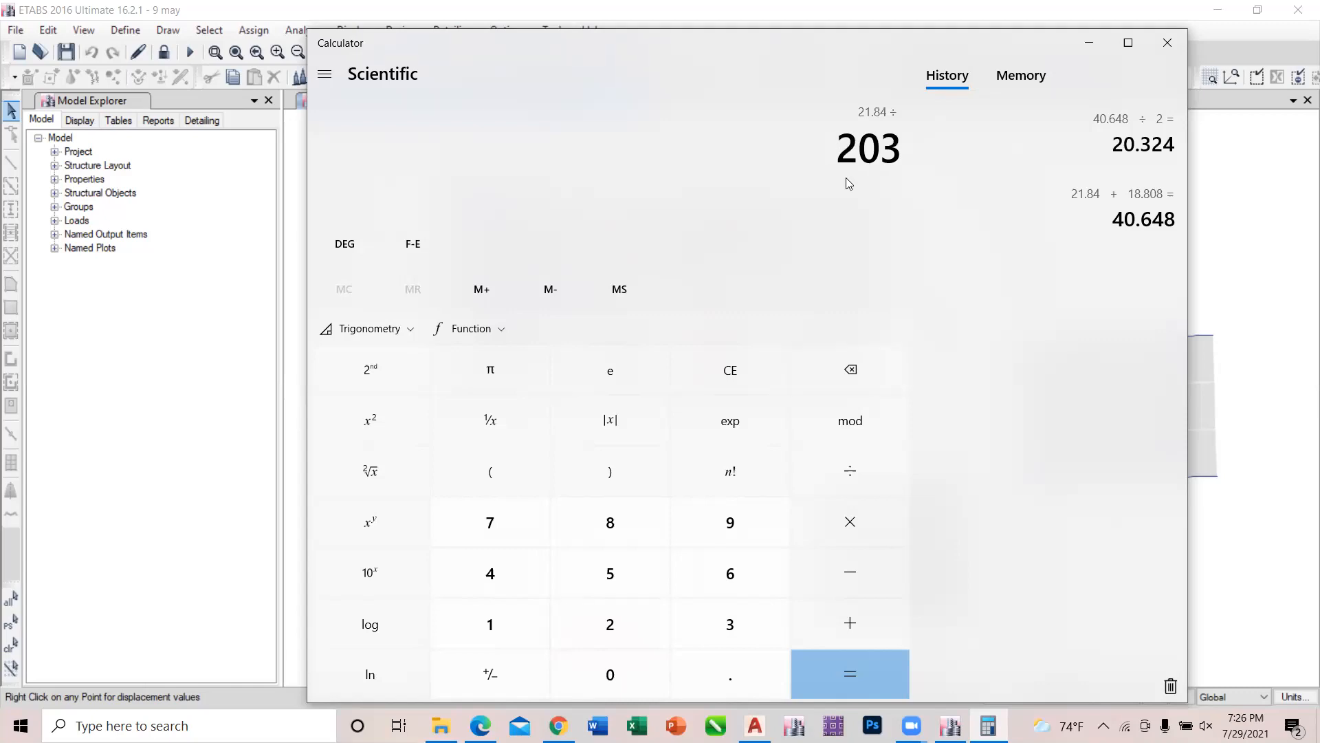
text(.324)
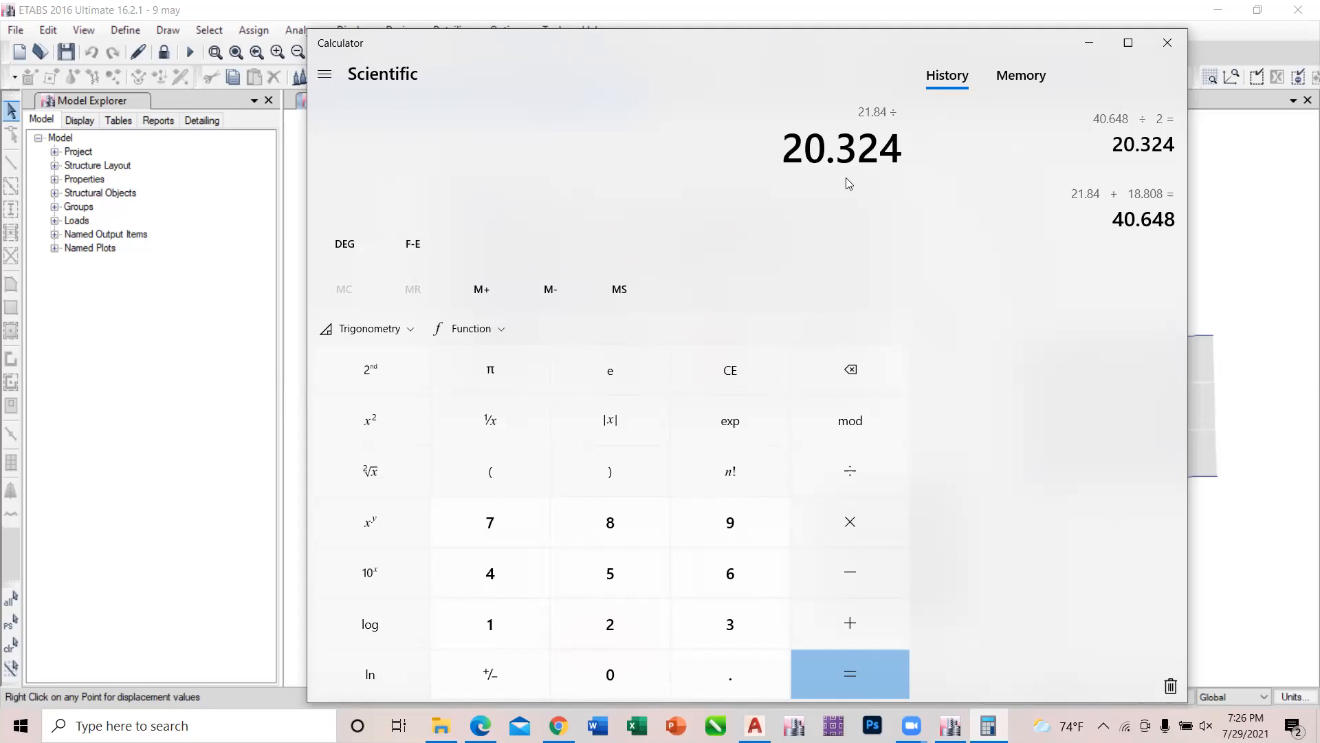
key(Return)
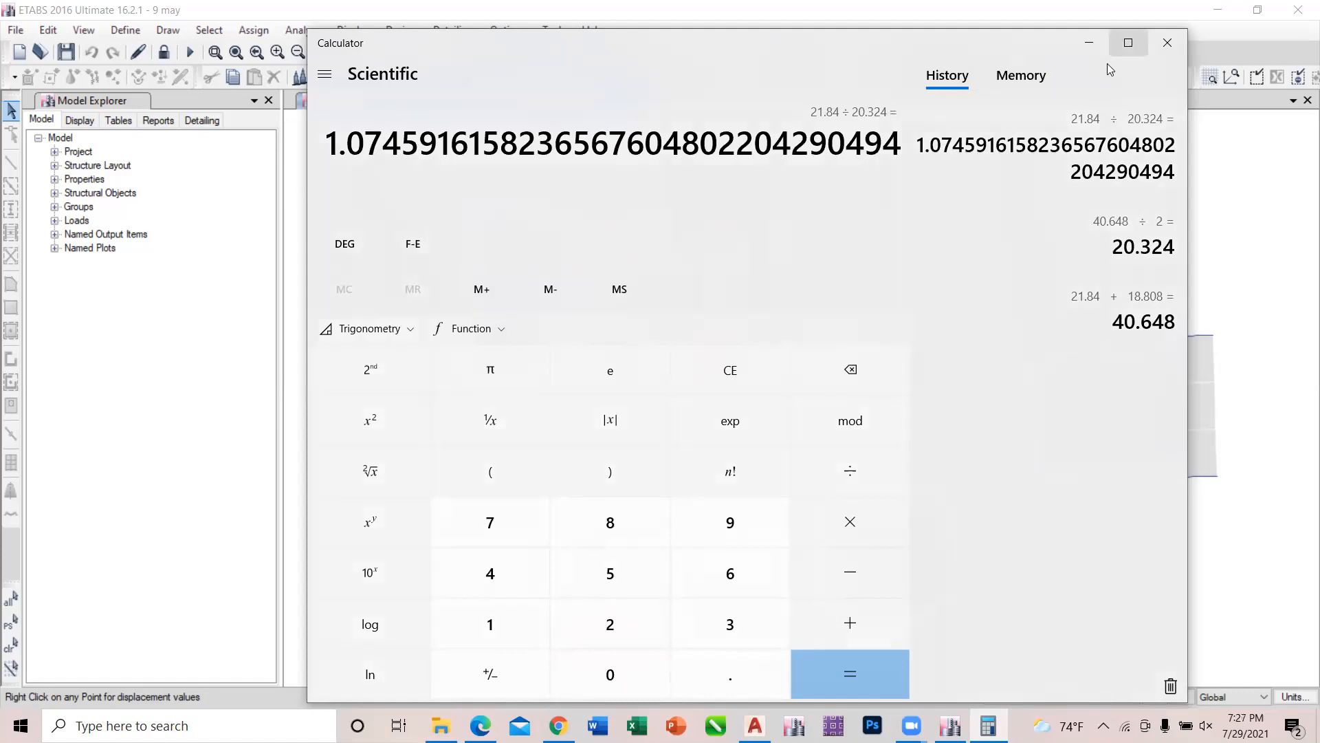
click(1087, 44)
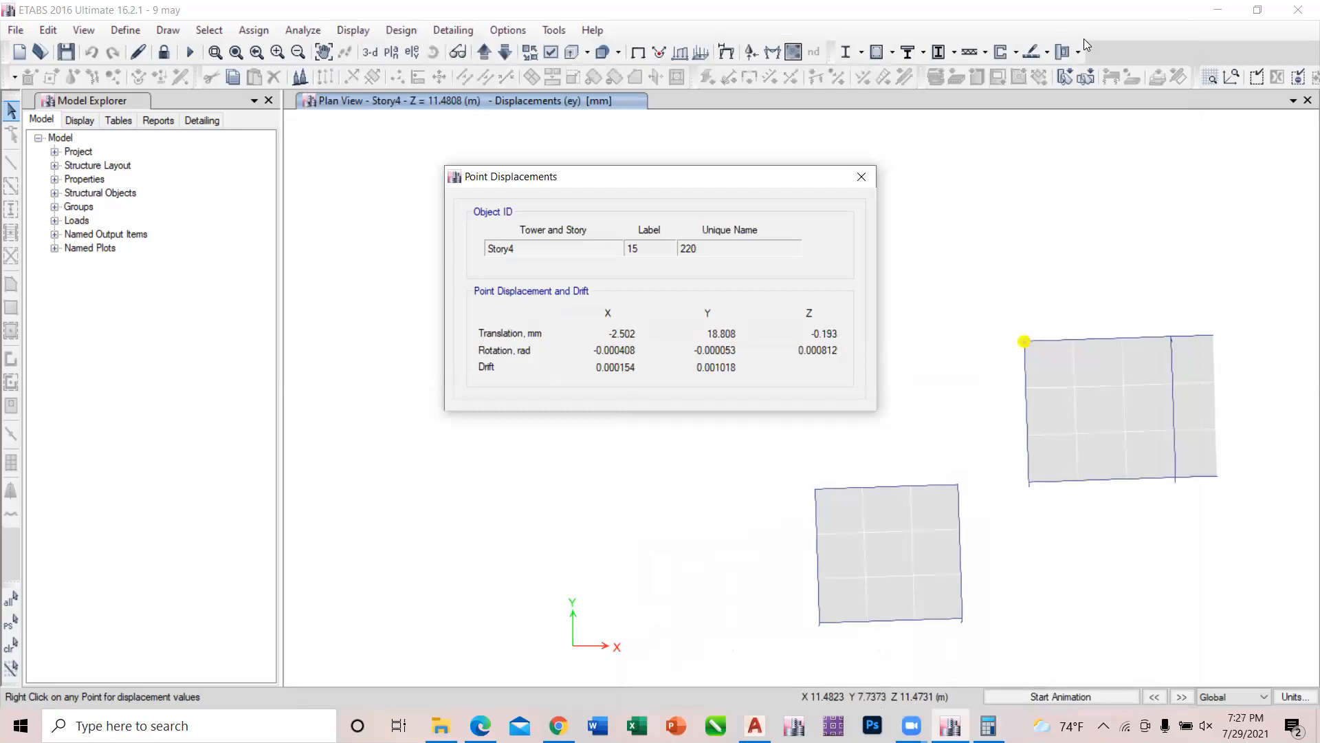
Dismiss the joint 15 results, minimize ETABS and close the leftover Zoom page in Chrome.
click(861, 177)
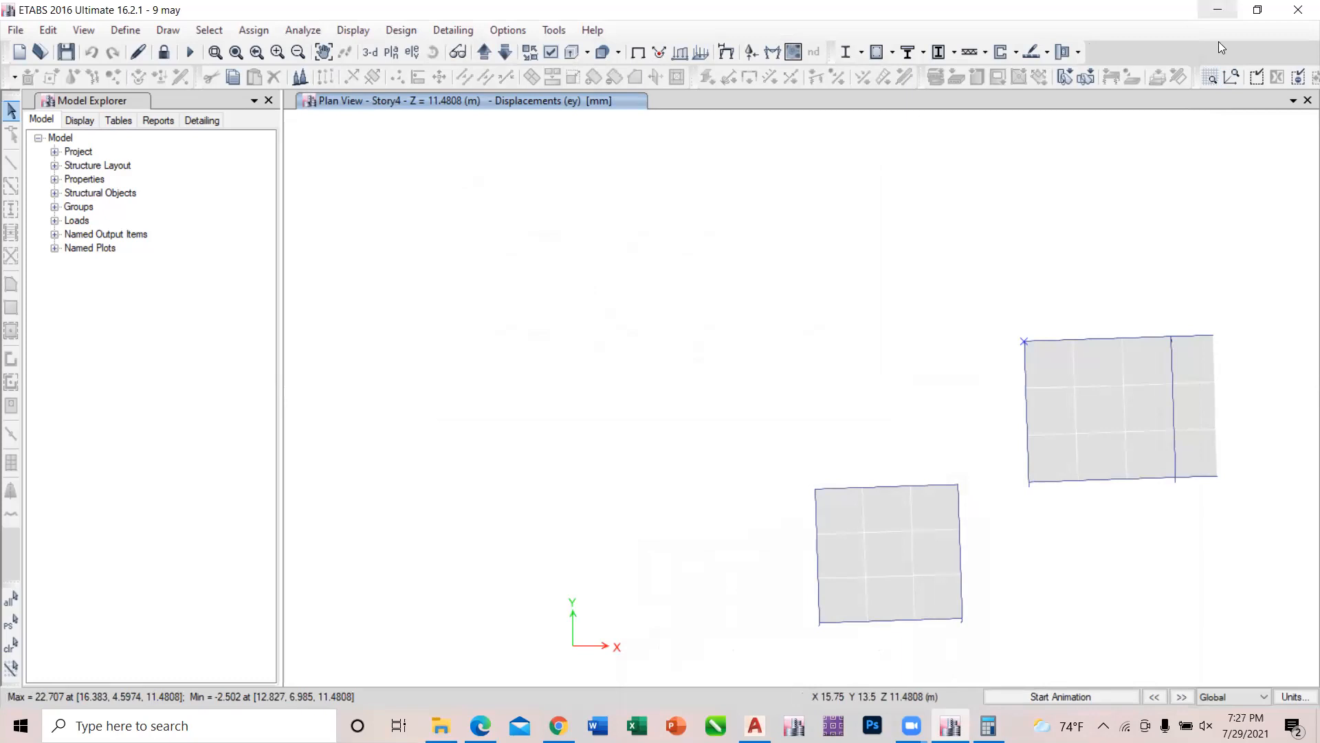
click(1217, 10)
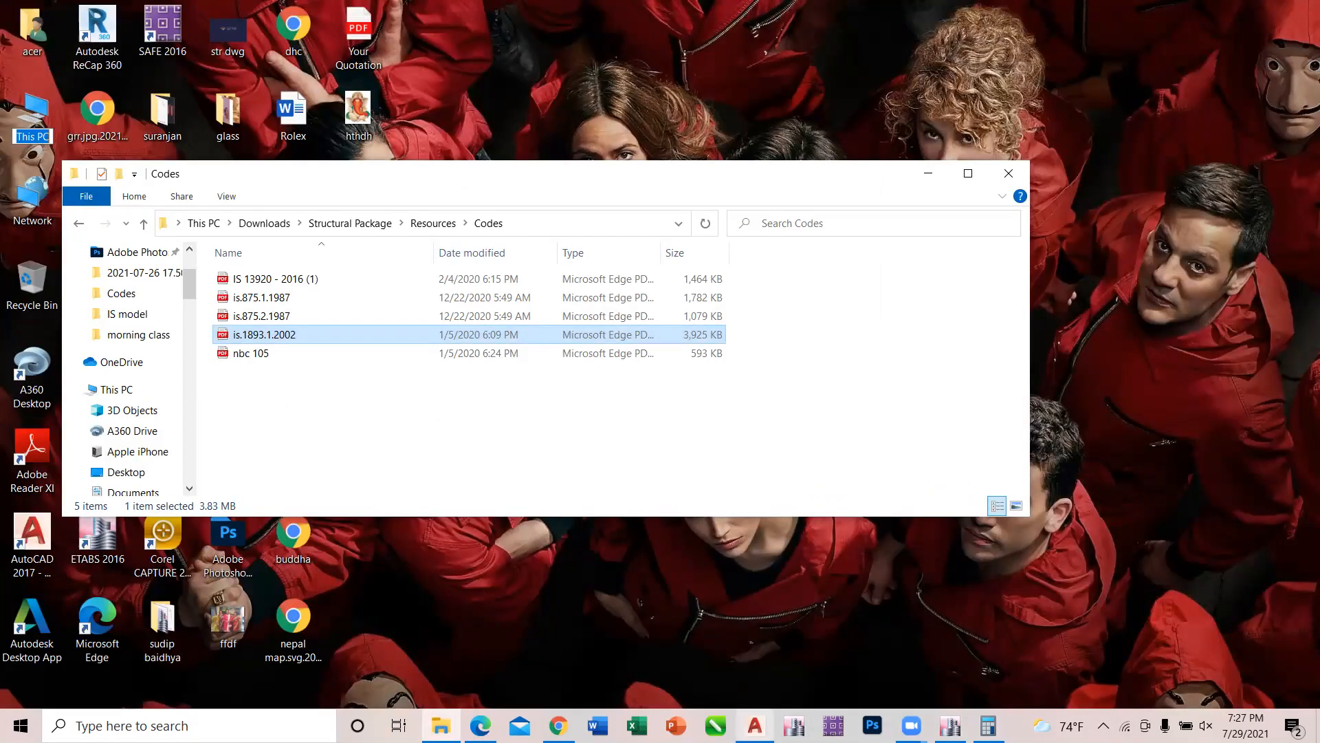
mouse_move(558, 725)
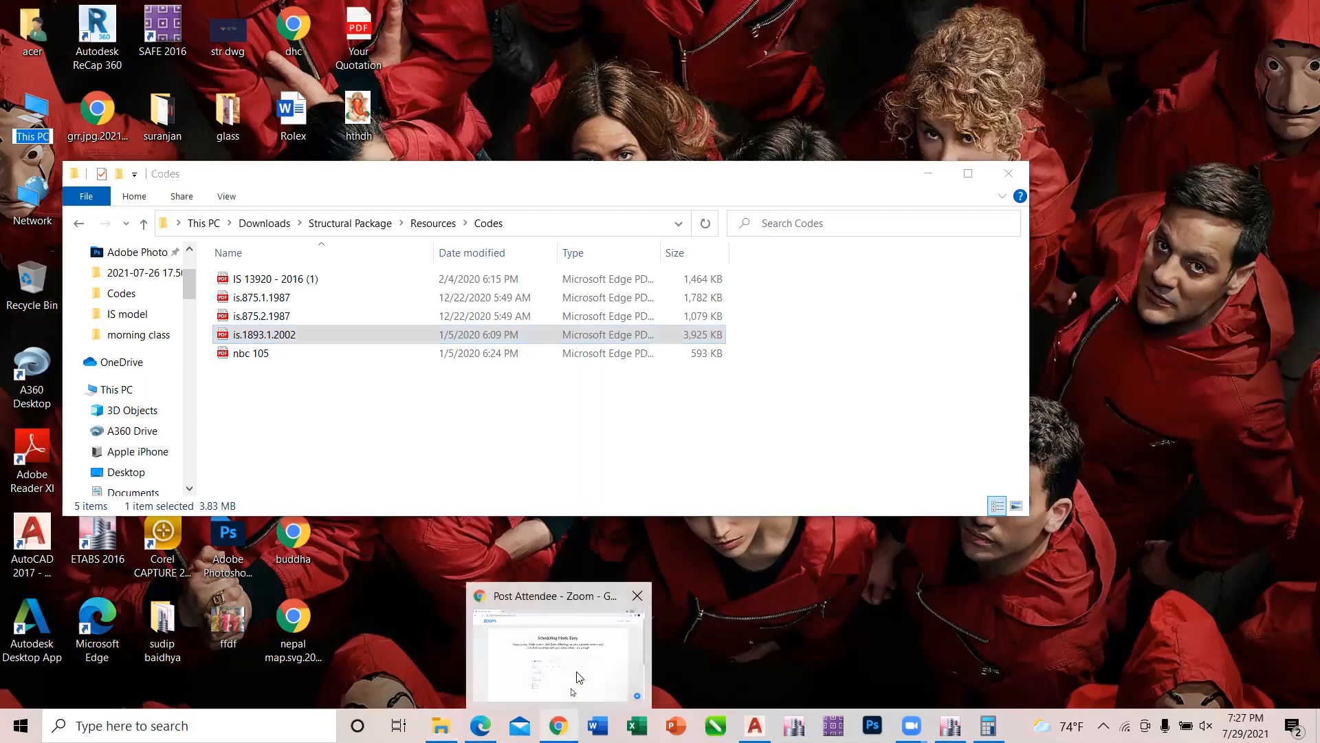
click(577, 677)
click(1301, 7)
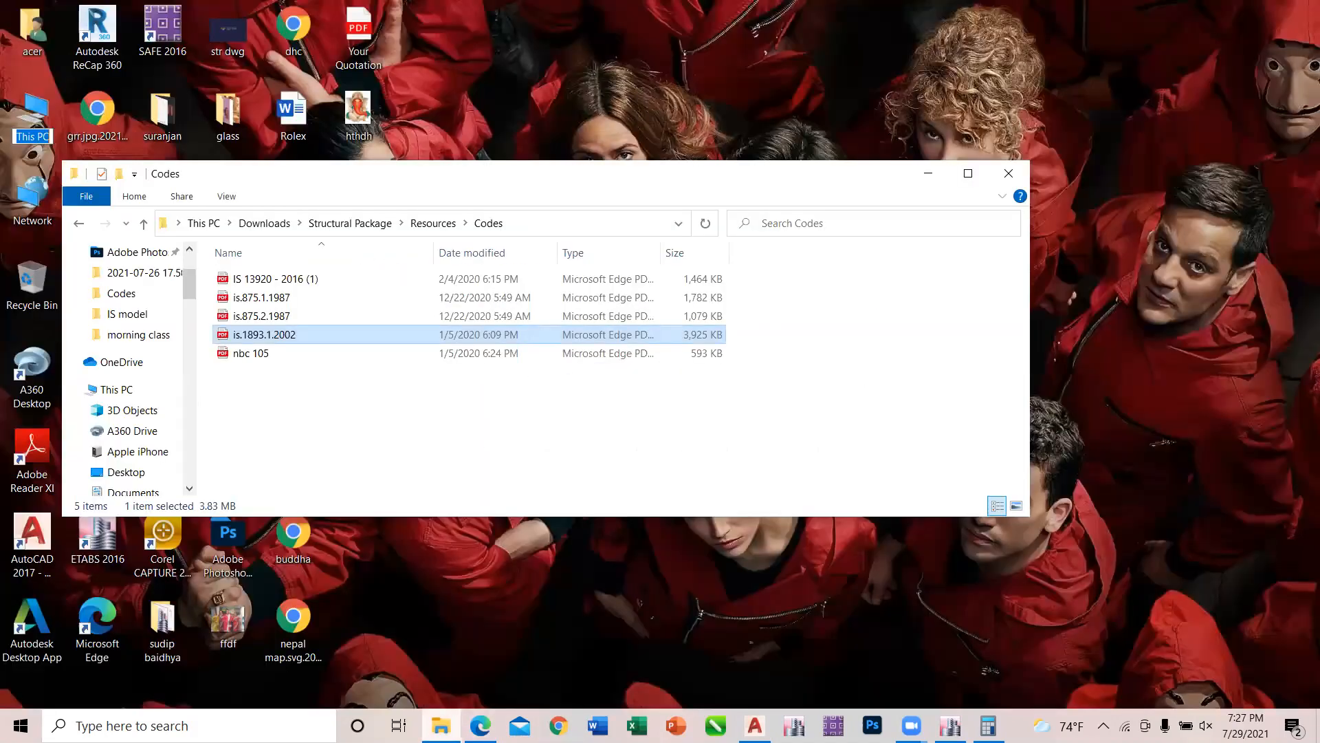
Switch to is.1893.1.2002.pdf in Edge, examine the "1.2 times the average" criterion under Torsion Irregularity, and minimize the document.
mouse_move(480, 726)
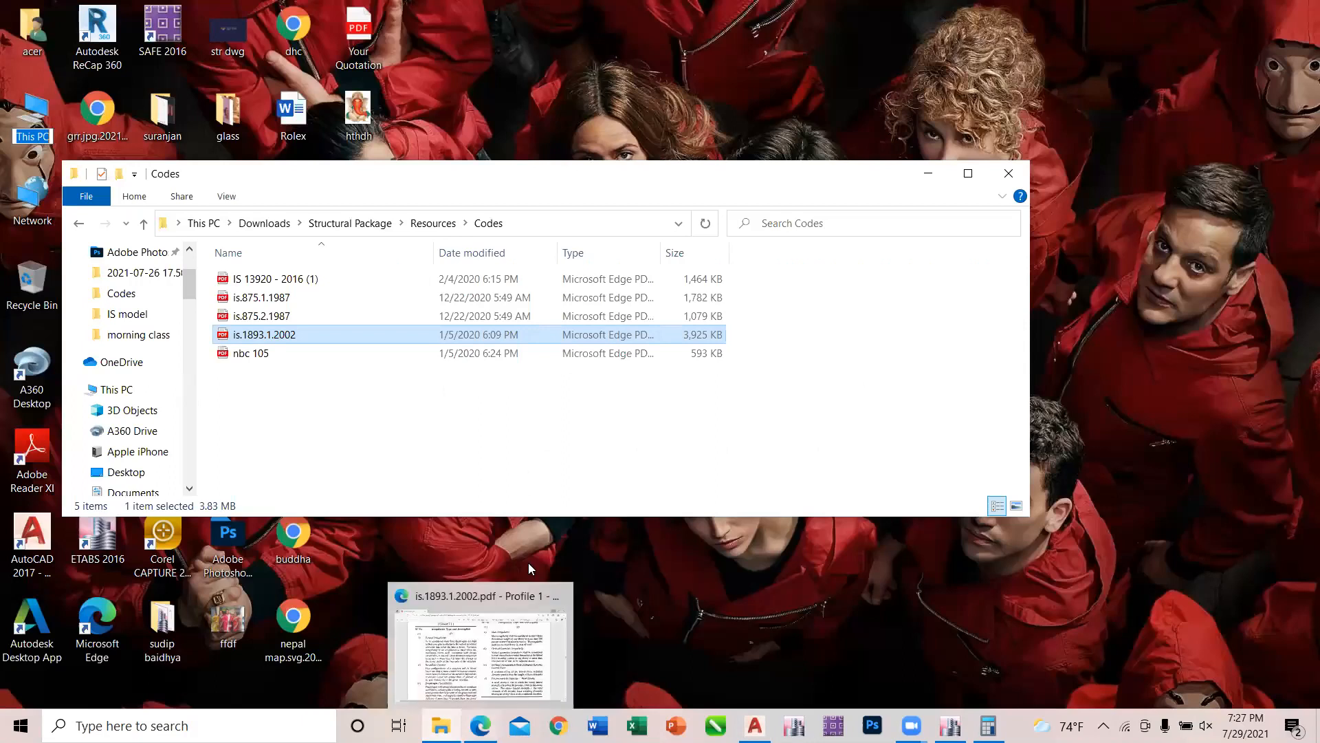
click(494, 693)
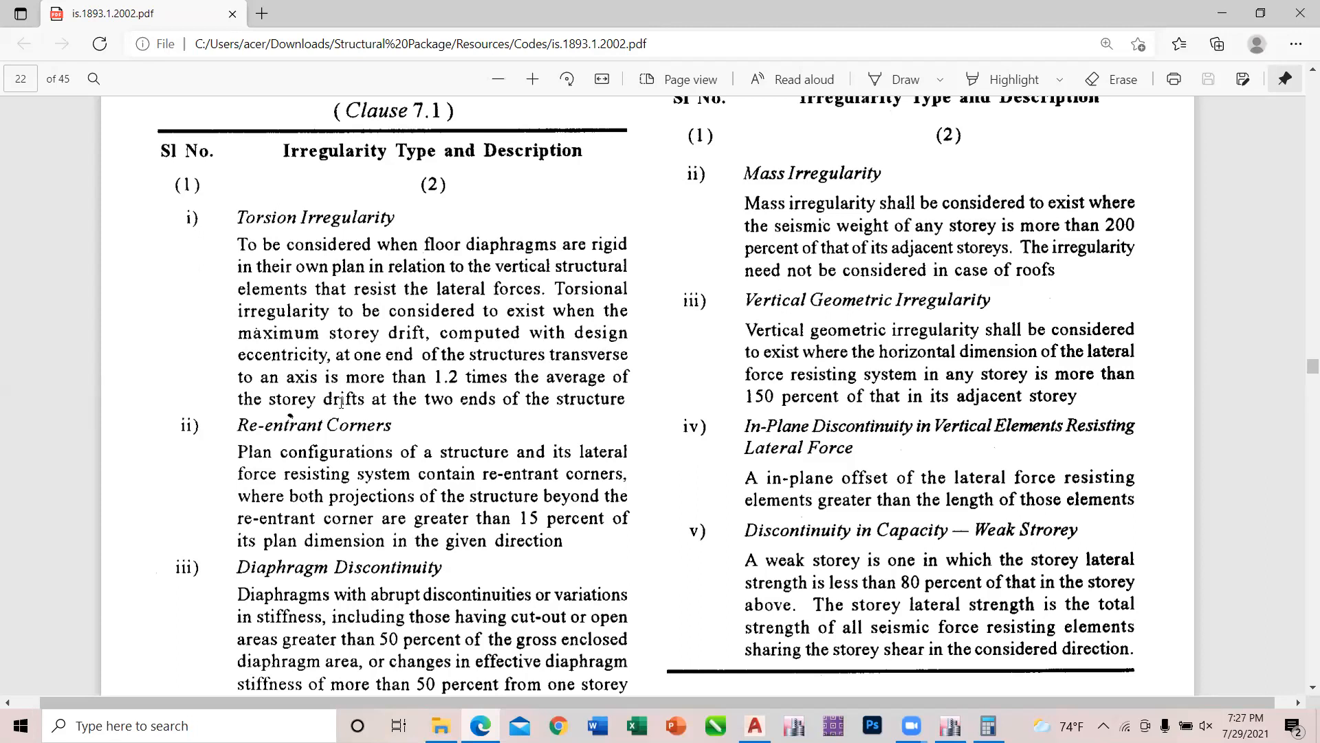
drag(438, 375, 617, 401)
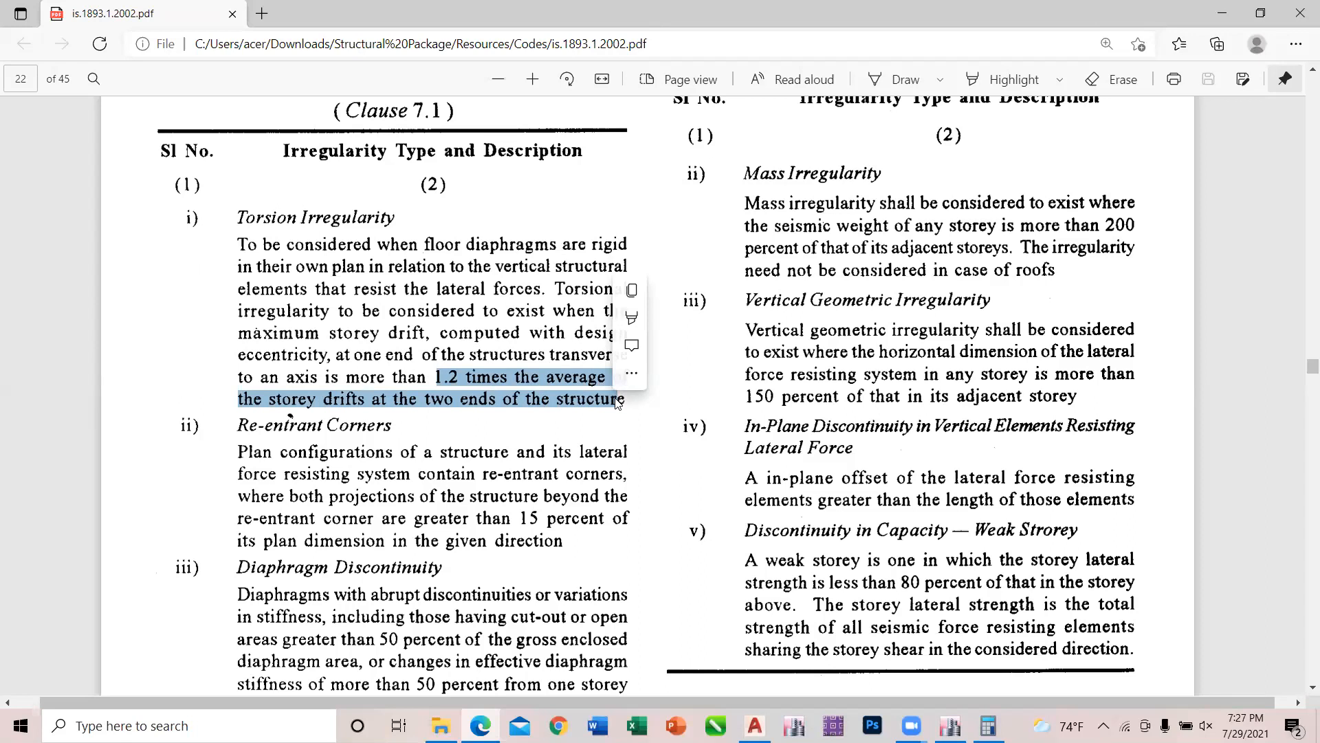
click(673, 432)
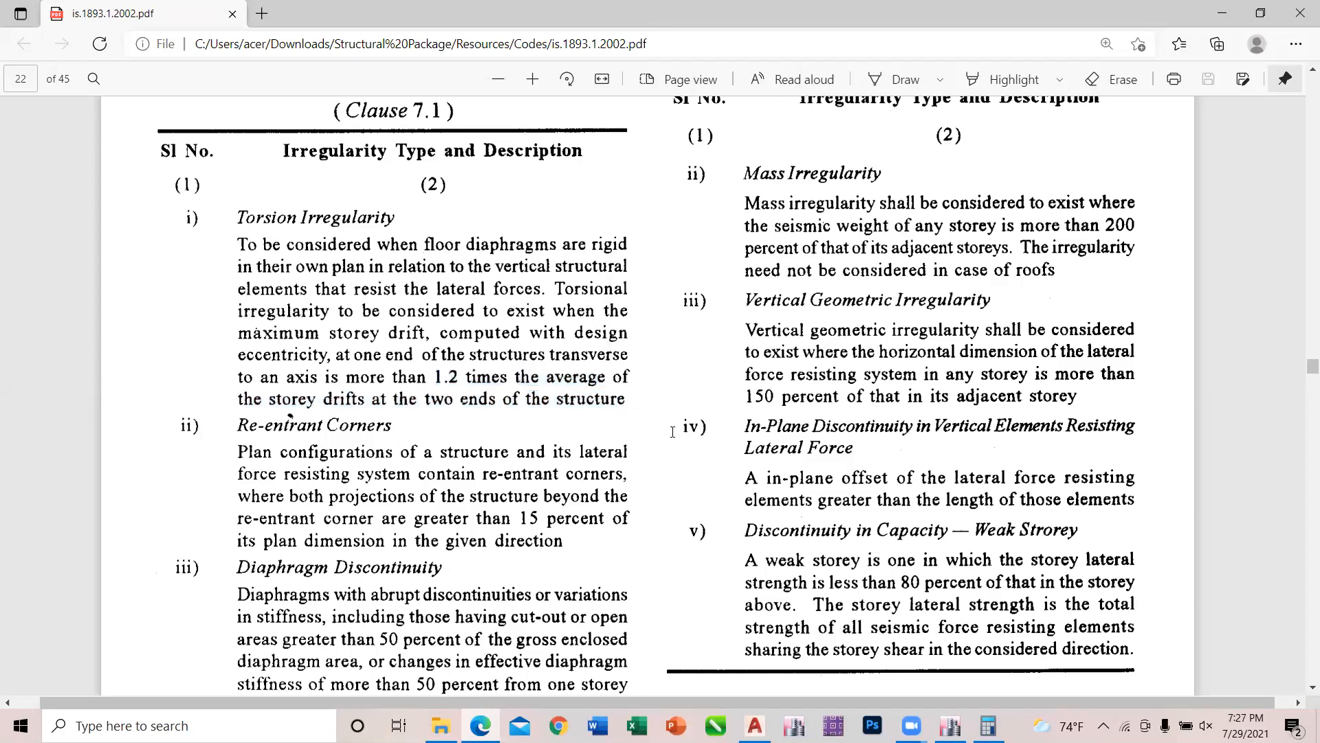
click(1222, 13)
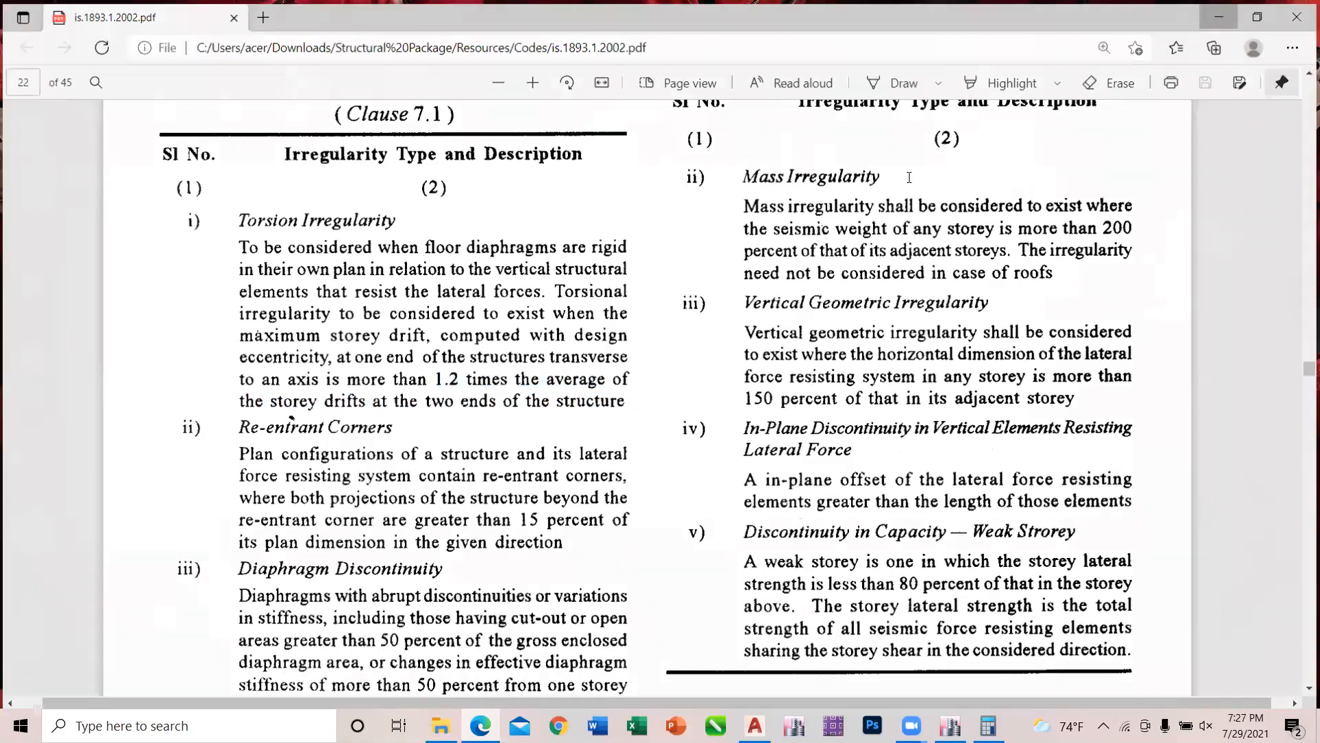
Return to ETABS and open the point displacements of joint 11 at the smaller slab's corner nearest the larger slab.
mouse_move(950, 726)
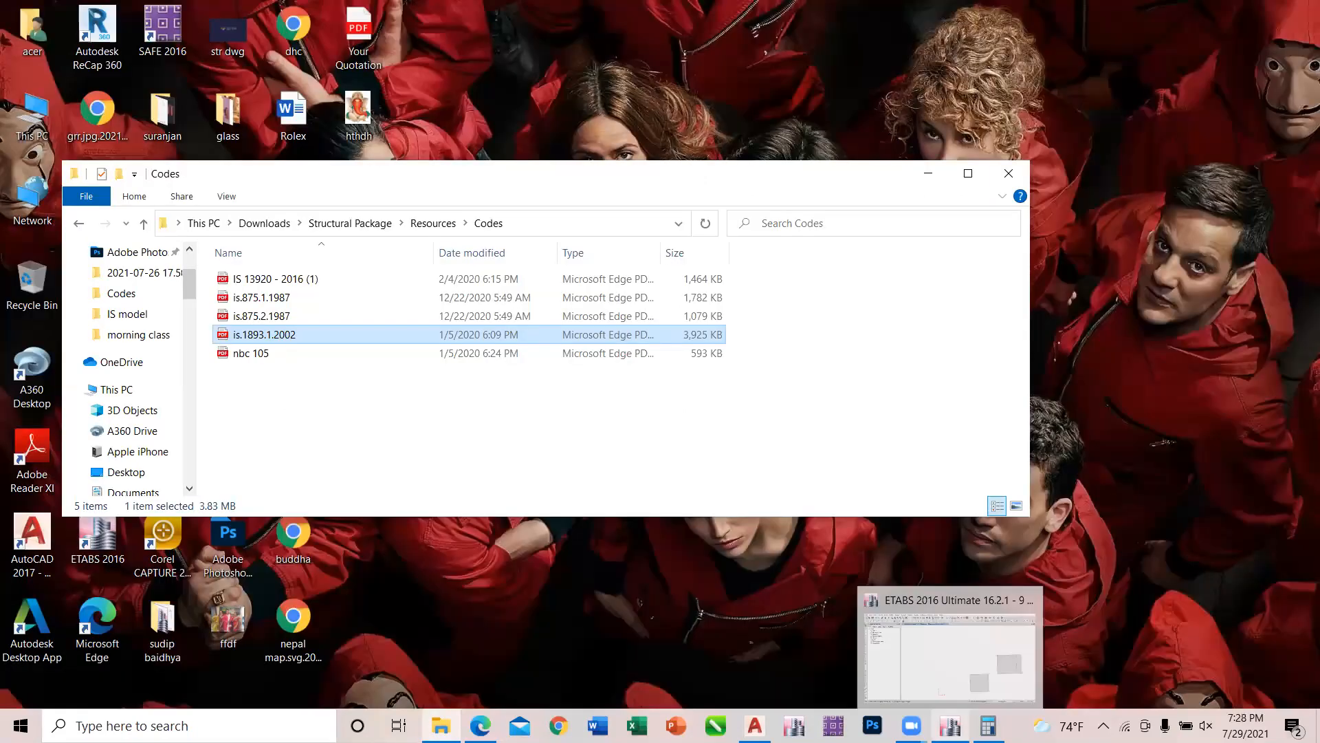
click(945, 664)
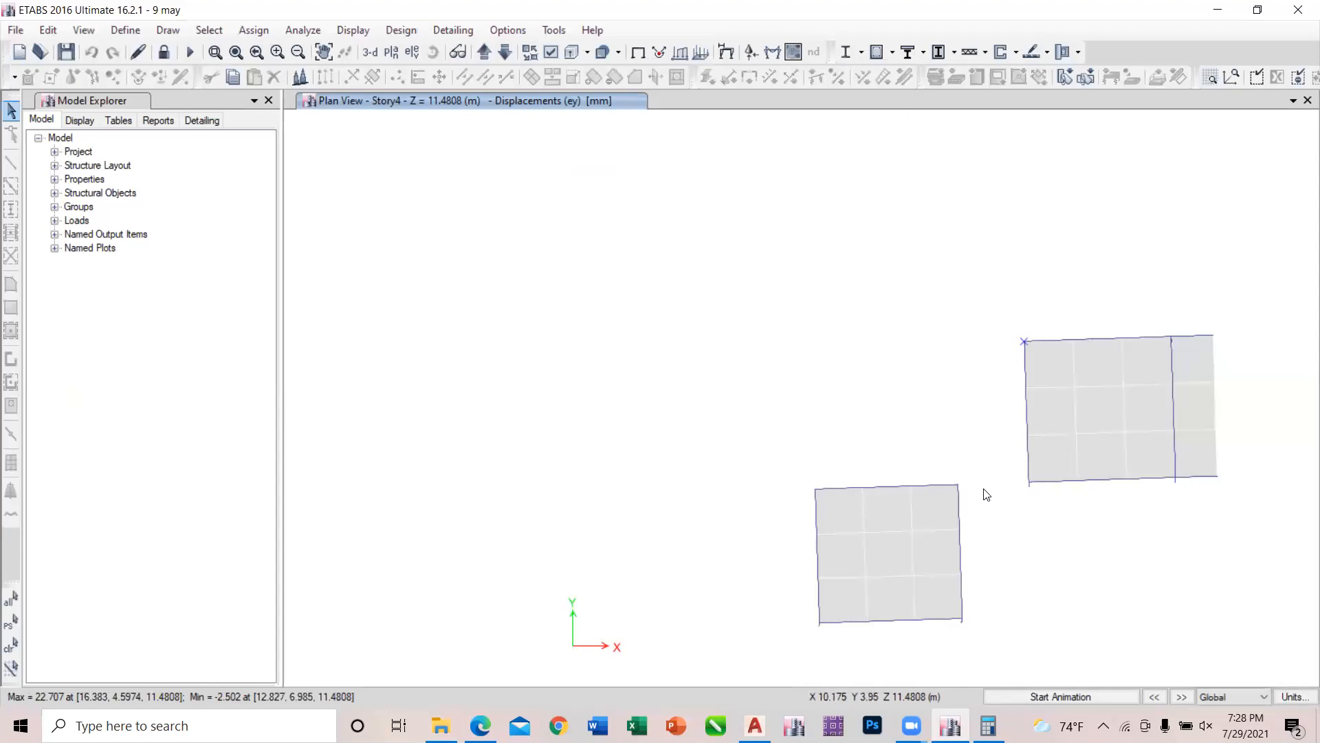
right_click(958, 483)
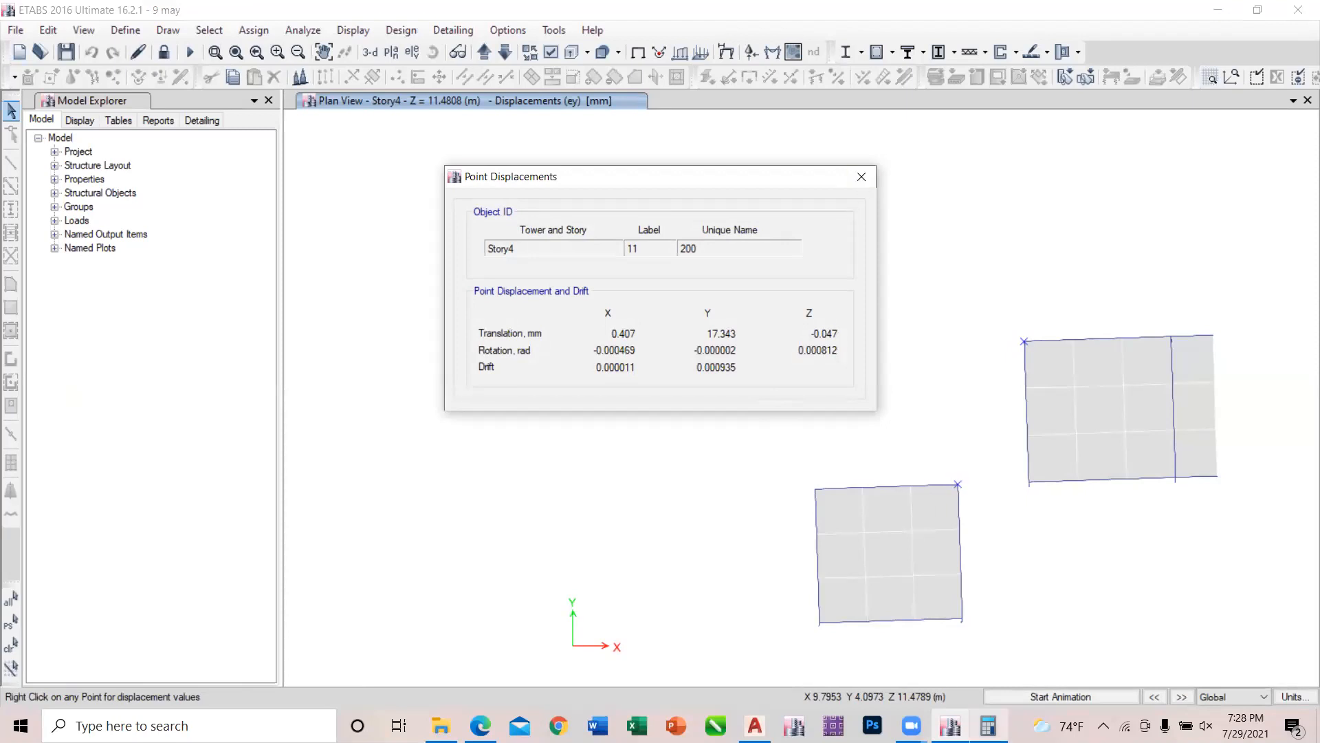
Enter joint 11's Y translation, 17.343, in Calculator as the first term of an addition and return to ETABS.
click(988, 726)
text(1)
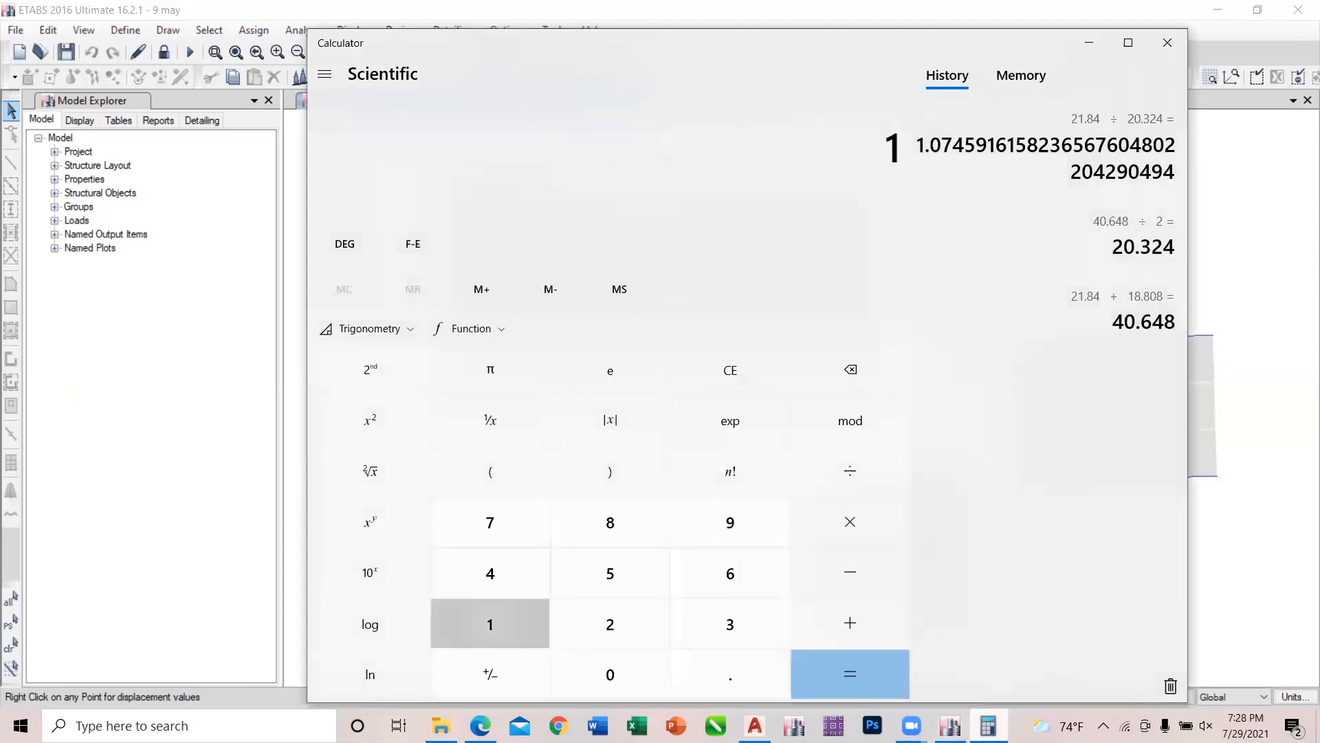
text(7.)
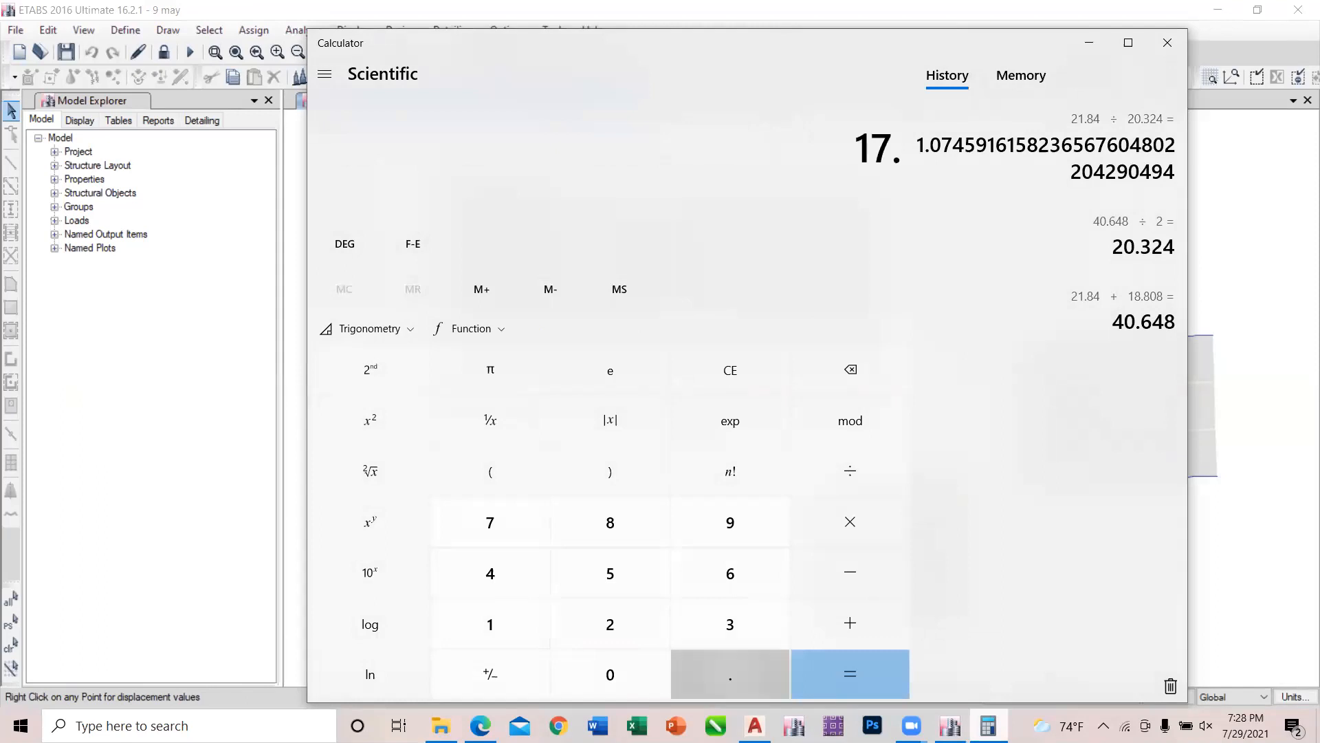
text(343 +)
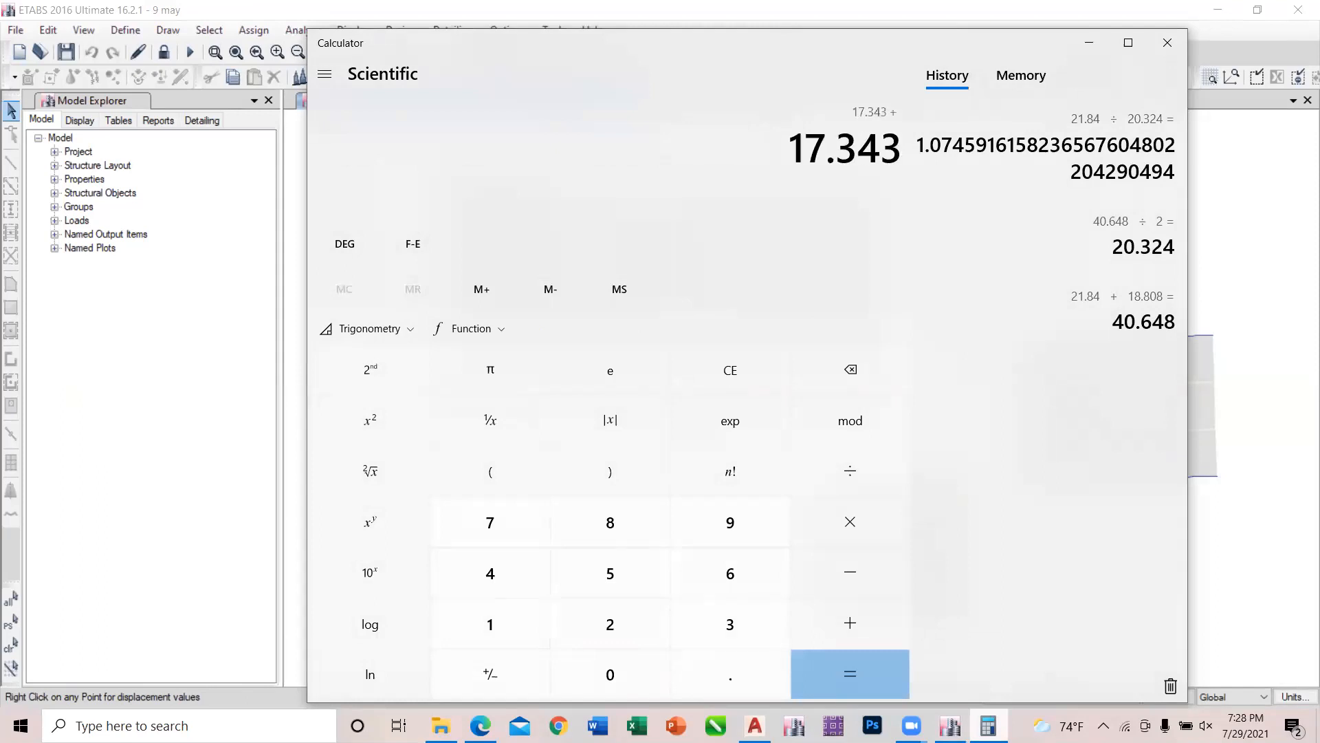
click(1089, 42)
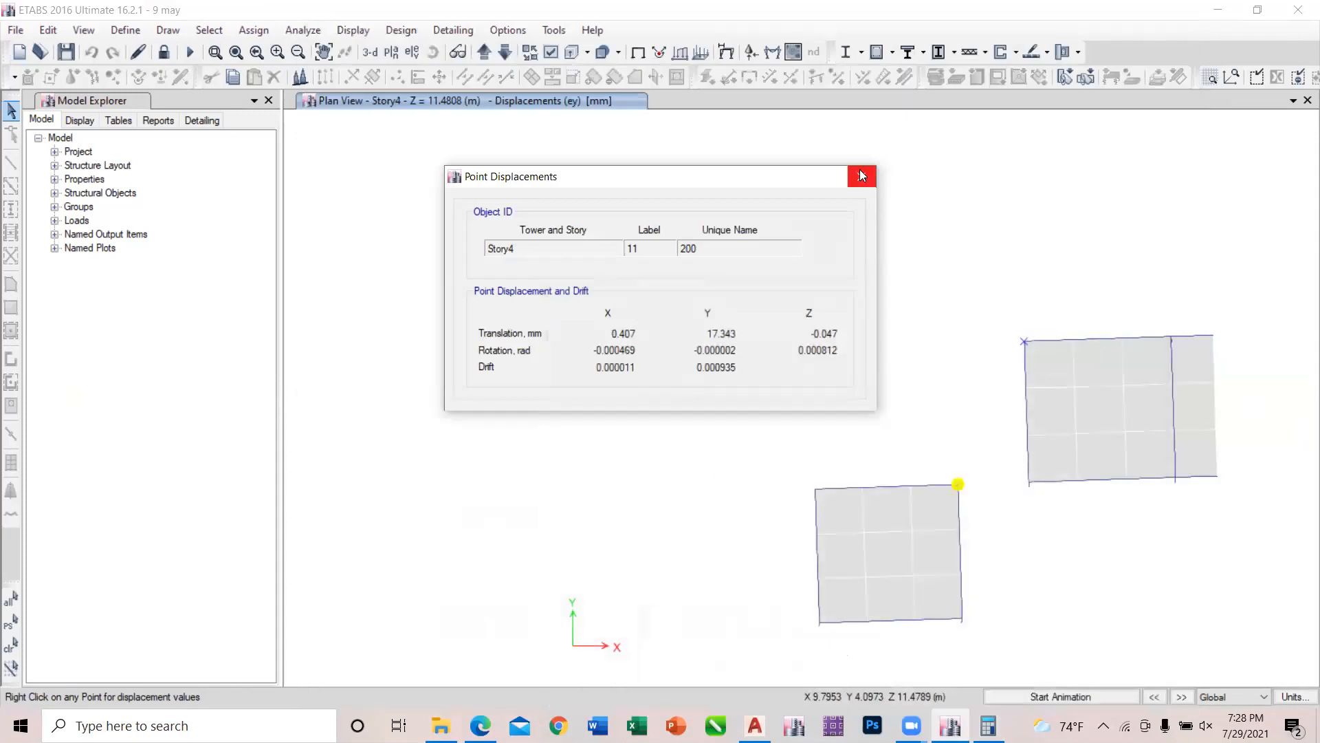
Open joint 8's point displacements at the smaller slab's far upper corner, add its Y translation, 14.394, in Calculator and halve the sum.
right_click(817, 489)
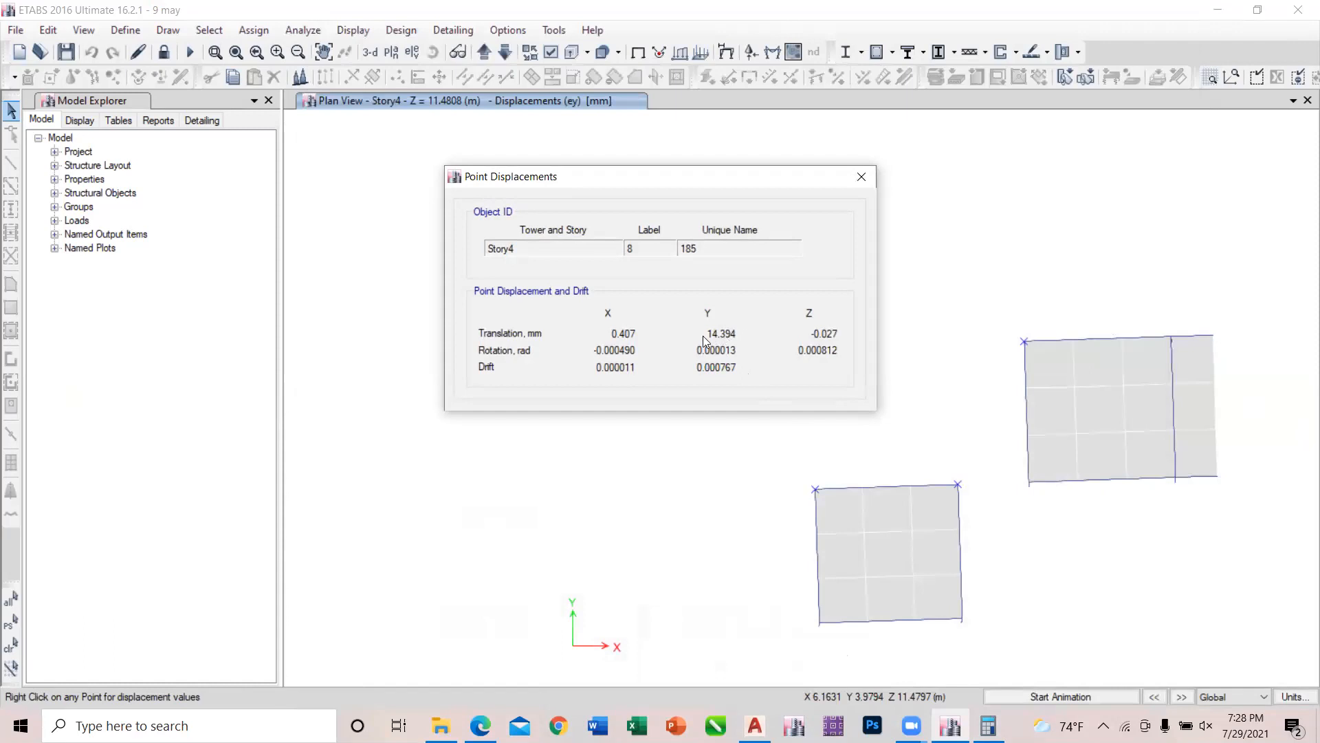
click(988, 726)
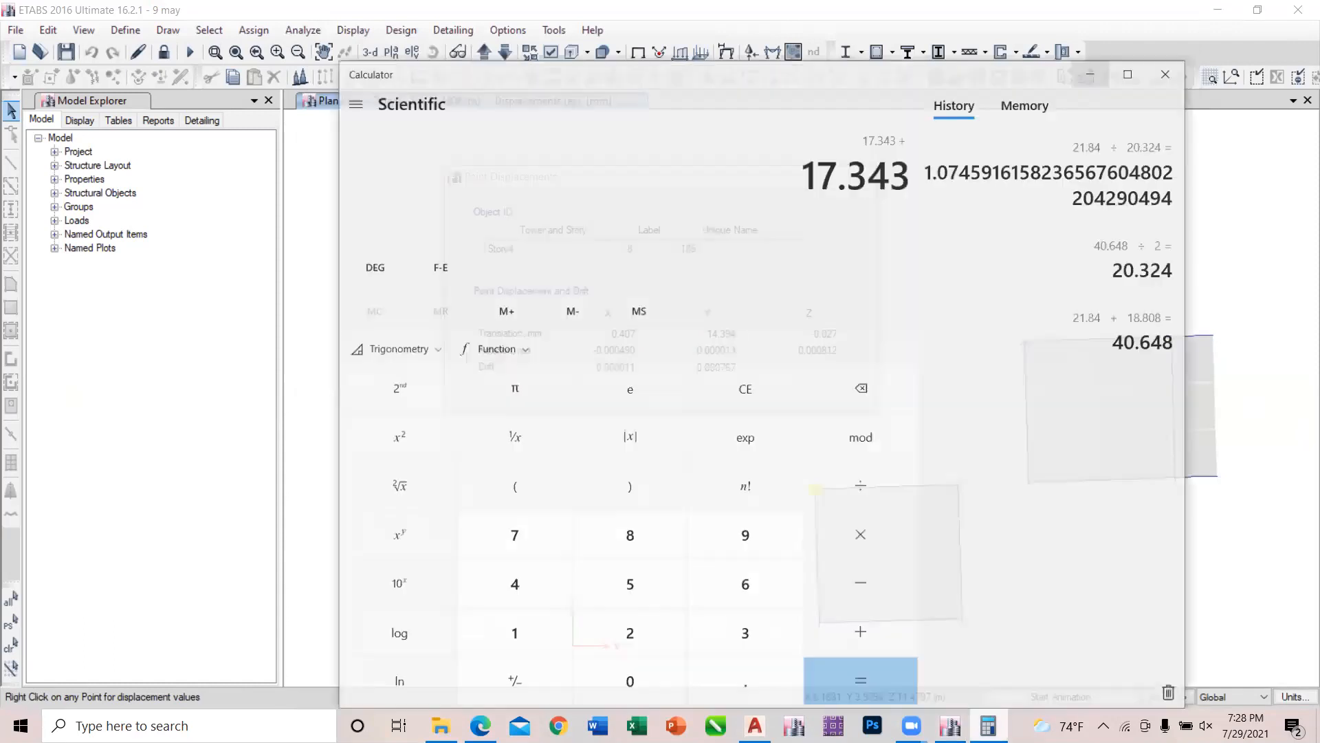
text(14.394)
key(Return)
text(/2)
key(Return)
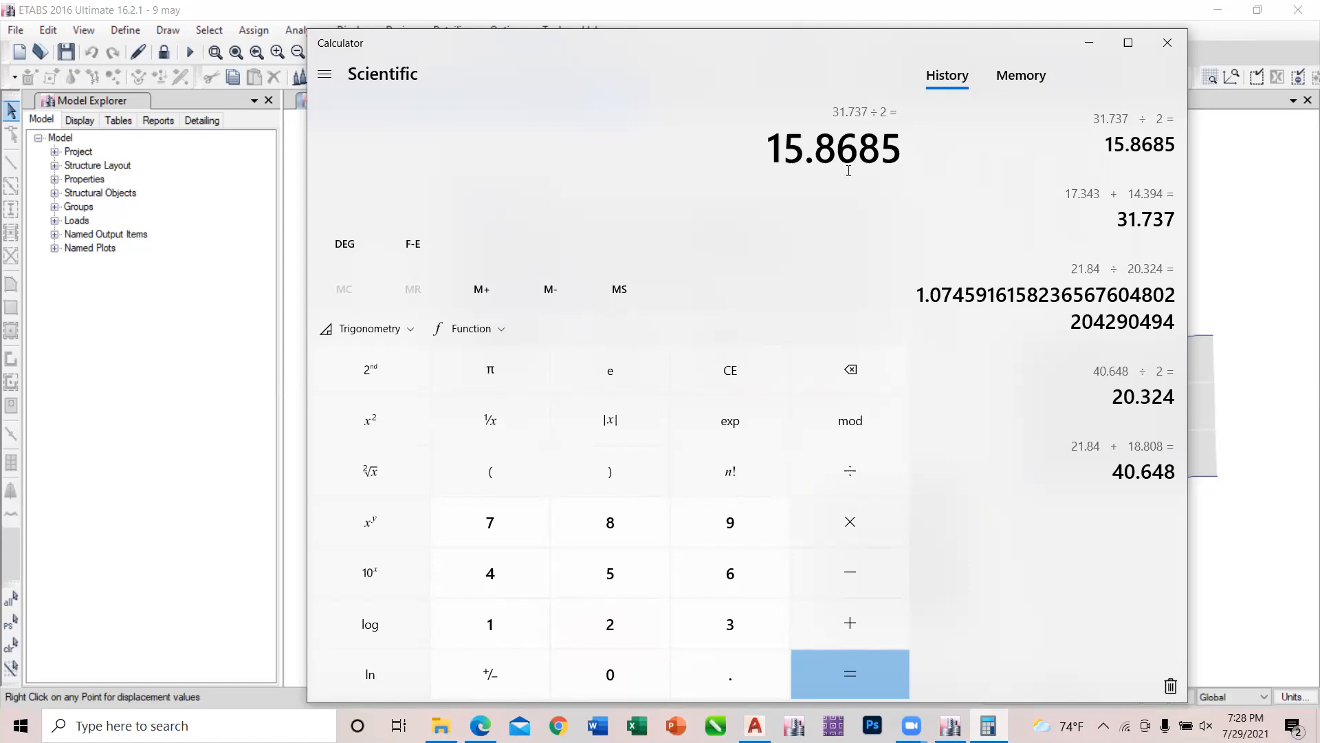
Divide the maximum Y translation, 17.343, by the average, 15.8685, in Calculator and highlight the leading digits of the ratio.
text(17.3)
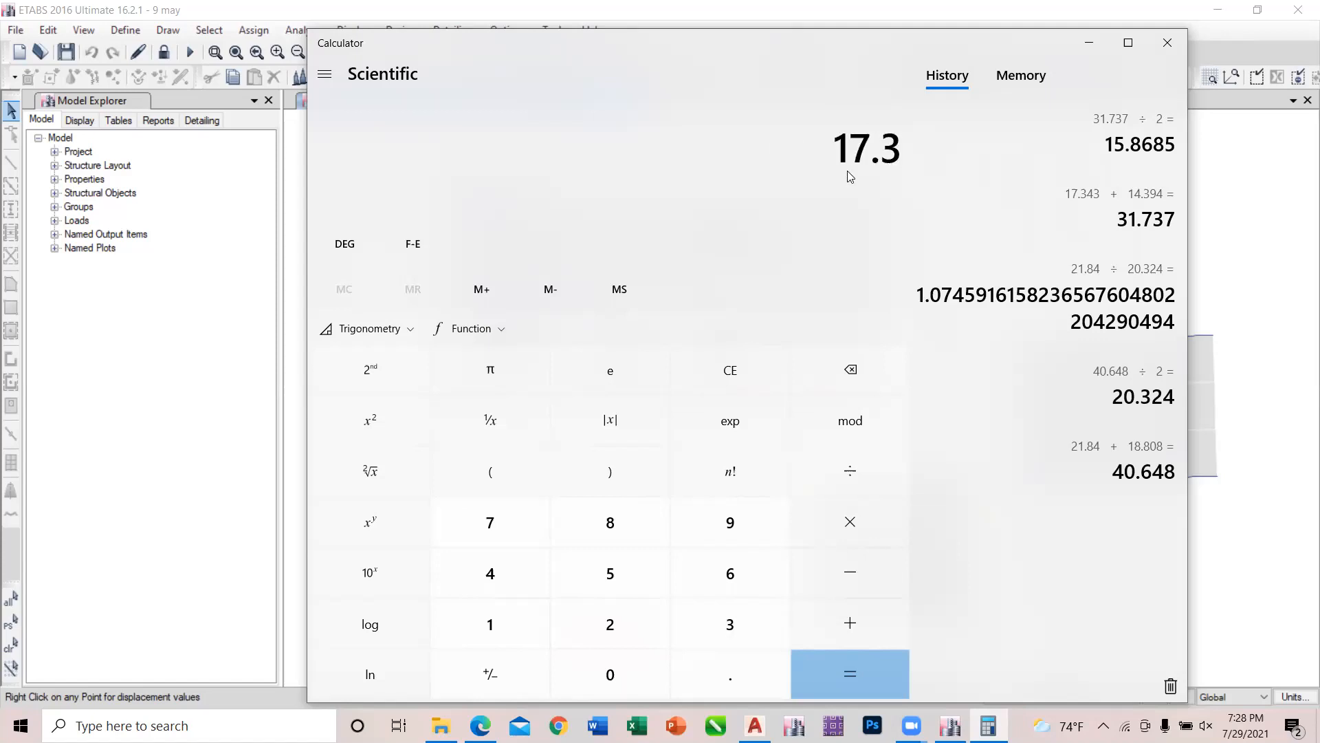
text(43)
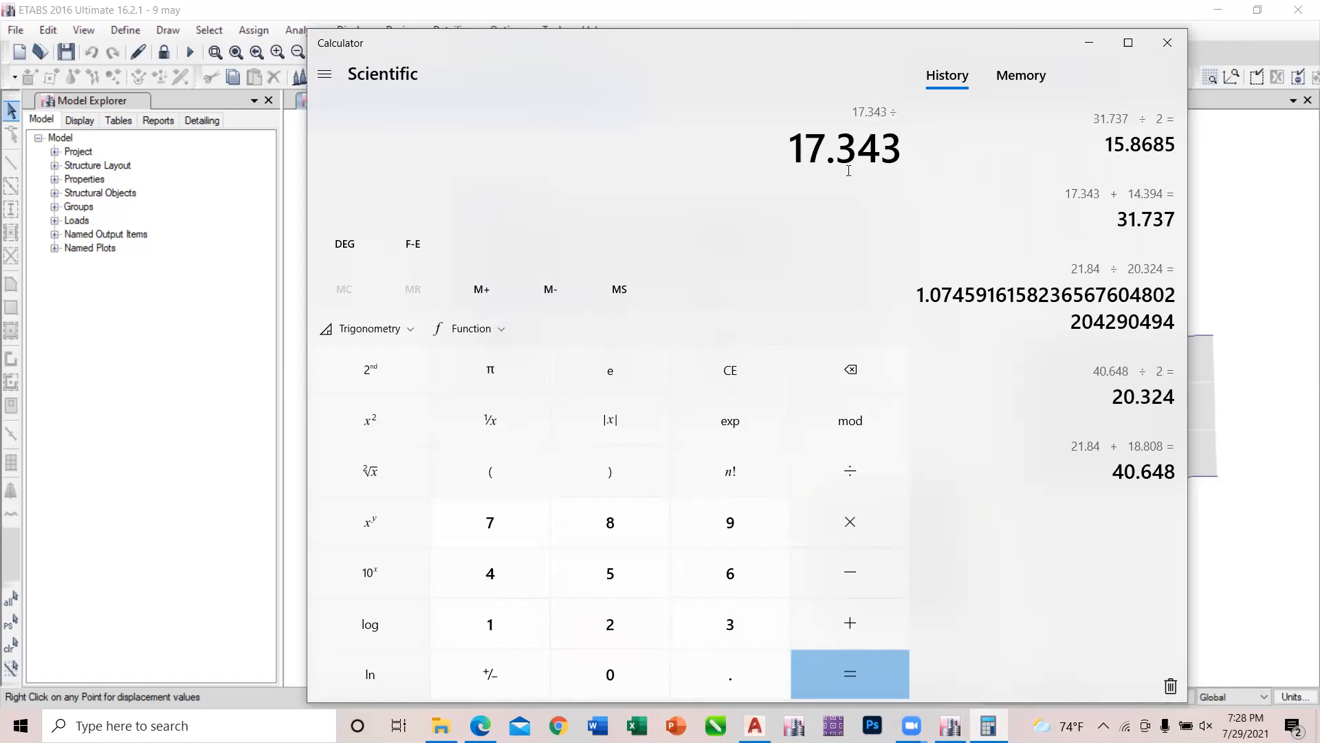
text(/15.8685)
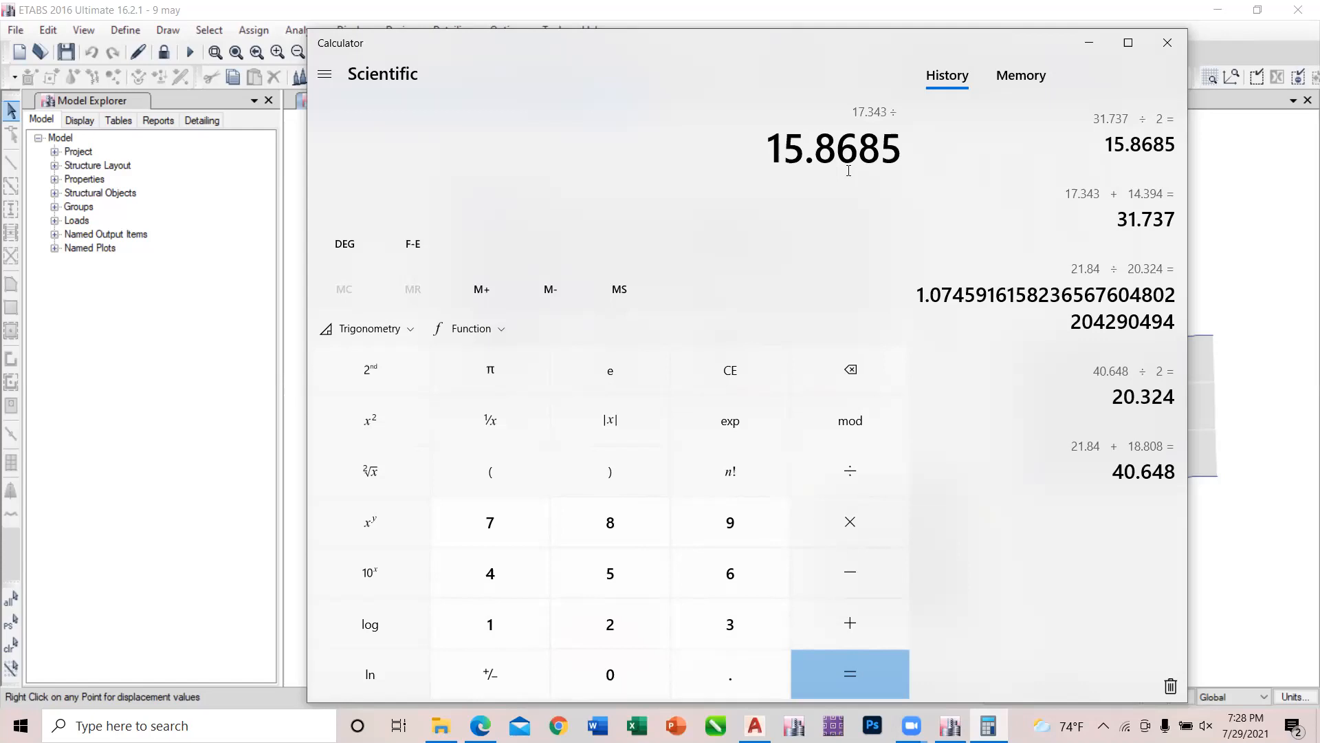
key(Return)
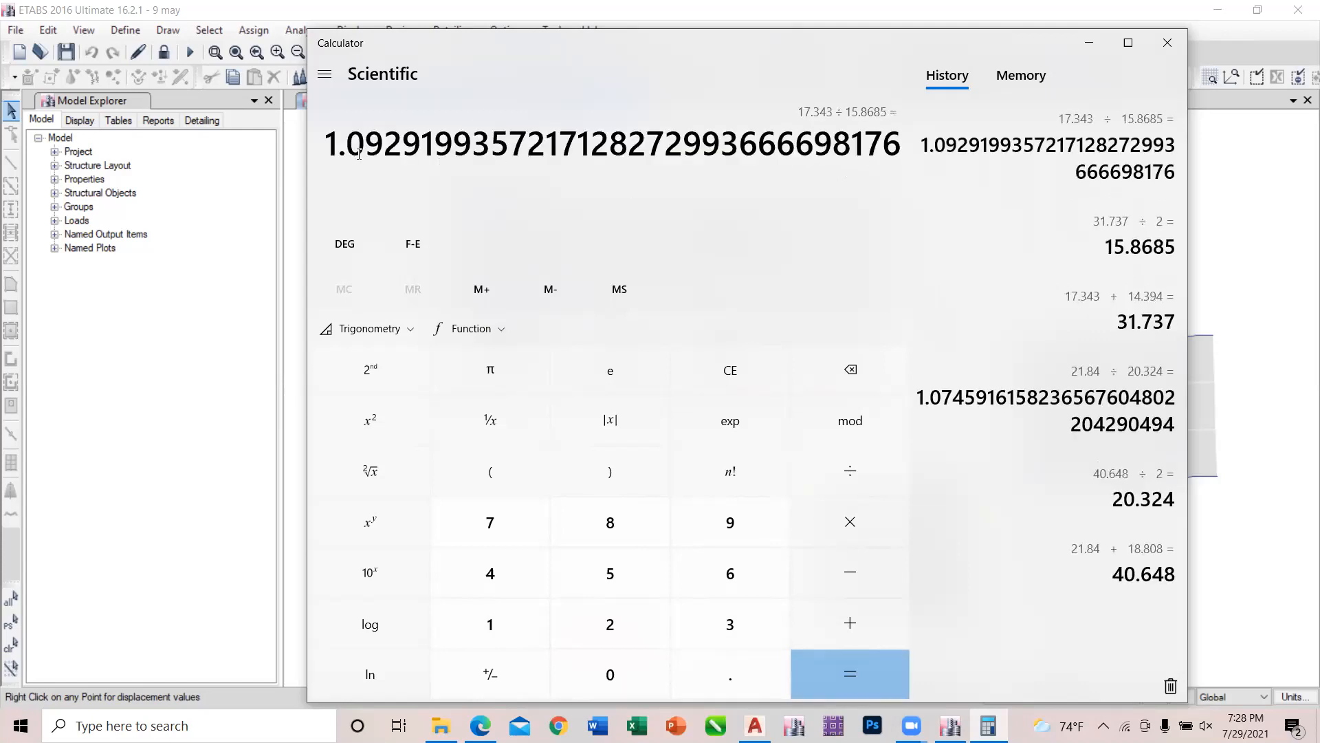
drag(390, 151, 314, 176)
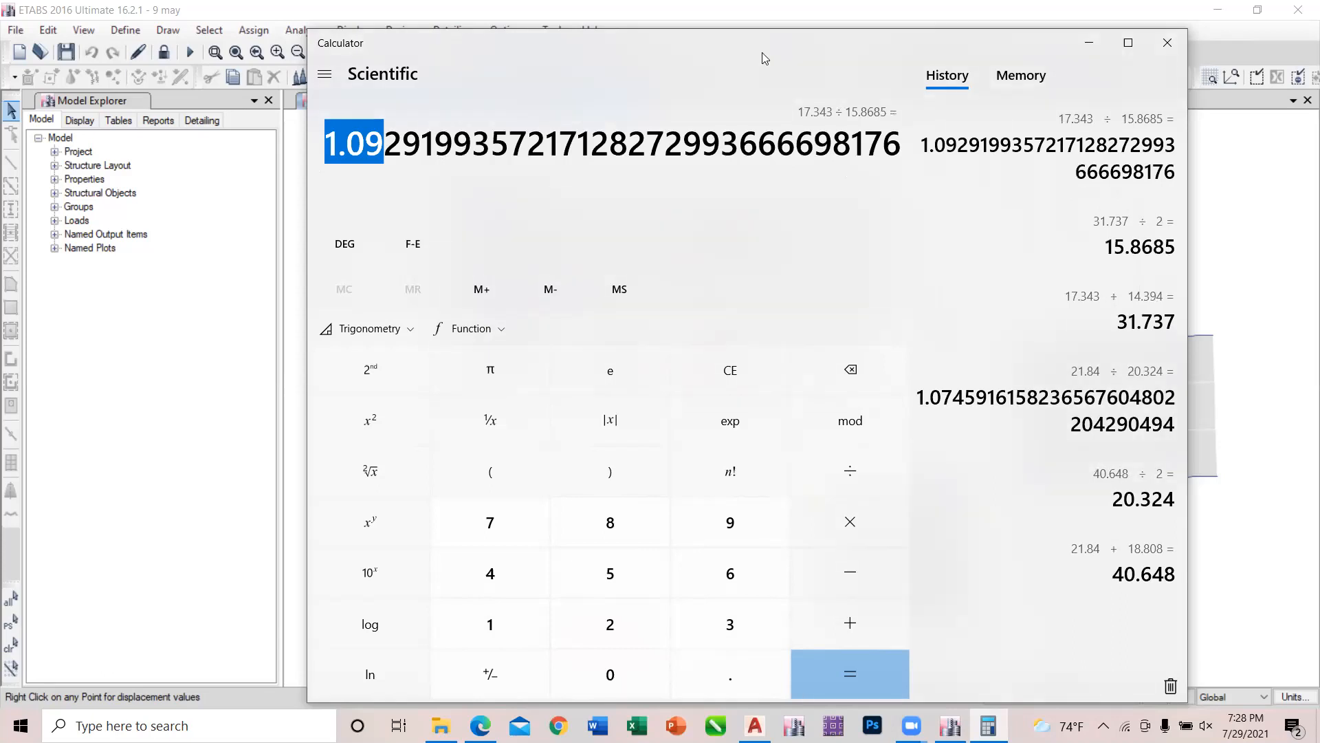
Close Calculator and the joint 8 results, clear the joint selection and switch to the 3-D view of the ey displacements.
click(1166, 43)
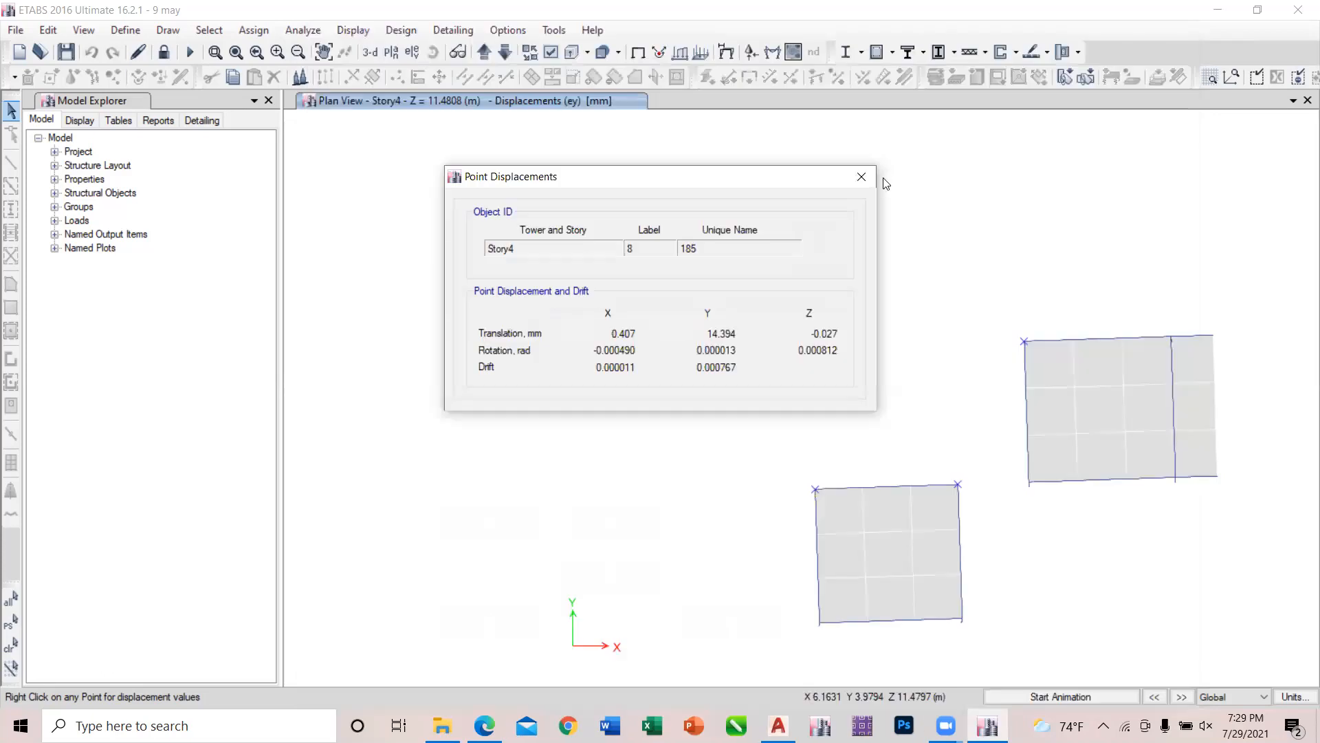
click(860, 178)
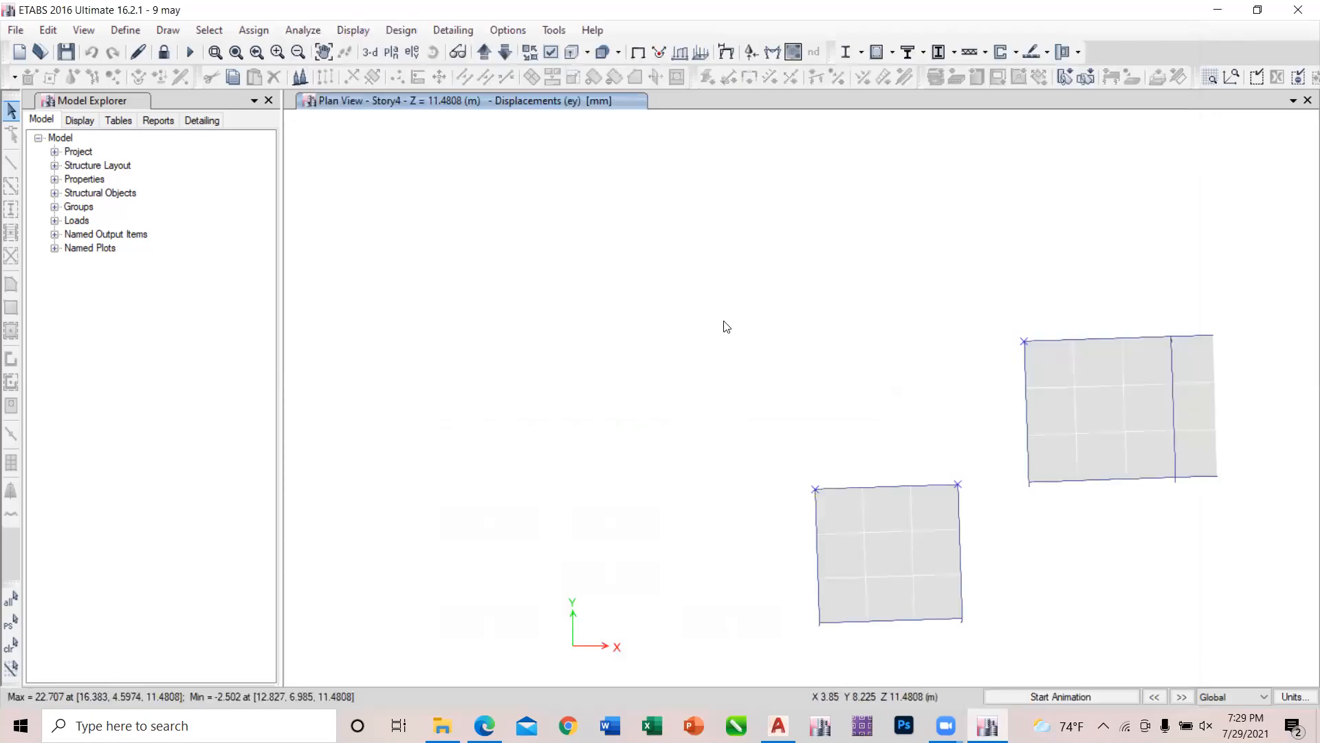
key(Escape)
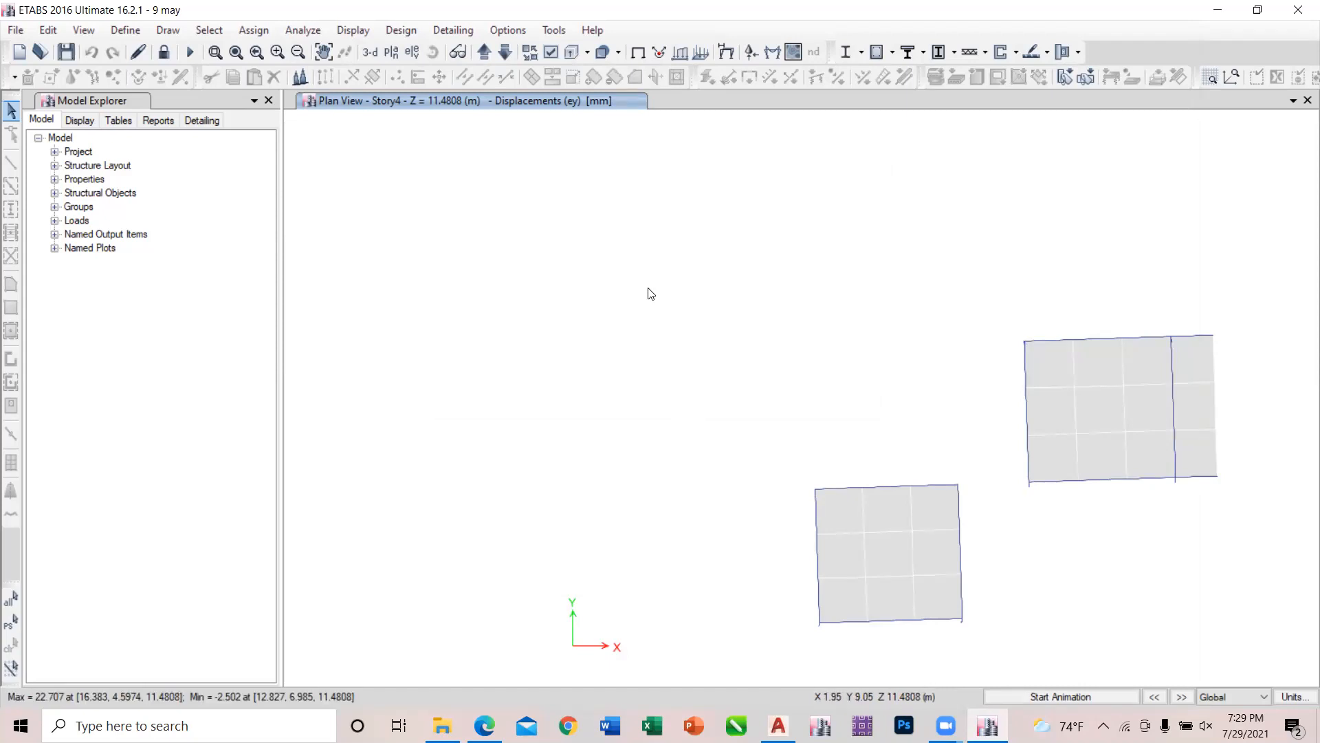
click(378, 53)
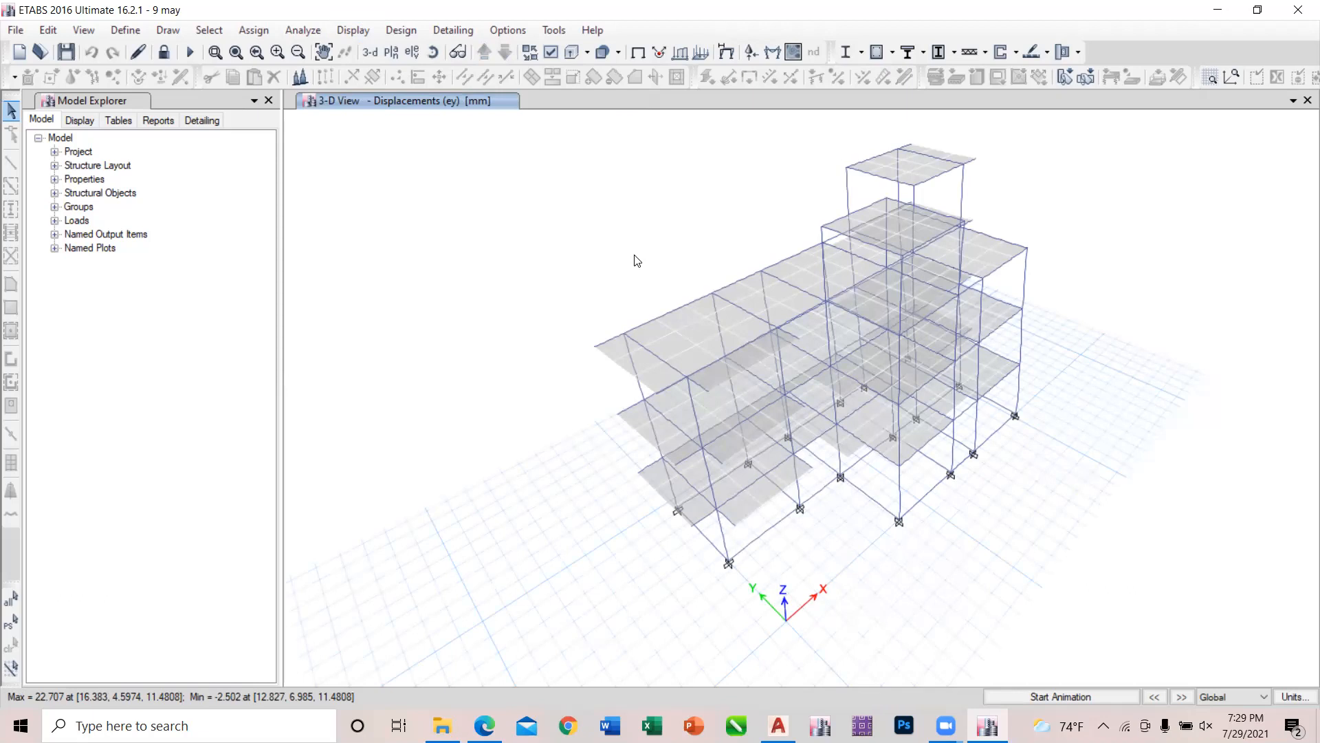
Open a story response plot and set its display type to Max story drifts.
click(361, 29)
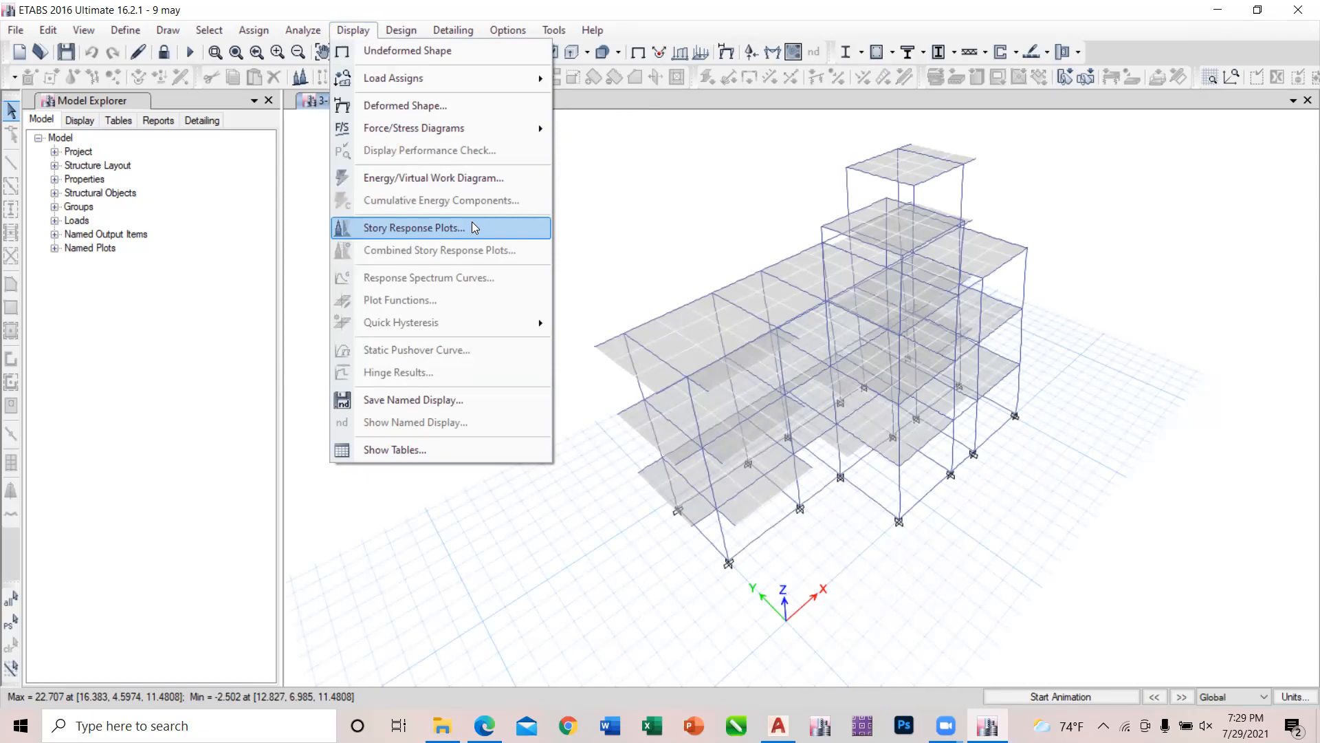
click(416, 231)
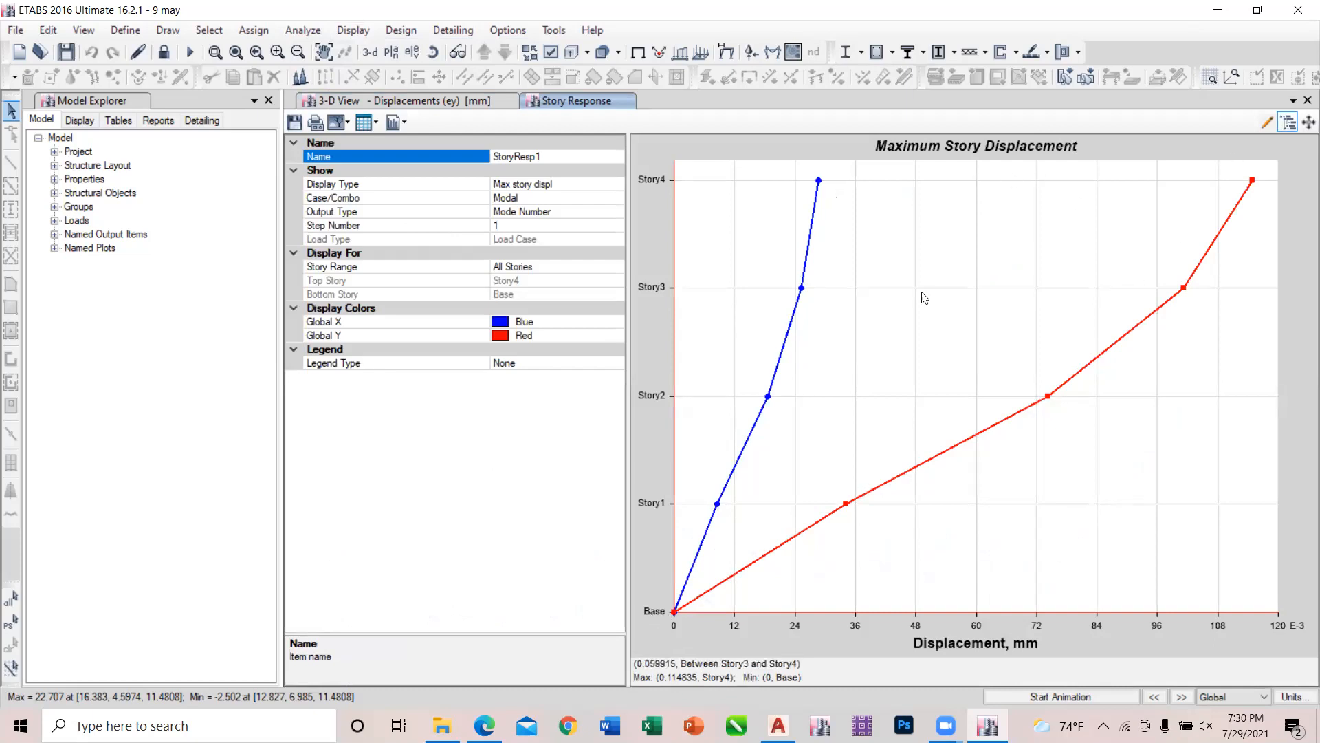
click(564, 183)
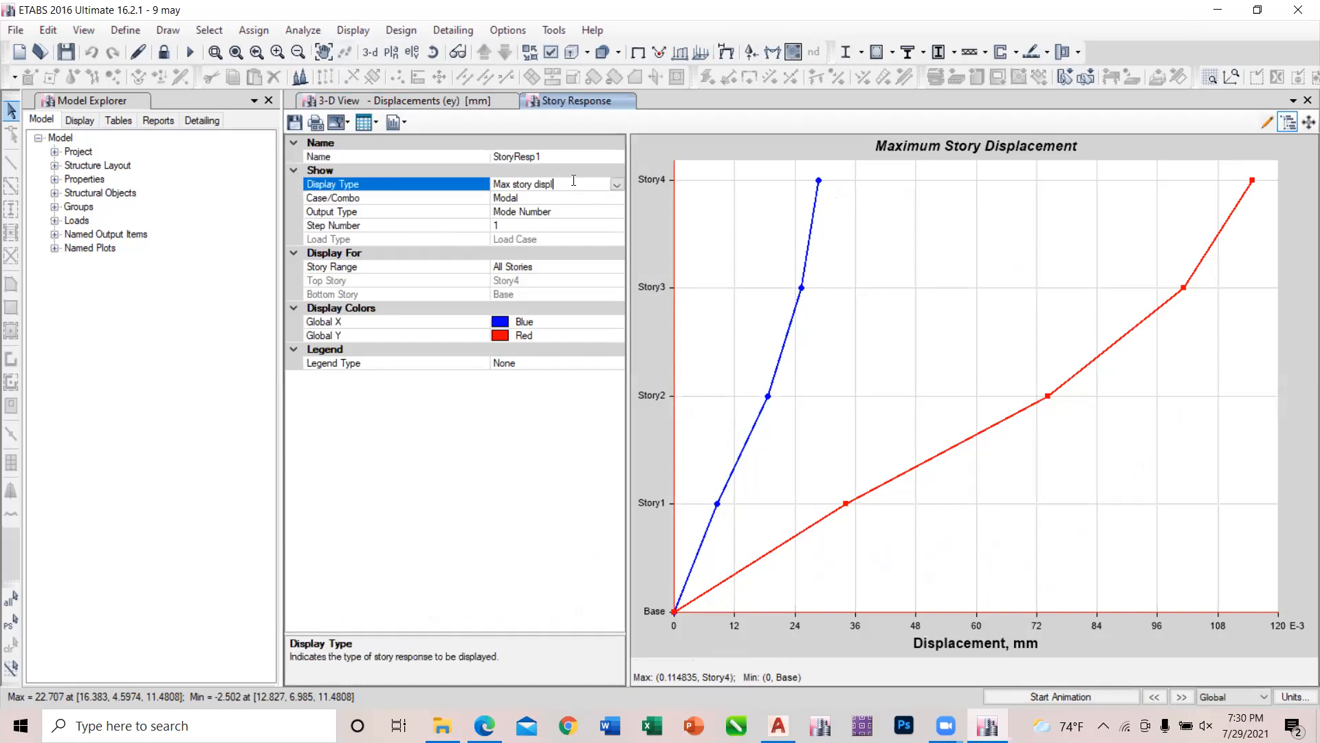
click(617, 184)
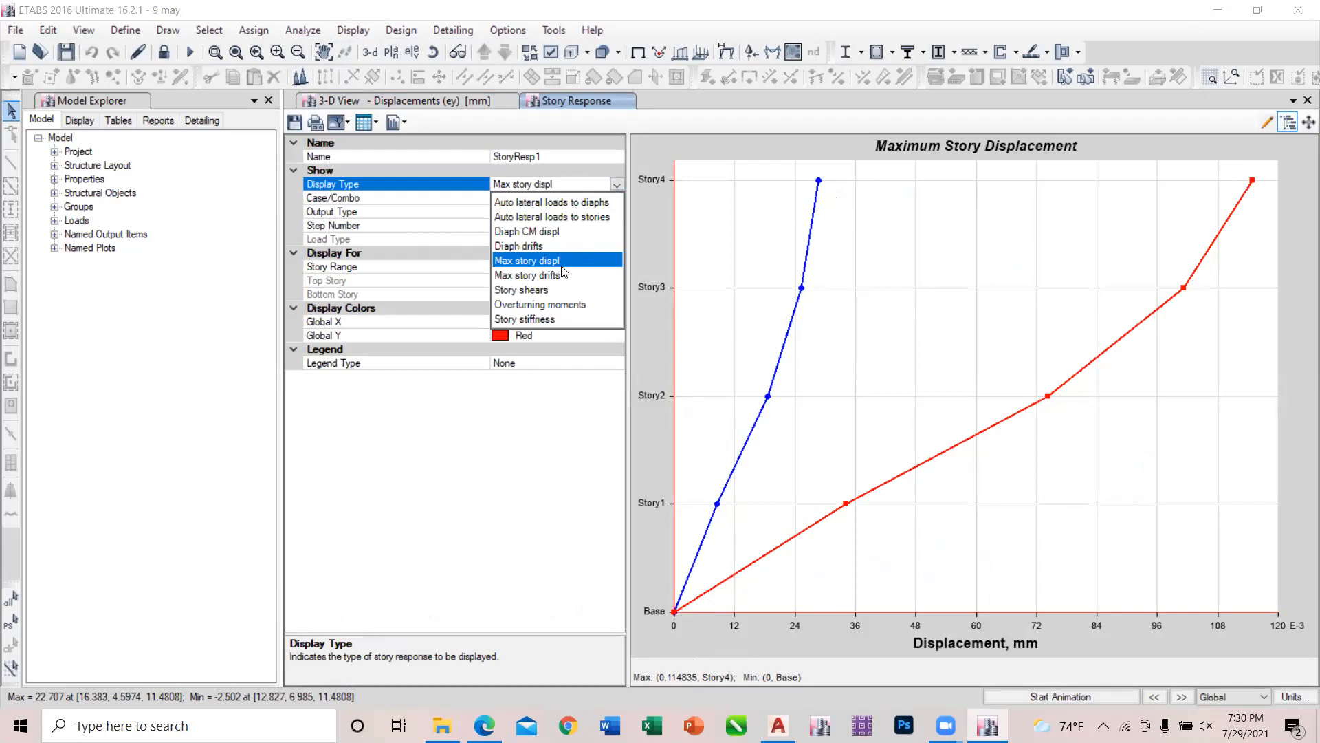
click(539, 278)
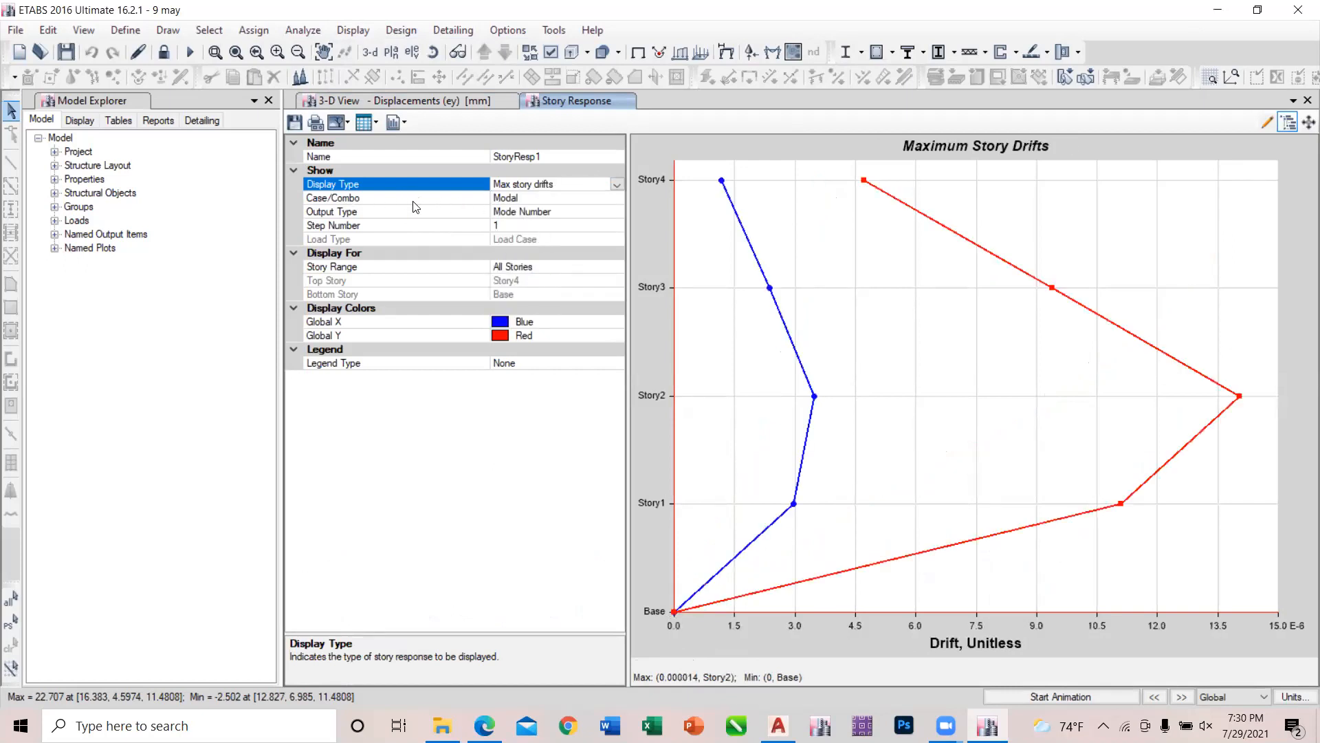
Compare the story drifts for load cases ex and ey, and return the plot to ex.
click(552, 199)
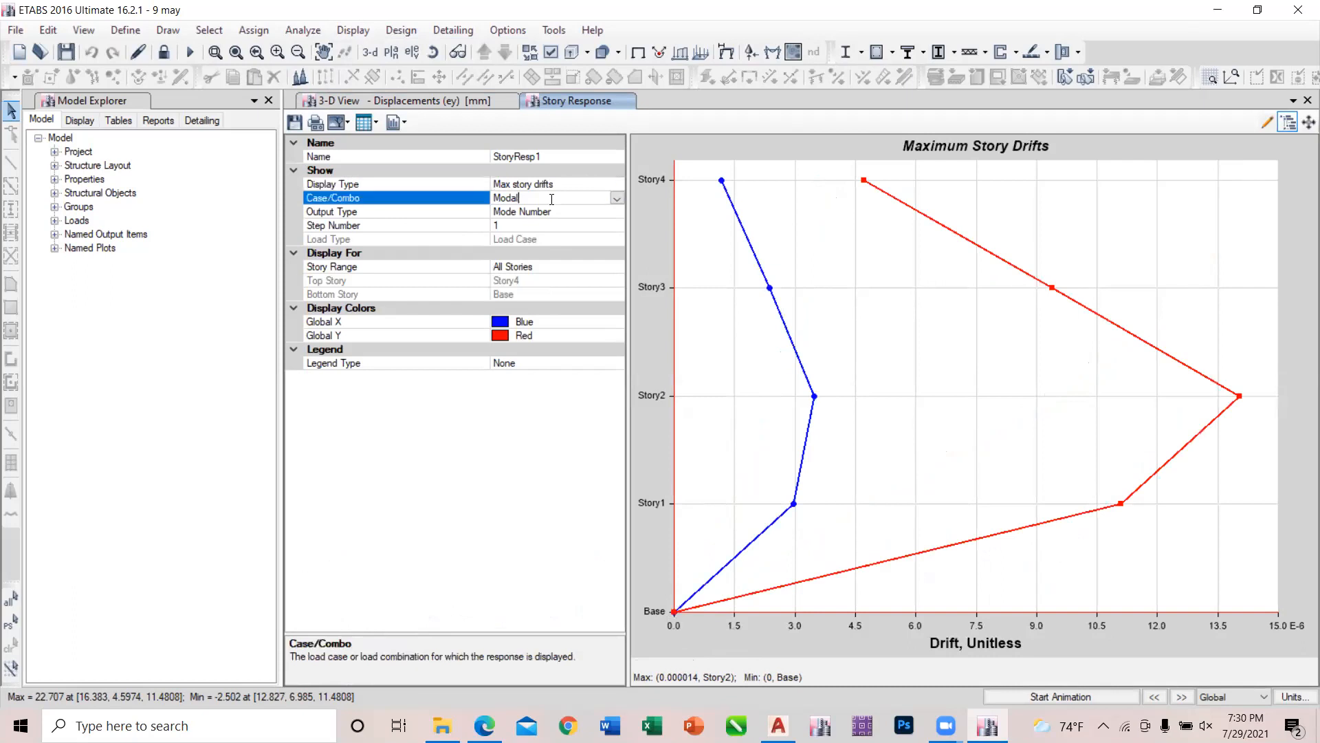
click(617, 199)
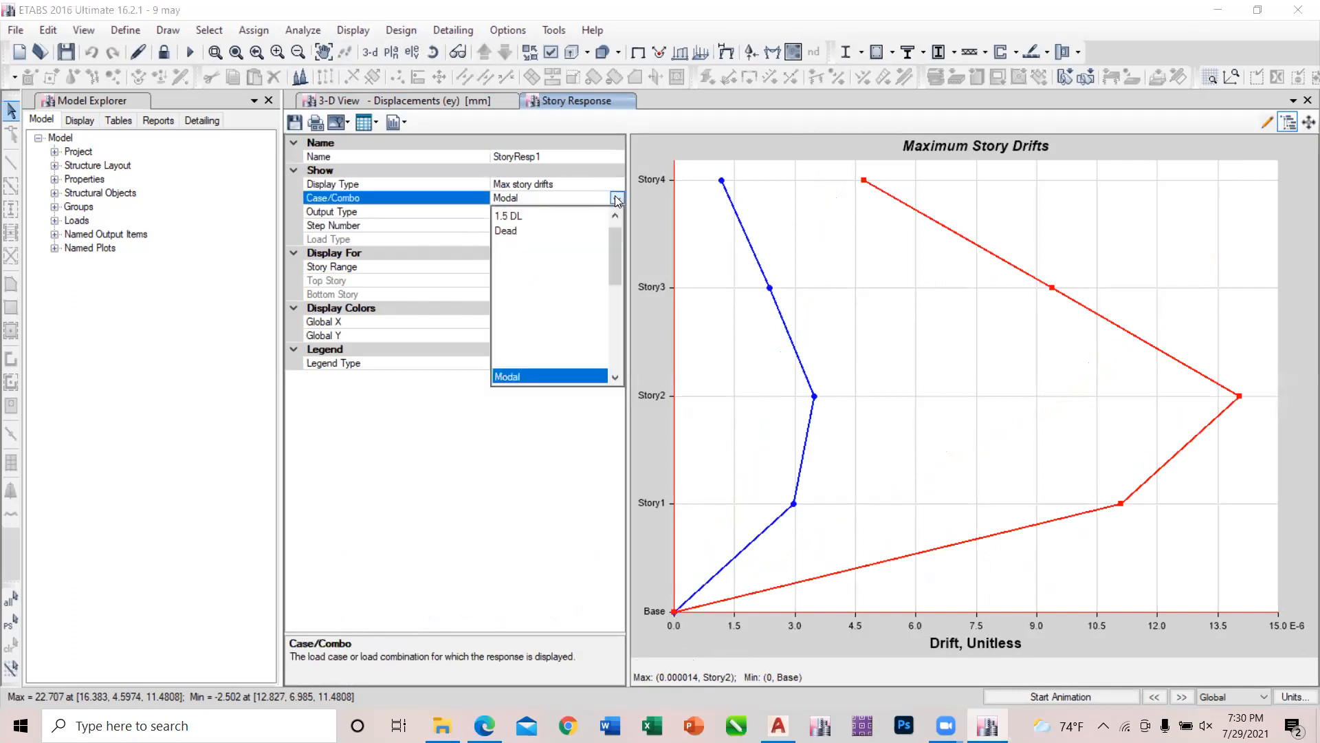
click(508, 304)
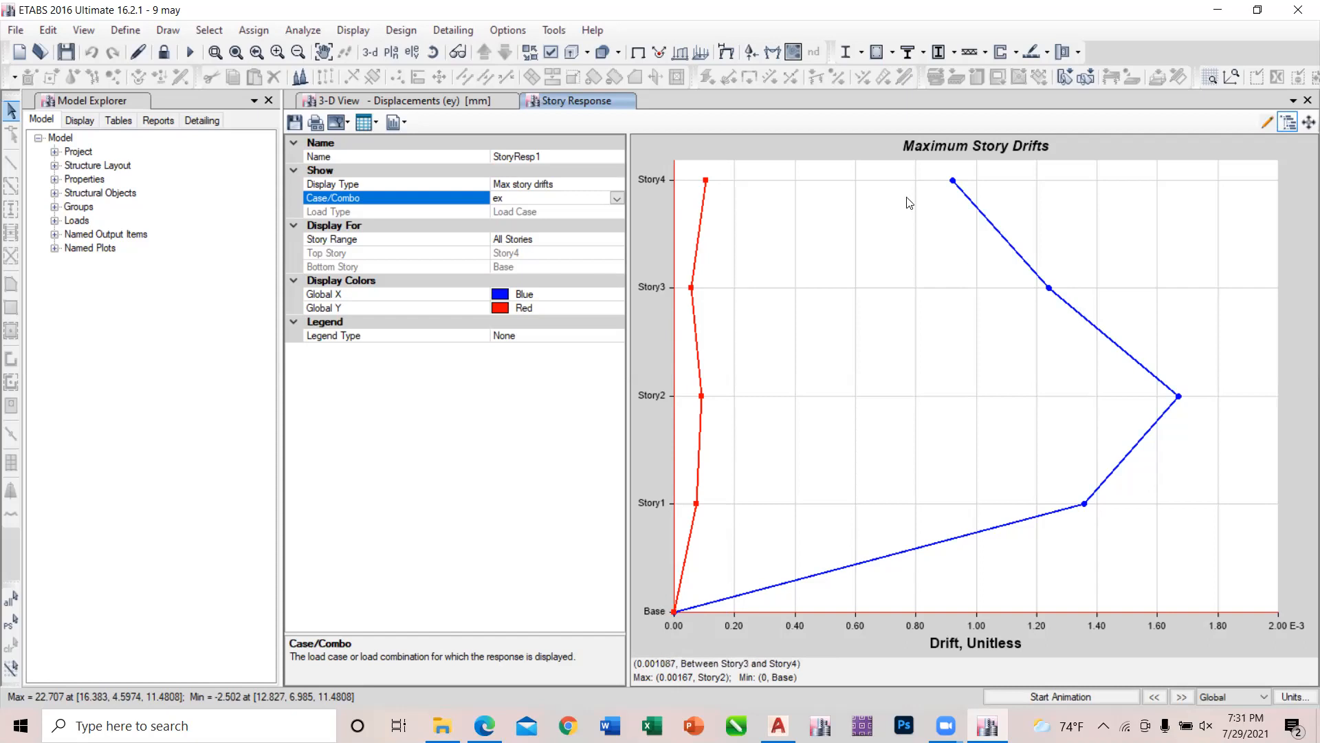
click(616, 199)
click(524, 337)
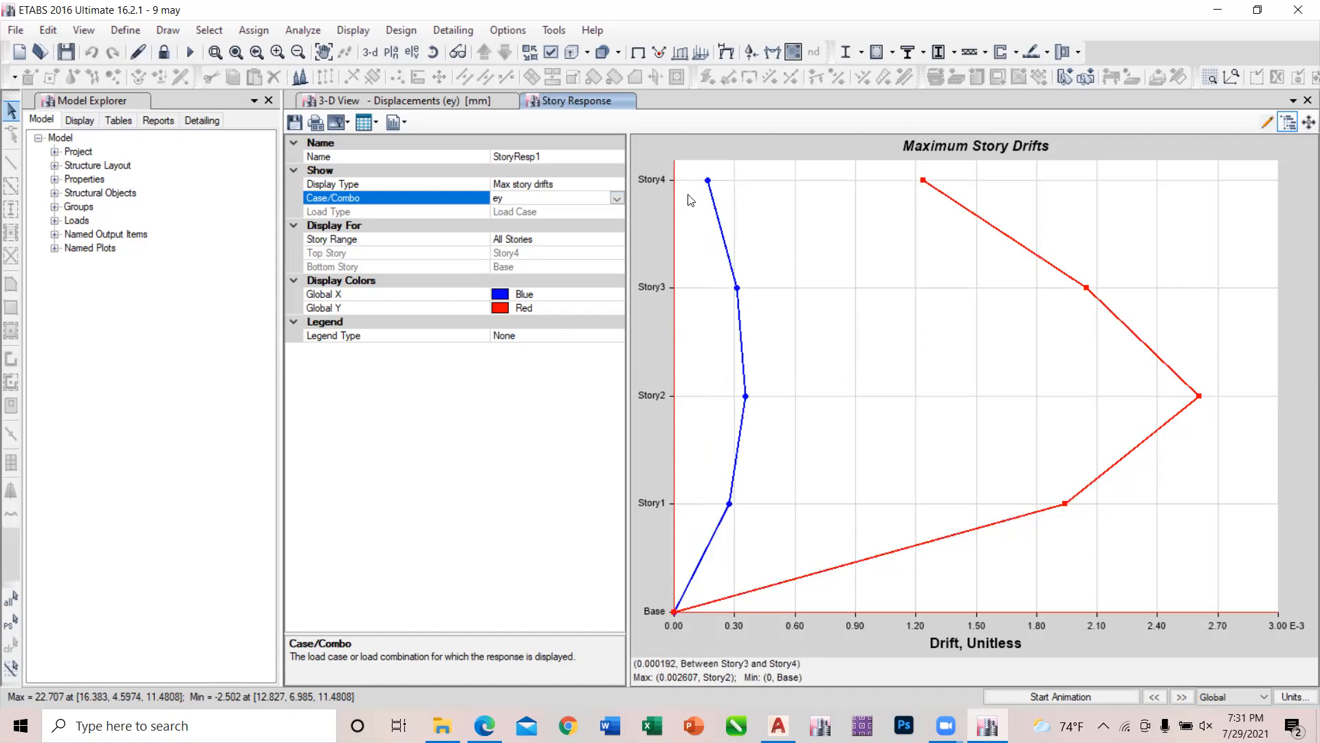
click(617, 198)
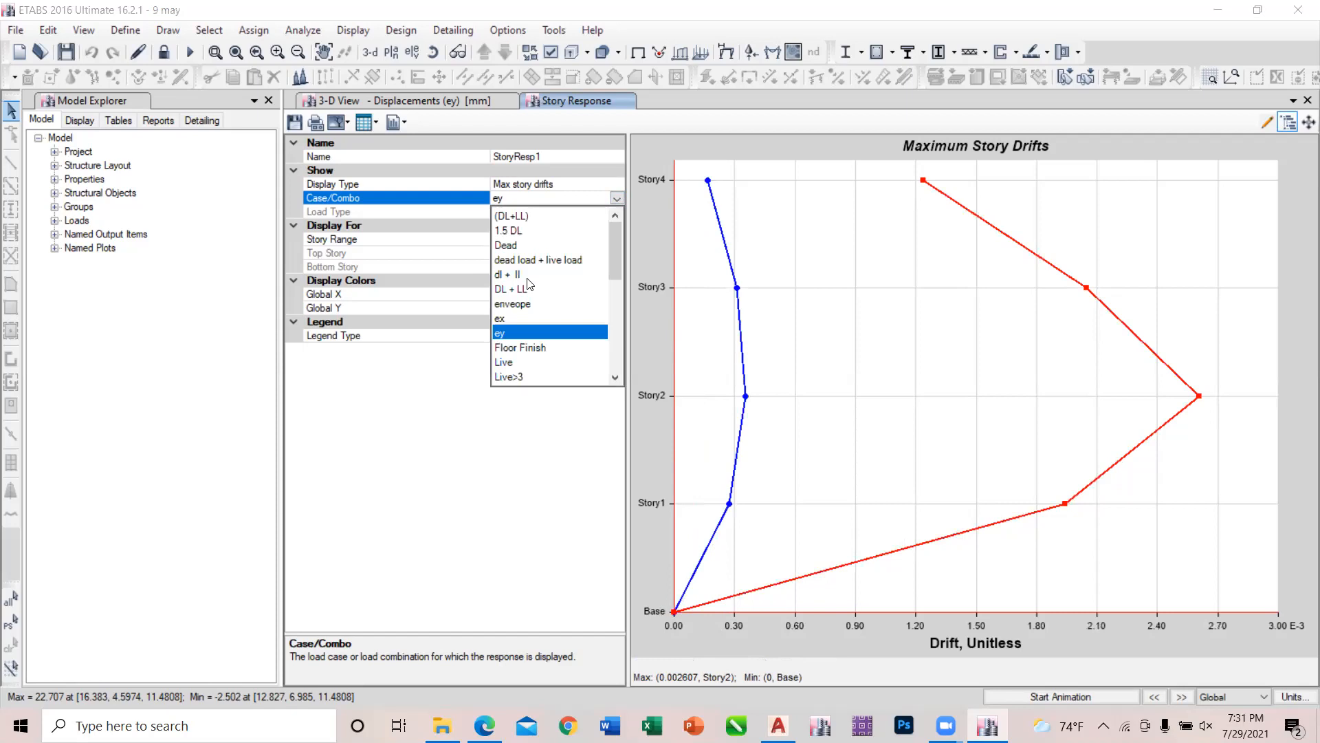
click(521, 318)
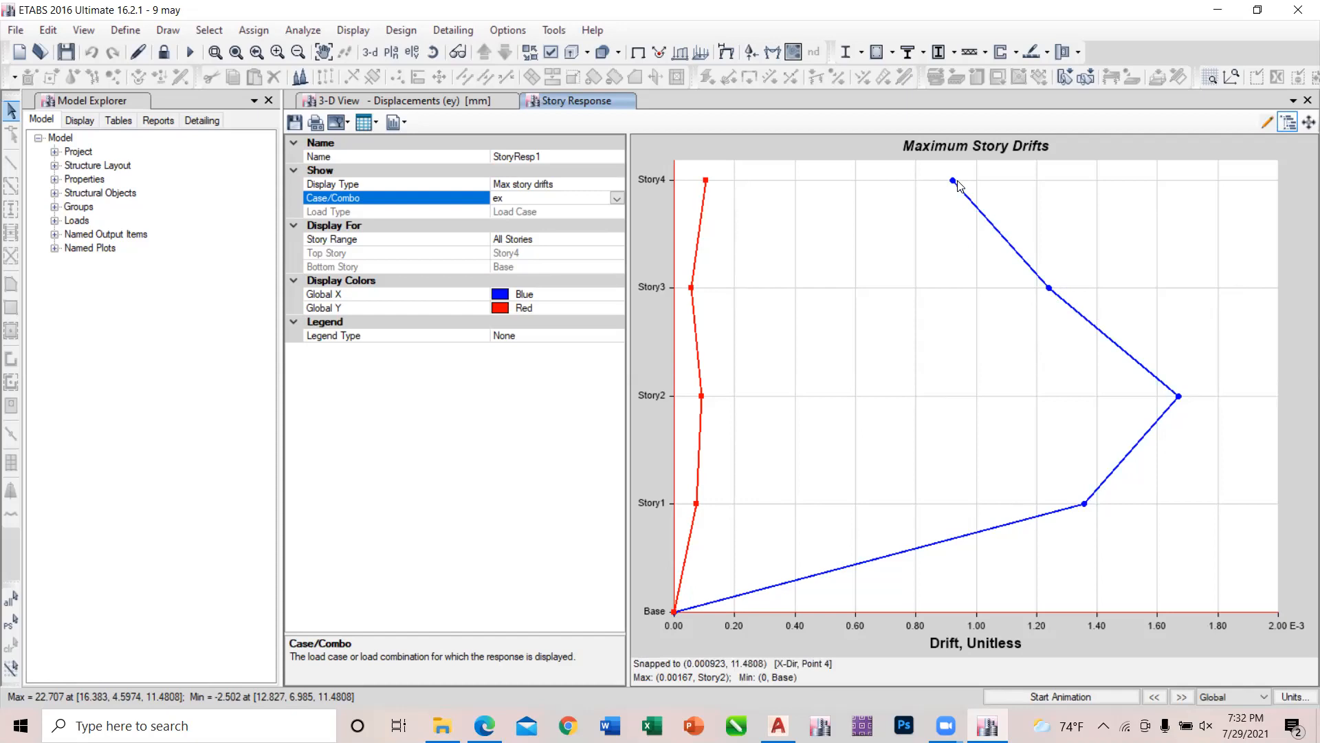
Examine the global X and Y drift curves of load case ex from Base to Story4.
drag(941, 539, 736, 599)
scroll(837, 392, down, 3)
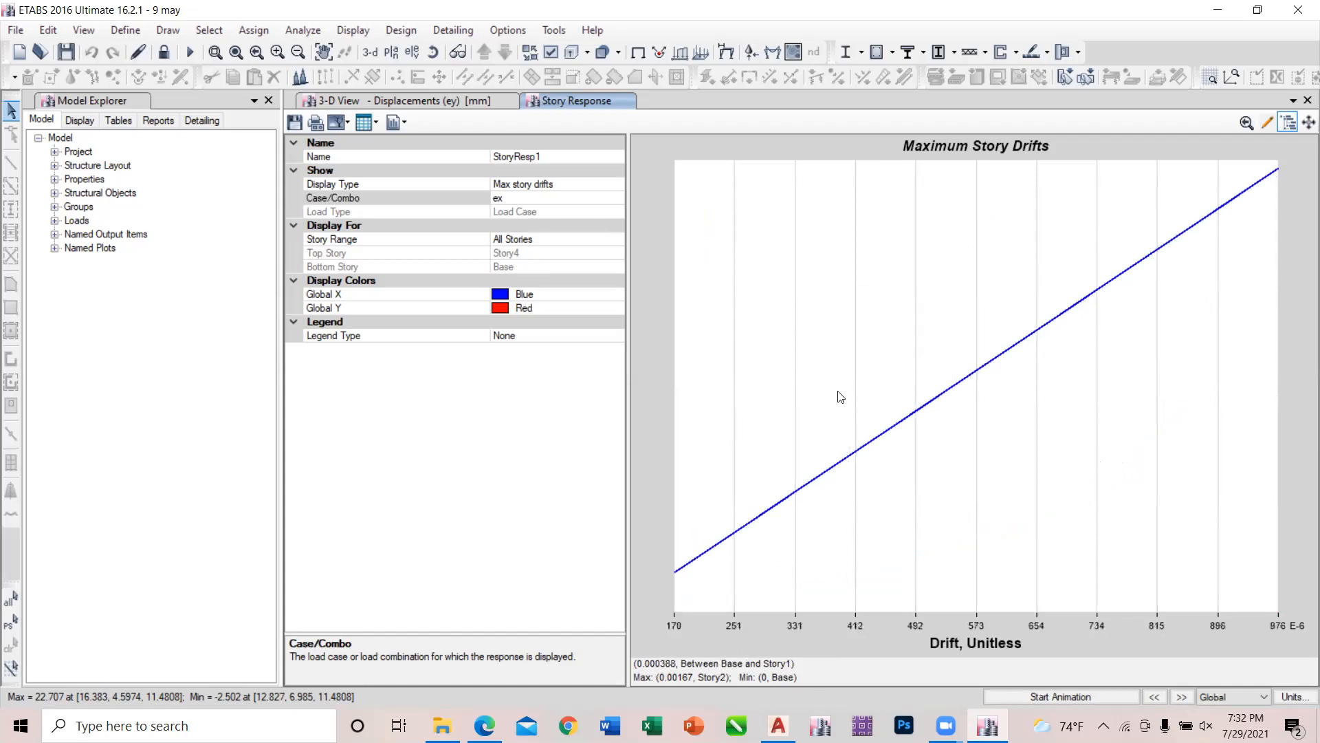
scroll(1006, 442, down, 5)
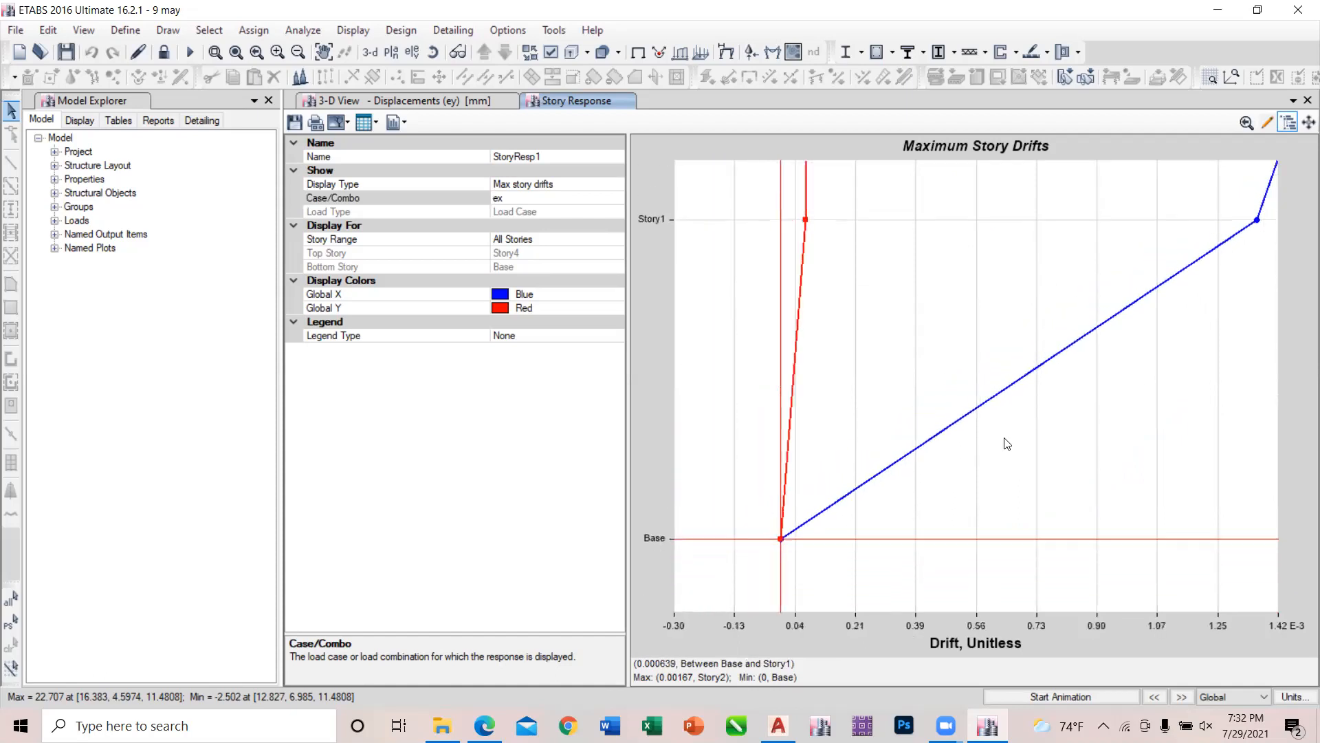
scroll(1006, 442, down, 7)
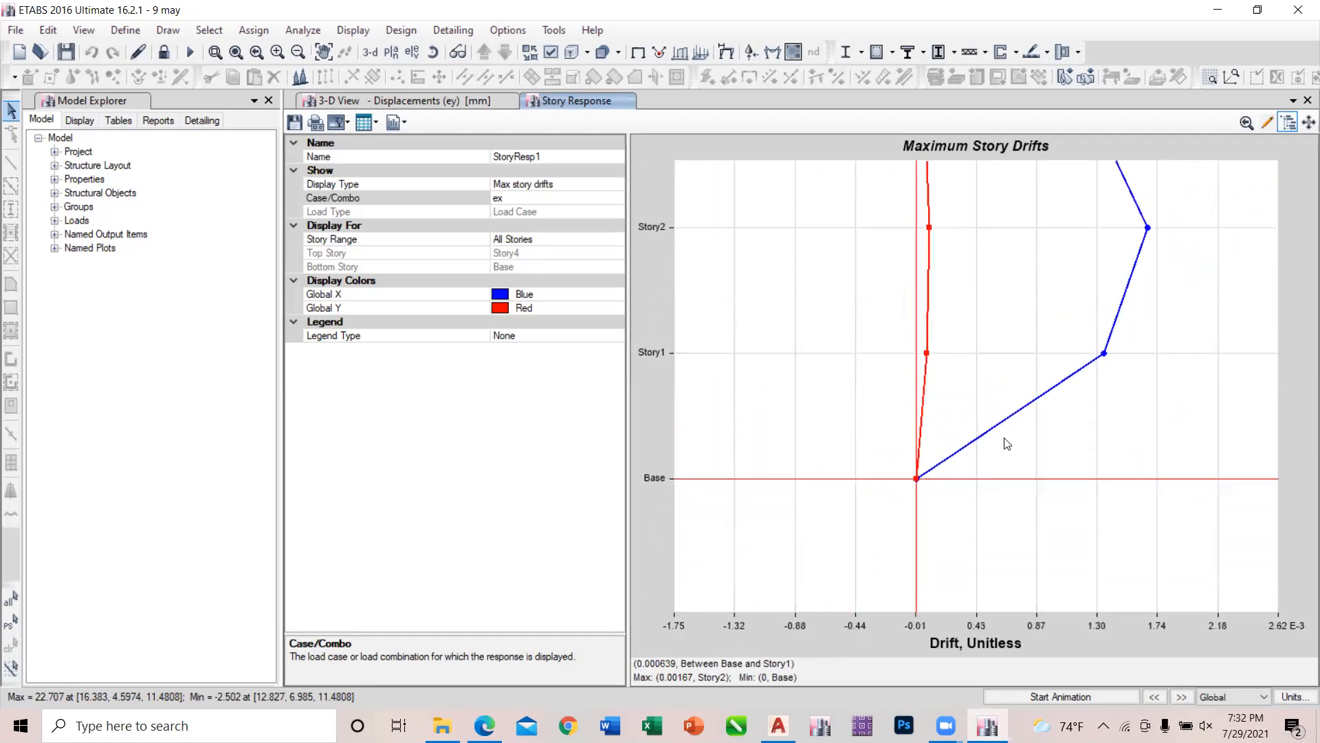
scroll(1007, 443, down, 3)
drag(1007, 443, 878, 473)
scroll(872, 500, down, 1)
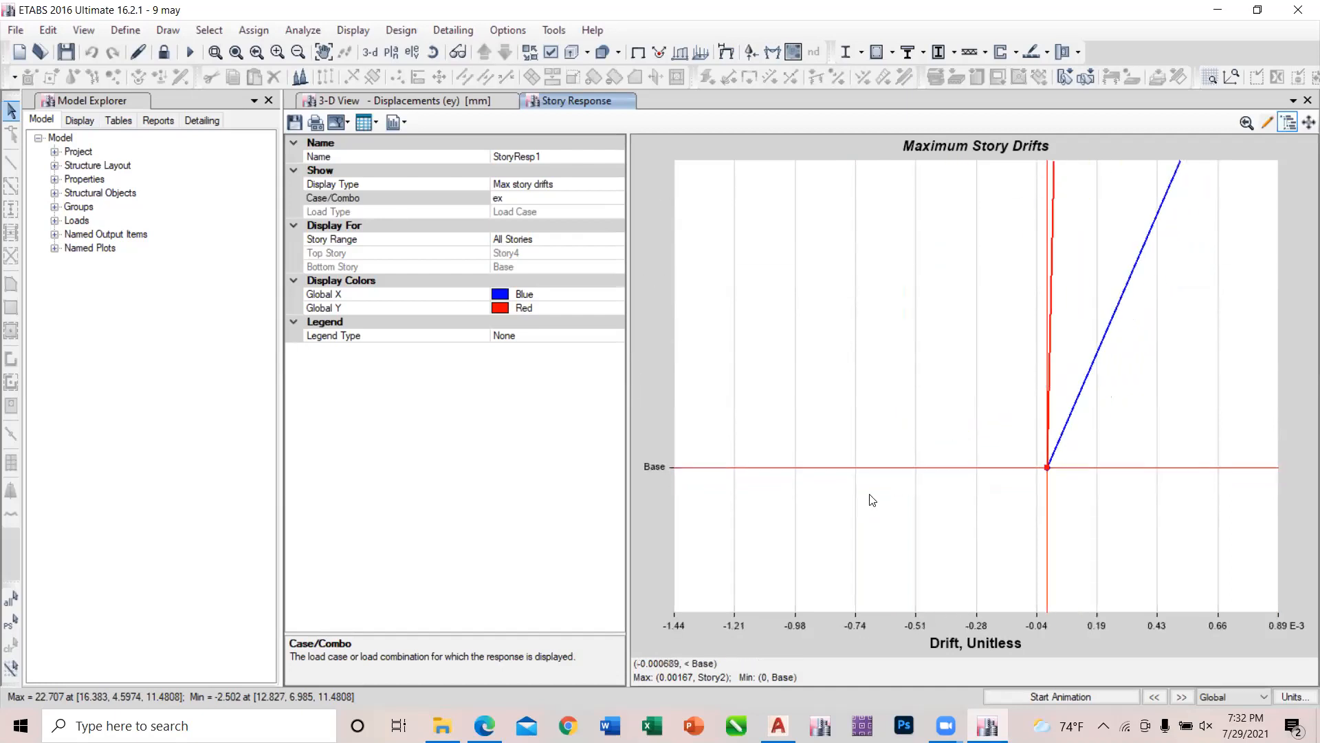
scroll(664, 477, down, 5)
scroll(663, 476, down, 4)
scroll(663, 475, down, 4)
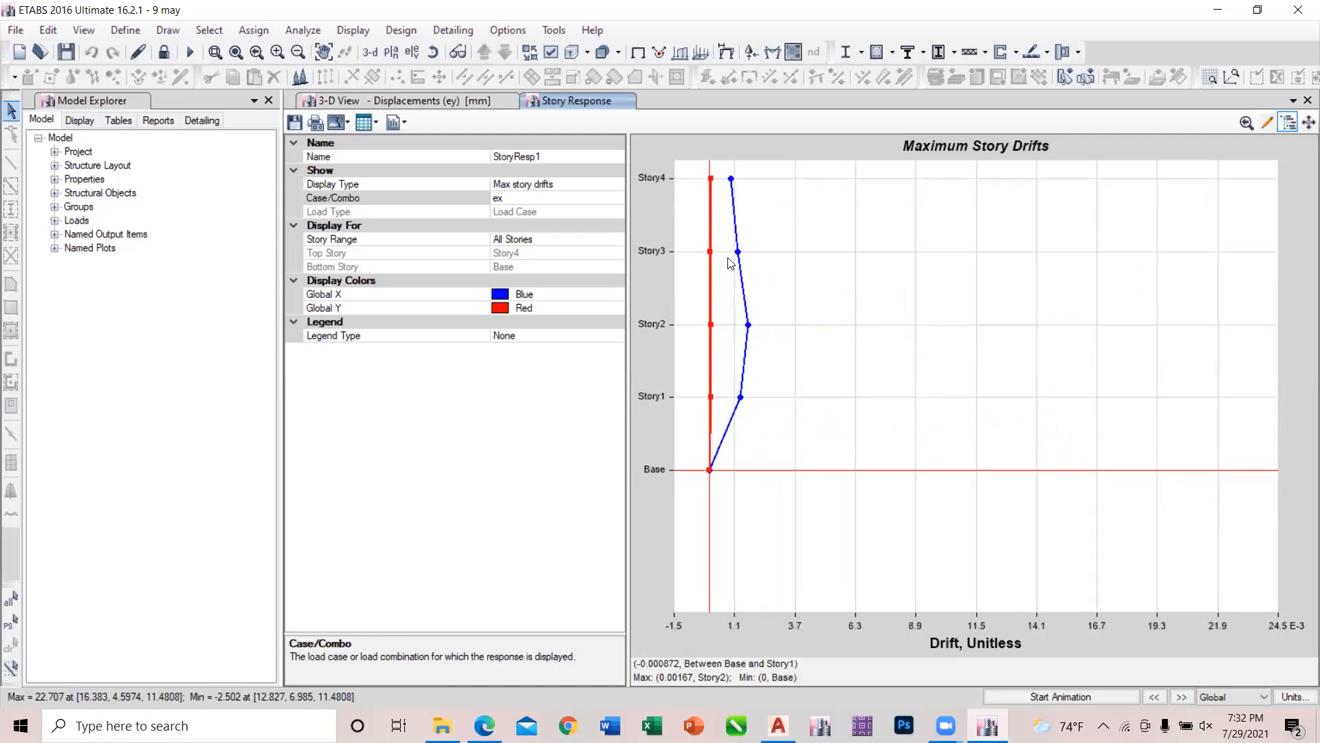
scroll(732, 247, down, 2)
scroll(733, 236, down, 2)
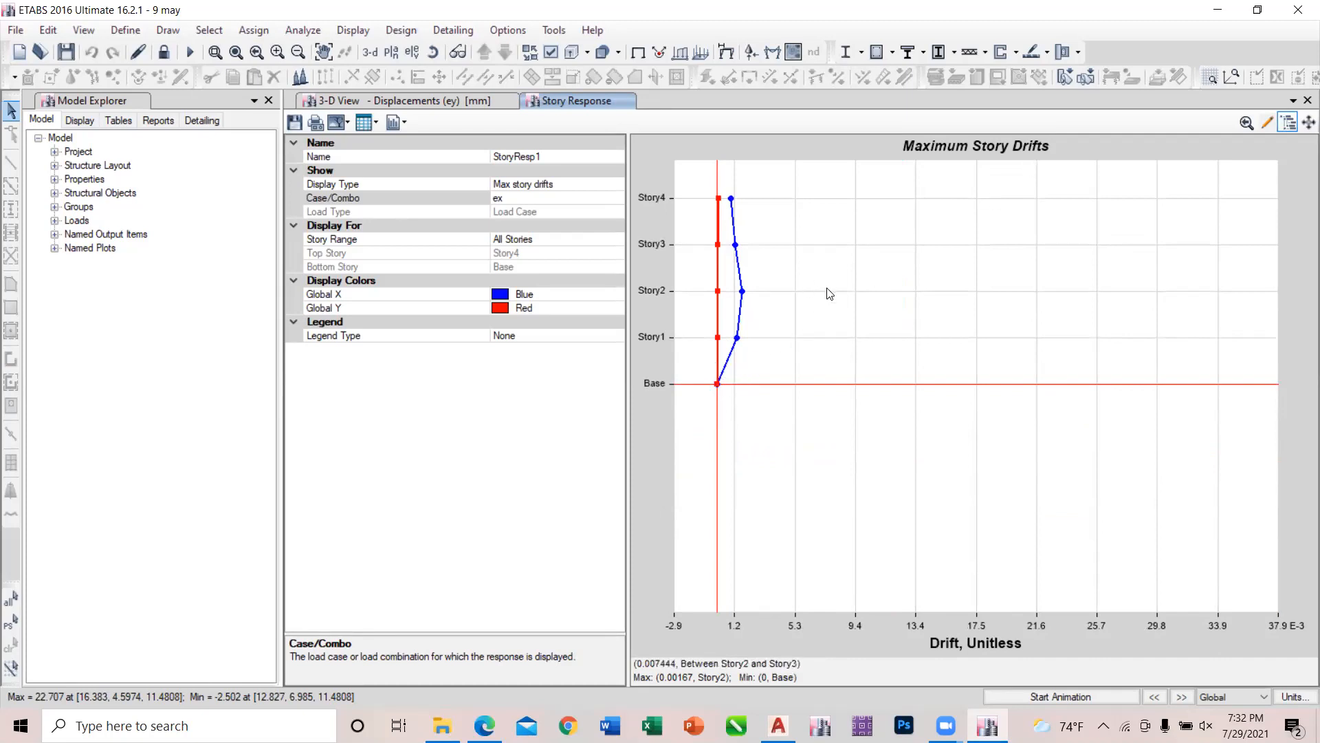
Set the plot's display type to Max story displ and examine the displacement curves for load case ex.
click(568, 183)
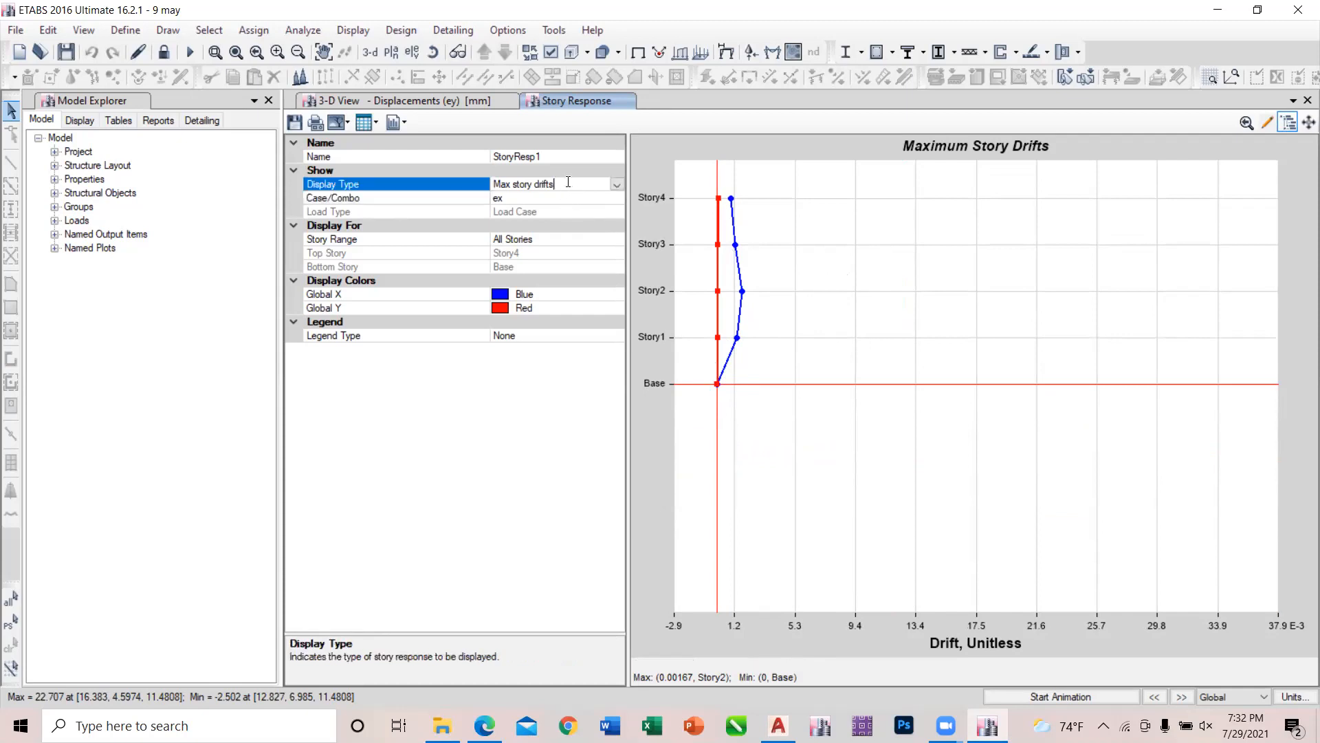
click(617, 185)
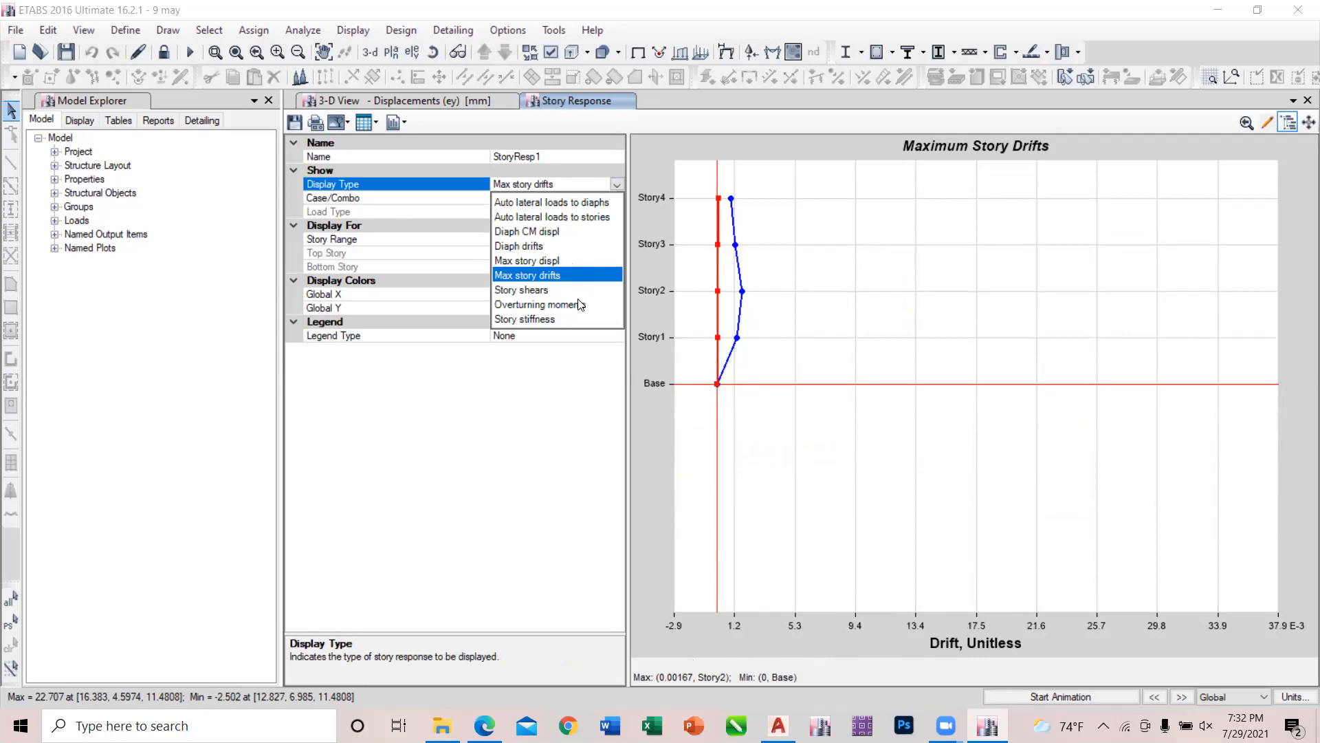
click(564, 261)
scroll(870, 443, down, 3)
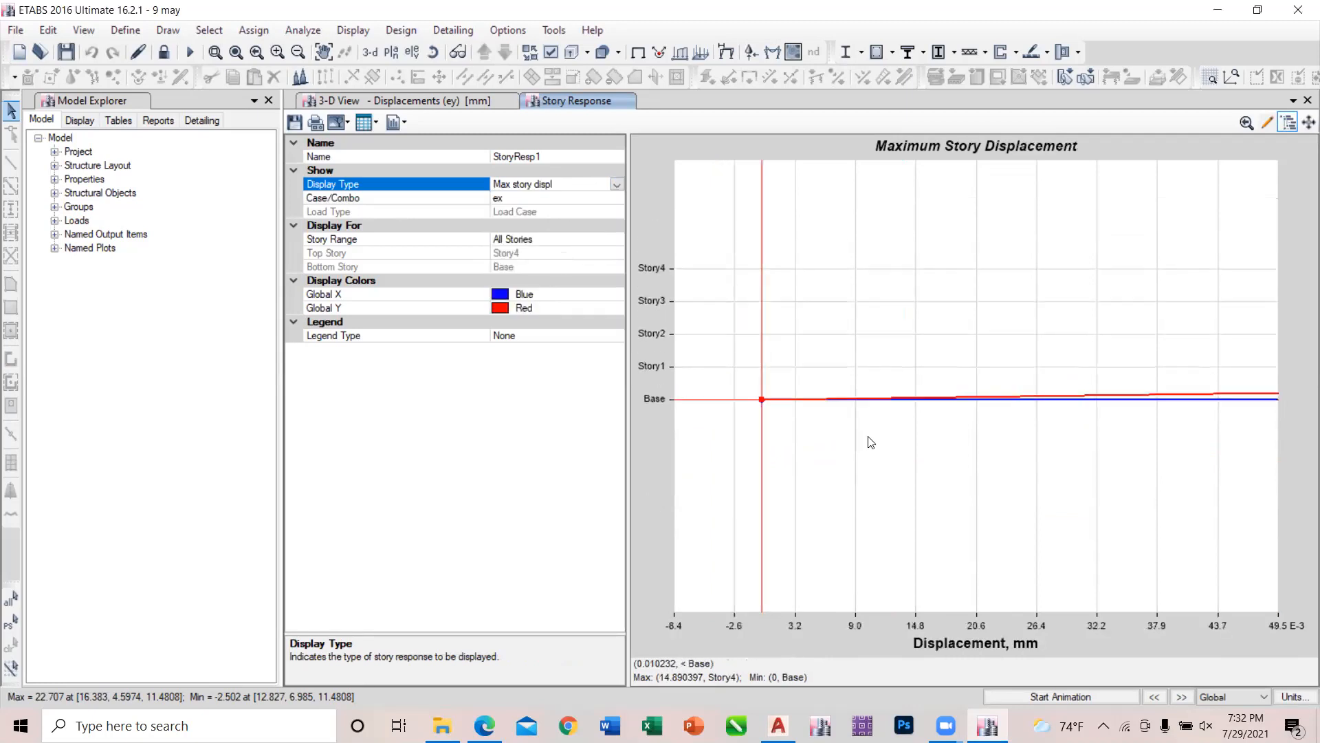
scroll(868, 441, down, 2)
scroll(705, 310, down, 2)
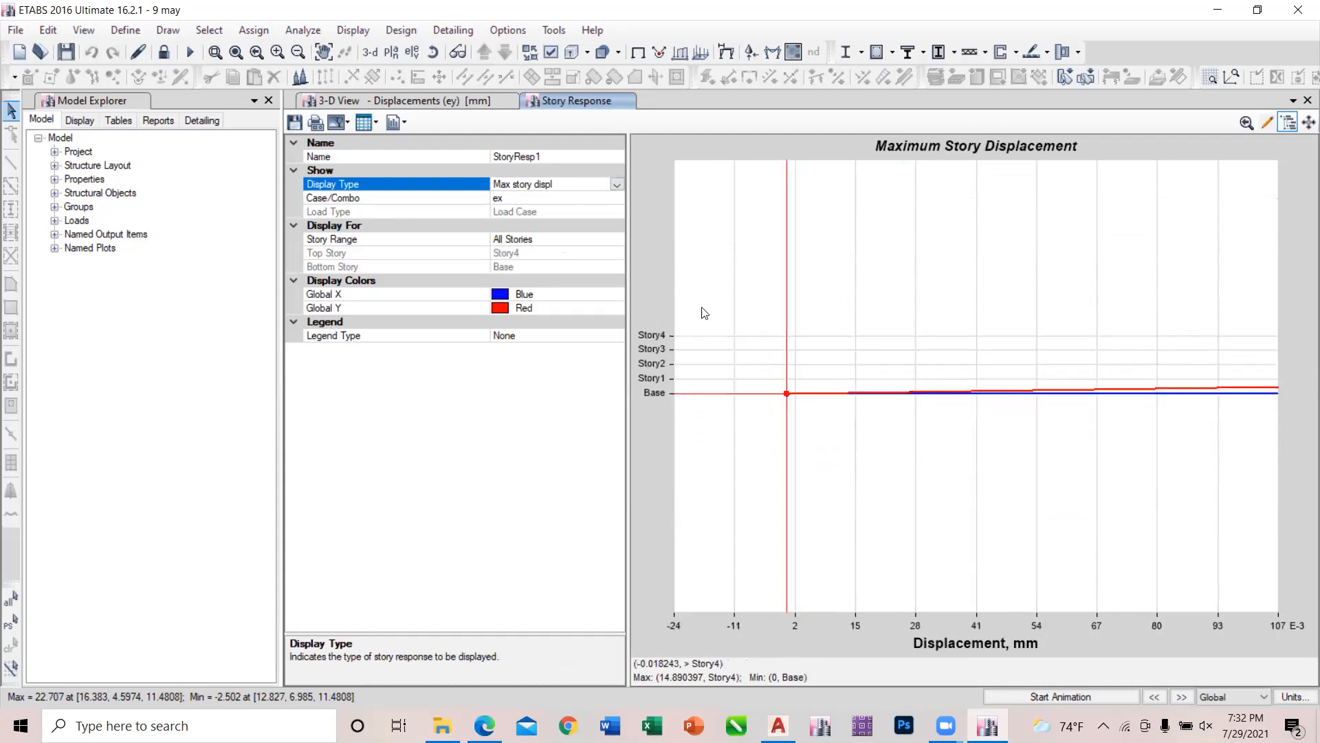
Close the current story response plot, open a new one and set its display type to Max story drifts.
click(1304, 101)
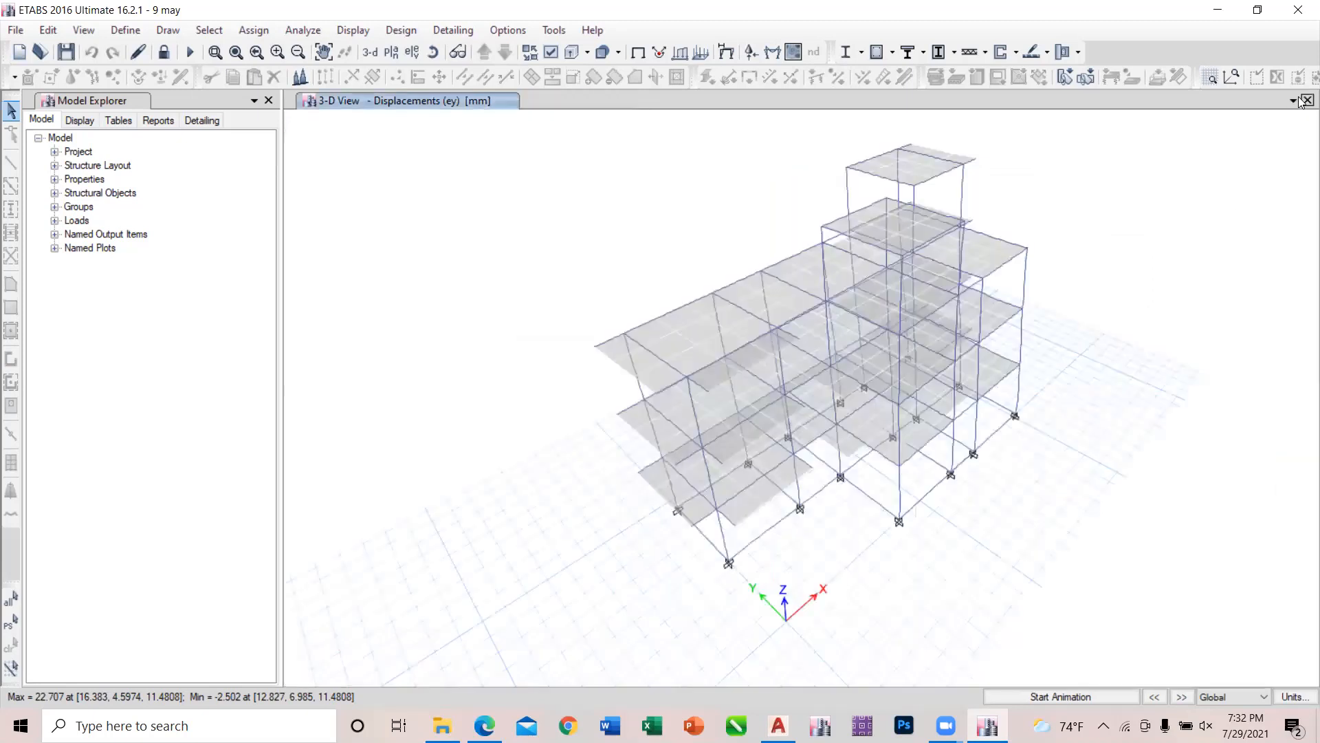
click(353, 31)
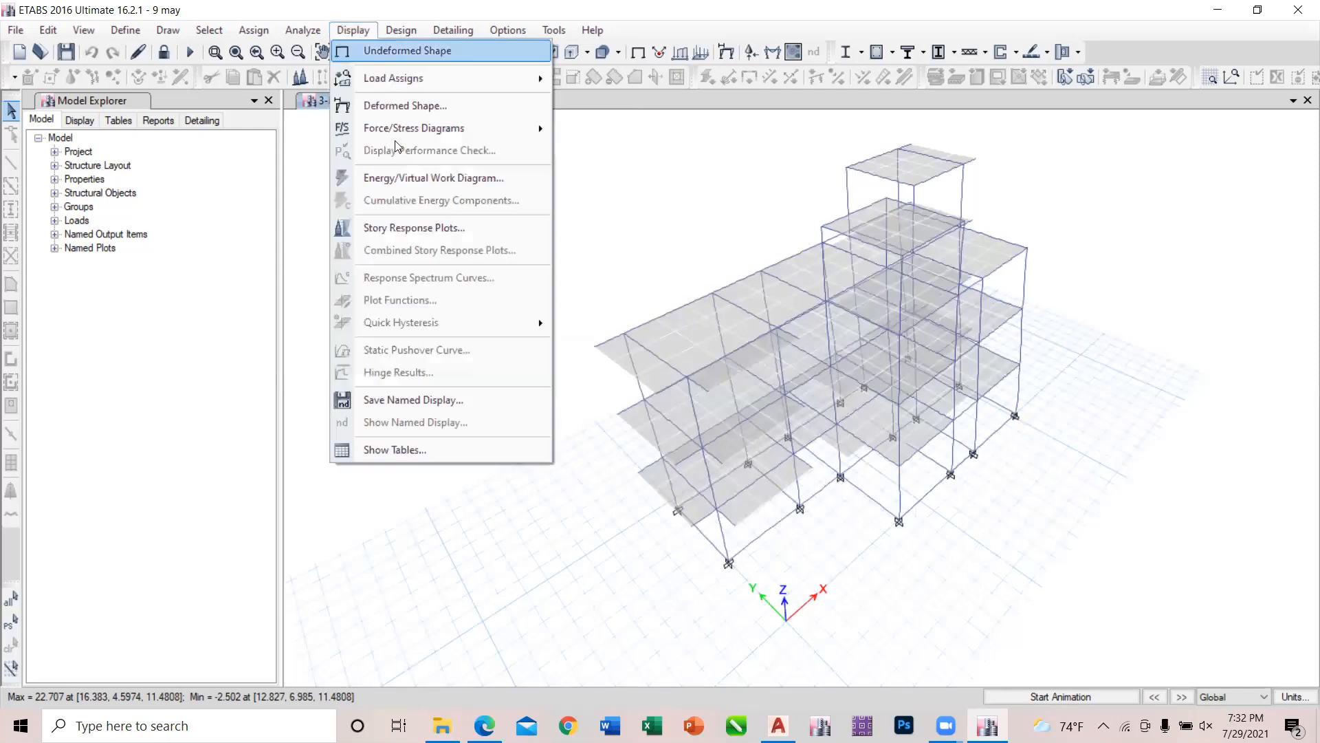
click(416, 226)
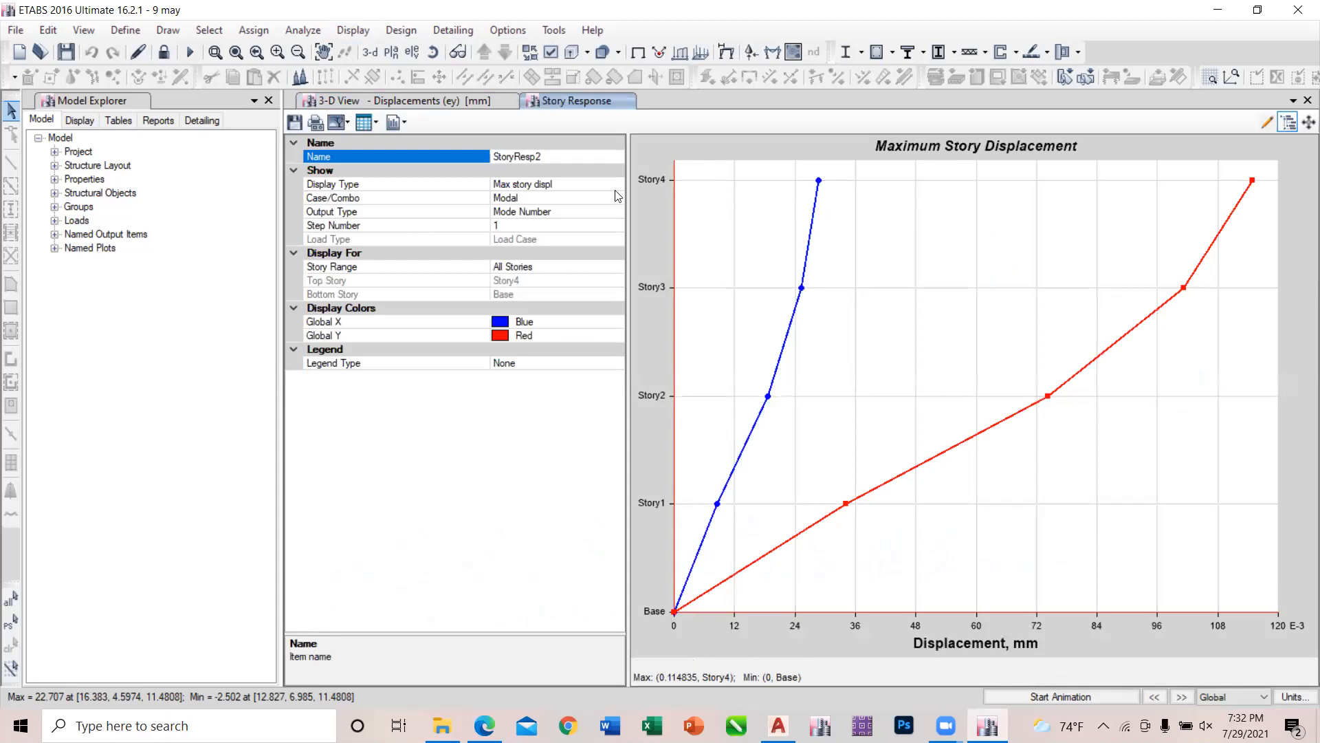
click(584, 184)
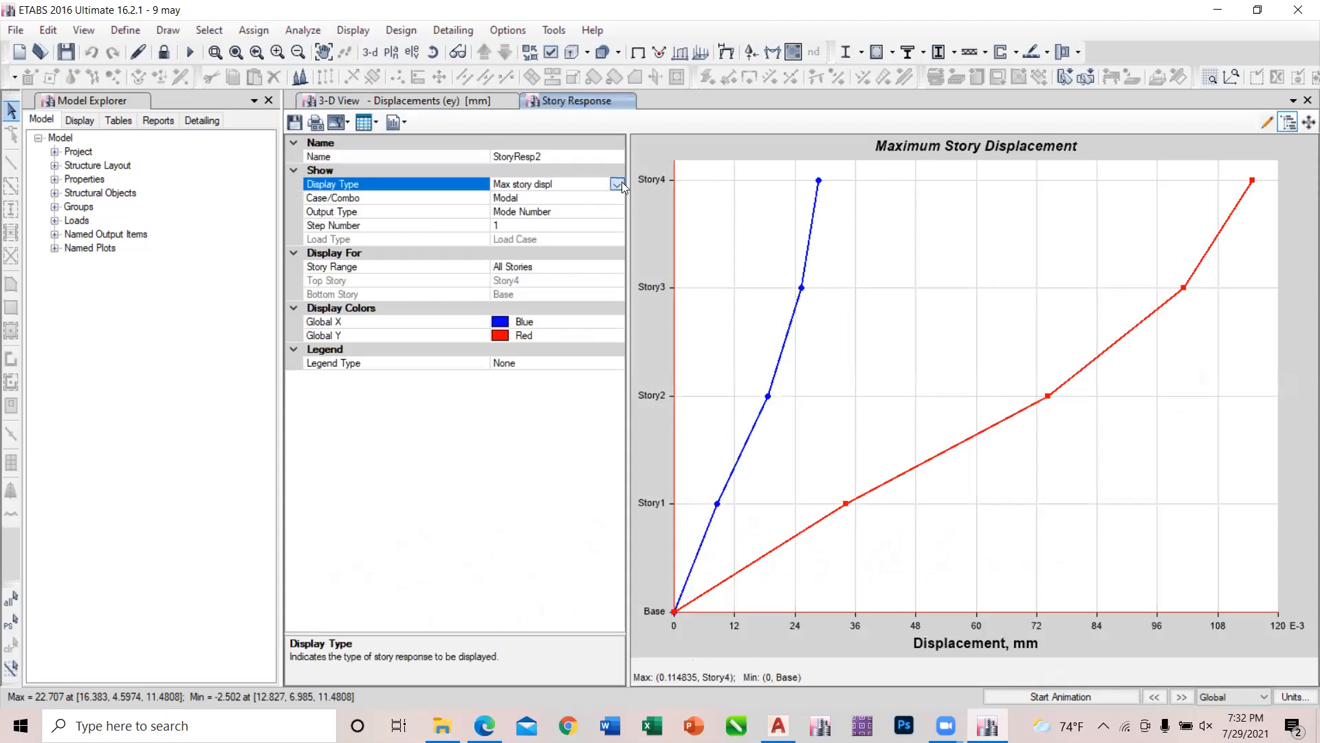
click(618, 184)
click(555, 276)
Set the new story drift plot's load case to ex.
click(542, 200)
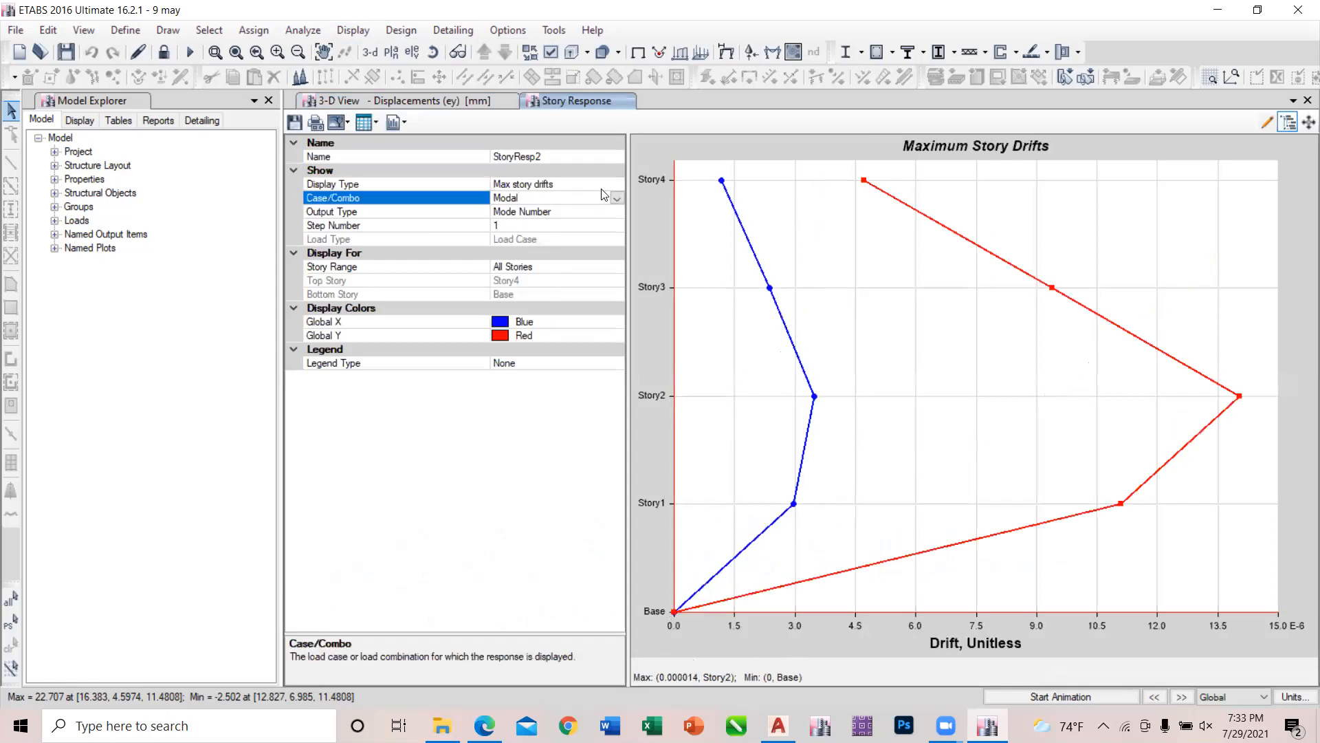
click(593, 212)
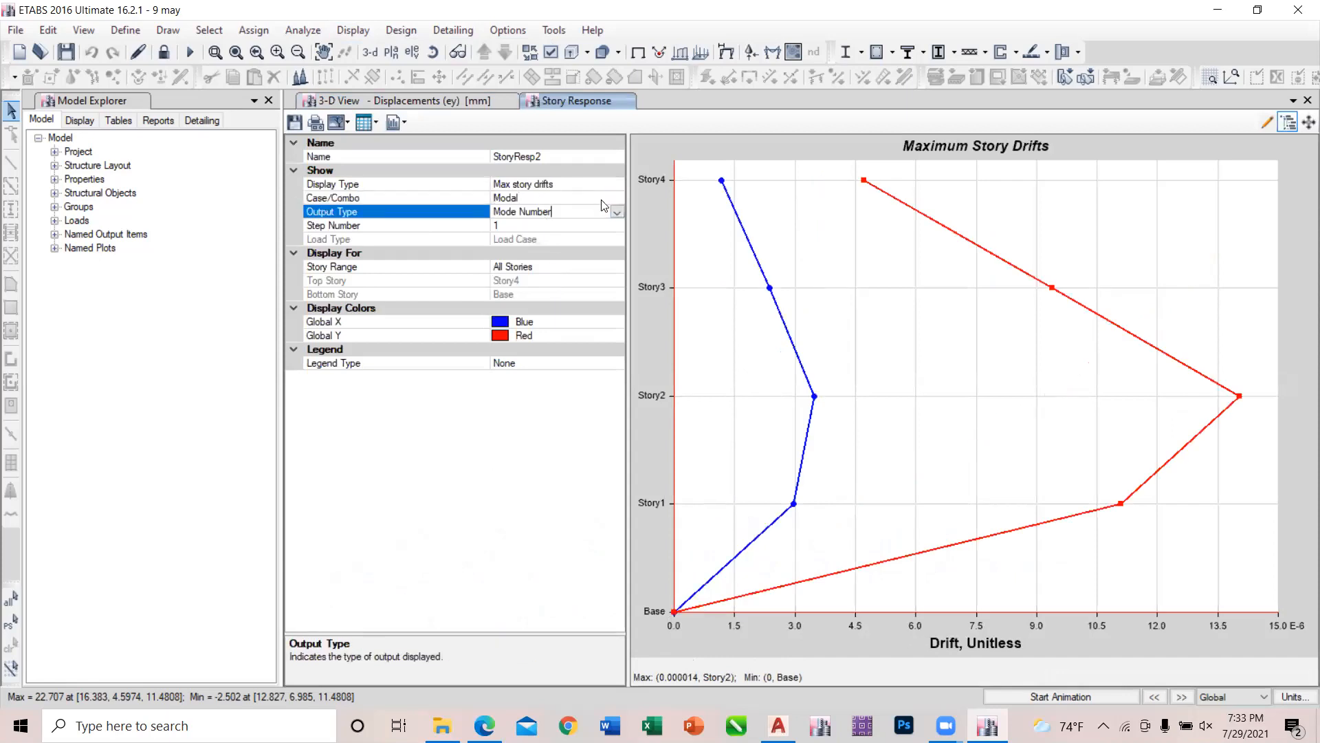
click(616, 199)
click(617, 199)
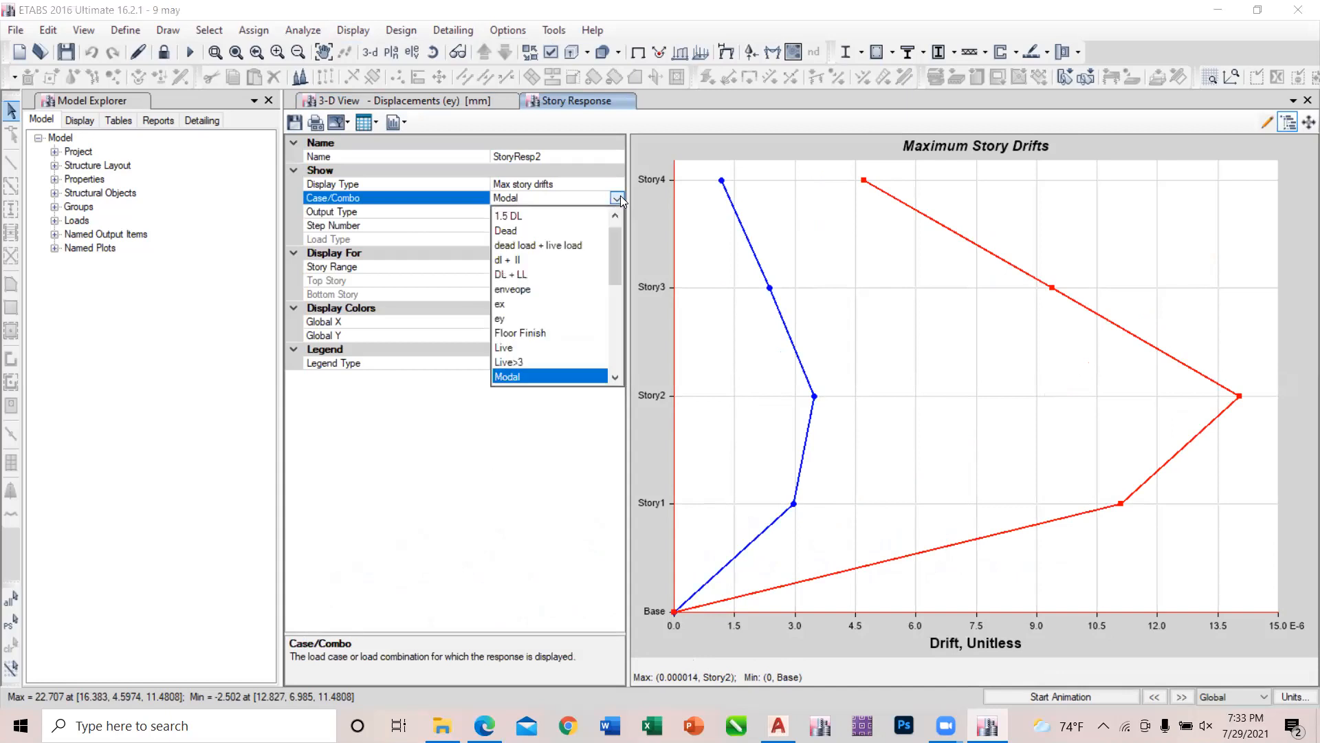
click(534, 305)
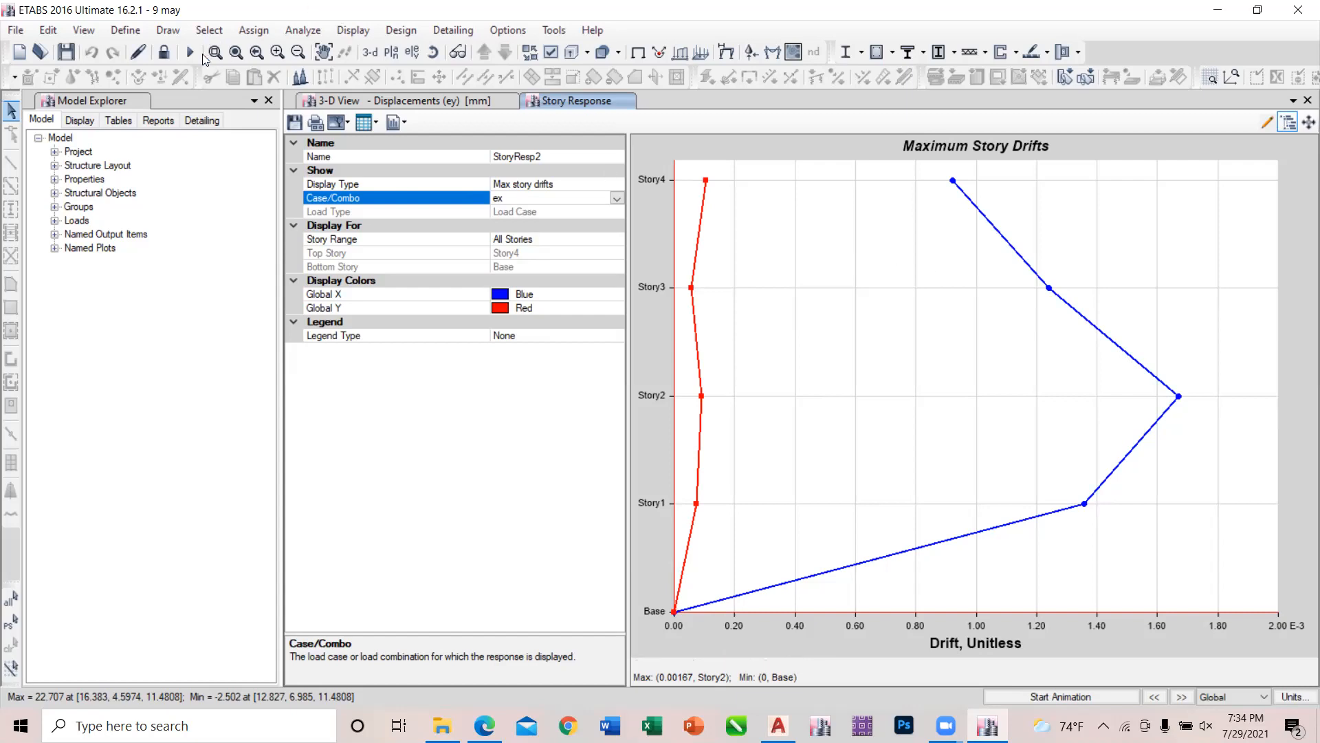
Select the model's joints by object type.
click(211, 33)
click(211, 30)
mouse_move(238, 54)
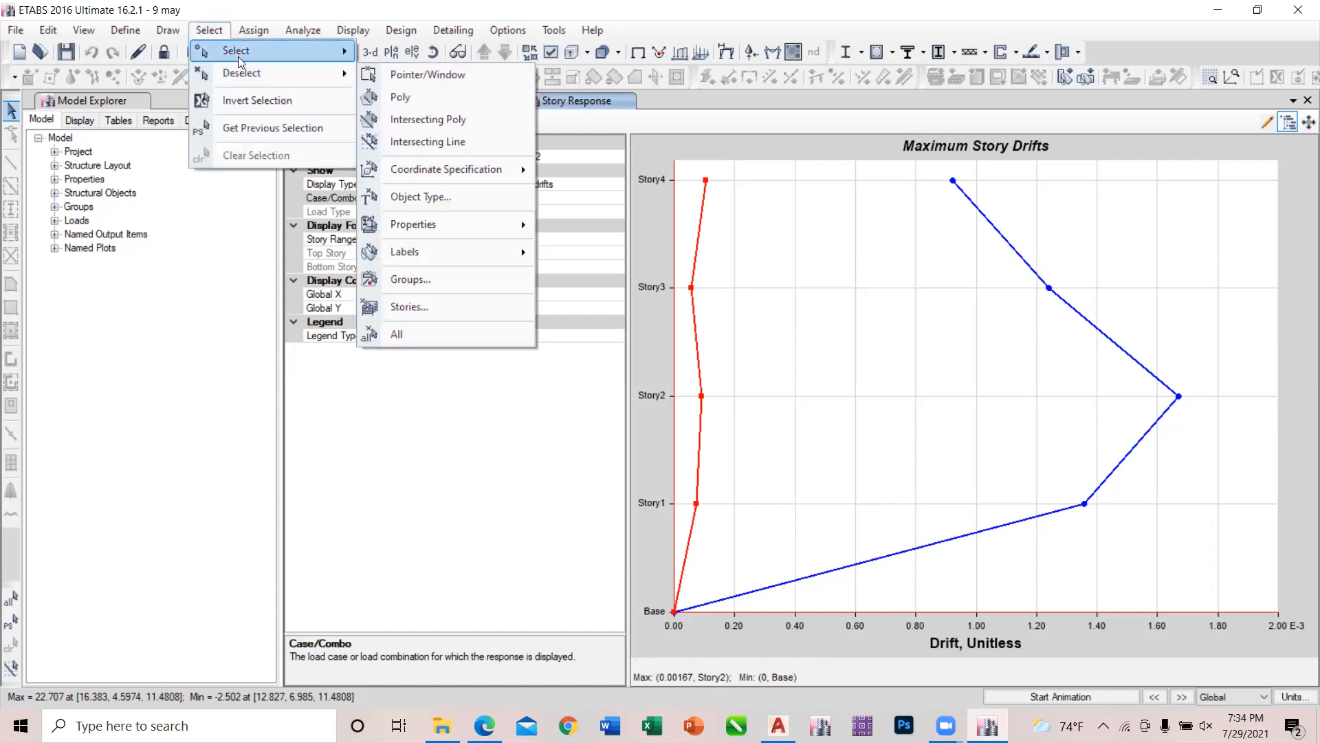
click(420, 176)
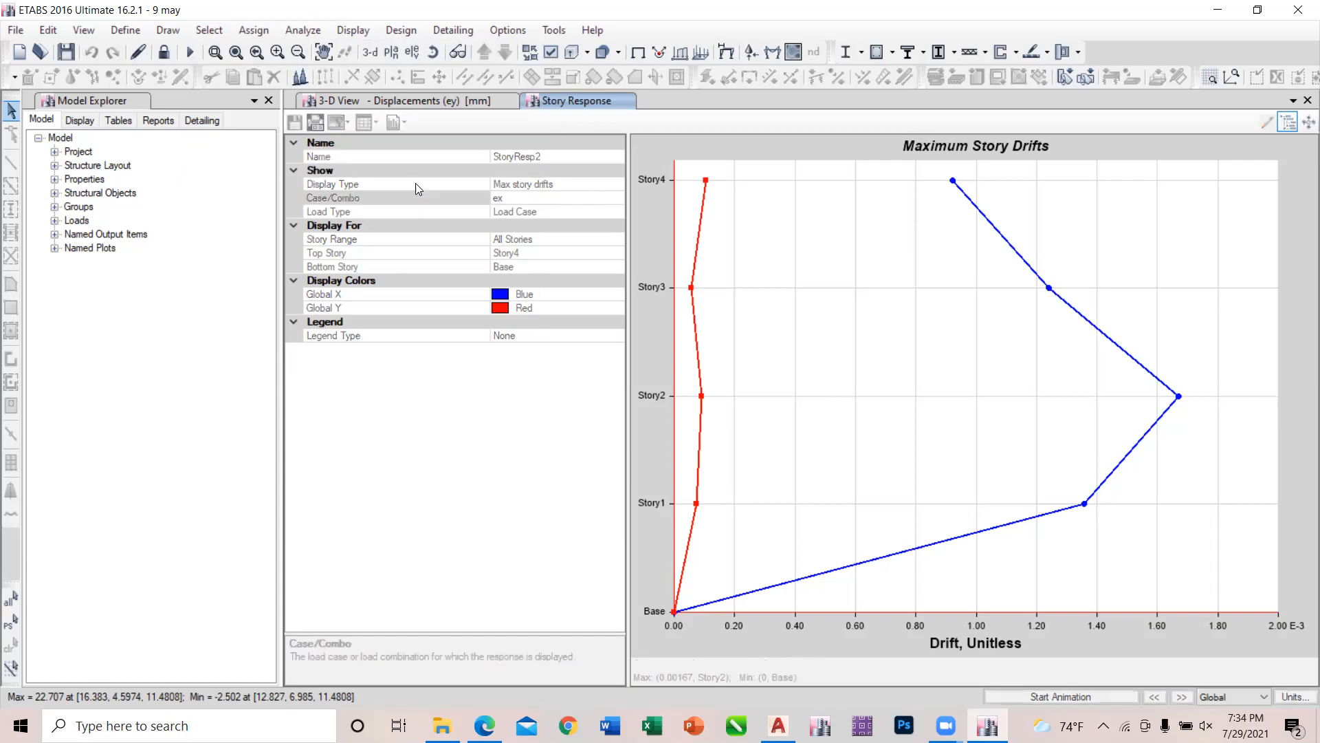
click(595, 521)
click(734, 519)
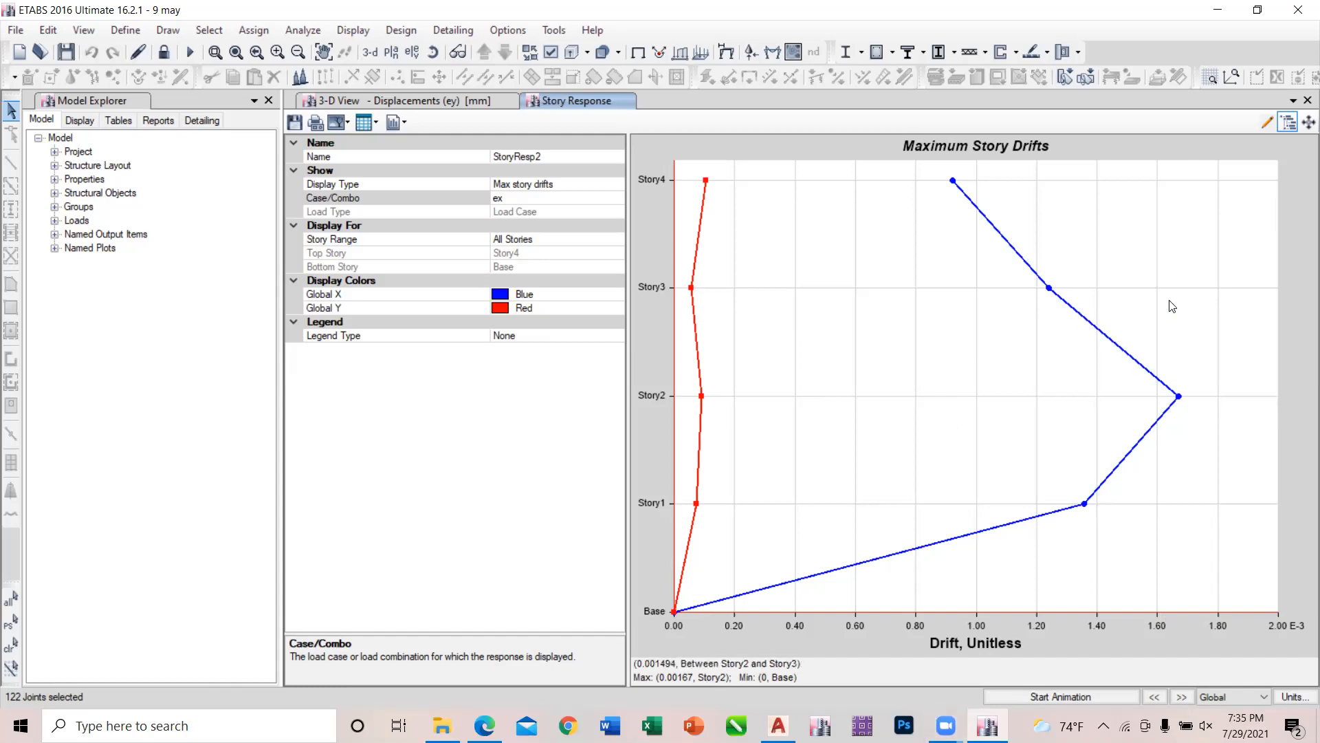
Close the story response plot and run the concrete frame design to display the longitudinal reinforcing in 3D.
click(1305, 100)
right_click(716, 385)
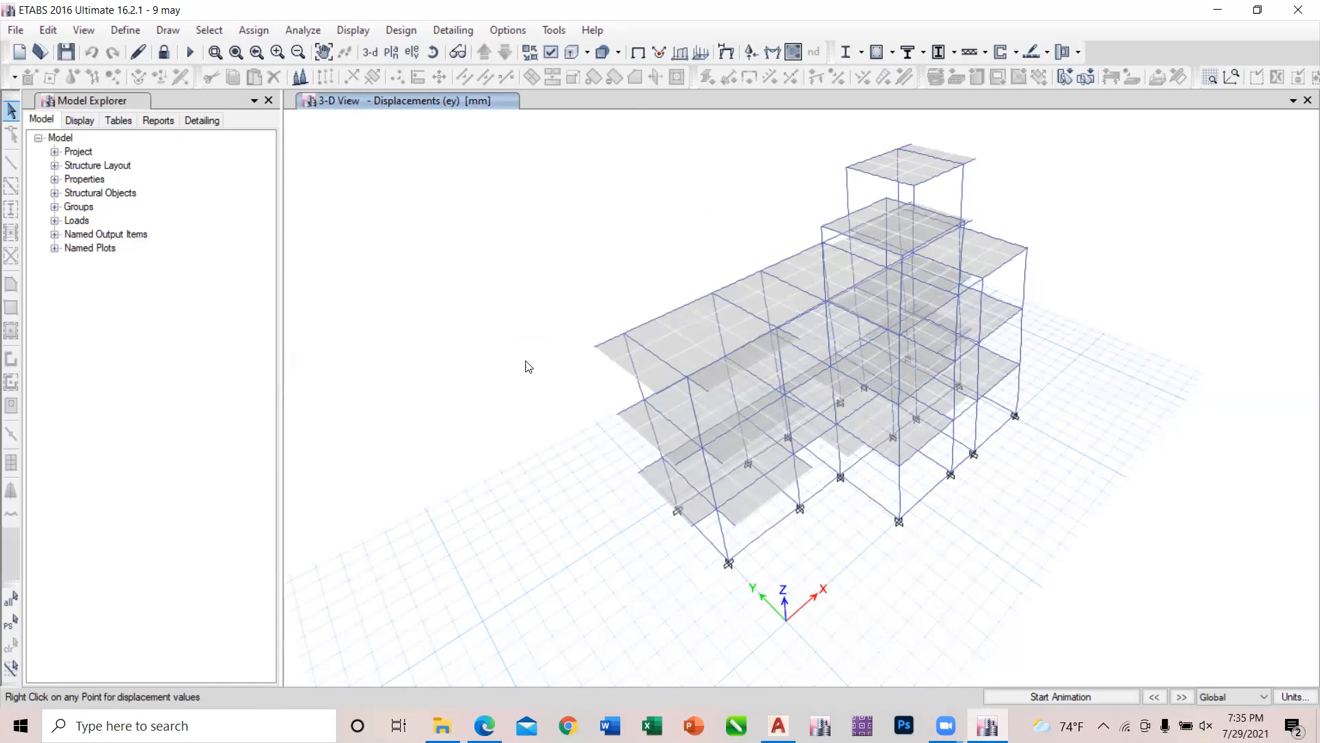
click(878, 53)
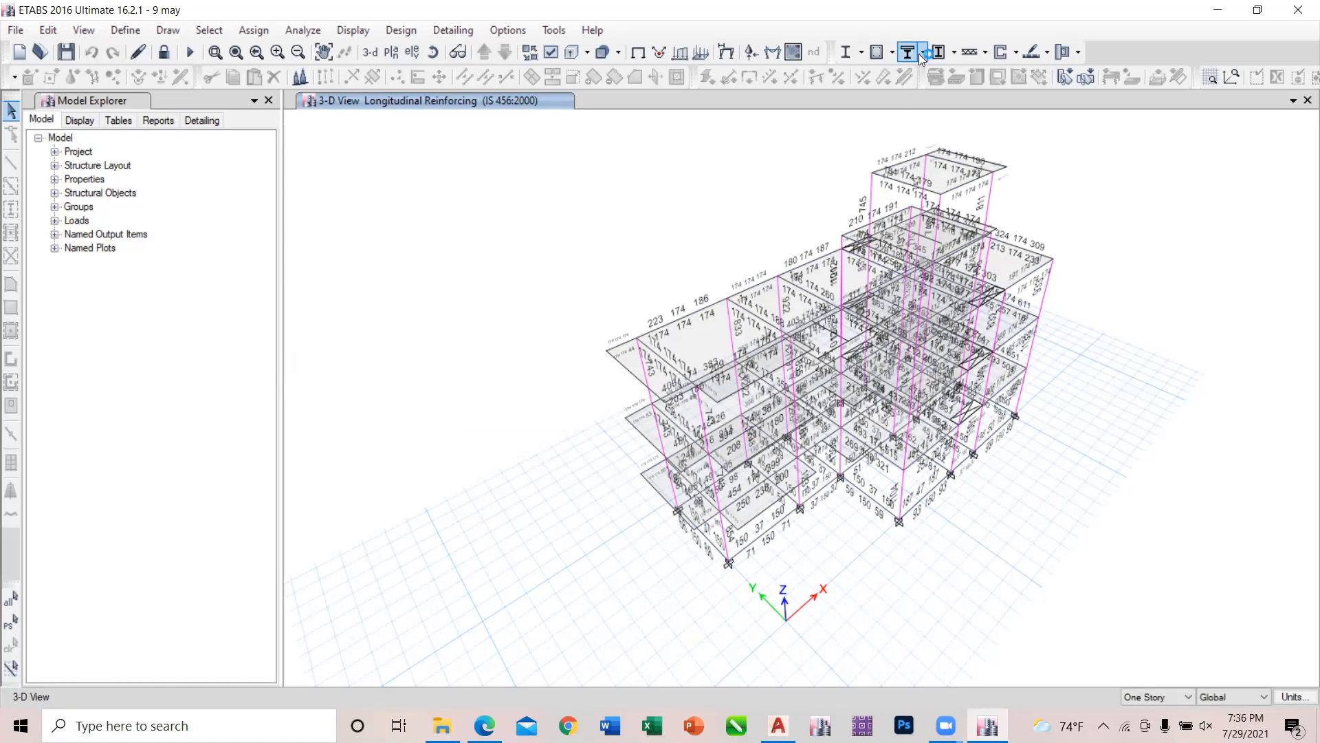
click(891, 52)
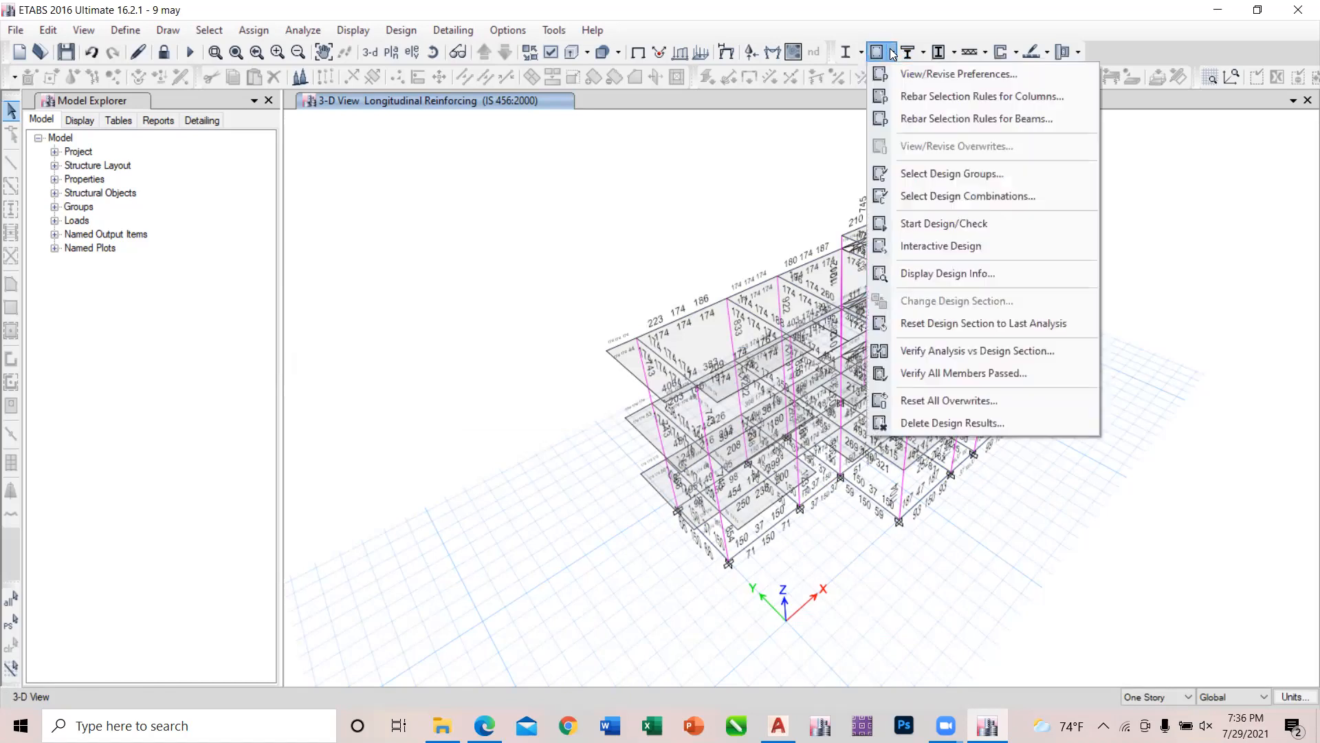
click(716, 165)
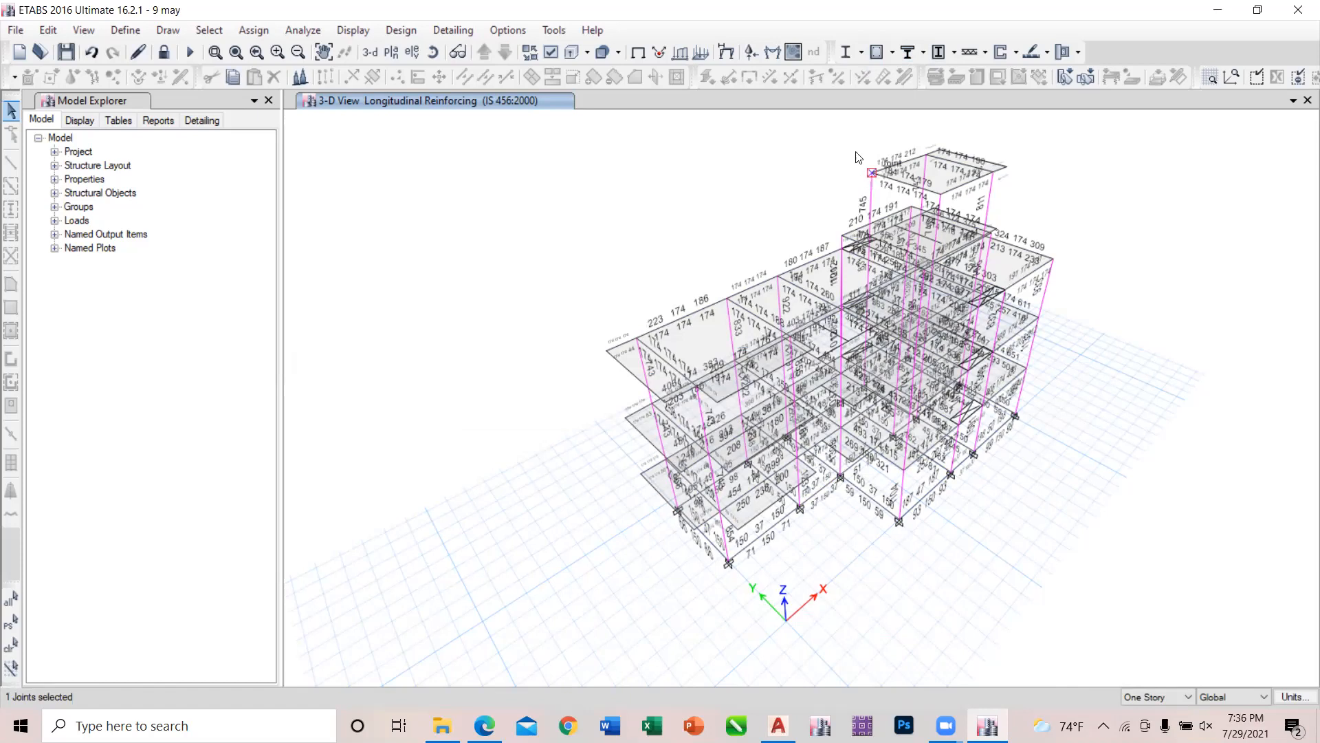
click(892, 53)
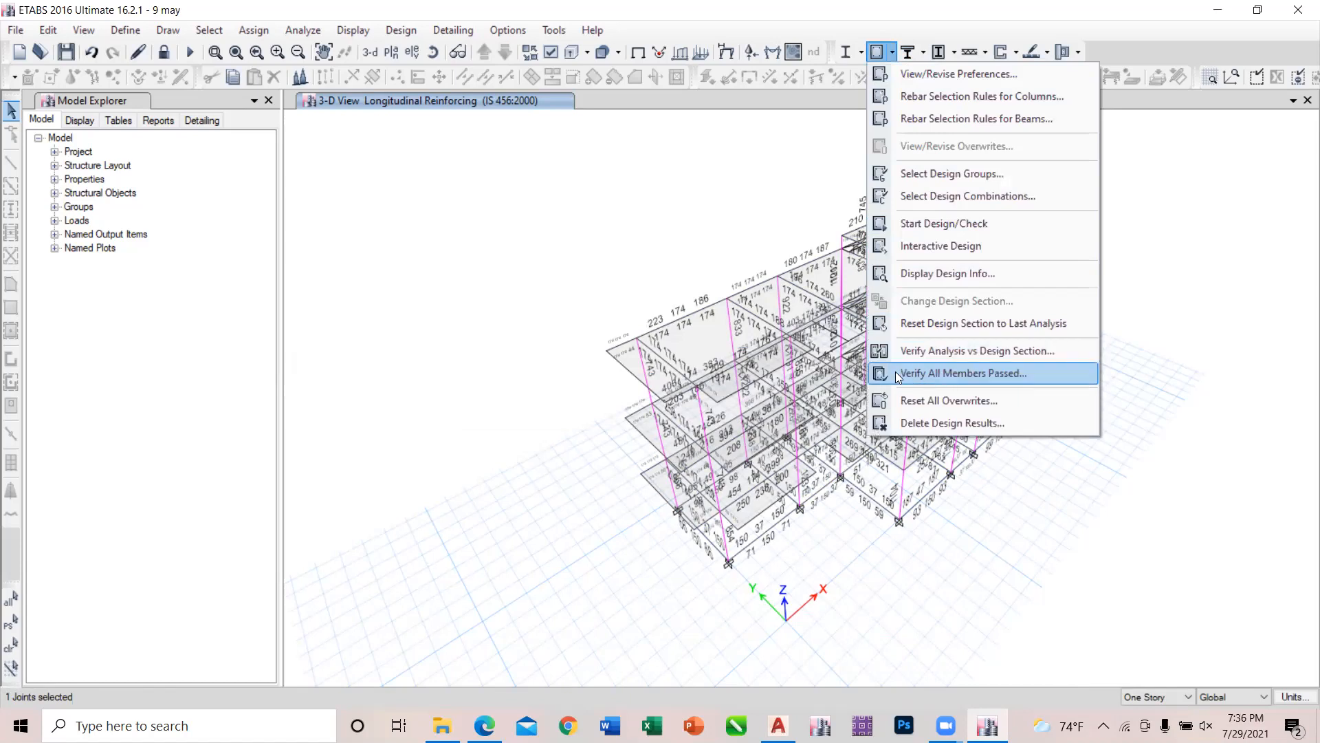
click(636, 188)
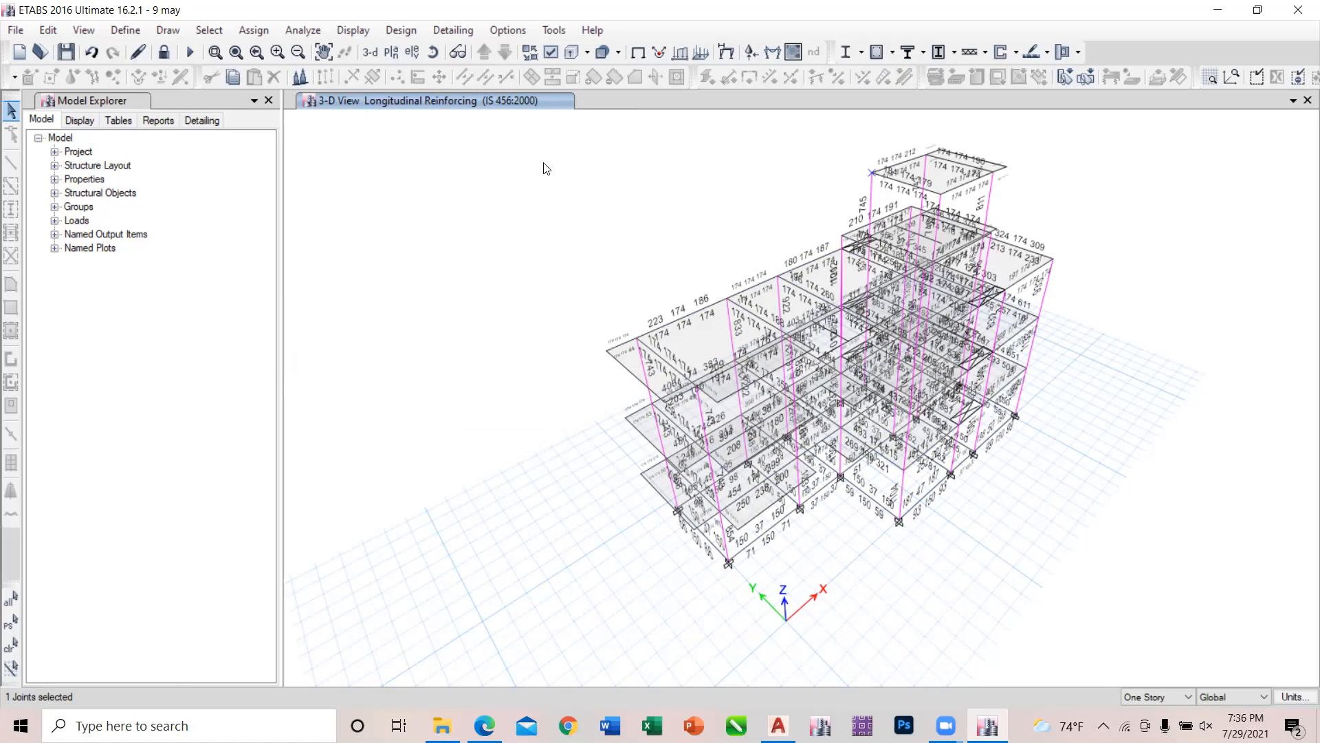
click(415, 31)
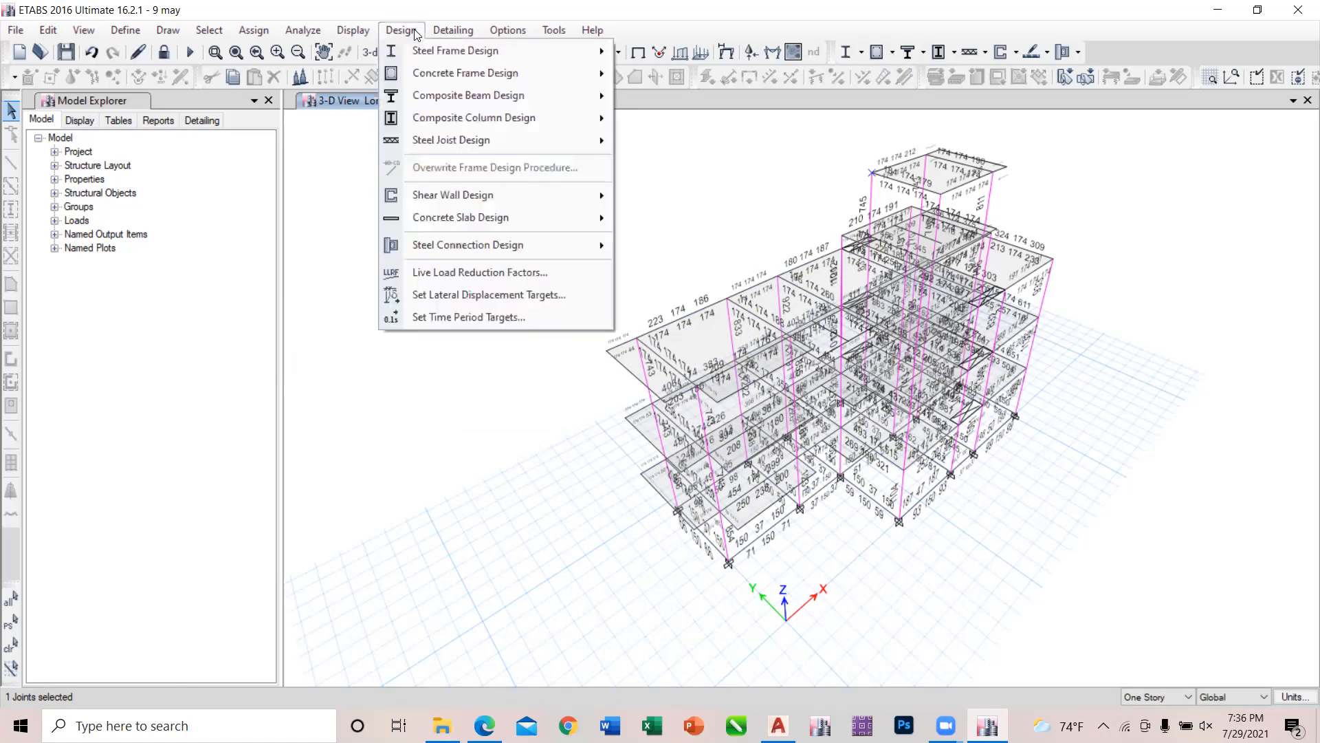
mouse_move(417, 75)
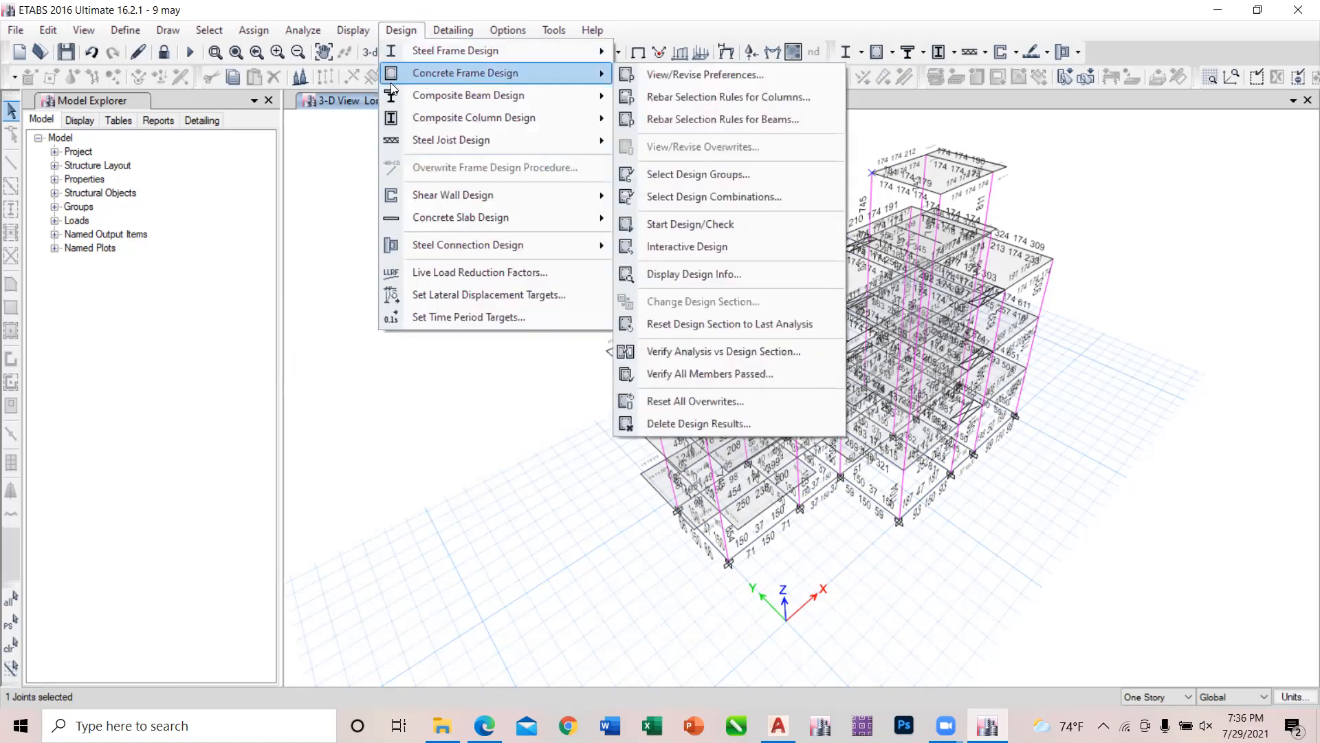
click(333, 256)
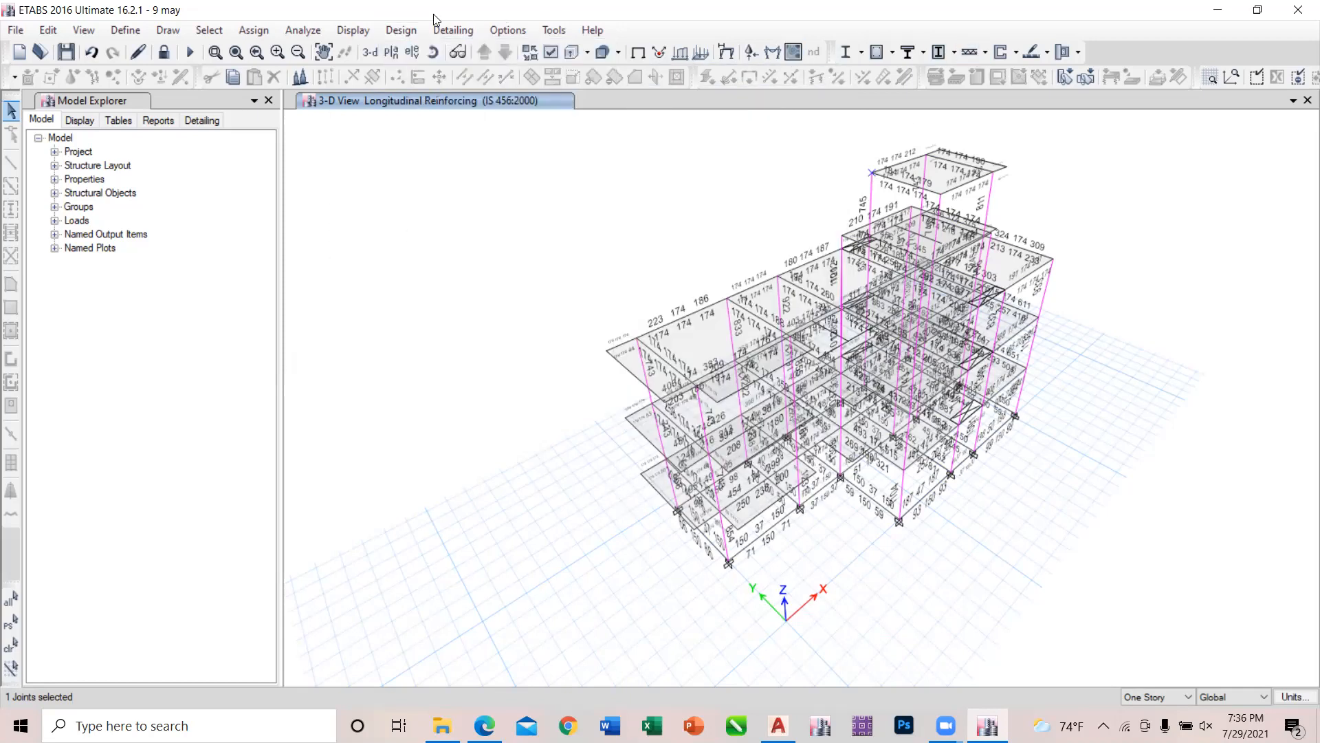
click(401, 30)
mouse_move(443, 75)
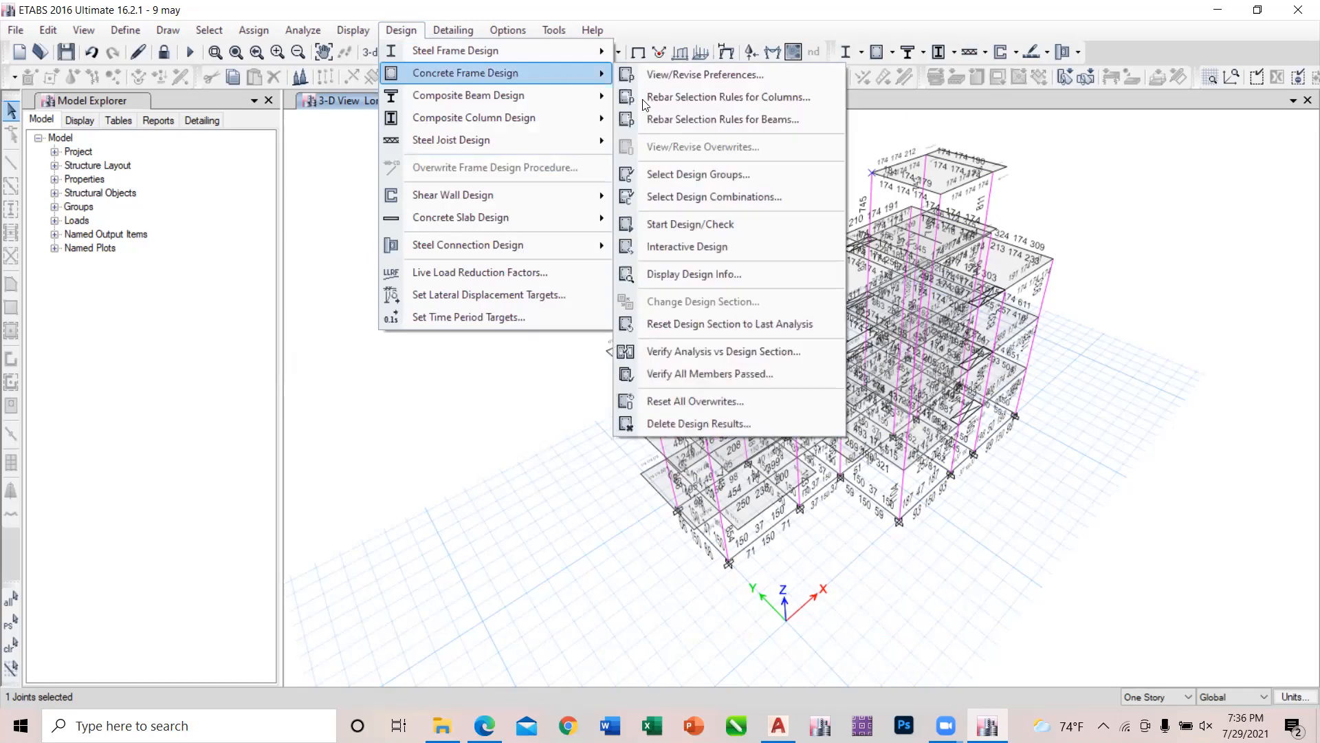
click(448, 426)
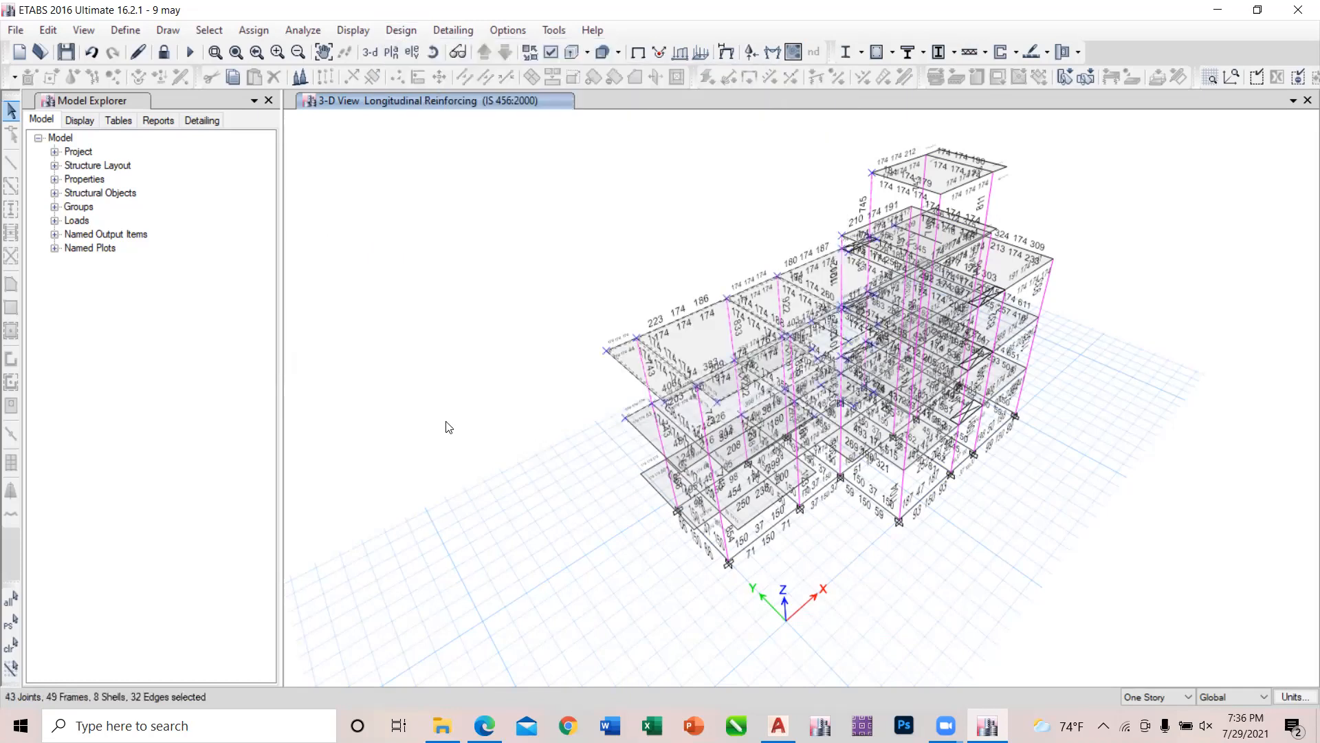
Verify that all concrete frame members pass the design check, and dismiss the result message.
click(889, 53)
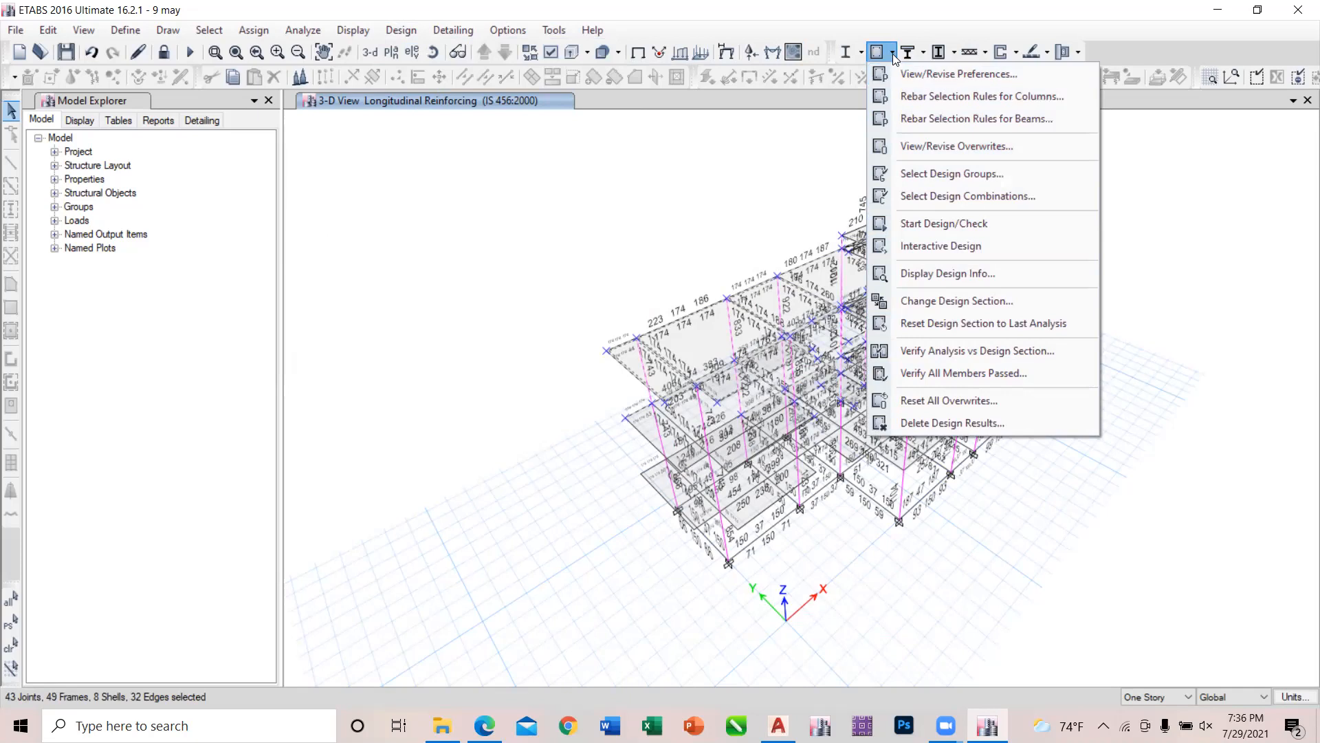
click(959, 375)
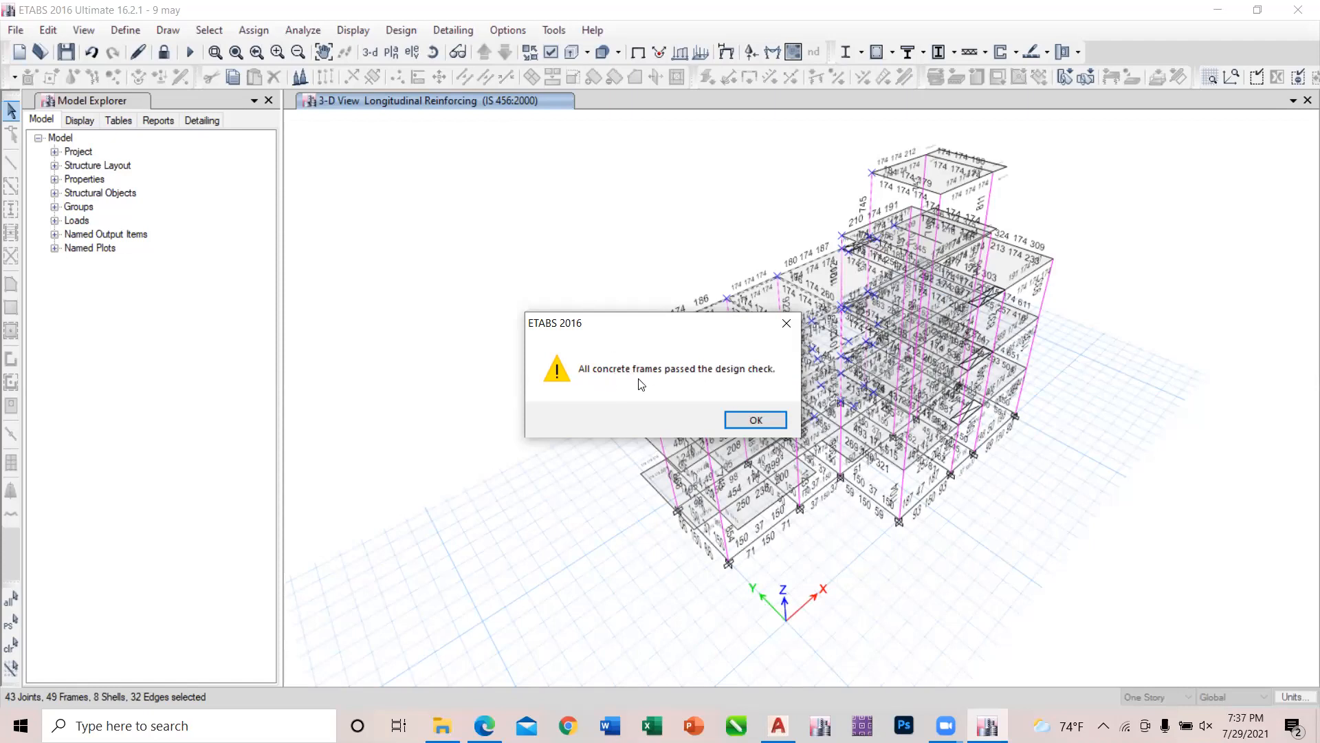
click(786, 323)
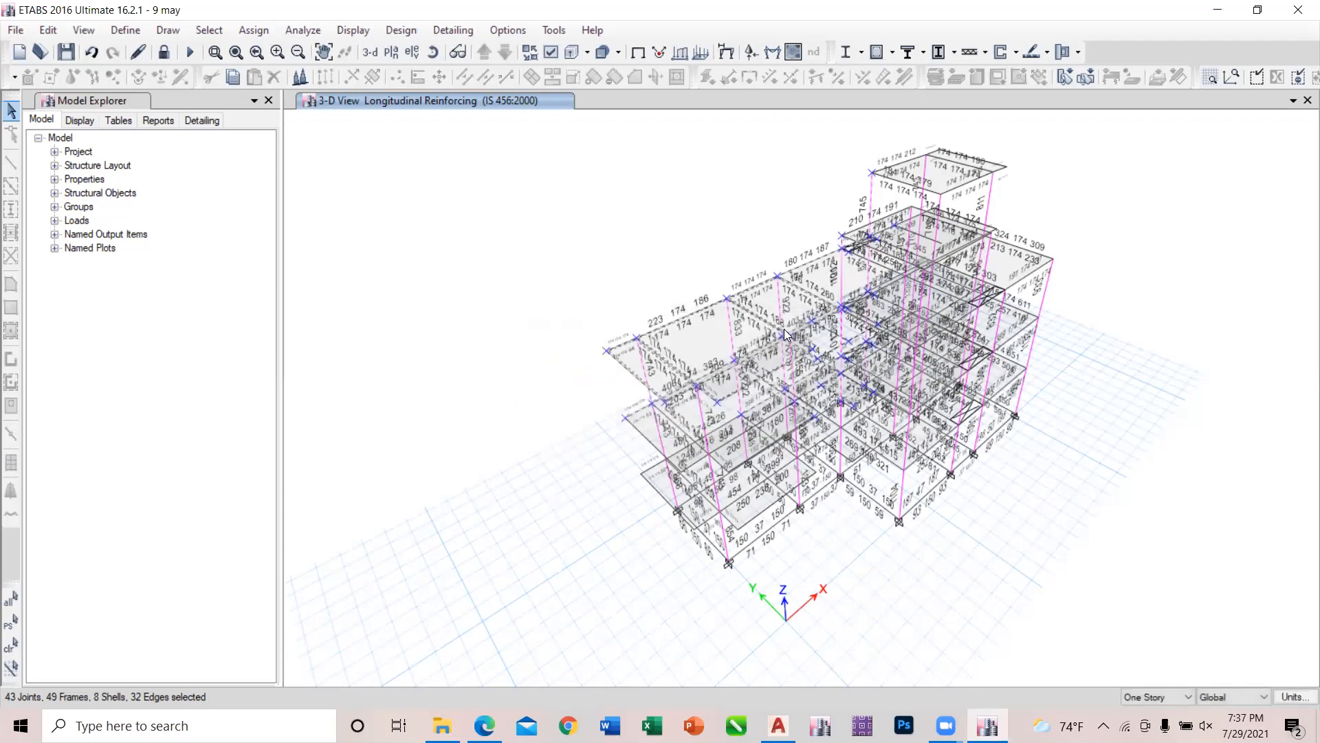
Unlock the model, accepting deletion of the analysis results, and display the Story1 plan view.
click(163, 52)
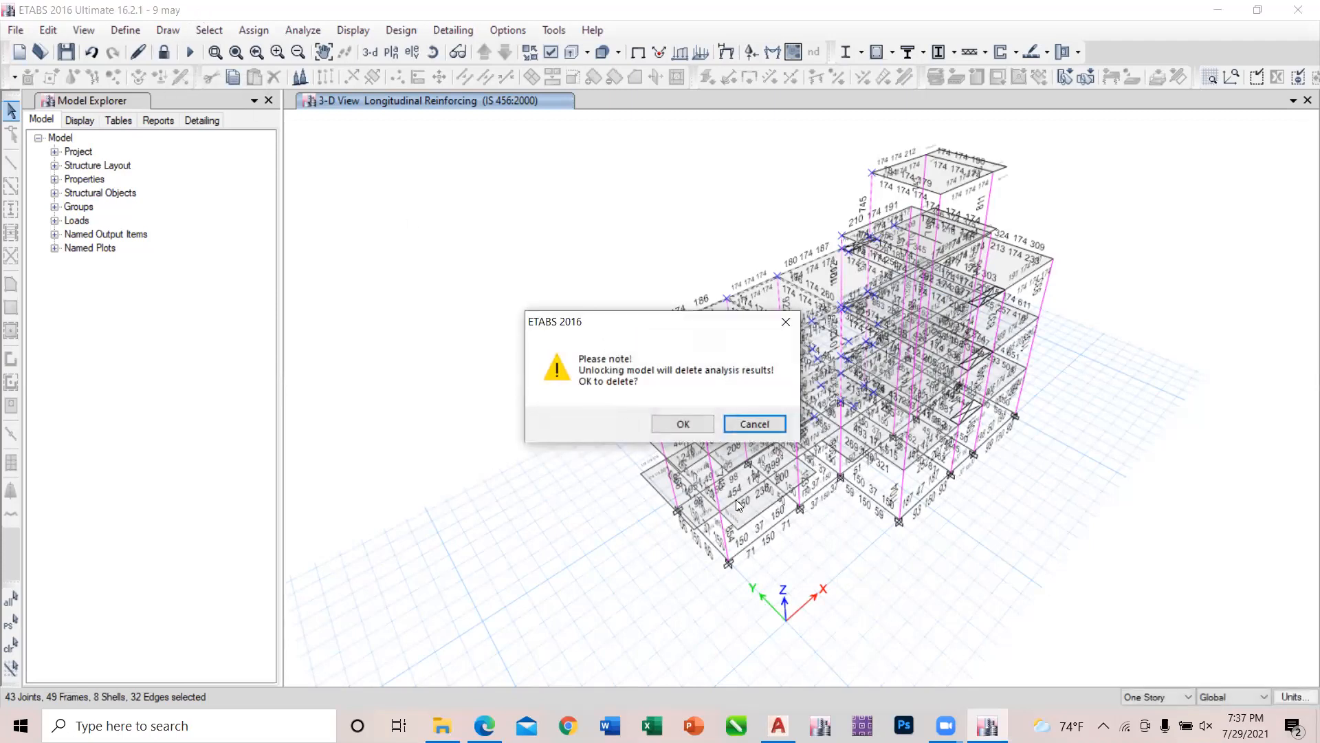
click(677, 423)
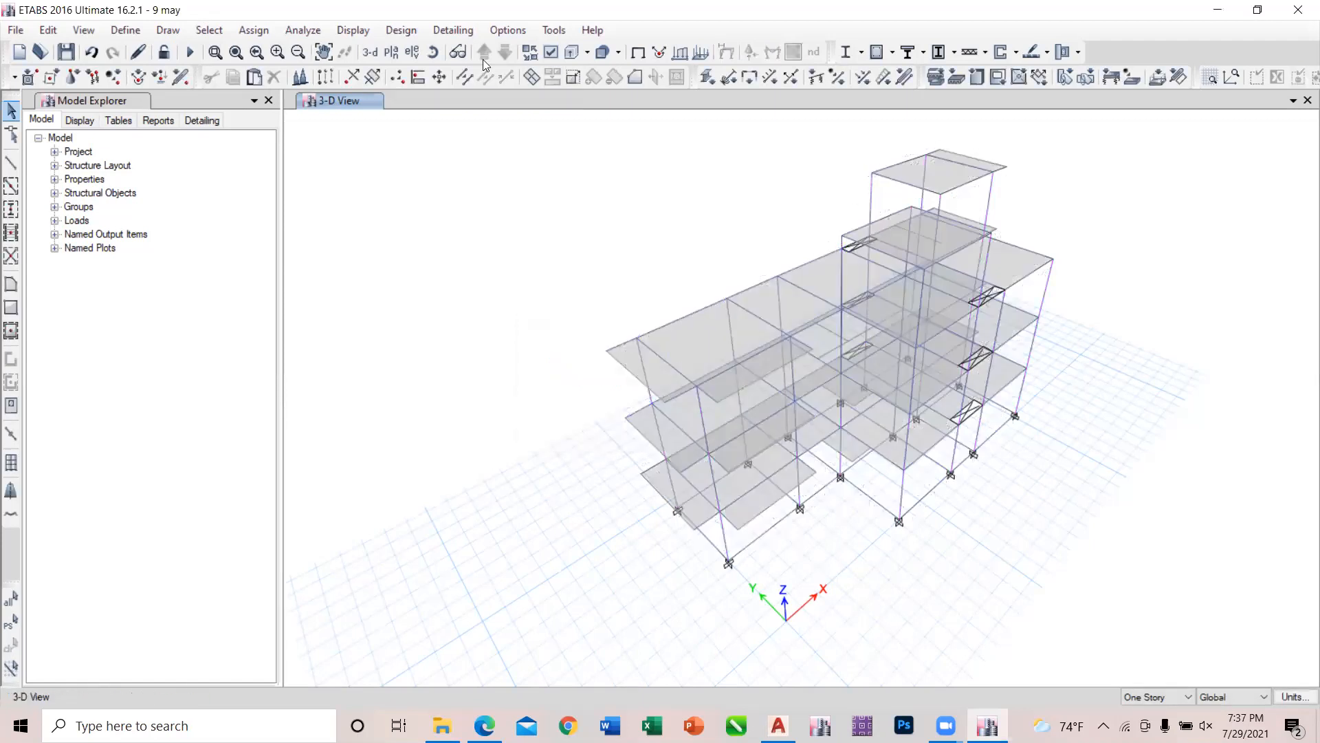
click(392, 52)
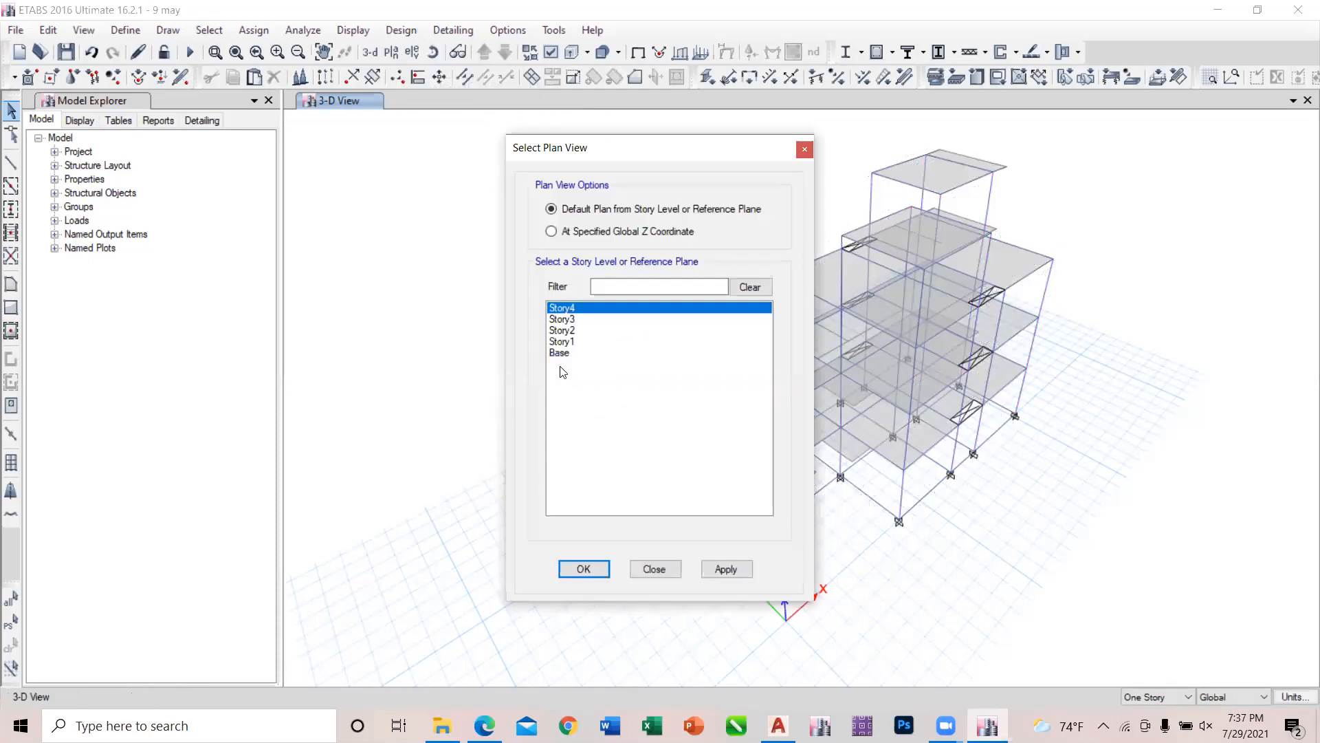
click(562, 341)
click(733, 571)
click(675, 570)
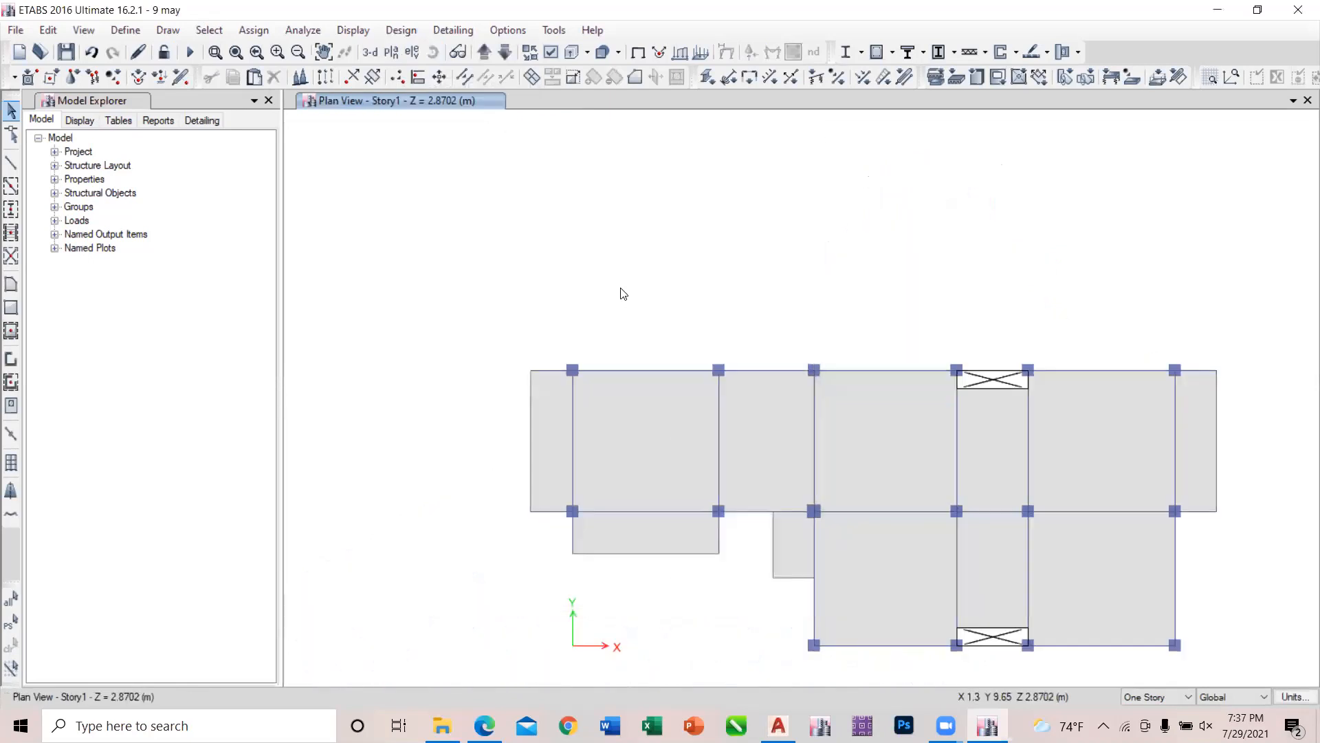
Delete the two beams linking the first three columns along the plan's upper edge on Story1.
click(636, 370)
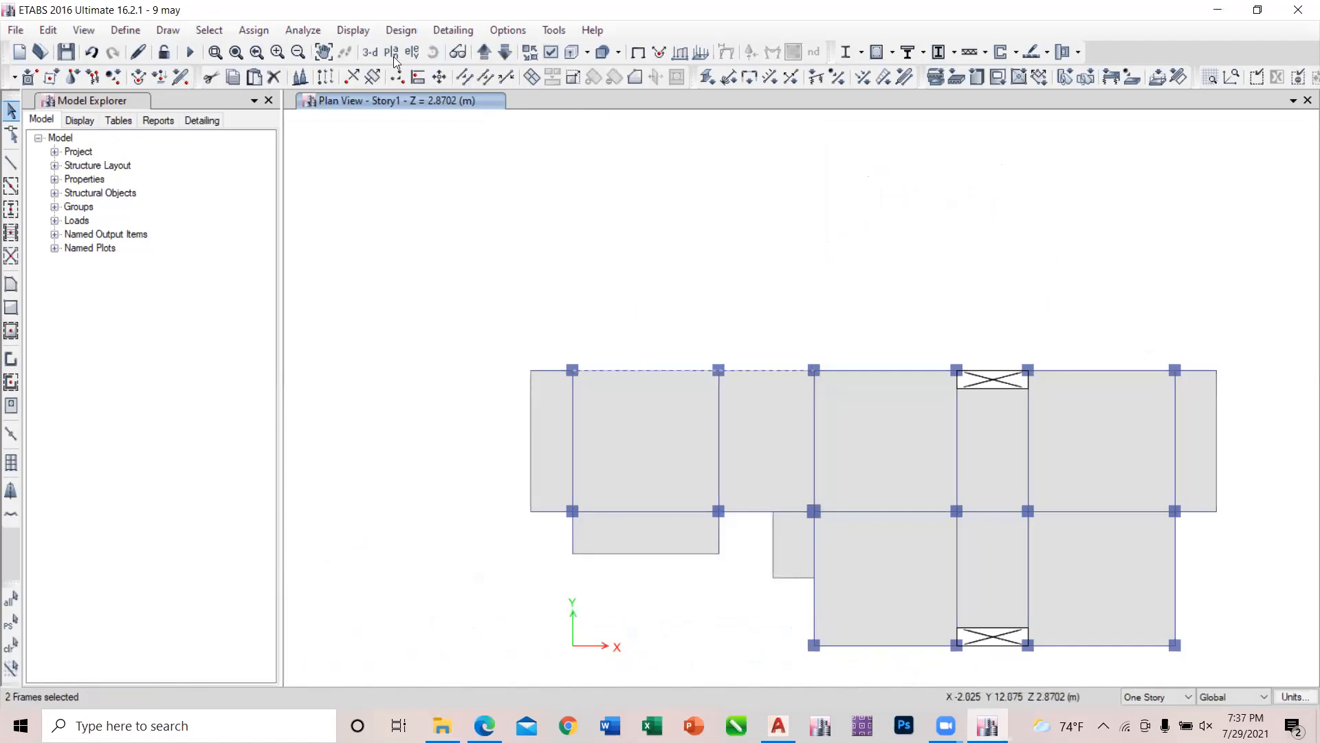
click(55, 30)
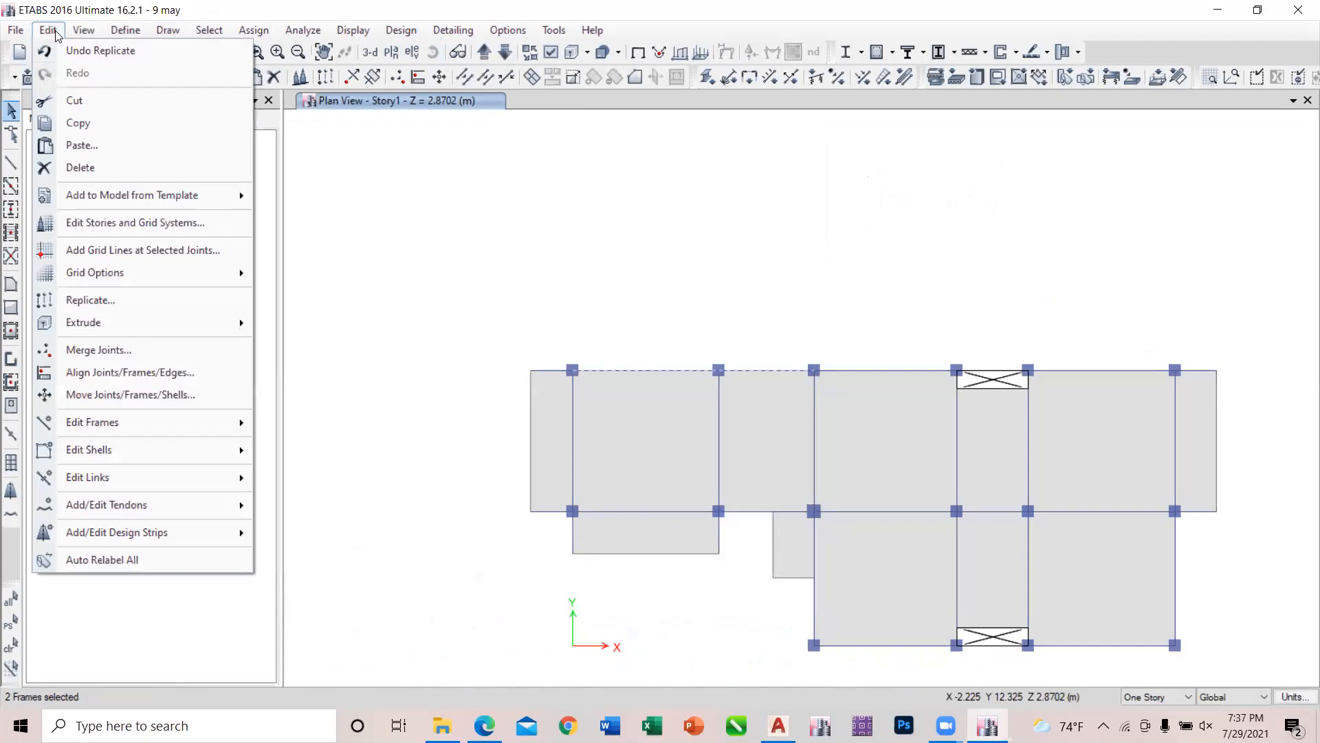
click(110, 169)
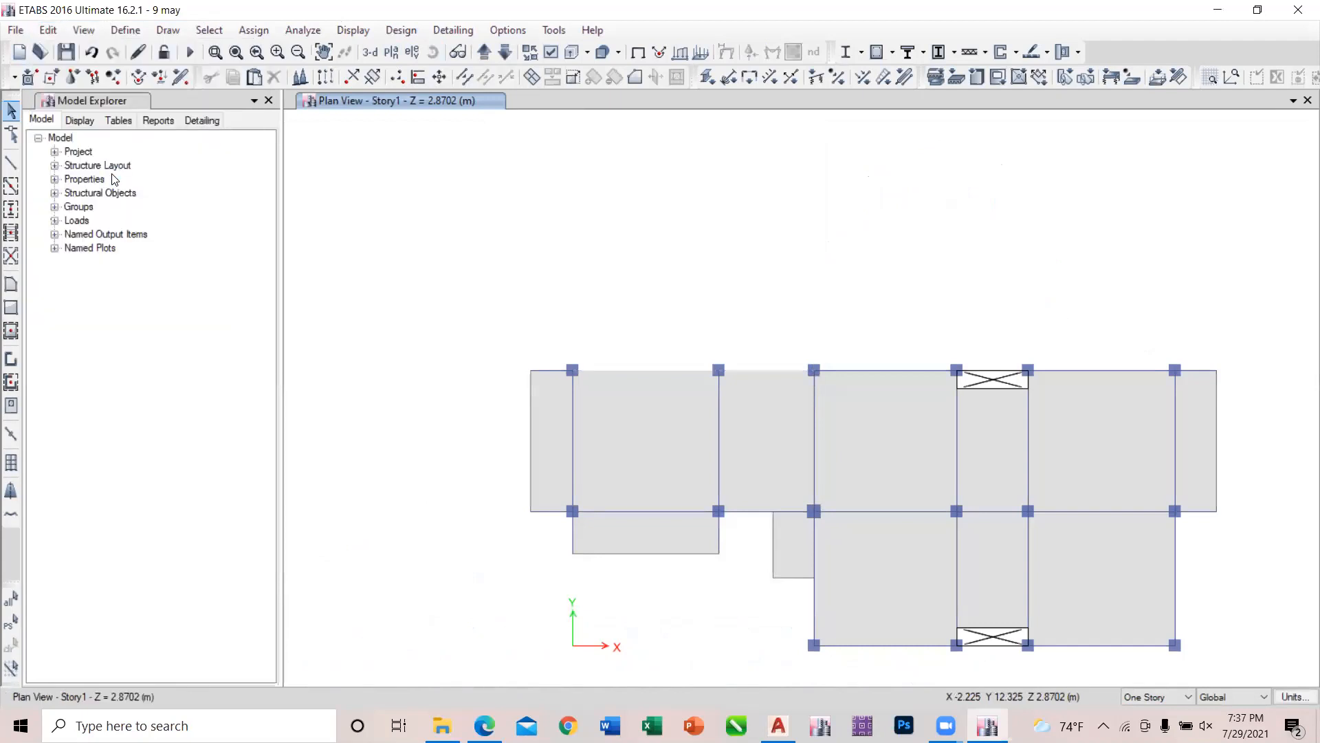
Draw a beam 9 x 12 frame from the first to the third column along the plan's upper edge on Story1.
click(11, 162)
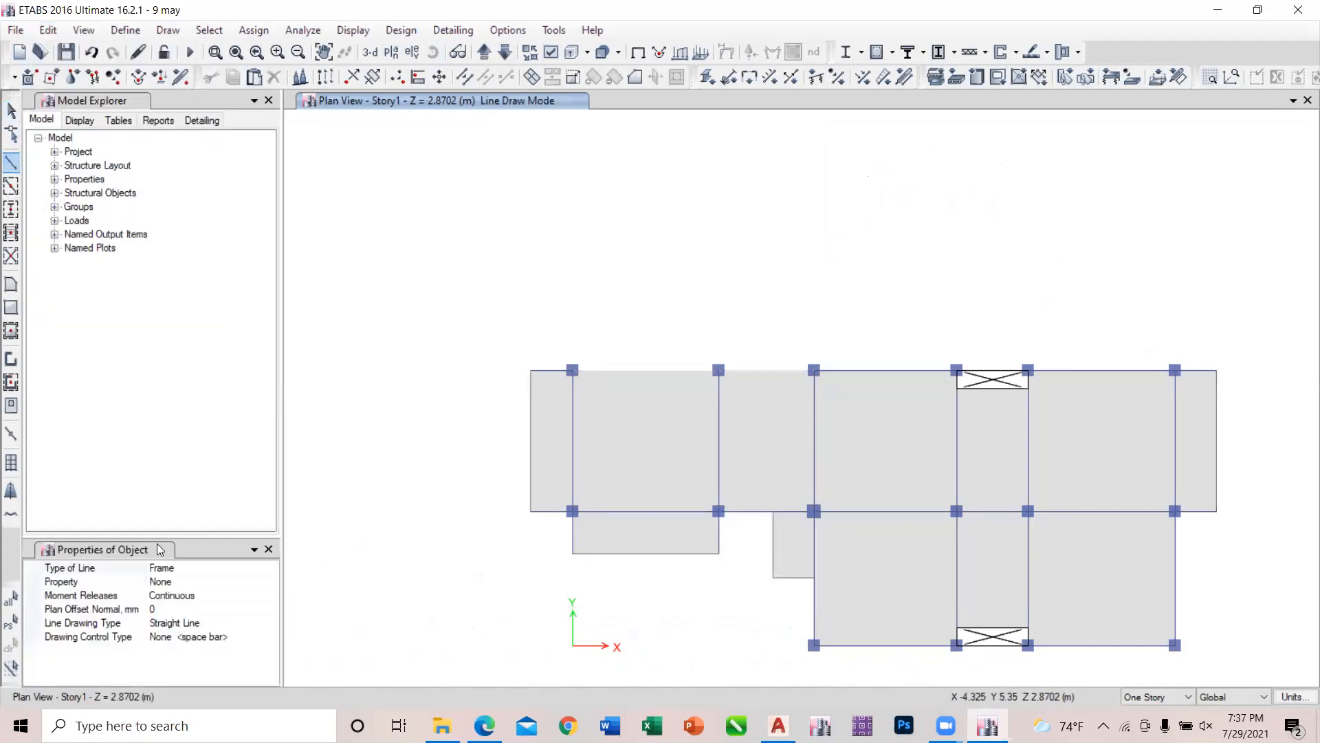
click(183, 581)
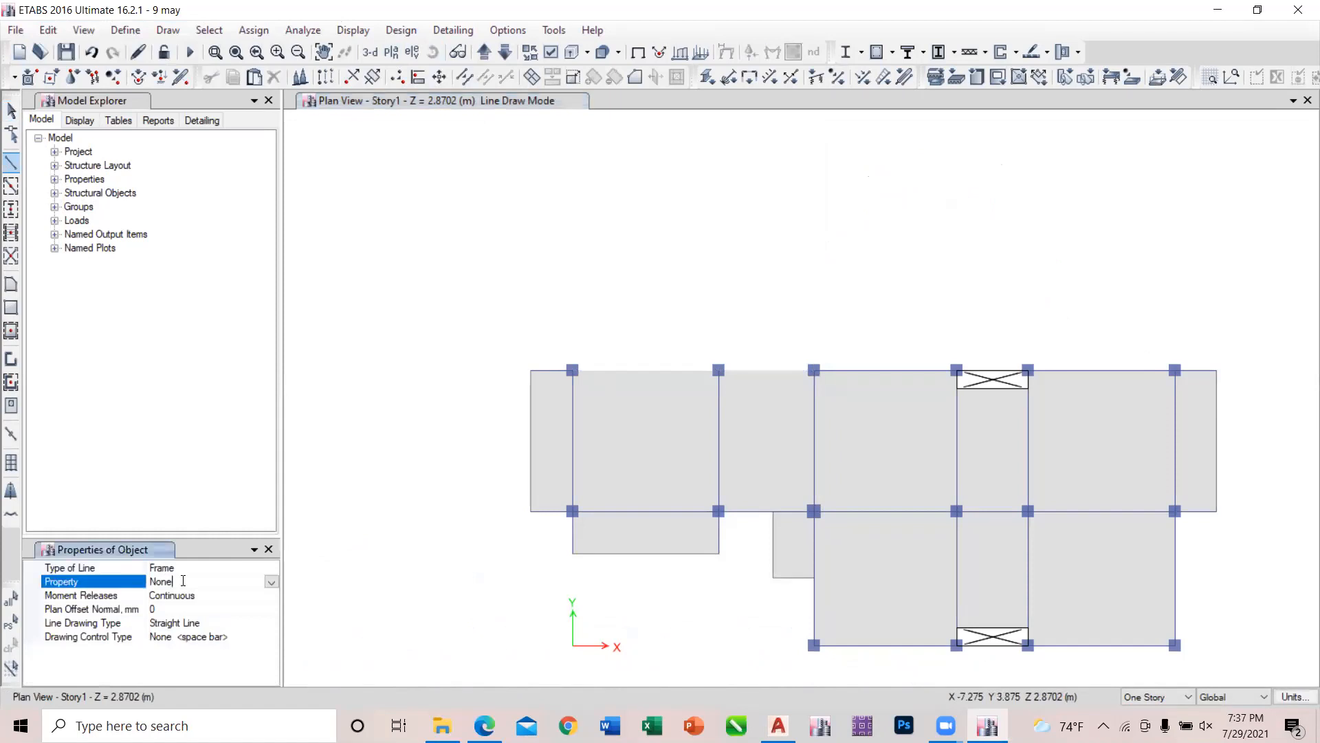
click(272, 582)
click(206, 610)
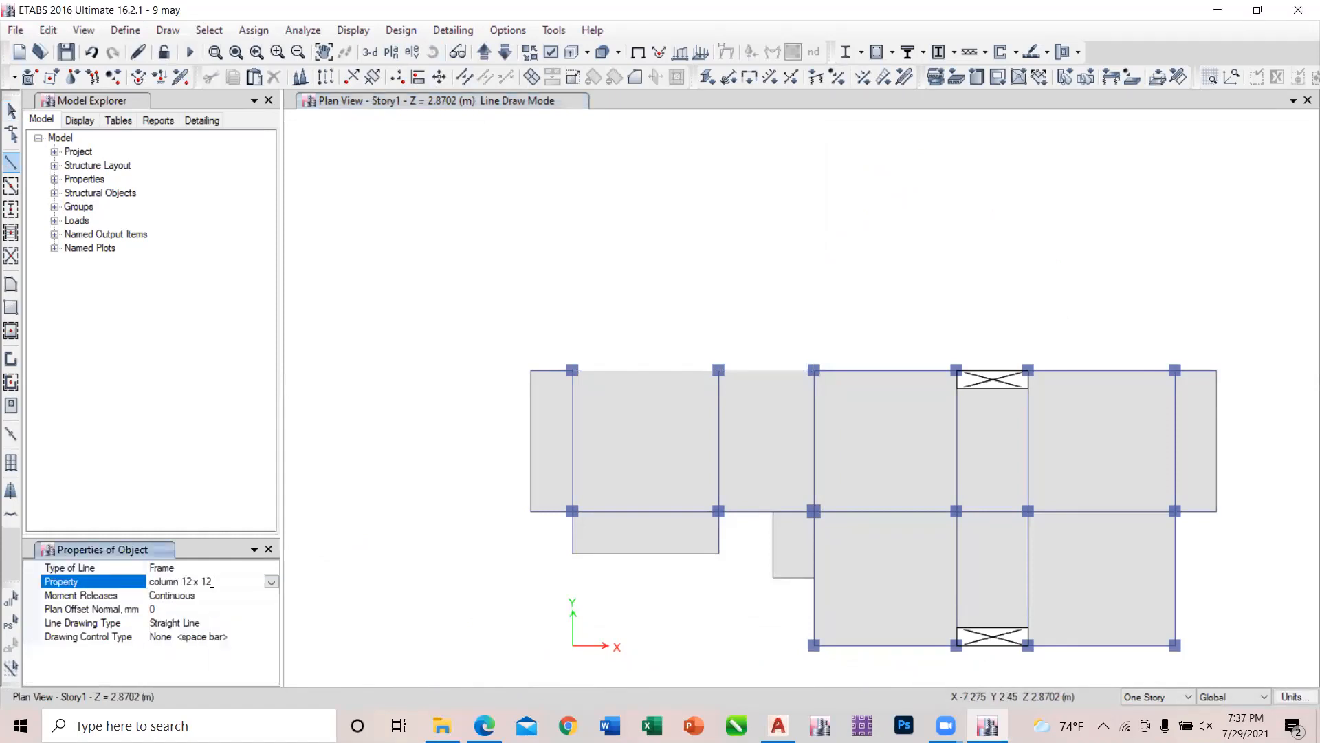
click(271, 581)
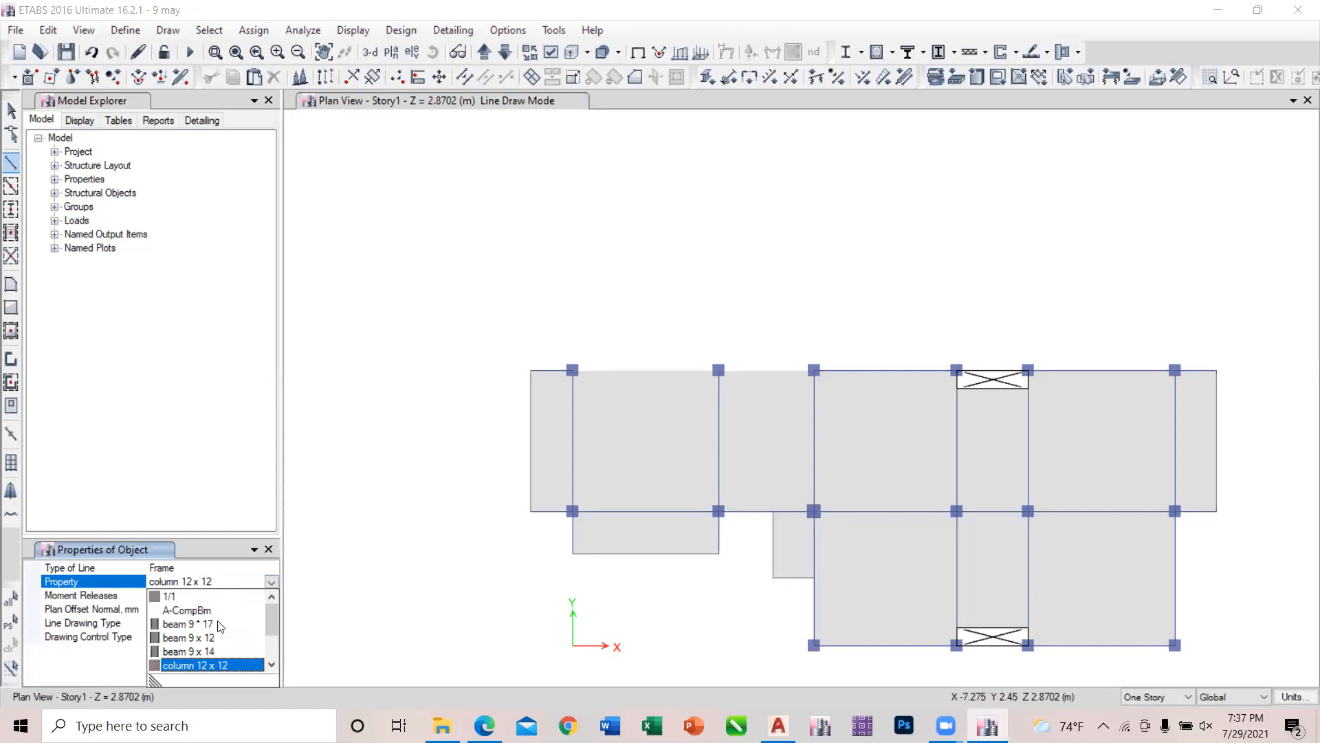
click(209, 638)
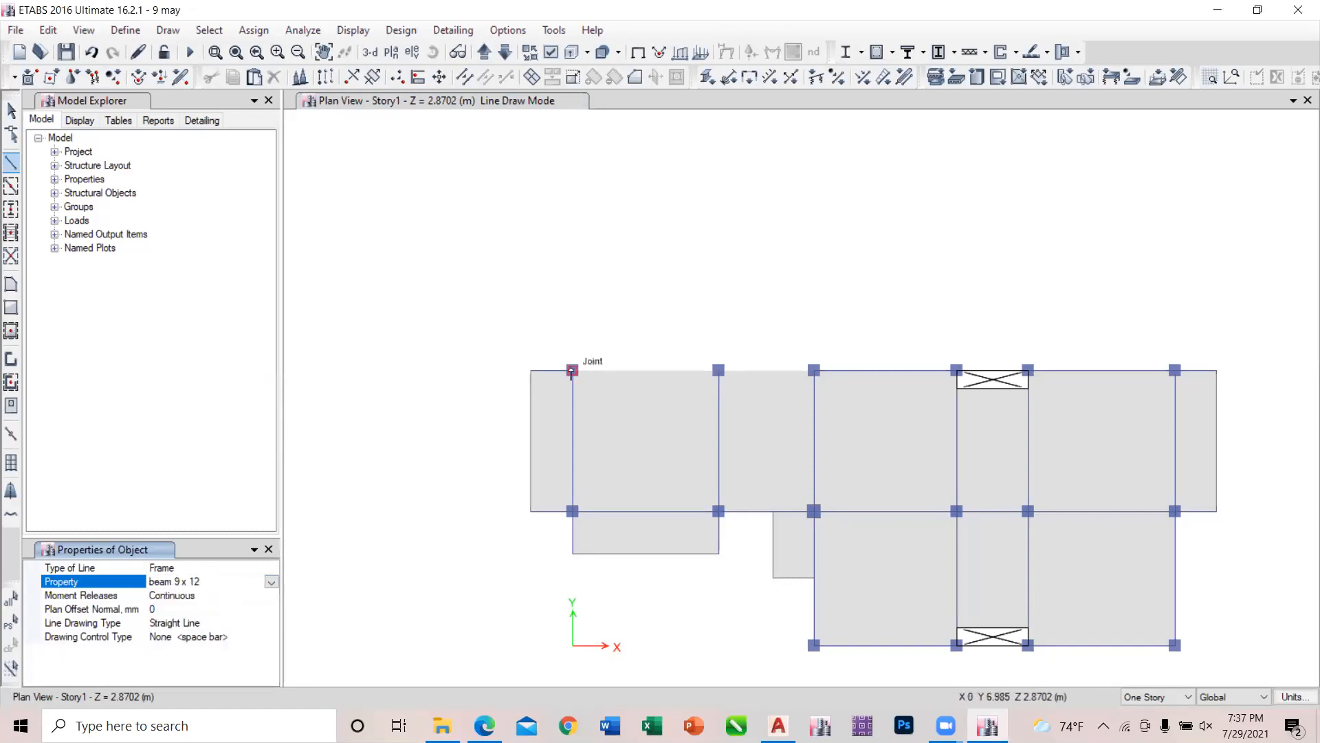
click(571, 372)
click(814, 372)
key(Escape)
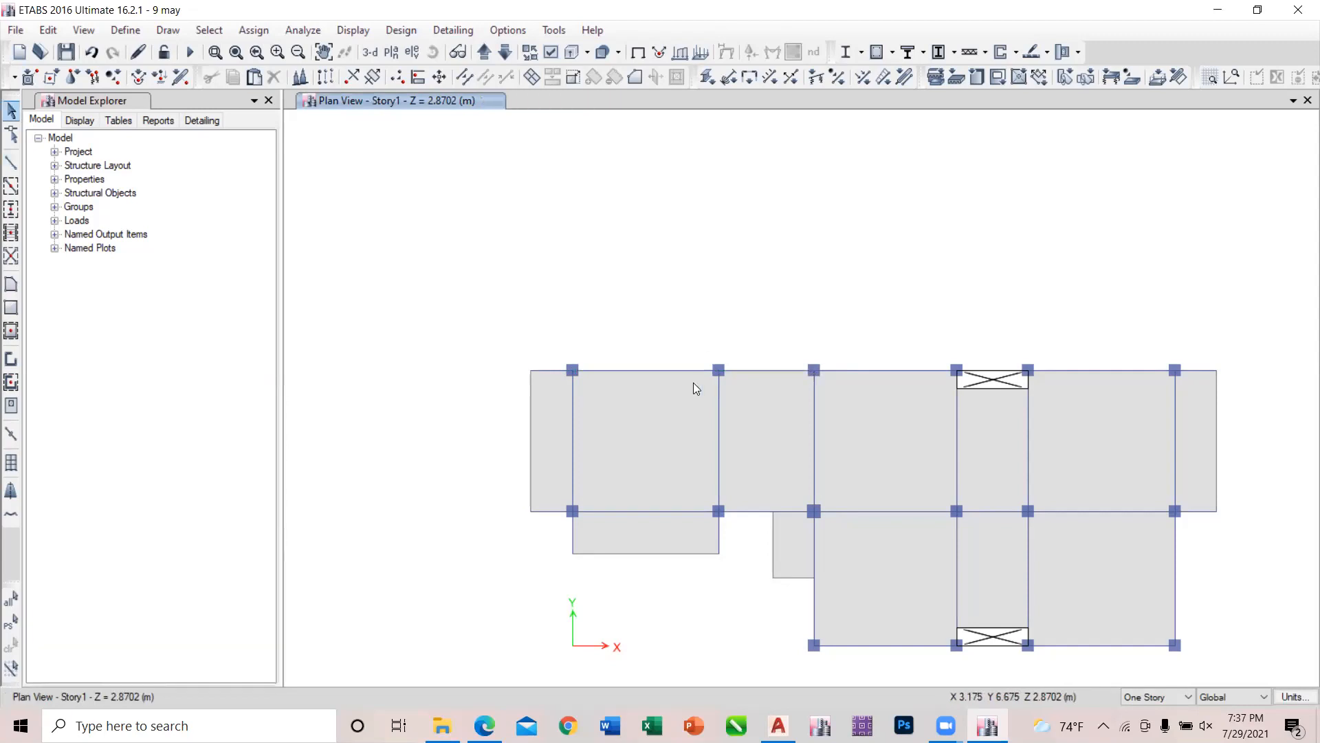
Delete the second column along the plan's upper edge on Story1.
drag(702, 355, 757, 409)
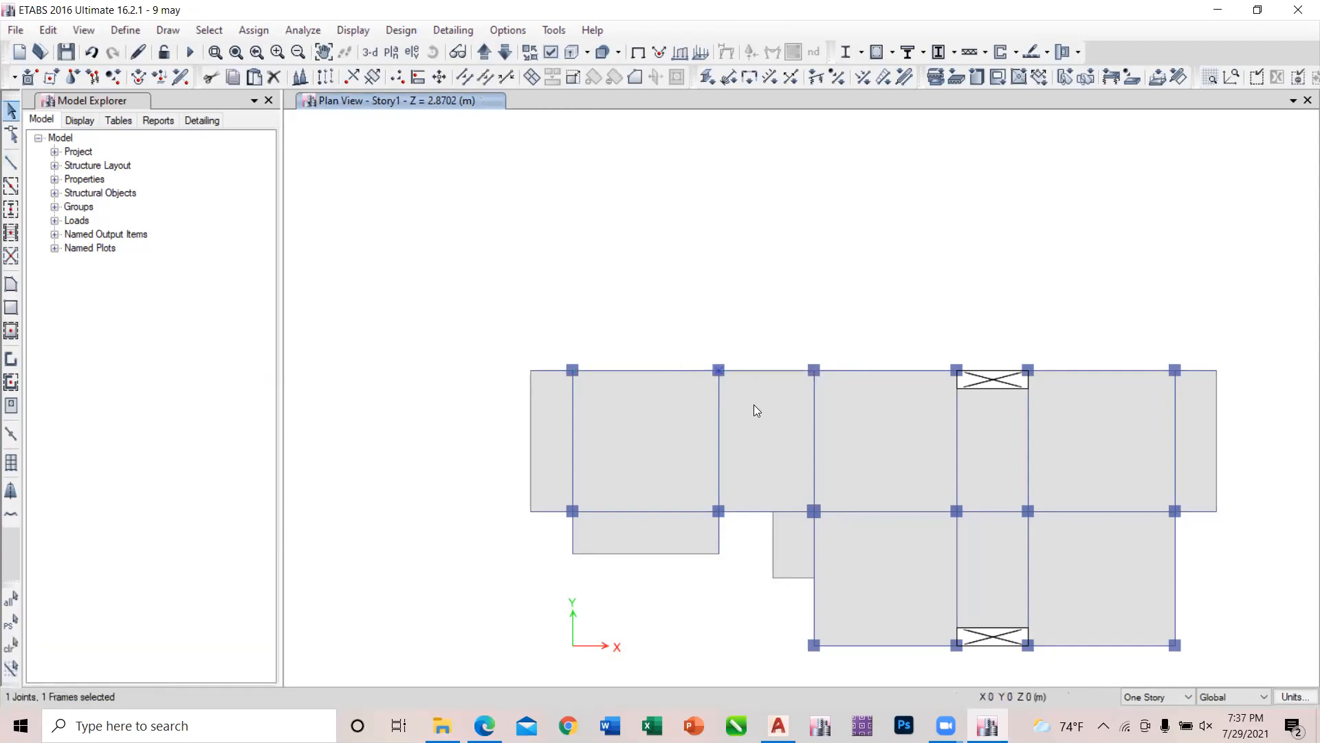
click(58, 34)
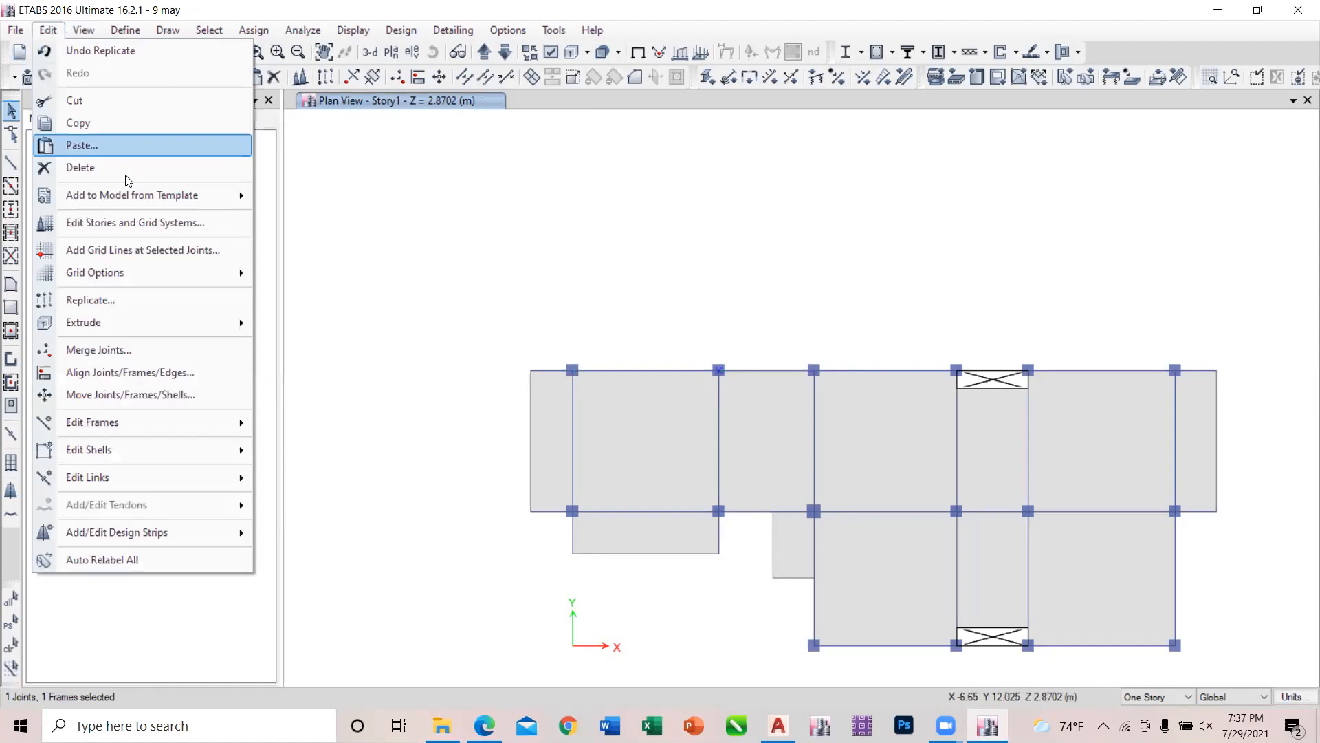
click(124, 168)
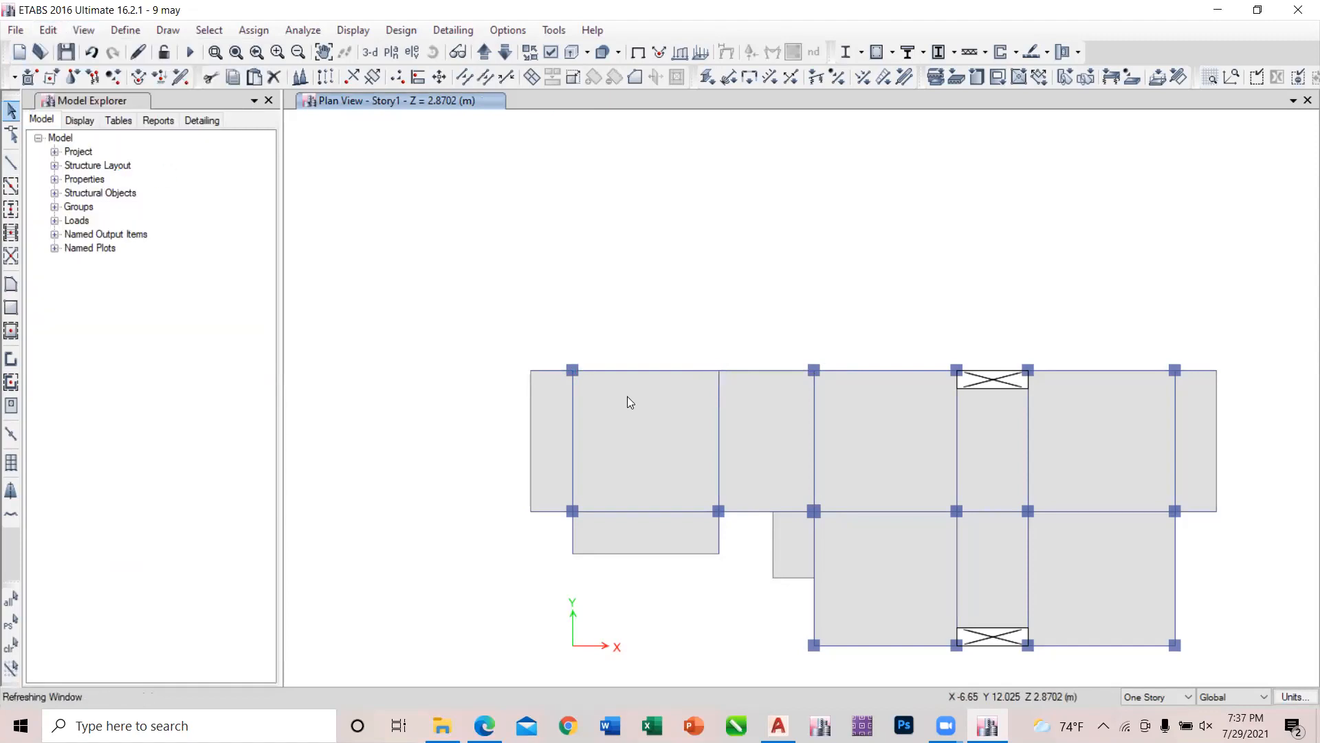
Assign a uniform gravity Wall load of 25 kN/m to the new upper-edge beam, replacing existing loads.
click(657, 370)
click(268, 31)
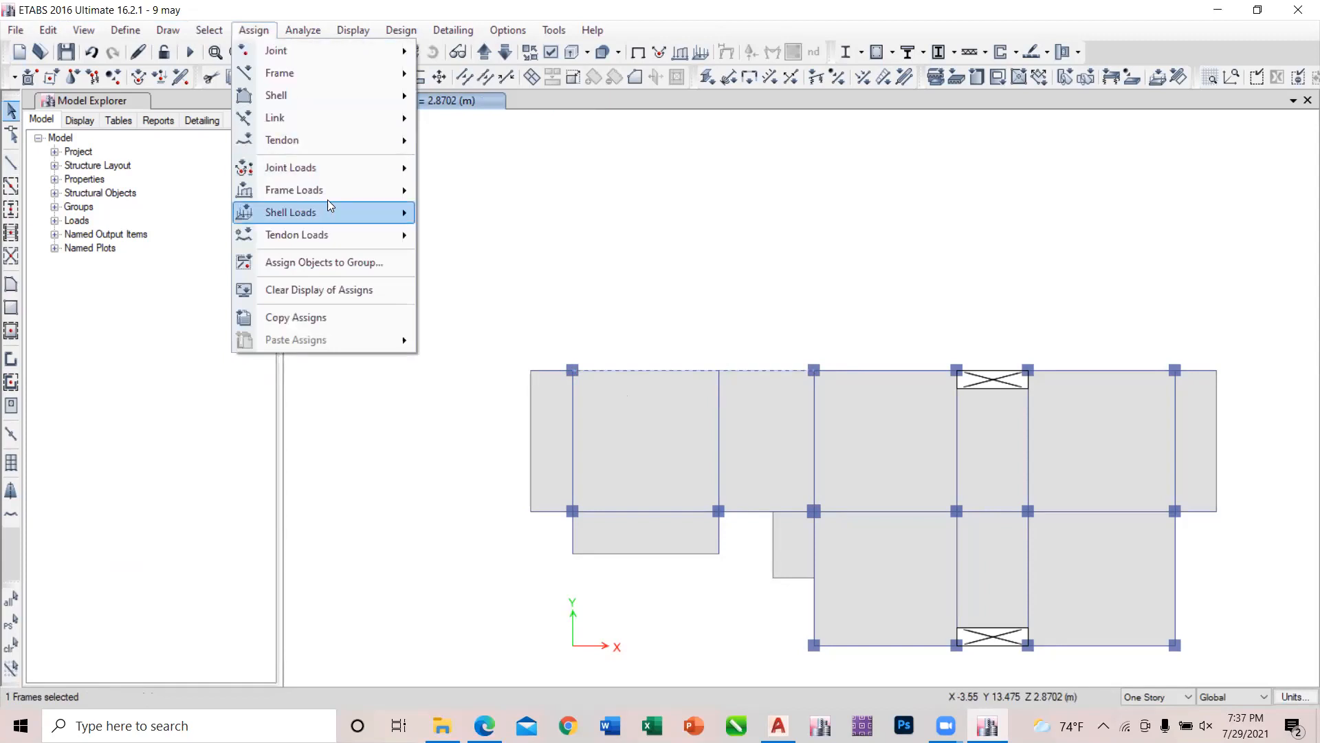
mouse_move(326, 193)
click(443, 209)
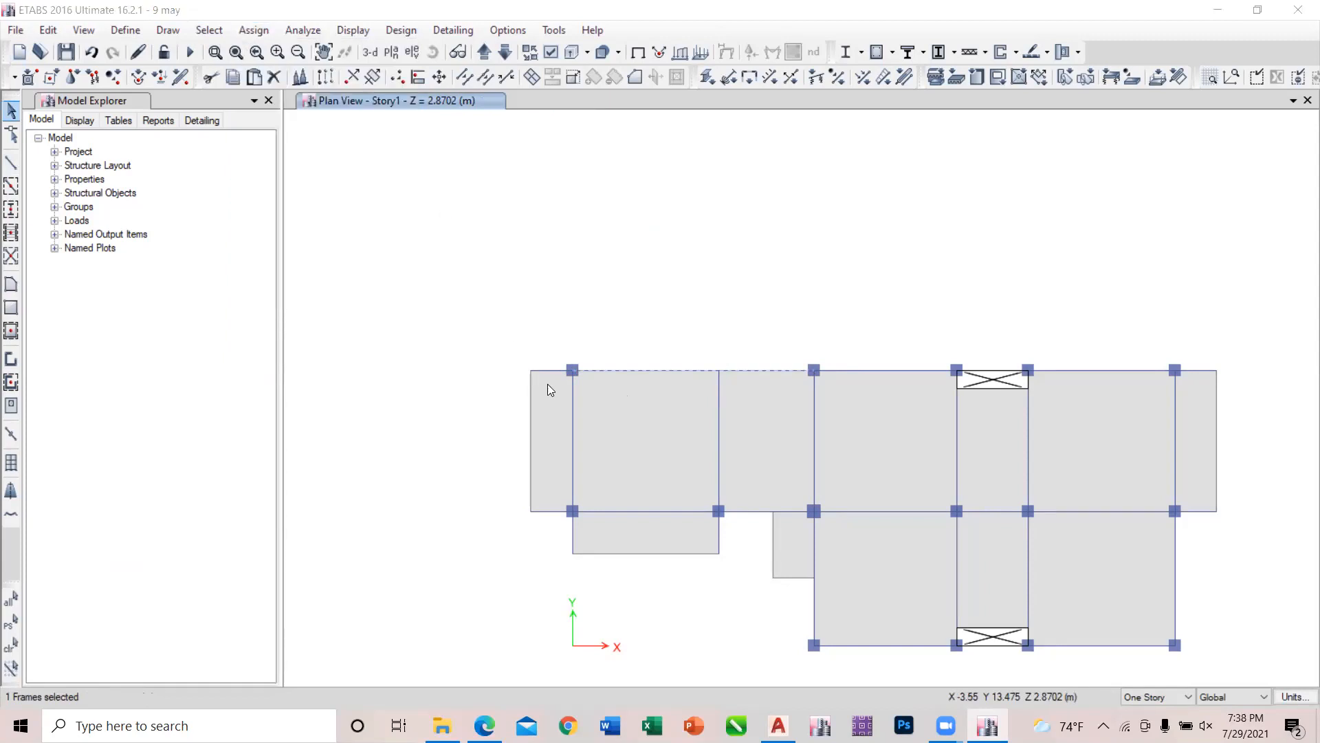
click(521, 501)
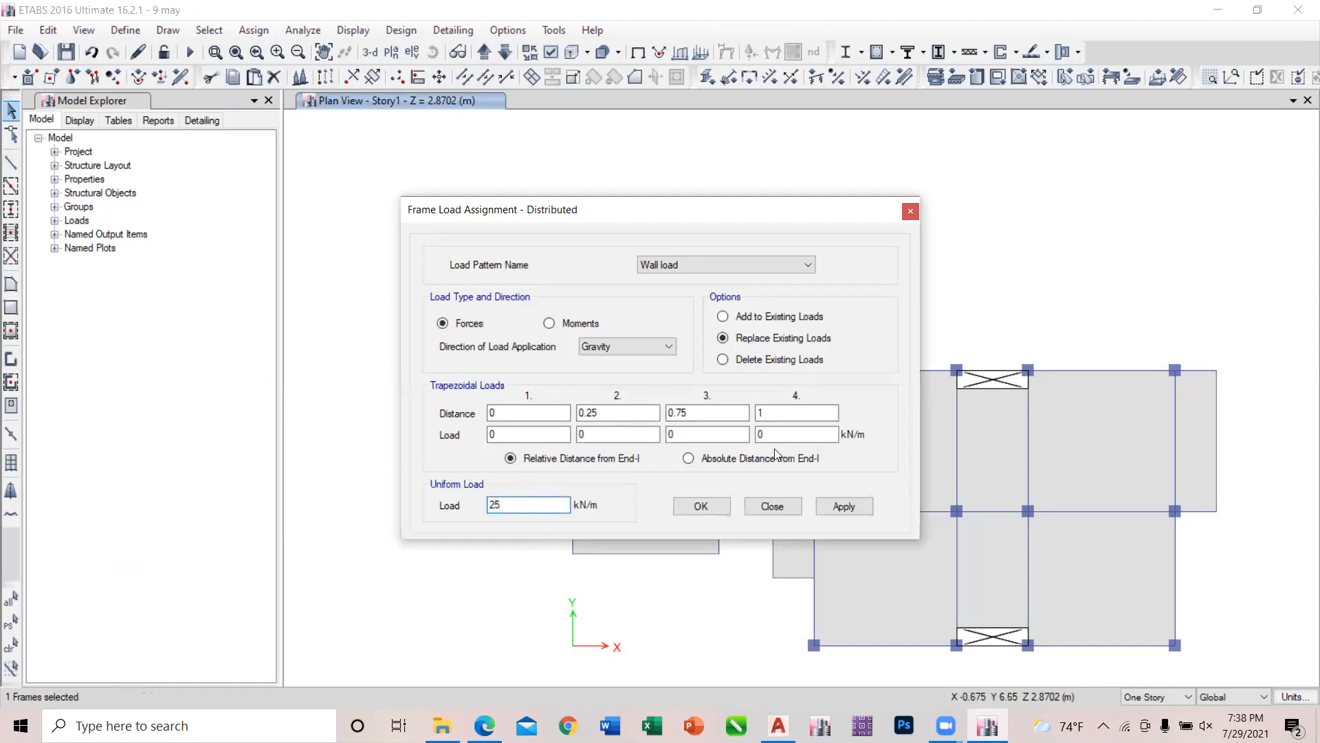
click(840, 507)
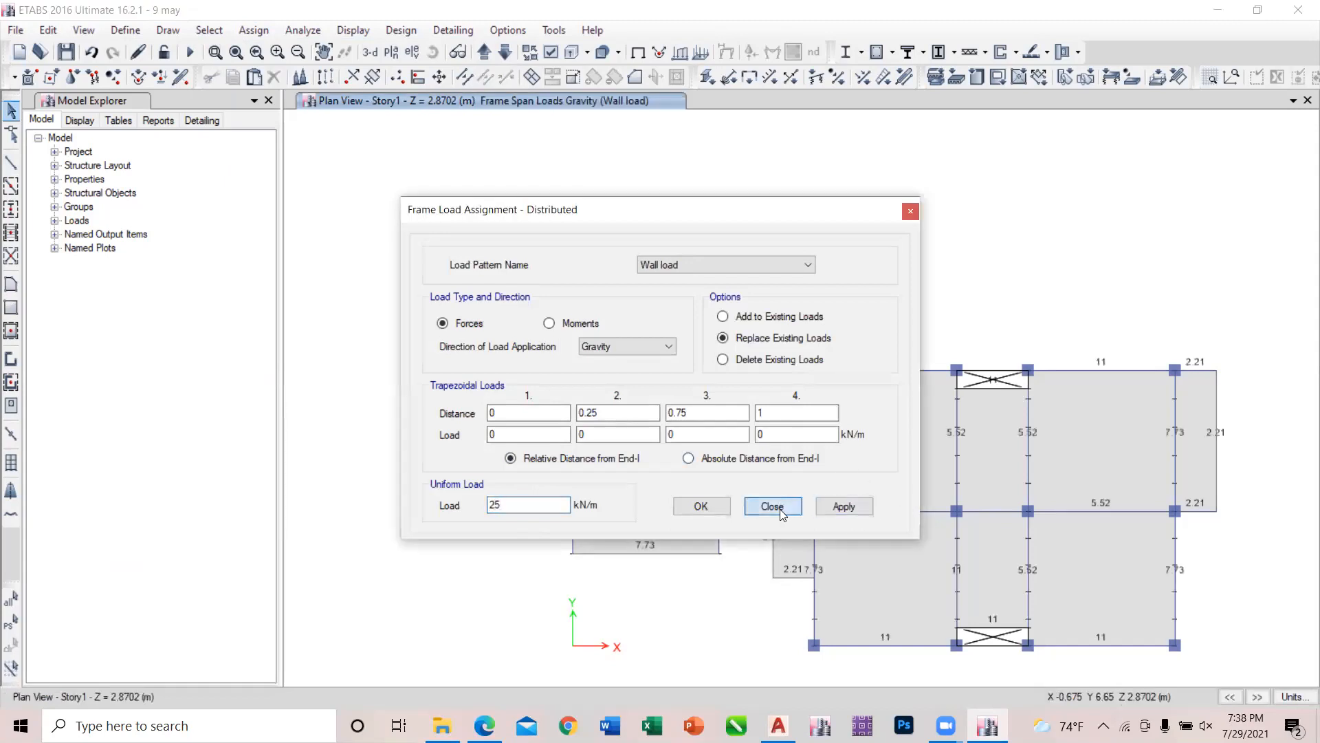
click(776, 507)
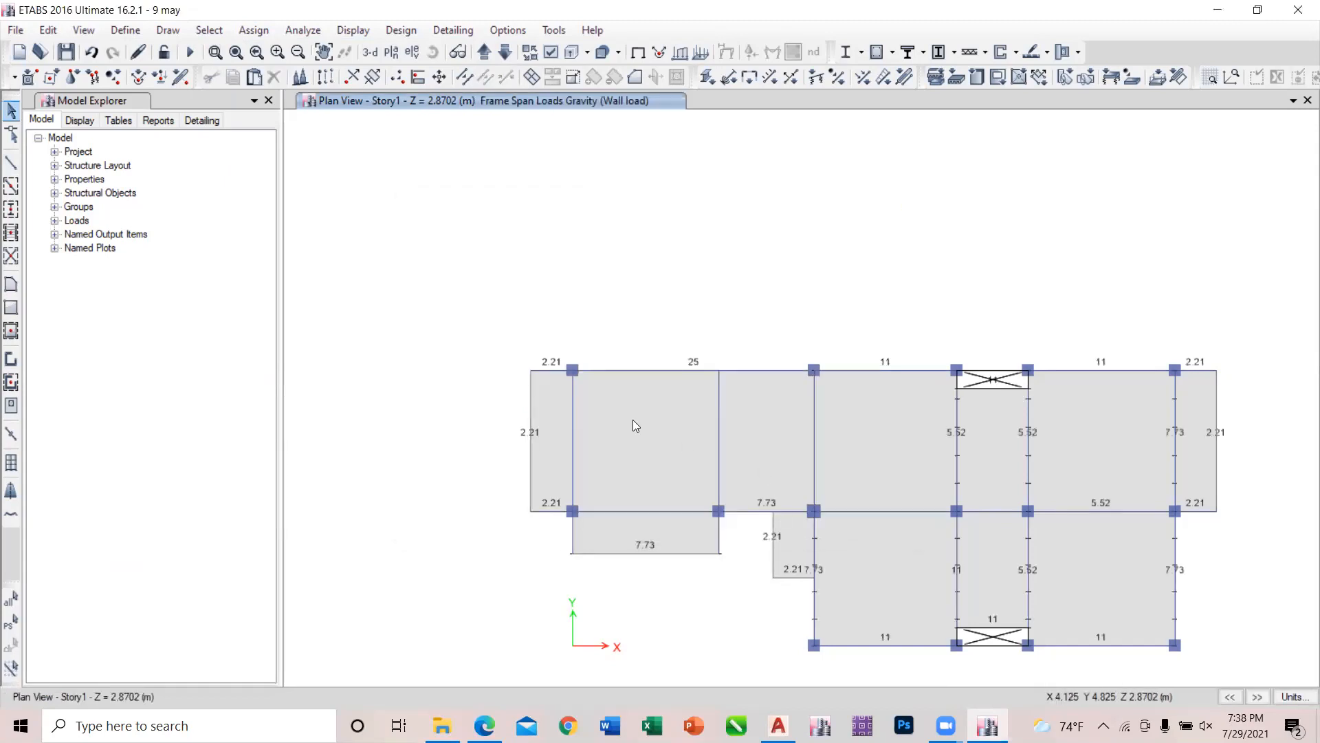
Run the analysis and the concrete frame design, and review the longitudinal reinforcing on the Base and Story1 plans.
click(189, 53)
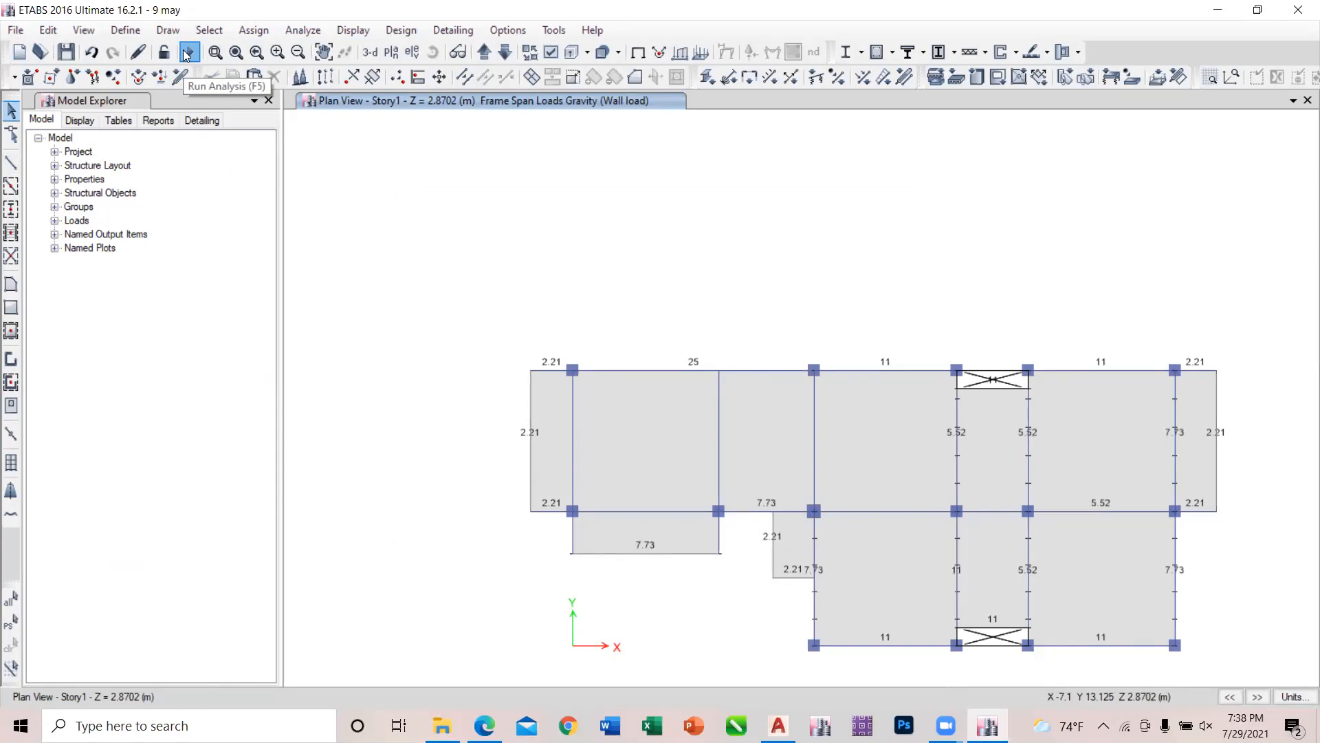
click(186, 55)
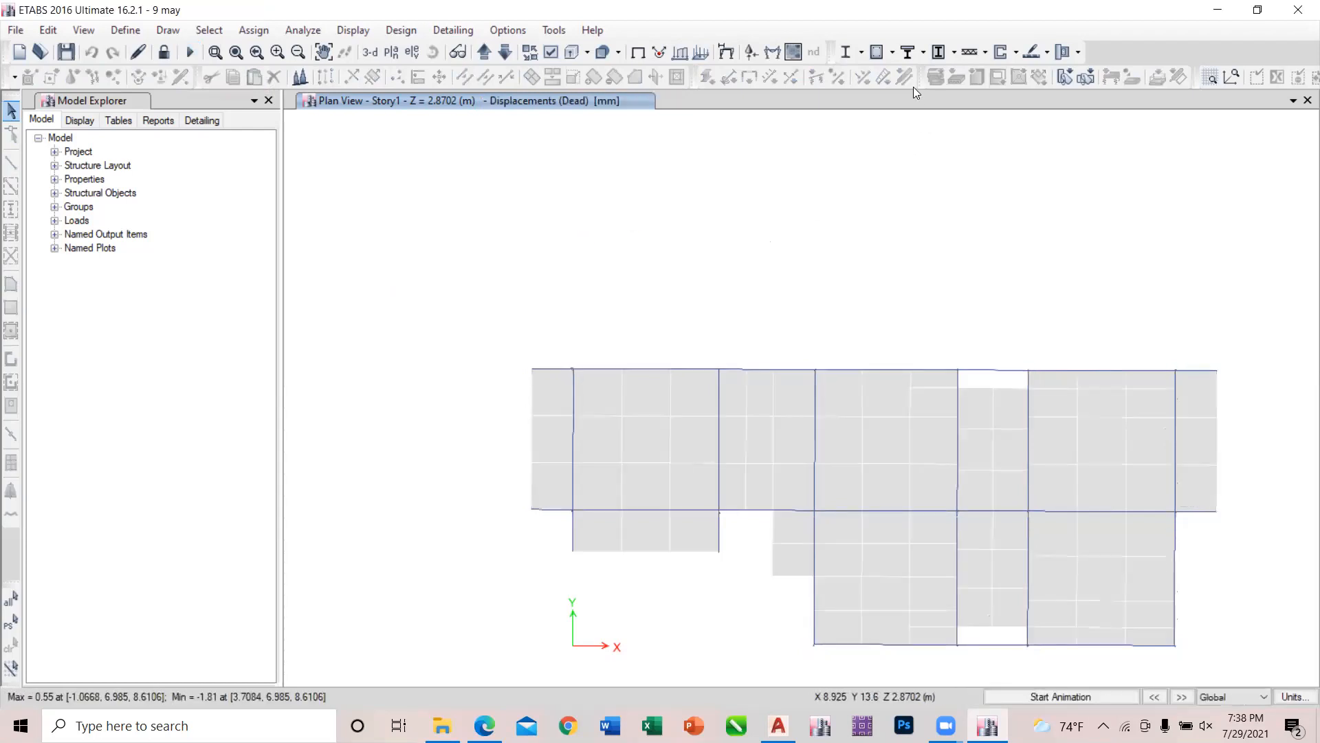
click(876, 53)
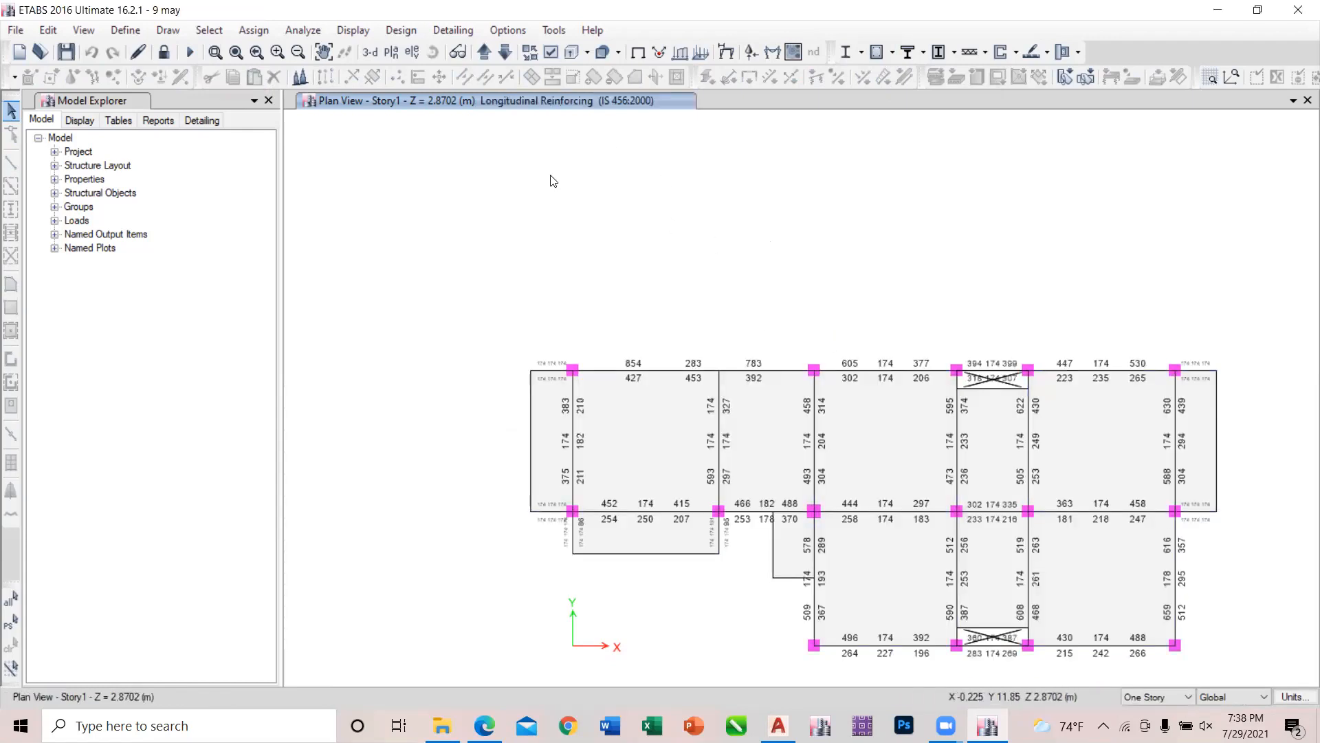
click(505, 53)
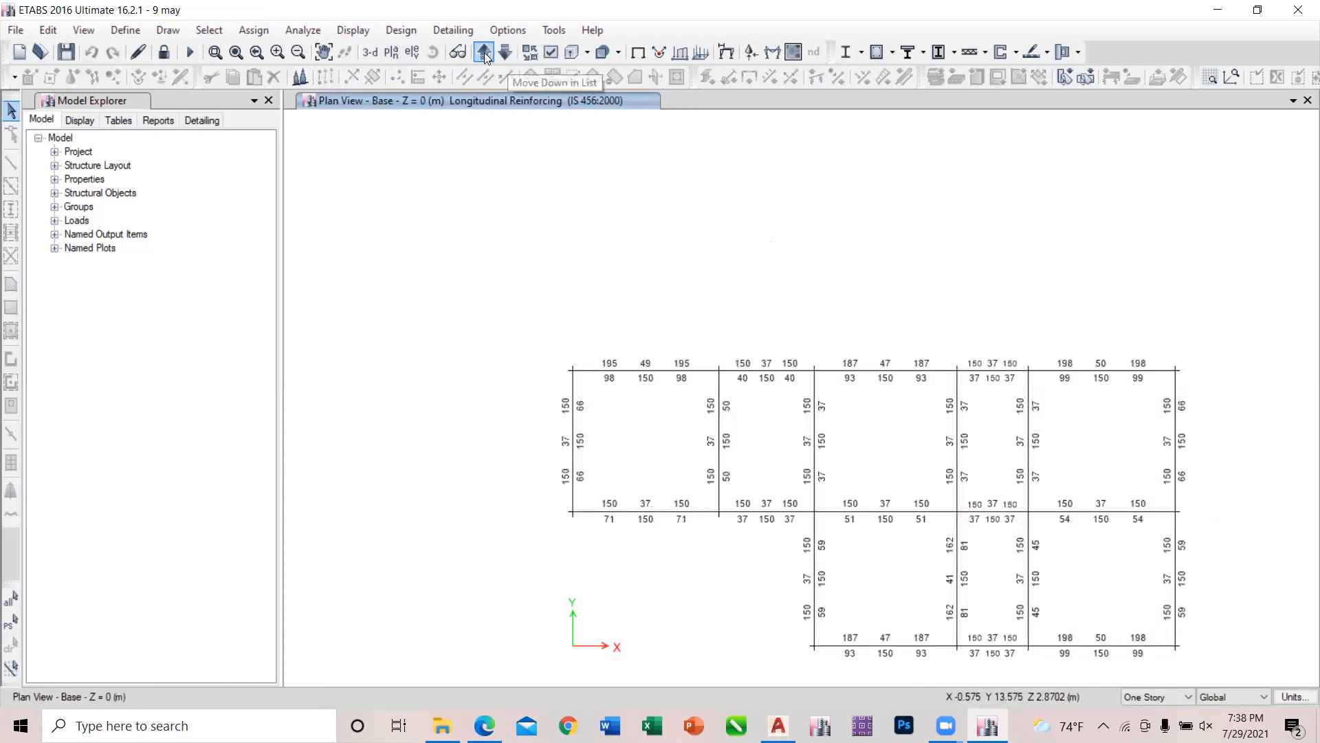
click(484, 52)
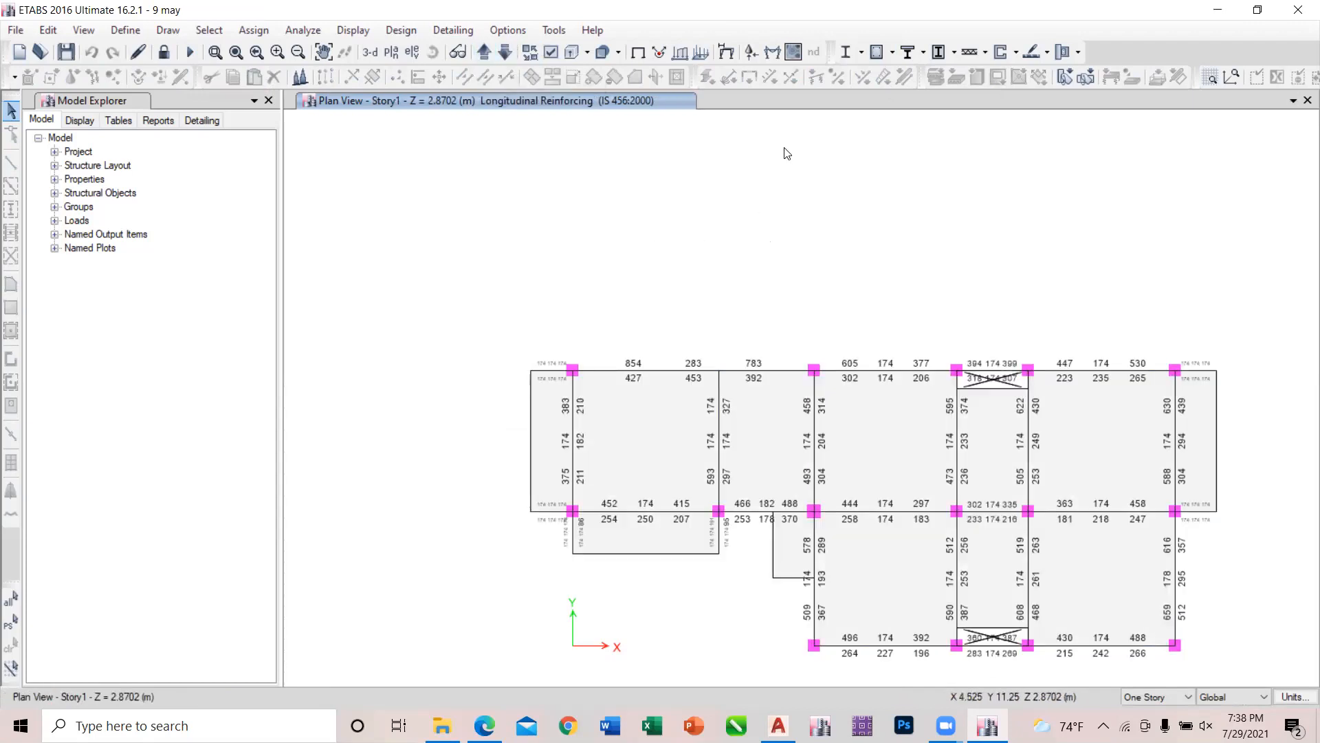
Verify all concrete frame members against the design check and select the failed ones.
click(891, 55)
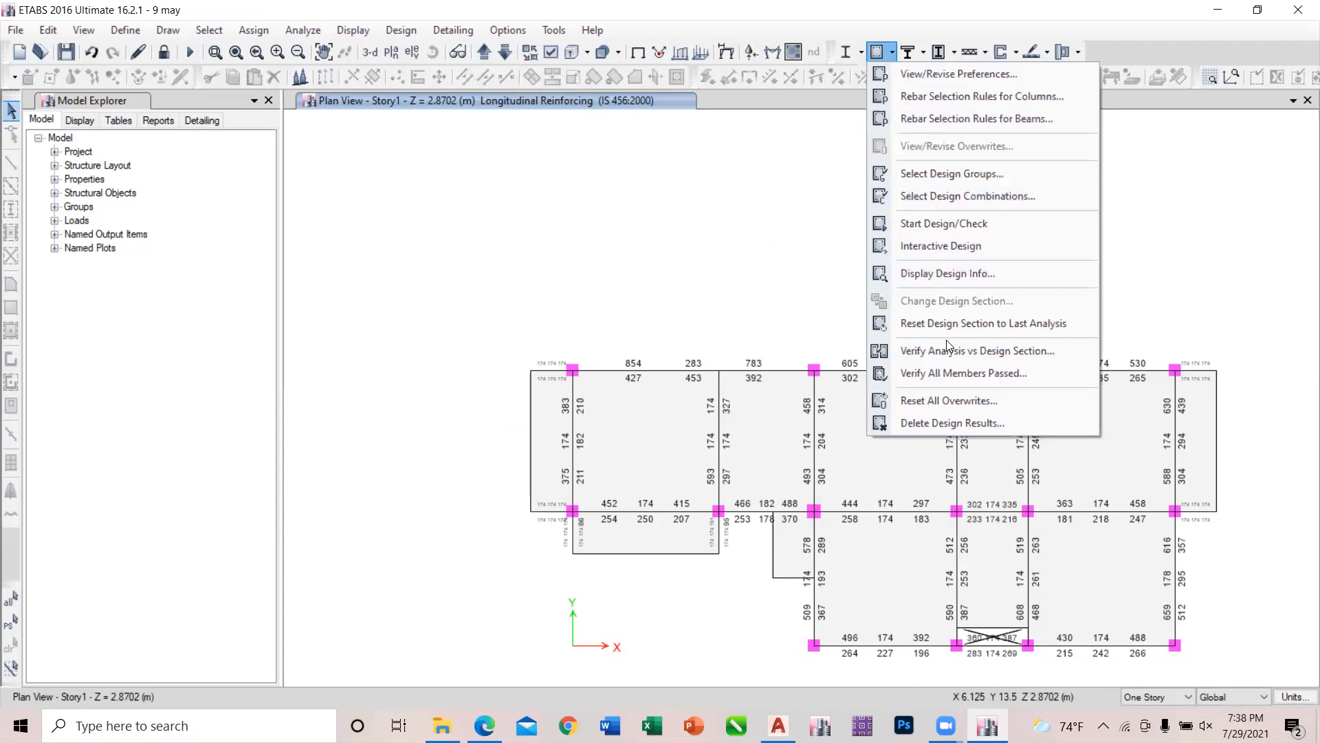
click(955, 374)
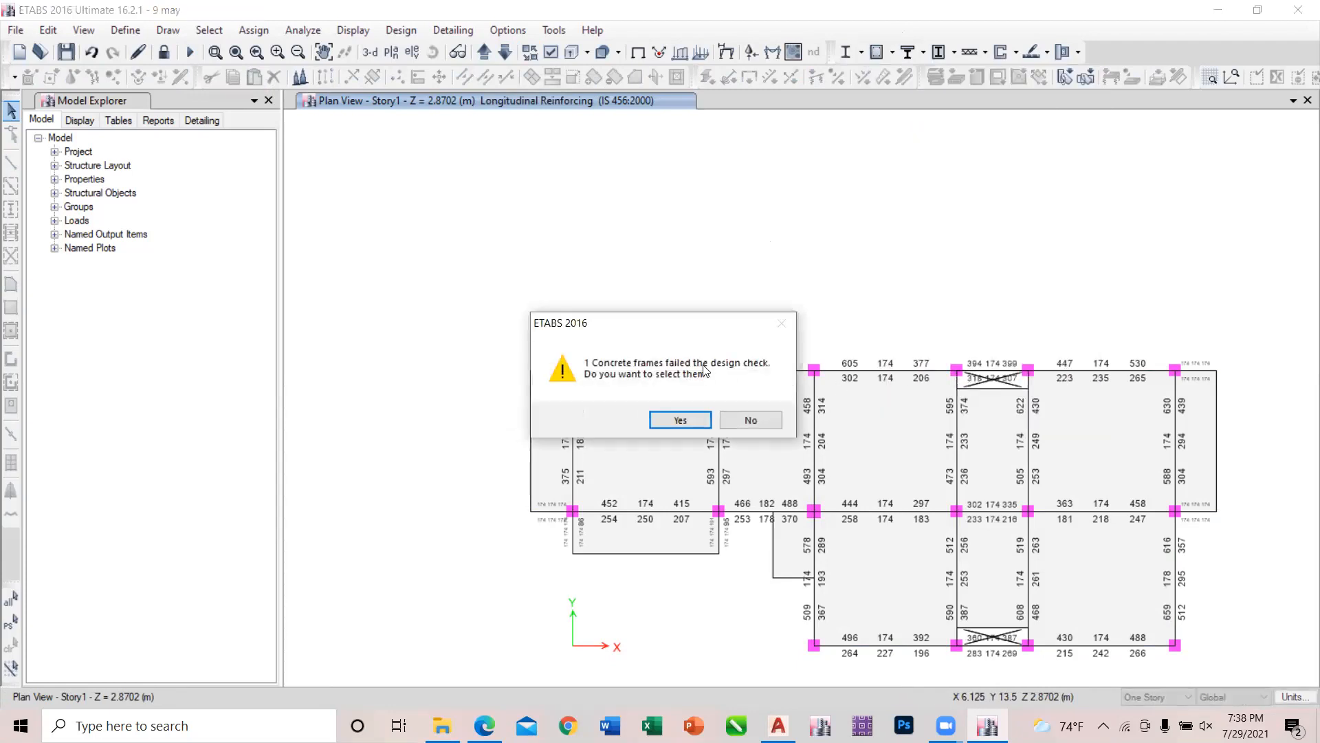
click(680, 419)
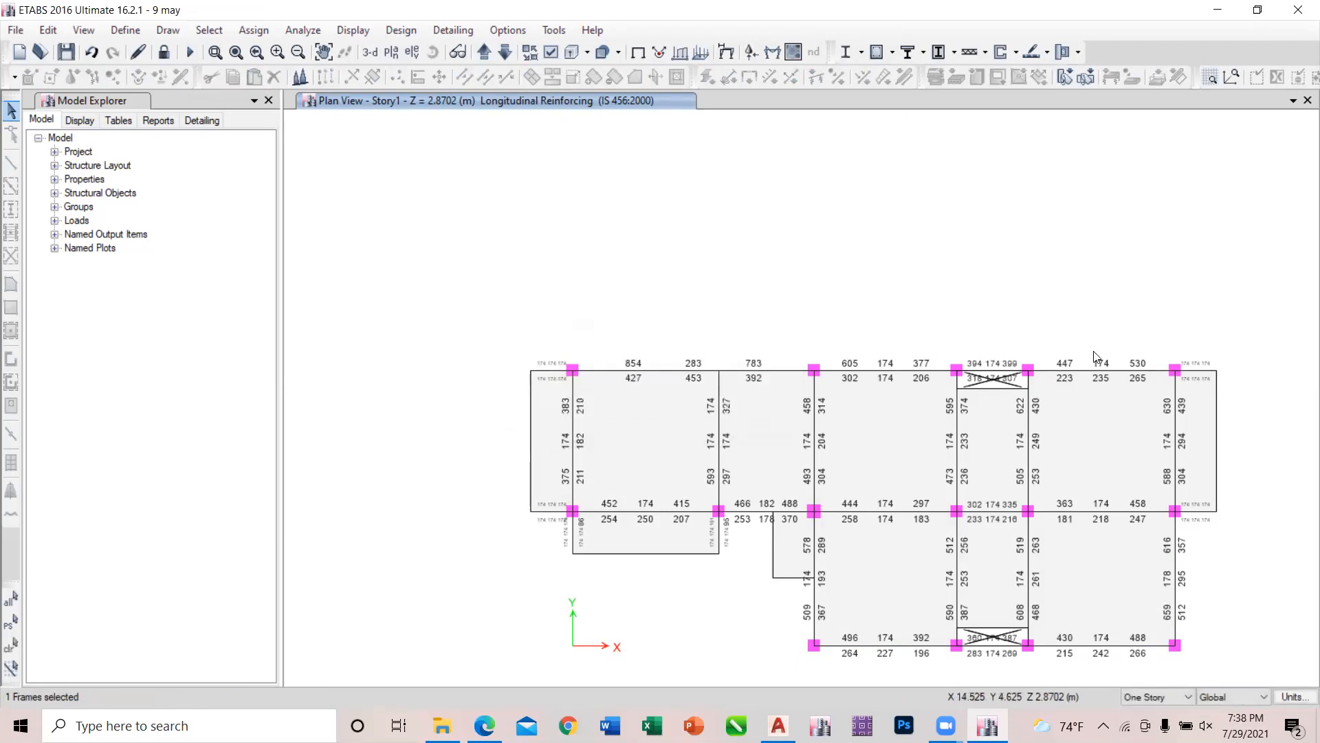
Look for the failed frame in the 3D view and on the reinforcing plans from Base up to Story2.
click(372, 55)
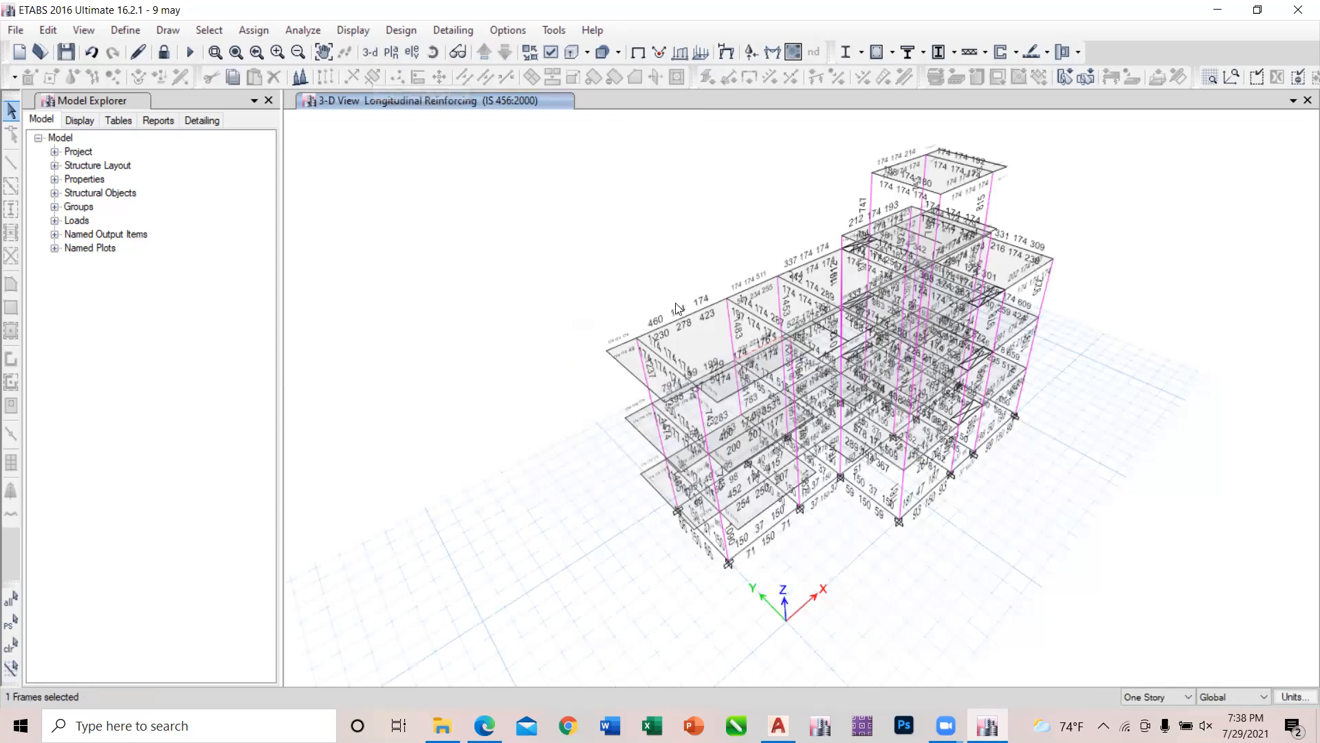
click(389, 52)
click(562, 341)
click(560, 353)
click(723, 568)
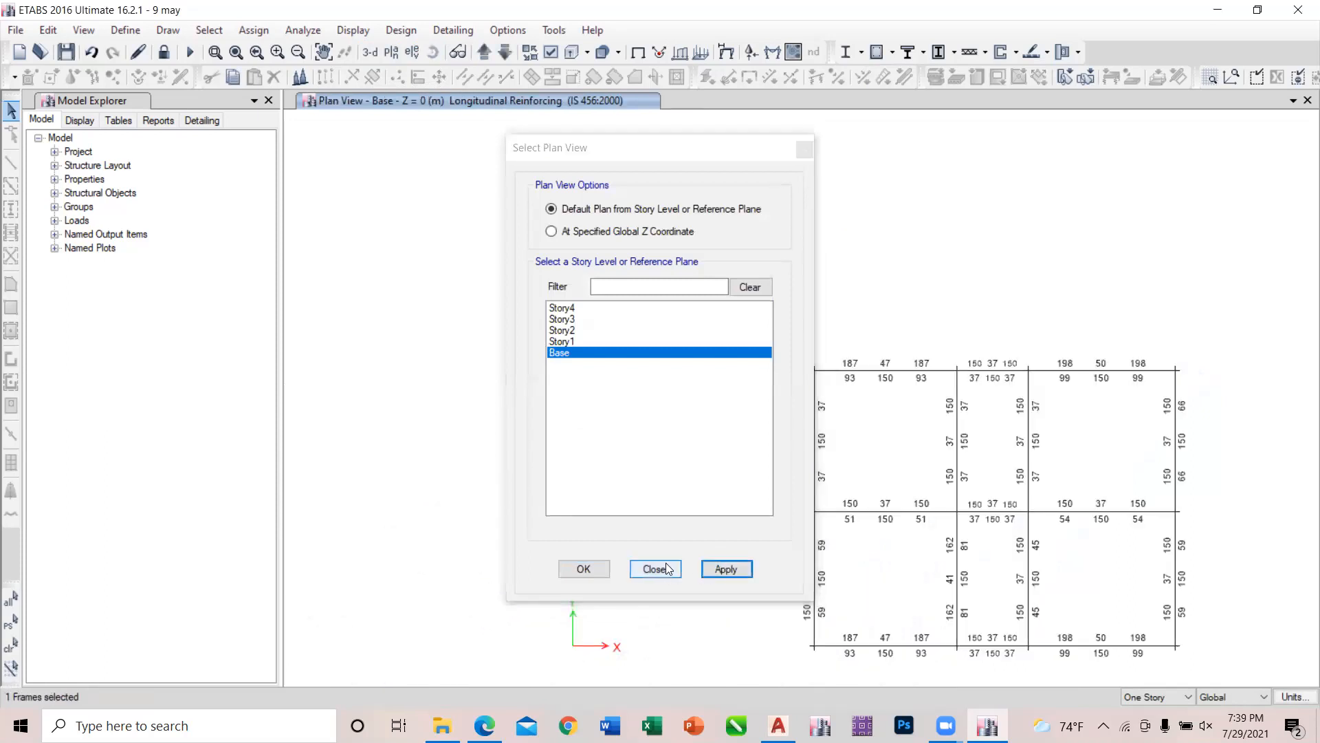
click(655, 569)
click(484, 53)
click(484, 53)
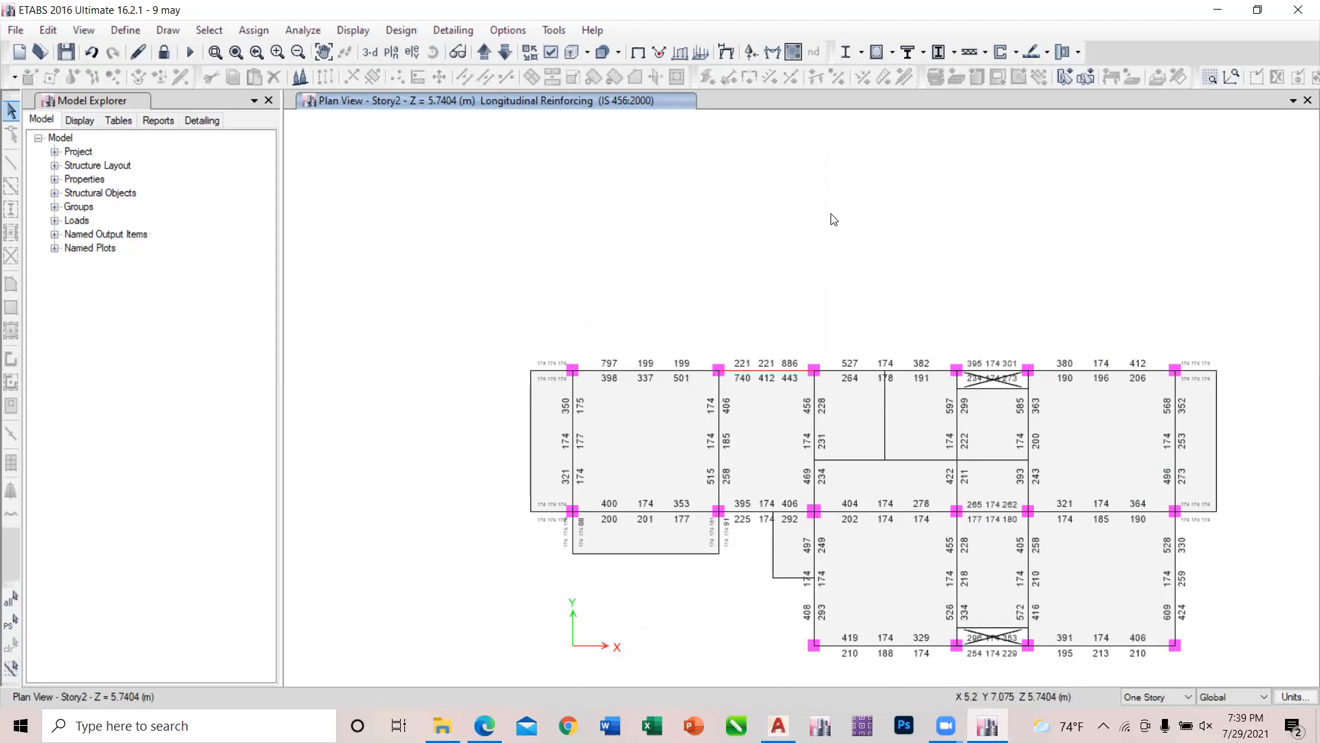
Repeat the member verification with the Story2 plan displayed and select the failed frame there.
click(893, 52)
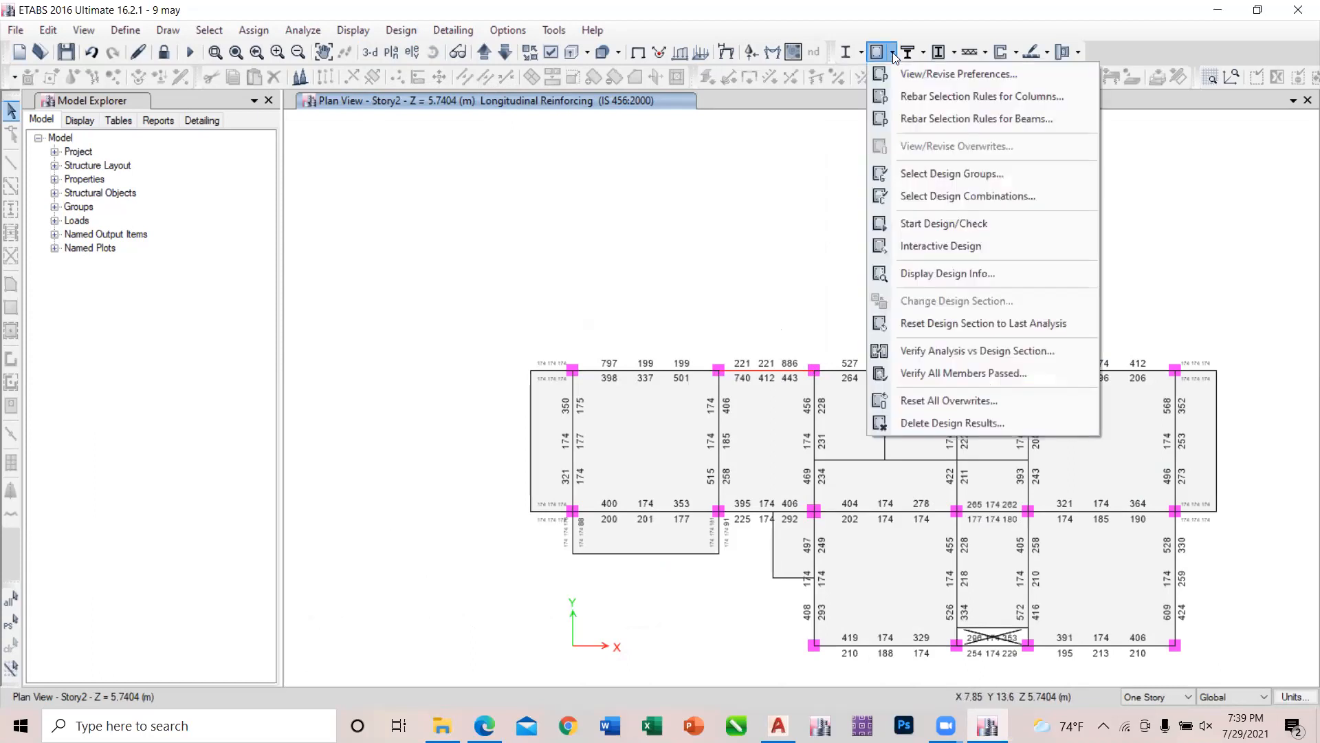
click(972, 373)
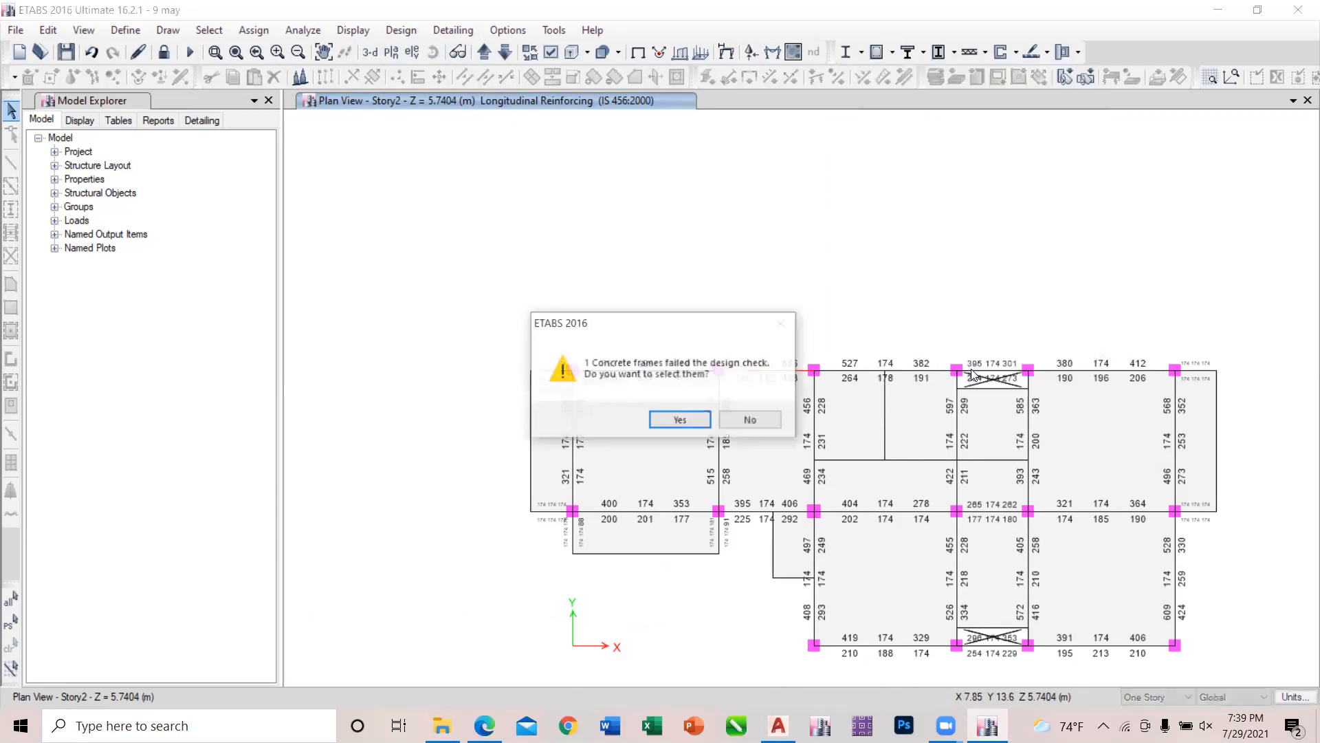
click(680, 419)
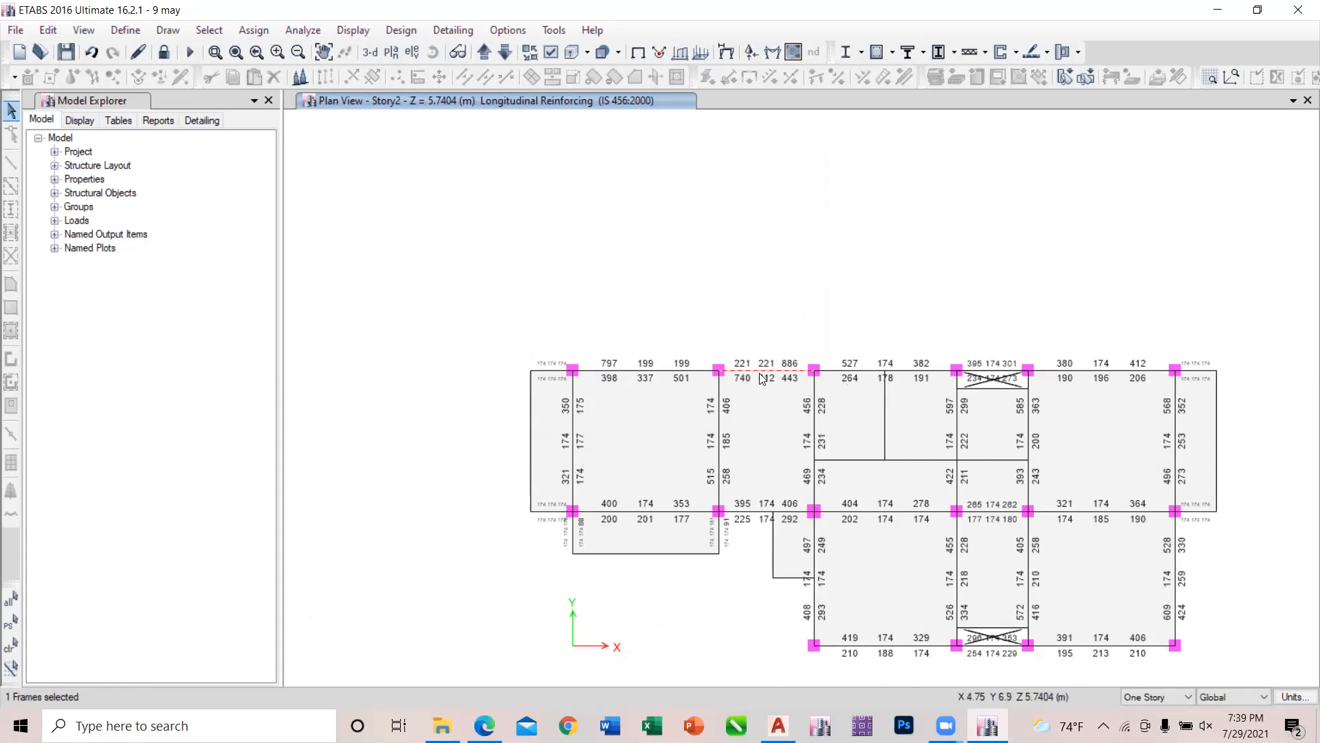
Unlock the model, accepting deletion of the results, and set the depth of the beam 9 * 17 frame section to 431.8 mm.
click(163, 53)
click(690, 422)
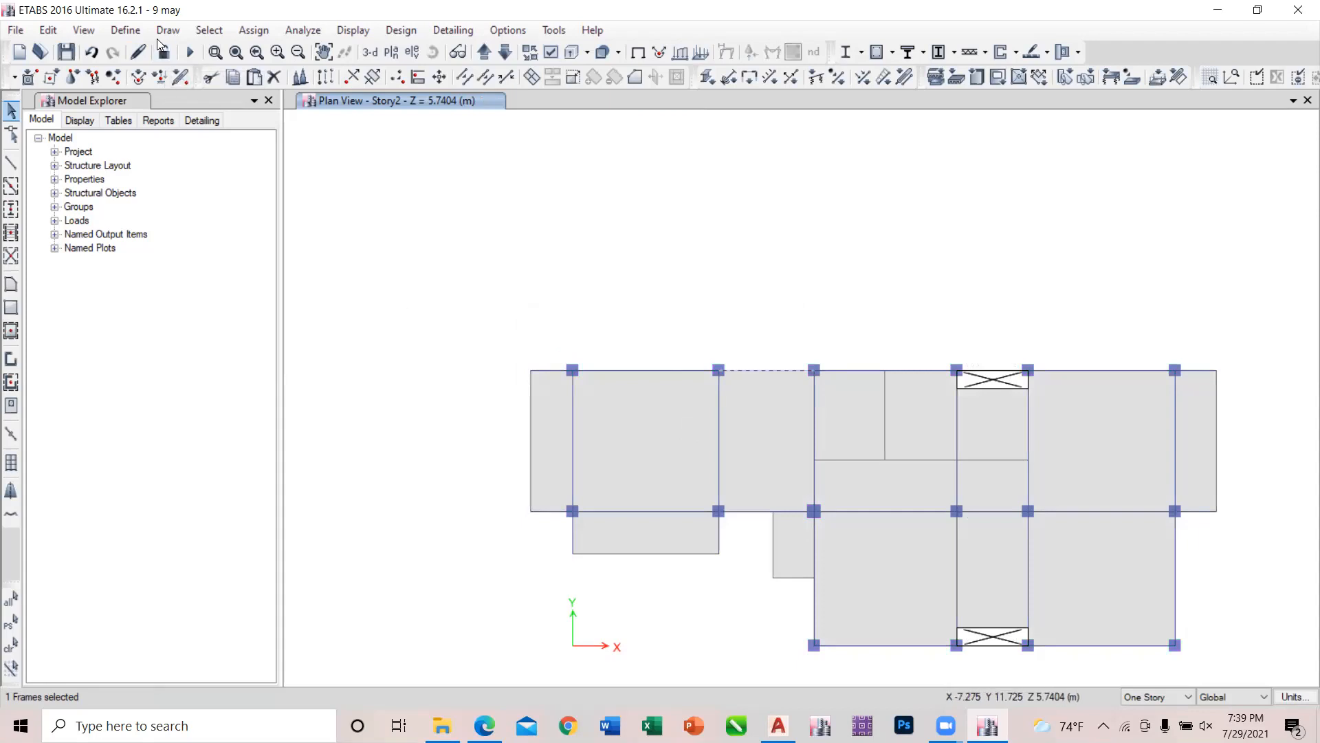
click(126, 30)
mouse_move(183, 81)
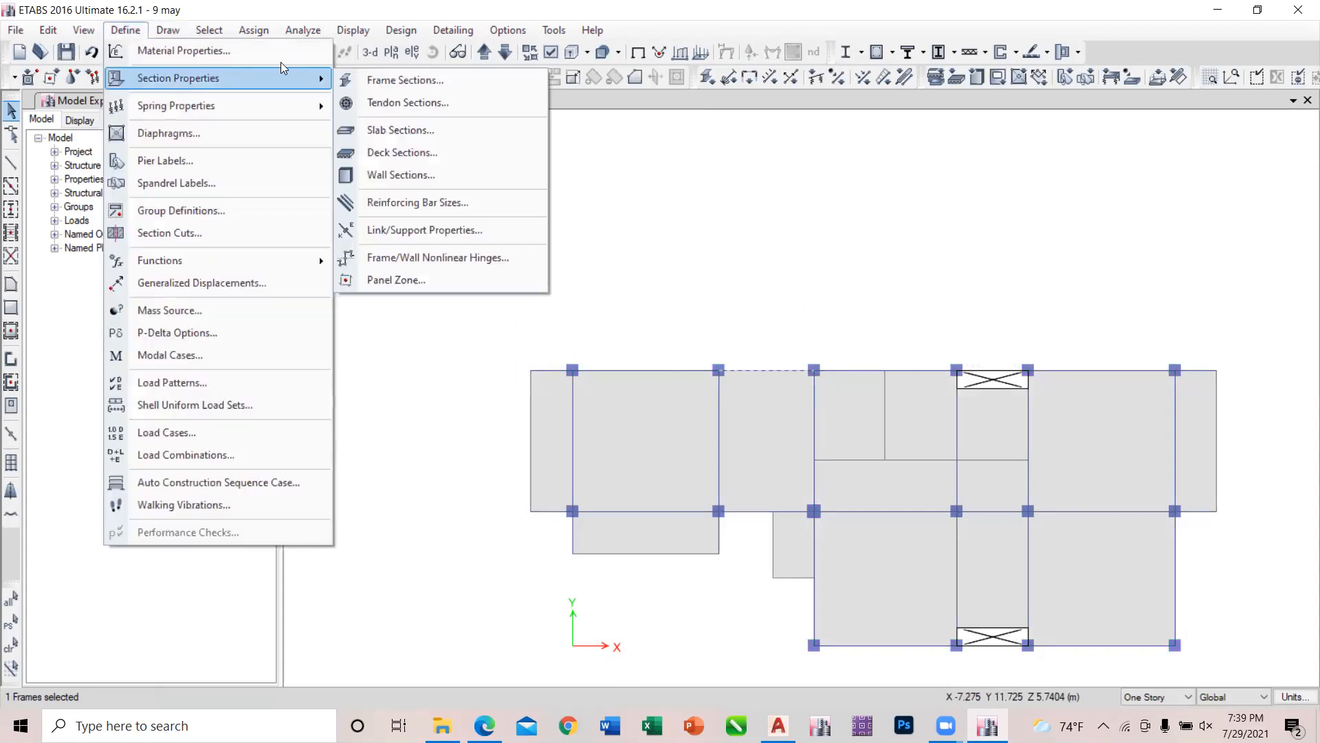
click(338, 80)
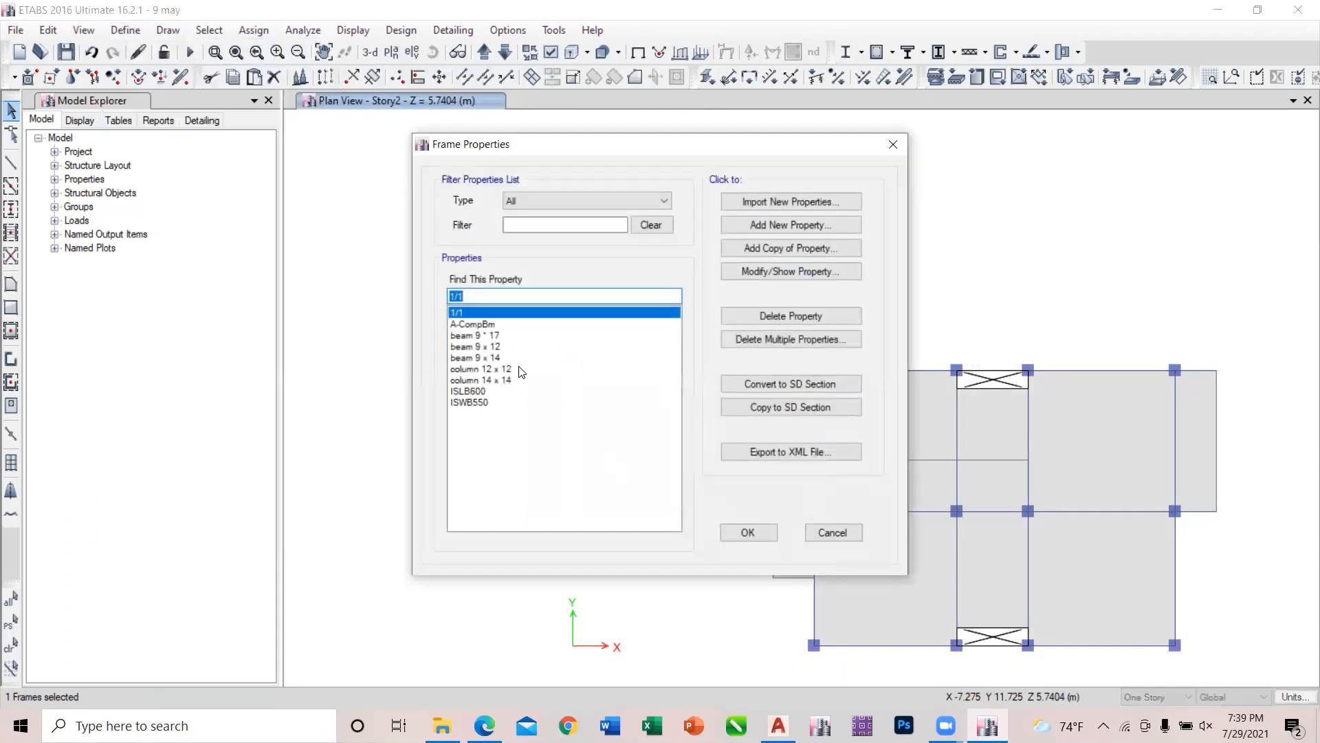
click(492, 336)
click(773, 272)
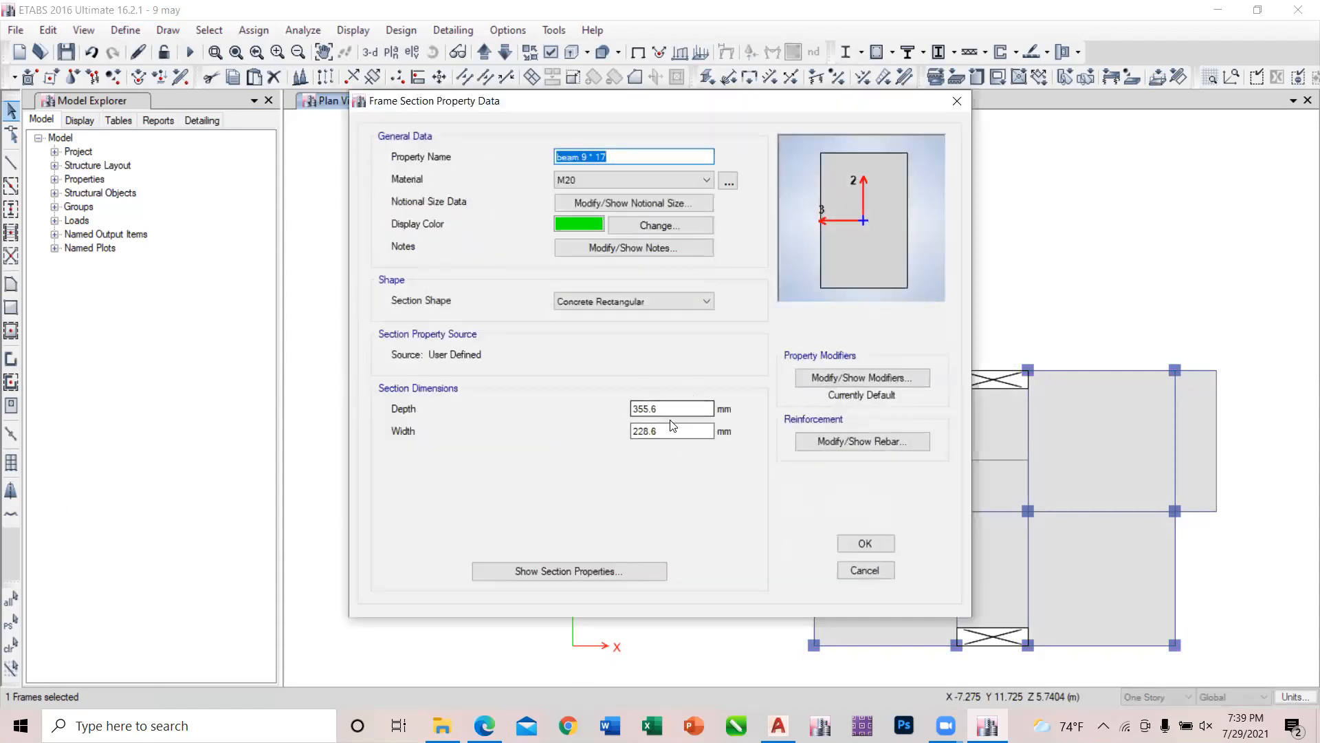
click(661, 408)
key(BackSpace)
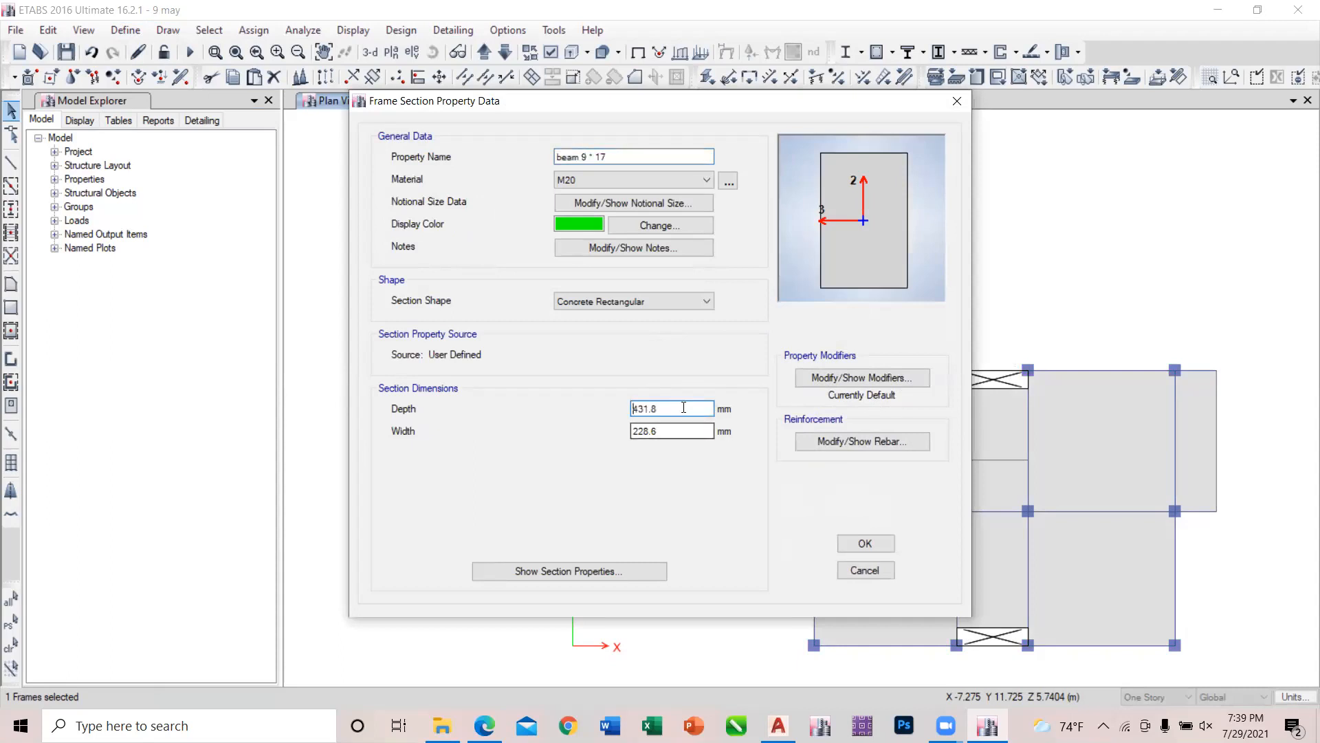
click(865, 543)
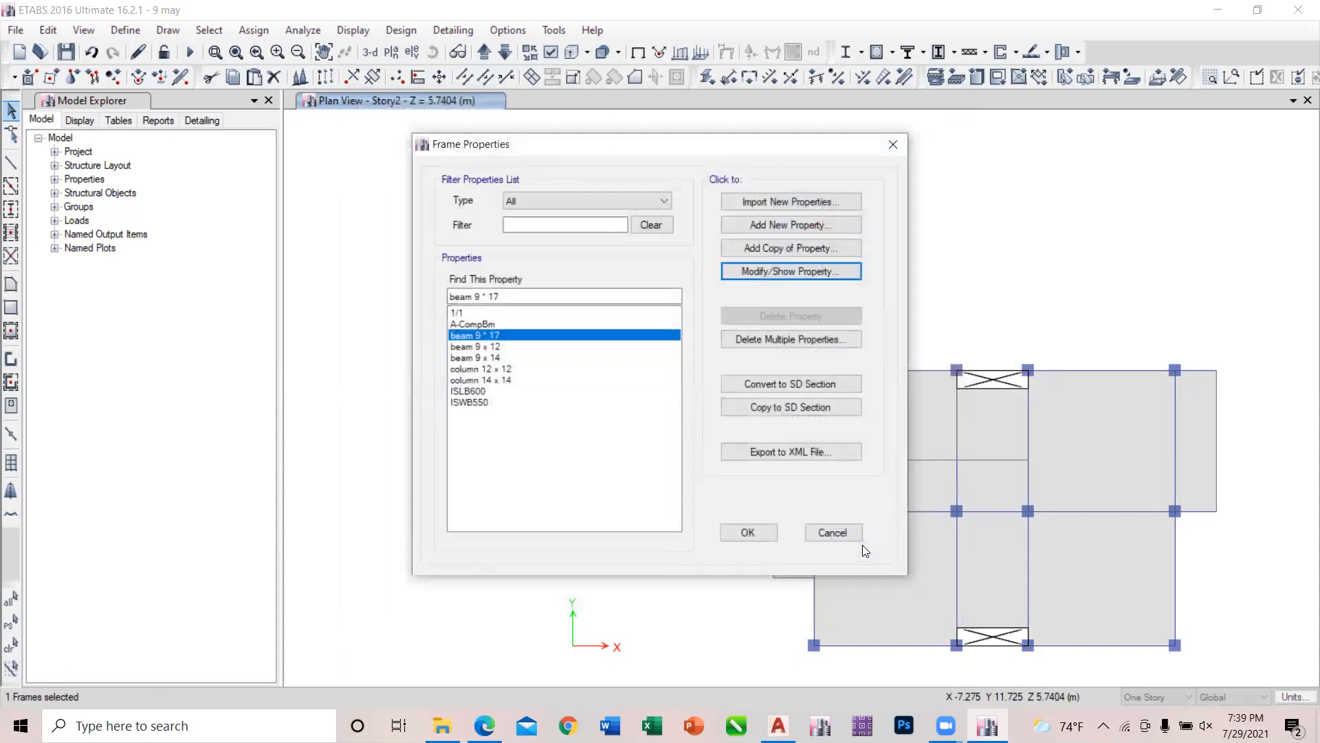
Accept the frame property changes and assign the beam 9 * 17 section to the selected failed beam on Story2.
click(754, 529)
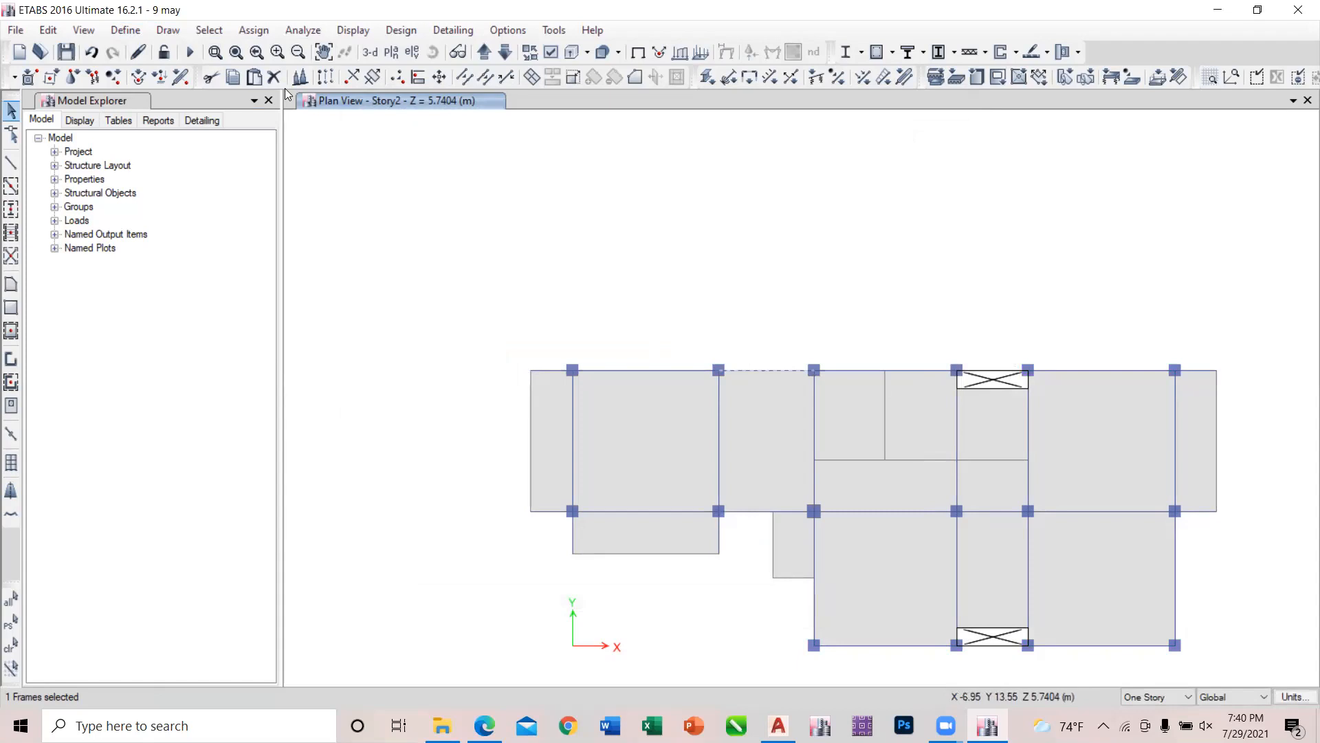
click(253, 30)
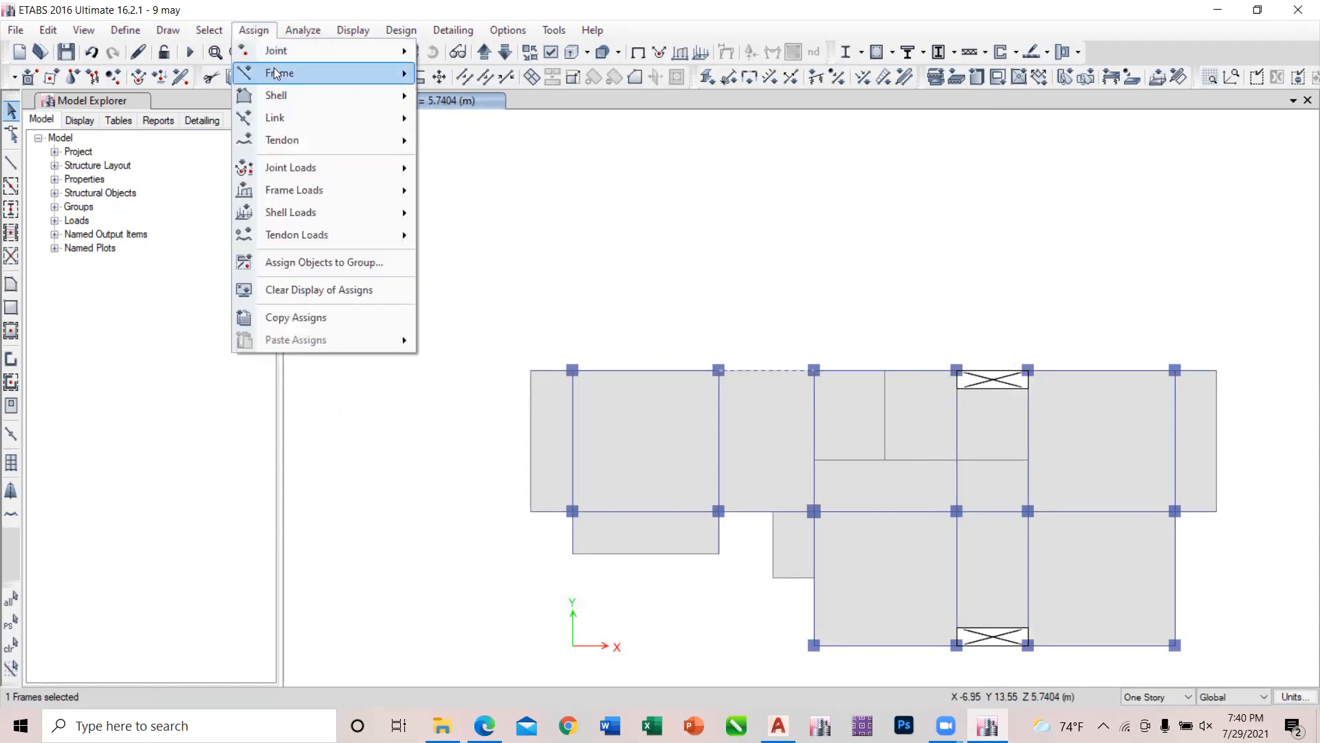
mouse_move(294, 75)
click(446, 70)
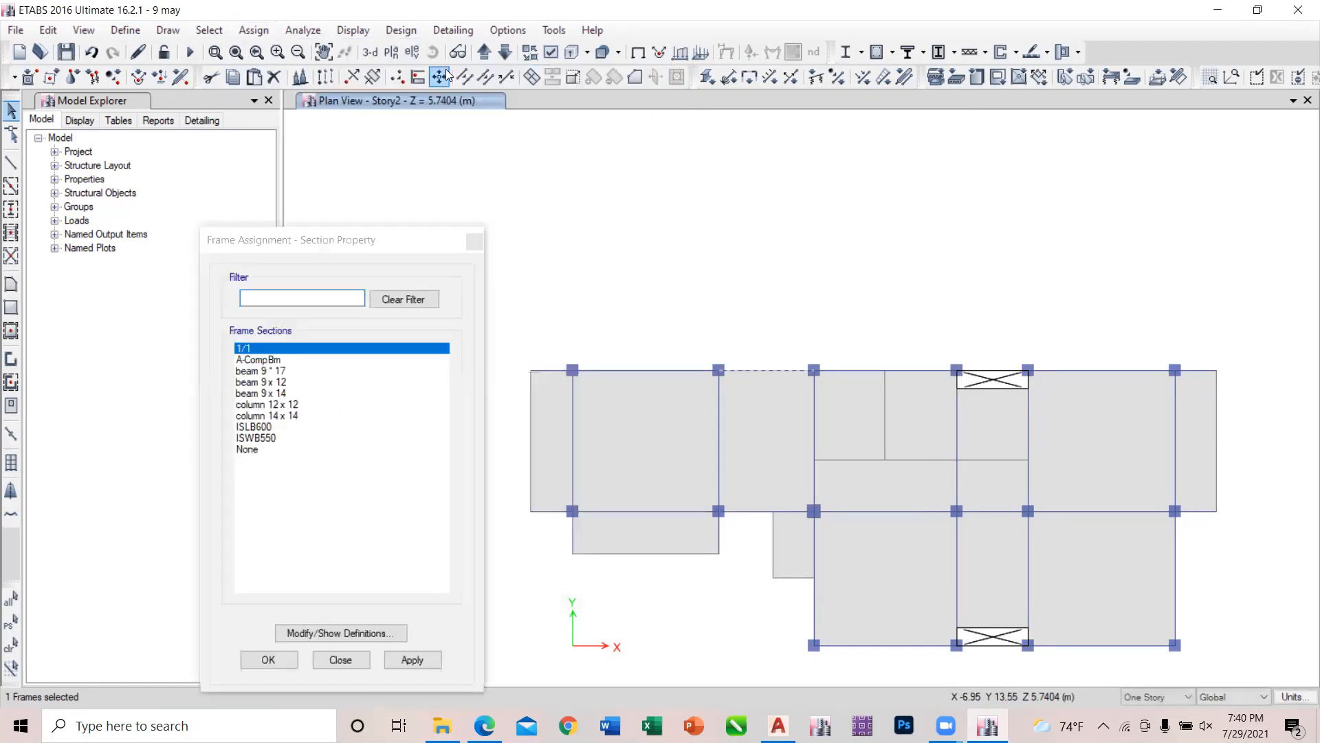
click(294, 372)
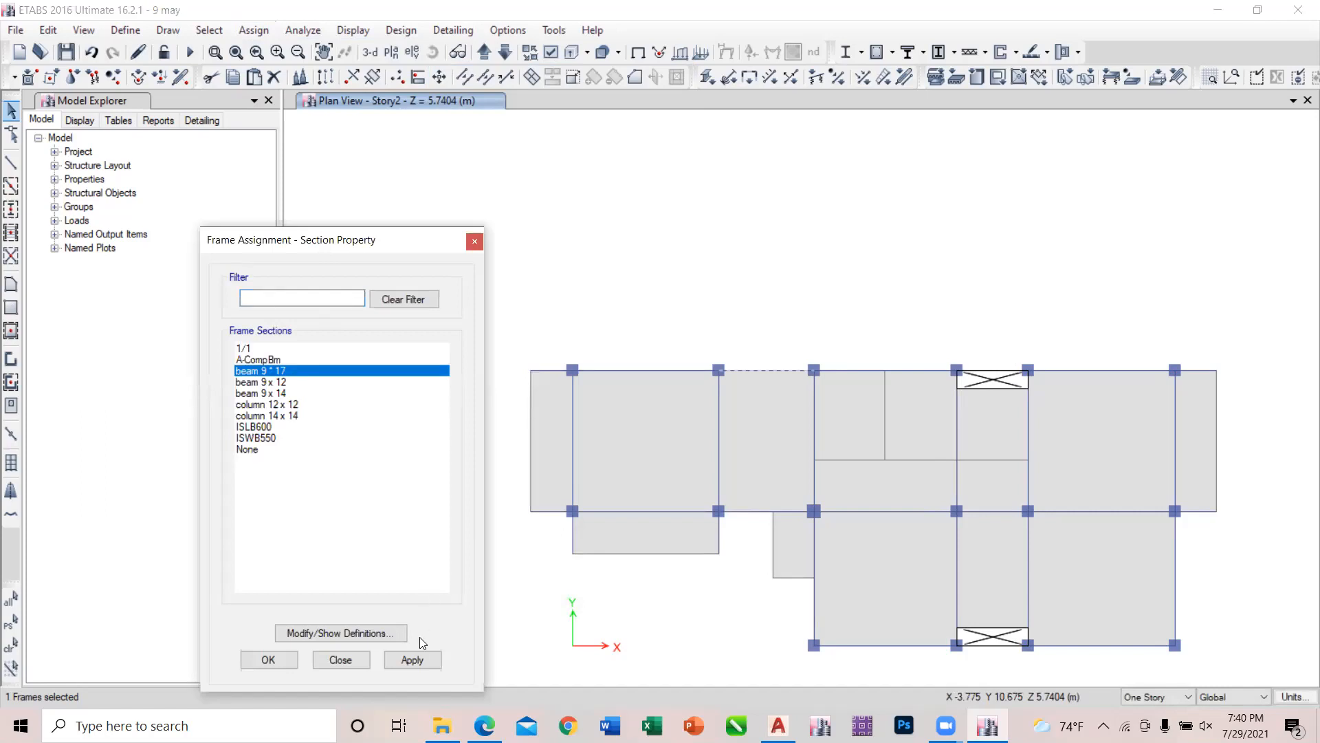
click(419, 660)
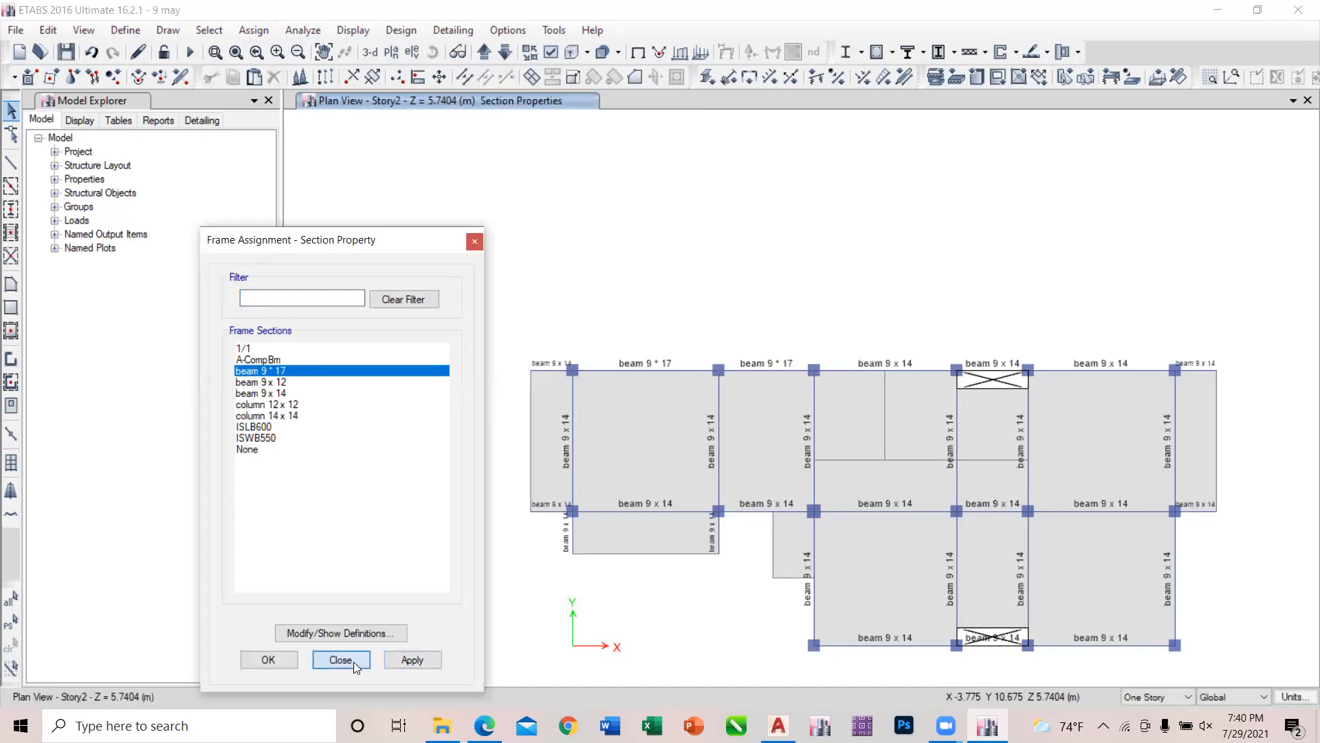
click(354, 661)
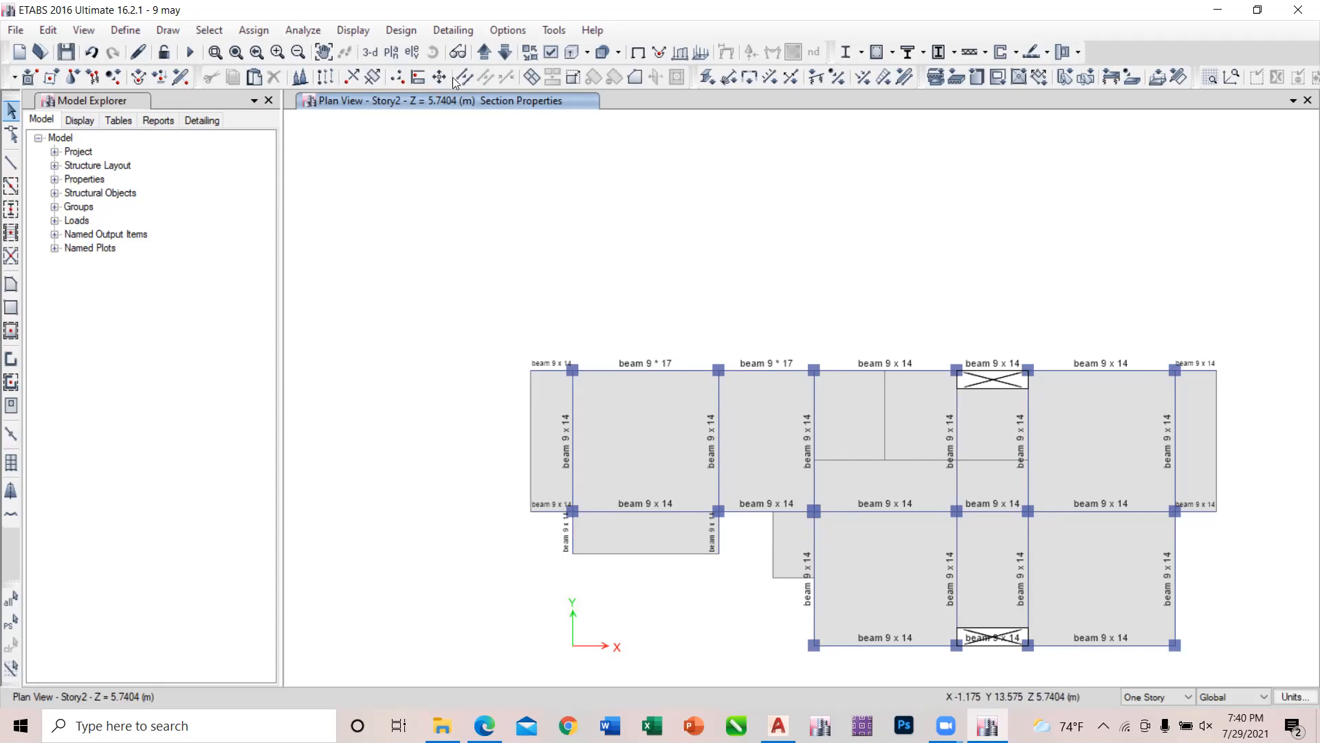
Run the analysis and the concrete frame design, and compare the longitudinal reinforcing on the Story2 and Story1 plans.
click(190, 53)
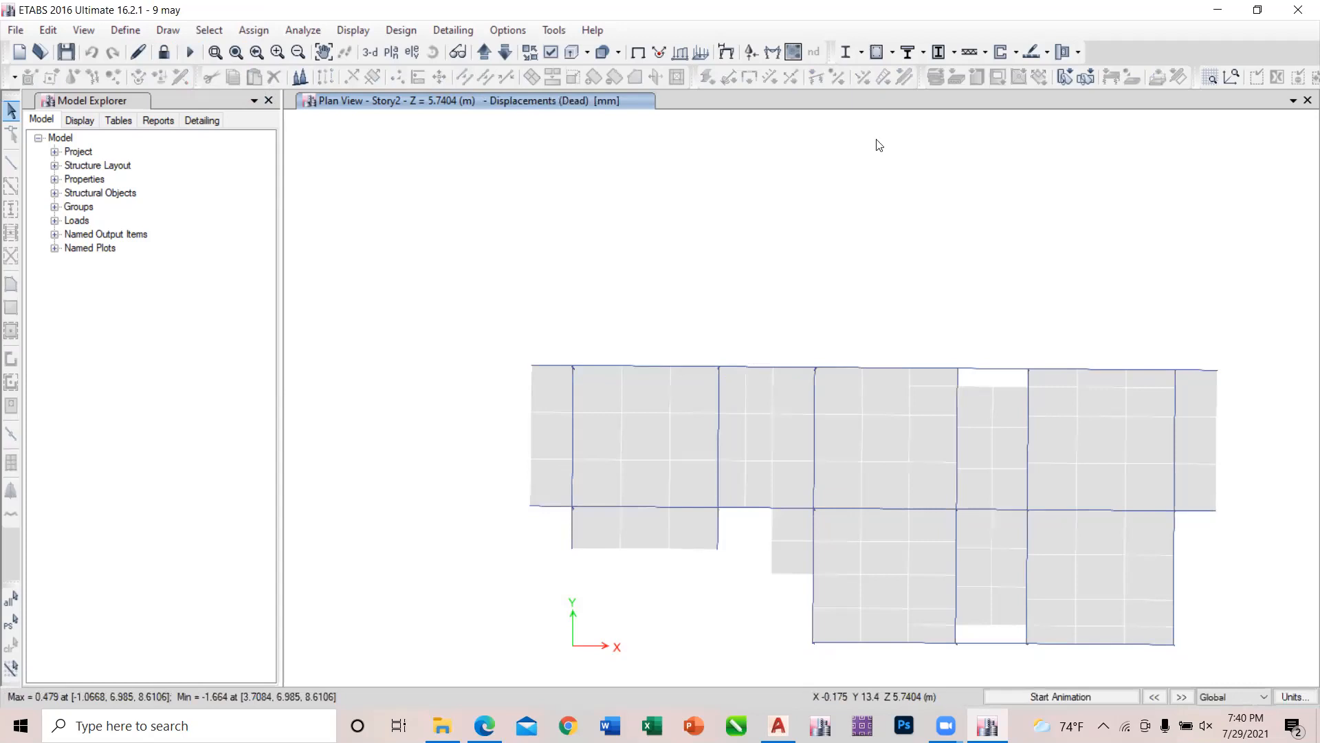
key(shift+F6)
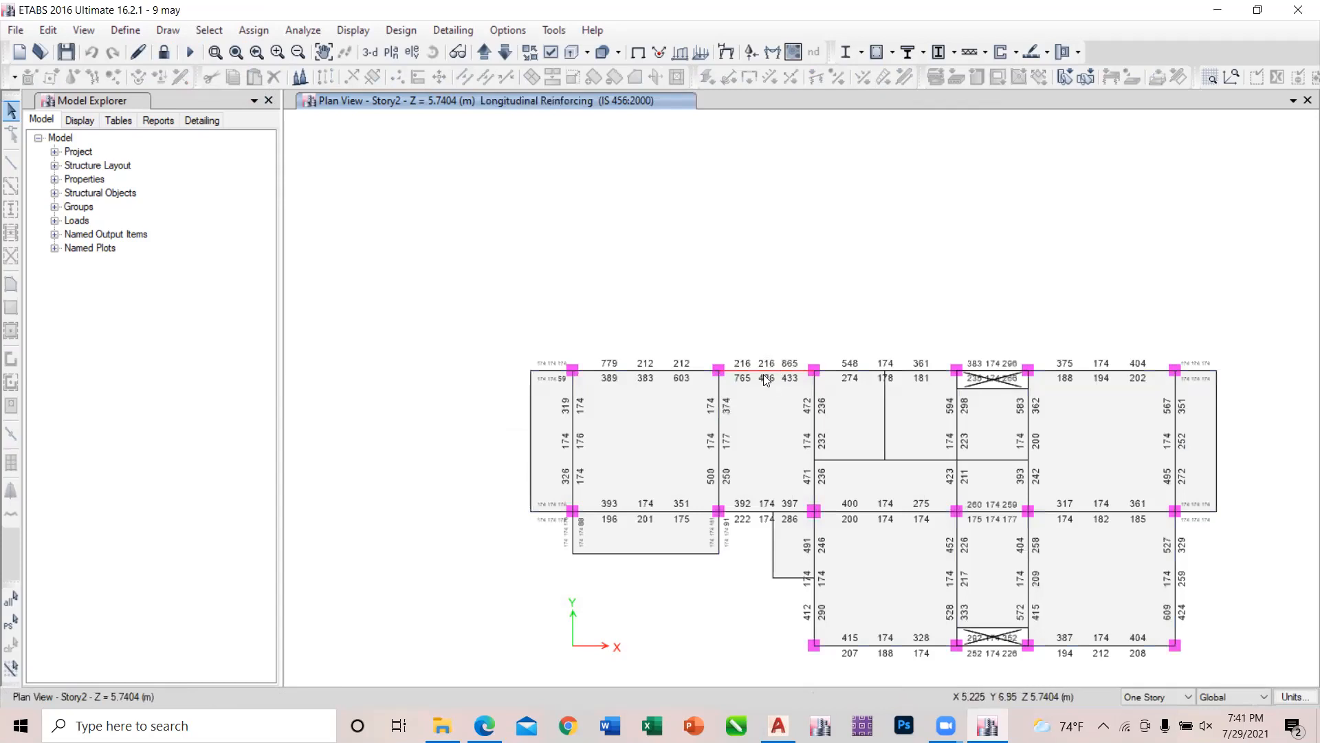
click(506, 55)
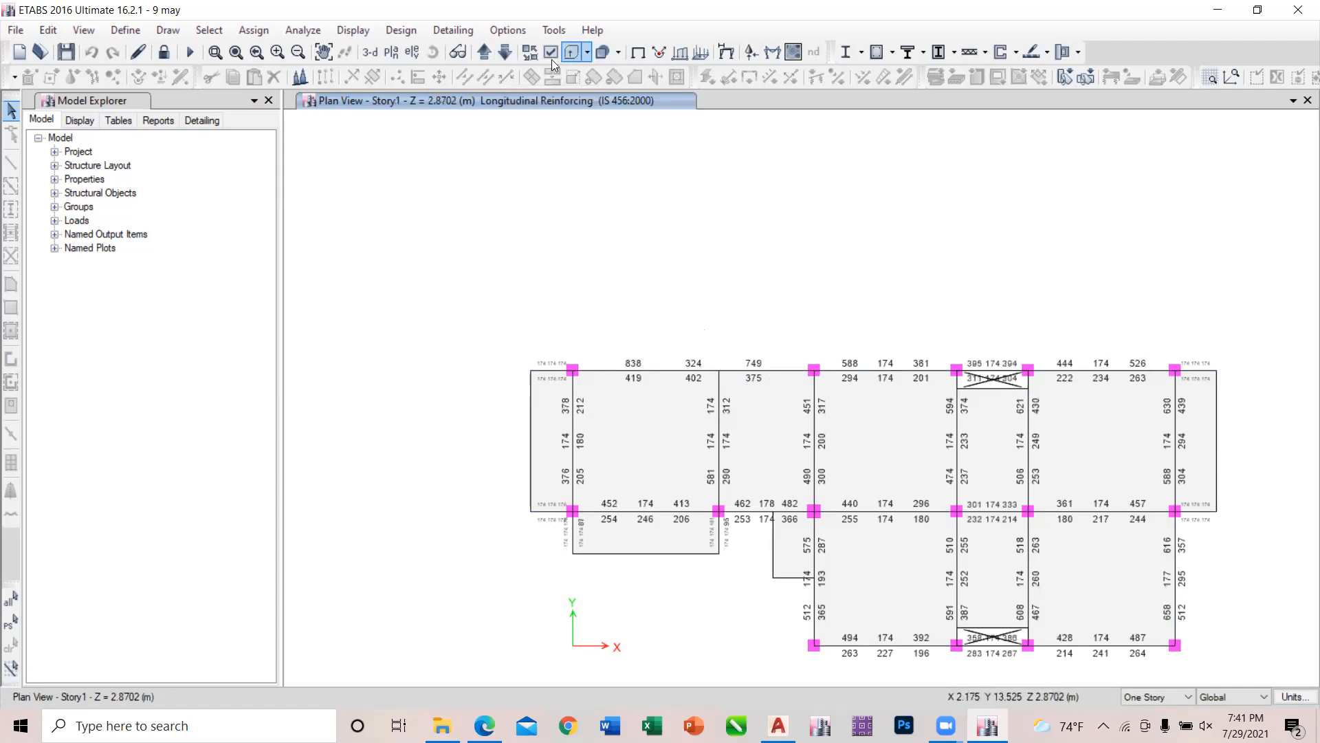
click(485, 53)
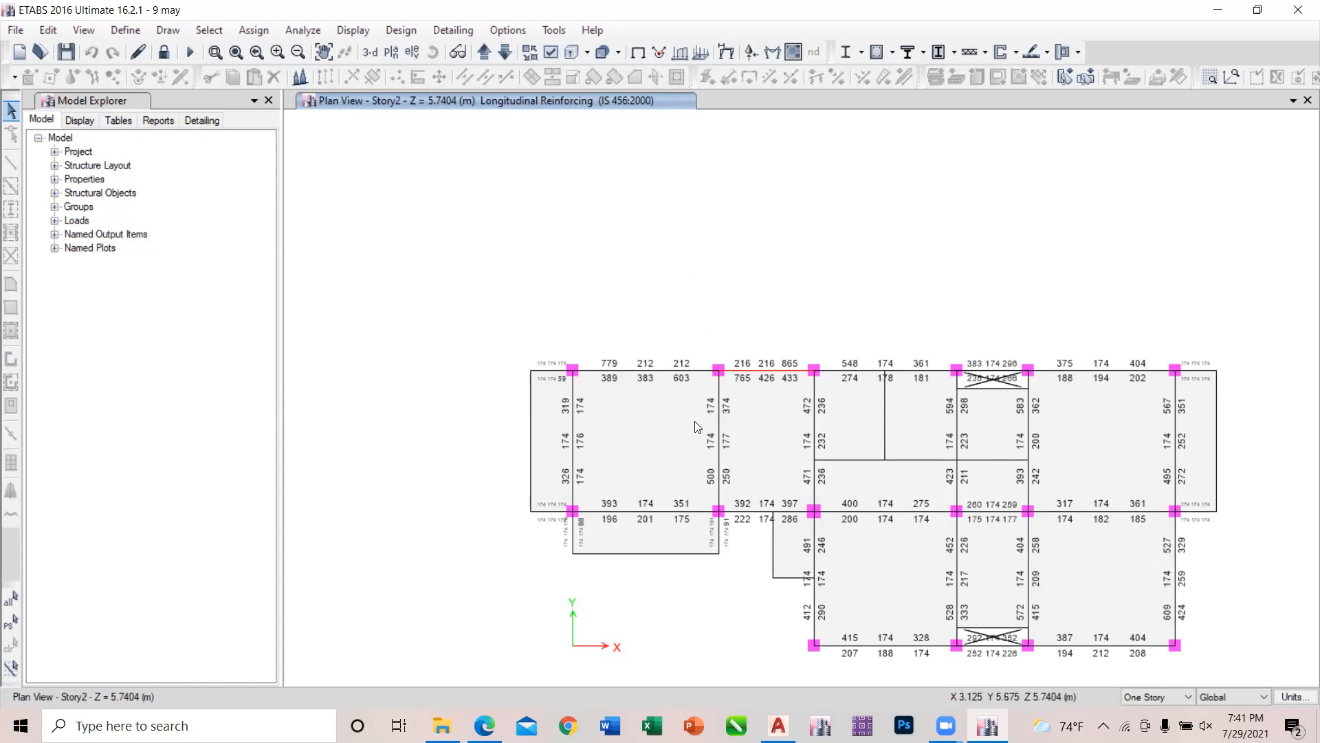
click(506, 53)
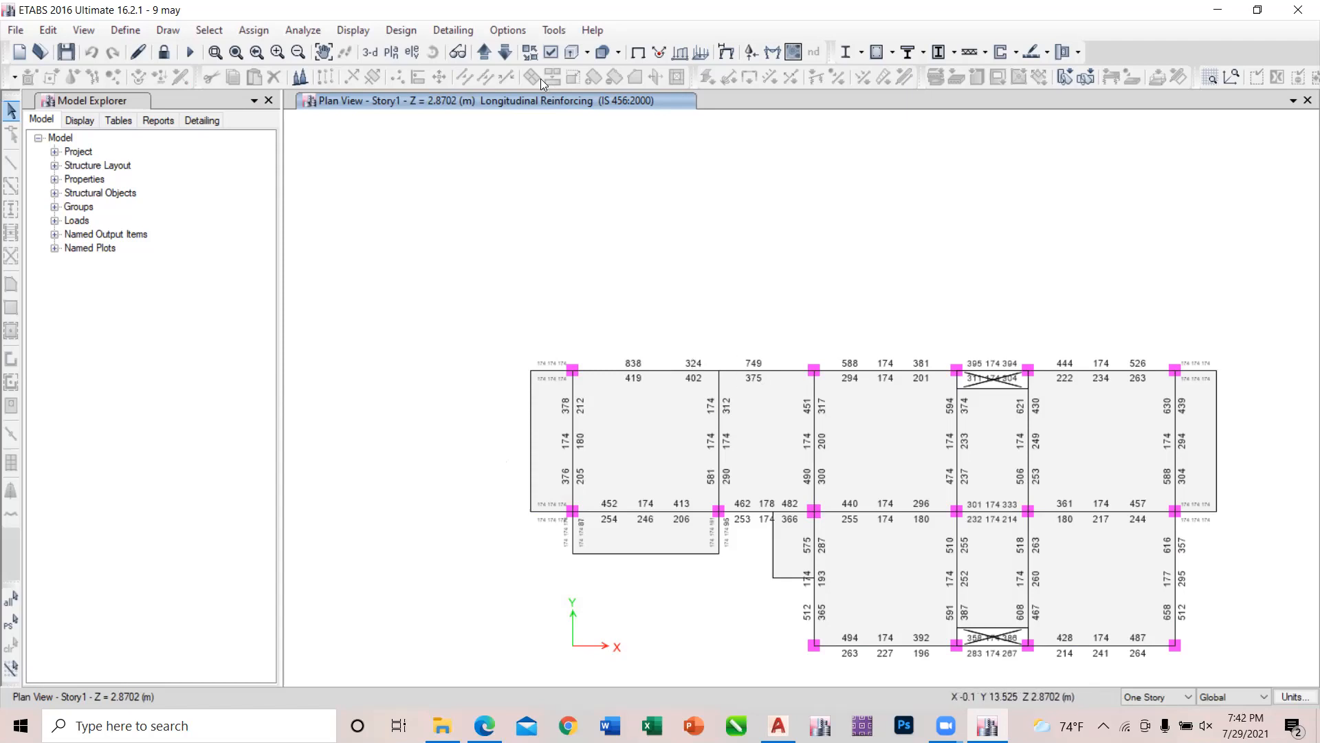
click(485, 51)
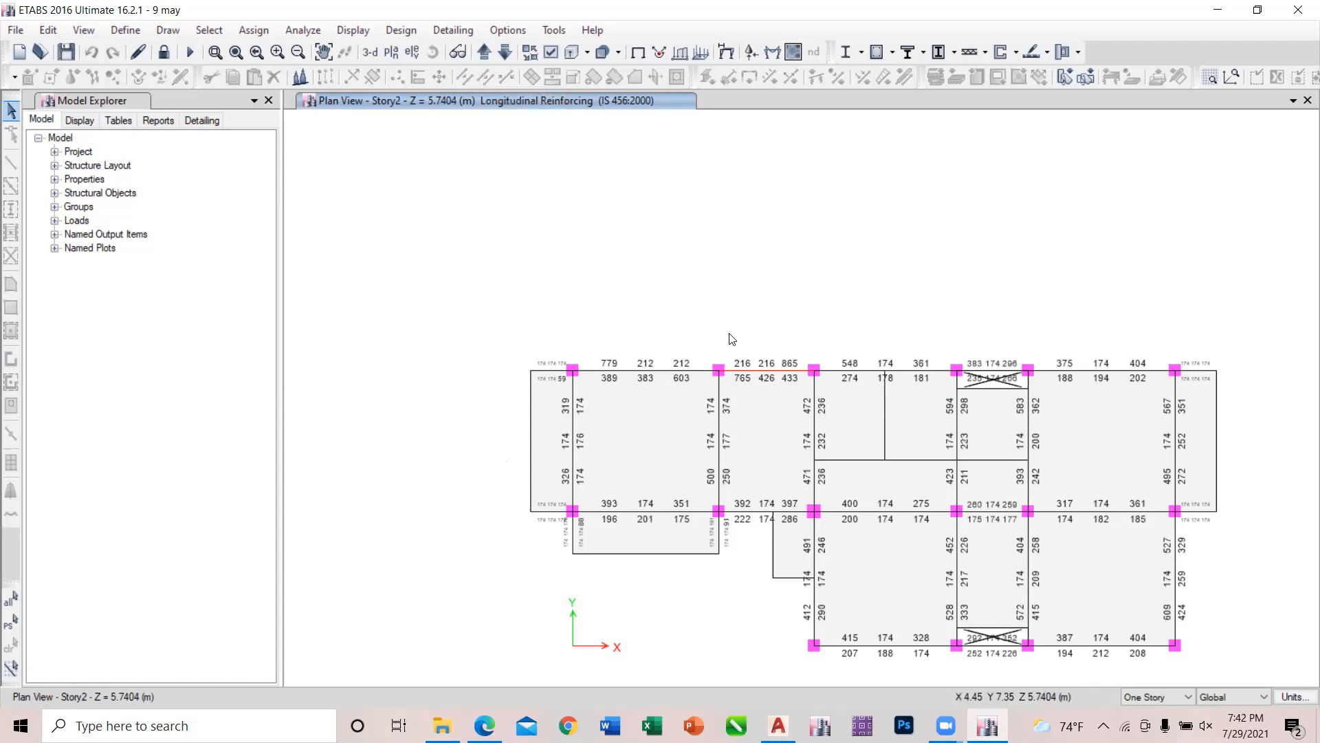
click(506, 53)
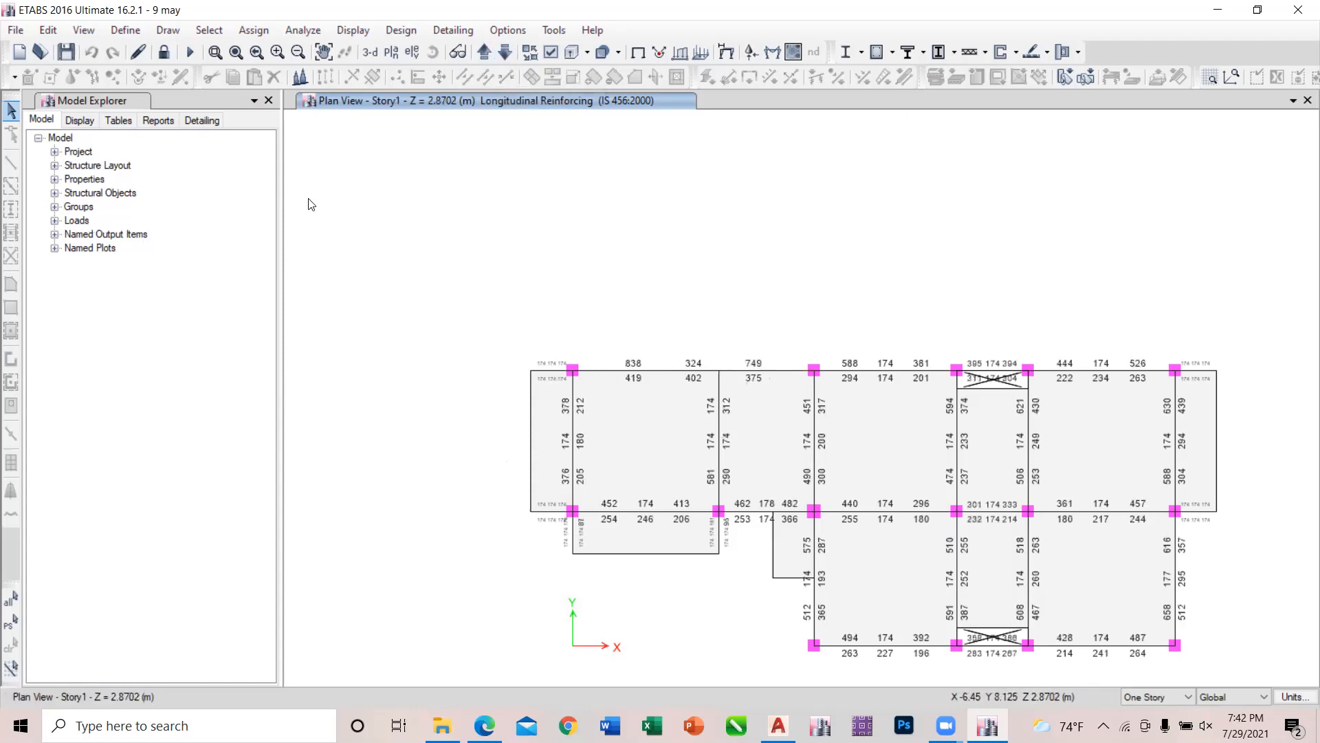
Unlock the model, accepting deletion of the results, and place a column 12 x 12 at the vacant beam intersection on Story1's upper edge.
click(164, 52)
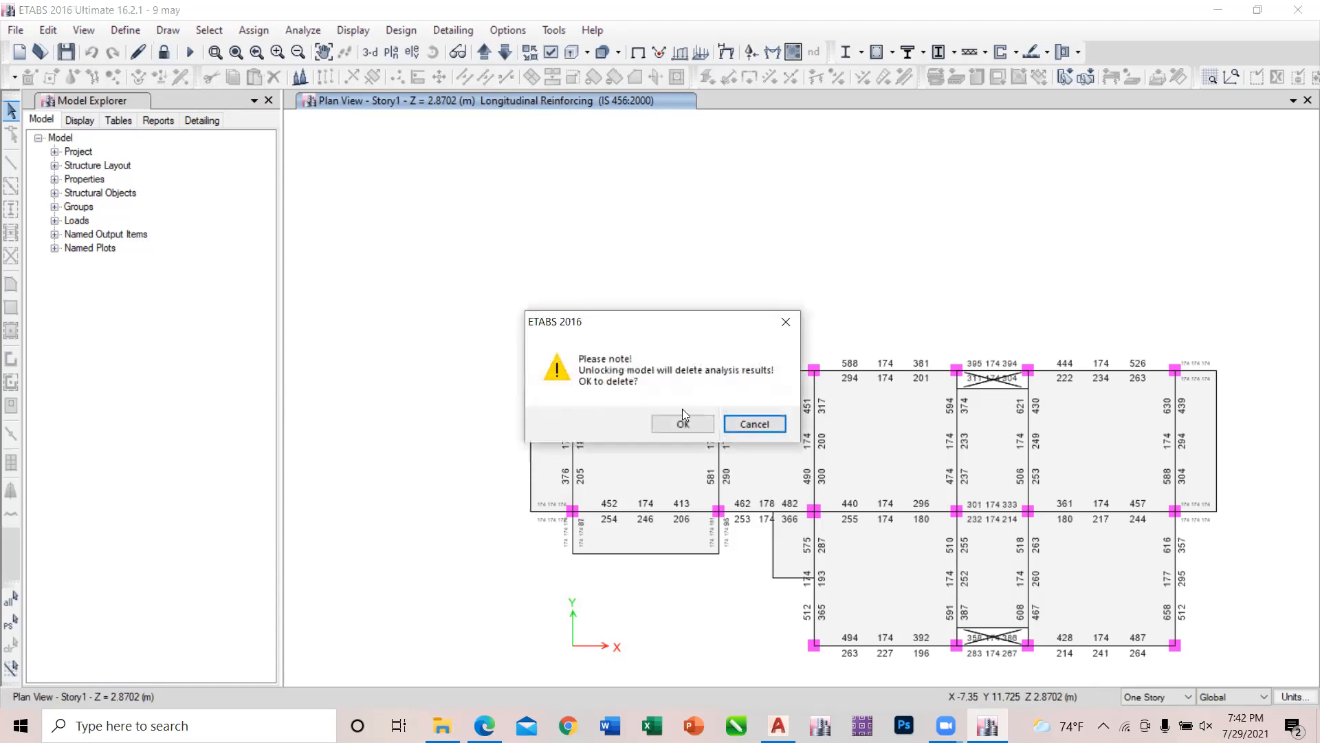
click(694, 427)
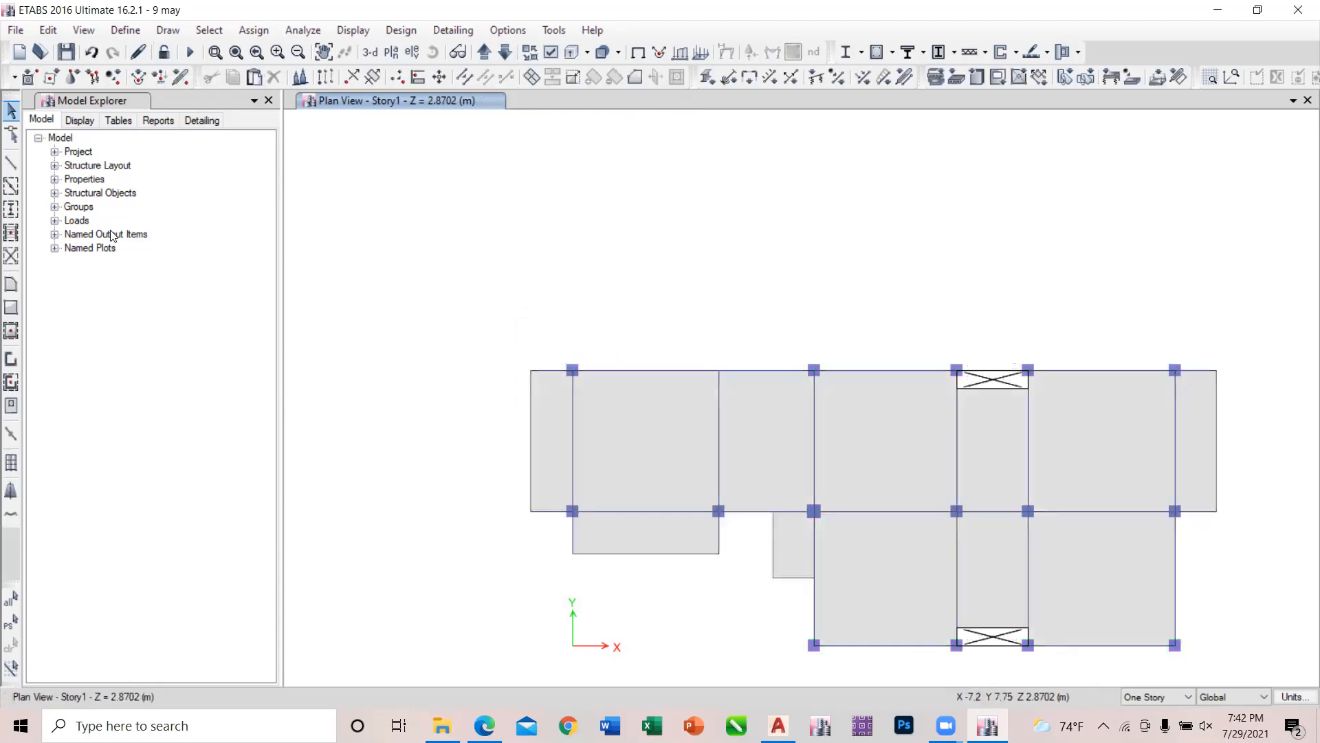
click(13, 209)
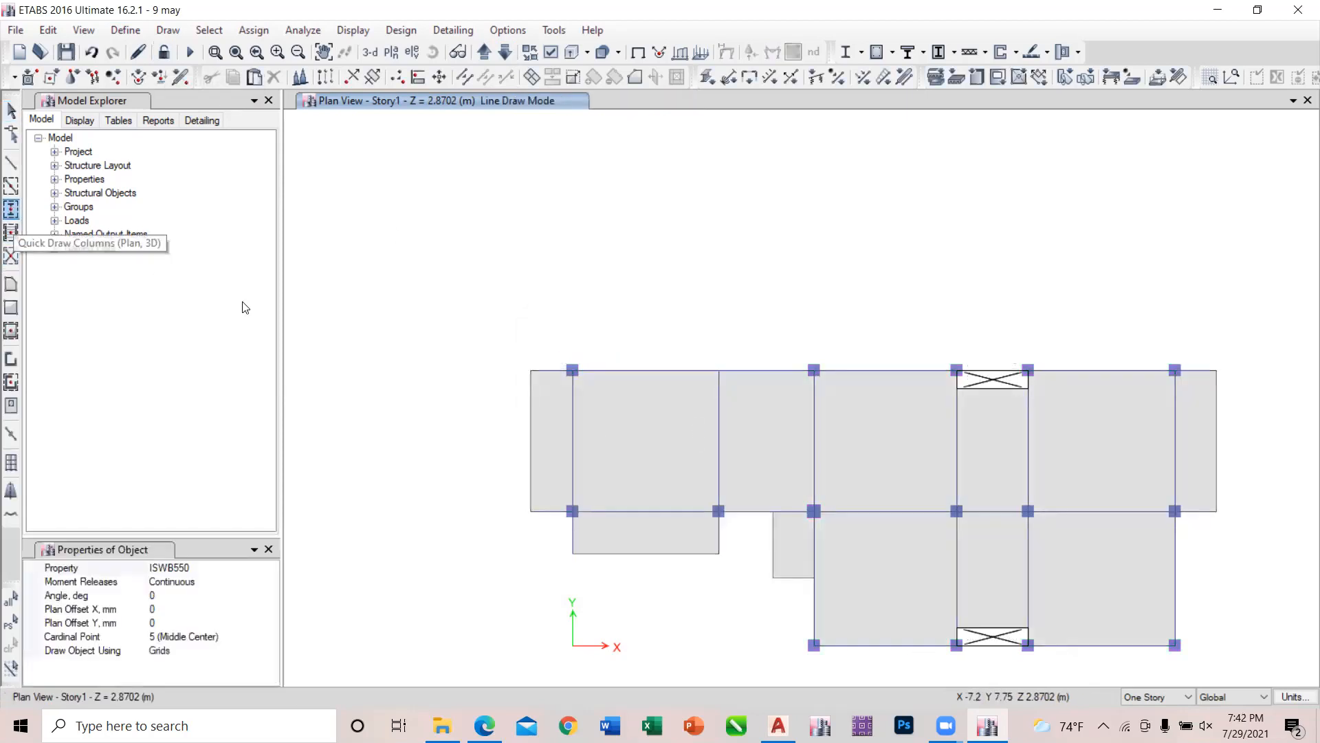
click(241, 568)
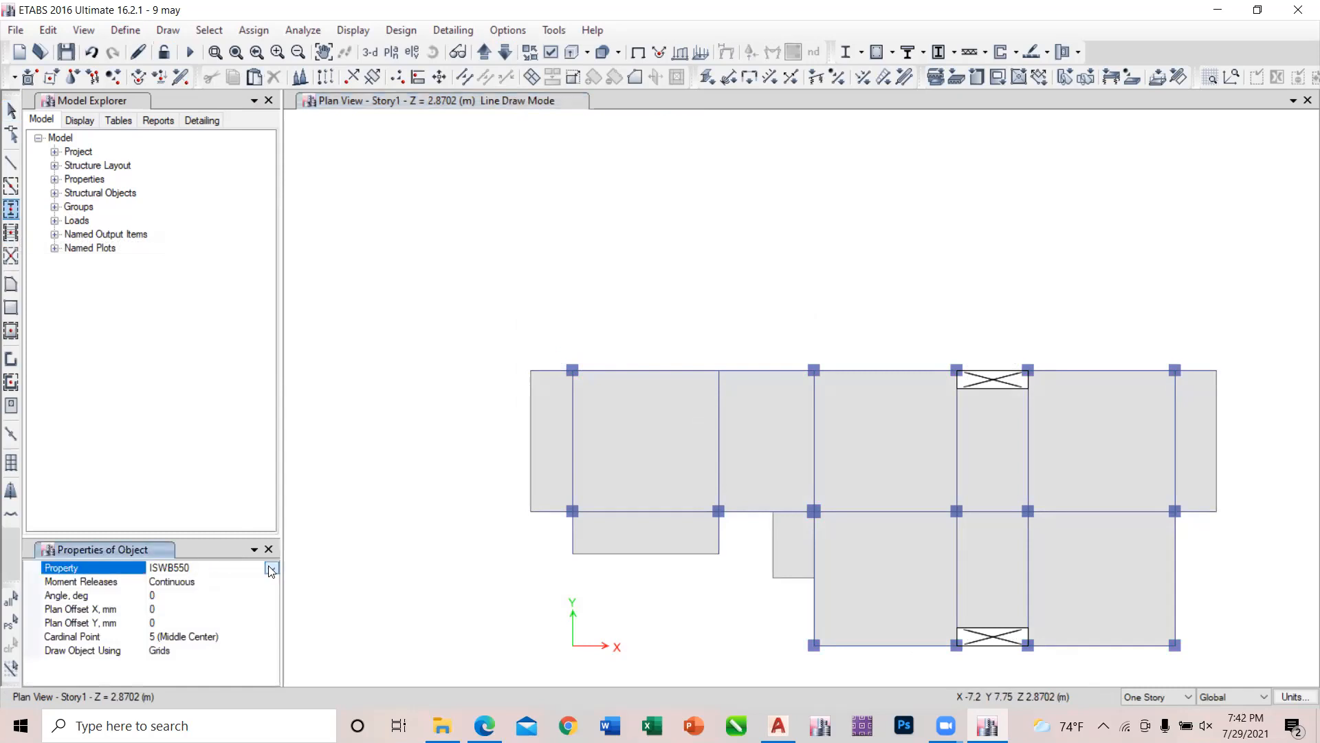
click(271, 568)
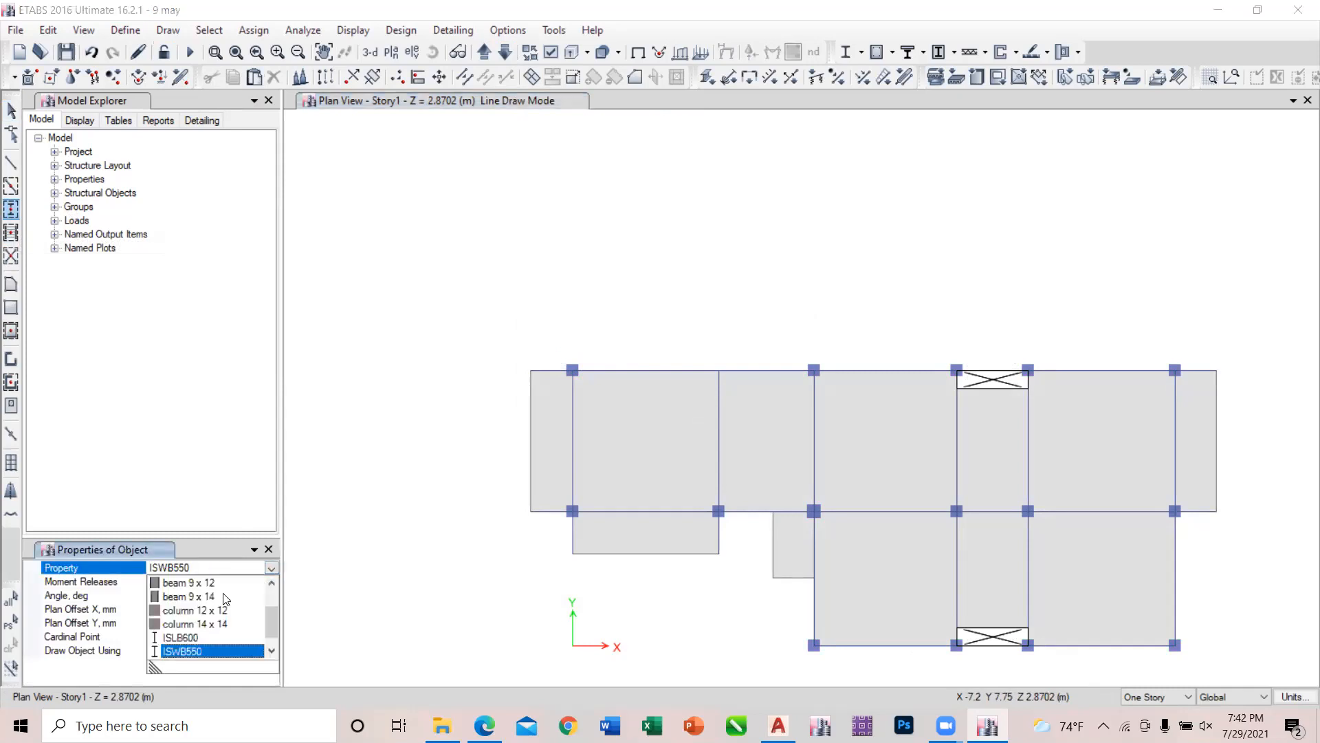
click(206, 611)
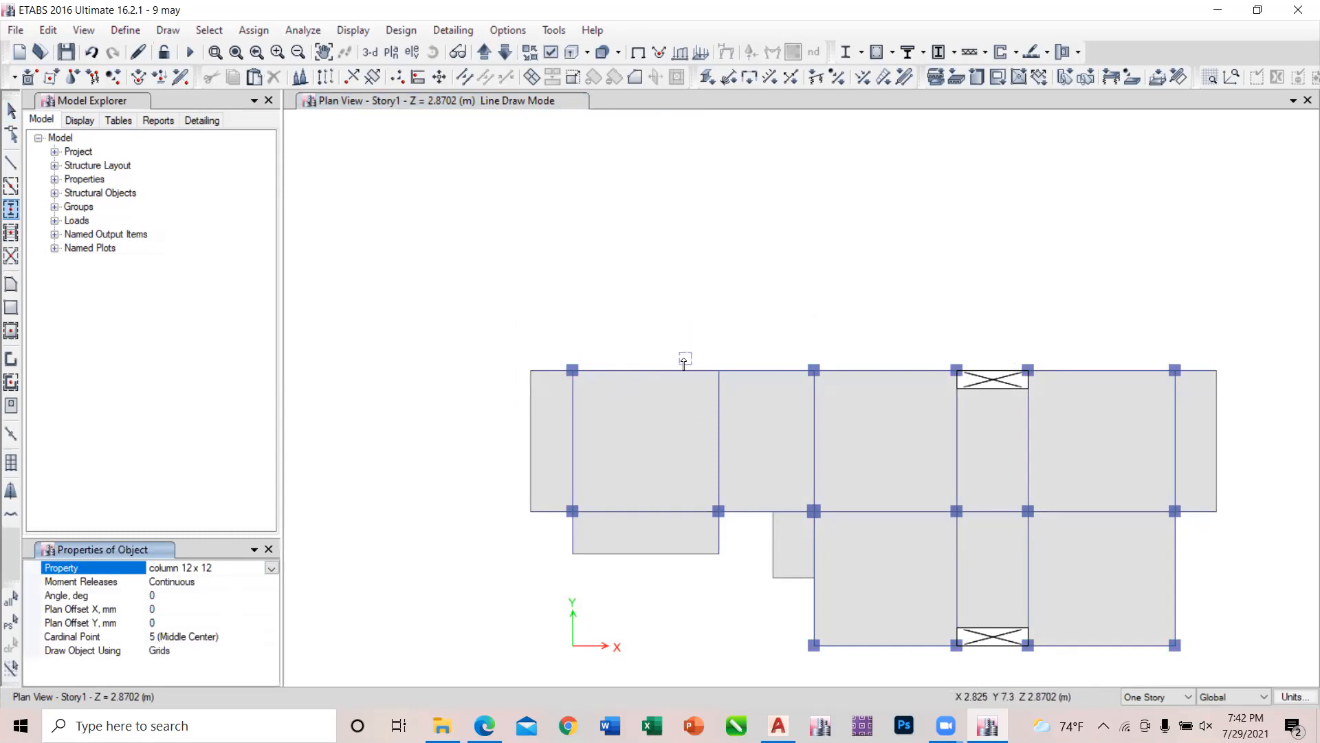
drag(684, 359, 738, 387)
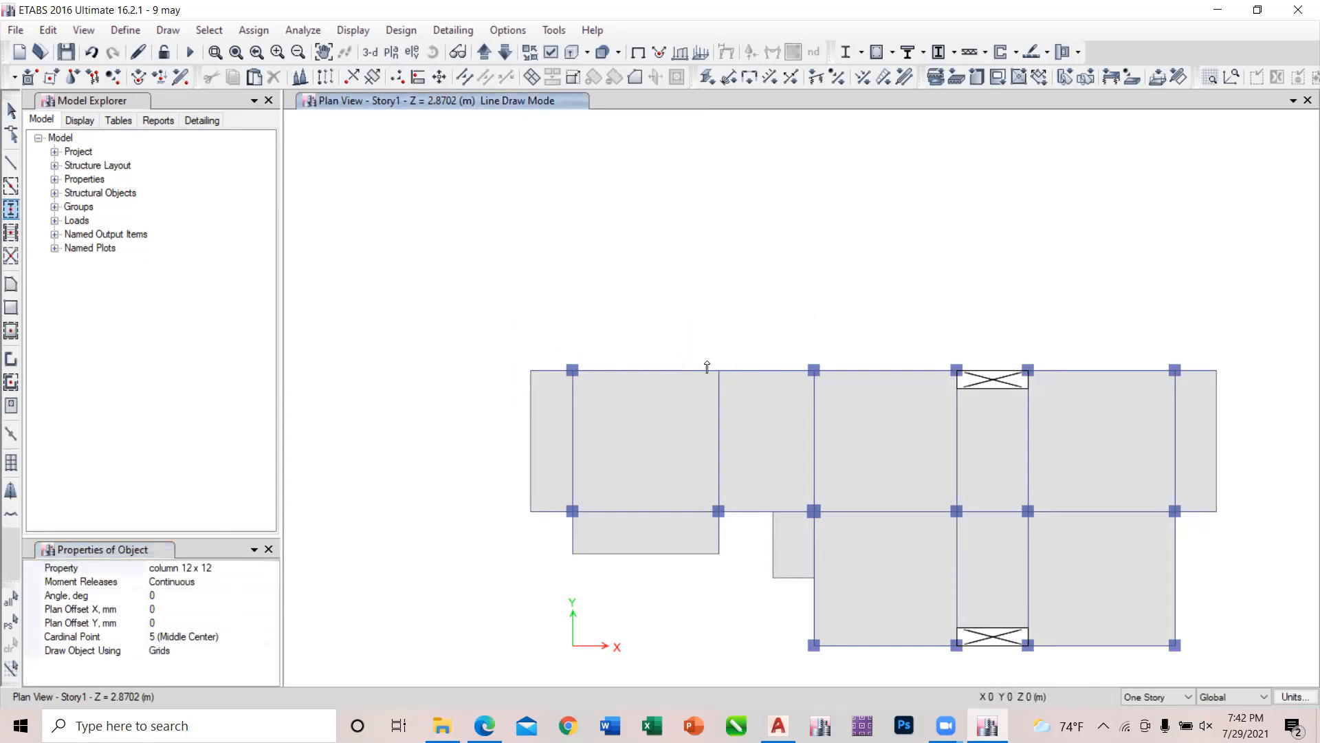
click(718, 372)
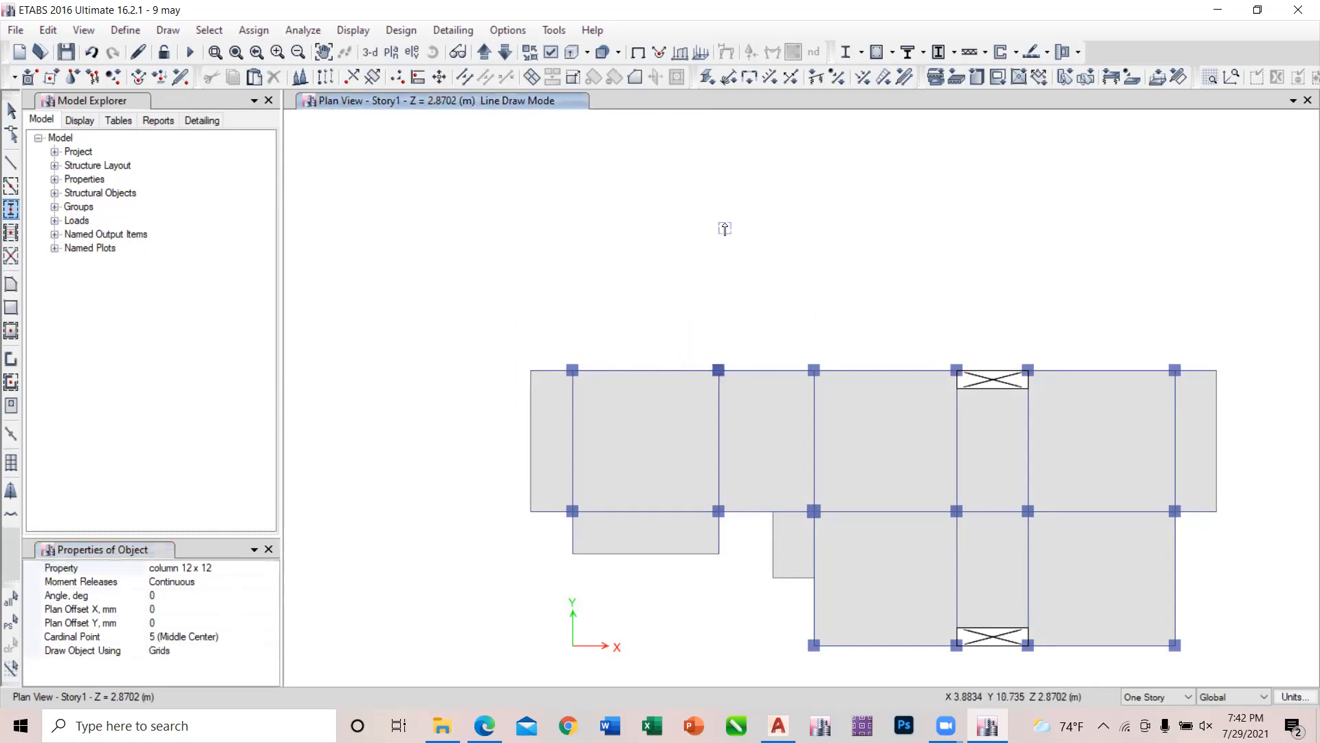
key(Escape)
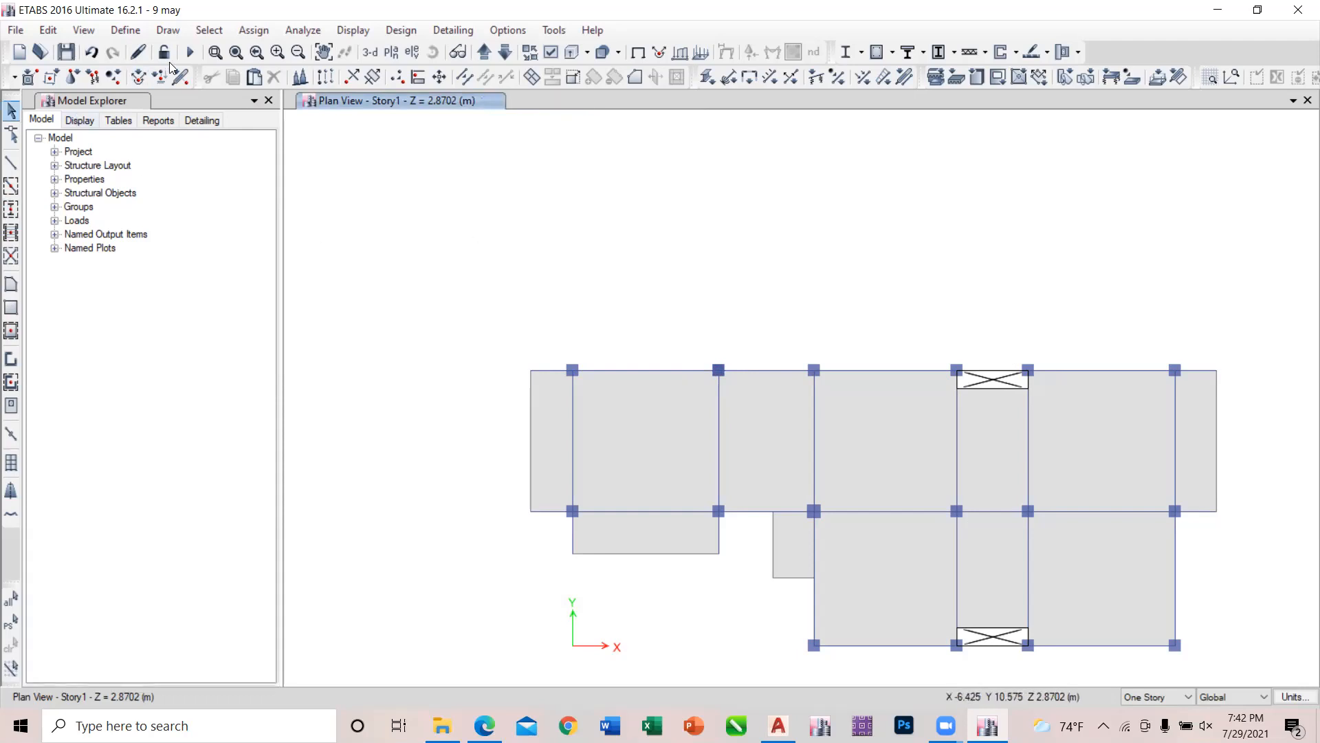
Rerun the analysis and concrete frame design with the restored column, and display the Story2 reinforcing plan.
click(191, 53)
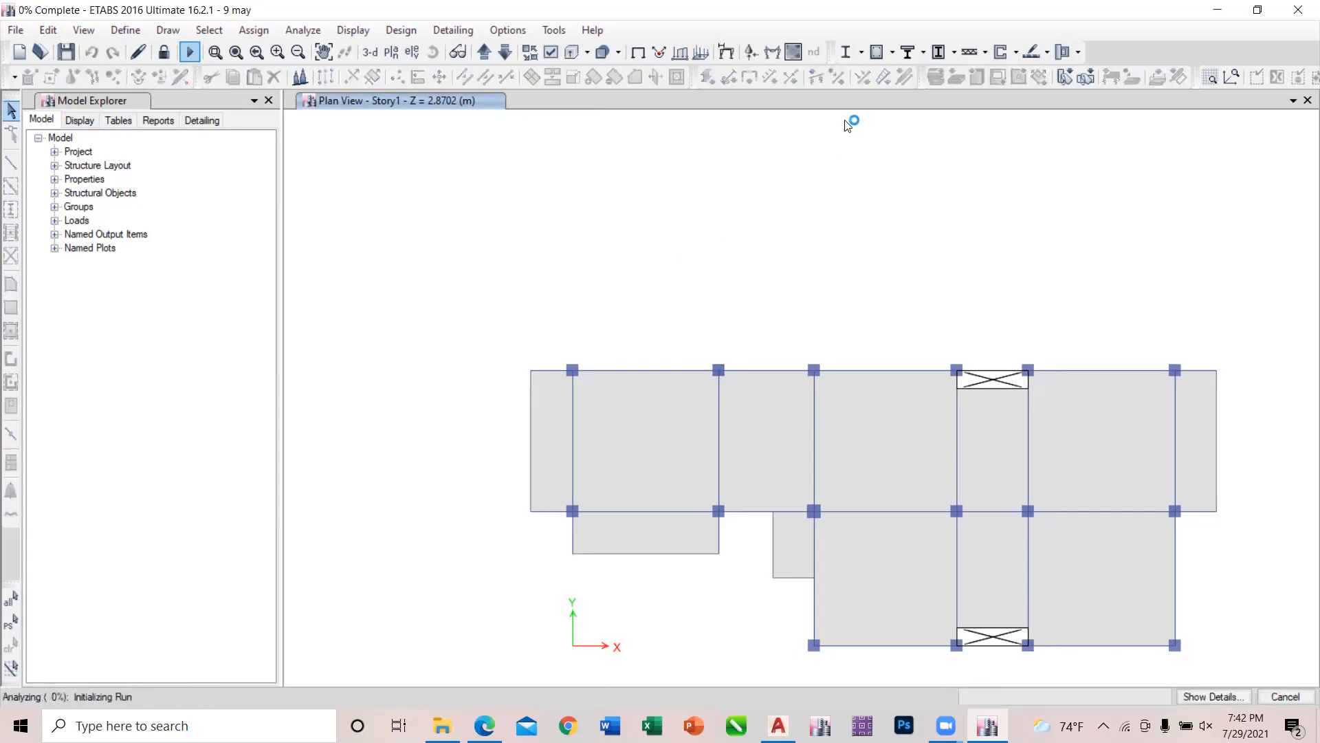
click(875, 52)
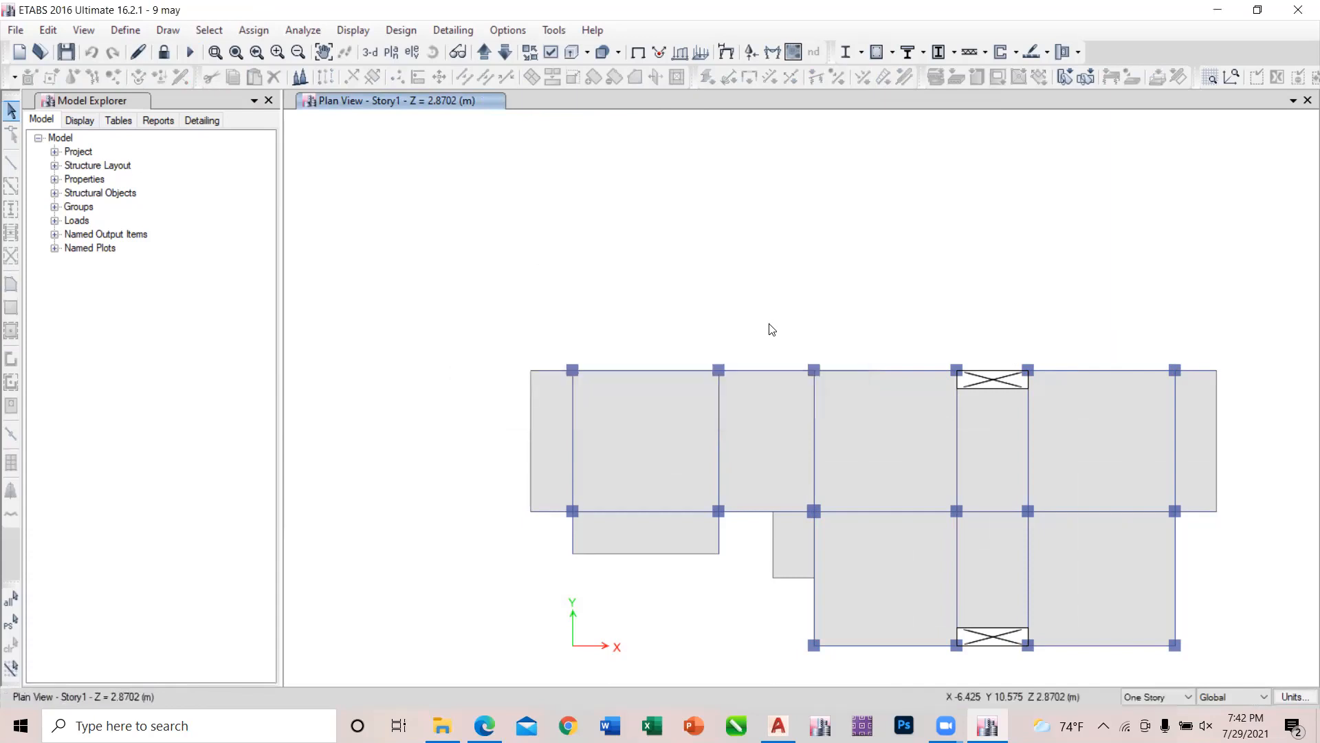
click(484, 52)
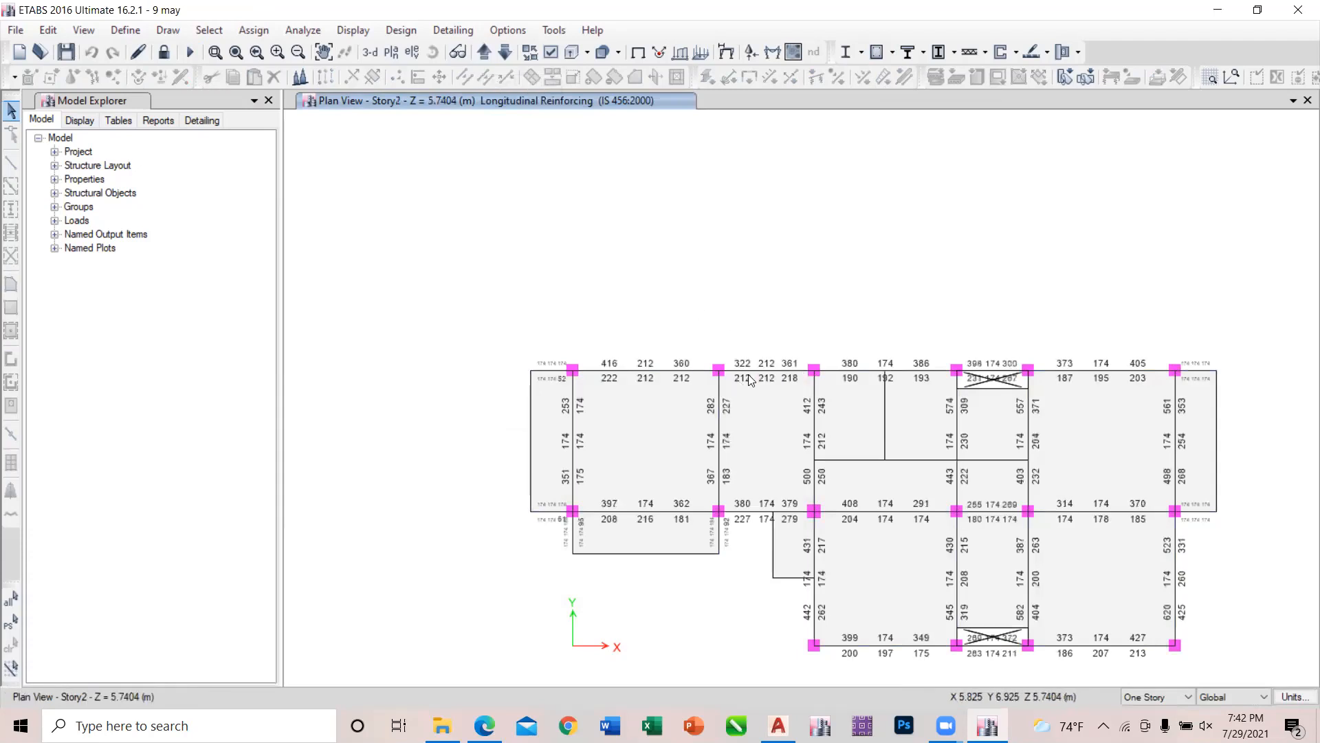
Verify all concrete frame members against the design check again and dismiss the result.
click(892, 52)
click(985, 326)
click(892, 57)
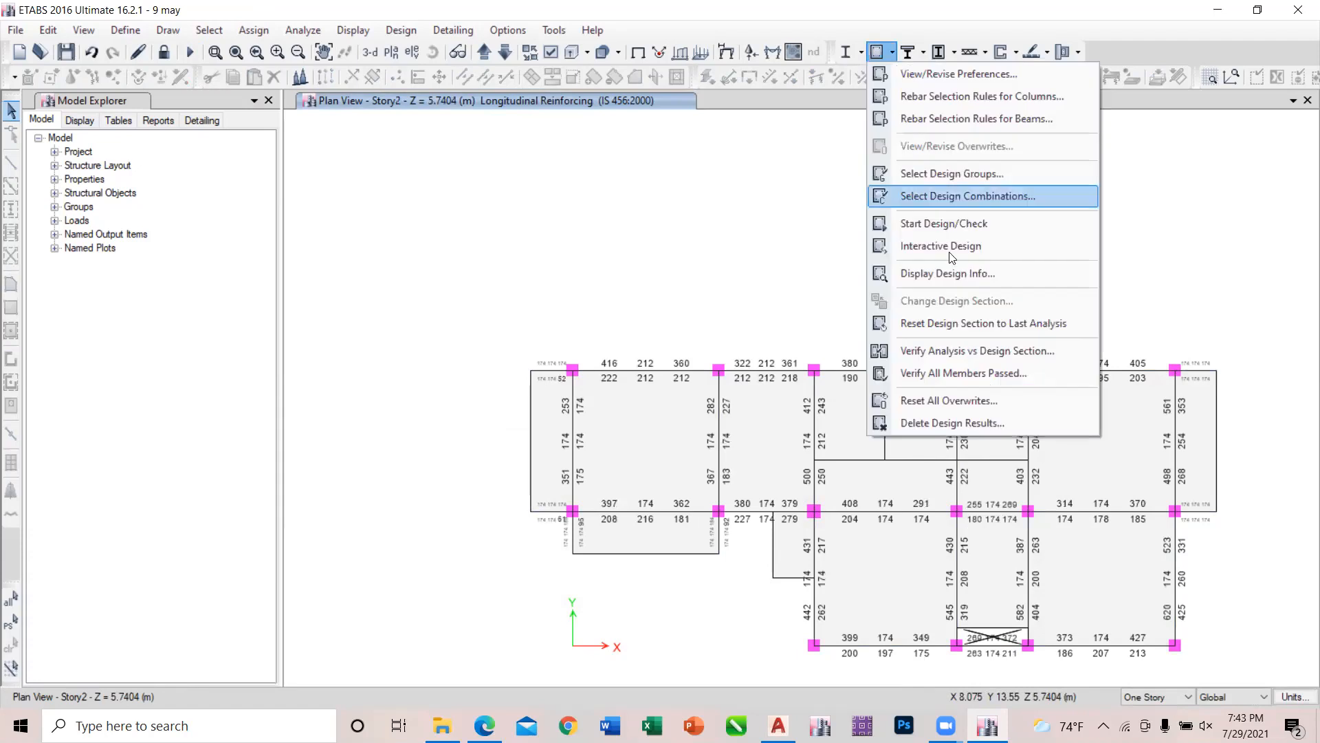
click(966, 375)
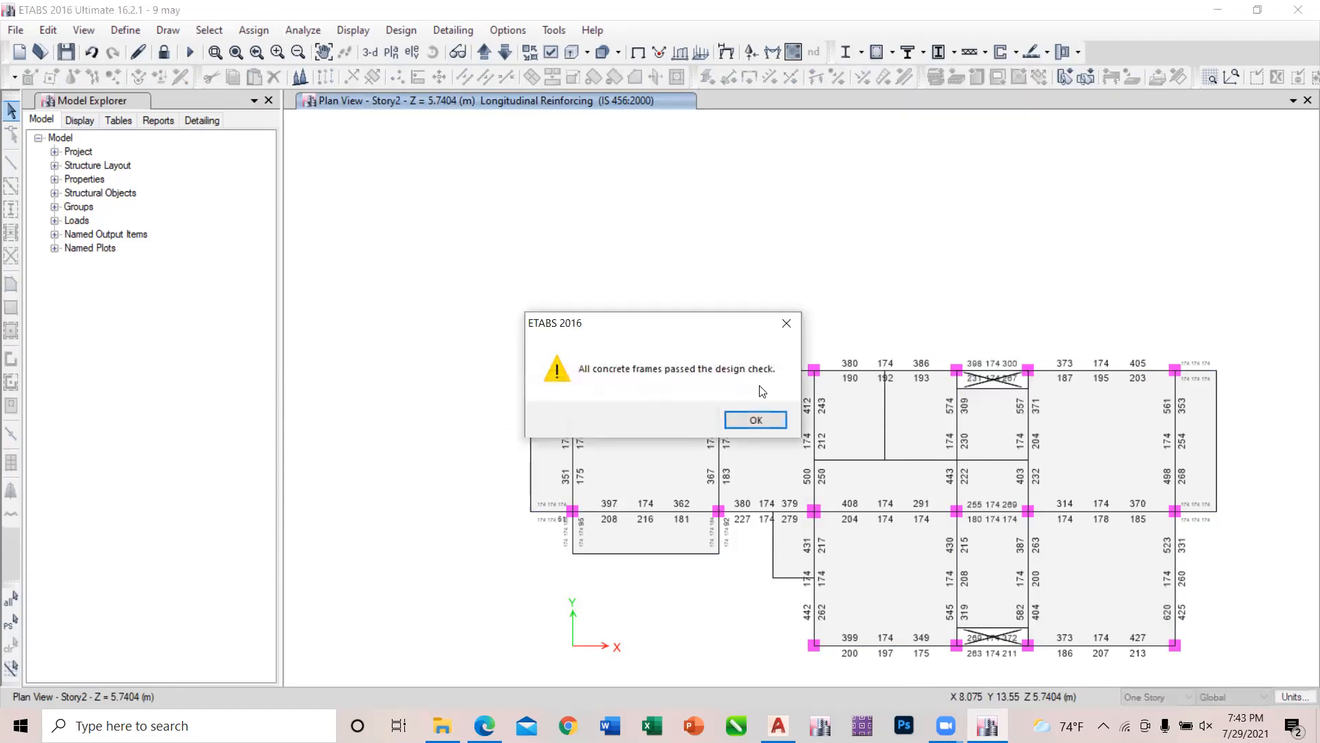
click(755, 418)
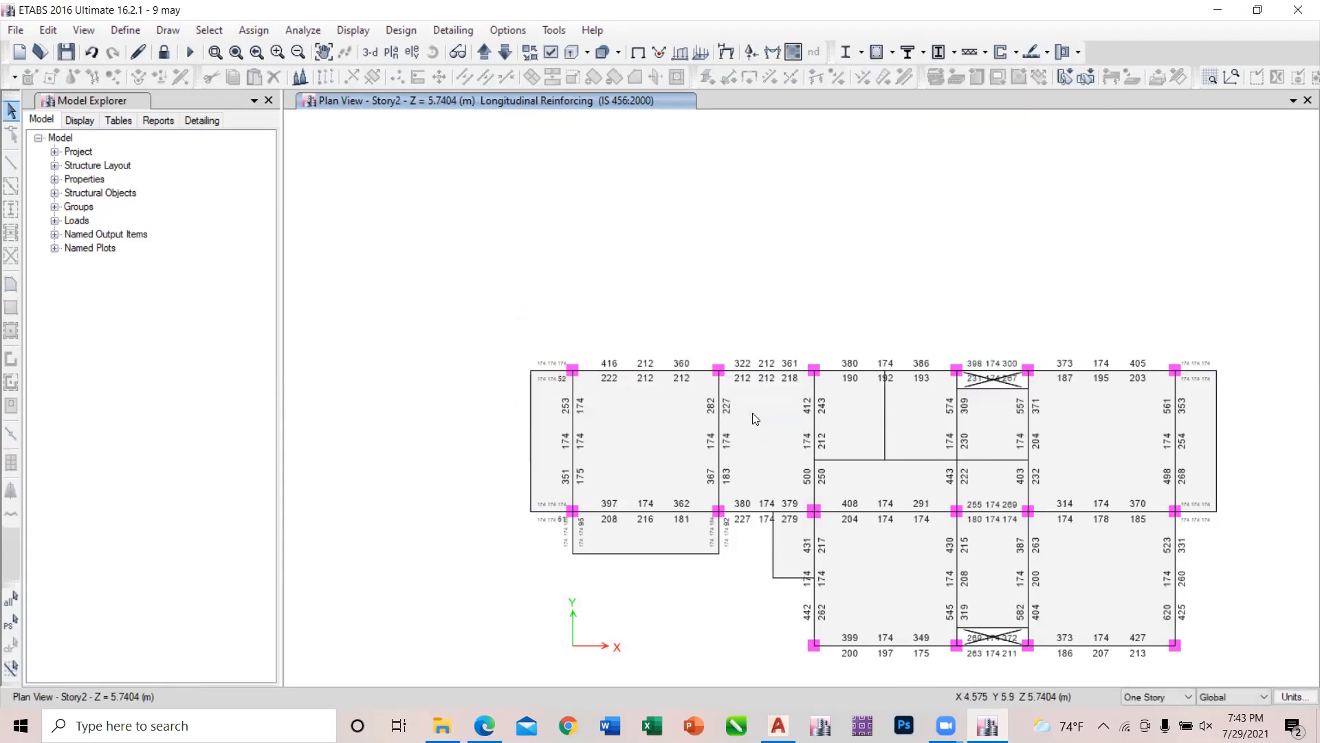